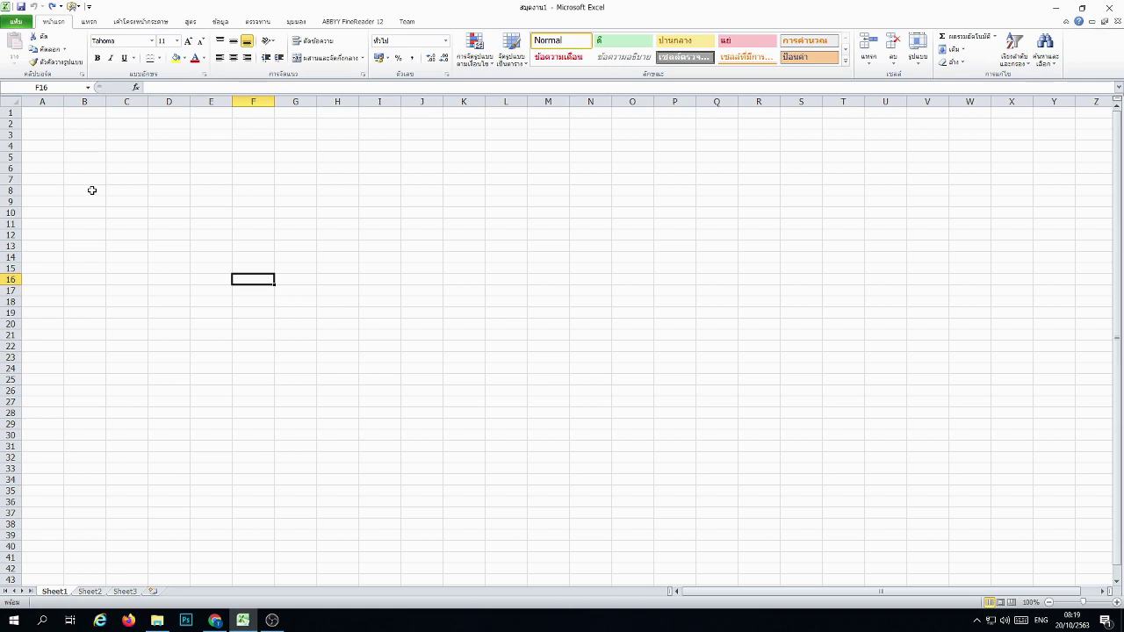
Step: Enter a trial 'What Time' label in B8, then delete it
{"action": "left_click", "coordinate": [92, 190]}
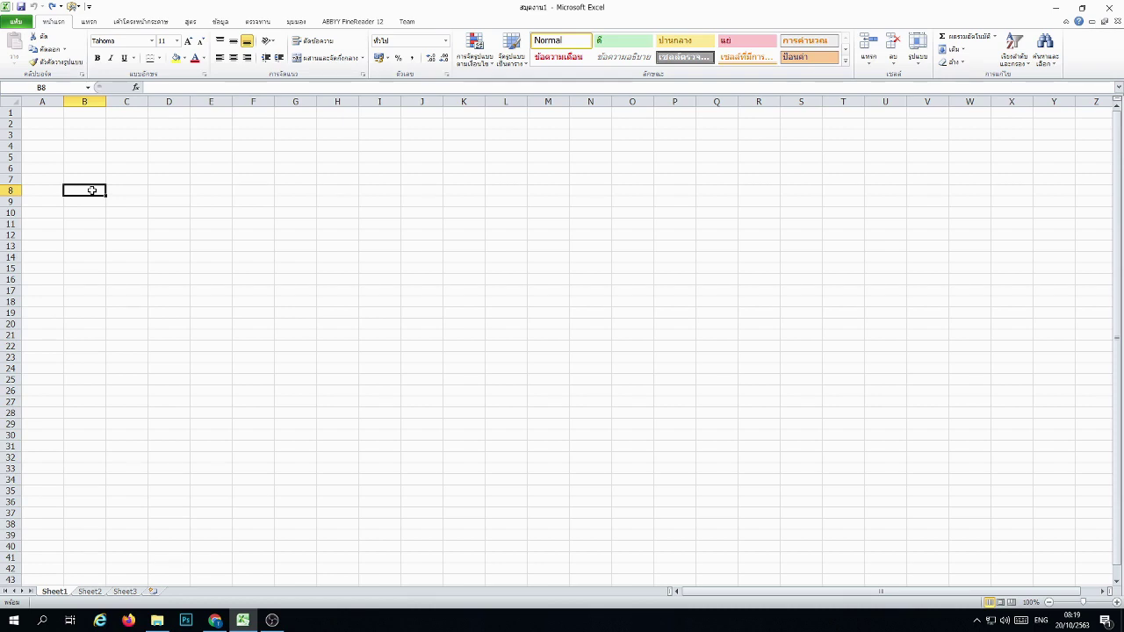
{"action": "type", "text": "What Time"}
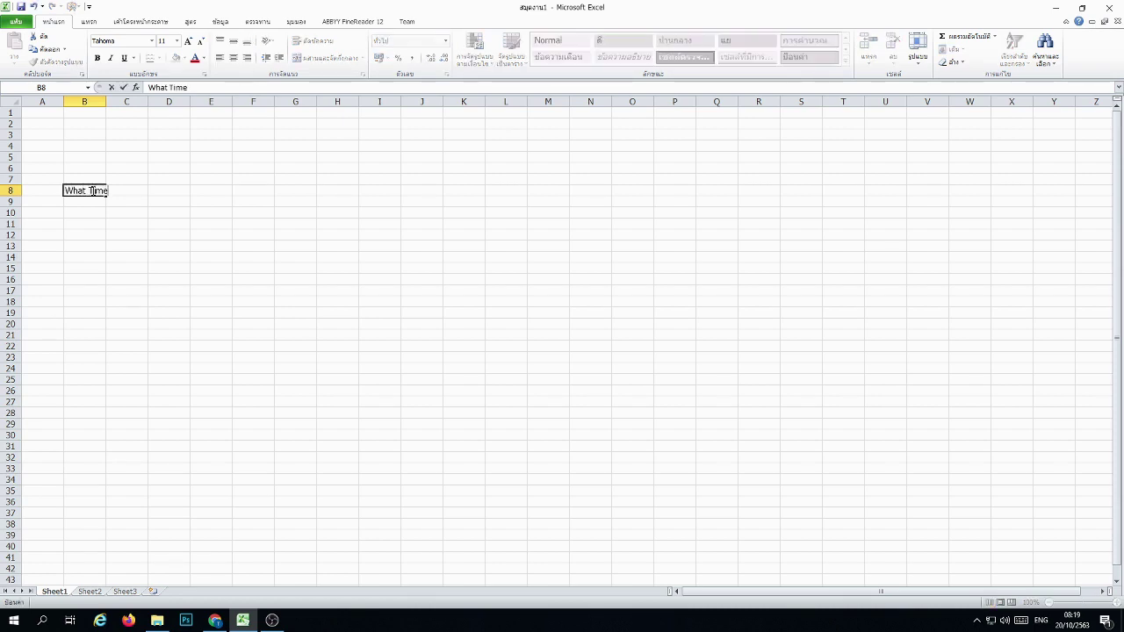
{"action": "key", "text": "Return"}
{"action": "left_click", "coordinate": [192, 158]}
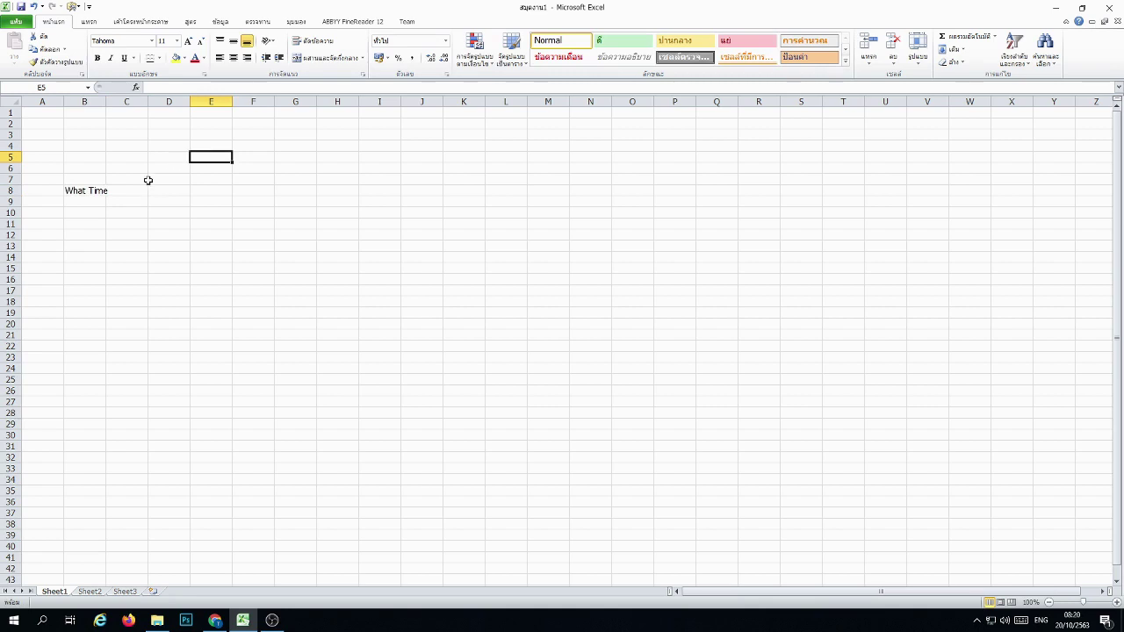
{"action": "left_click", "coordinate": [95, 191]}
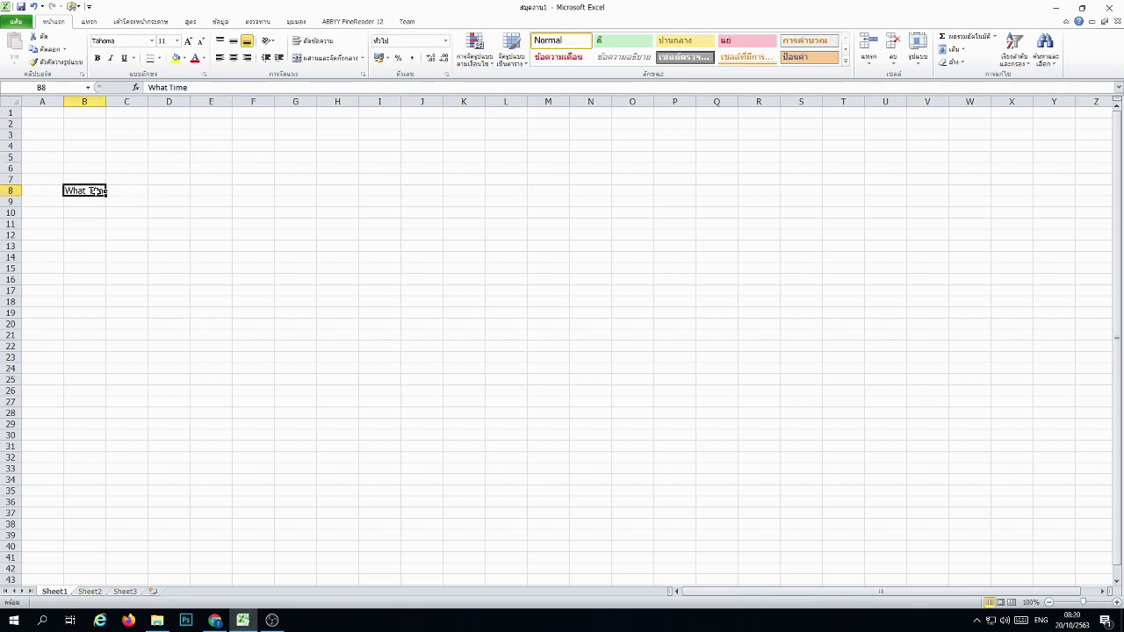
{"action": "key", "text": "Delete"}
{"action": "left_click", "coordinate": [326, 221]}
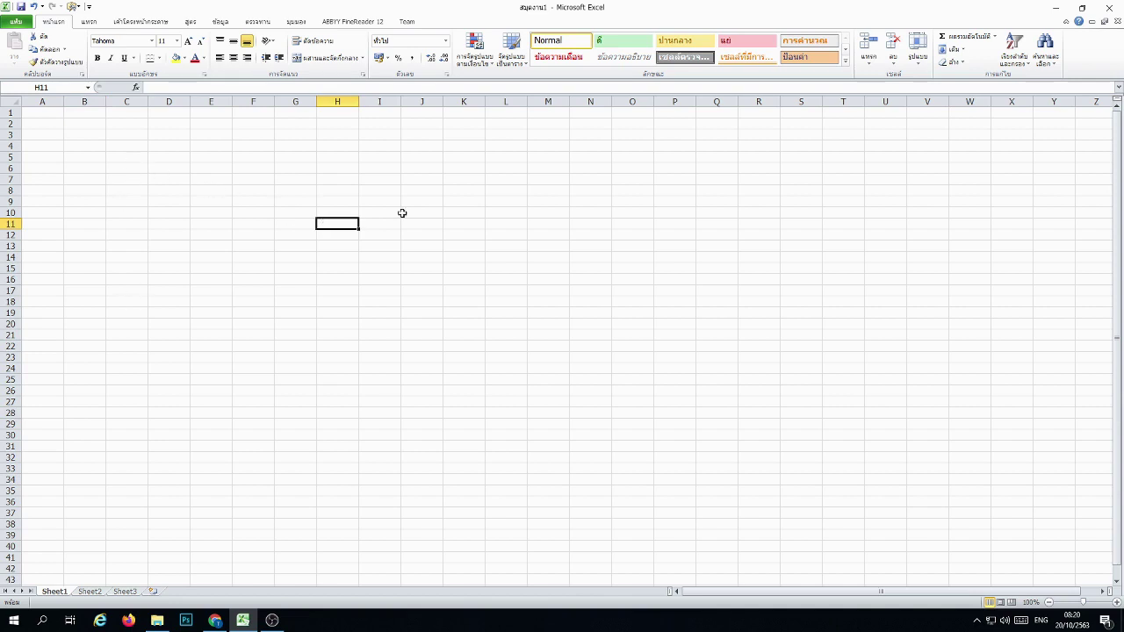
Step: Try sample entries (0.00 -- 11.59 in E19, 8.59 in E23), then clear that block
{"action": "left_click", "coordinate": [211, 314]}
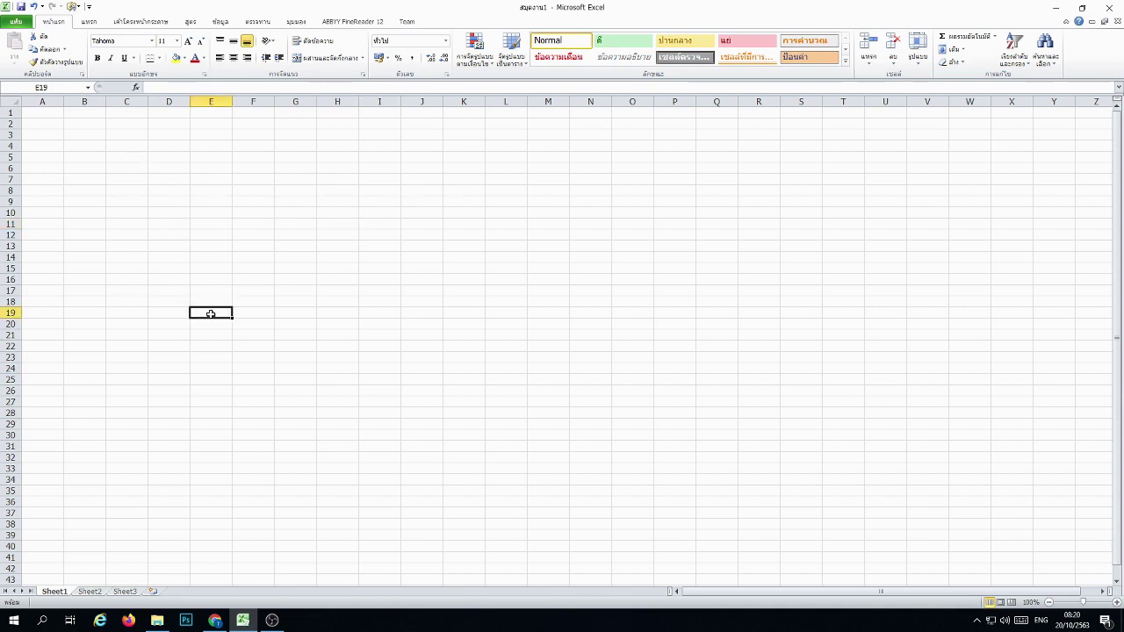
{"action": "type", "text": "0.00 -- 11."}
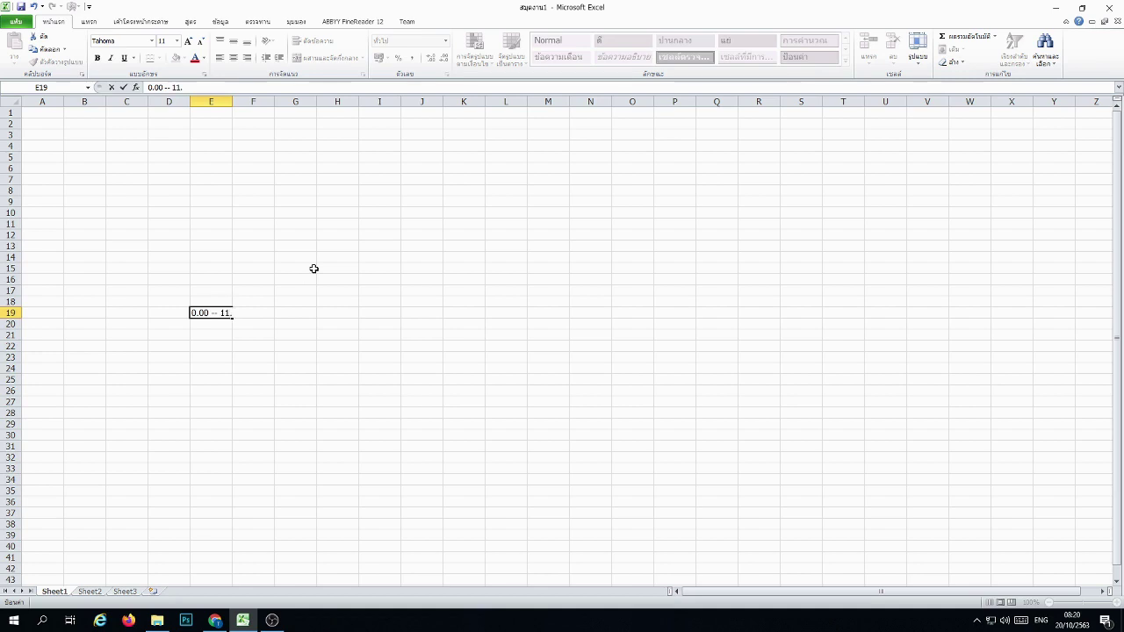
{"action": "type", "text": "59"}
{"action": "key", "text": "Return"}
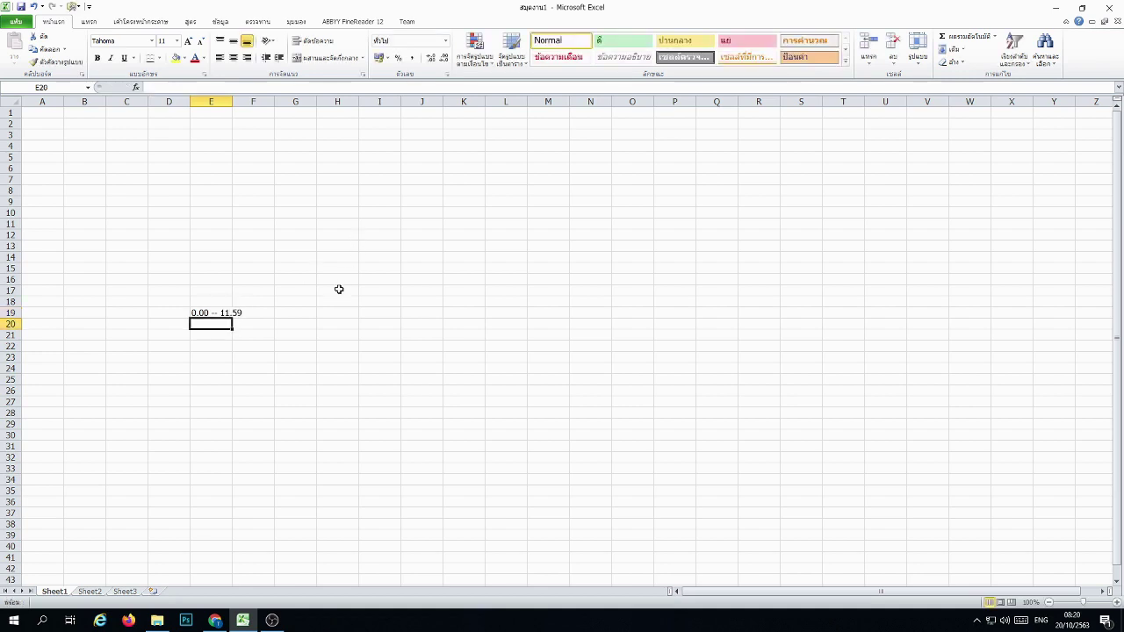
{"action": "left_click", "coordinate": [307, 332]}
{"action": "left_click", "coordinate": [225, 354]}
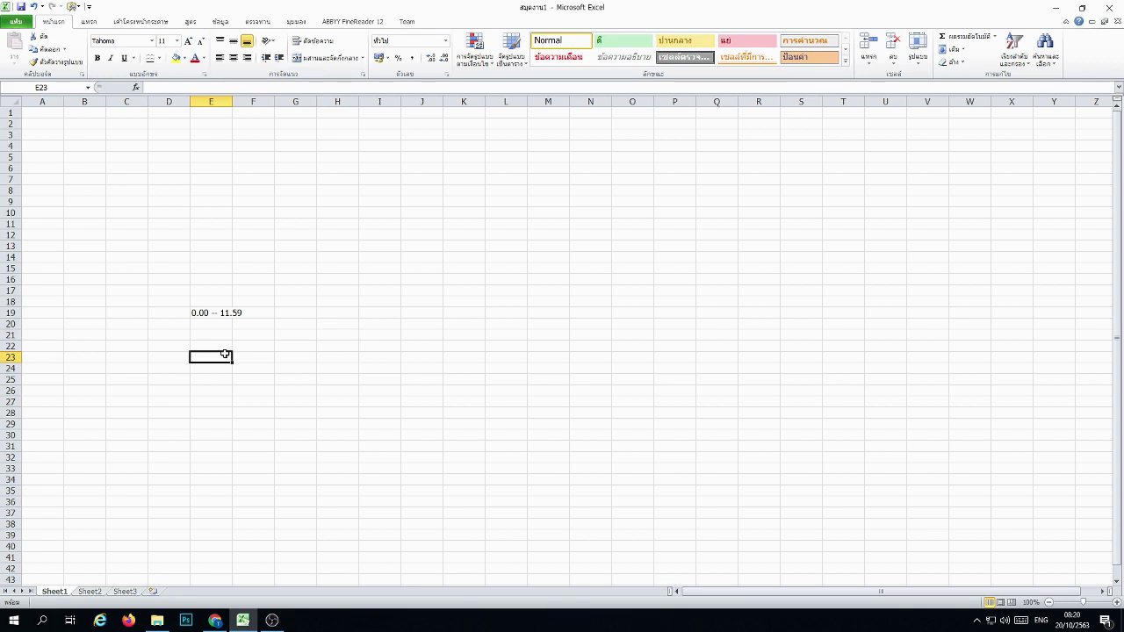
{"action": "type", "text": "8.59"}
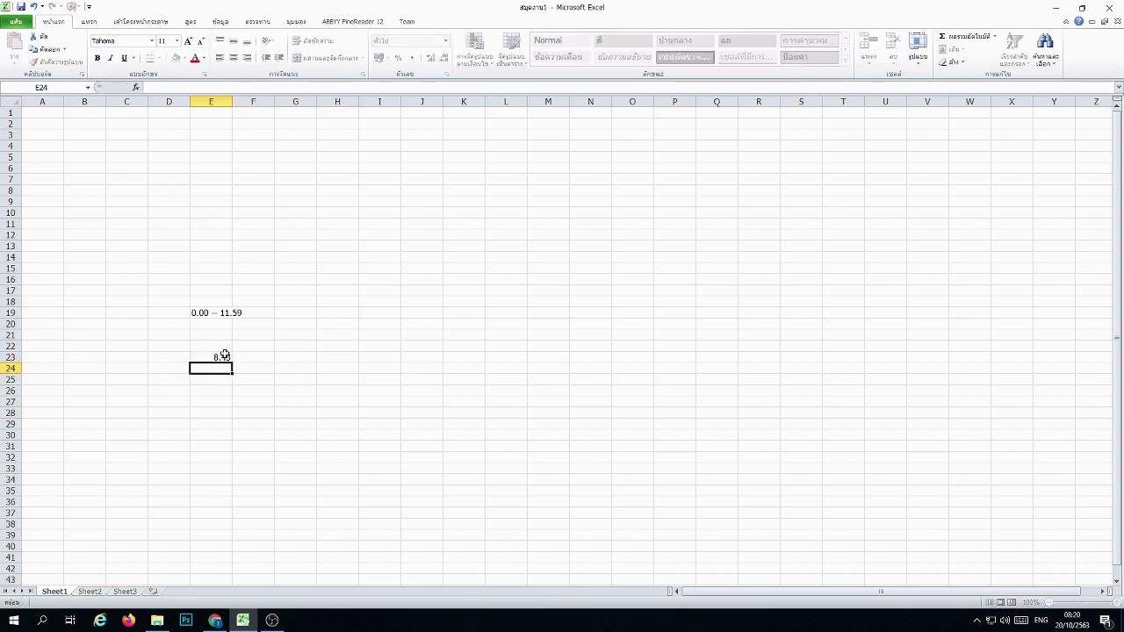
{"action": "key", "text": "Return"}
{"action": "left_click", "coordinate": [341, 325]}
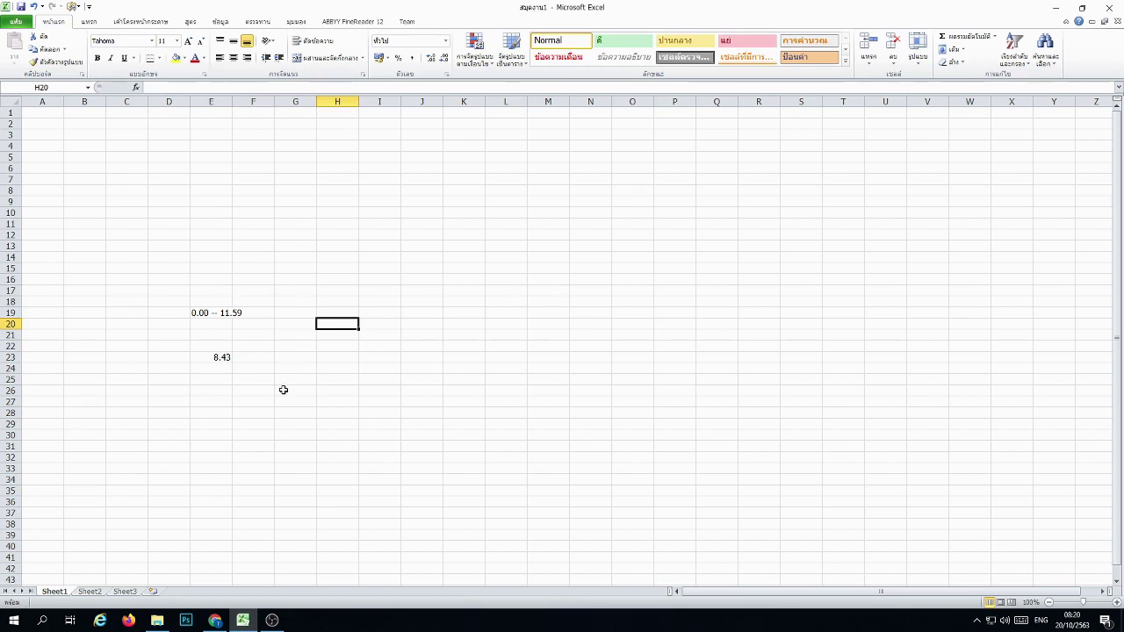
{"action": "left_click_drag", "start_coordinate": [182, 277], "coordinate": [238, 387]}
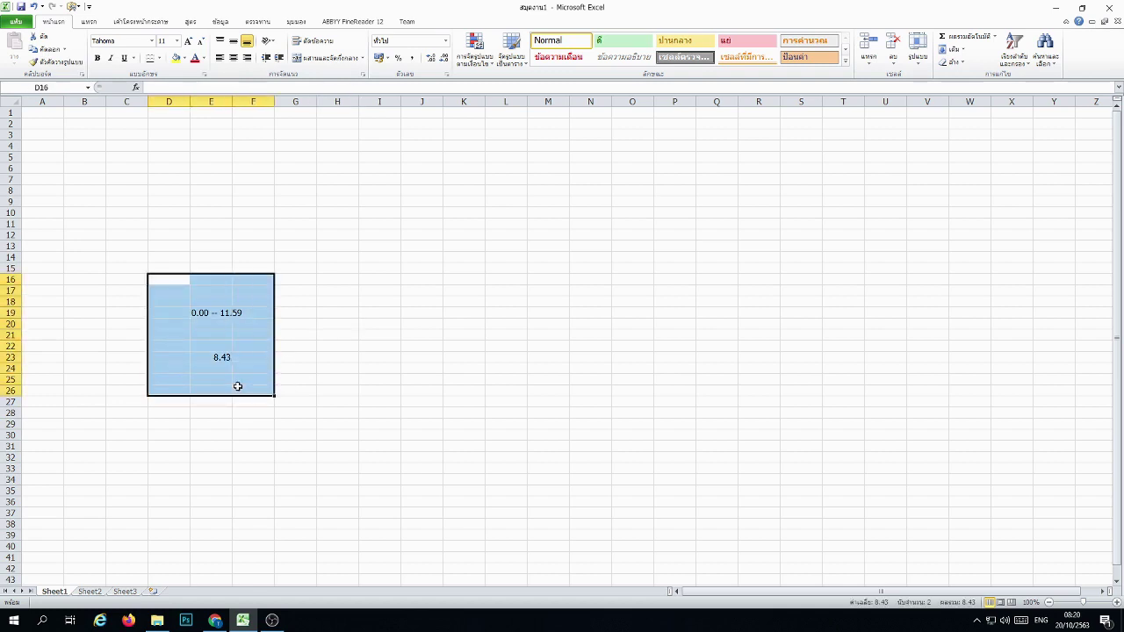
{"action": "key", "text": "Delete"}
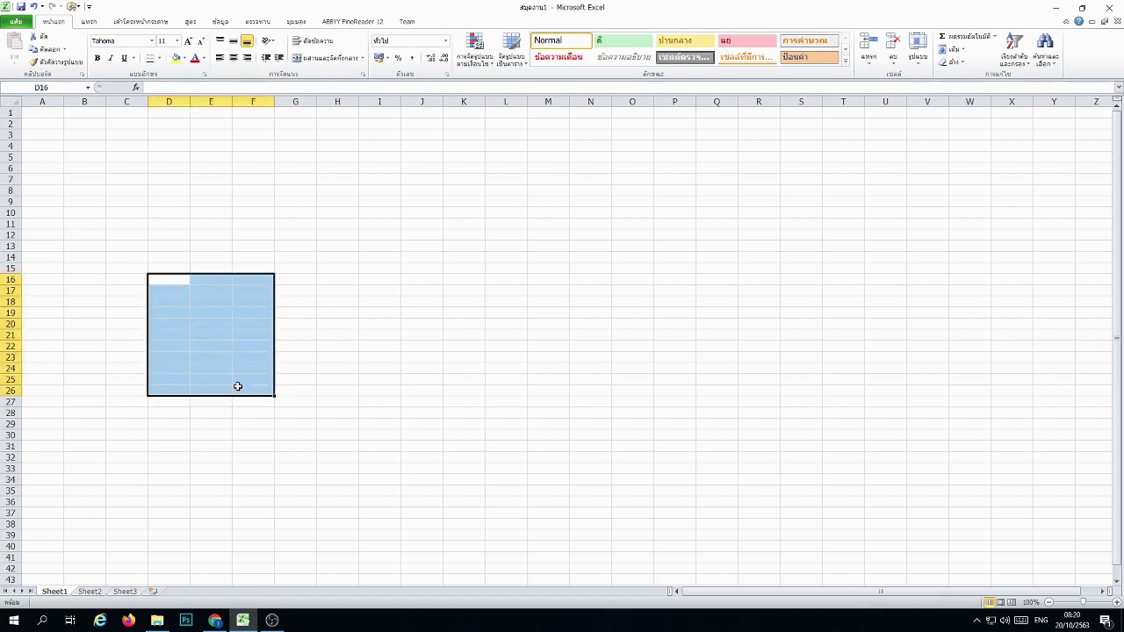
{"action": "left_click", "coordinate": [338, 347]}
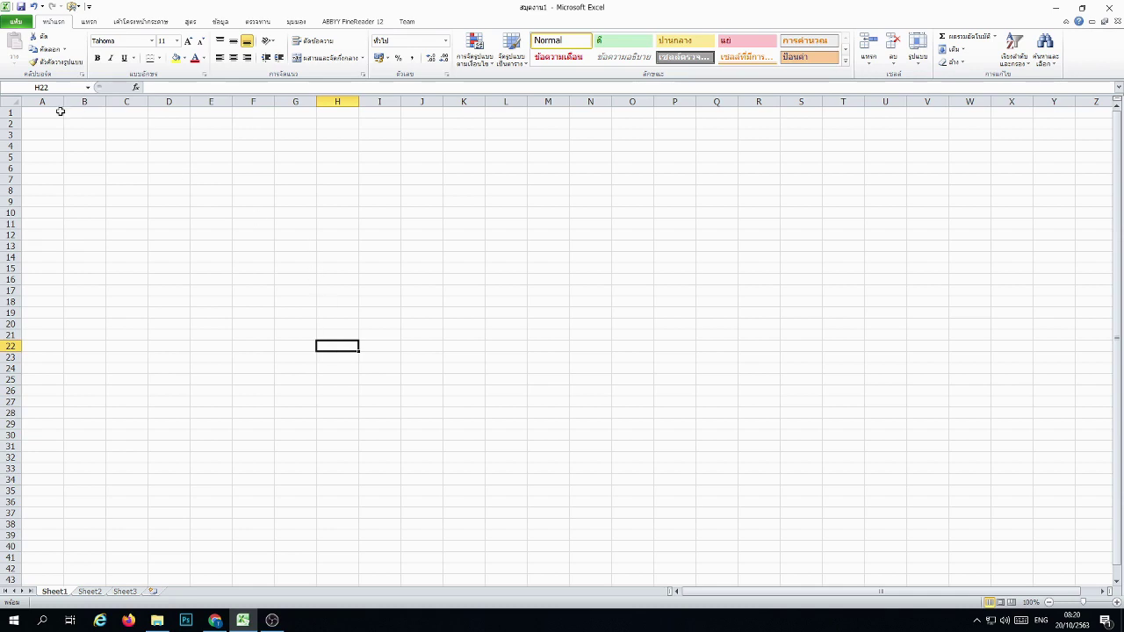
Step: Centre all cells horizontally and vertically and set every row height to 50
{"action": "left_click", "coordinate": [16, 101]}
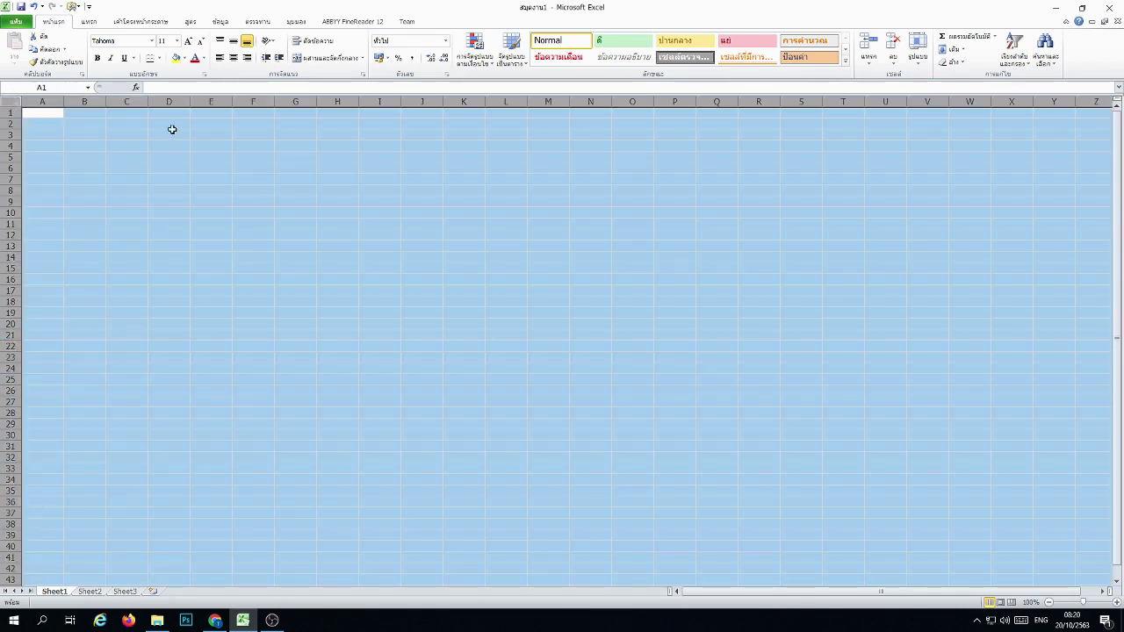
{"action": "left_click", "coordinate": [232, 58]}
{"action": "left_click", "coordinate": [233, 41]}
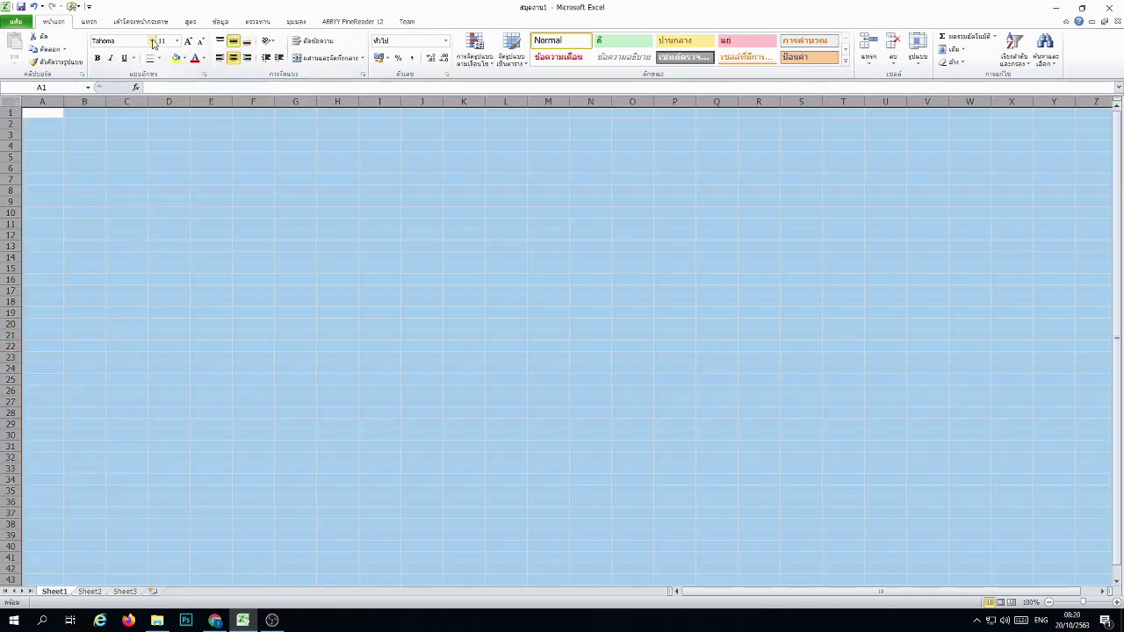
{"action": "left_click", "coordinate": [917, 53]}
{"action": "left_click", "coordinate": [945, 87]}
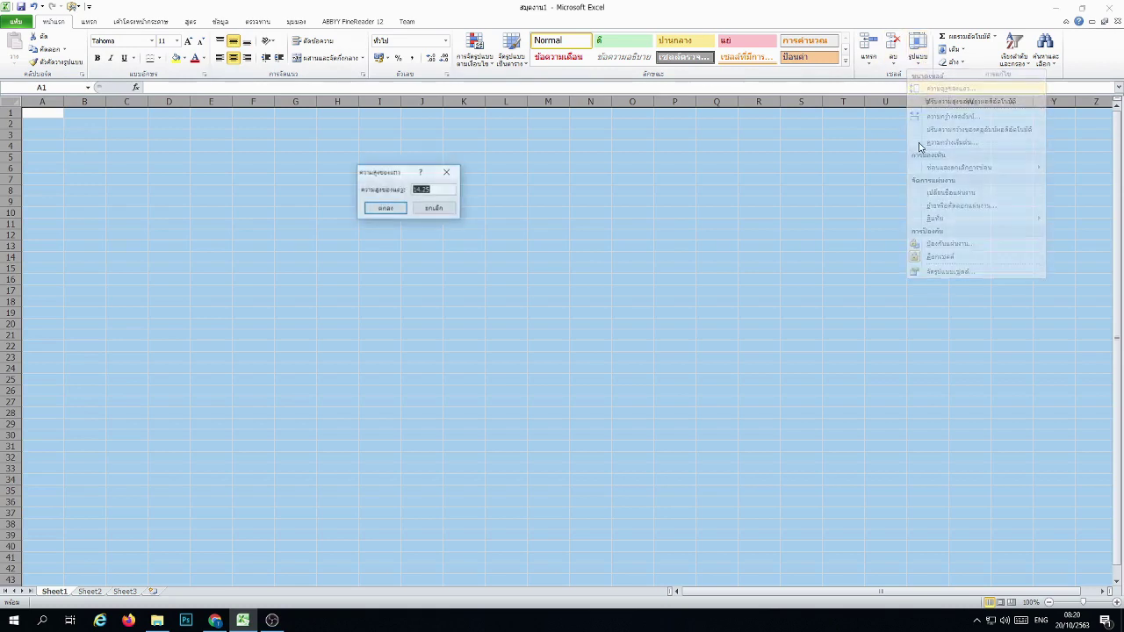
{"action": "type", "text": "50"}
{"action": "key", "text": "Return"}
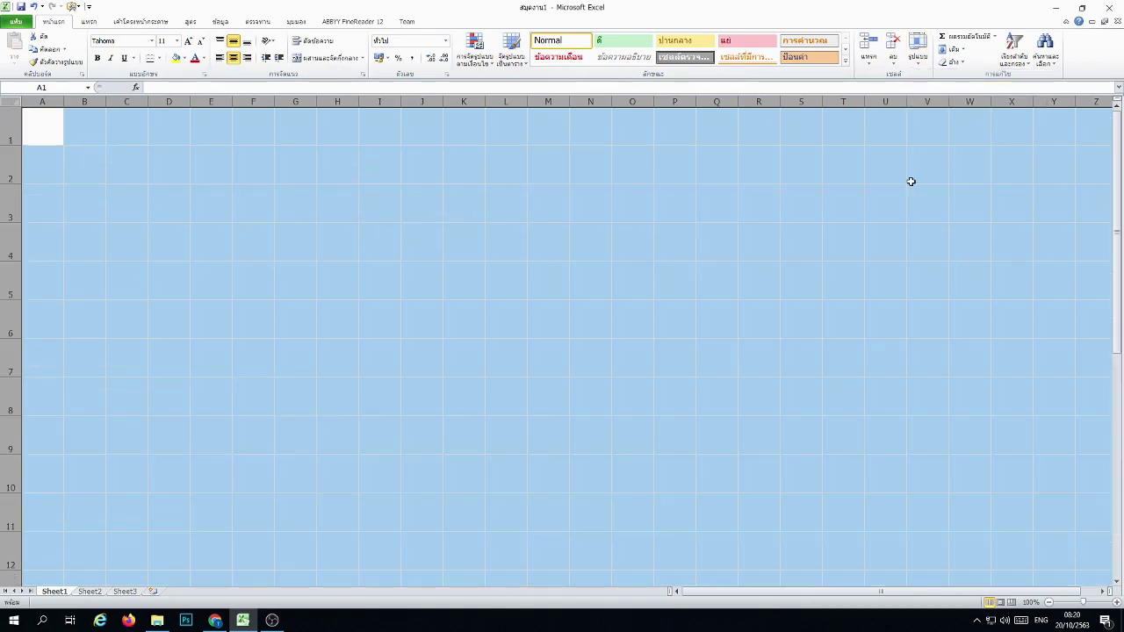
{"action": "left_click", "coordinate": [255, 275]}
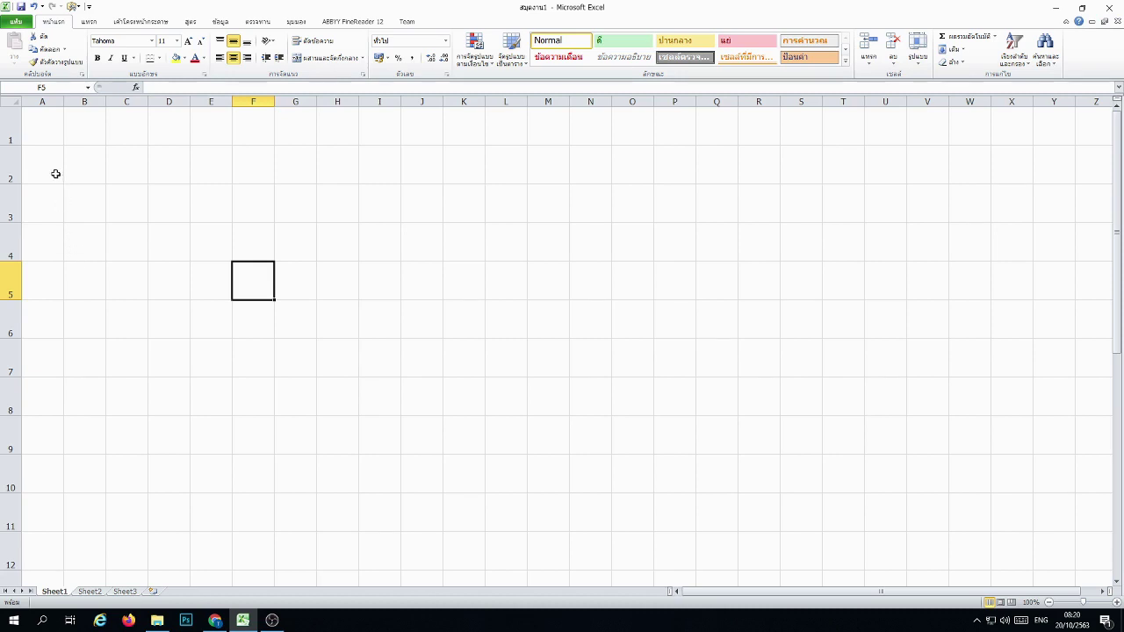
Step: Merge A1:I2 and enter the title 'What Time' in it
{"action": "left_click", "coordinate": [44, 131]}
{"action": "left_click_drag", "start_coordinate": [44, 132], "coordinate": [391, 172]}
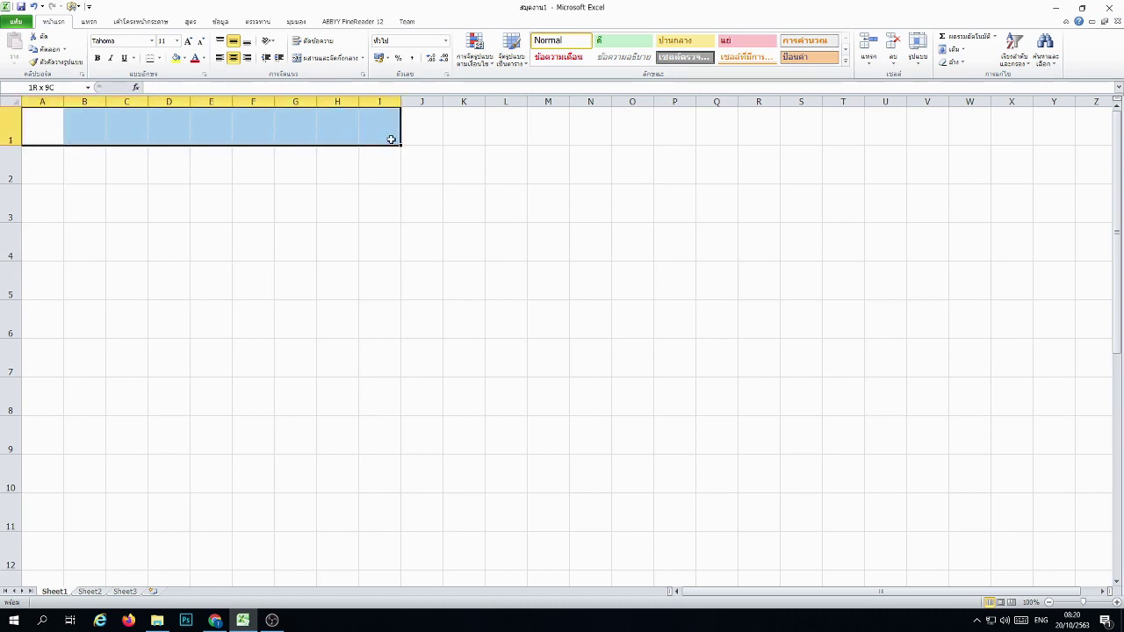
{"action": "left_click", "coordinate": [325, 58]}
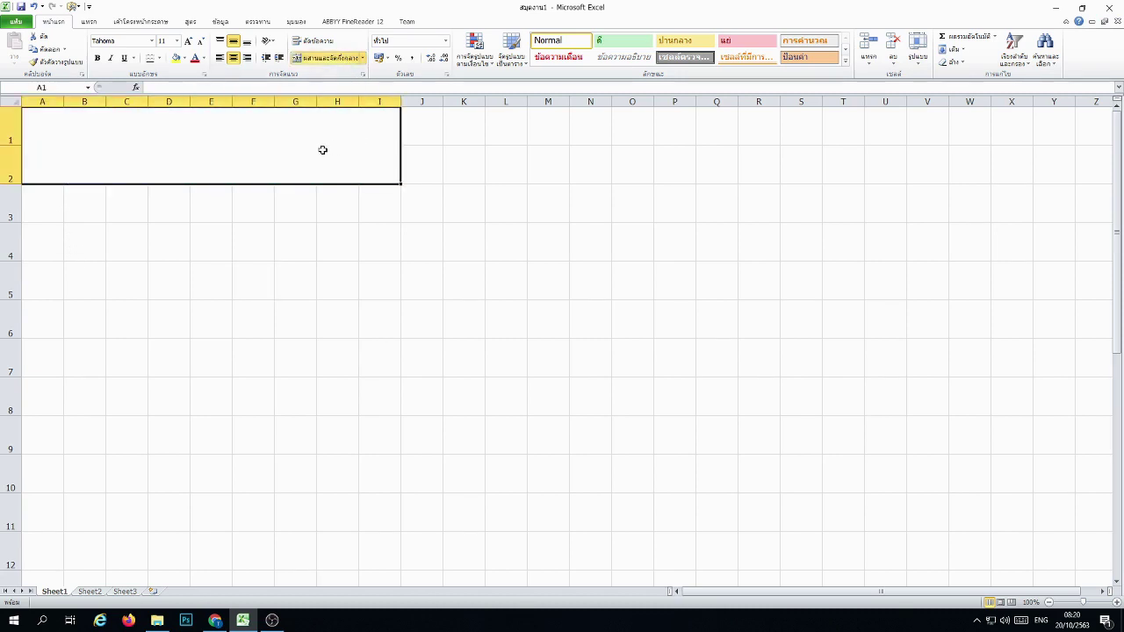
{"action": "type", "text": "What T"}
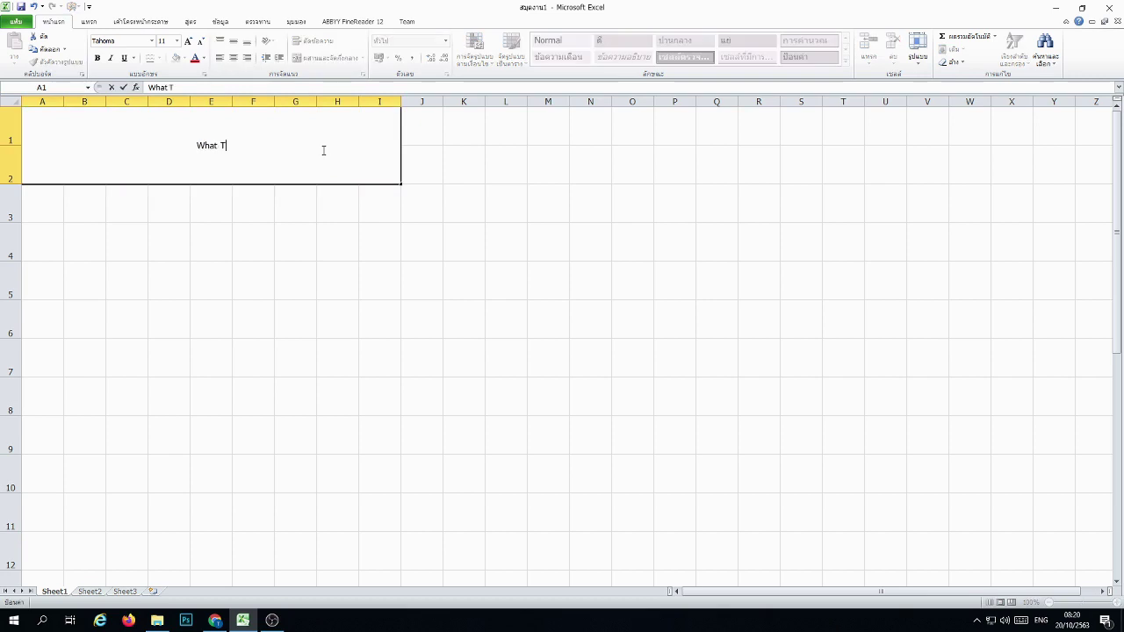
{"action": "type", "text": "ime"}
{"action": "key", "text": "Return"}
Step: Enlarge the title to 48-point and add '?' so it reads 'What Time?'
{"action": "left_click", "coordinate": [322, 149]}
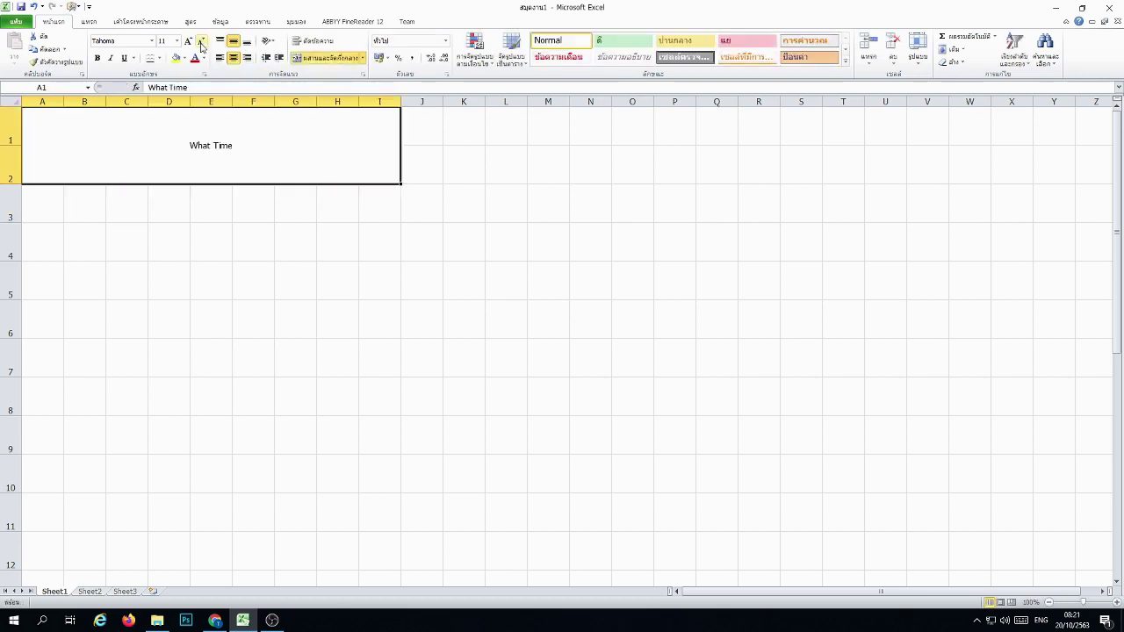
{"action": "left_click", "coordinate": [187, 41]}
{"action": "left_click", "coordinate": [187, 41]}
{"action": "left_click", "coordinate": [187, 41]}
{"action": "left_click", "coordinate": [188, 42]}
{"action": "left_click", "coordinate": [187, 41]}
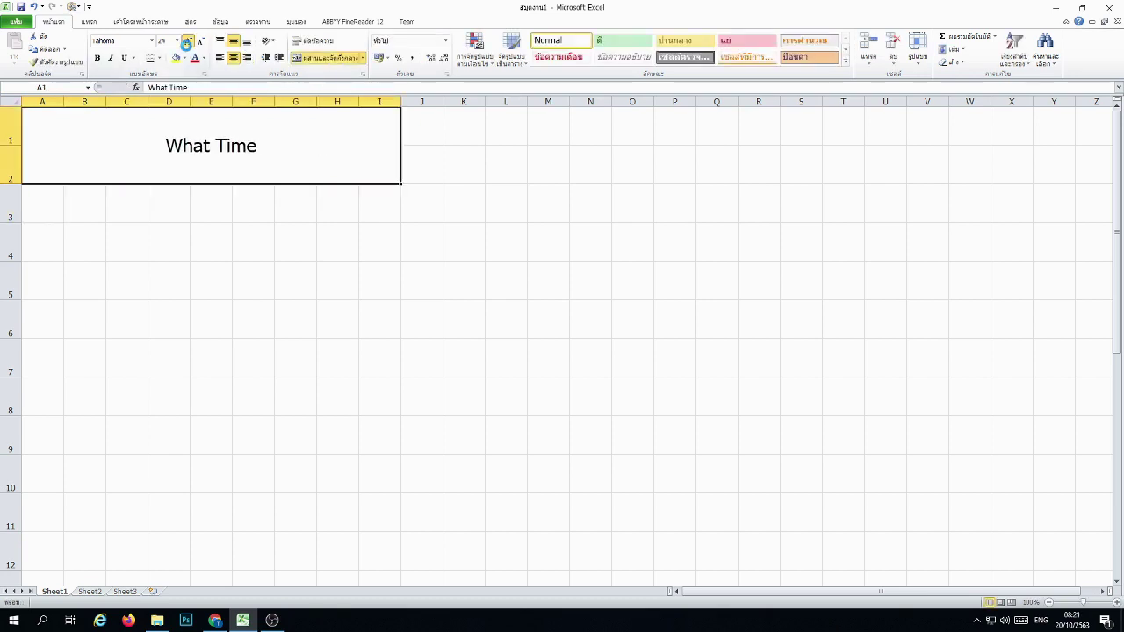
{"action": "left_click", "coordinate": [187, 42]}
{"action": "left_click", "coordinate": [187, 41]}
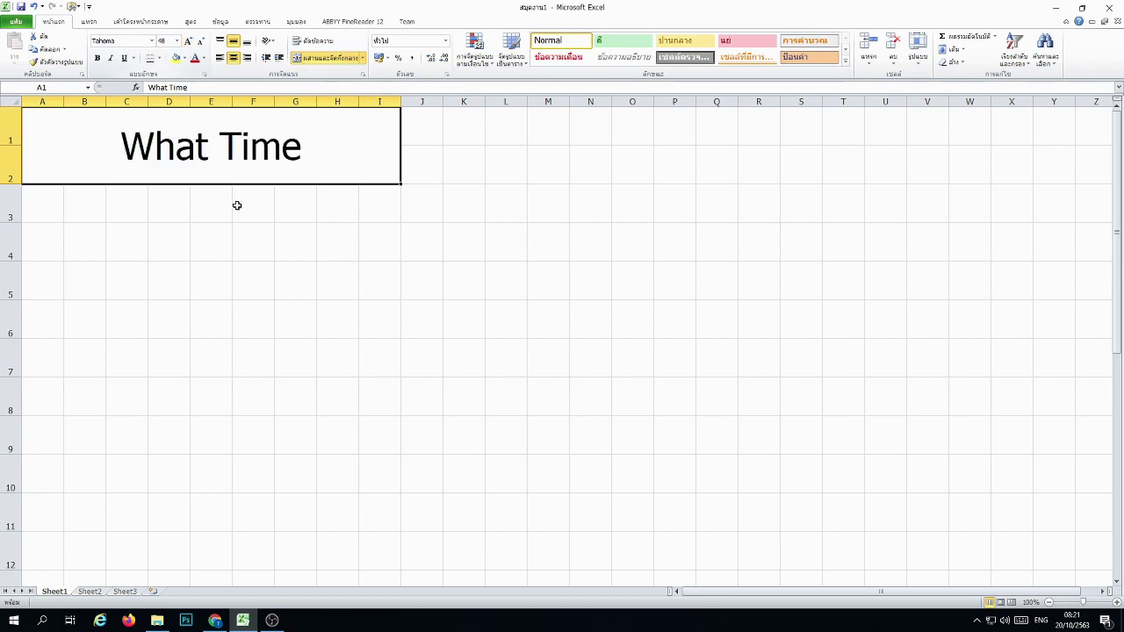
{"action": "double_click", "coordinate": [313, 150]}
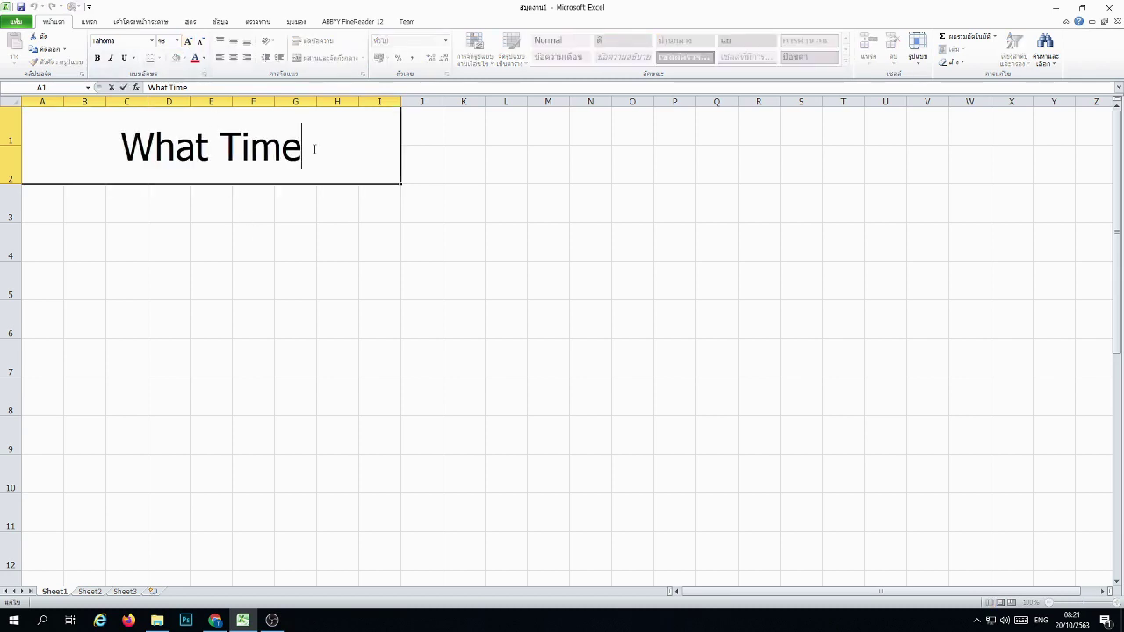
{"action": "type", "text": "?"}
{"action": "key", "text": "Return"}
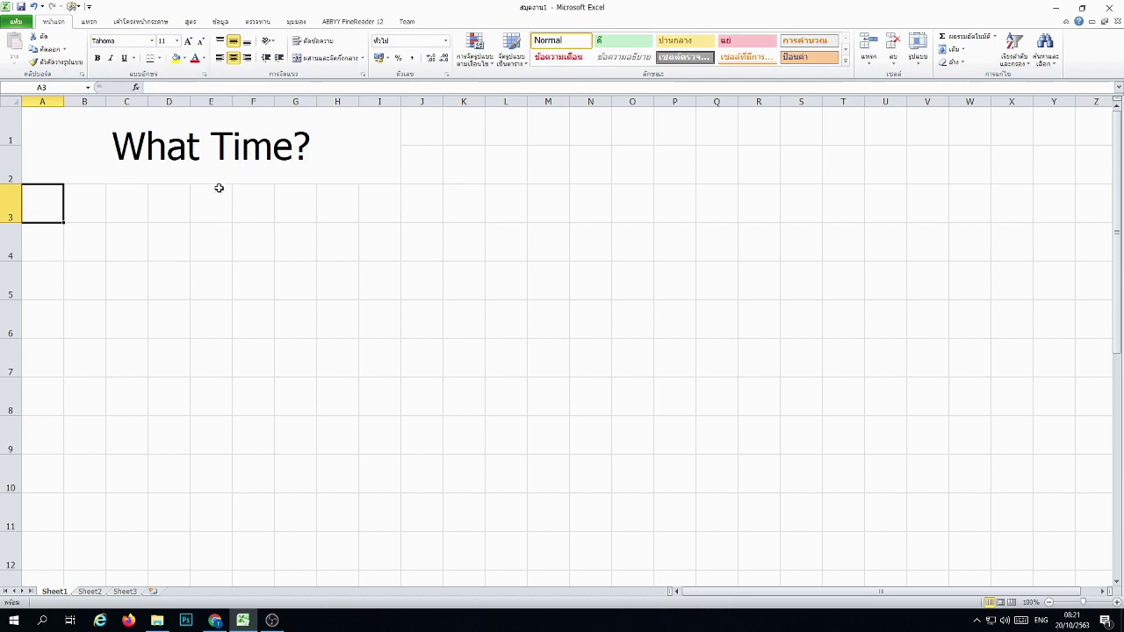
{"action": "left_click", "coordinate": [216, 172]}
Step: Give the merged 'What Time?' title an outside border
{"action": "left_click", "coordinate": [161, 58]}
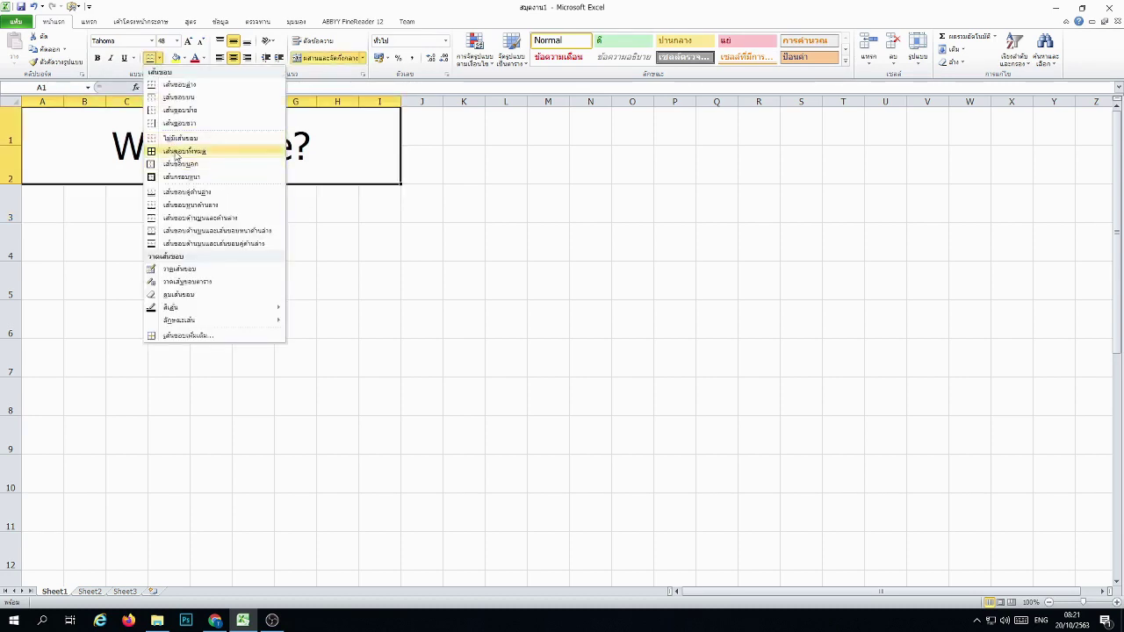
{"action": "left_click", "coordinate": [214, 150]}
{"action": "left_click", "coordinate": [201, 269]}
Step: Apply All Borders to the ring of cells A3:I3, I3:I11, A11:I11 and A3:A11
{"action": "mouse_move", "coordinate": [37, 201]}
{"action": "left_mouse_down"}
{"action": "mouse_move", "coordinate": [383, 202]}
{"action": "mouse_move", "coordinate": [387, 379]}
{"action": "left_mouse_up"}
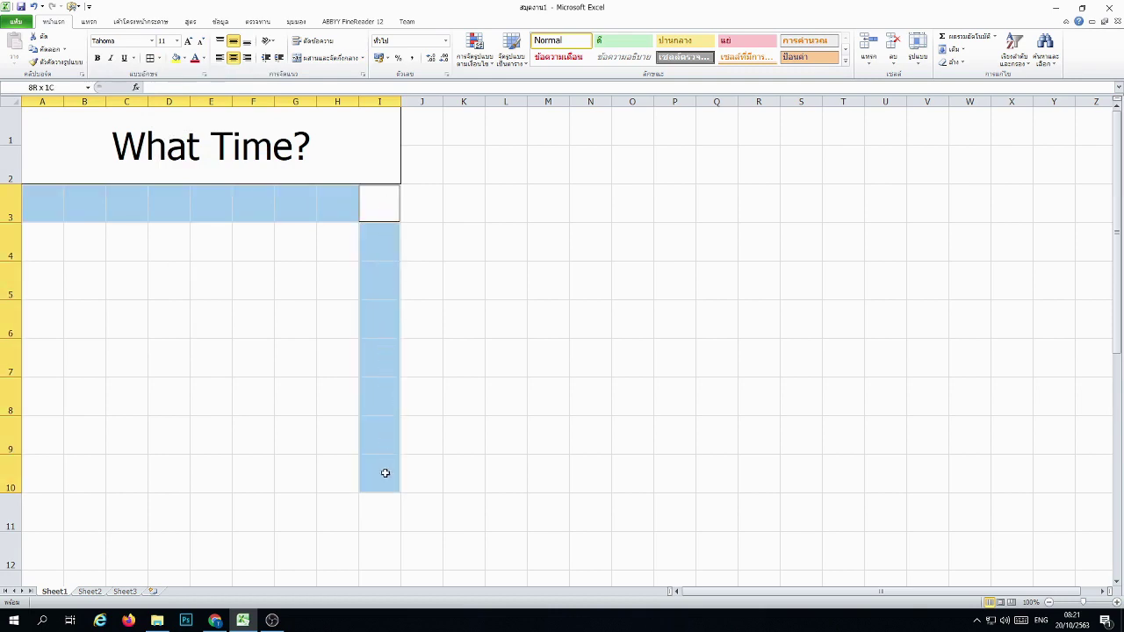
{"action": "mouse_move", "coordinate": [386, 378]}
{"action": "left_mouse_down"}
{"action": "mouse_move", "coordinate": [386, 505]}
{"action": "mouse_move", "coordinate": [40, 509]}
{"action": "mouse_move", "coordinate": [48, 212]}
{"action": "left_mouse_up"}
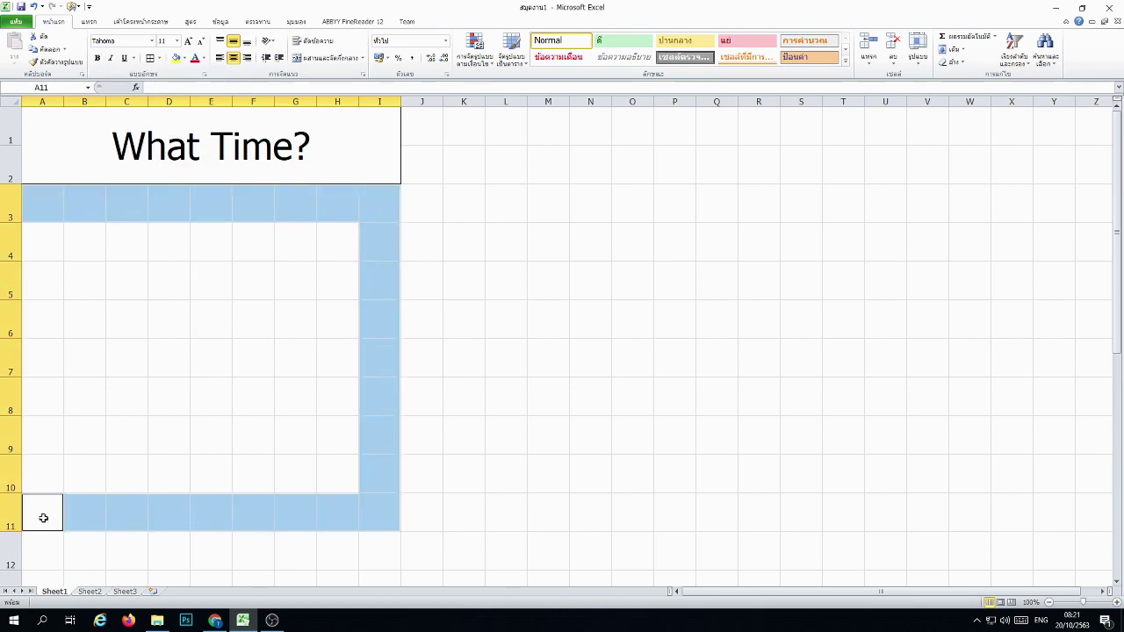
{"action": "left_click", "coordinate": [150, 58]}
{"action": "left_click", "coordinate": [554, 292]}
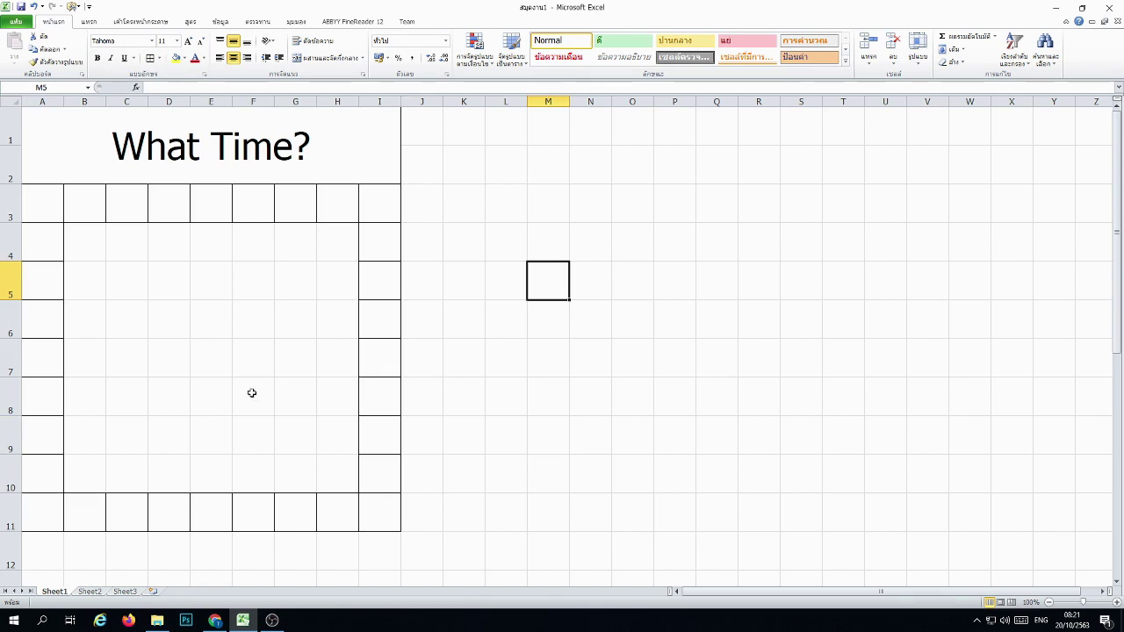
Step: Merge B4:D6 into an hour display and F4:H6 into a minute display
{"action": "left_click", "coordinate": [260, 426]}
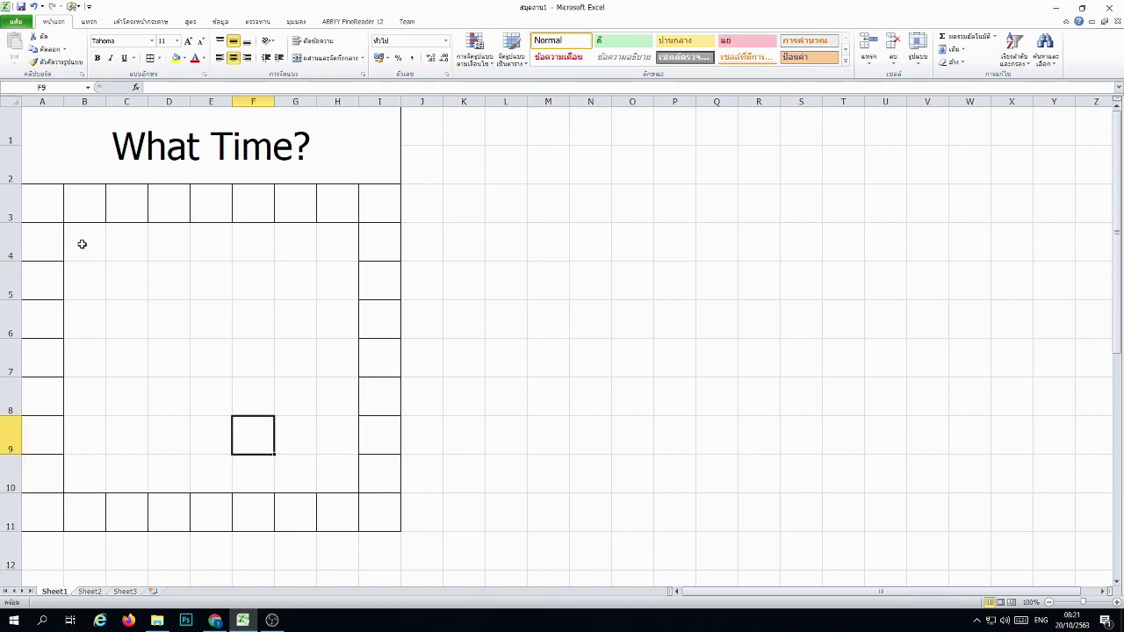
{"action": "left_click_drag", "start_coordinate": [82, 244], "coordinate": [182, 310]}
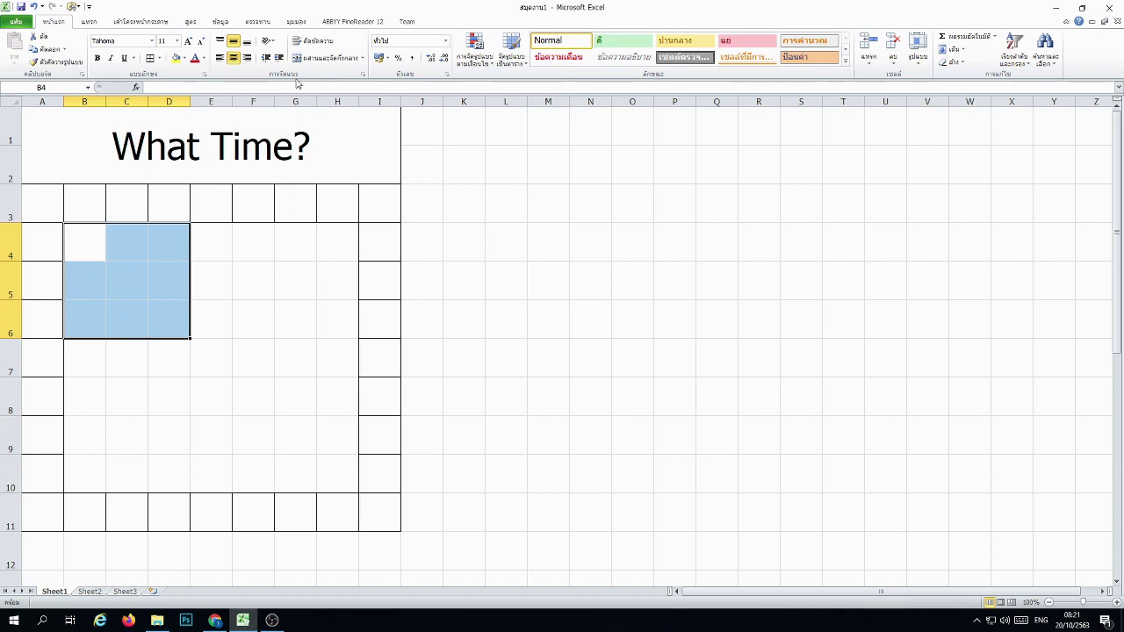
{"action": "left_click", "coordinate": [323, 63]}
{"action": "left_click_drag", "start_coordinate": [253, 244], "coordinate": [343, 315]}
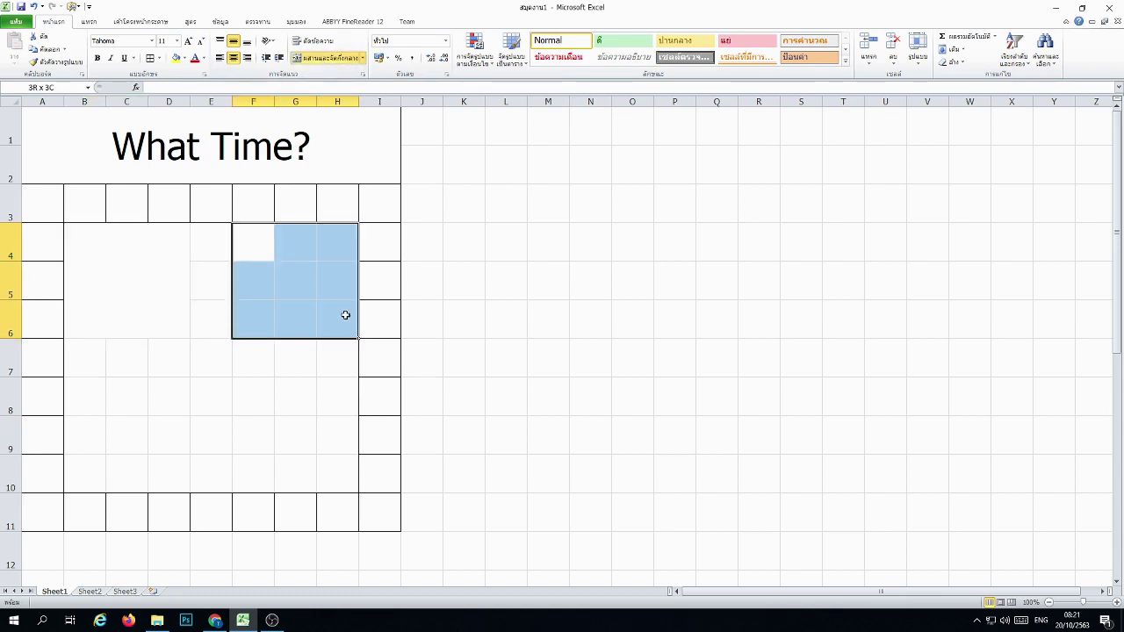
{"action": "left_click", "coordinate": [314, 66]}
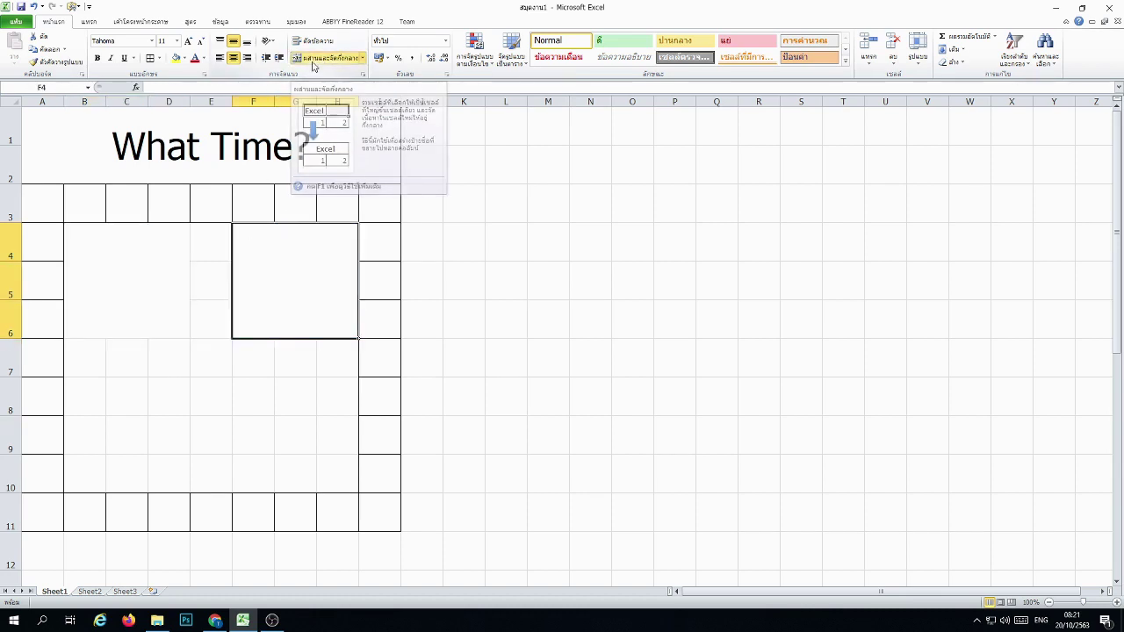
{"action": "left_click", "coordinate": [617, 357]}
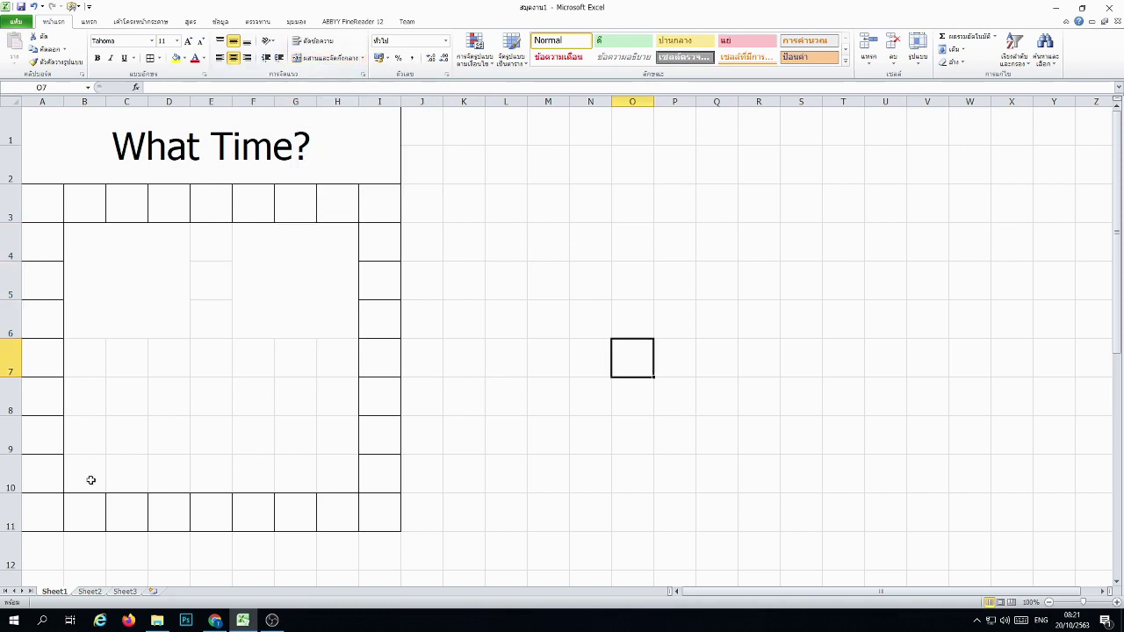
Step: Move the display block down to B5:H7 and give it cell borders
{"action": "mouse_move", "coordinate": [146, 302]}
{"action": "left_mouse_down"}
{"action": "mouse_move", "coordinate": [287, 314]}
{"action": "mouse_move", "coordinate": [291, 373]}
{"action": "left_mouse_up"}
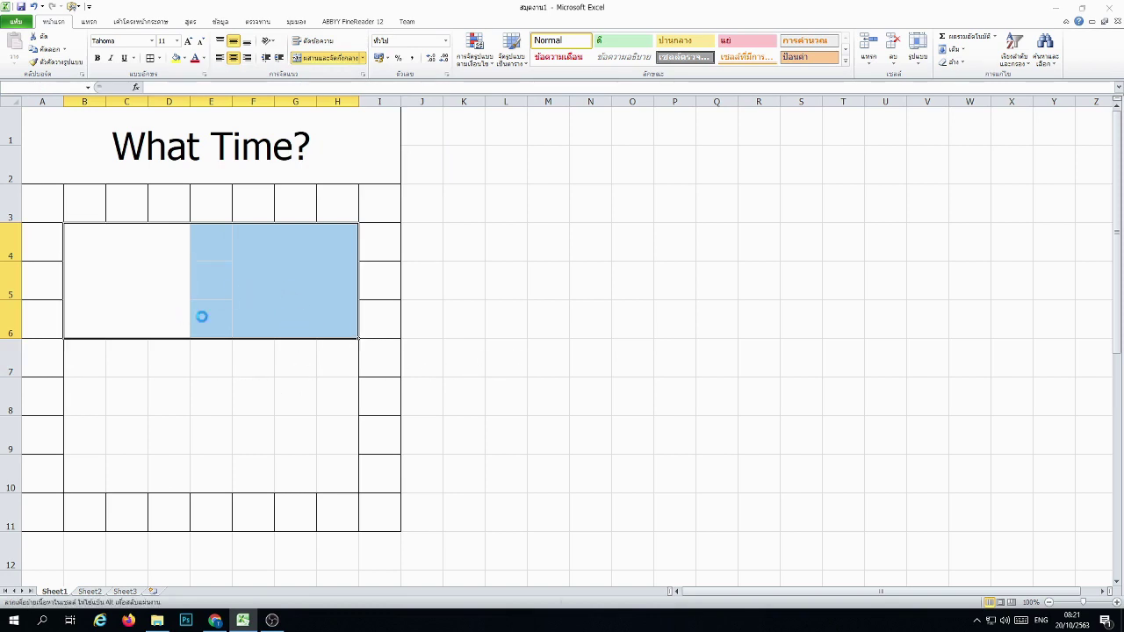
{"action": "left_click", "coordinate": [549, 351]}
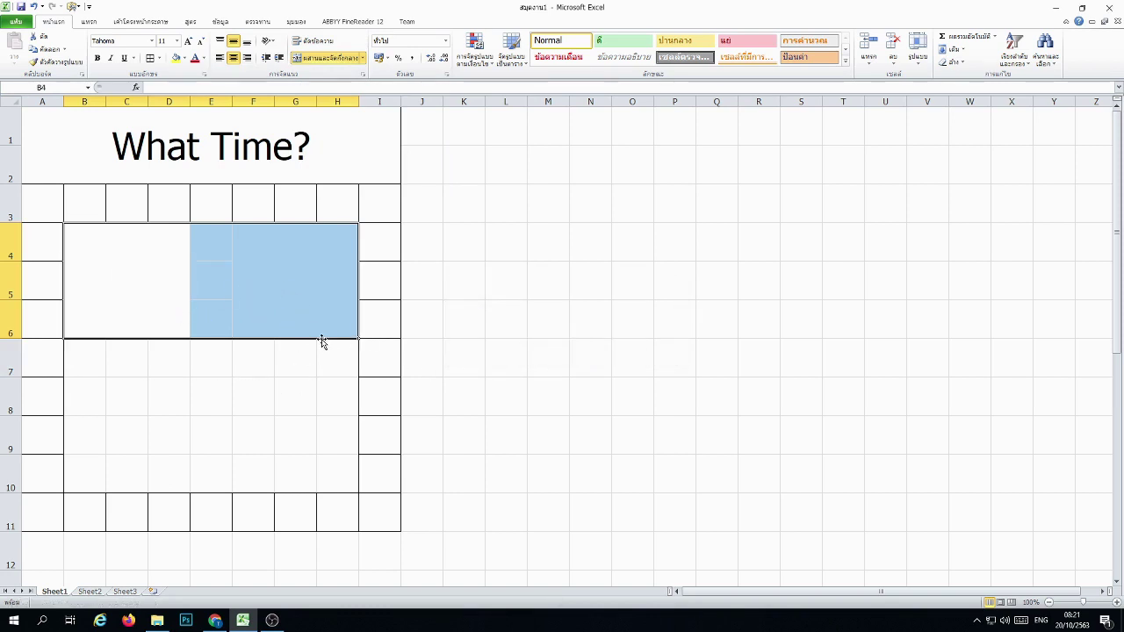
{"action": "mouse_move", "coordinate": [321, 339]}
{"action": "left_mouse_down"}
{"action": "mouse_move", "coordinate": [745, 346]}
{"action": "mouse_move", "coordinate": [320, 354]}
{"action": "mouse_move", "coordinate": [328, 349]}
{"action": "left_mouse_up"}
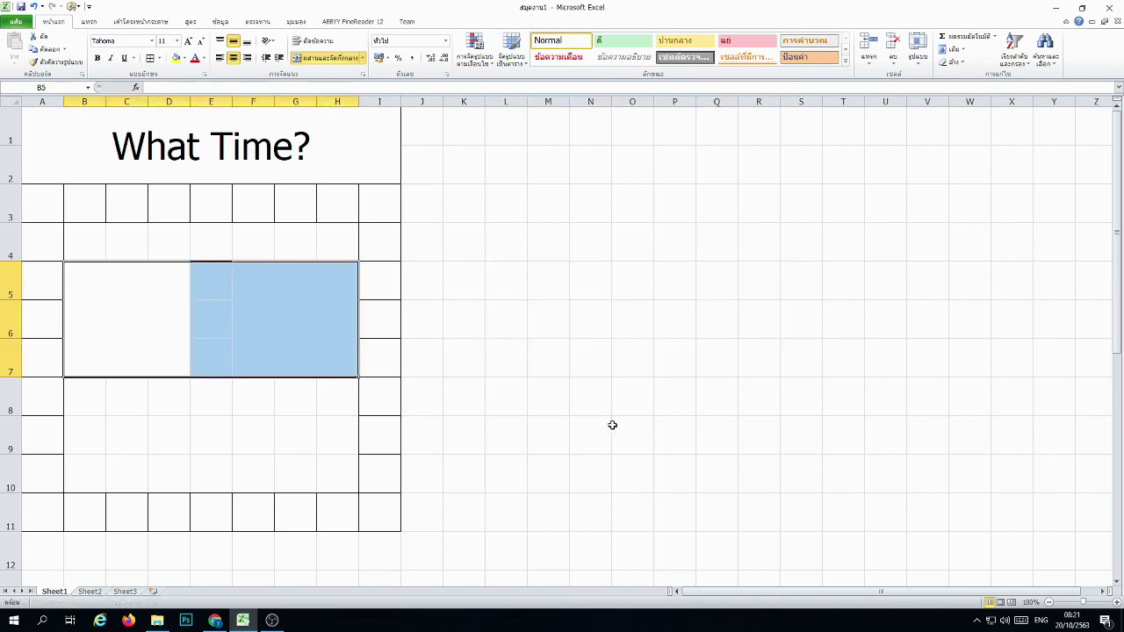
{"action": "left_click", "coordinate": [625, 432]}
{"action": "left_click_drag", "start_coordinate": [125, 313], "coordinate": [263, 325]}
{"action": "left_click", "coordinate": [148, 58]}
{"action": "left_click", "coordinate": [564, 343]}
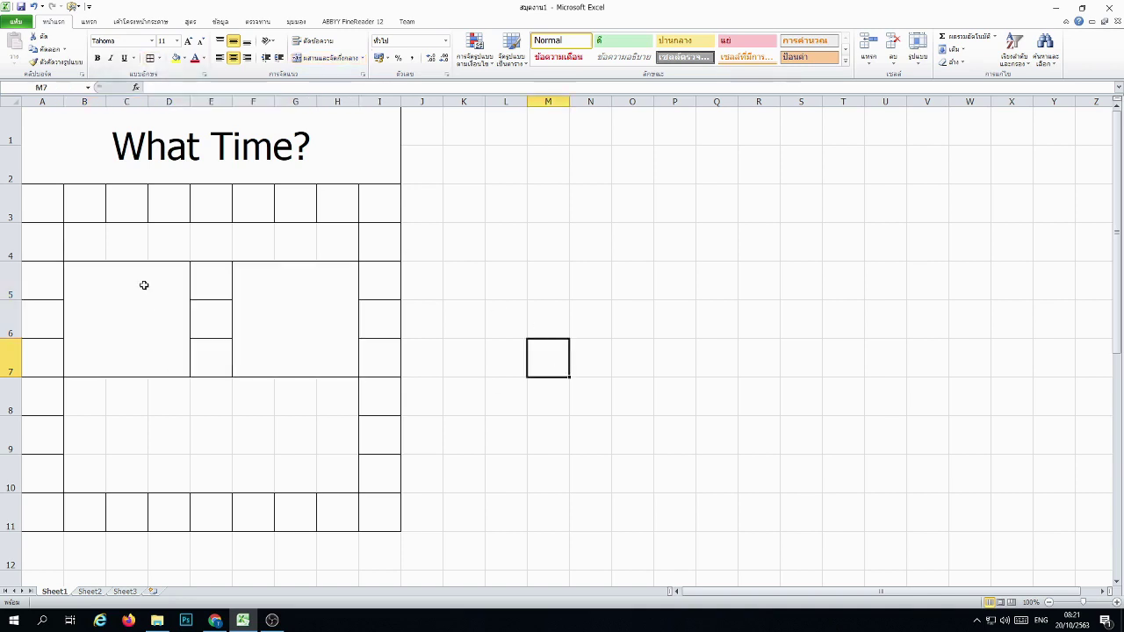
Step: Merge B4:H4 into a single bar above the displays
{"action": "left_click_drag", "start_coordinate": [98, 252], "coordinate": [172, 247]}
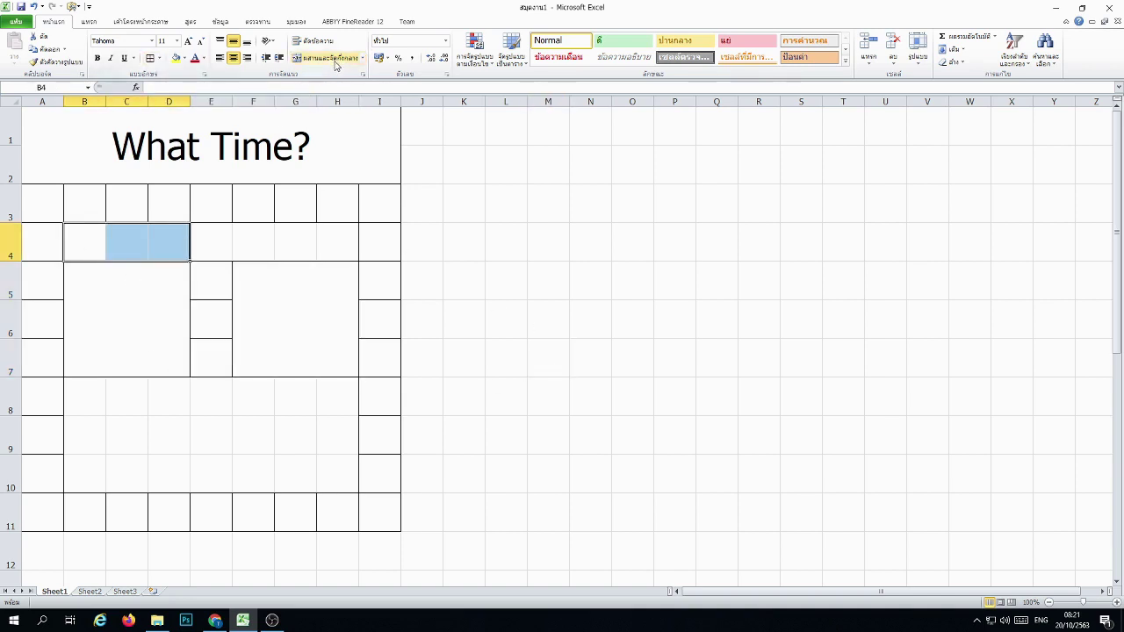
{"action": "left_click", "coordinate": [273, 314]}
{"action": "left_click_drag", "start_coordinate": [82, 240], "coordinate": [355, 241]}
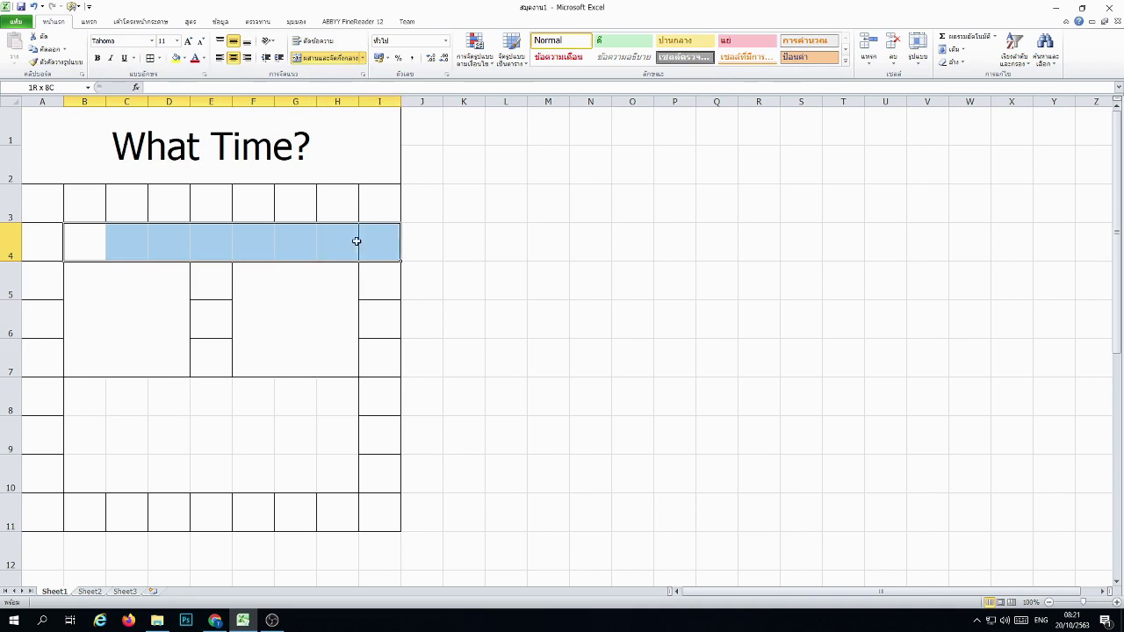
{"action": "left_click", "coordinate": [326, 58]}
{"action": "left_click", "coordinate": [626, 332]}
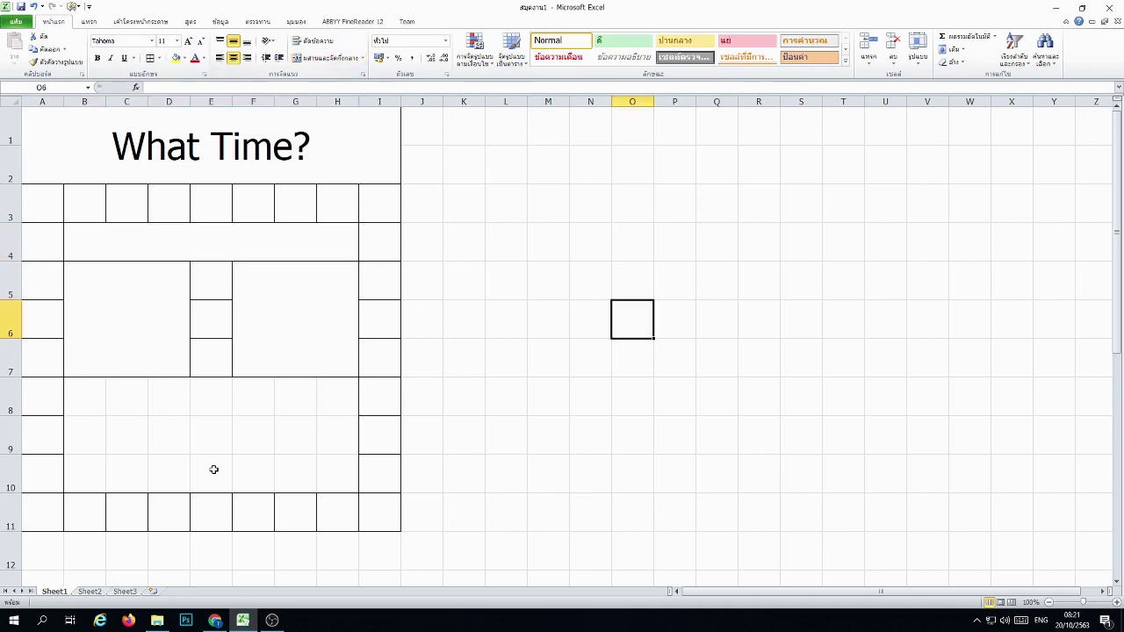
{"action": "left_click", "coordinate": [92, 397]}
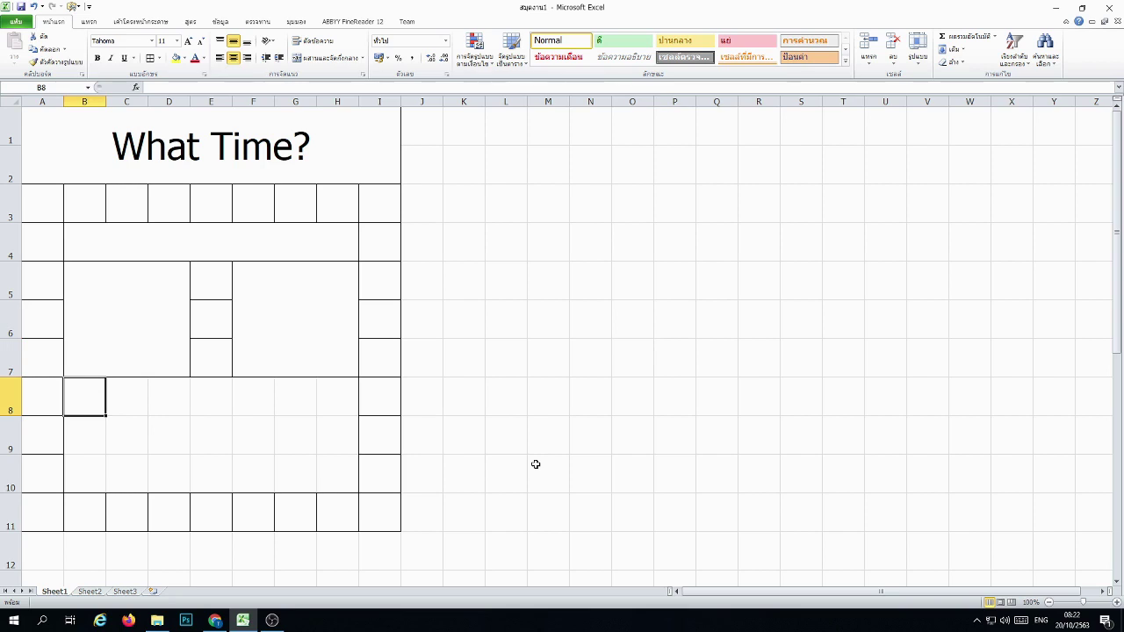
Step: Enter the hour step labels +3H, +2H, +1H in B8:D8
{"action": "type", "text": "+3"}
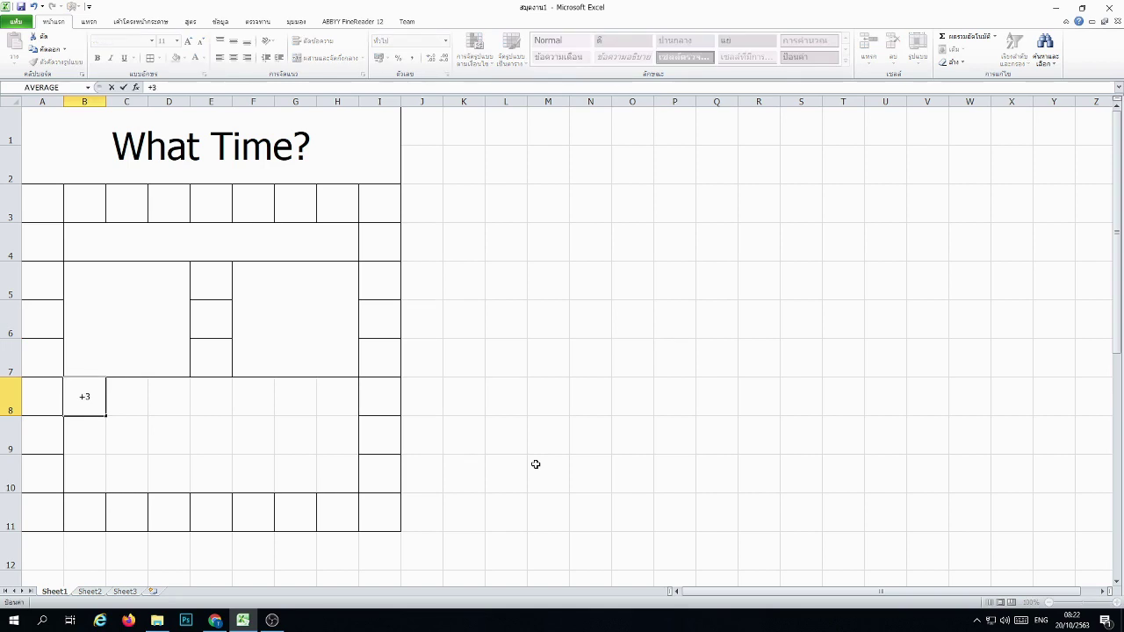
{"action": "type", "text": "H"}
{"action": "key", "text": "Return"}
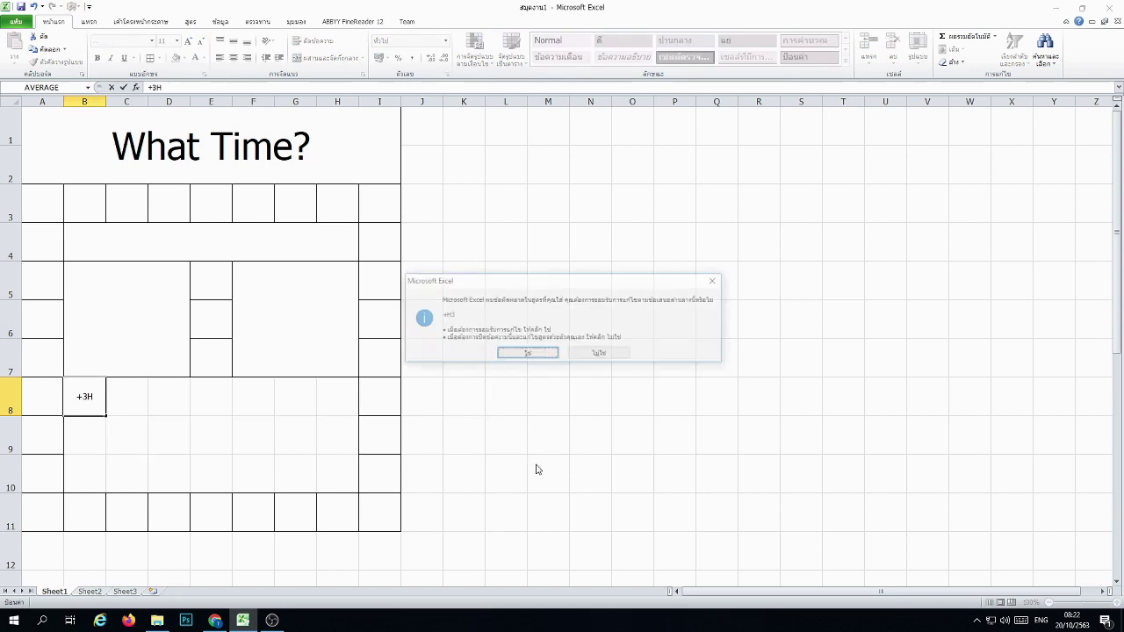
{"action": "key", "text": "Return"}
{"action": "key", "text": "Up"}
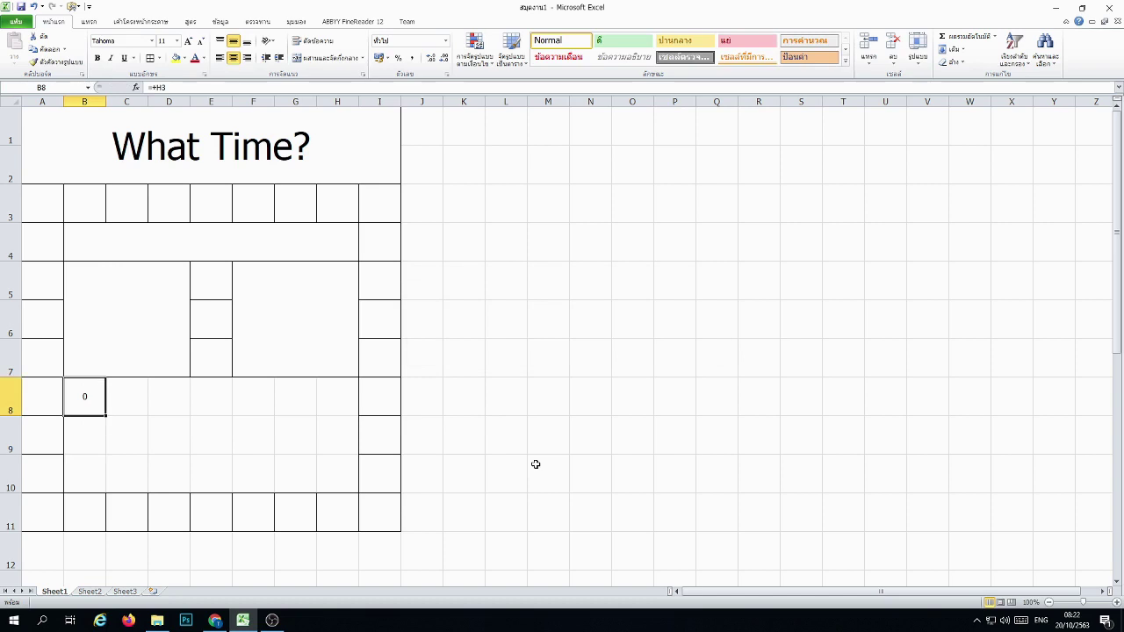
{"action": "type", "text": "=\""}
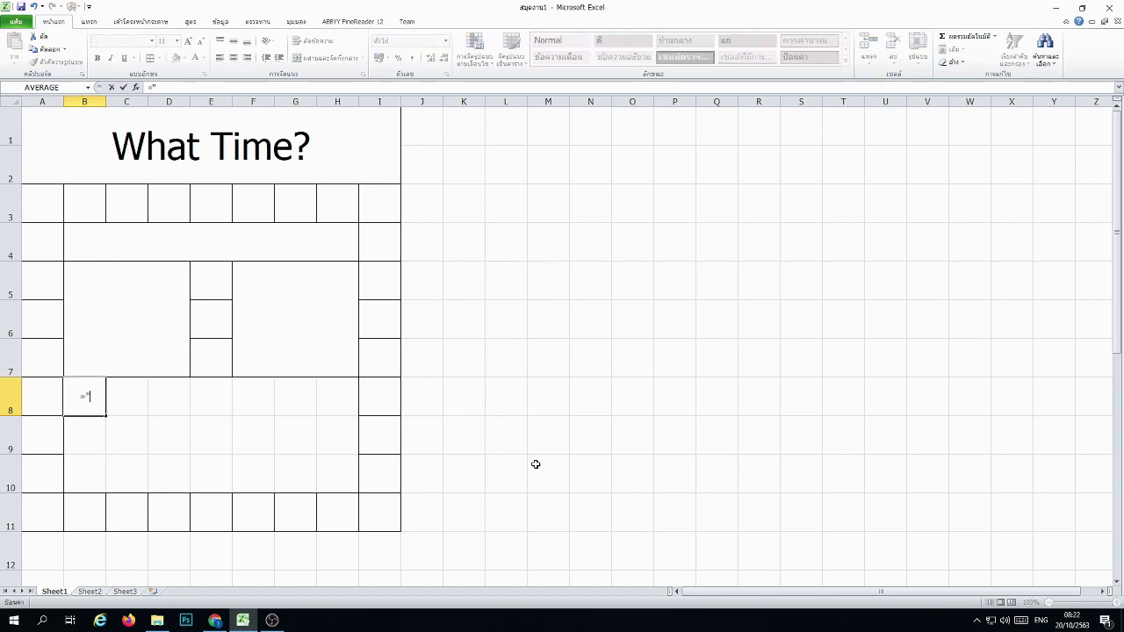
{"action": "type", "text": "+3H"}
{"action": "type", "text": "\""}
{"action": "key", "text": "Return"}
{"action": "key", "text": "Up"}
{"action": "key", "text": "Right"}
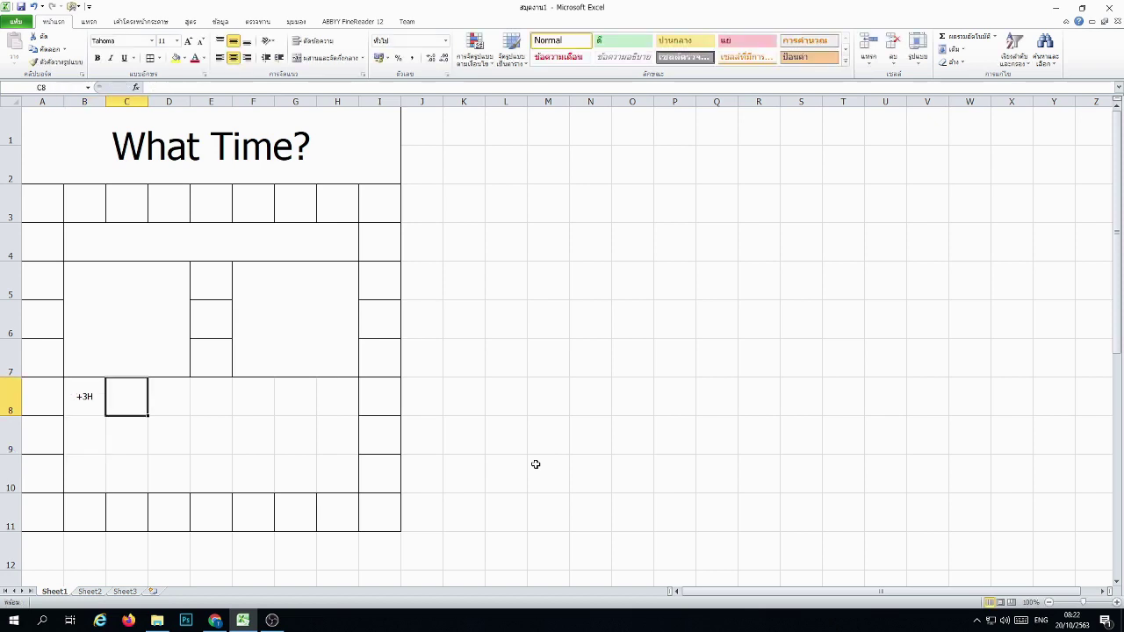
{"action": "type", "text": "=\"+"}
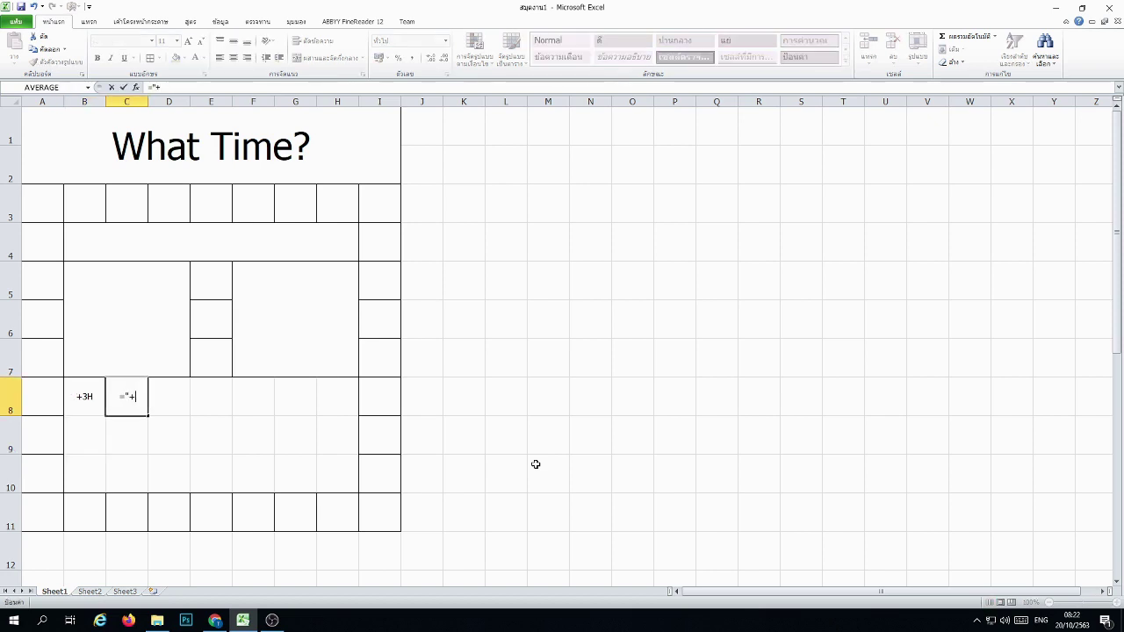
{"action": "type", "text": "H\""}
{"action": "key", "text": "ctrl+Return"}
{"action": "key", "text": "Right"}
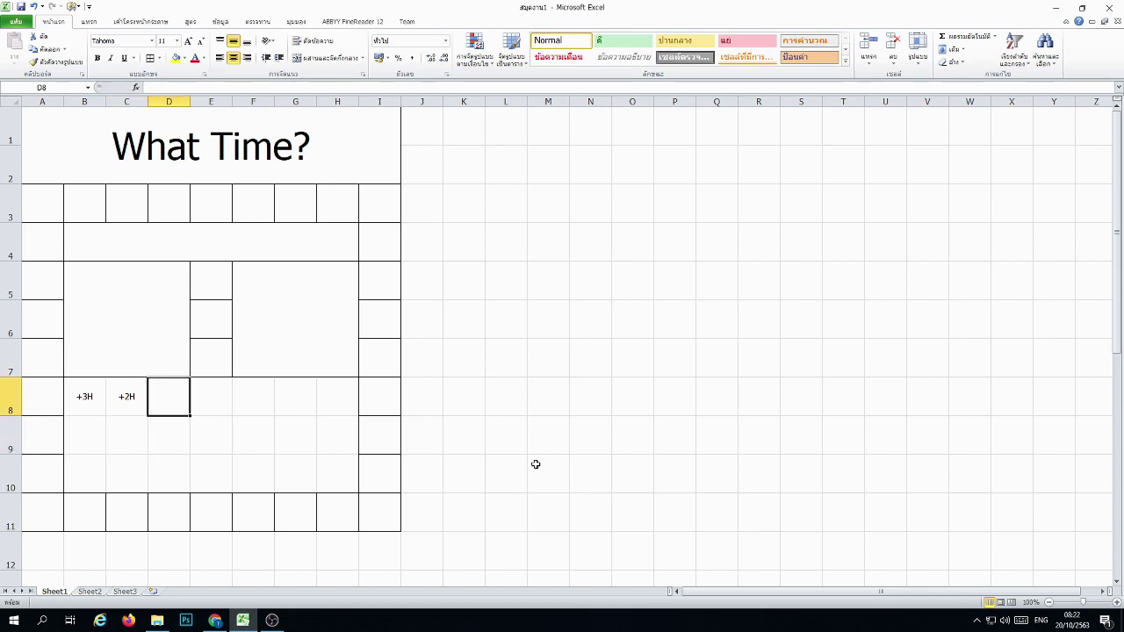
{"action": "type", "text": "=\"+1"}
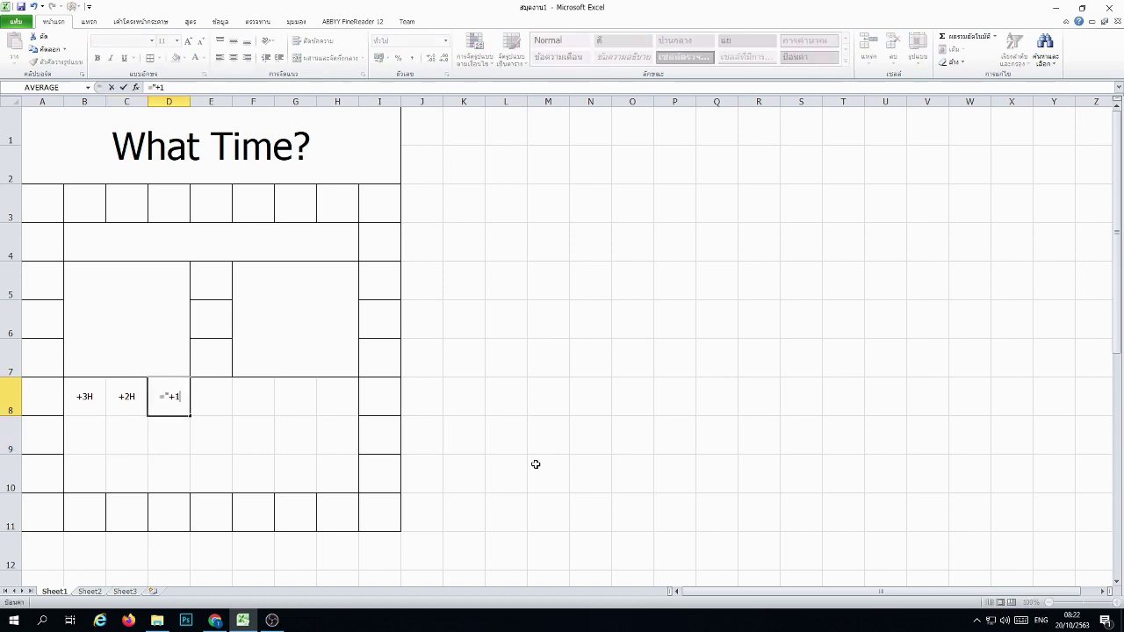
{"action": "type", "text": "H\""}
{"action": "key", "text": "ctrl+Return"}
Step: Enter the minute step labels +20m, +5m, +1m in F8:H8
{"action": "key", "text": "Right"}
{"action": "key", "text": "Right"}
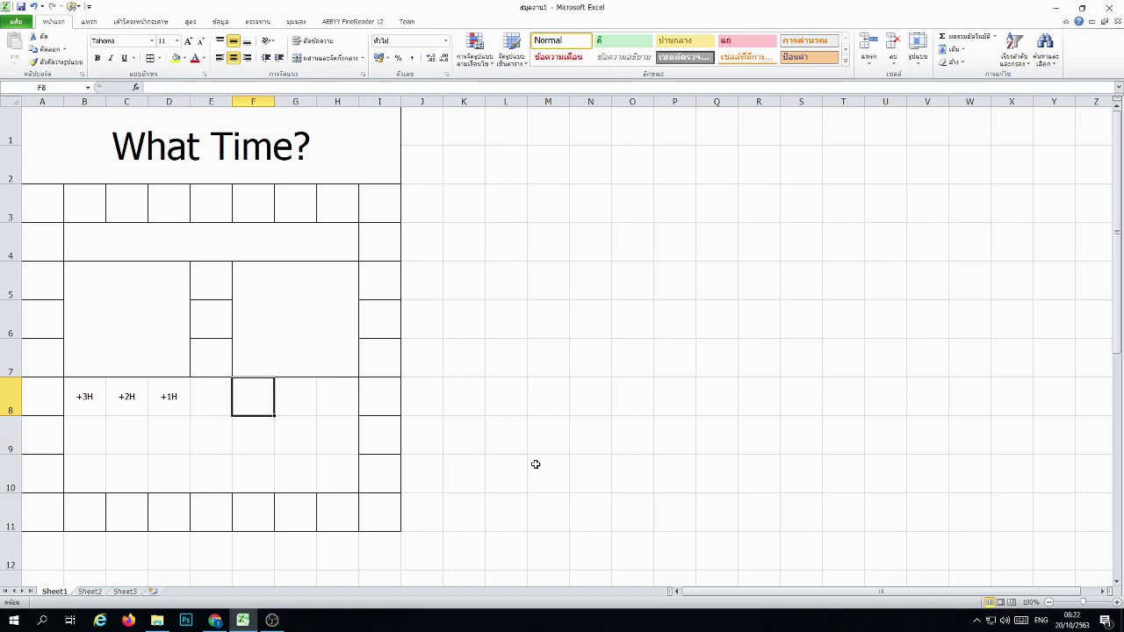
{"action": "type", "text": "+"}
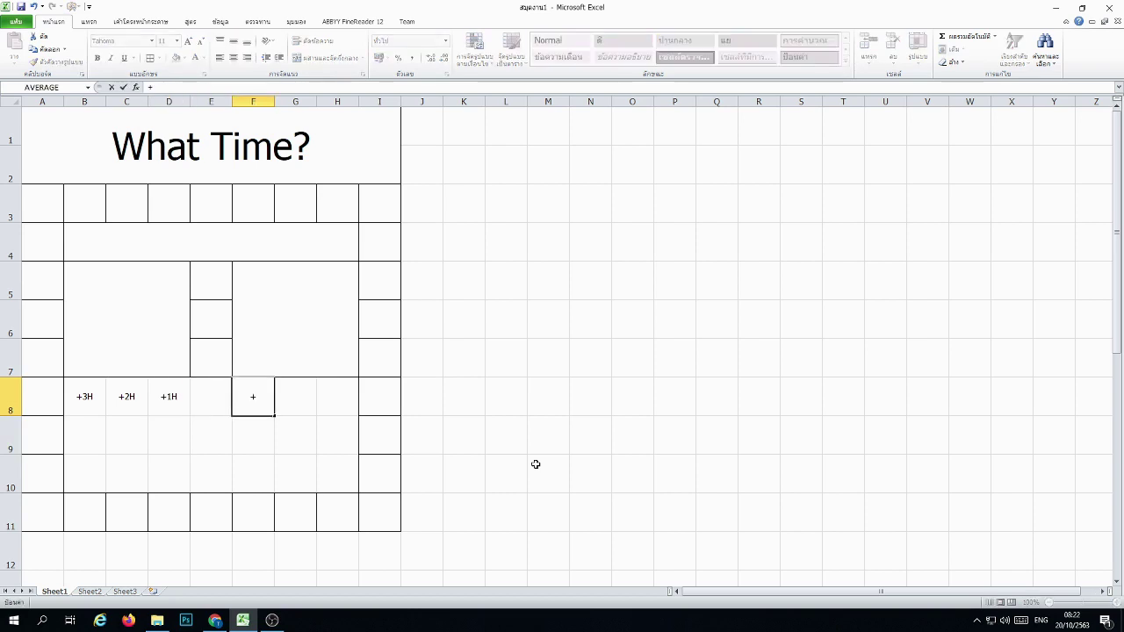
{"action": "key", "text": "BackSpace"}
{"action": "type", "text": "=\""}
{"action": "type", "text": "20"}
{"action": "type", "text": "m\""}
{"action": "key", "text": "Return"}
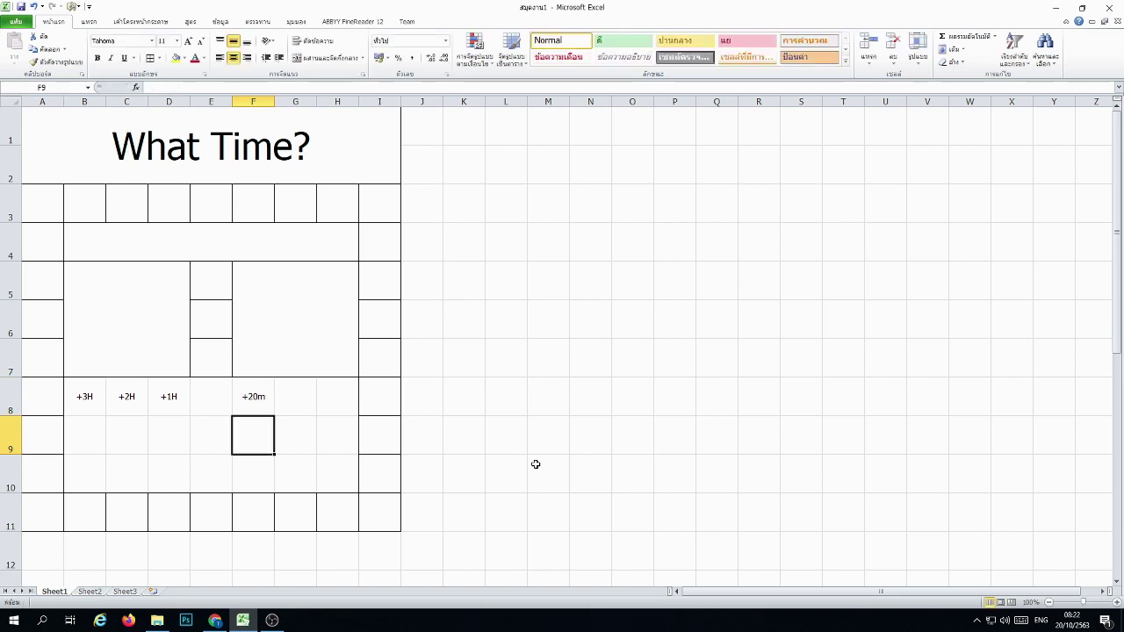
{"action": "key", "text": "Up"}
{"action": "key", "text": "Right"}
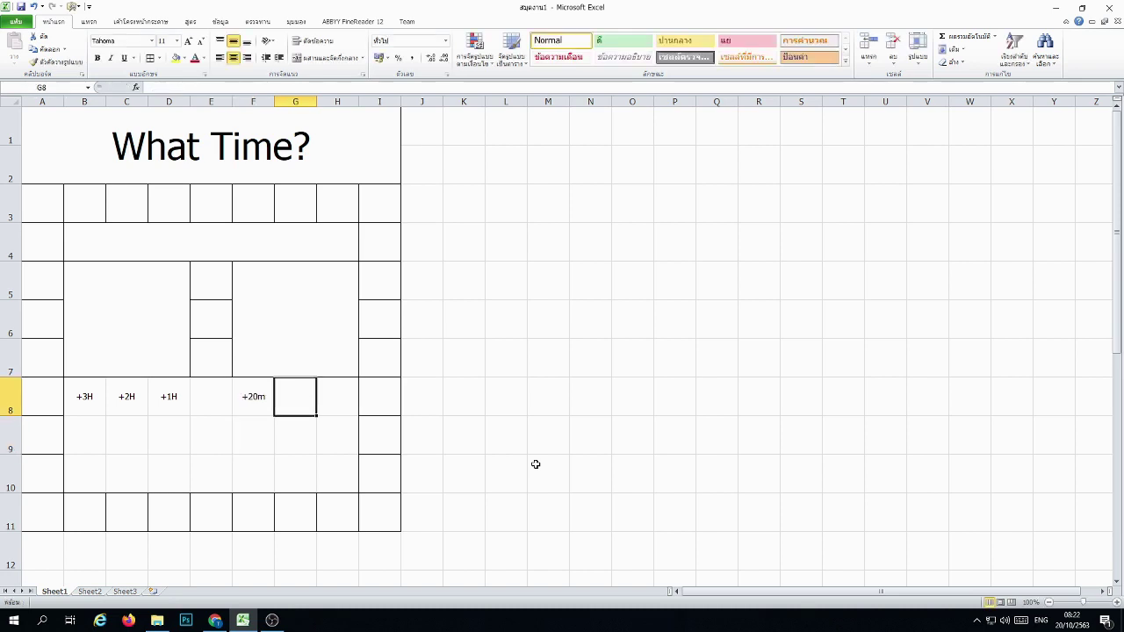
{"action": "type", "text": "=\"+5"}
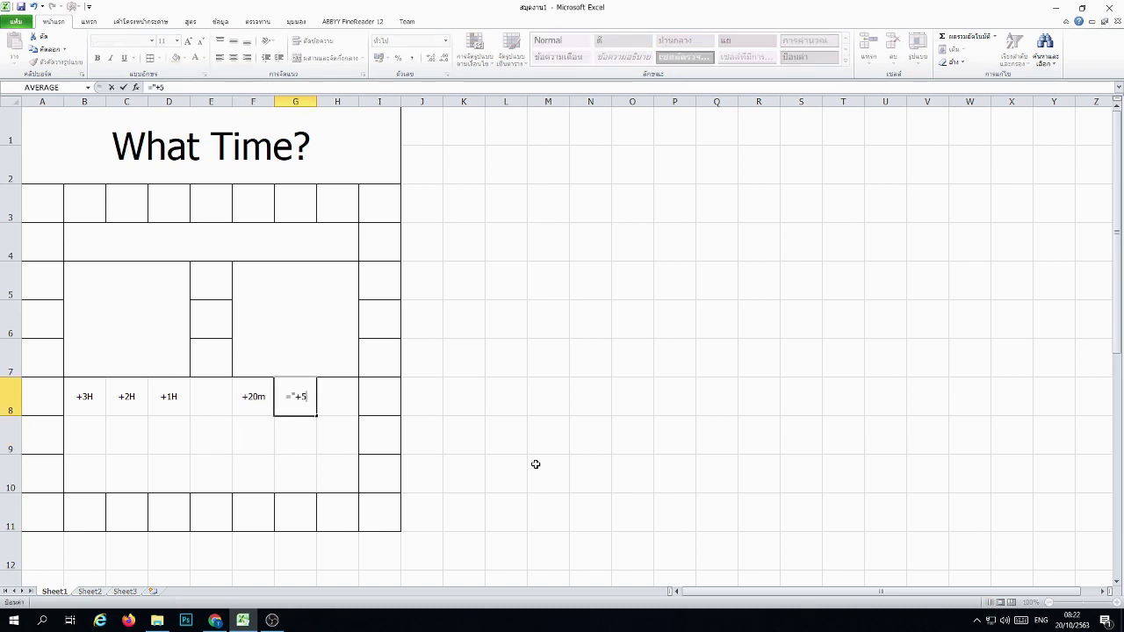
{"action": "type", "text": "m\""}
{"action": "key", "text": "Return"}
{"action": "key", "text": "Right"}
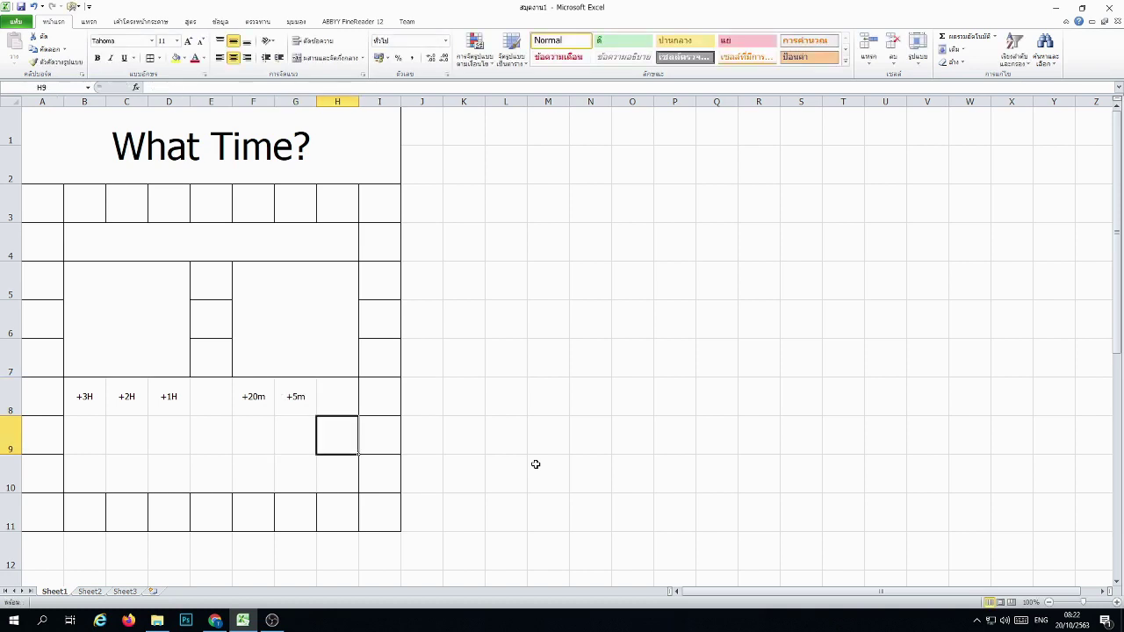
{"action": "key", "text": "Up"}
{"action": "type", "text": "="}
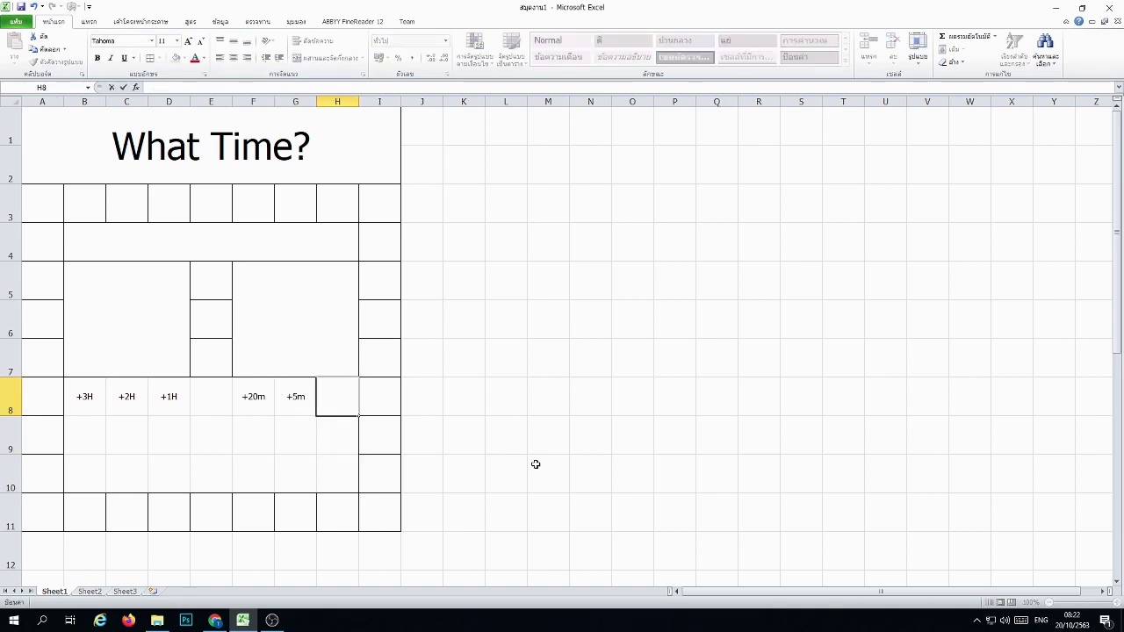
{"action": "type", "text": "="}
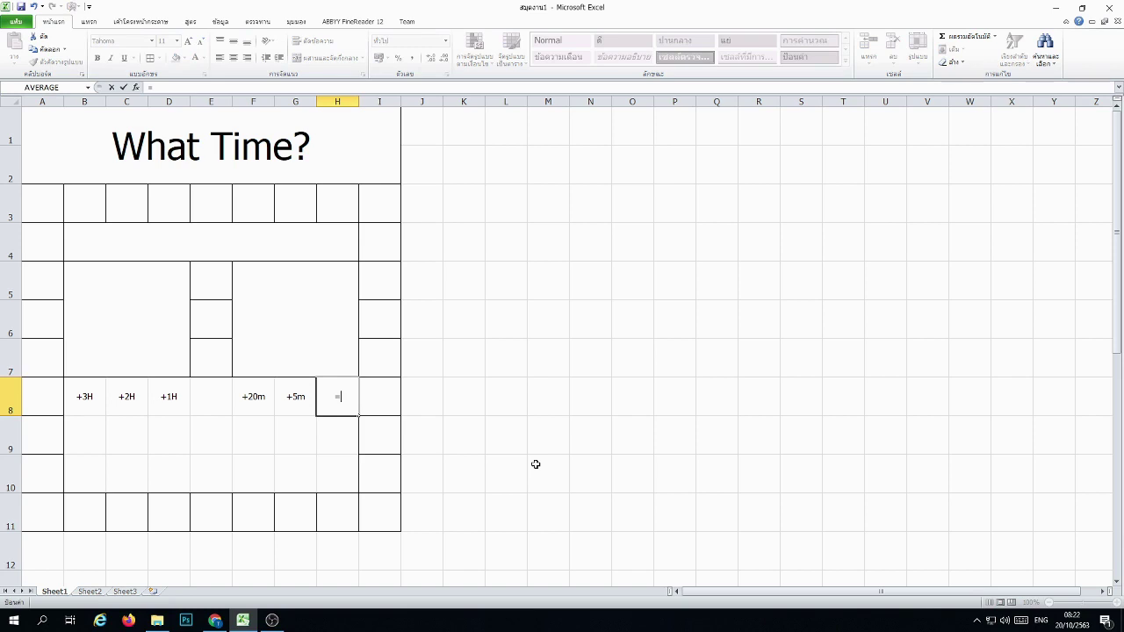
{"action": "type", "text": "\"+"}
{"action": "type", "text": "m"}
{"action": "type", "text": "\""}
{"action": "key", "text": "Return"}
{"action": "key", "text": "Left"}
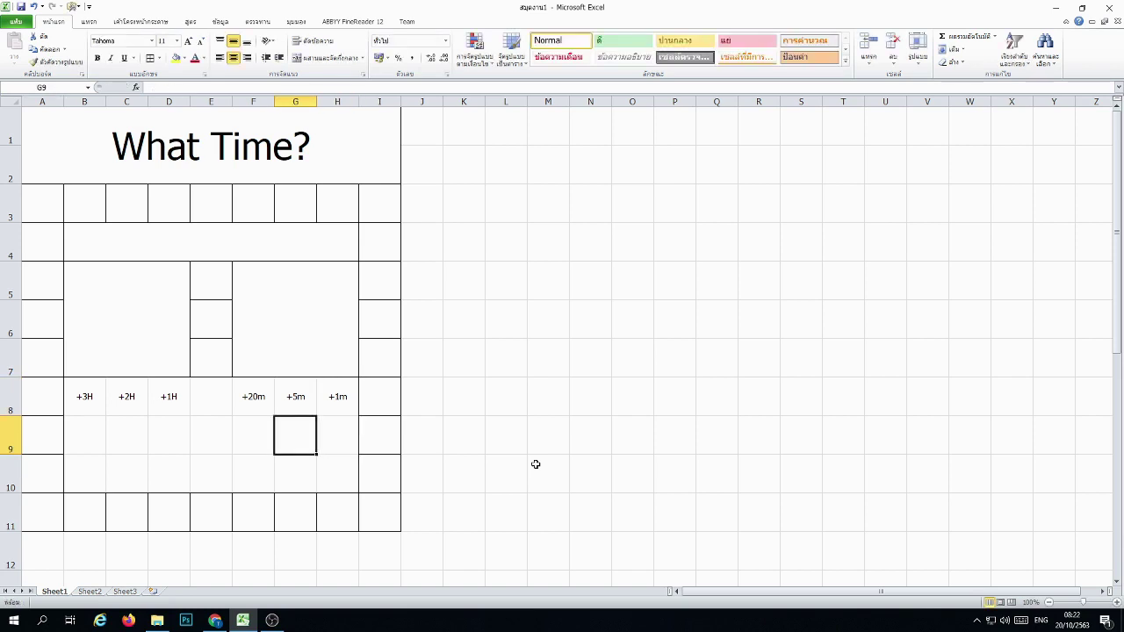
Step: Copy the row 8 labels into row 9 and change B9 to -3H
{"action": "mouse_move", "coordinate": [84, 392]}
{"action": "left_mouse_down"}
{"action": "mouse_move", "coordinate": [354, 411]}
{"action": "mouse_move", "coordinate": [358, 437]}
{"action": "left_mouse_up"}
{"action": "left_click", "coordinate": [430, 448]}
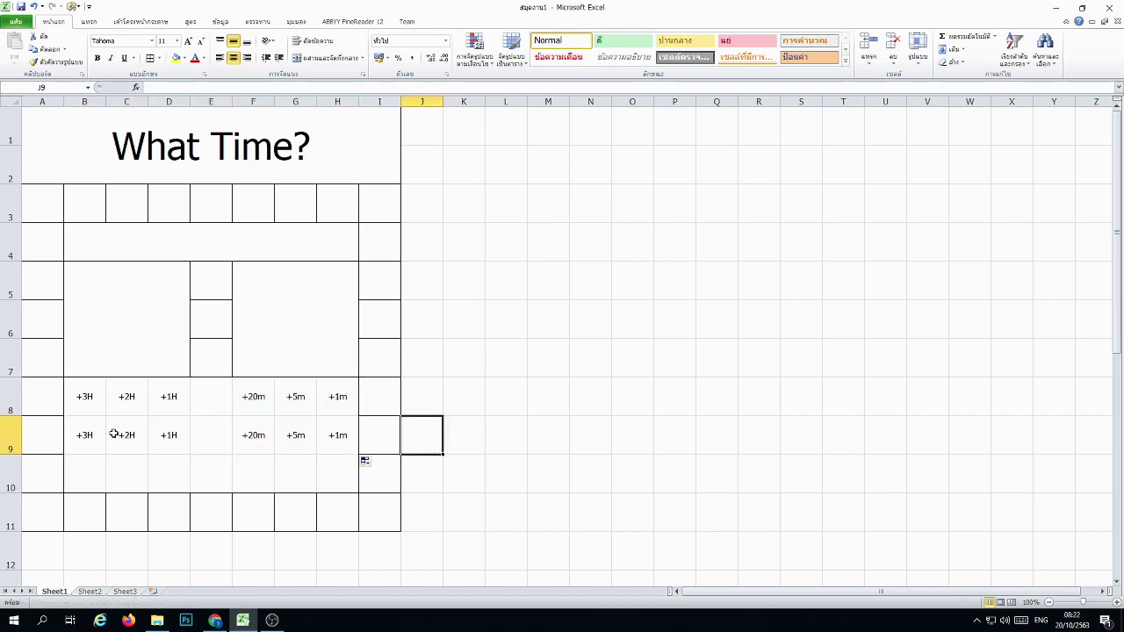
{"action": "left_click", "coordinate": [91, 441]}
{"action": "left_click", "coordinate": [158, 87]}
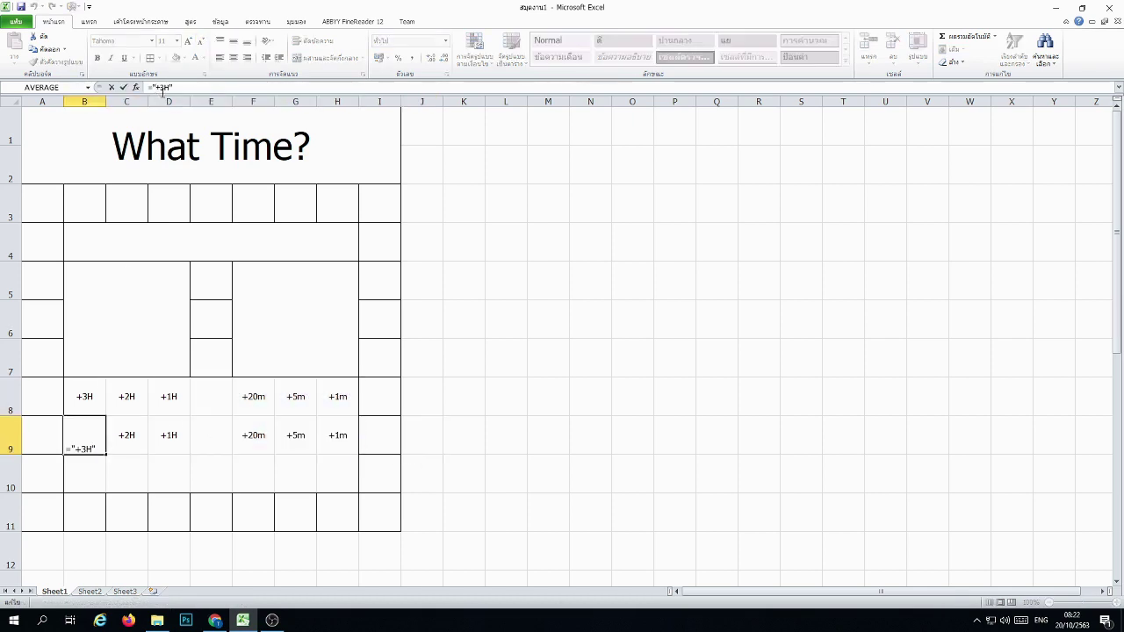
{"action": "key", "text": "BackSpace"}
{"action": "type", "text": "-"}
{"action": "key", "text": "Return"}
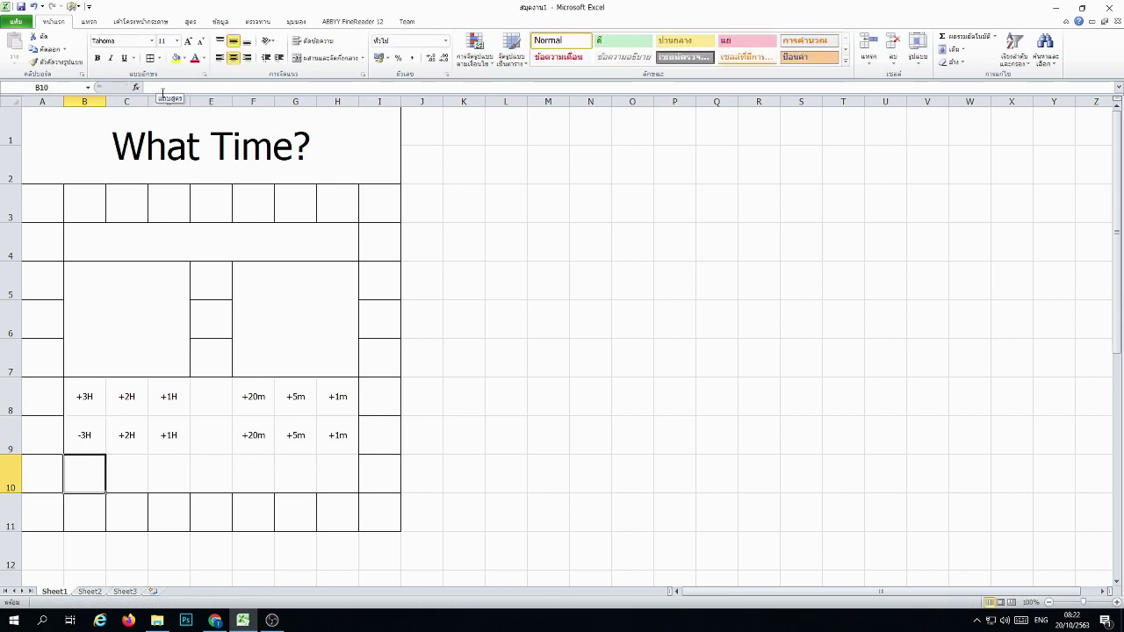
Step: Change C9 and D9 to -2H and -1H
{"action": "key", "text": "Up"}
{"action": "key", "text": "Right"}
{"action": "left_click", "coordinate": [163, 91]}
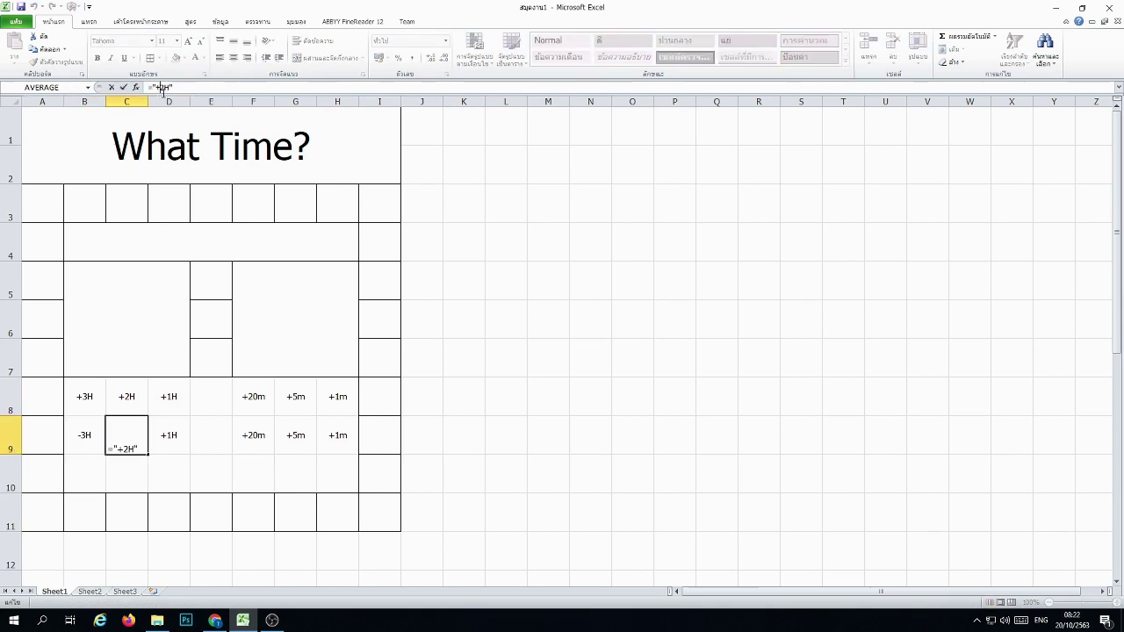
{"action": "key", "text": "BackSpace"}
{"action": "type", "text": "-"}
{"action": "key", "text": "Return"}
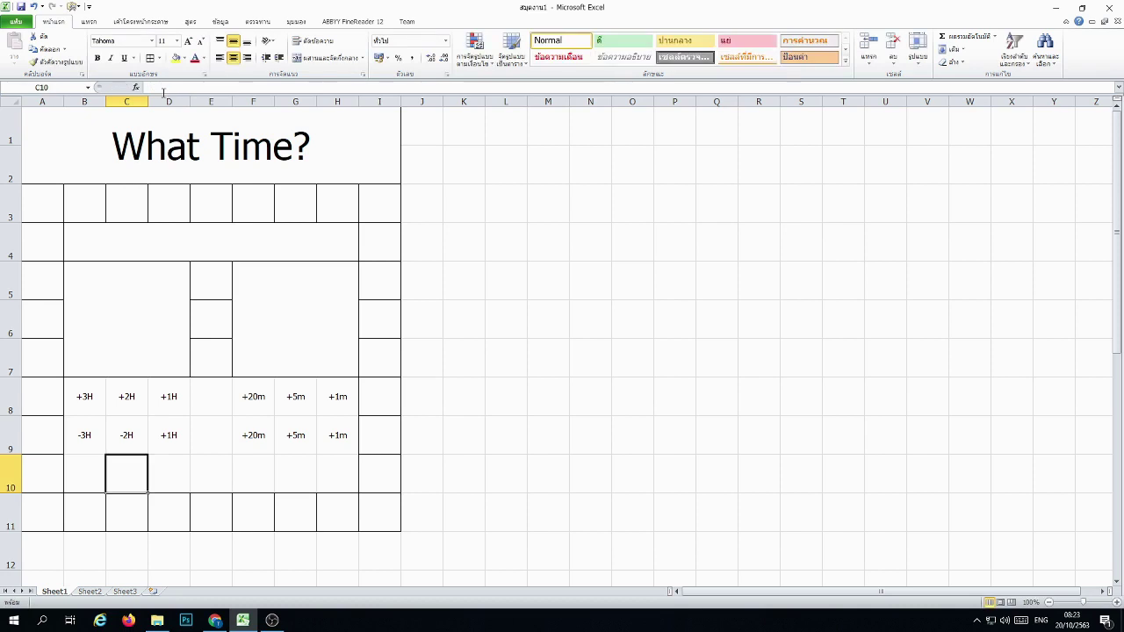
{"action": "key", "text": "Up"}
{"action": "key", "text": "Right"}
{"action": "left_click", "coordinate": [163, 89]}
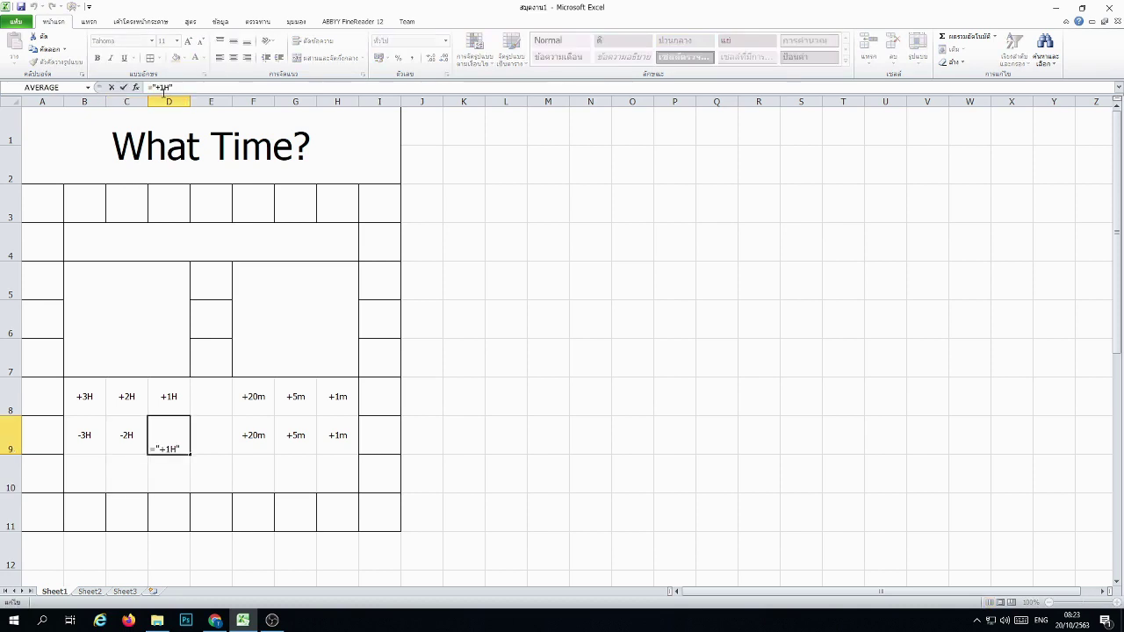
{"action": "key", "text": "BackSpace"}
{"action": "type", "text": "-"}
{"action": "key", "text": "Return"}
Step: Change F9, G9 and H9 to -20m, -5m and -1m
{"action": "key", "text": "Up"}
{"action": "key", "text": "Right"}
{"action": "key", "text": "Right"}
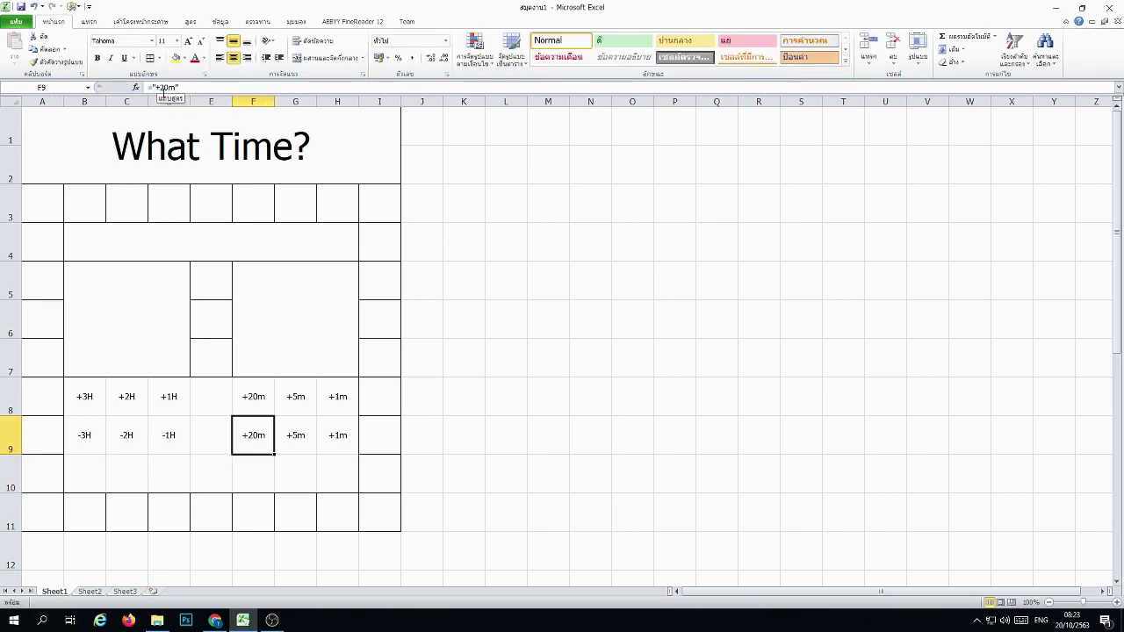
{"action": "left_click", "coordinate": [162, 88]}
{"action": "key", "text": "BackSpace"}
{"action": "type", "text": "-"}
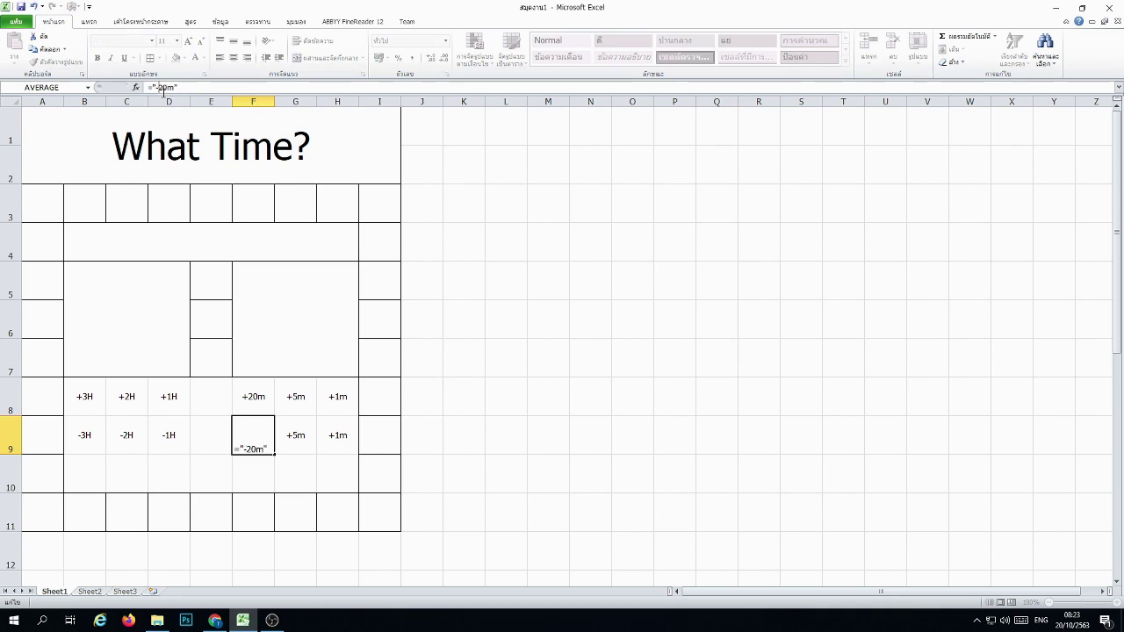
{"action": "key", "text": "Return"}
{"action": "key", "text": "Up"}
{"action": "key", "text": "Right"}
{"action": "left_click", "coordinate": [163, 88]}
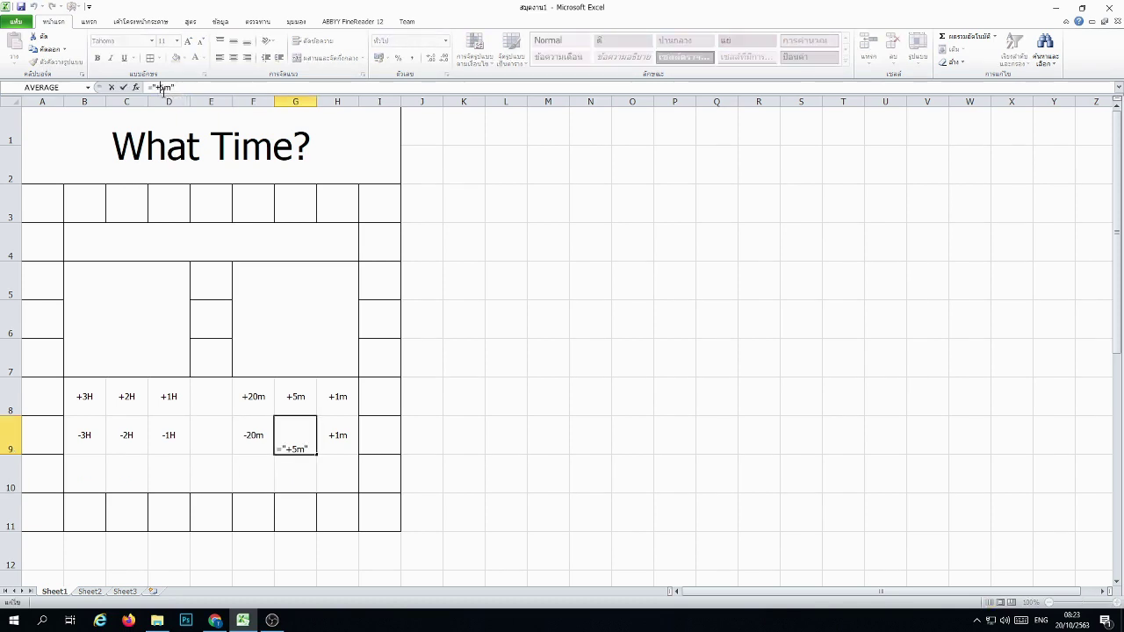
{"action": "key", "text": "BackSpace"}
{"action": "type", "text": "-"}
{"action": "key", "text": "Return"}
{"action": "key", "text": "Up"}
{"action": "key", "text": "Right"}
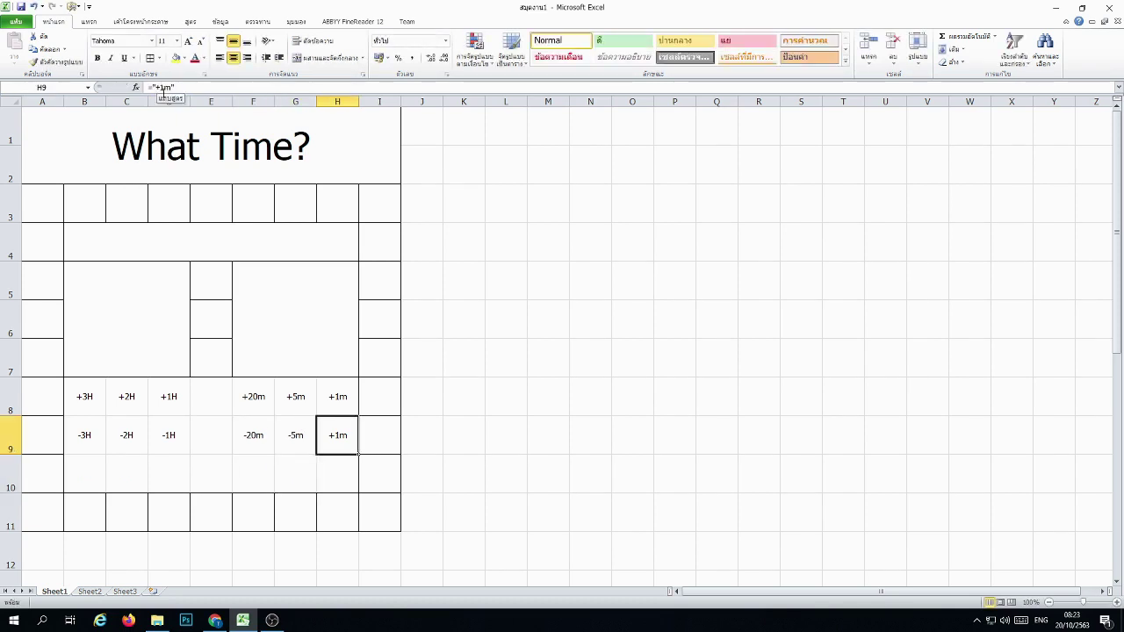
{"action": "left_click", "coordinate": [163, 89]}
{"action": "key", "text": "BackSpace"}
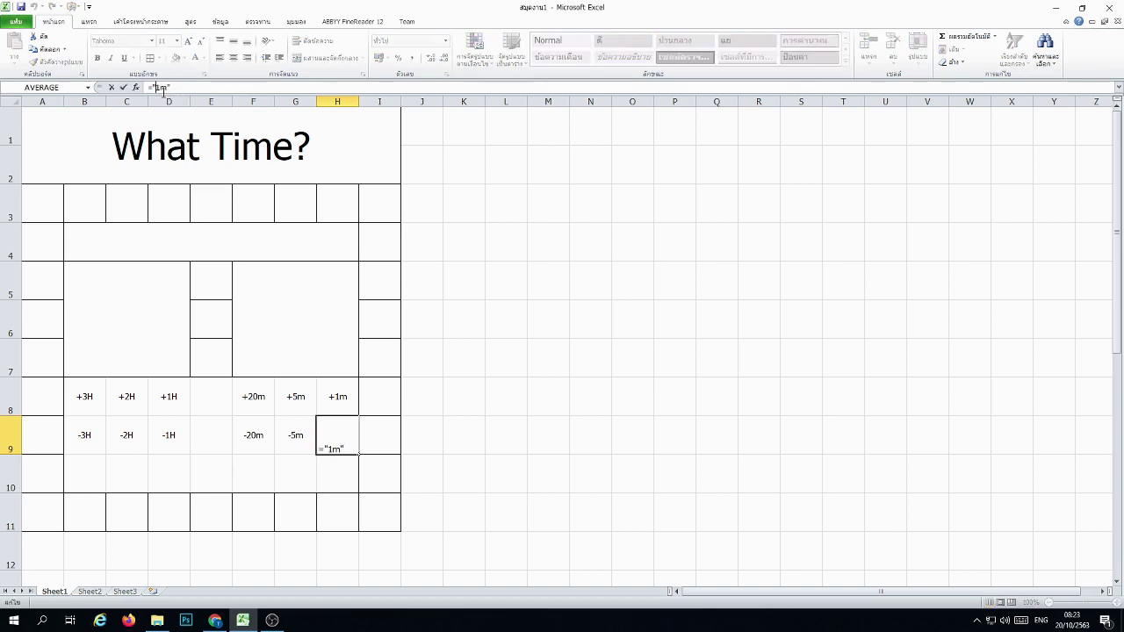
{"action": "type", "text": "-"}
{"action": "key", "text": "Return"}
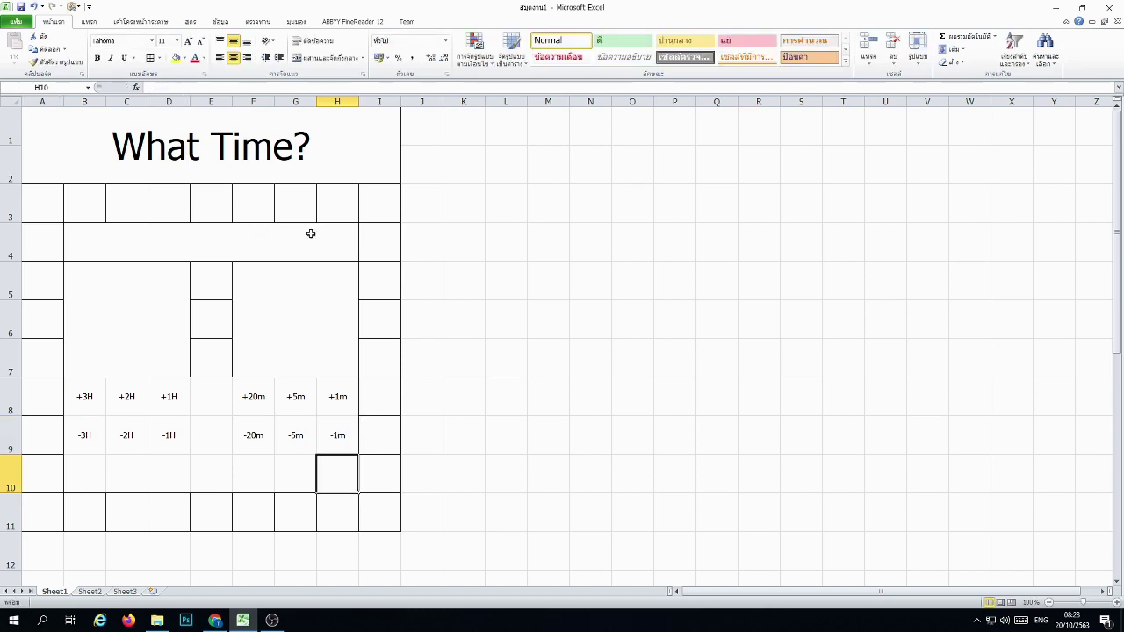
{"action": "left_click", "coordinate": [590, 320]}
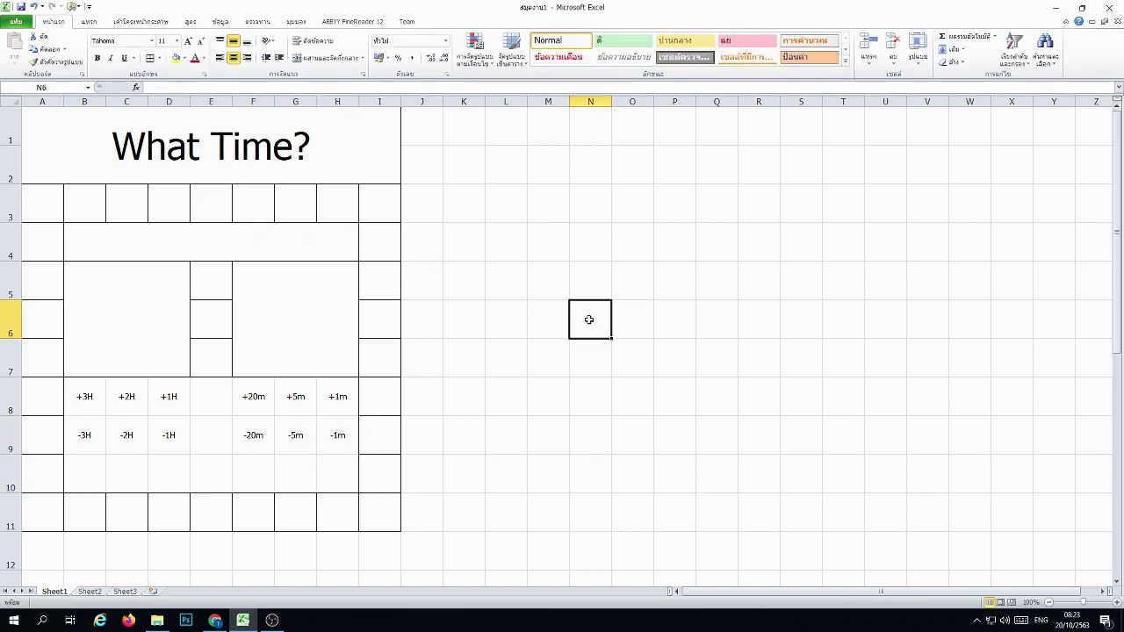
Step: Enter 0 in the merged minute box F5:H7
{"action": "left_click", "coordinate": [638, 448]}
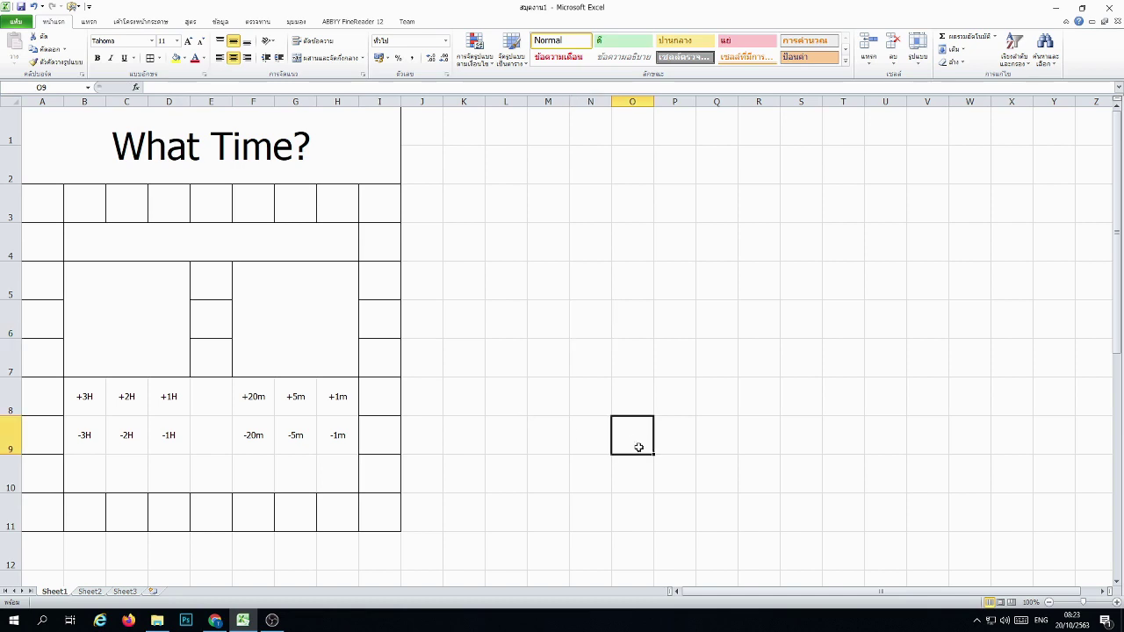
{"action": "left_click", "coordinate": [104, 314]}
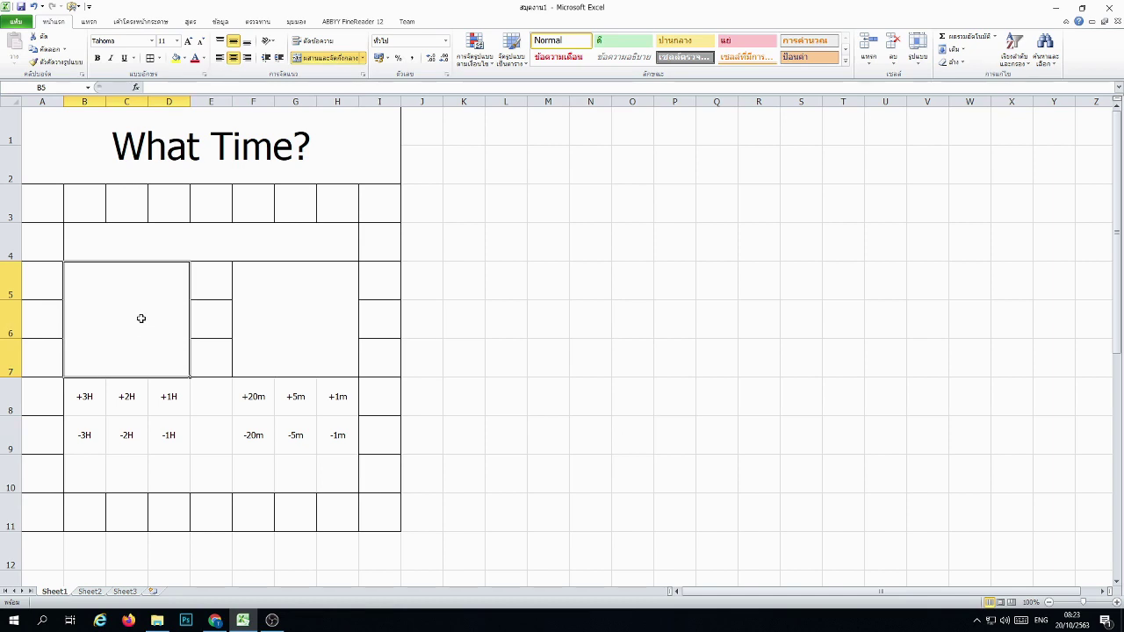
{"action": "left_click", "coordinate": [324, 335]}
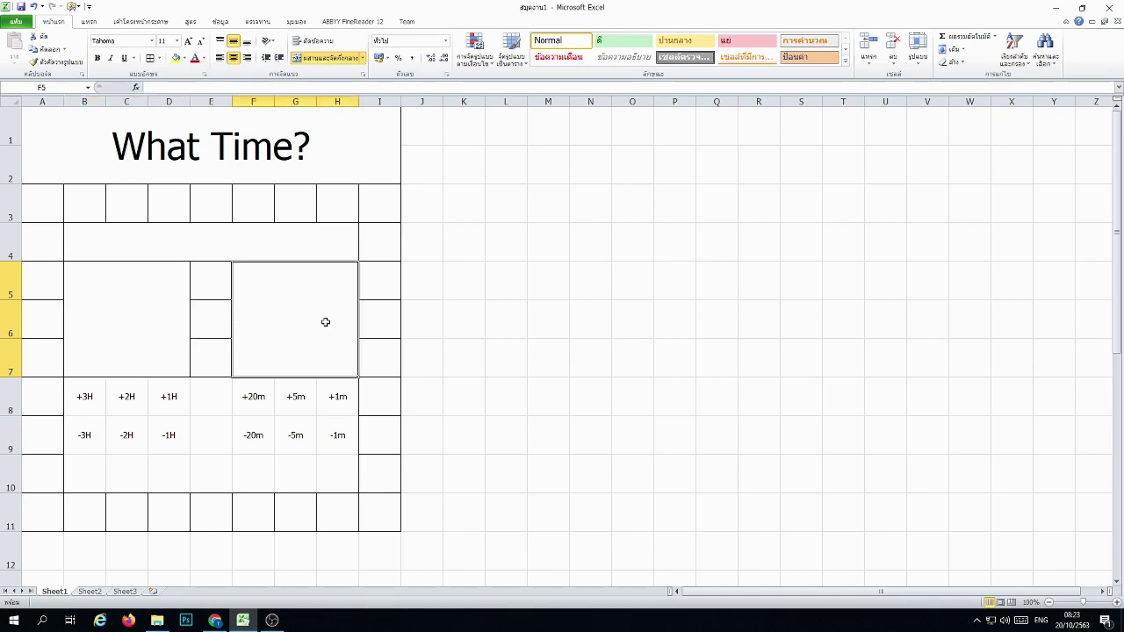
{"action": "type", "text": "0"}
{"action": "key", "text": "Return"}
Step: Enter 11 in the merged hour box B5:D7 and confirm the minute box keeps 0
{"action": "key", "text": "Up"}
{"action": "key", "text": "Left"}
{"action": "key", "text": "Left"}
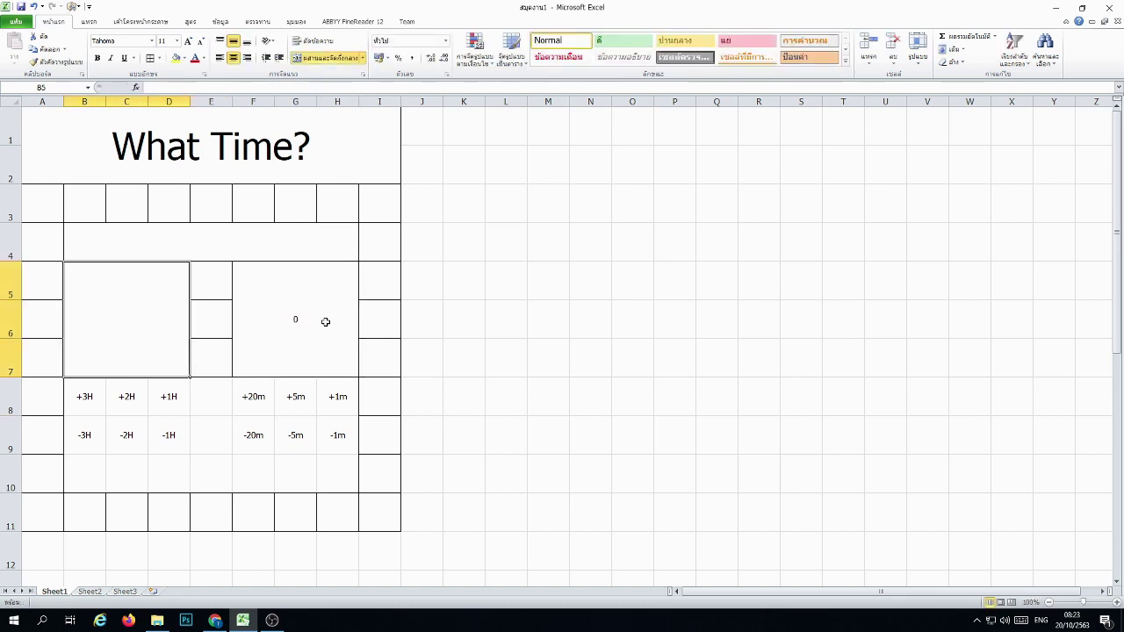
{"action": "type", "text": "11"}
{"action": "key", "text": "Return"}
{"action": "key", "text": "Right"}
{"action": "key", "text": "Up"}
{"action": "key", "text": "Right"}
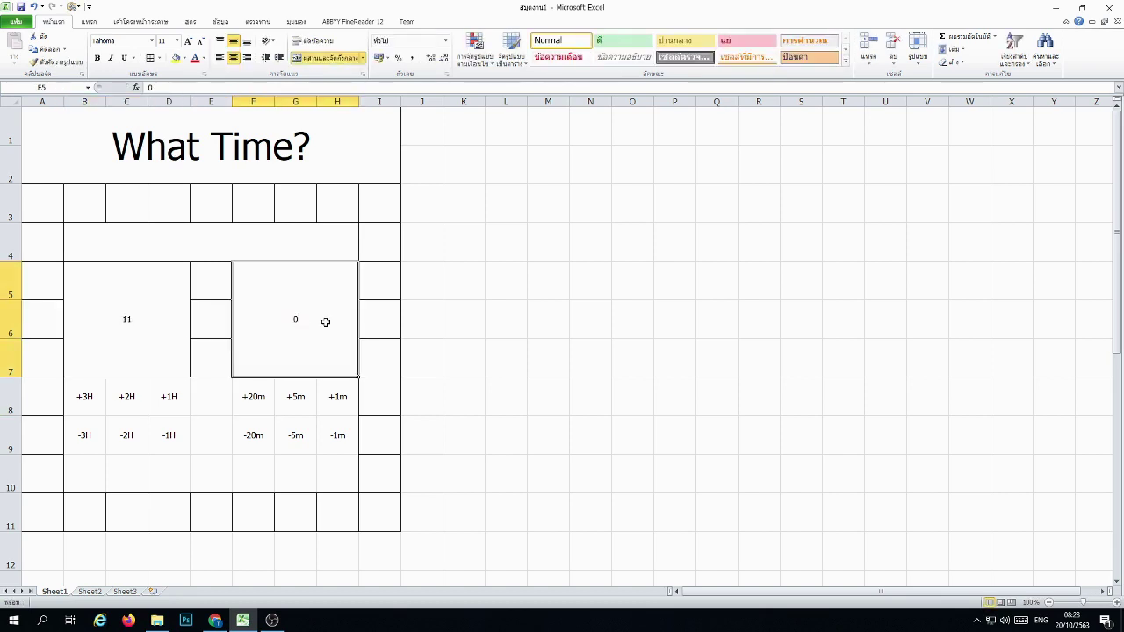
{"action": "double_click", "coordinate": [325, 321]}
{"action": "key", "text": "Return"}
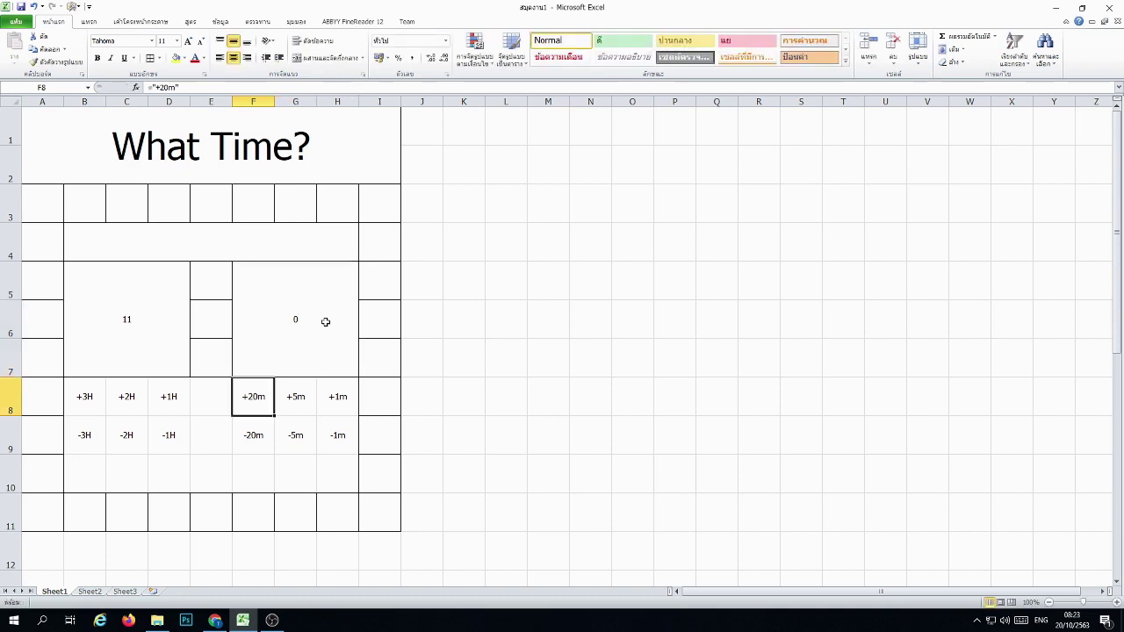
{"action": "left_click", "coordinate": [289, 347]}
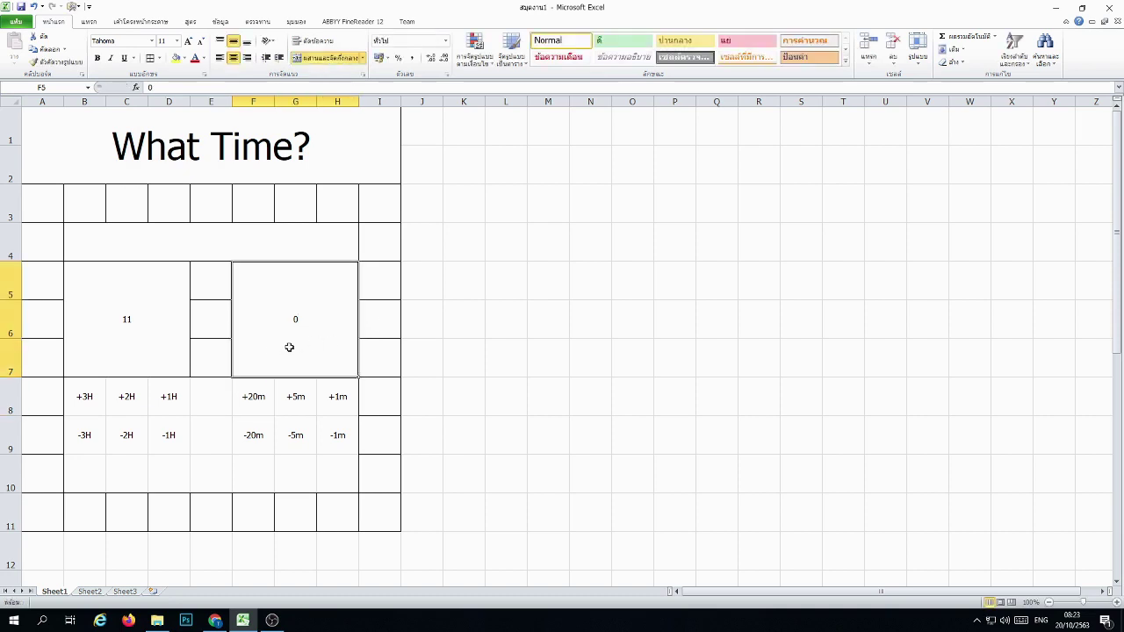
{"action": "left_click", "coordinate": [668, 366]}
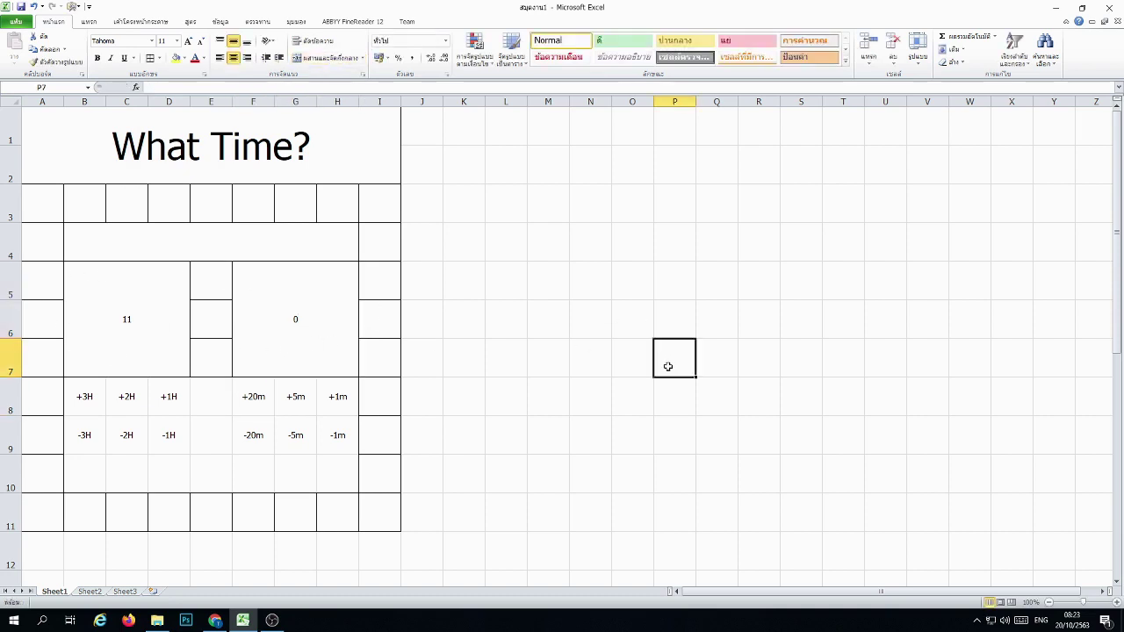
Step: Merge B10:H10 into a single cell and check the neighbouring merged cells
{"action": "left_click_drag", "start_coordinate": [141, 312], "coordinate": [299, 313]}
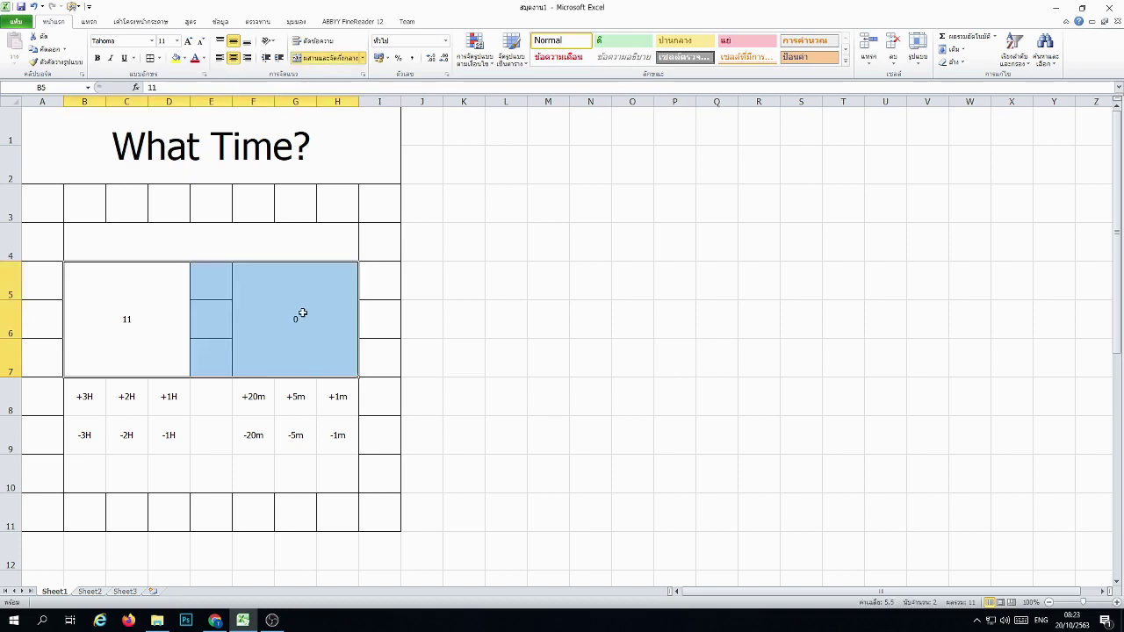
{"action": "left_click_drag", "start_coordinate": [79, 482], "coordinate": [329, 479]}
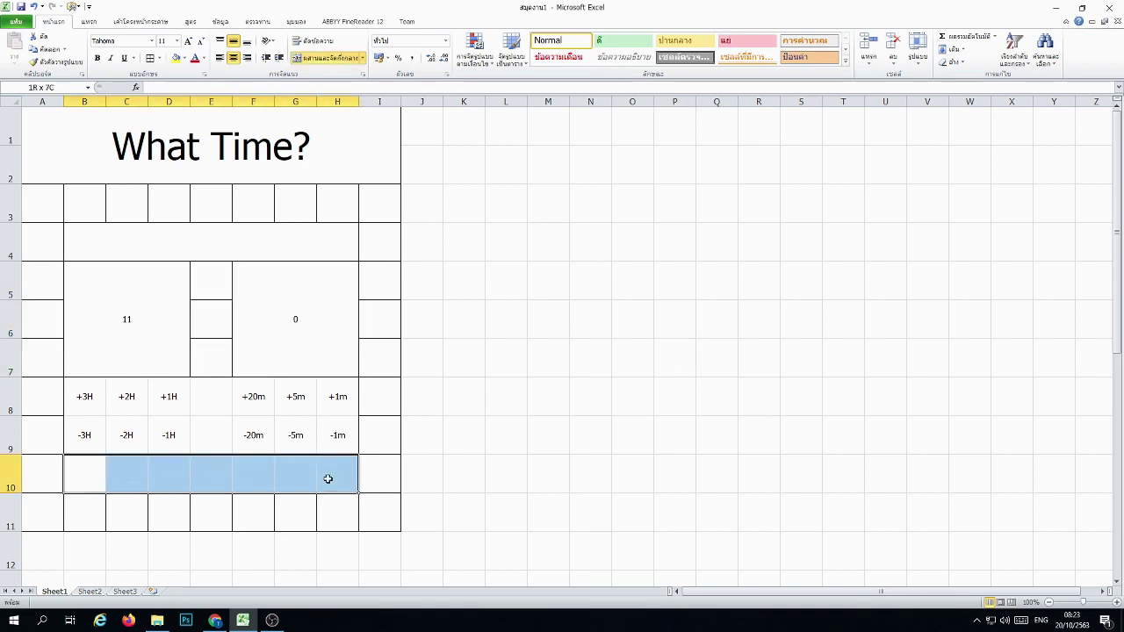
{"action": "left_click", "coordinate": [321, 67]}
{"action": "left_click", "coordinate": [447, 522]}
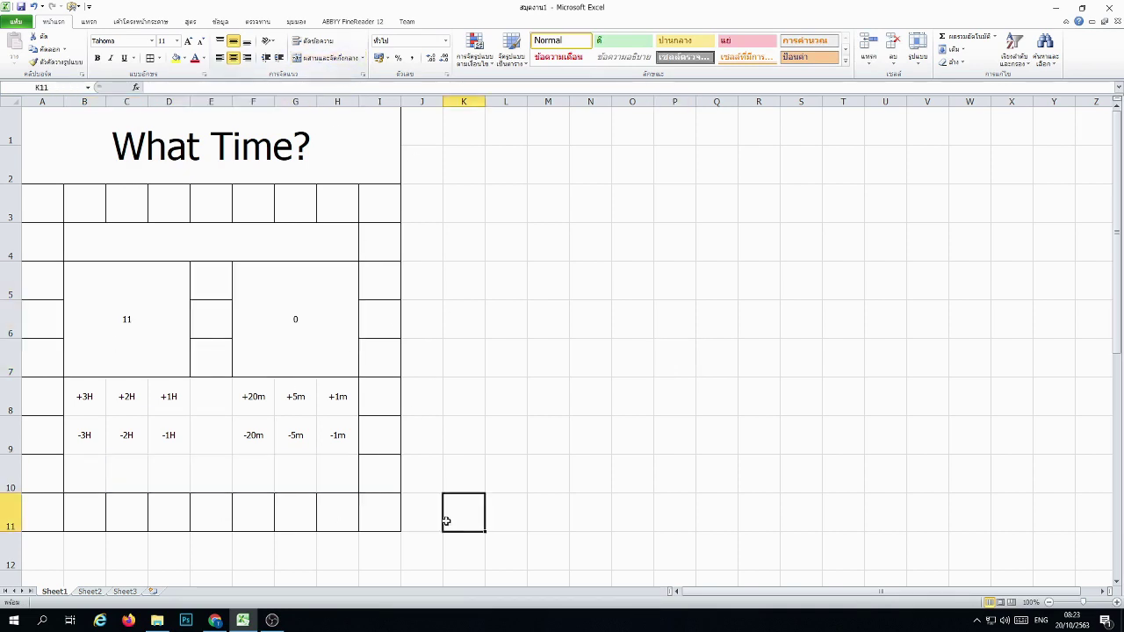
{"action": "left_click", "coordinate": [90, 474]}
{"action": "left_click", "coordinate": [127, 245]}
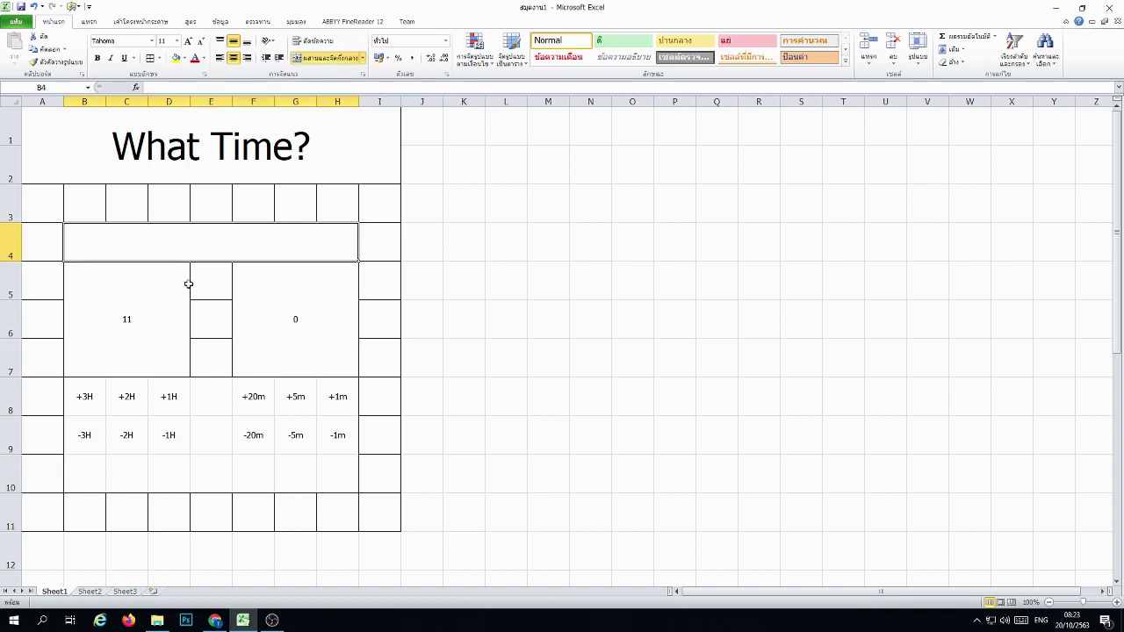
{"action": "left_click", "coordinate": [219, 283]}
{"action": "left_click", "coordinate": [211, 323]}
{"action": "left_click", "coordinate": [211, 349]}
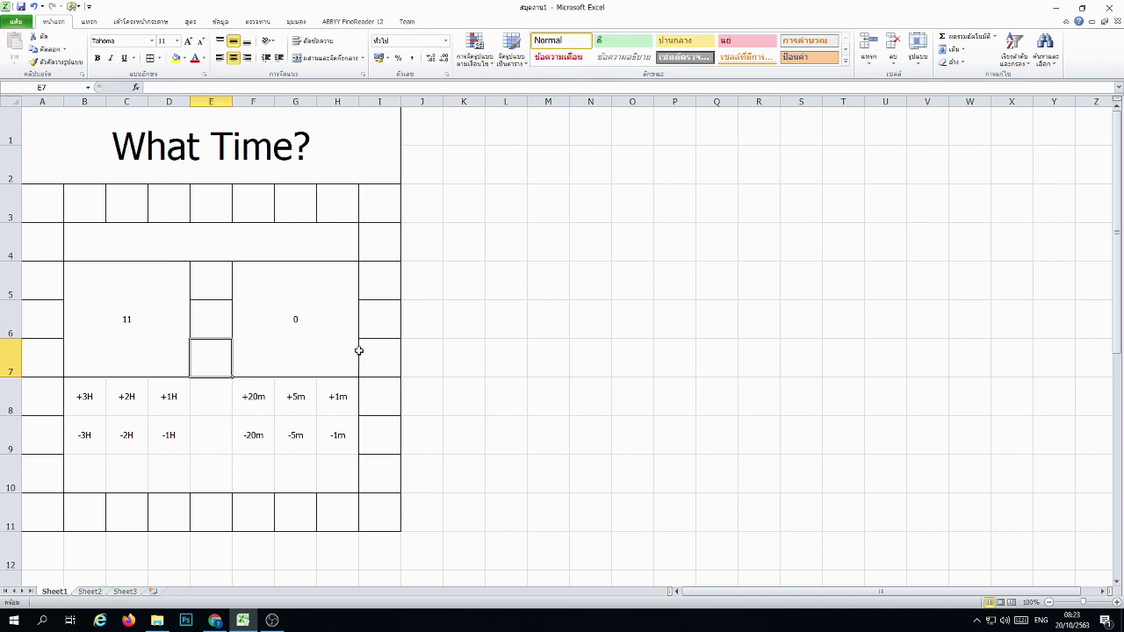
{"action": "left_click", "coordinate": [578, 353]}
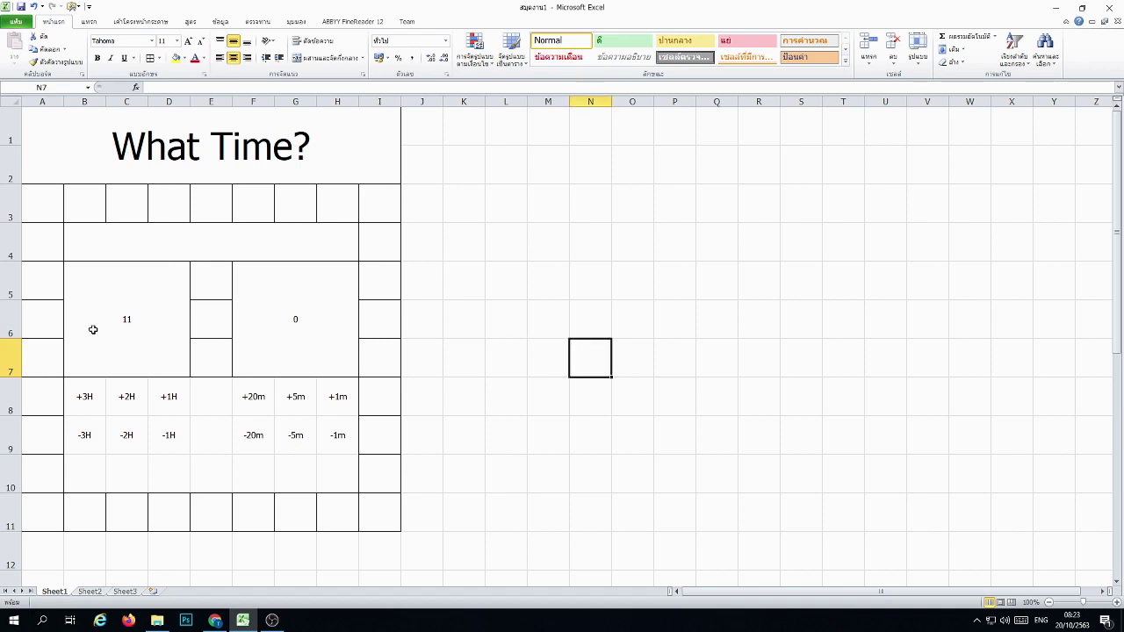
Step: Enlarge the hour and minute numbers in B5:H7 to 72-point type
{"action": "left_click_drag", "start_coordinate": [93, 326], "coordinate": [296, 331]}
{"action": "left_click", "coordinate": [187, 44]}
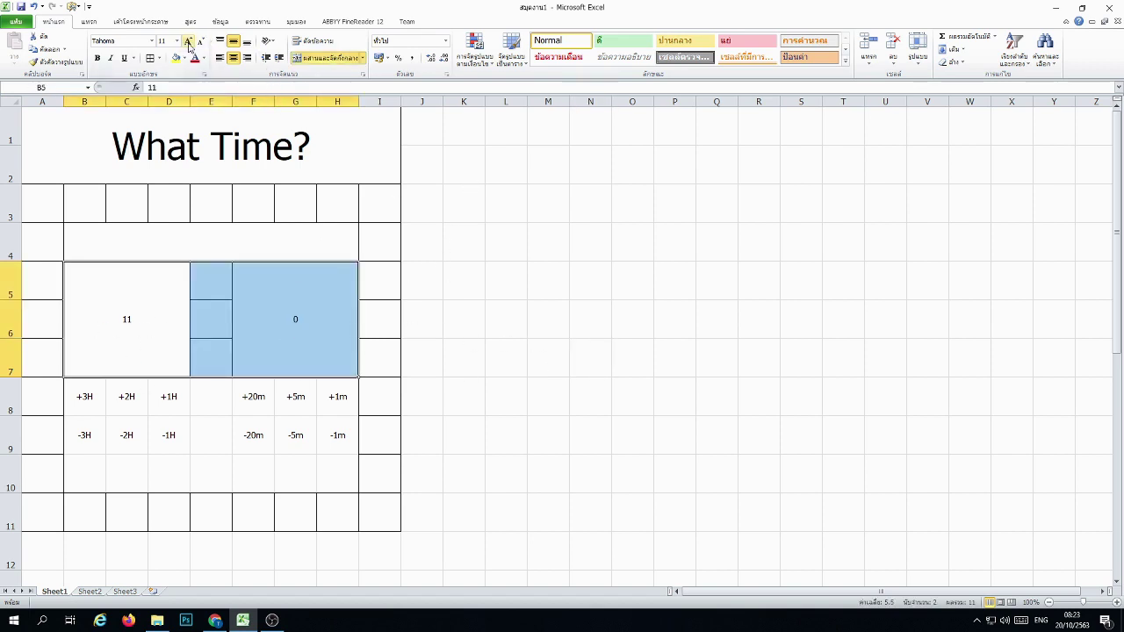
{"action": "left_click", "coordinate": [187, 44]}
{"action": "left_click", "coordinate": [188, 46]}
{"action": "left_click", "coordinate": [190, 47]}
{"action": "left_click", "coordinate": [188, 46]}
{"action": "left_click", "coordinate": [188, 46]}
{"action": "left_click", "coordinate": [188, 45]}
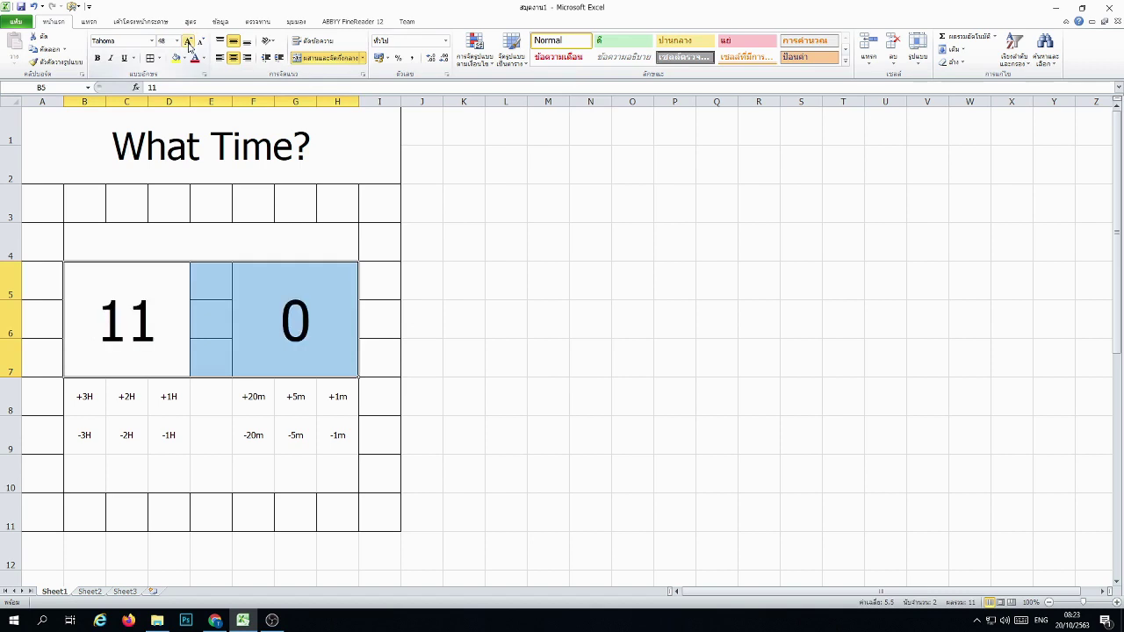
{"action": "left_click", "coordinate": [337, 346]}
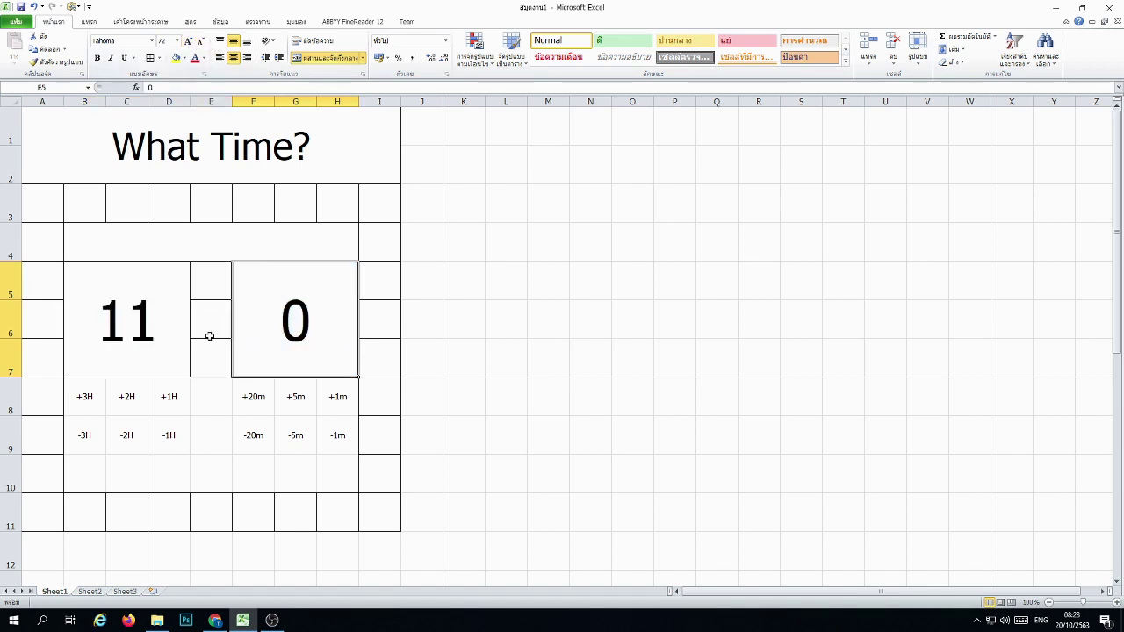
{"action": "left_click", "coordinate": [684, 304]}
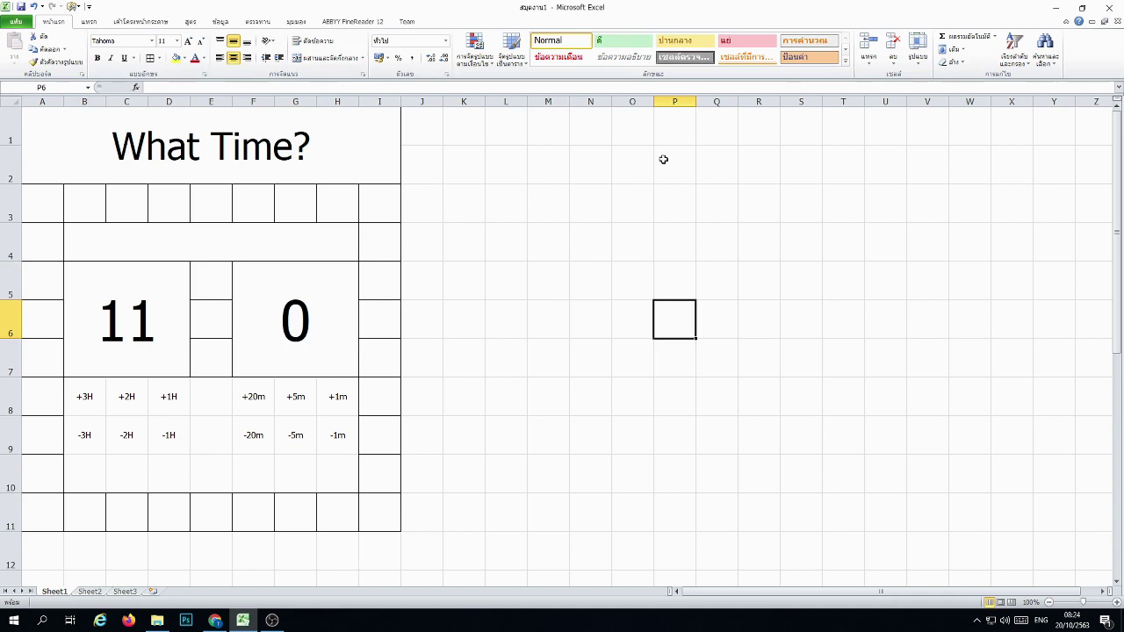
Step: Enter =RANDBETWEEN(0,11) in O2 and =RANDBETWEEN(0,59) in P2
{"action": "left_click", "coordinate": [626, 166]}
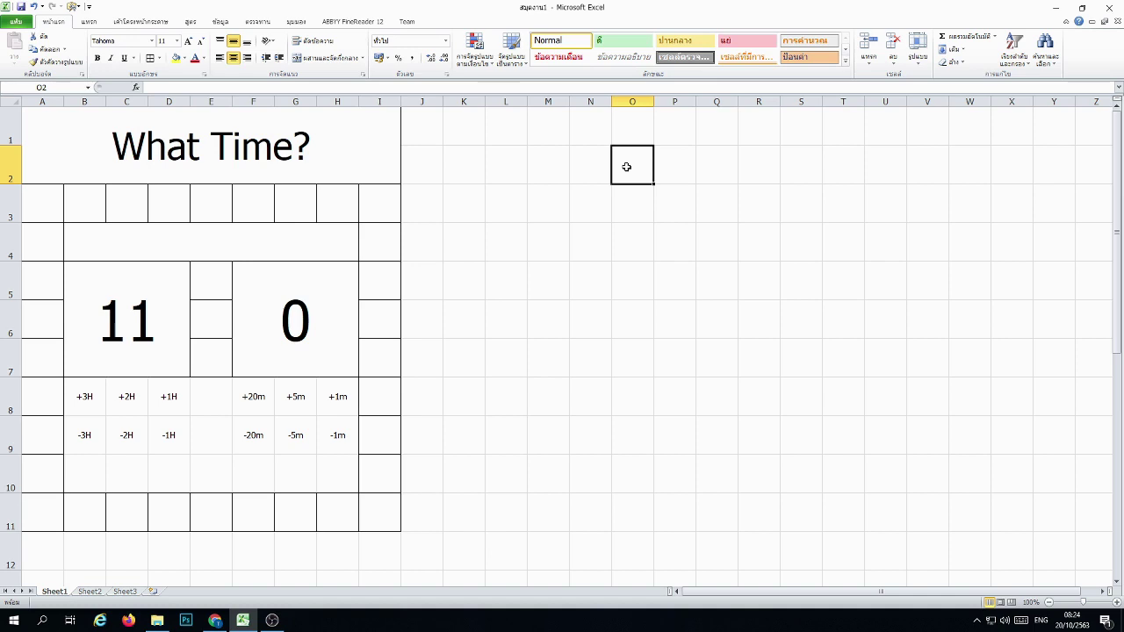
{"action": "type", "text": "="}
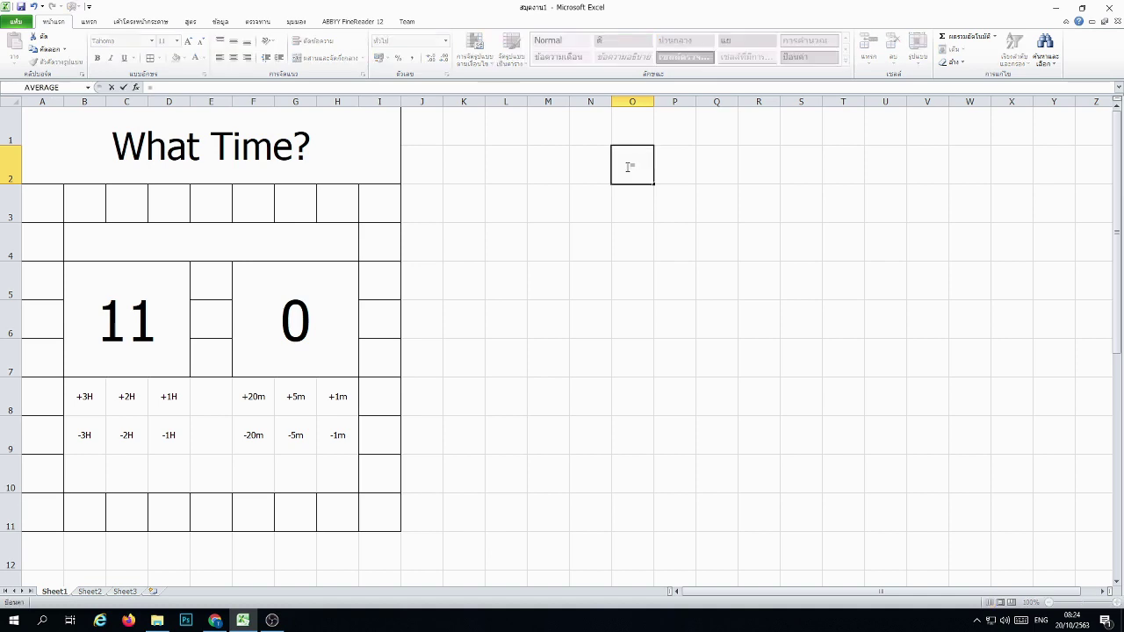
{"action": "type", "text": "r"}
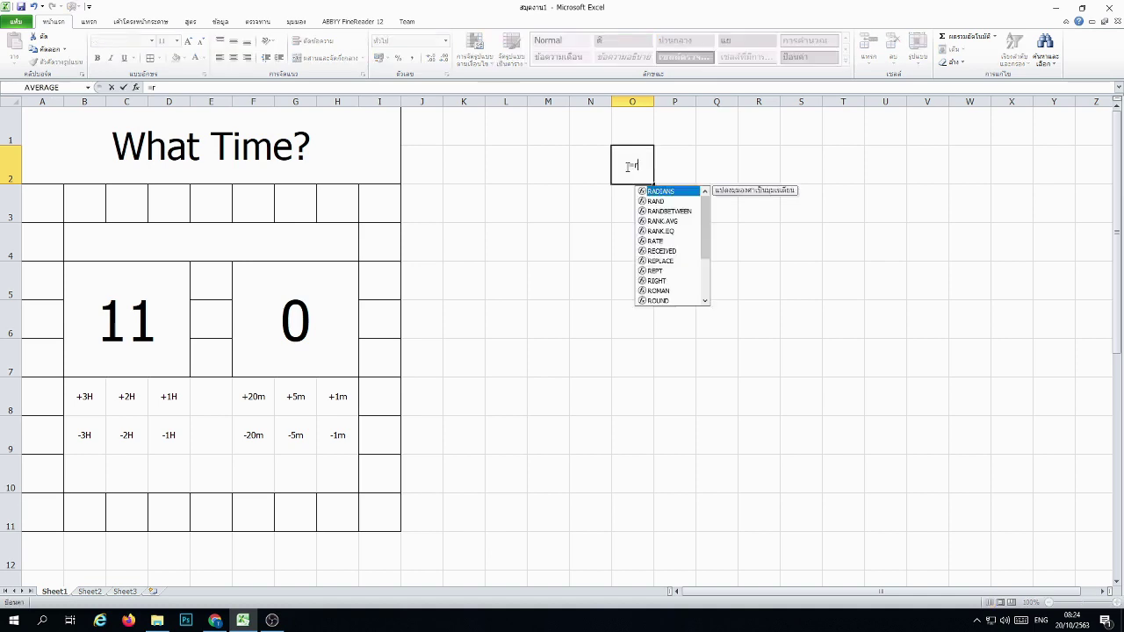
{"action": "type", "text": "andbetween"}
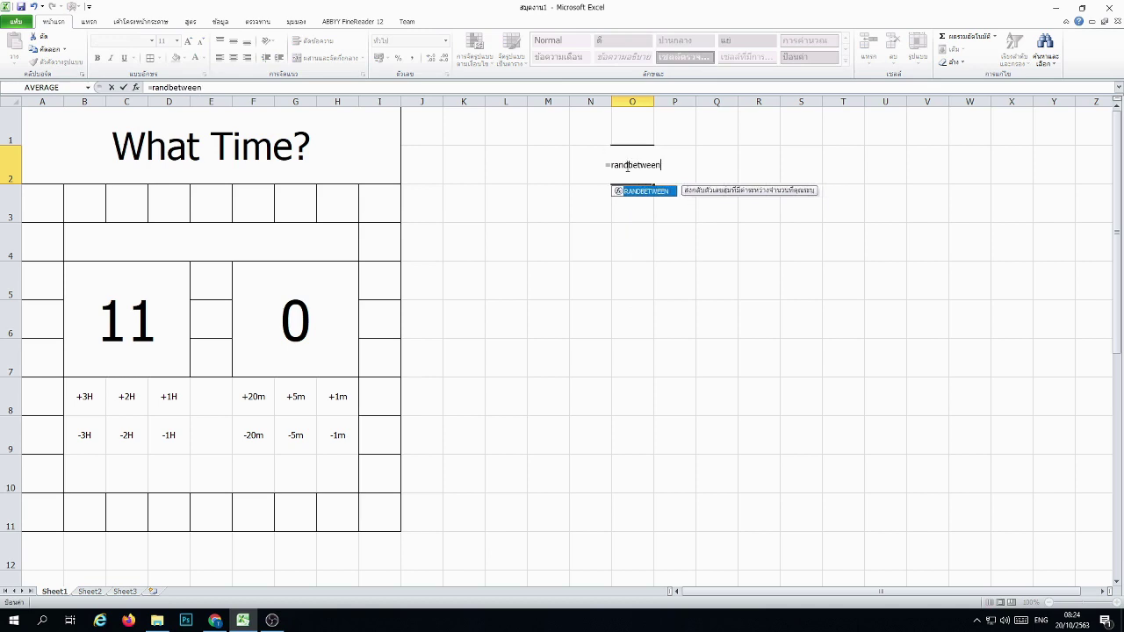
{"action": "type", "text": "(0,"}
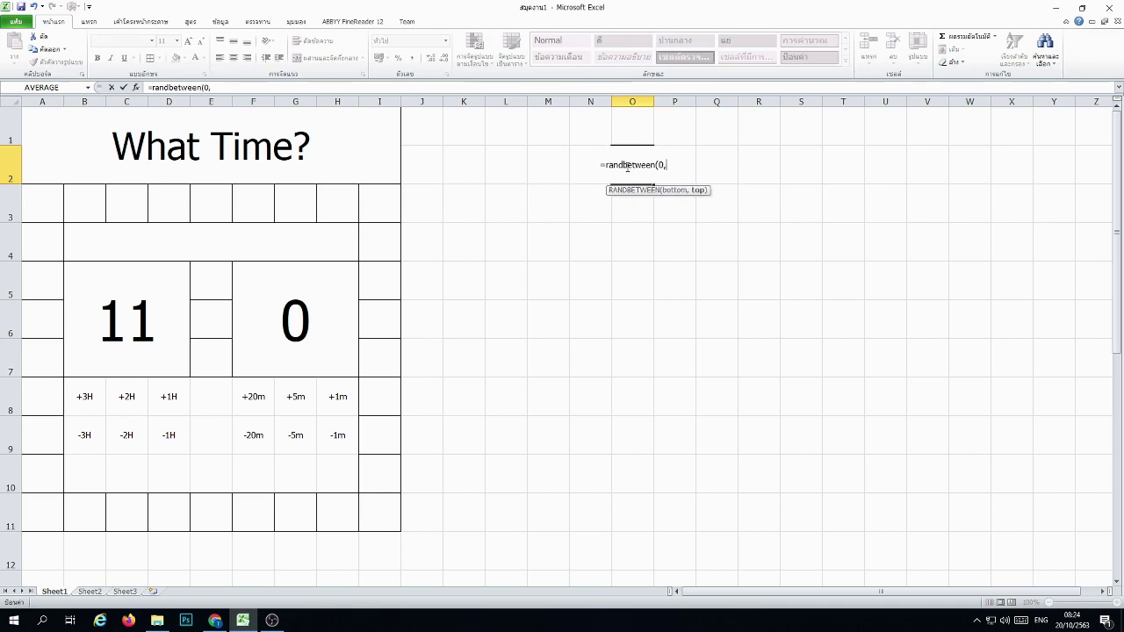
{"action": "type", "text": "11)"}
{"action": "key", "text": "Return"}
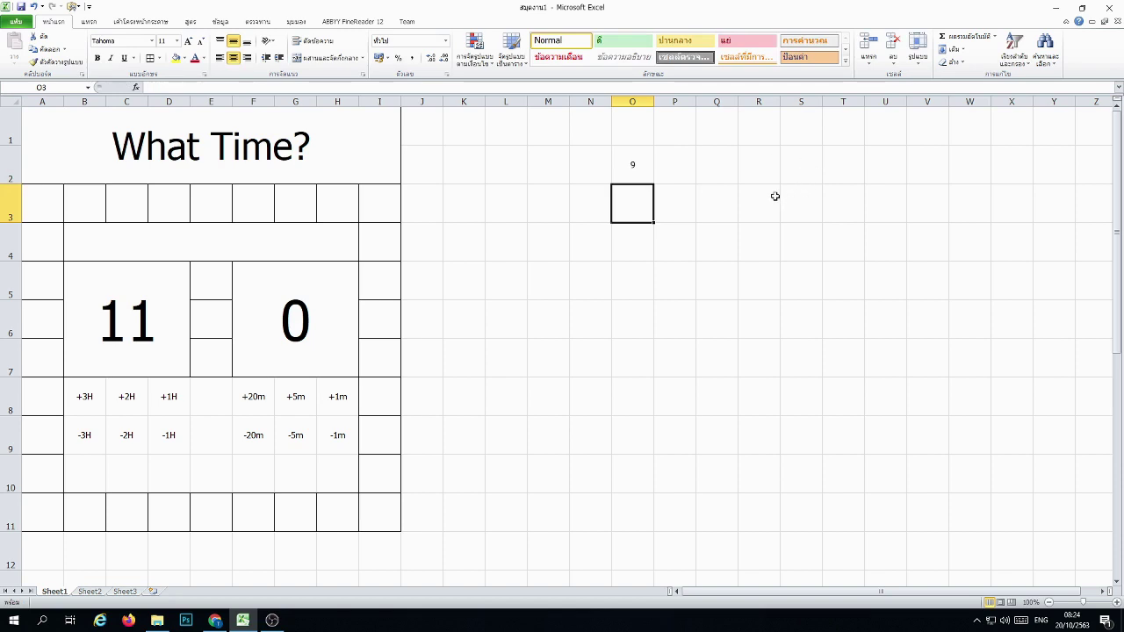
{"action": "left_click", "coordinate": [677, 163]}
{"action": "type", "text": "=r"}
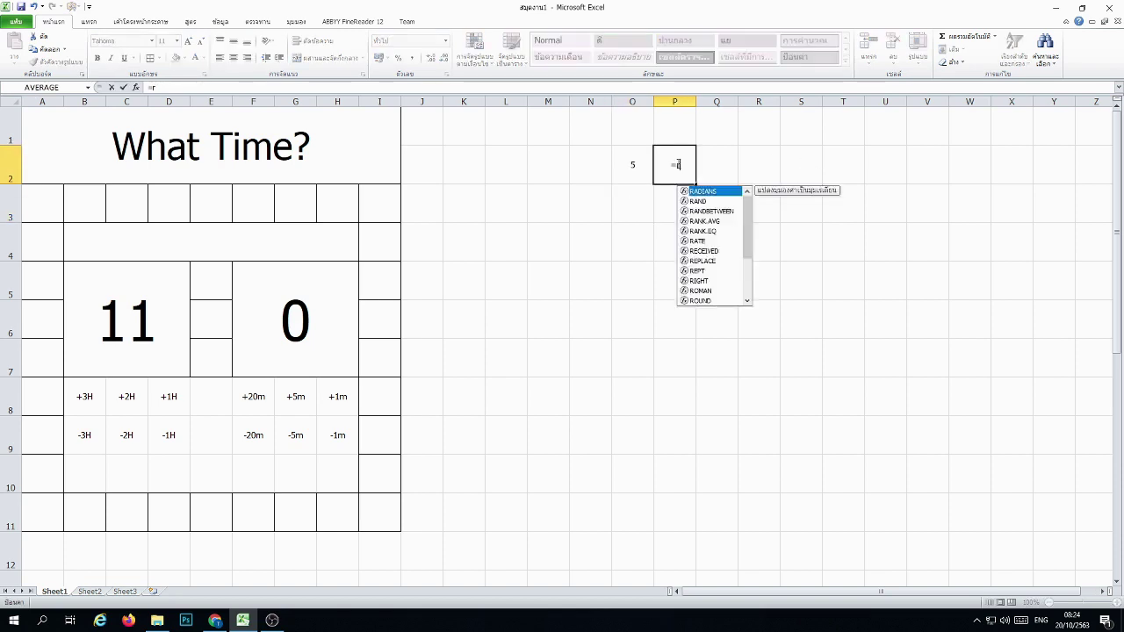
{"action": "type", "text": "andbetween"}
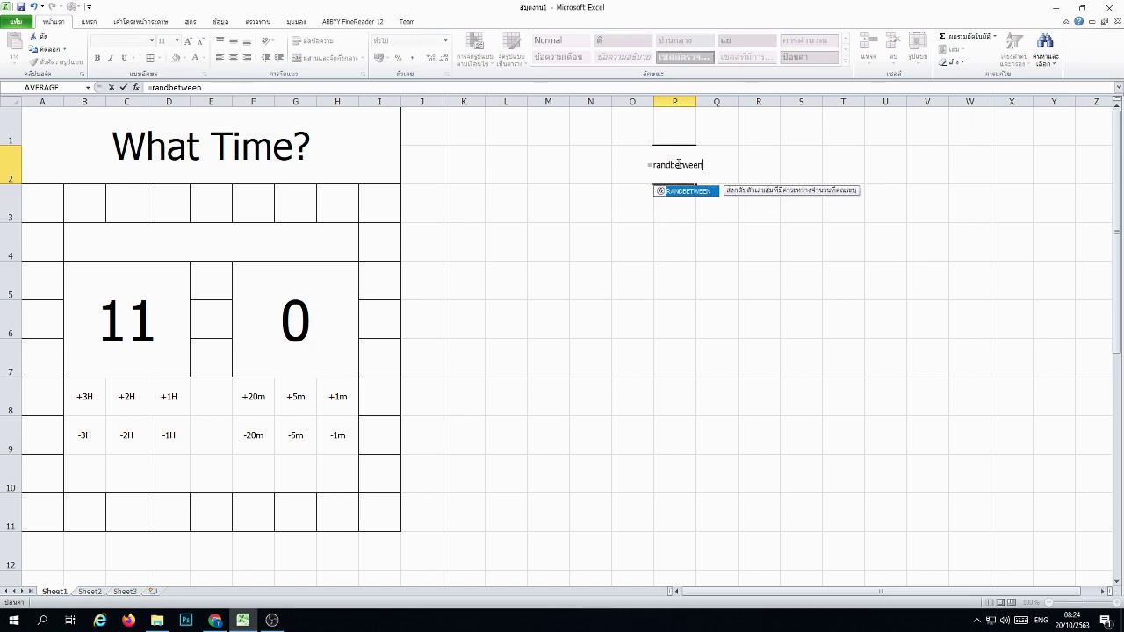
{"action": "type", "text": "(0,59"}
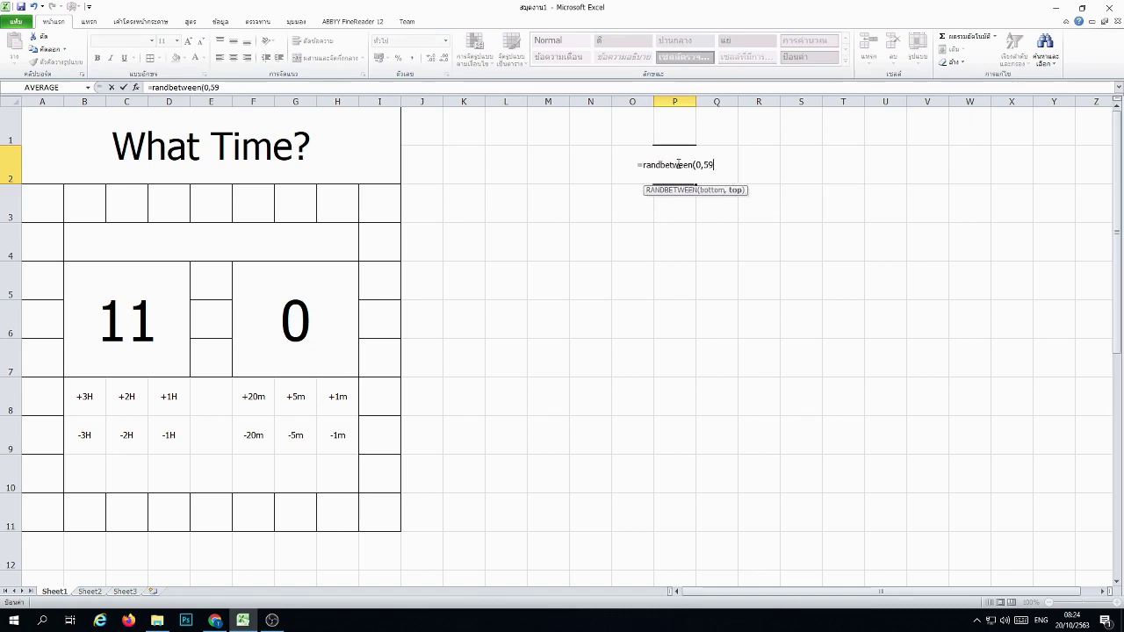
{"action": "type", "text": ")"}
{"action": "key", "text": "Return"}
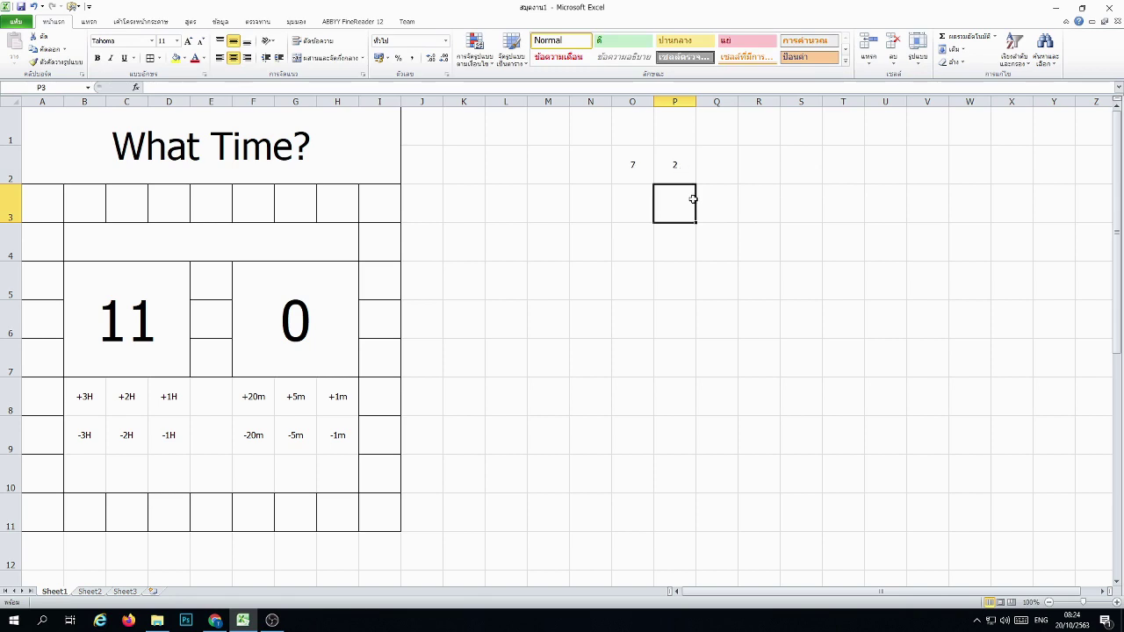
Step: Move the P2 minute formula to Q2 and then back to P2
{"action": "left_click", "coordinate": [693, 175]}
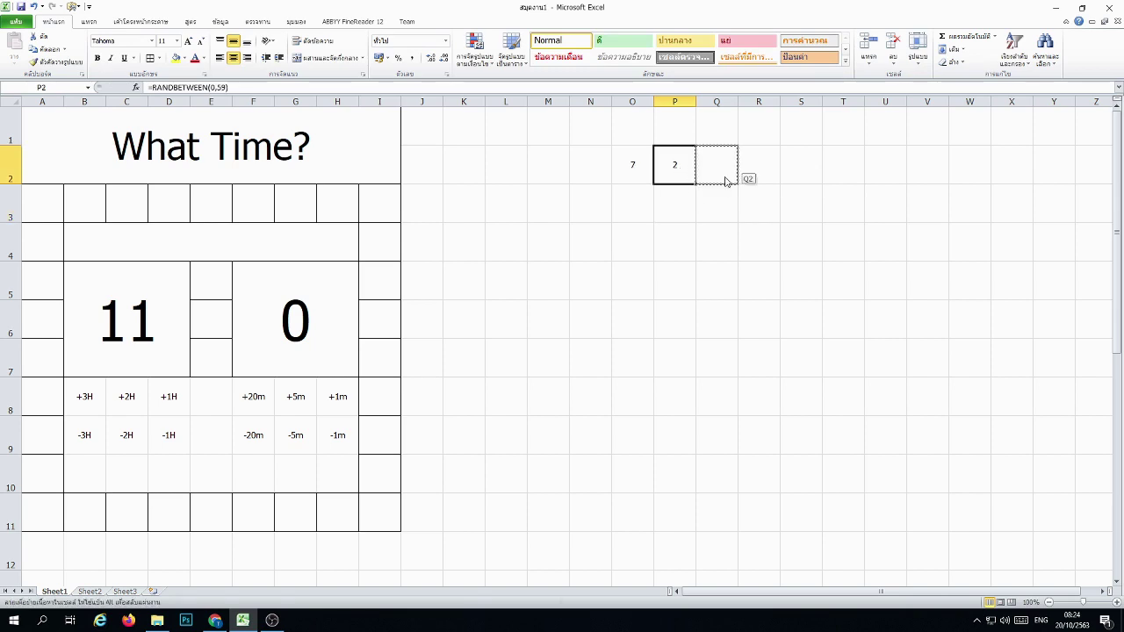
{"action": "left_click_drag", "start_coordinate": [695, 179], "coordinate": [737, 179]}
{"action": "left_click", "coordinate": [740, 255]}
{"action": "left_click", "coordinate": [706, 211]}
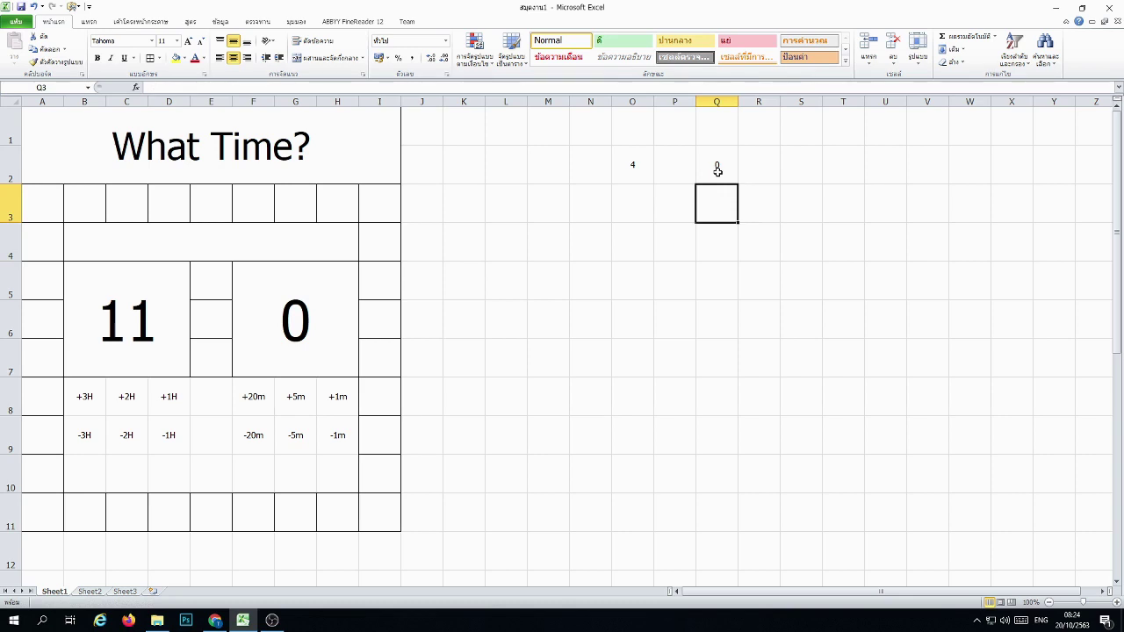
{"action": "left_click", "coordinate": [756, 254]}
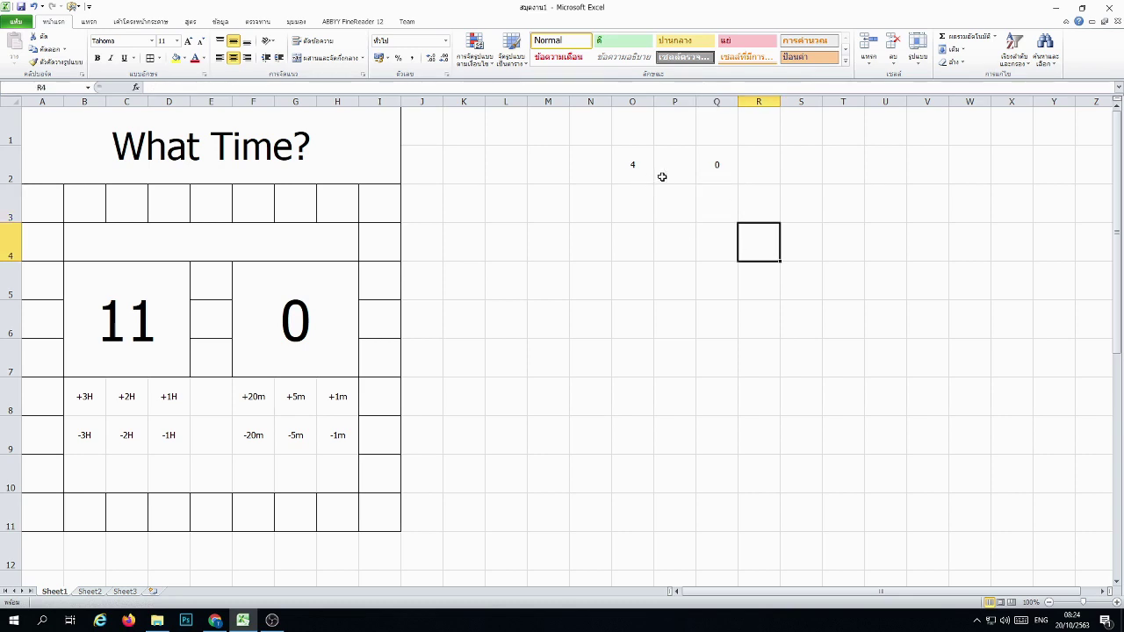
{"action": "left_click", "coordinate": [718, 168]}
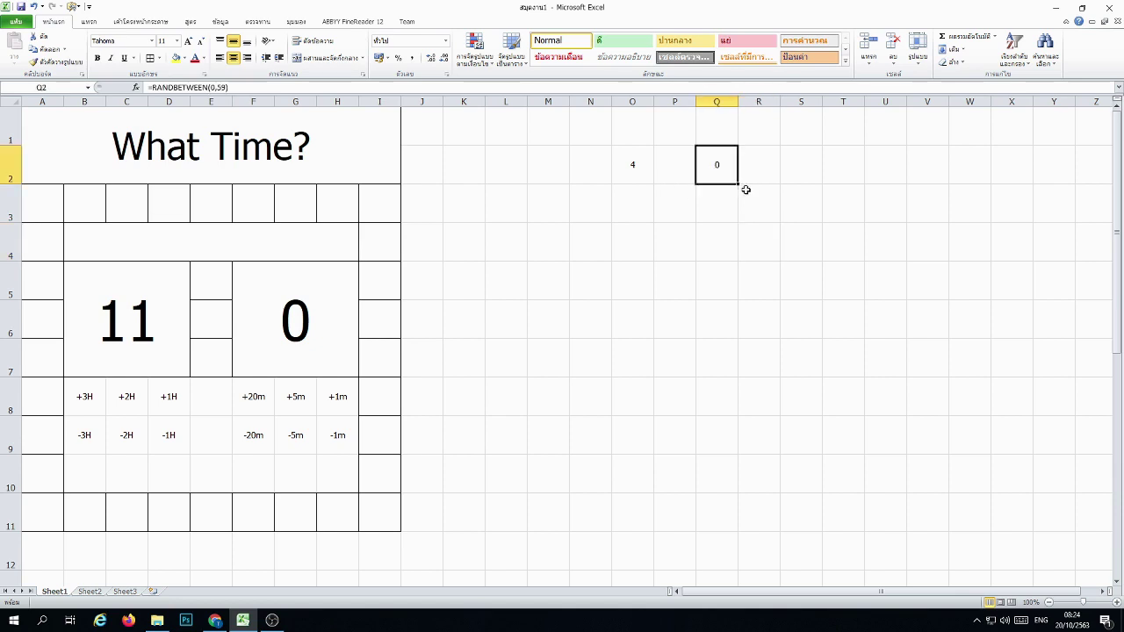
{"action": "left_click_drag", "start_coordinate": [700, 173], "coordinate": [658, 172]}
{"action": "left_click", "coordinate": [687, 246]}
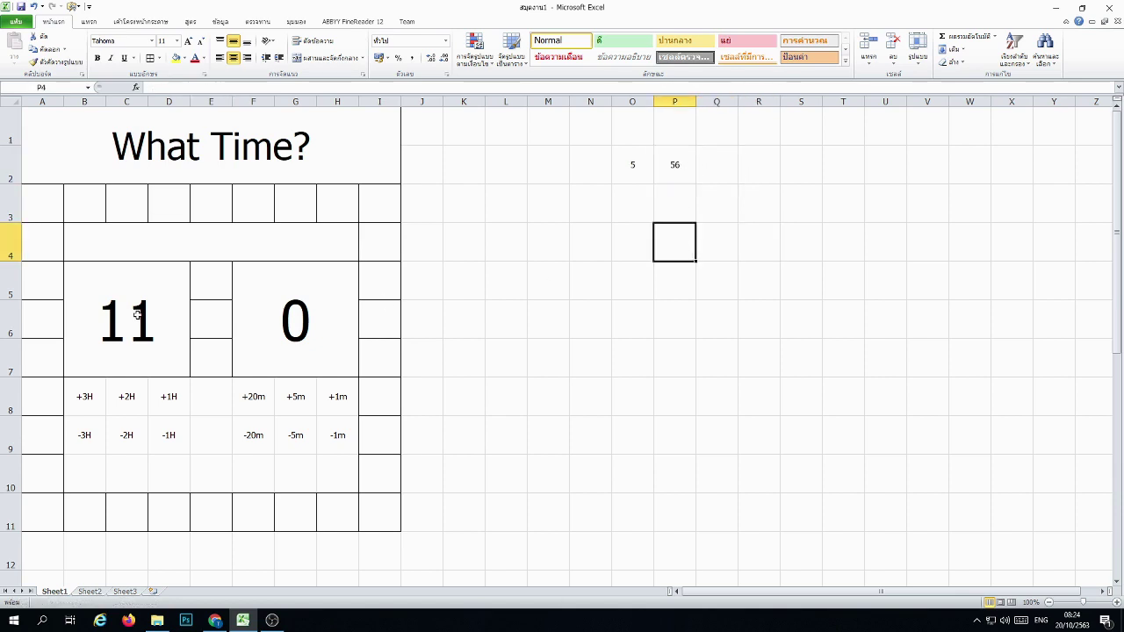
{"action": "left_click", "coordinate": [626, 123]}
Step: Put 11 in O1 and 0 in P1, and clear the big hour and minute displays
{"action": "type", "text": "11"}
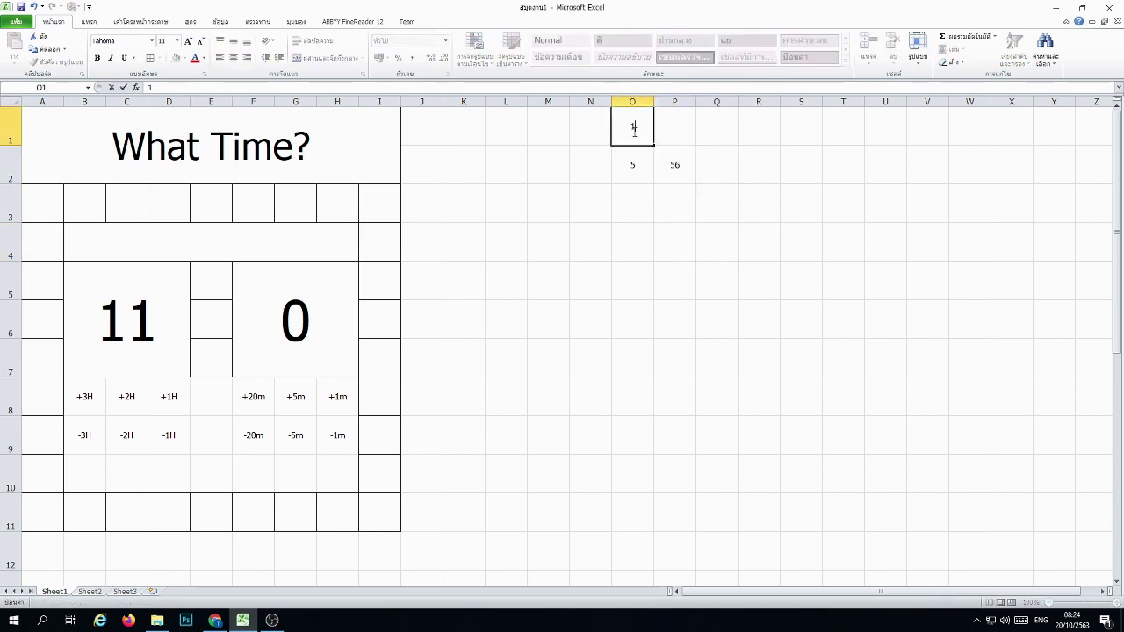
{"action": "key", "text": "Right"}
{"action": "type", "text": "0"}
{"action": "key", "text": "Return"}
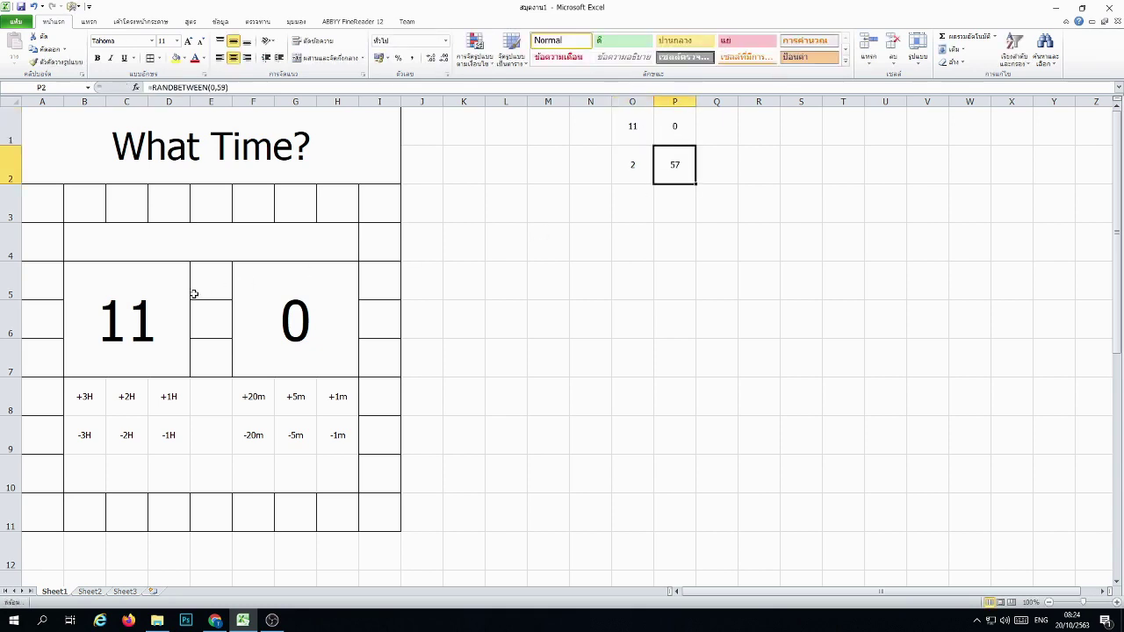
{"action": "left_click", "coordinate": [187, 295]}
{"action": "key", "text": "Delete"}
{"action": "left_click", "coordinate": [269, 319]}
{"action": "key", "text": "Delete"}
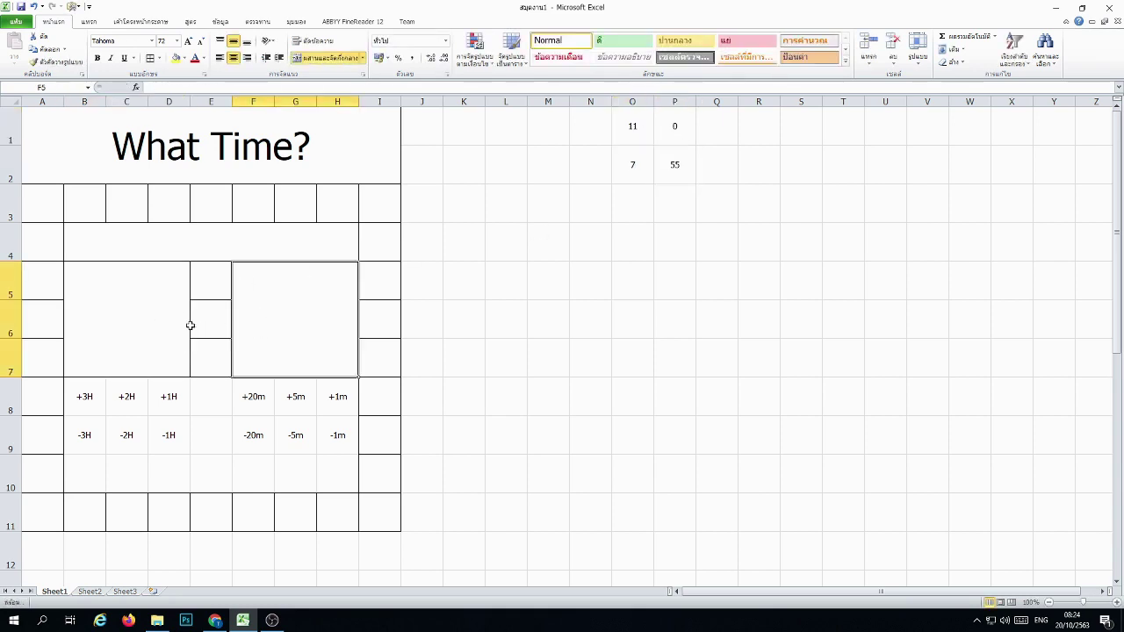
Step: Link the big hour display B5 to O1 with =O1
{"action": "left_click", "coordinate": [158, 324]}
{"action": "type", "text": "="}
{"action": "left_click", "coordinate": [634, 141]}
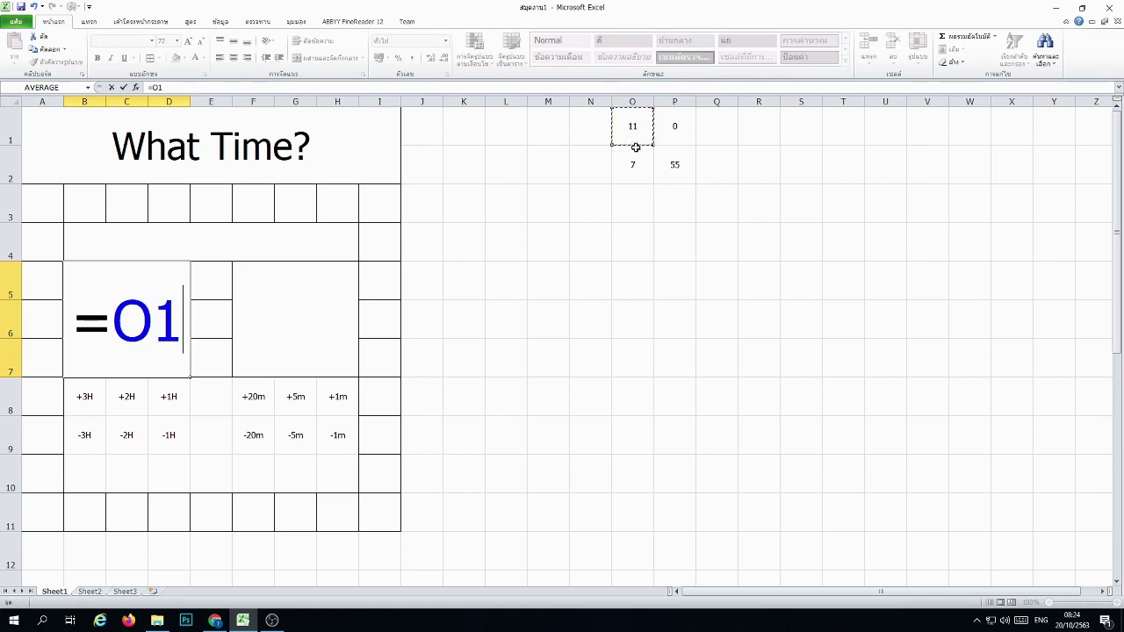
{"action": "key", "text": "Return"}
{"action": "left_click_drag", "start_coordinate": [658, 308], "coordinate": [664, 125]}
{"action": "left_click", "coordinate": [664, 126]}
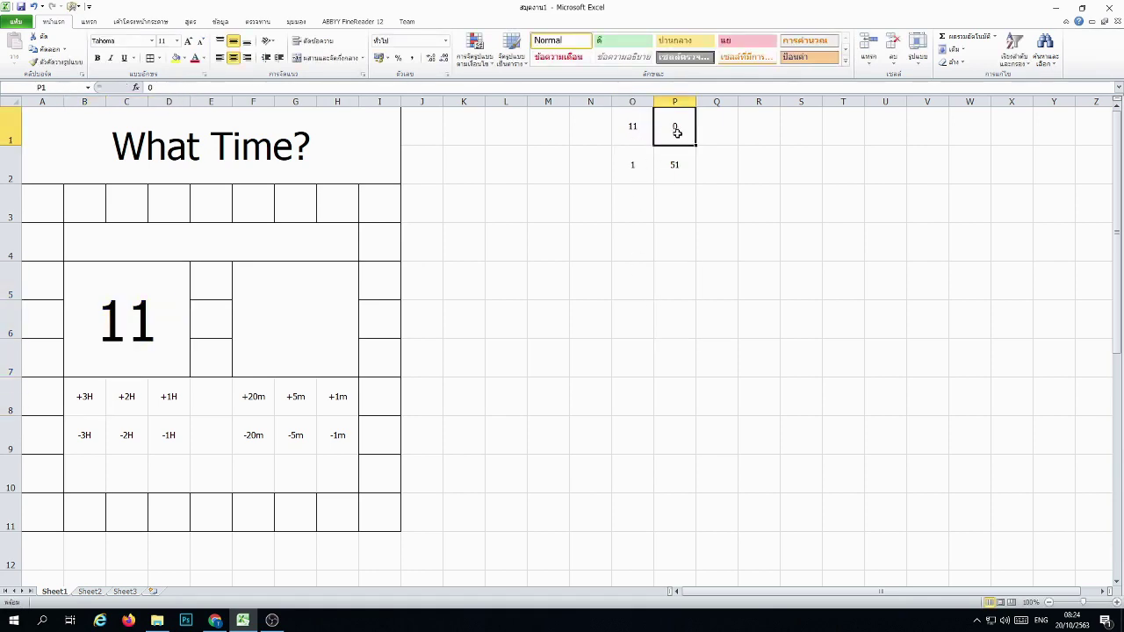
{"action": "left_click", "coordinate": [311, 303]}
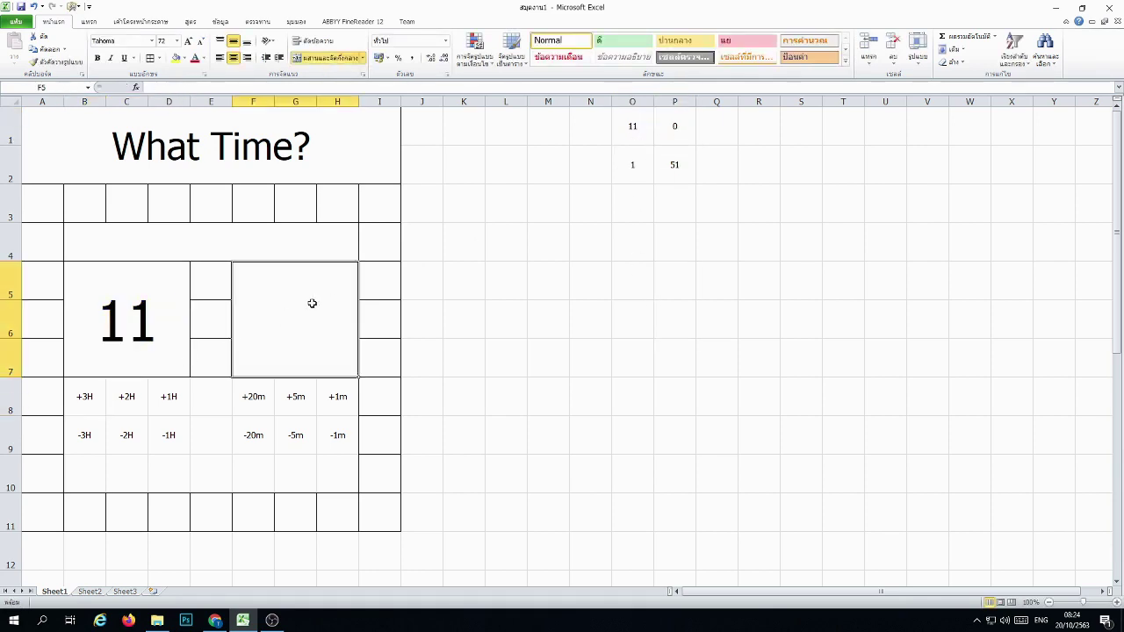
Step: Enter =IF(P1<10,CONCATENATE("0",P1),P1) in the minutes display so it reads 00
{"action": "type", "text": "=if("}
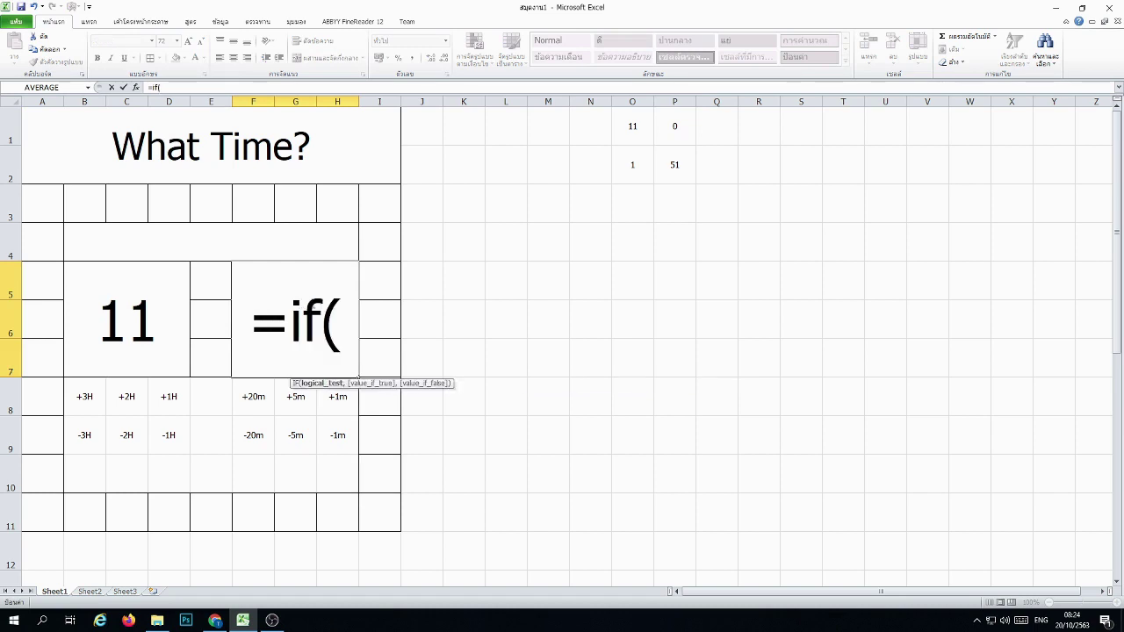
{"action": "left_click", "coordinate": [678, 126]}
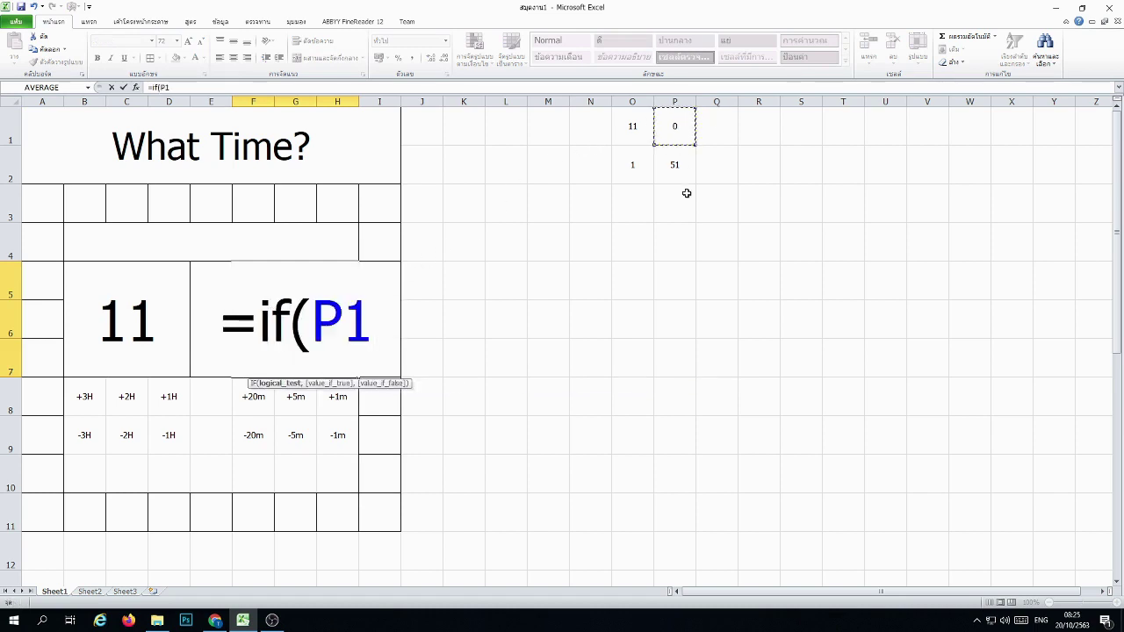
{"action": "type", "text": "<10"}
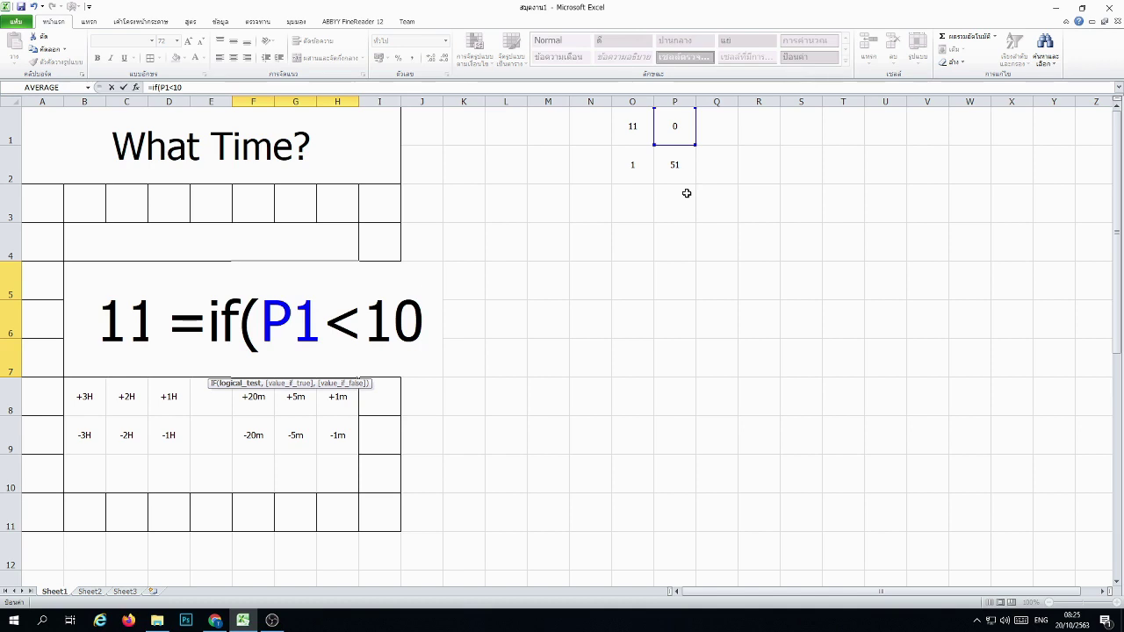
{"action": "type", "text": ",concat"}
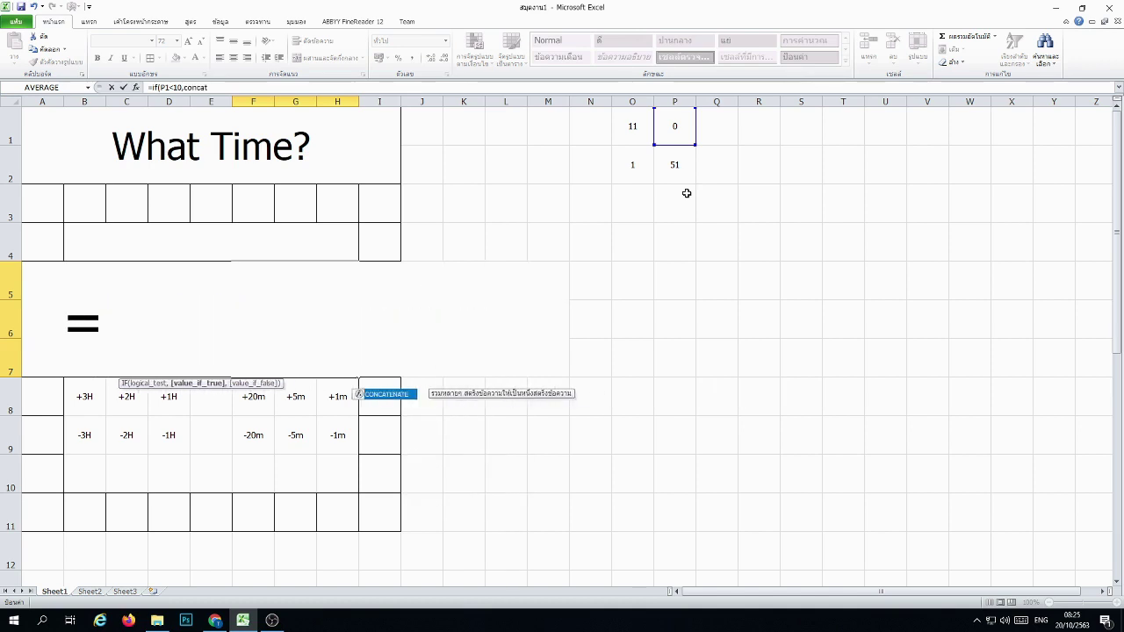
{"action": "type", "text": "enate"}
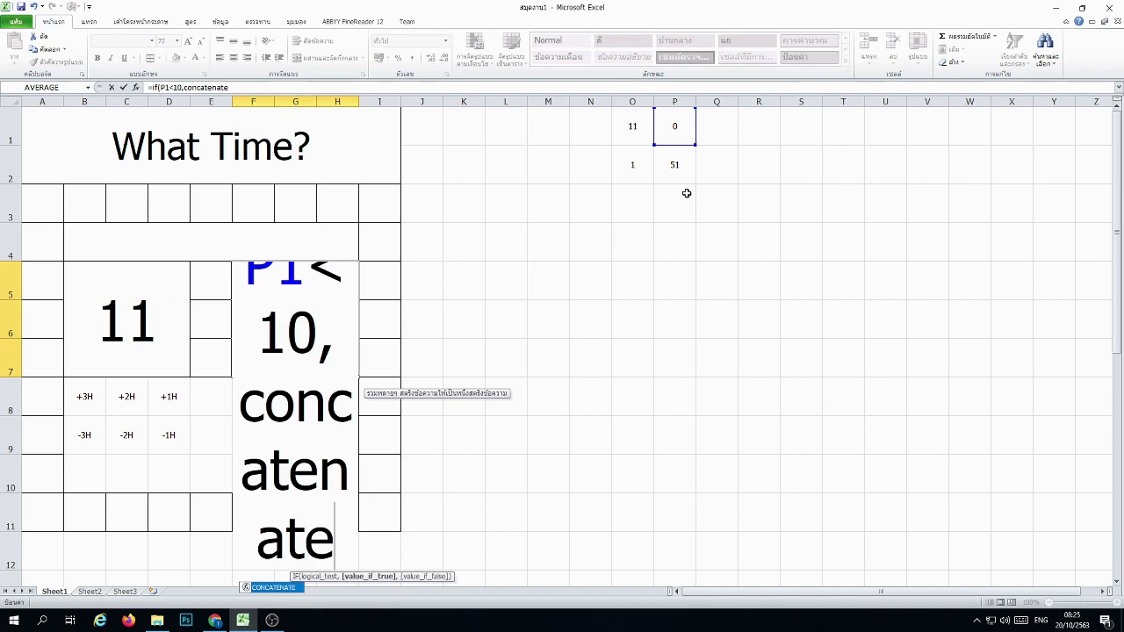
{"action": "type", "text": "("}
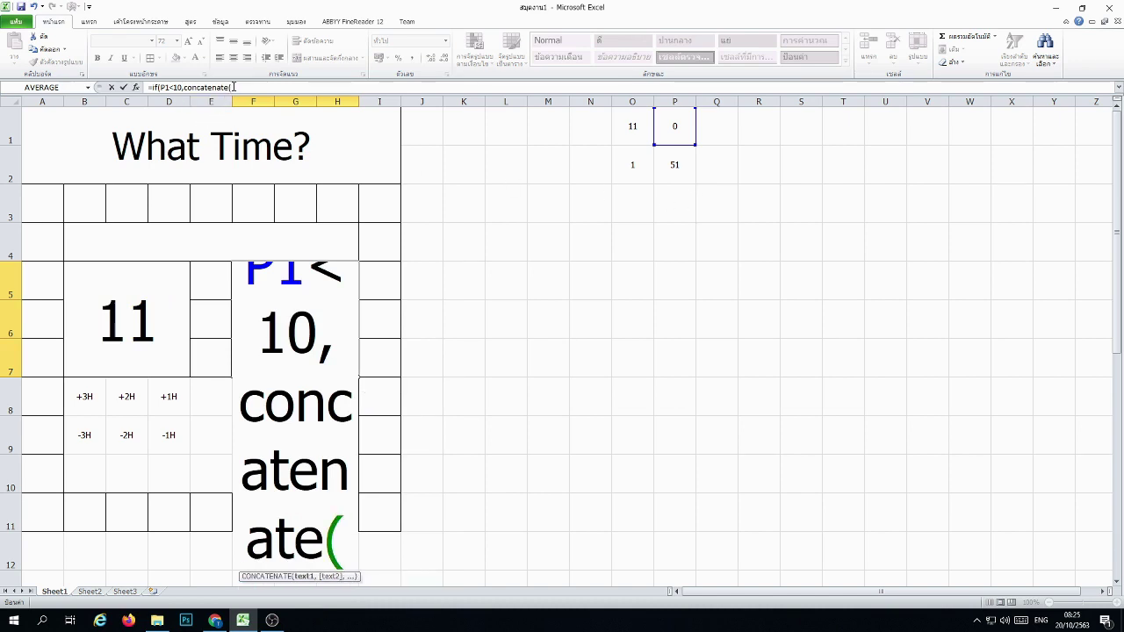
{"action": "left_click", "coordinate": [234, 87]}
{"action": "type", "text": "\""}
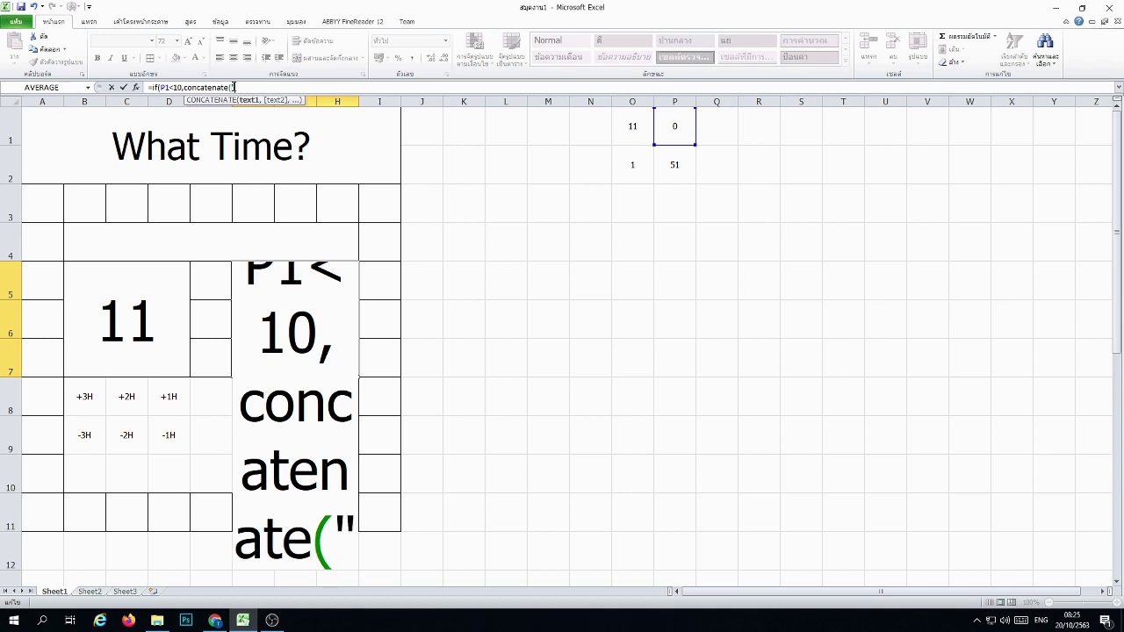
{"action": "type", "text": "0\""}
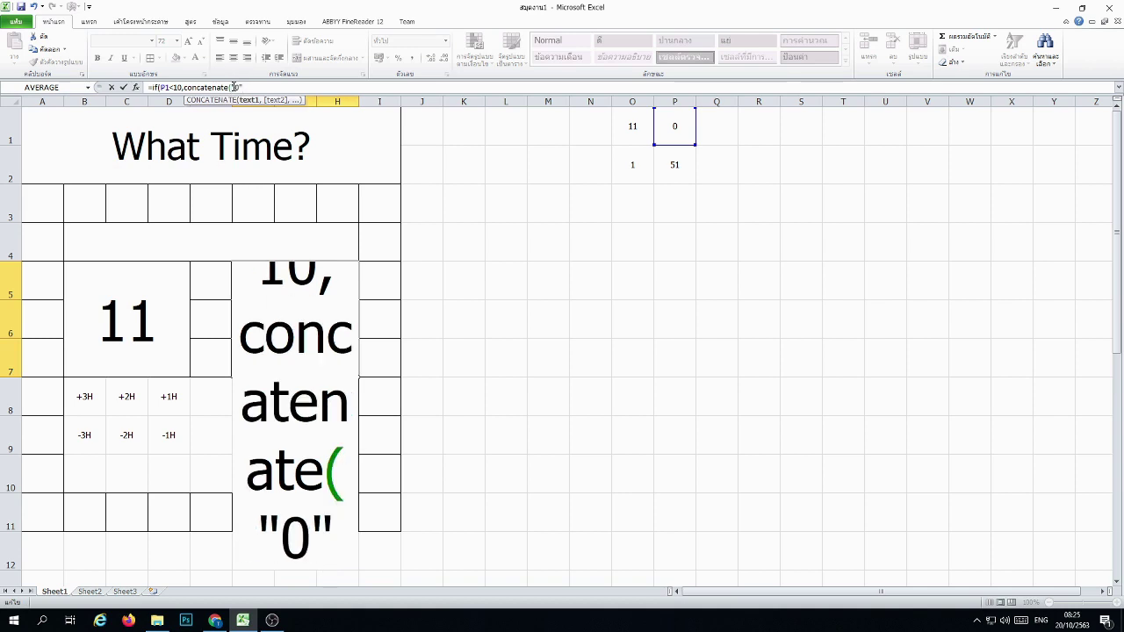
{"action": "type", "text": ","}
{"action": "left_click", "coordinate": [659, 120]}
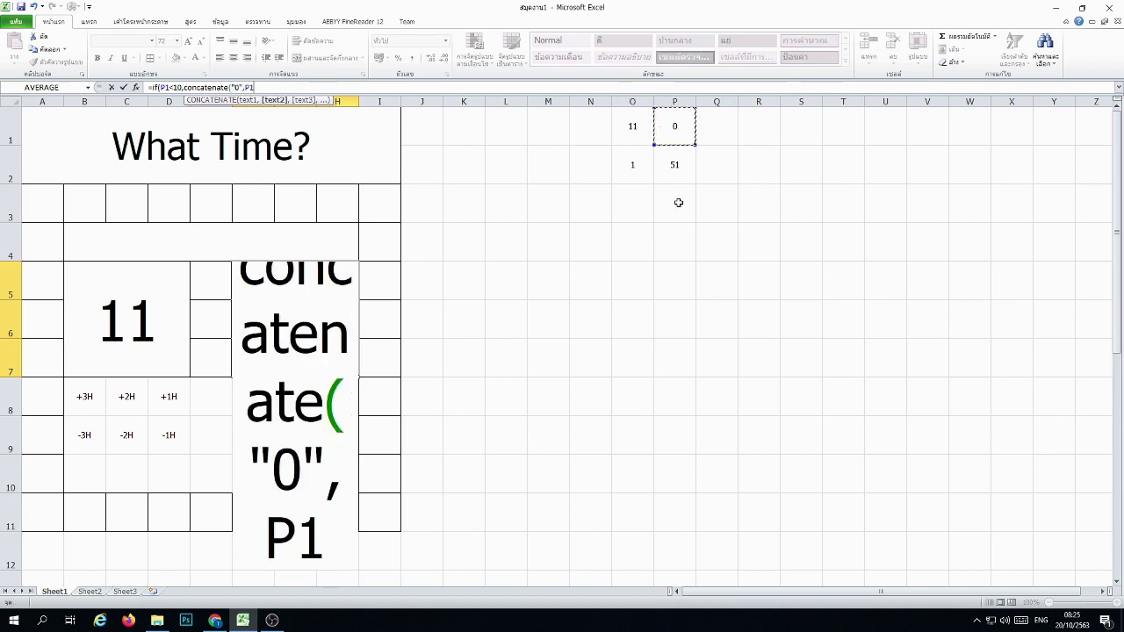
{"action": "type", "text": ")"}
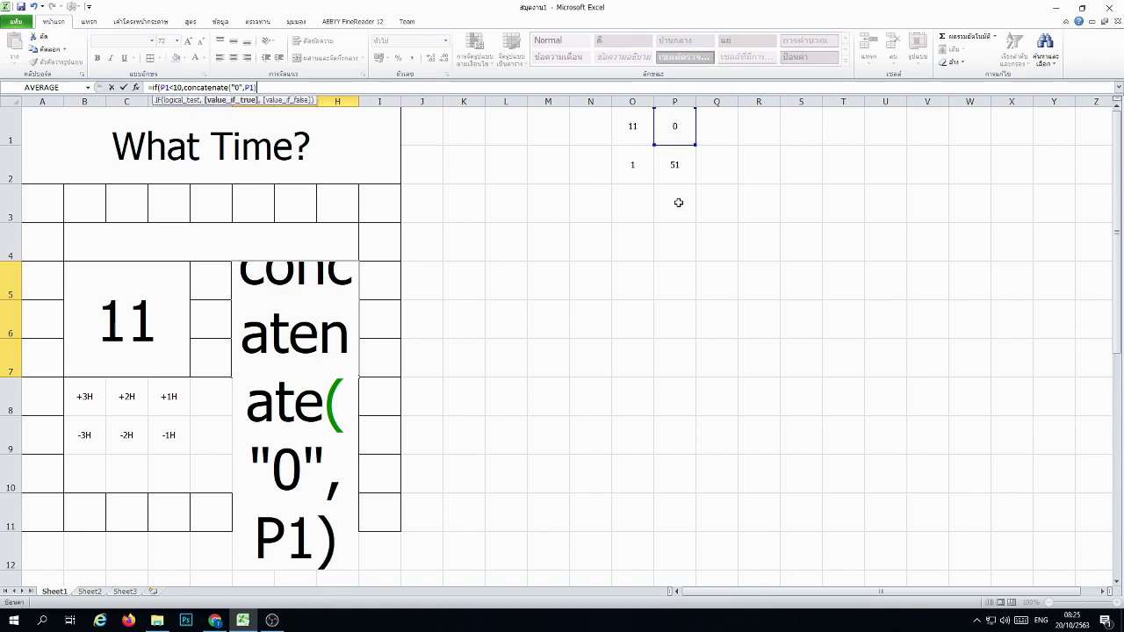
{"action": "type", "text": ","}
{"action": "left_click", "coordinate": [676, 134]}
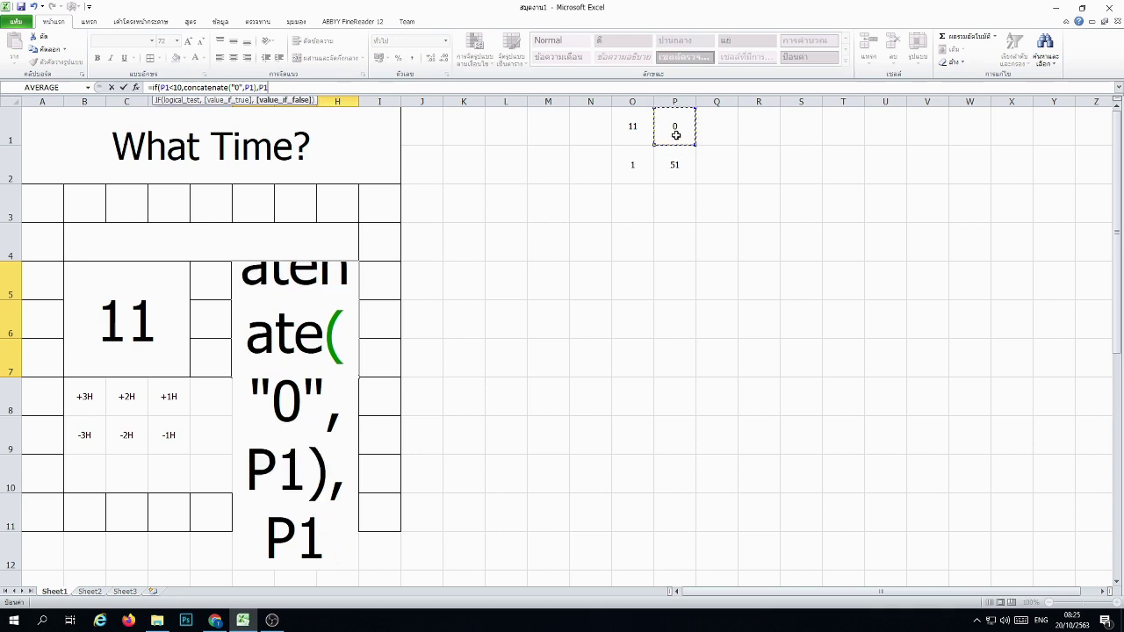
{"action": "type", "text": ")"}
{"action": "key", "text": "Return"}
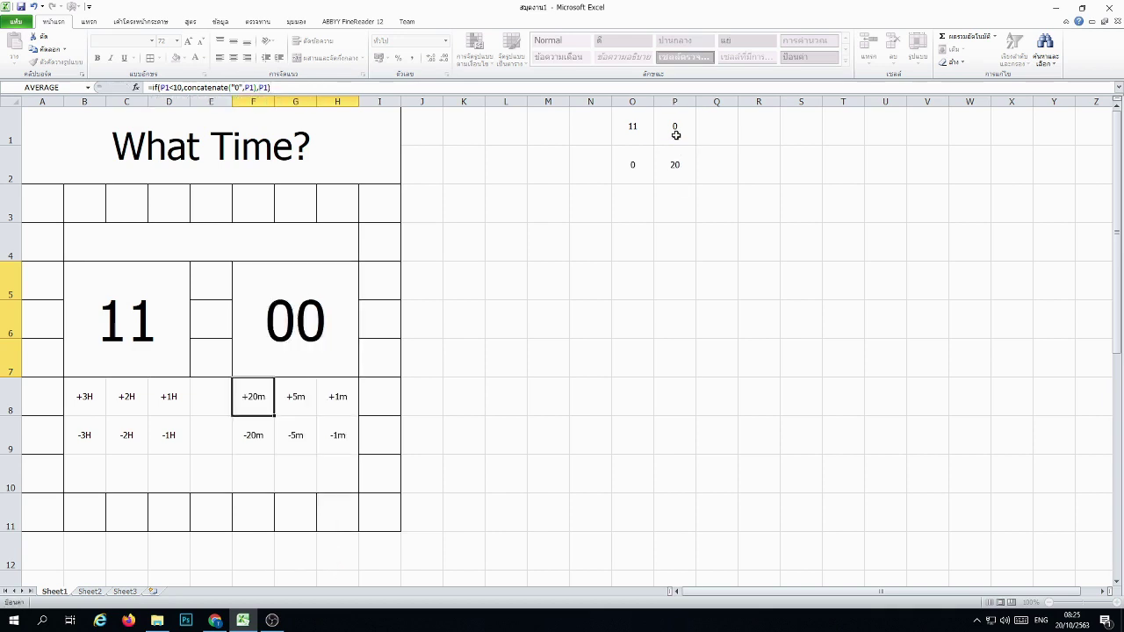
{"action": "left_click", "coordinate": [745, 414]}
Step: Check the display formulas, then change the minute value in P1 from 0 to 11
{"action": "left_click", "coordinate": [138, 322]}
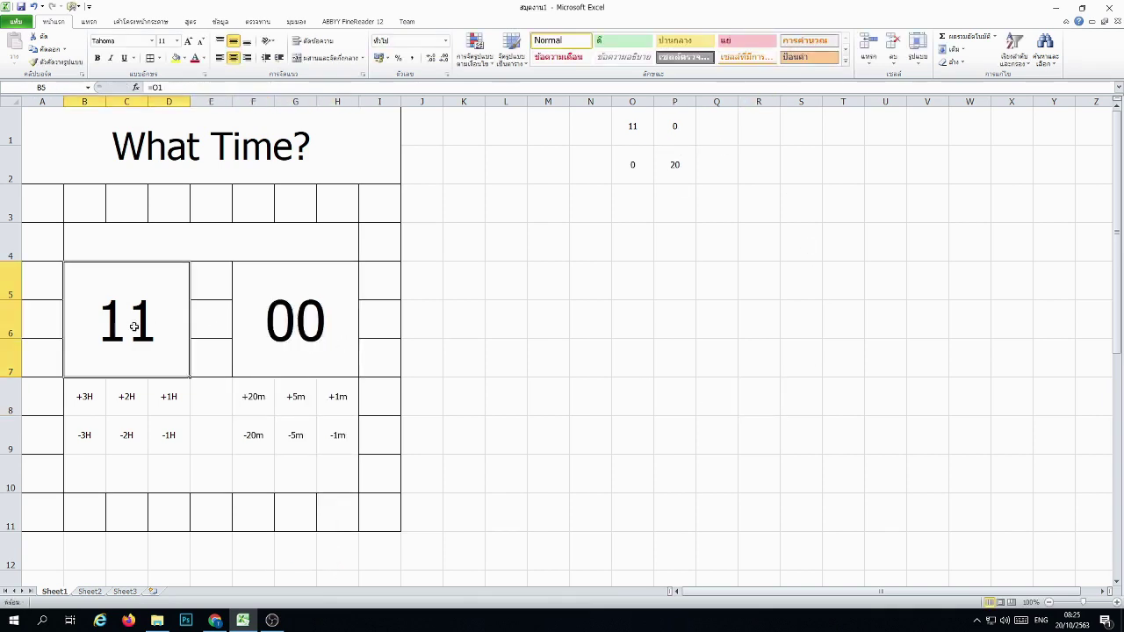
{"action": "left_click", "coordinate": [250, 328]}
{"action": "left_click", "coordinate": [683, 121]}
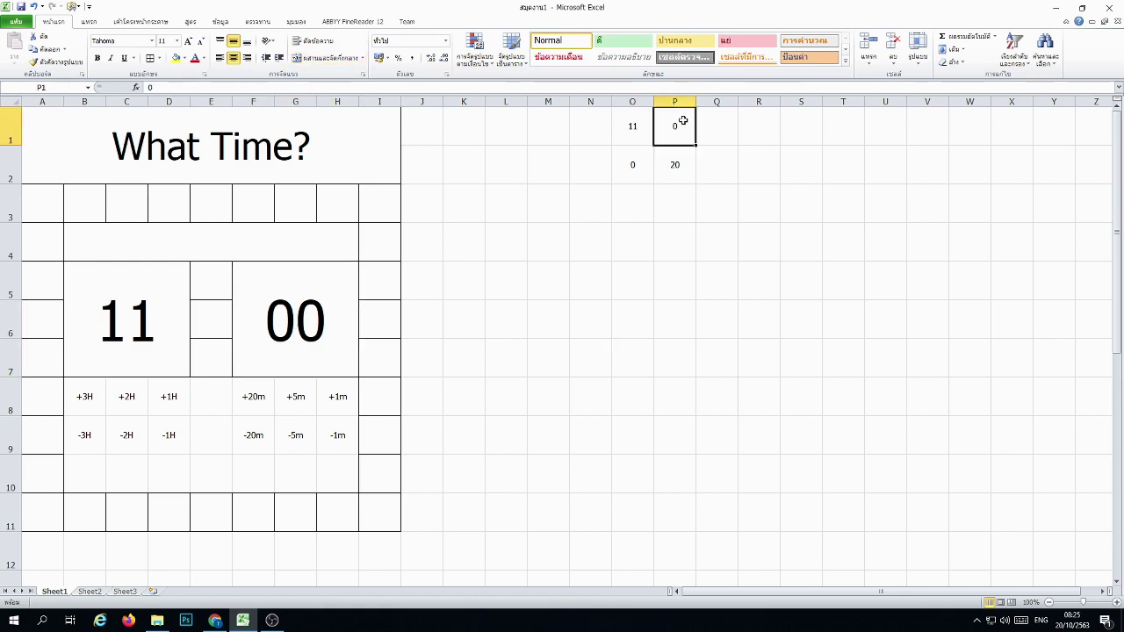
{"action": "type", "text": "0"}
{"action": "key", "text": "Return"}
{"action": "left_click", "coordinate": [682, 122]}
{"action": "type", "text": "11"}
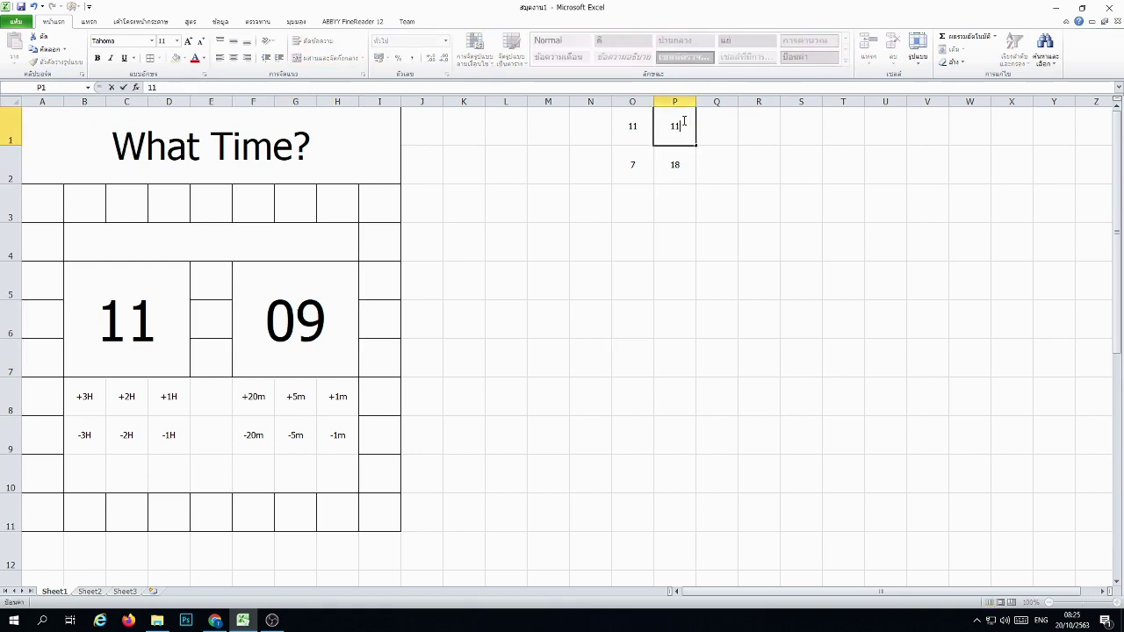
{"action": "key", "text": "Return"}
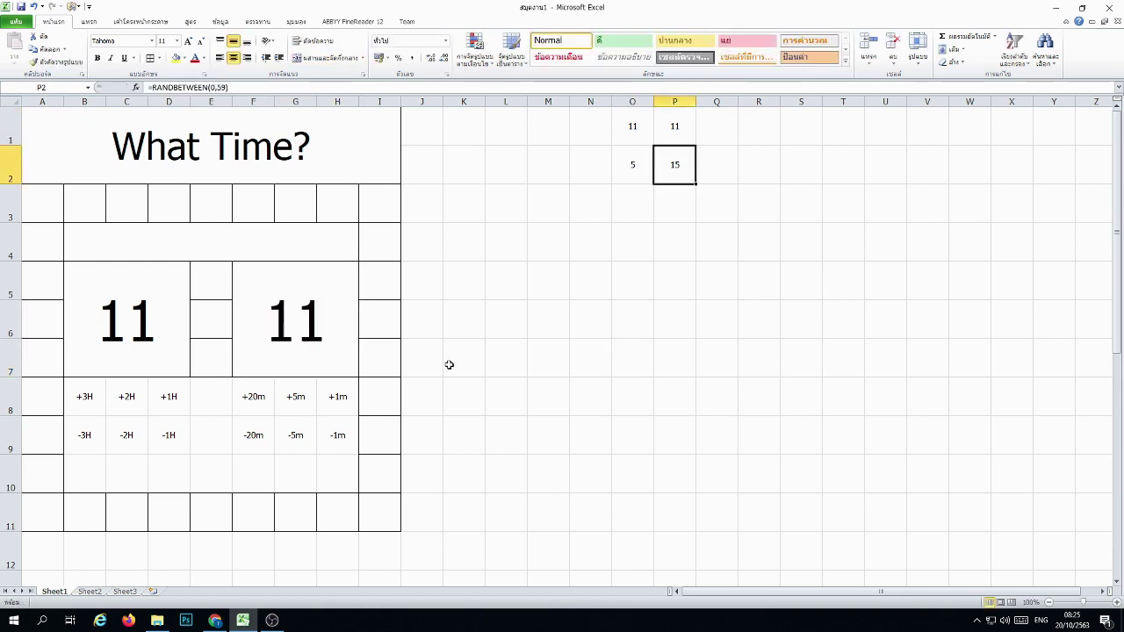
{"action": "left_click", "coordinate": [448, 381]}
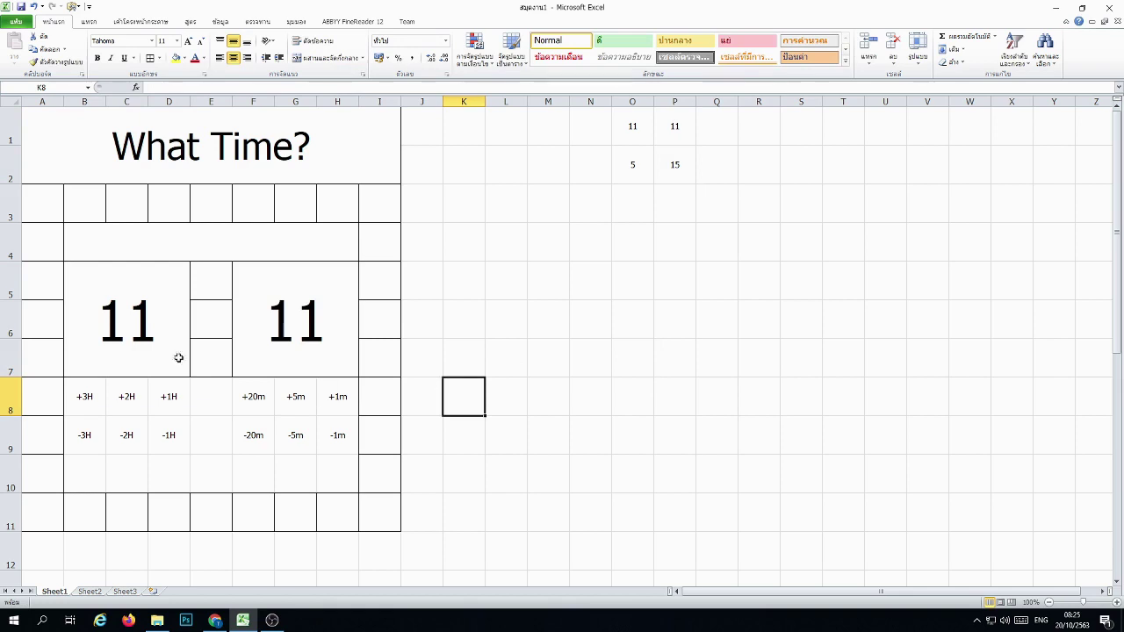
Step: Move the random formulas from O2:P2 down one row to O3:P3
{"action": "left_click", "coordinate": [741, 366]}
{"action": "left_click", "coordinate": [648, 172]}
{"action": "left_click_drag", "start_coordinate": [657, 170], "coordinate": [677, 170]}
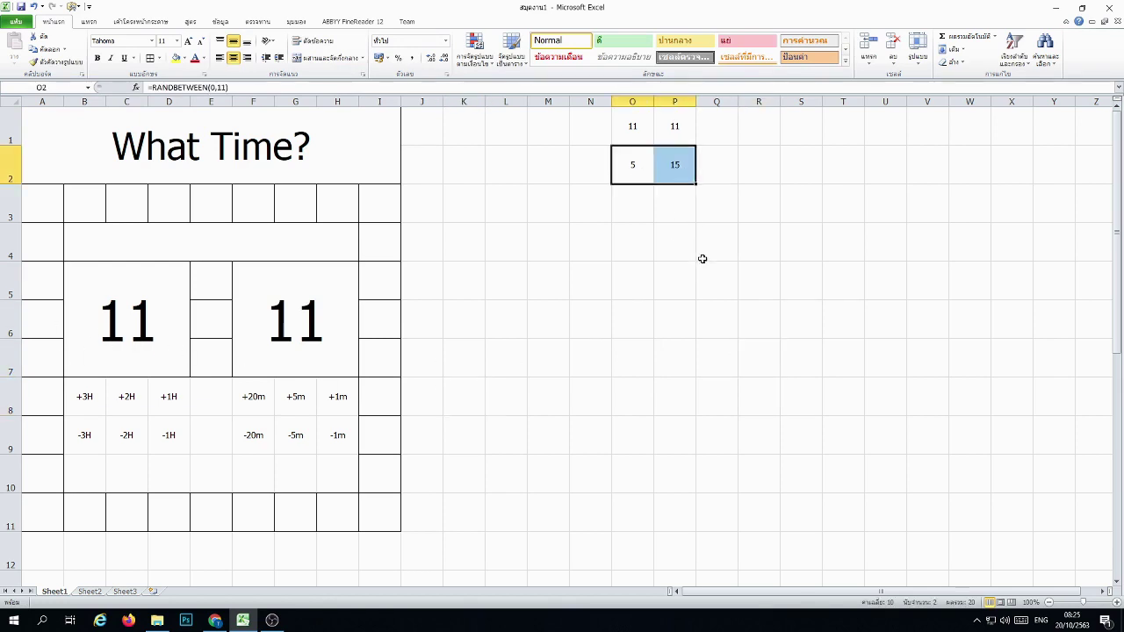
{"action": "left_click", "coordinate": [711, 261]}
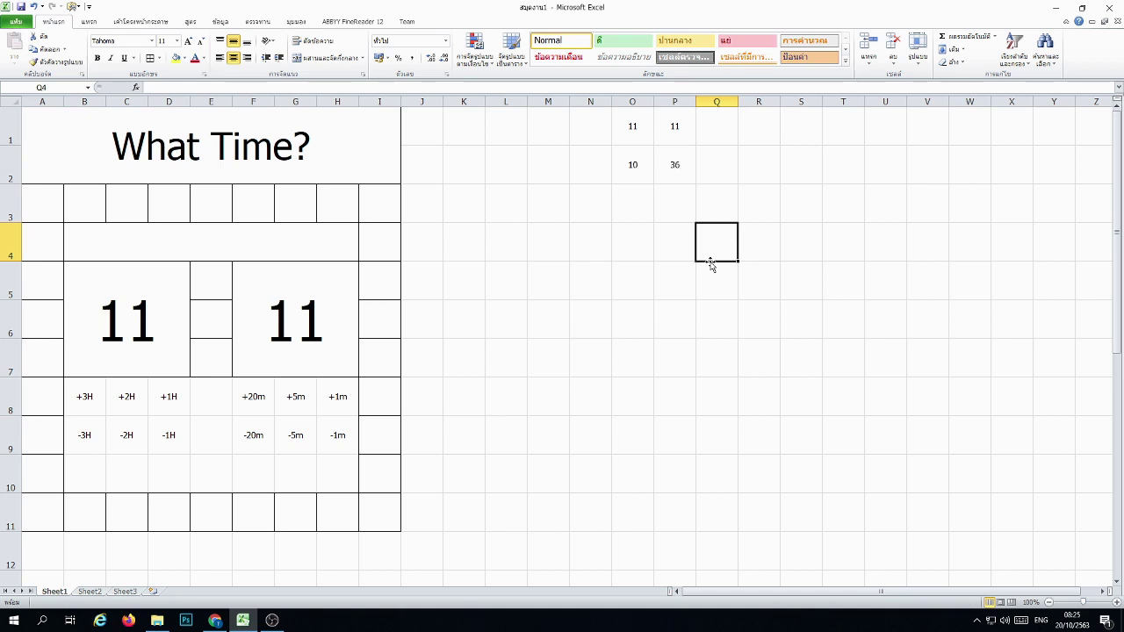
{"action": "mouse_move", "coordinate": [632, 173]}
{"action": "left_mouse_down"}
{"action": "mouse_move", "coordinate": [674, 173]}
{"action": "mouse_move", "coordinate": [676, 219]}
{"action": "mouse_move", "coordinate": [666, 204]}
{"action": "mouse_move", "coordinate": [675, 173]}
{"action": "left_mouse_up"}
{"action": "left_click", "coordinate": [799, 244]}
Step: Copy O3:P3 and paste only its values into O2:P2
{"action": "right_click", "coordinate": [665, 203]}
{"action": "left_click", "coordinate": [690, 220]}
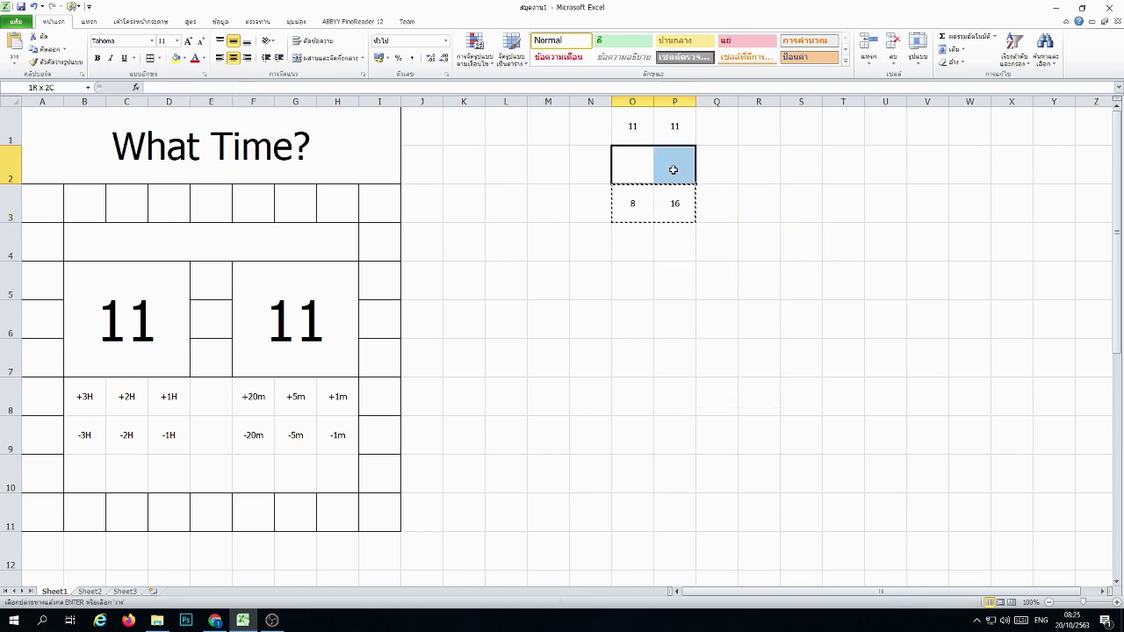
{"action": "right_click", "coordinate": [644, 172]}
{"action": "left_click", "coordinate": [683, 218]}
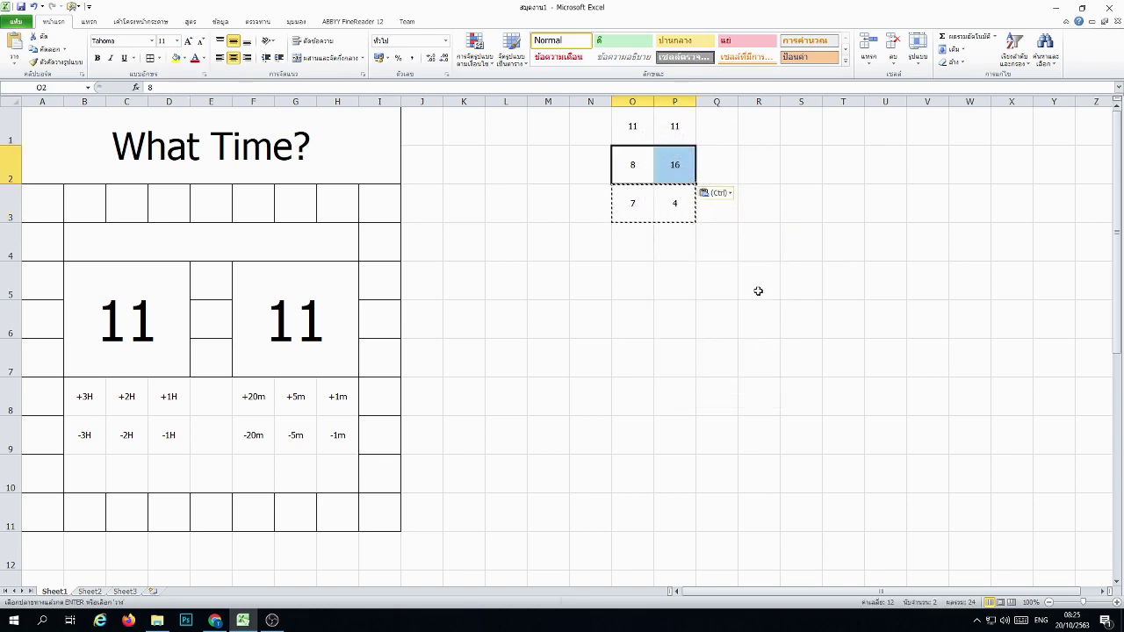
{"action": "left_click", "coordinate": [758, 291]}
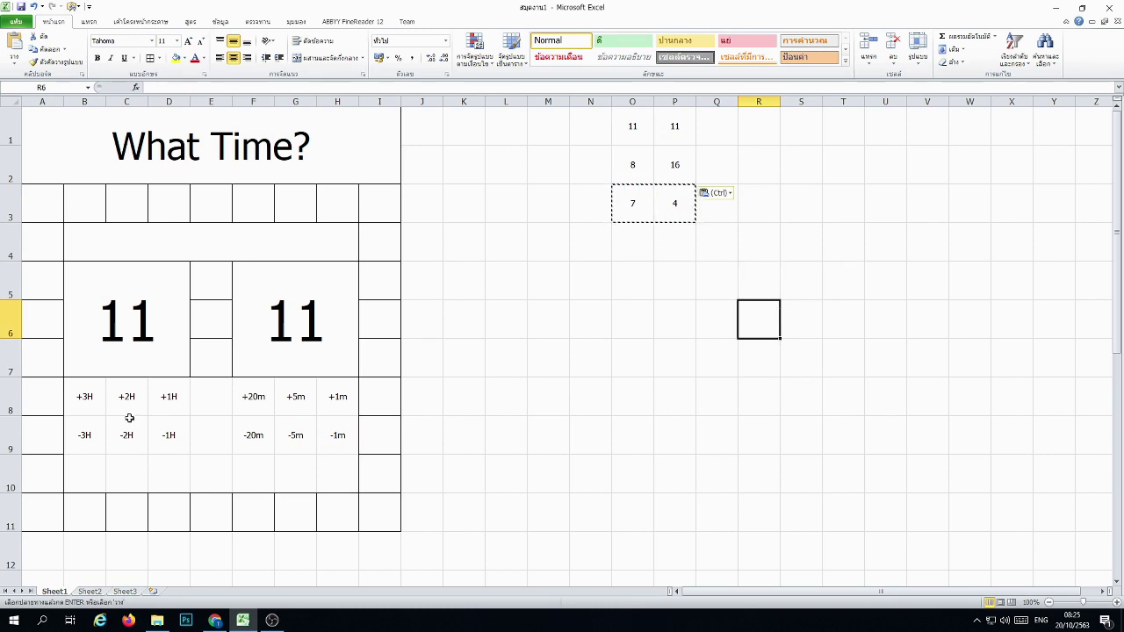
Step: Select the plus and minus step labels in rows 8 and 9
{"action": "left_click", "coordinate": [86, 400]}
{"action": "left_click_drag", "start_coordinate": [86, 400], "coordinate": [337, 397]}
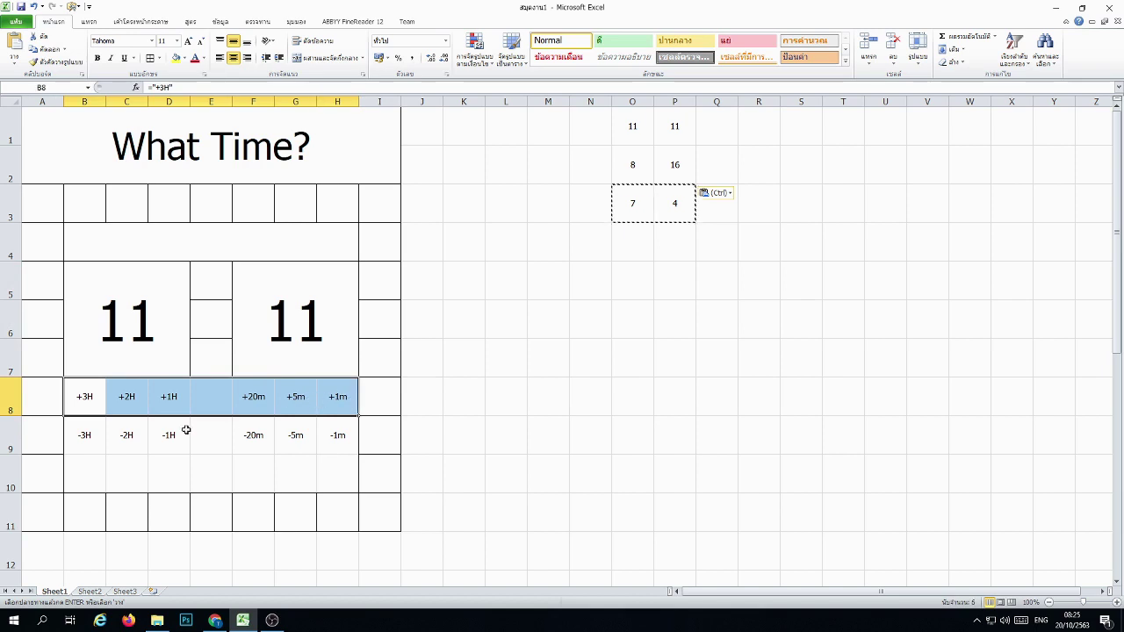
{"action": "left_click_drag", "start_coordinate": [83, 432], "coordinate": [337, 434]}
{"action": "left_click_drag", "start_coordinate": [75, 395], "coordinate": [337, 397]}
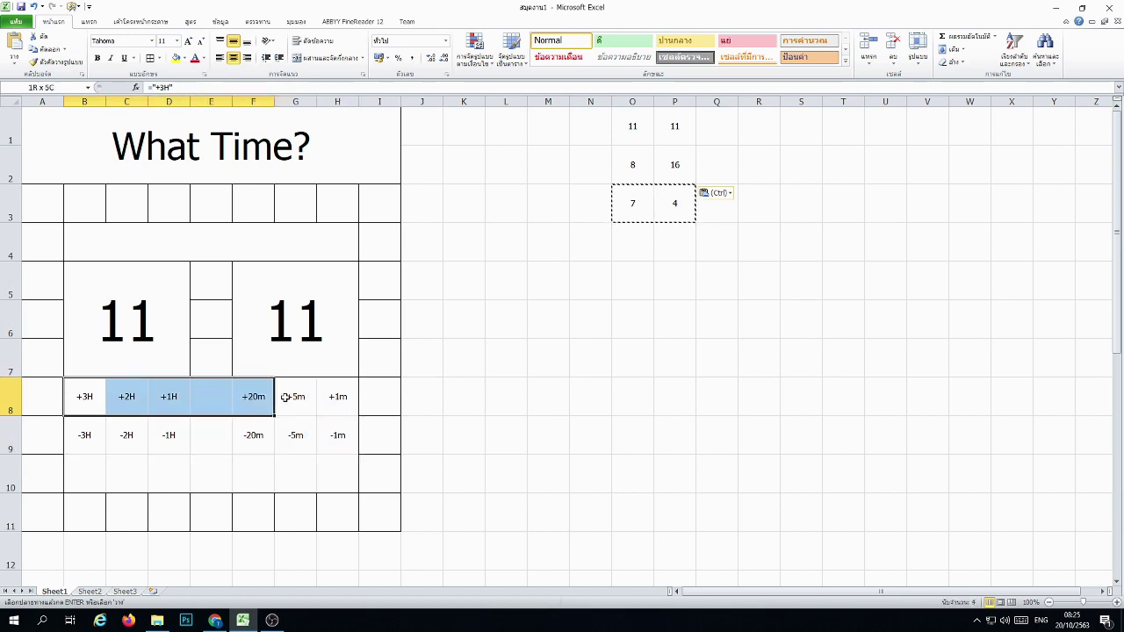
{"action": "left_click", "coordinate": [83, 432]}
{"action": "left_click_drag", "start_coordinate": [83, 432], "coordinate": [335, 434]}
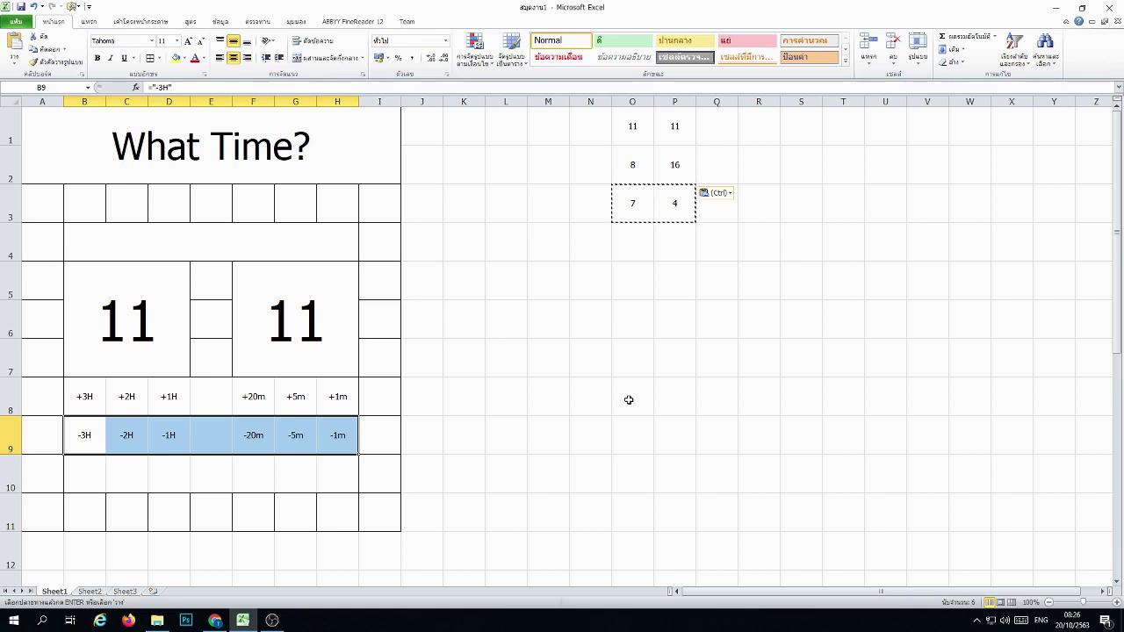
{"action": "left_click", "coordinate": [815, 373]}
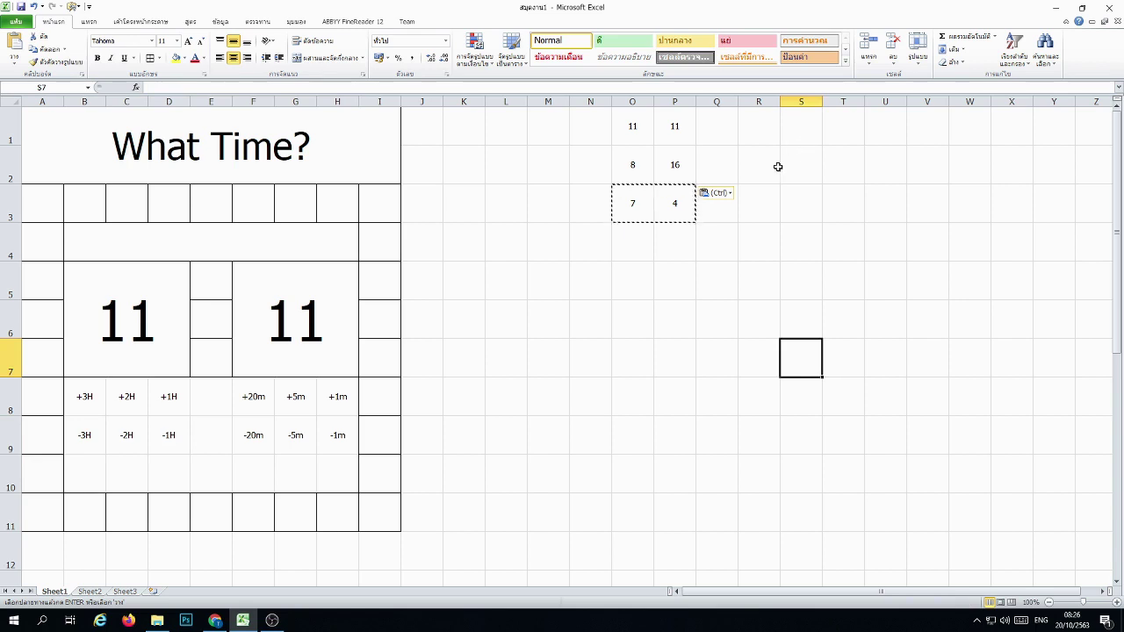
Step: Review O1:P1 and enter 0 in scratch cell R2
{"action": "left_click_drag", "start_coordinate": [634, 126], "coordinate": [677, 124]}
{"action": "left_click", "coordinate": [784, 231]}
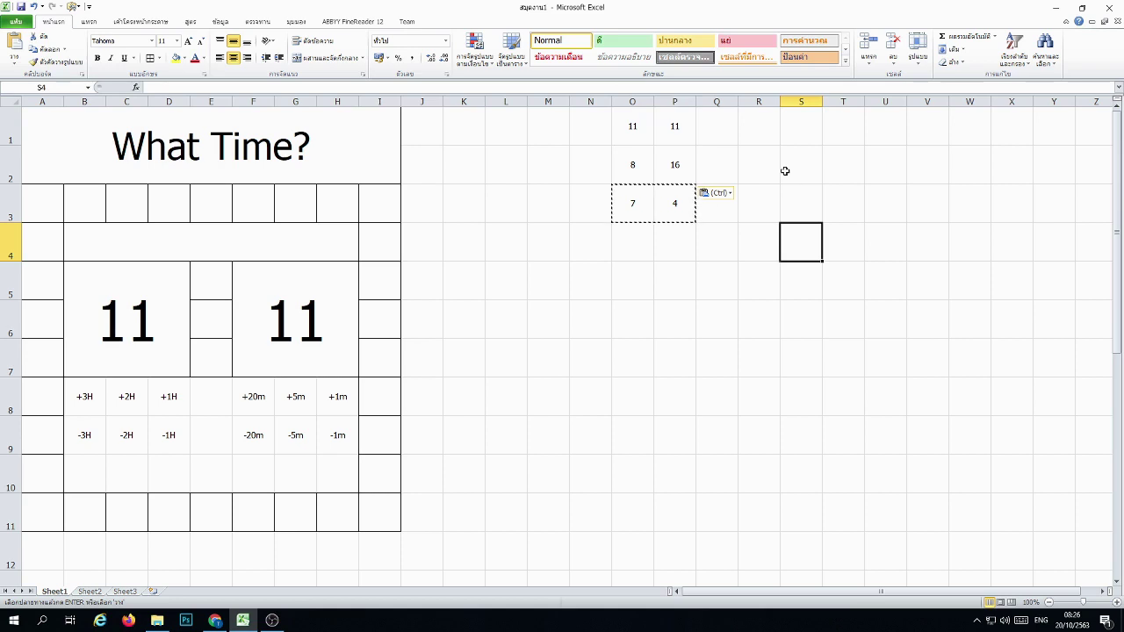
{"action": "left_click", "coordinate": [767, 130]}
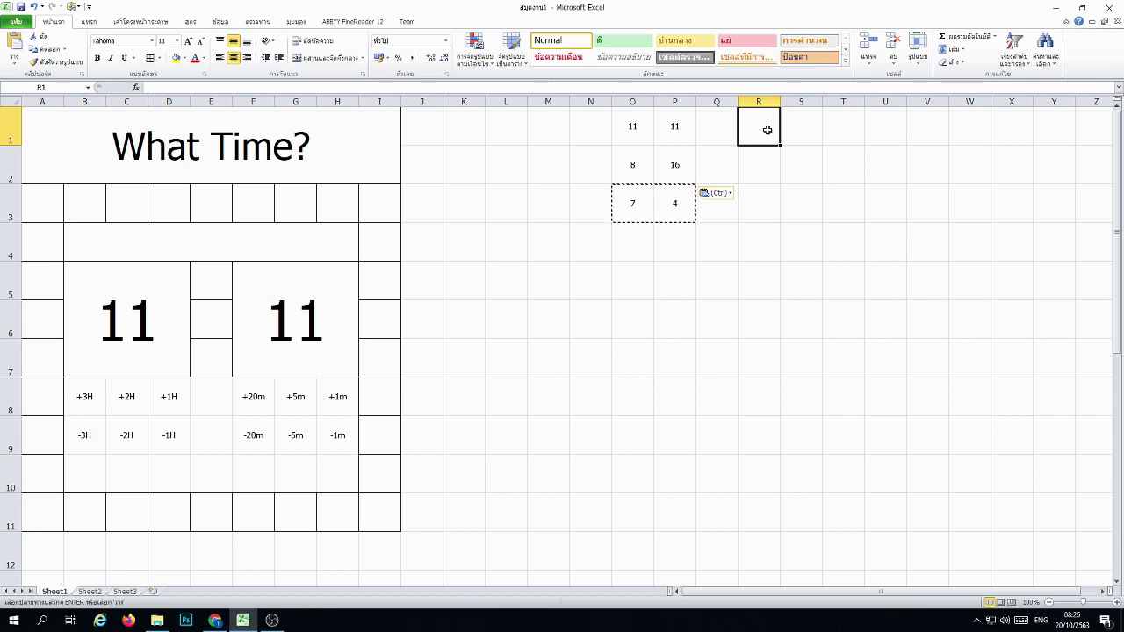
{"action": "key", "text": "Down"}
{"action": "type", "text": "0"}
{"action": "key", "text": "Return"}
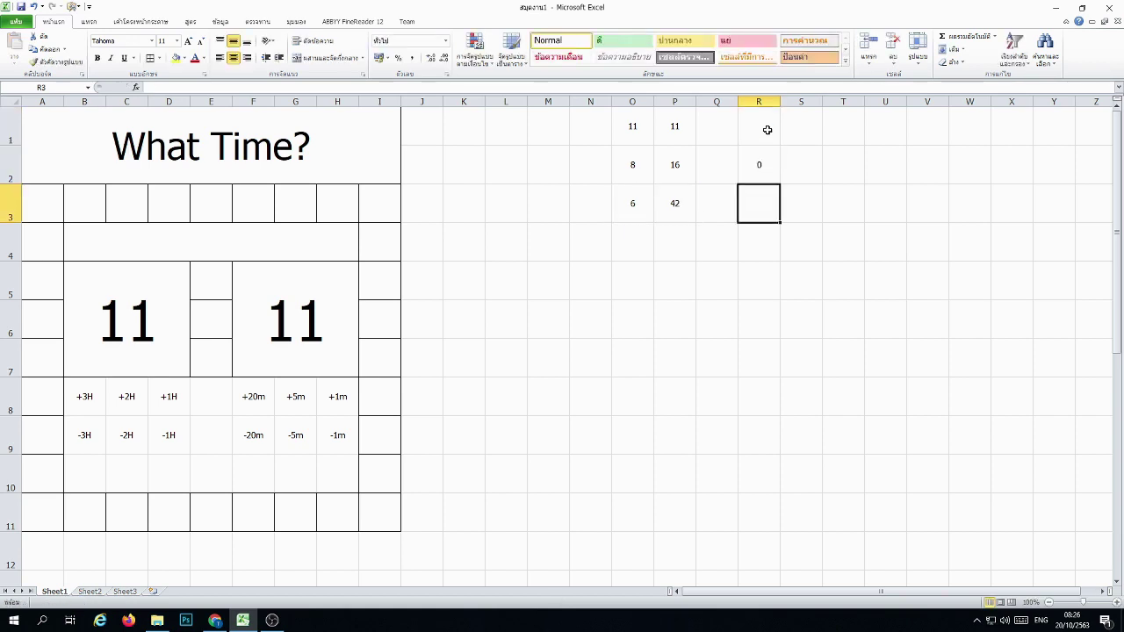
Step: Enter 0 in S2 and T2 and a *60 note in R1
{"action": "key", "text": "Up"}
{"action": "key", "text": "Right"}
{"action": "type", "text": "0"}
{"action": "key", "text": "Right"}
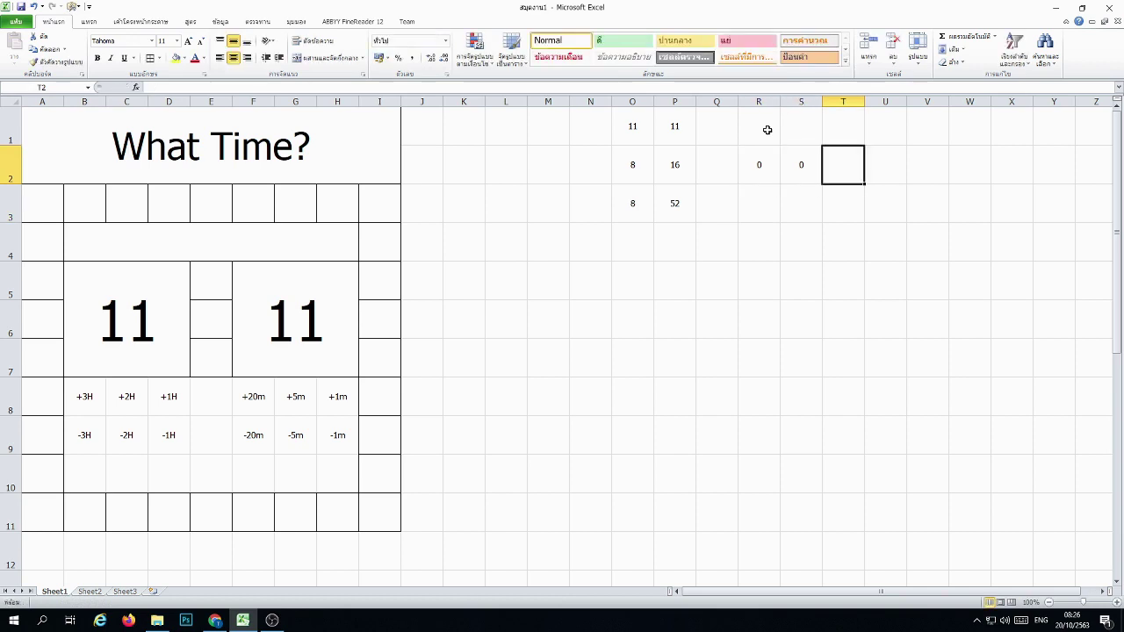
{"action": "type", "text": "0"}
{"action": "left_click", "coordinate": [767, 130]}
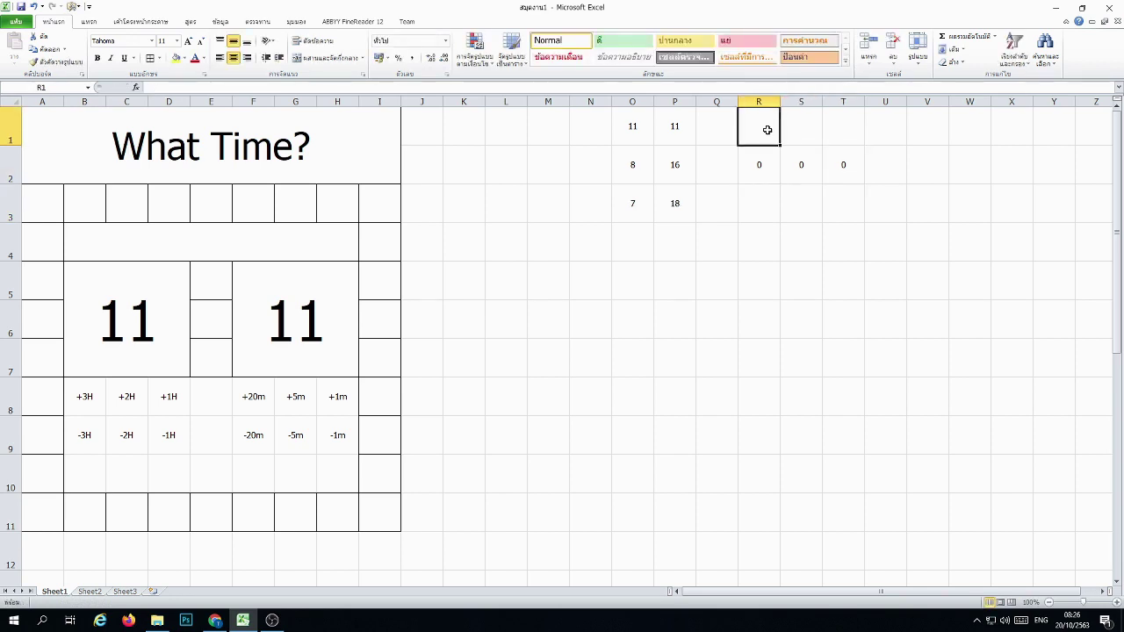
{"action": "type", "text": "*60"}
{"action": "key", "text": "Return"}
{"action": "key", "text": "Up"}
{"action": "key", "text": "Right"}
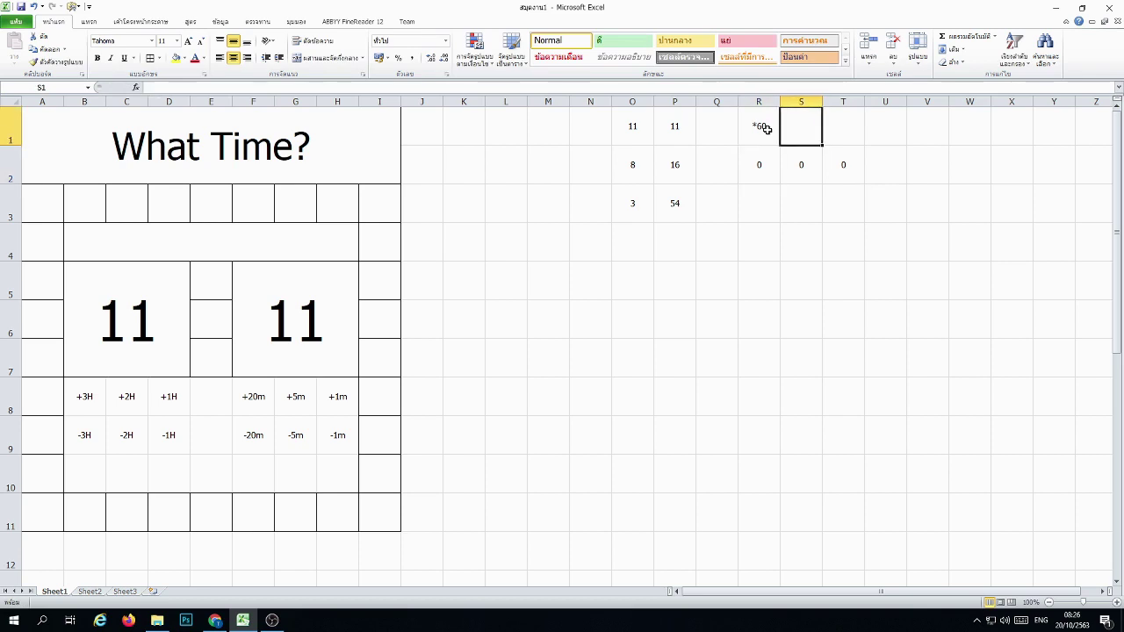
Step: Enter the total-minutes formula =R2*60+S2 in T2
{"action": "left_click", "coordinate": [835, 164]}
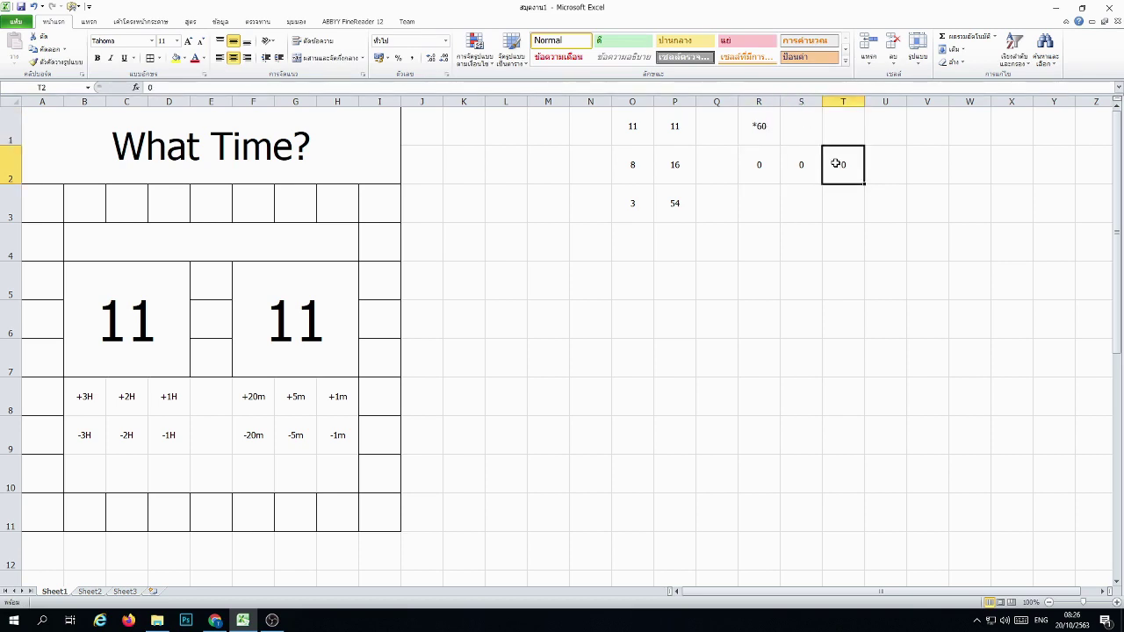
{"action": "type", "text": "="}
{"action": "left_click", "coordinate": [759, 165]}
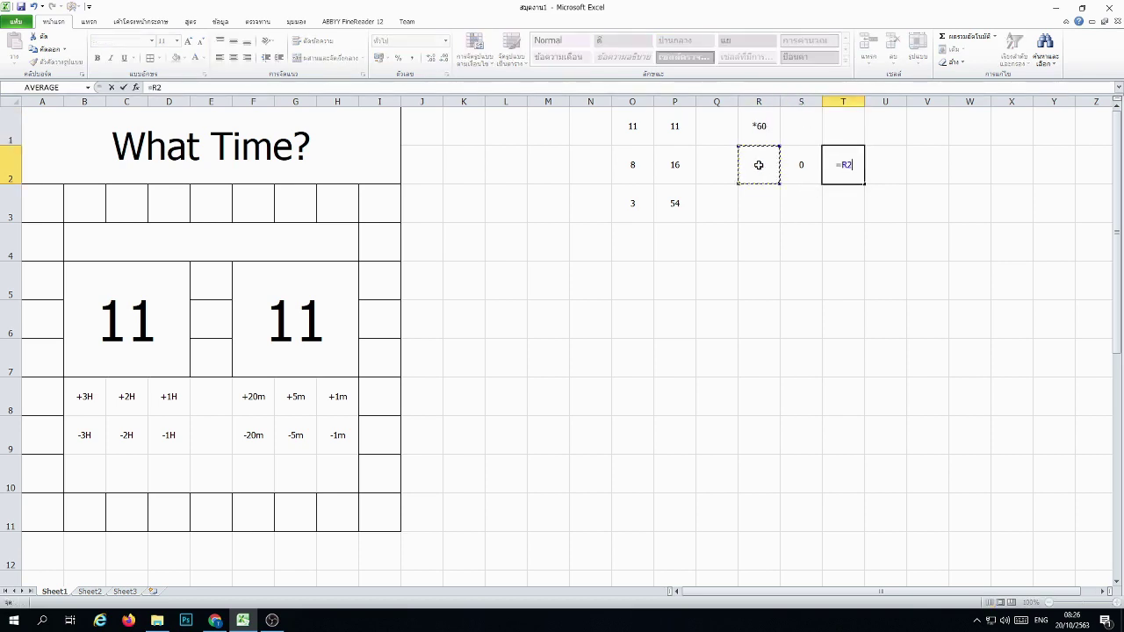
{"action": "type", "text": "*60+"}
{"action": "left_click", "coordinate": [801, 176]}
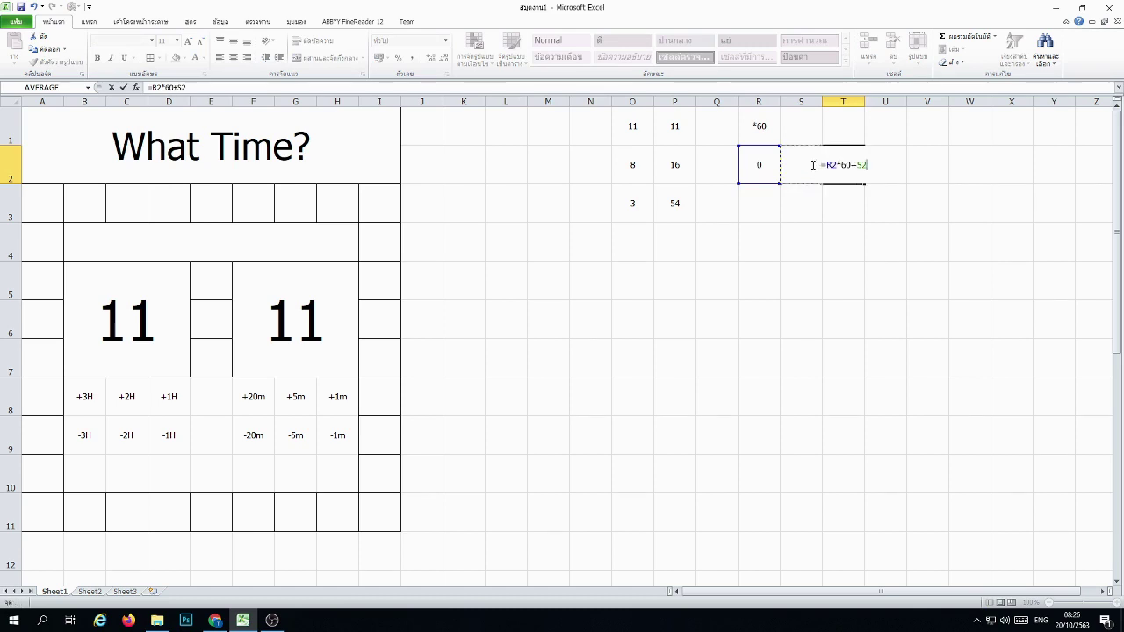
{"action": "key", "text": "Return"}
{"action": "left_click", "coordinate": [868, 283]}
Step: Test the total-minutes formula with a sample hour in R2 and 59 minutes in S2
{"action": "left_click", "coordinate": [762, 166]}
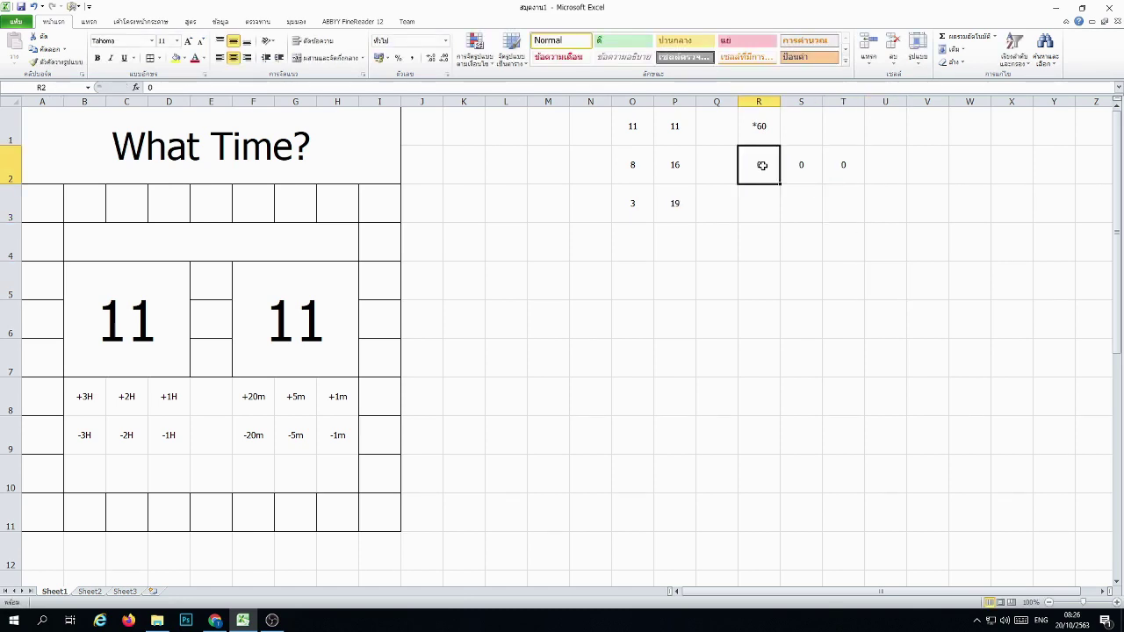
{"action": "type", "text": "10"}
{"action": "key", "text": "Tab"}
{"action": "type", "text": "59"}
{"action": "key", "text": "Tab"}
{"action": "key", "text": "Down"}
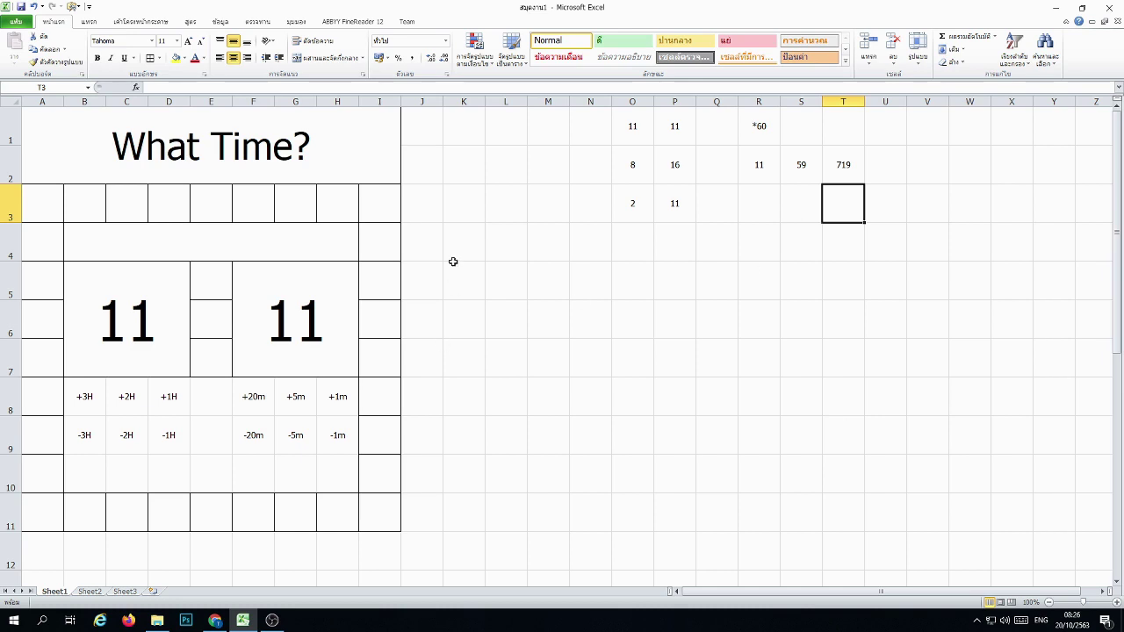
Step: Clear the scratch cells R1 and R2:T2
{"action": "left_click", "coordinate": [765, 130]}
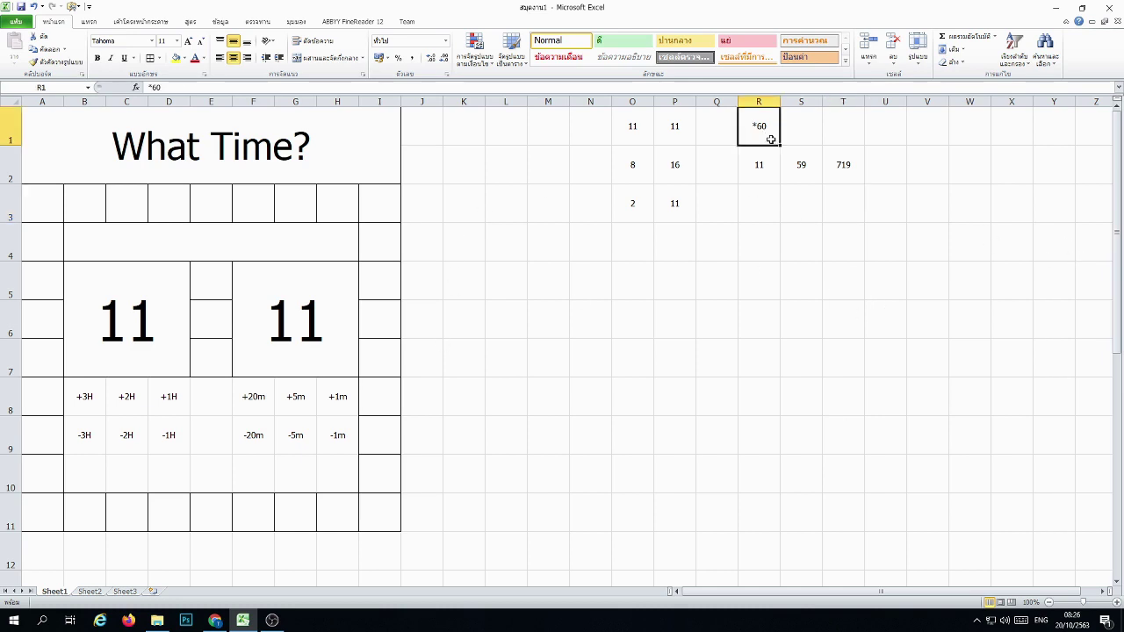
{"action": "key", "text": "Delete"}
{"action": "left_click", "coordinate": [805, 307]}
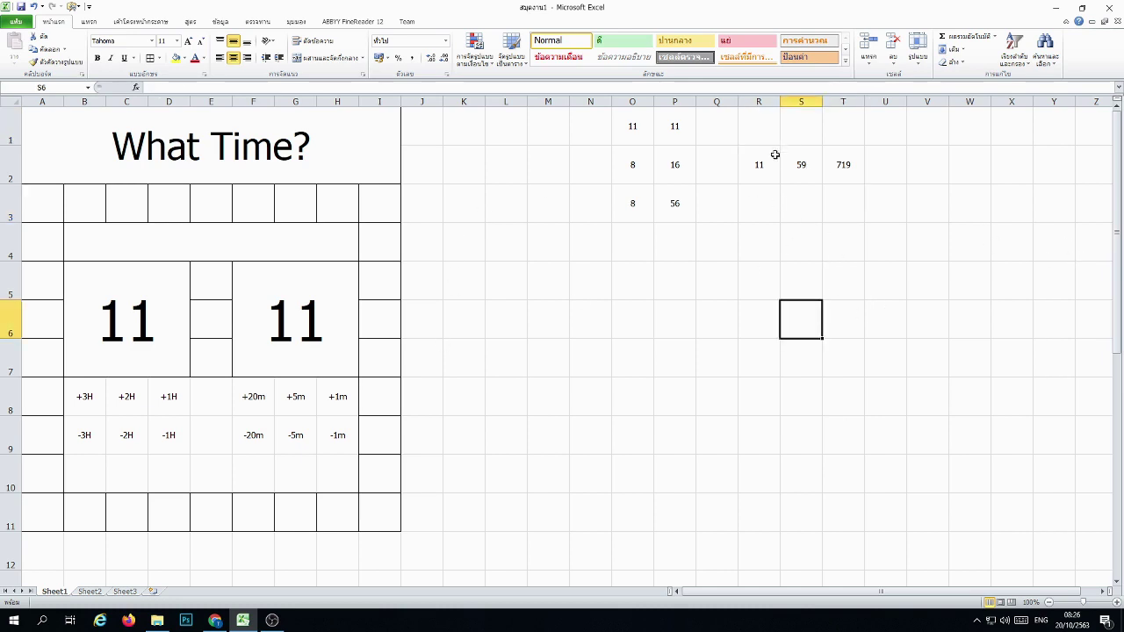
{"action": "left_click_drag", "start_coordinate": [761, 164], "coordinate": [843, 165]}
{"action": "key", "text": "Delete"}
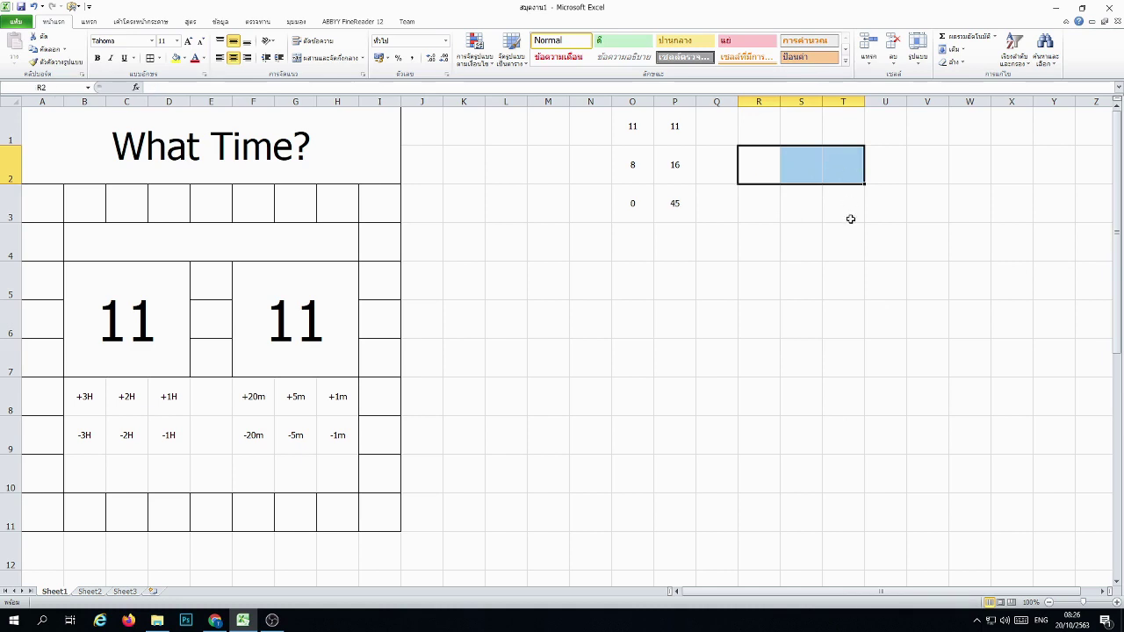
{"action": "left_click", "coordinate": [853, 215]}
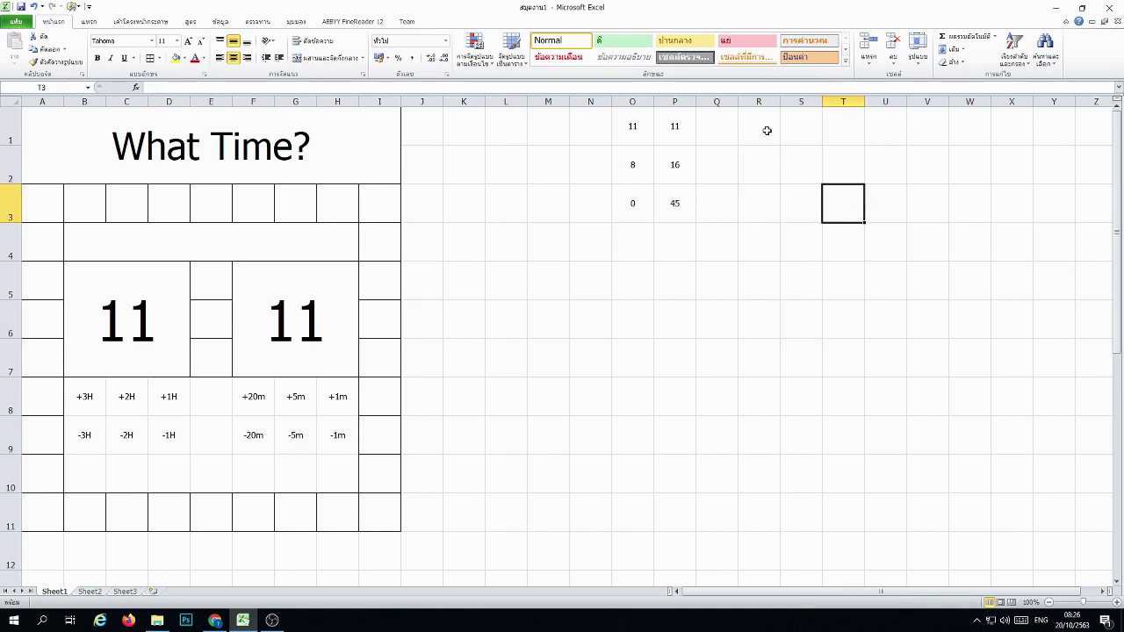
Step: Put a test value of 100 in R1 and enter =R1/60 in O1
{"action": "left_click", "coordinate": [767, 130]}
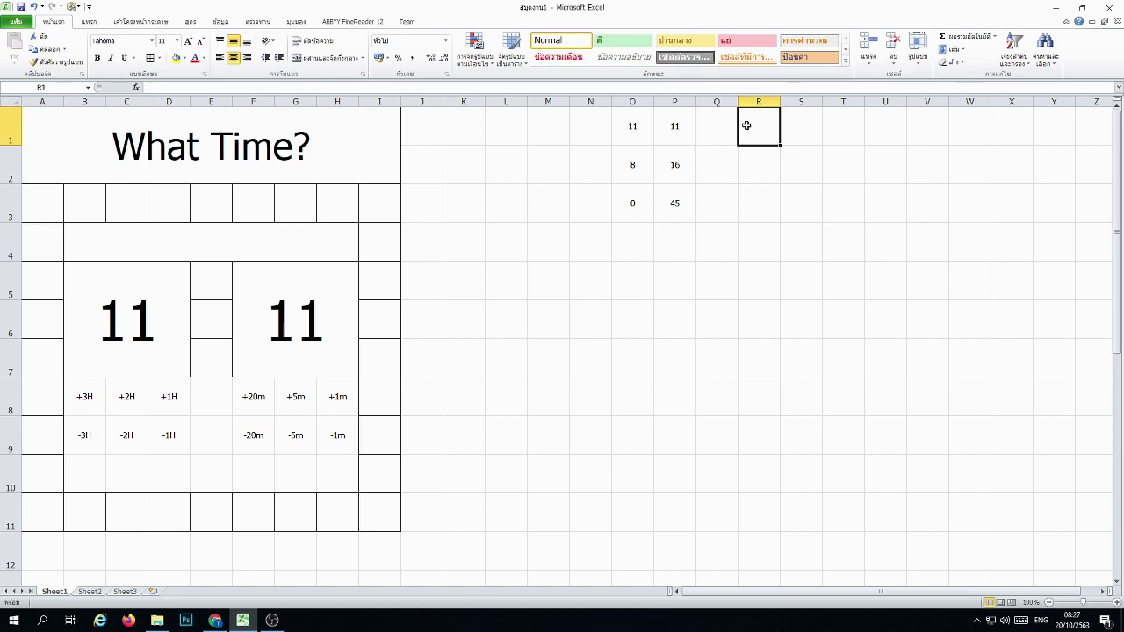
{"action": "type", "text": "100"}
{"action": "key", "text": "Return"}
{"action": "key", "text": "Up"}
{"action": "key", "text": "Left"}
{"action": "key", "text": "Left"}
{"action": "key", "text": "Left"}
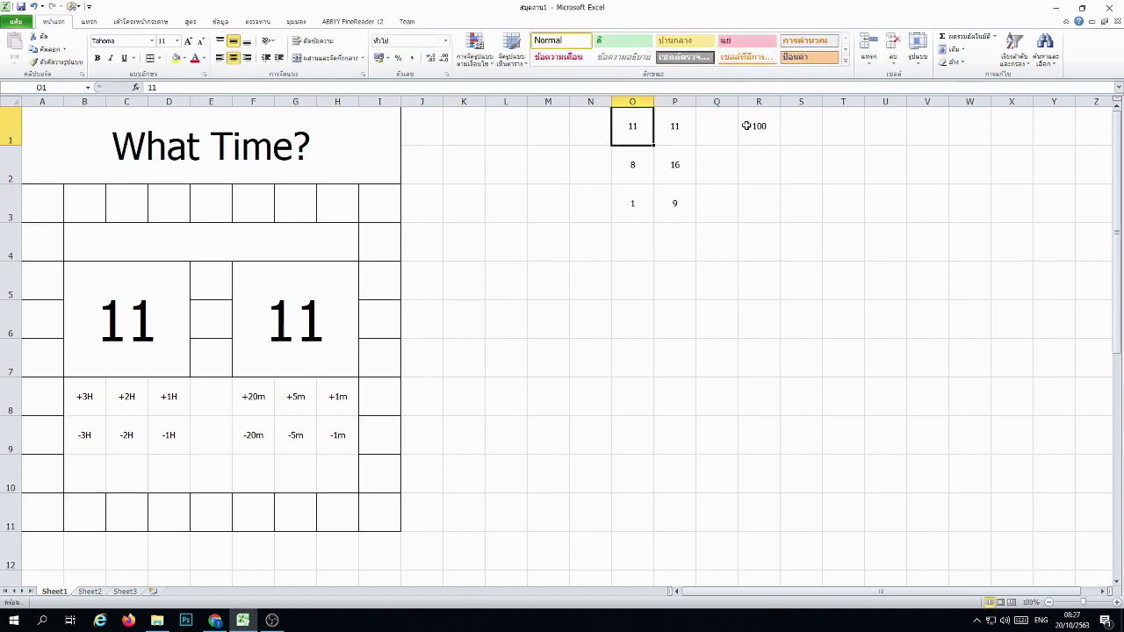
{"action": "type", "text": "="}
{"action": "left_click", "coordinate": [752, 127]}
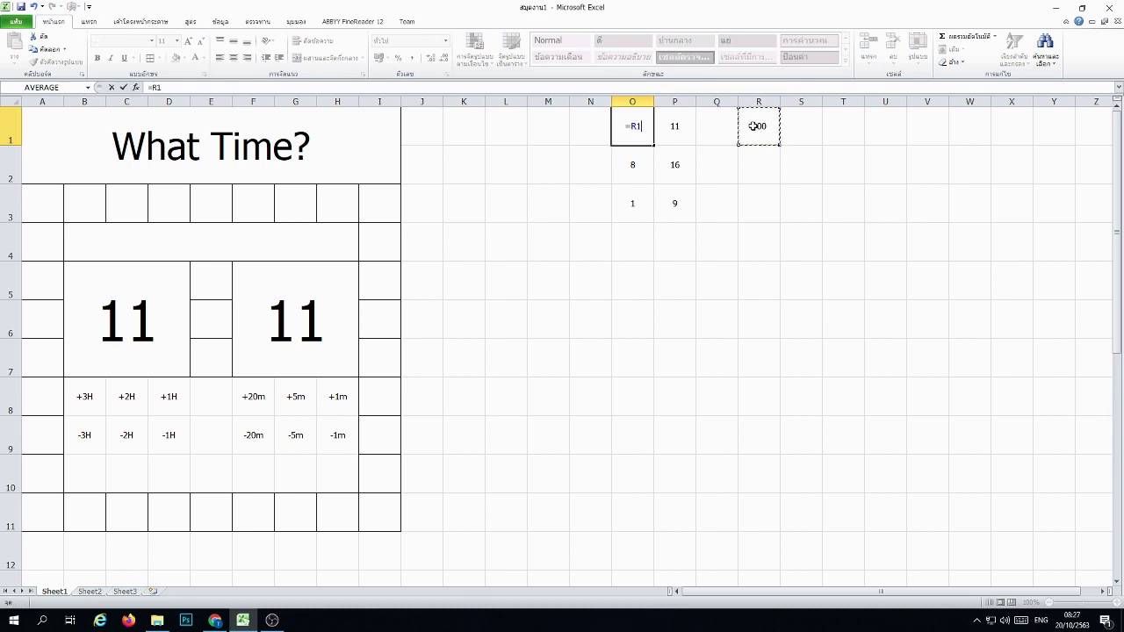
{"action": "type", "text": "/60"}
{"action": "key", "text": "Return"}
Step: Wrap O1's formula in INT so it reads =INT(R1/60) for whole hours
{"action": "key", "text": "Up"}
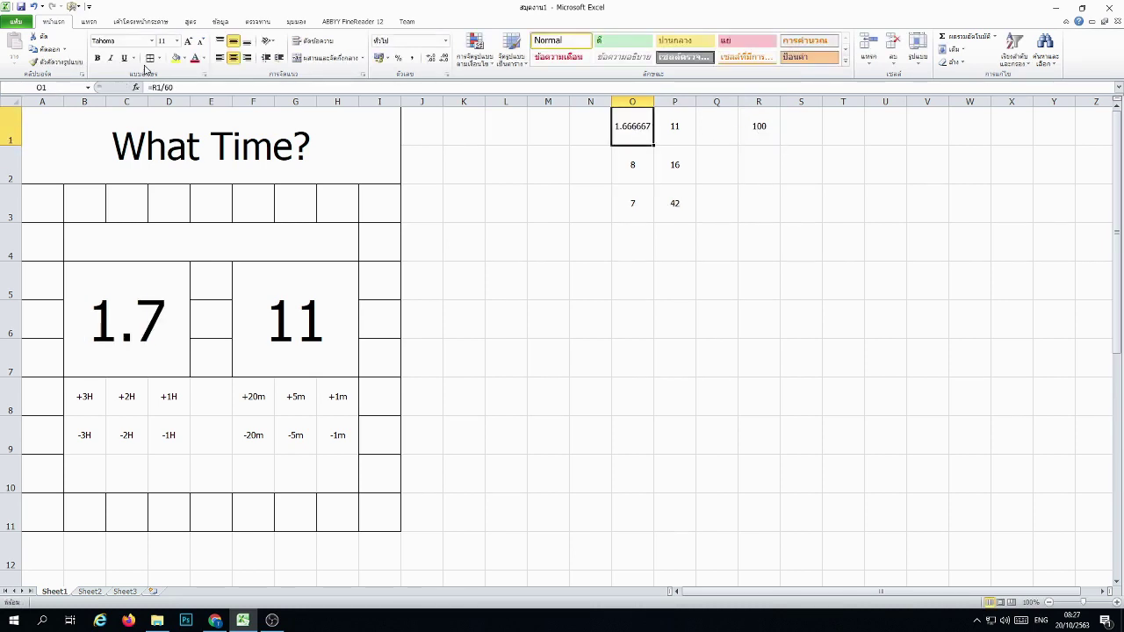
{"action": "key", "text": "F2"}
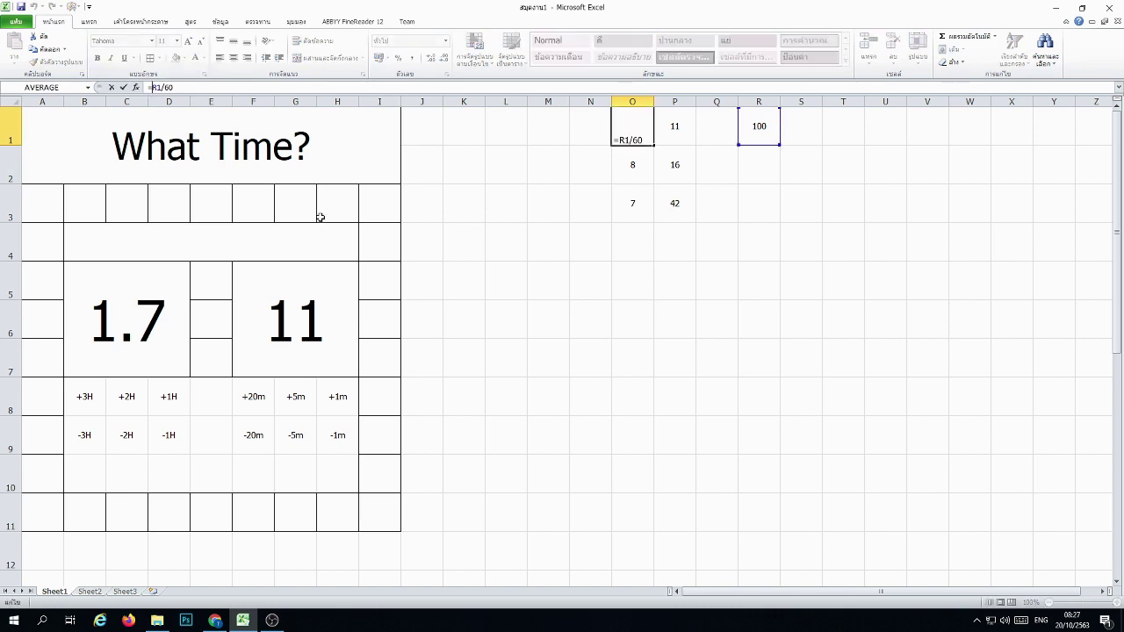
{"action": "type", "text": "int("}
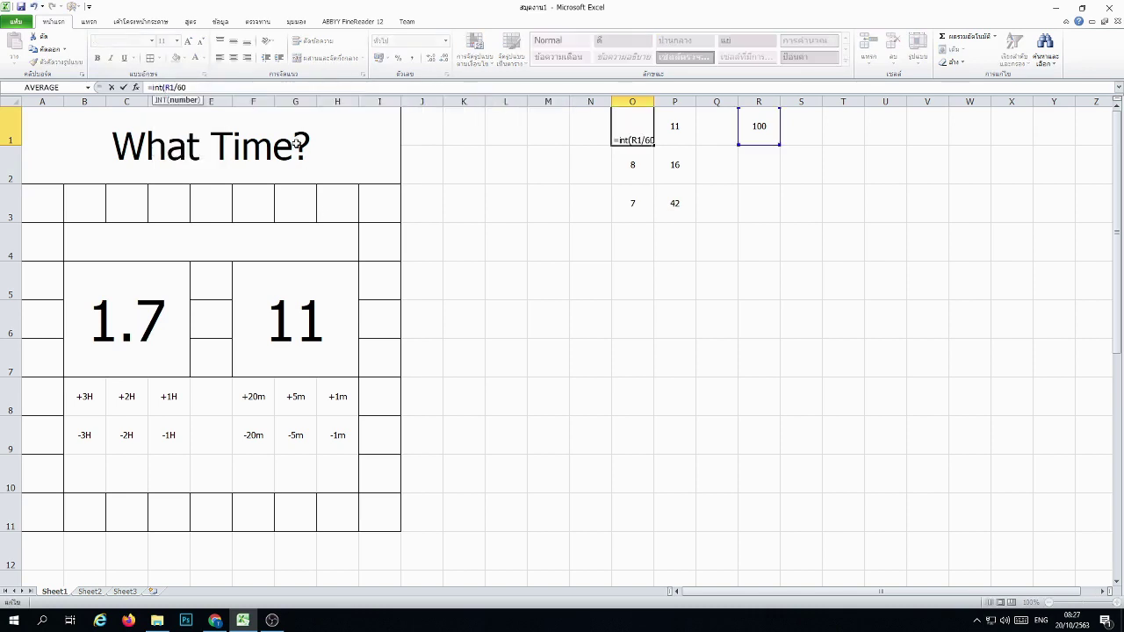
{"action": "left_click", "coordinate": [292, 90]}
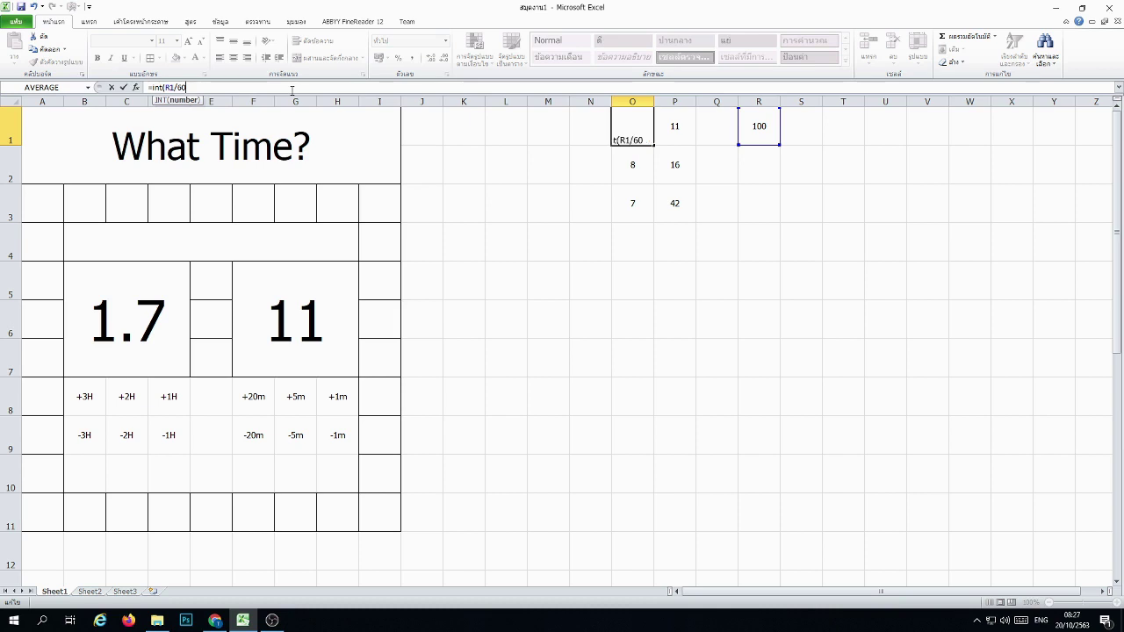
{"action": "type", "text": ")"}
{"action": "key", "text": "Return"}
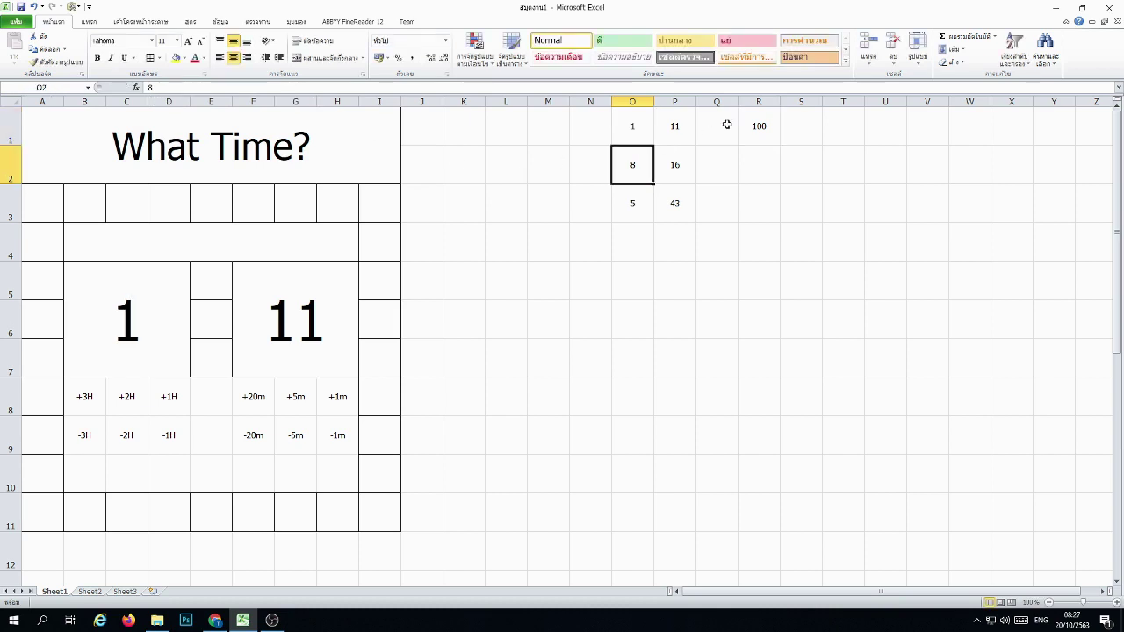
Step: Enter =R1-(O1*60) in P1 to get the leftover minutes
{"action": "left_click", "coordinate": [669, 132]}
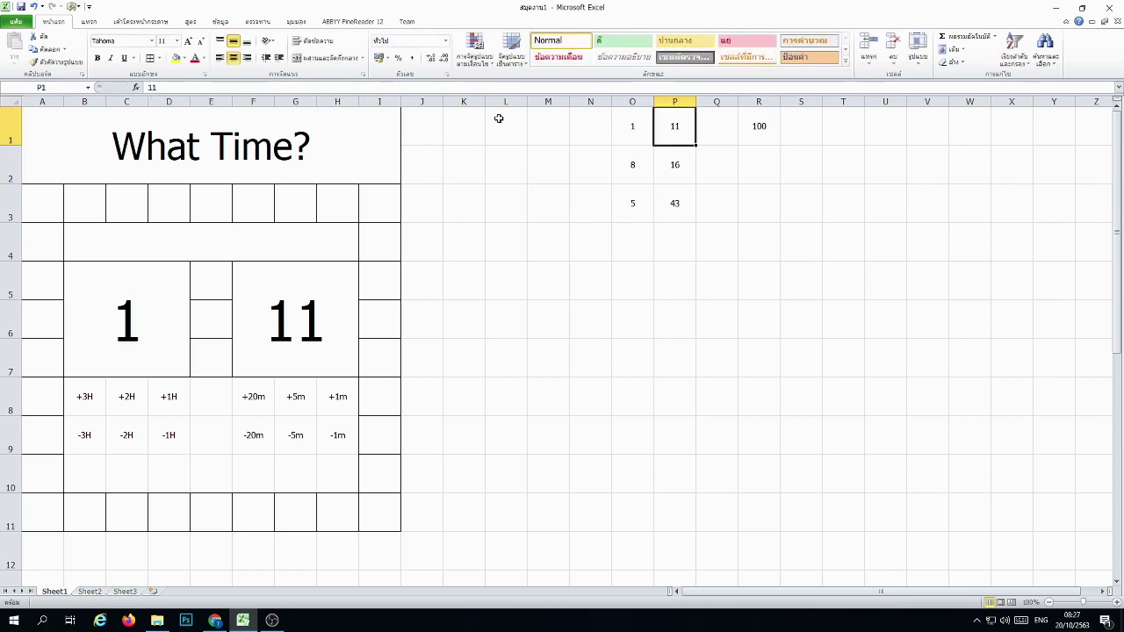
{"action": "key", "text": "Delete"}
{"action": "type", "text": "="}
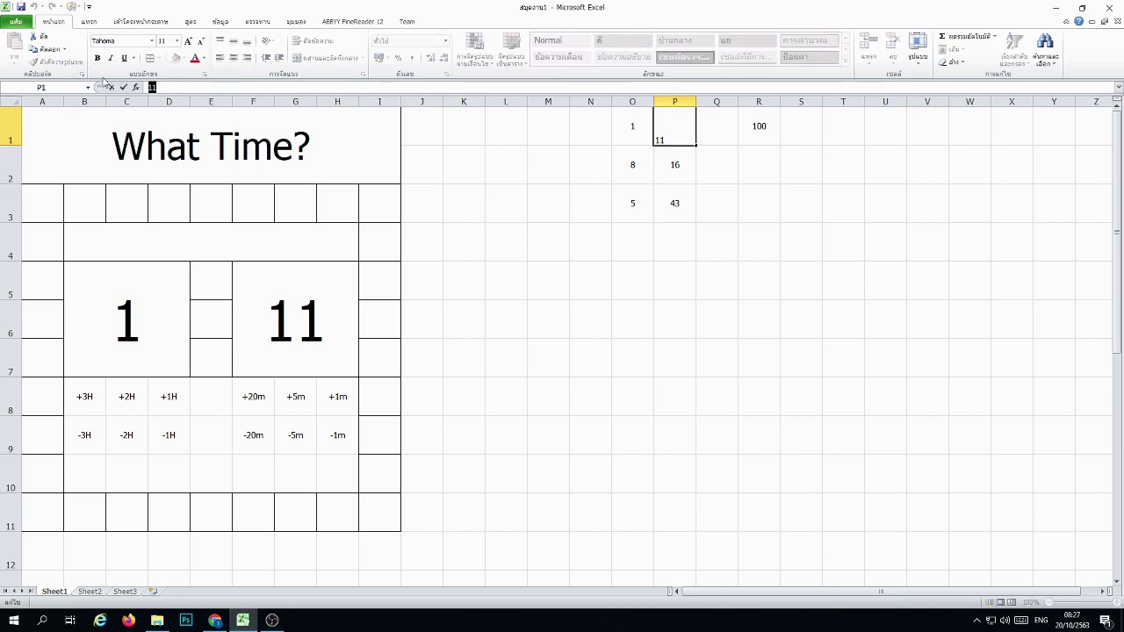
{"action": "left_click", "coordinate": [751, 137]}
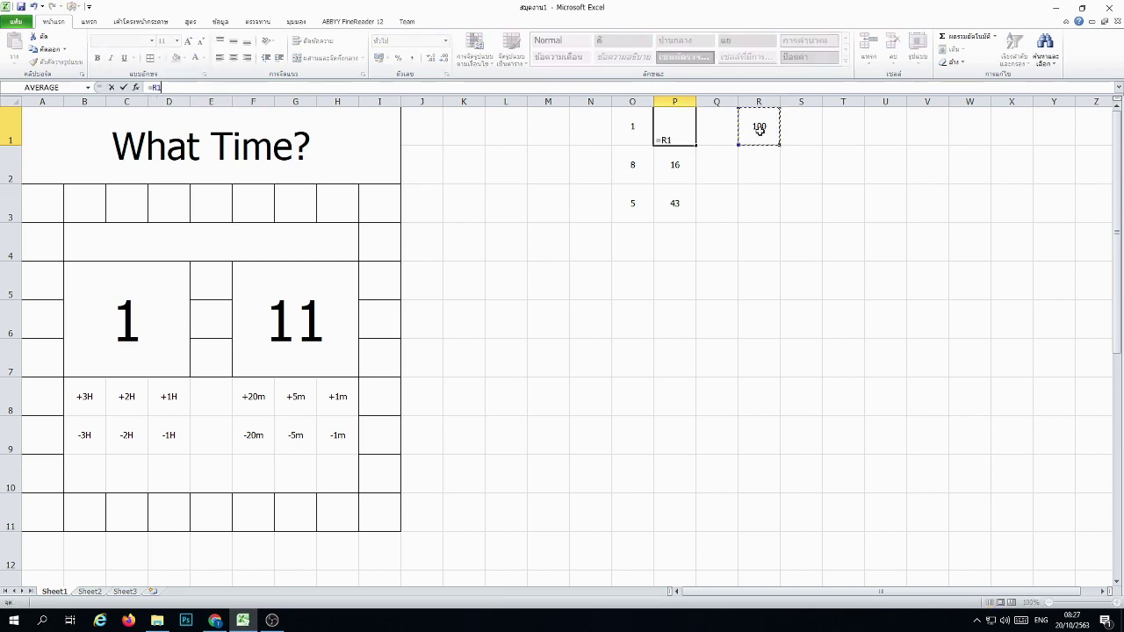
{"action": "type", "text": "-"}
{"action": "left_click", "coordinate": [628, 127]}
{"action": "type", "text": "*"}
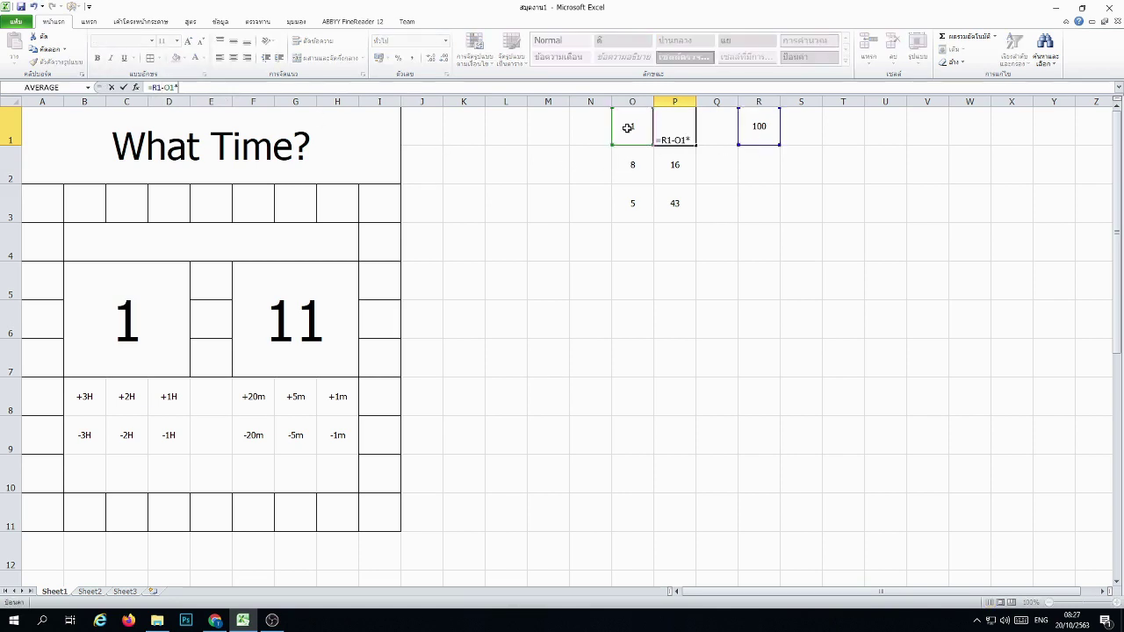
{"action": "type", "text": "60"}
{"action": "left_click_drag", "start_coordinate": [166, 88], "coordinate": [199, 91]}
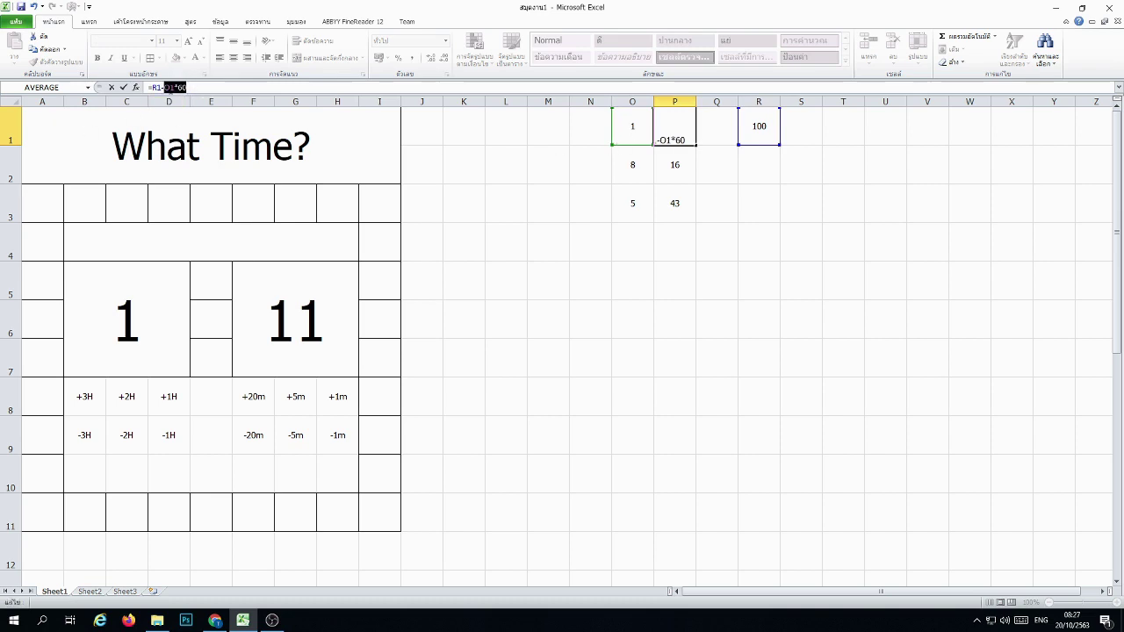
{"action": "left_click", "coordinate": [164, 88]}
{"action": "type", "text": "("}
{"action": "key", "text": "Return"}
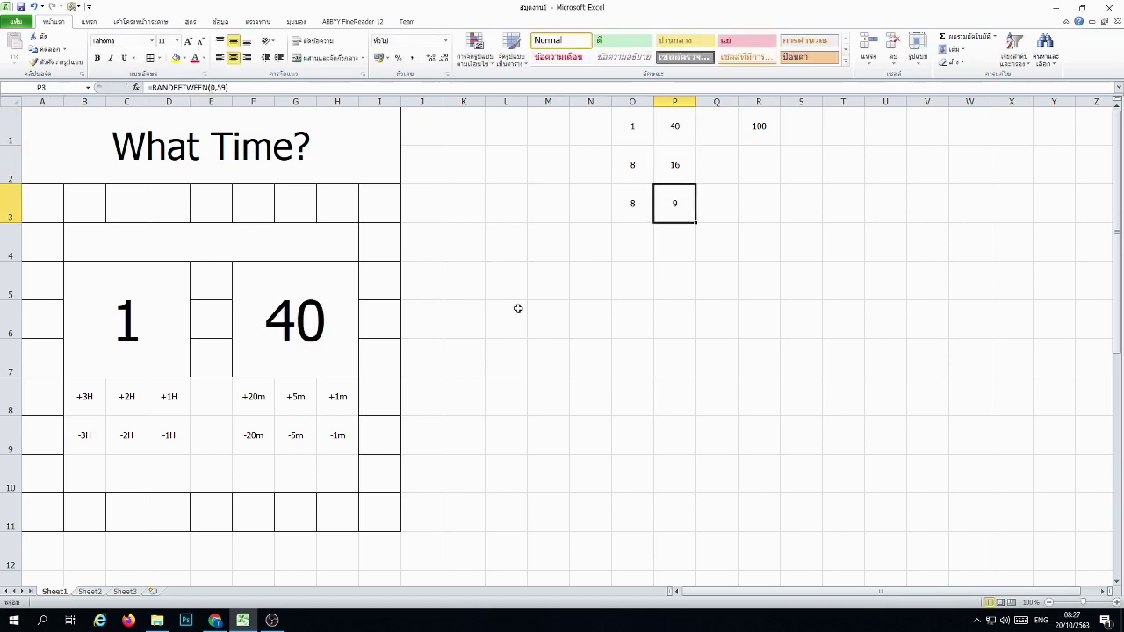
Step: Change R1's total to 200 minutes so the display shows 3 and 20
{"action": "left_click", "coordinate": [741, 352]}
{"action": "left_click", "coordinate": [748, 121]}
{"action": "type", "text": "200"}
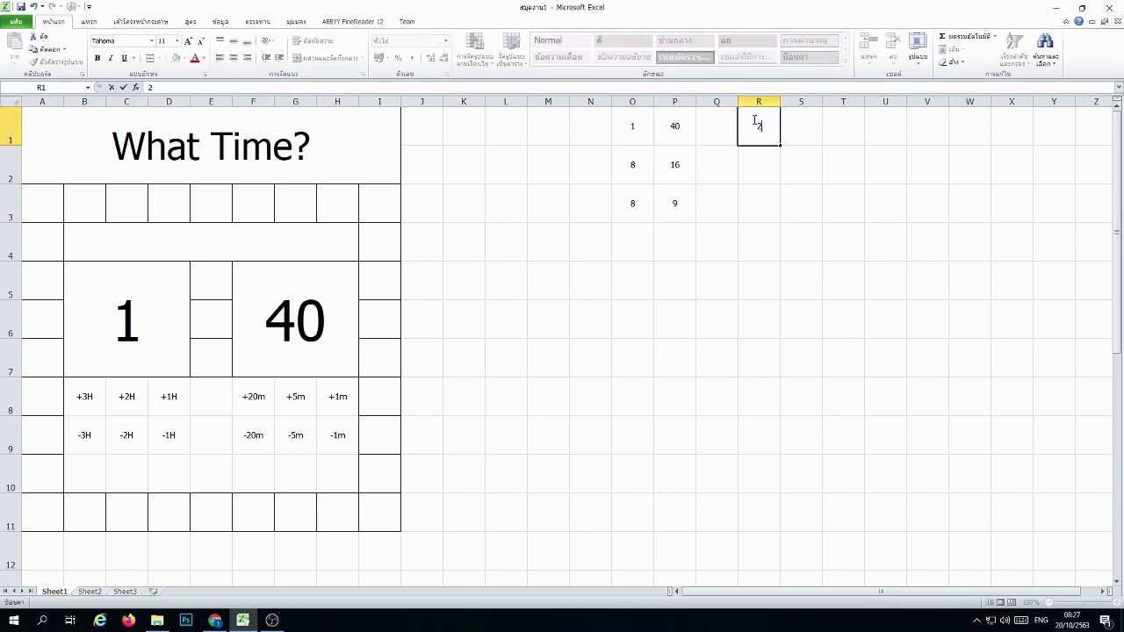
{"action": "key", "text": "Return"}
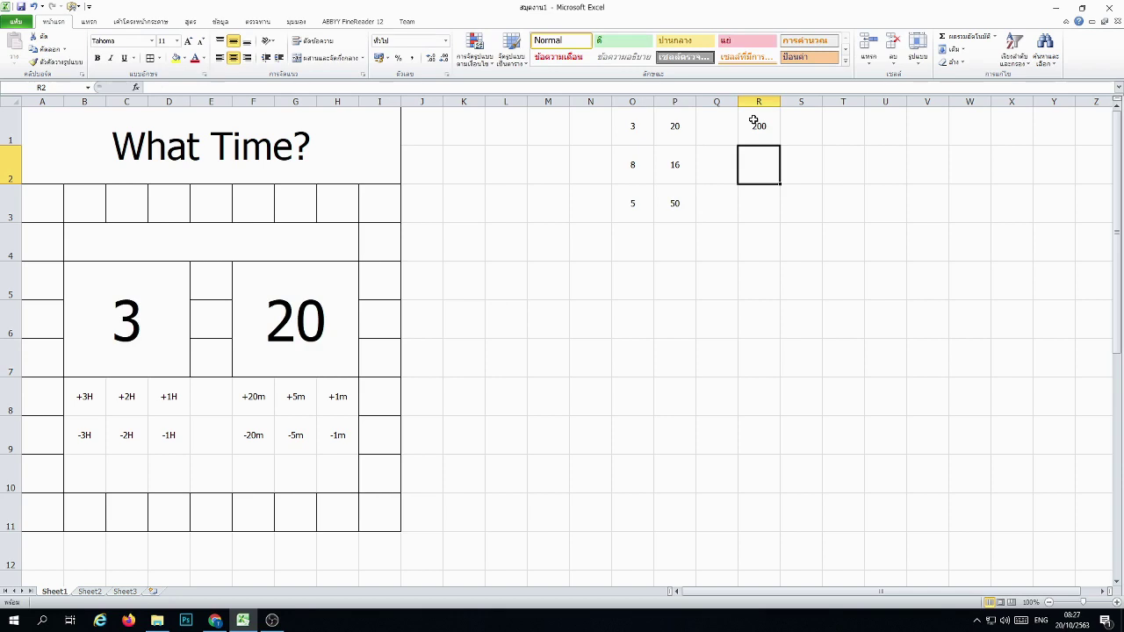
{"action": "left_click", "coordinate": [801, 281]}
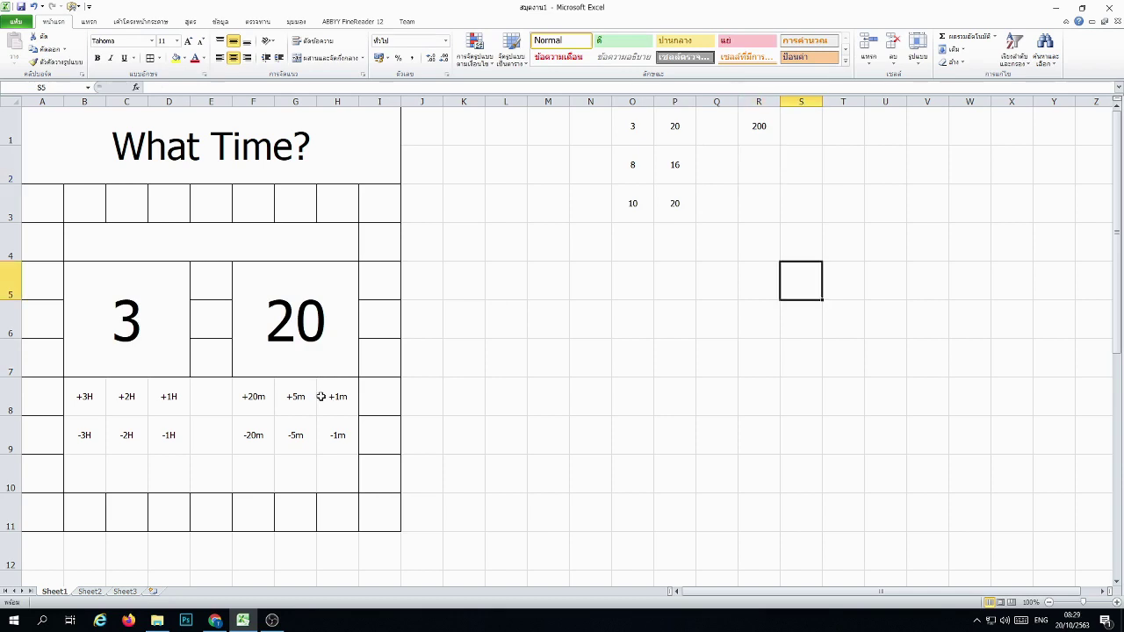
{"action": "left_click", "coordinate": [261, 397]}
Step: Relabel F8 and F9 from ±20m to +30m and -30m, then undo it
{"action": "left_click", "coordinate": [165, 88]}
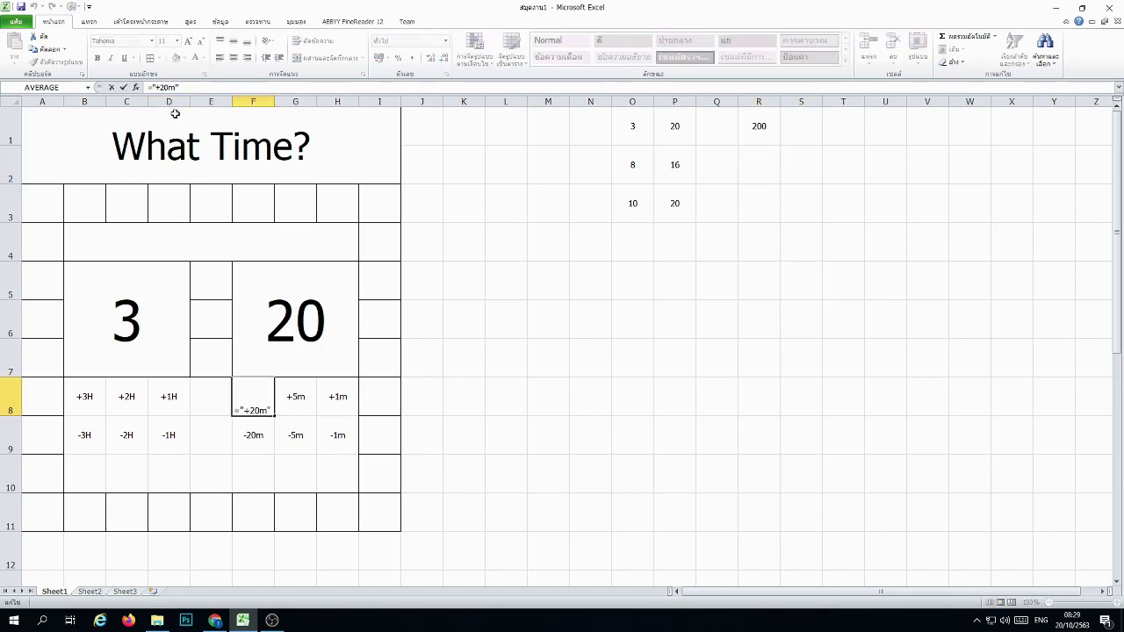
{"action": "key", "text": "BackSpace"}
{"action": "type", "text": "3"}
{"action": "key", "text": "Return"}
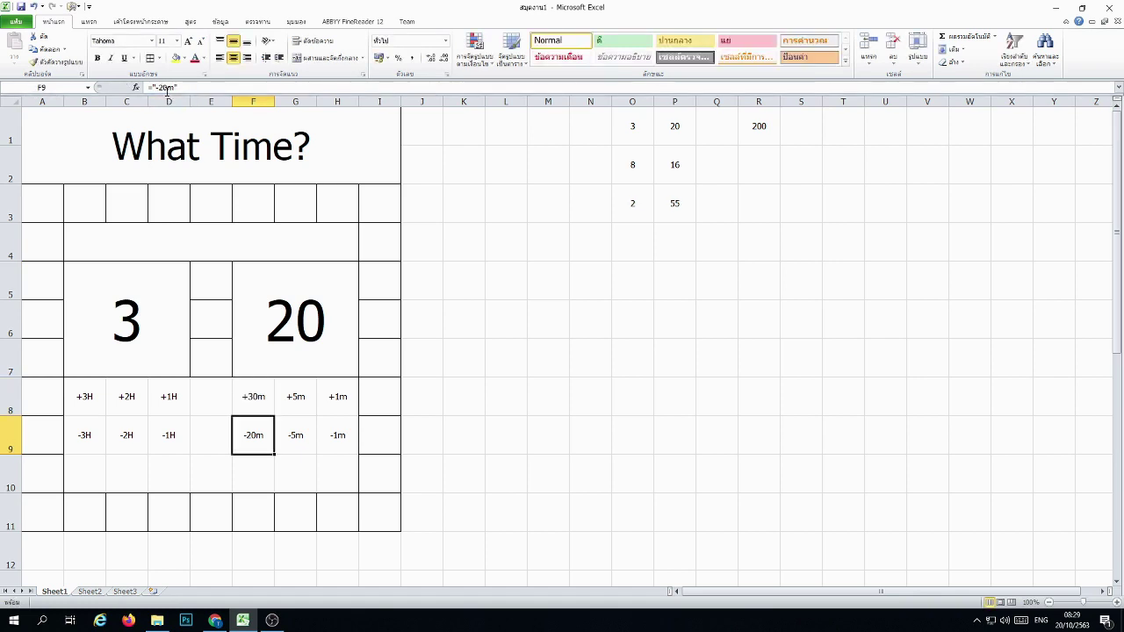
{"action": "left_click", "coordinate": [167, 90]}
{"action": "key", "text": "BackSpace"}
{"action": "type", "text": "3"}
{"action": "key", "text": "Return"}
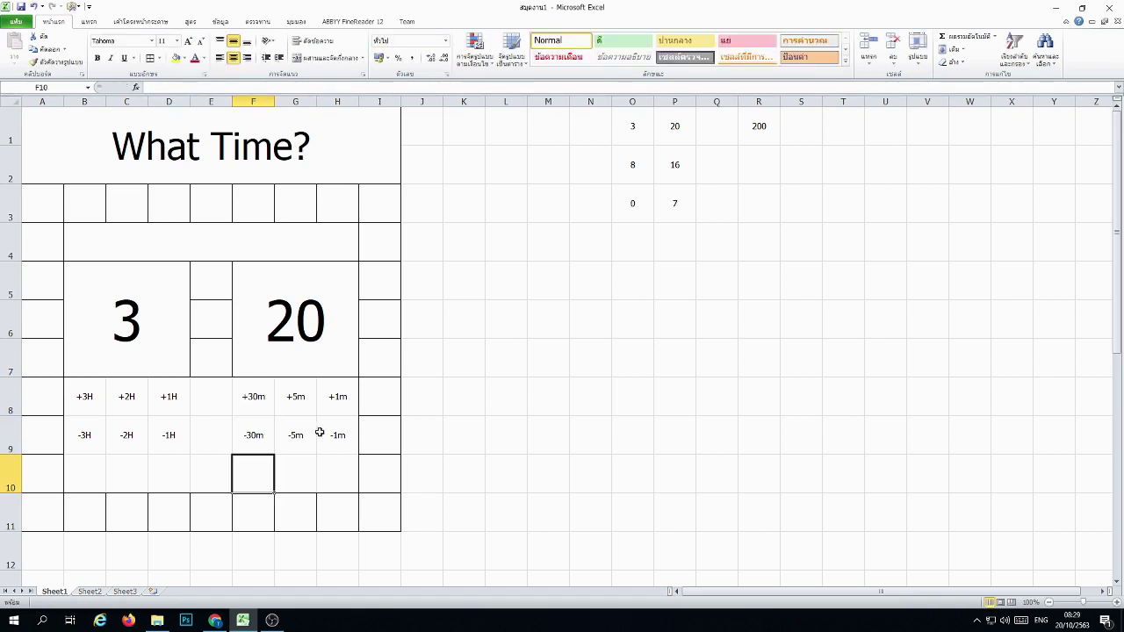
{"action": "left_click", "coordinate": [300, 398]}
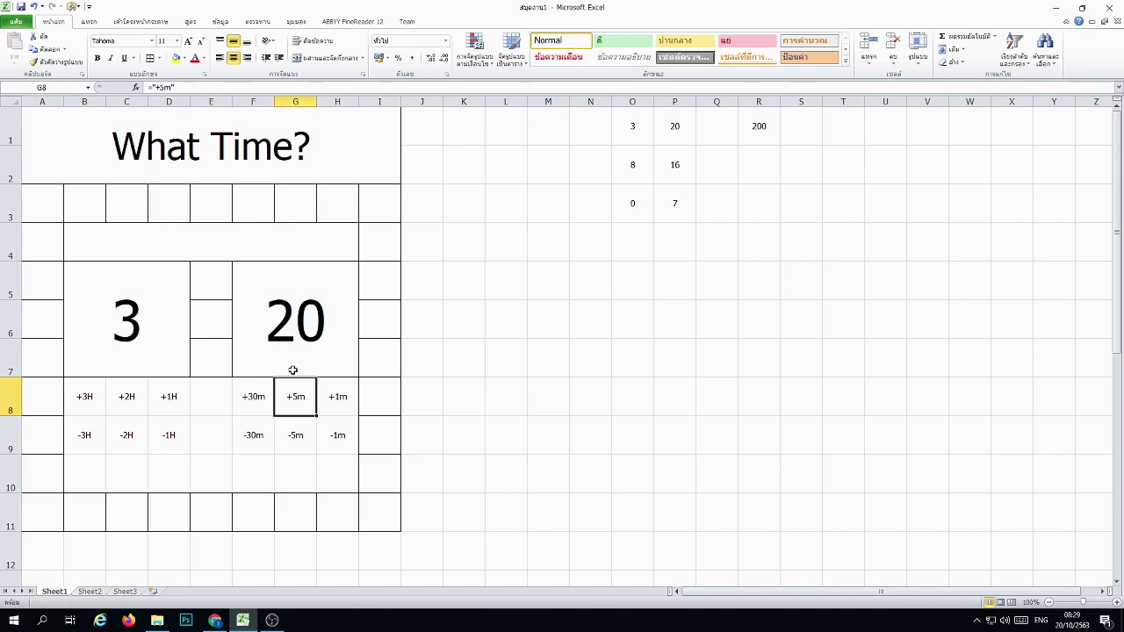
{"action": "key", "text": "ctrl+z"}
{"action": "key", "text": "ctrl+z"}
Step: Change the ±5m labels in G8 and G9 to +6m and -6m
{"action": "left_click", "coordinate": [296, 396]}
{"action": "key", "text": "F2"}
{"action": "key", "text": "Left"}
{"action": "key", "text": "Left"}
{"action": "key", "text": "BackSpace"}
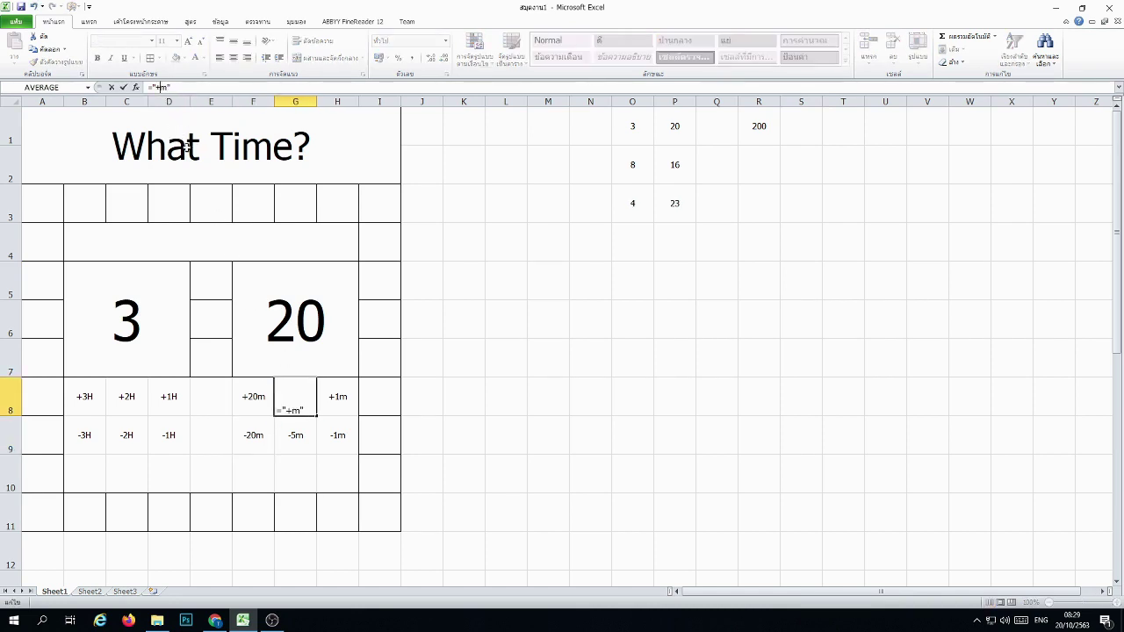
{"action": "type", "text": "6"}
{"action": "key", "text": "Return"}
{"action": "left_click", "coordinate": [163, 88]}
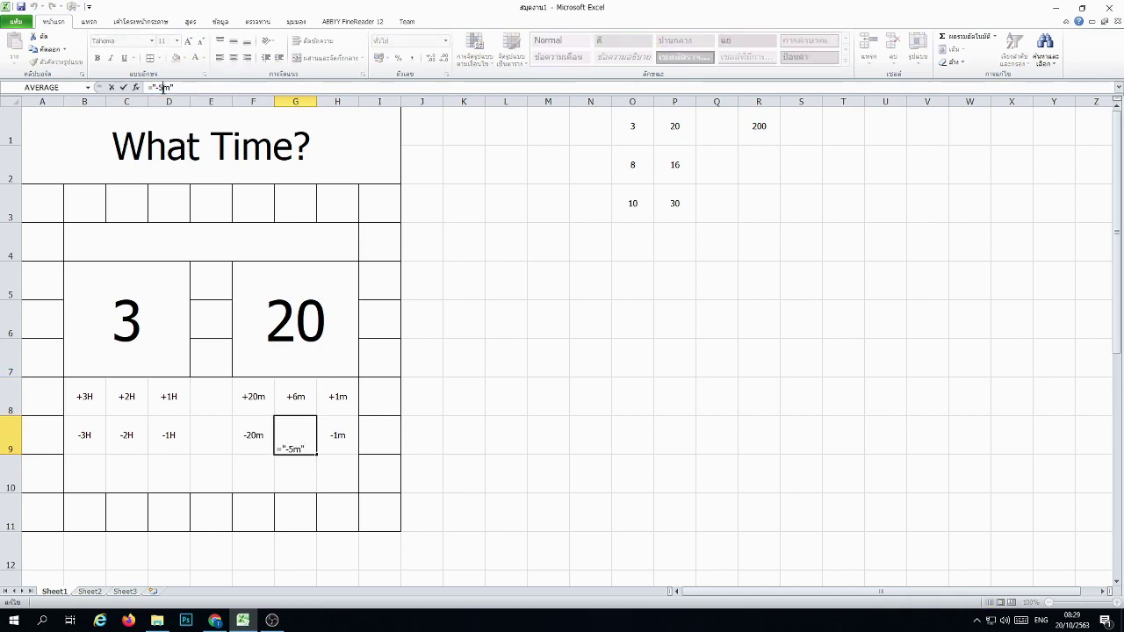
{"action": "key", "text": "BackSpace"}
{"action": "type", "text": "6"}
{"action": "key", "text": "Return"}
Step: Redo the F8 and F9 labels as +30m and -30m
{"action": "left_click", "coordinate": [259, 399]}
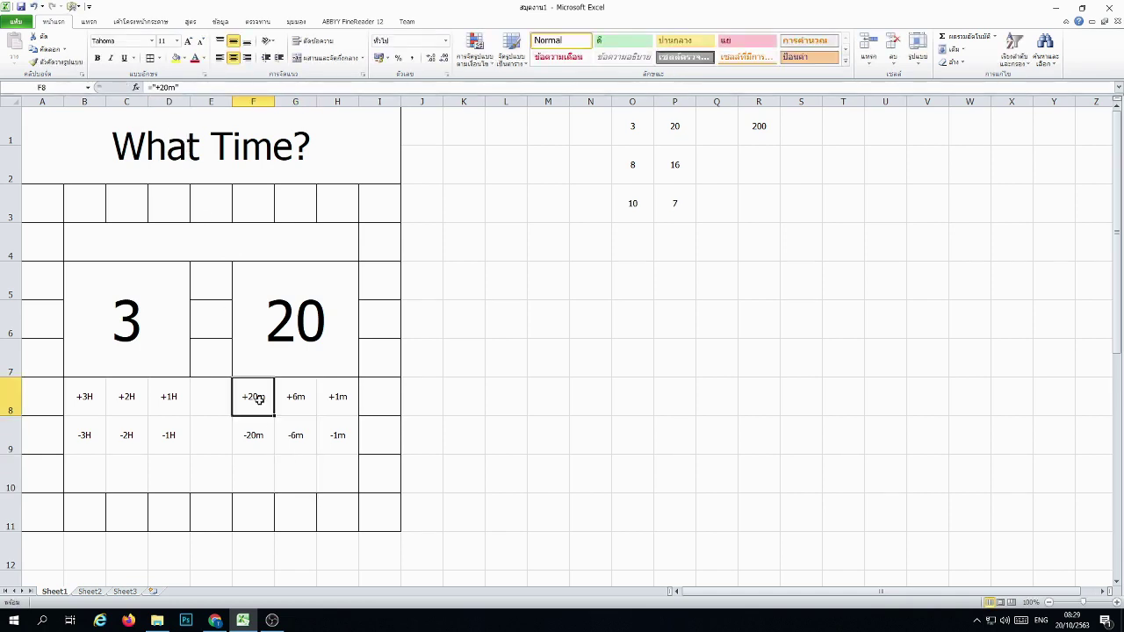
{"action": "left_click", "coordinate": [164, 87]}
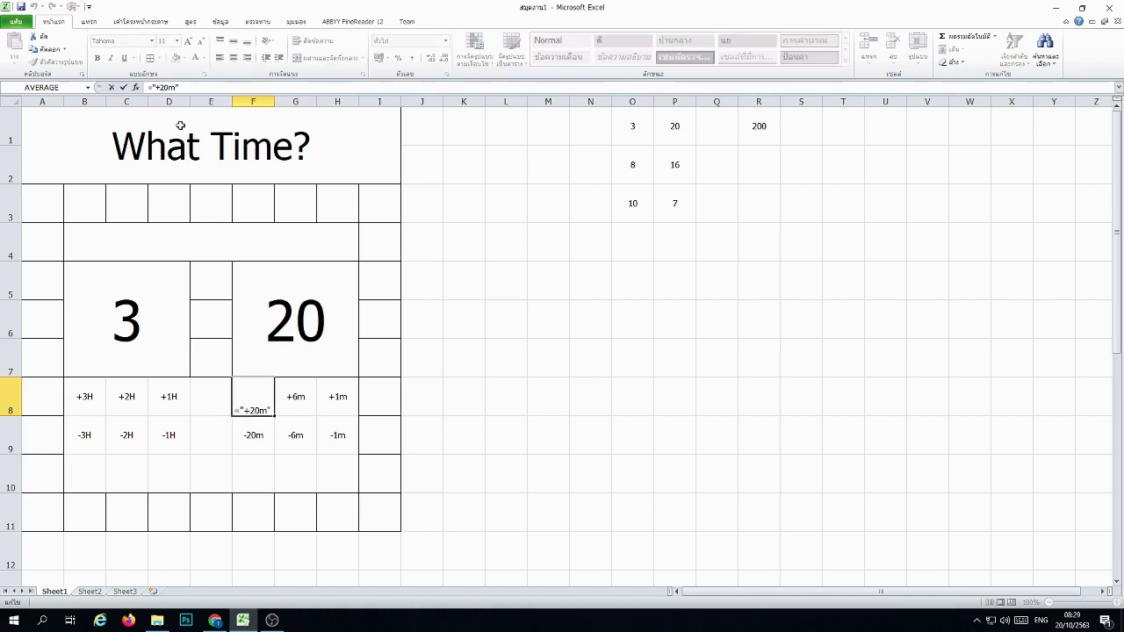
{"action": "key", "text": "BackSpace"}
{"action": "type", "text": "3"}
{"action": "key", "text": "Return"}
{"action": "left_click", "coordinate": [163, 88]}
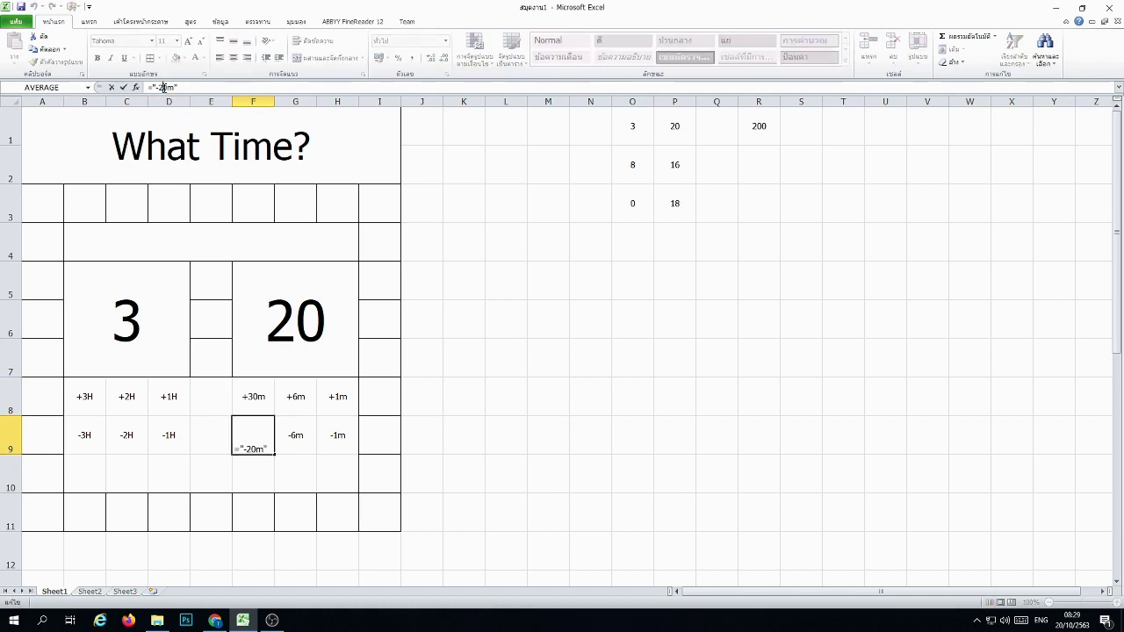
{"action": "key", "text": "BackSpace"}
{"action": "type", "text": "3"}
{"action": "key", "text": "Return"}
Step: Check the +1m, +6m and +30m label formulas and the ±1H cells, then select S2
{"action": "left_click", "coordinate": [601, 390]}
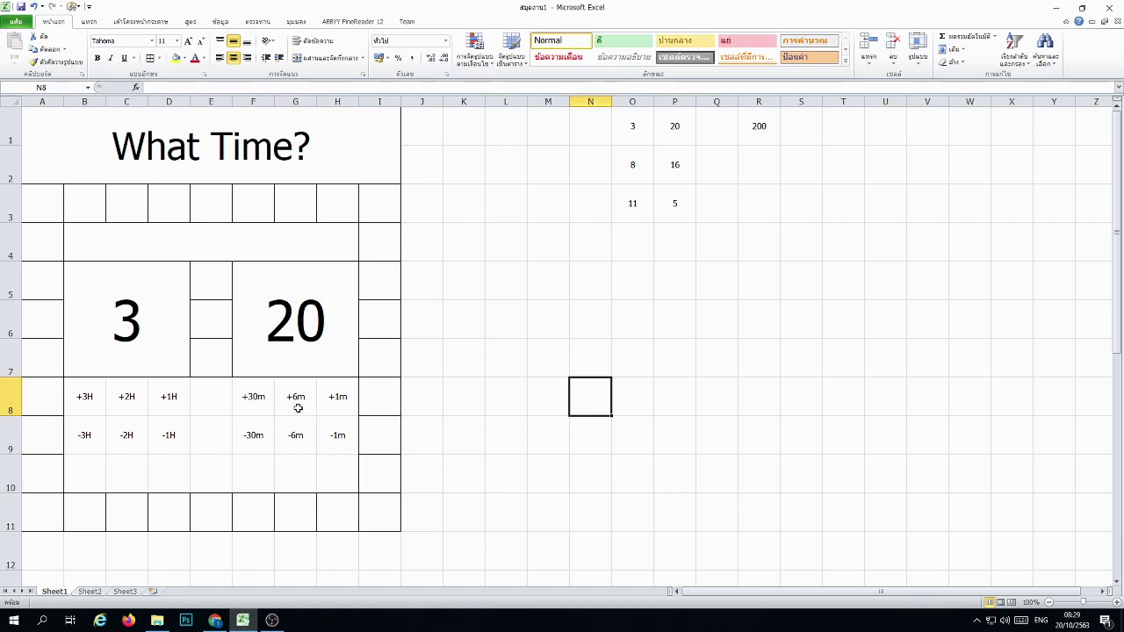
{"action": "left_click", "coordinate": [338, 399]}
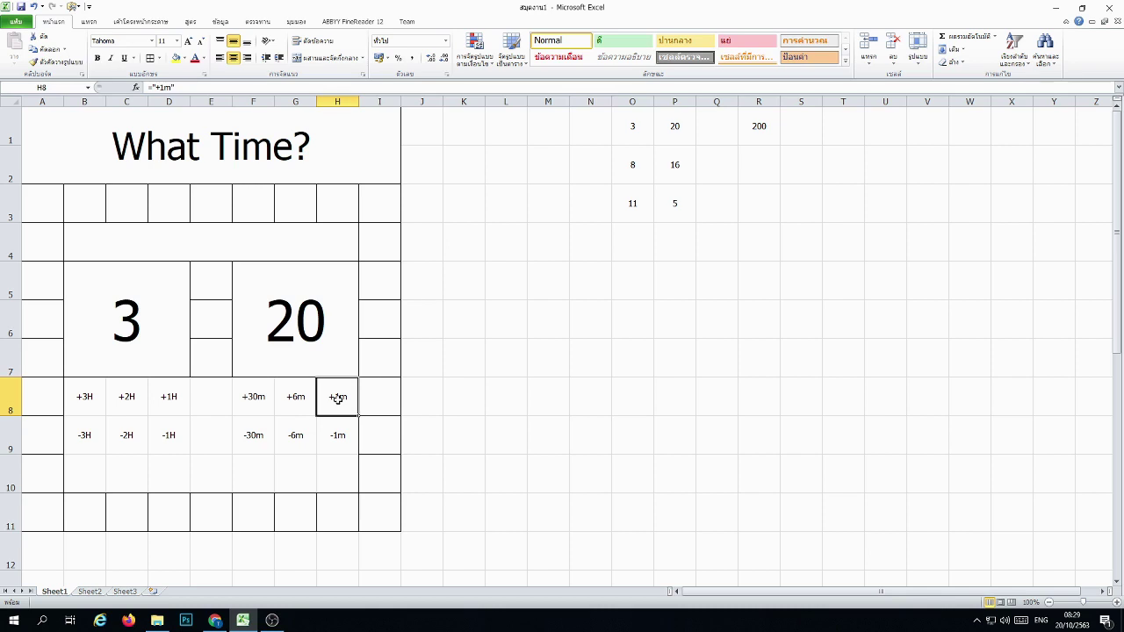
{"action": "left_click", "coordinate": [301, 400]}
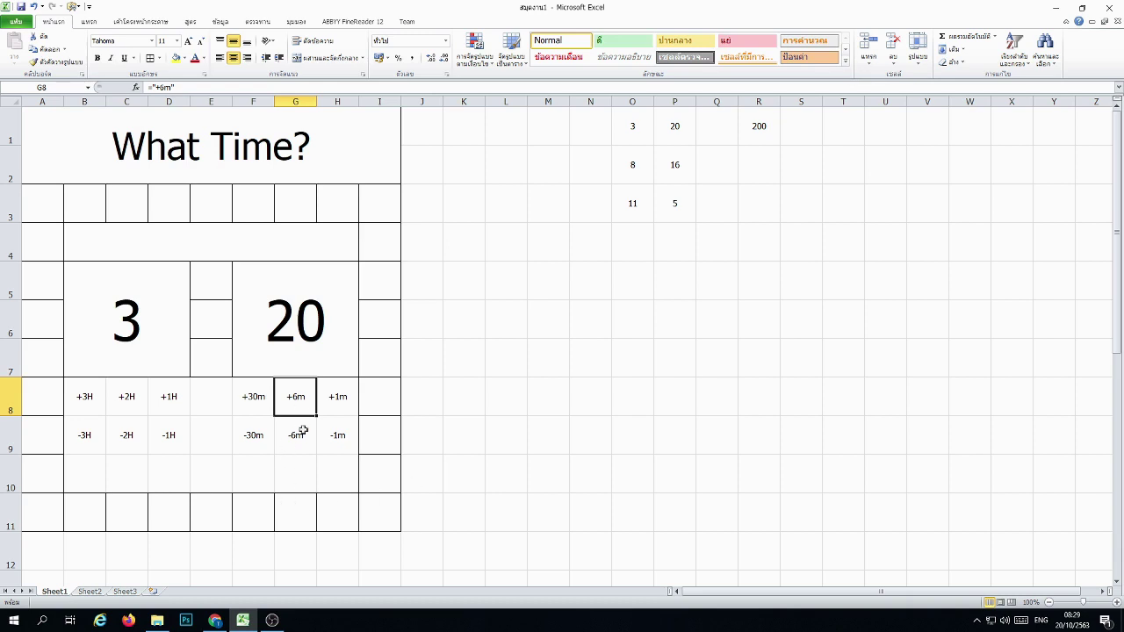
{"action": "left_click", "coordinate": [254, 398]}
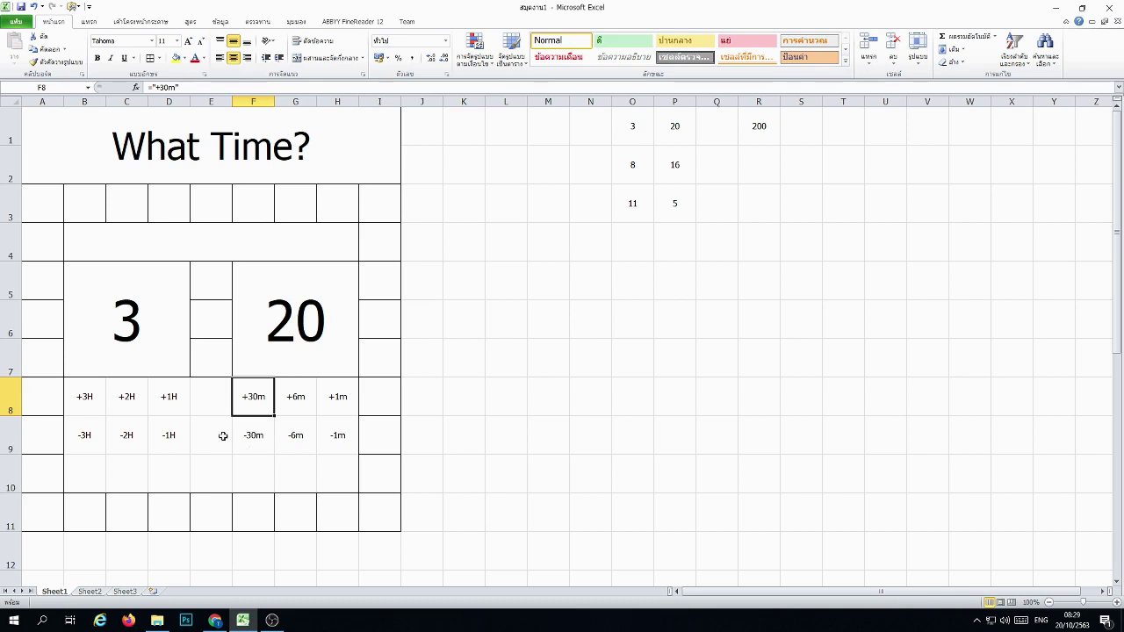
{"action": "mouse_move", "coordinate": [175, 389]}
{"action": "left_mouse_down"}
{"action": "mouse_move", "coordinate": [149, 424]}
{"action": "mouse_move", "coordinate": [86, 431]}
{"action": "left_mouse_up"}
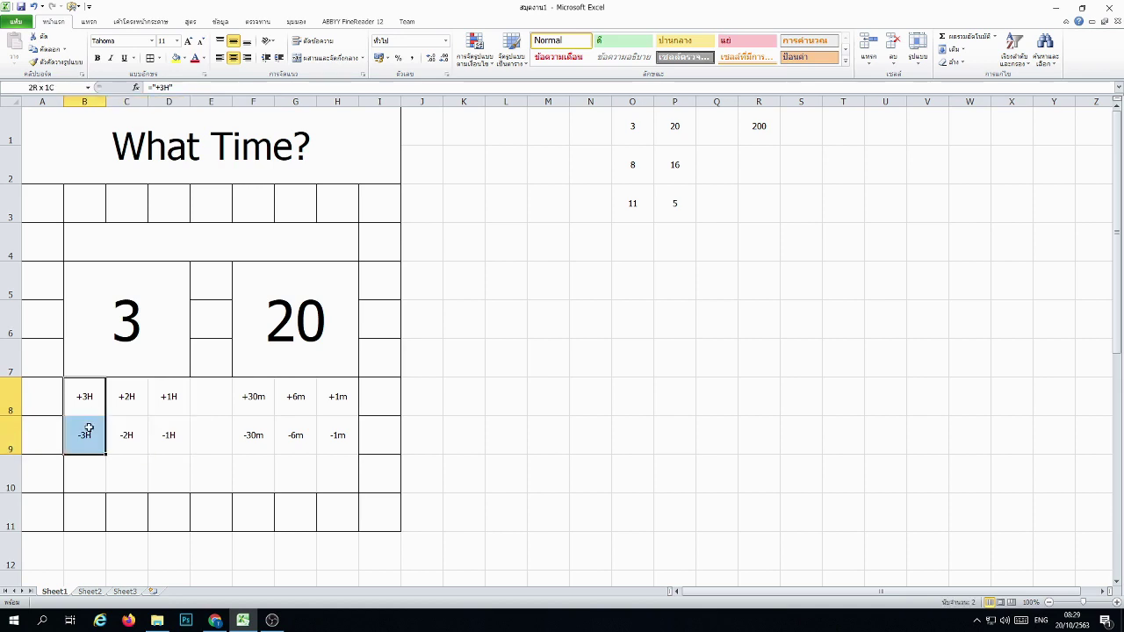
{"action": "left_click", "coordinate": [676, 399]}
{"action": "left_click", "coordinate": [956, 244]}
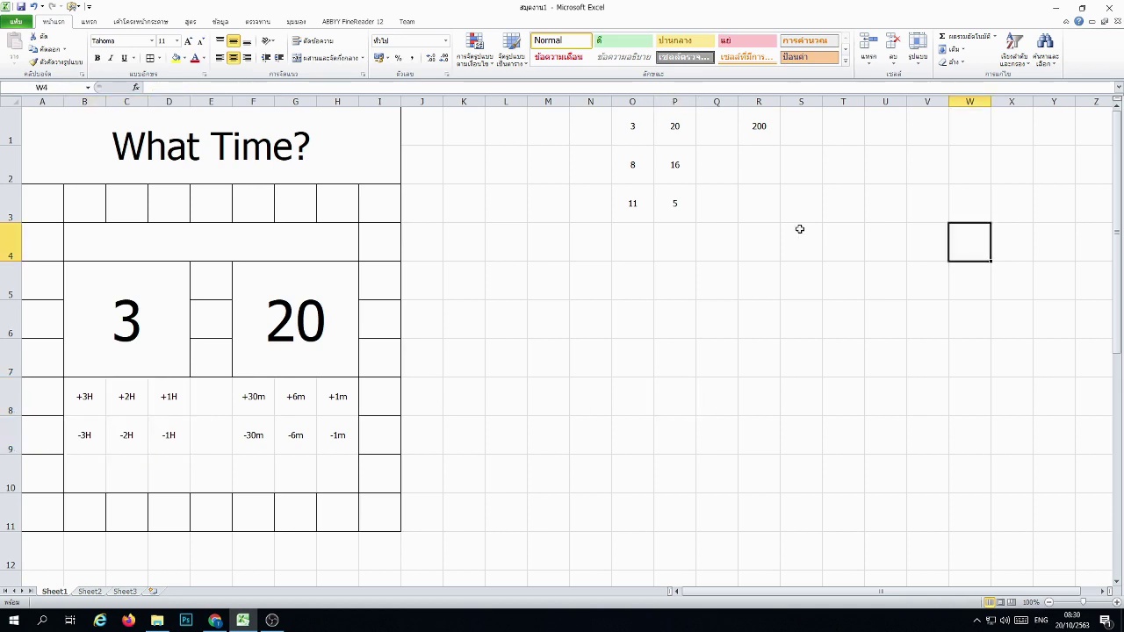
{"action": "left_click", "coordinate": [871, 304]}
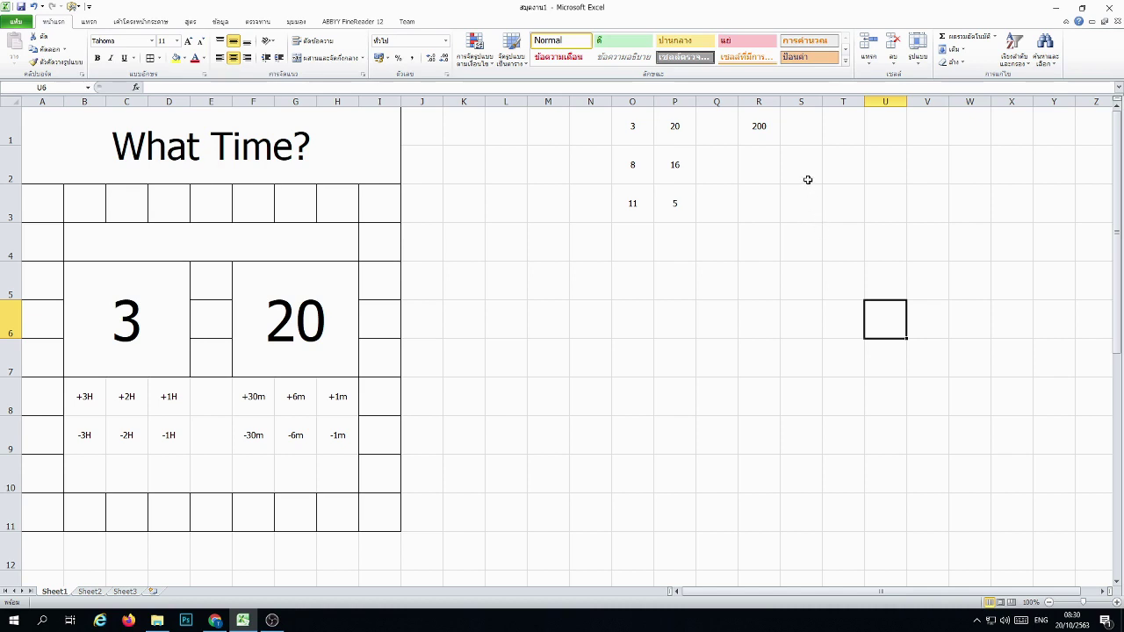
{"action": "left_click", "coordinate": [808, 179]}
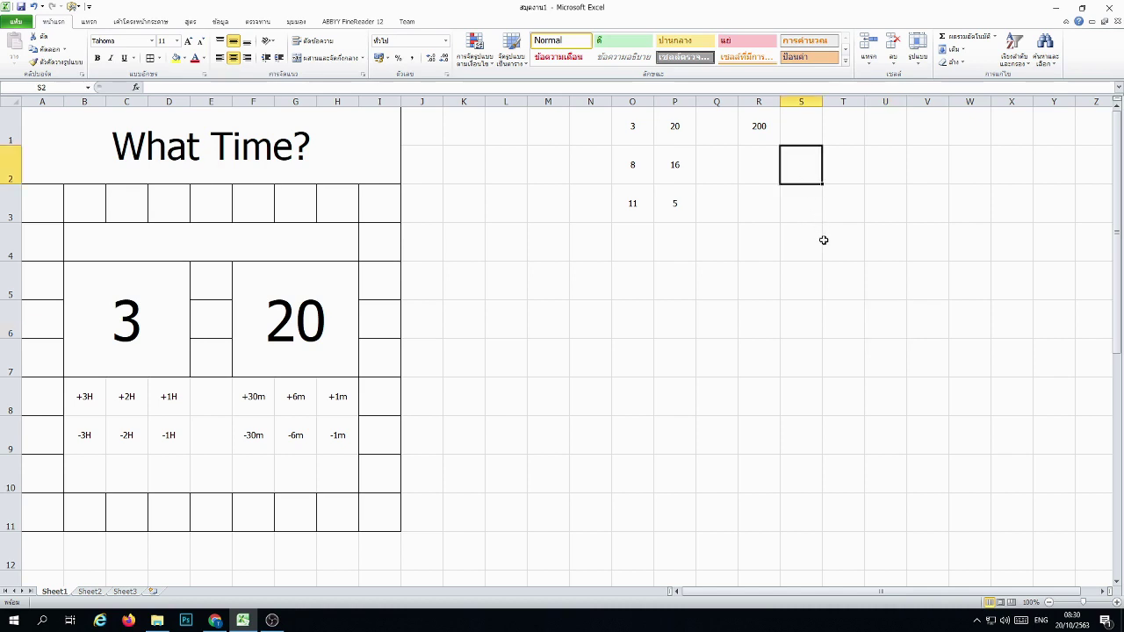
Step: List the minute steps 180, 120, 60, 30, 6 and 1 down S2:S7
{"action": "type", "text": "180"}
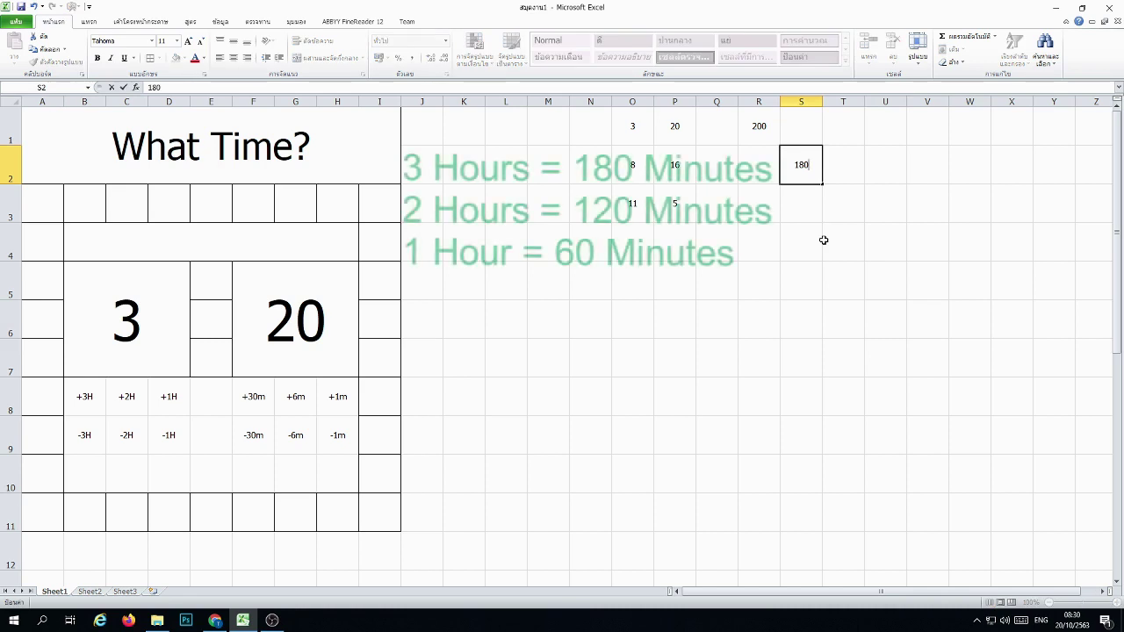
{"action": "key", "text": "Return"}
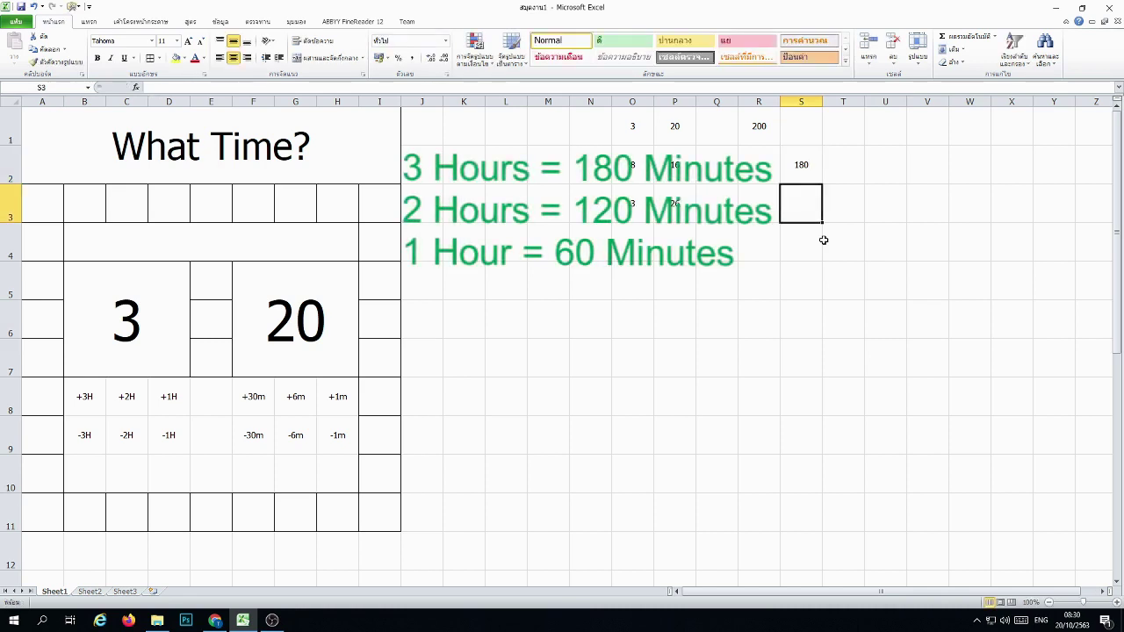
{"action": "key", "text": "Up"}
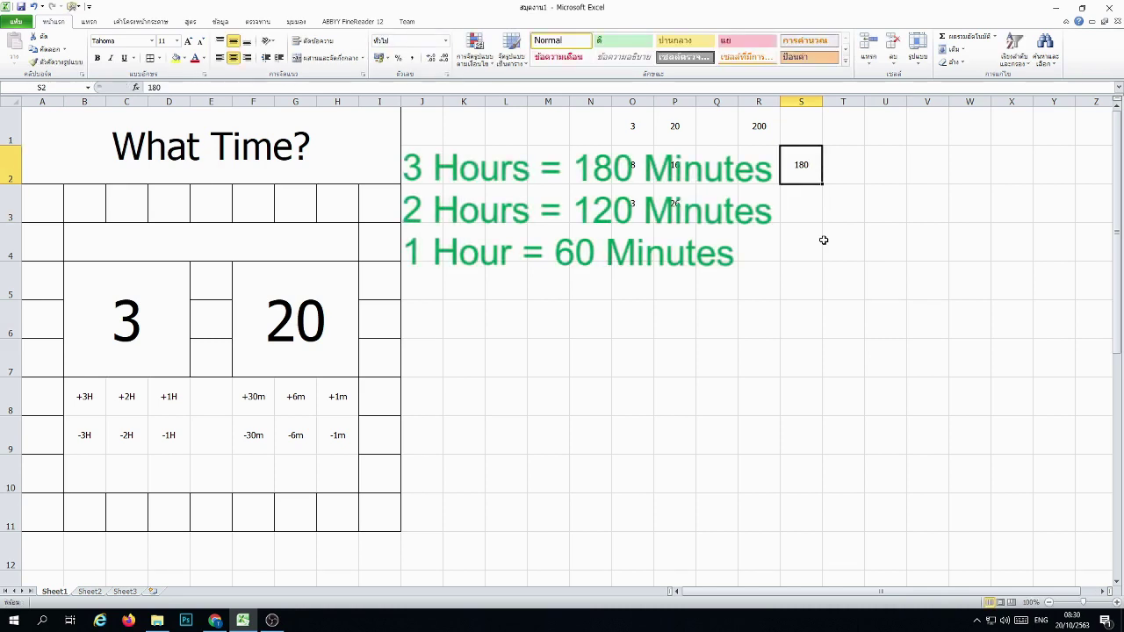
{"action": "key", "text": "Down"}
{"action": "type", "text": "120"}
{"action": "key", "text": "Return"}
{"action": "type", "text": "60"}
{"action": "key", "text": "Return"}
{"action": "type", "text": "30"}
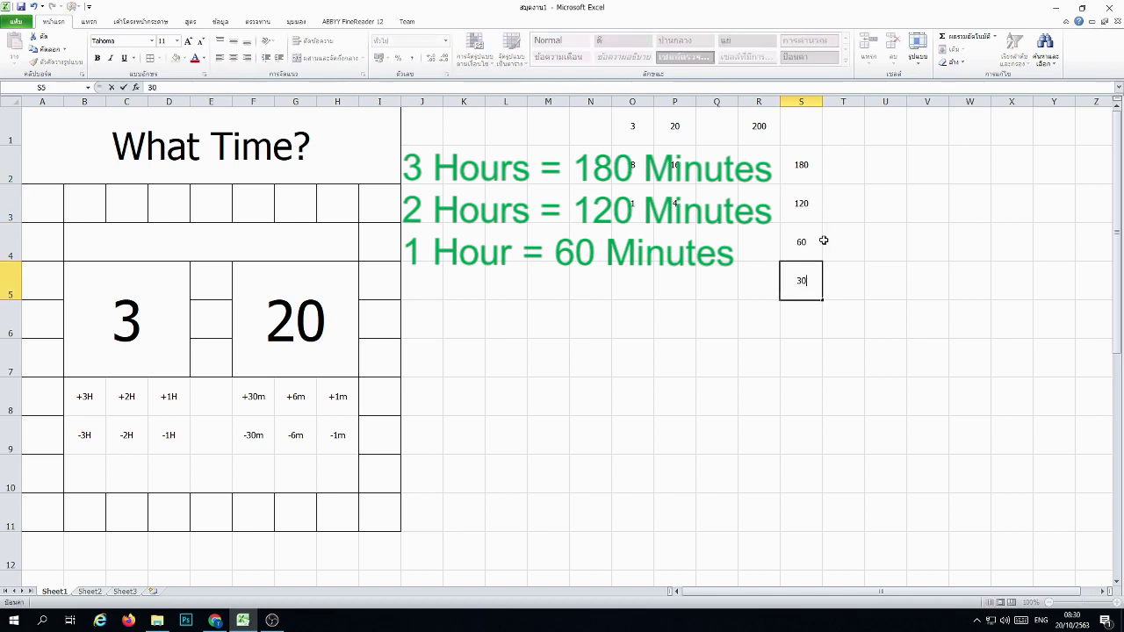
{"action": "key", "text": "Return"}
{"action": "type", "text": "6"}
{"action": "key", "text": "Return"}
{"action": "type", "text": "1"}
{"action": "key", "text": "Return"}
{"action": "key", "text": "Right"}
Step: Number the steps down column T from T2, starting at 6 and counting down to 2
{"action": "key", "text": "Up"}
{"action": "key", "text": "Up"}
{"action": "key", "text": "Up"}
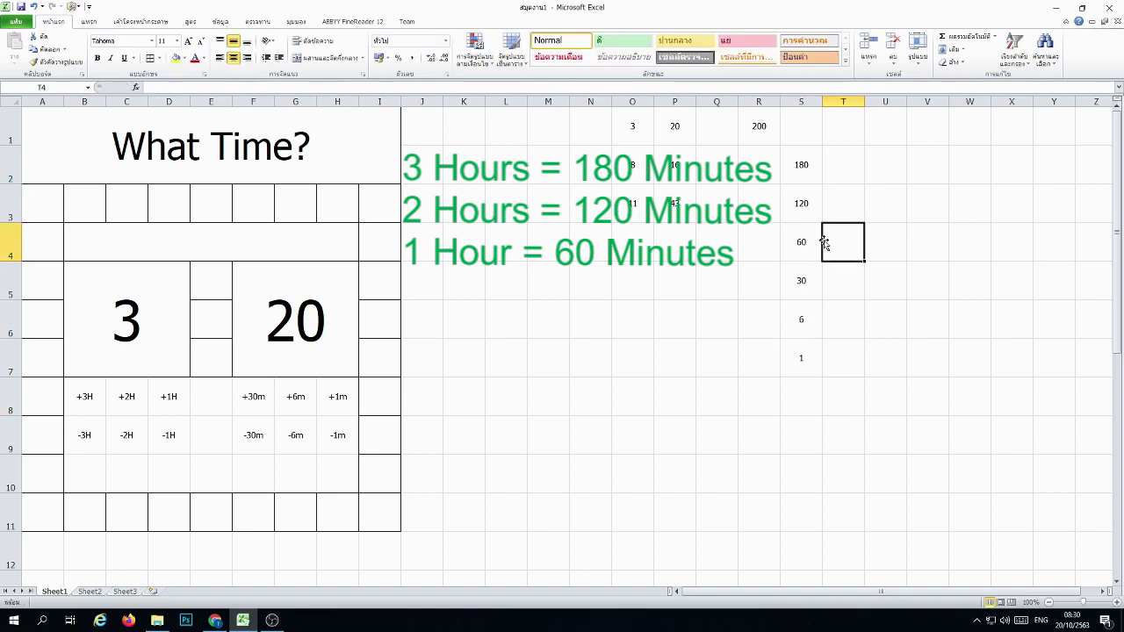
{"action": "key", "text": "Up"}
{"action": "key", "text": "Up"}
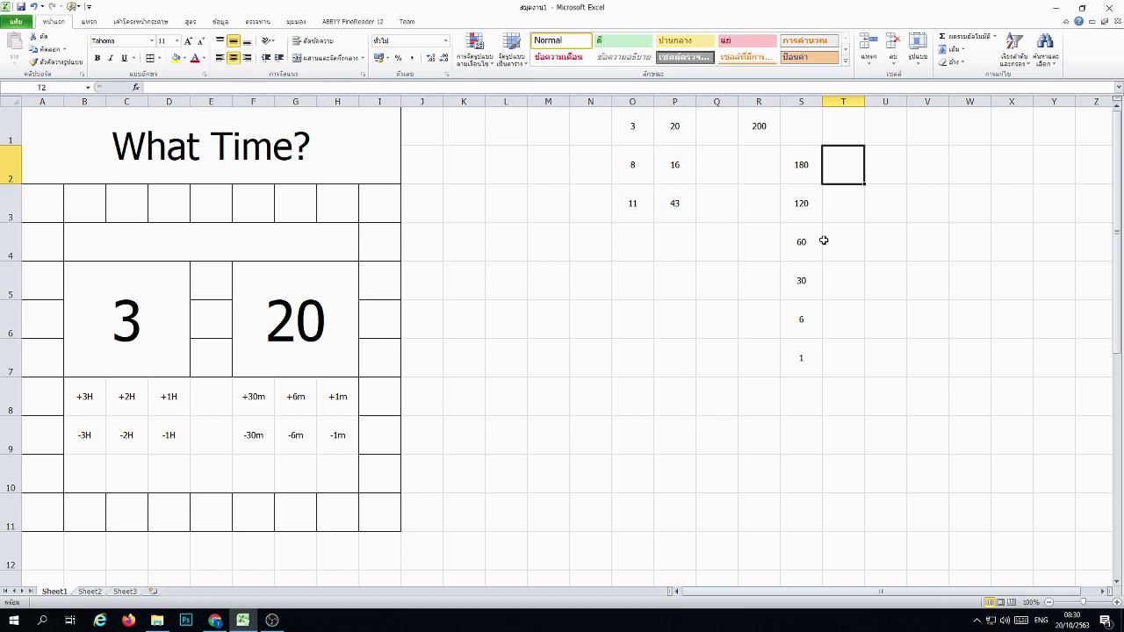
{"action": "type", "text": "6"}
{"action": "key", "text": "Return"}
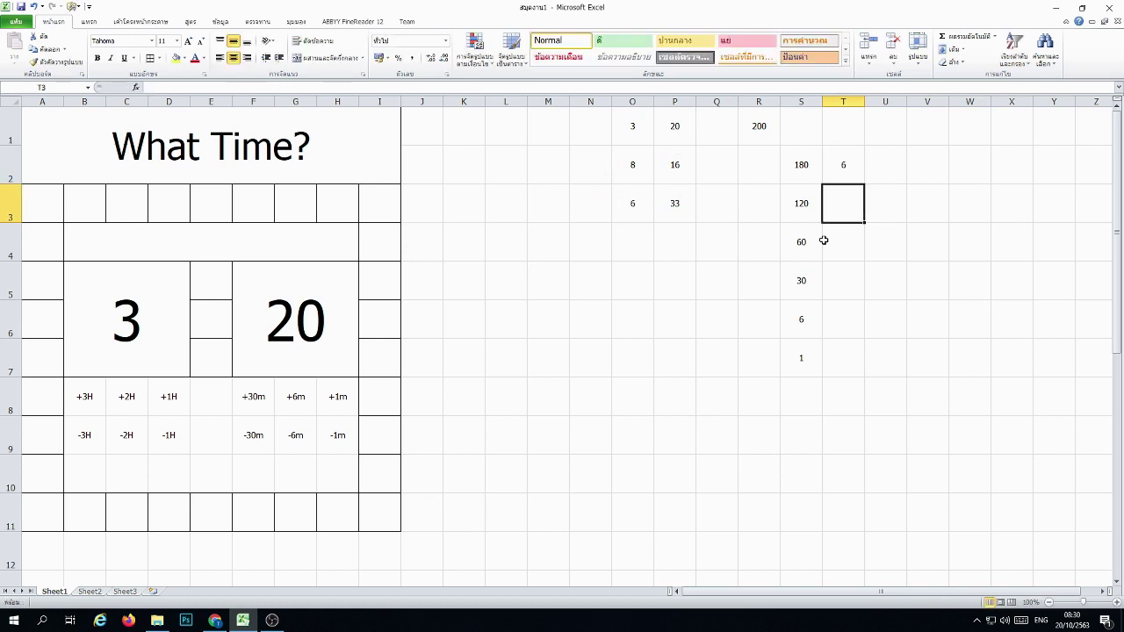
{"action": "type", "text": "5 4"}
{"action": "key", "text": "Return"}
{"action": "type", "text": "3"}
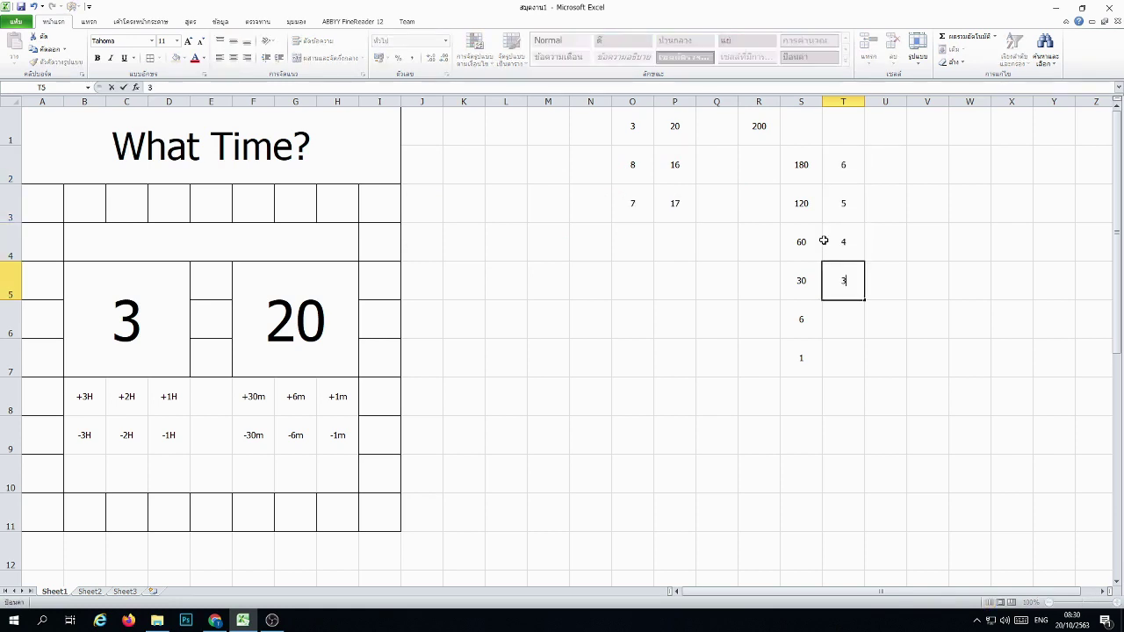
{"action": "key", "text": "Return"}
{"action": "type", "text": "2"}
{"action": "key", "text": "Return"}
Step: Copy the S2:T7 minute and step table into S8:T13
{"action": "type", "text": "1"}
{"action": "key", "text": "Return"}
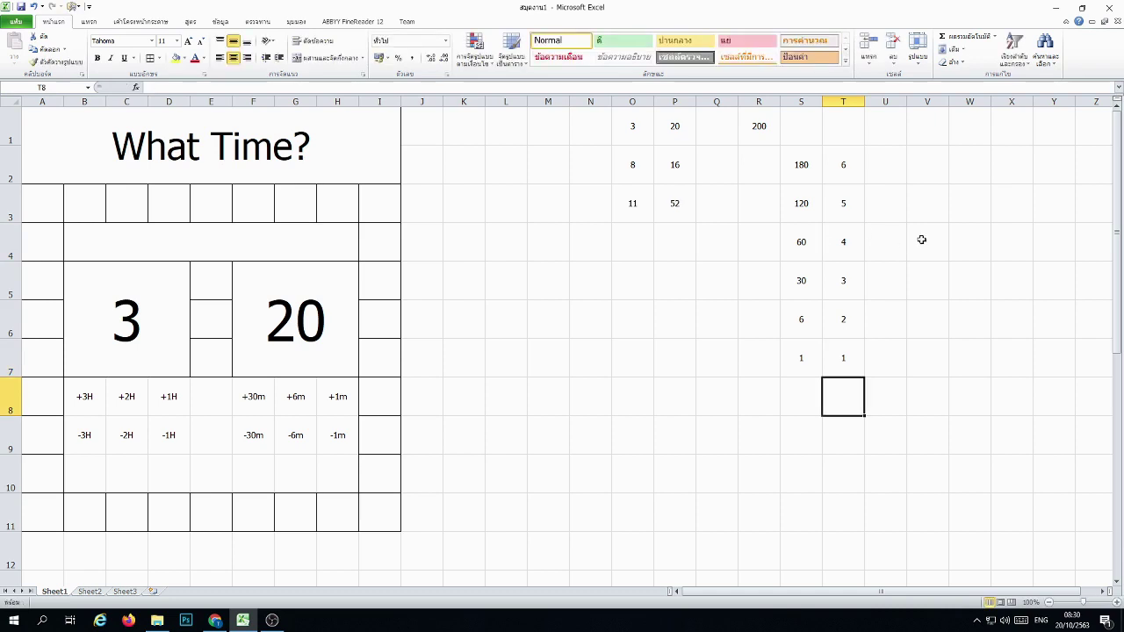
{"action": "left_click", "coordinate": [920, 242]}
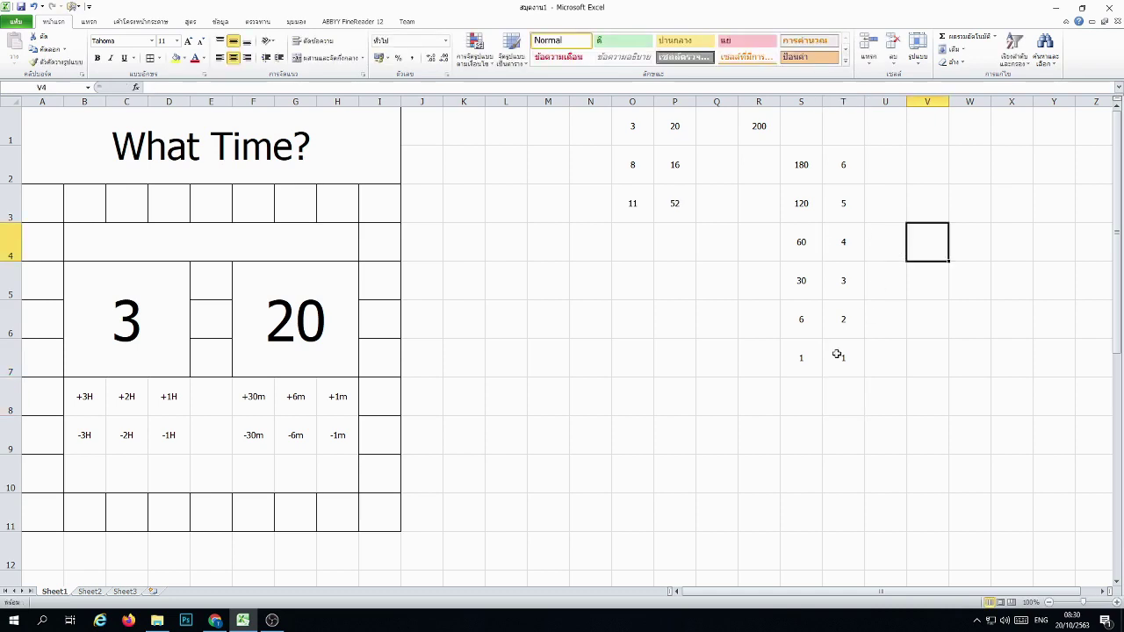
{"action": "left_click_drag", "start_coordinate": [801, 164], "coordinate": [845, 360]}
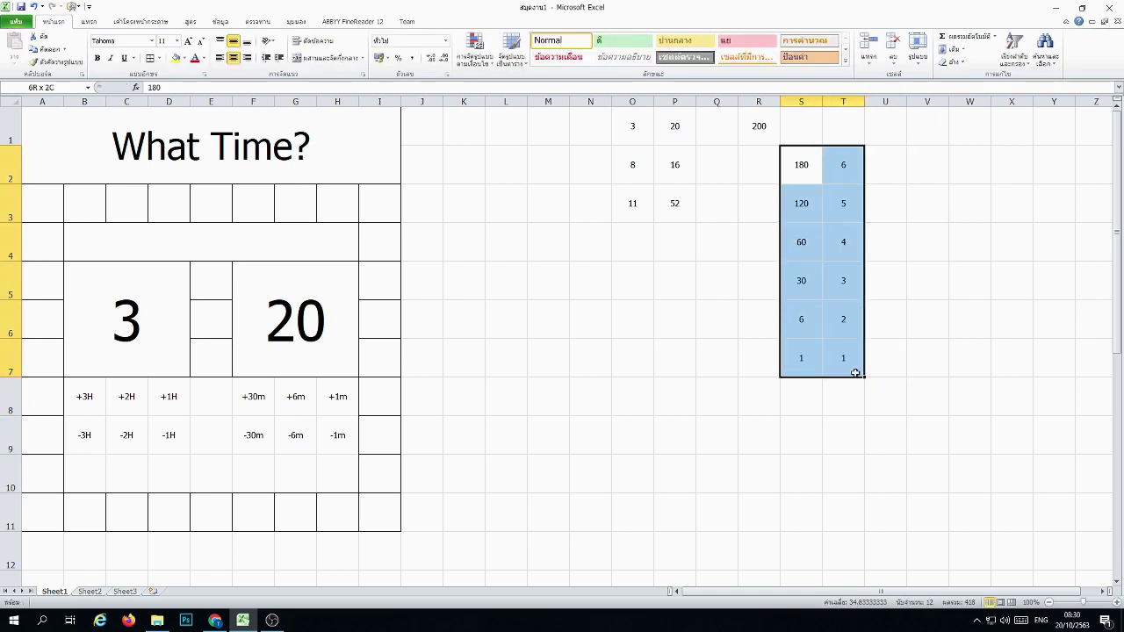
{"action": "key", "text": "ctrl+c"}
{"action": "left_click", "coordinate": [803, 396]}
{"action": "key", "text": "ctrl+v"}
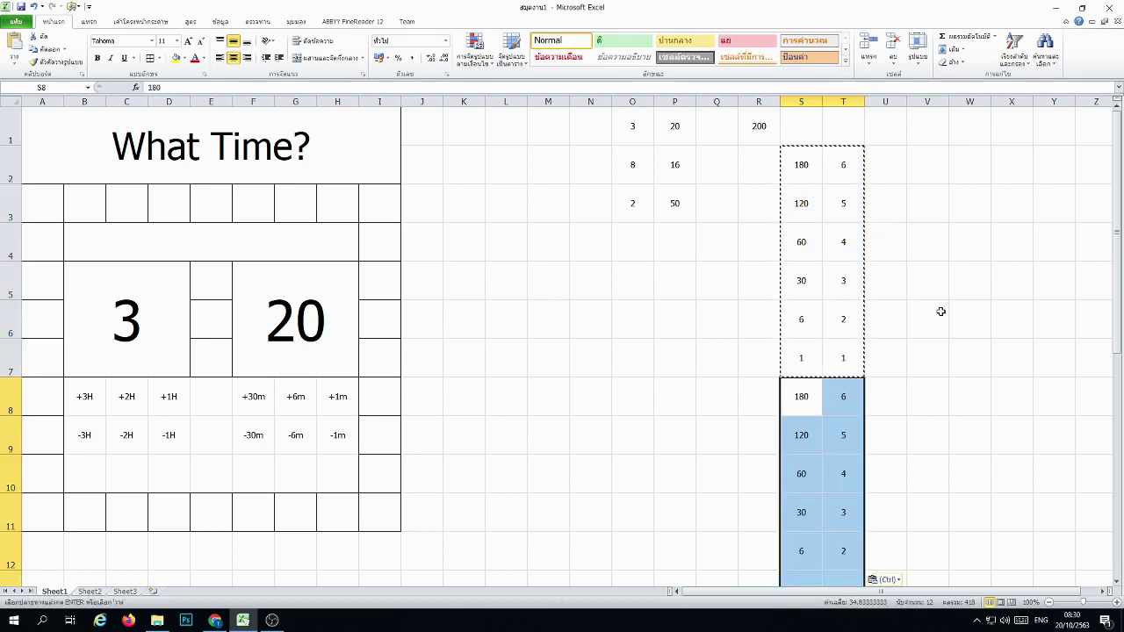
{"action": "left_click", "coordinate": [938, 311]}
Step: Make the pasted minutes in S8:S13 negative: -180, -120, -60, -30, -6, -1
{"action": "left_click", "coordinate": [796, 396]}
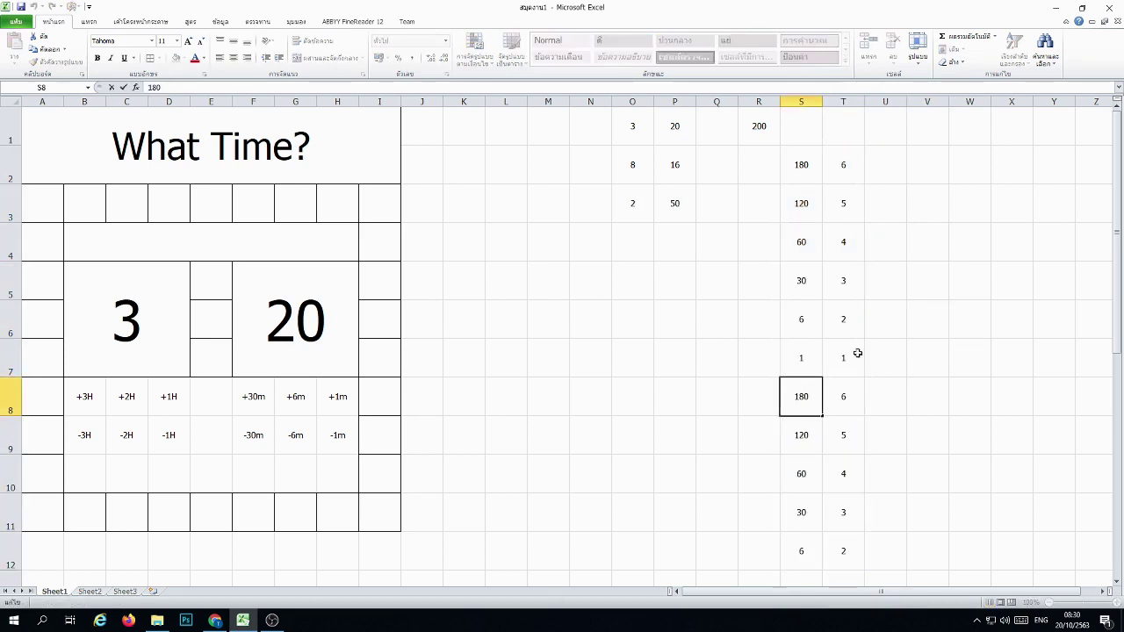
{"action": "type", "text": "-180"}
{"action": "key", "text": "Return"}
{"action": "double_click", "coordinate": [795, 434]}
{"action": "type", "text": "-"}
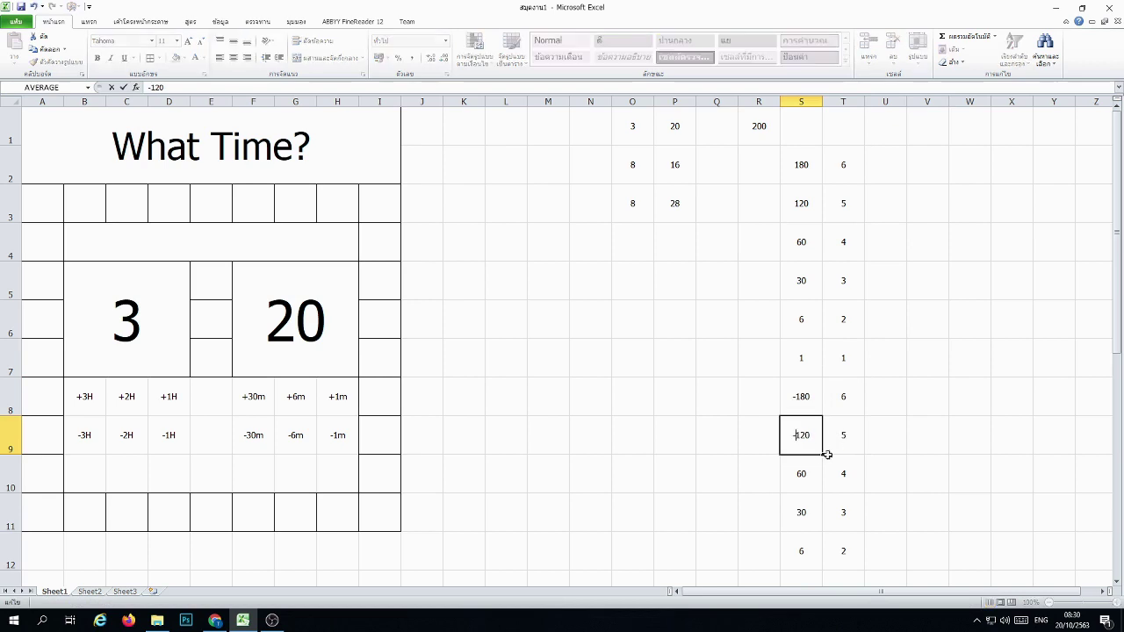
{"action": "key", "text": "Return"}
{"action": "double_click", "coordinate": [794, 474]}
{"action": "type", "text": "-"}
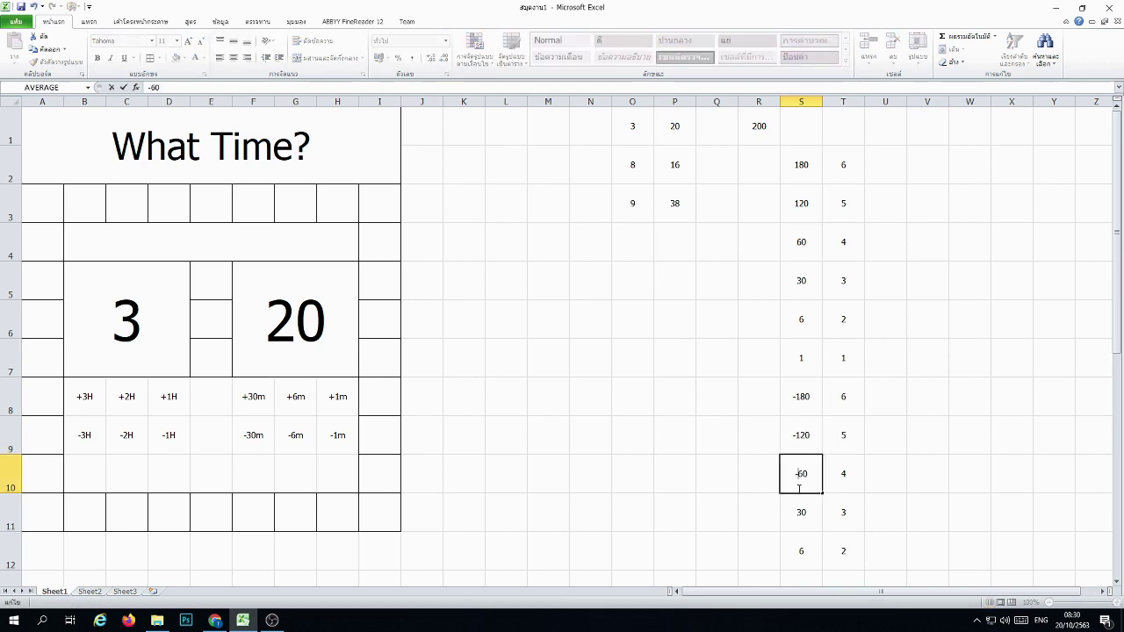
{"action": "key", "text": "Return"}
{"action": "double_click", "coordinate": [794, 504]}
{"action": "type", "text": "-"}
{"action": "scroll", "coordinate": [825, 469], "scroll_direction": "down", "scroll_amount": 1}
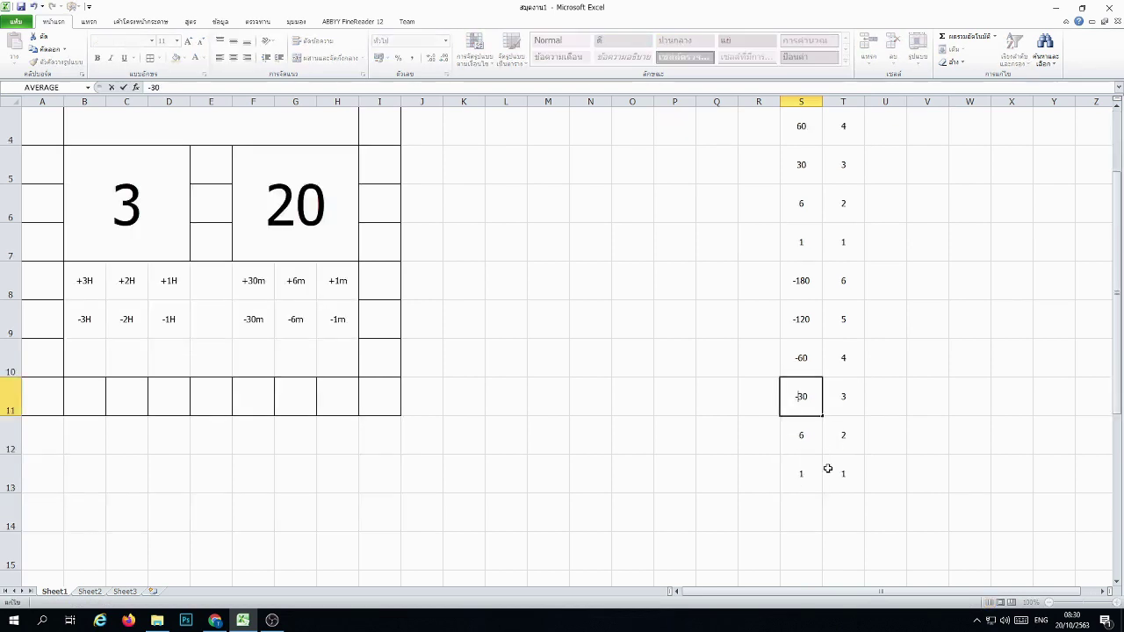
{"action": "key", "text": "Return"}
{"action": "double_click", "coordinate": [798, 442]}
{"action": "type", "text": "-"}
{"action": "left_click", "coordinate": [801, 470]}
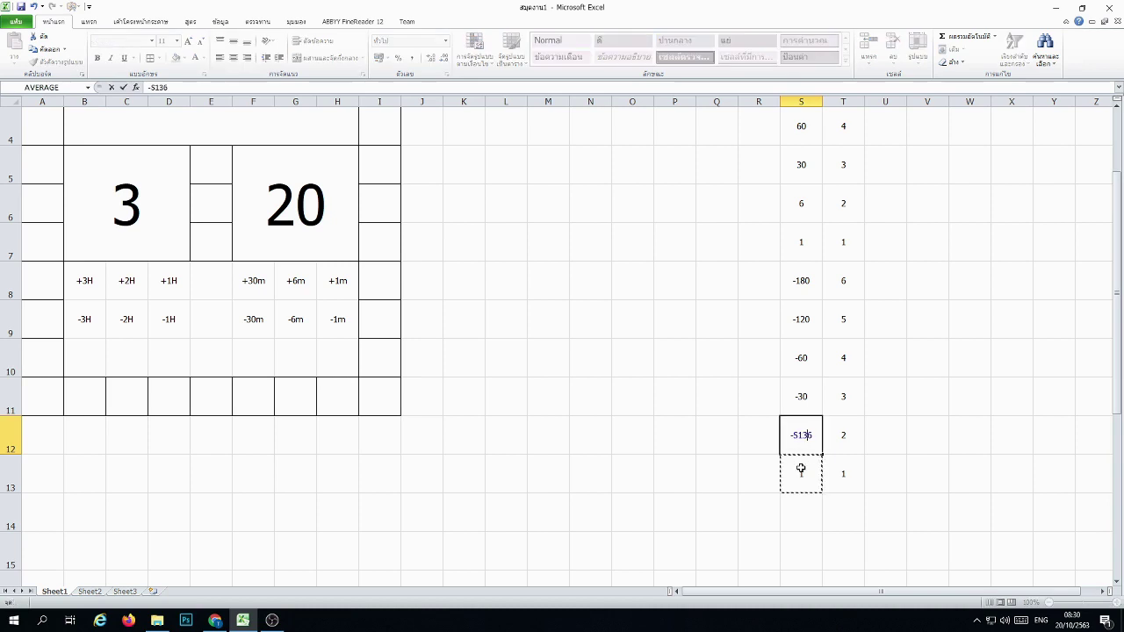
{"action": "key", "text": "BackSpace"}
{"action": "key", "text": "BackSpace"}
{"action": "key", "text": "BackSpace"}
{"action": "key", "text": "Return"}
{"action": "double_click", "coordinate": [795, 475]}
{"action": "type", "text": "-"}
{"action": "key", "text": "Return"}
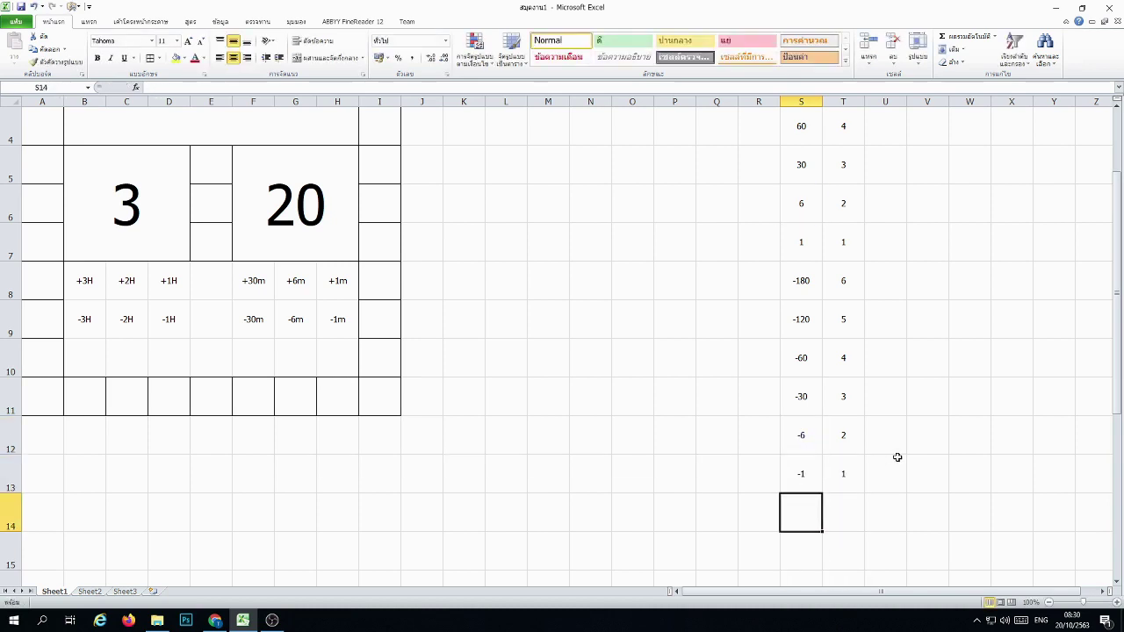
{"action": "left_click", "coordinate": [933, 433]}
{"action": "scroll", "coordinate": [939, 430], "scroll_direction": "up", "scroll_amount": 1}
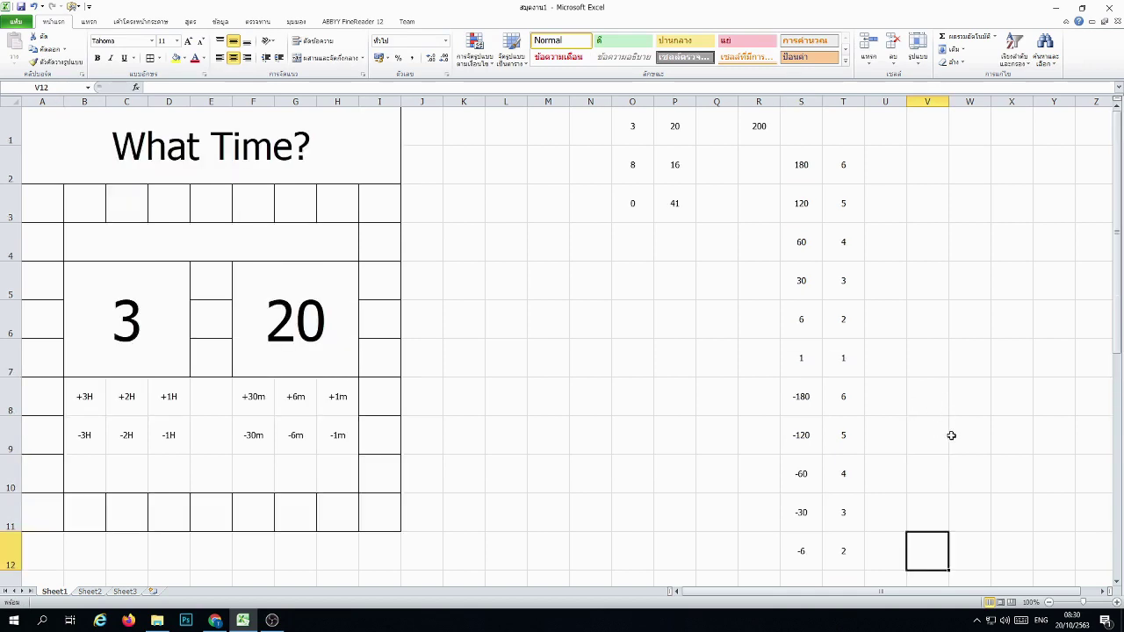
Step: Make the step numbers in T8:T13 negative, -6 through -1
{"action": "double_click", "coordinate": [833, 396]}
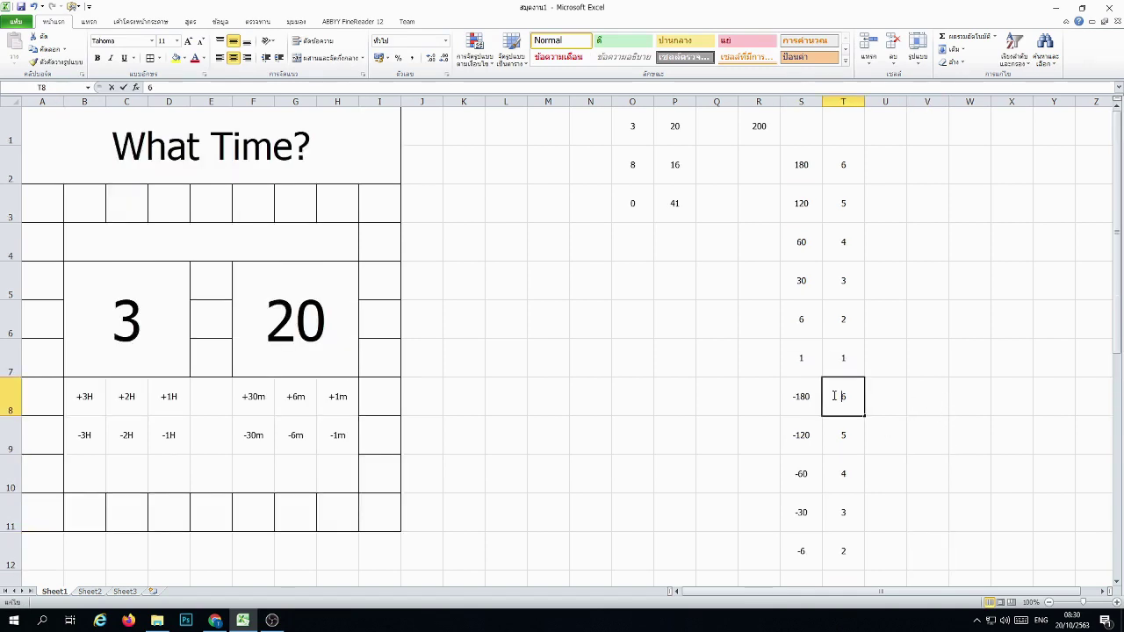
{"action": "type", "text": "-"}
{"action": "key", "text": "Return"}
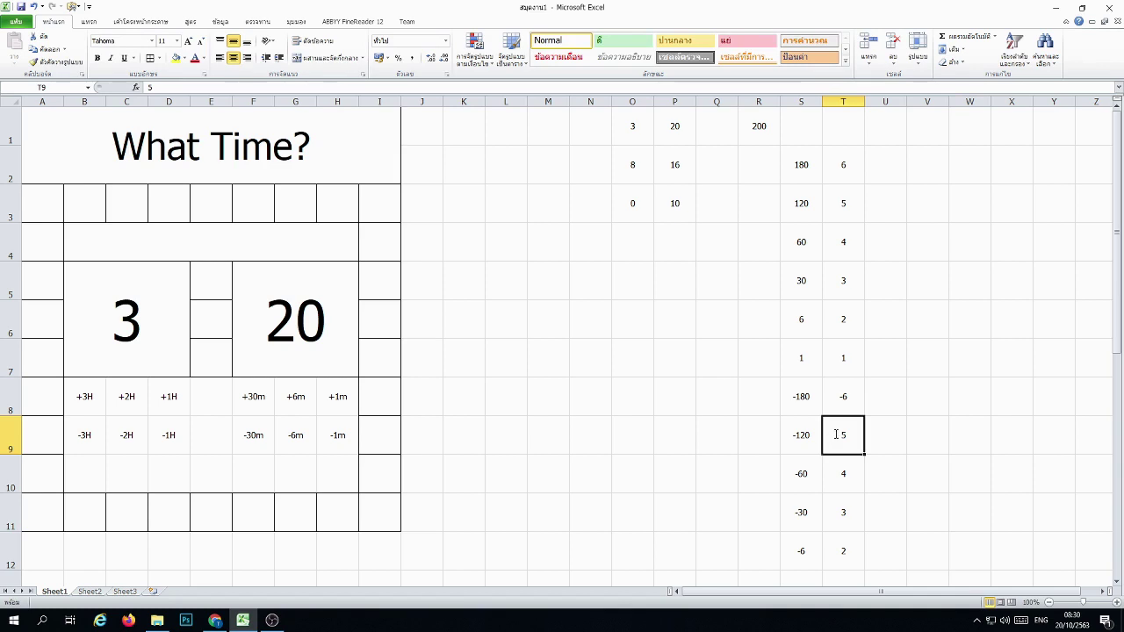
{"action": "double_click", "coordinate": [834, 435]}
{"action": "type", "text": "-"}
{"action": "key", "text": "Return"}
{"action": "double_click", "coordinate": [839, 470]}
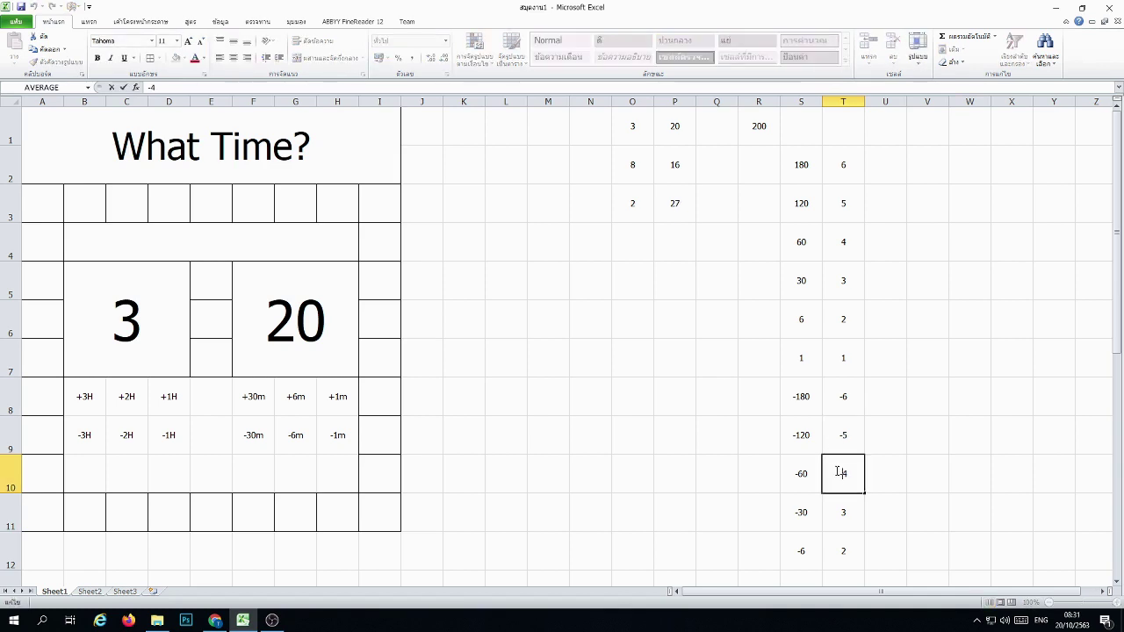
{"action": "type", "text": "-"}
{"action": "key", "text": "Return"}
{"action": "double_click", "coordinate": [839, 501]}
{"action": "type", "text": "-"}
{"action": "key", "text": "Return"}
{"action": "double_click", "coordinate": [840, 538]}
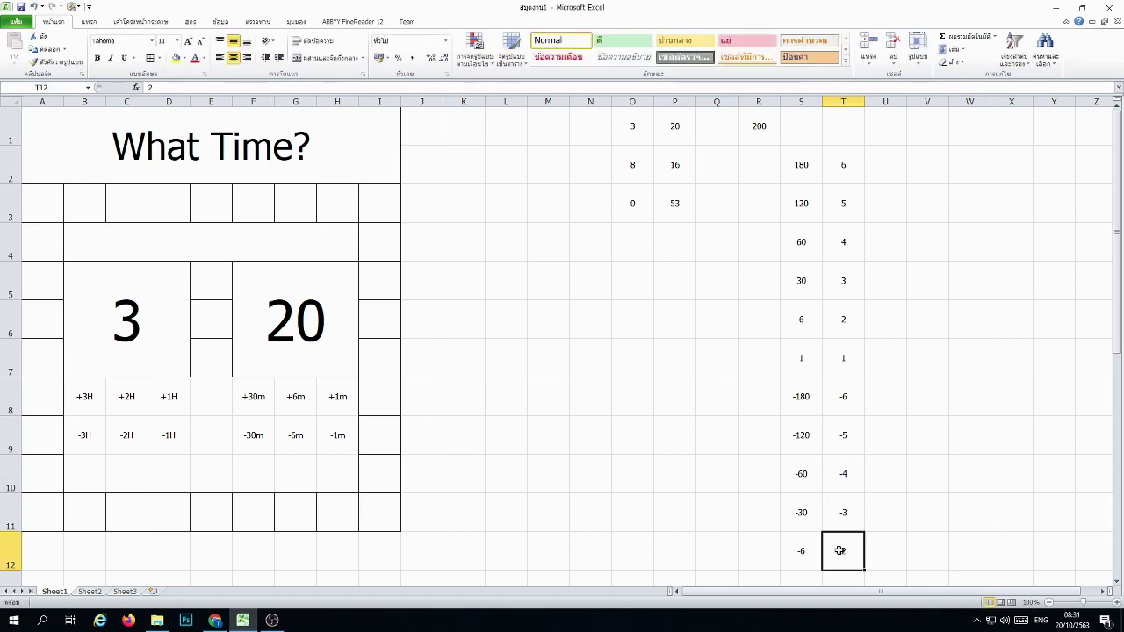
{"action": "type", "text": "-"}
{"action": "key", "text": "Return"}
{"action": "scroll", "coordinate": [840, 531], "scroll_direction": "down", "scroll_amount": 1}
{"action": "double_click", "coordinate": [835, 436]}
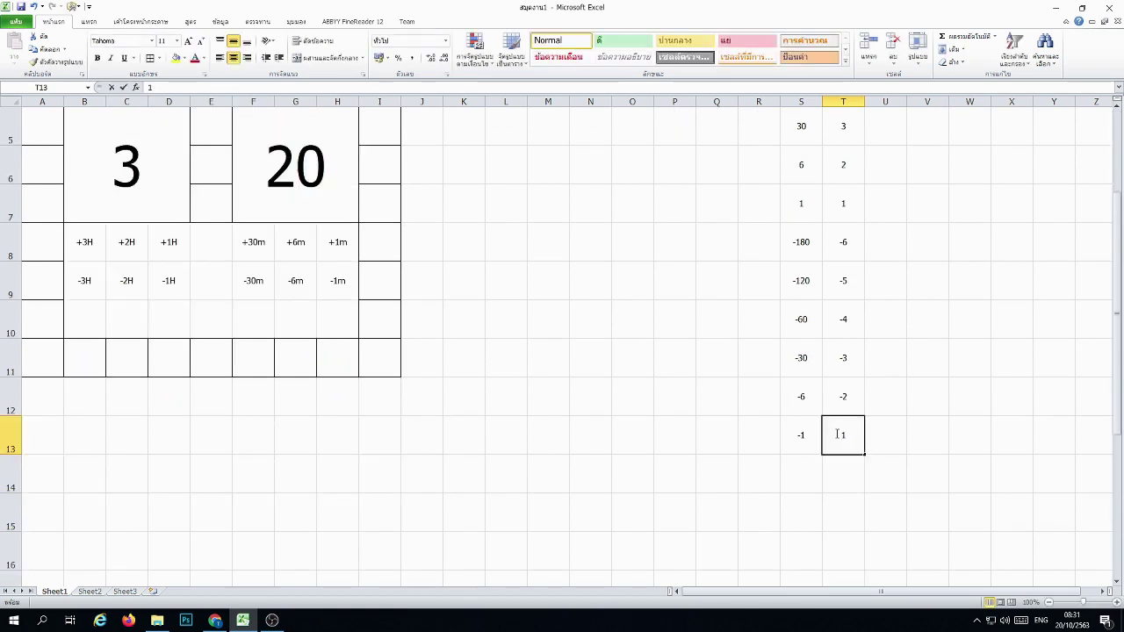
{"action": "type", "text": "-"}
{"action": "key", "text": "Return"}
{"action": "scroll", "coordinate": [984, 384], "scroll_direction": "up", "scroll_amount": 2}
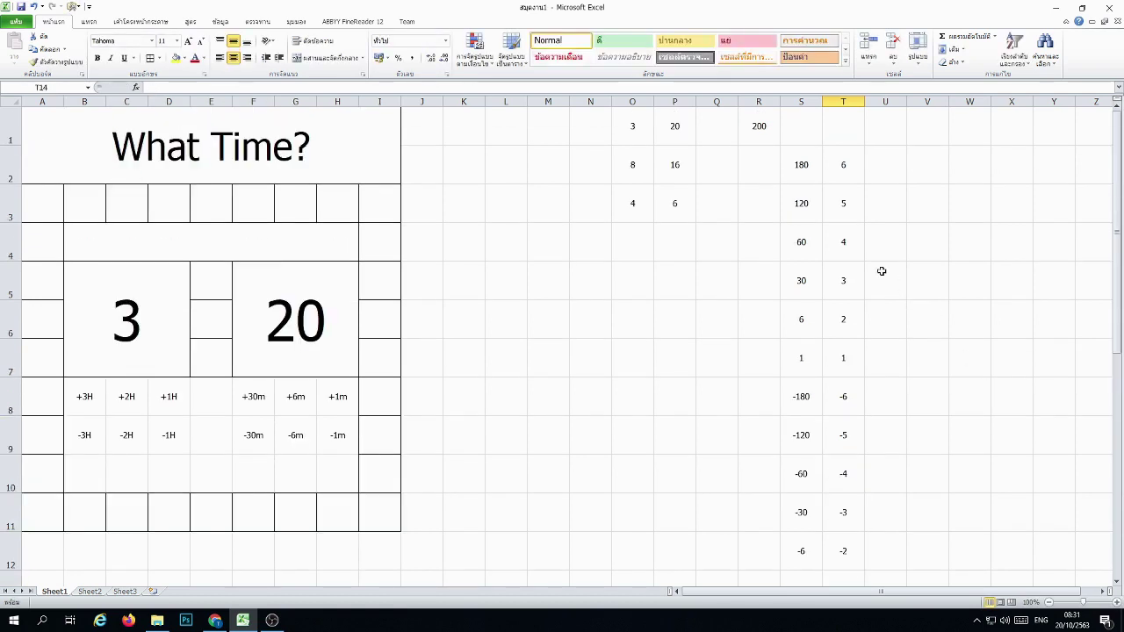
Step: Copy the -120 and -5 pair from row 9 into S1:T1
{"action": "left_click_drag", "start_coordinate": [802, 434], "coordinate": [850, 437]}
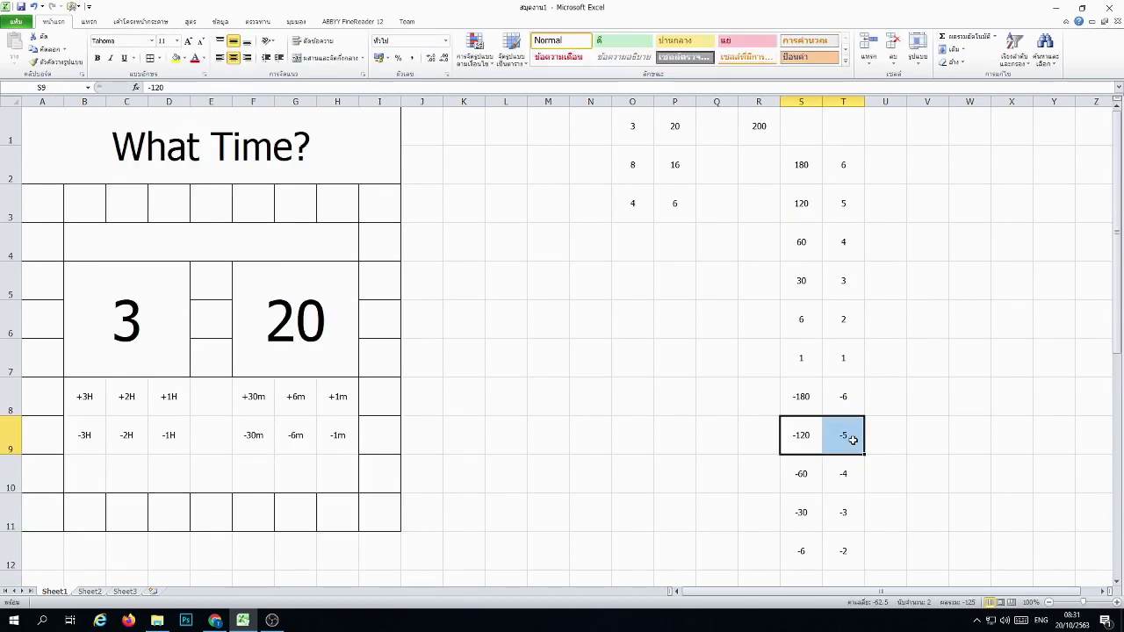
{"action": "key", "text": "ctrl+c"}
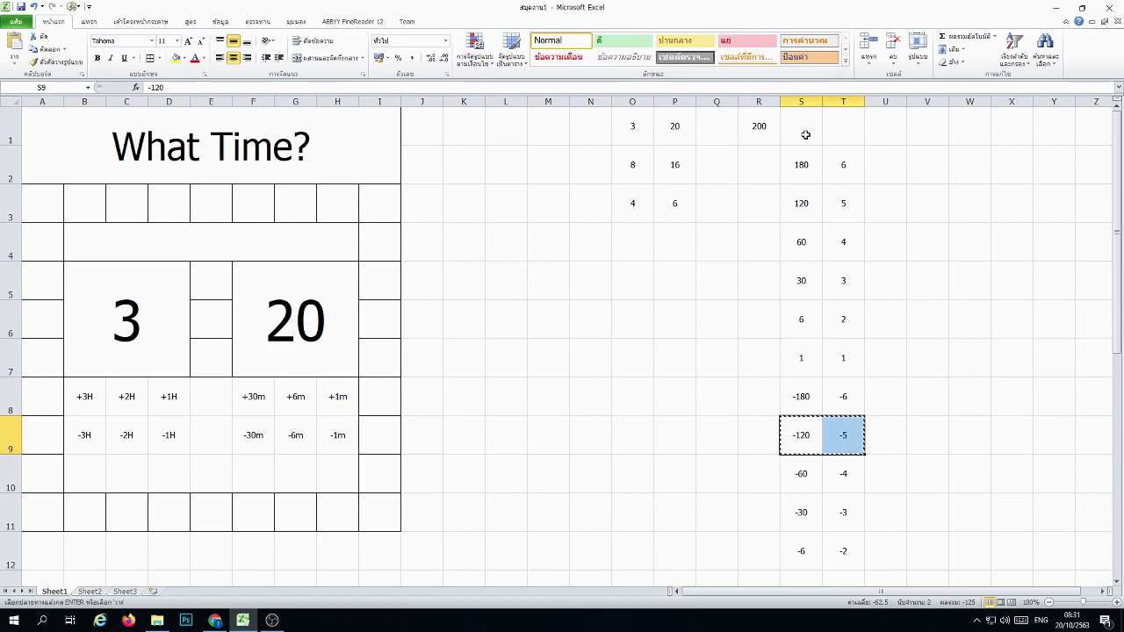
{"action": "right_click", "coordinate": [803, 132]}
{"action": "left_click", "coordinate": [848, 182]}
{"action": "left_click", "coordinate": [942, 244]}
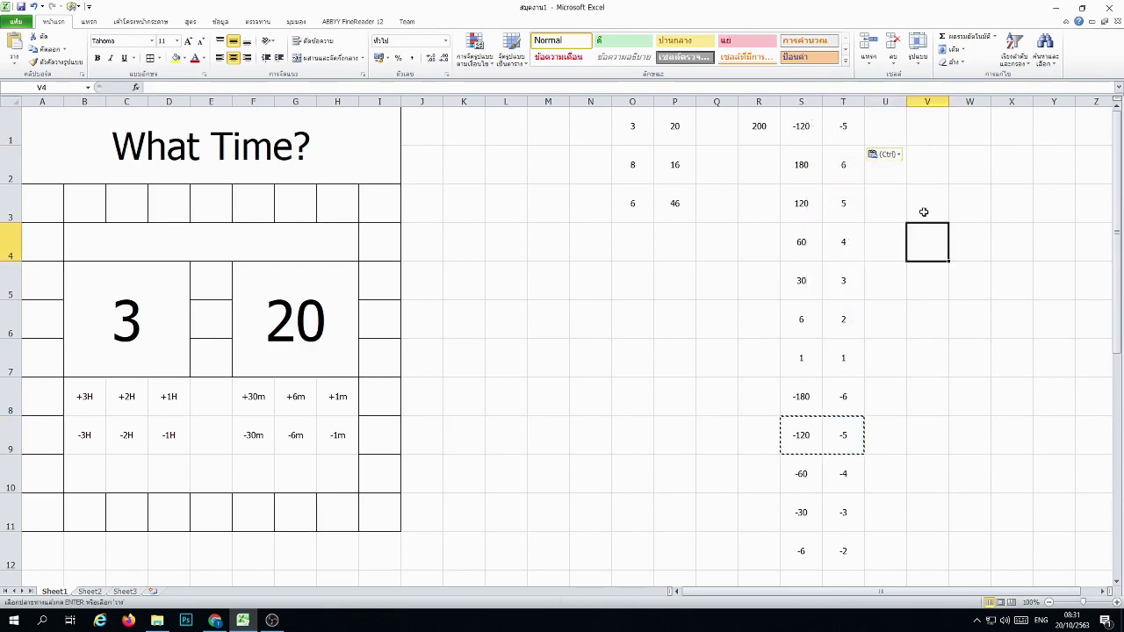
Step: Enter =R1+T1 in U1, showing 195
{"action": "left_click", "coordinate": [890, 126]}
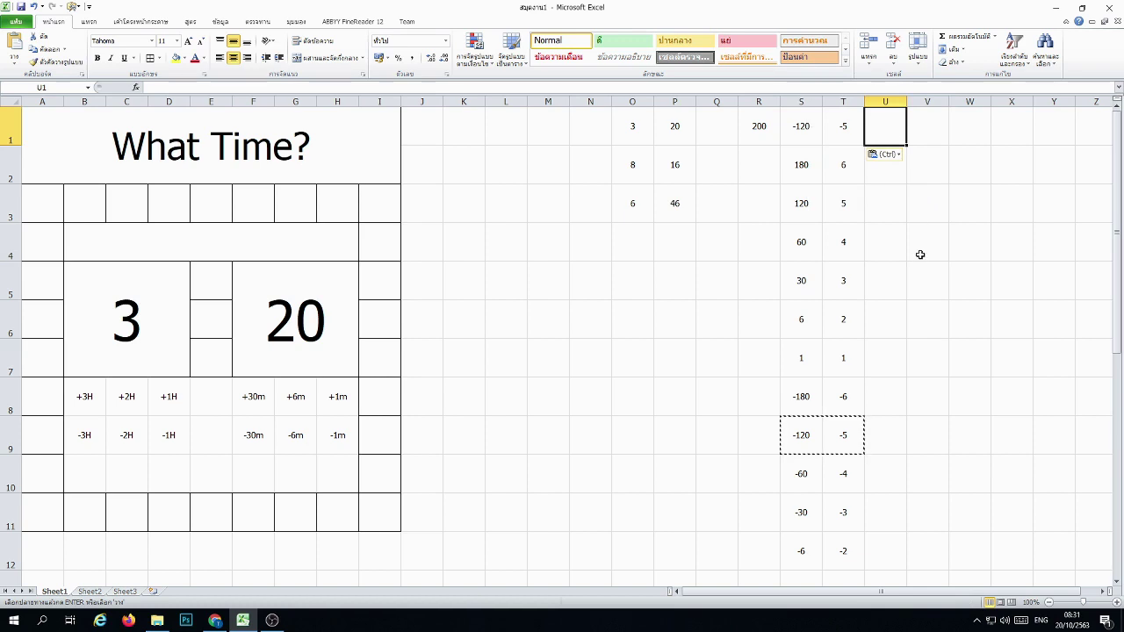
{"action": "type", "text": "=if("}
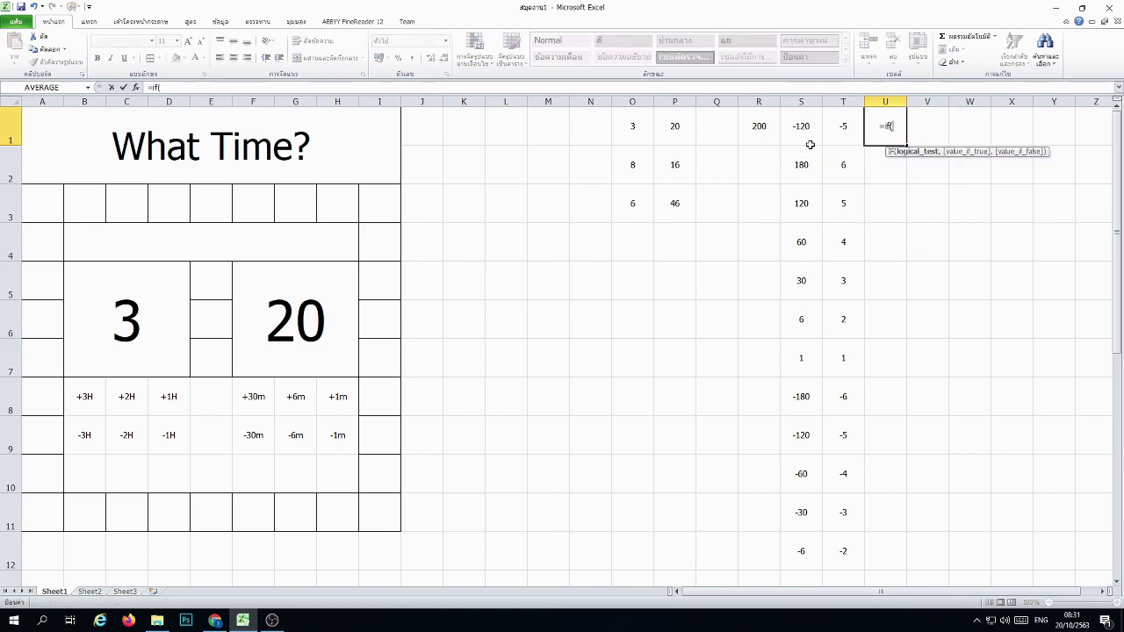
{"action": "key", "text": "BackSpace"}
{"action": "key", "text": "BackSpace"}
{"action": "key", "text": "BackSpace"}
{"action": "key", "text": "BackSpace"}
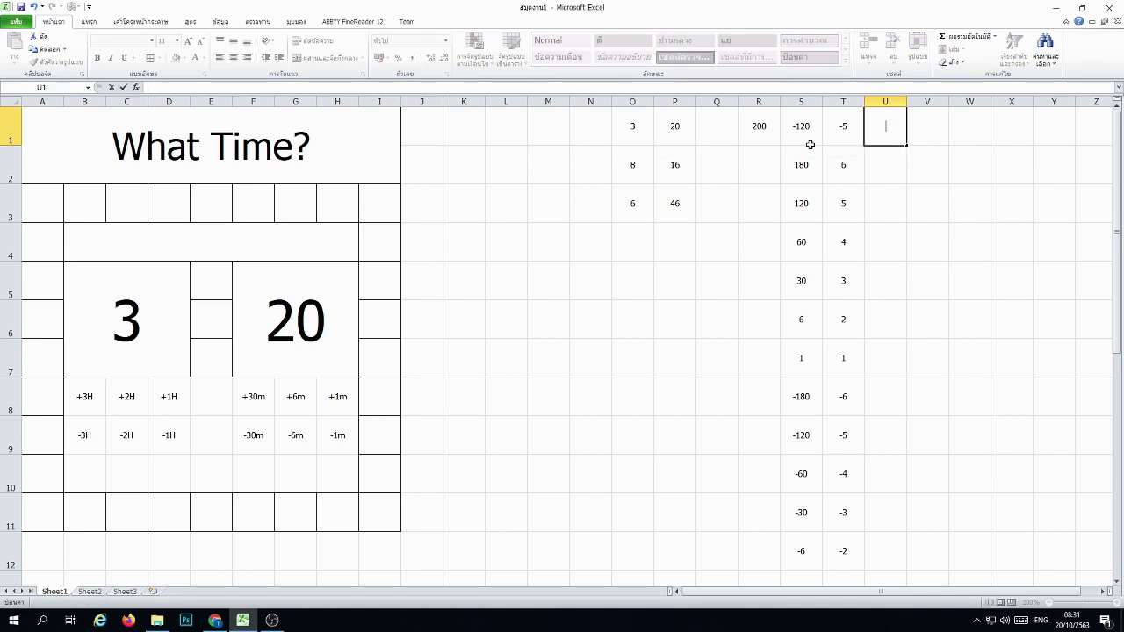
{"action": "key", "text": "Return"}
{"action": "key", "text": "Up"}
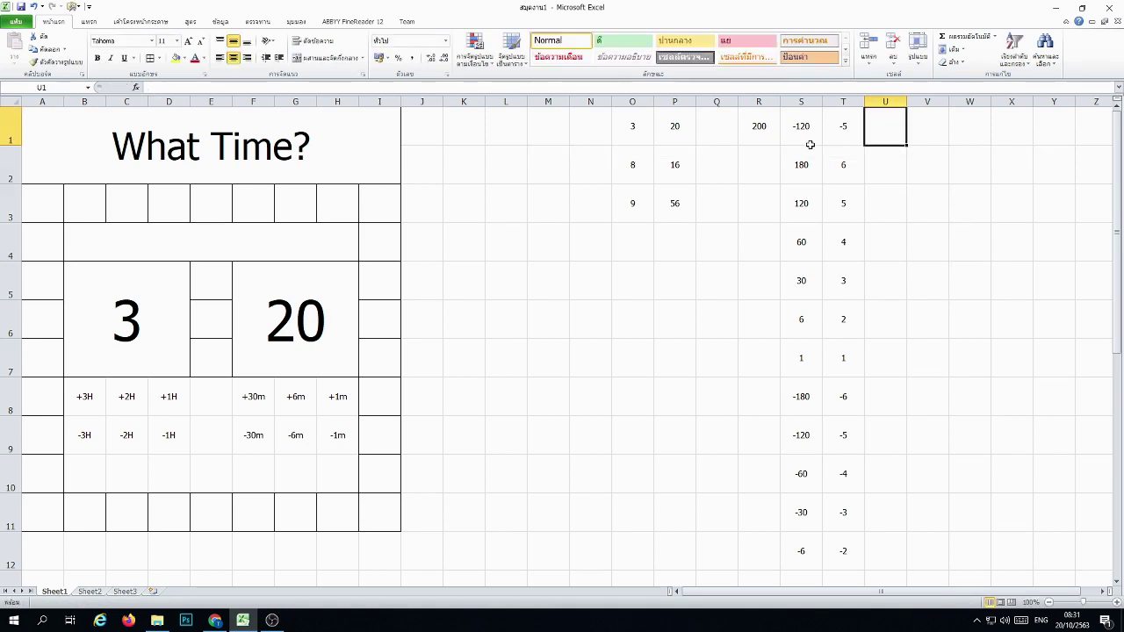
{"action": "type", "text": "="}
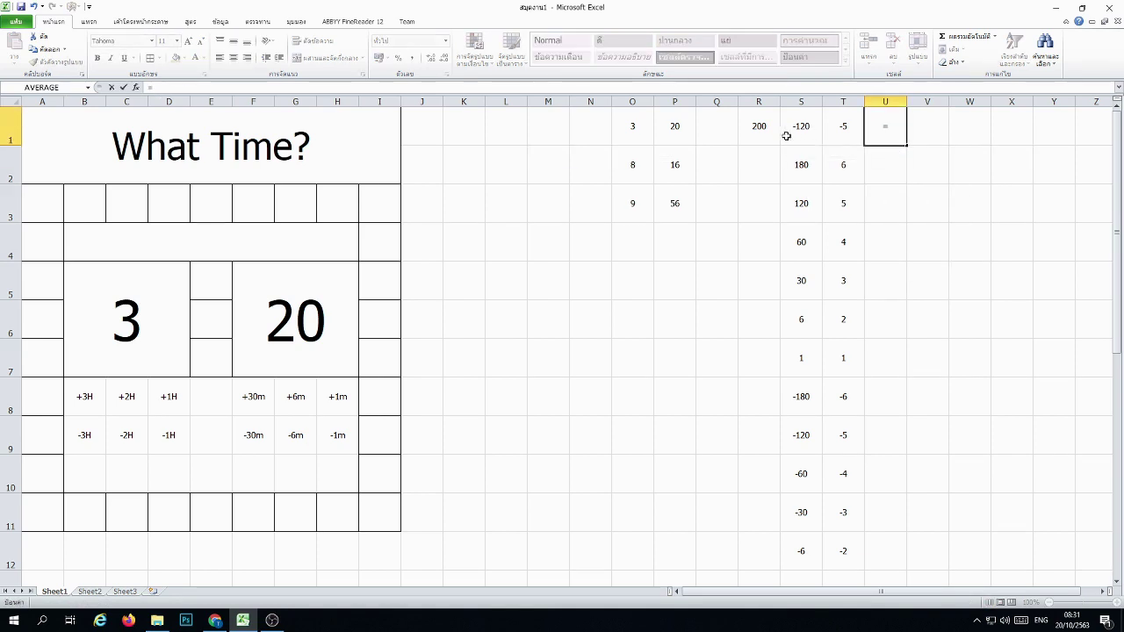
{"action": "left_click", "coordinate": [757, 123]}
{"action": "type", "text": "+"}
{"action": "left_click", "coordinate": [841, 129]}
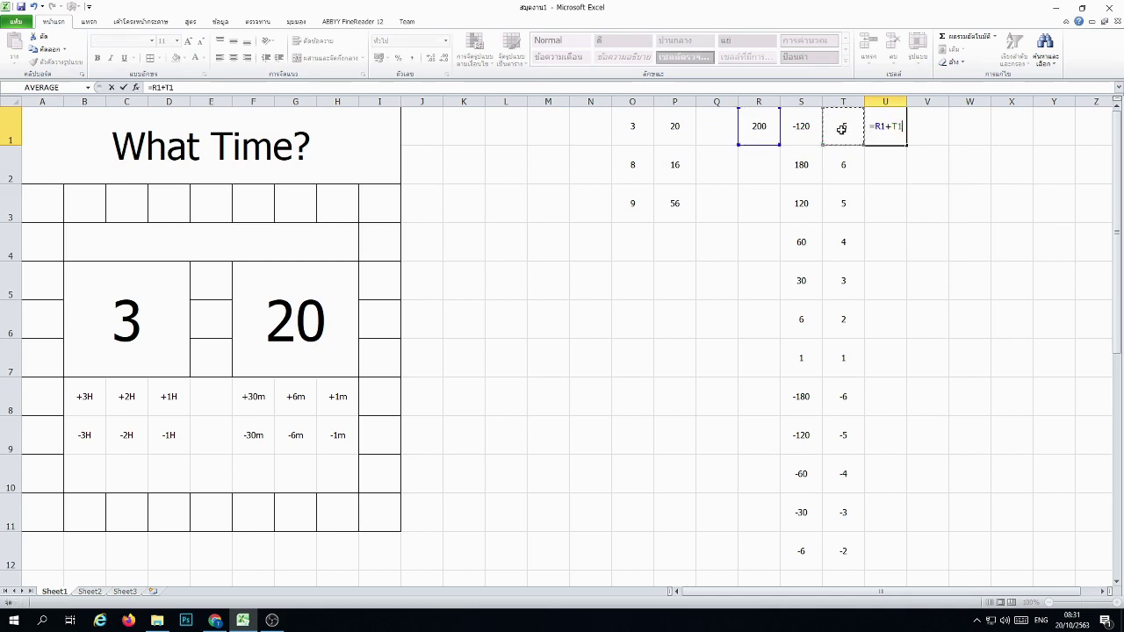
{"action": "key", "text": "Return"}
Step: Enter =S1-T1 in V1, showing -115
{"action": "left_click", "coordinate": [916, 130]}
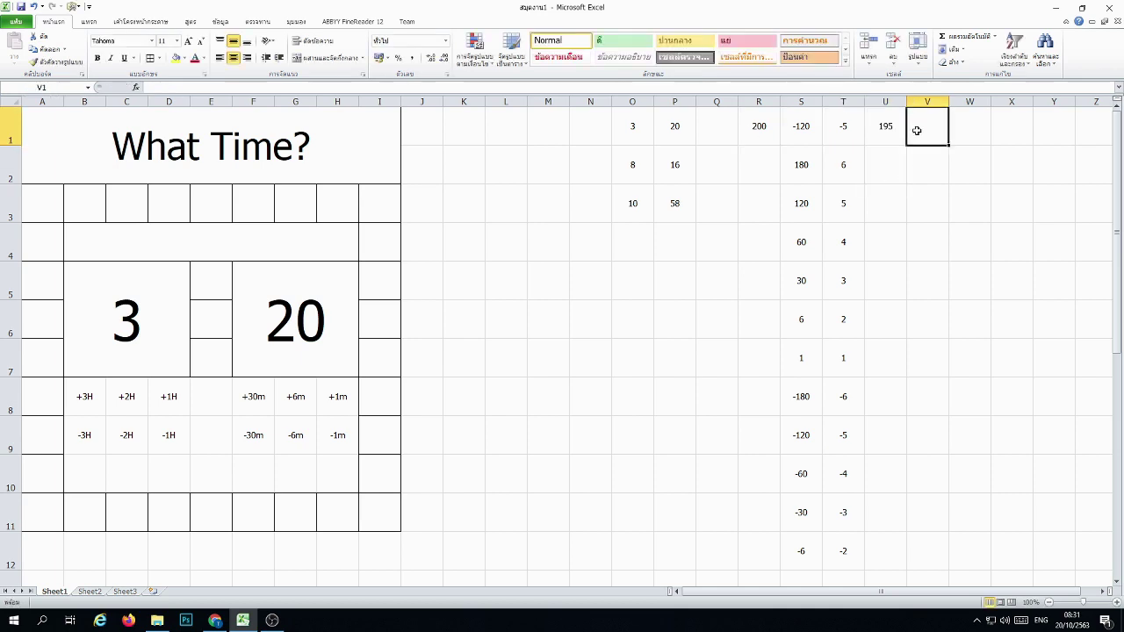
{"action": "type", "text": "="}
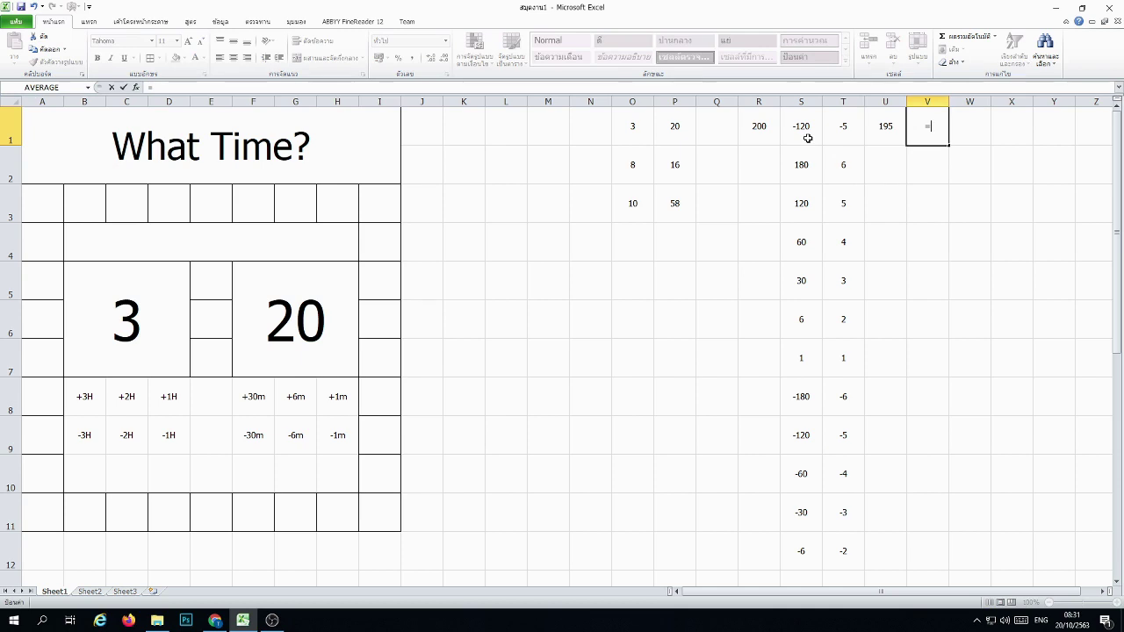
{"action": "left_click", "coordinate": [807, 137]}
{"action": "type", "text": "-"}
{"action": "left_click", "coordinate": [843, 127]}
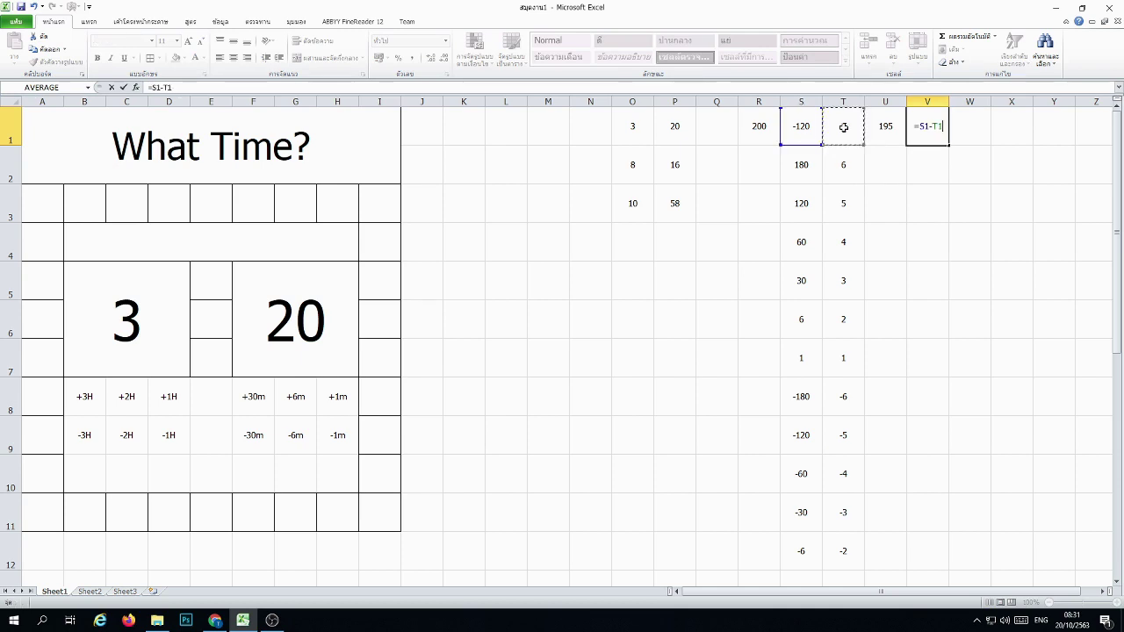
{"action": "key", "text": "Return"}
{"action": "left_click", "coordinate": [956, 219]}
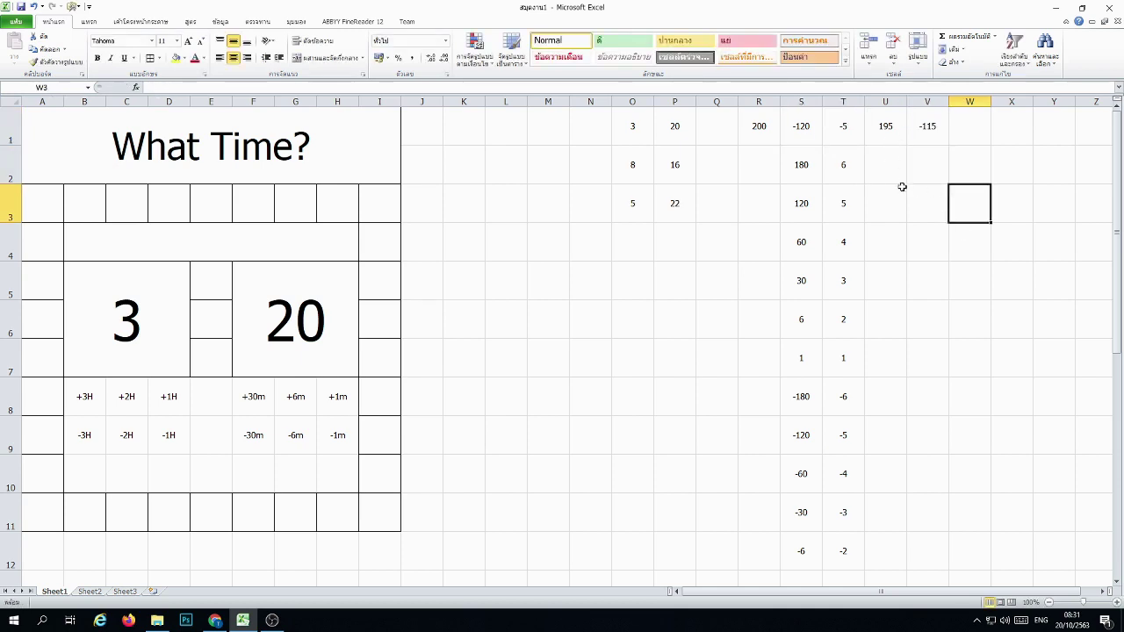
Step: Copy U1:V1 and paste its values into R1:S1
{"action": "left_click_drag", "start_coordinate": [890, 131], "coordinate": [929, 129]}
{"action": "key", "text": "ctrl+c"}
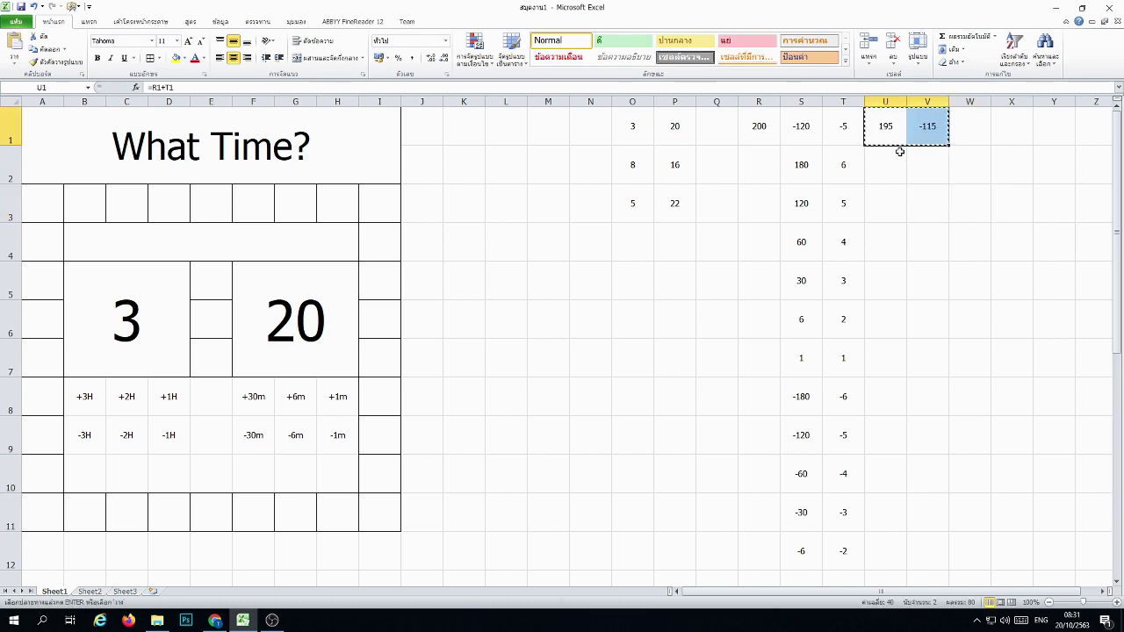
{"action": "left_click", "coordinate": [766, 125]}
{"action": "right_click", "coordinate": [765, 126]}
{"action": "left_click", "coordinate": [809, 173]}
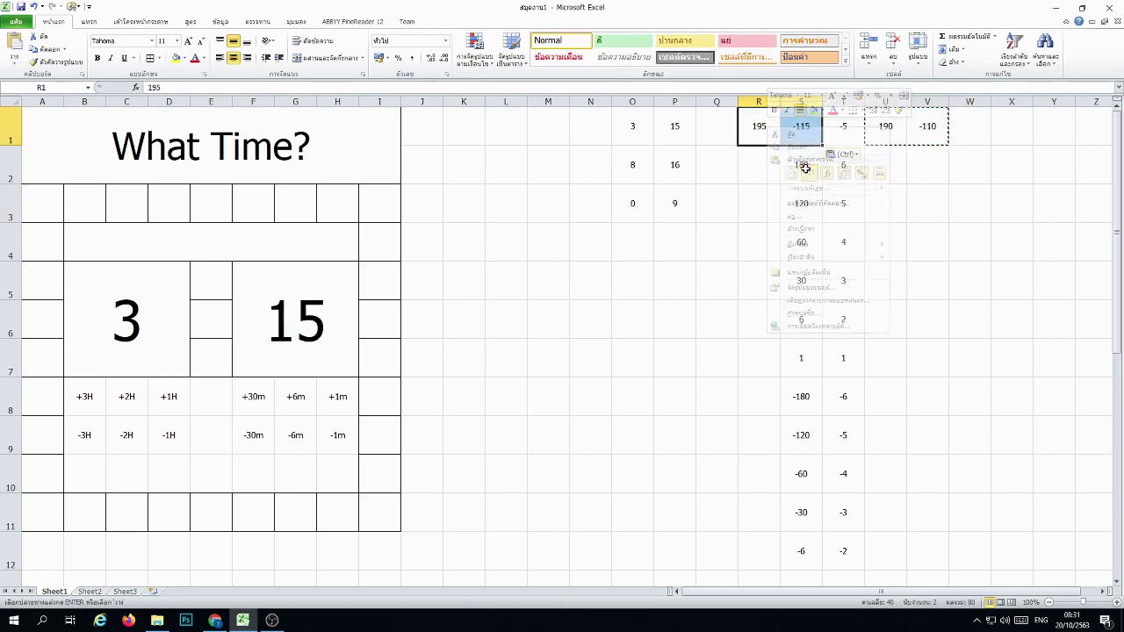
Step: Repeat the value paste into R1 until the clock reads 1:20, with R1 at 80
{"action": "right_click", "coordinate": [768, 127]}
{"action": "left_click", "coordinate": [809, 173]}
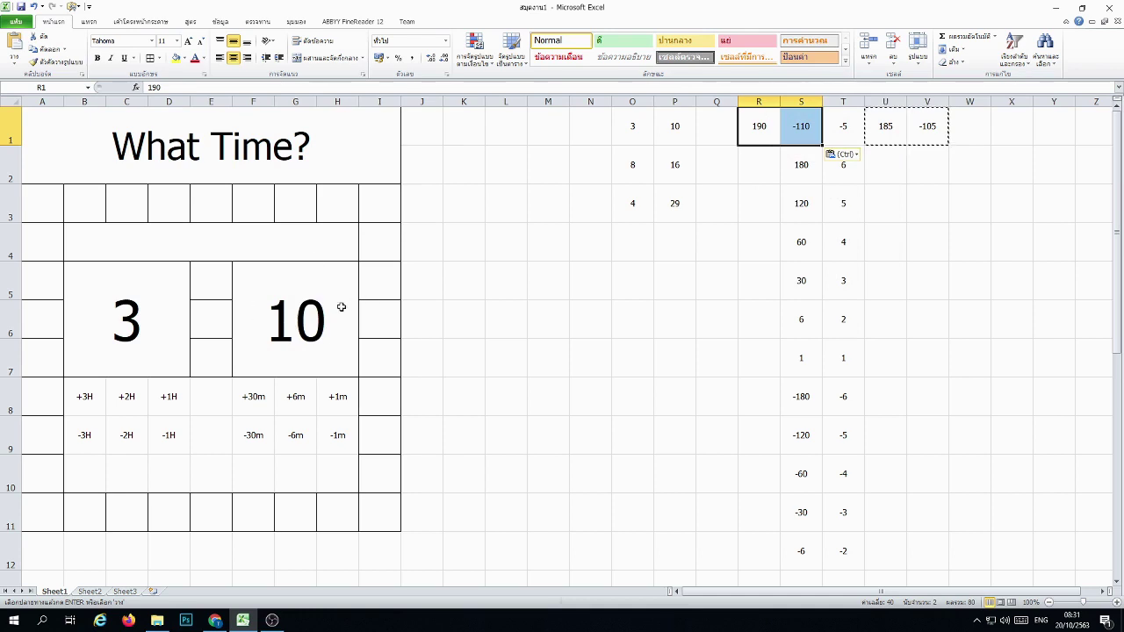
{"action": "right_click", "coordinate": [753, 133]}
{"action": "left_click", "coordinate": [780, 180]}
{"action": "right_click", "coordinate": [763, 114]}
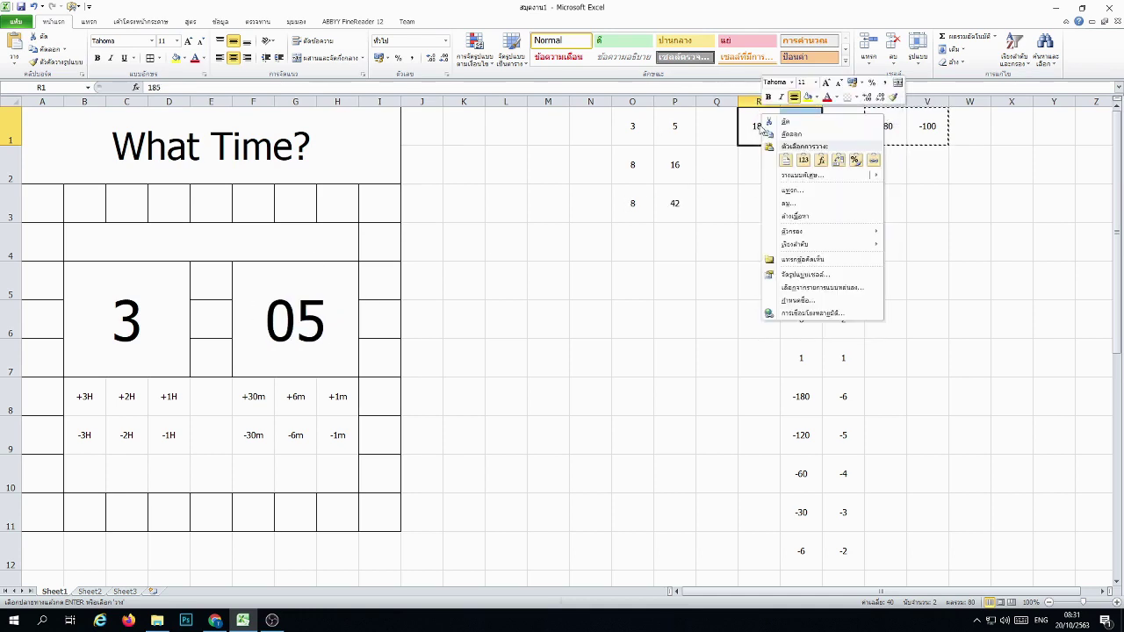
{"action": "left_click", "coordinate": [801, 160]}
{"action": "right_click", "coordinate": [754, 133]}
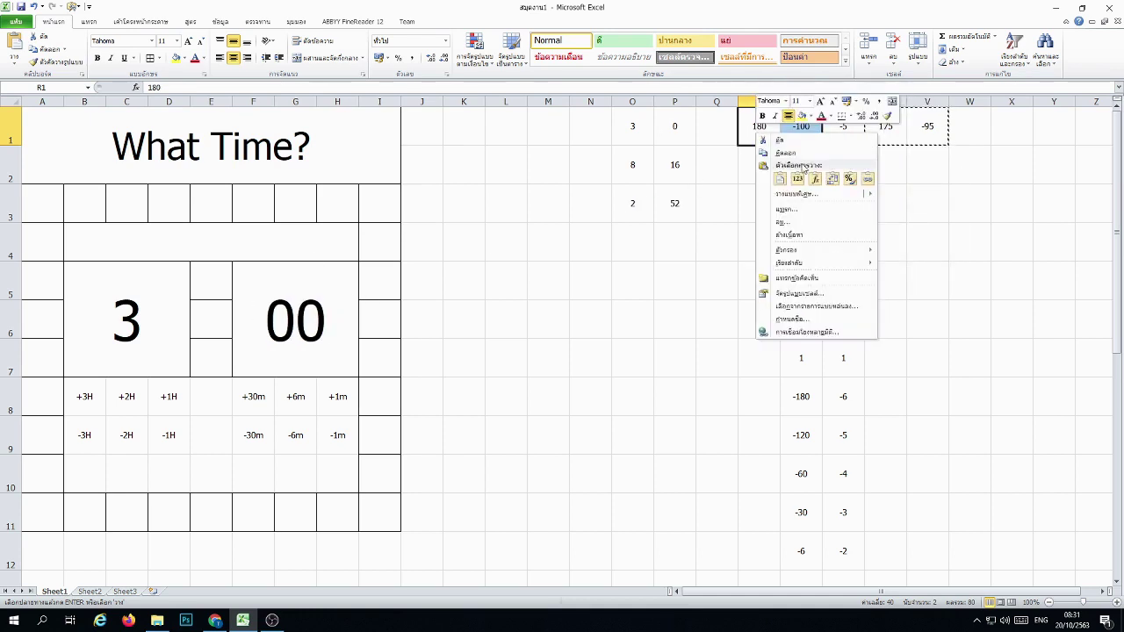
{"action": "left_click", "coordinate": [802, 171]}
{"action": "right_click", "coordinate": [761, 125]}
{"action": "left_click", "coordinate": [803, 171]}
{"action": "right_click", "coordinate": [764, 136]}
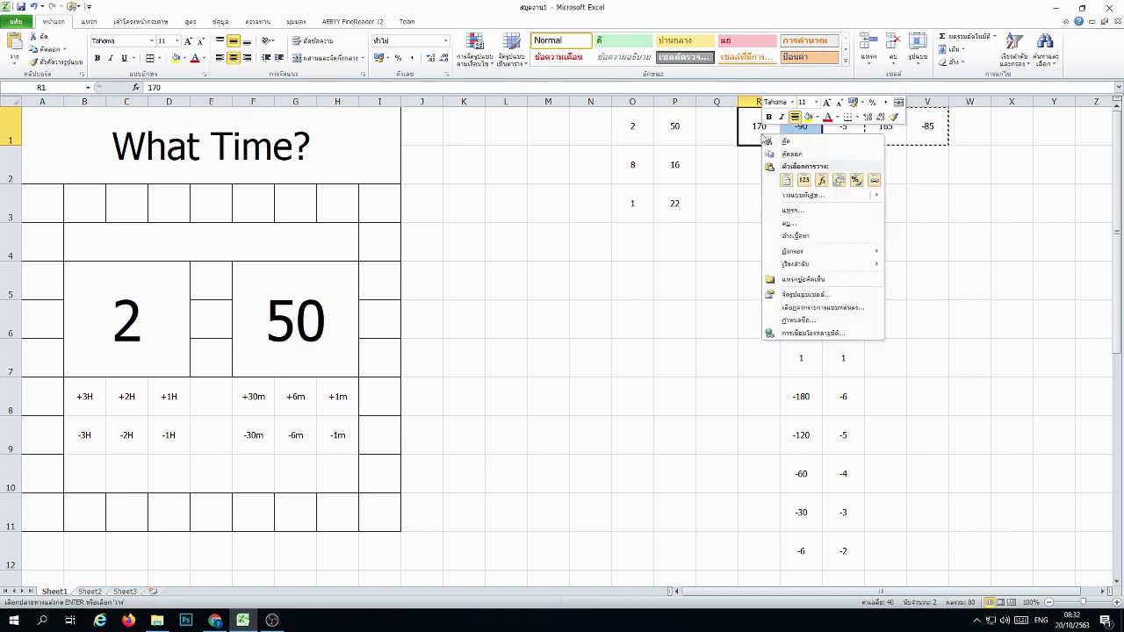
{"action": "left_click", "coordinate": [804, 180]}
{"action": "right_click", "coordinate": [760, 136]}
{"action": "left_click", "coordinate": [805, 176]}
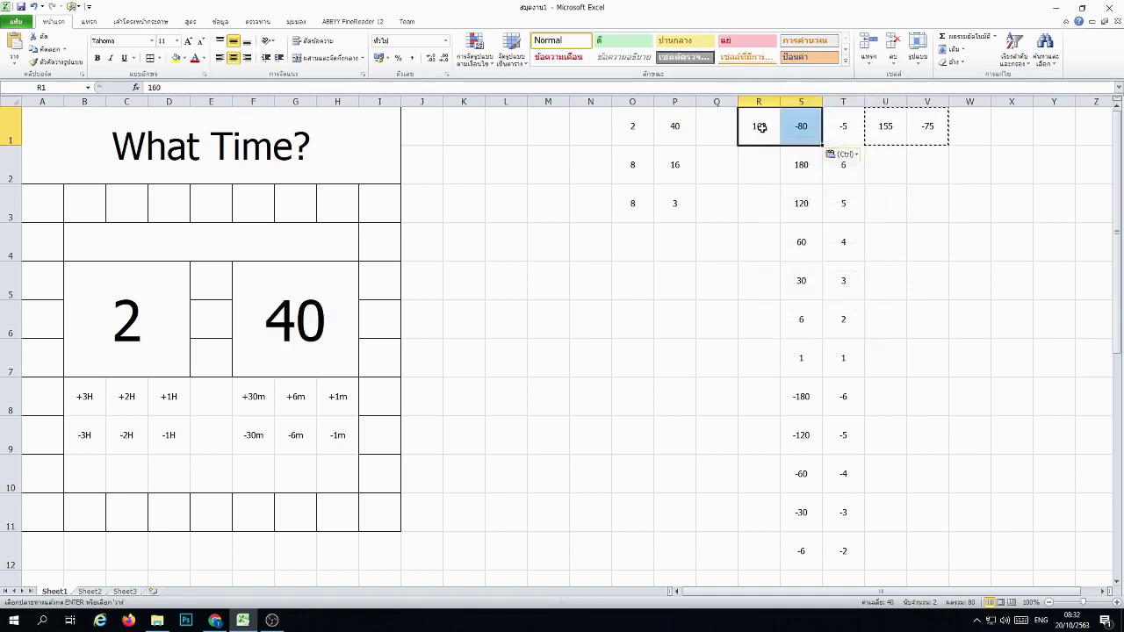
{"action": "right_click", "coordinate": [762, 131]}
{"action": "left_click", "coordinate": [804, 176]}
{"action": "right_click", "coordinate": [764, 127]}
{"action": "left_click", "coordinate": [805, 169]}
{"action": "right_click", "coordinate": [755, 128]}
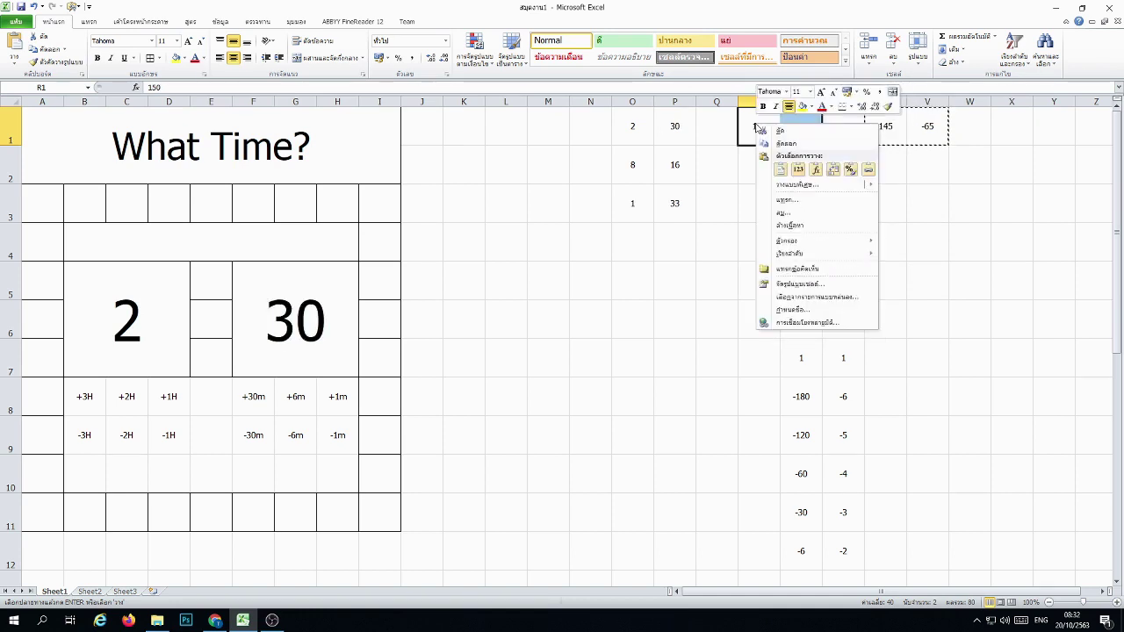
{"action": "left_click", "coordinate": [791, 167]}
{"action": "right_click", "coordinate": [750, 134]}
{"action": "left_click", "coordinate": [789, 179]}
{"action": "right_click", "coordinate": [761, 138]}
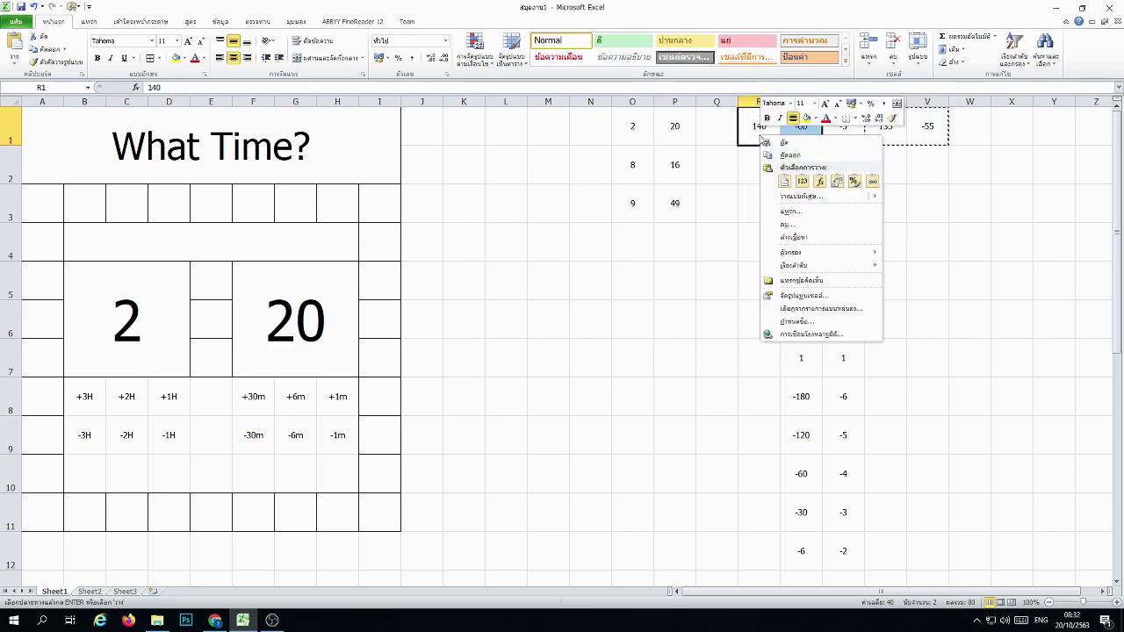
{"action": "left_click", "coordinate": [801, 182]}
{"action": "right_click", "coordinate": [762, 129]}
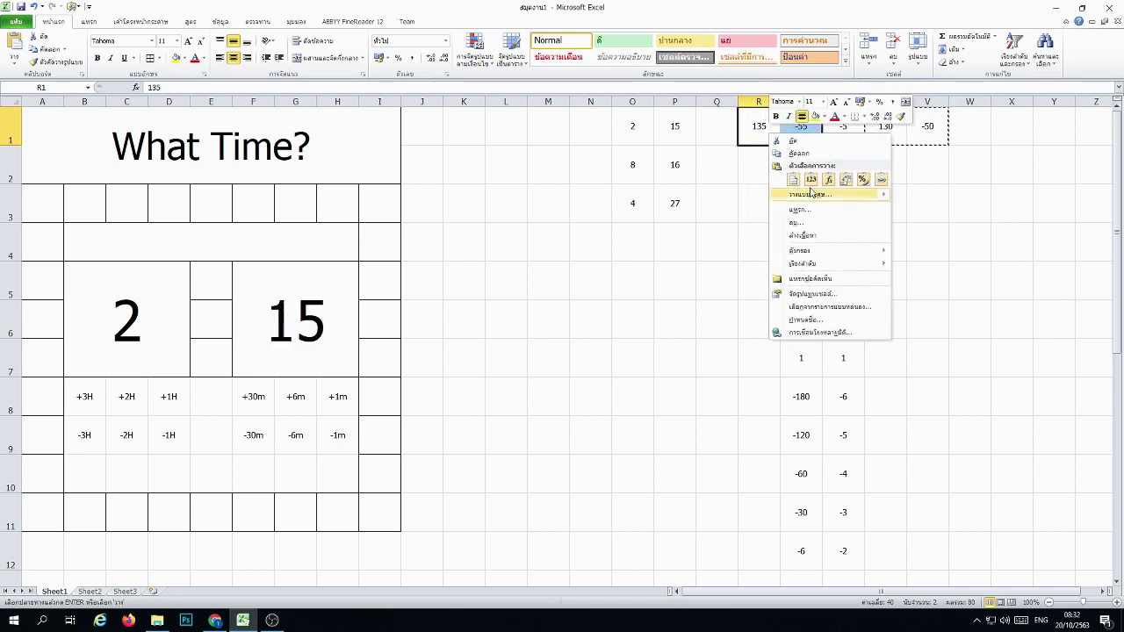
{"action": "left_click", "coordinate": [800, 181]}
{"action": "right_click", "coordinate": [755, 123]}
{"action": "left_click", "coordinate": [794, 176]}
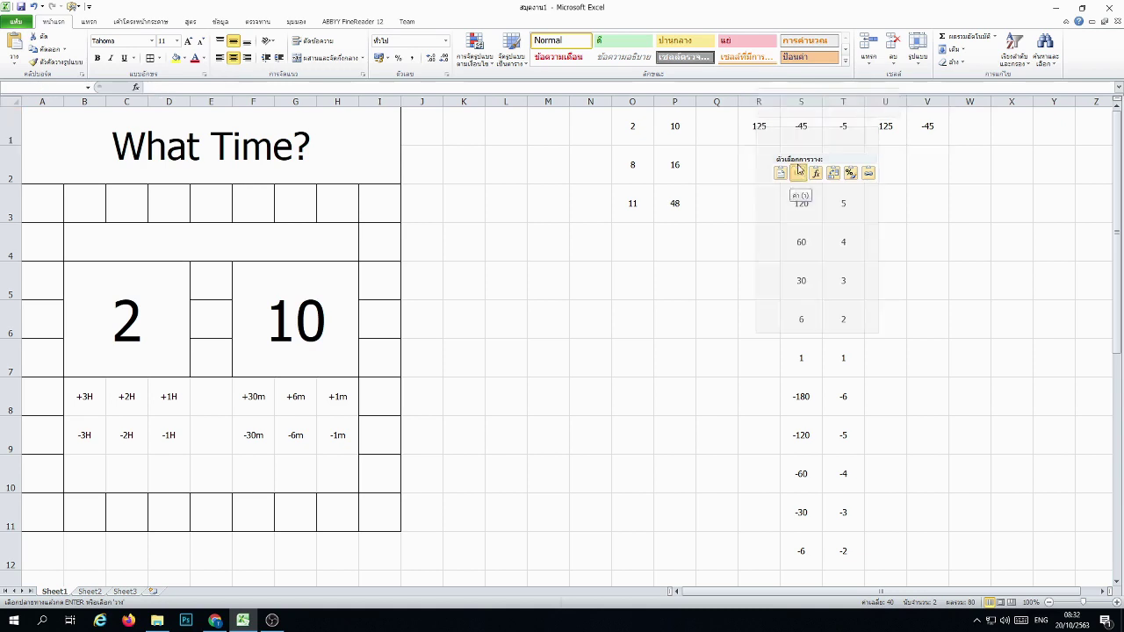
{"action": "right_click", "coordinate": [776, 136]}
{"action": "left_click", "coordinate": [817, 182]}
{"action": "right_click", "coordinate": [774, 132]}
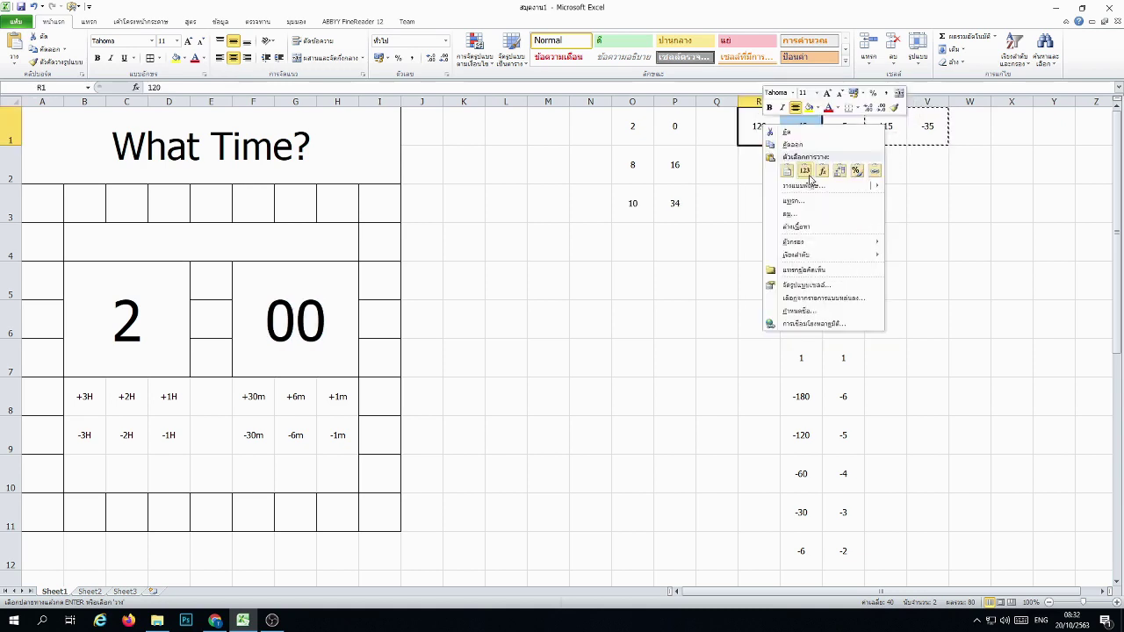
{"action": "left_click", "coordinate": [817, 179]}
{"action": "right_click", "coordinate": [762, 125]}
{"action": "left_click", "coordinate": [804, 169]}
{"action": "right_click", "coordinate": [760, 124]}
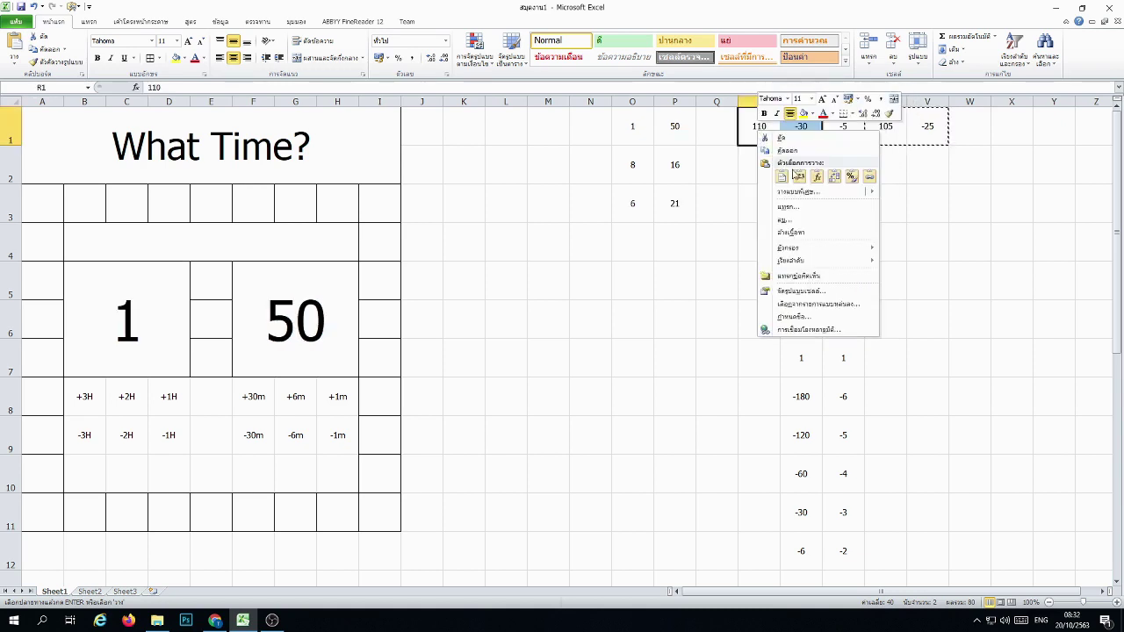
{"action": "left_click", "coordinate": [804, 175]}
{"action": "right_click", "coordinate": [764, 132]}
{"action": "left_click", "coordinate": [805, 174]}
{"action": "right_click", "coordinate": [761, 116]}
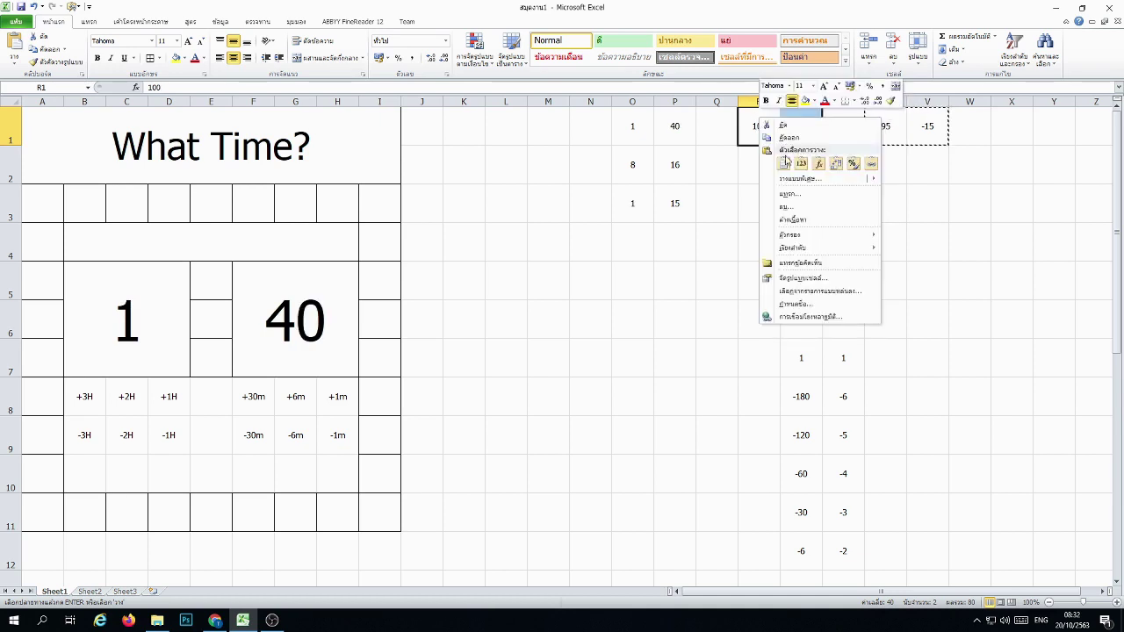
{"action": "left_click", "coordinate": [803, 164]}
{"action": "right_click", "coordinate": [769, 136]}
{"action": "left_click", "coordinate": [809, 183]}
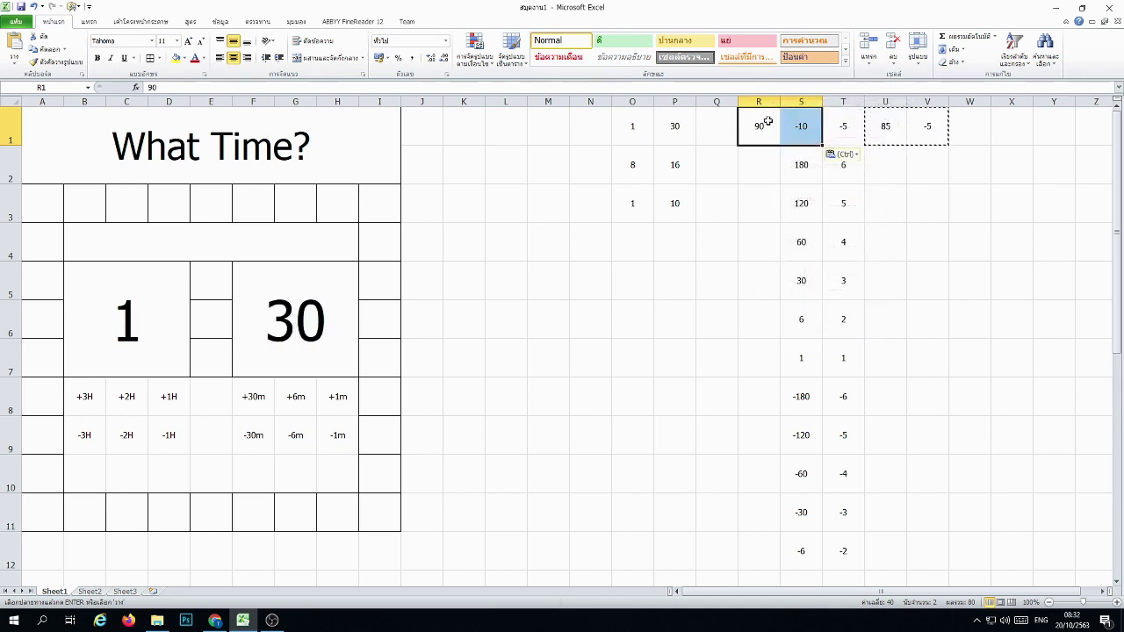
{"action": "right_click", "coordinate": [761, 127]}
{"action": "left_click", "coordinate": [809, 182]}
{"action": "right_click", "coordinate": [760, 127]}
{"action": "left_click", "coordinate": [806, 175]}
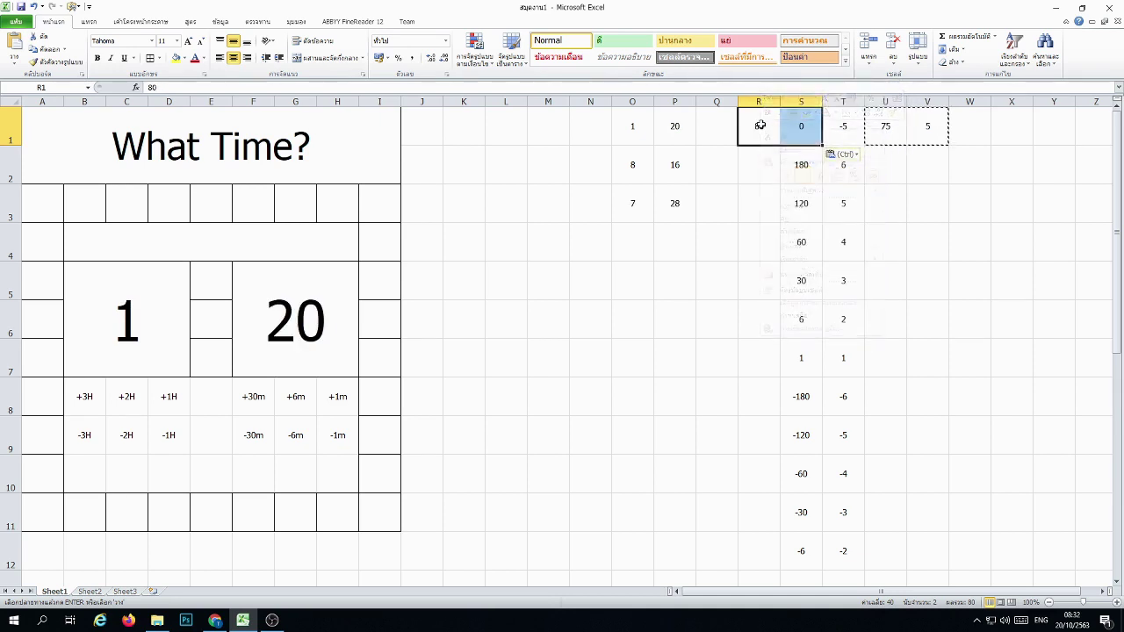
Step: Inspect the formulas behind the hour and minute display
{"action": "left_click", "coordinate": [917, 232]}
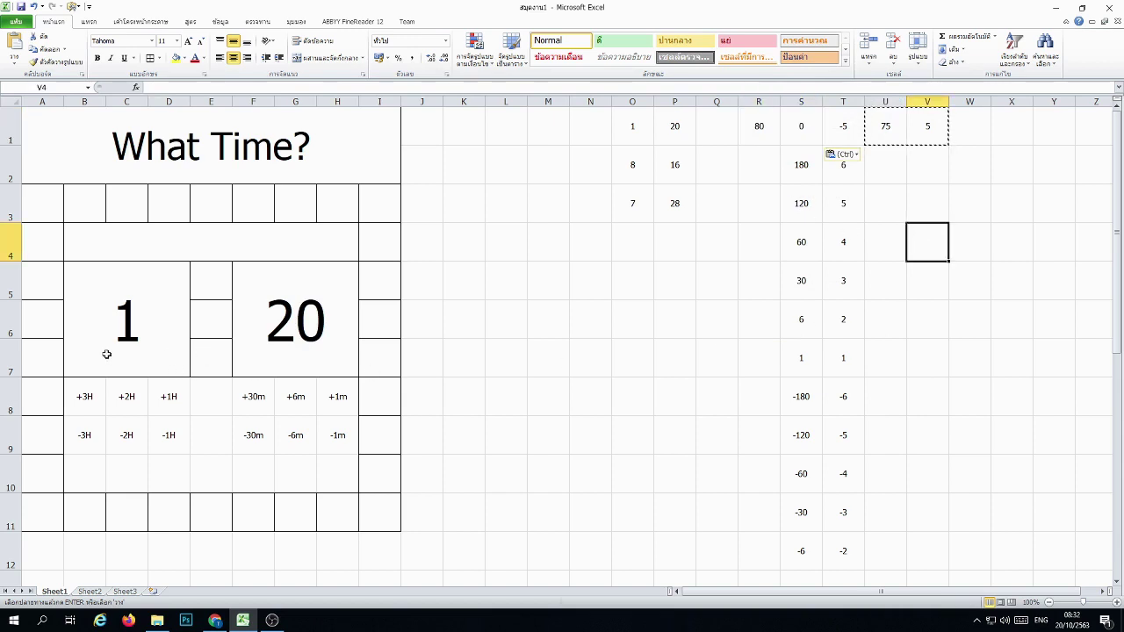
{"action": "left_click", "coordinate": [163, 327]}
{"action": "left_click_drag", "start_coordinate": [163, 328], "coordinate": [258, 326]}
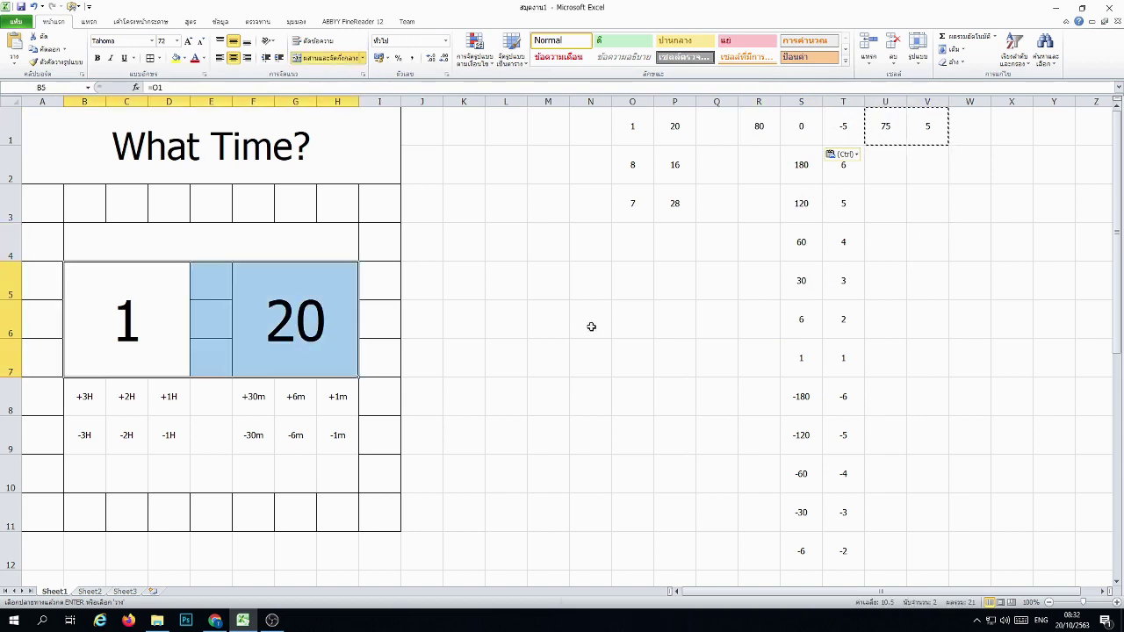
{"action": "left_click", "coordinate": [1008, 307]}
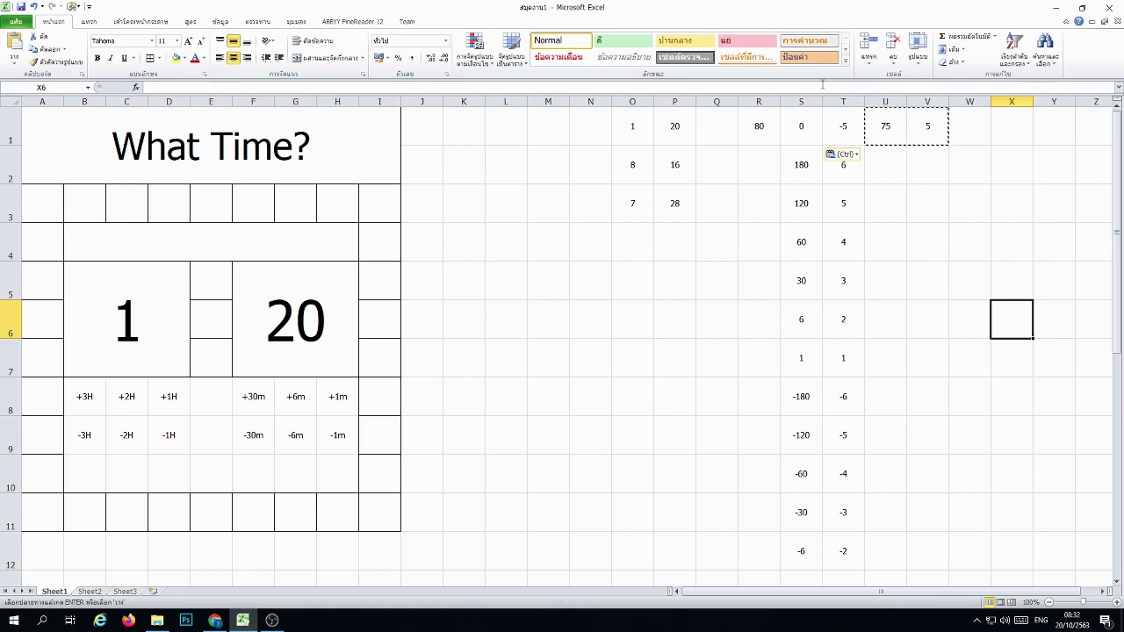
{"action": "left_click", "coordinate": [637, 364]}
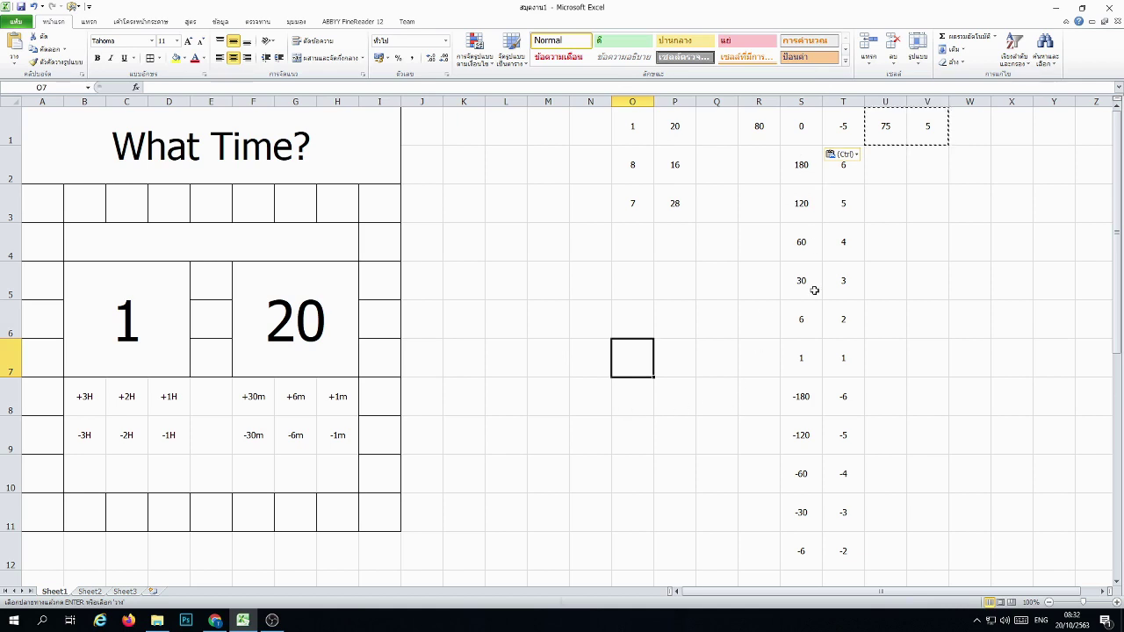
{"action": "left_click", "coordinate": [714, 407]}
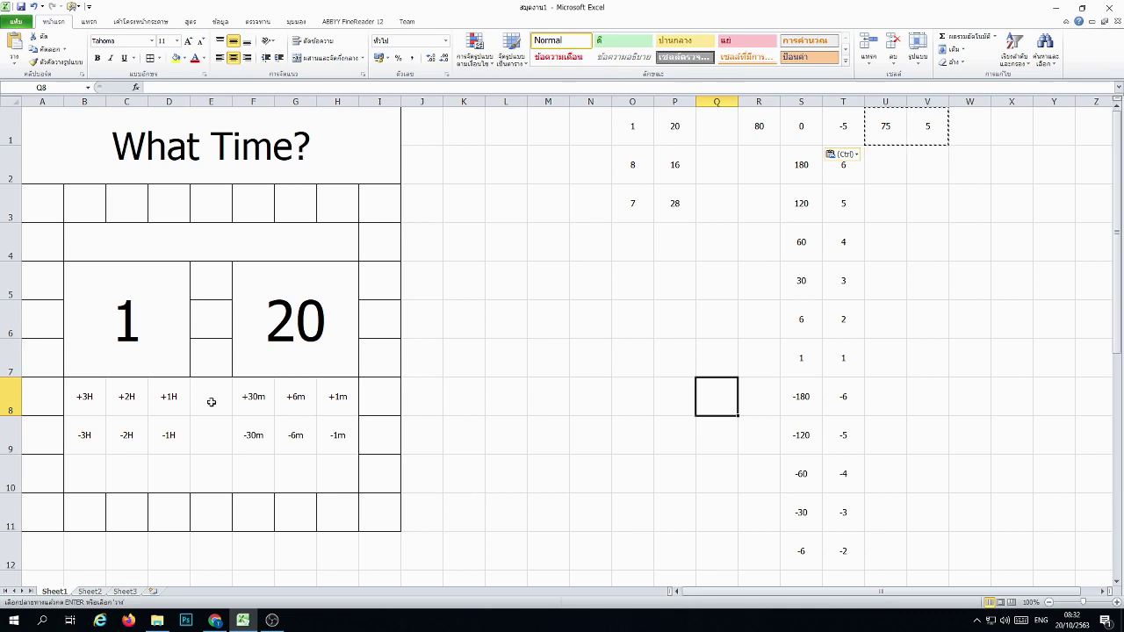
Step: Move the minute step labels from F8:H9 one column left into E8:G9
{"action": "mouse_move", "coordinate": [237, 397]}
{"action": "left_mouse_down"}
{"action": "mouse_move", "coordinate": [338, 443]}
{"action": "mouse_move", "coordinate": [301, 458]}
{"action": "mouse_move", "coordinate": [592, 472]}
{"action": "left_mouse_up"}
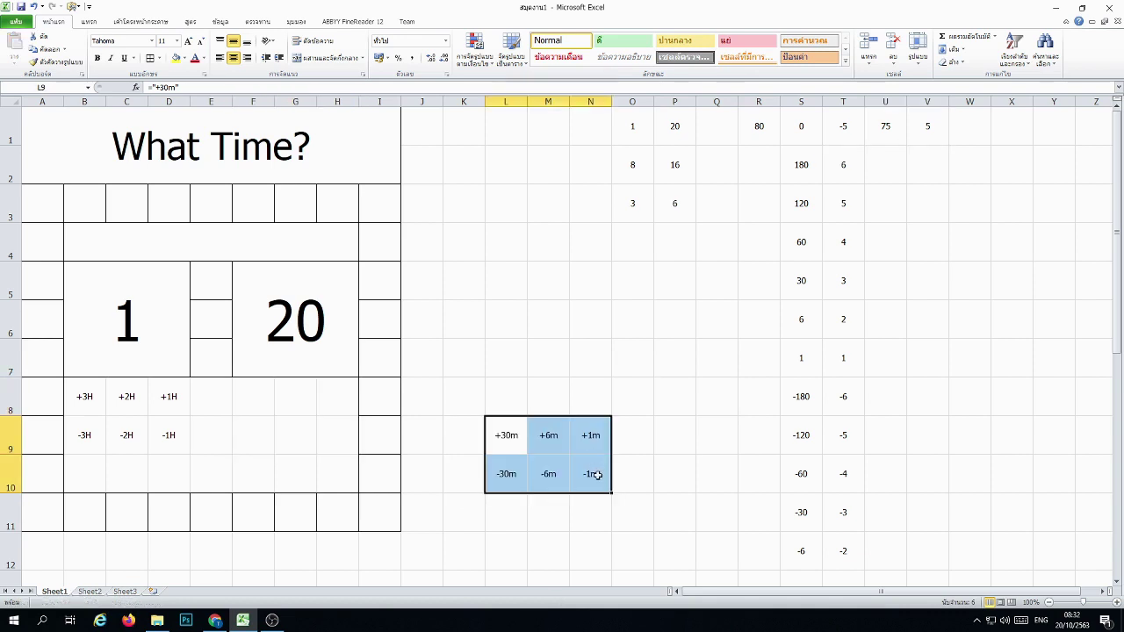
{"action": "left_click_drag", "start_coordinate": [288, 455], "coordinate": [289, 453]}
{"action": "left_click", "coordinate": [550, 402]}
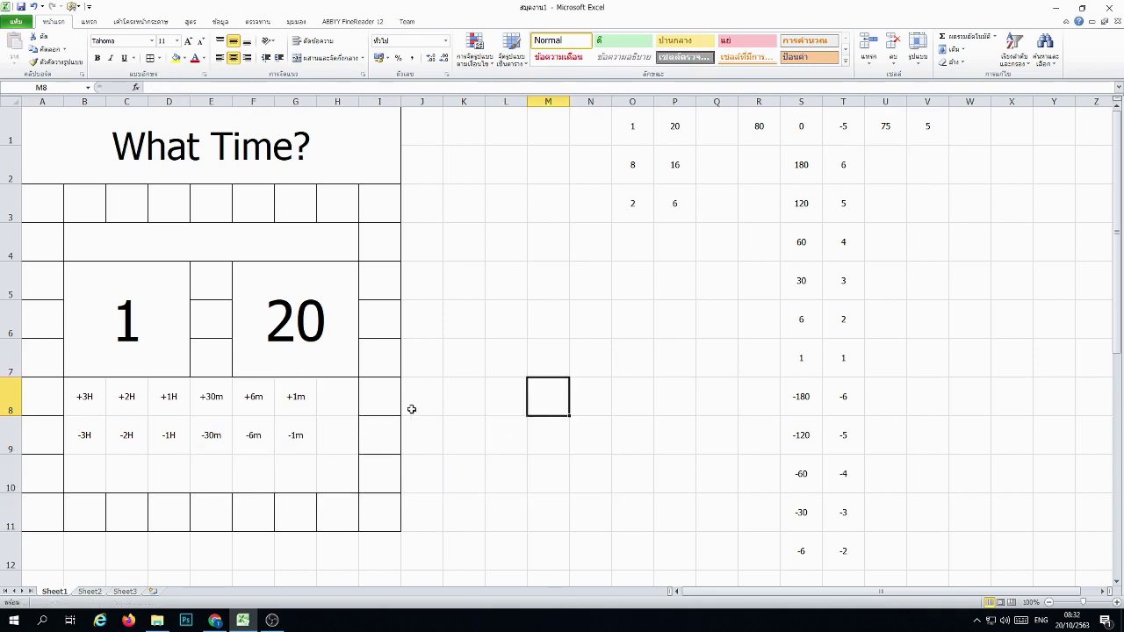
{"action": "left_click", "coordinate": [336, 400]}
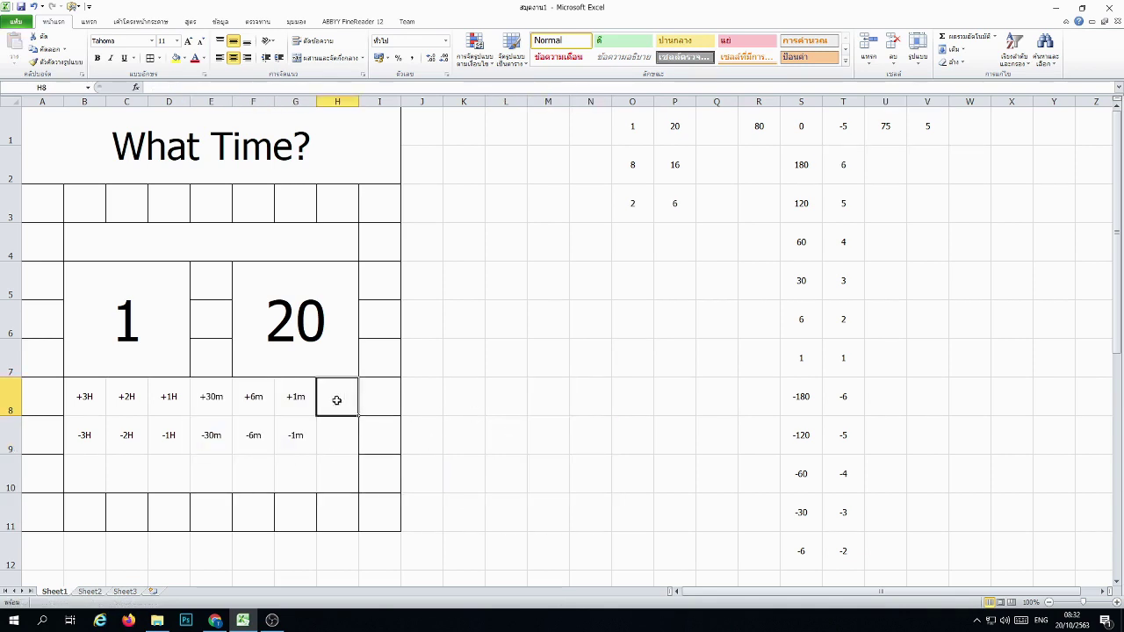
Step: Add the button labels 'Rand' in H8 and 'Check' in H9
{"action": "left_click", "coordinate": [341, 443]}
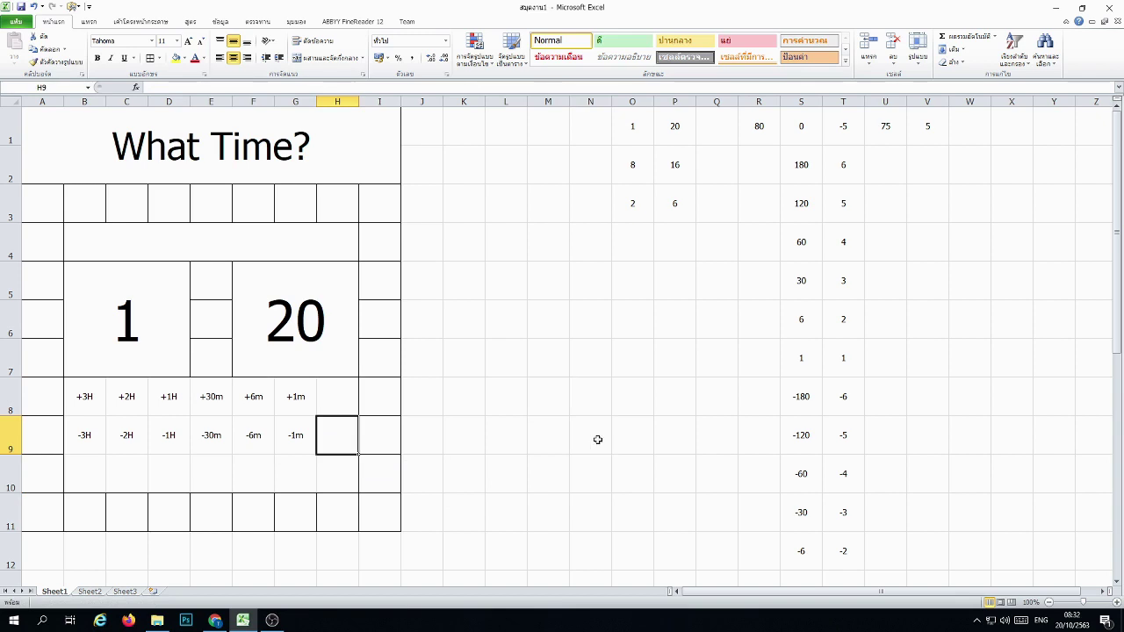
{"action": "left_click", "coordinate": [328, 400]}
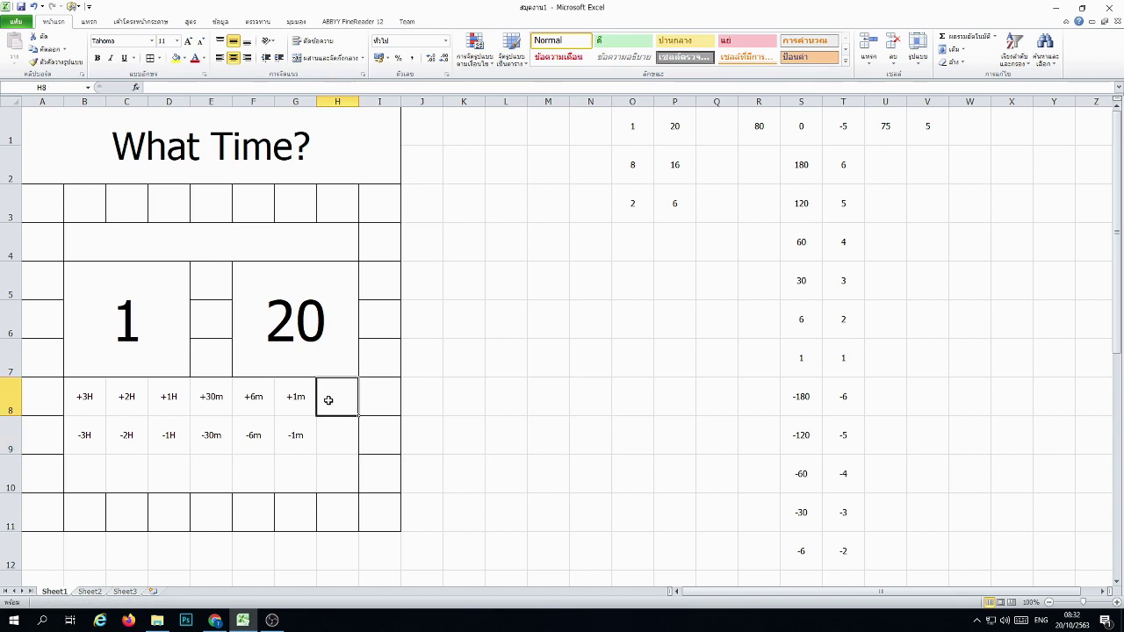
{"action": "type", "text": "Rand"}
{"action": "key", "text": "Return"}
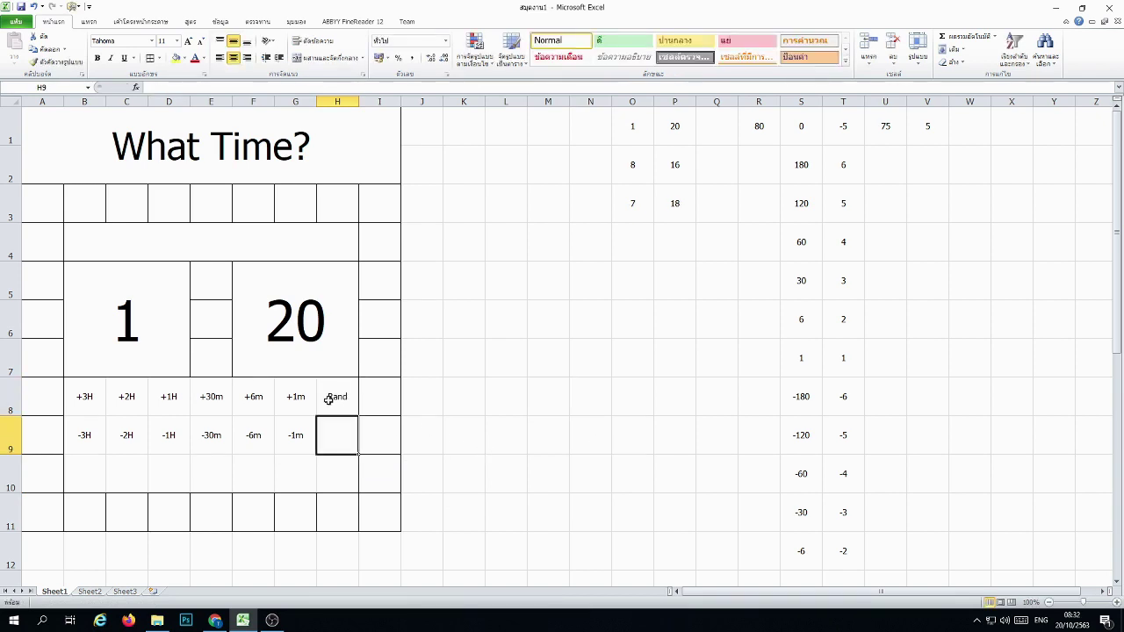
{"action": "type", "text": "Check"}
{"action": "key", "text": "Return"}
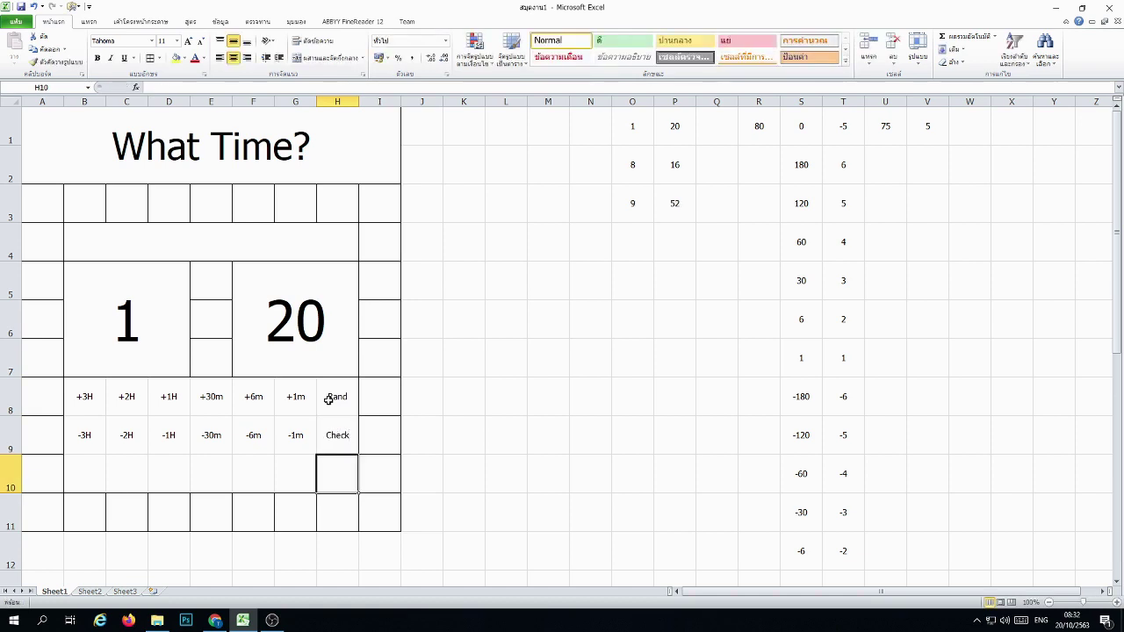
{"action": "left_click", "coordinate": [482, 335]}
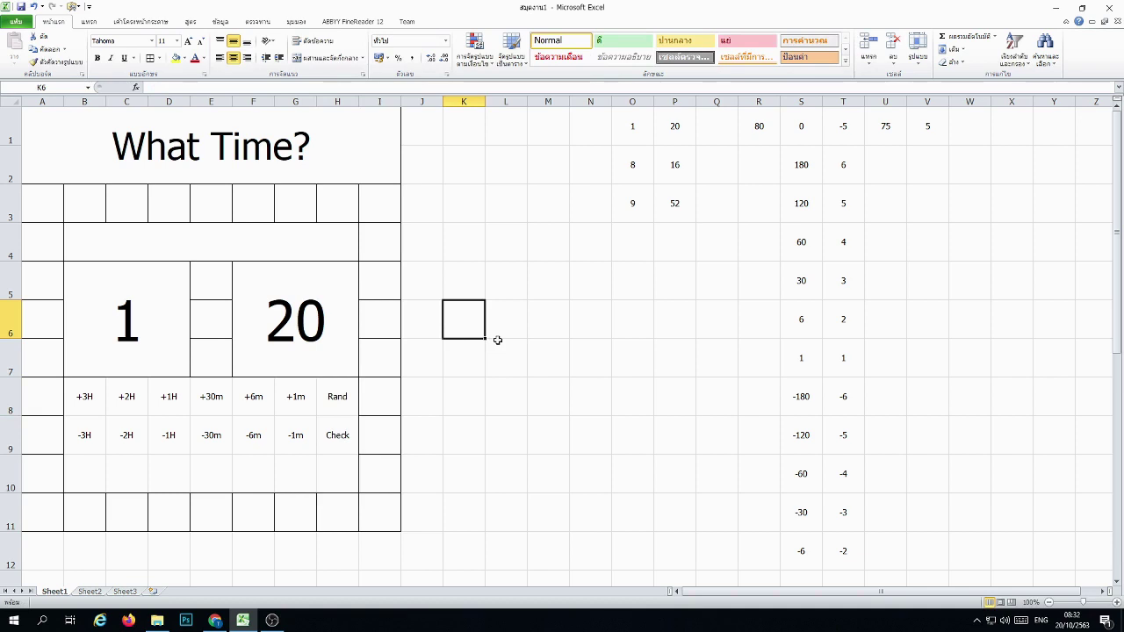
{"action": "left_click", "coordinate": [223, 289]}
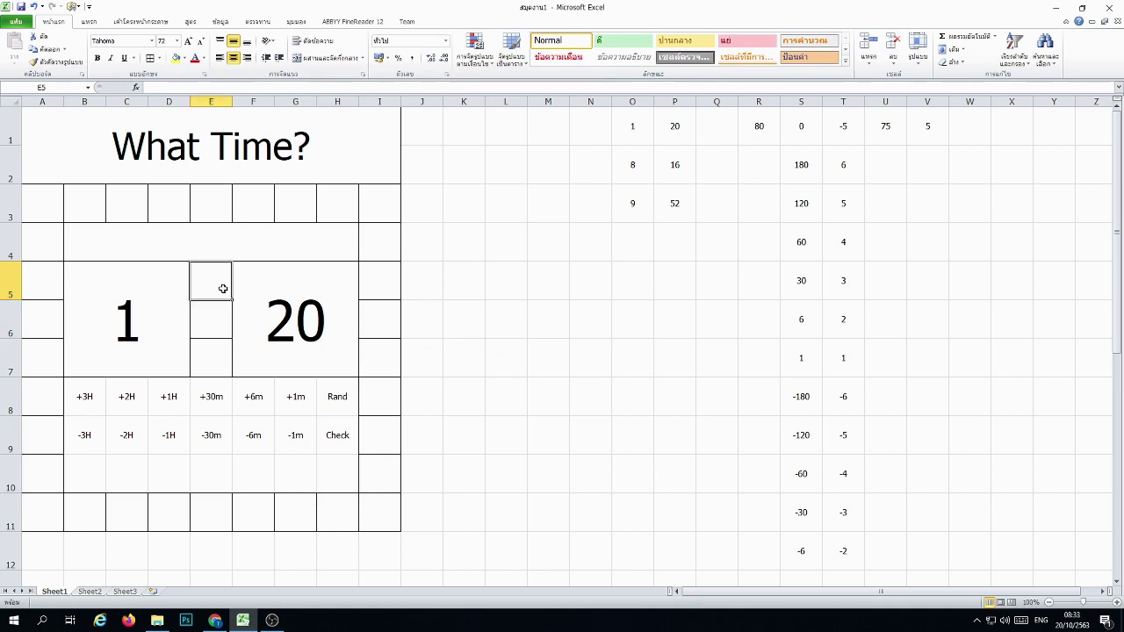
Step: Enter the label 'Hour' in E5 and set it to 16 pt
{"action": "type", "text": "Hour"}
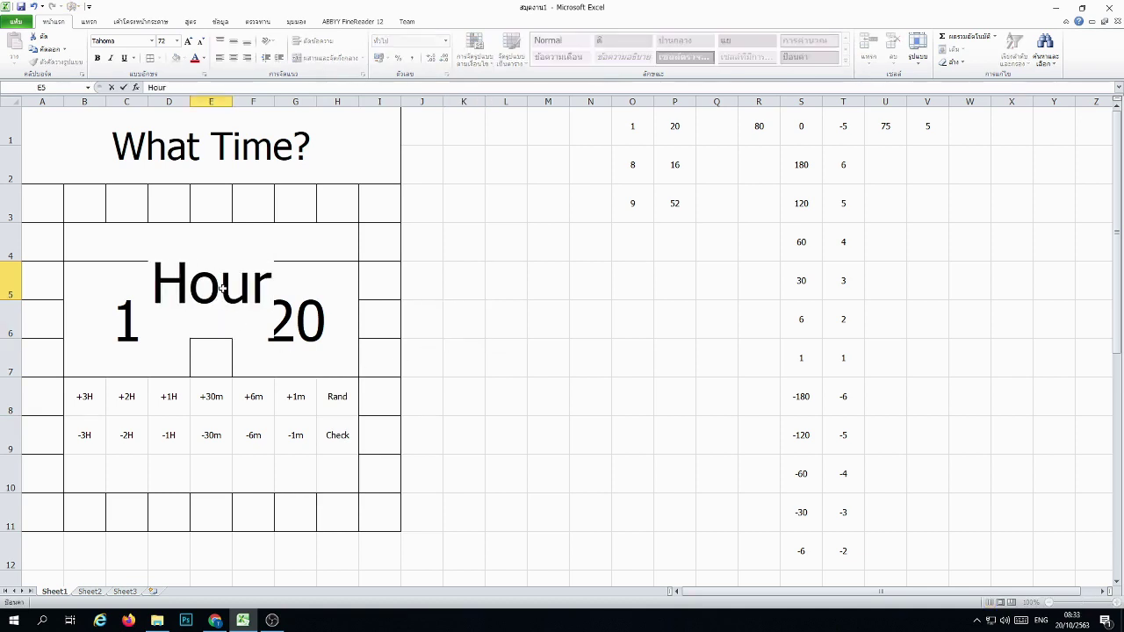
{"action": "key", "text": "Return"}
{"action": "left_click", "coordinate": [223, 289]}
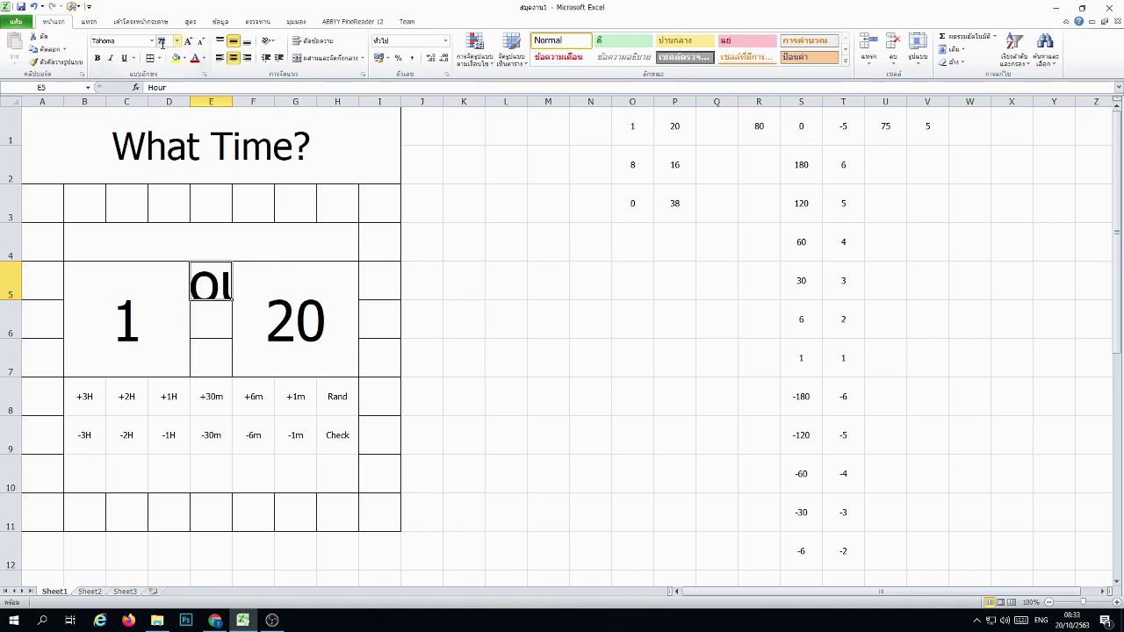
{"action": "left_click", "coordinate": [165, 40]}
{"action": "type", "text": "16"}
{"action": "key", "text": "Return"}
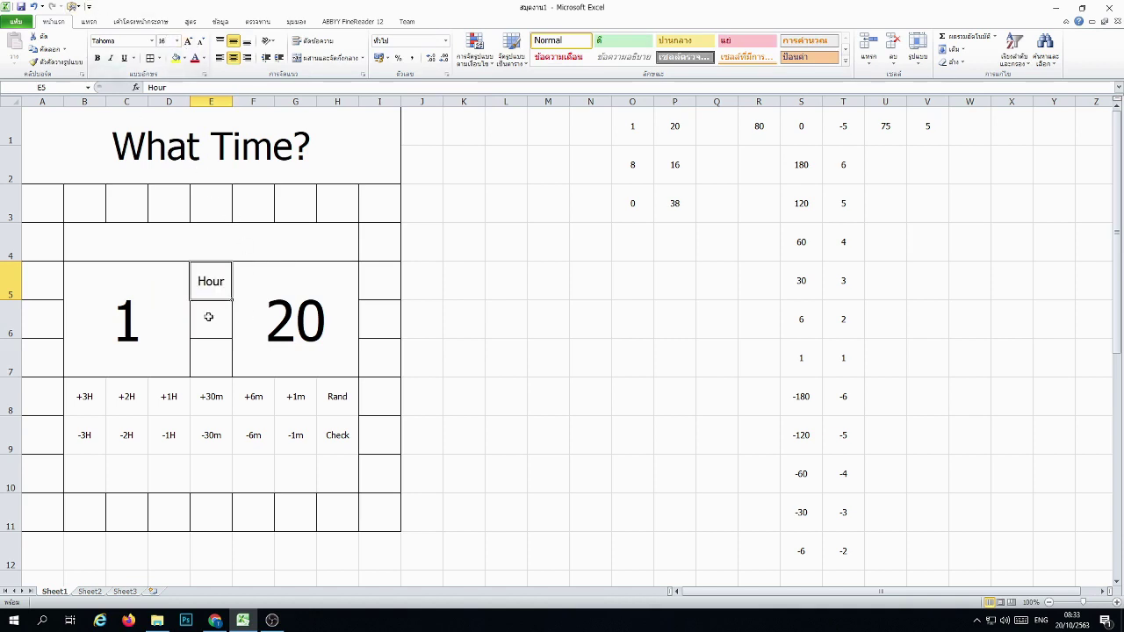
Step: Set E6:E7 to 16 pt and place the 'Min' label in E7
{"action": "left_click", "coordinate": [209, 317]}
{"action": "left_click_drag", "start_coordinate": [209, 317], "coordinate": [210, 357]}
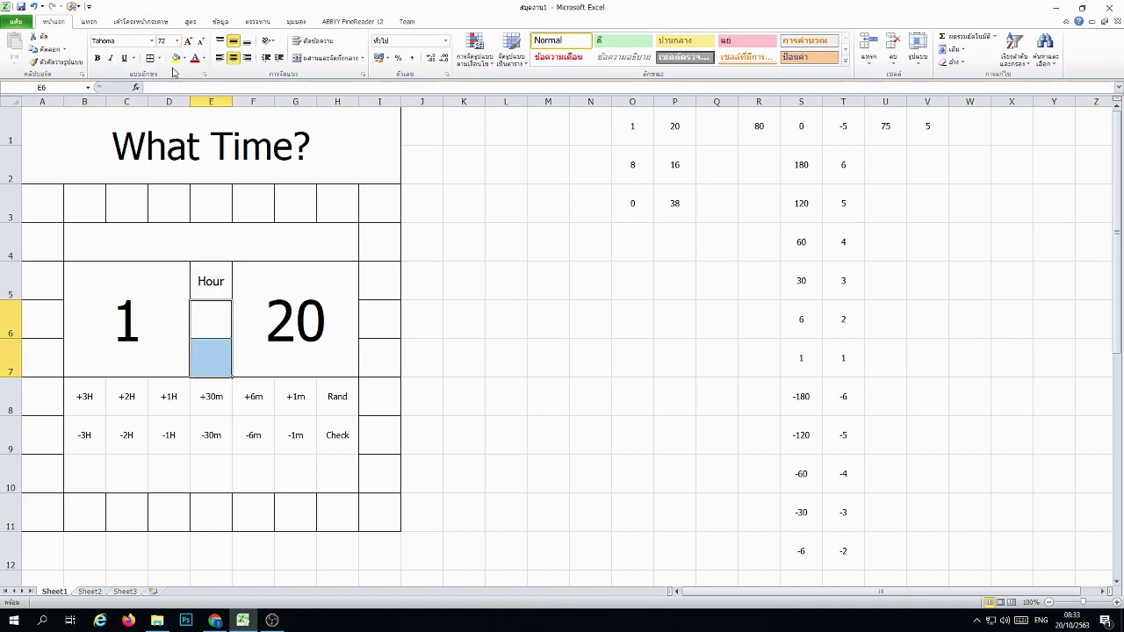
{"action": "left_click", "coordinate": [176, 41]}
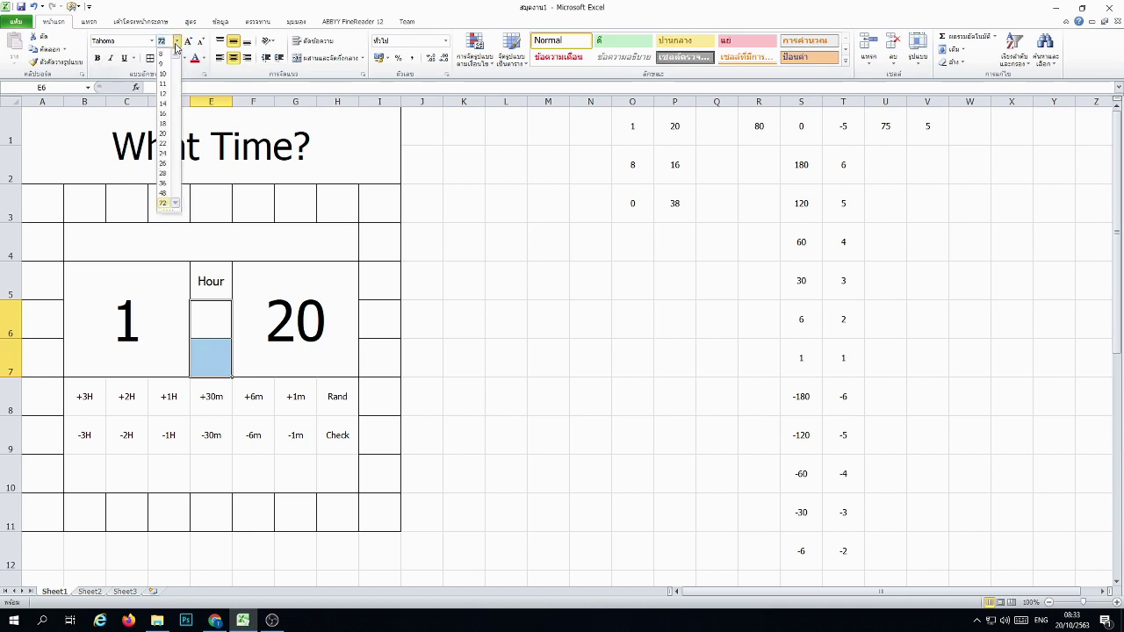
{"action": "left_click", "coordinate": [163, 113]}
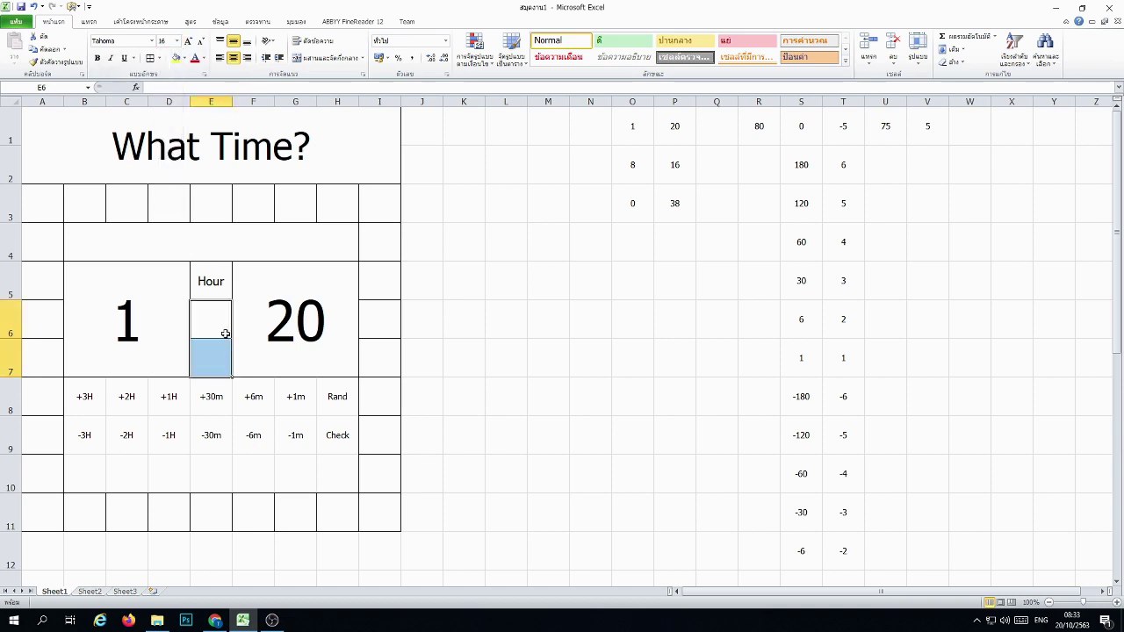
{"action": "left_click", "coordinate": [226, 331]}
{"action": "type", "text": "Min"}
{"action": "key", "text": "Return"}
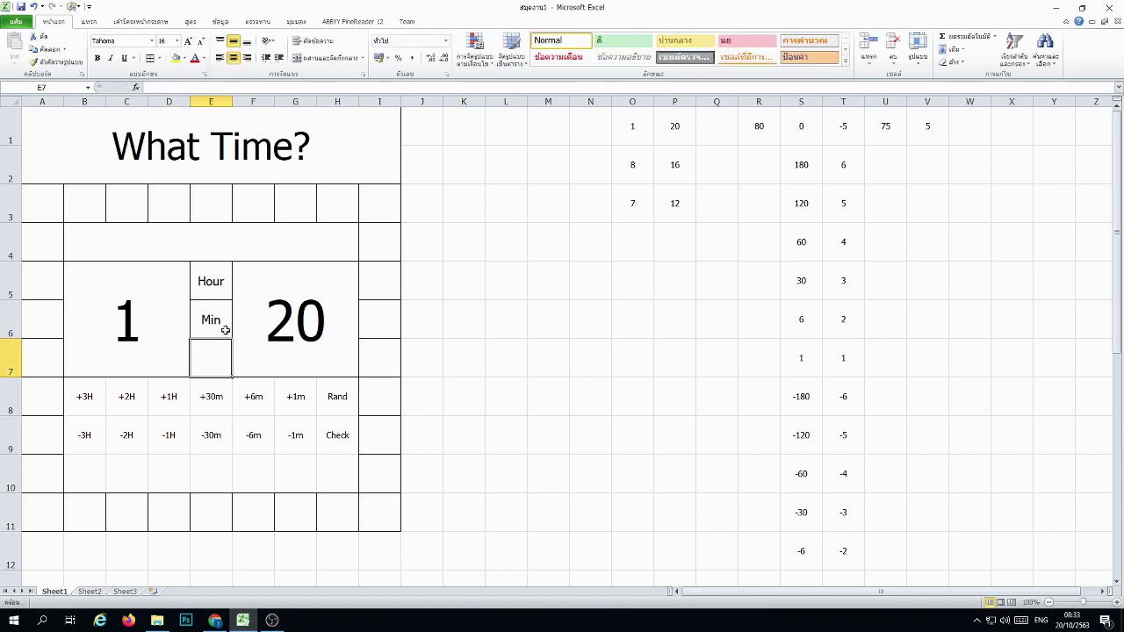
{"action": "left_click", "coordinate": [633, 319]}
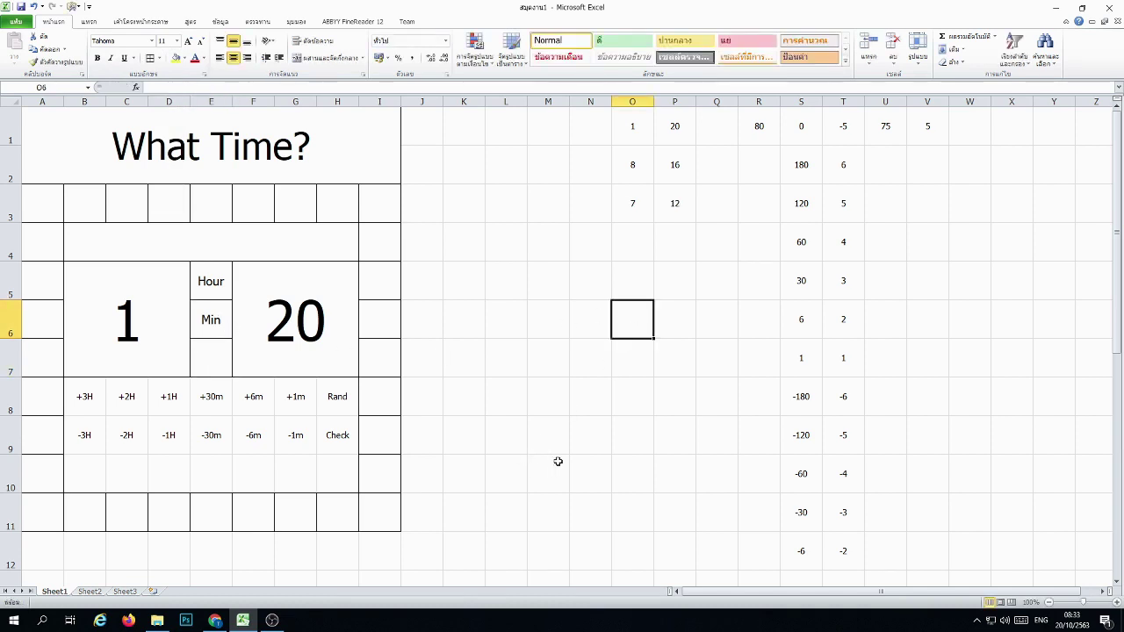
{"action": "left_click", "coordinate": [216, 334]}
{"action": "left_click_drag", "start_coordinate": [216, 336], "coordinate": [218, 372]}
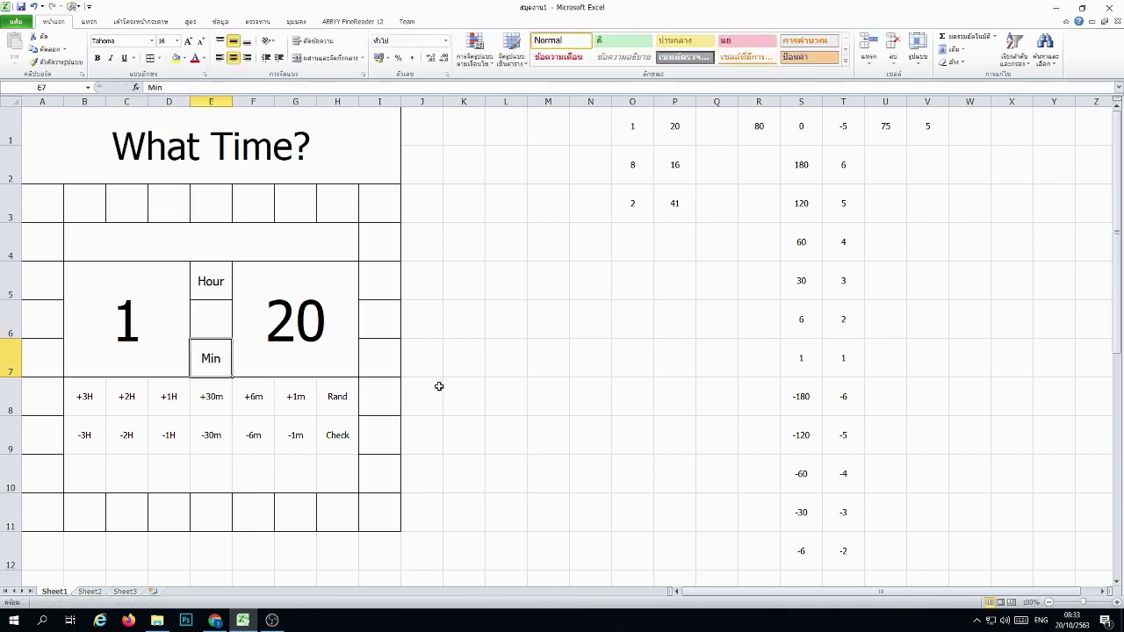
{"action": "left_click", "coordinate": [549, 395]}
Step: Put a colon in E6 between Hour and Min and enlarge its font
{"action": "left_click", "coordinate": [211, 323]}
{"action": "double_click", "coordinate": [212, 323]}
{"action": "type", "text": ":"}
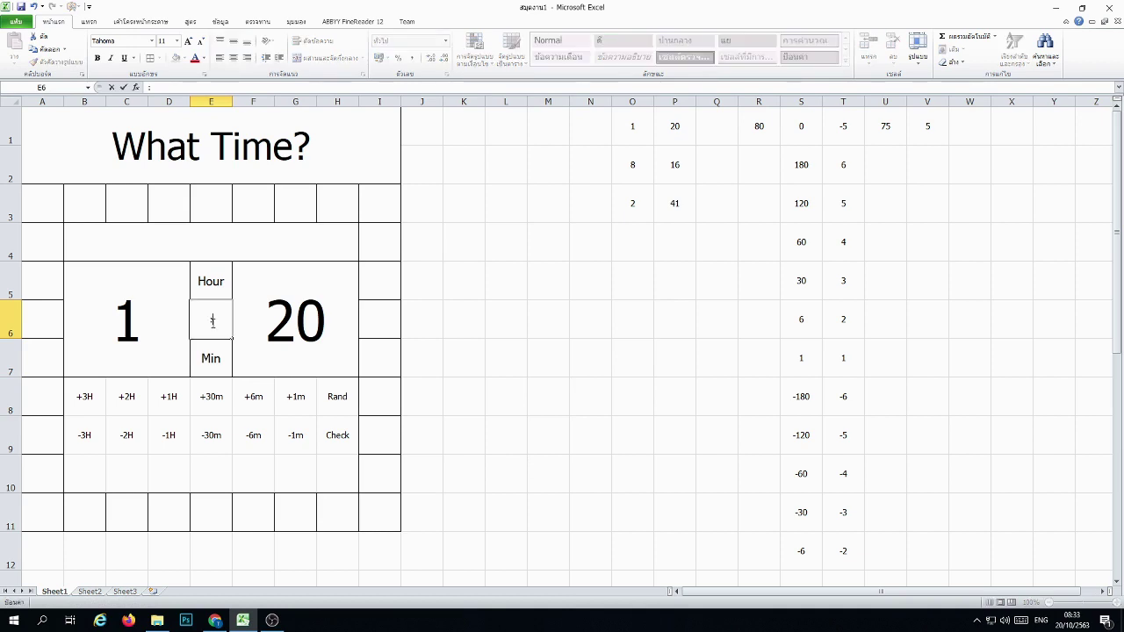
{"action": "key", "text": "Return"}
{"action": "left_click", "coordinate": [211, 323]}
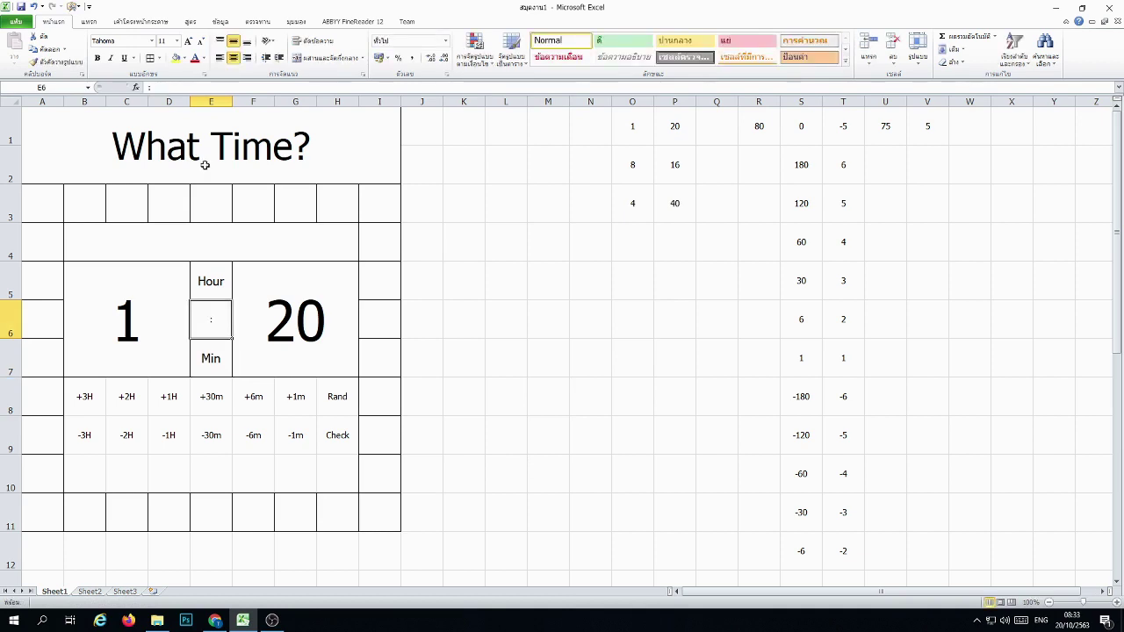
{"action": "left_click", "coordinate": [188, 44]}
{"action": "left_click", "coordinate": [529, 297]}
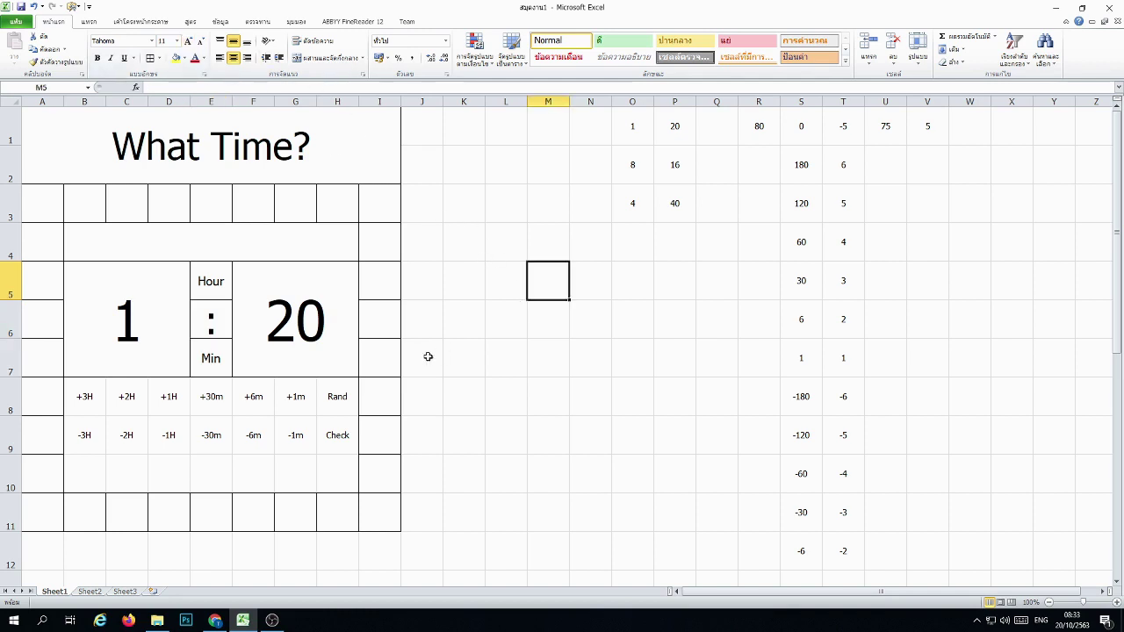
{"action": "left_click", "coordinate": [216, 283]}
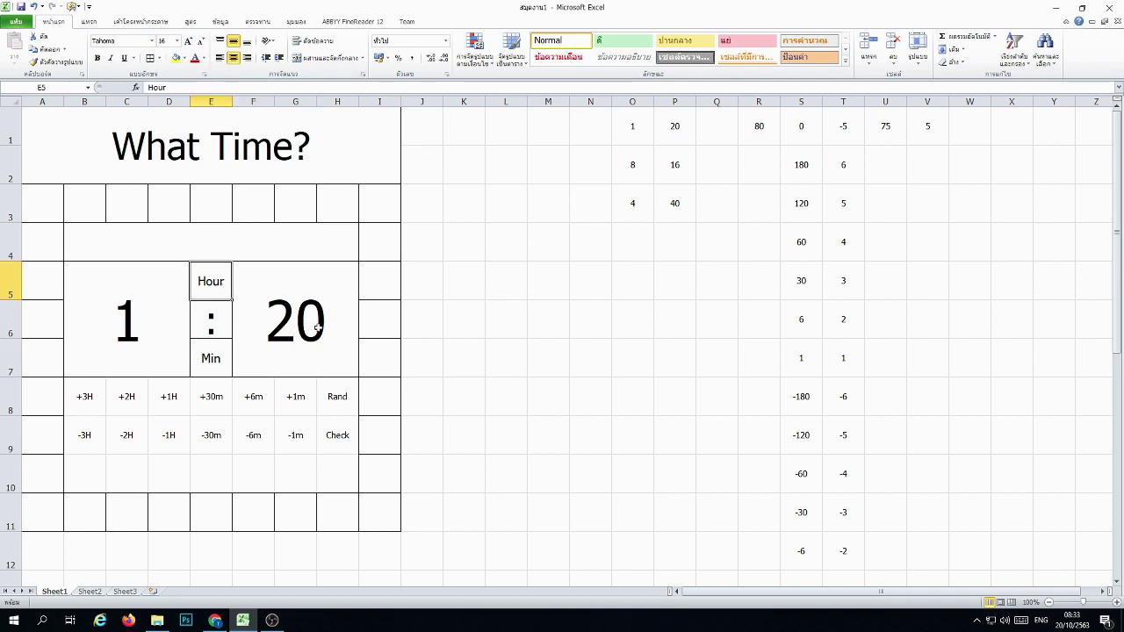
Step: Enter the starting value 0 in cell N1
{"action": "left_click", "coordinate": [577, 343]}
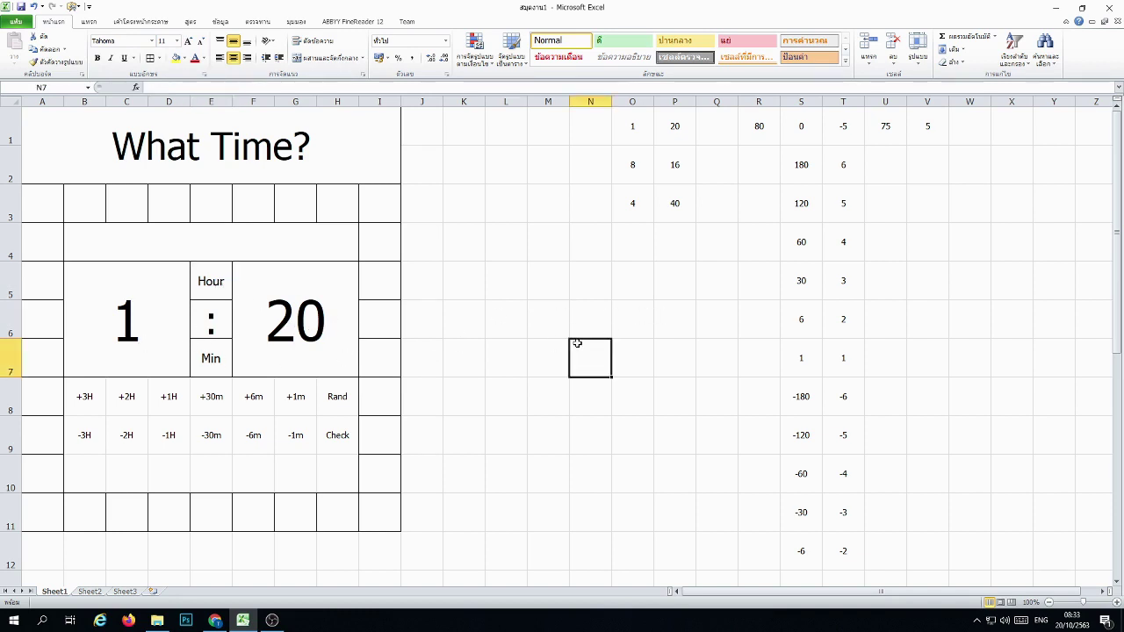
{"action": "left_click", "coordinate": [589, 133]}
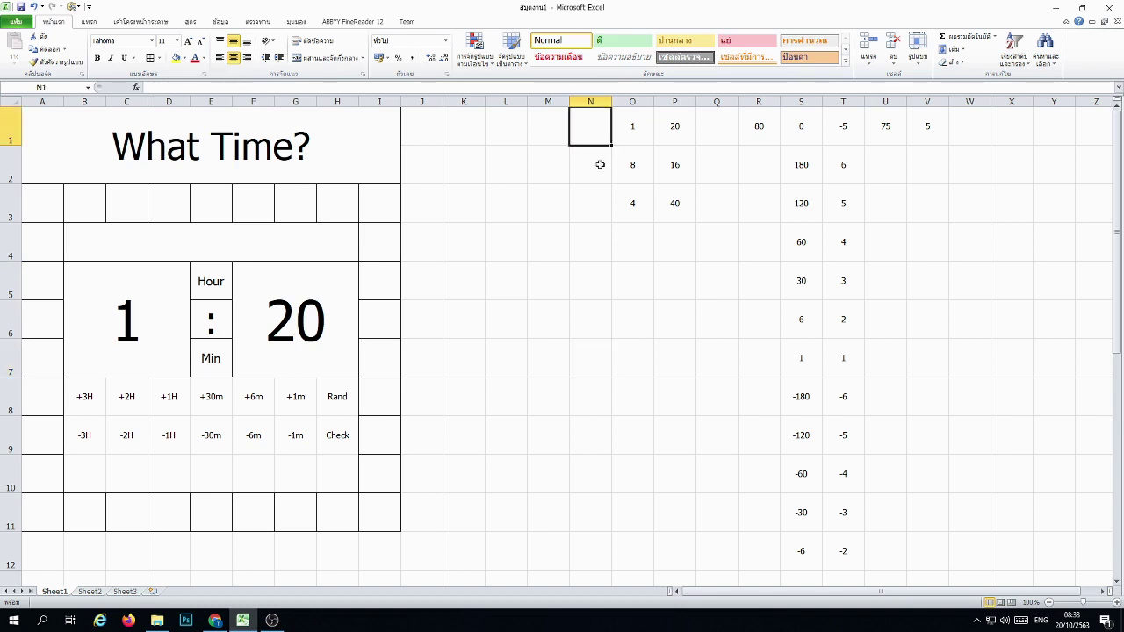
{"action": "type", "text": "0"}
{"action": "key", "text": "Return"}
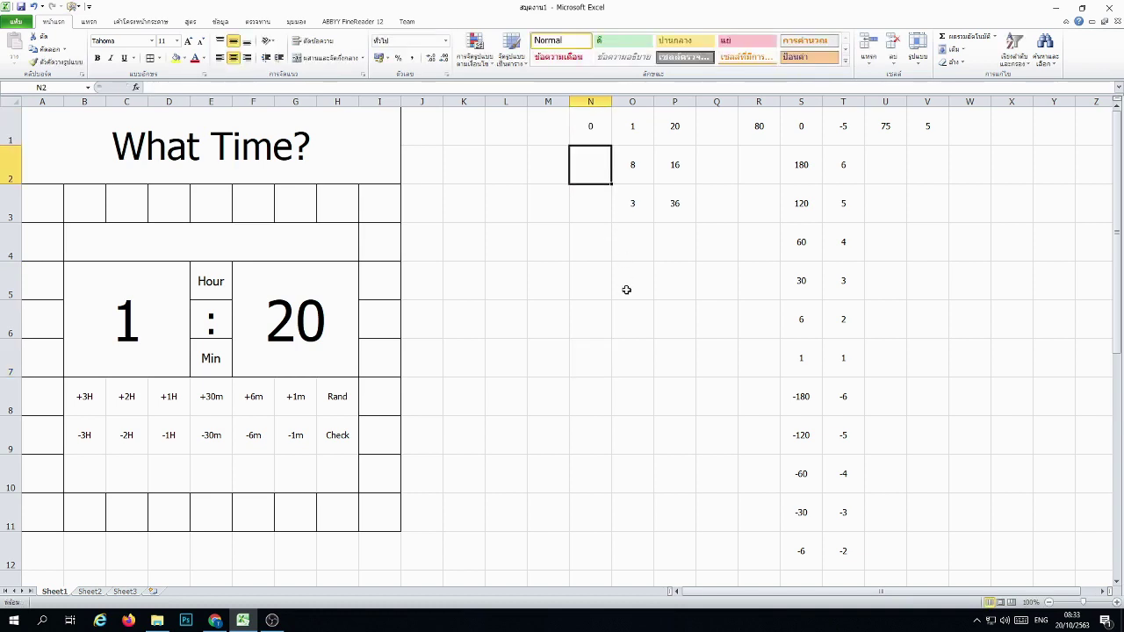
Step: Start an IF formula in N2 comparing O1 with O2, returning 1
{"action": "type", "text": "=if("}
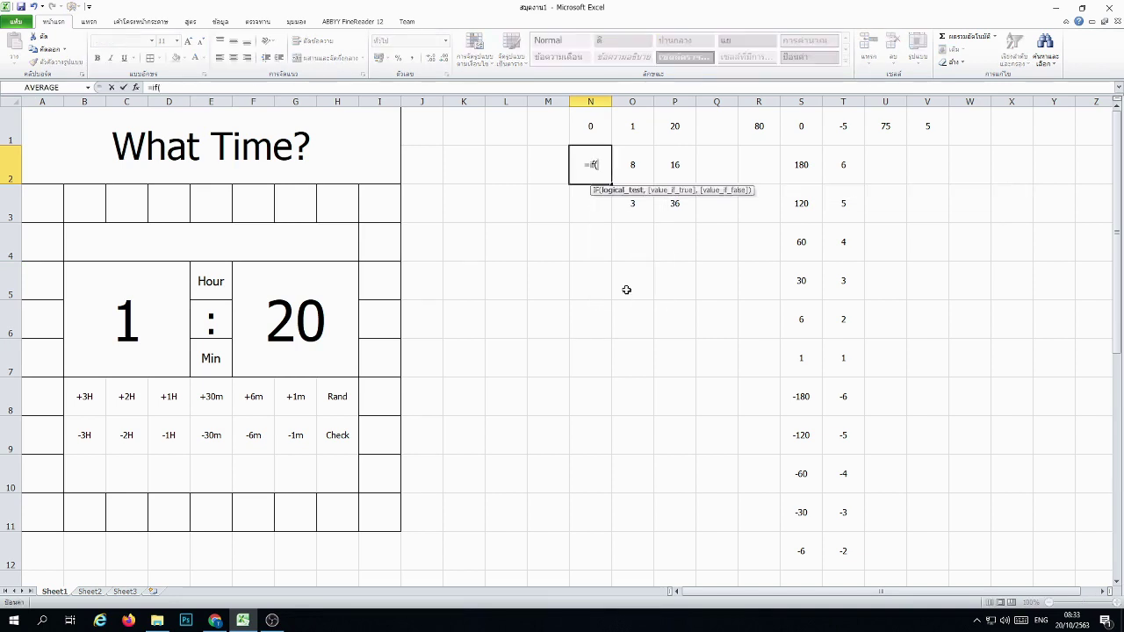
{"action": "left_click", "coordinate": [630, 133]}
{"action": "type", "text": "="}
{"action": "left_click", "coordinate": [639, 165]}
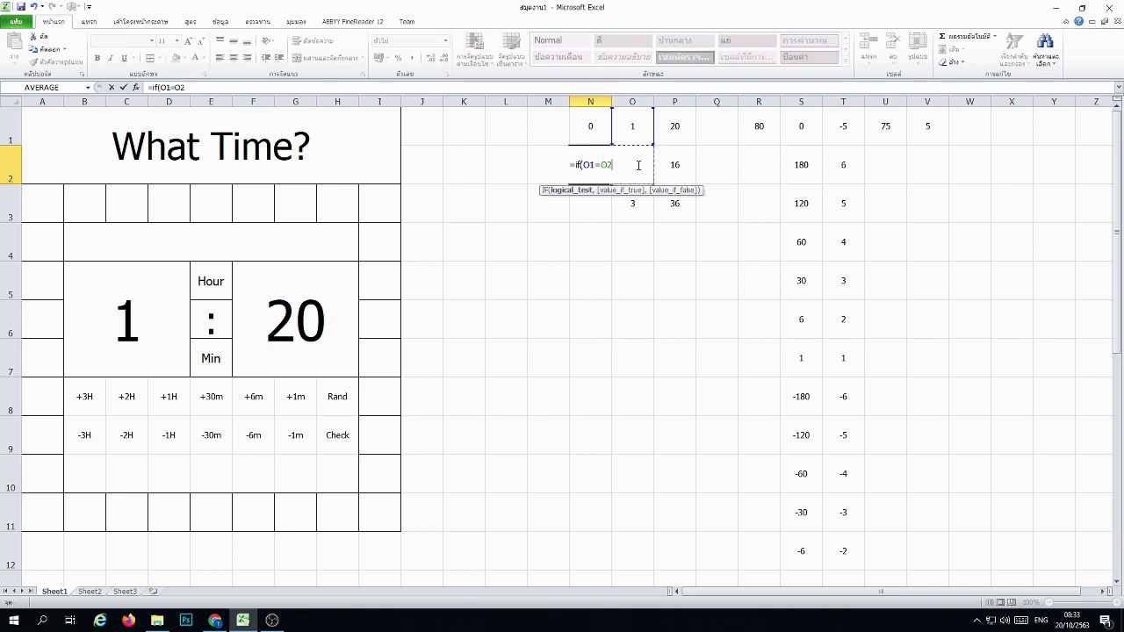
{"action": "type", "text": ","}
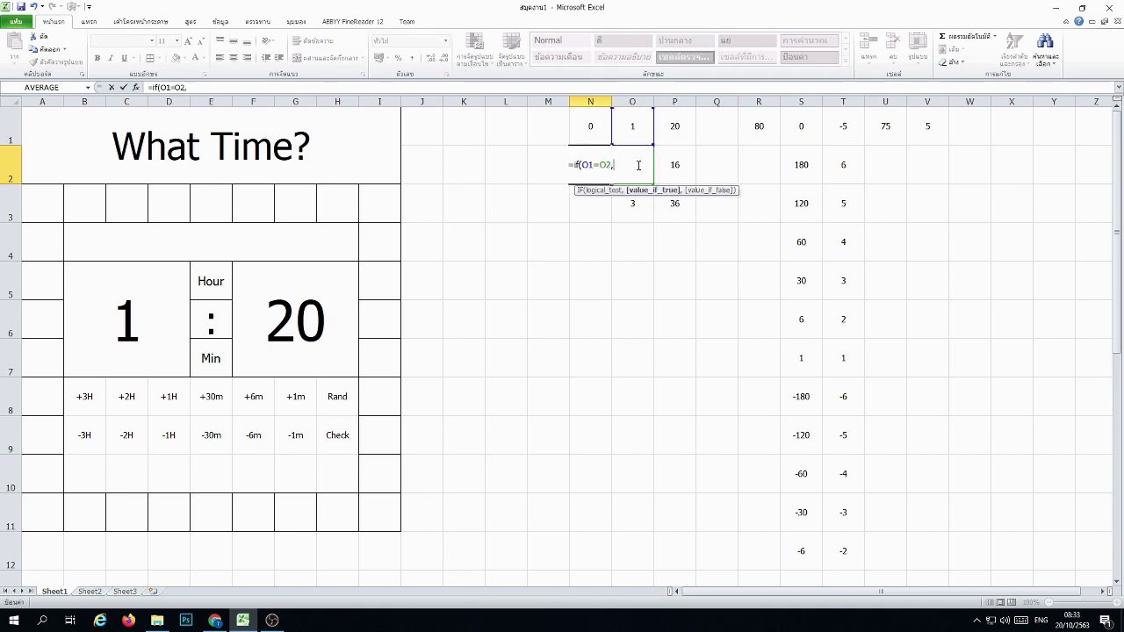
{"action": "type", "text": "1"}
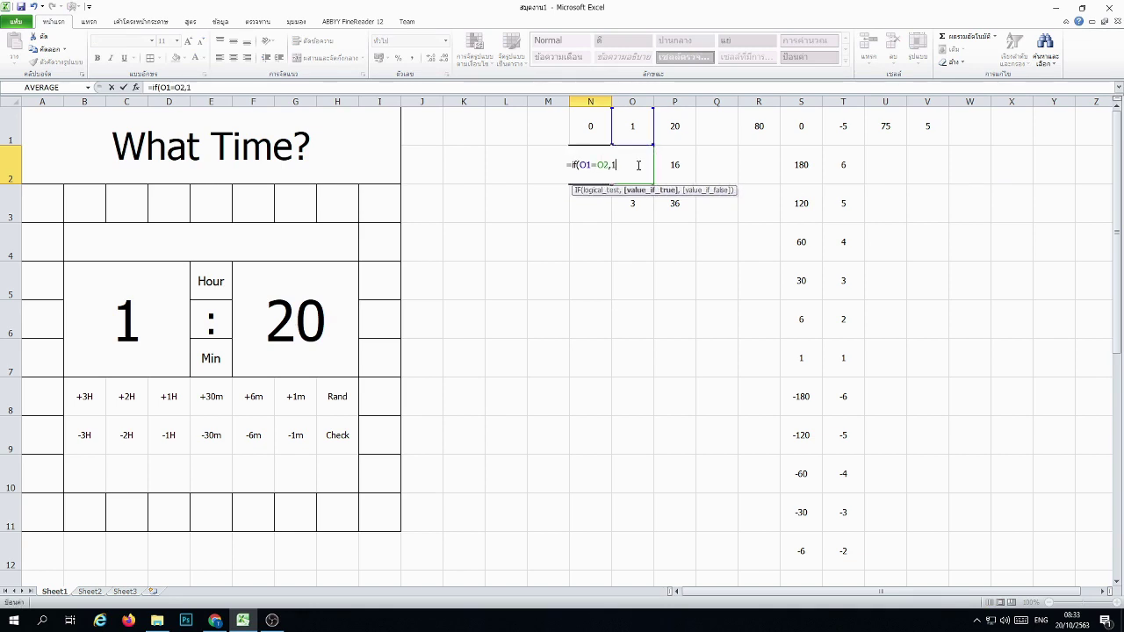
Step: Replace the formula in N2 with =if(and(N1=0 as the start of the check
{"action": "left_click", "coordinate": [581, 164]}
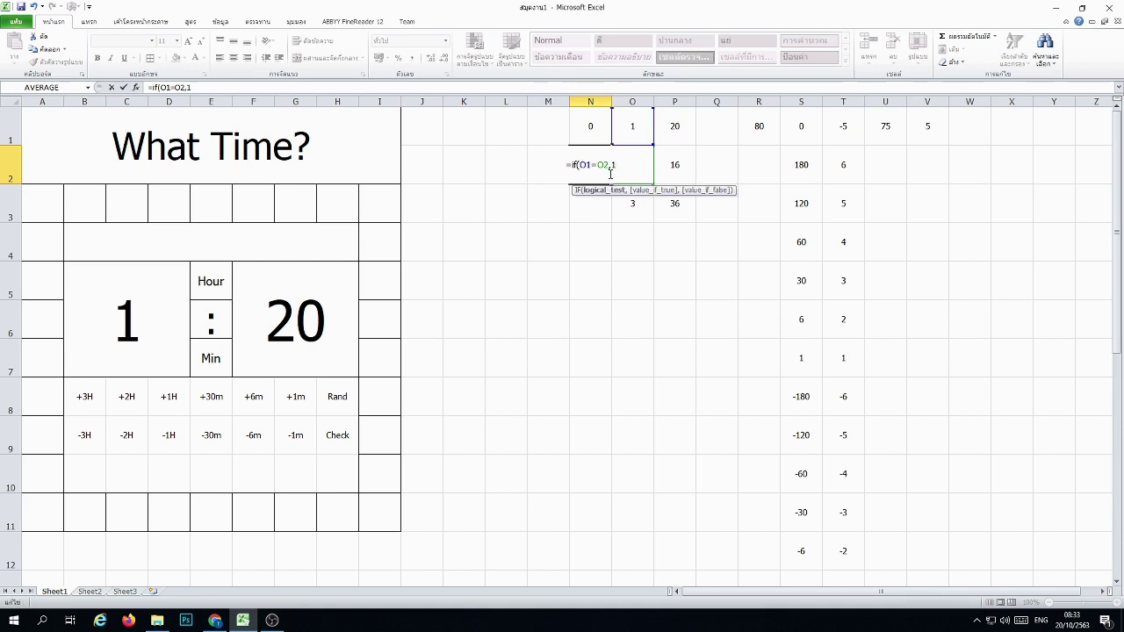
{"action": "left_click_drag", "start_coordinate": [616, 166], "coordinate": [542, 165]}
{"action": "type", "text": "=if"}
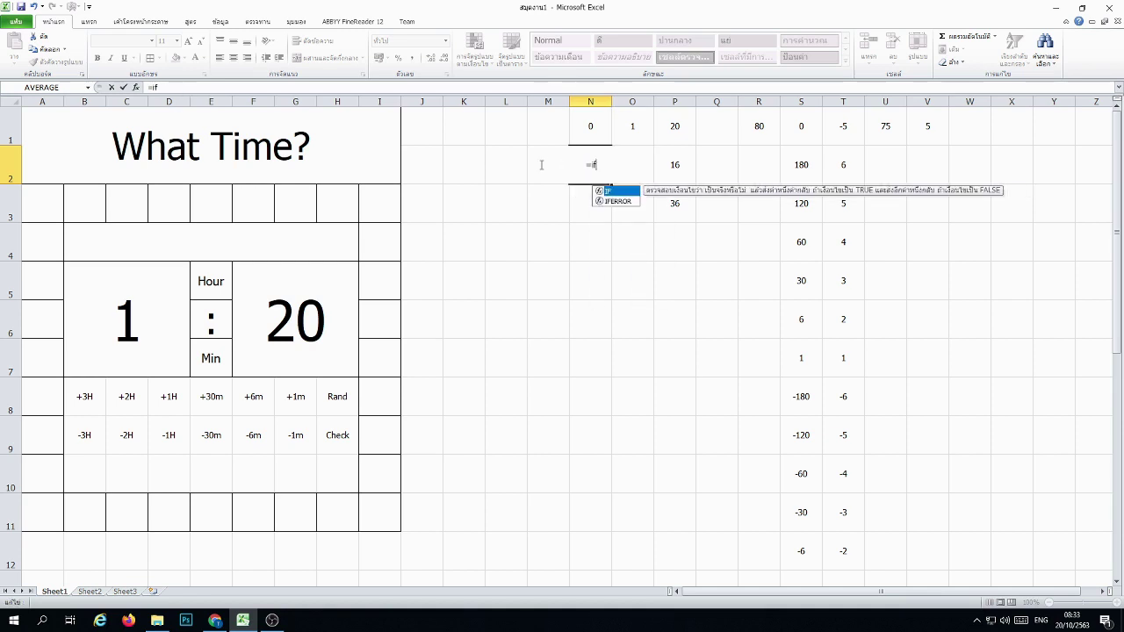
{"action": "type", "text": "("}
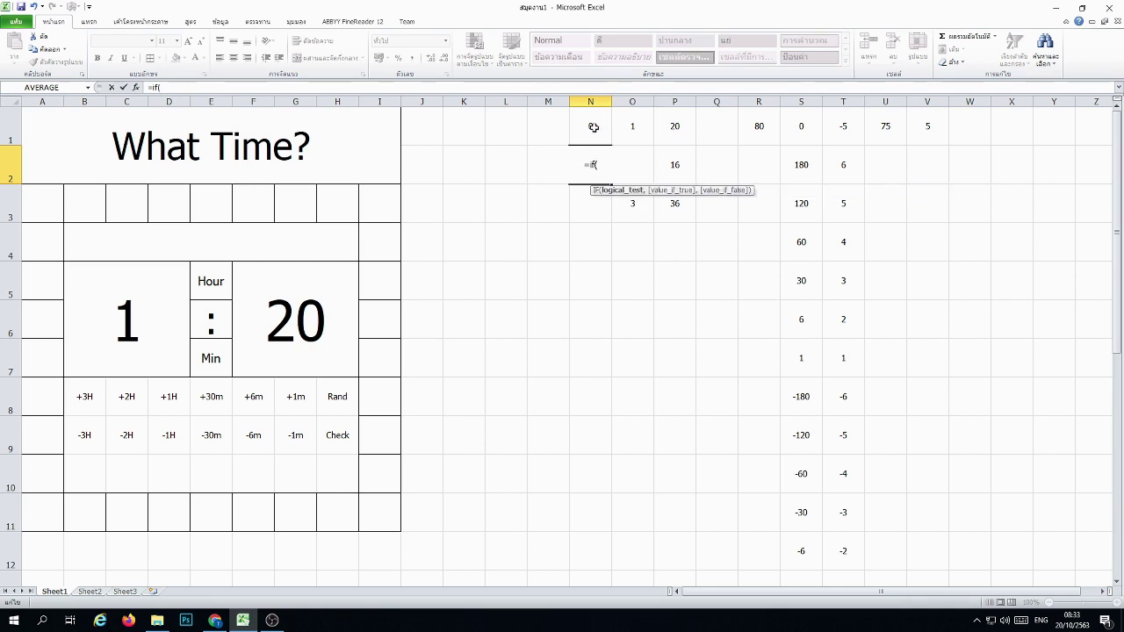
{"action": "left_click", "coordinate": [593, 127]}
{"action": "key", "text": "BackSpace"}
{"action": "key", "text": "BackSpace"}
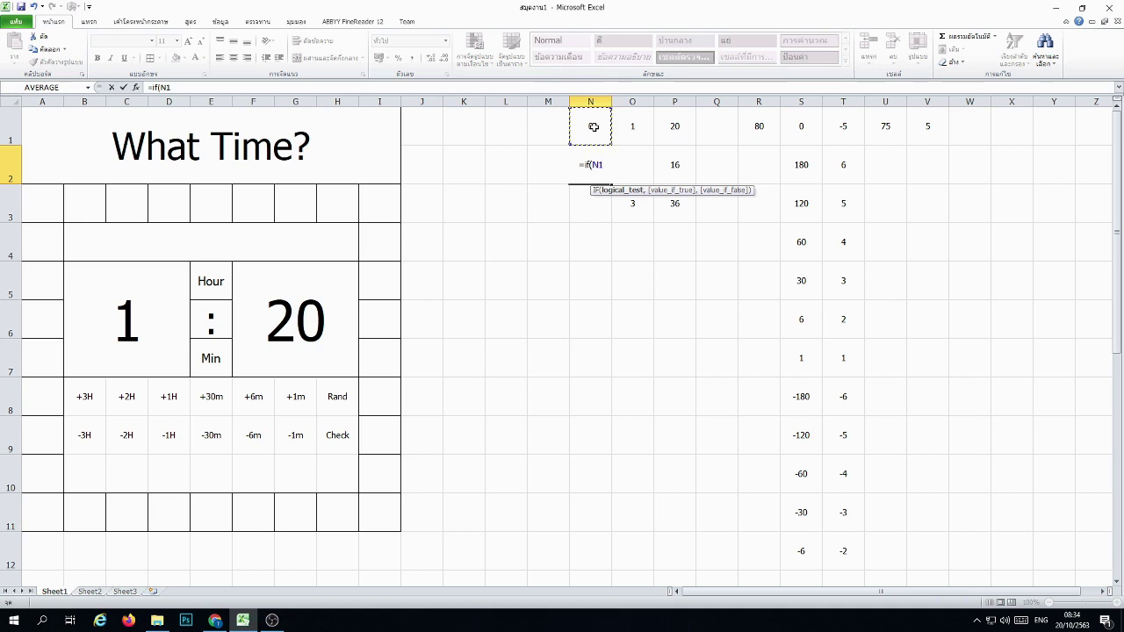
{"action": "type", "text": "and("}
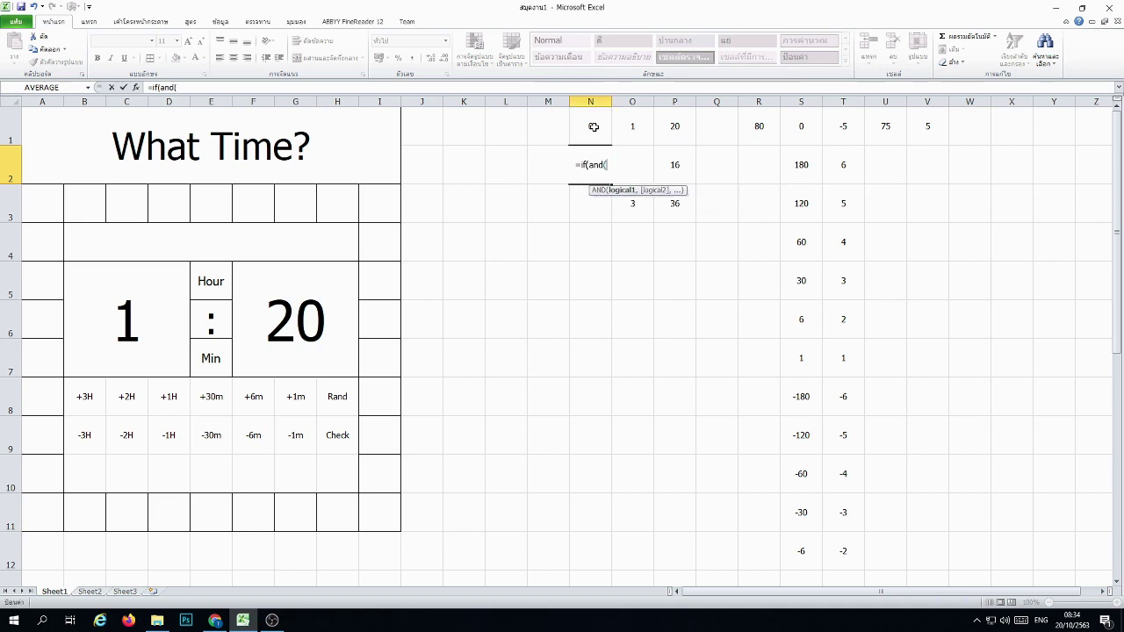
{"action": "left_click", "coordinate": [593, 127]}
{"action": "type", "text": "=0,"}
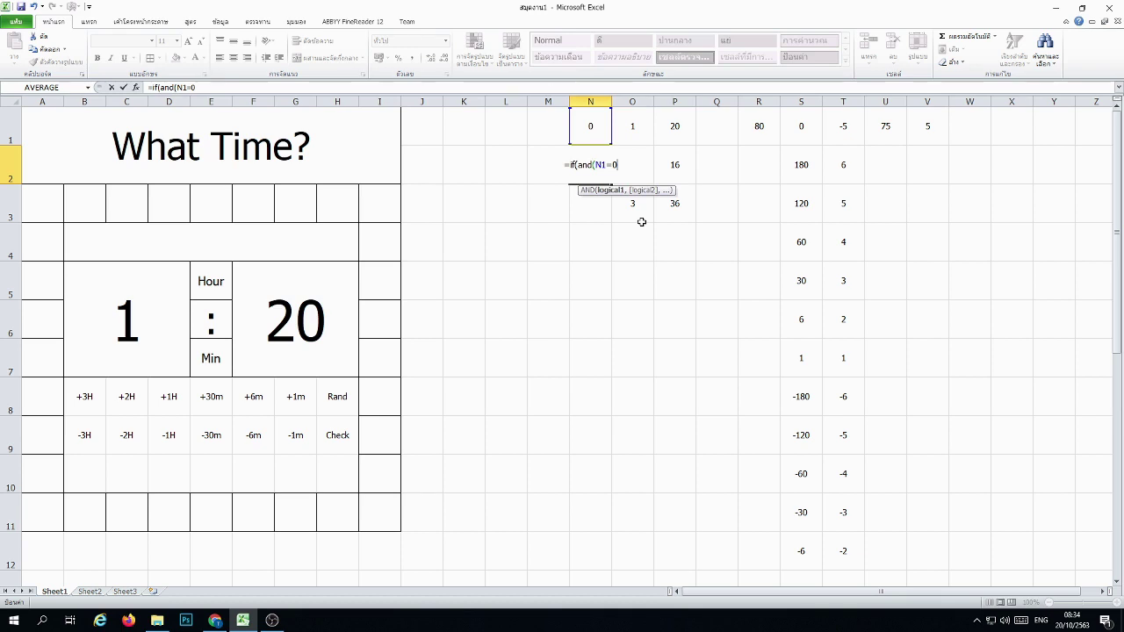
Step: Build N2's first condition AND(N1=0,P1=0,O1=O2) and dismiss the missing-parenthesis error
{"action": "type", "text": ","}
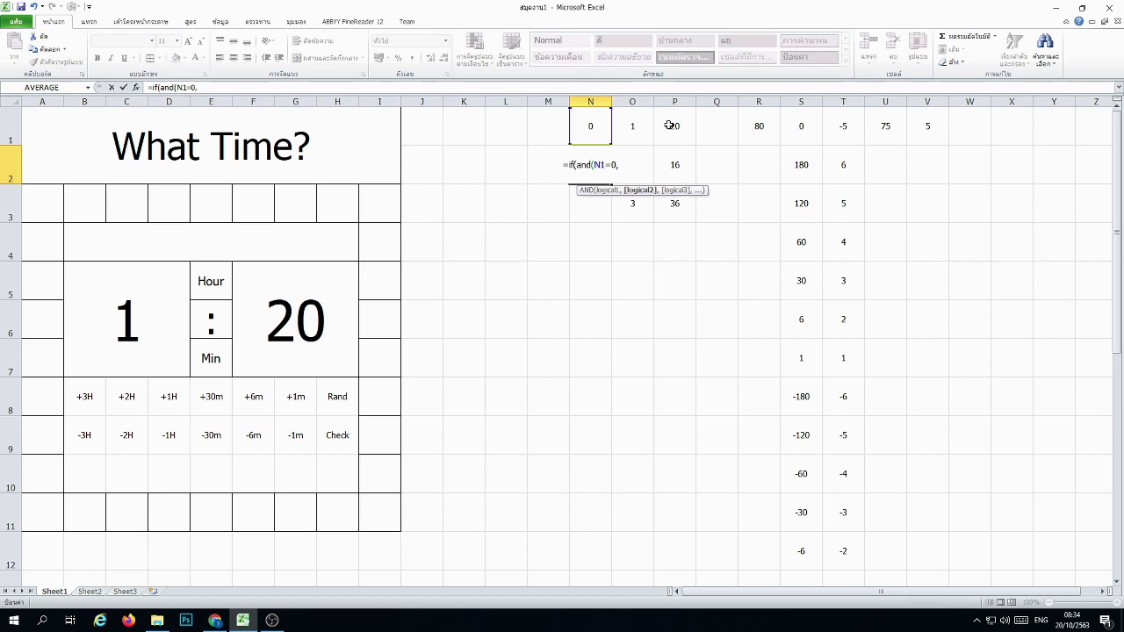
{"action": "left_click", "coordinate": [674, 126]}
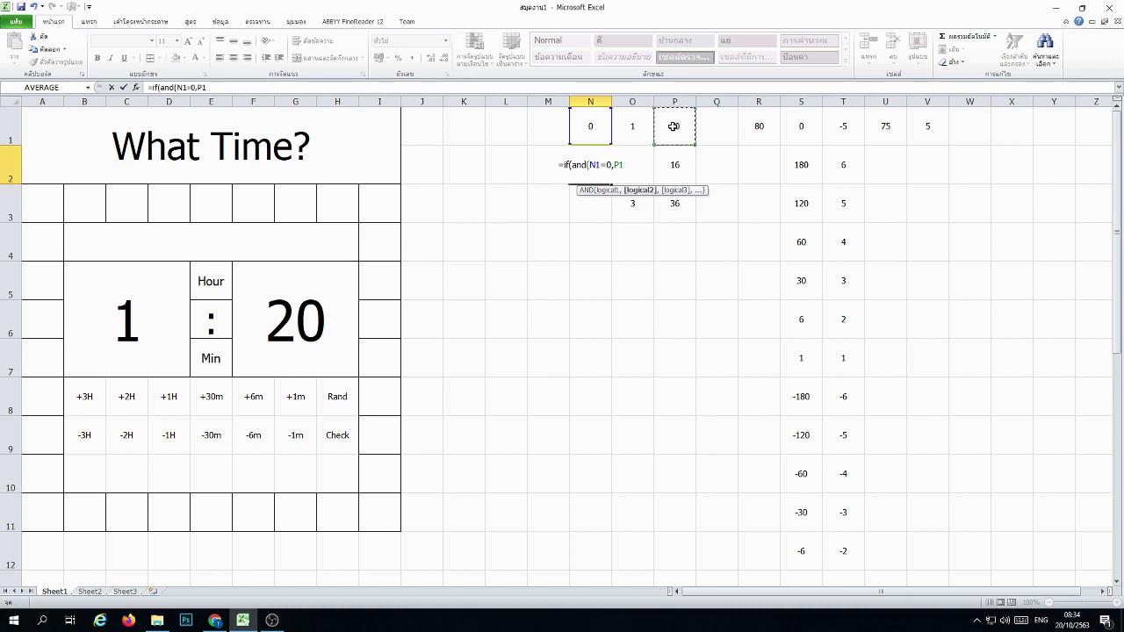
{"action": "type", "text": "=0)"}
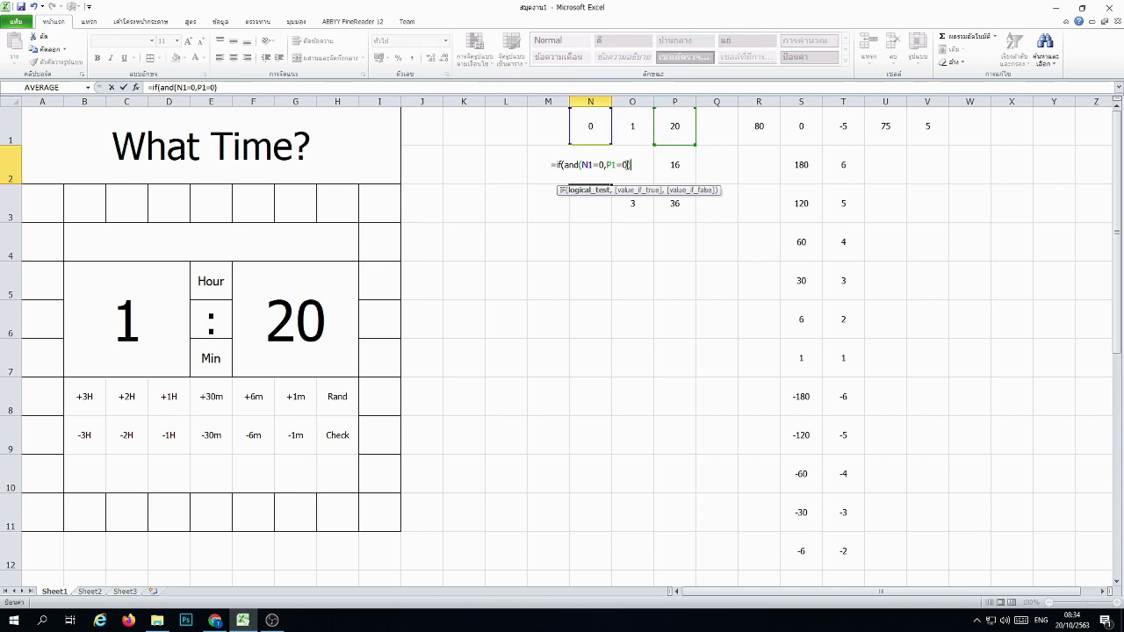
{"action": "key", "text": "Left"}
{"action": "type", "text": ","}
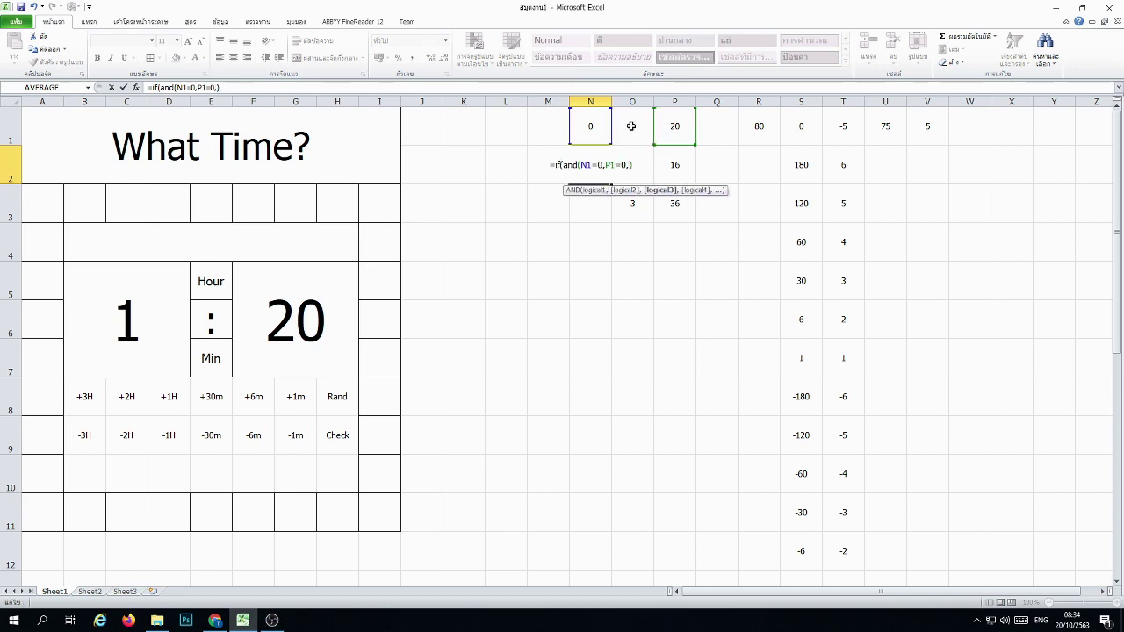
{"action": "left_click", "coordinate": [632, 125]}
{"action": "type", "text": "="}
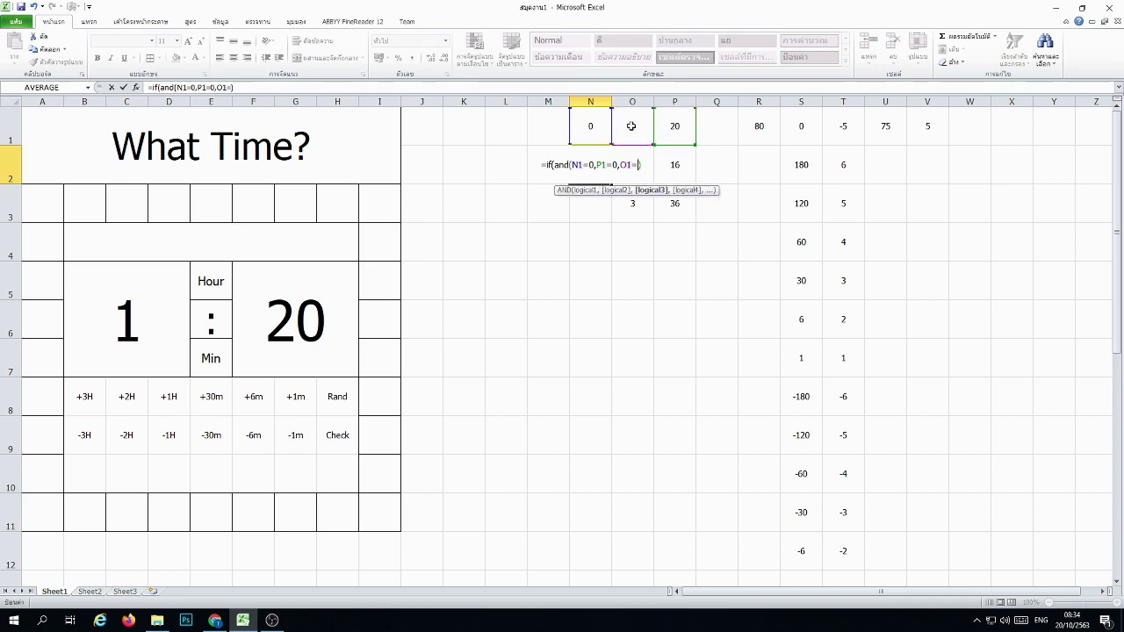
{"action": "type", "text": "o2"}
{"action": "key", "text": "Return"}
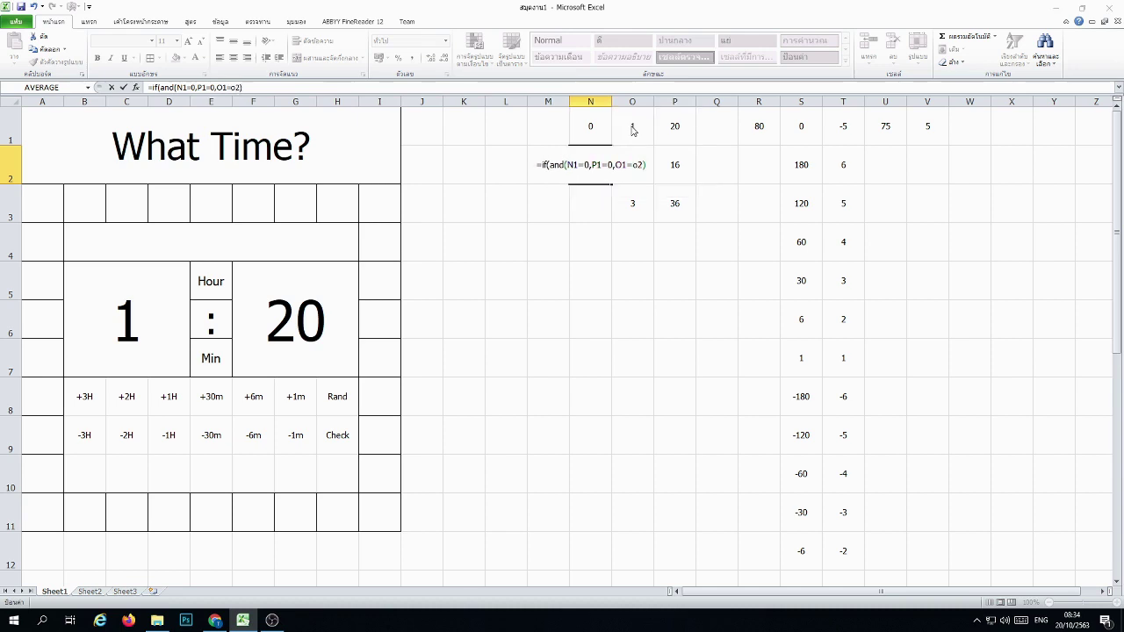
{"action": "left_click", "coordinate": [578, 339]}
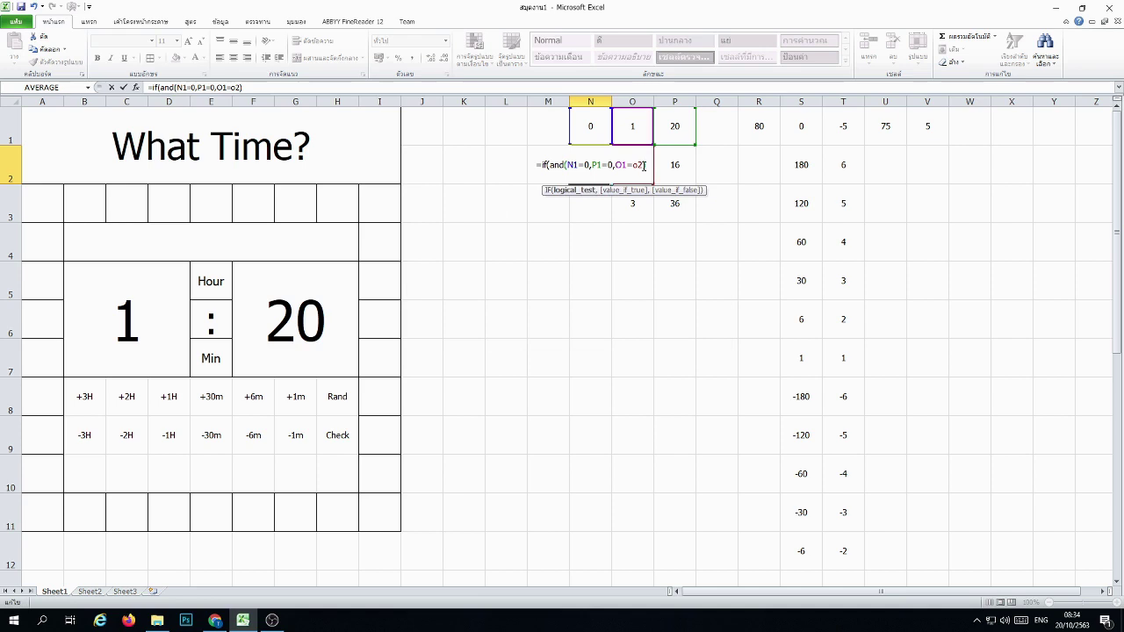
Step: Finish N2's formula with ,1,IF(AND(N1=1,P1=P2),2,0)) so it returns 0
{"action": "type", "text": ",1"}
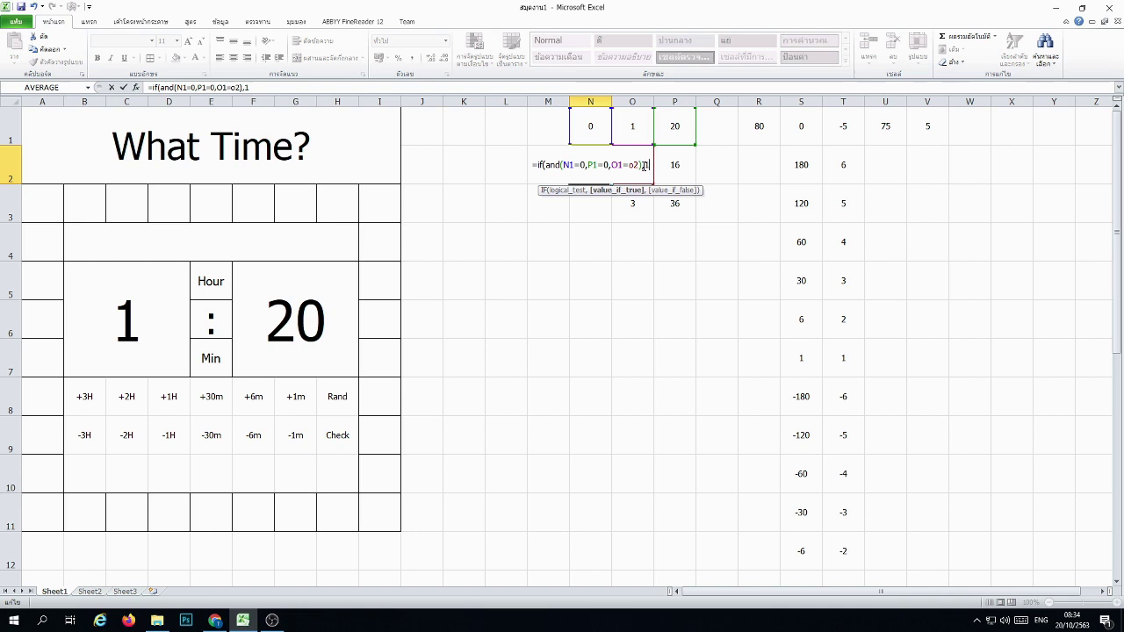
{"action": "type", "text": ",if("}
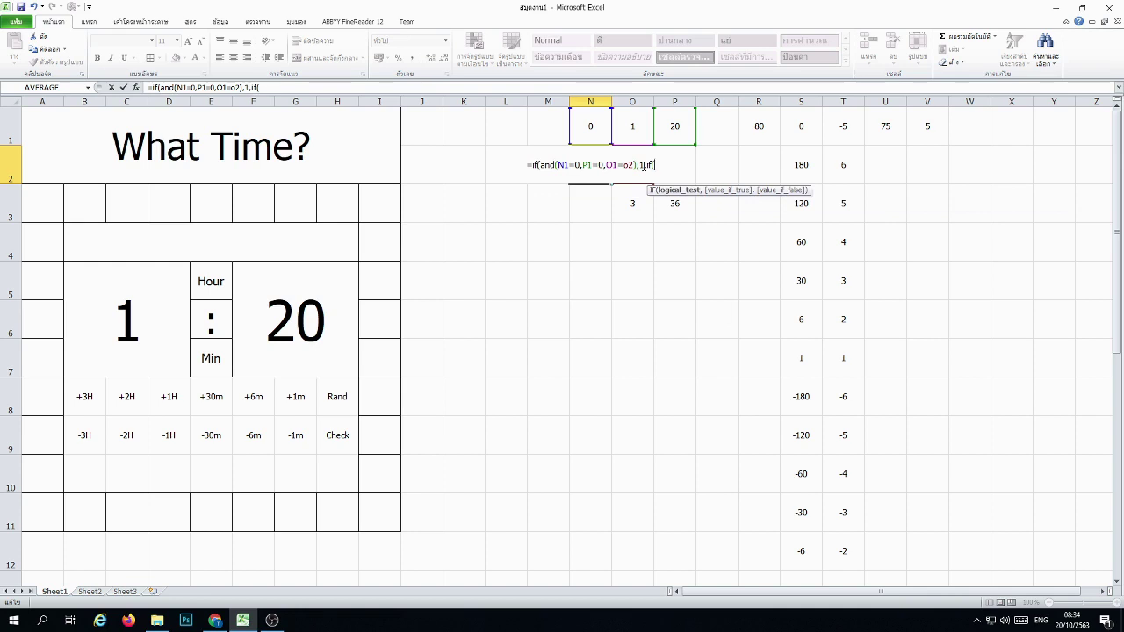
{"action": "type", "text": "and("}
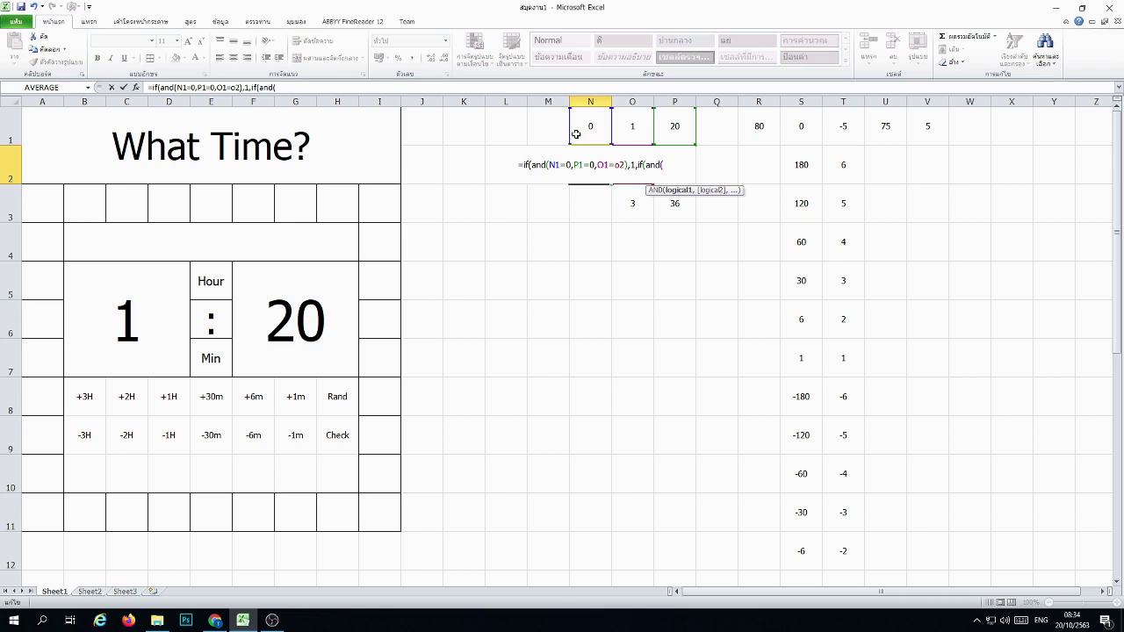
{"action": "left_click", "coordinate": [576, 133]}
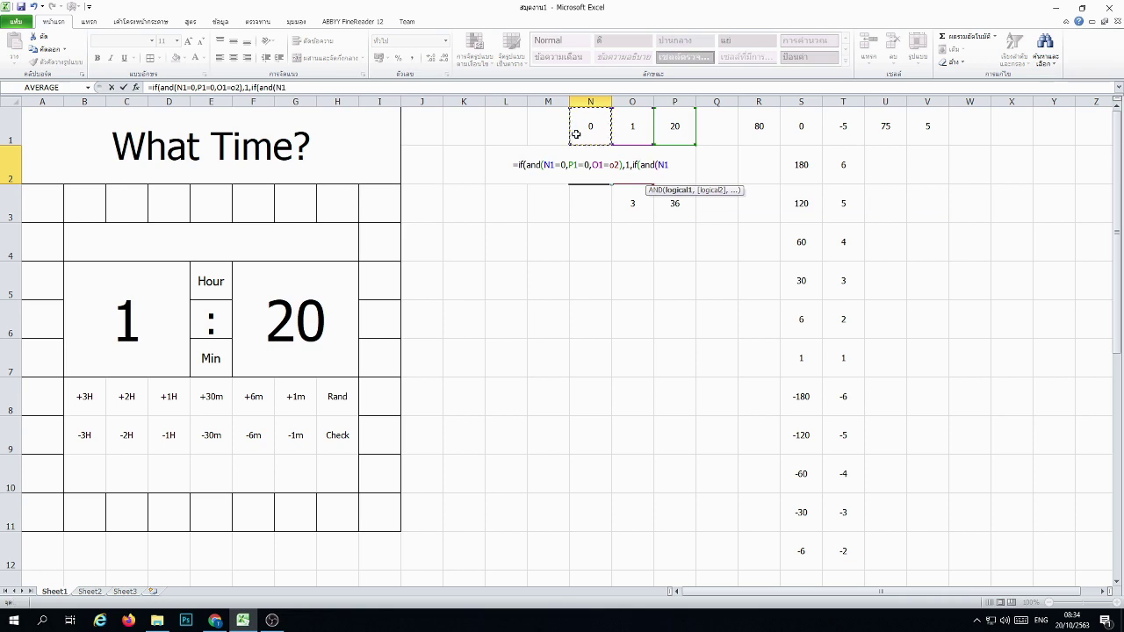
{"action": "type", "text": "=1"}
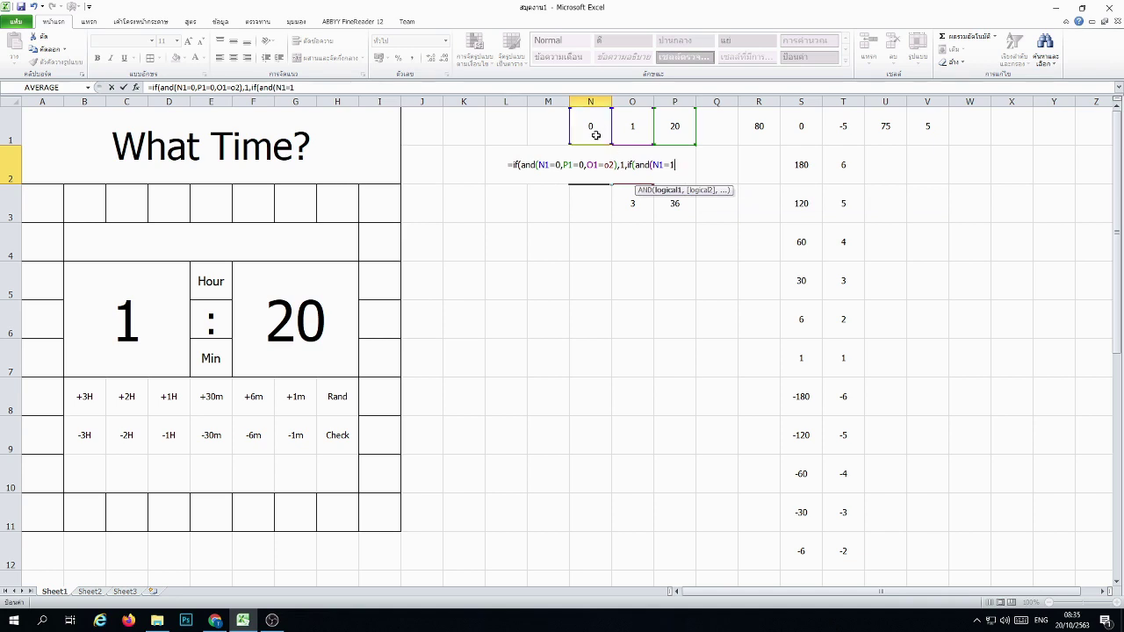
{"action": "type", "text": ","}
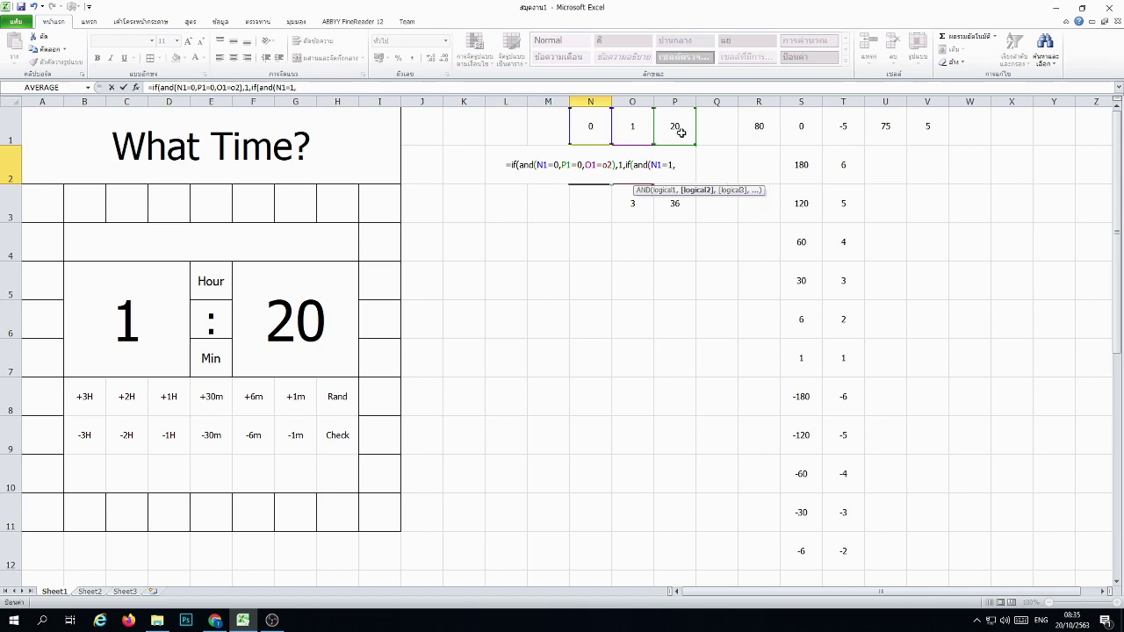
{"action": "left_click", "coordinate": [680, 132]}
{"action": "type", "text": "="}
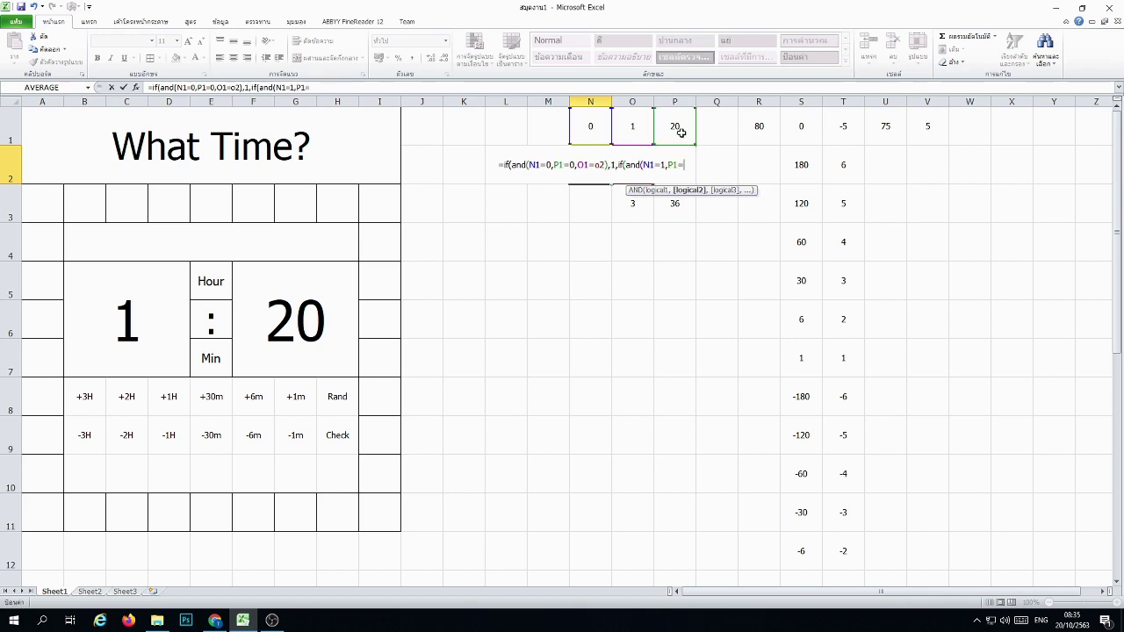
{"action": "type", "text": "p2"}
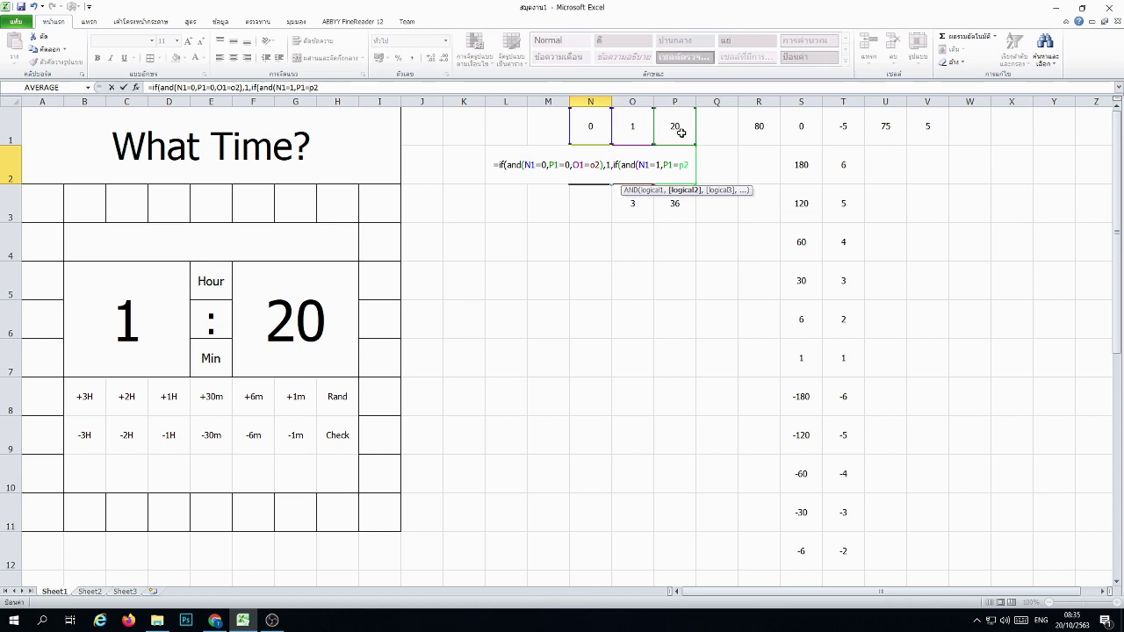
{"action": "type", "text": ")"}
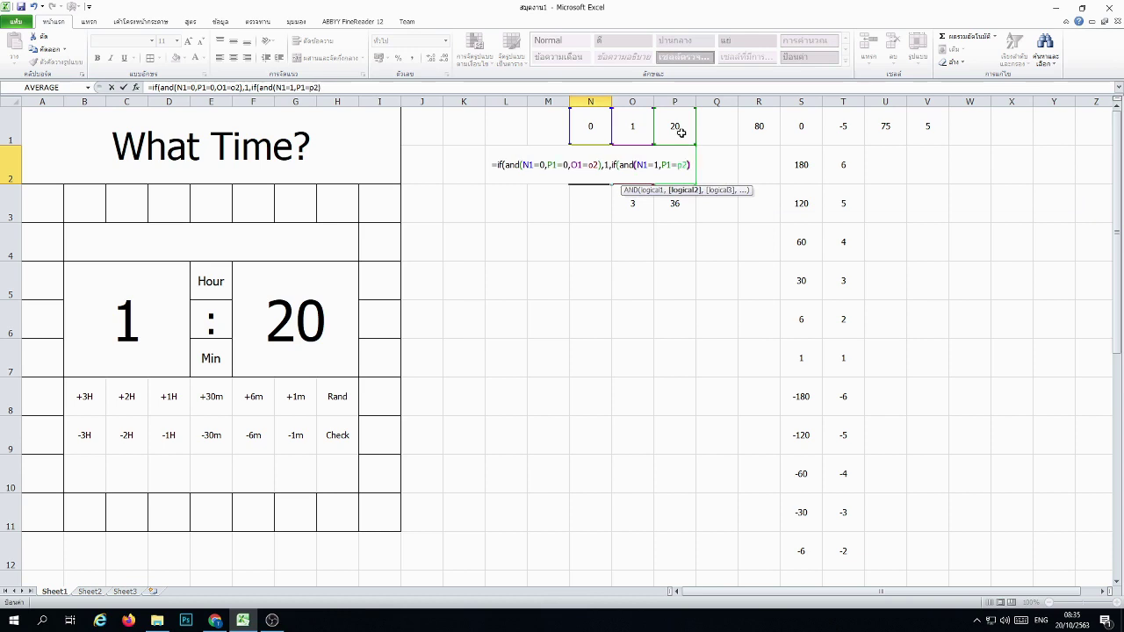
{"action": "type", "text": ",2"}
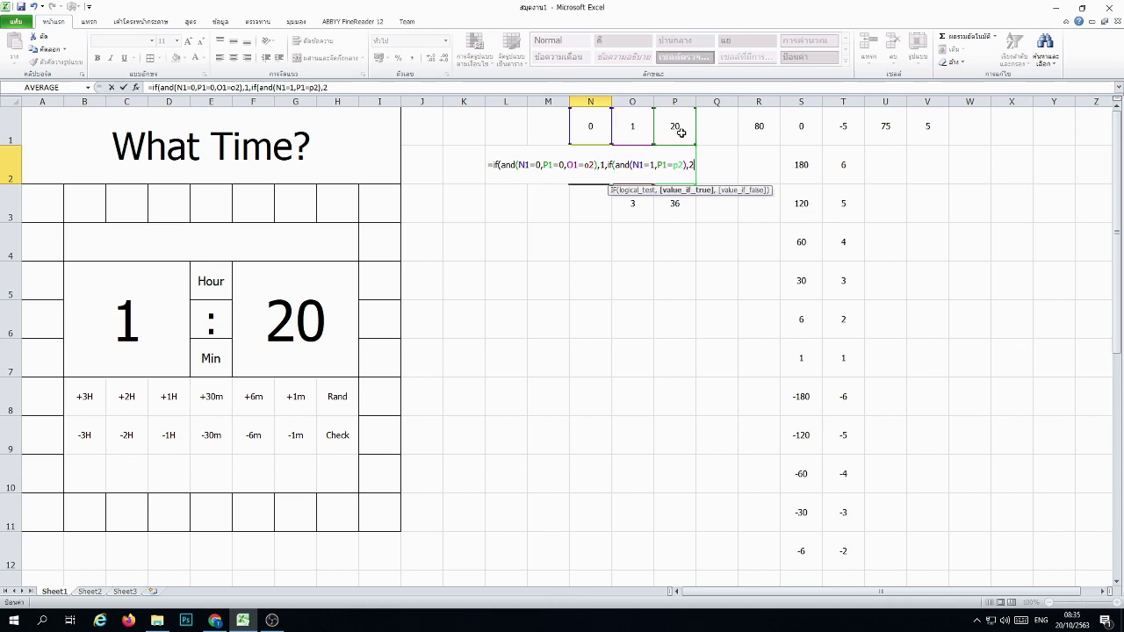
{"action": "type", "text": ",0)"}
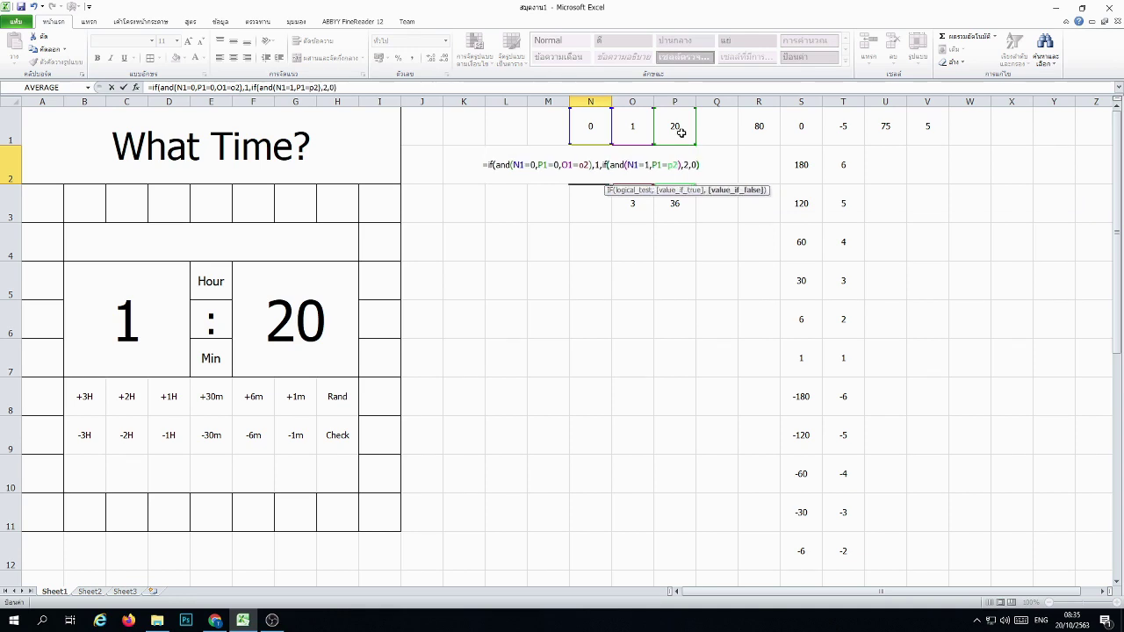
{"action": "key", "text": "Return"}
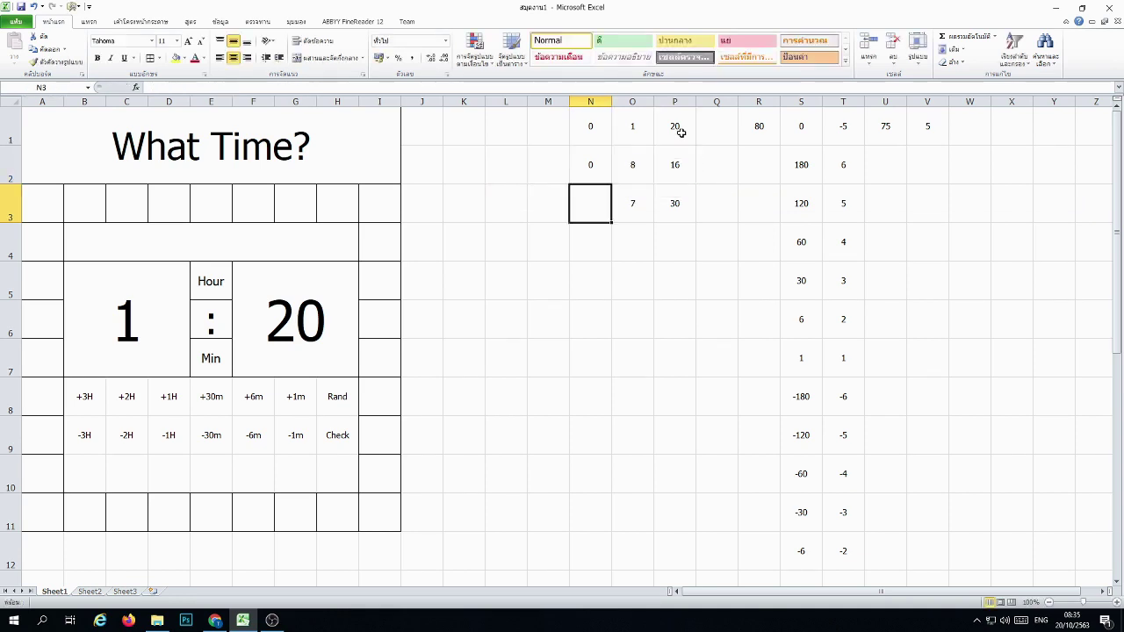
Step: Review N2's formula, then enter 500 as the start time in R1
{"action": "left_click", "coordinate": [603, 174]}
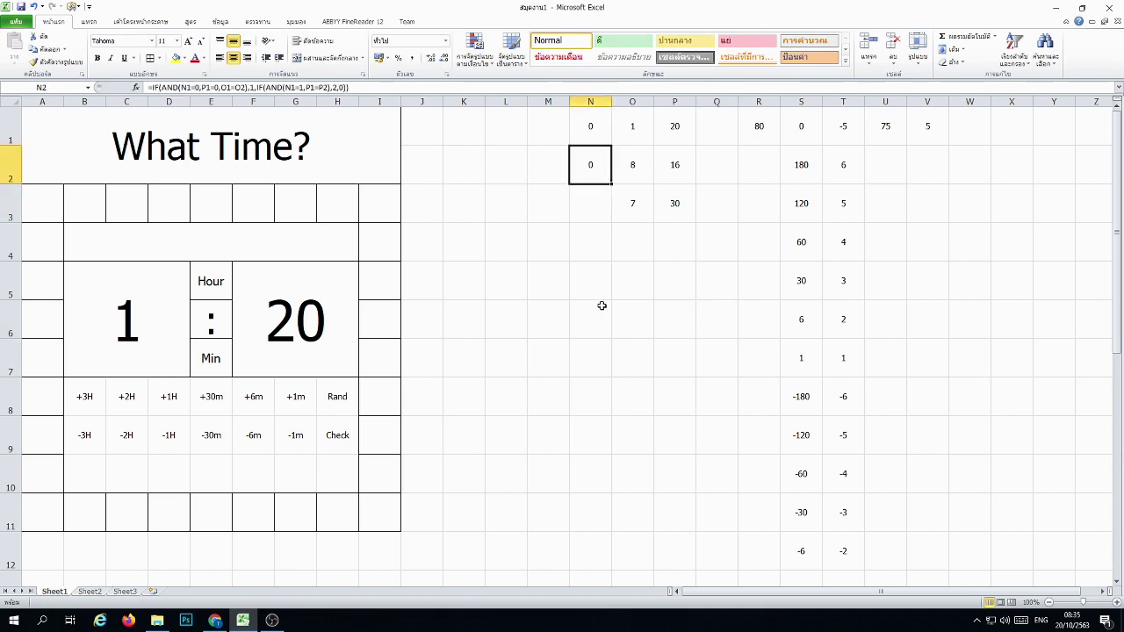
{"action": "left_click", "coordinate": [757, 125]}
{"action": "type", "text": "500"}
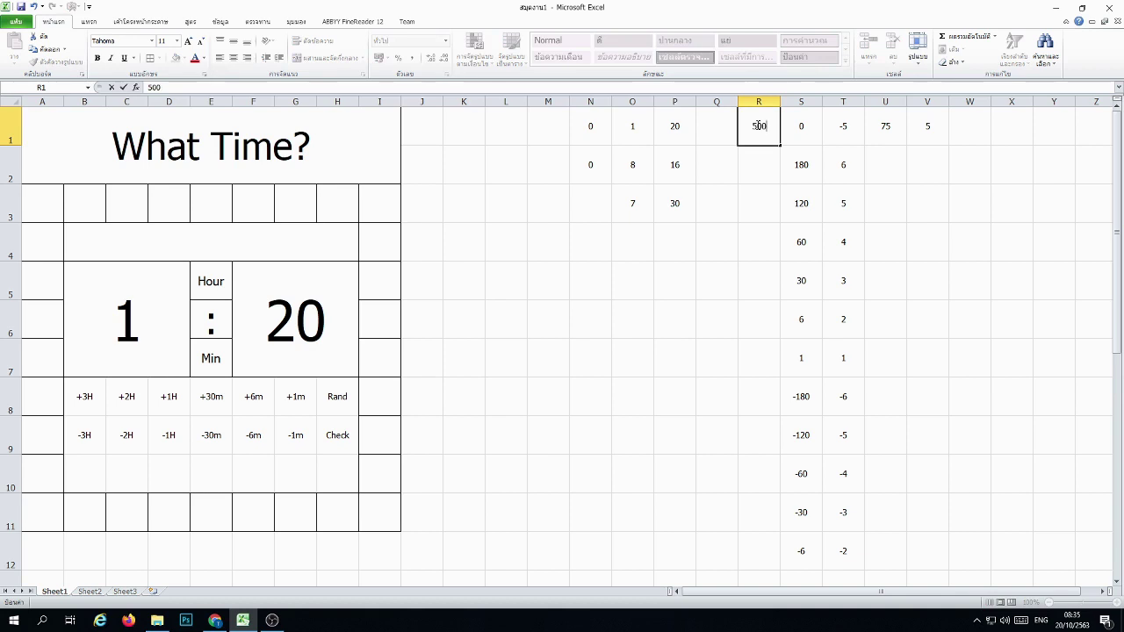
{"action": "key", "text": "Return"}
{"action": "left_click", "coordinate": [656, 322]}
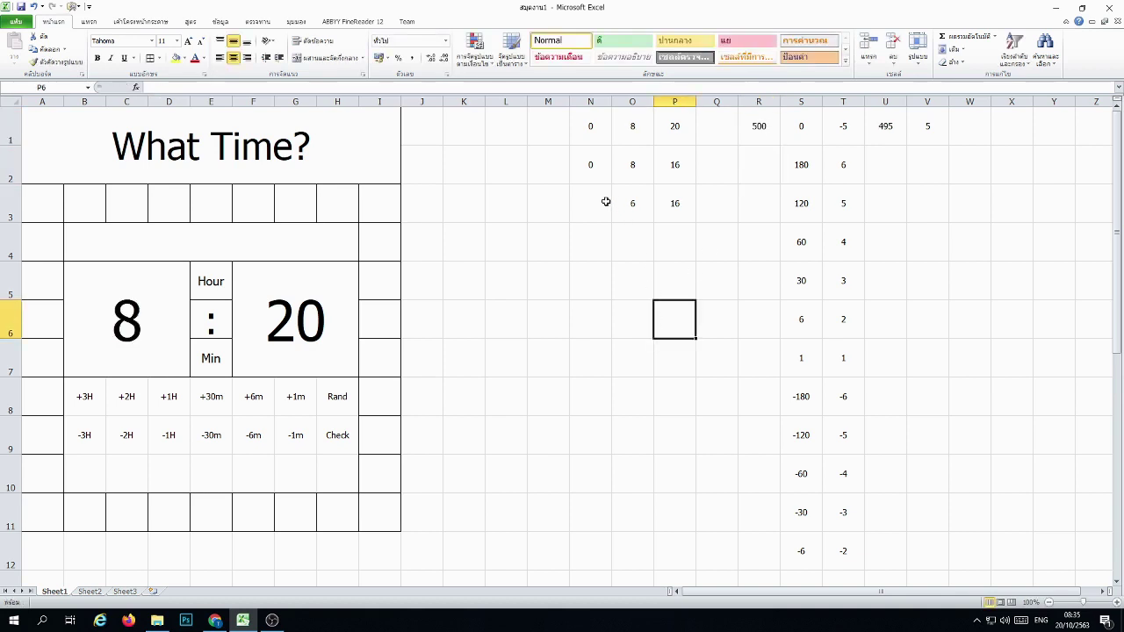
Step: Change R1 to 480 so the clock reads 8:00, and confirm N2 now returns 1
{"action": "left_click", "coordinate": [761, 127]}
{"action": "type", "text": "480"}
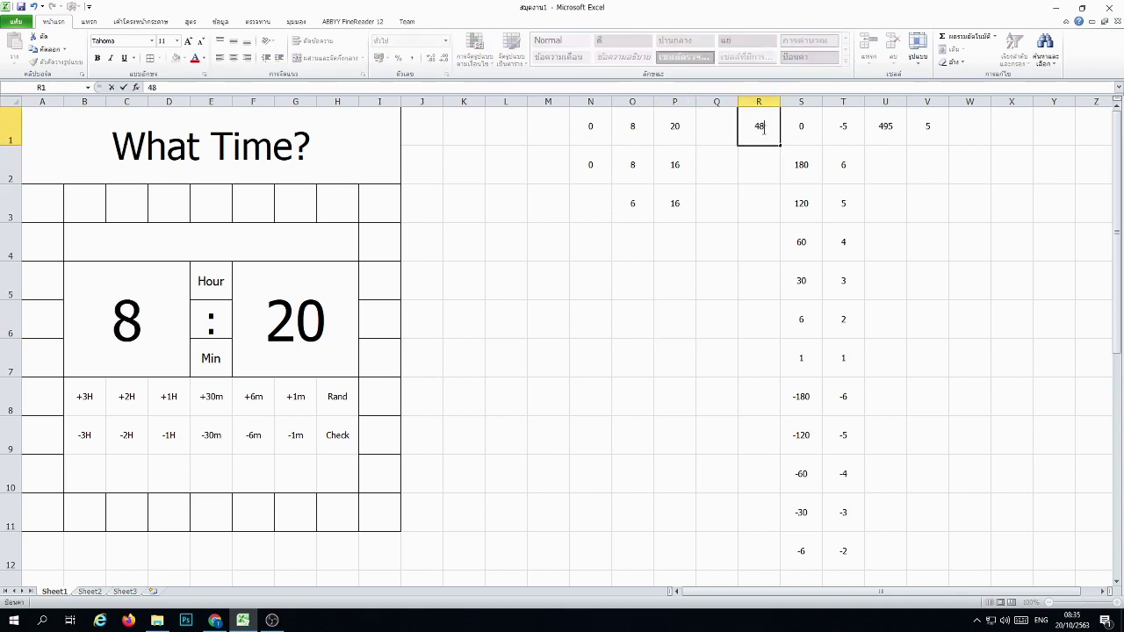
{"action": "key", "text": "Return"}
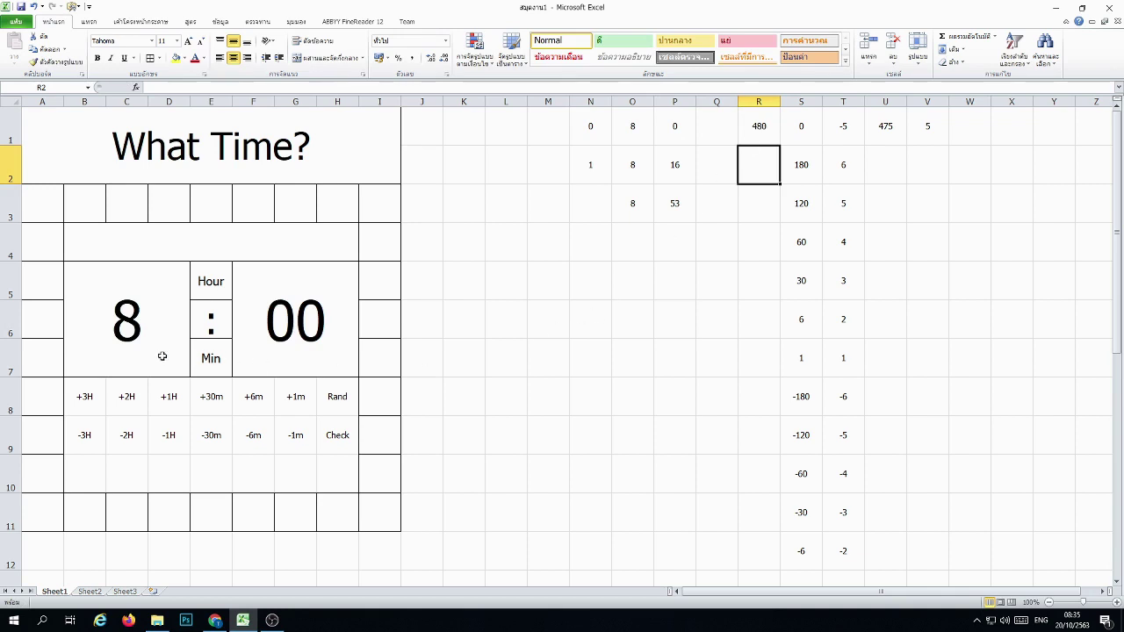
{"action": "left_click", "coordinate": [147, 344]}
{"action": "left_click", "coordinate": [598, 320]}
{"action": "left_click", "coordinate": [600, 173]}
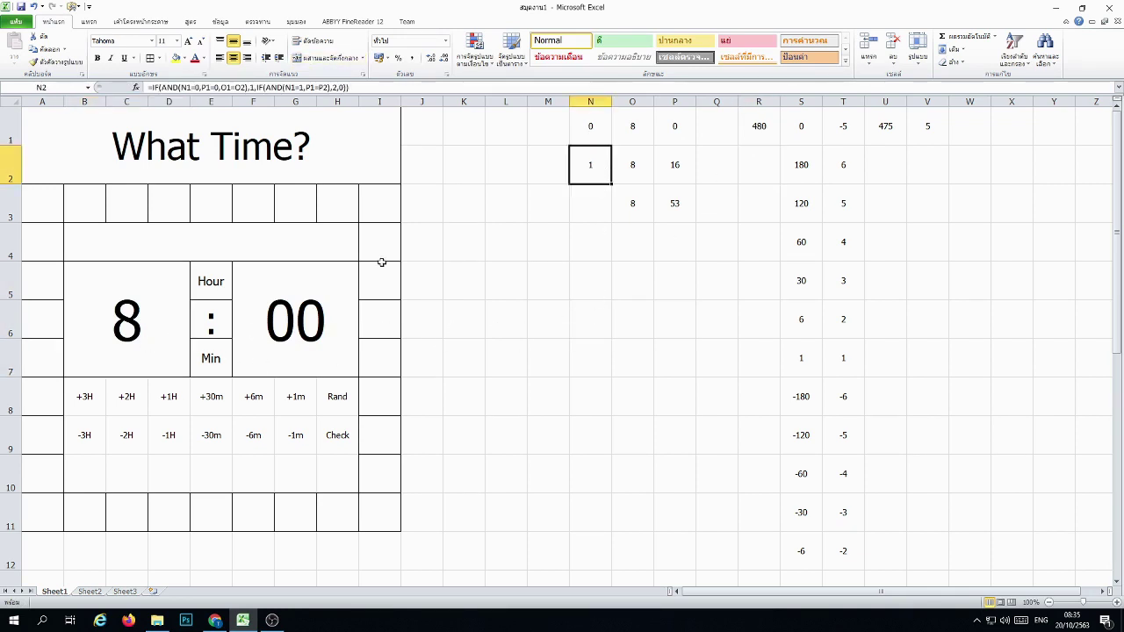
Step: Create a formula-based conditional rule =$N$1=1 for Hour cell E5
{"action": "left_click", "coordinate": [536, 321]}
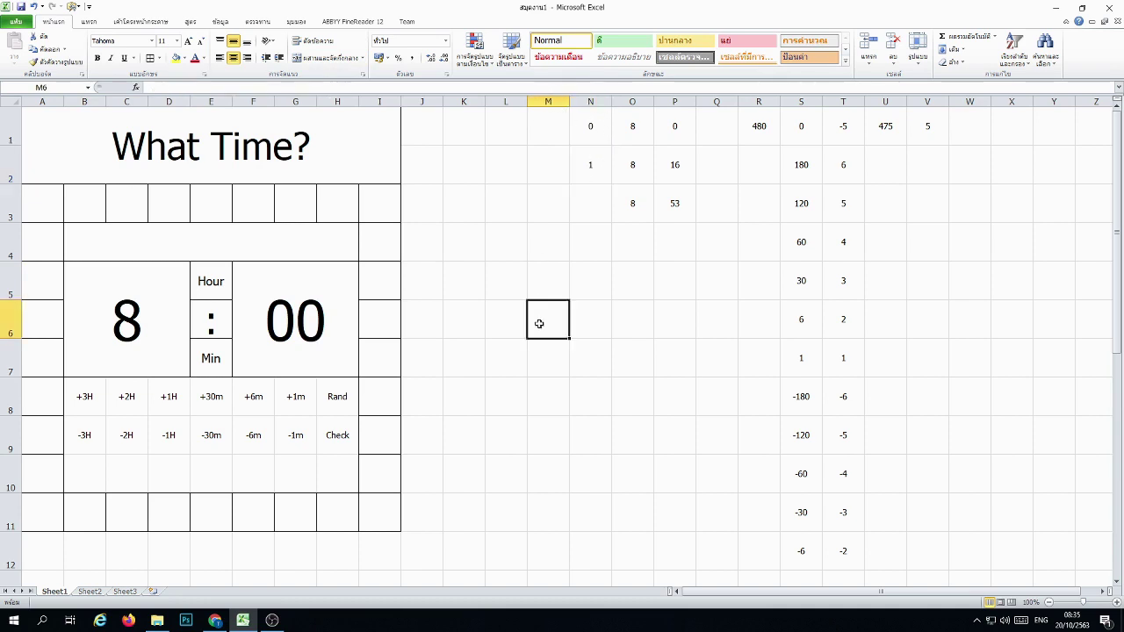
{"action": "left_click", "coordinate": [222, 292]}
{"action": "left_click", "coordinate": [474, 50]}
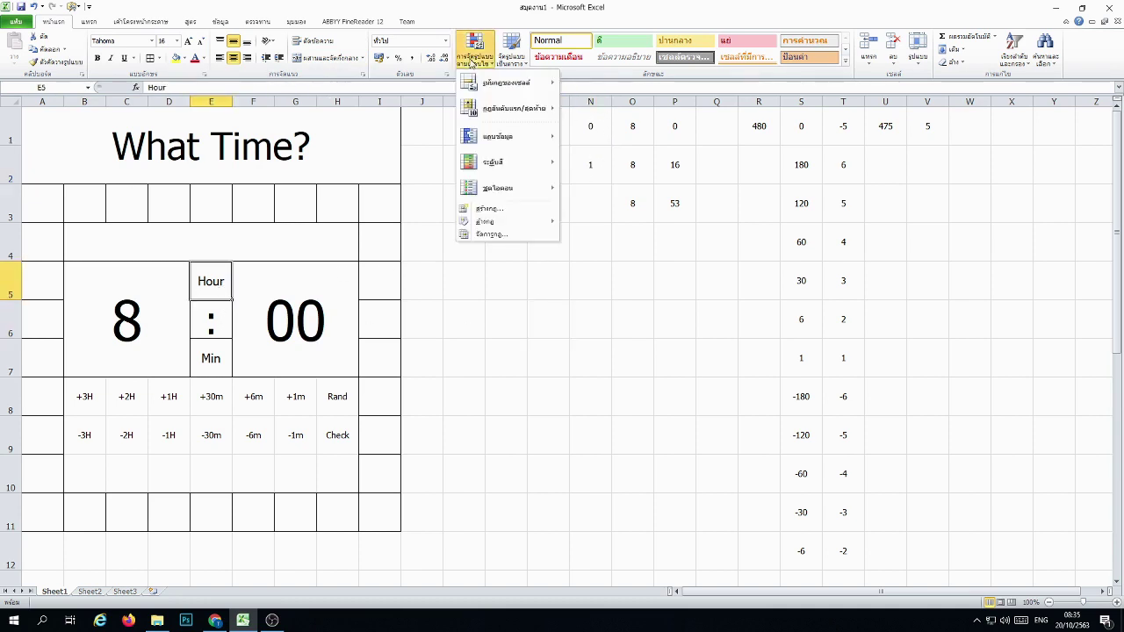
{"action": "left_click", "coordinate": [491, 204]}
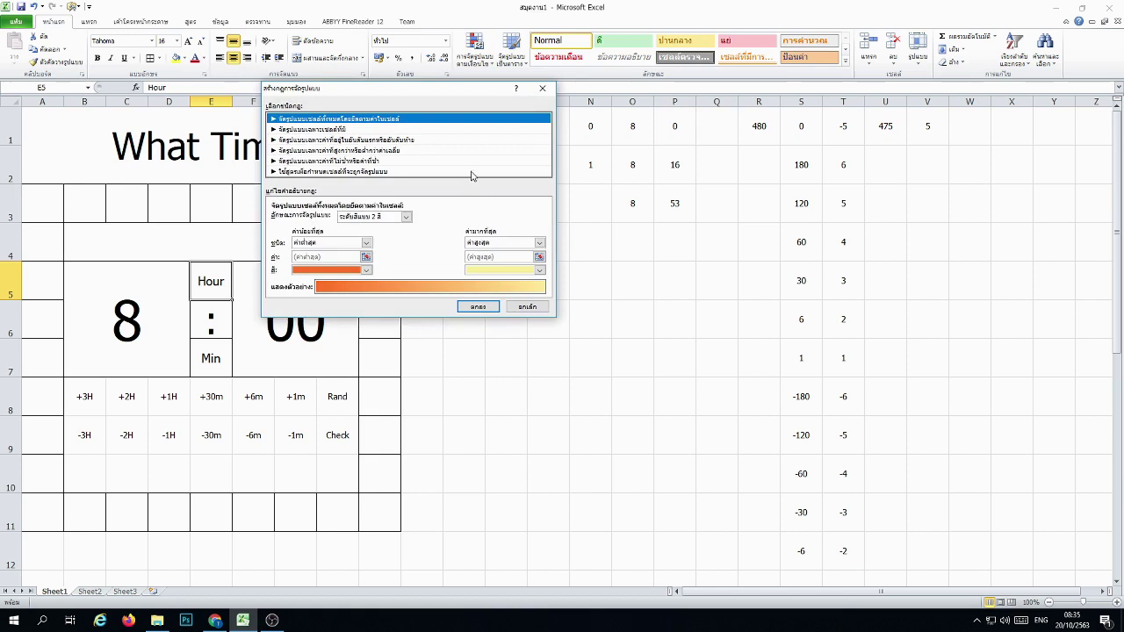
{"action": "left_click", "coordinate": [473, 171]}
{"action": "left_click", "coordinate": [488, 226]}
{"action": "left_click", "coordinate": [588, 127]}
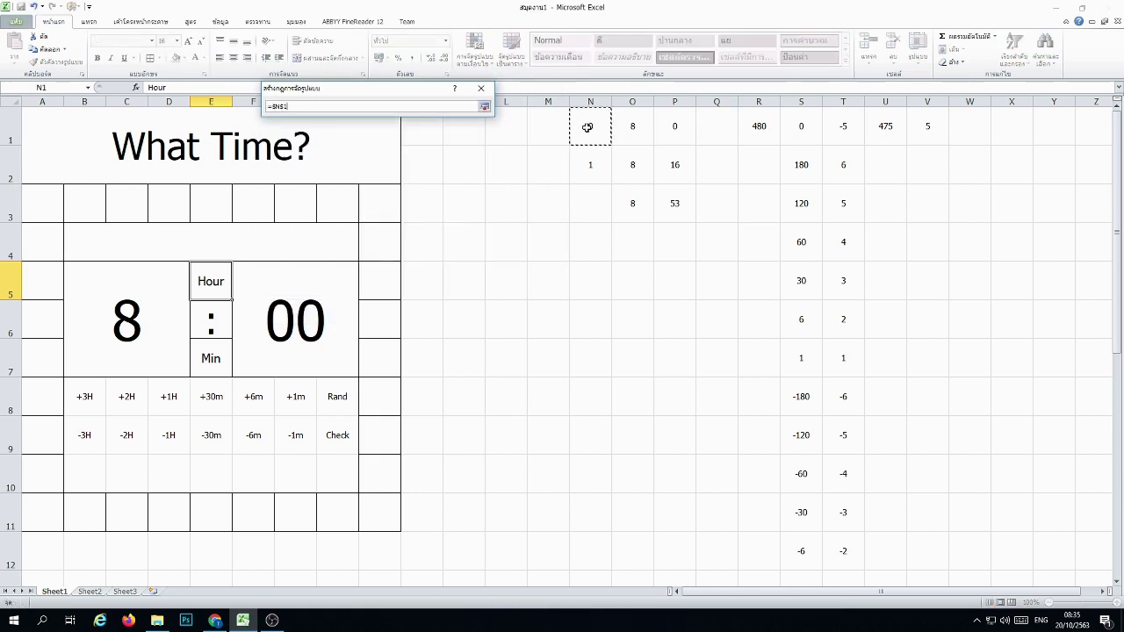
{"action": "type", "text": "=1"}
{"action": "key", "text": "Return"}
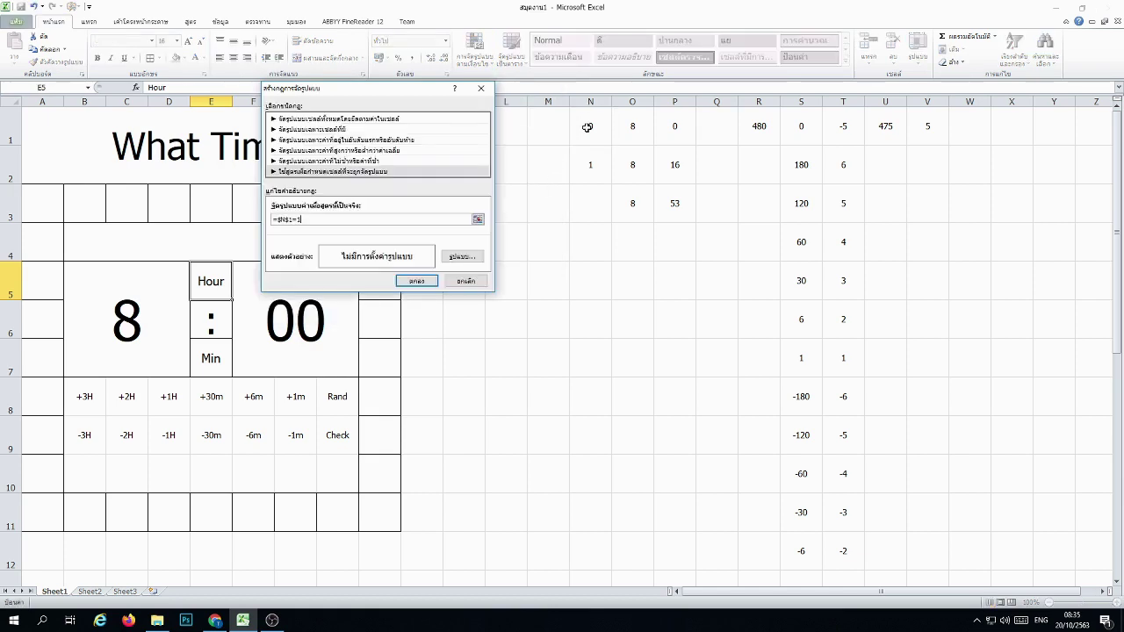
Step: Give the E5 rule a green fill and save it
{"action": "left_click", "coordinate": [482, 258]}
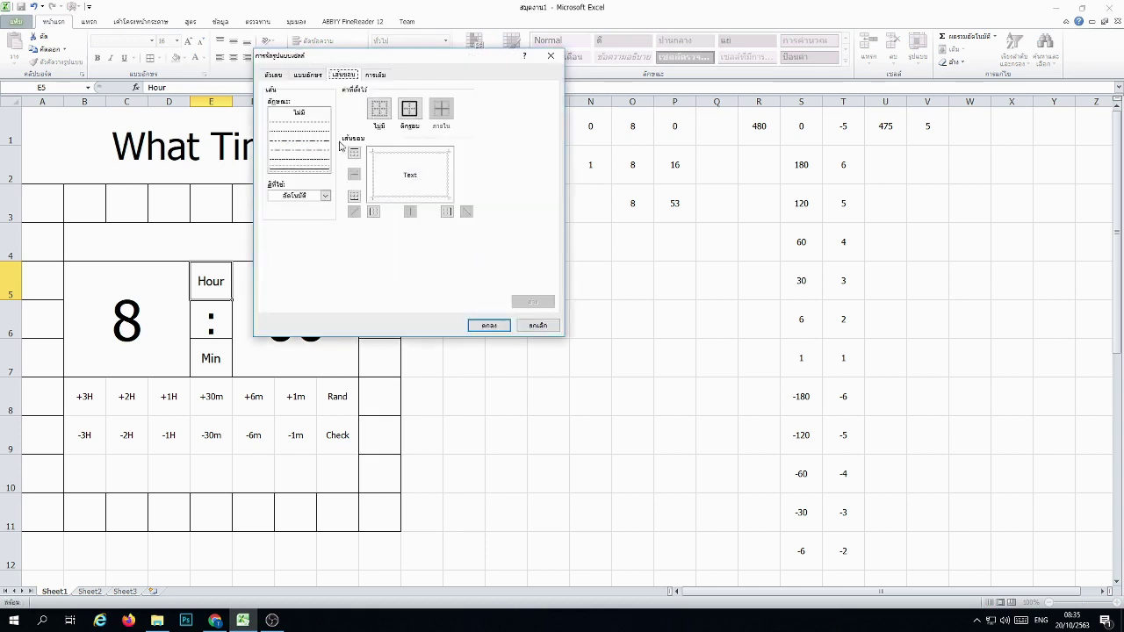
{"action": "left_click", "coordinate": [367, 76]}
{"action": "left_click", "coordinate": [328, 192]}
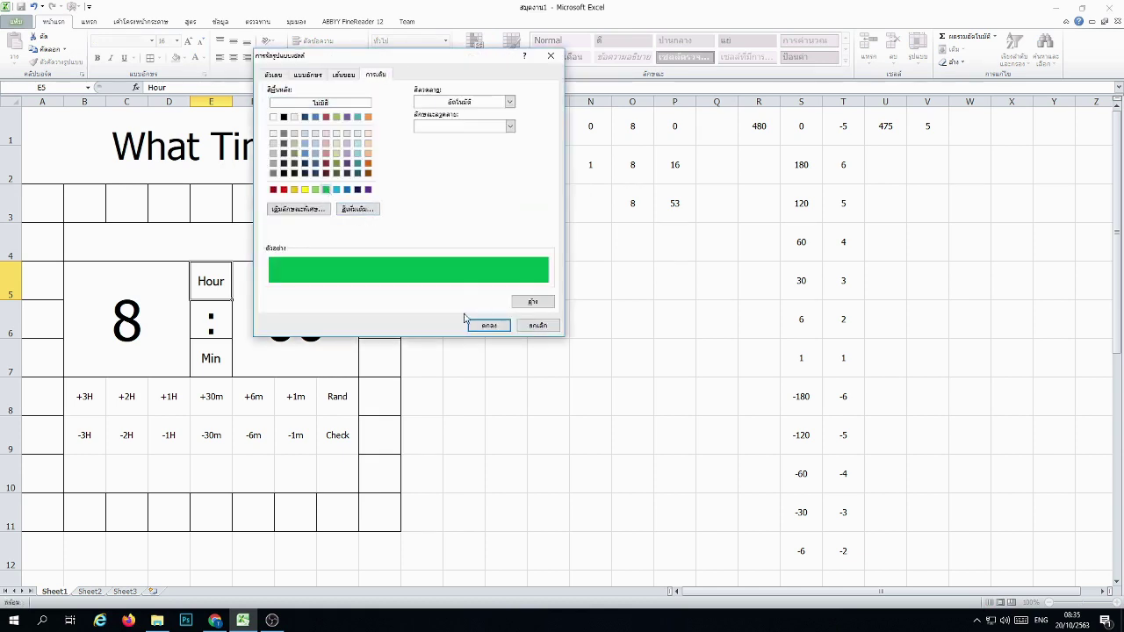
{"action": "left_click", "coordinate": [488, 325]}
{"action": "left_click", "coordinate": [418, 280]}
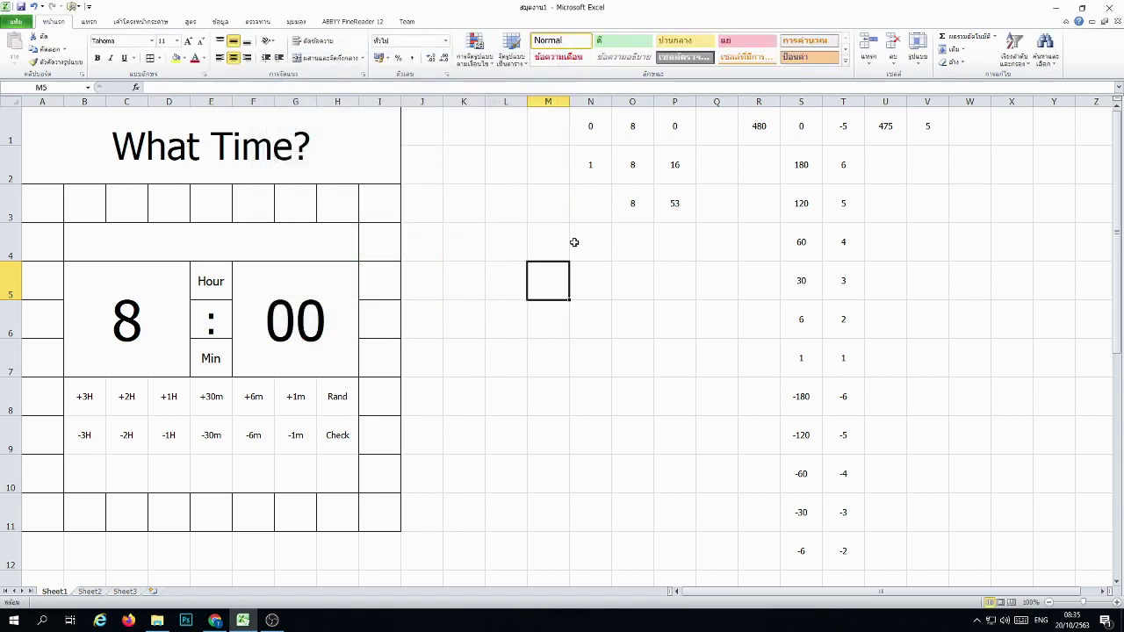
Step: Copy N2's value into N1
{"action": "right_click", "coordinate": [601, 162]}
{"action": "key", "text": "c"}
{"action": "right_click", "coordinate": [590, 126]}
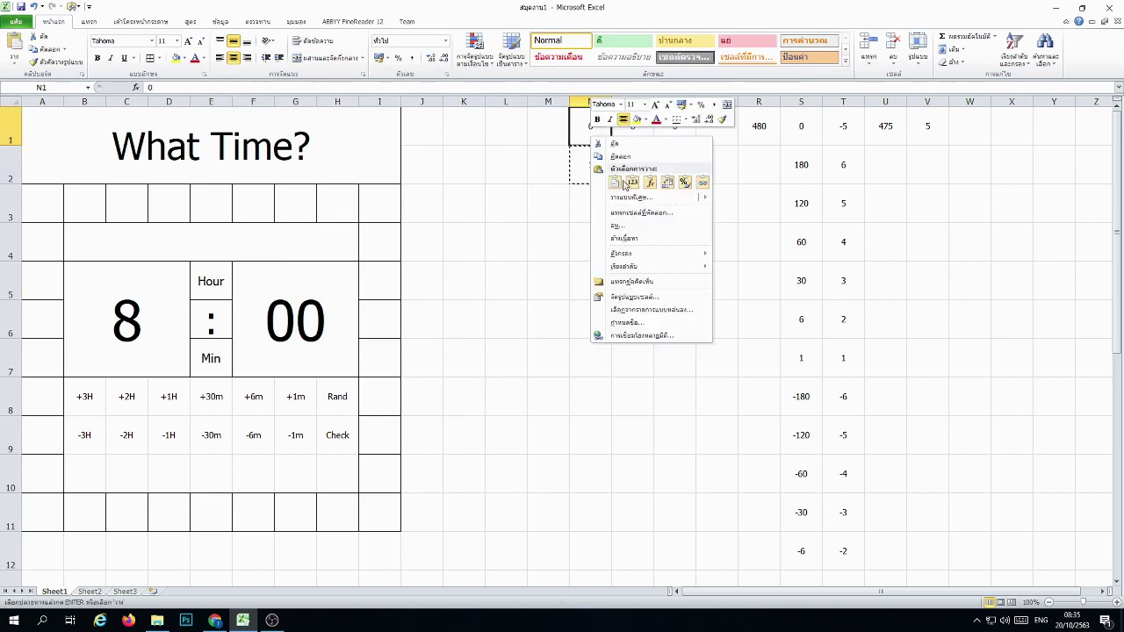
{"action": "left_click", "coordinate": [617, 181]}
{"action": "left_click", "coordinate": [632, 281]}
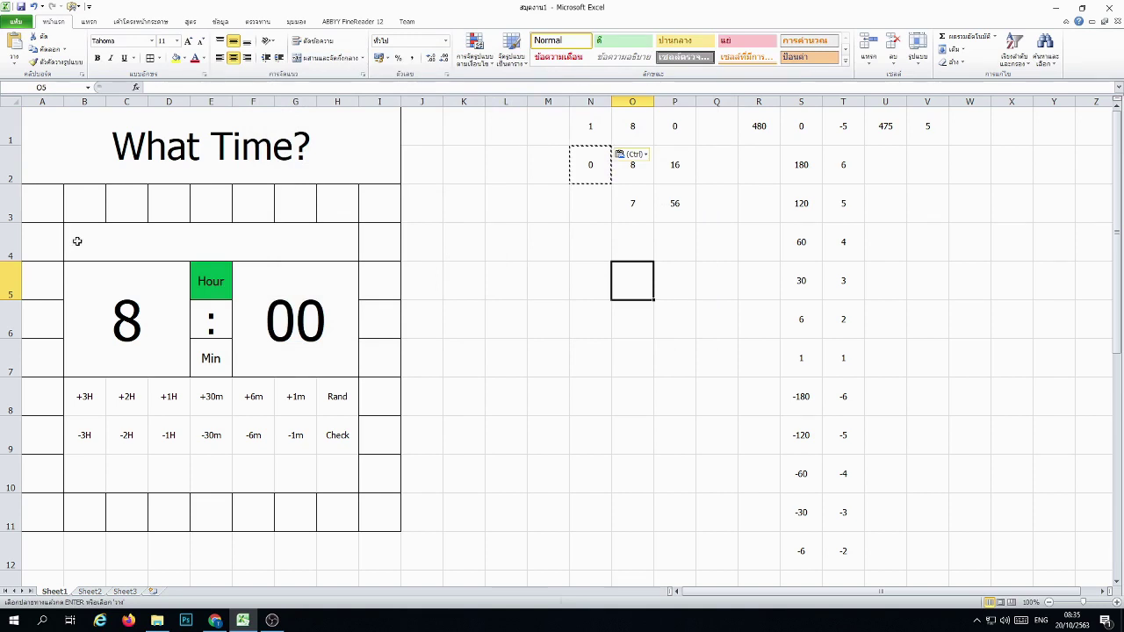
Step: Add a conditional rule =$N$1=2 with green fill to the clock block B4:H10
{"action": "left_click_drag", "start_coordinate": [156, 243], "coordinate": [188, 470]}
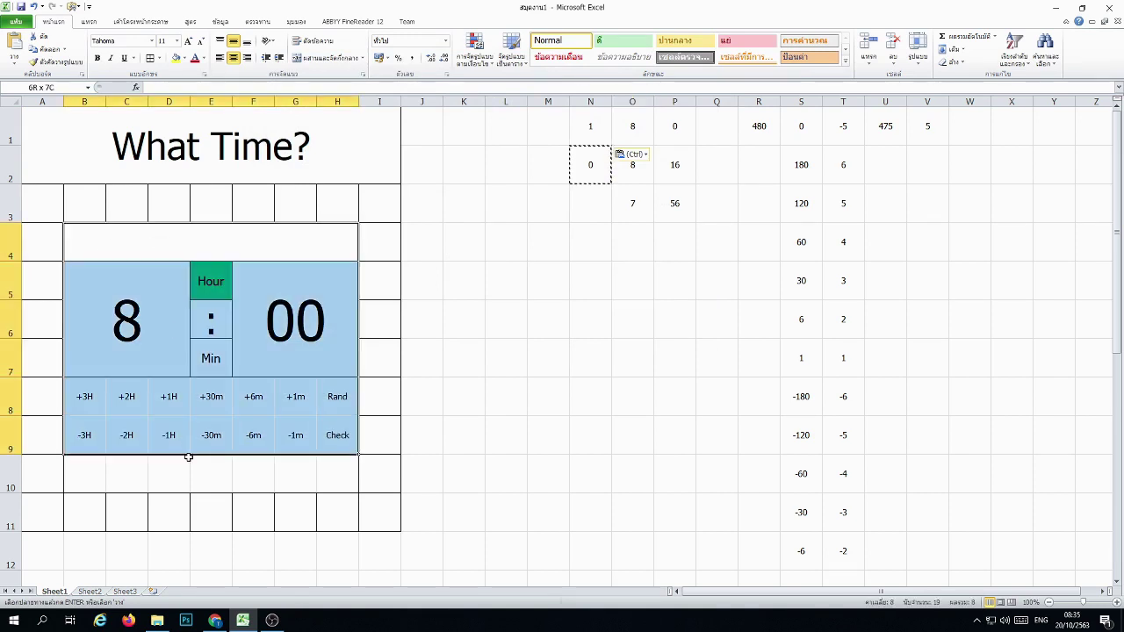
{"action": "left_click", "coordinate": [479, 54]}
{"action": "left_click", "coordinate": [492, 209]}
{"action": "left_click", "coordinate": [470, 159]}
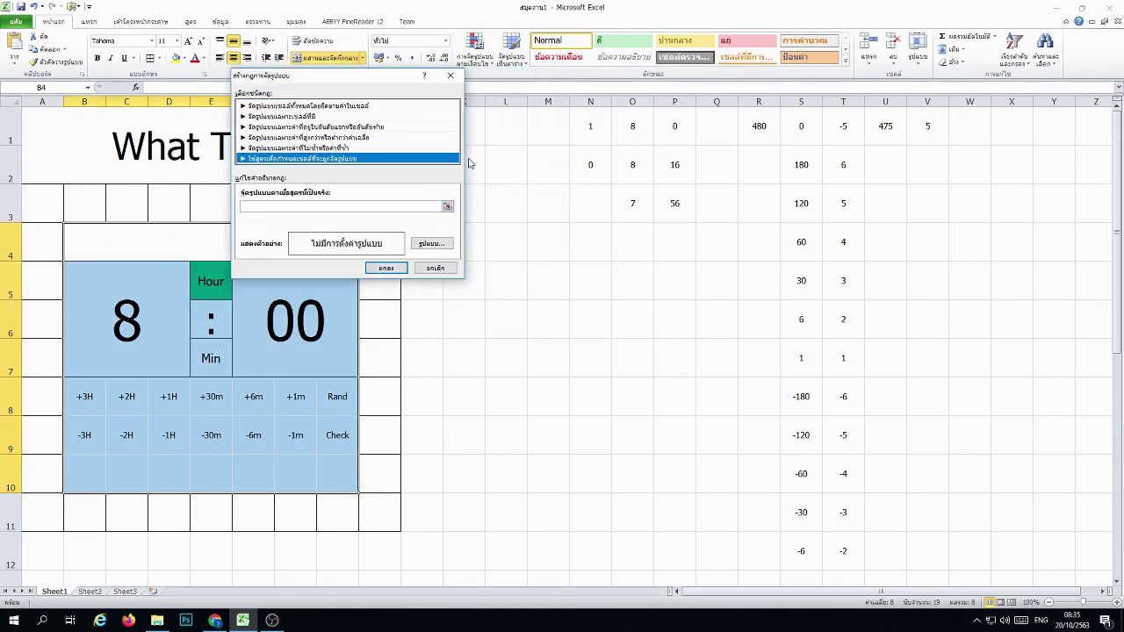
{"action": "left_click", "coordinate": [451, 204]}
{"action": "left_click", "coordinate": [590, 126]}
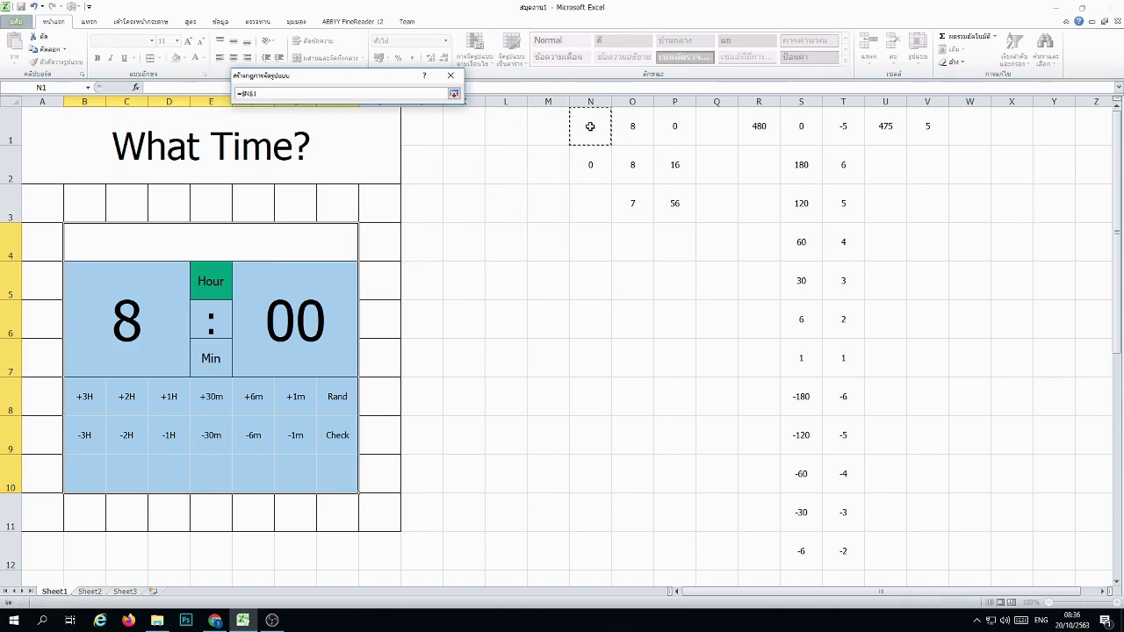
{"action": "type", "text": "=2"}
{"action": "key", "text": "Return"}
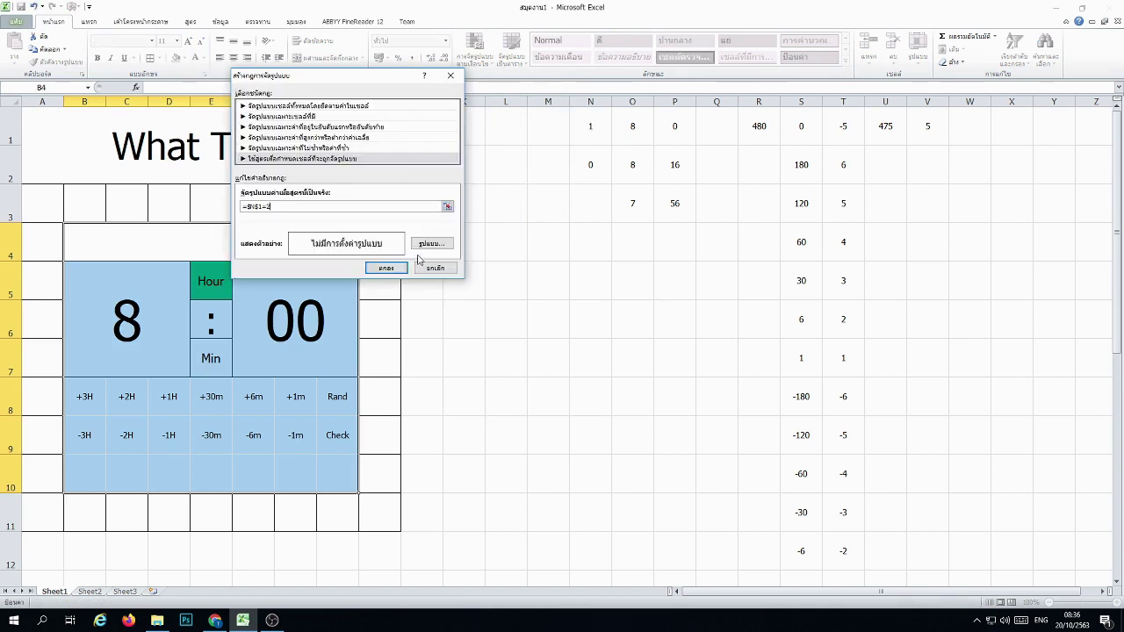
{"action": "left_click", "coordinate": [430, 244]}
{"action": "left_click", "coordinate": [296, 176]}
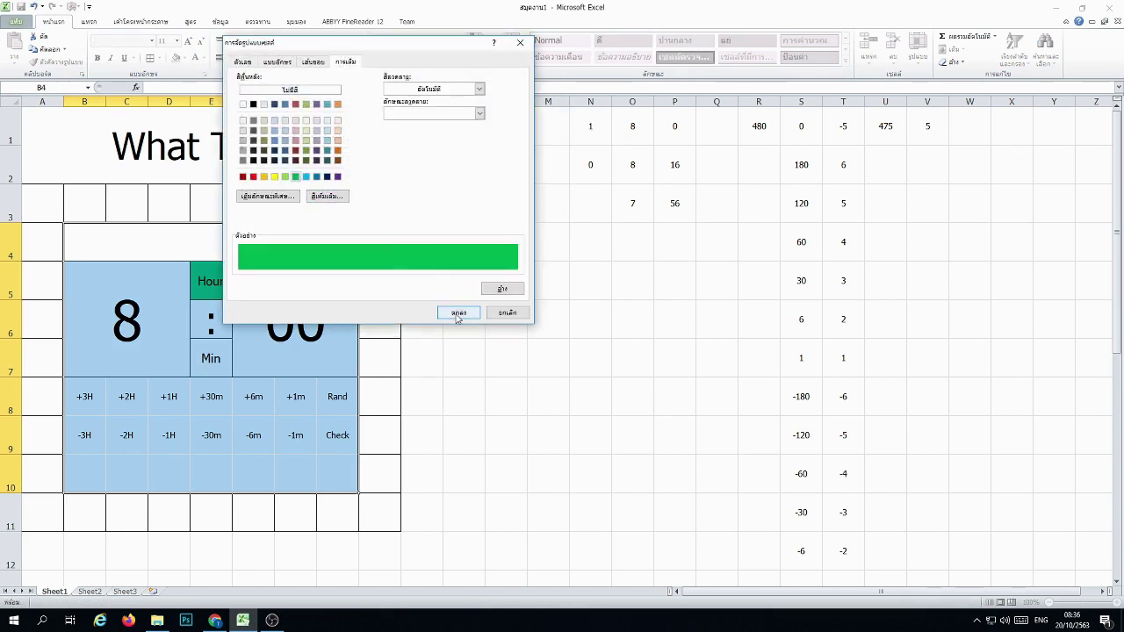
{"action": "left_click", "coordinate": [458, 313]}
{"action": "left_click", "coordinate": [387, 268]}
Step: Set the start time in R1 to 496 so the clock reads 8:16
{"action": "left_click", "coordinate": [558, 309]}
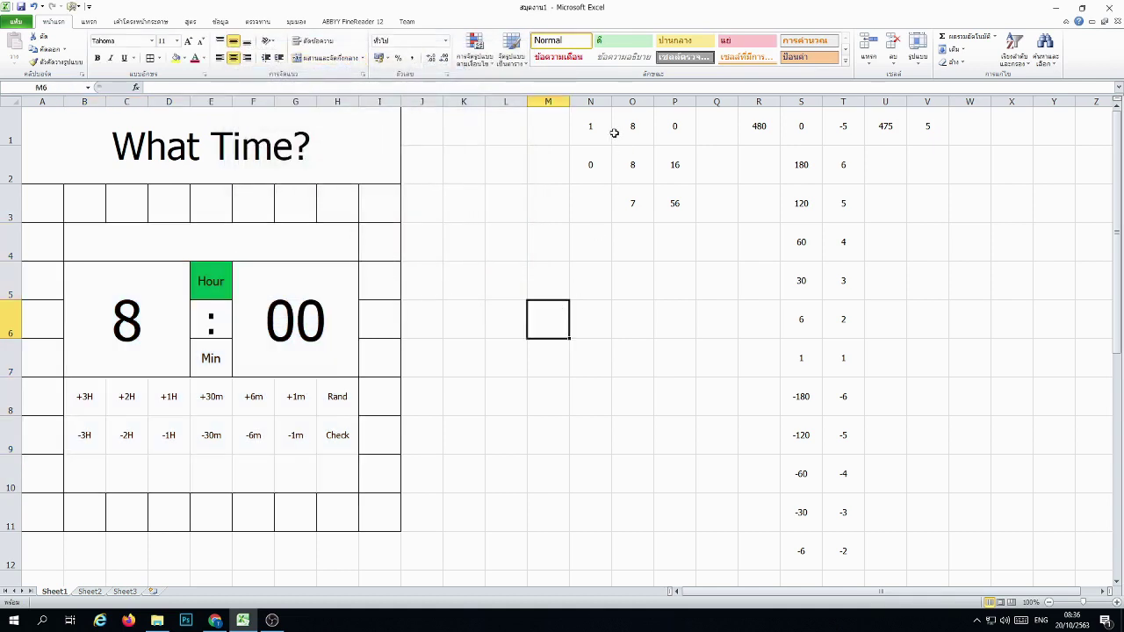
{"action": "left_click", "coordinate": [754, 134]}
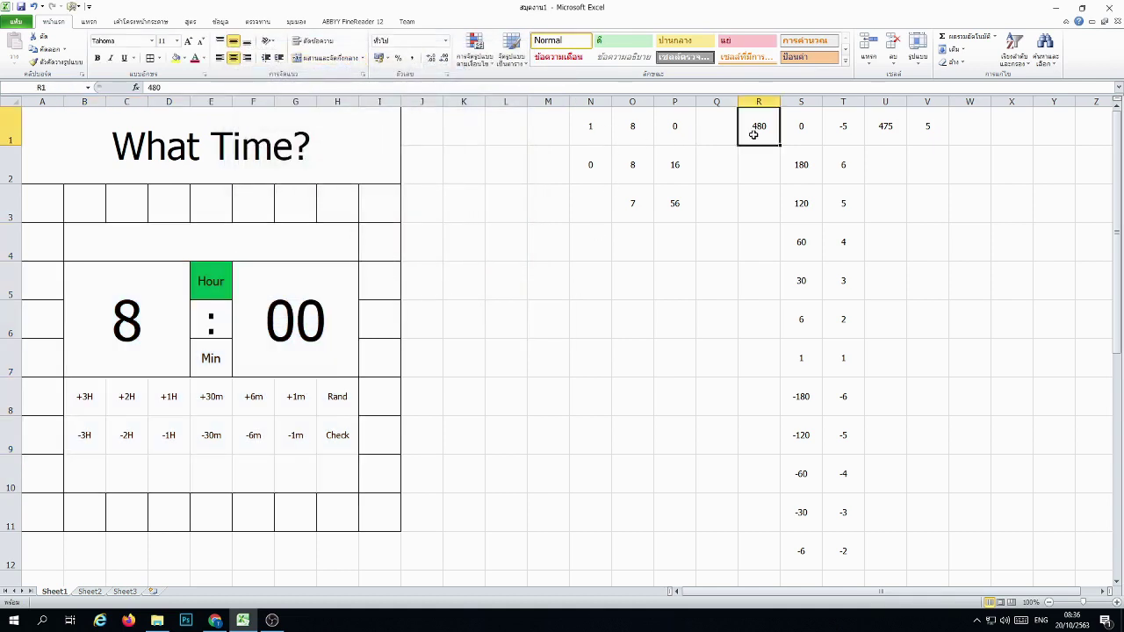
{"action": "type", "text": "496"}
{"action": "key", "text": "Return"}
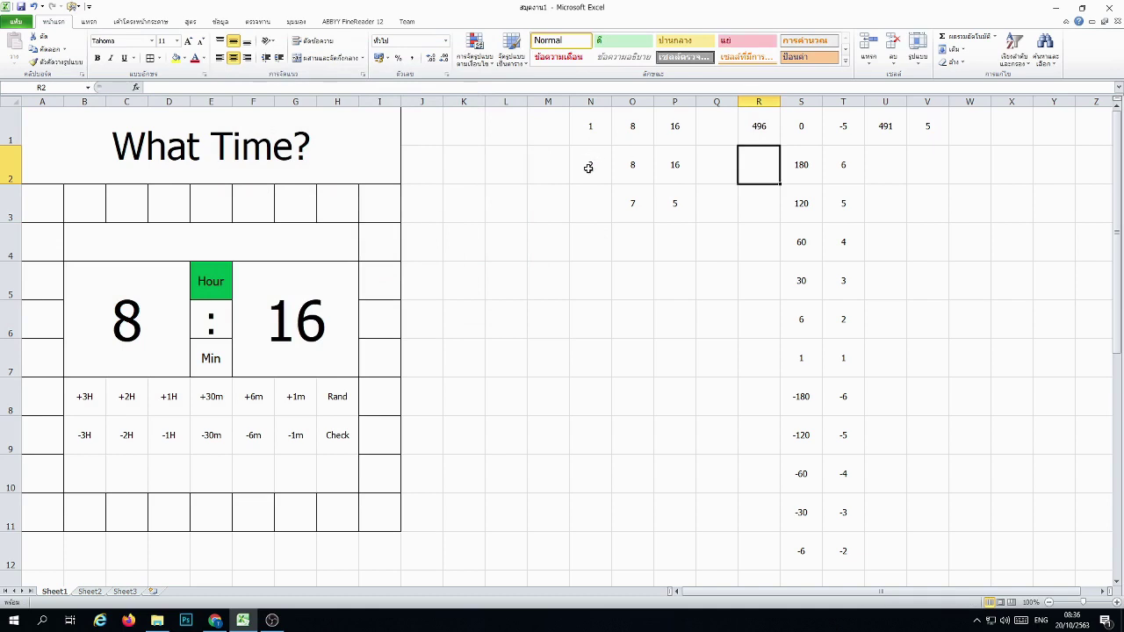
Step: Reset N1 to 0, removing the clock block's green highlight
{"action": "right_click", "coordinate": [588, 167]}
{"action": "left_click", "coordinate": [628, 195]}
{"action": "right_click", "coordinate": [590, 132]}
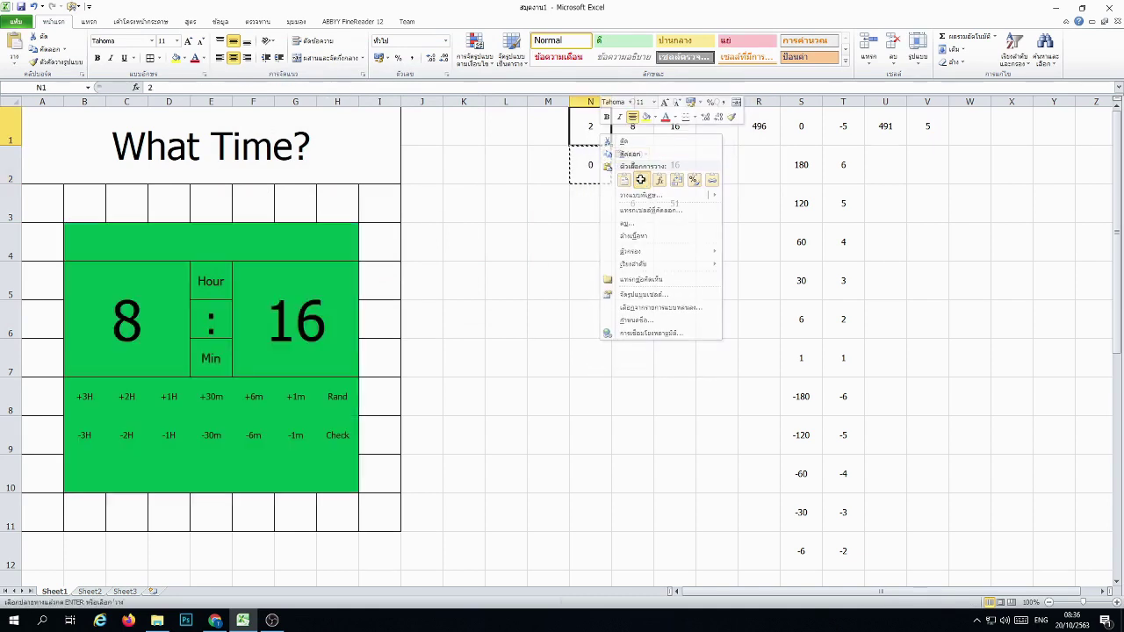
{"action": "left_click", "coordinate": [592, 320]}
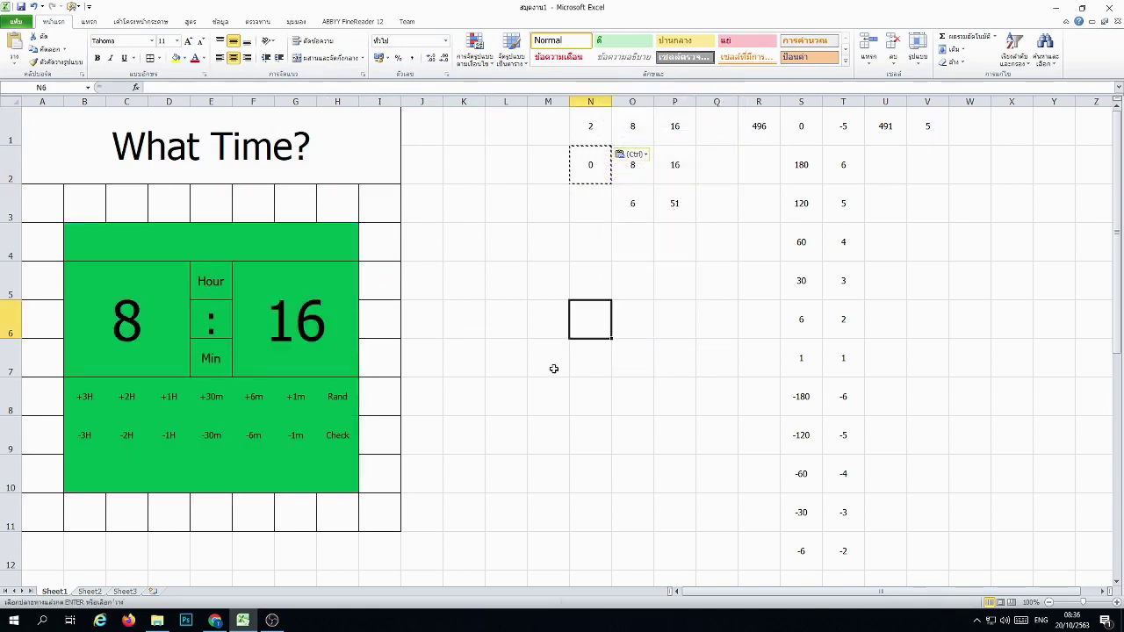
{"action": "left_click", "coordinate": [593, 131]}
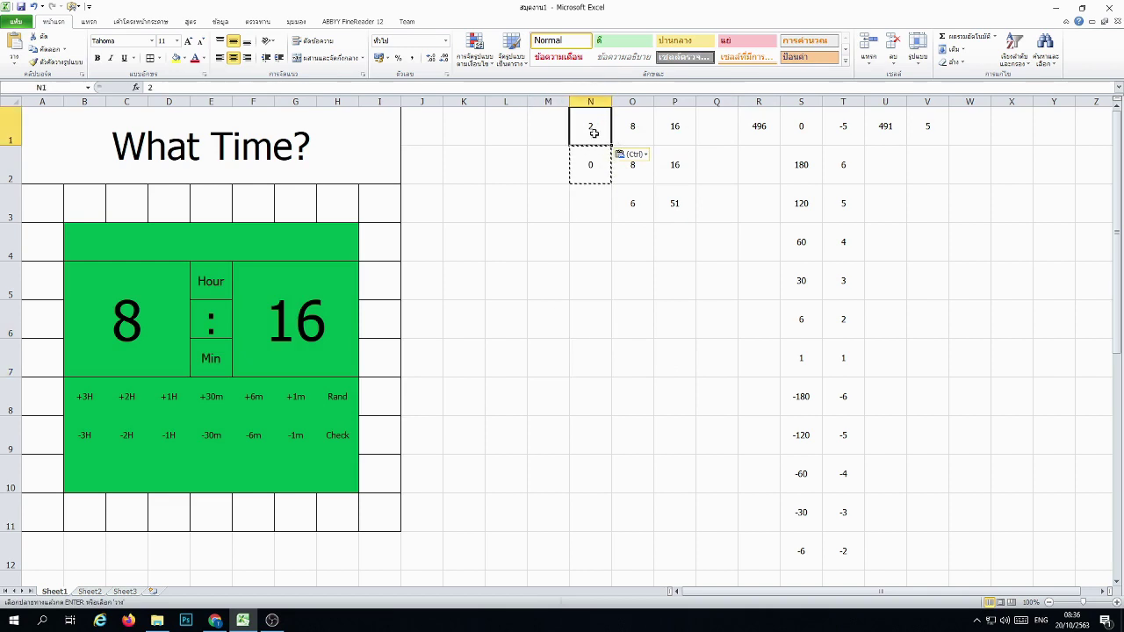
{"action": "type", "text": "0"}
{"action": "key", "text": "Return"}
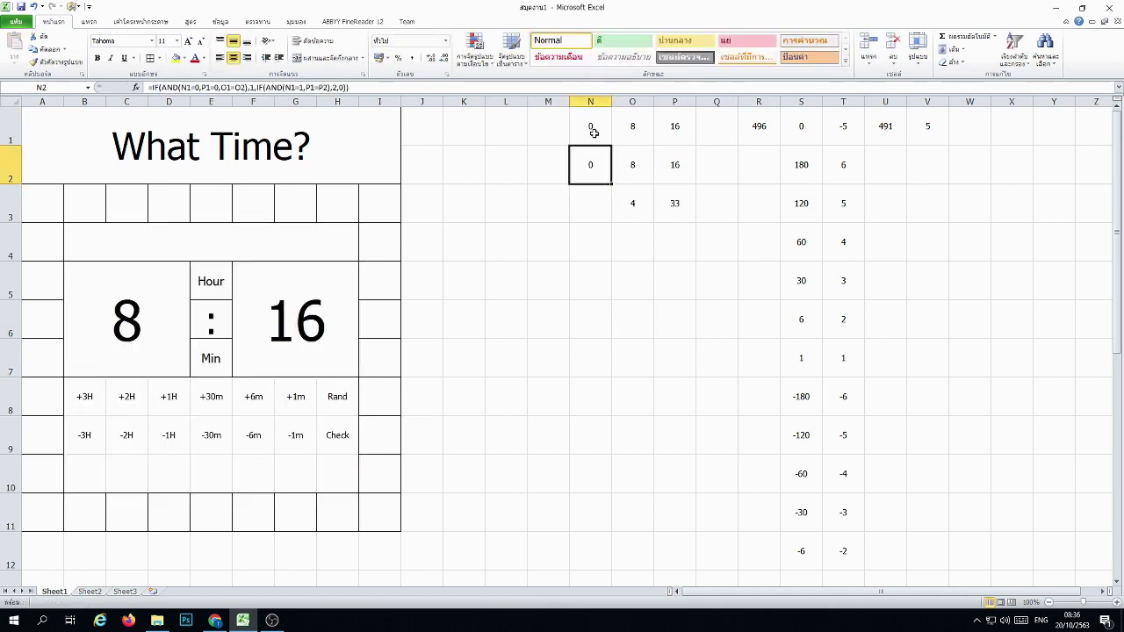
{"action": "left_click", "coordinate": [580, 325]}
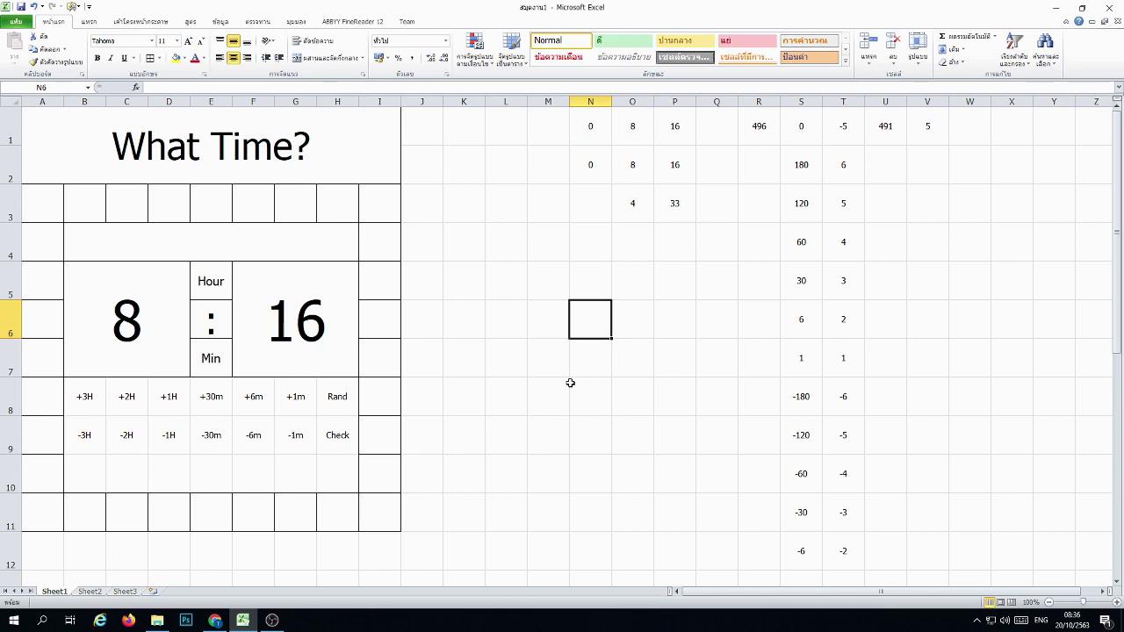
{"action": "left_click", "coordinate": [757, 171]}
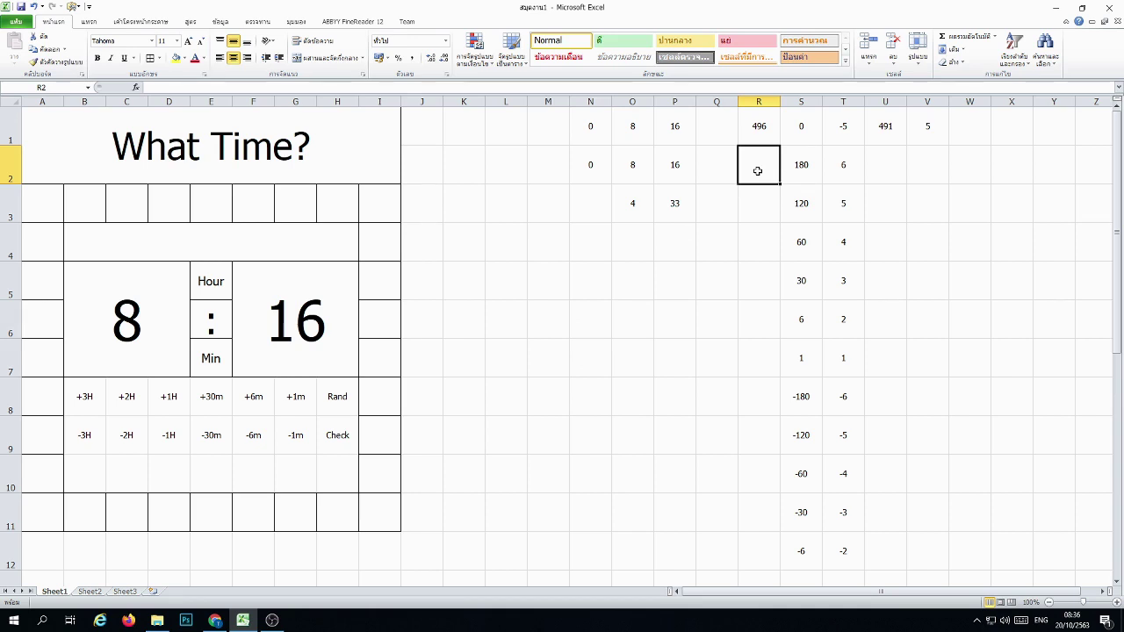
Step: Enter =O2*60+P2 in R2, returning 496
{"action": "type", "text": "="}
{"action": "left_click", "coordinate": [631, 173]}
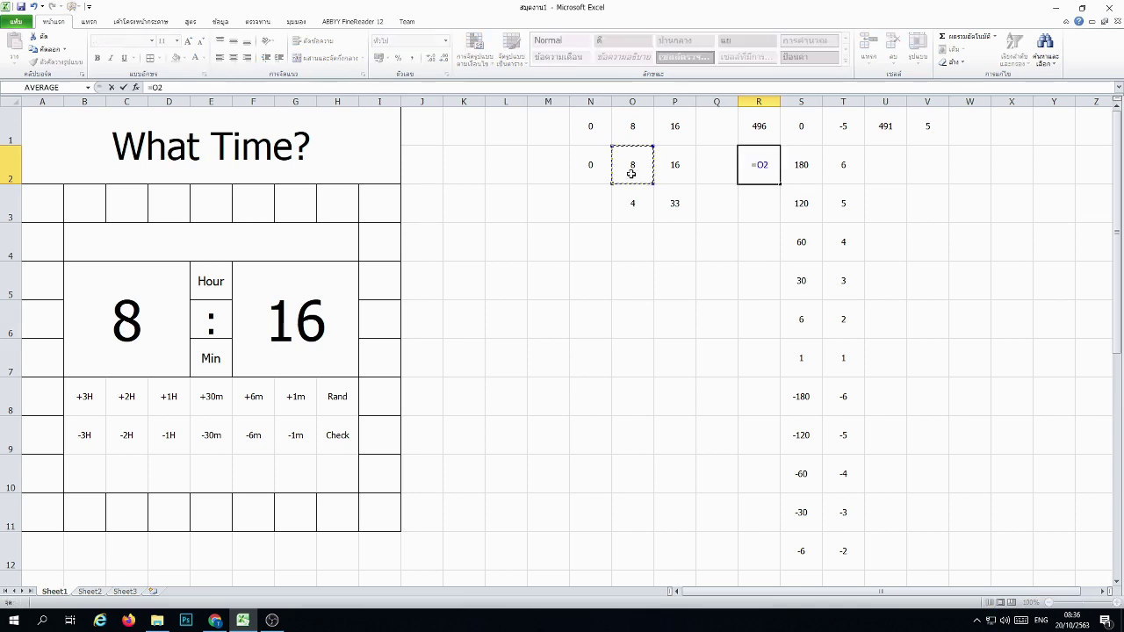
{"action": "type", "text": "*60+"}
{"action": "left_click", "coordinate": [673, 174]}
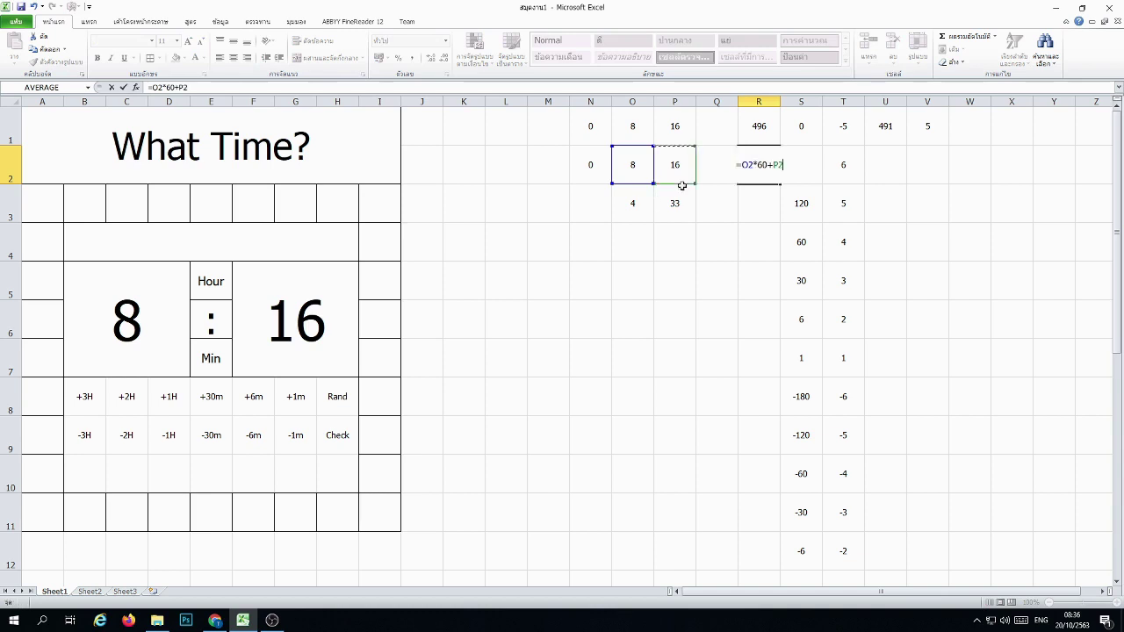
{"action": "key", "text": "Return"}
Step: Set R1 to 180 so the clock reads 3:00, then select border cells I3:I11
{"action": "left_click", "coordinate": [765, 126]}
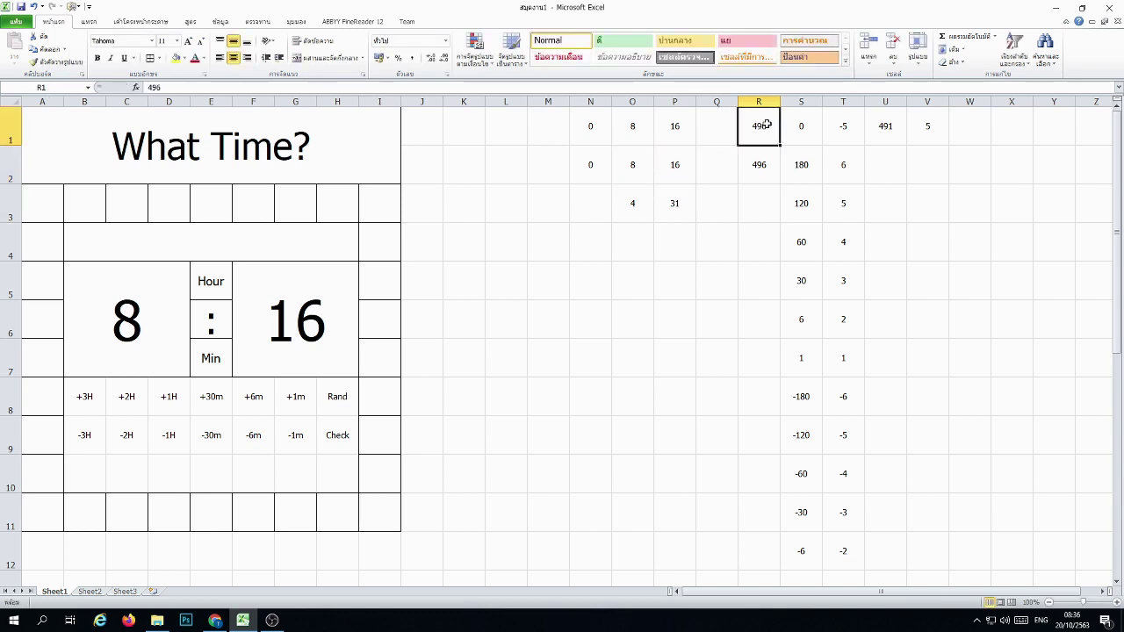
{"action": "type", "text": "200"}
{"action": "key", "text": "Return"}
{"action": "left_click", "coordinate": [765, 124]}
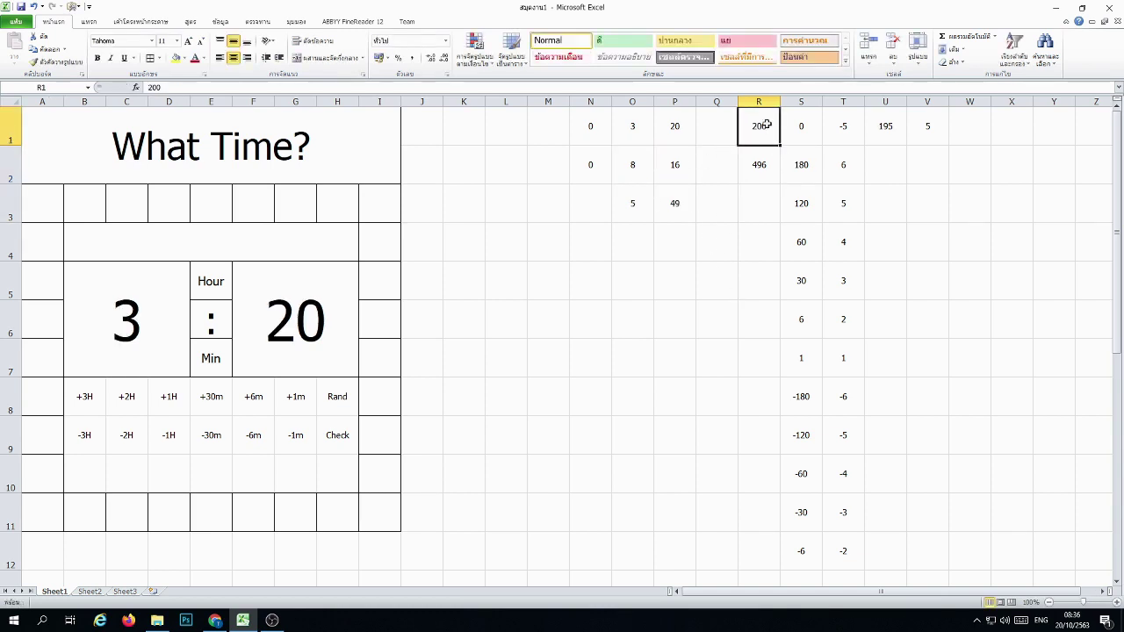
{"action": "type", "text": "180"}
{"action": "key", "text": "Return"}
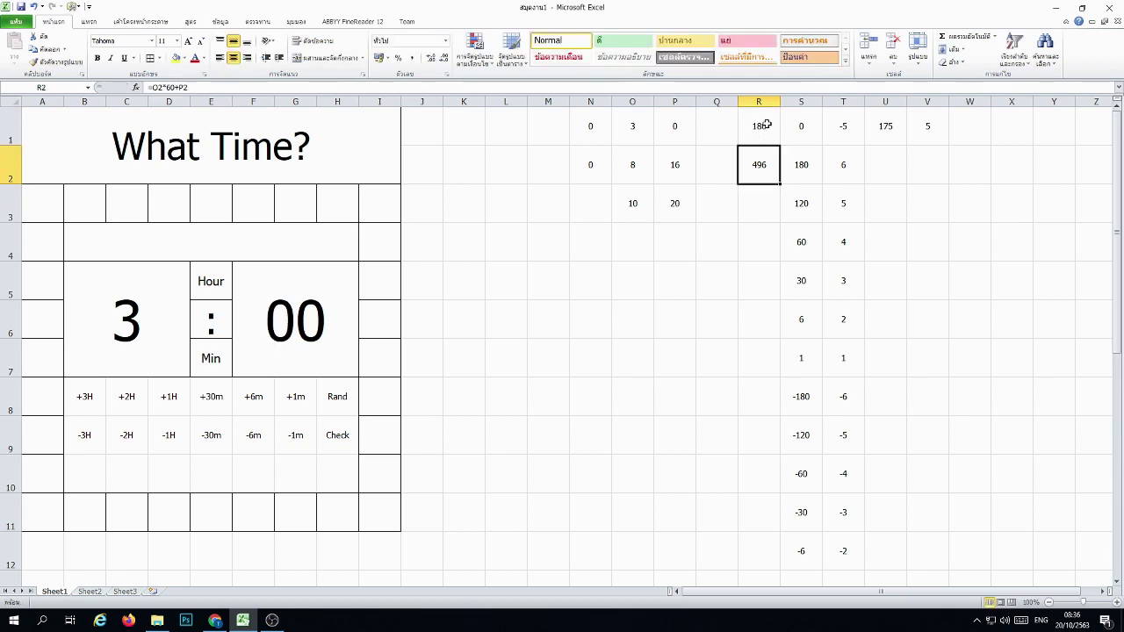
{"action": "left_click", "coordinate": [657, 348]}
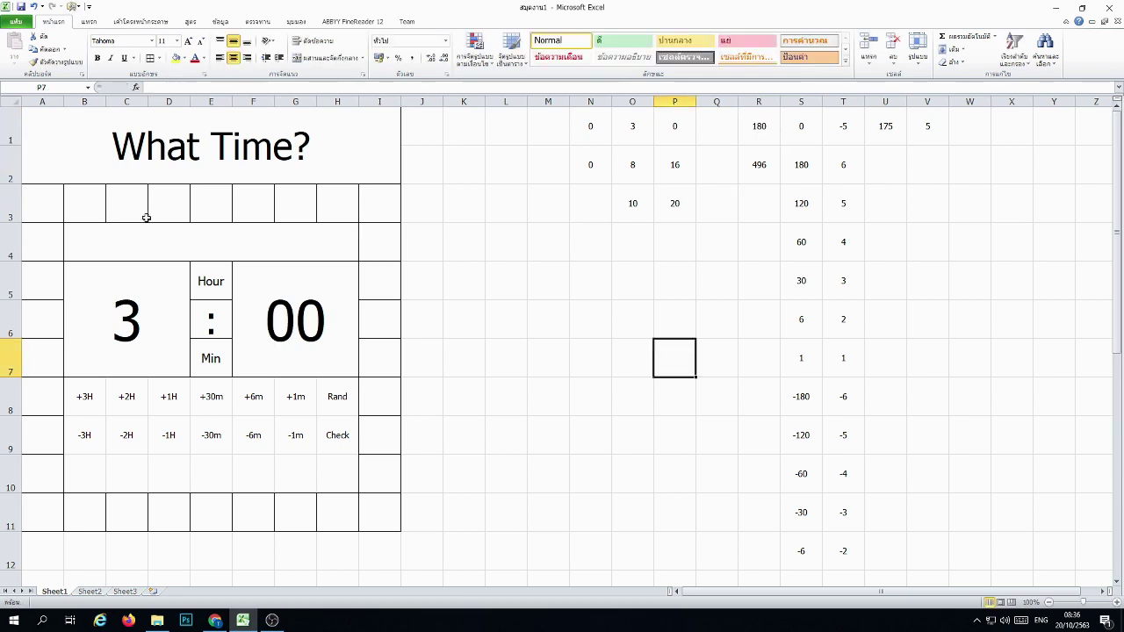
{"action": "mouse_move", "coordinate": [40, 202]}
{"action": "left_mouse_down"}
{"action": "mouse_move", "coordinate": [372, 202]}
{"action": "mouse_move", "coordinate": [368, 523]}
{"action": "left_mouse_up"}
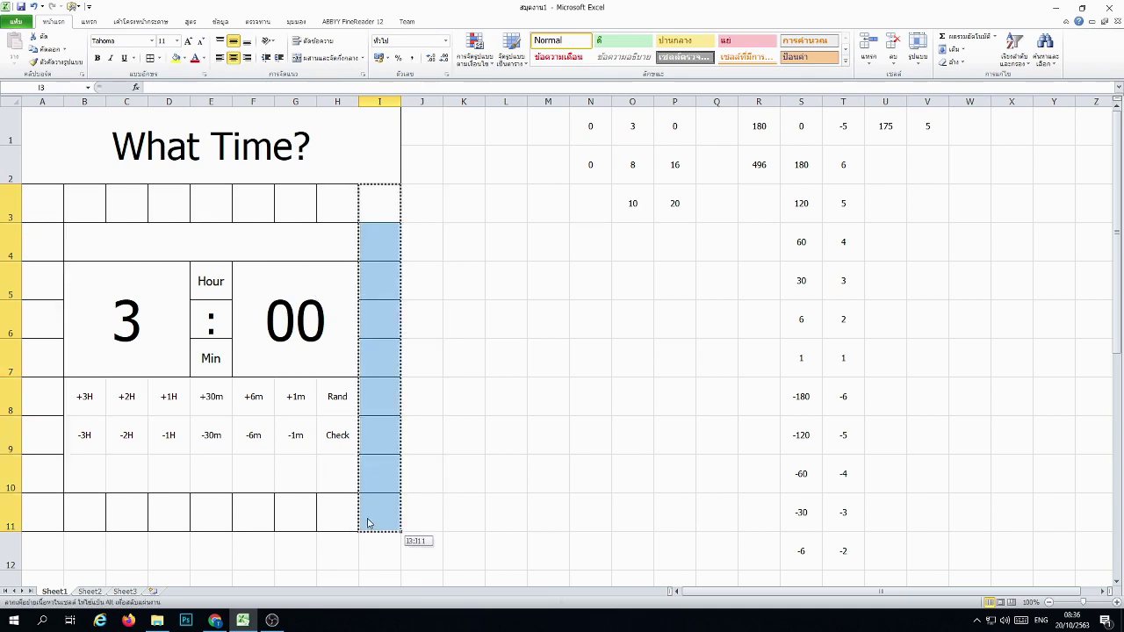
{"action": "left_click", "coordinate": [509, 477]}
{"action": "left_click", "coordinate": [497, 389]}
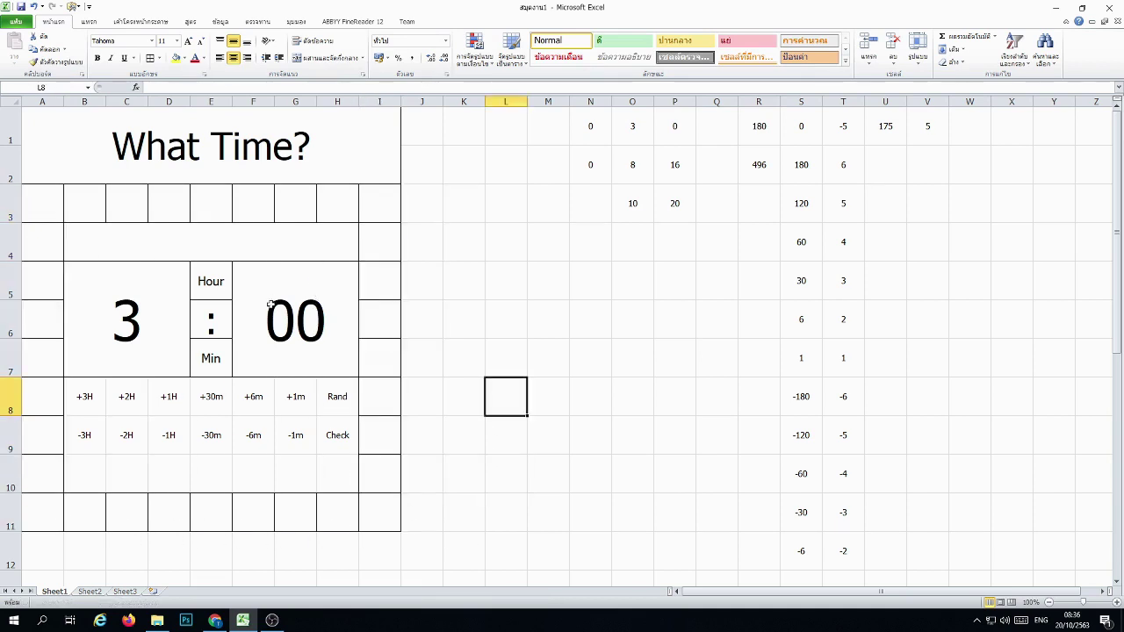
{"action": "left_click", "coordinate": [87, 208]}
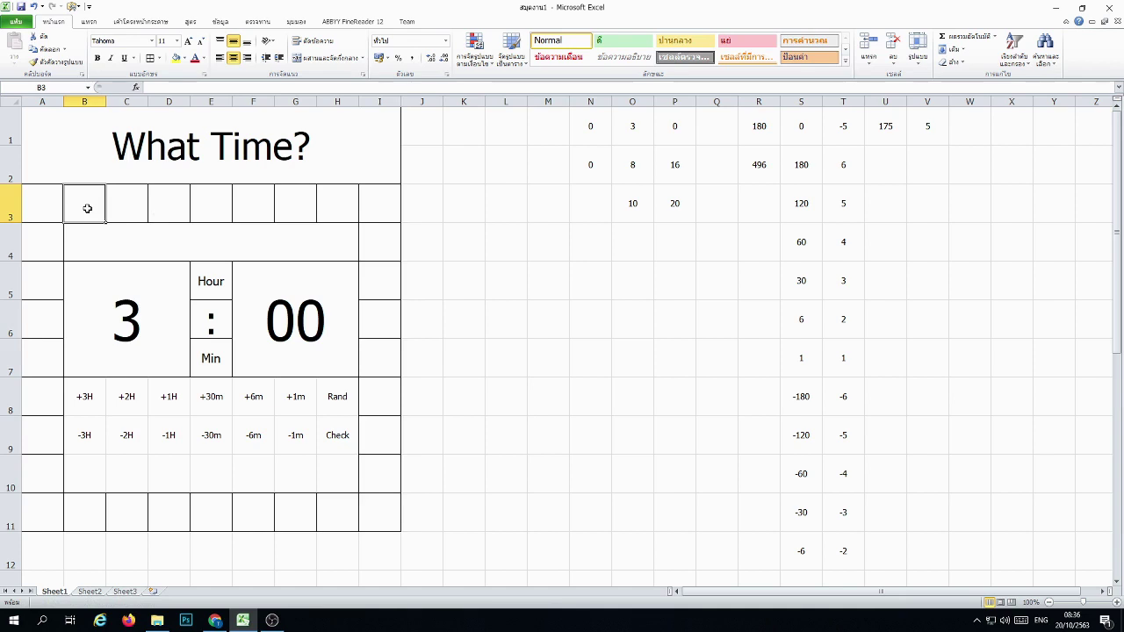
{"action": "left_click", "coordinate": [208, 202]}
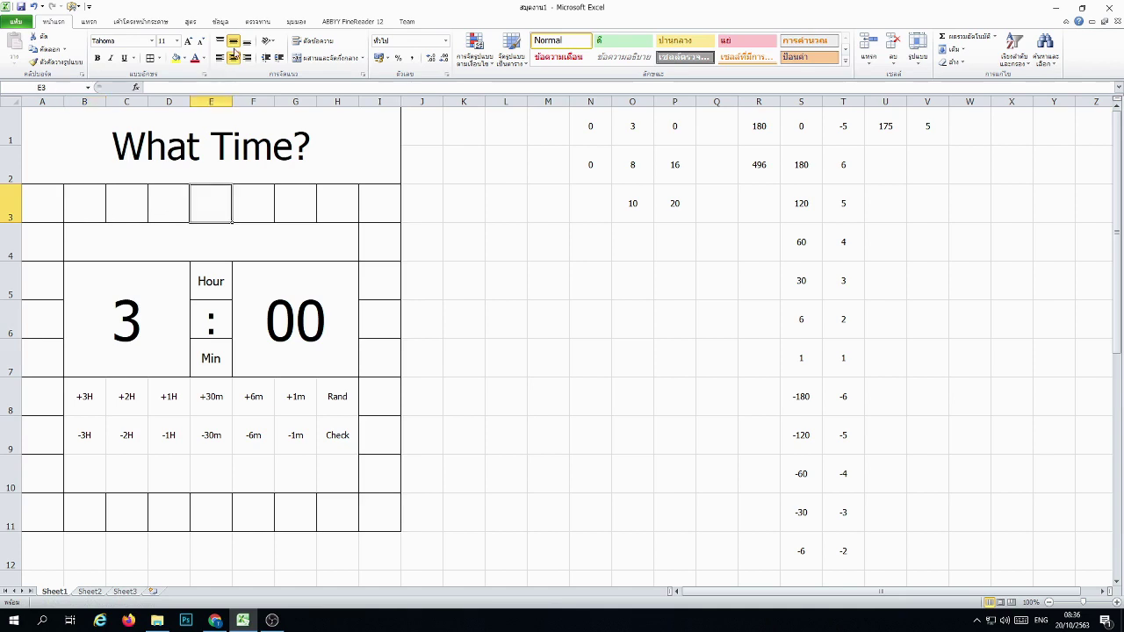
{"action": "left_click", "coordinate": [185, 60]}
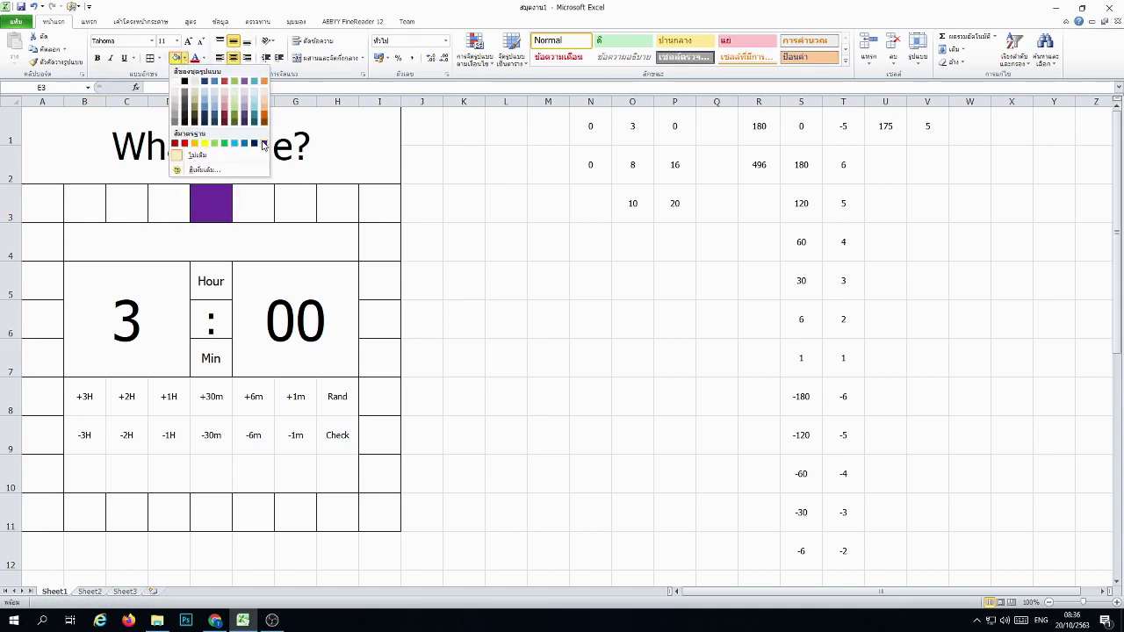
{"action": "left_click", "coordinate": [263, 145]}
{"action": "left_click", "coordinate": [556, 346]}
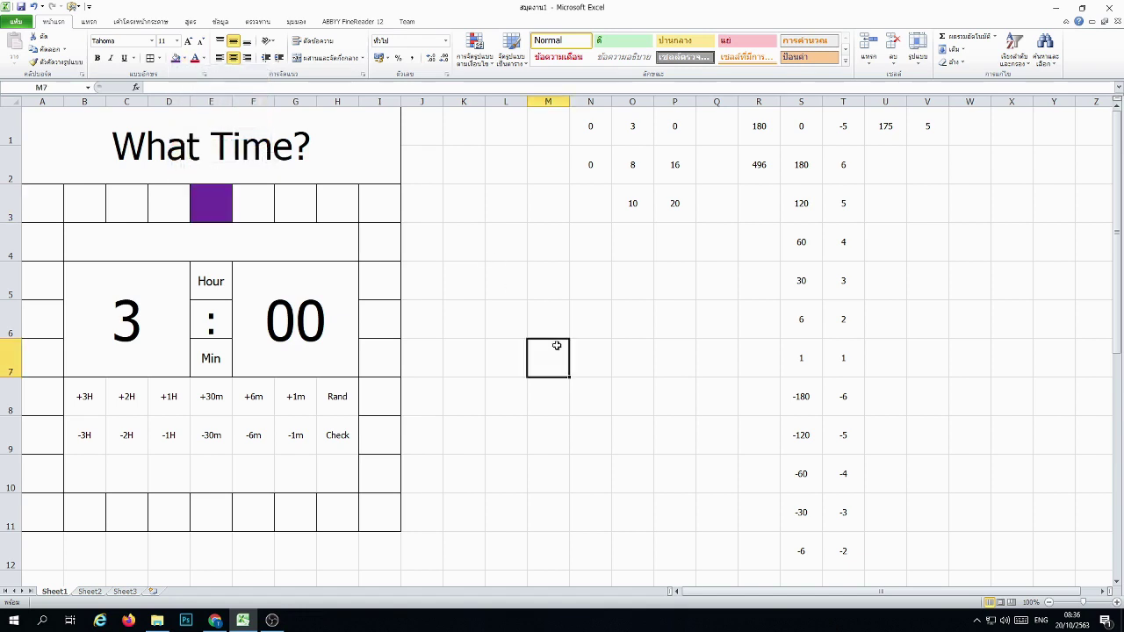
{"action": "left_click", "coordinate": [266, 200]}
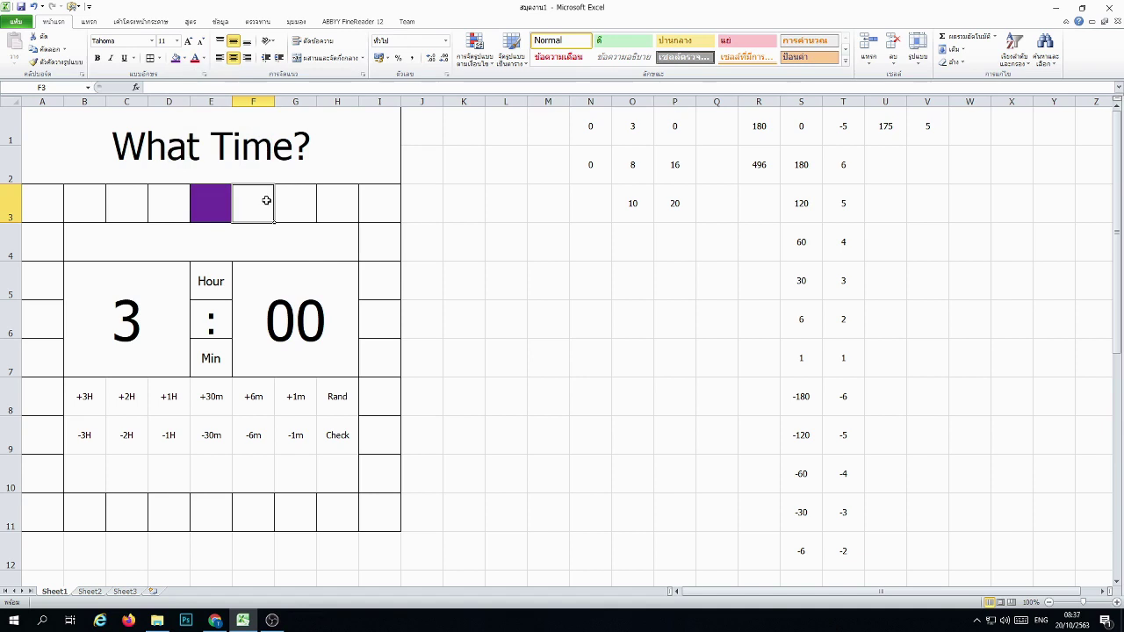
{"action": "left_click", "coordinate": [592, 279]}
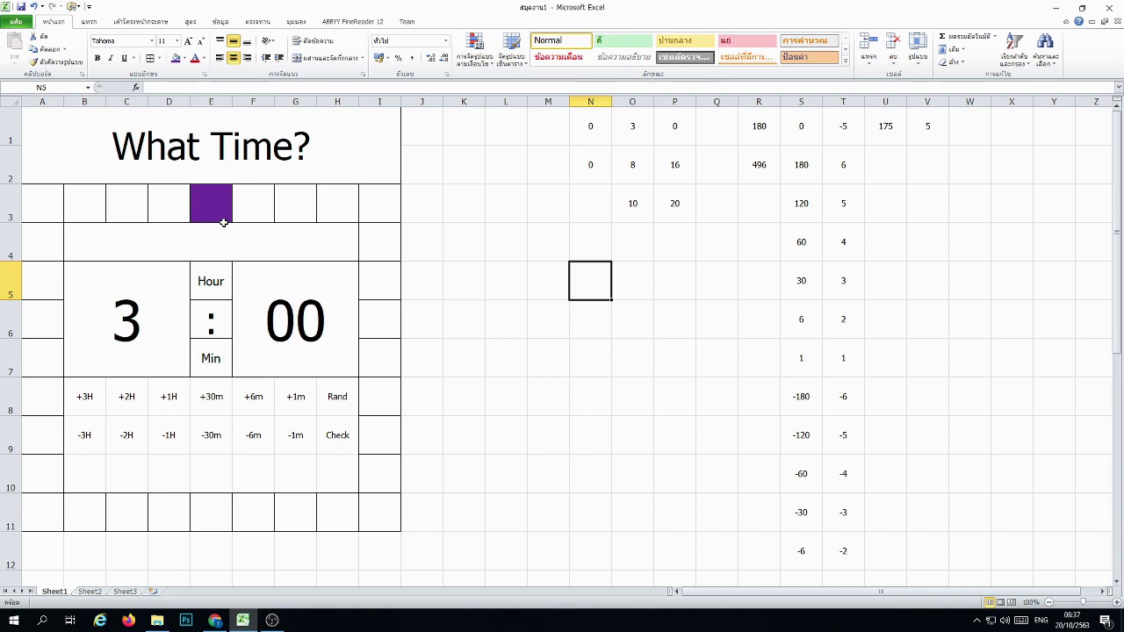
{"action": "left_click", "coordinate": [673, 128]}
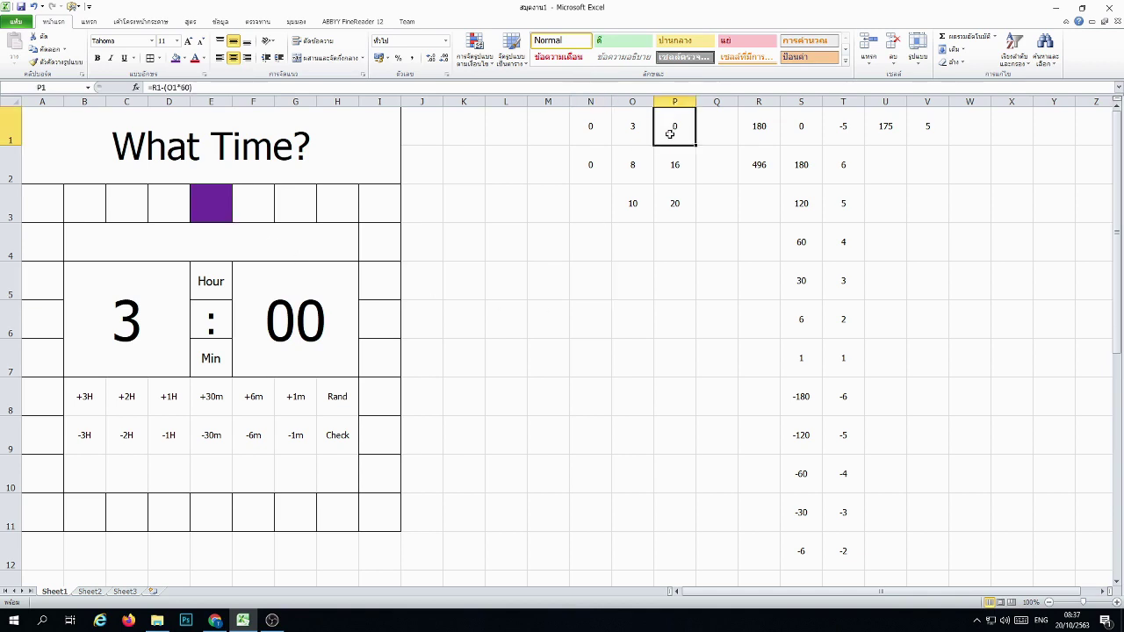
{"action": "left_click", "coordinate": [255, 211]}
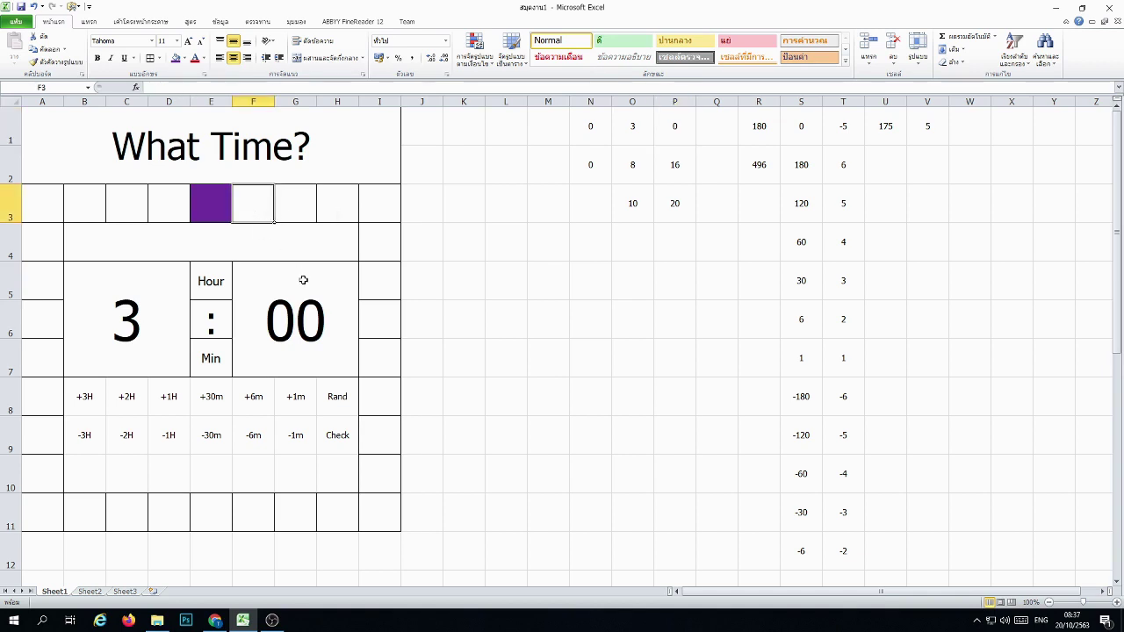
Step: Start F3's formula with =IF(AND(N1=0,P1=0), then open the nested IF
{"action": "type", "text": "=if("}
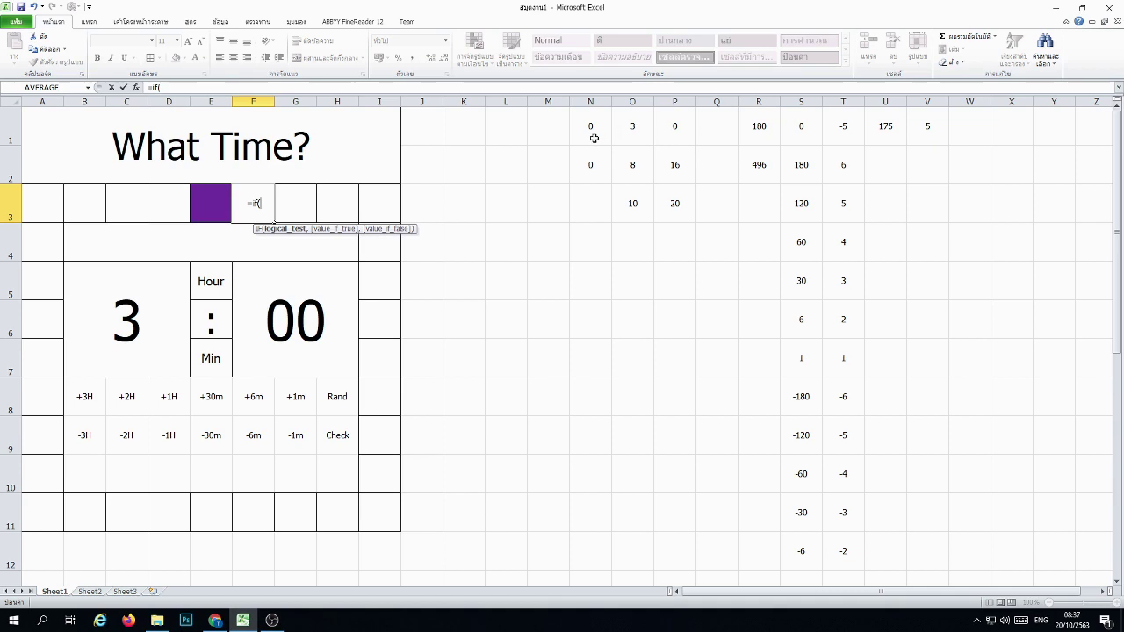
{"action": "left_click", "coordinate": [595, 139]}
{"action": "type", "text": "="}
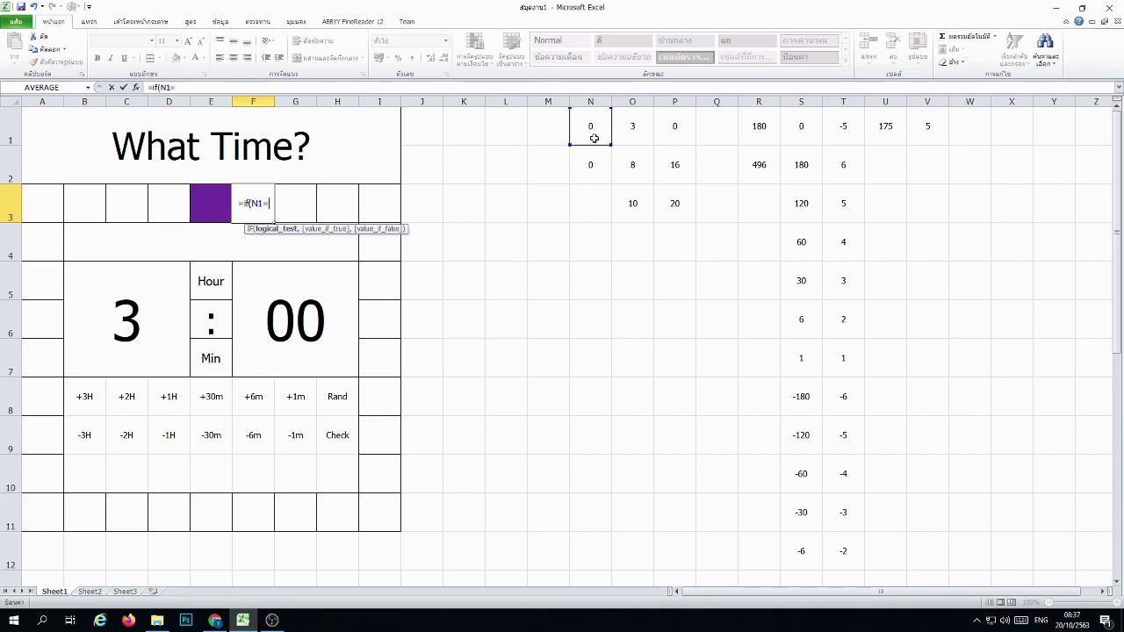
{"action": "type", "text": "0"}
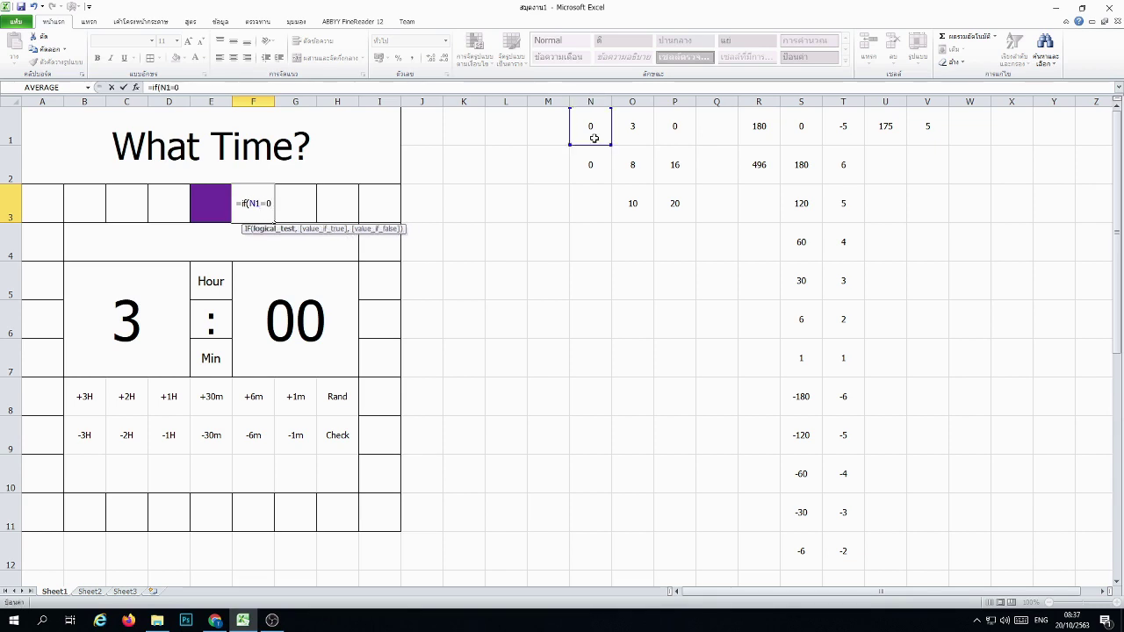
{"action": "type", "text": ","}
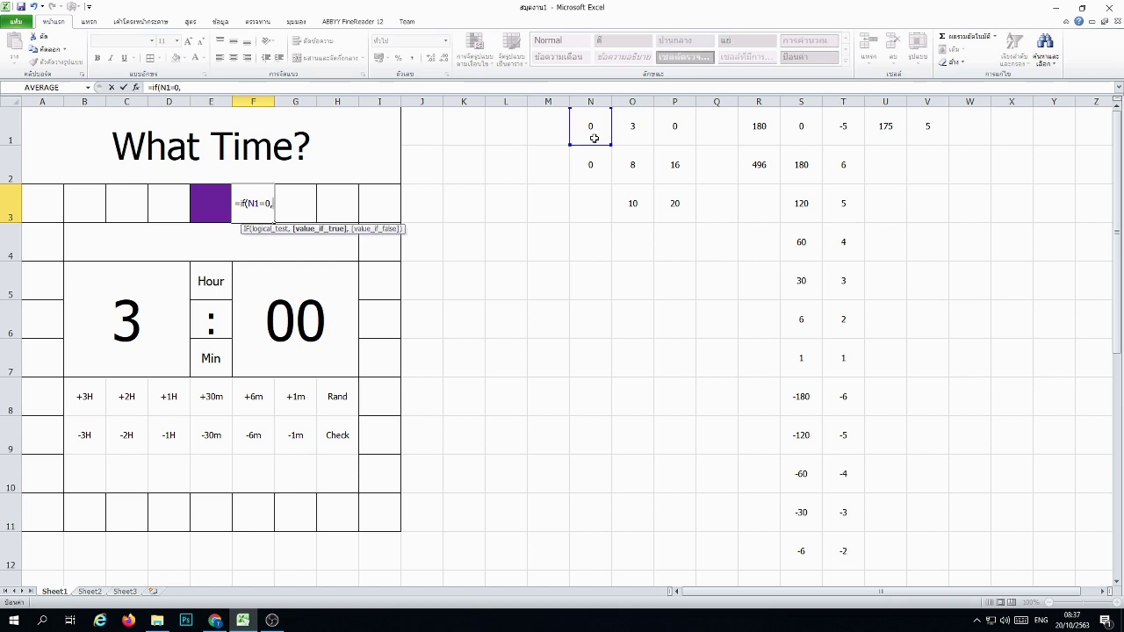
{"action": "key", "text": "BackSpace"}
{"action": "key", "text": "BackSpace"}
{"action": "key", "text": "BackSpace"}
{"action": "key", "text": "BackSpace"}
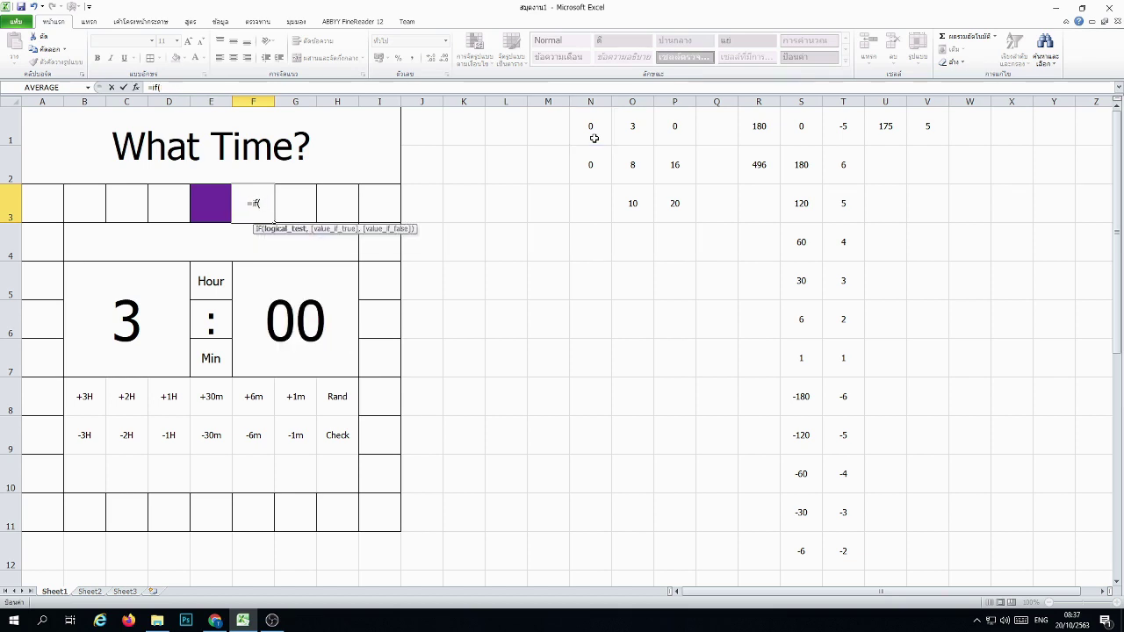
{"action": "type", "text": "and("}
{"action": "left_click", "coordinate": [593, 138]}
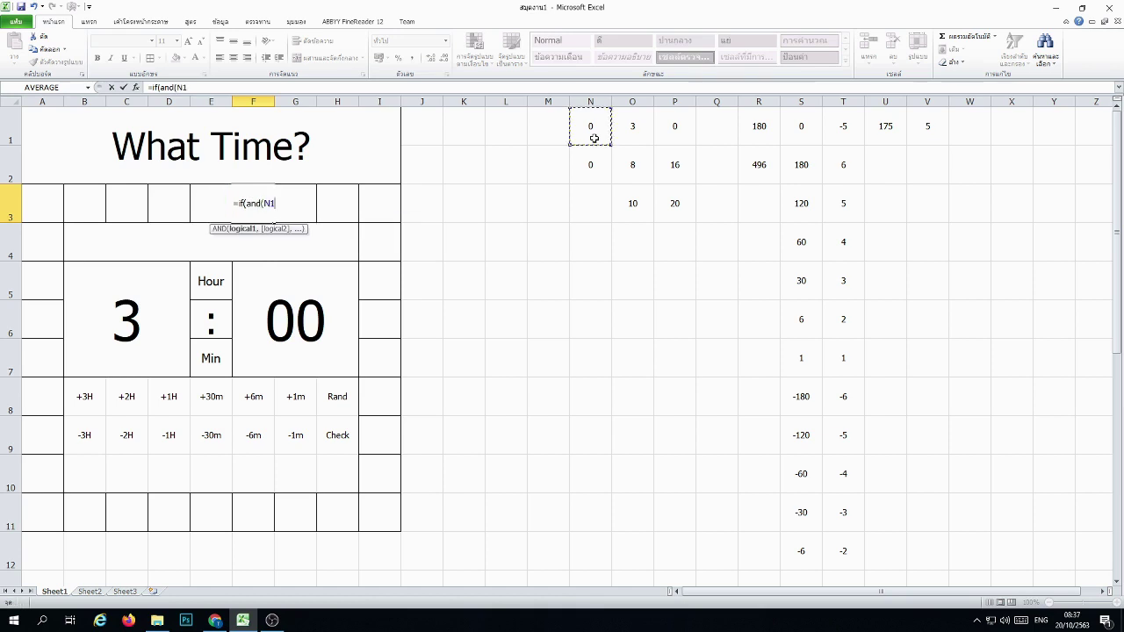
{"action": "type", "text": "=0,"}
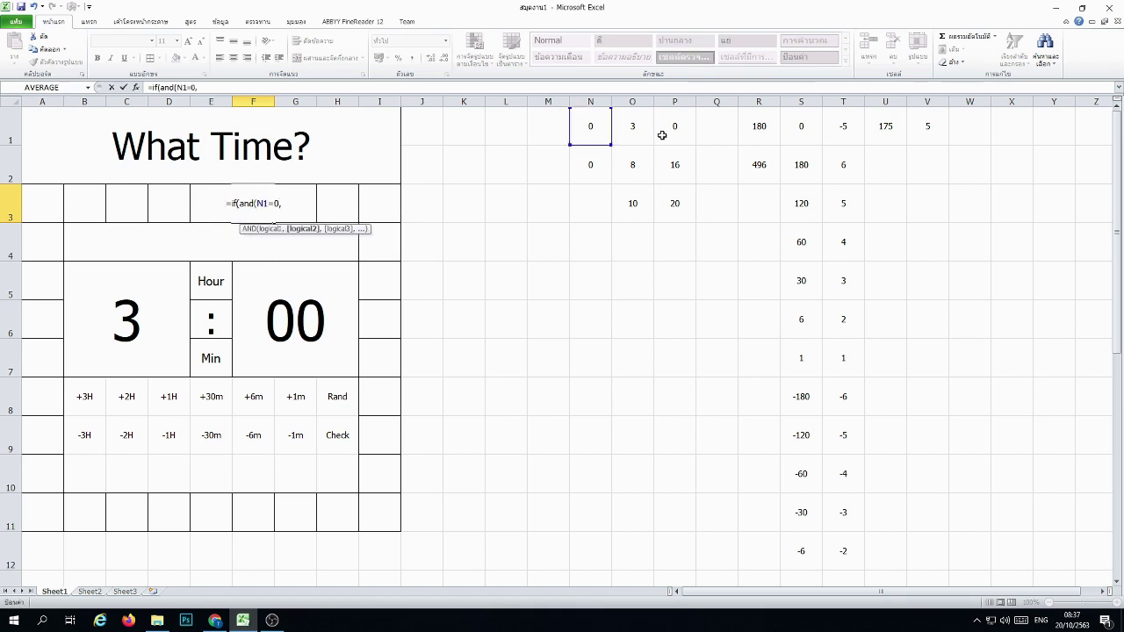
{"action": "left_click", "coordinate": [672, 130]}
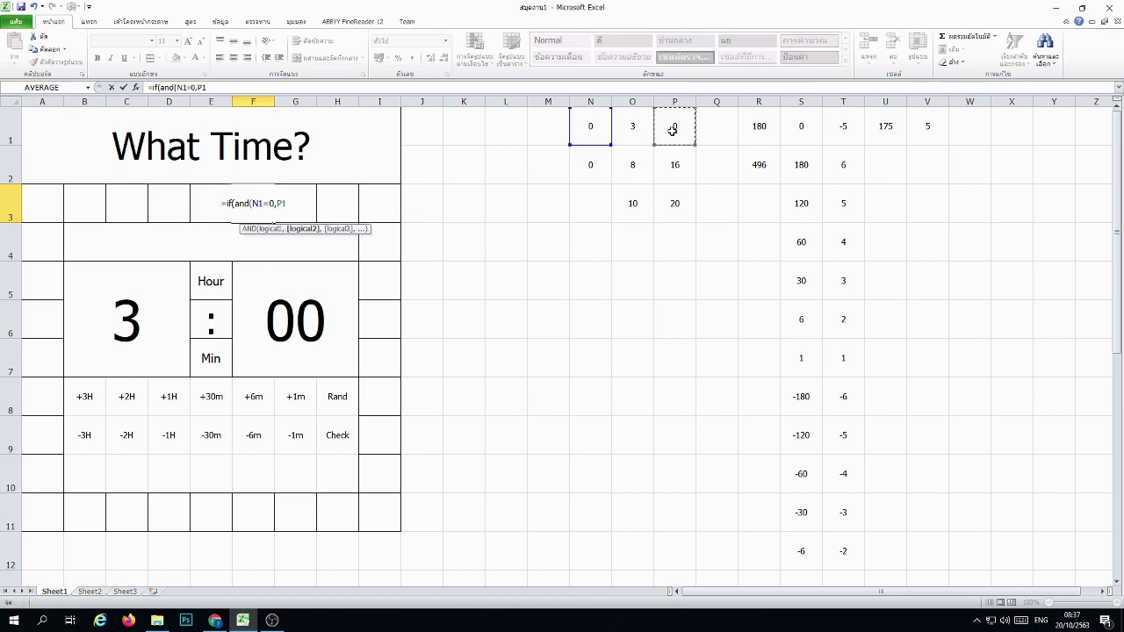
{"action": "type", "text": "=0"}
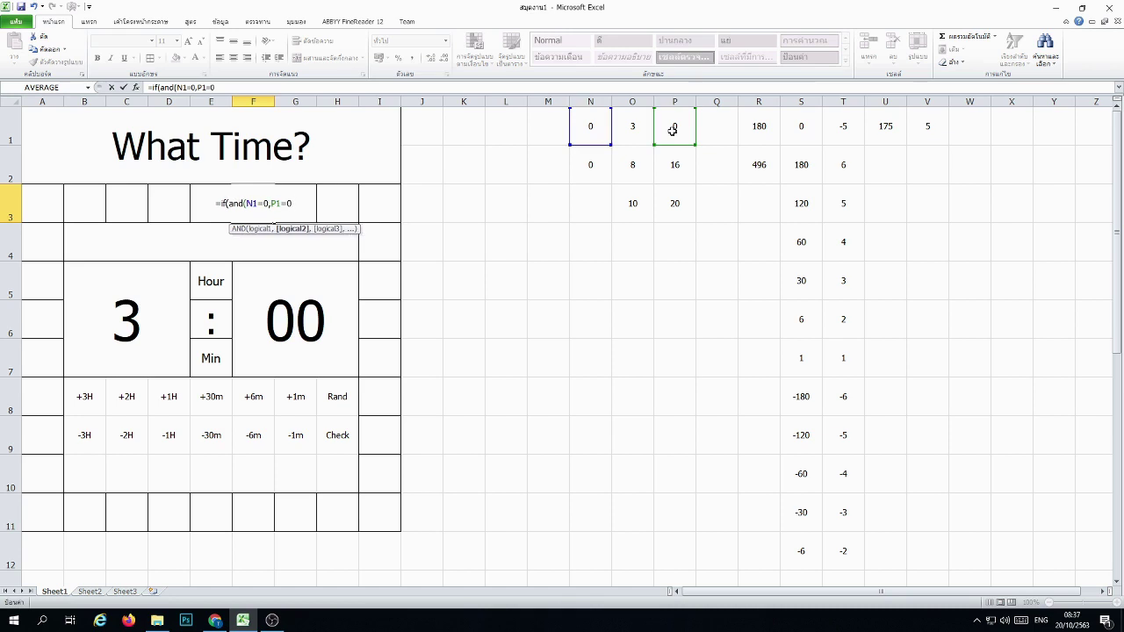
{"action": "type", "text": ")"}
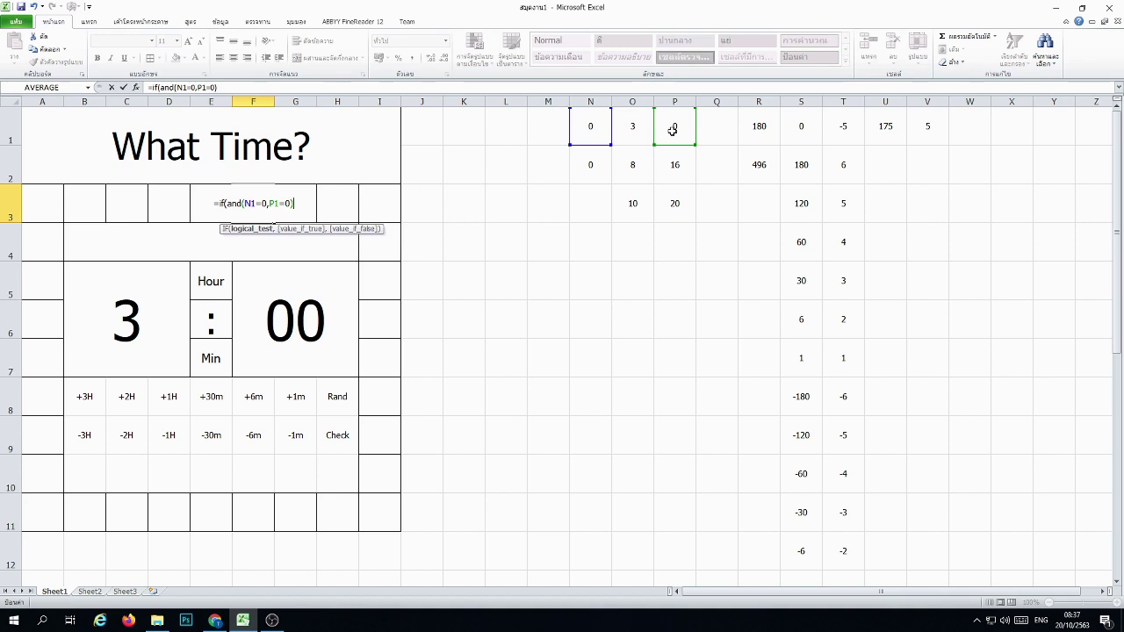
{"action": "type", "text": ",i"}
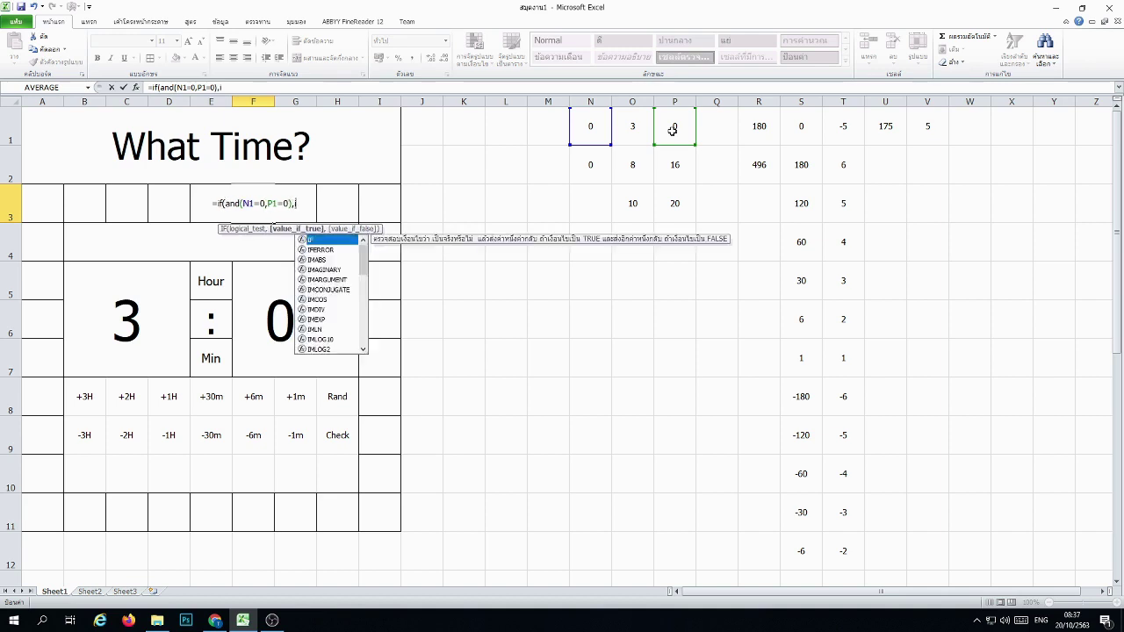
{"action": "type", "text": "f("}
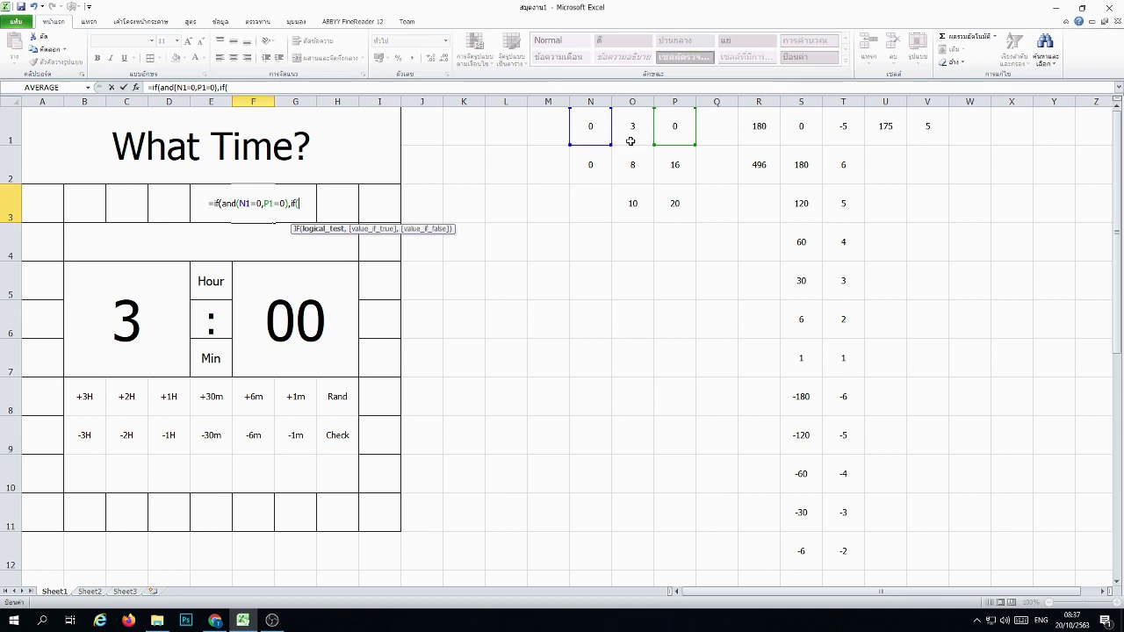
Step: Complete F3 with IF(O1<O2,1,IF(O1>O2,31,0))) so it shows 1
{"action": "left_click", "coordinate": [631, 137]}
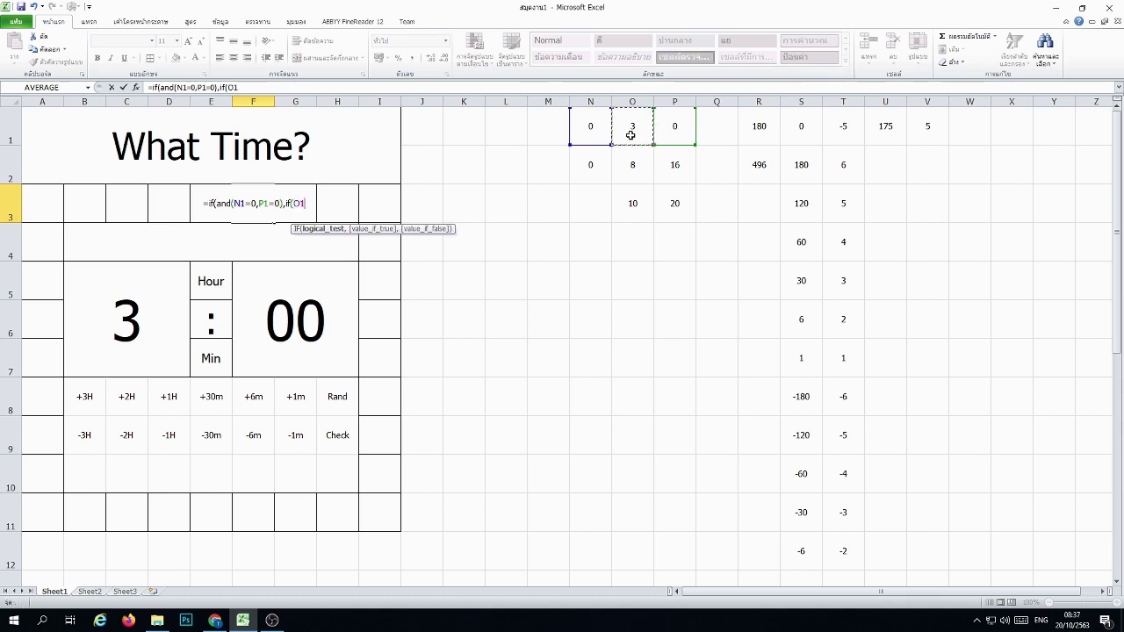
{"action": "type", "text": "<"}
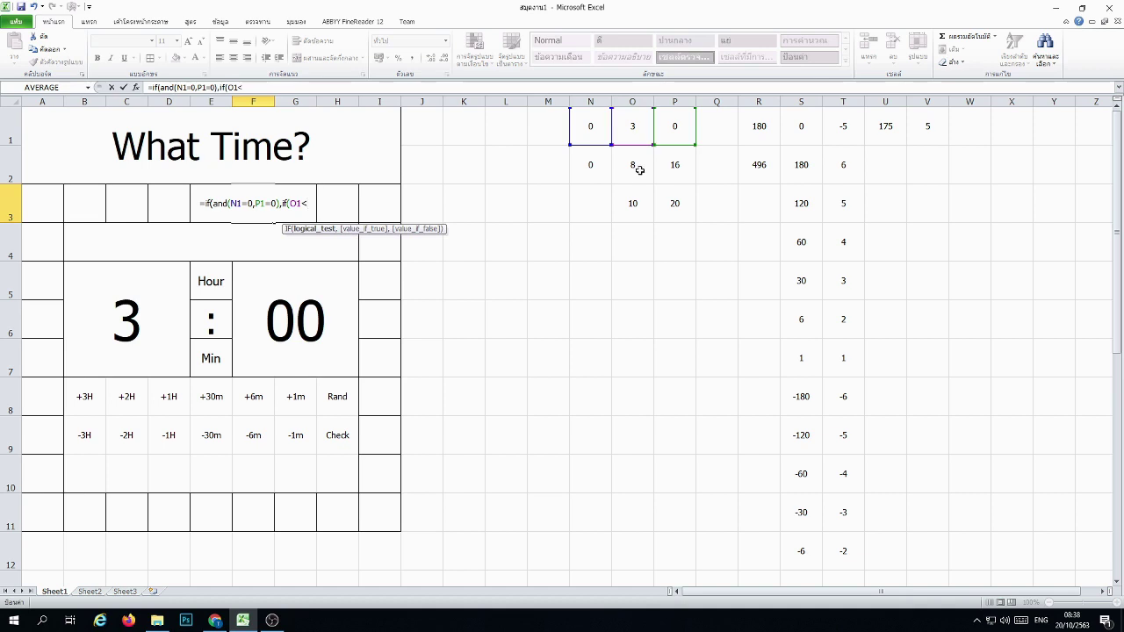
{"action": "left_click", "coordinate": [639, 169]}
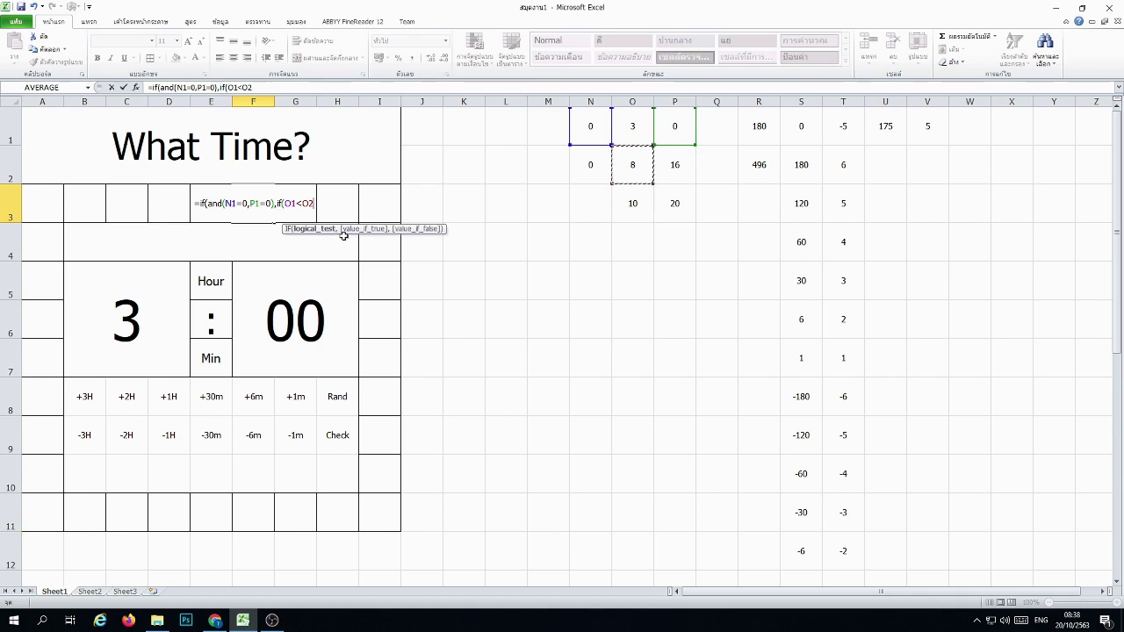
{"action": "type", "text": ","}
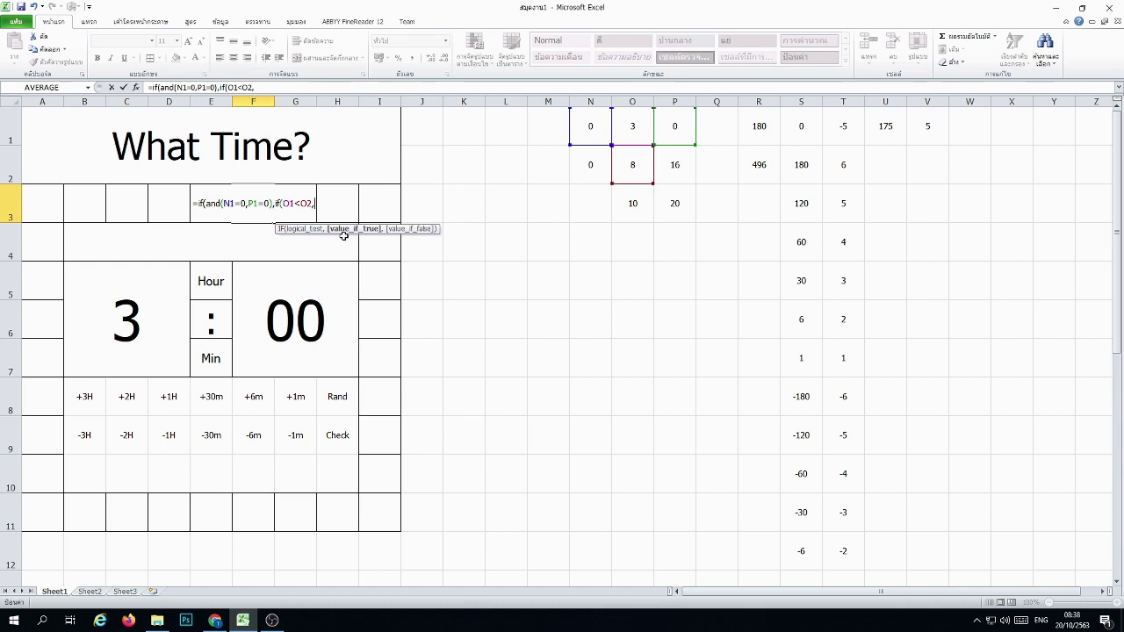
{"action": "type", "text": "1"}
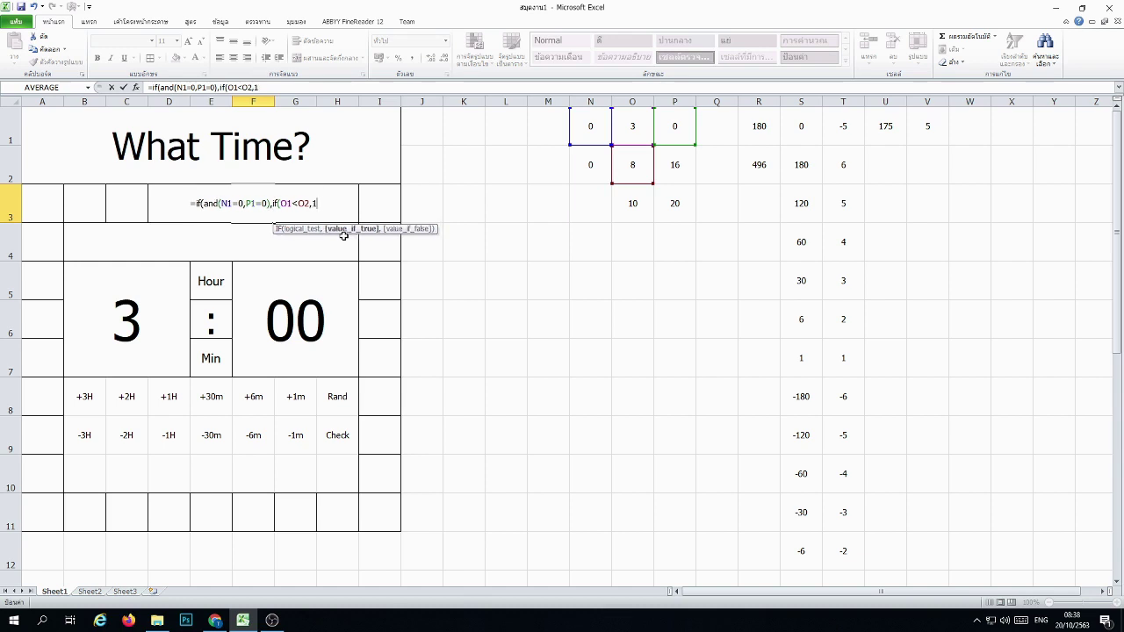
{"action": "type", "text": ","}
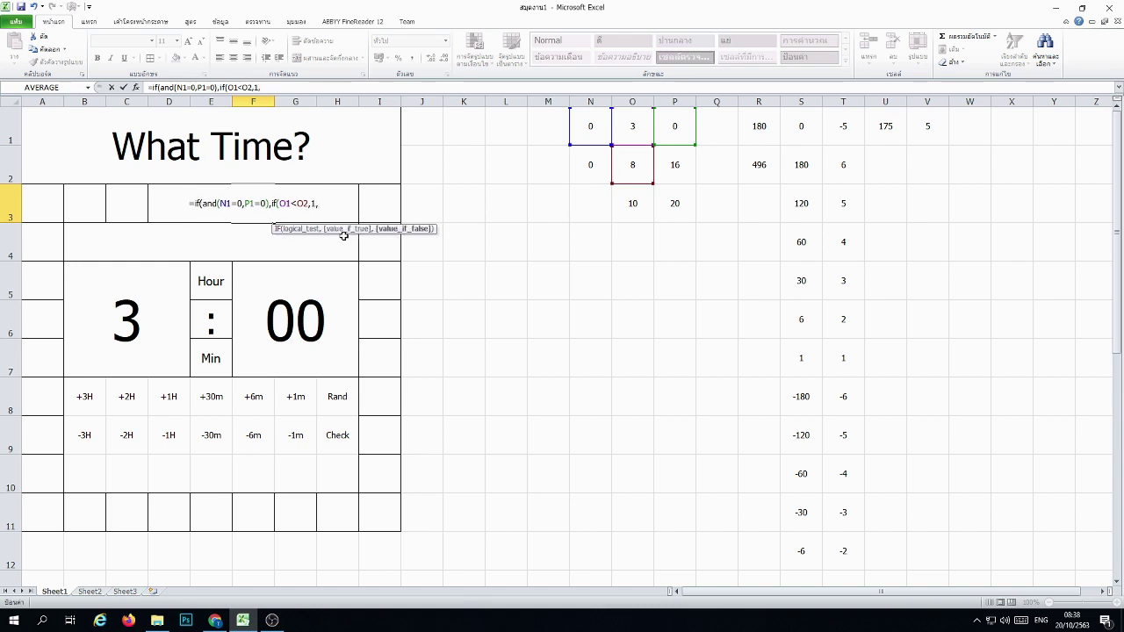
{"action": "type", "text": "if("}
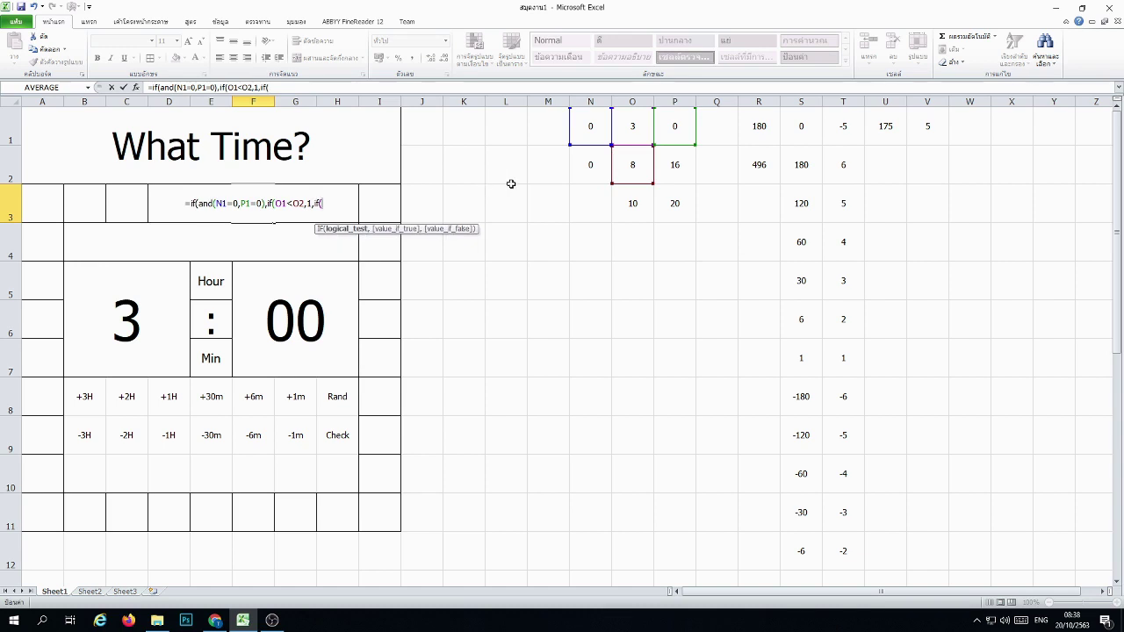
{"action": "left_click", "coordinate": [623, 135]}
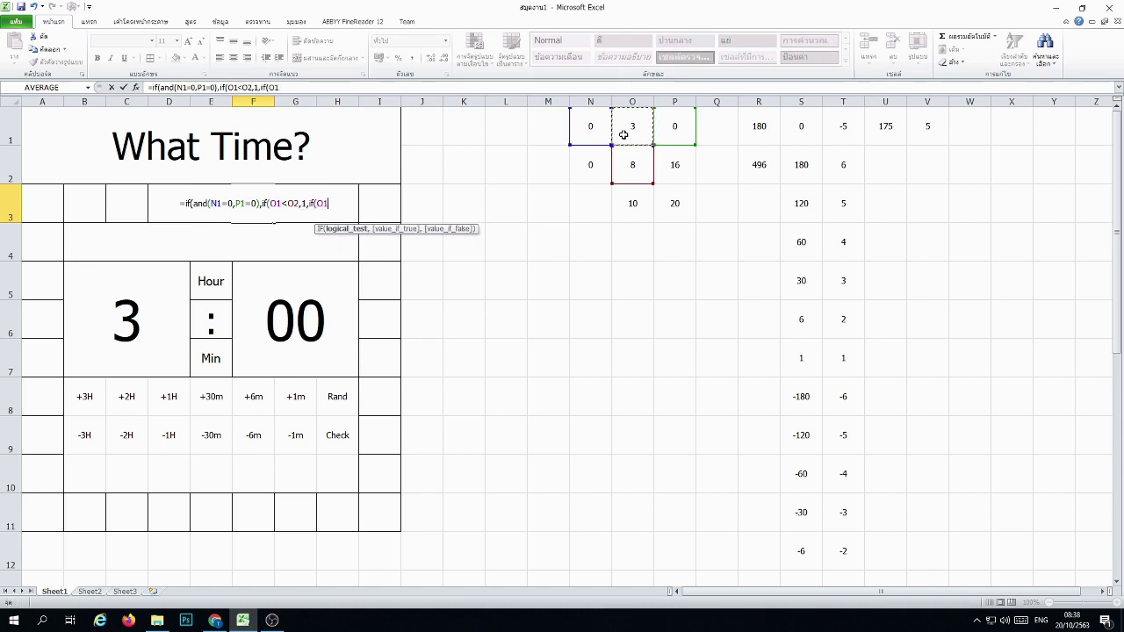
{"action": "type", "text": ">"}
{"action": "left_click", "coordinate": [632, 160]}
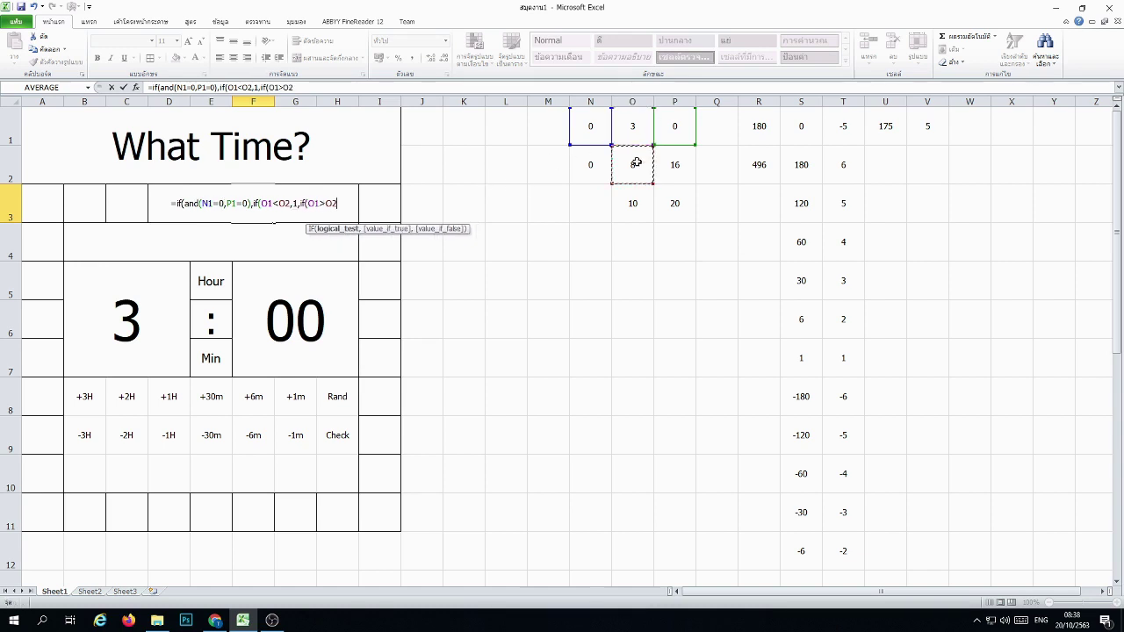
{"action": "type", "text": ","}
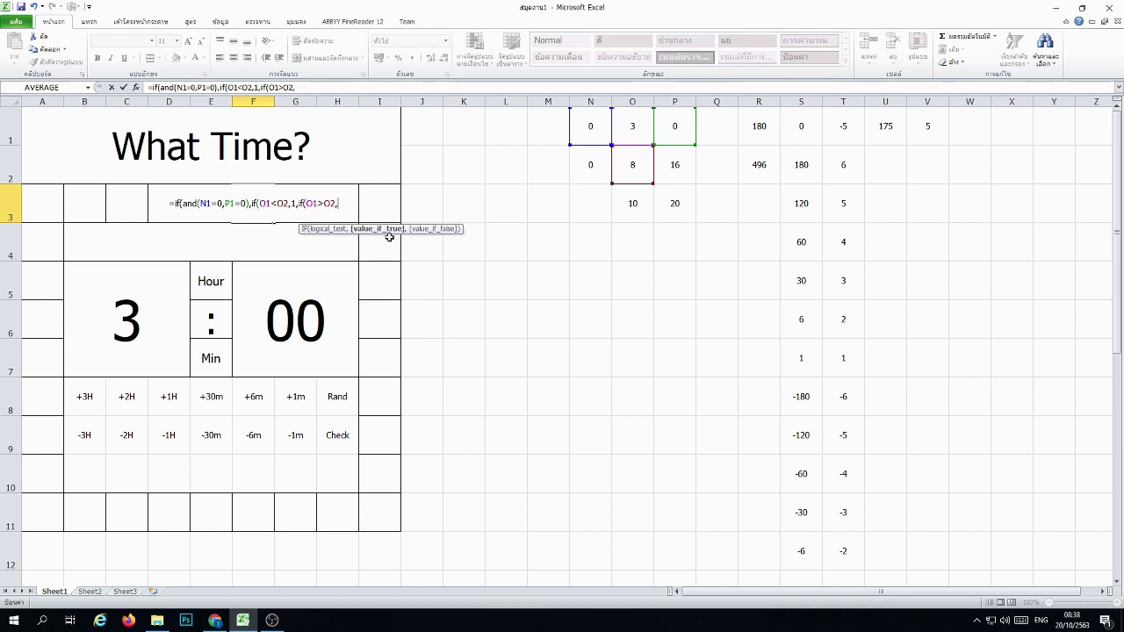
{"action": "type", "text": "31"}
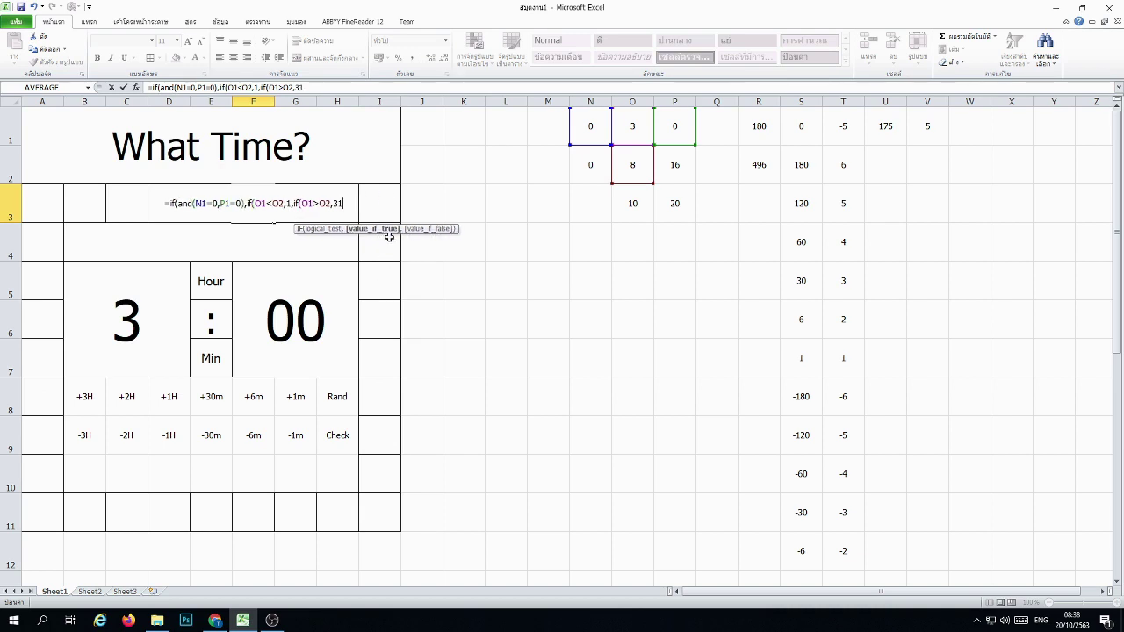
{"action": "type", "text": ",0"}
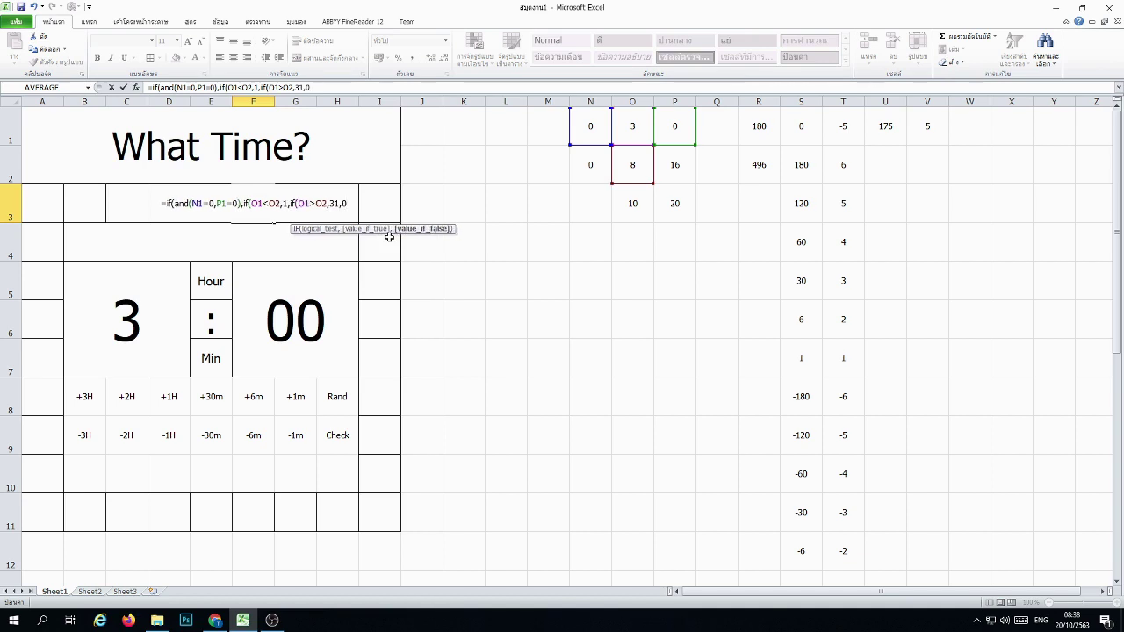
{"action": "type", "text": "))"}
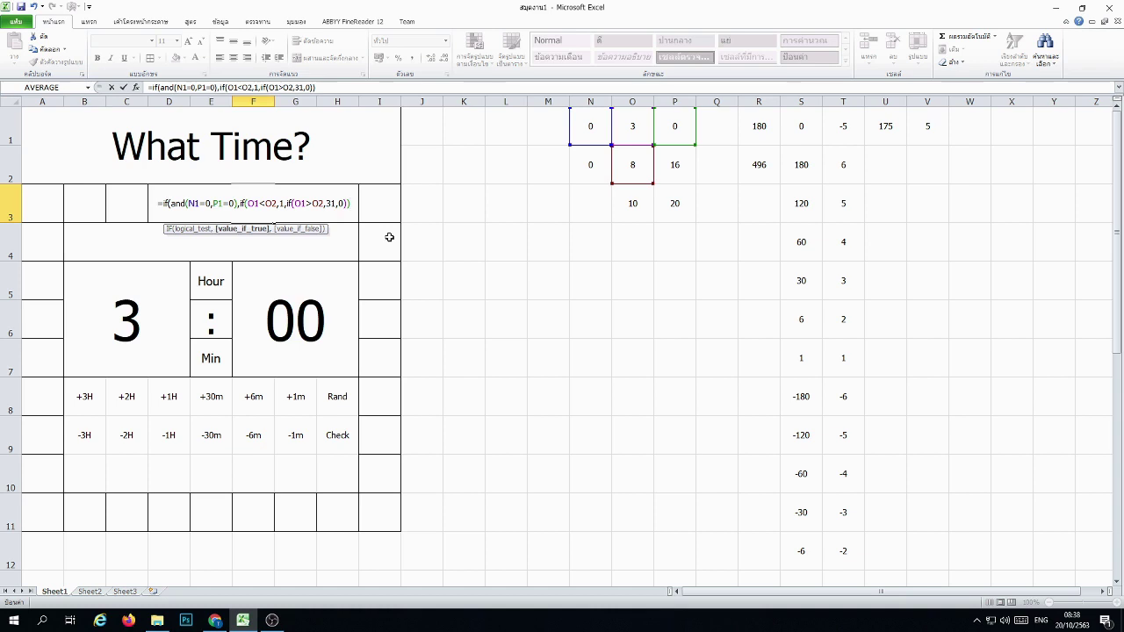
{"action": "type", "text": ")"}
{"action": "key", "text": "Return"}
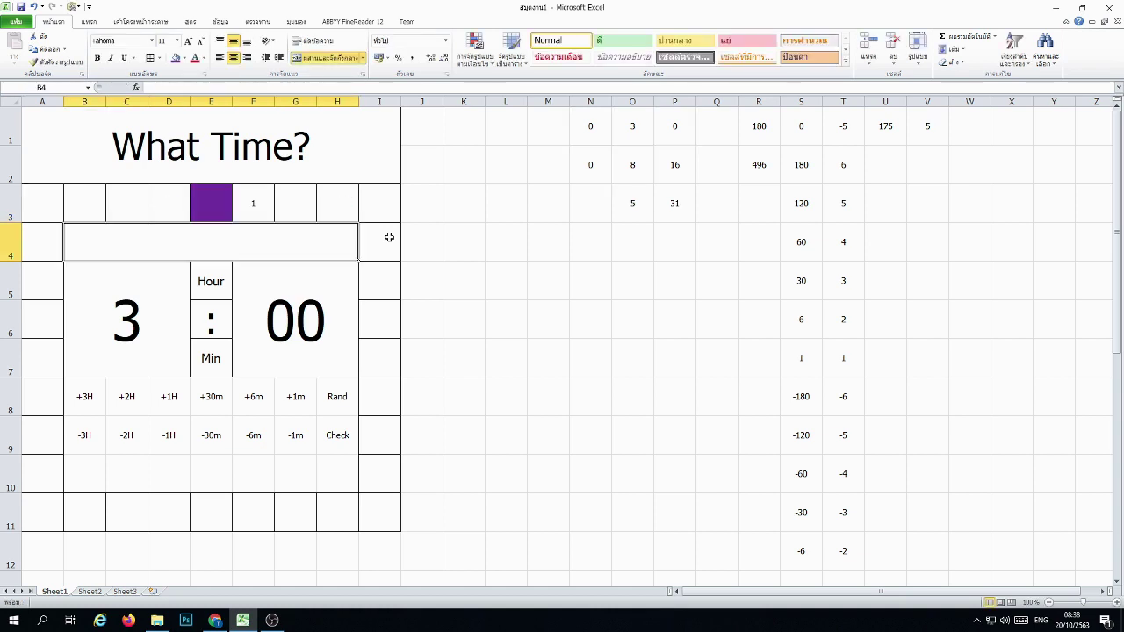
Step: Make F3's N1, P1 and first O1 references absolute ($N$1, $P$1, $O$1)
{"action": "left_click", "coordinate": [534, 385]}
{"action": "left_click", "coordinate": [263, 202]}
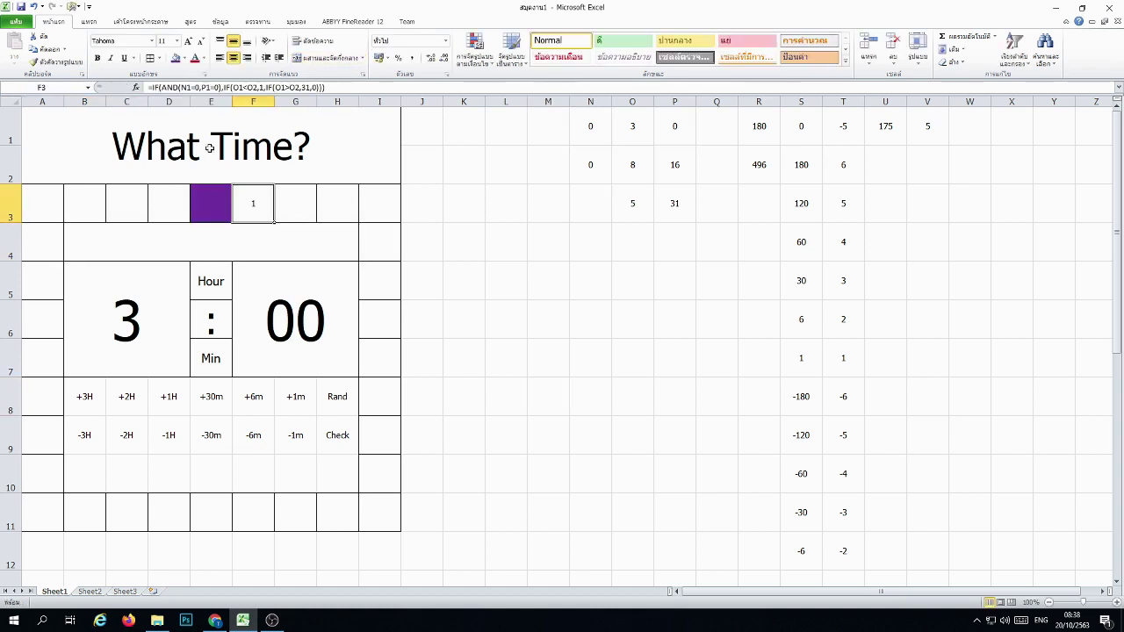
{"action": "left_click", "coordinate": [184, 89]}
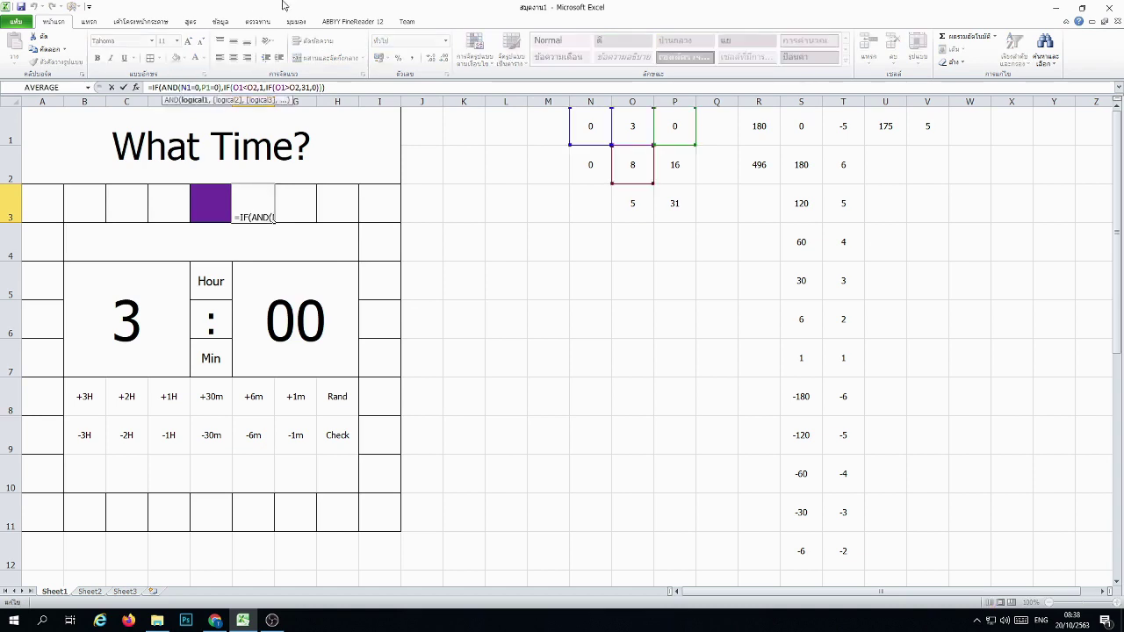
{"action": "type", "text": "$"}
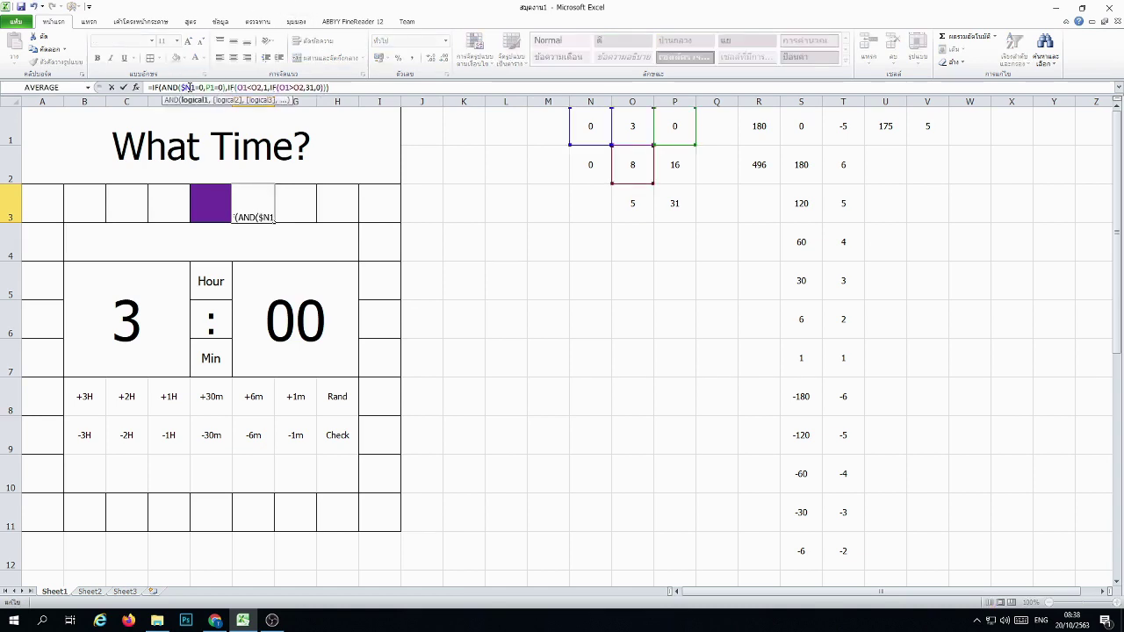
{"action": "left_click", "coordinate": [188, 88]}
{"action": "type", "text": "$"}
{"action": "left_click", "coordinate": [208, 88]}
{"action": "type", "text": "$"}
{"action": "left_click", "coordinate": [218, 88]}
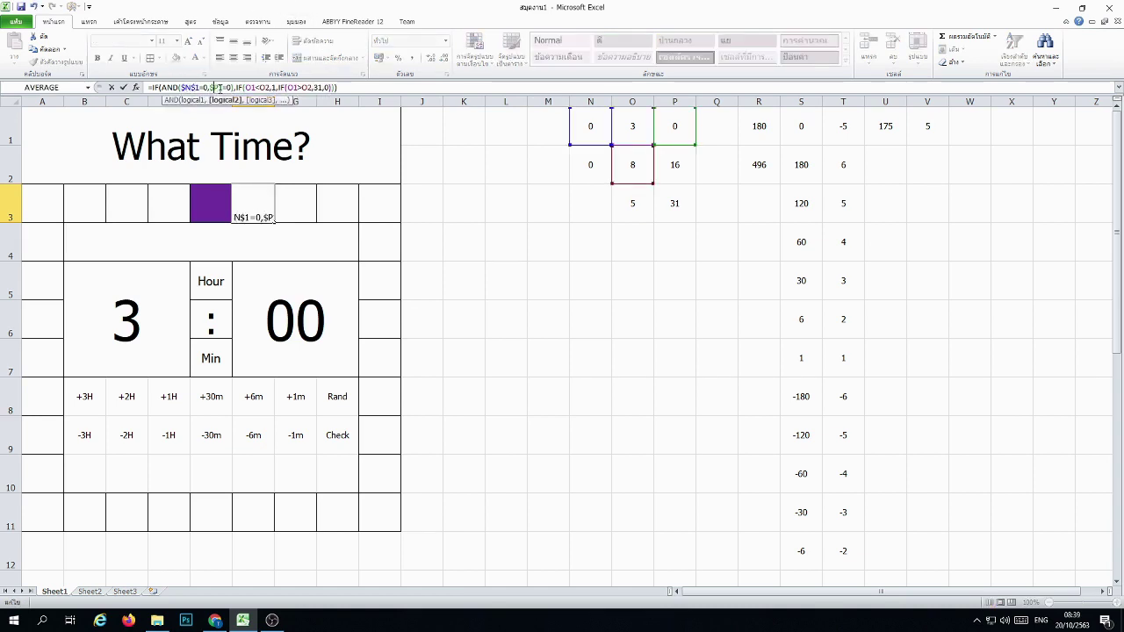
{"action": "type", "text": "$"}
{"action": "left_click", "coordinate": [249, 88]}
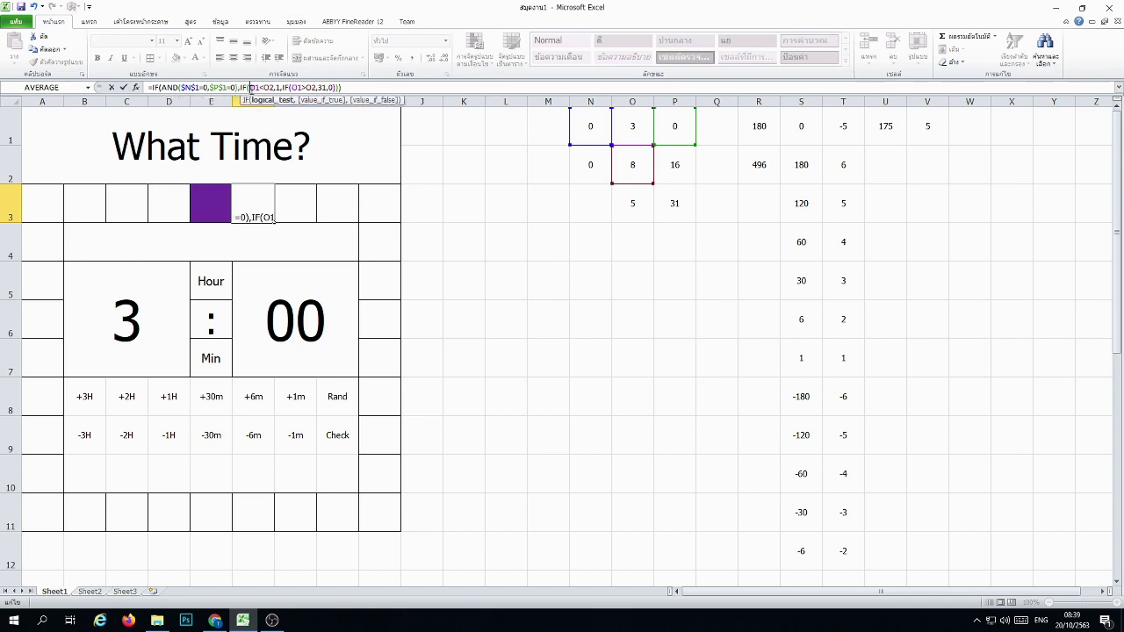
{"action": "type", "text": "$"}
{"action": "left_click", "coordinate": [262, 87]}
{"action": "type", "text": "$O$"}
Step: Make the O2 and inner O1/O2 references absolute and commit; F3 still returns 1
{"action": "left_click", "coordinate": [274, 88]}
{"action": "type", "text": "$O$"}
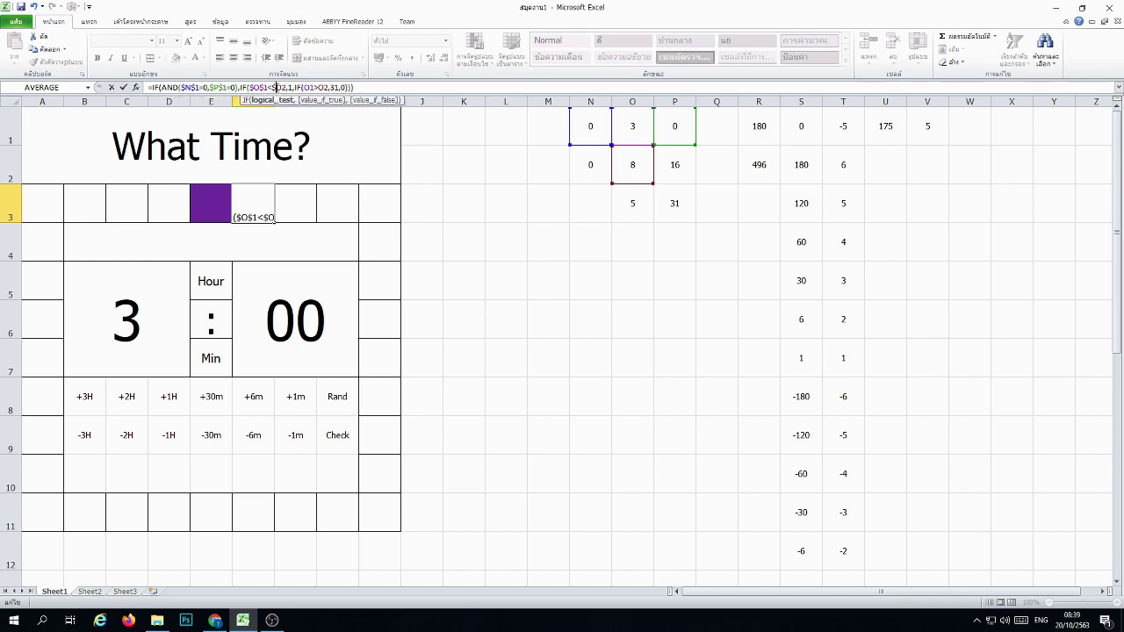
{"action": "left_click", "coordinate": [278, 88]}
{"action": "type", "text": "$"}
{"action": "left_click", "coordinate": [309, 88]}
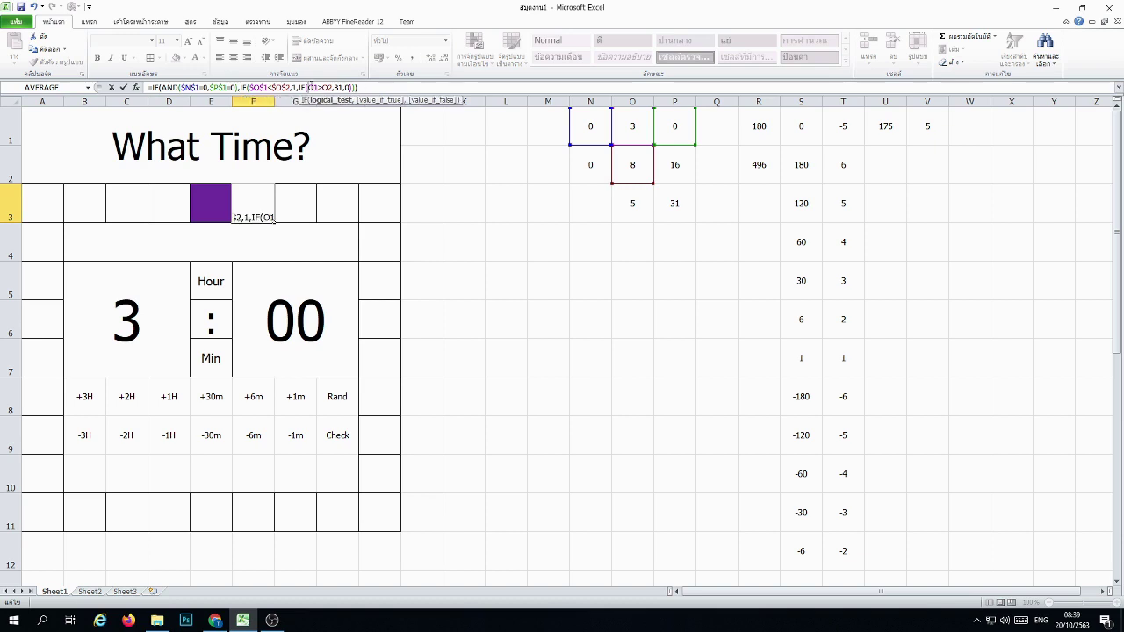
{"action": "type", "text": "$N$"}
{"action": "left_click", "coordinate": [332, 88]}
{"action": "type", "text": "$O$"}
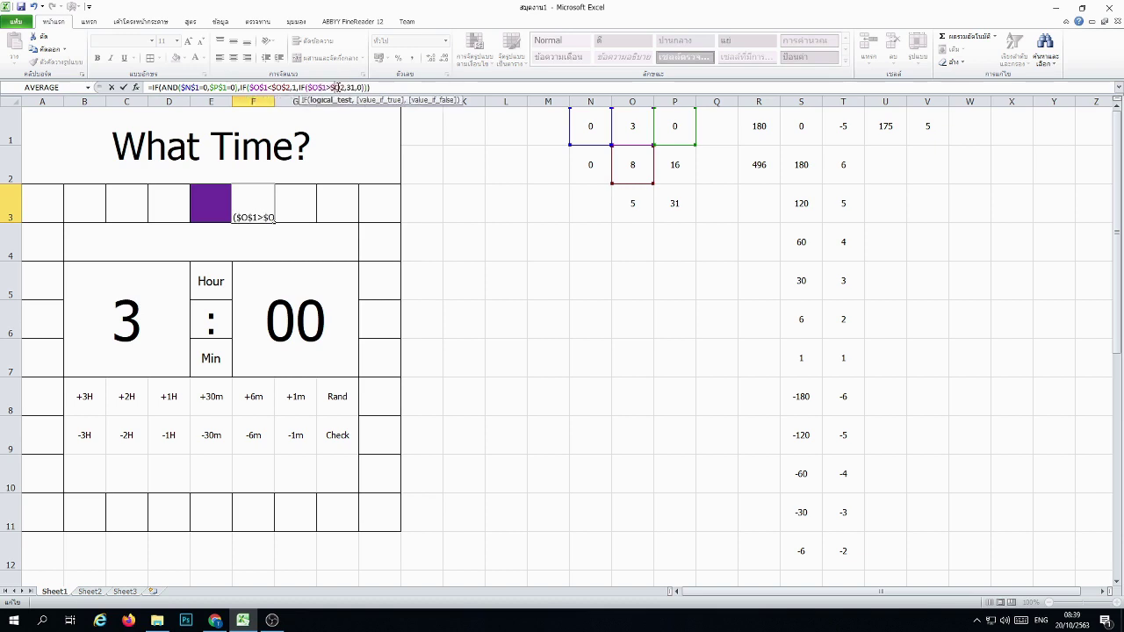
{"action": "left_click", "coordinate": [501, 176]}
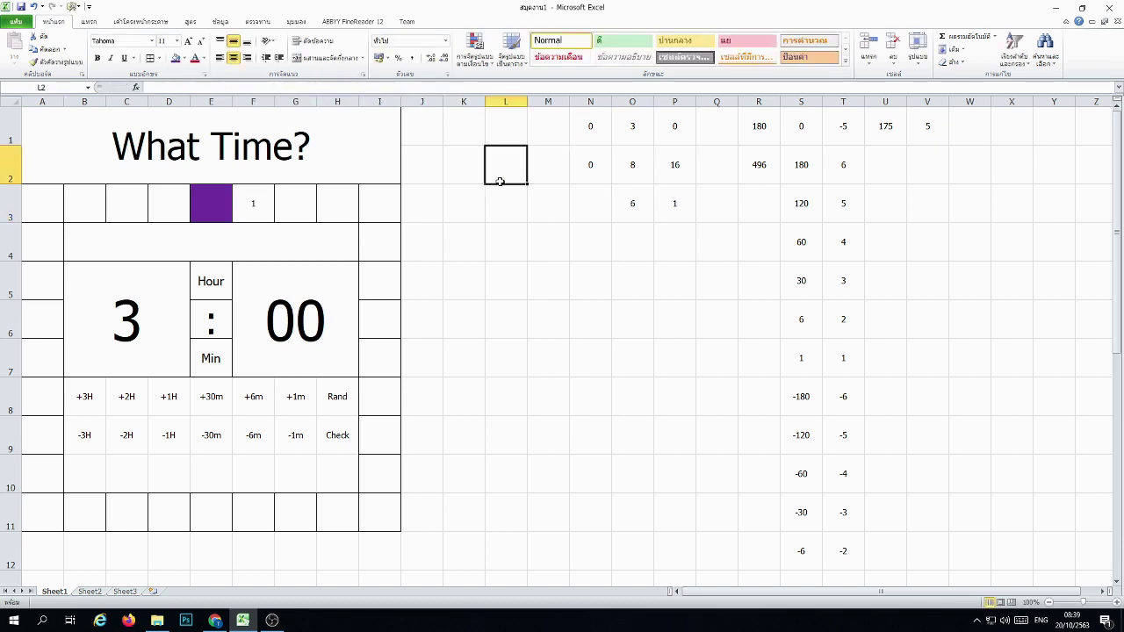
{"action": "left_click", "coordinate": [253, 207]}
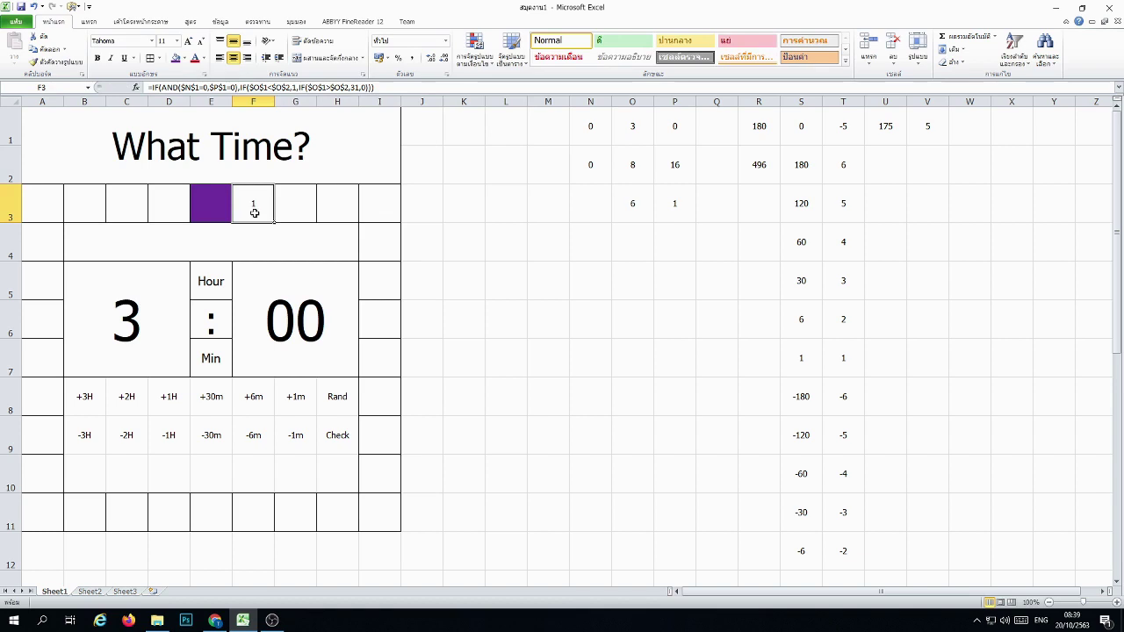
Step: Copy F3's formula and paste it into G3, H3, I3 and the upper cells of column I
{"action": "key", "text": "ctrl+c"}
{"action": "left_click", "coordinate": [295, 209]}
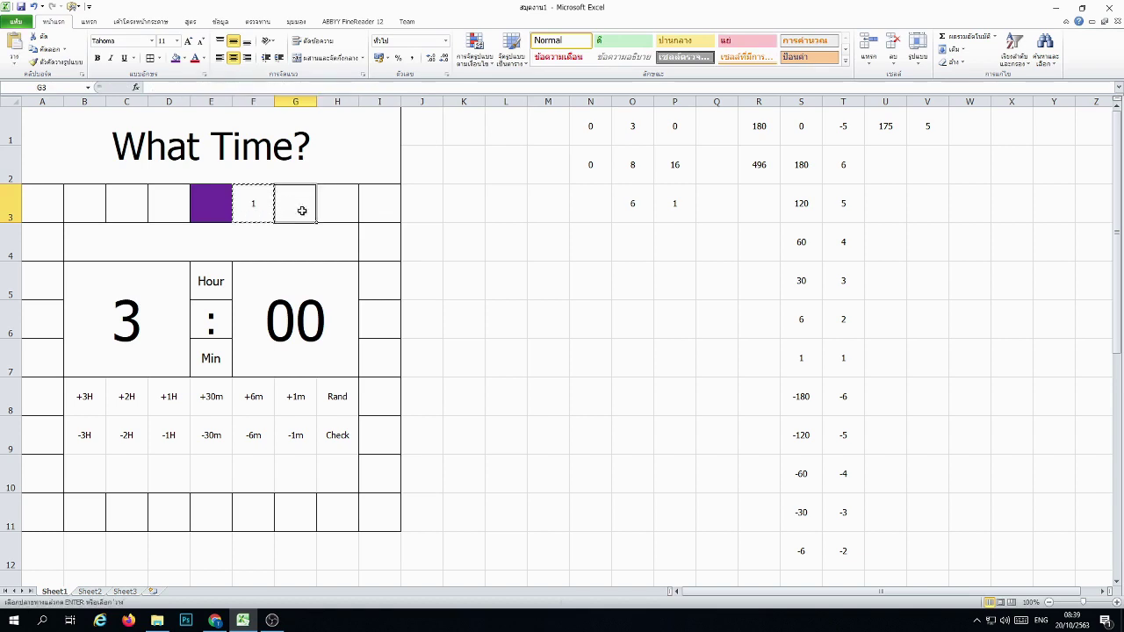
{"action": "key", "text": "ctrl+v"}
{"action": "left_click", "coordinate": [347, 212]}
{"action": "key", "text": "ctrl+v"}
{"action": "left_click", "coordinate": [377, 208]}
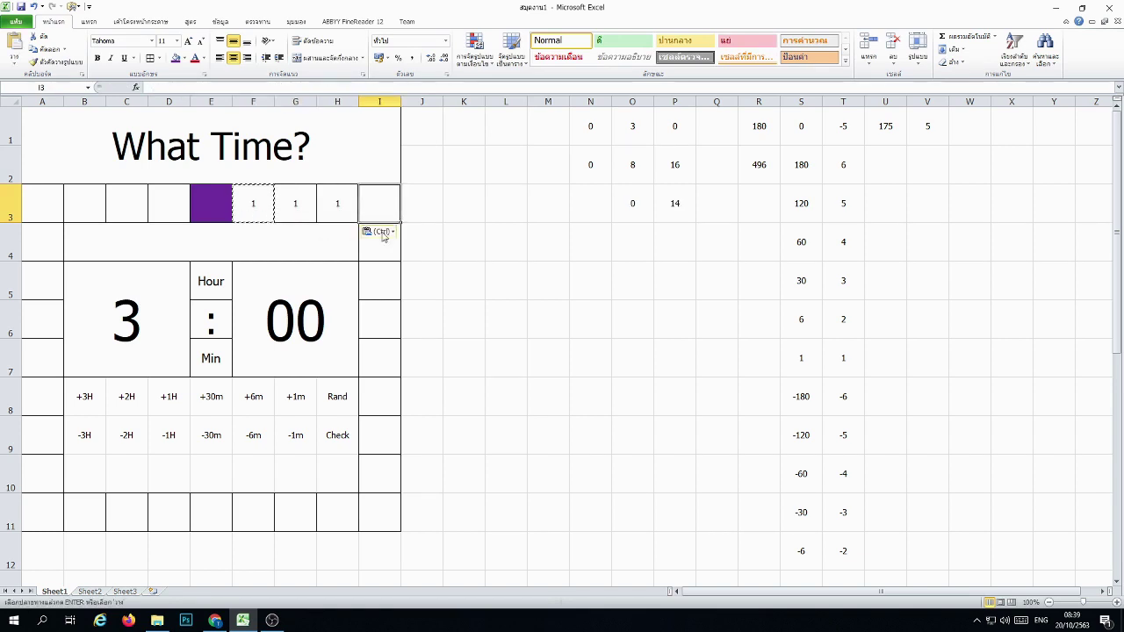
{"action": "key", "text": "ctrl+v"}
{"action": "left_click", "coordinate": [385, 254]}
{"action": "key", "text": "ctrl+v"}
{"action": "left_click", "coordinate": [386, 286]}
{"action": "key", "text": "ctrl+v"}
{"action": "left_click", "coordinate": [386, 323]}
{"action": "key", "text": "ctrl+v"}
{"action": "left_click", "coordinate": [386, 362]}
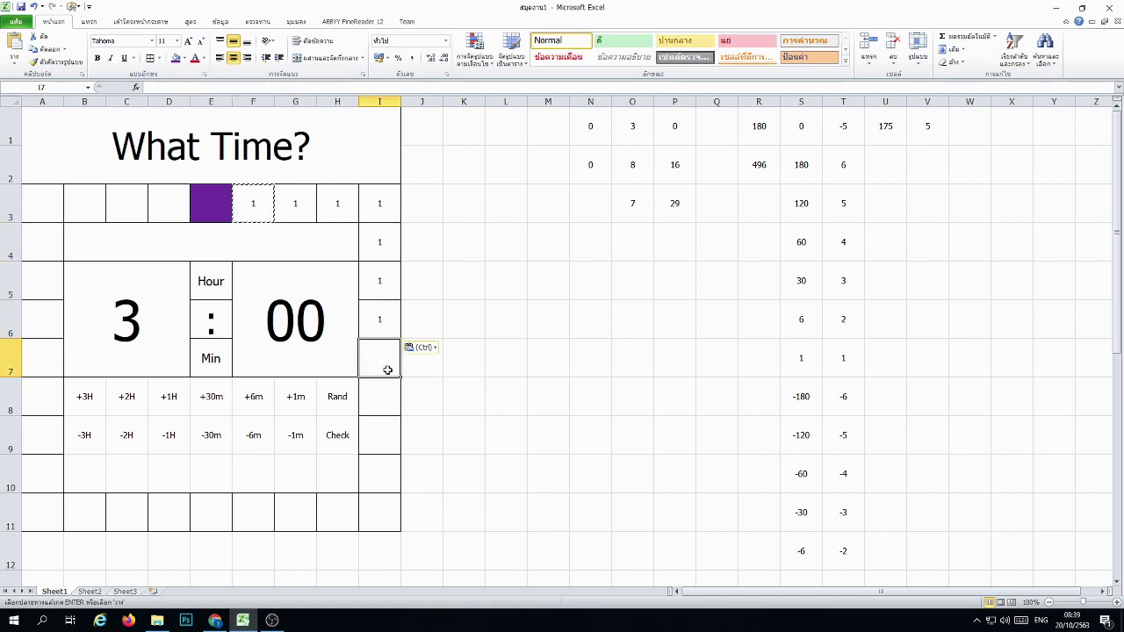
{"action": "key", "text": "ctrl+v"}
Step: Paste F3's formula into the lower column I cells and along bottom row 11
{"action": "left_click", "coordinate": [387, 424]}
{"action": "left_click", "coordinate": [381, 470]}
{"action": "left_click", "coordinate": [378, 514]}
{"action": "left_click", "coordinate": [336, 521]}
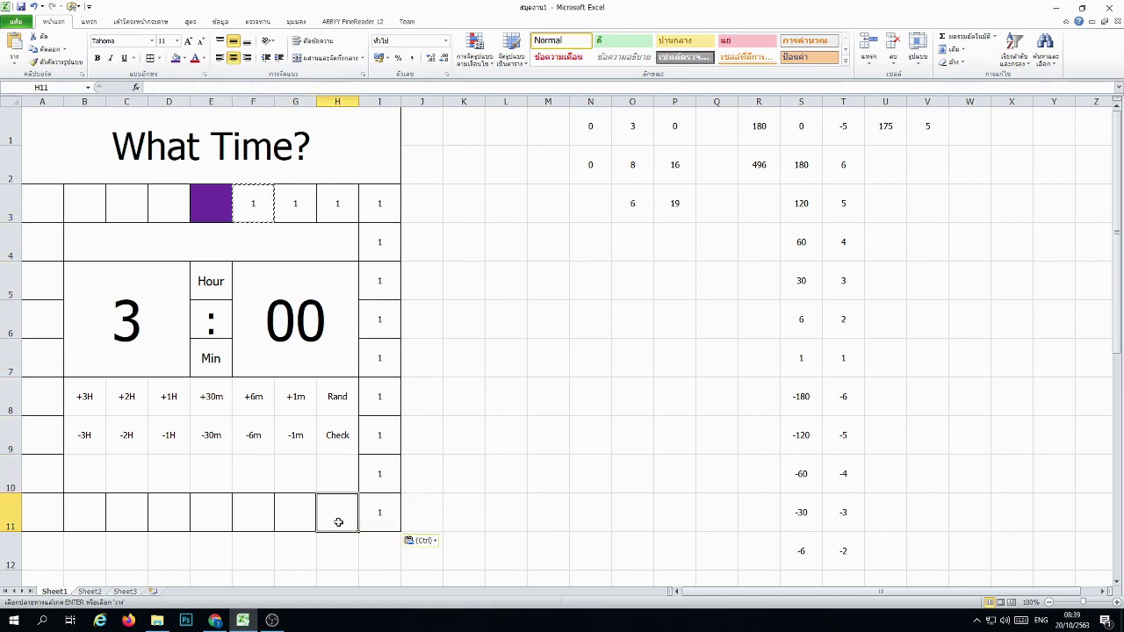
{"action": "left_click", "coordinate": [271, 519]}
{"action": "key", "text": "ctrl+v"}
{"action": "left_click", "coordinate": [253, 519]}
{"action": "left_click", "coordinate": [202, 520]}
{"action": "left_click", "coordinate": [164, 519]}
{"action": "left_click", "coordinate": [134, 519]}
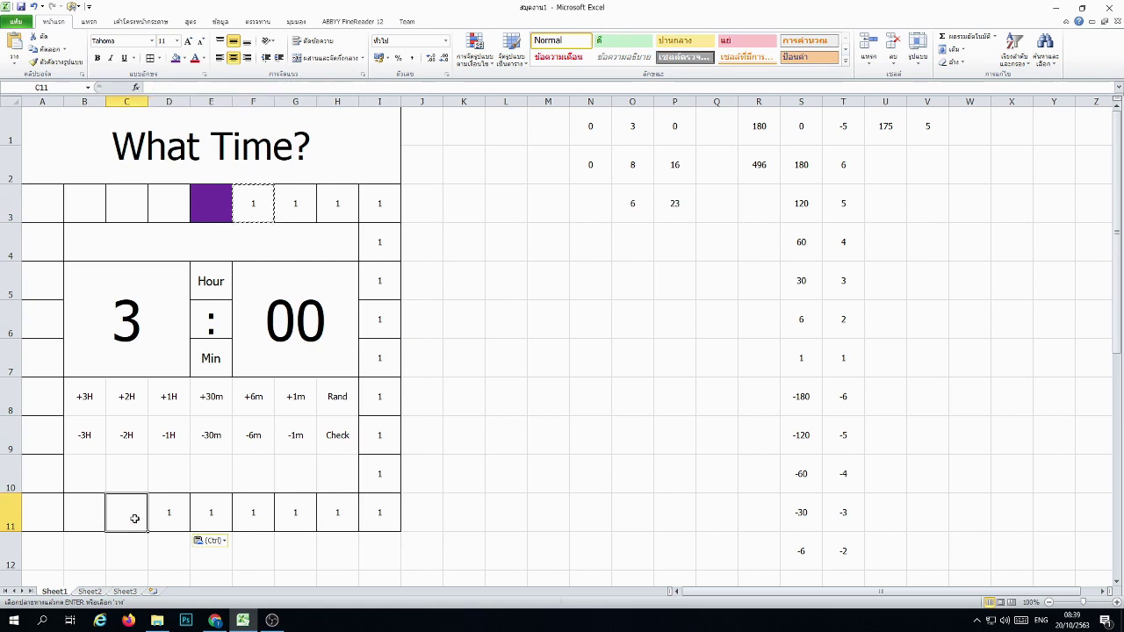
{"action": "left_click", "coordinate": [77, 515]}
{"action": "key", "text": "ctrl+v"}
Step: Paste F3's formula into the border cells running up column A
{"action": "left_click", "coordinate": [44, 515]}
{"action": "left_click", "coordinate": [35, 479]}
{"action": "left_click", "coordinate": [35, 430]}
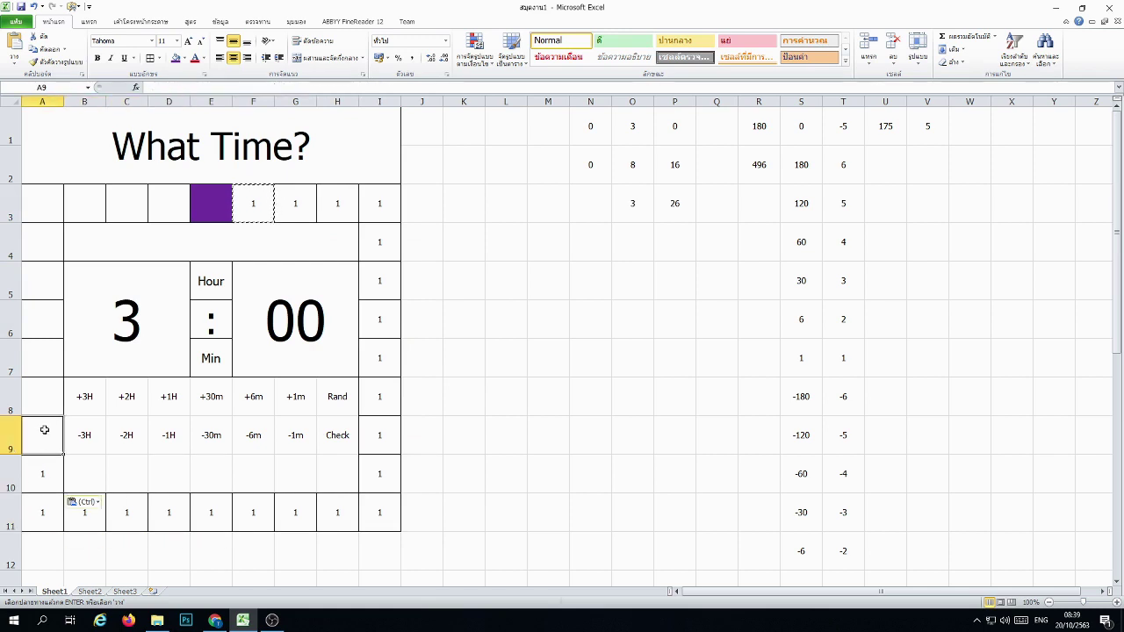
{"action": "key", "text": "ctrl+v"}
{"action": "left_click", "coordinate": [39, 401]}
{"action": "key", "text": "ctrl+v"}
{"action": "left_click", "coordinate": [35, 359]}
{"action": "left_click", "coordinate": [27, 323]}
{"action": "left_click", "coordinate": [37, 280]}
{"action": "left_click", "coordinate": [40, 239]}
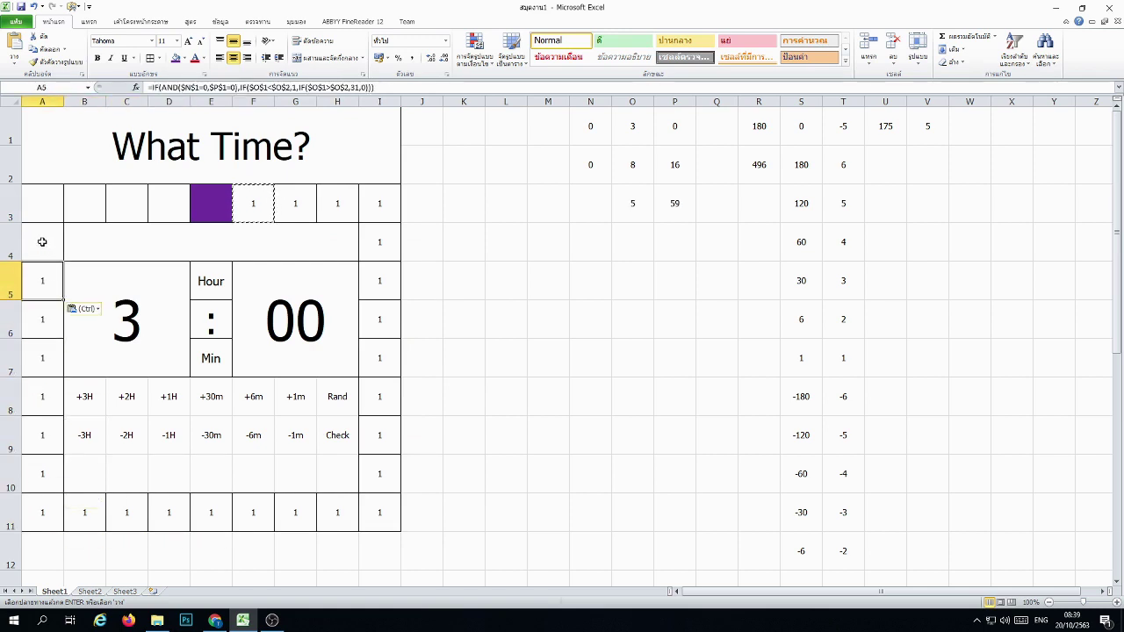
{"action": "left_click", "coordinate": [46, 215]}
{"action": "key", "text": "ctrl+v"}
Step: Paste F3's formula along row 3 through D3, completing the ring
{"action": "left_click", "coordinate": [100, 196]}
{"action": "key", "text": "ctrl+v"}
{"action": "left_click", "coordinate": [123, 201]}
{"action": "left_click", "coordinate": [166, 199]}
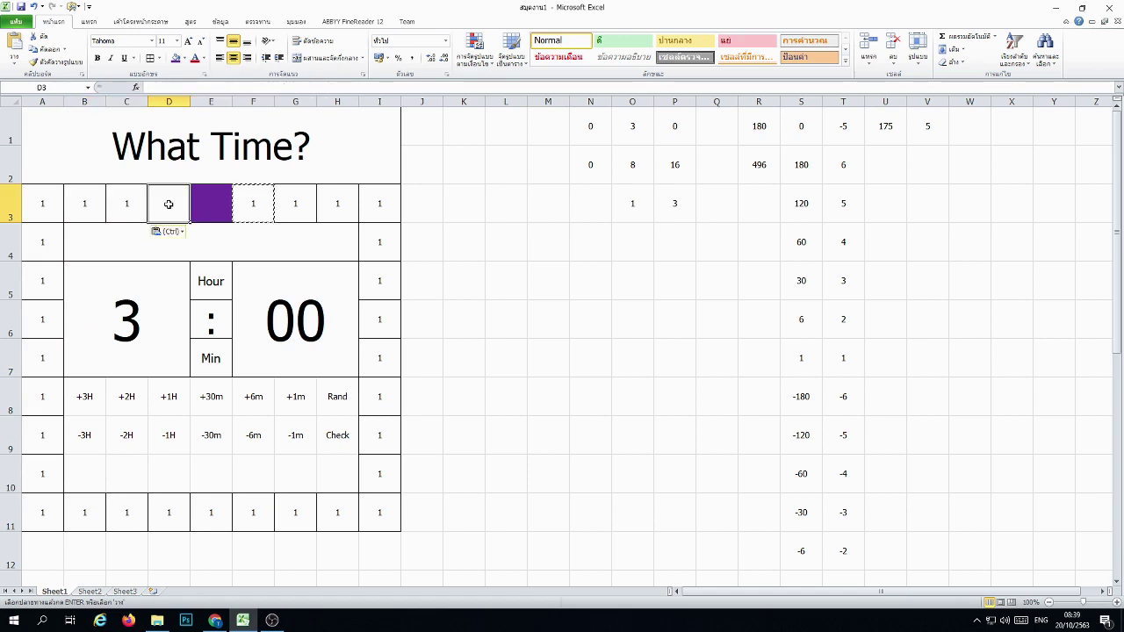
{"action": "key", "text": "ctrl+v"}
{"action": "left_click", "coordinate": [605, 264]}
{"action": "left_click", "coordinate": [303, 207]}
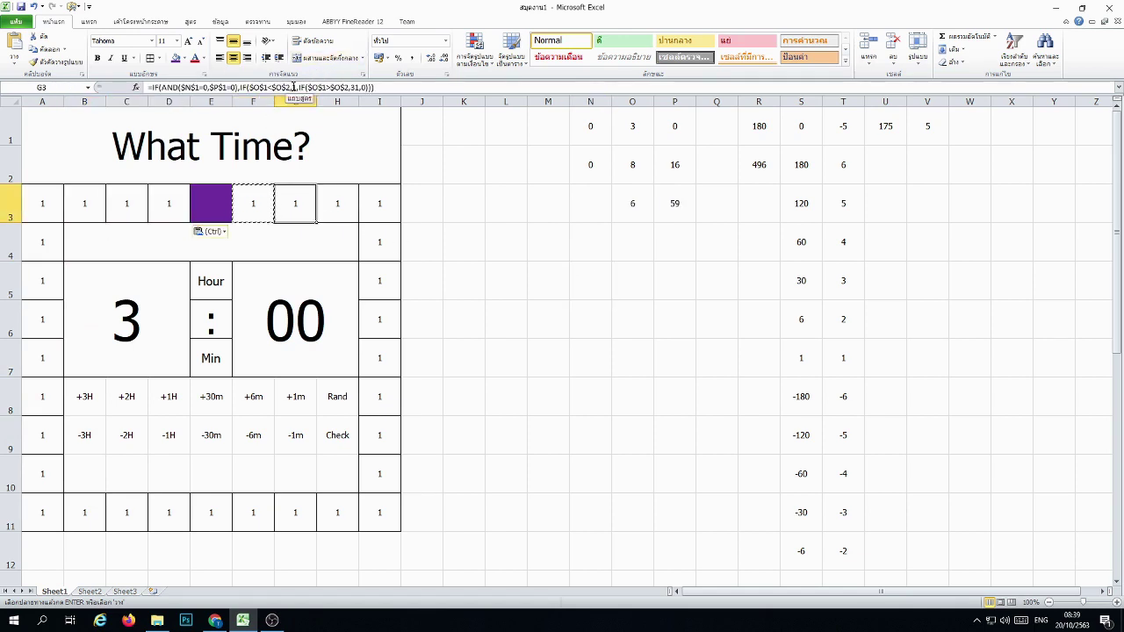
Step: Renumber G3 to 2 and H3 to 3 by editing their formulas' true values
{"action": "left_click", "coordinate": [294, 87]}
{"action": "type", "text": "1"}
{"action": "key", "text": "Tab"}
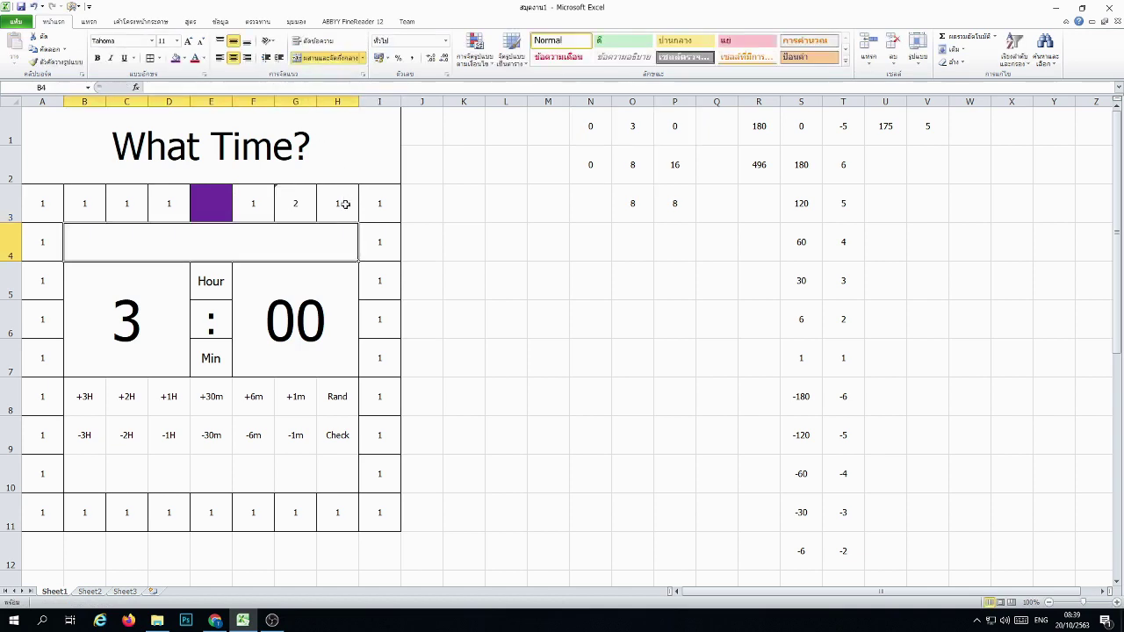
{"action": "left_click", "coordinate": [295, 87]}
{"action": "key", "text": "BackSpace"}
{"action": "type", "text": "31,0)))"}
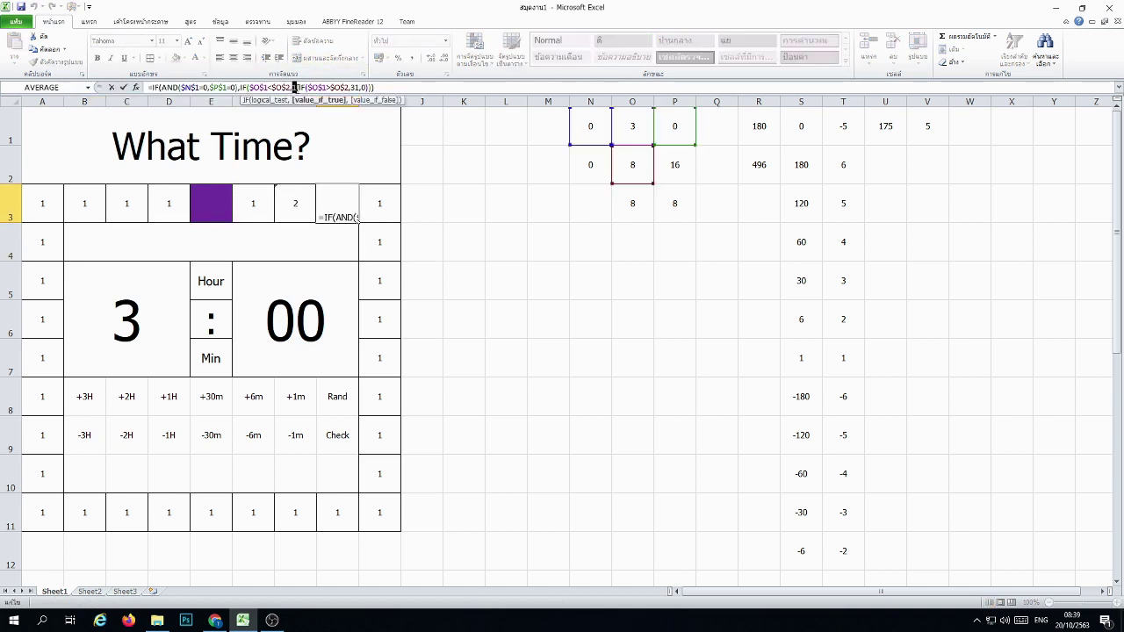
{"action": "key", "text": "Return"}
Step: Renumber I3, I4 and I5 to 4, 5 and 6, continuing down column I
{"action": "left_click", "coordinate": [379, 214]}
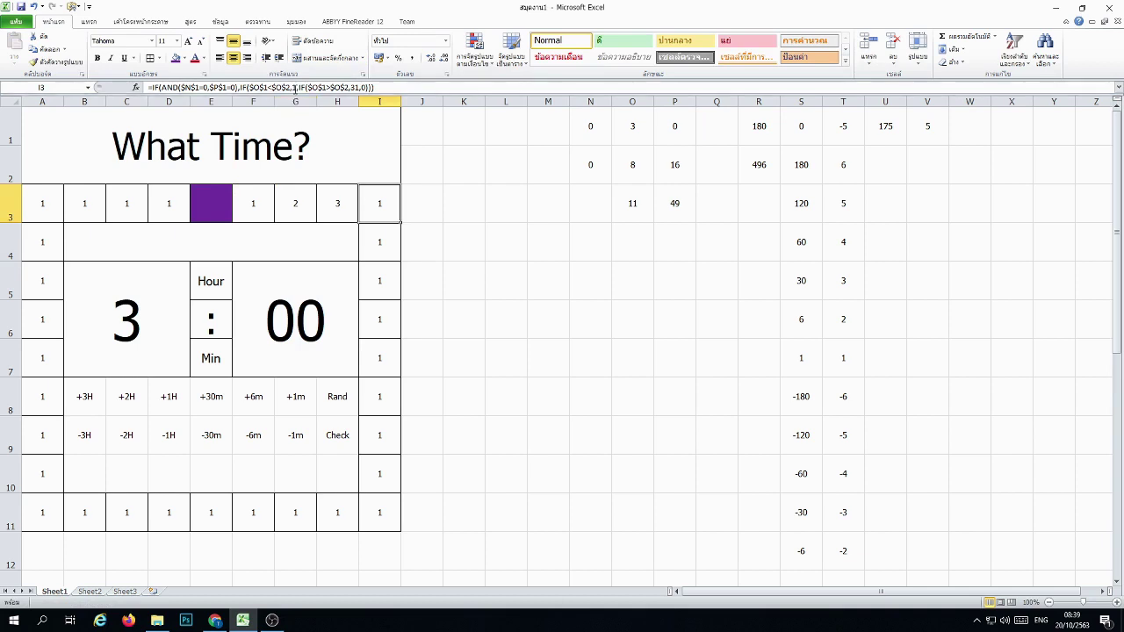
{"action": "double_click", "coordinate": [380, 214]}
{"action": "key", "text": "Return"}
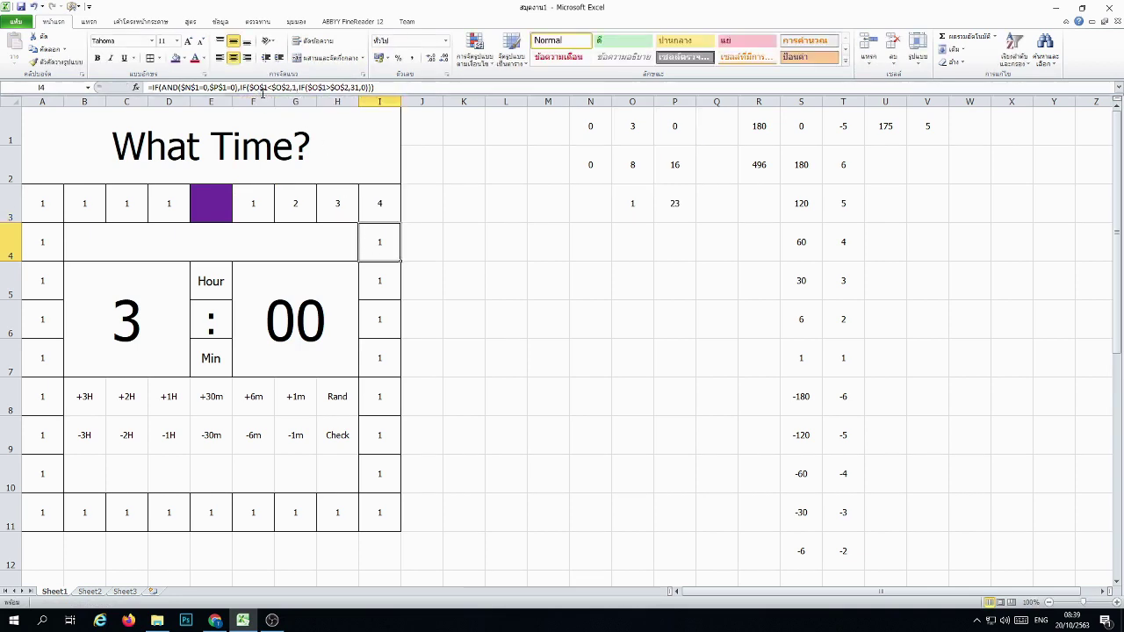
{"action": "left_click", "coordinate": [295, 88]}
{"action": "left_click", "coordinate": [295, 88]}
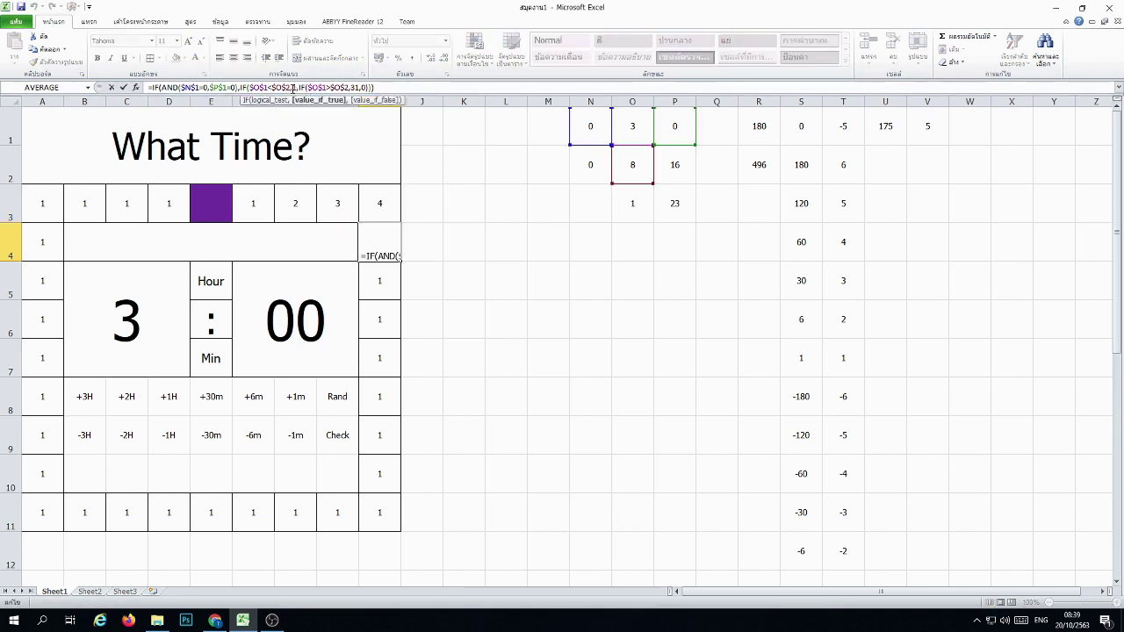
{"action": "type", "text": "5"}
{"action": "key", "text": "Return"}
{"action": "double_click", "coordinate": [377, 291]}
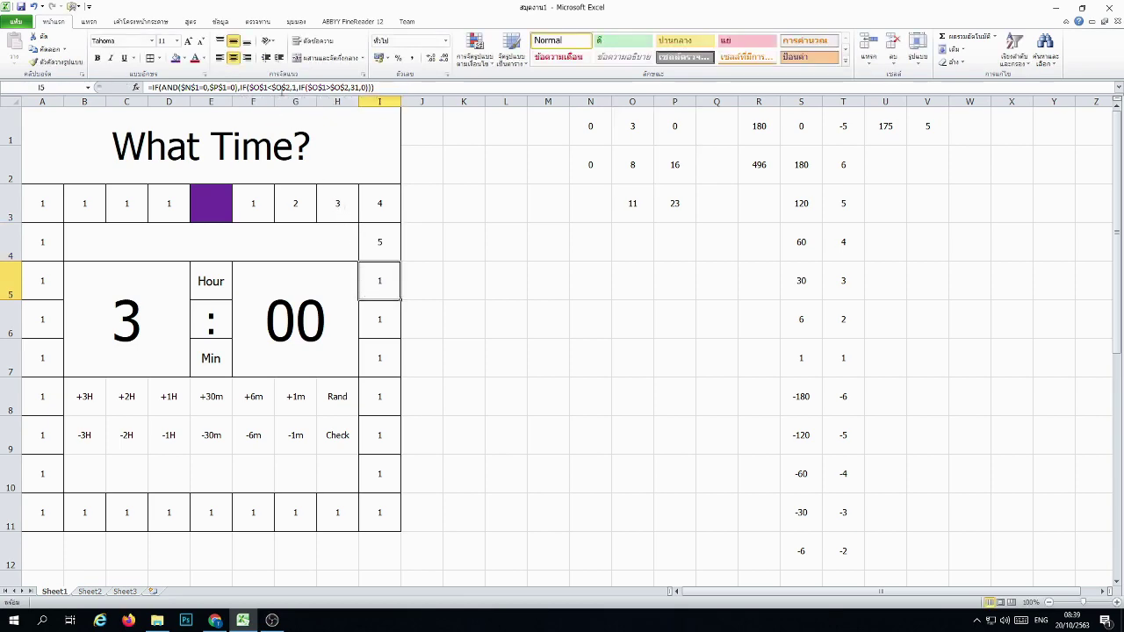
{"action": "type", "text": "6"}
{"action": "key", "text": "Return"}
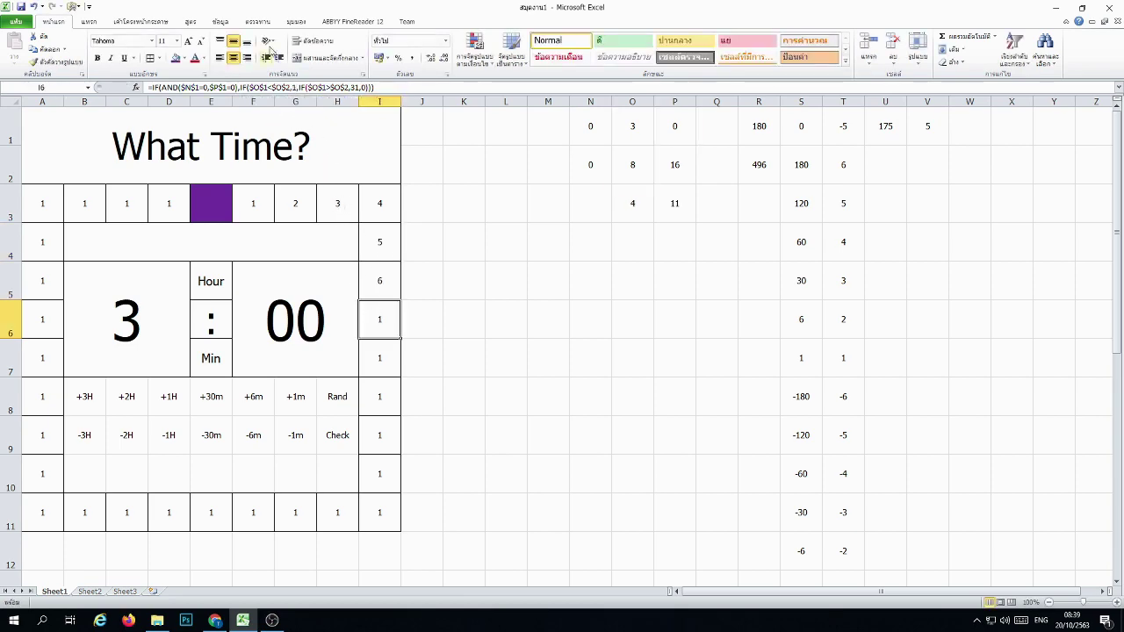
{"action": "key", "text": "F2"}
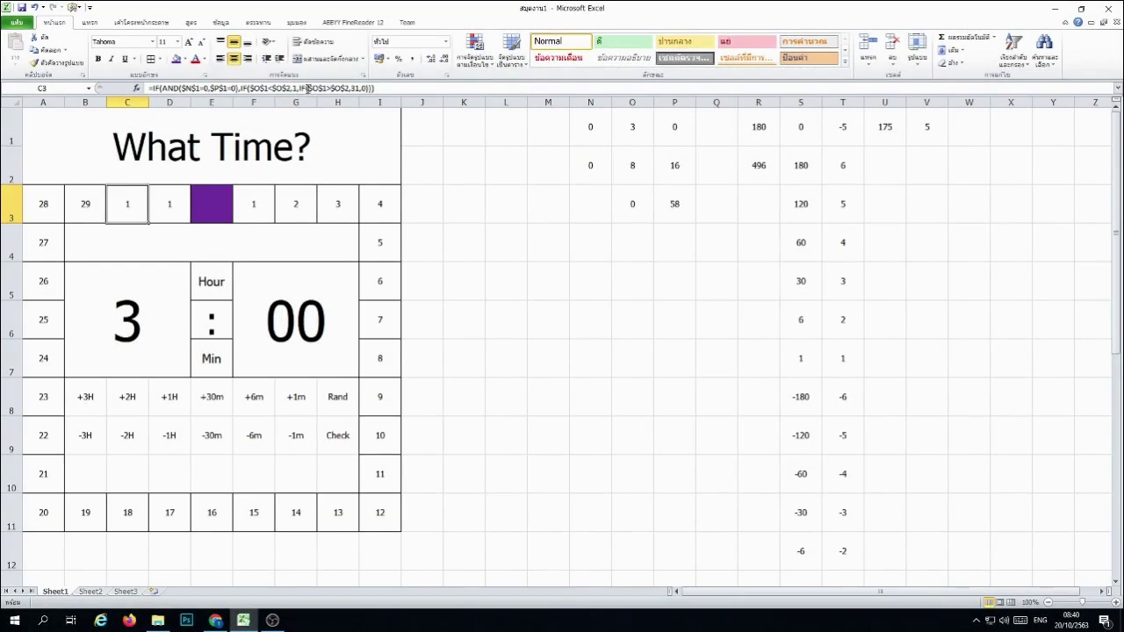
Step: Finish the clockwise numbering with C3 as 30 and D3 as 31
{"action": "left_click", "coordinate": [300, 88]}
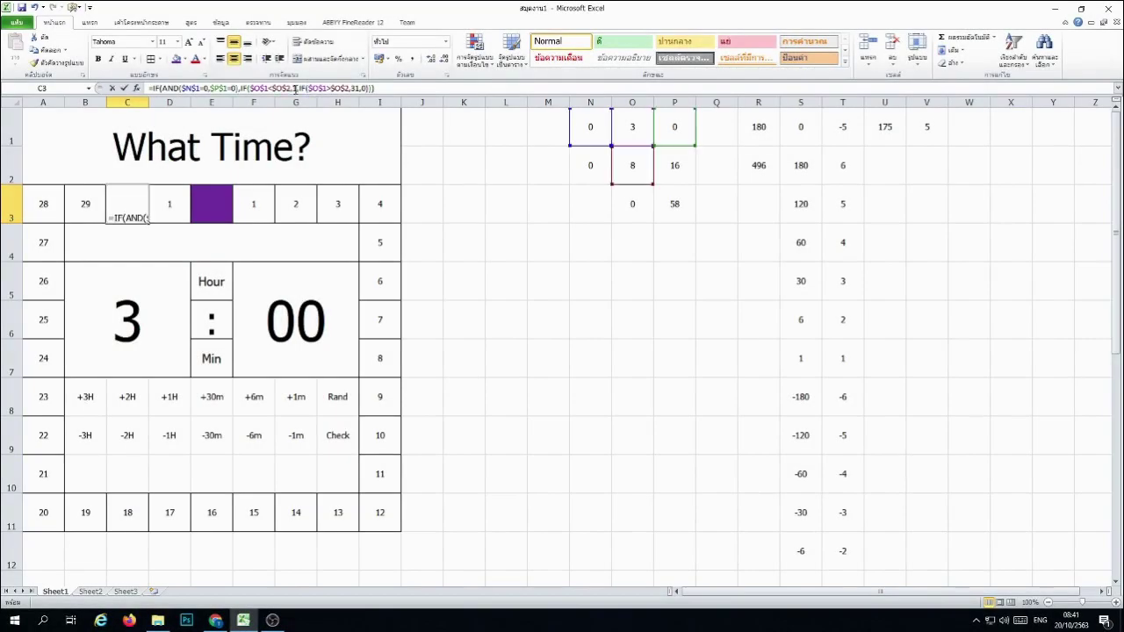
{"action": "key", "text": "Tab"}
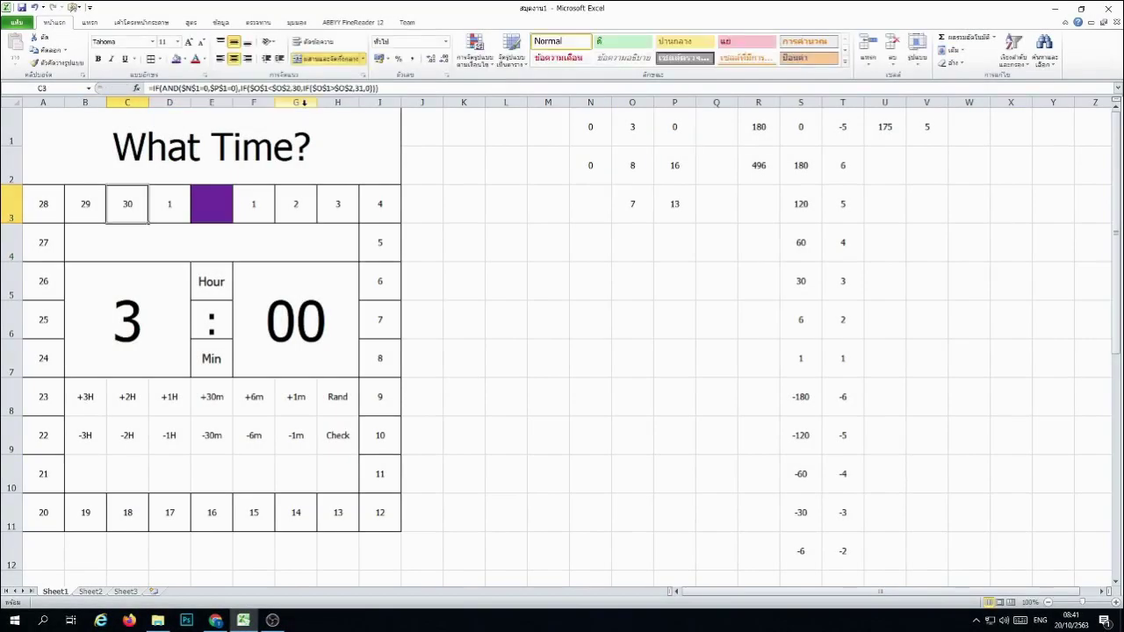
{"action": "left_click", "coordinate": [297, 88]}
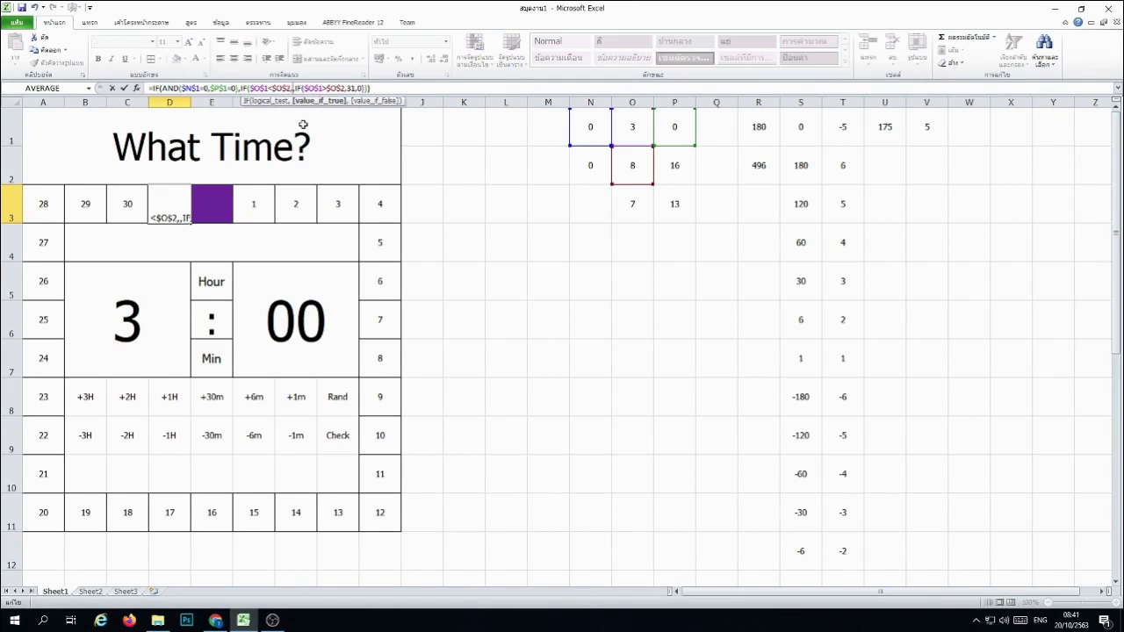
{"action": "type", "text": "31"}
{"action": "key", "text": "Return"}
{"action": "left_click", "coordinate": [535, 327]}
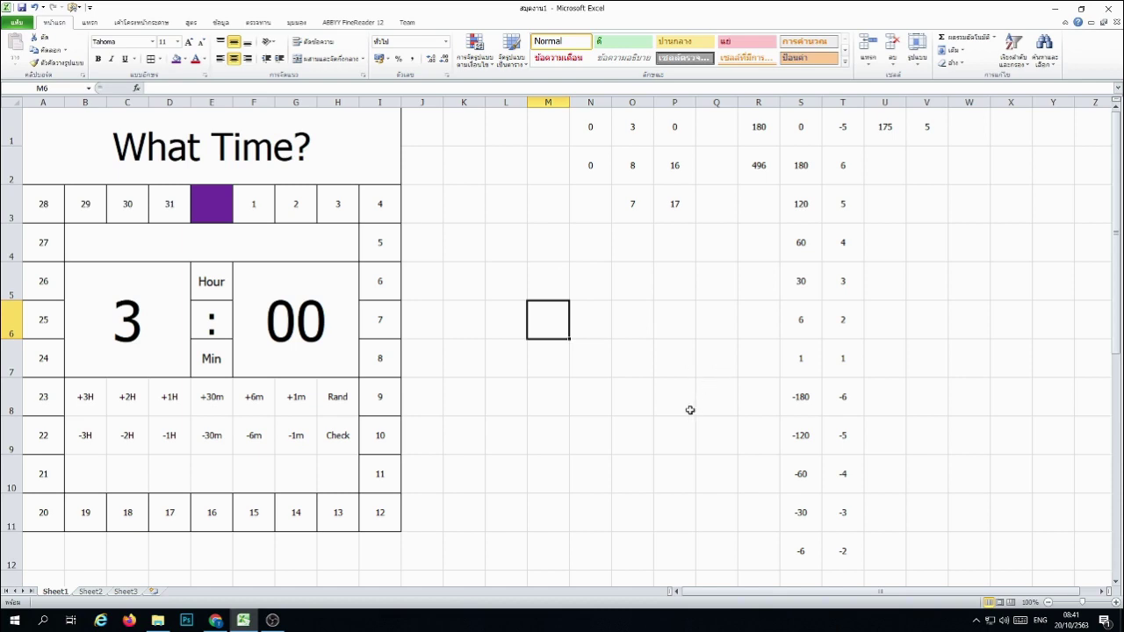
Step: Select the whole border ring and try a Less Than rule against O5, then cancel it
{"action": "left_click", "coordinate": [629, 282]}
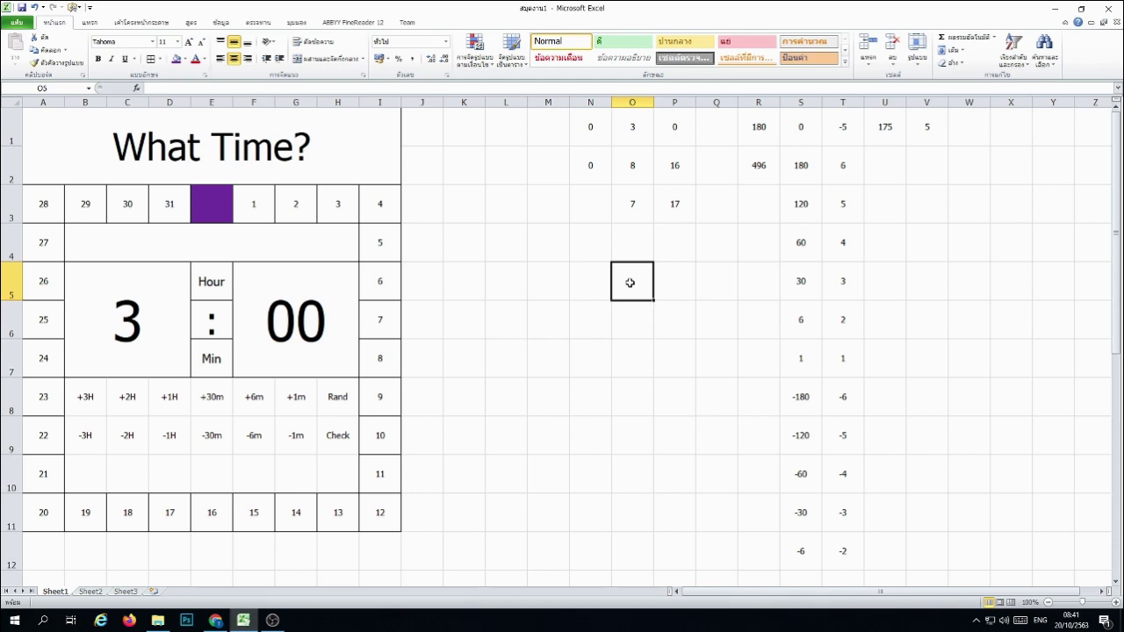
{"action": "type", "text": "0"}
{"action": "key", "text": "Return"}
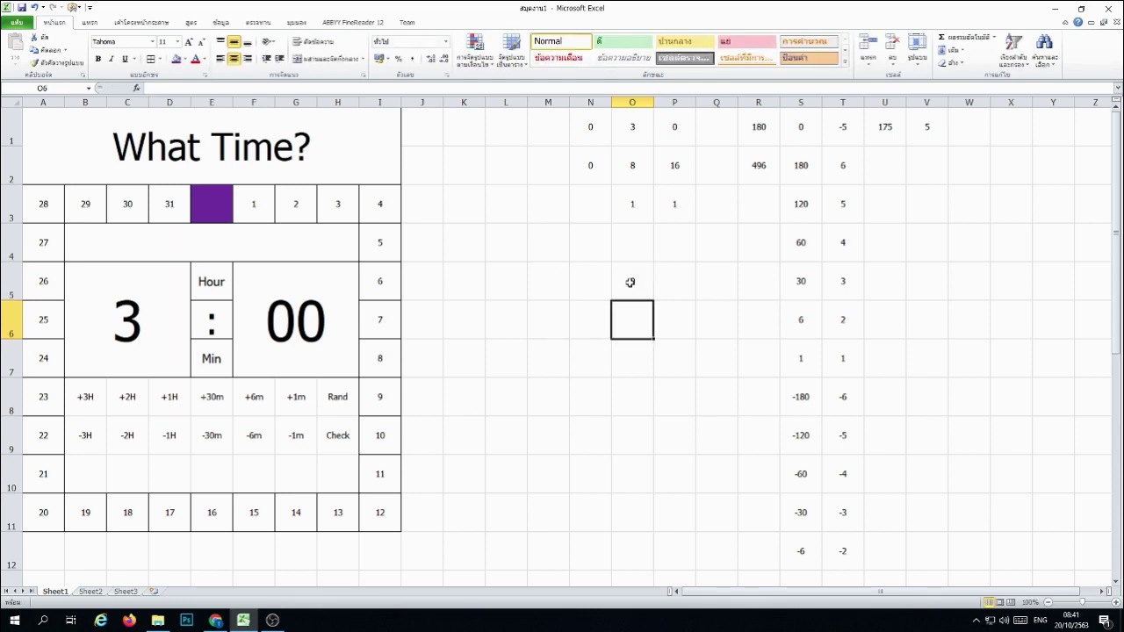
{"action": "mouse_move", "coordinate": [254, 212]}
{"action": "left_mouse_down"}
{"action": "mouse_move", "coordinate": [375, 205]}
{"action": "mouse_move", "coordinate": [380, 513]}
{"action": "mouse_move", "coordinate": [44, 513]}
{"action": "left_mouse_up"}
{"action": "mouse_move", "coordinate": [43, 474]}
{"action": "left_mouse_down", "text": "ctrl"}
{"action": "mouse_move", "coordinate": [43, 204]}
{"action": "mouse_move", "coordinate": [170, 207]}
{"action": "left_mouse_up", "text": "ctrl"}
{"action": "left_click", "coordinate": [475, 51]}
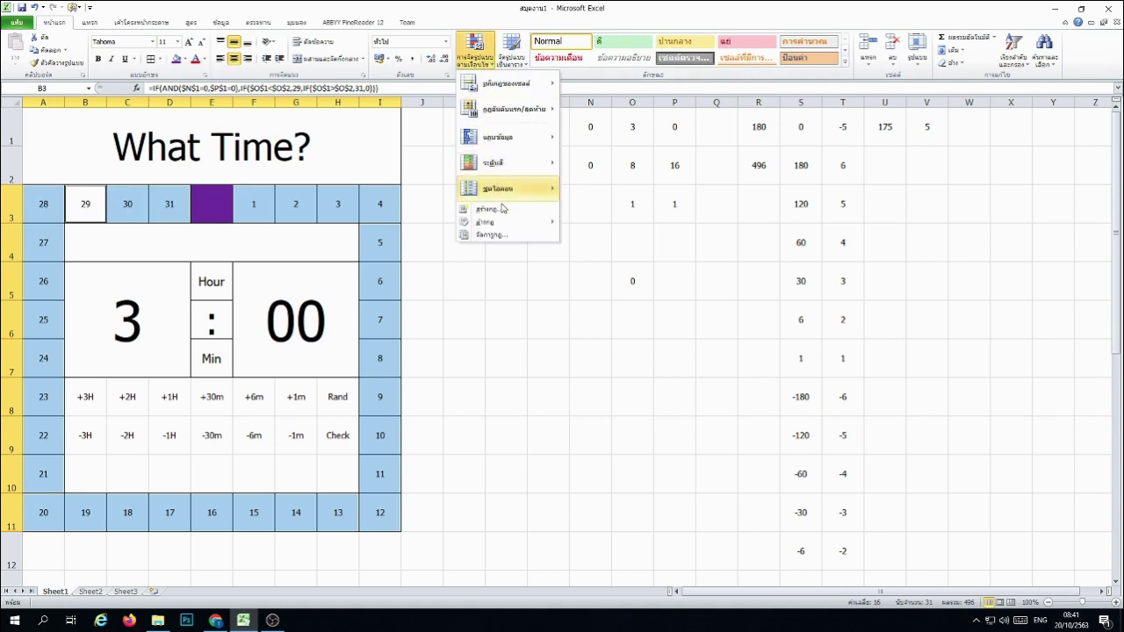
{"action": "mouse_move", "coordinate": [514, 83]}
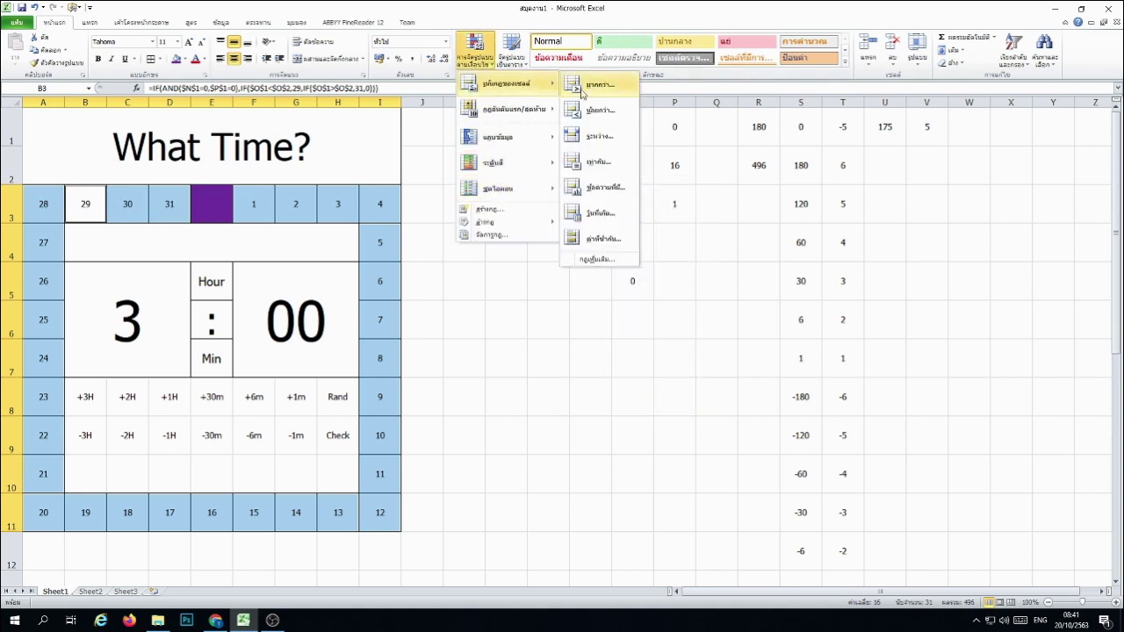
{"action": "left_click", "coordinate": [600, 111]}
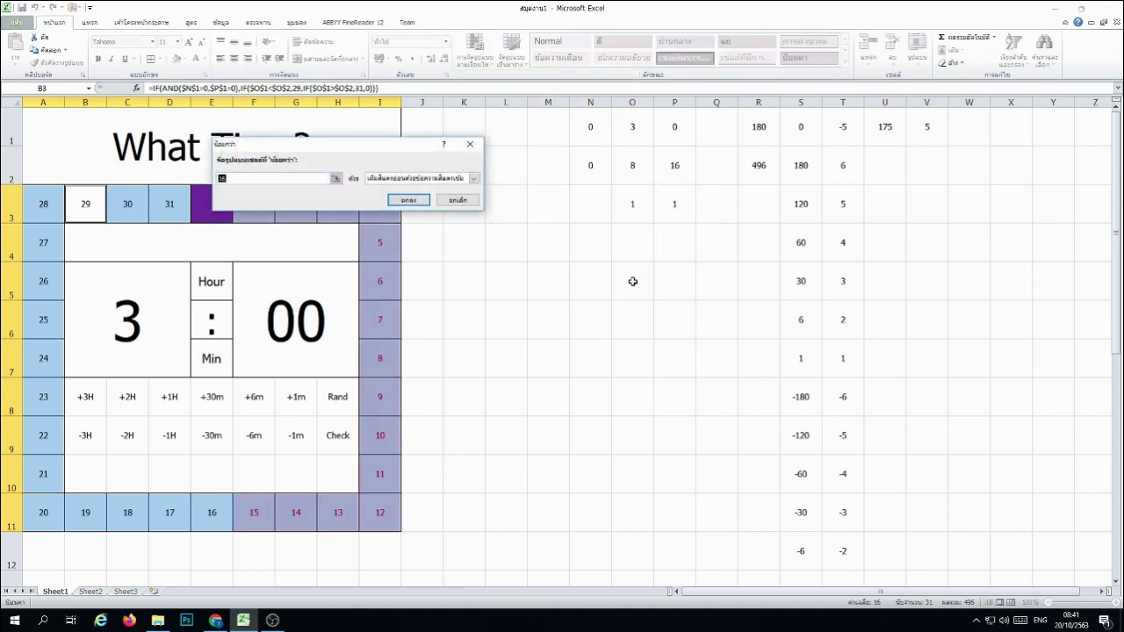
{"action": "left_click", "coordinate": [632, 281]}
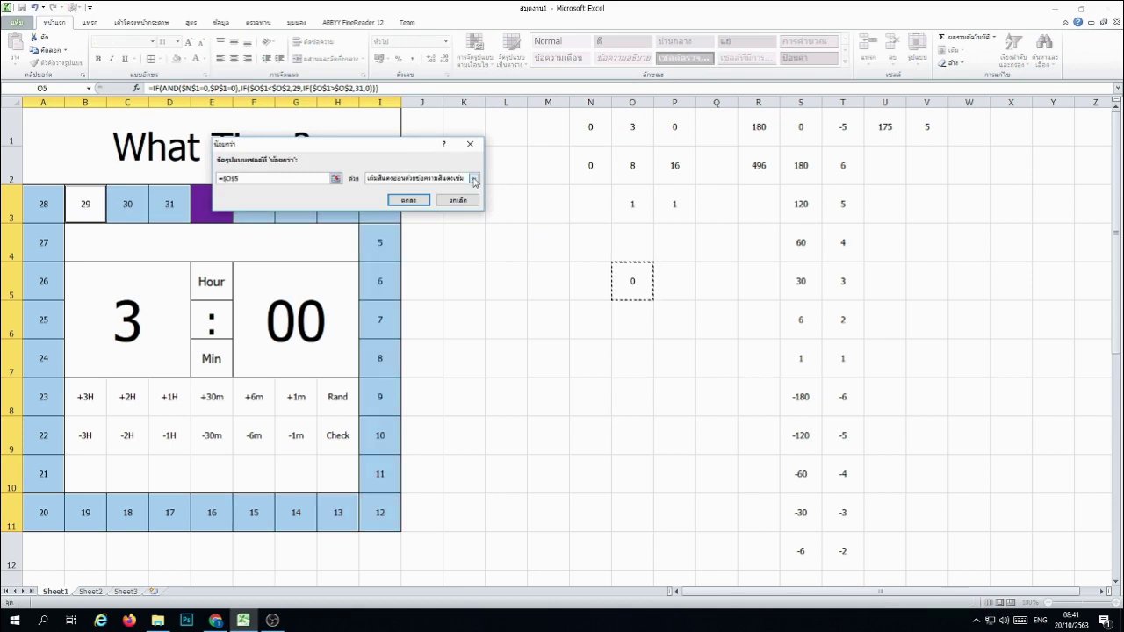
{"action": "left_click", "coordinate": [458, 201]}
Step: Add a More Rules highlight filling border cells red when equal to =$O$5
{"action": "left_click", "coordinate": [474, 51]}
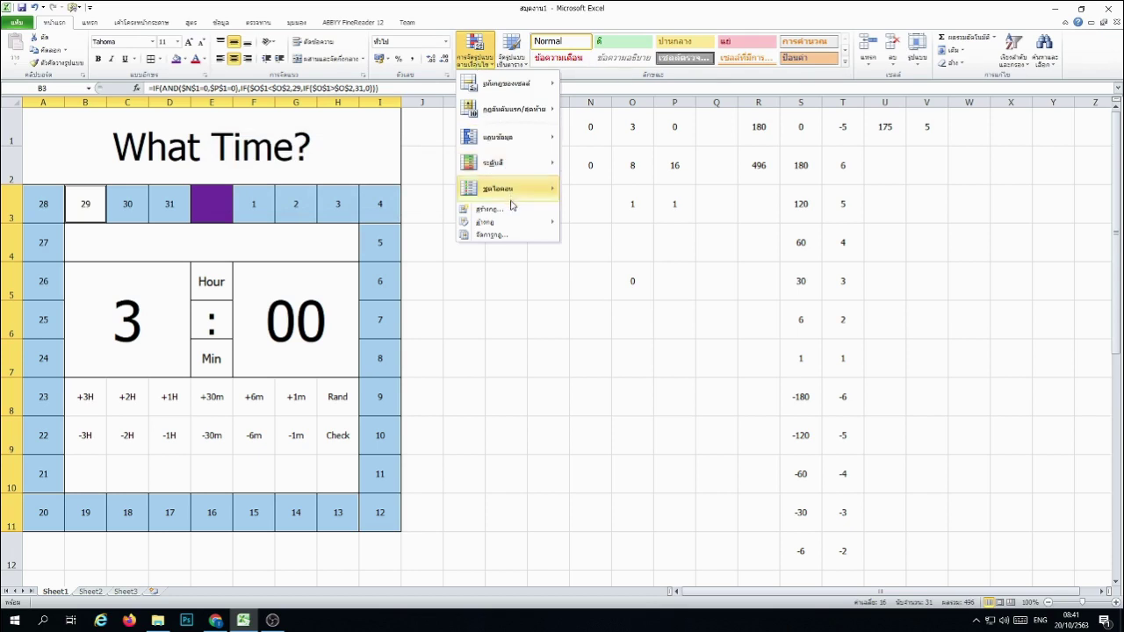
{"action": "mouse_move", "coordinate": [509, 84]}
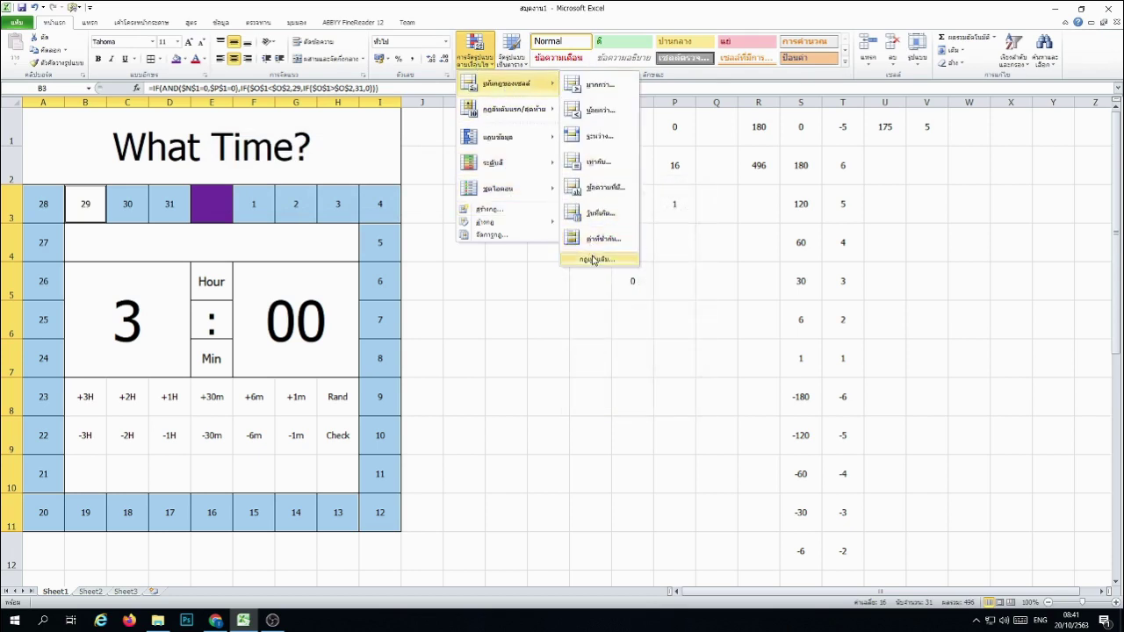
{"action": "left_click", "coordinate": [594, 260]}
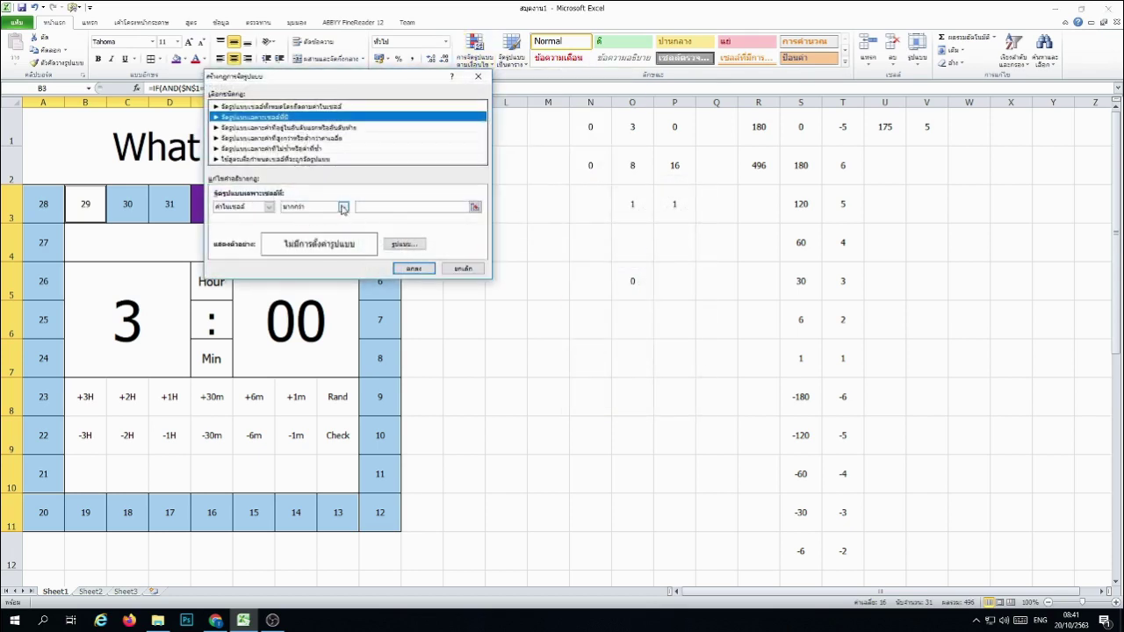
{"action": "left_click", "coordinate": [343, 208]}
{"action": "left_click", "coordinate": [326, 286]}
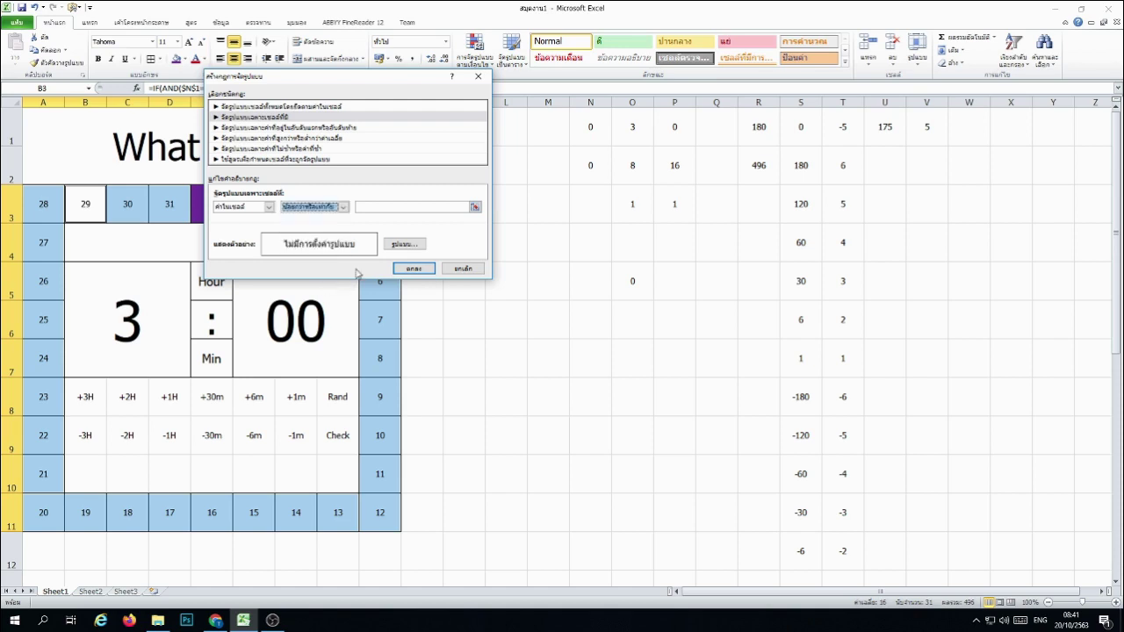
{"action": "left_click", "coordinate": [474, 207]}
{"action": "left_click", "coordinate": [632, 281]}
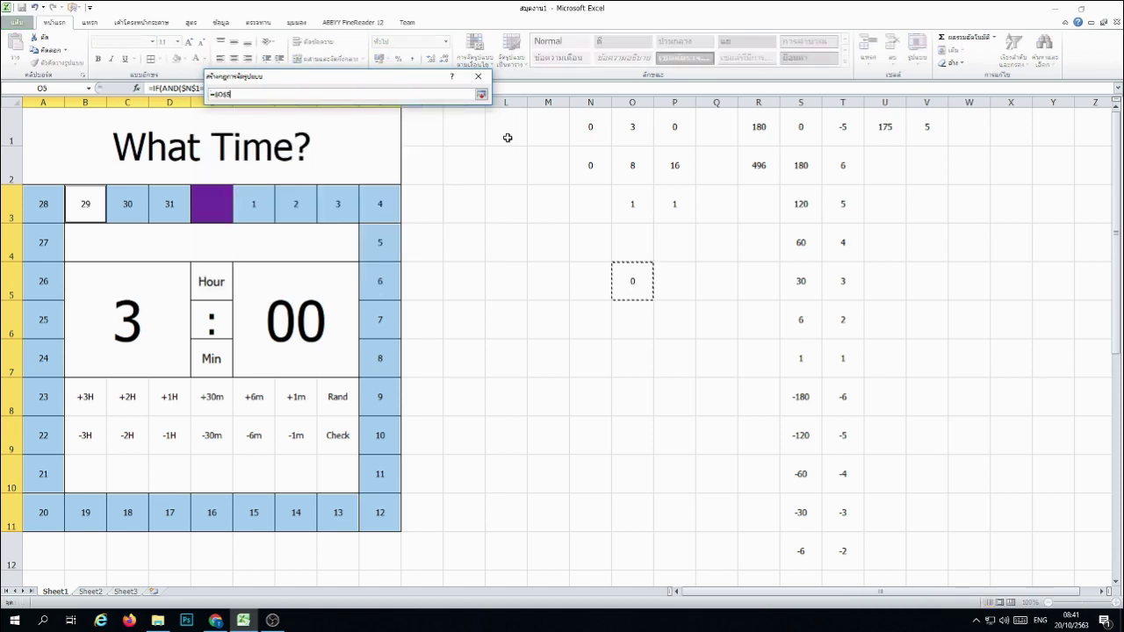
{"action": "left_click", "coordinate": [482, 94]}
{"action": "left_click", "coordinate": [406, 246]}
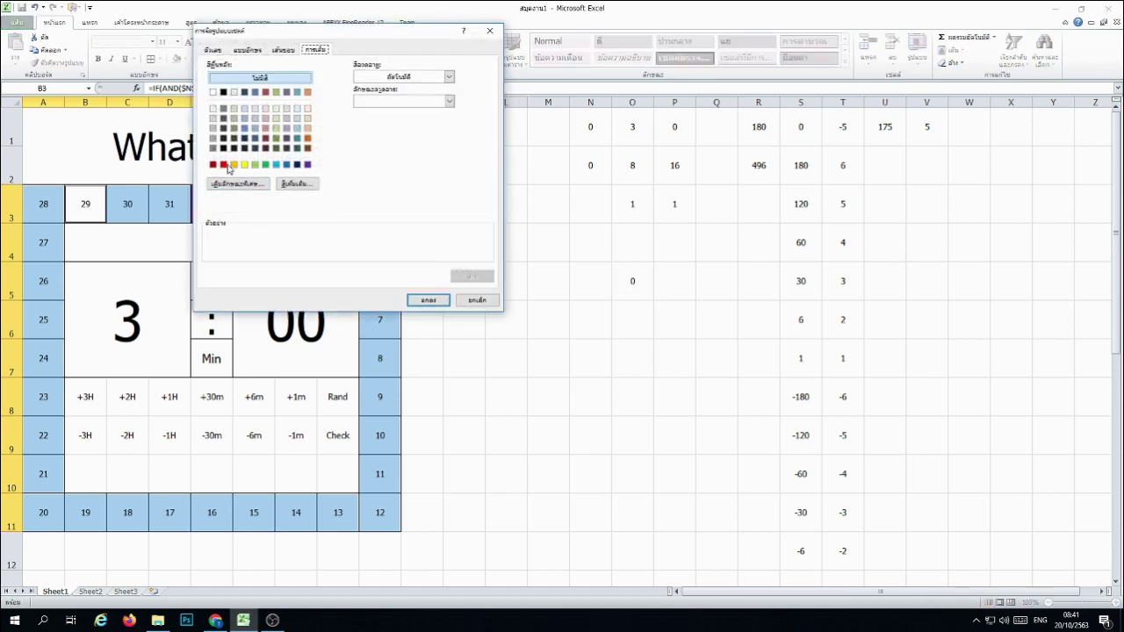
{"action": "left_click", "coordinate": [223, 164]}
{"action": "left_click", "coordinate": [427, 300]}
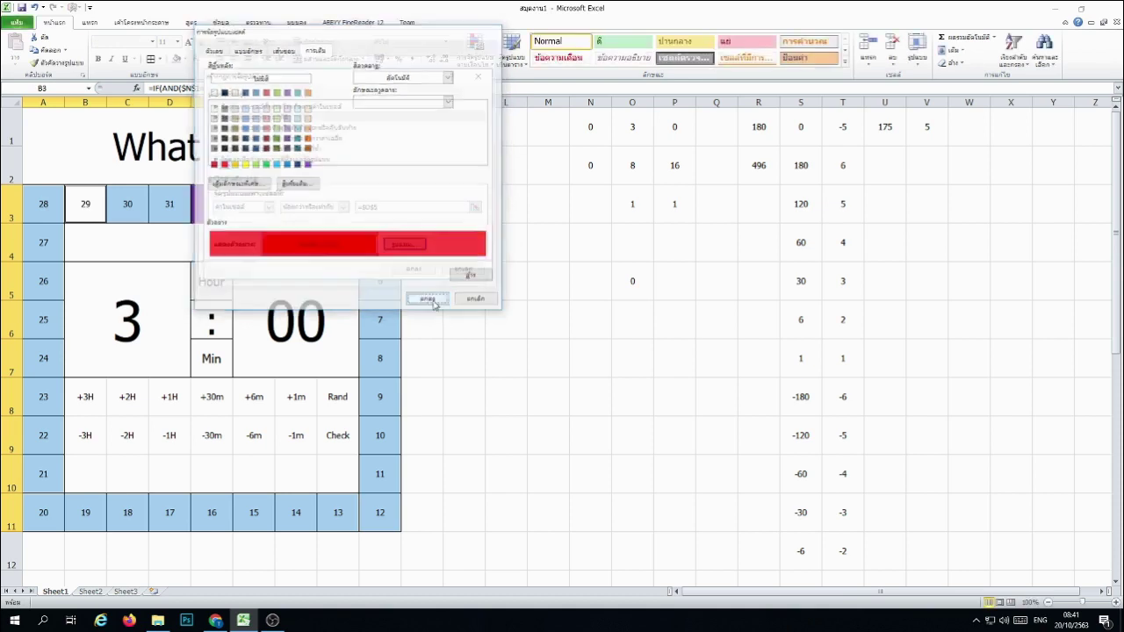
{"action": "left_click", "coordinate": [400, 268]}
{"action": "left_click", "coordinate": [629, 323]}
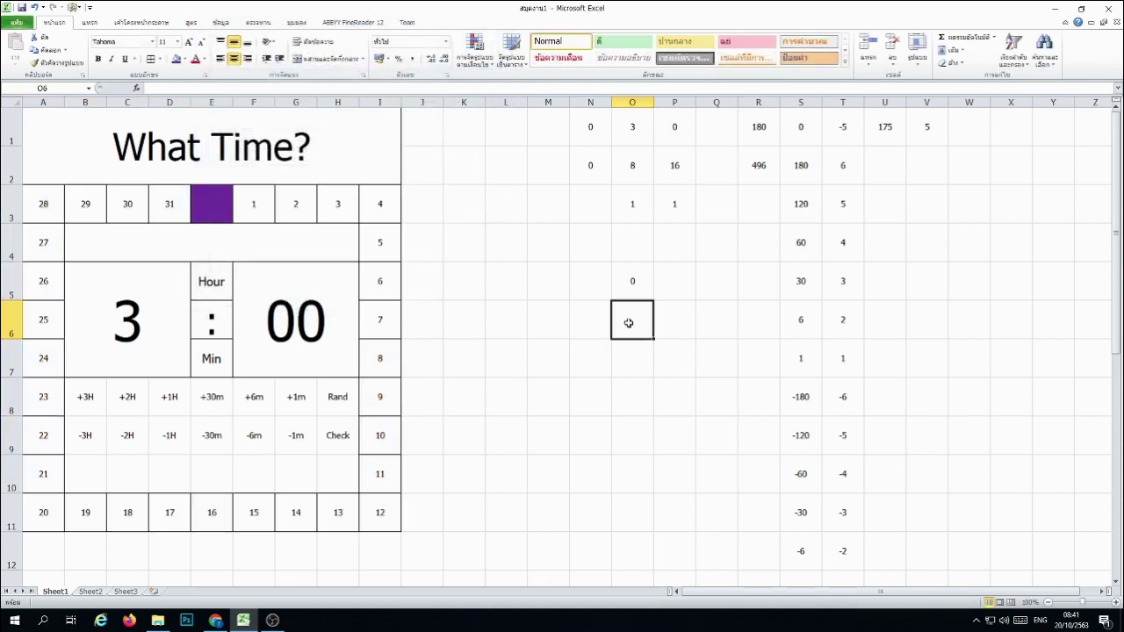
Step: Enter =IF(O5=31,0,O5+1) in O6 so it shows the next position, 1
{"action": "type", "text": "="}
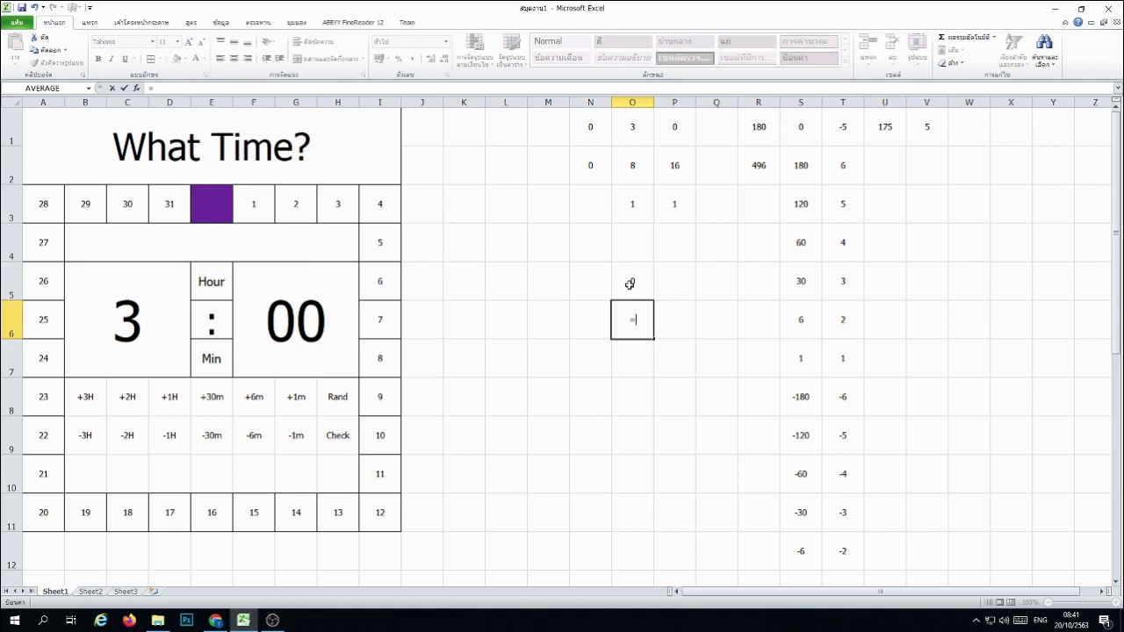
{"action": "type", "text": "if("}
{"action": "left_click", "coordinate": [630, 284]}
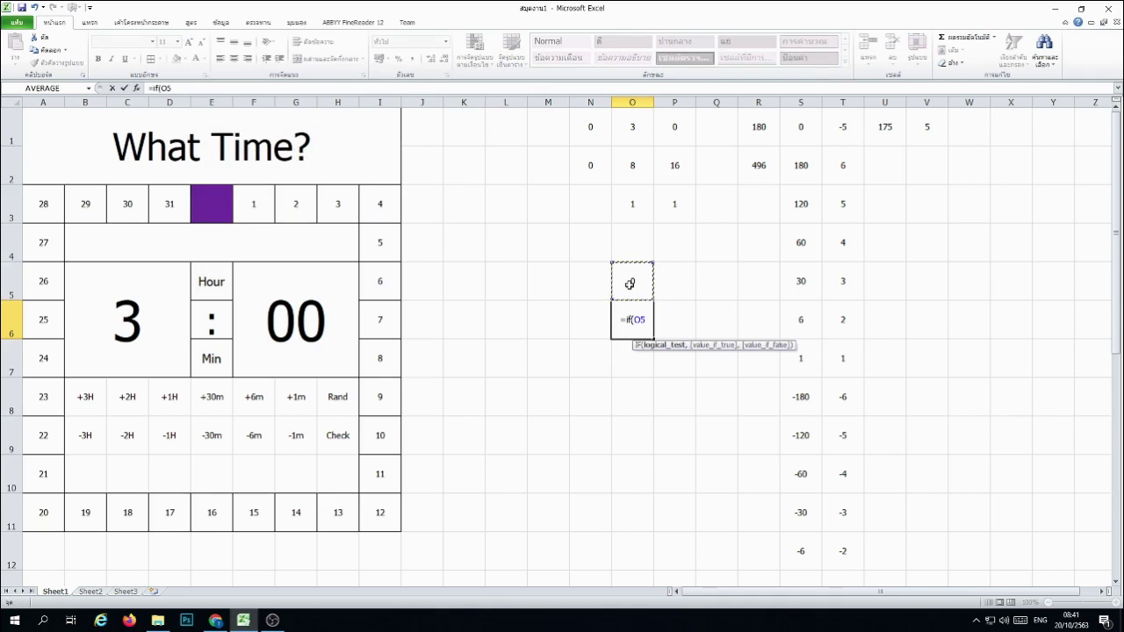
{"action": "type", "text": "=="}
{"action": "key", "text": "BackSpace"}
{"action": "type", "text": "3"}
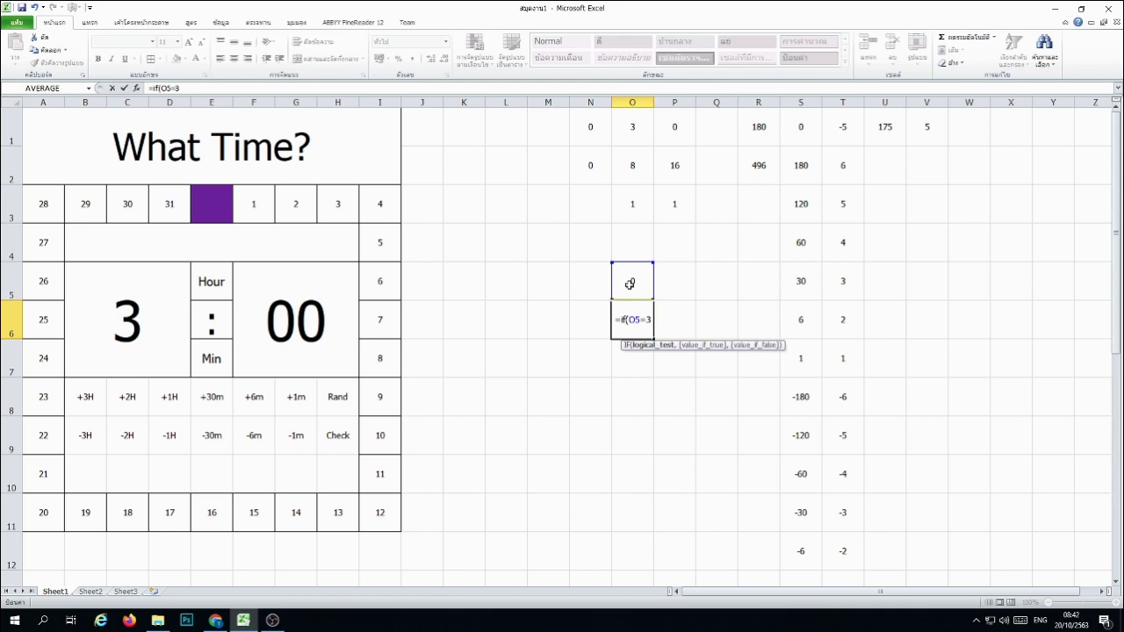
{"action": "type", "text": "1,"}
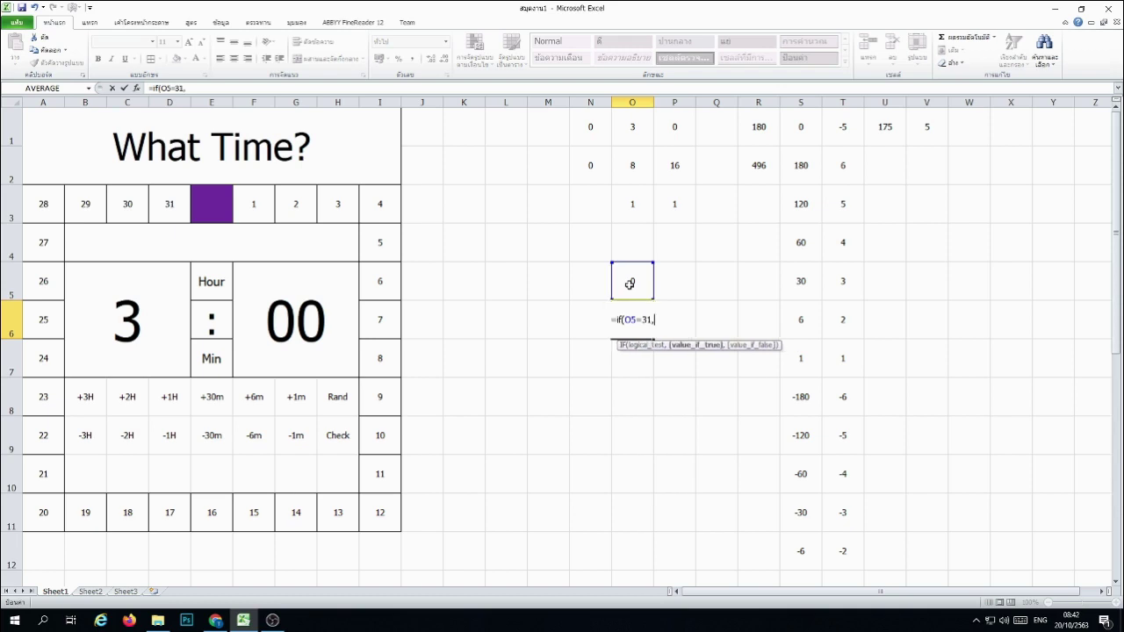
{"action": "type", "text": "0,"}
{"action": "left_click", "coordinate": [630, 284]}
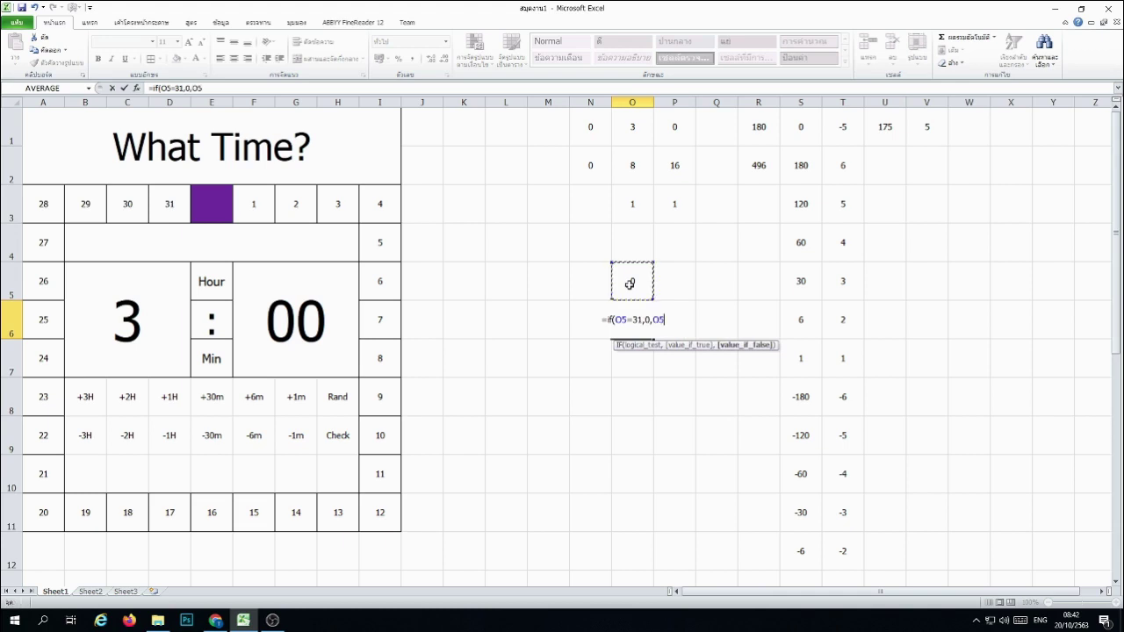
{"action": "type", "text": "+1)"}
{"action": "key", "text": "Return"}
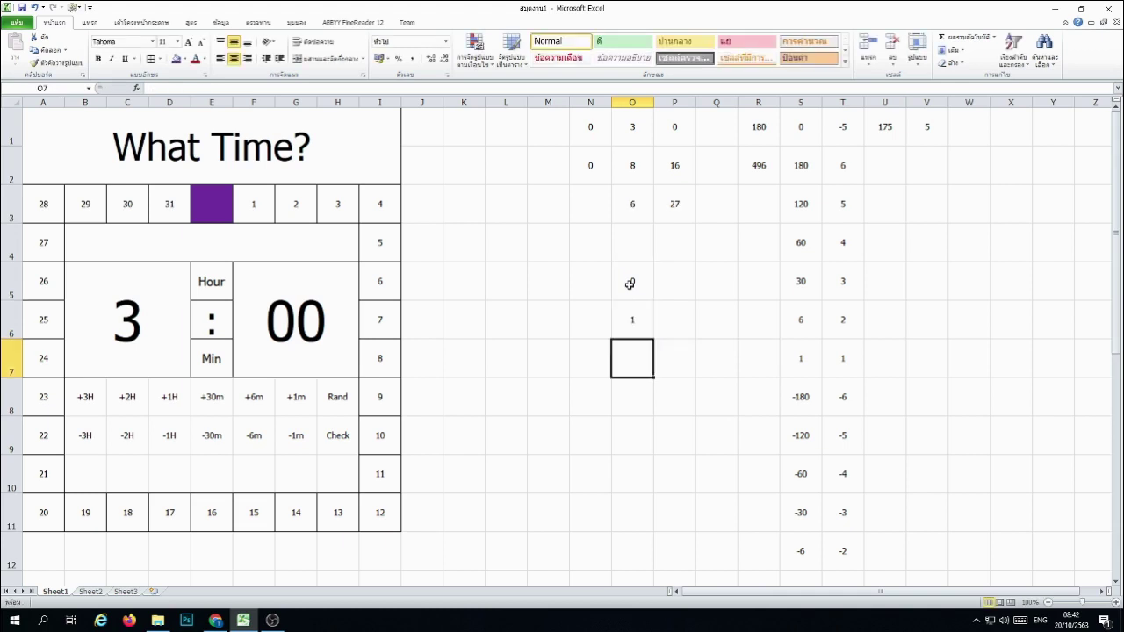
Step: Copy O6 and repeatedly paste its value into O5, stepping the red highlight to position 10
{"action": "right_click", "coordinate": [630, 321]}
{"action": "left_click", "coordinate": [654, 341]}
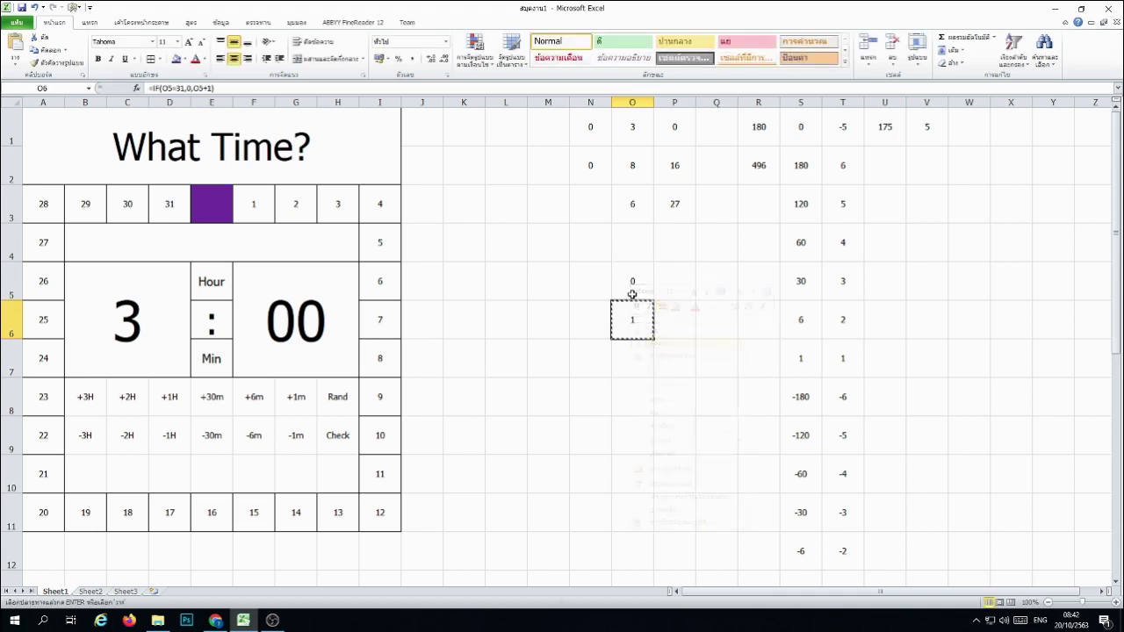
{"action": "right_click", "coordinate": [632, 290]}
{"action": "left_click", "coordinate": [675, 334]}
{"action": "right_click", "coordinate": [631, 282]}
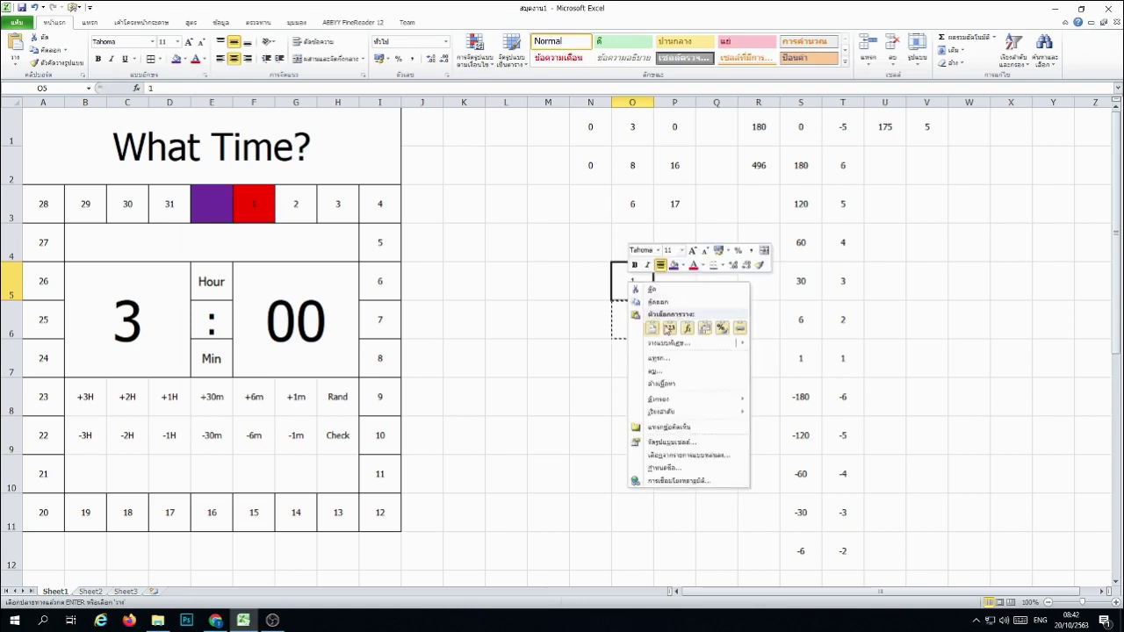
{"action": "left_click", "coordinate": [670, 328]}
{"action": "left_click", "coordinate": [678, 324]}
{"action": "right_click", "coordinate": [639, 281]}
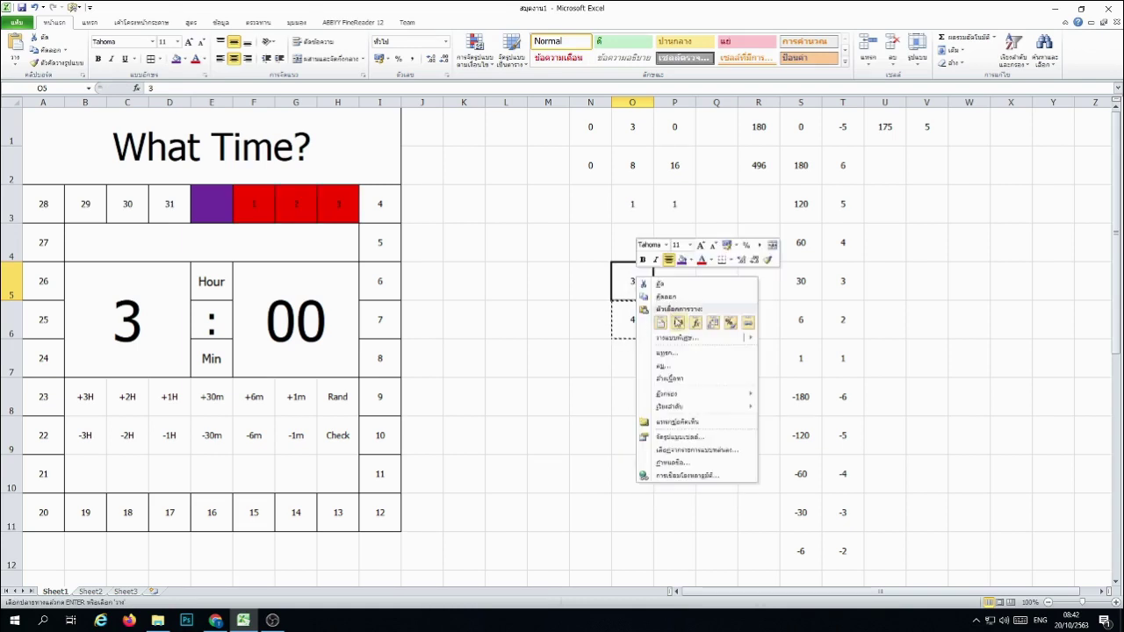
{"action": "left_click", "coordinate": [678, 323]}
{"action": "left_click", "coordinate": [678, 323]}
{"action": "right_click", "coordinate": [627, 281]}
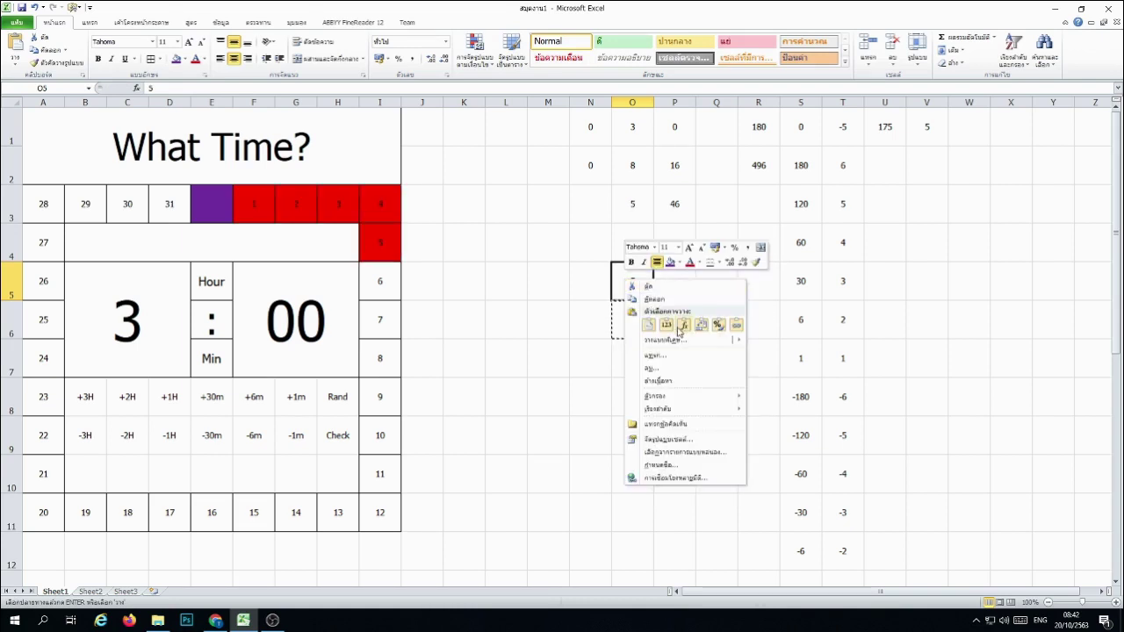
{"action": "left_click", "coordinate": [666, 328]}
{"action": "right_click", "coordinate": [642, 281]}
{"action": "left_click", "coordinate": [683, 328]}
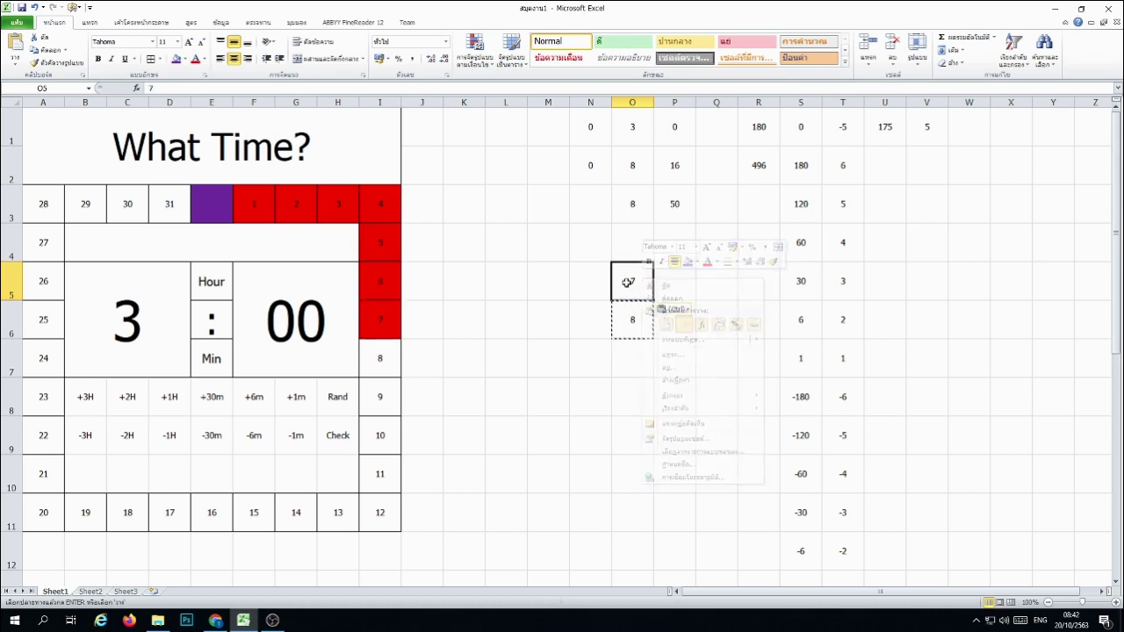
{"action": "right_click", "coordinate": [627, 284]}
{"action": "left_click", "coordinate": [684, 328]}
{"action": "right_click", "coordinate": [634, 283]}
{"action": "left_click", "coordinate": [692, 330]}
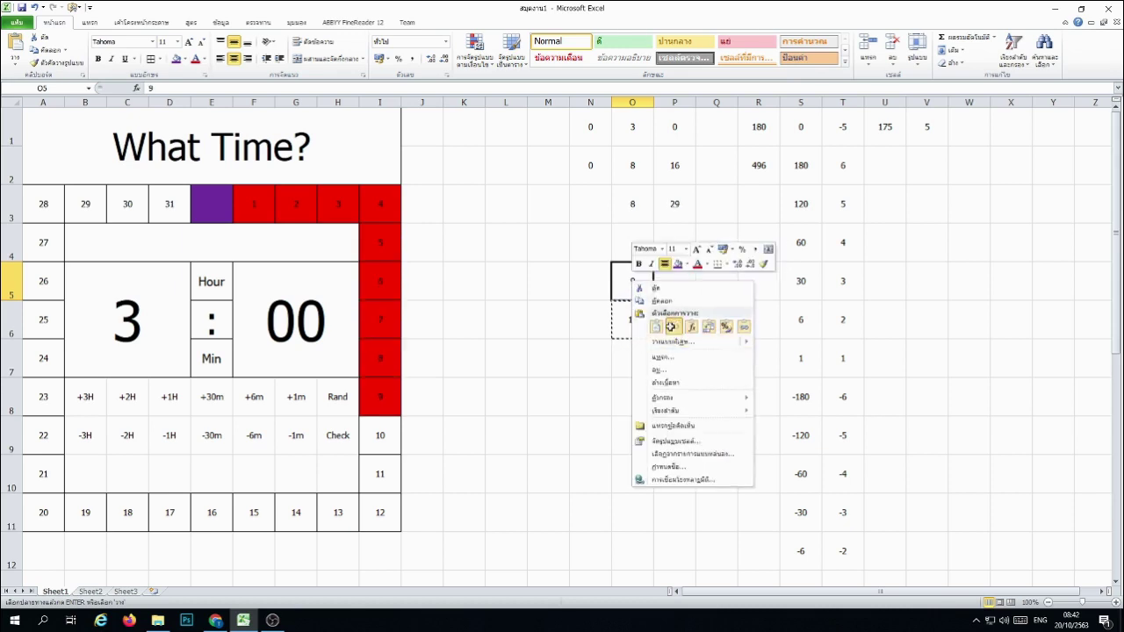
{"action": "right_click", "coordinate": [635, 282]}
{"action": "left_click", "coordinate": [675, 330]}
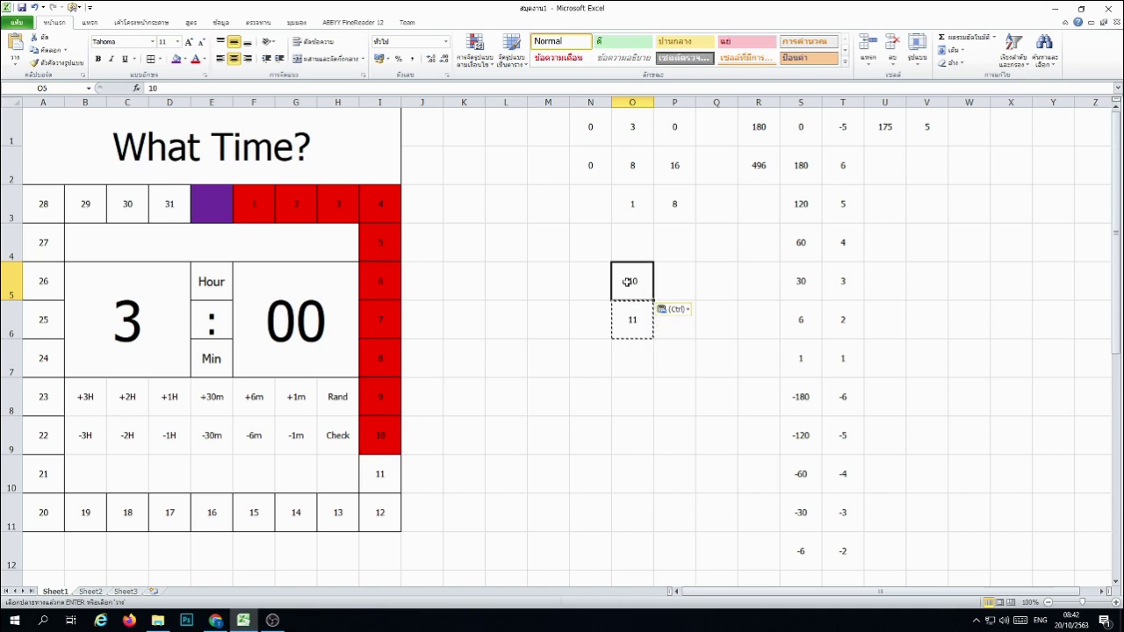
Step: Set O5 to 29, then paste O6's value to advance to 30, 31 and wrap to 0
{"action": "type", "text": "29"}
{"action": "key", "text": "Return"}
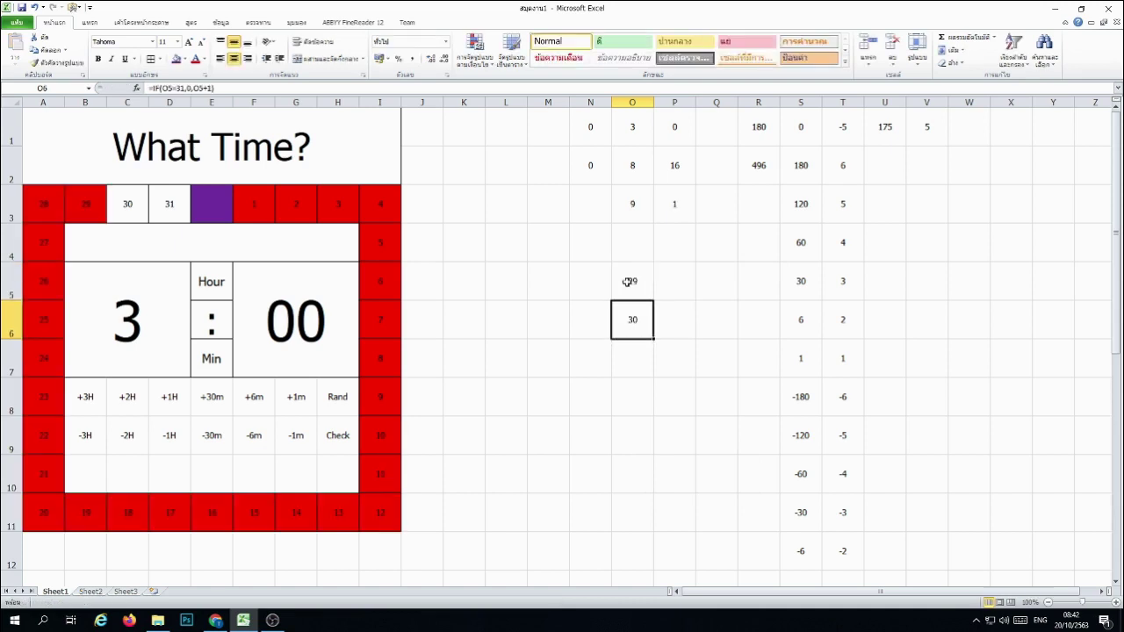
{"action": "right_click", "coordinate": [627, 281]}
{"action": "right_click", "coordinate": [619, 316]}
{"action": "left_click", "coordinate": [646, 337]}
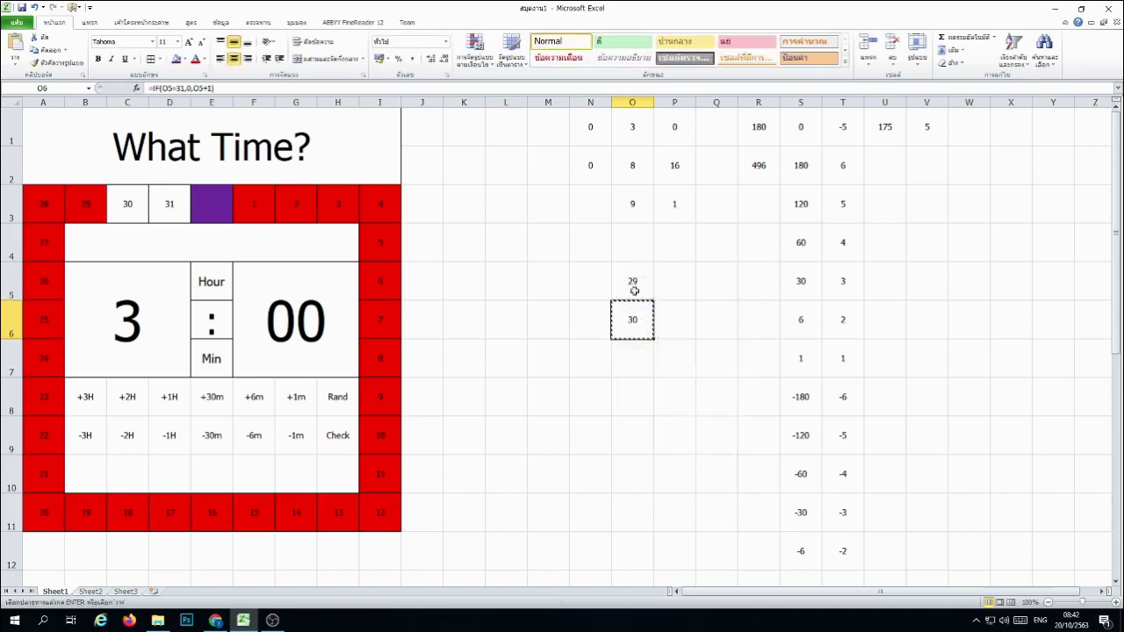
{"action": "right_click", "coordinate": [634, 281]}
{"action": "left_click", "coordinate": [679, 326]}
{"action": "right_click", "coordinate": [636, 281]}
{"action": "left_click", "coordinate": [679, 326]}
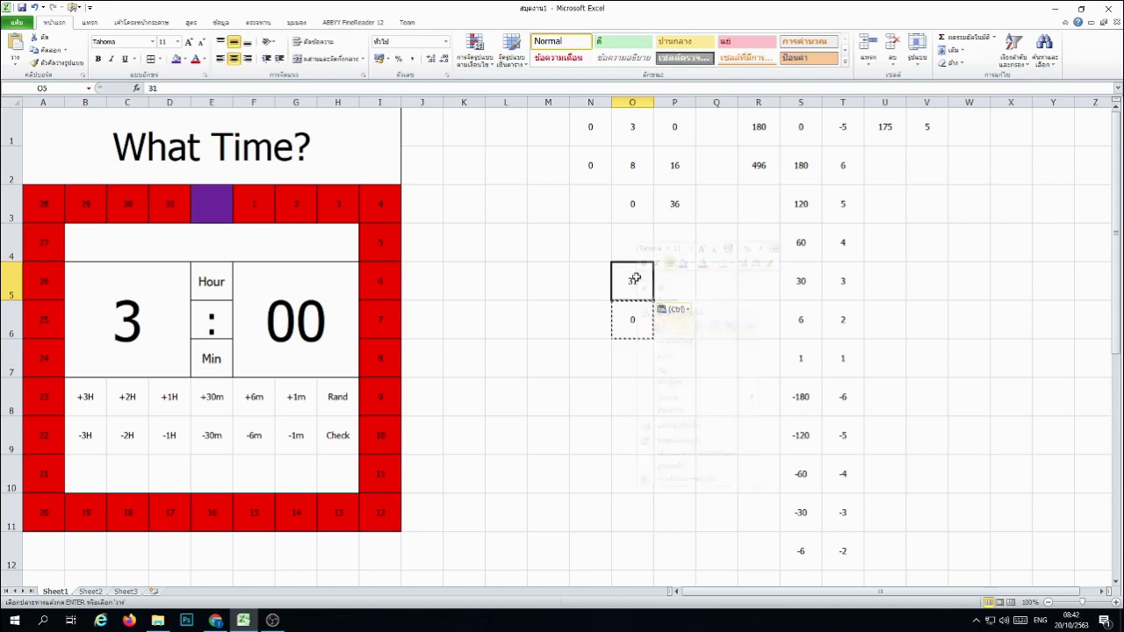
{"action": "right_click", "coordinate": [629, 281]}
{"action": "left_click", "coordinate": [679, 325]}
Step: Enter 540 minutes in R1 so the clock shows nine o'clock
{"action": "left_click", "coordinate": [681, 429]}
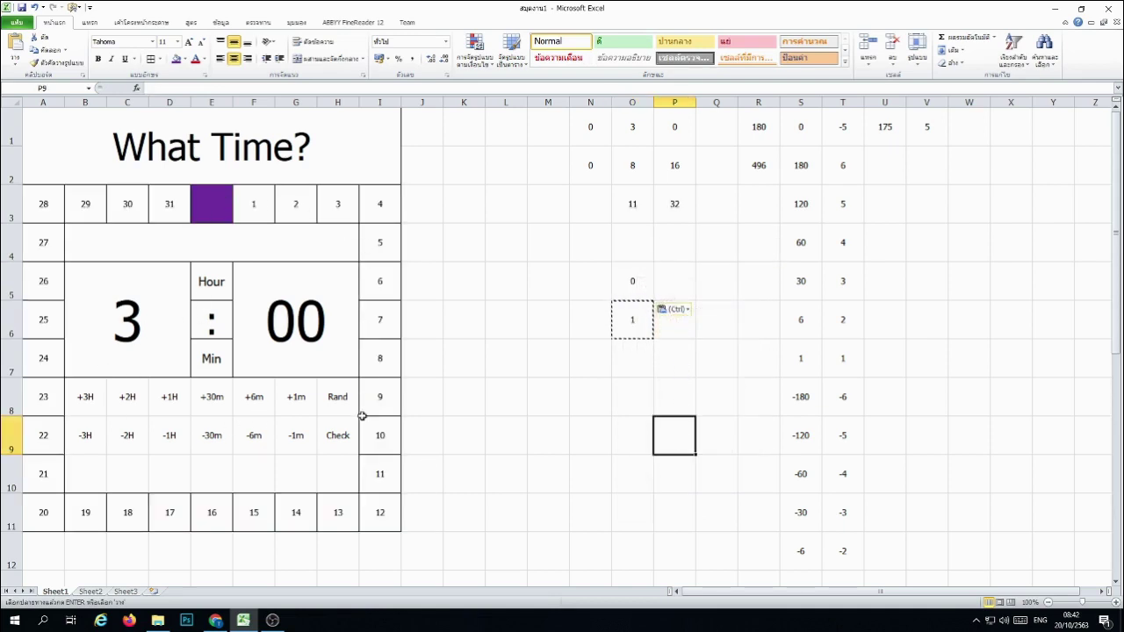
{"action": "left_click", "coordinate": [550, 342]}
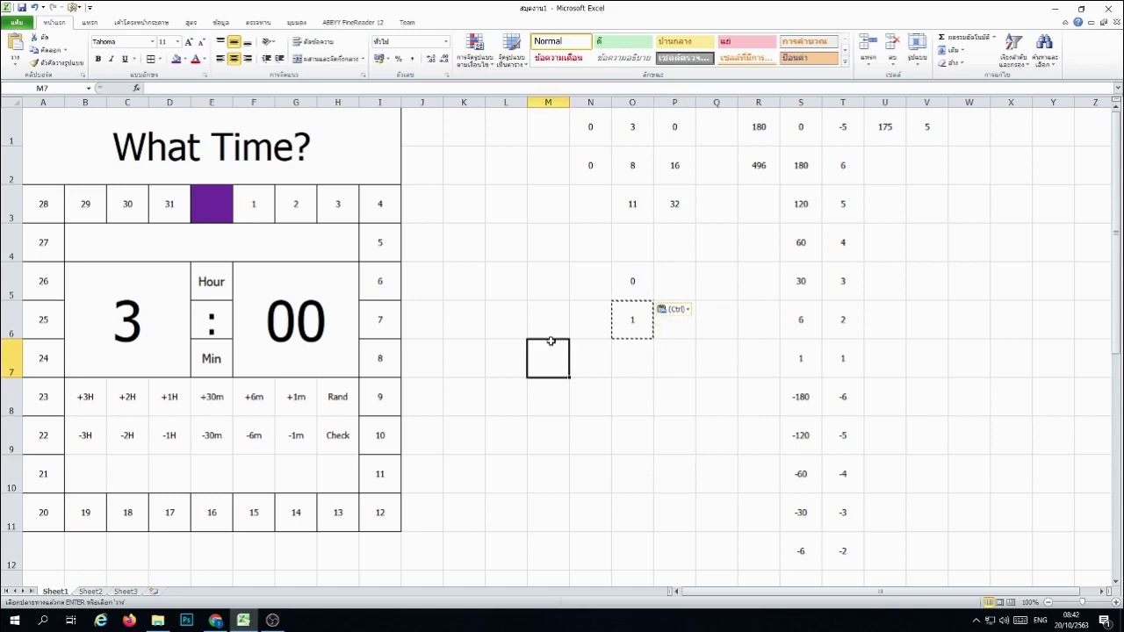
{"action": "left_click", "coordinate": [644, 128]}
{"action": "left_click", "coordinate": [765, 125]}
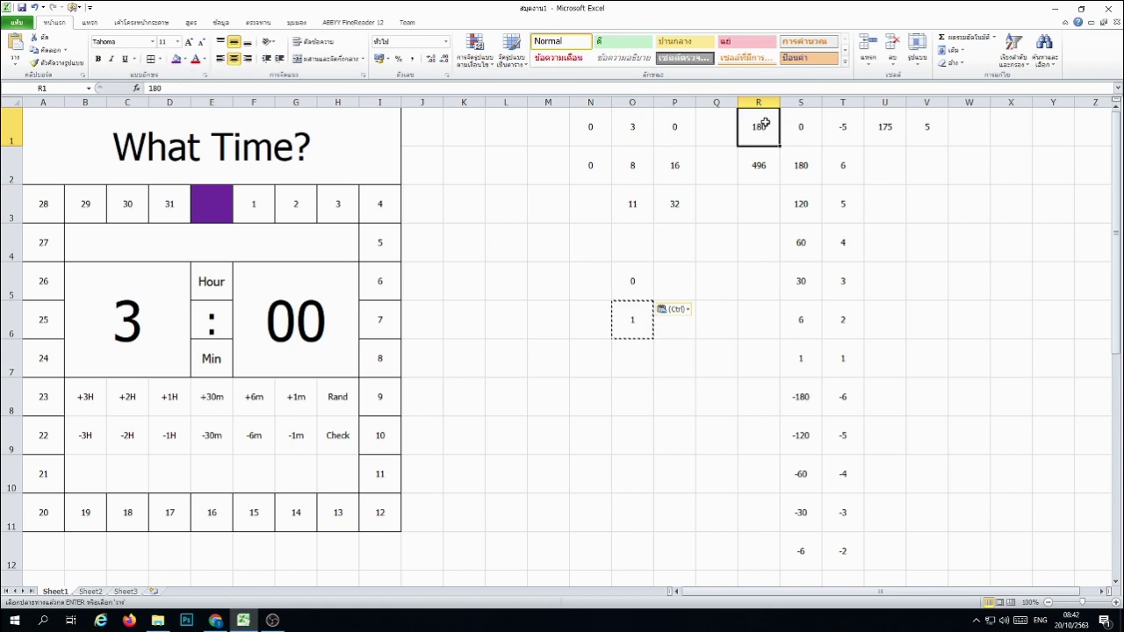
{"action": "type", "text": "540"}
{"action": "key", "text": "Return"}
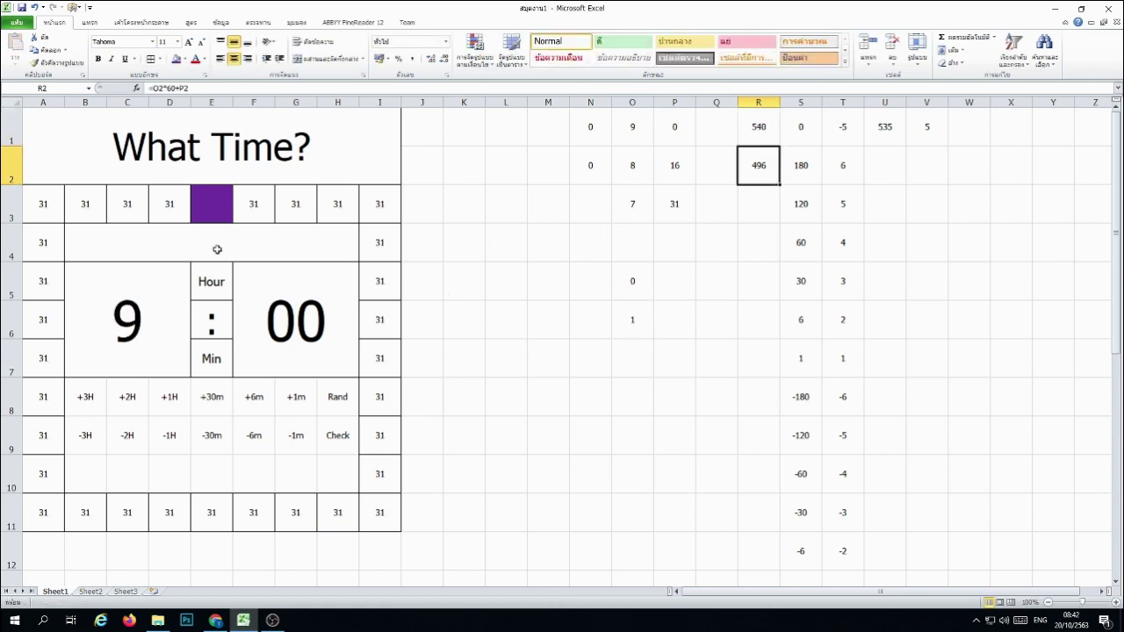
Step: Renumber D3 to 1 and C3 to 2 by replacing the final 31 in their IF formulas
{"action": "left_click", "coordinate": [181, 216]}
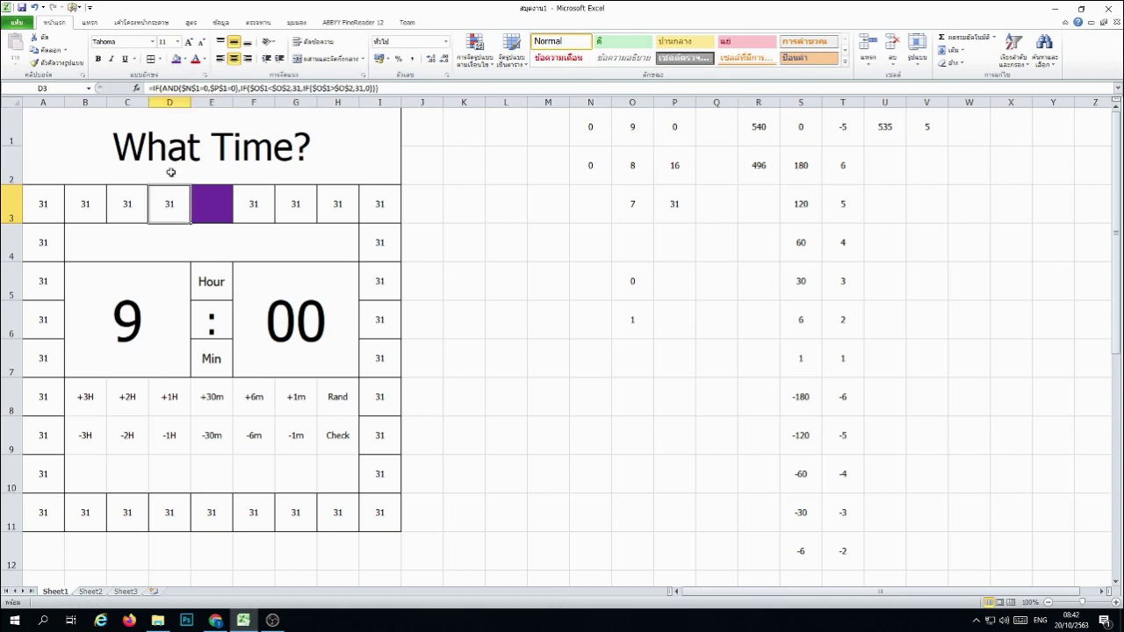
{"action": "left_click", "coordinate": [356, 88]}
{"action": "key", "text": "BackSpace"}
{"action": "key", "text": "Return"}
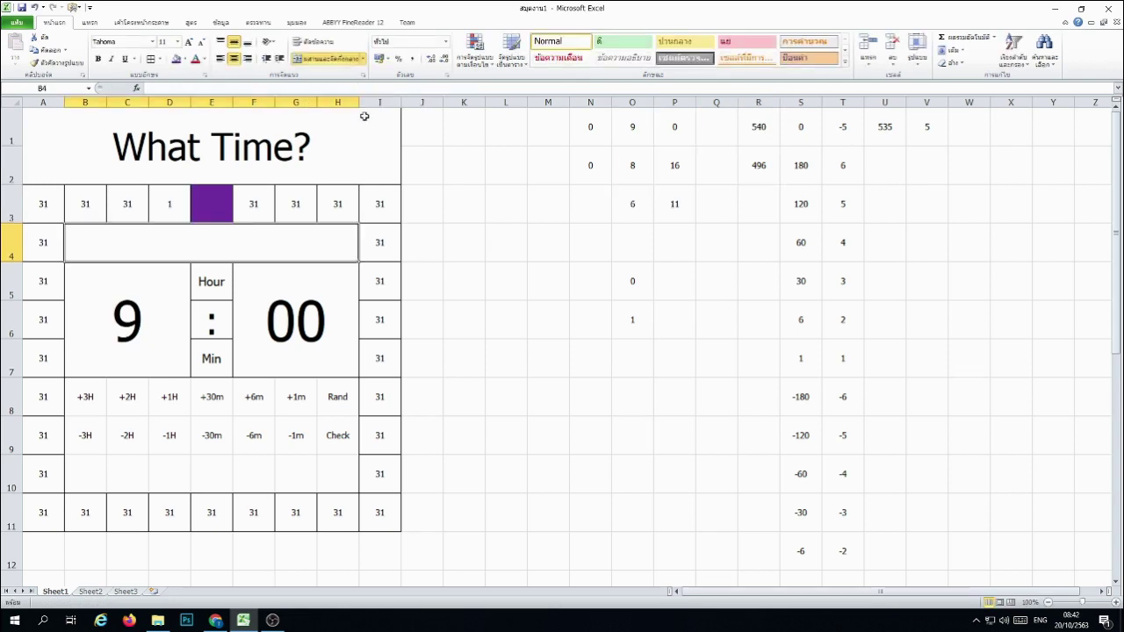
{"action": "key", "text": "Up"}
{"action": "key", "text": "Left"}
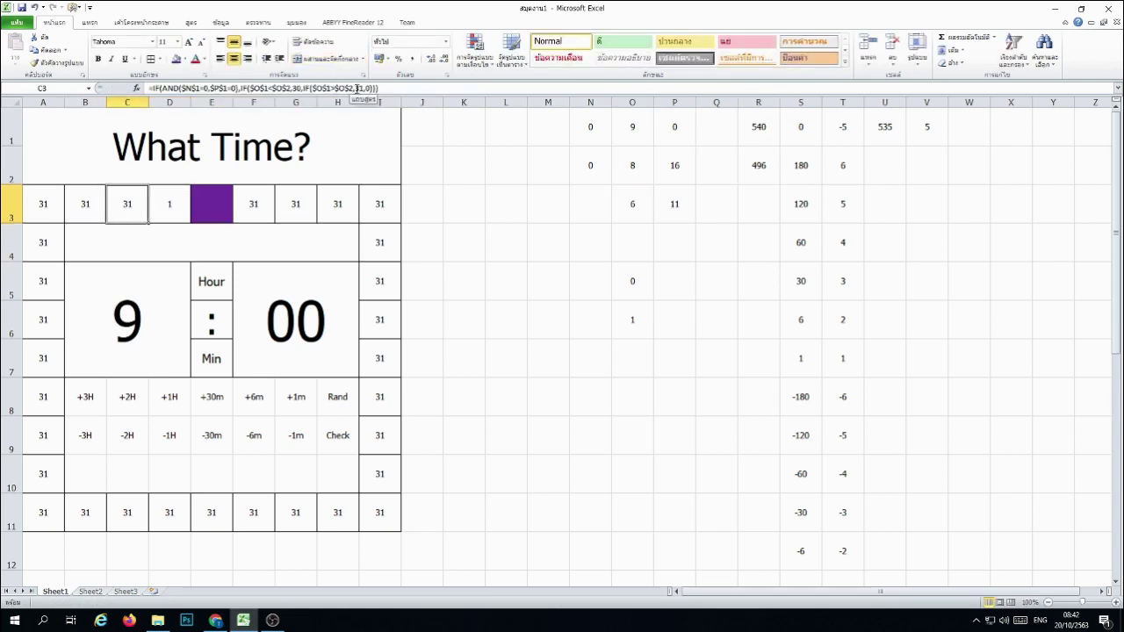
{"action": "left_click", "coordinate": [371, 88]}
{"action": "key", "text": "BackSpace"}
{"action": "key", "text": "BackSpace"}
{"action": "type", "text": "2"}
{"action": "key", "text": "Return"}
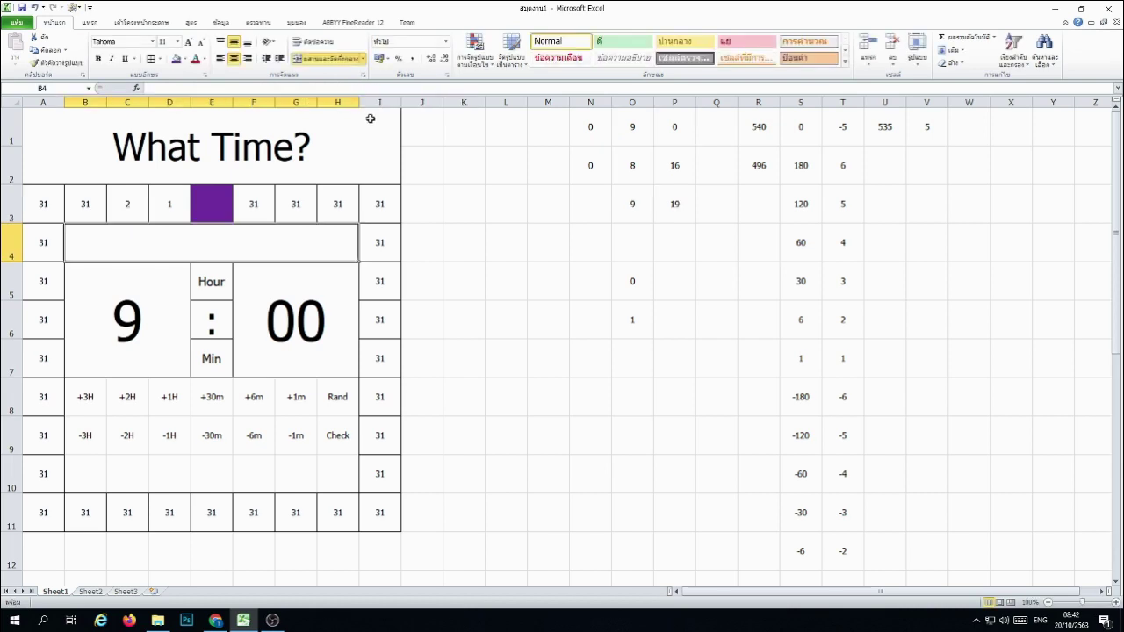
Step: Renumber B3 to 3 and A3 to 4 in their IF formulas
{"action": "key", "text": "Up"}
{"action": "key", "text": "Left"}
{"action": "left_click", "coordinate": [360, 89]}
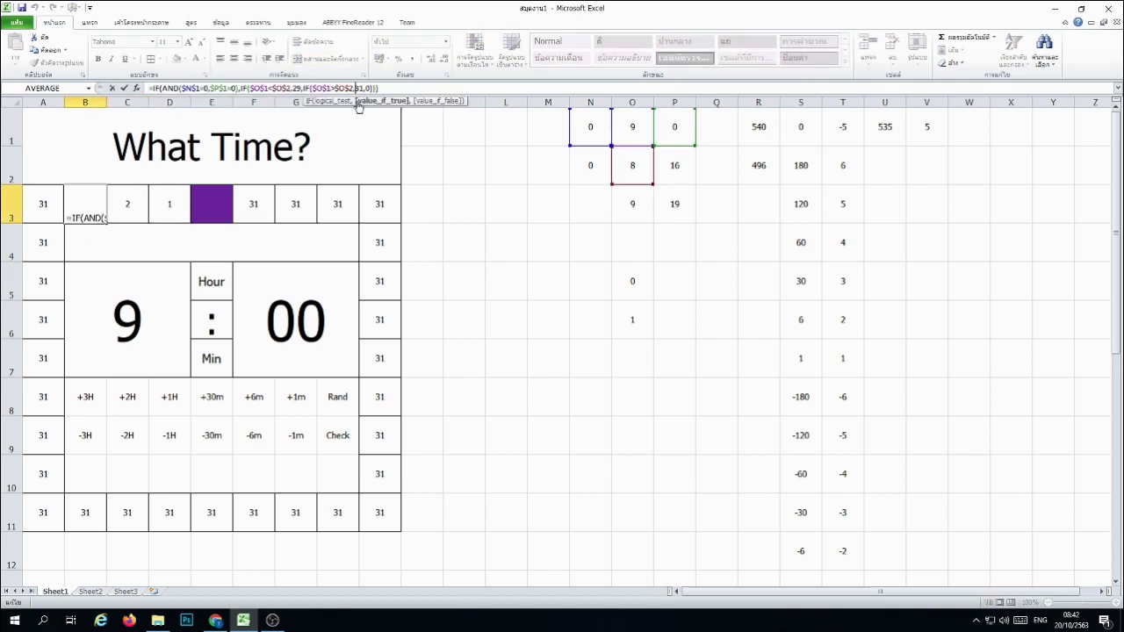
{"action": "key", "text": "BackSpace"}
{"action": "key", "text": "BackSpace"}
{"action": "type", "text": "3"}
{"action": "key", "text": "Return"}
{"action": "key", "text": "Up"}
{"action": "key", "text": "Left"}
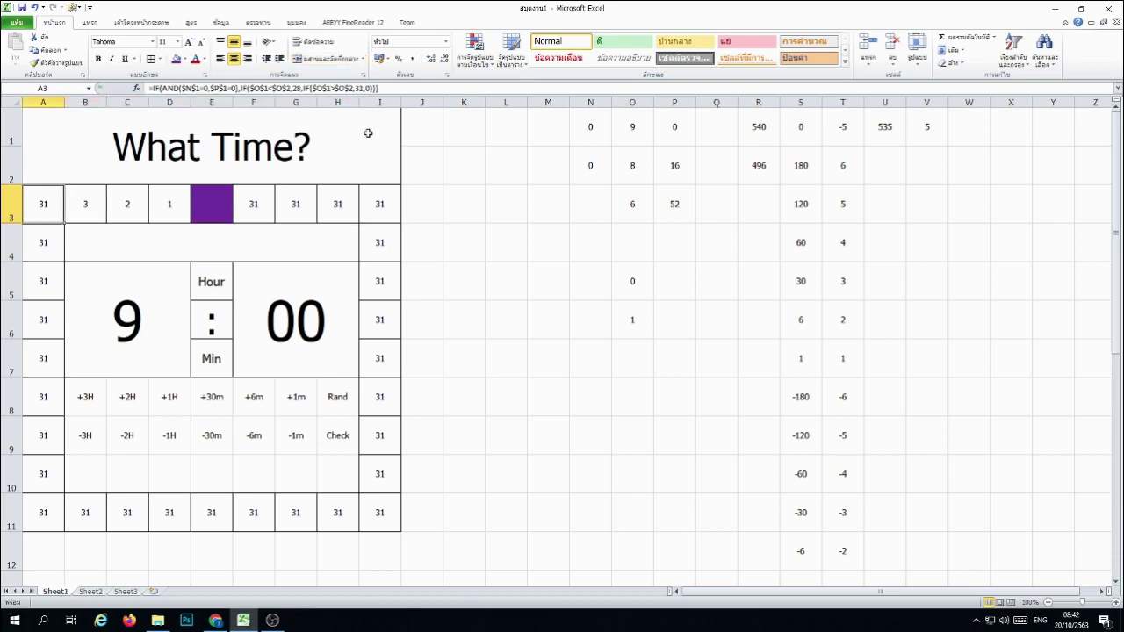
{"action": "left_click", "coordinate": [361, 88]}
{"action": "key", "text": "BackSpace"}
{"action": "key", "text": "BackSpace"}
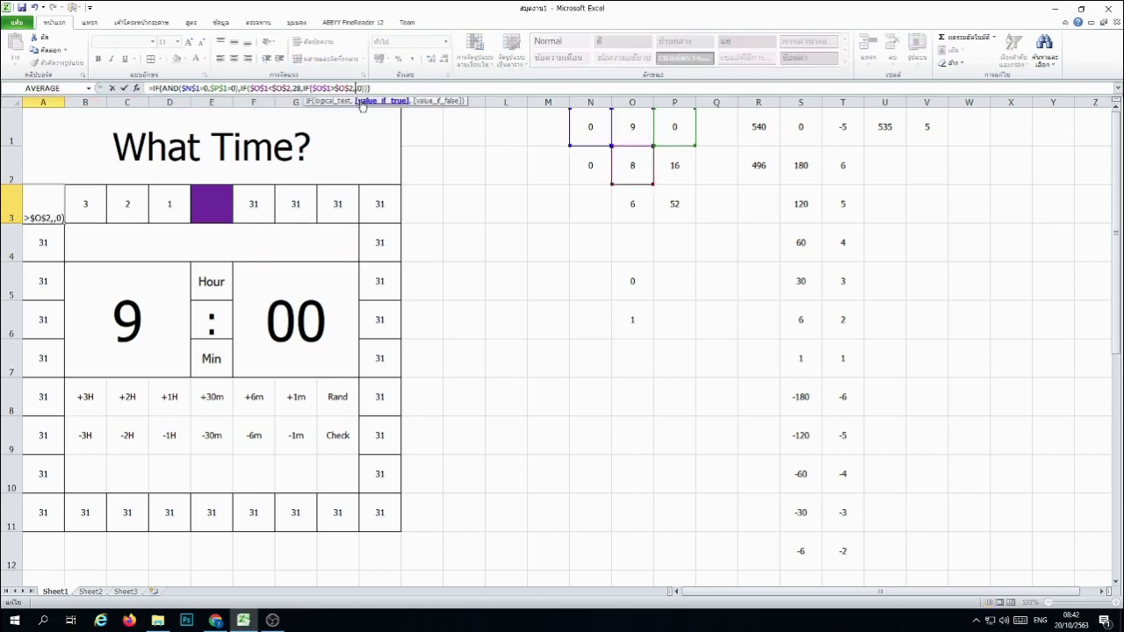
{"action": "type", "text": "4"}
{"action": "key", "text": "Return"}
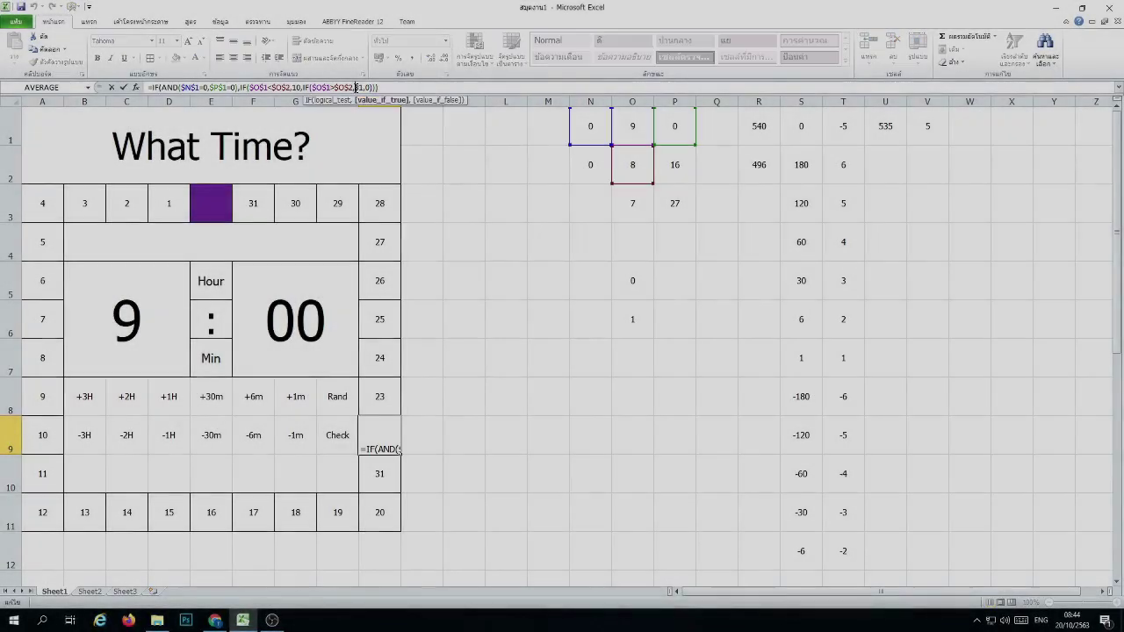
Step: Renumber I9 to 22 and I10 to 21 in their IF formulas
{"action": "key", "text": "BackSpace"}
{"action": "key", "text": "BackSpace"}
{"action": "type", "text": "22"}
{"action": "key", "text": "Return"}
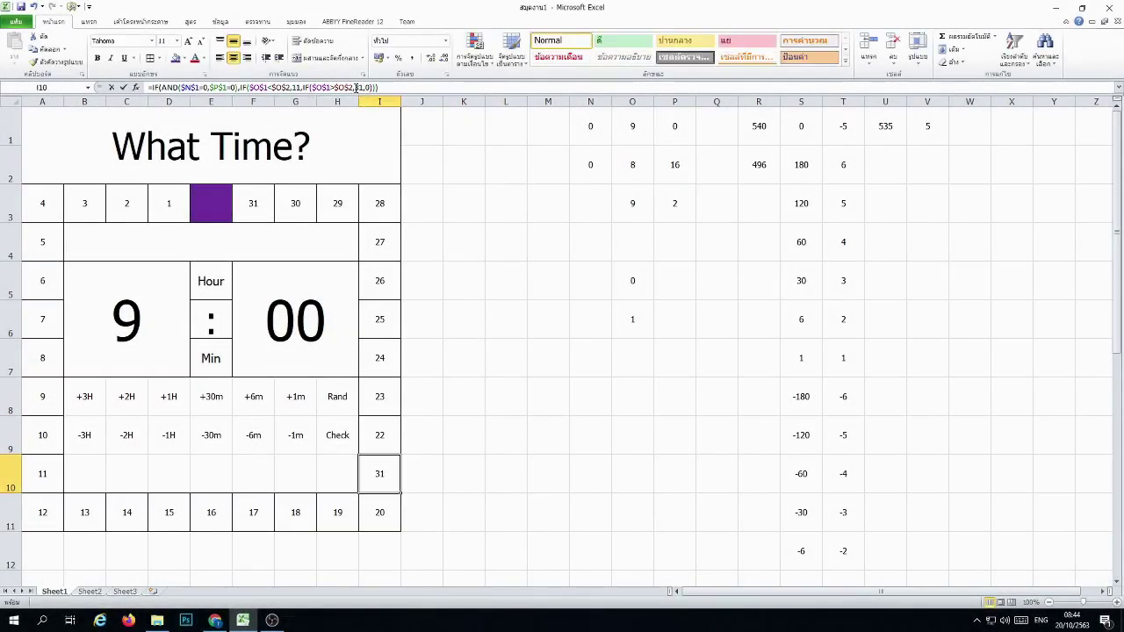
{"action": "left_click", "coordinate": [362, 87]}
{"action": "key", "text": "BackSpace"}
{"action": "type", "text": "2"}
{"action": "key", "text": "Return"}
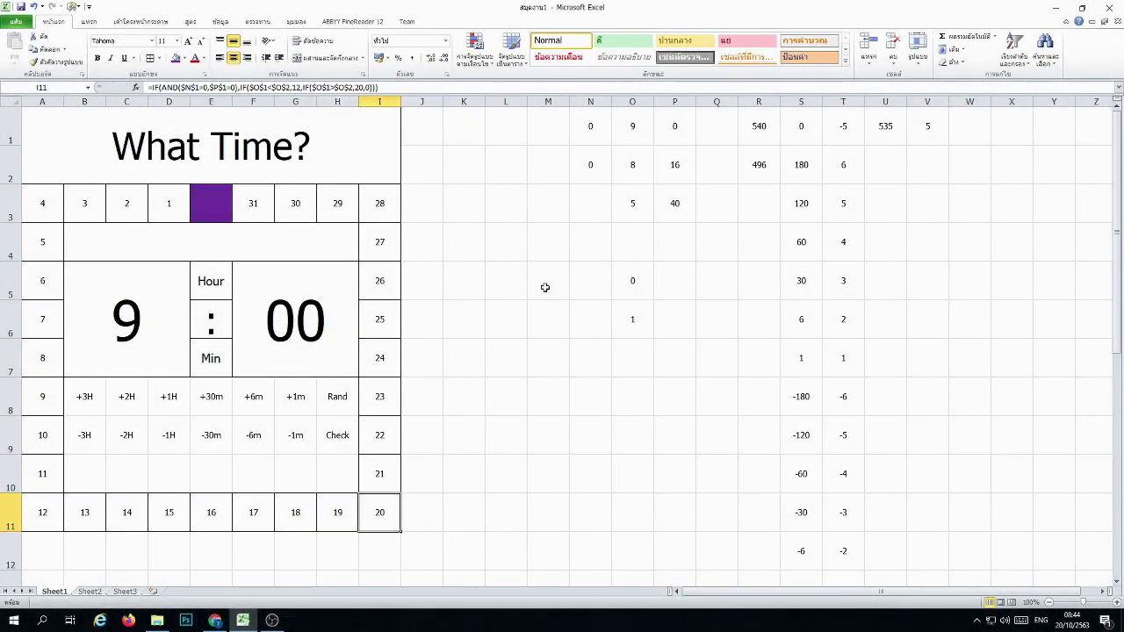
Step: Select the next-position cell O6 and bring up its cell options menu
{"action": "left_click", "coordinate": [546, 287]}
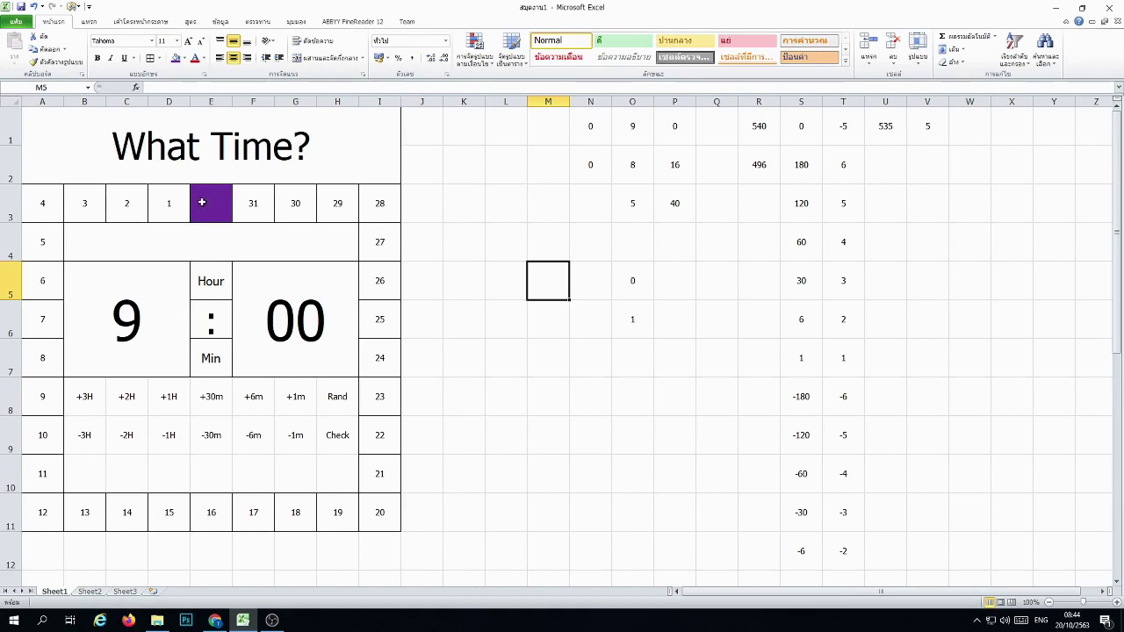
{"action": "left_click", "coordinate": [545, 377]}
{"action": "right_click", "coordinate": [632, 322]}
{"action": "left_click", "coordinate": [665, 346]}
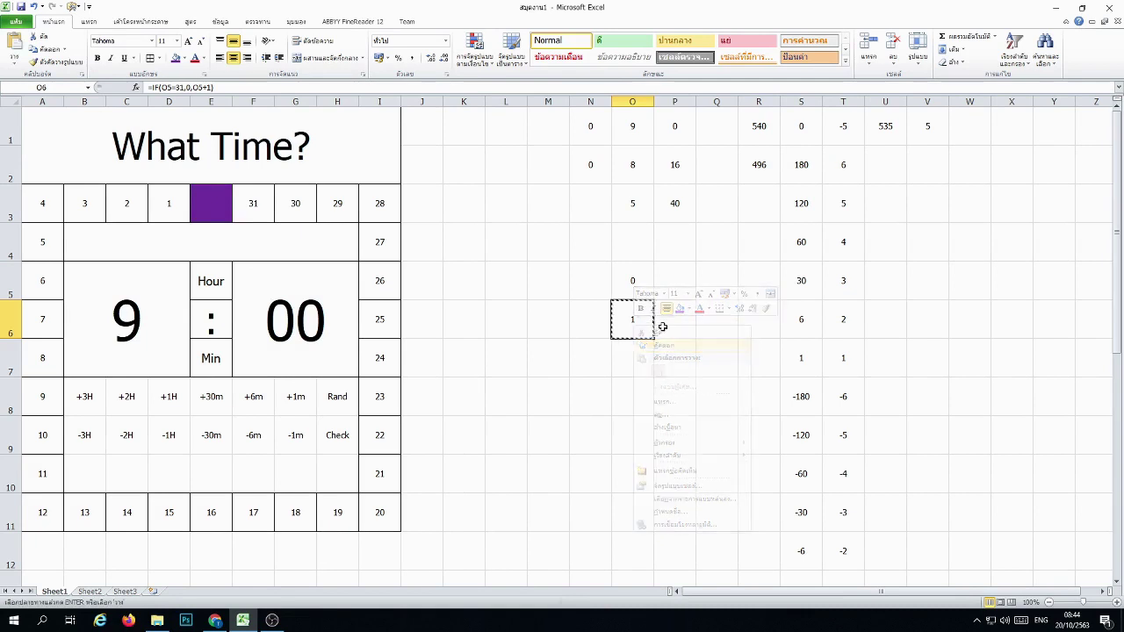
{"action": "right_click", "coordinate": [646, 270]}
{"action": "left_click", "coordinate": [658, 321]}
{"action": "right_click", "coordinate": [646, 291]}
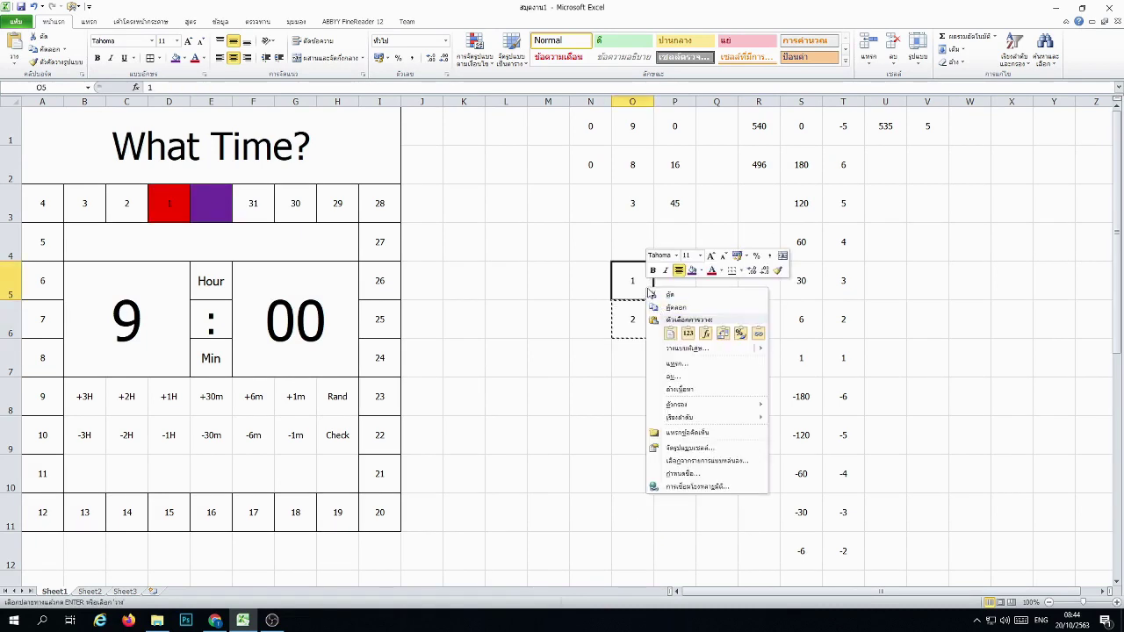
{"action": "left_click", "coordinate": [683, 330]}
{"action": "right_click", "coordinate": [646, 287]}
{"action": "left_click", "coordinate": [683, 330]}
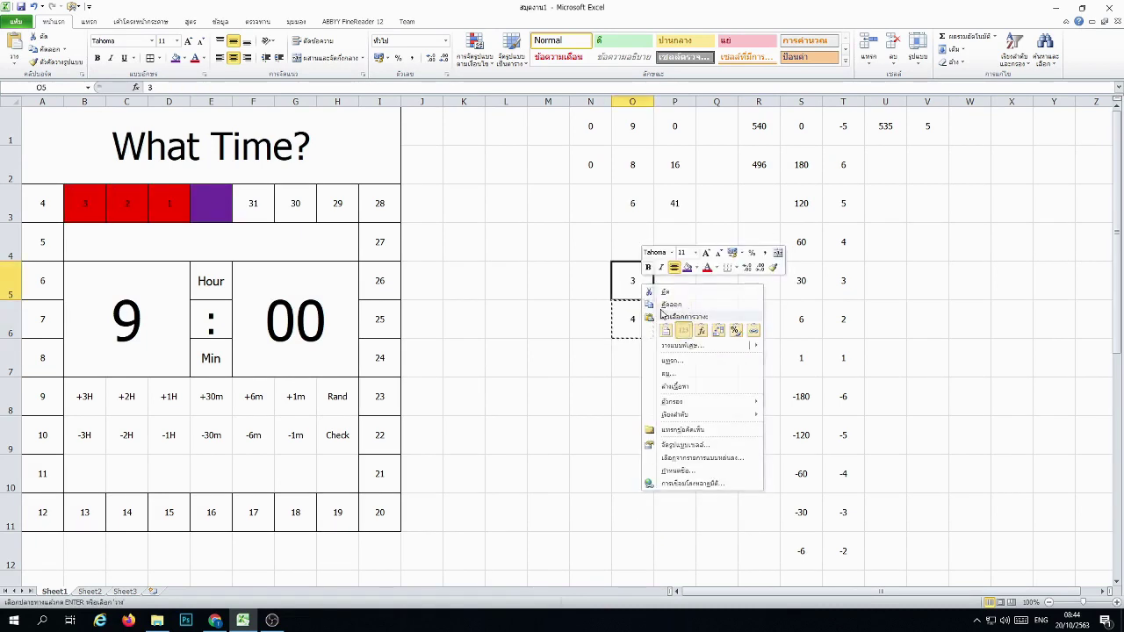
{"action": "right_click", "coordinate": [646, 289]}
{"action": "left_click", "coordinate": [684, 332]}
{"action": "right_click", "coordinate": [645, 290]}
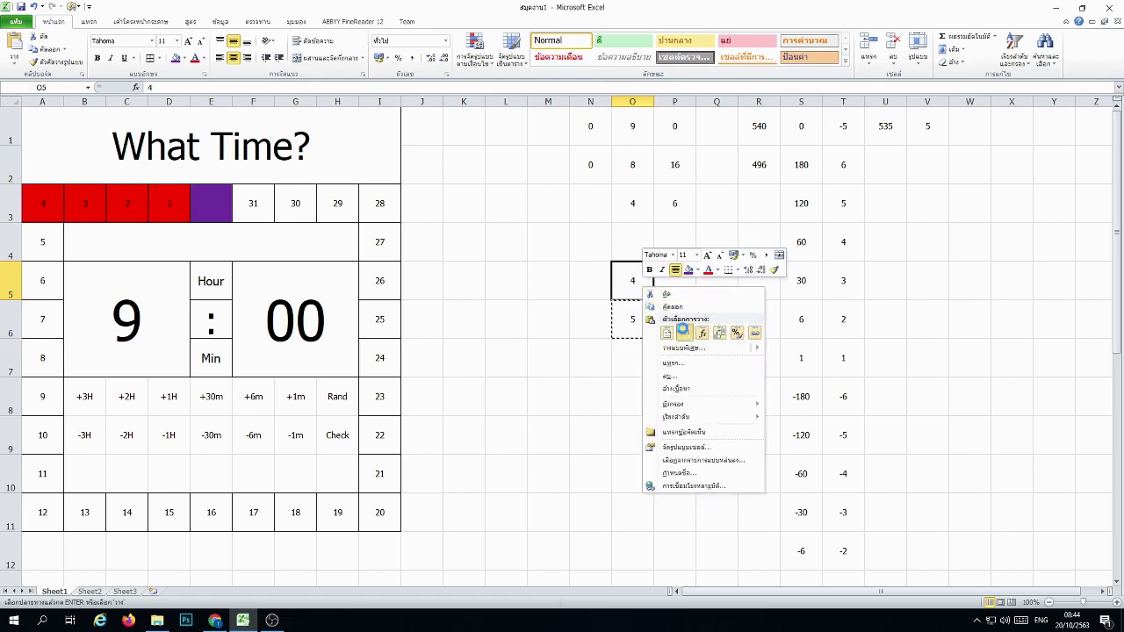
{"action": "left_click", "coordinate": [684, 332]}
{"action": "right_click", "coordinate": [642, 296]}
{"action": "left_click", "coordinate": [678, 338]}
{"action": "right_click", "coordinate": [638, 286]}
{"action": "left_click", "coordinate": [677, 324]}
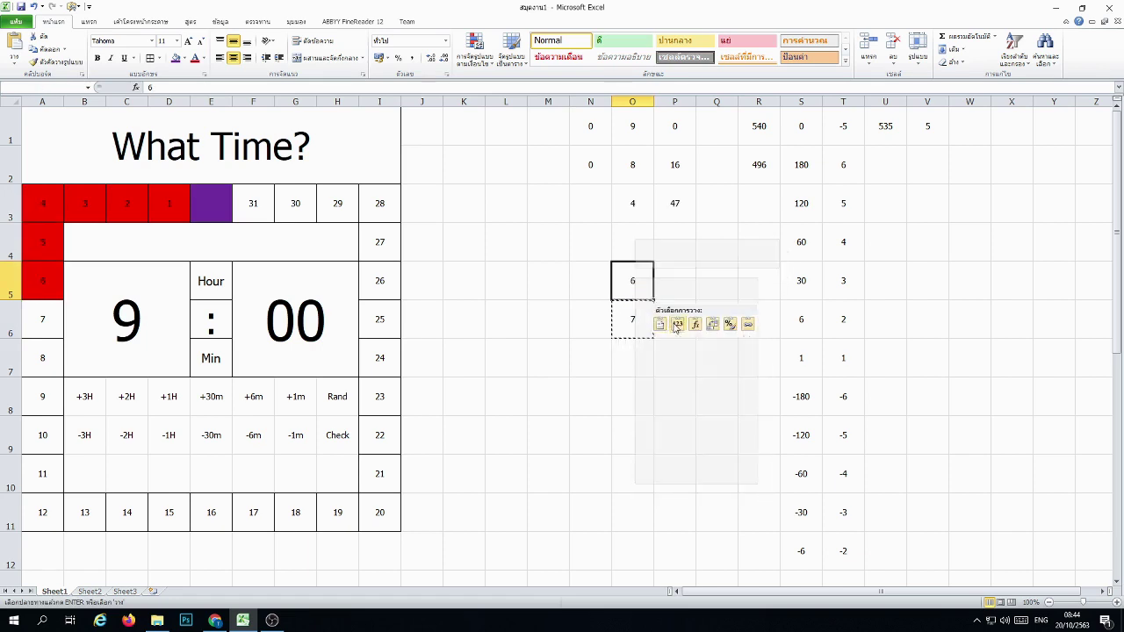
{"action": "left_click", "coordinate": [633, 435]}
{"action": "left_click", "coordinate": [633, 280]}
{"action": "type", "text": "2"}
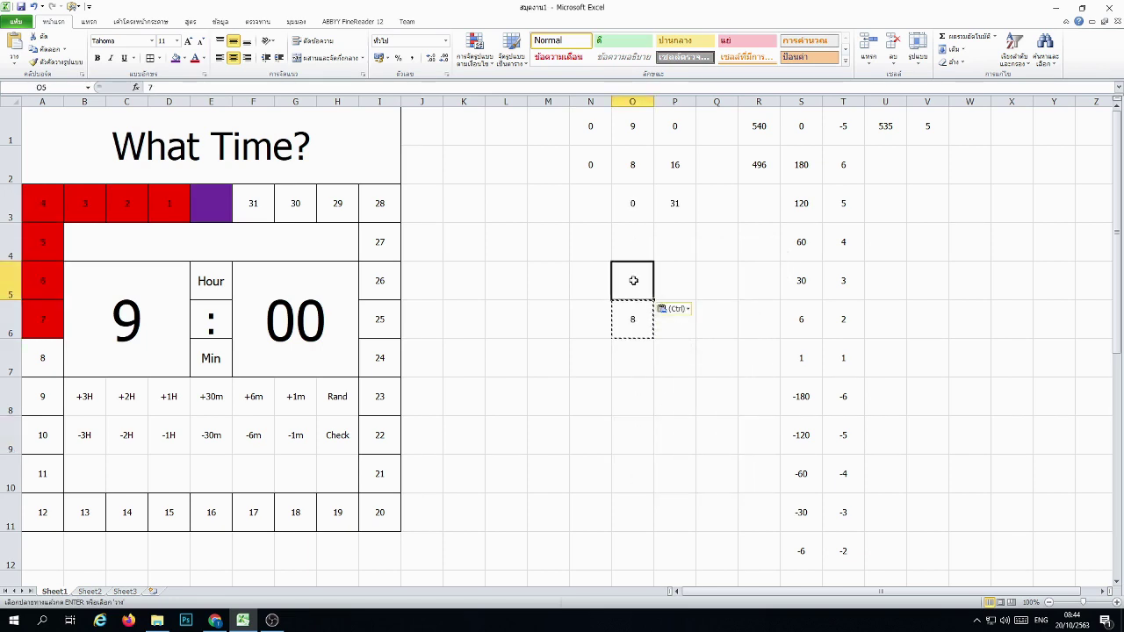
{"action": "type", "text": "9"}
{"action": "key", "text": "Return"}
{"action": "right_click", "coordinate": [642, 319]}
{"action": "left_click", "coordinate": [667, 341]}
{"action": "right_click", "coordinate": [642, 293]}
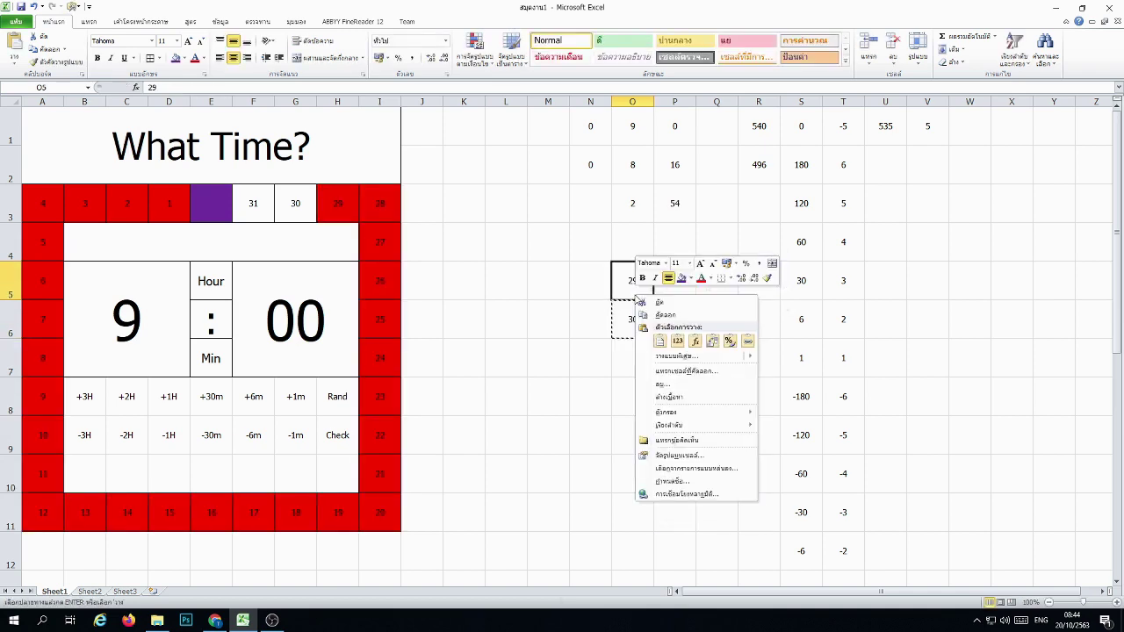
{"action": "left_click", "coordinate": [681, 340]}
{"action": "right_click", "coordinate": [640, 288]}
{"action": "right_click", "coordinate": [642, 278]}
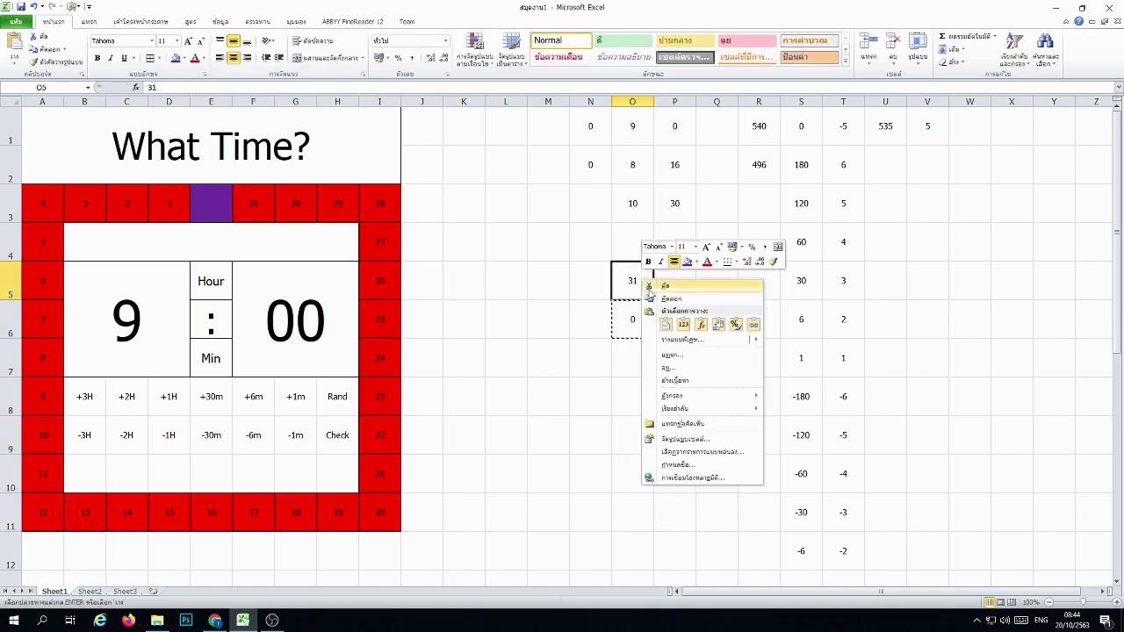
{"action": "left_click", "coordinate": [680, 324]}
{"action": "left_click", "coordinate": [652, 429]}
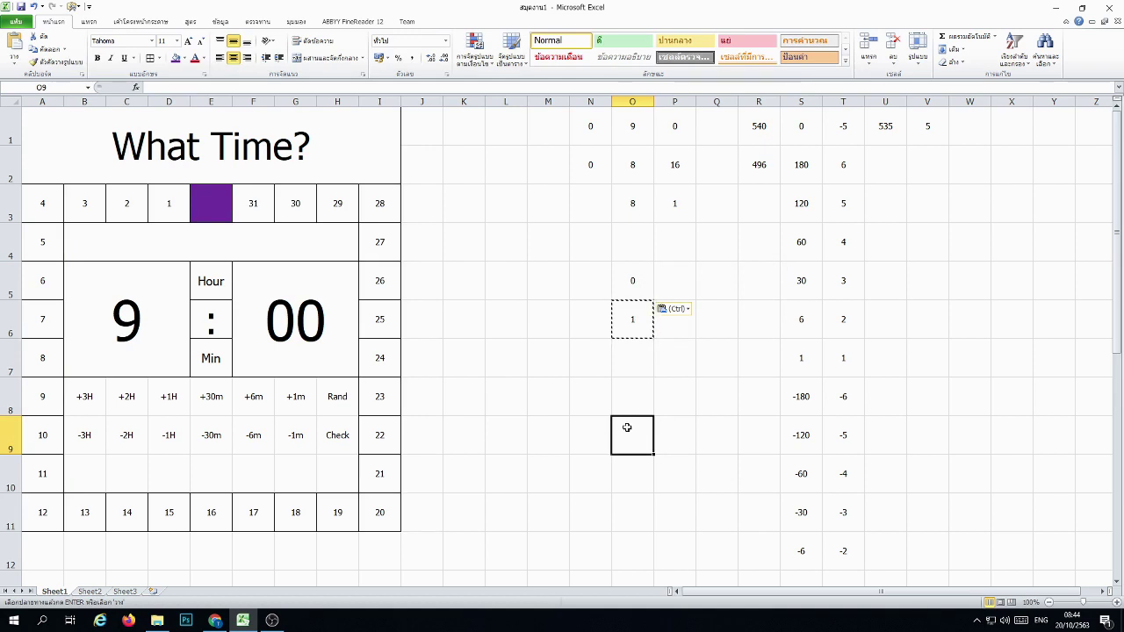
Step: Enter 480 in R1 so the clock reads 8:00, then select D3 to view its formula
{"action": "left_click", "coordinate": [768, 115]}
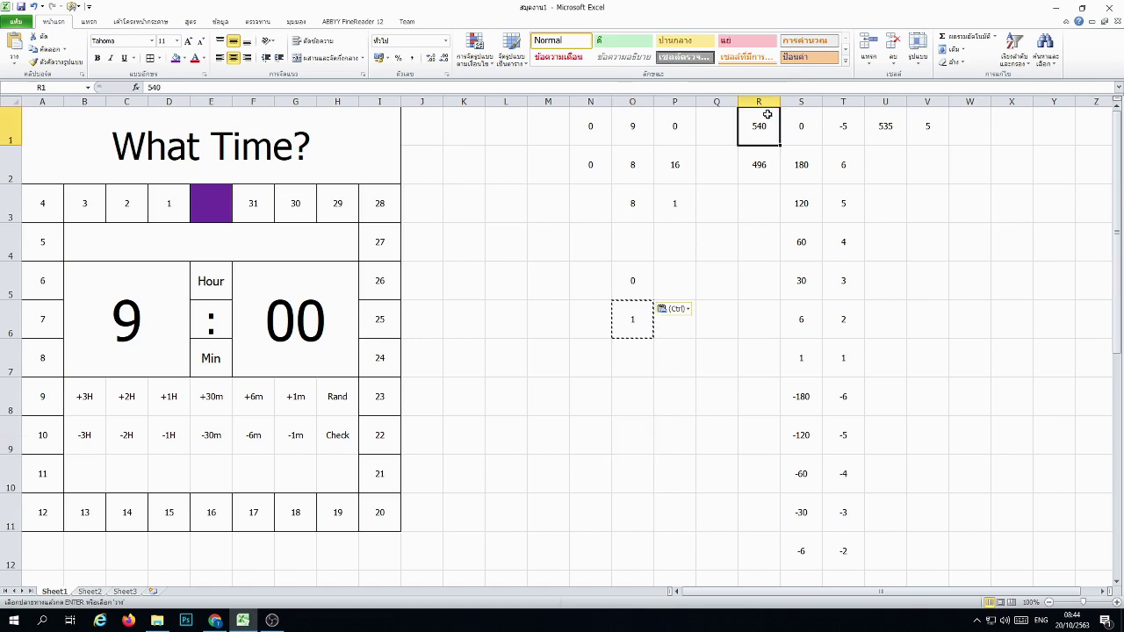
{"action": "type", "text": "480"}
{"action": "key", "text": "Return"}
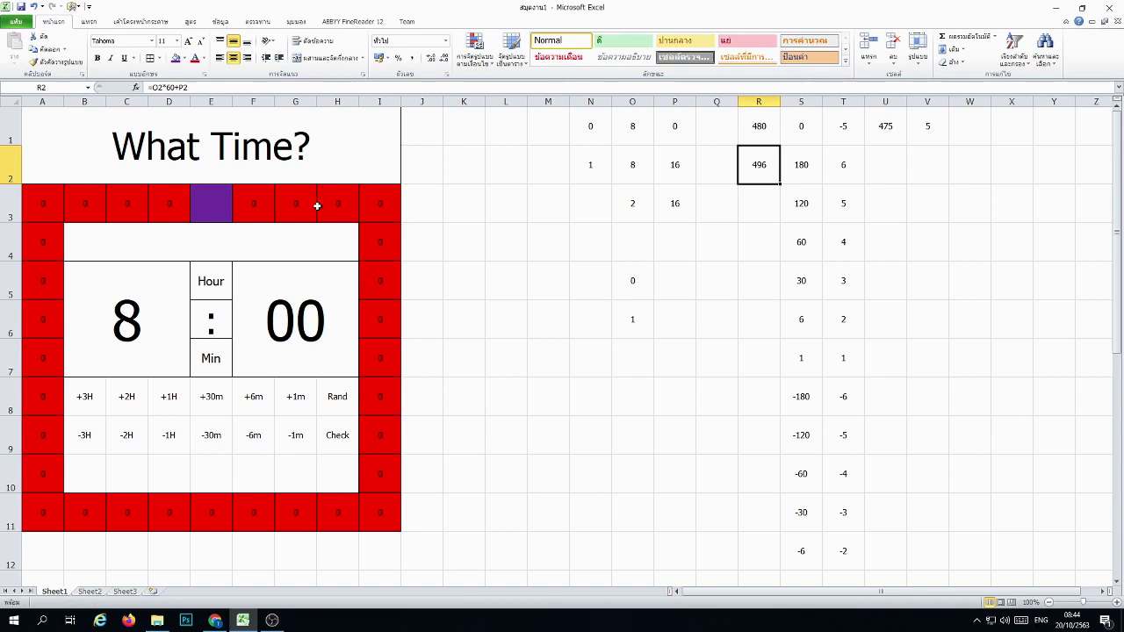
{"action": "left_click", "coordinate": [180, 209]}
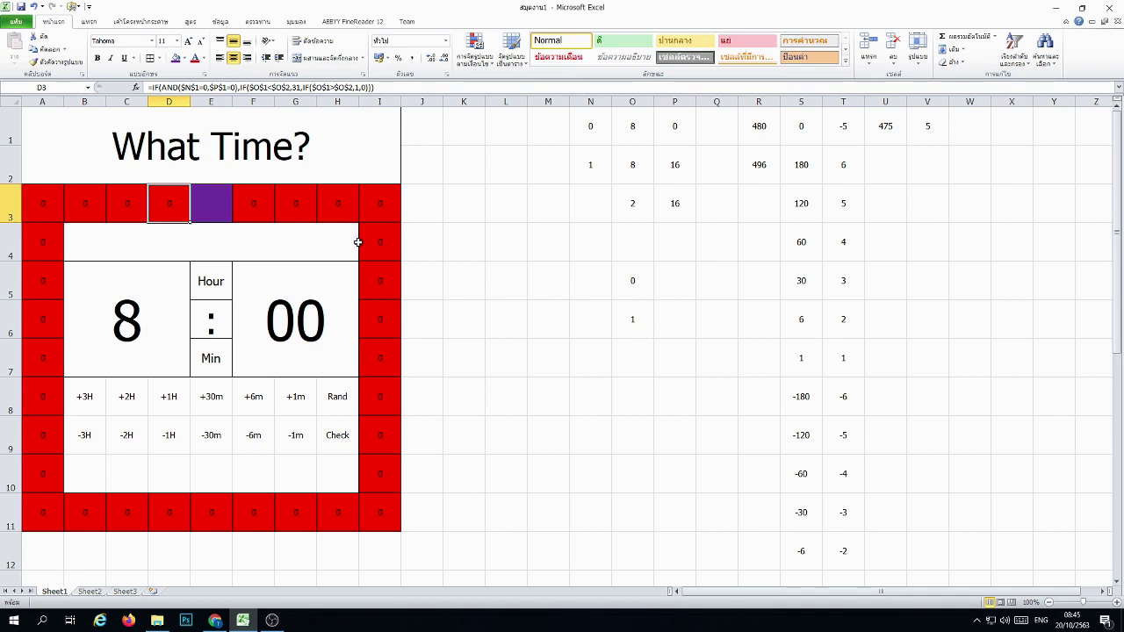
Step: Replace D3's final 0 with the nested check if(O1=O2,2,0) and copy it
{"action": "left_click", "coordinate": [362, 87]}
{"action": "double_click", "coordinate": [363, 87]}
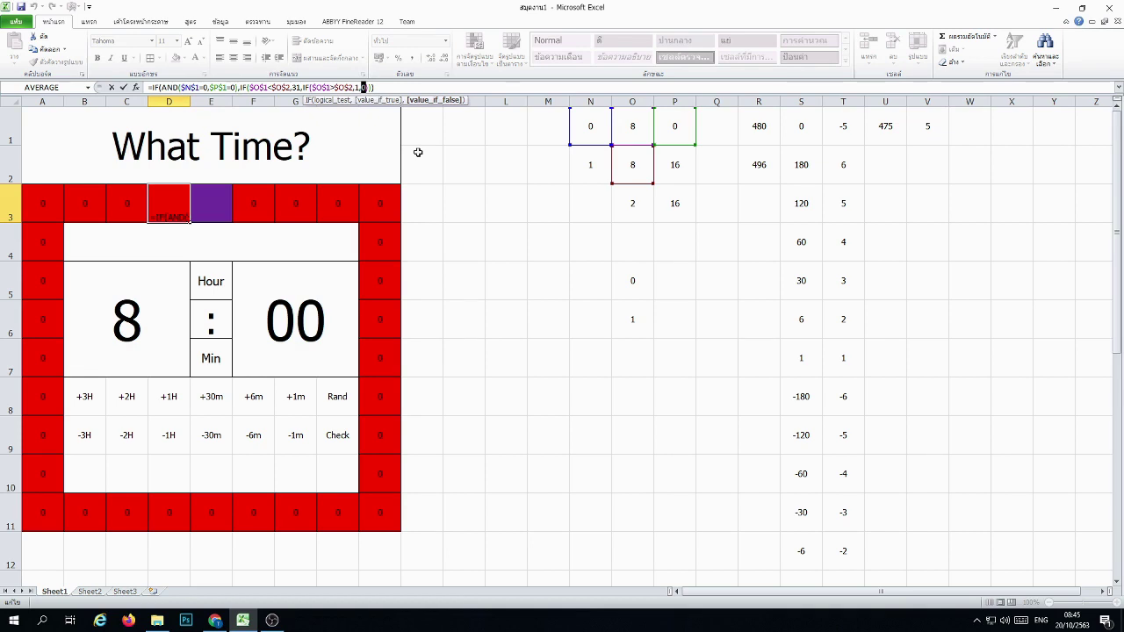
{"action": "type", "text": "if("}
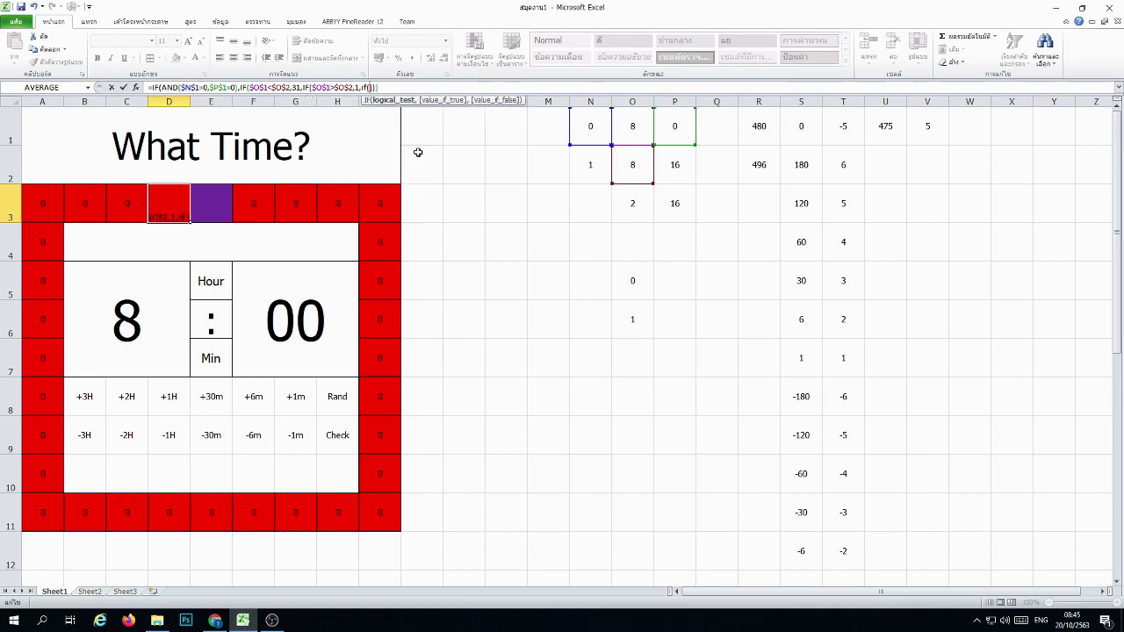
{"action": "left_click", "coordinate": [621, 128]}
{"action": "type", "text": "="}
{"action": "left_click", "coordinate": [627, 165]}
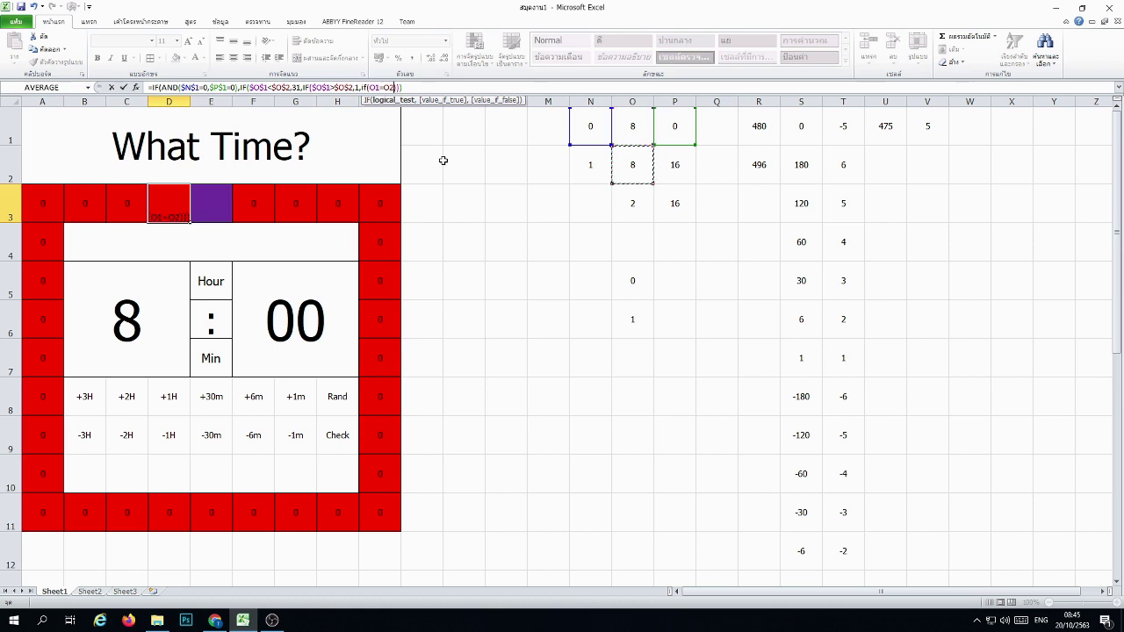
{"action": "type", "text": ",2"}
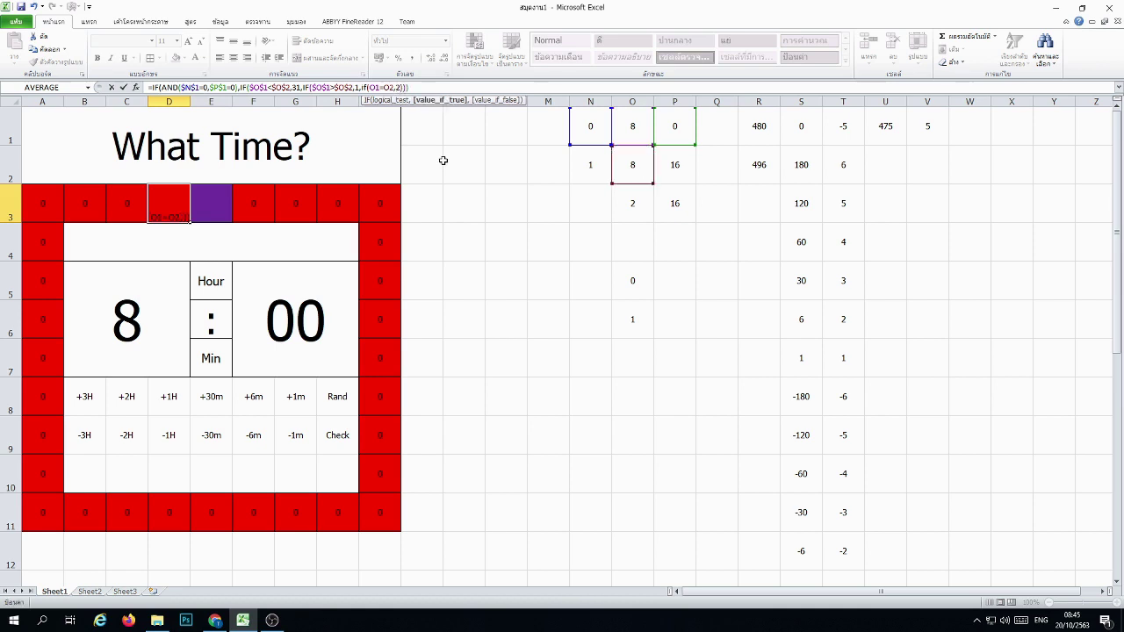
{"action": "type", "text": ",0)"}
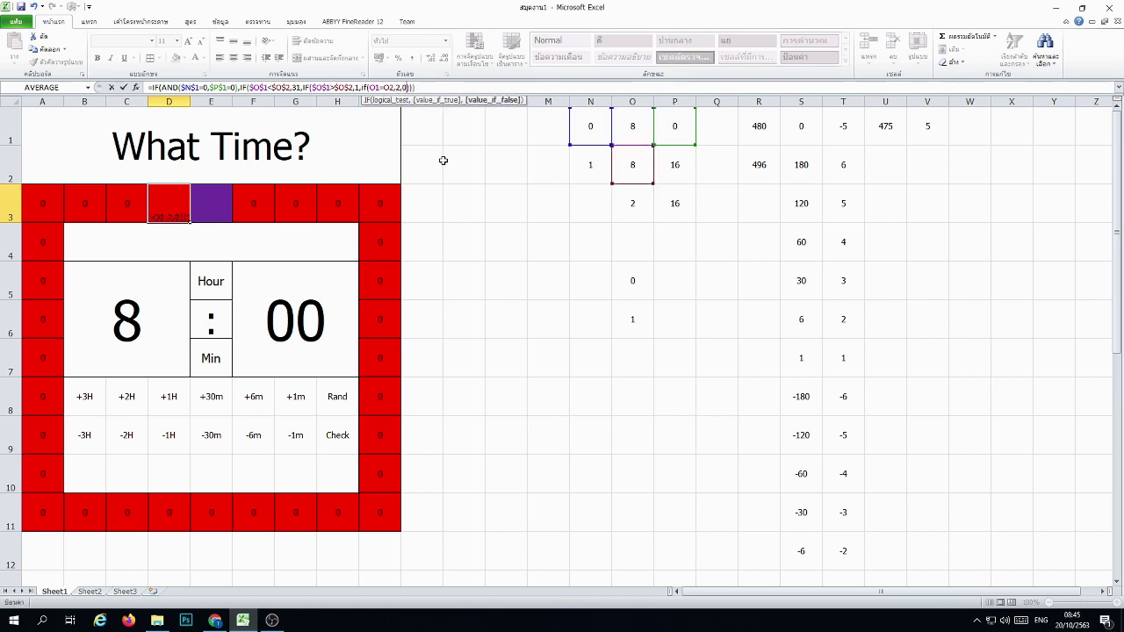
{"action": "type", "text": ")"}
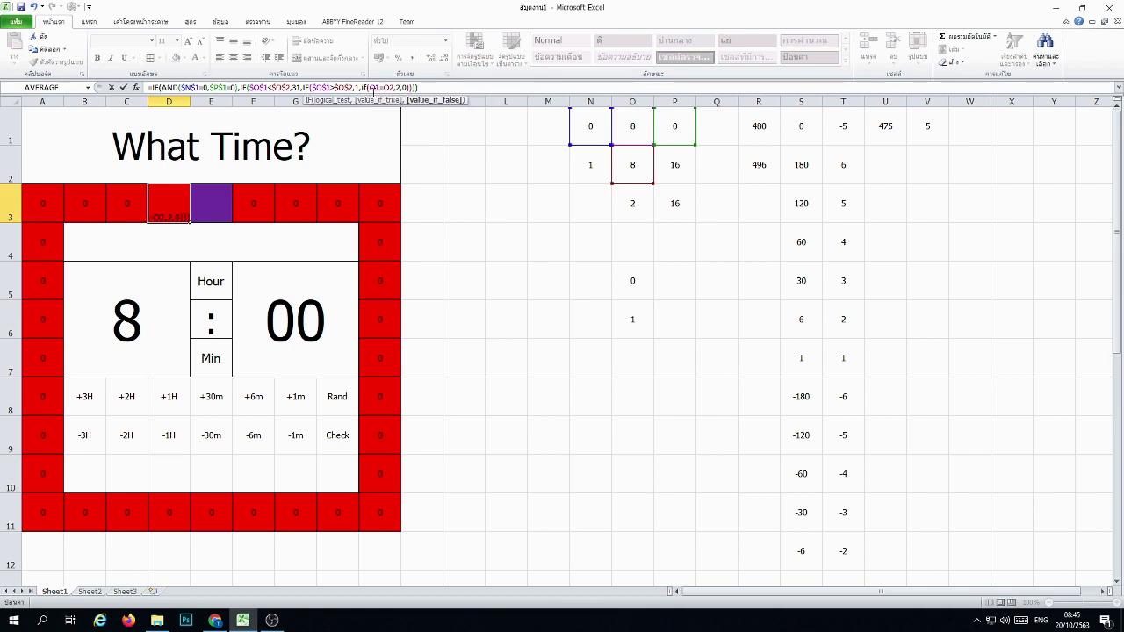
{"action": "left_click_drag", "start_coordinate": [361, 88], "coordinate": [410, 87]}
{"action": "key", "text": "shift+Tab"}
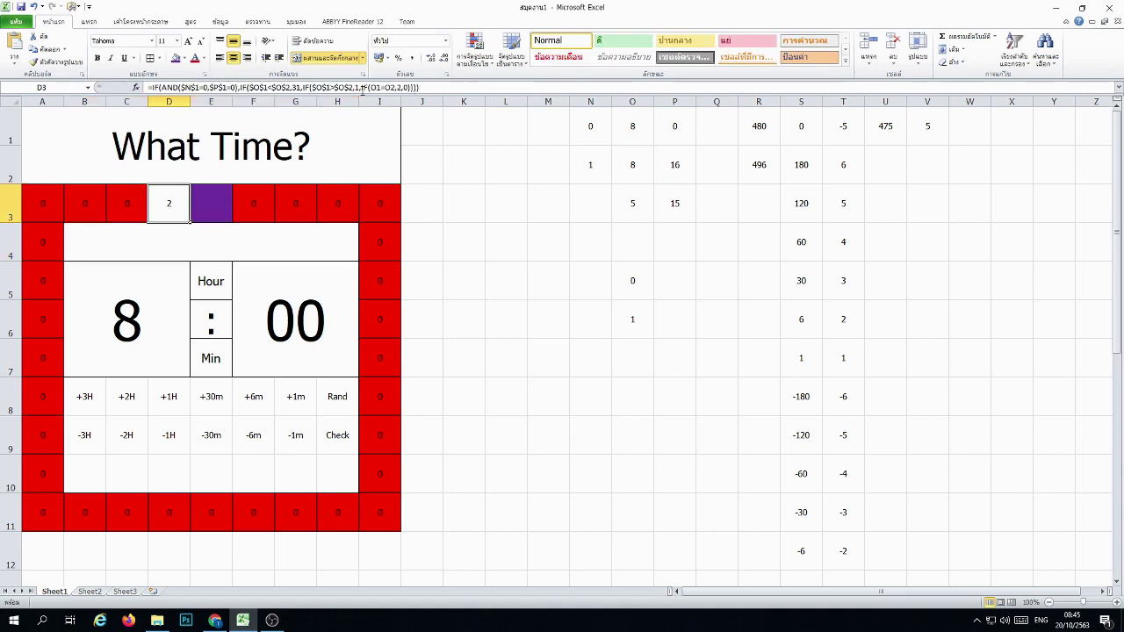
Step: Paste the same nested check over the final 0 in C3, B3 and the next border cells
{"action": "left_click", "coordinate": [360, 88]}
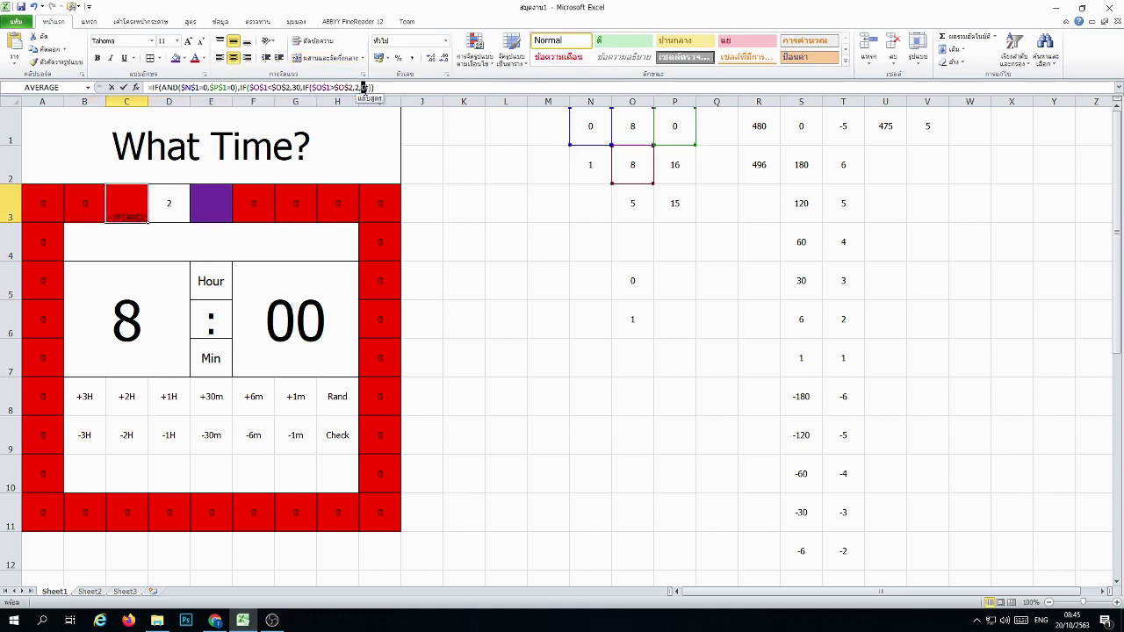
{"action": "key", "text": "ctrl+v"}
{"action": "key", "text": "shift+Tab"}
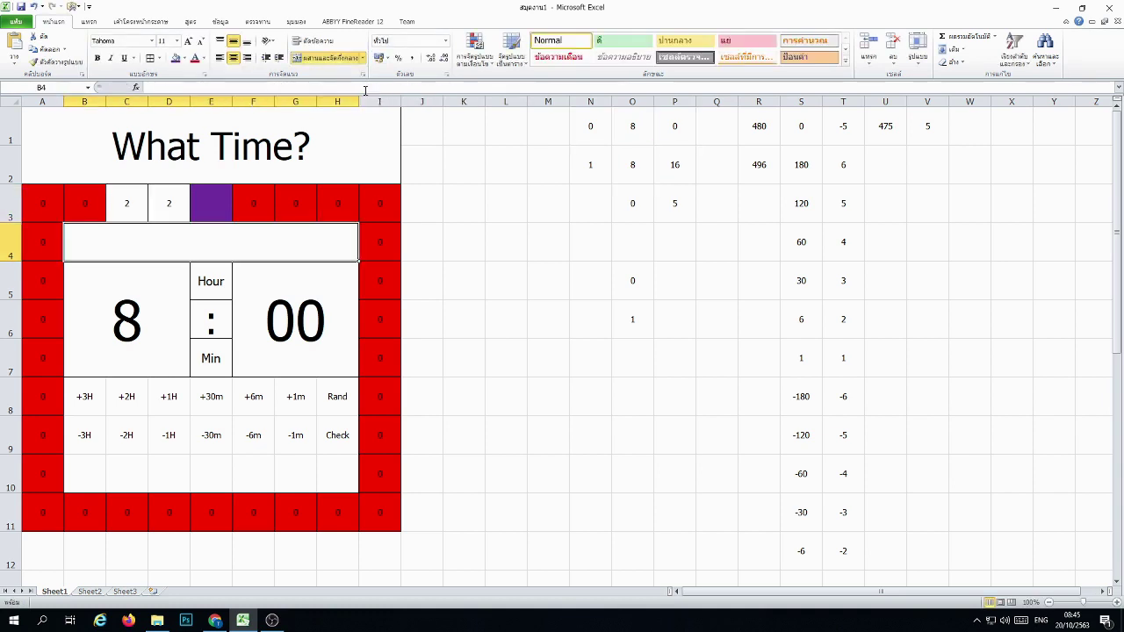
{"action": "double_click", "coordinate": [362, 88]}
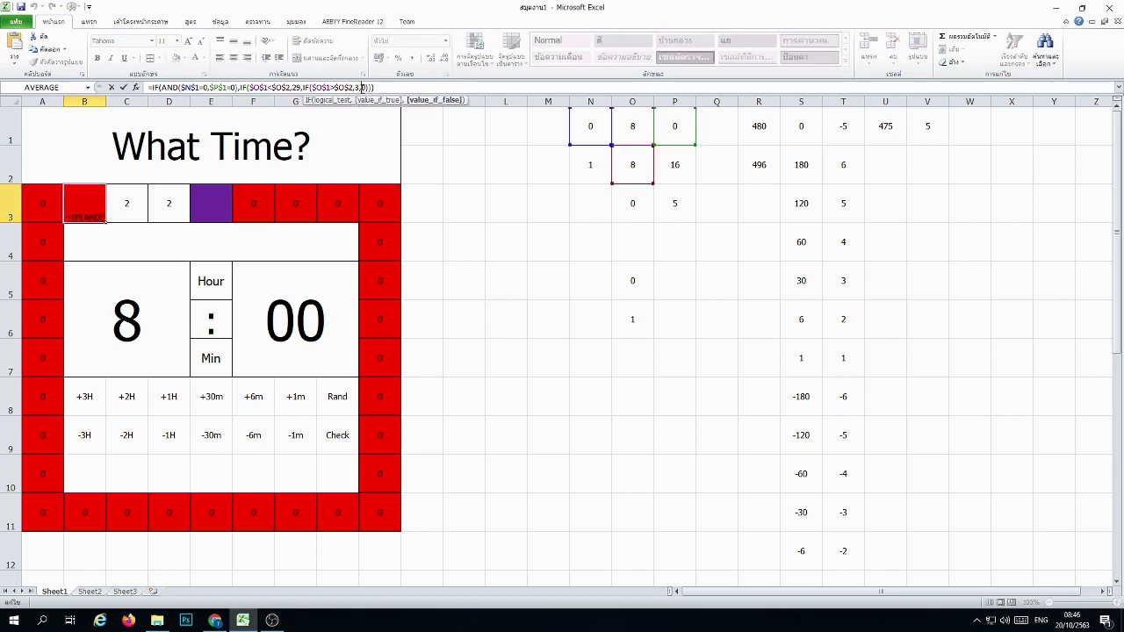
{"action": "type", "text": "if(O1=O2,2,0)"}
{"action": "key", "text": "shift+Tab"}
{"action": "double_click", "coordinate": [366, 88]}
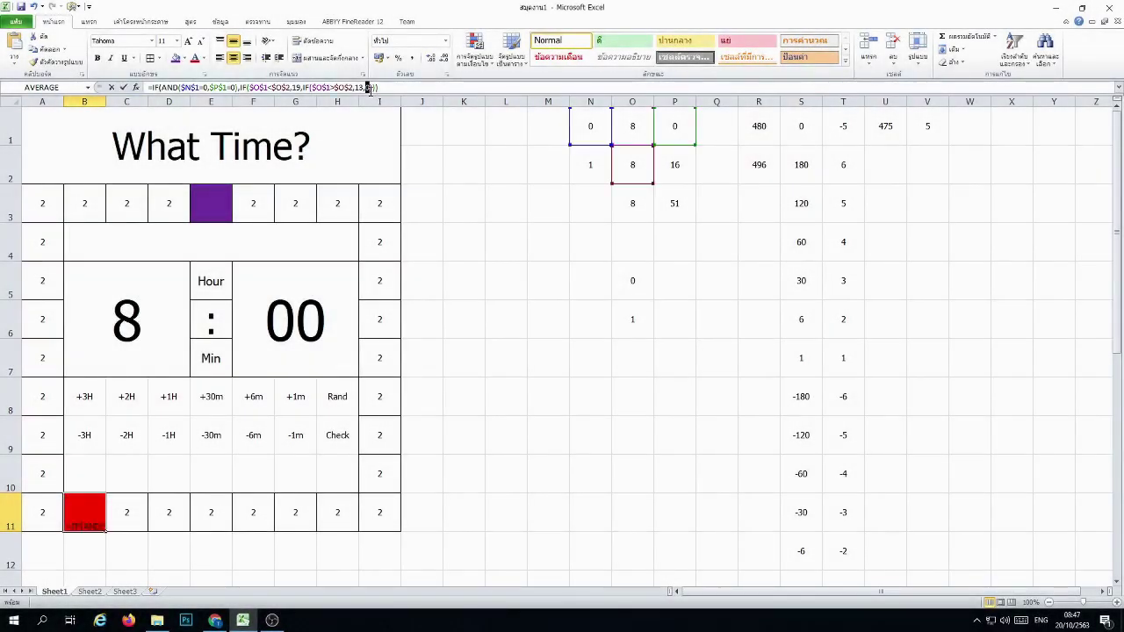
{"action": "type", "text": "IF(O1=O2,2,0)"}
{"action": "key", "text": "Return"}
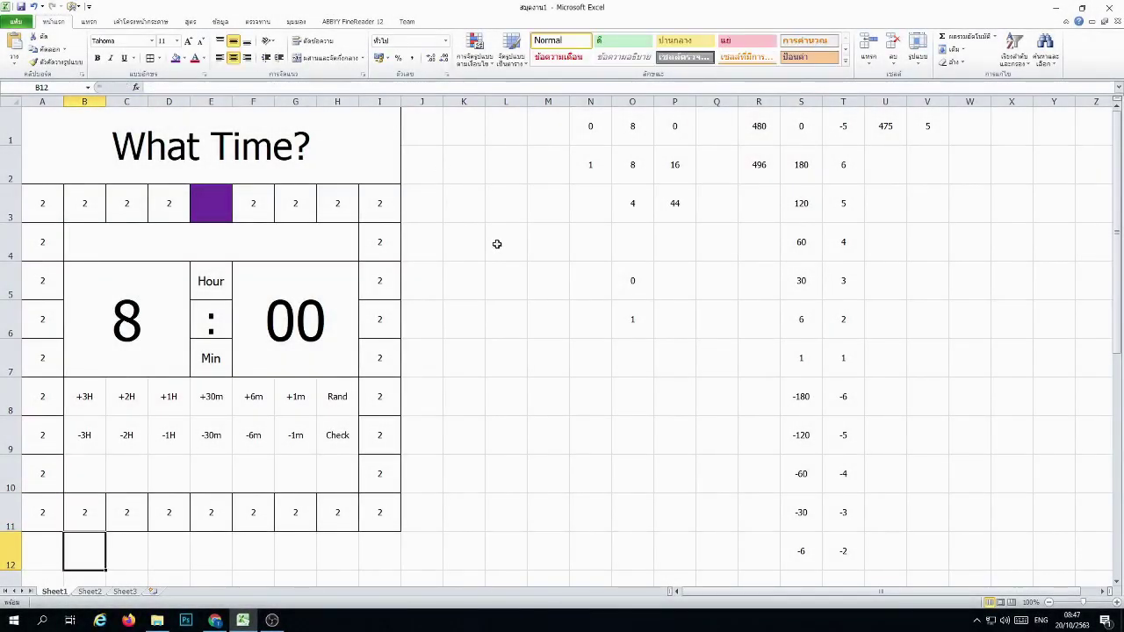
Step: Select the clock's border ring: top row from F3, column I, bottom row and left column
{"action": "left_click", "coordinate": [490, 247]}
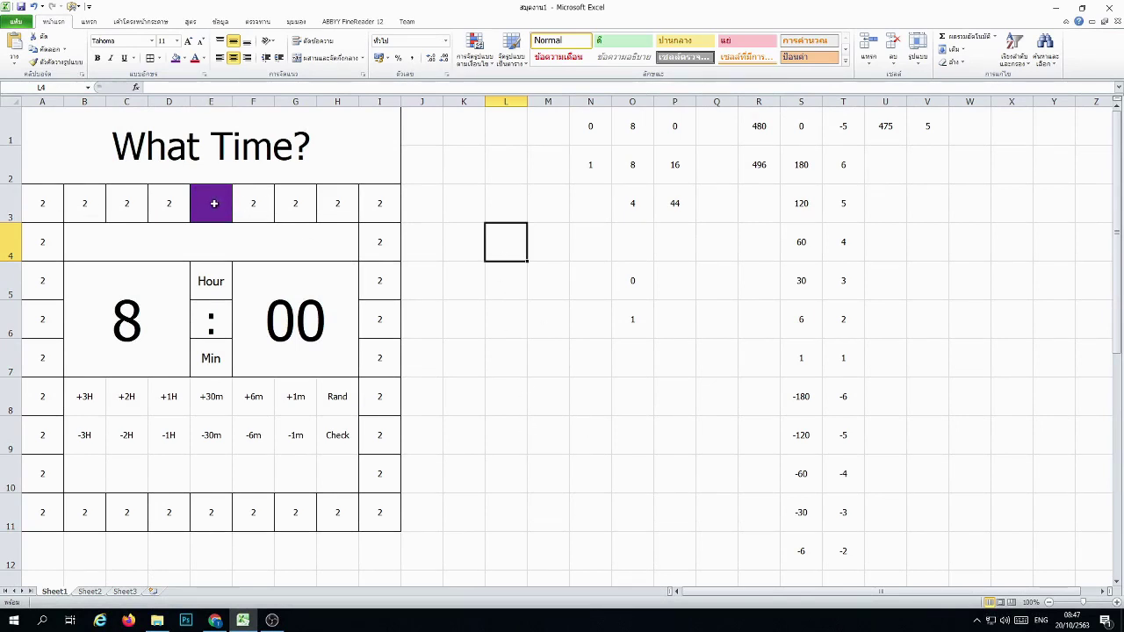
{"action": "left_click_drag", "start_coordinate": [252, 203], "coordinate": [371, 201]}
{"action": "left_click", "coordinate": [379, 242], "text": "ctrl"}
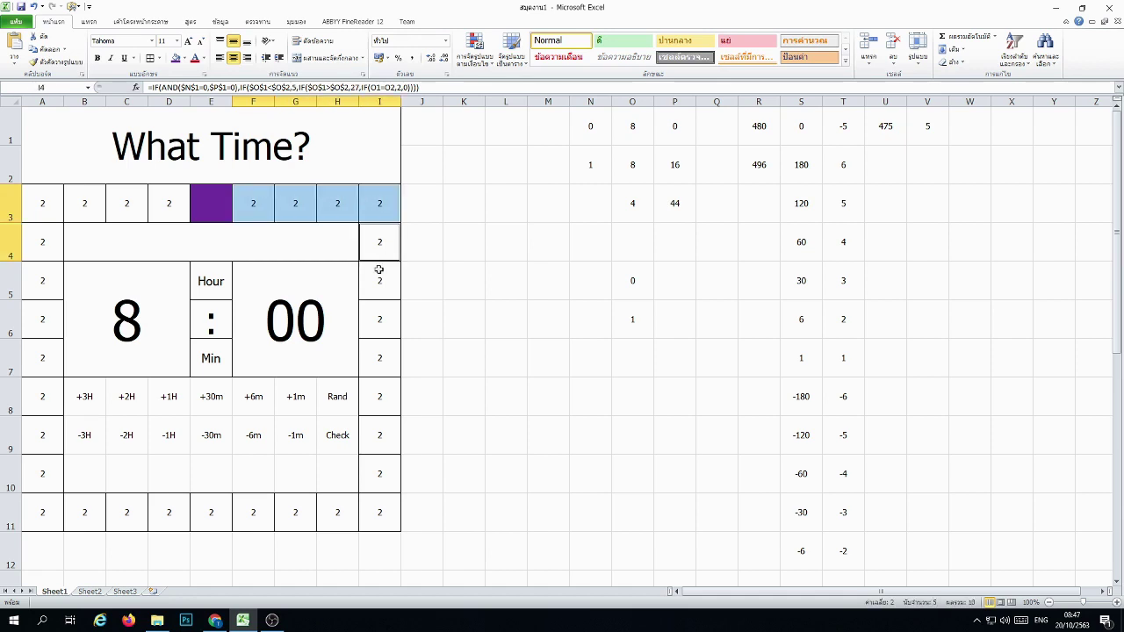
{"action": "left_click_drag", "start_coordinate": [379, 269], "coordinate": [370, 510]}
{"action": "mouse_move", "coordinate": [247, 512]}
{"action": "left_mouse_down"}
{"action": "mouse_move", "coordinate": [26, 505]}
{"action": "mouse_move", "coordinate": [30, 211]}
{"action": "mouse_move", "coordinate": [164, 207]}
{"action": "left_mouse_up"}
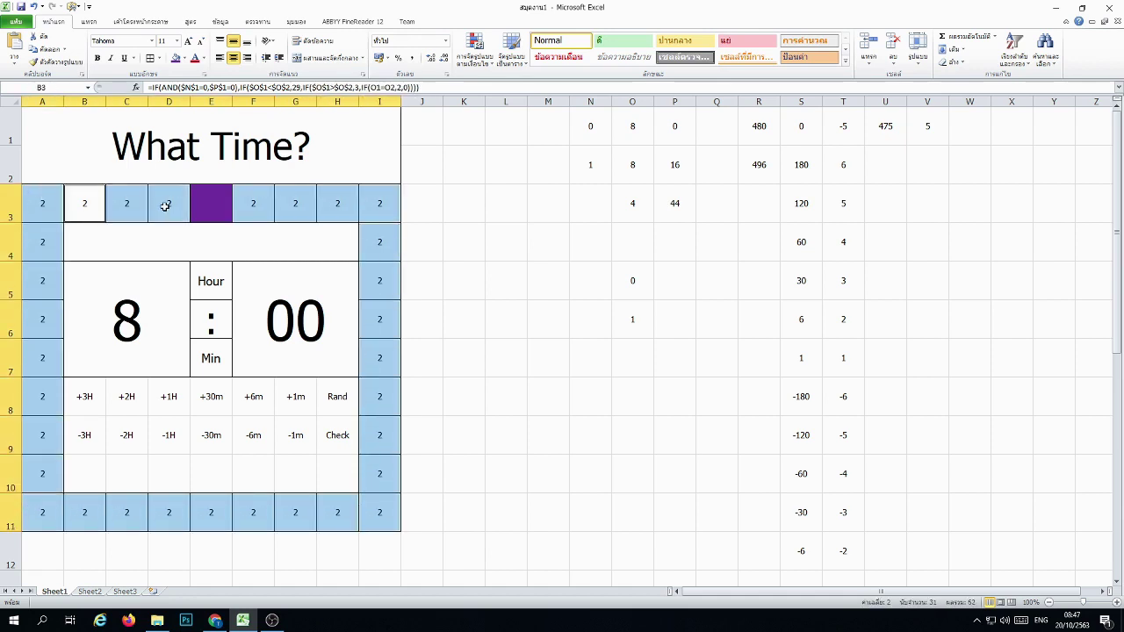
Step: Create a formula rule =and(F3<=$O$5,$O$1=$O$2) for the selected border cells
{"action": "left_click", "coordinate": [475, 50]}
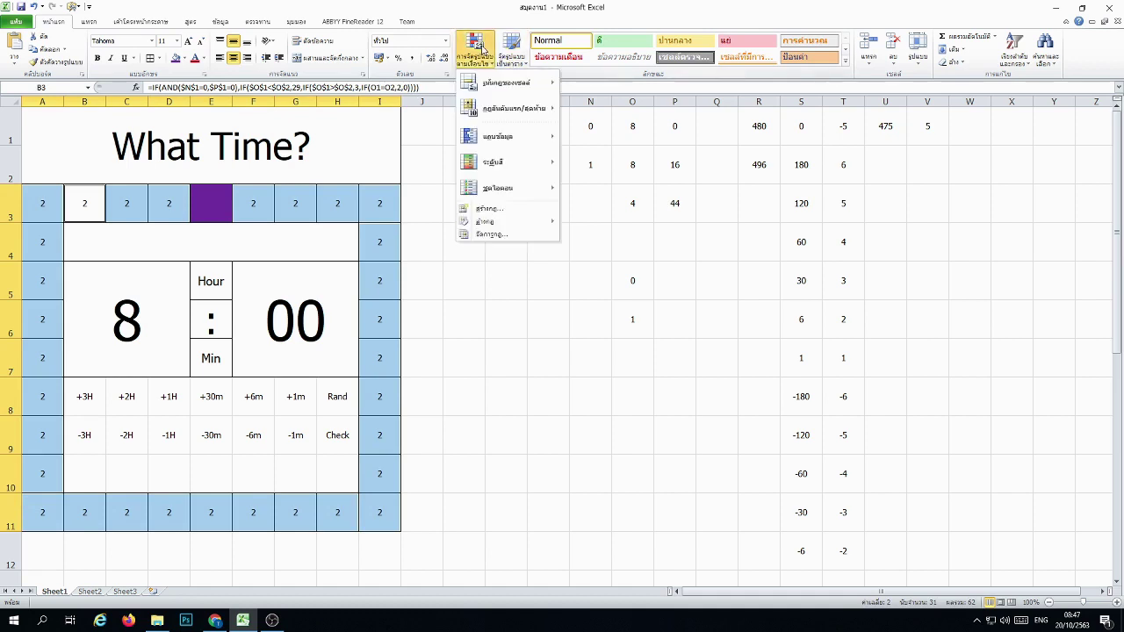
{"action": "left_click", "coordinate": [489, 210]}
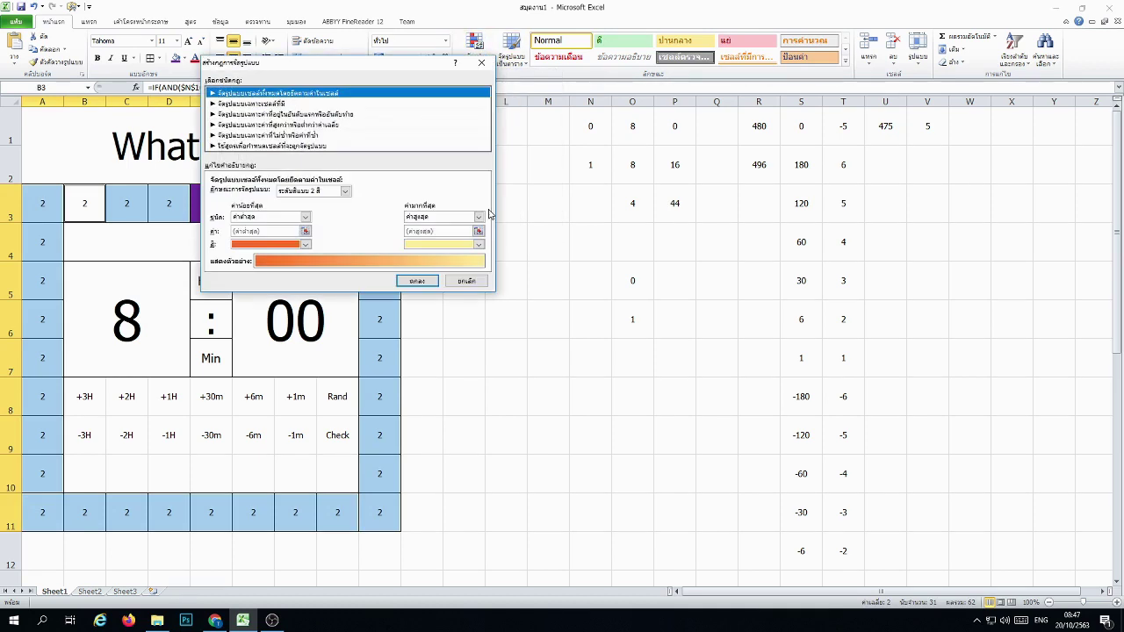
{"action": "left_click", "coordinate": [433, 146]}
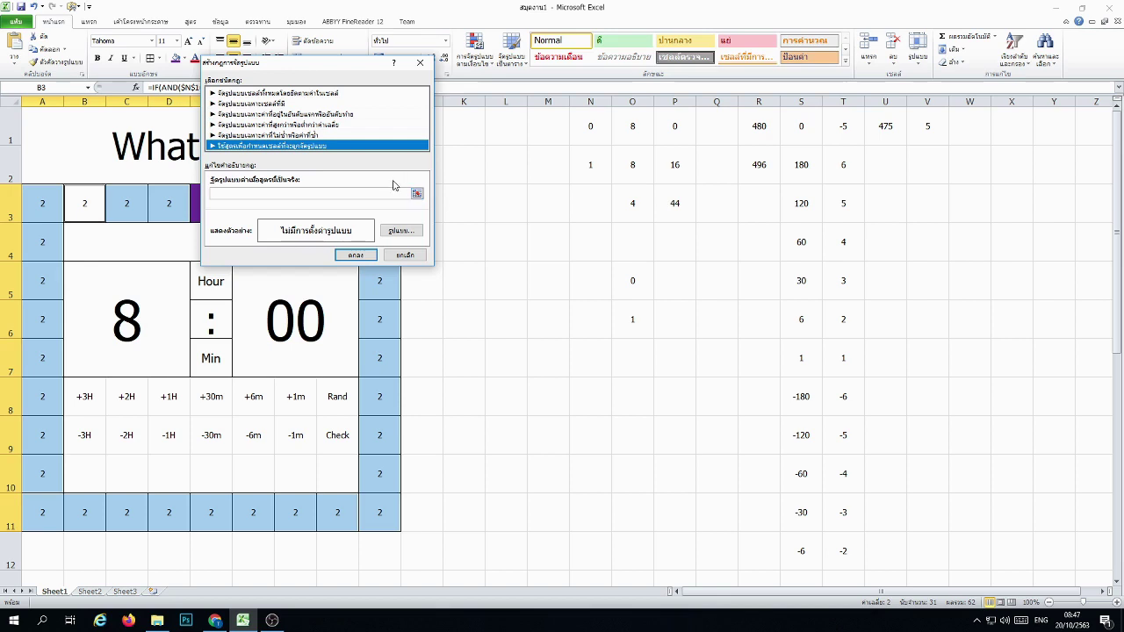
{"action": "left_click", "coordinate": [416, 194]}
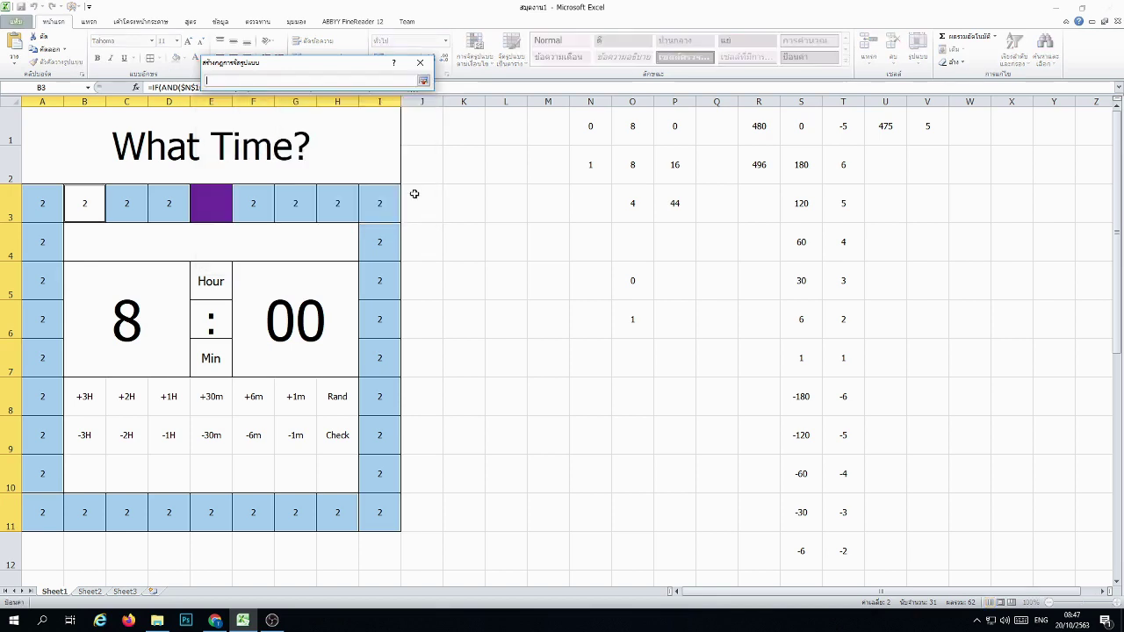
{"action": "left_click", "coordinate": [256, 200]}
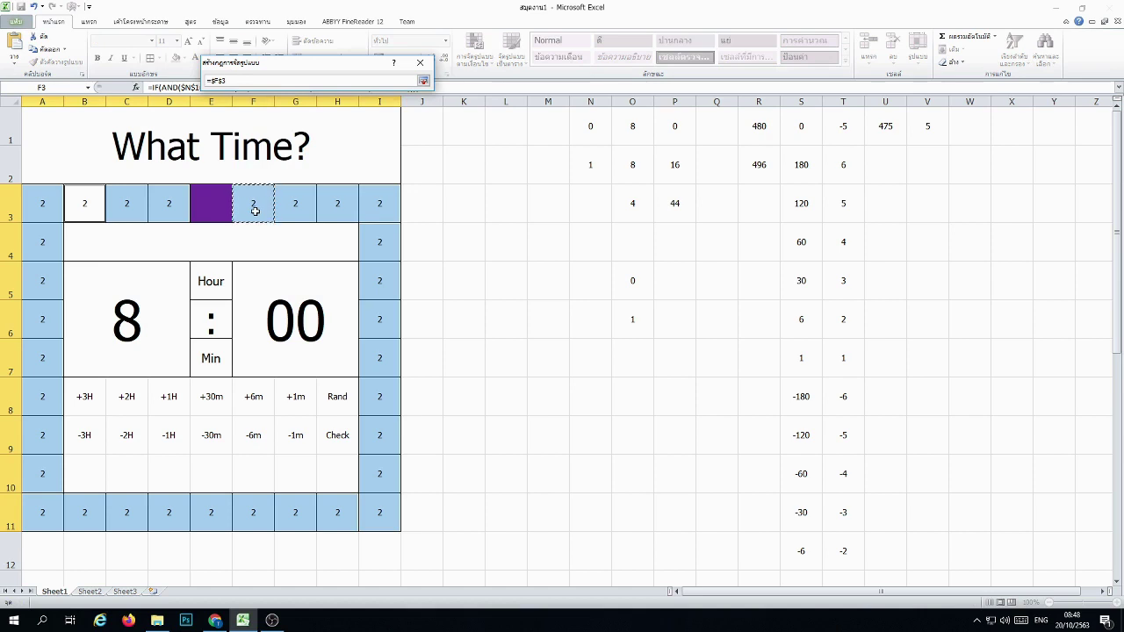
{"action": "type", "text": "="}
{"action": "left_click", "coordinate": [621, 288]}
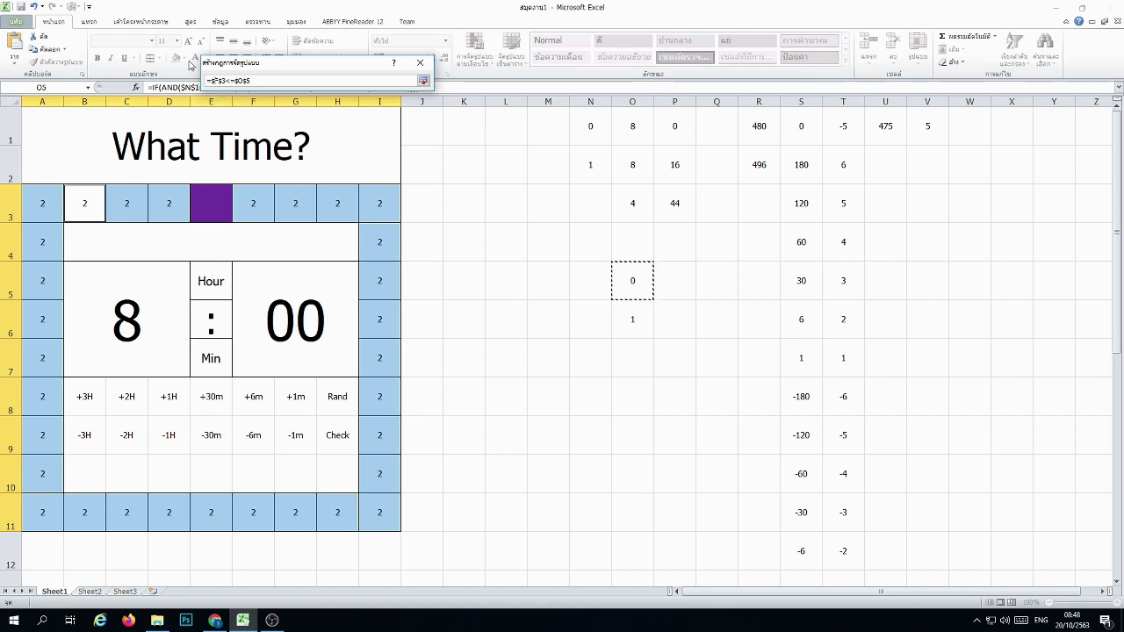
{"action": "left_click", "coordinate": [215, 80]}
{"action": "key", "text": "F4"}
{"action": "key", "text": "F4"}
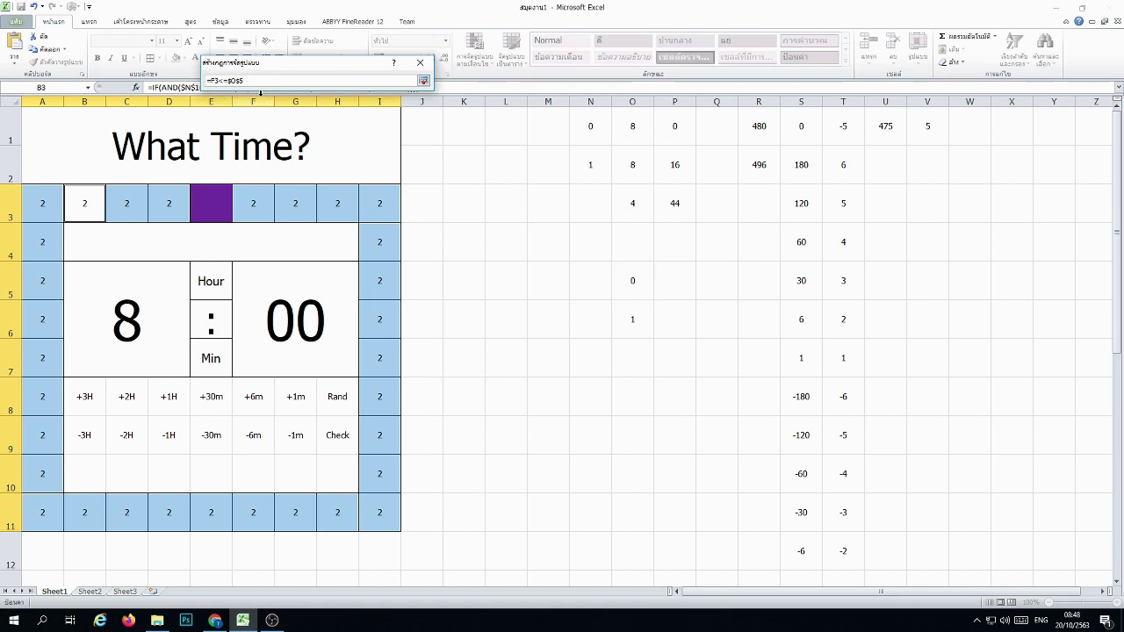
{"action": "left_click", "coordinate": [212, 79]}
{"action": "type", "text": "and("}
{"action": "type", "text": "("}
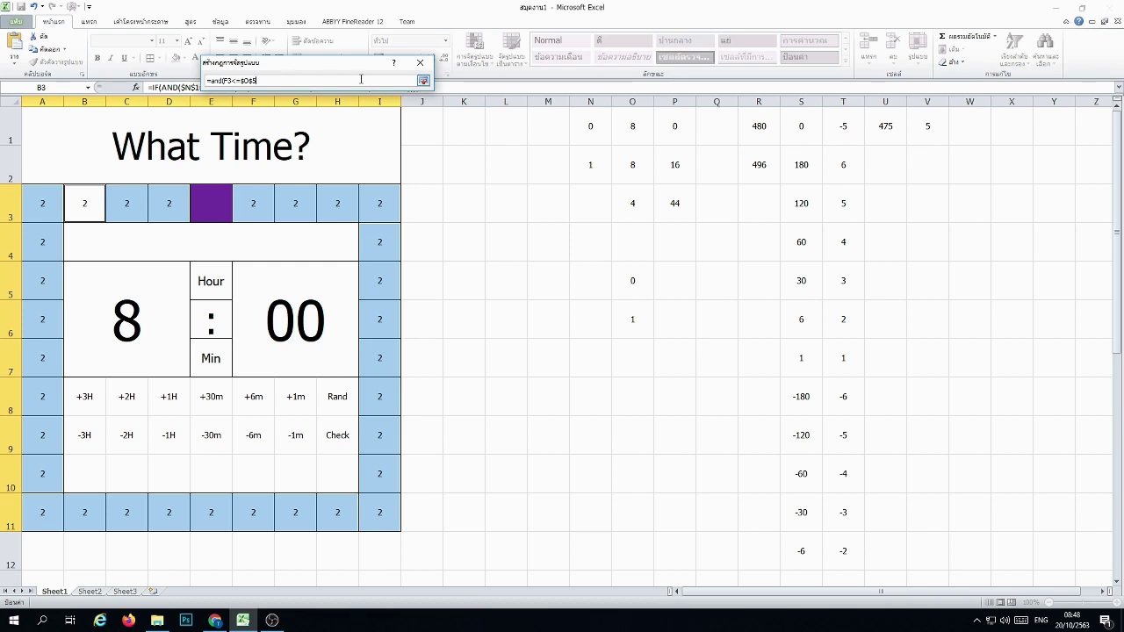
{"action": "type", "text": ","}
{"action": "left_click", "coordinate": [630, 125]}
{"action": "type", "text": "="}
{"action": "left_click", "coordinate": [633, 164]}
{"action": "type", "text": ")"}
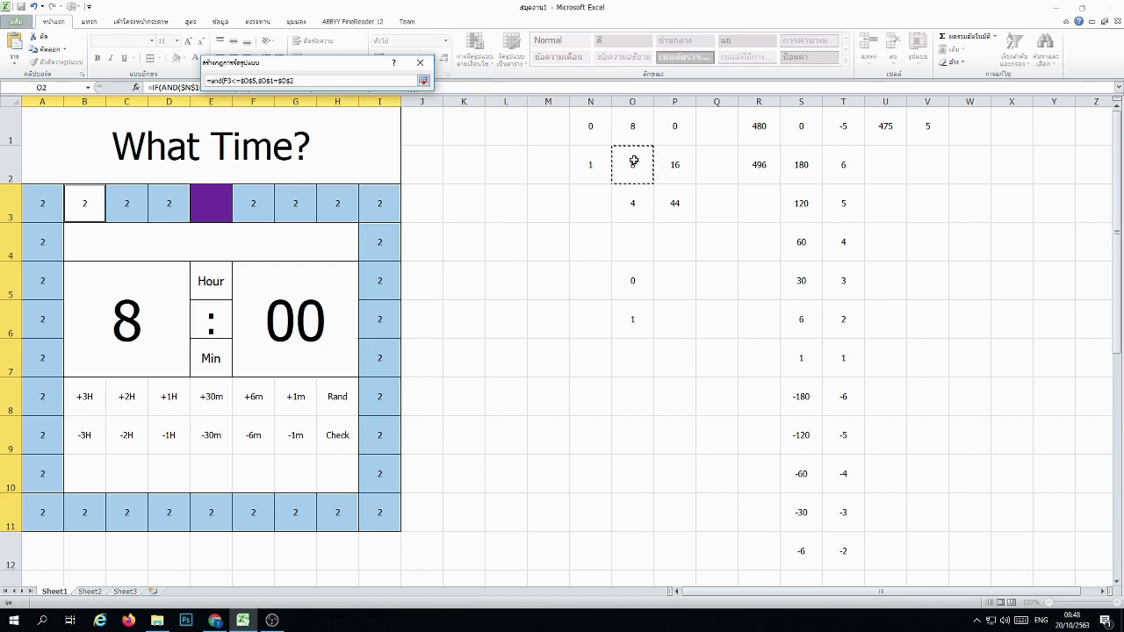
{"action": "key", "text": "Return"}
Step: Give the rule a green fill format
{"action": "left_click", "coordinate": [410, 231]}
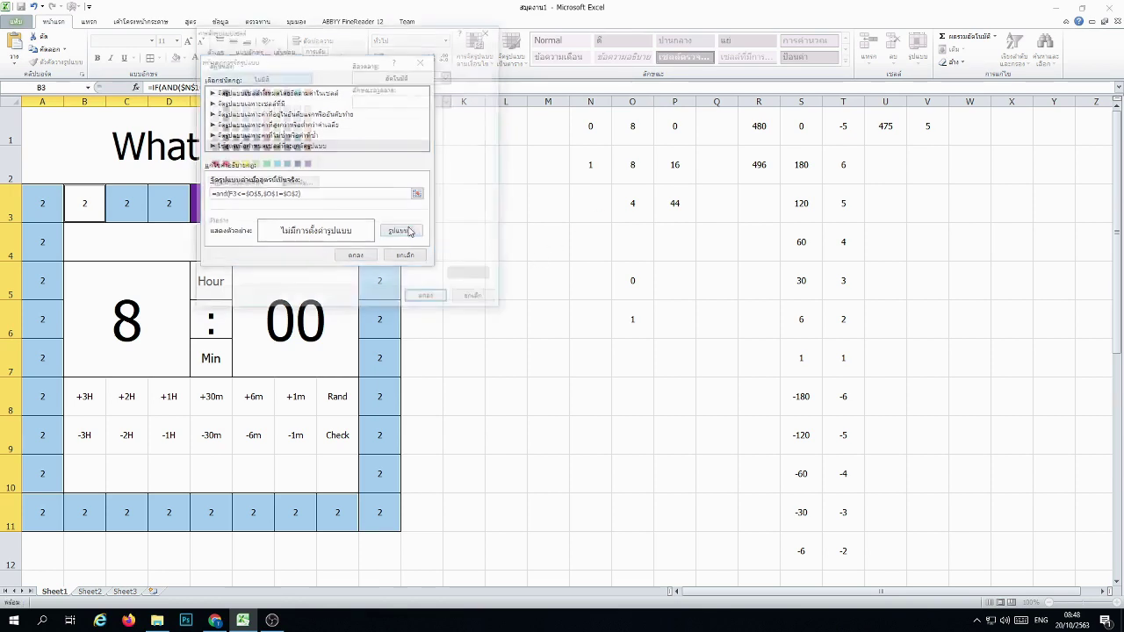
{"action": "left_click", "coordinate": [267, 164]}
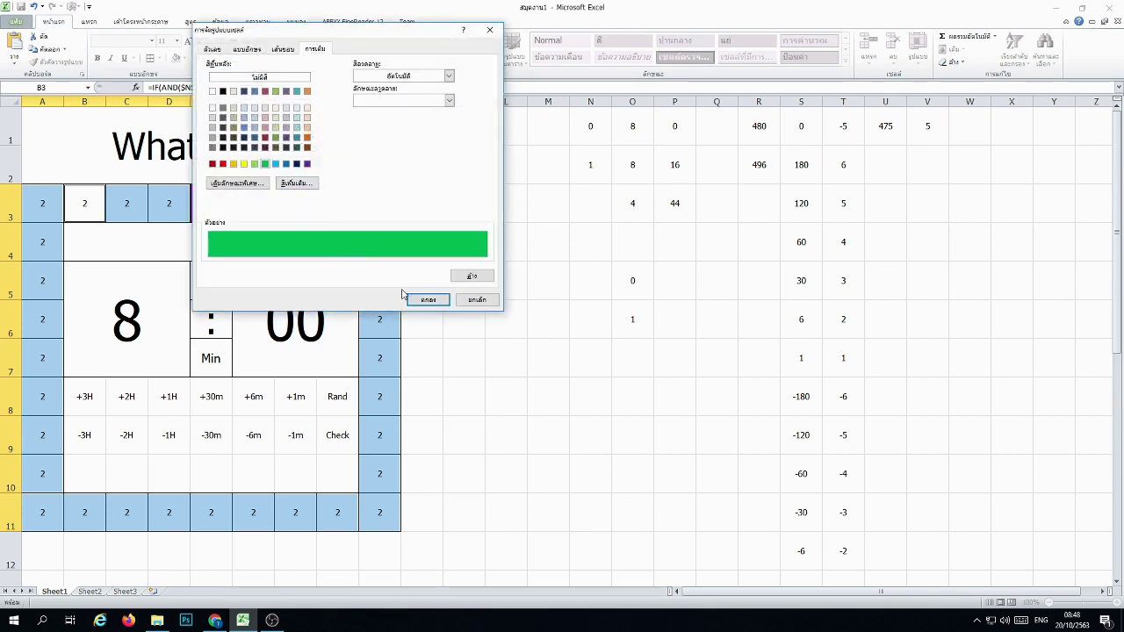
{"action": "left_click", "coordinate": [418, 300]}
Step: Save the green-fill rule, then undo it with Ctrl+Z
{"action": "left_click", "coordinate": [373, 260]}
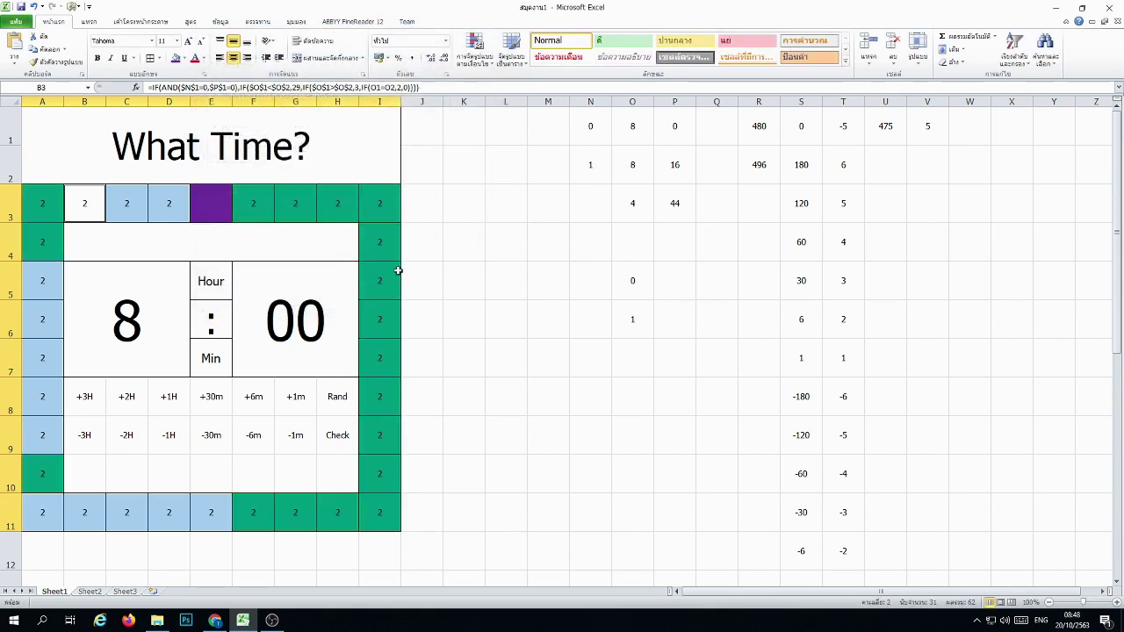
{"action": "left_click", "coordinate": [481, 304]}
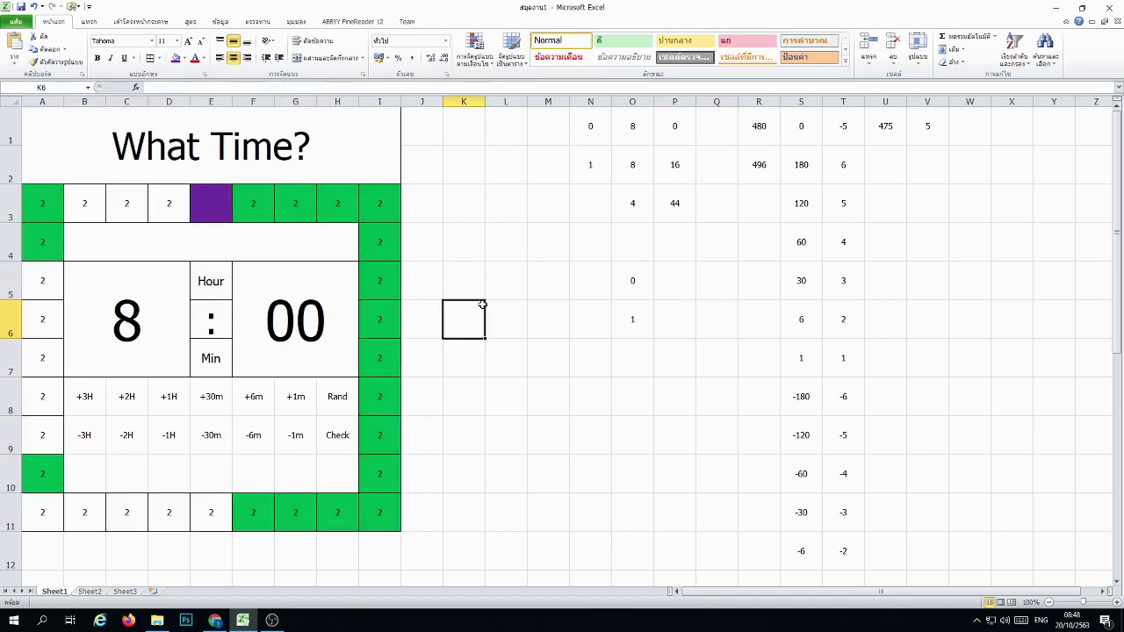
{"action": "scroll", "coordinate": [481, 304], "scroll_direction": "down", "scroll_amount": 6}
{"action": "scroll", "coordinate": [482, 305], "scroll_direction": "up", "scroll_amount": 6}
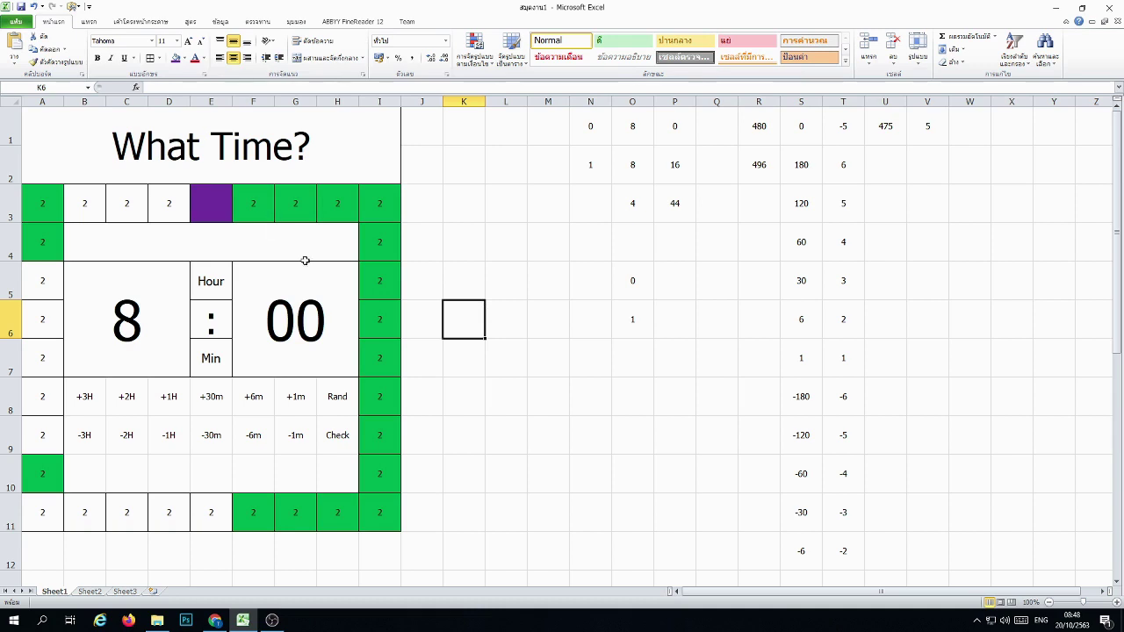
{"action": "key", "text": "ctrl+z"}
Step: Start a new formula-based conditional formatting rule, then cancel it
{"action": "left_click", "coordinate": [474, 54]}
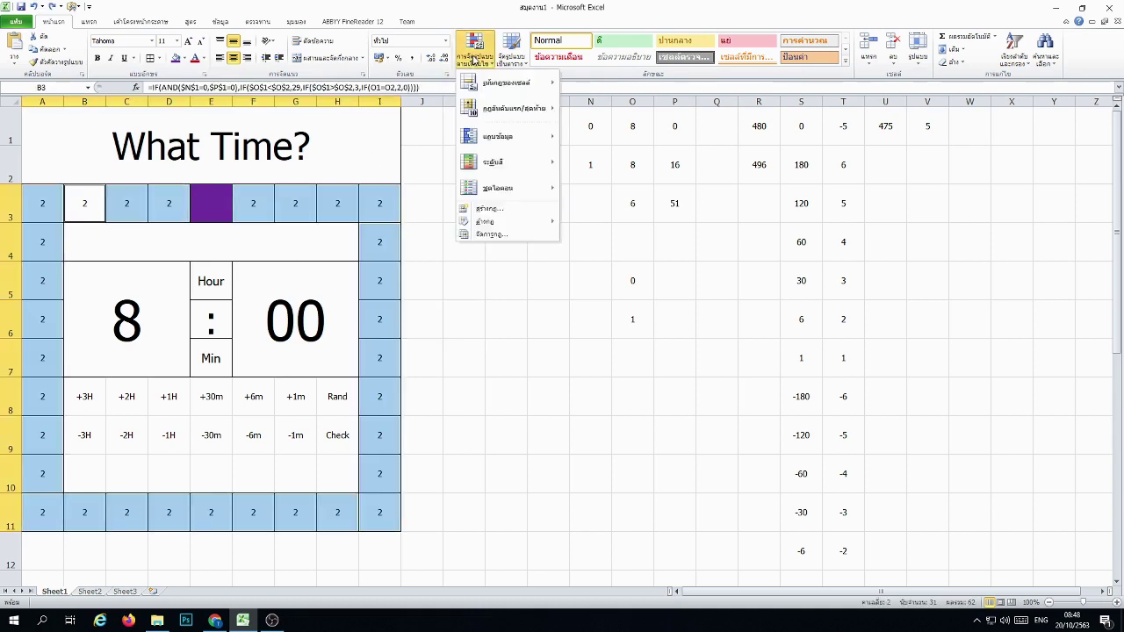
{"action": "left_click", "coordinate": [494, 211]}
{"action": "left_click", "coordinate": [356, 133]}
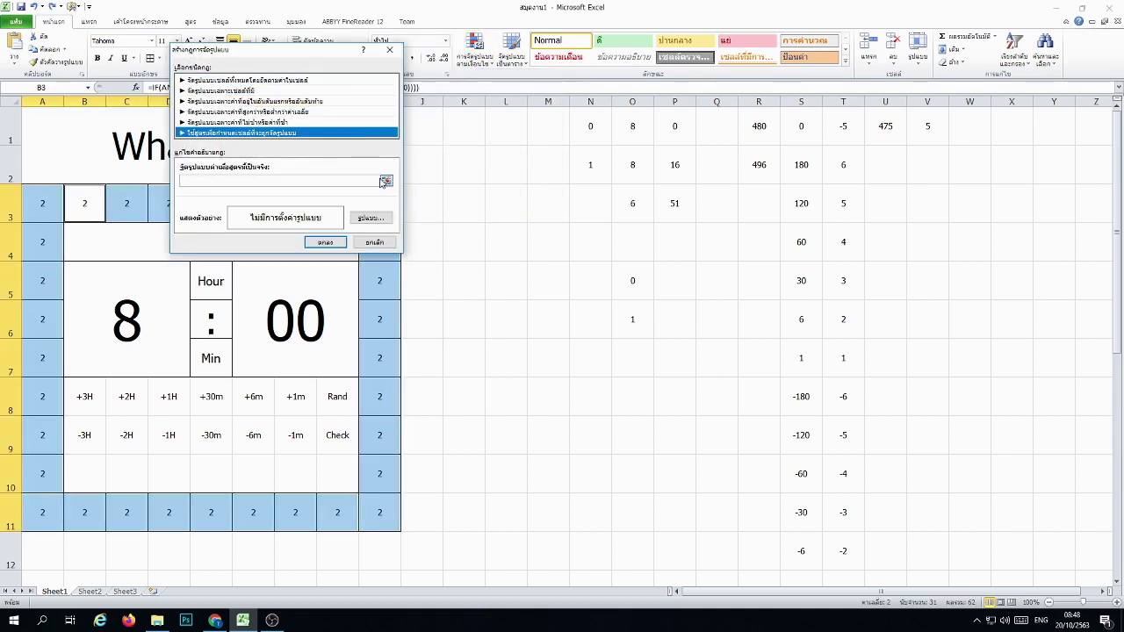
{"action": "left_click", "coordinate": [379, 182]}
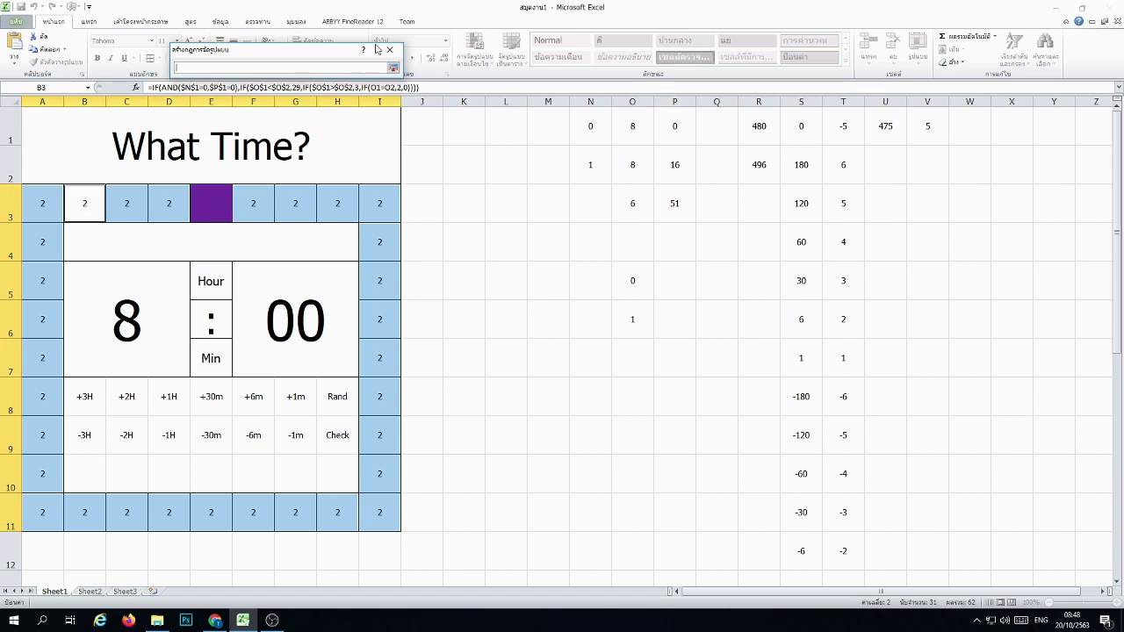
{"action": "left_click", "coordinate": [393, 67]}
{"action": "left_click", "coordinate": [375, 243]}
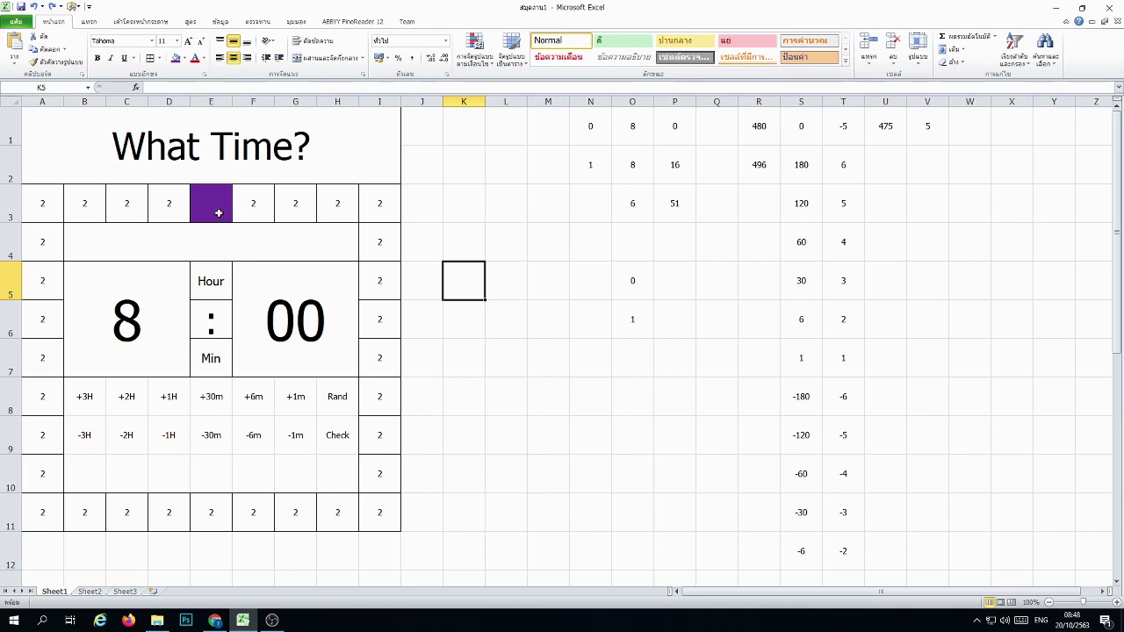
Step: Select the border cells from F3 around the ring to the left column A3:A11
{"action": "mouse_move", "coordinate": [263, 208]}
{"action": "left_mouse_down"}
{"action": "mouse_move", "coordinate": [380, 394]}
{"action": "mouse_move", "coordinate": [65, 517]}
{"action": "left_mouse_up"}
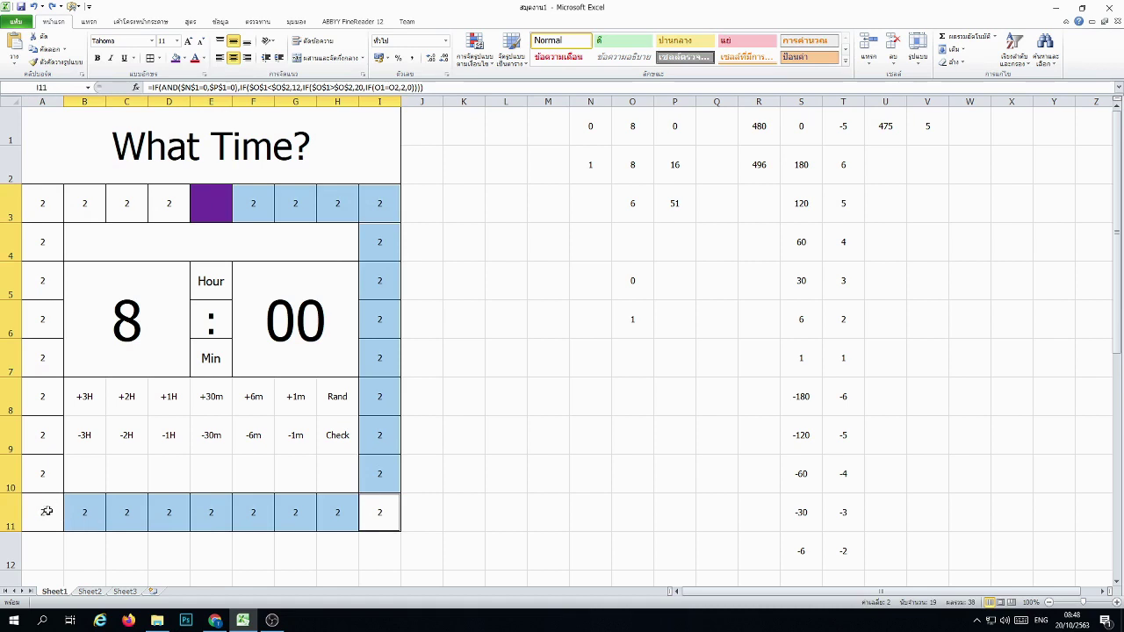
{"action": "left_click_drag", "start_coordinate": [169, 199], "coordinate": [99, 198]}
{"action": "left_click_drag", "start_coordinate": [41, 510], "coordinate": [35, 204]}
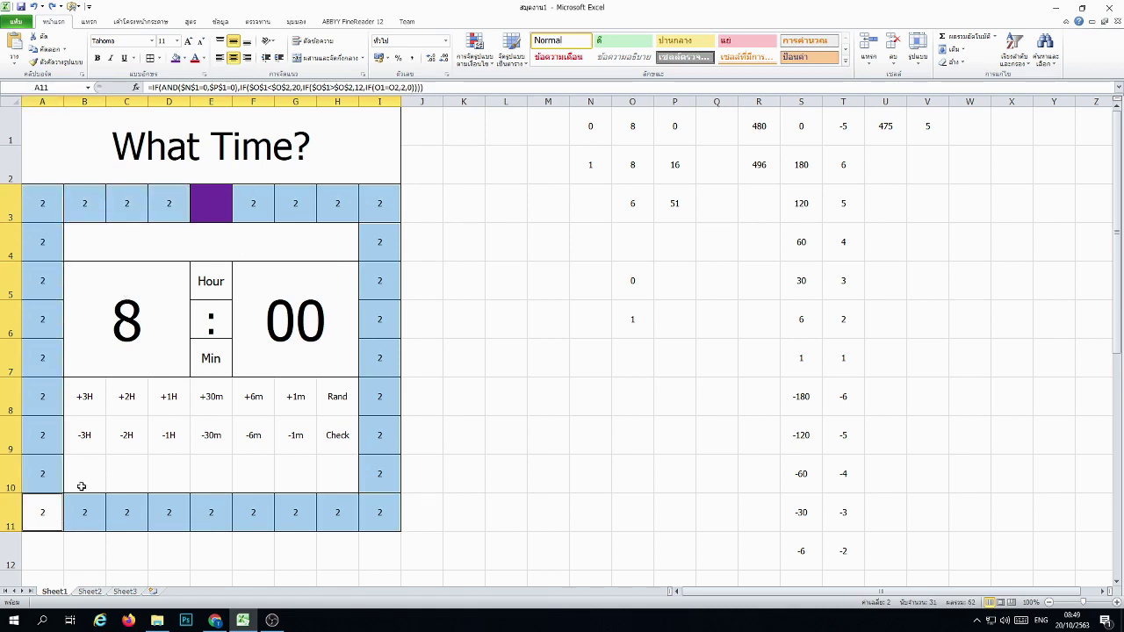
Step: Write a formula-based conditional rule =A11<=$O$5 for the selected border cells
{"action": "left_click", "coordinate": [479, 49]}
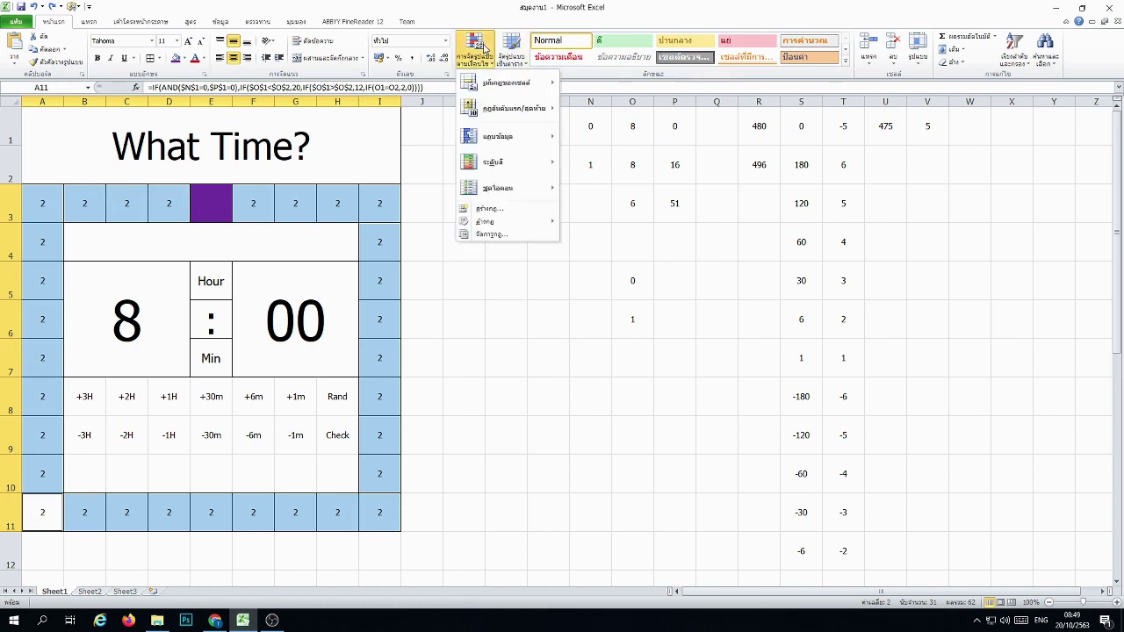
{"action": "left_click", "coordinate": [489, 208]}
{"action": "key", "text": "End"}
{"action": "left_click", "coordinate": [355, 168]}
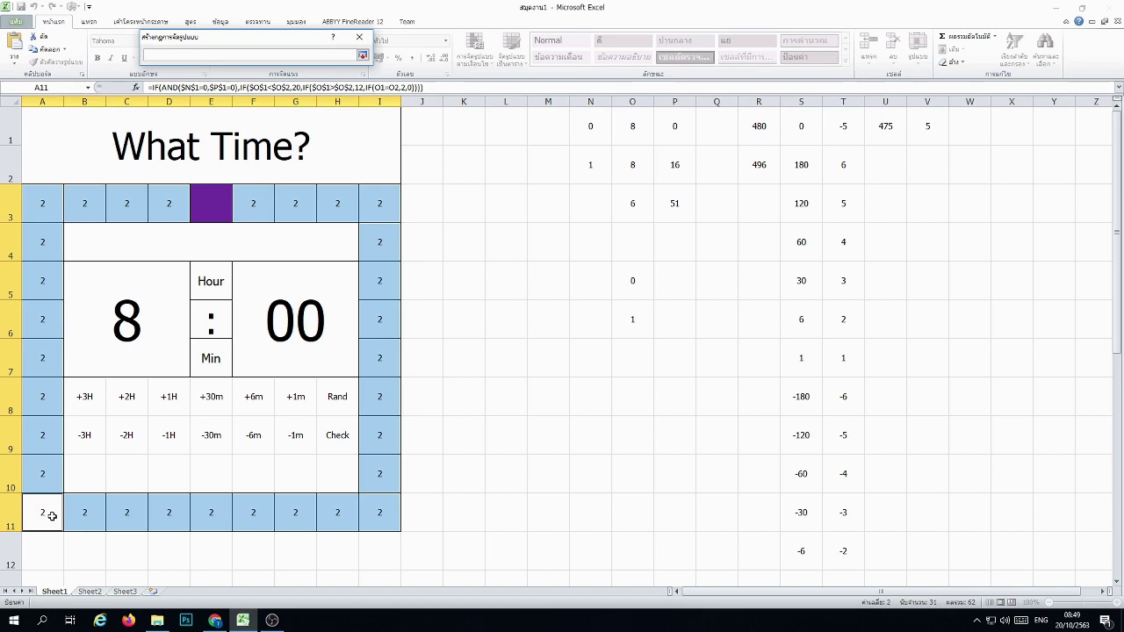
{"action": "left_click", "coordinate": [52, 516]}
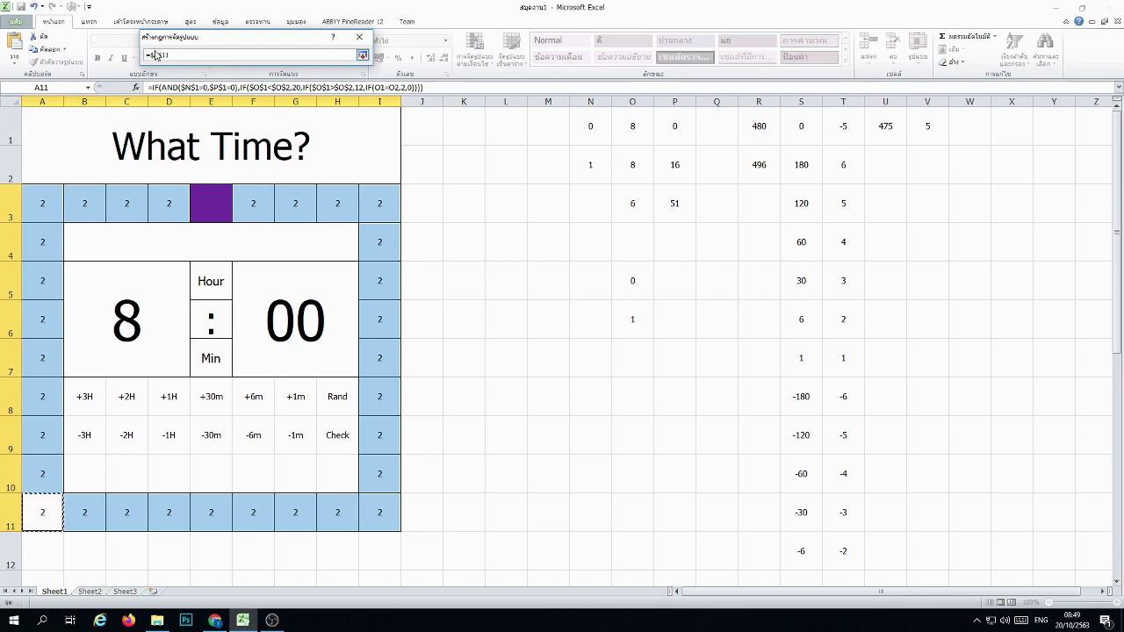
{"action": "key", "text": "F4"}
{"action": "key", "text": "F4"}
{"action": "key", "text": "F4"}
{"action": "key", "text": "F4"}
{"action": "key", "text": "F4"}
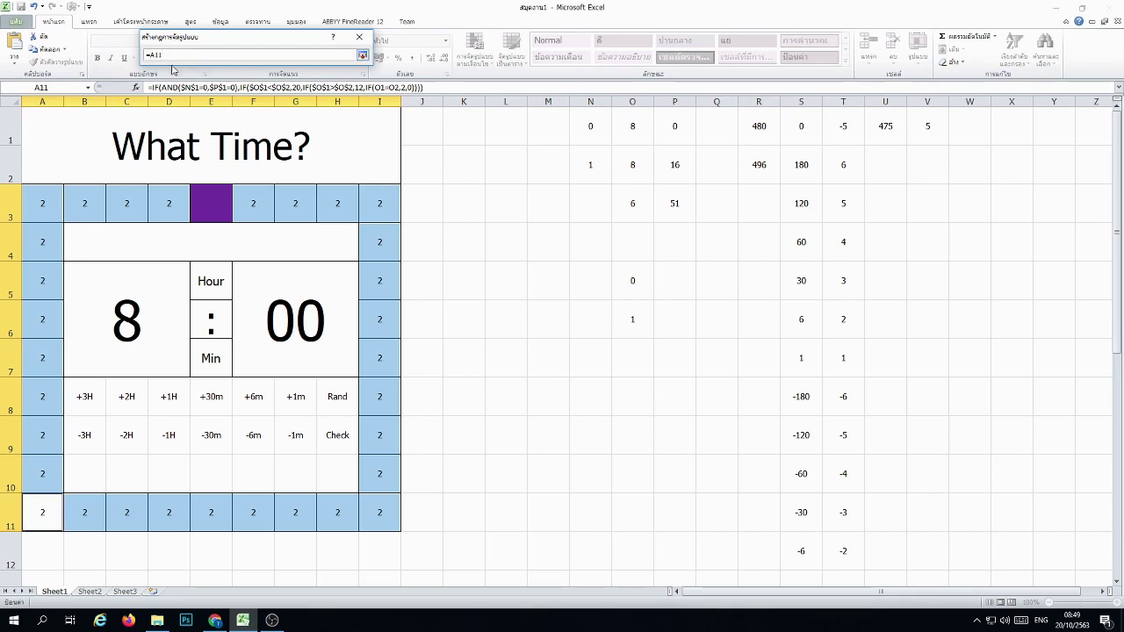
{"action": "type", "text": "<="}
{"action": "left_click", "coordinate": [630, 281]}
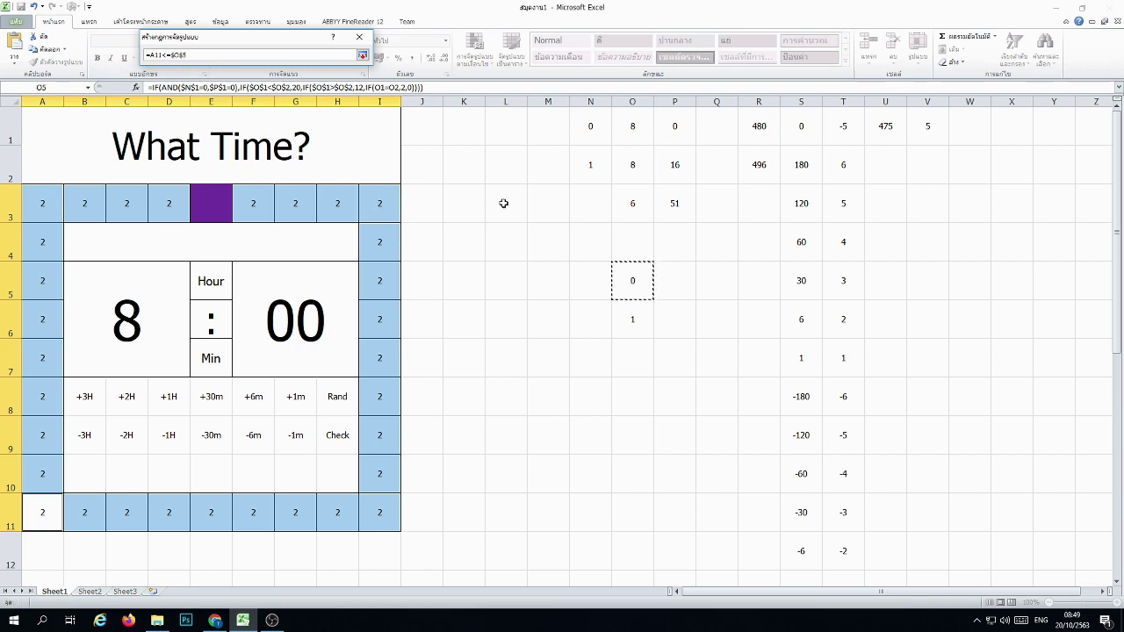
{"action": "left_click", "coordinate": [150, 55]}
{"action": "left_click", "coordinate": [362, 54]}
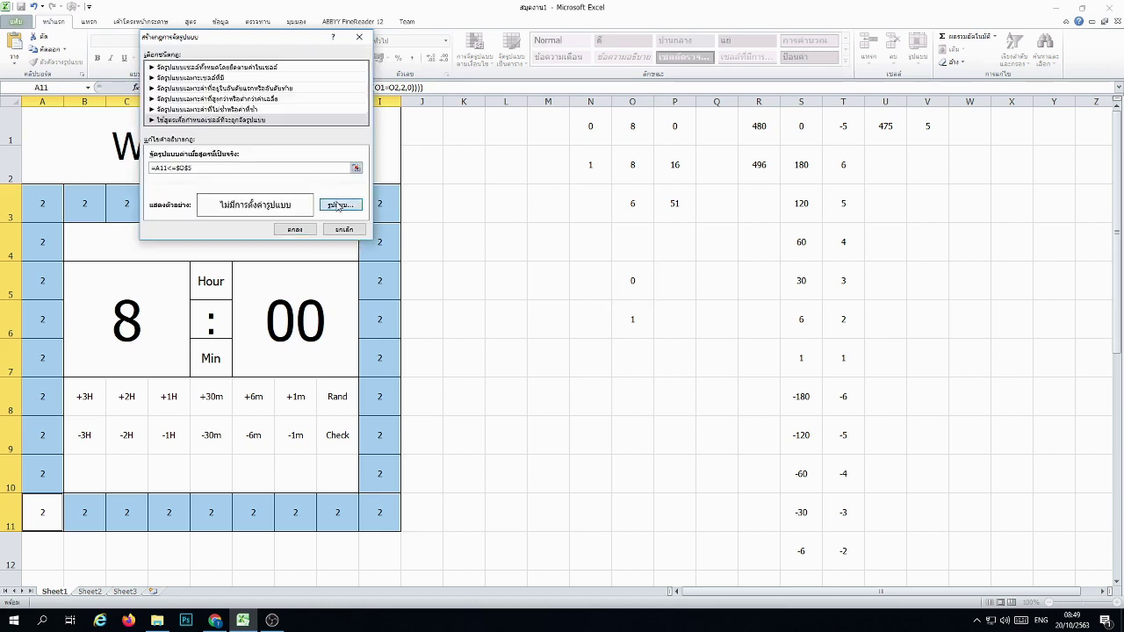
Step: Apply a green fill to the rule and save it
{"action": "left_click", "coordinate": [342, 203]}
{"action": "left_click", "coordinate": [205, 141]}
{"action": "left_click", "coordinate": [351, 277]}
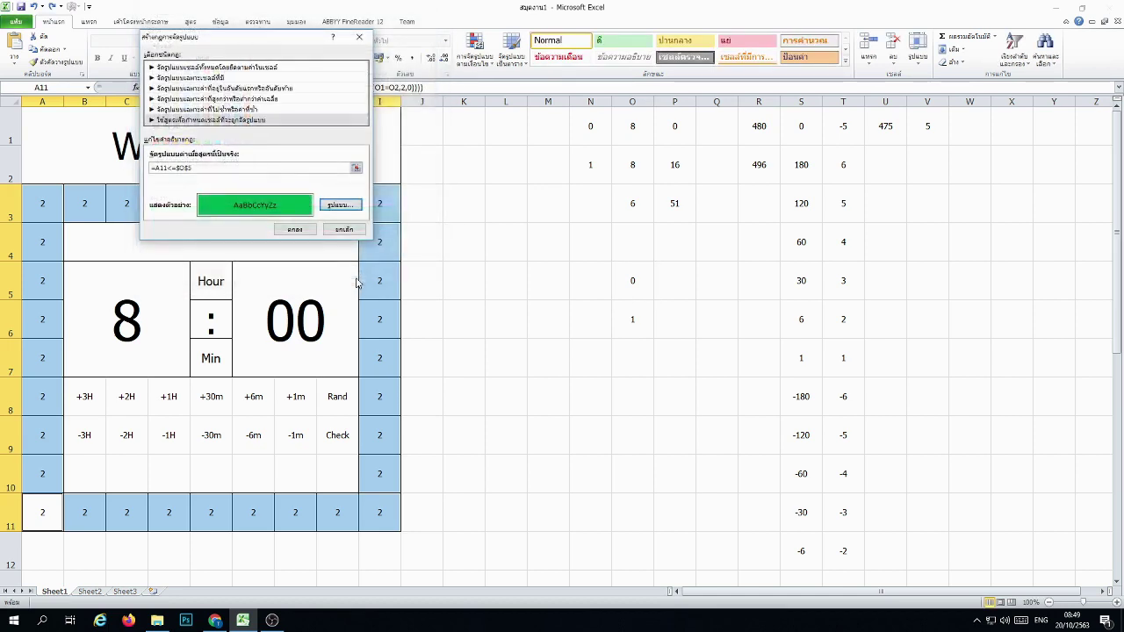
{"action": "left_click", "coordinate": [302, 226]}
{"action": "left_click", "coordinate": [485, 309]}
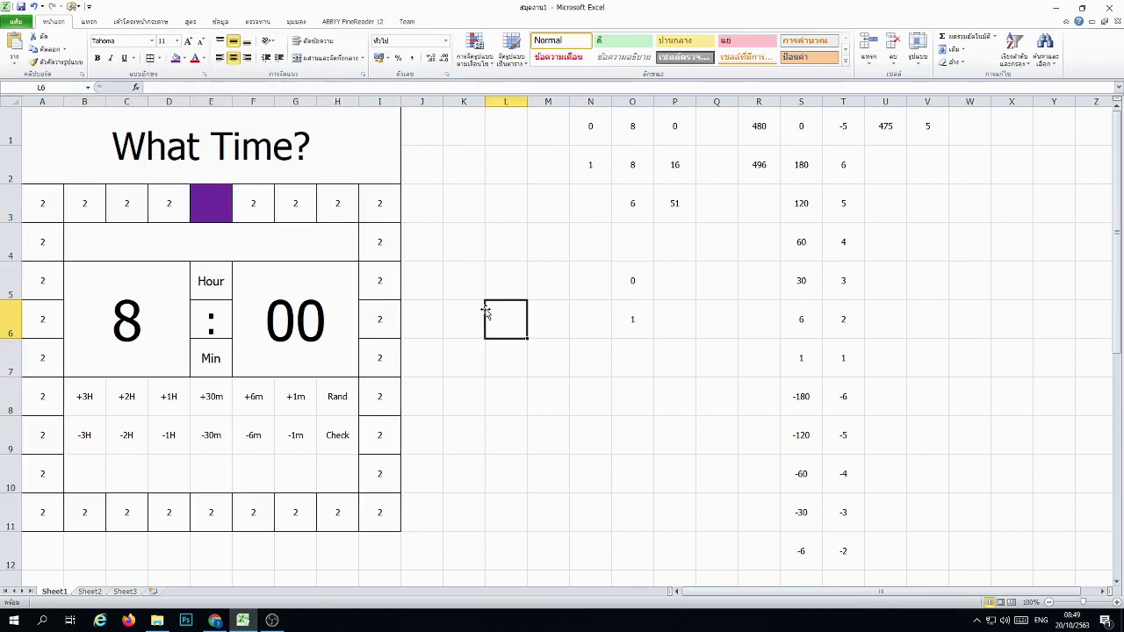
Step: Change the value in O5 to 3
{"action": "left_click", "coordinate": [629, 291]}
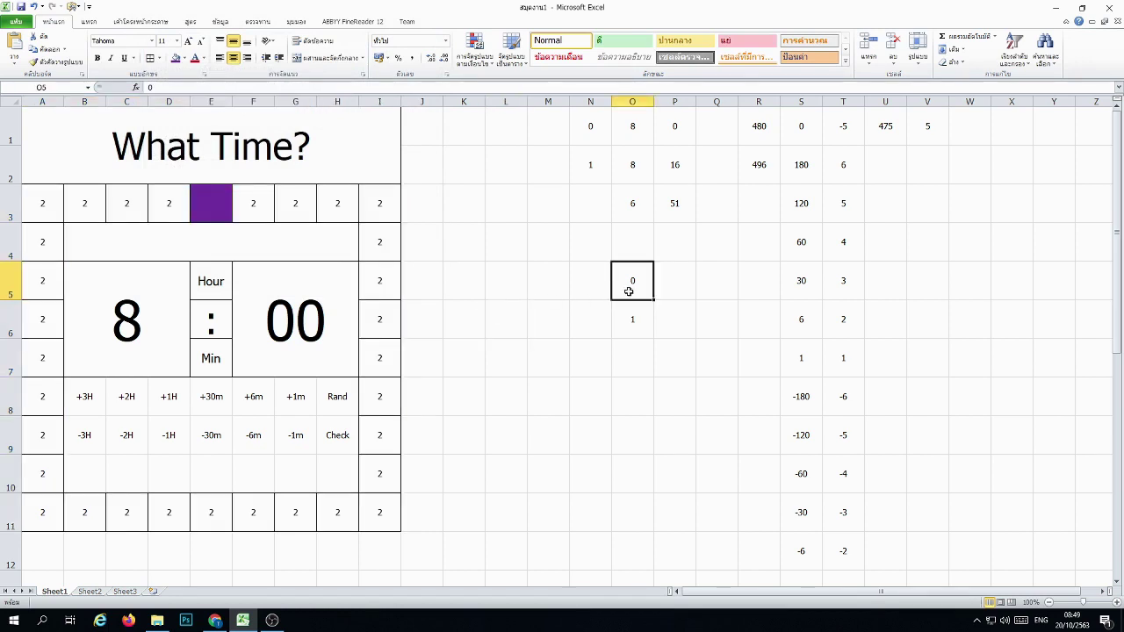
{"action": "type", "text": "3"}
{"action": "key", "text": "Return"}
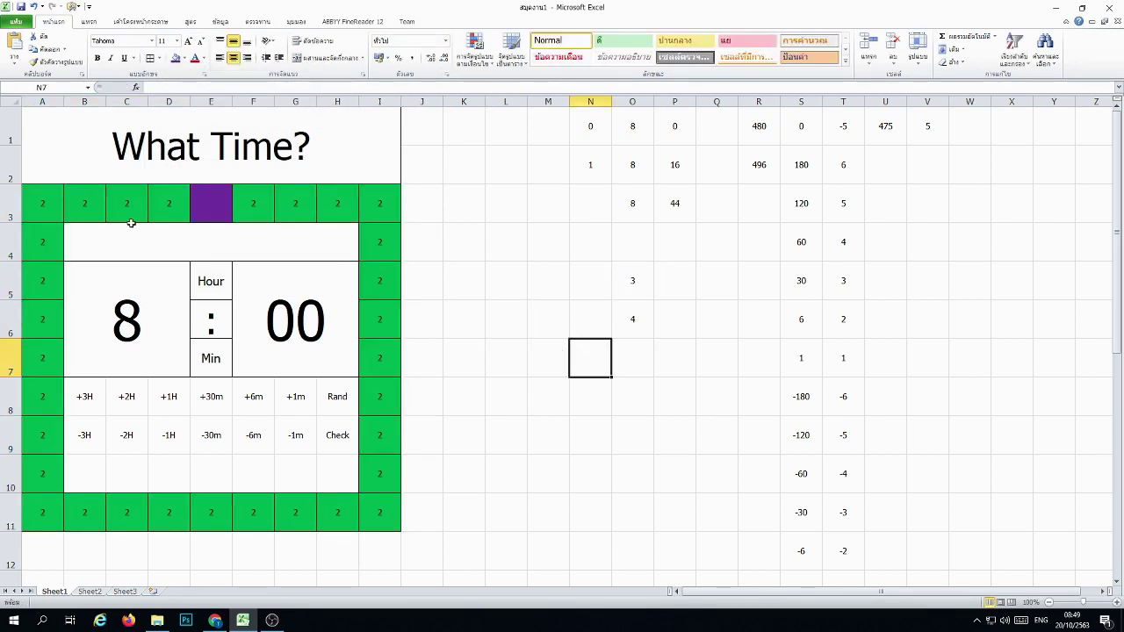
Step: Open D3's green highlight rule in the rules manager and adjust its A3 reference anchoring
{"action": "left_click", "coordinate": [179, 205]}
{"action": "left_click", "coordinate": [474, 51]}
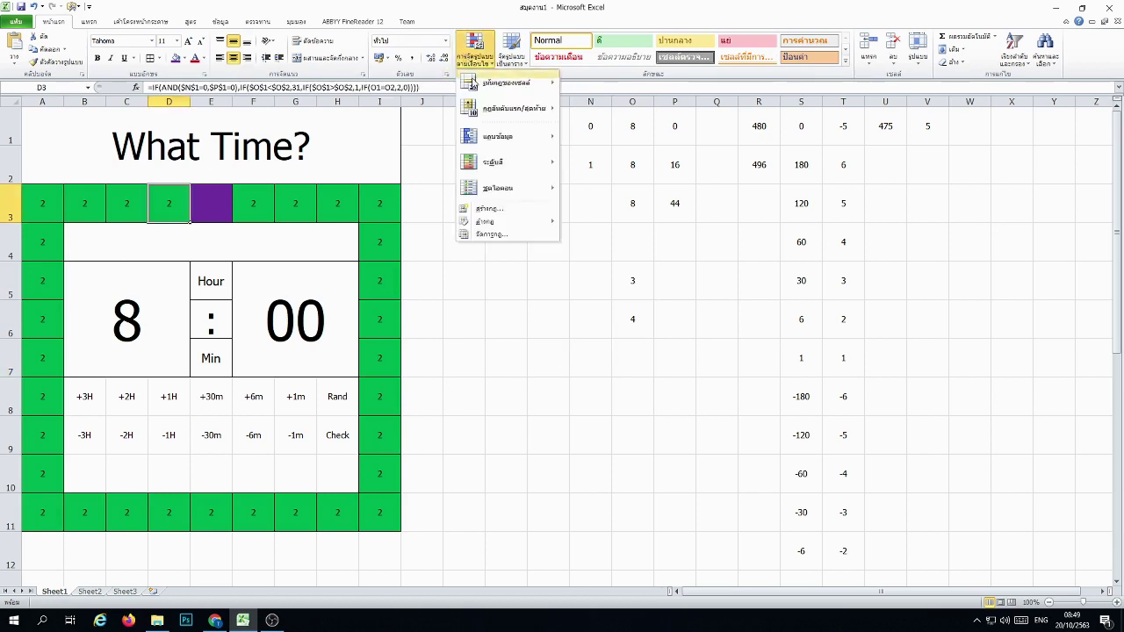
{"action": "left_click", "coordinate": [501, 234]}
{"action": "left_click", "coordinate": [170, 120]}
{"action": "left_click", "coordinate": [172, 90]}
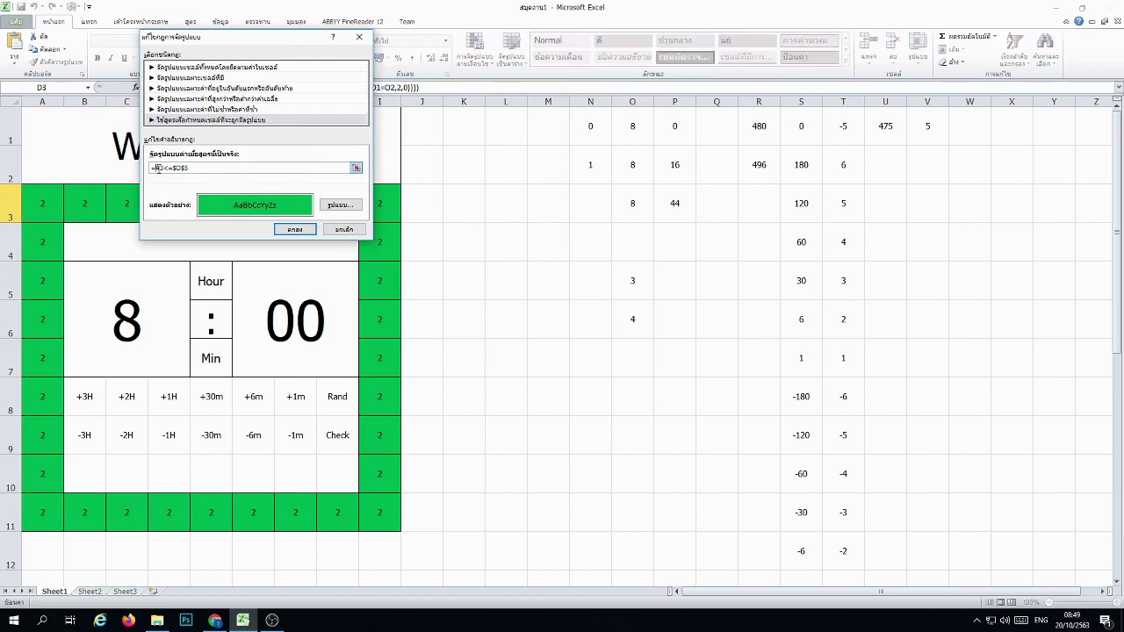
{"action": "left_click", "coordinate": [157, 168]}
{"action": "key", "text": "F4"}
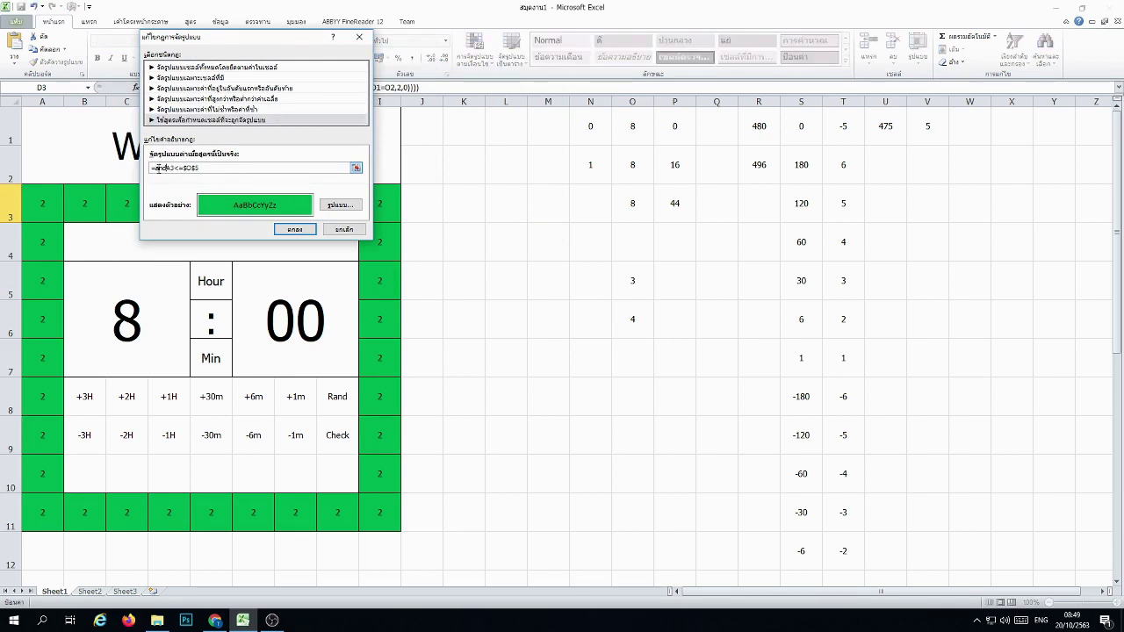
{"action": "key", "text": "F4"}
Step: Add the $O$1=$O$2 condition so the rule reads =and(A3<=$O$5,$O$1=$O$2), and apply it
{"action": "left_click", "coordinate": [355, 167]}
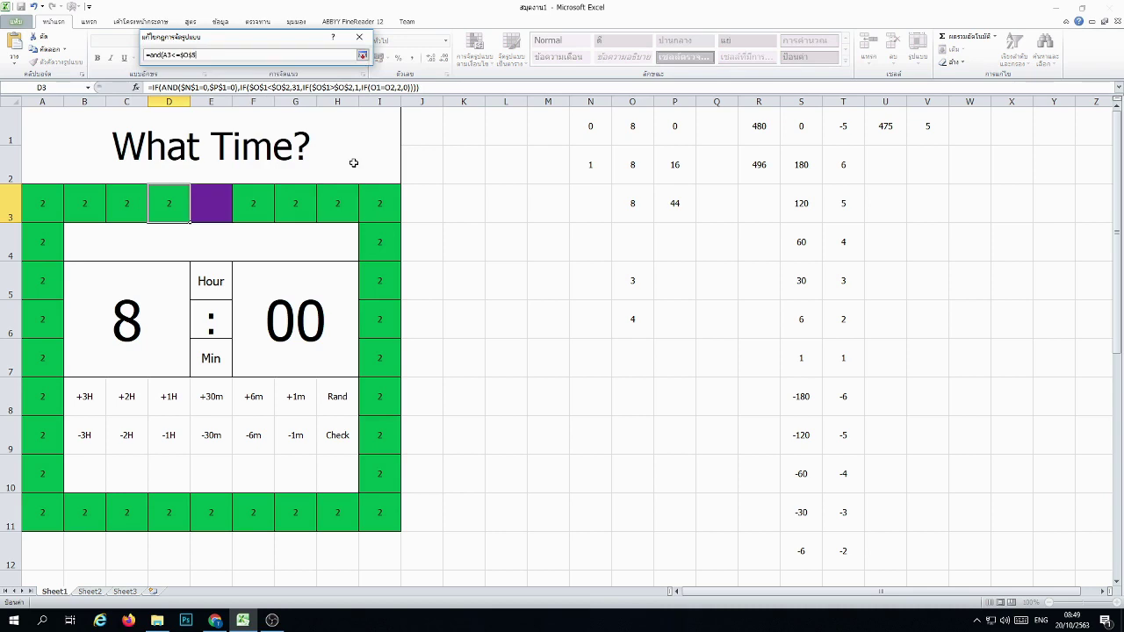
{"action": "type", "text": ","}
{"action": "left_click", "coordinate": [638, 123]}
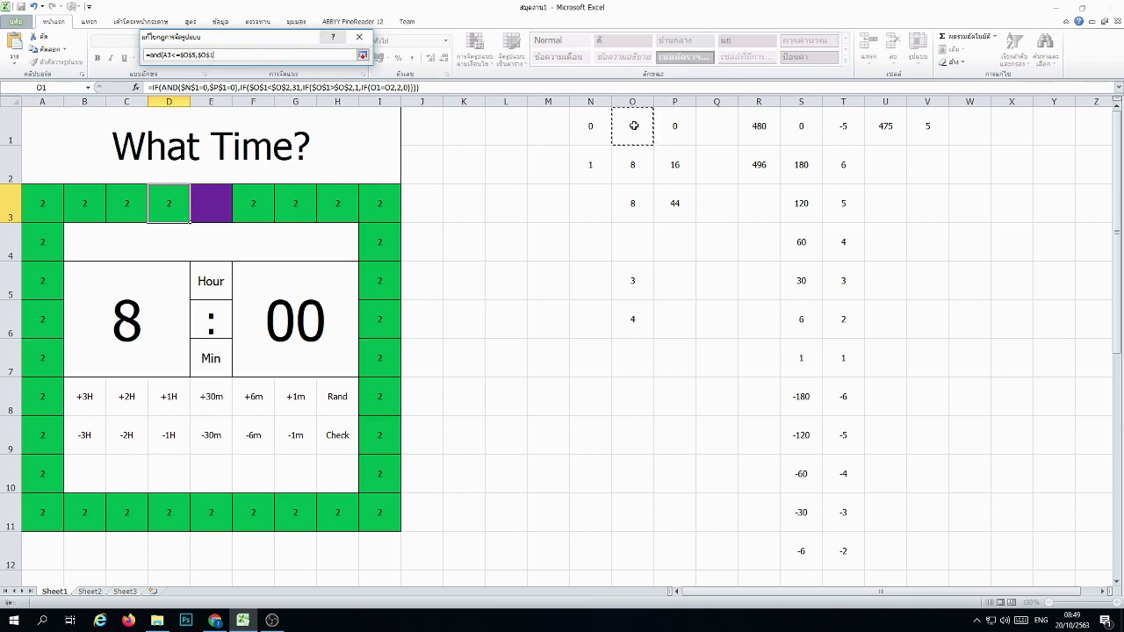
{"action": "type", "text": "="}
{"action": "left_click", "coordinate": [633, 165]}
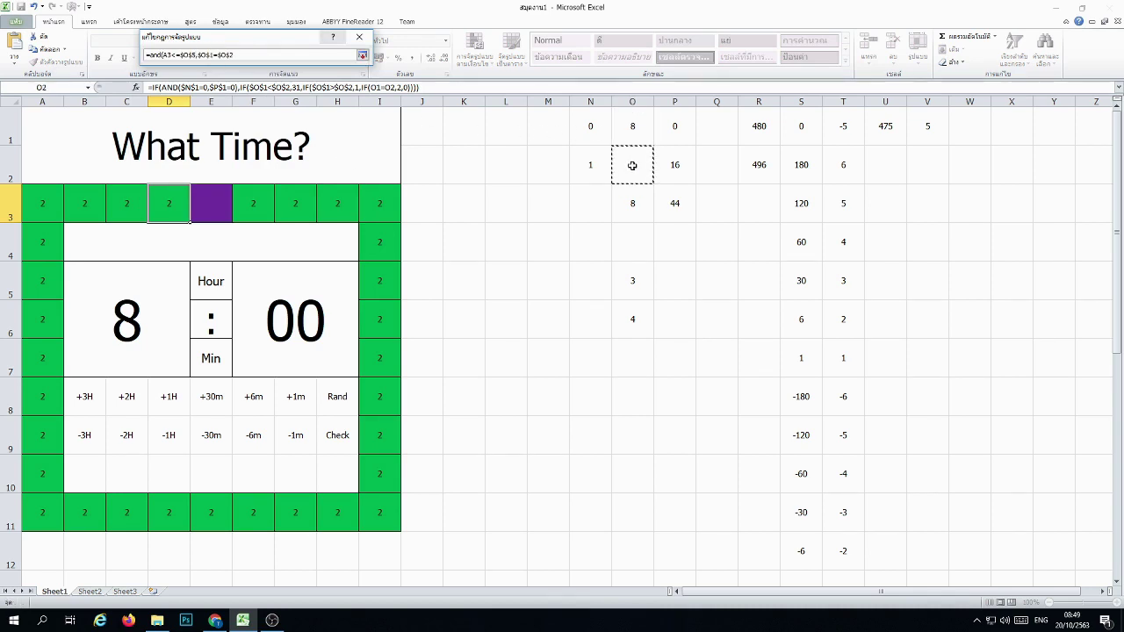
{"action": "type", "text": ")"}
{"action": "key", "text": "Return"}
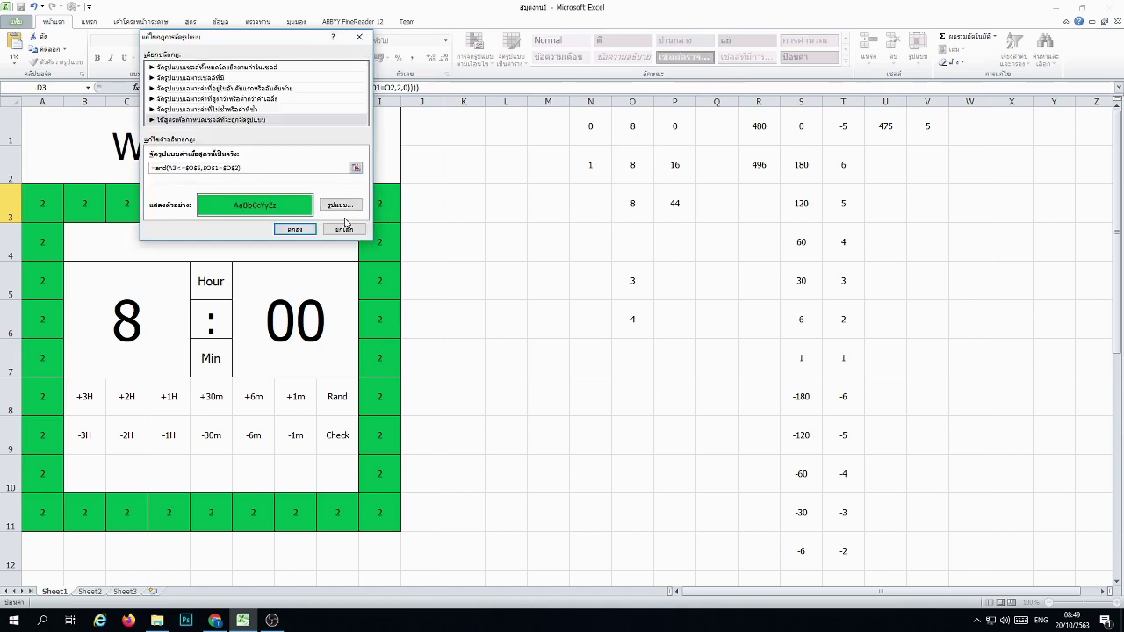
{"action": "left_click", "coordinate": [305, 232]}
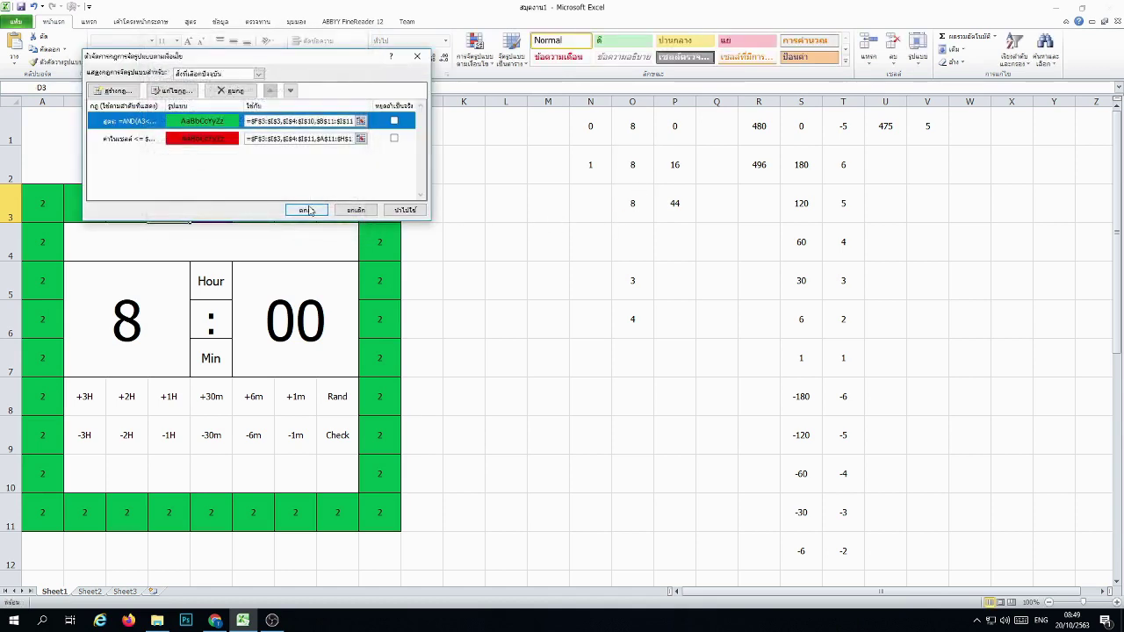
{"action": "left_click", "coordinate": [304, 214]}
{"action": "left_click", "coordinate": [590, 307]}
{"action": "left_click", "coordinate": [761, 132]}
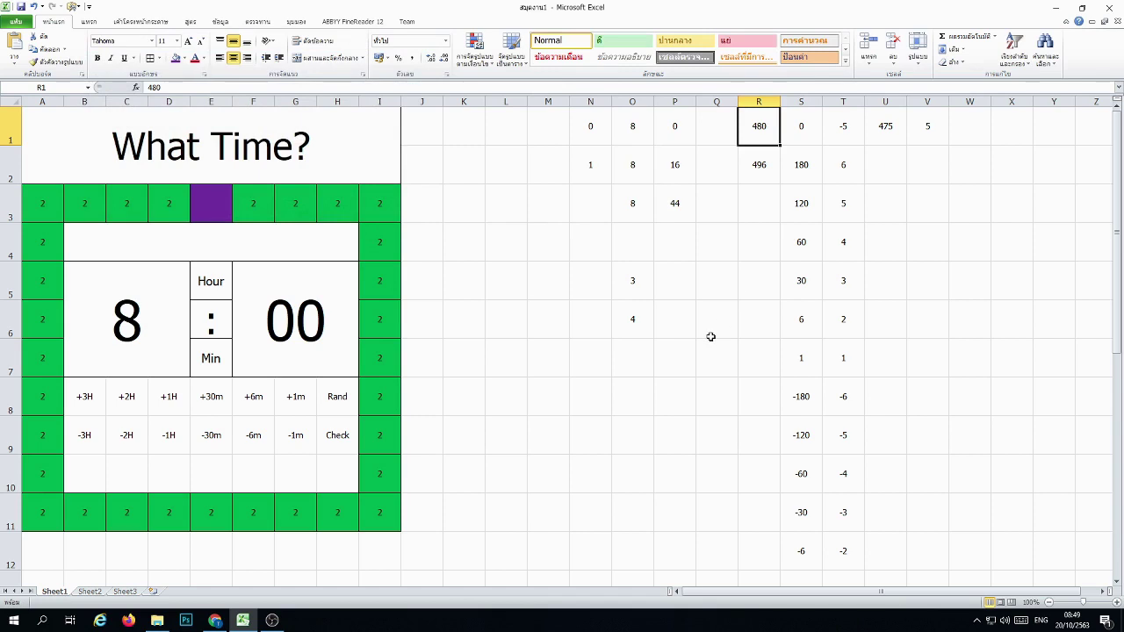
Step: Test R1 at 420, reset the O5 counter to 0, then restore R1 to 480
{"action": "type", "text": "420"}
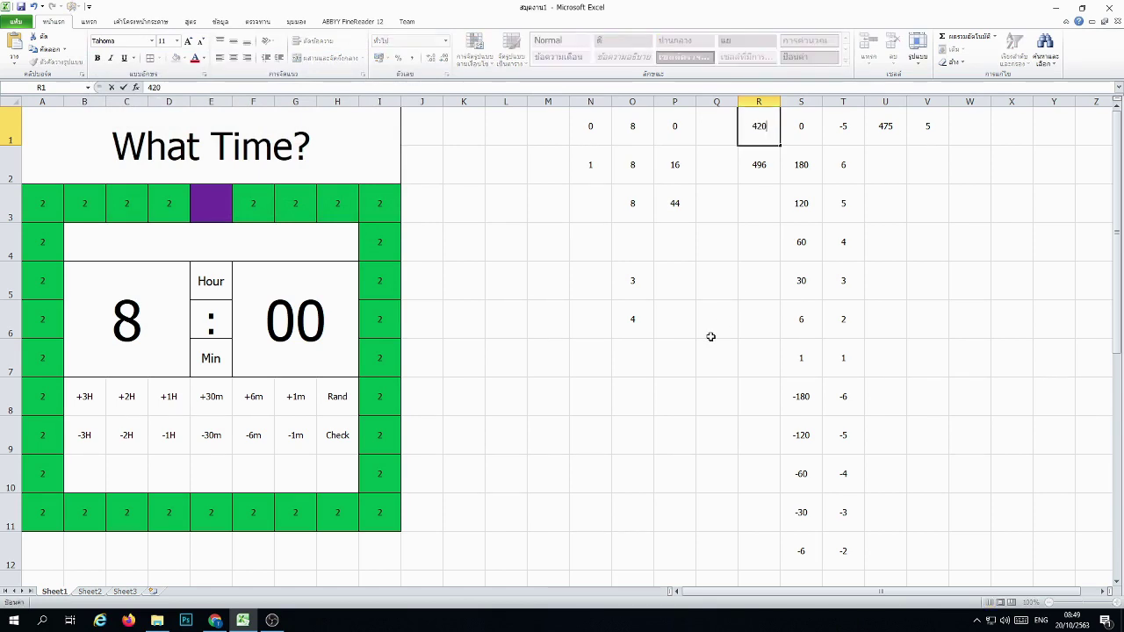
{"action": "key", "text": "Return"}
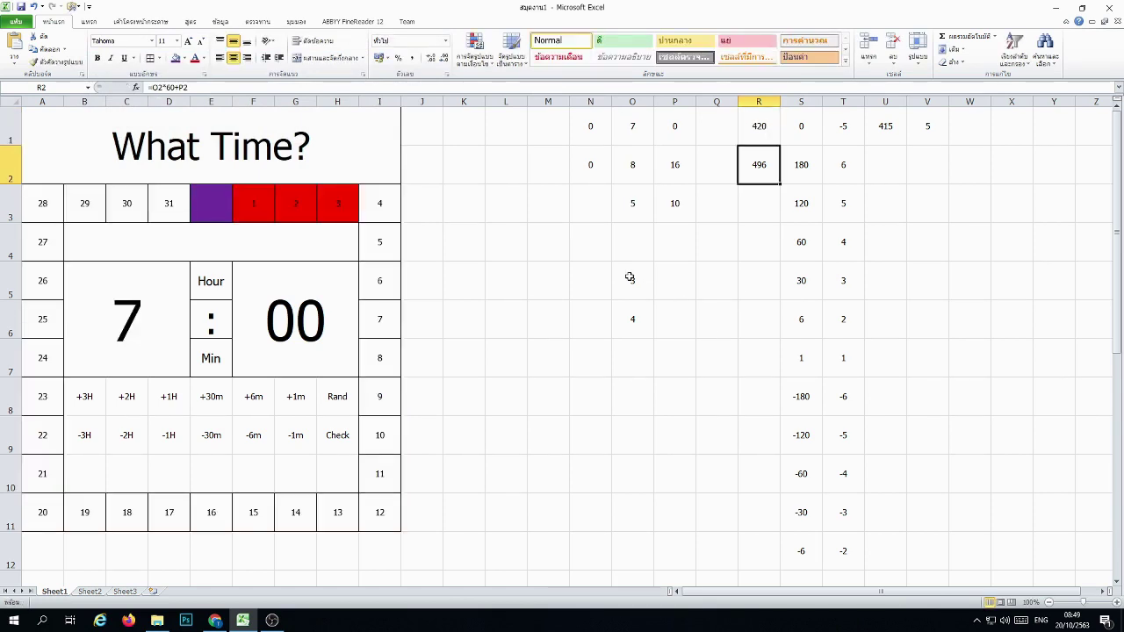
{"action": "left_click", "coordinate": [630, 277]}
{"action": "type", "text": "0"}
{"action": "key", "text": "Return"}
{"action": "key", "text": "Return"}
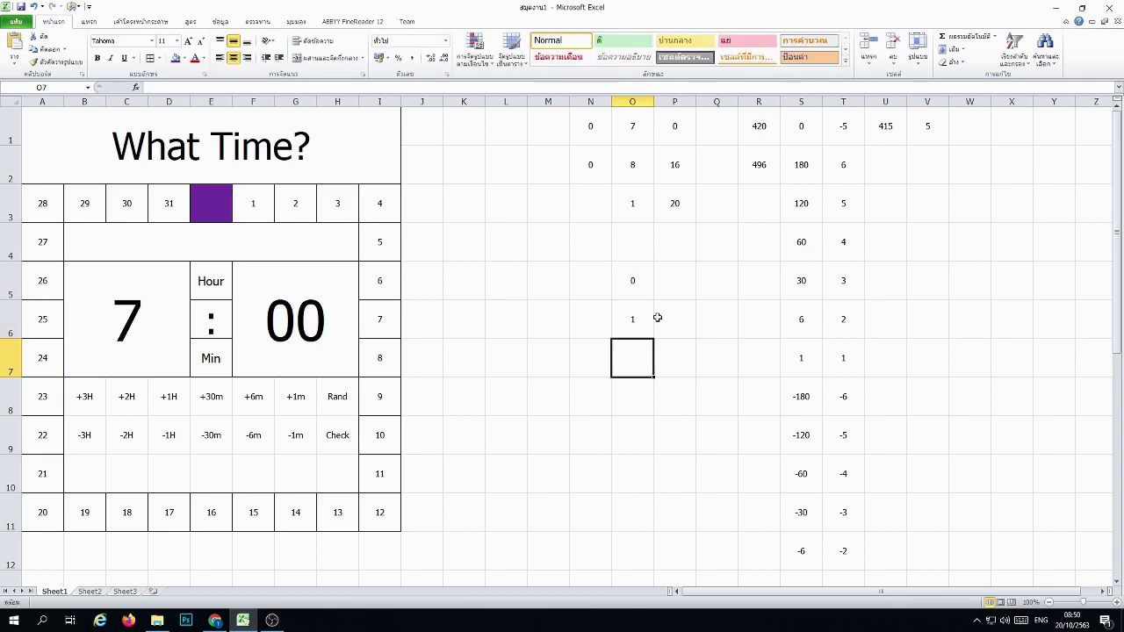
{"action": "left_click", "coordinate": [748, 131]}
{"action": "type", "text": "480"}
{"action": "key", "text": "Return"}
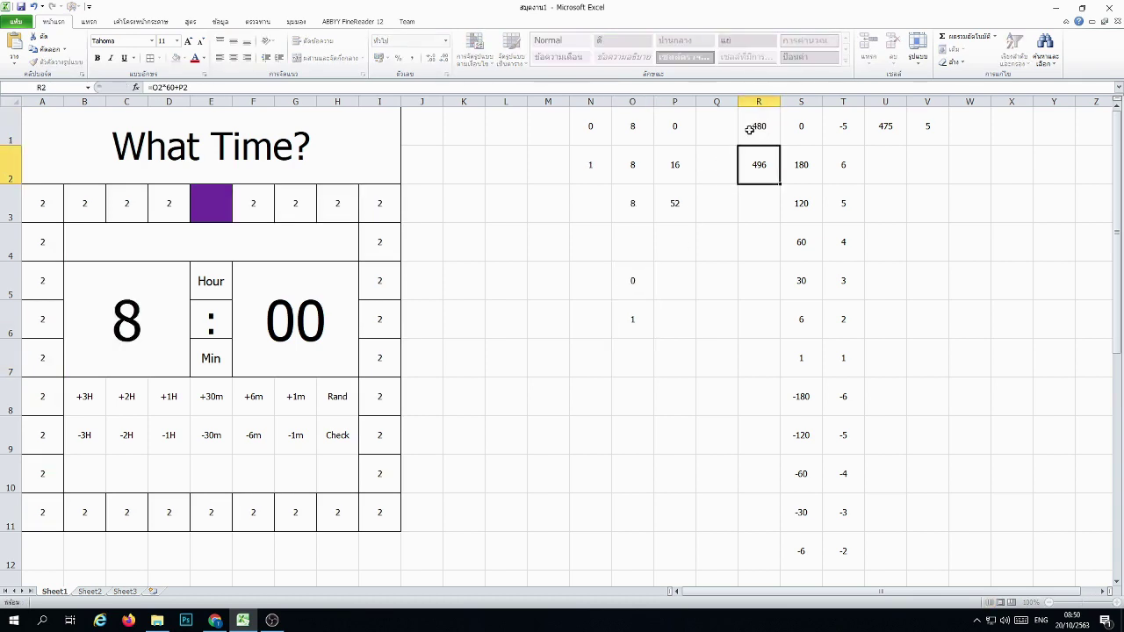
Step: Paste O6's counter value into O5 three times, advancing the counter to 4
{"action": "left_click", "coordinate": [637, 318]}
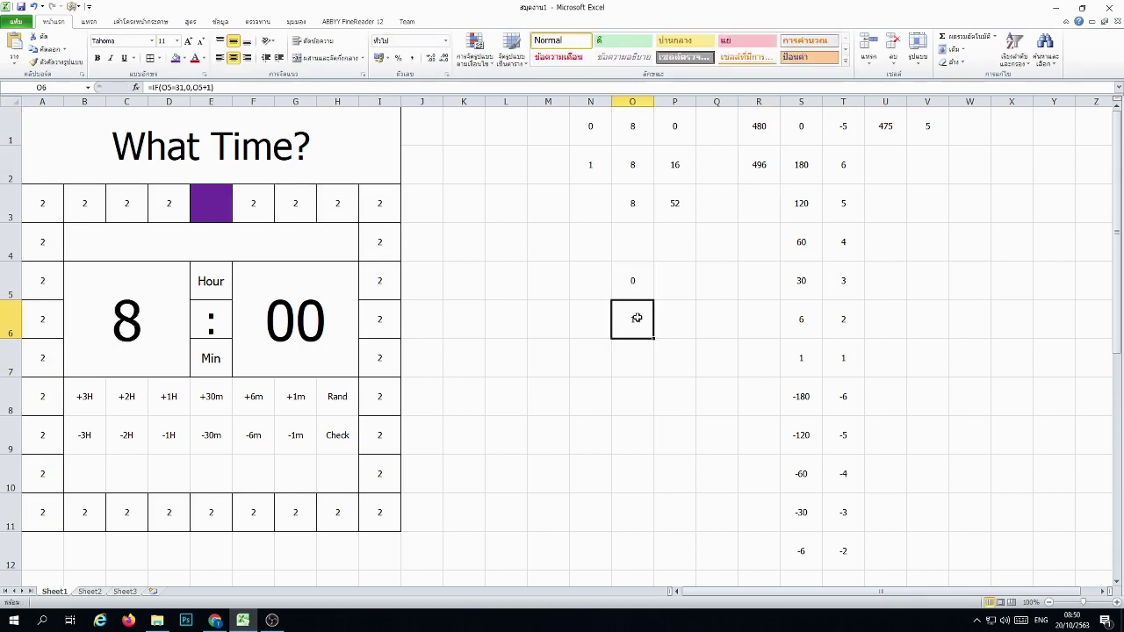
{"action": "right_click", "coordinate": [638, 325]}
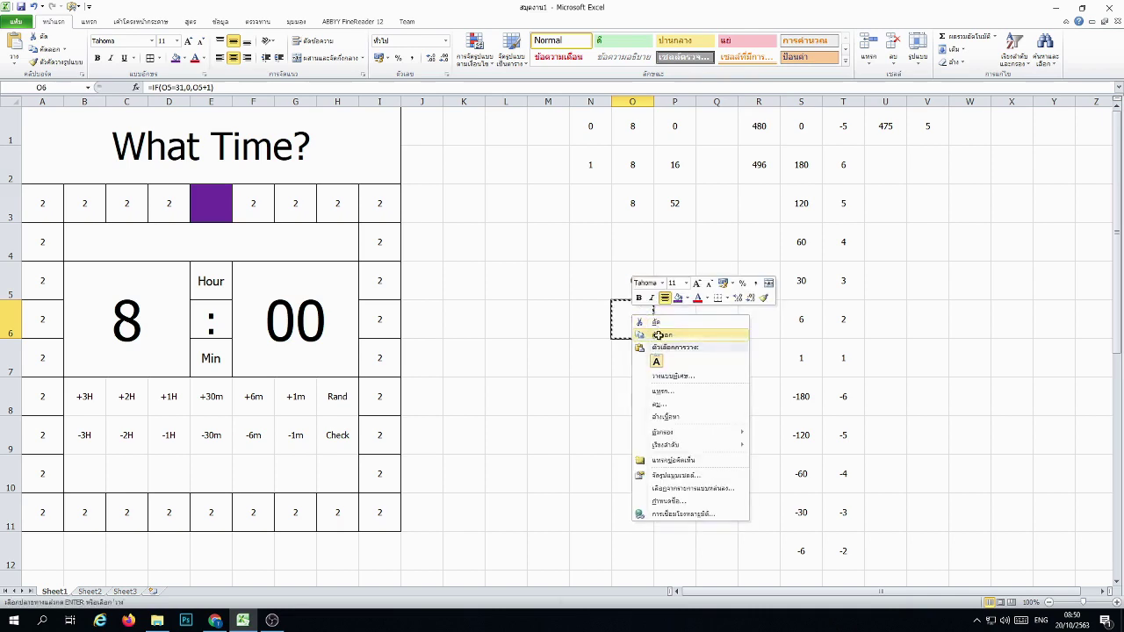
{"action": "left_click", "coordinate": [660, 331]}
{"action": "right_click", "coordinate": [635, 292]}
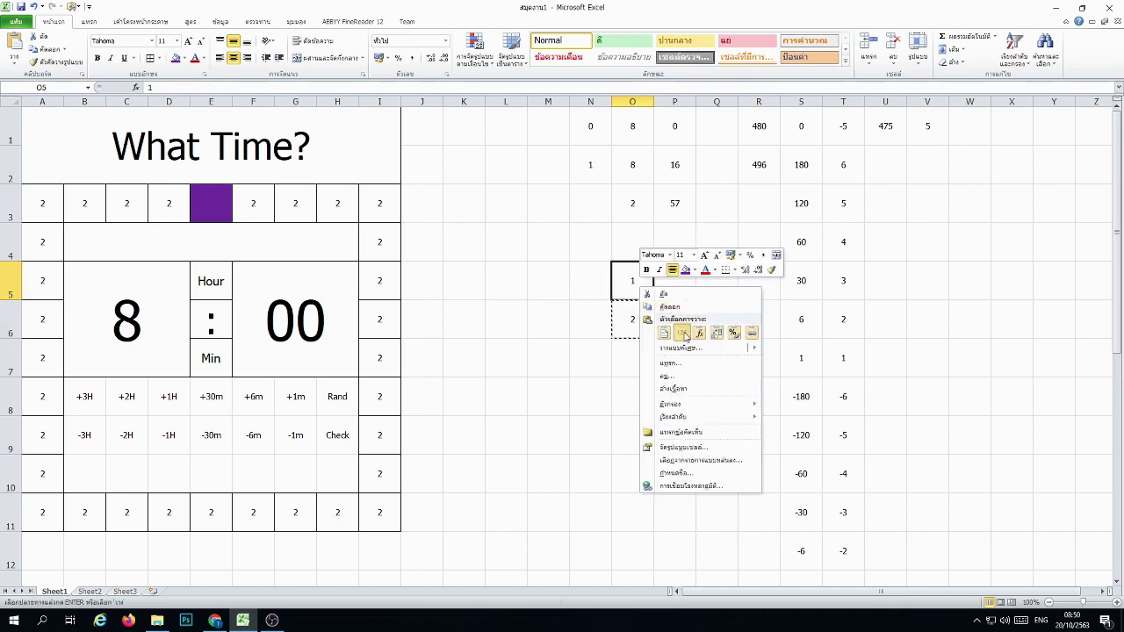
{"action": "left_click", "coordinate": [674, 334]}
{"action": "right_click", "coordinate": [634, 284]}
{"action": "left_click", "coordinate": [674, 324]}
{"action": "right_click", "coordinate": [635, 281]}
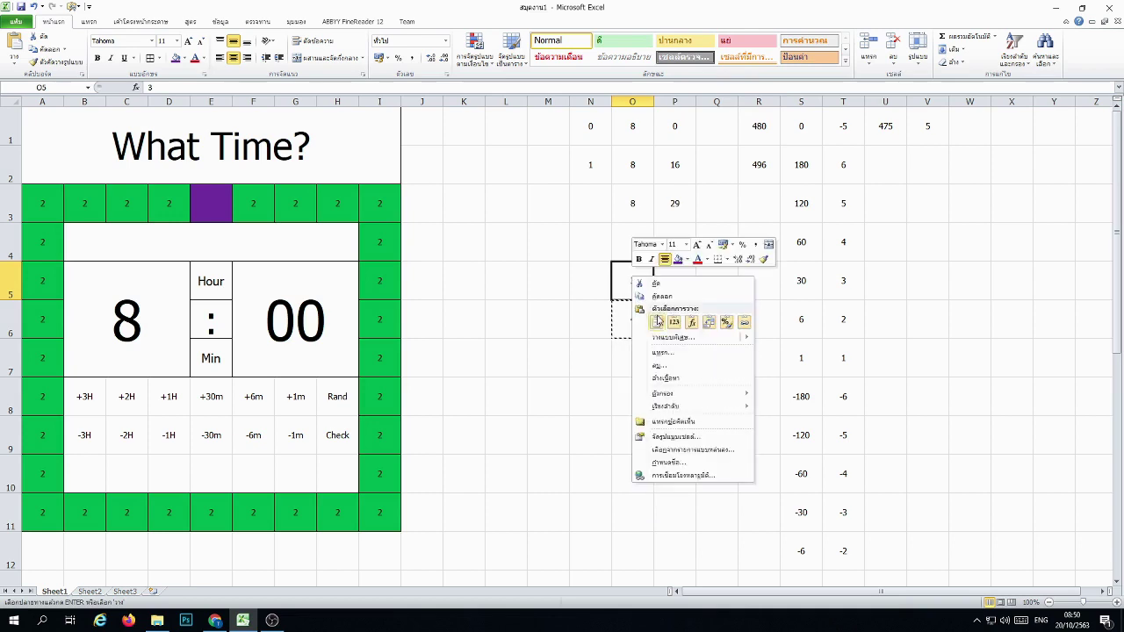
{"action": "left_click", "coordinate": [674, 326]}
{"action": "left_click", "coordinate": [592, 356]}
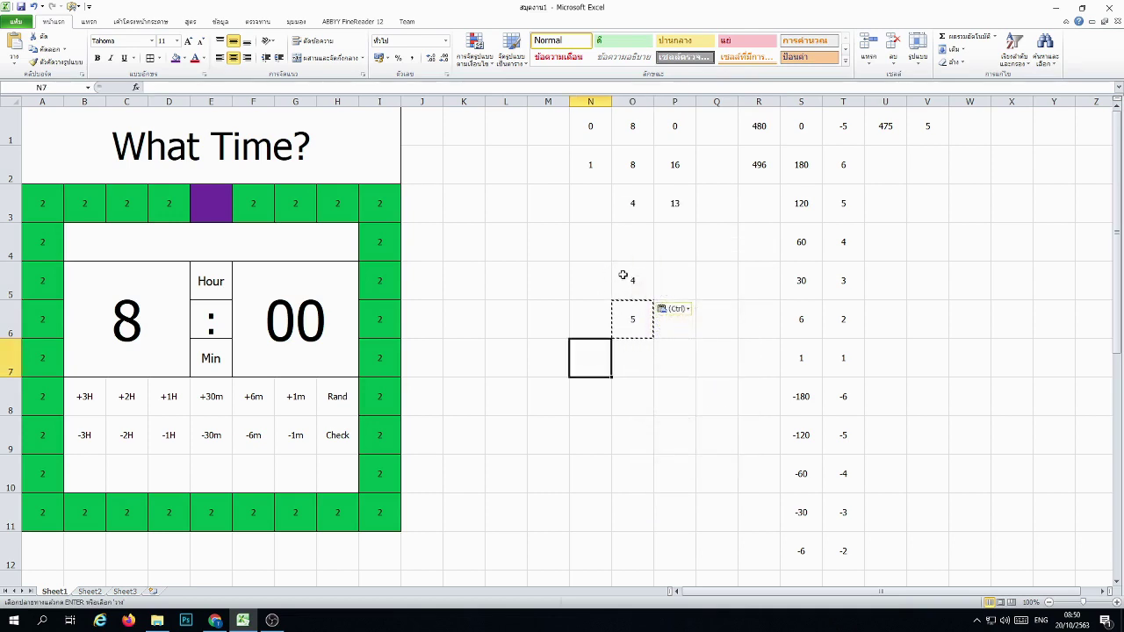
Step: Try pasting N2's value into N1, then undo that paste
{"action": "right_click", "coordinate": [588, 165]}
{"action": "left_click", "coordinate": [626, 185]}
{"action": "right_click", "coordinate": [594, 130]}
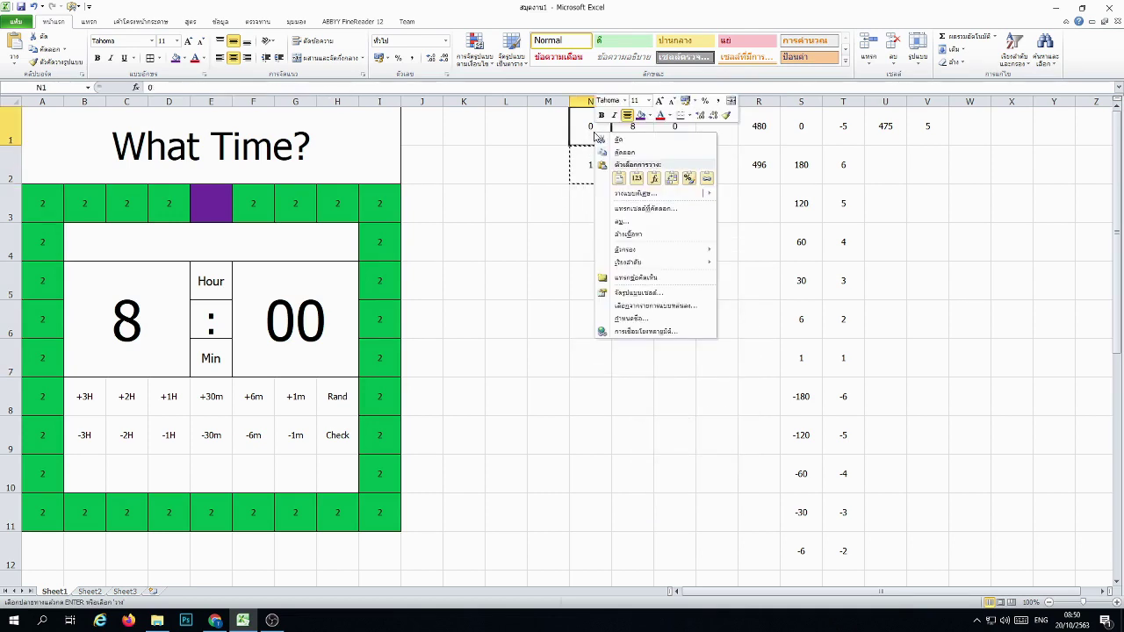
{"action": "left_click", "coordinate": [636, 179]}
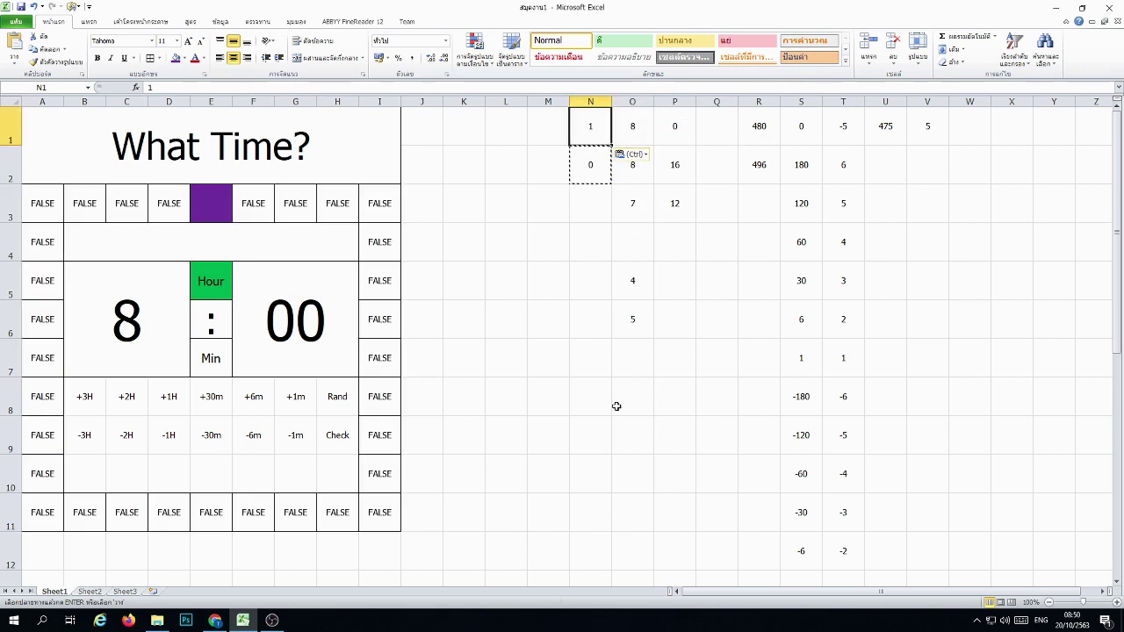
{"action": "key", "text": "ctrl+z"}
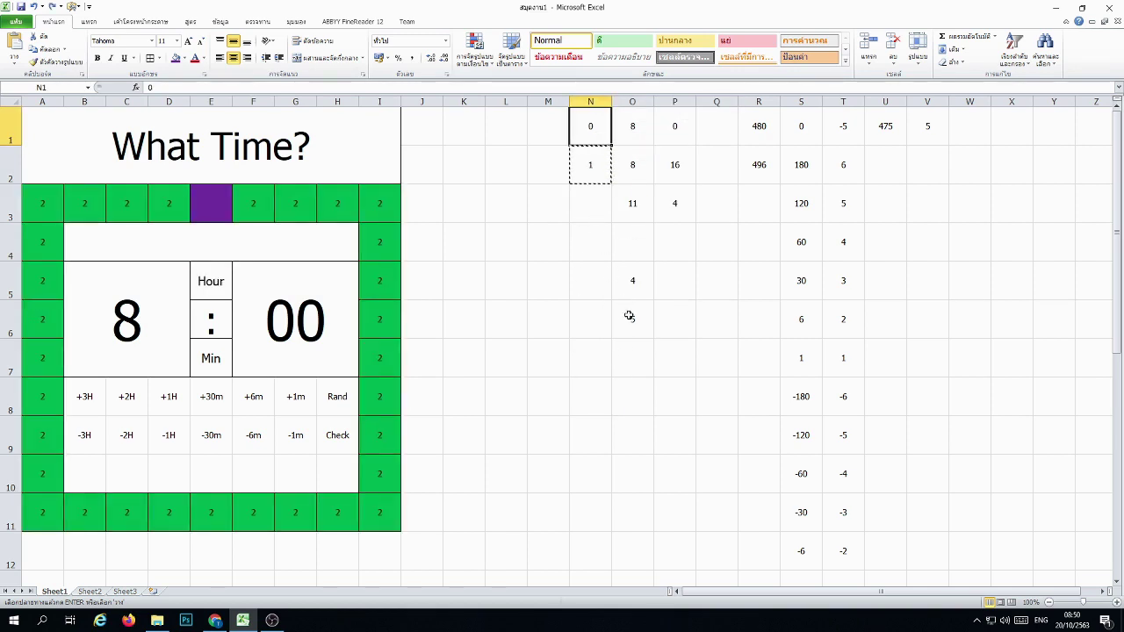
Step: Set the O5 counter to 31
{"action": "left_click", "coordinate": [636, 288]}
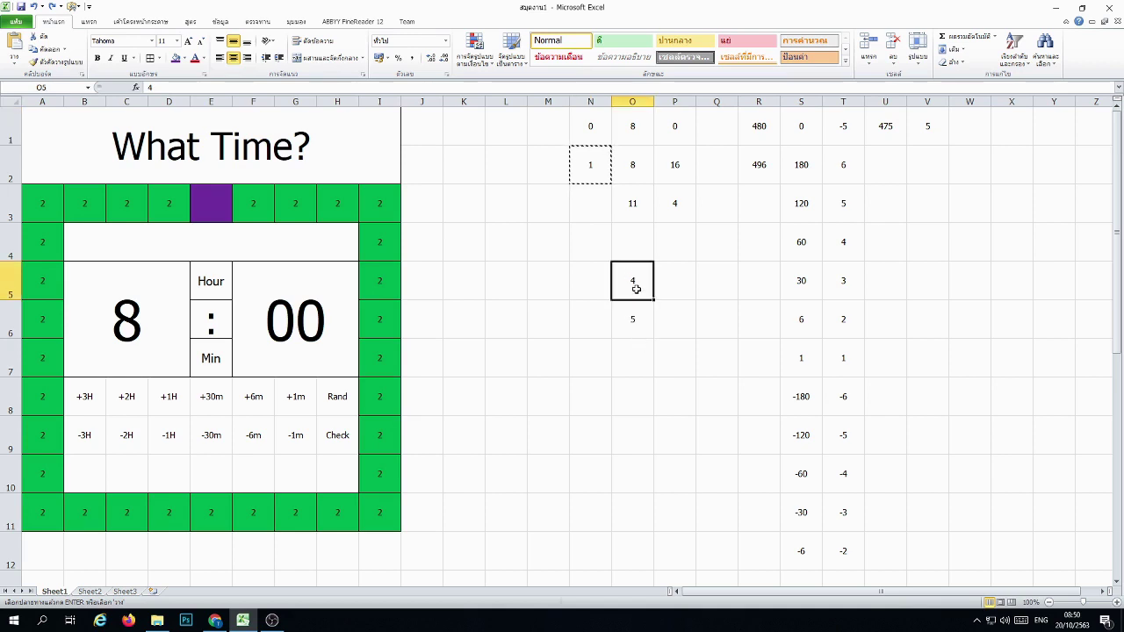
{"action": "type", "text": "31"}
{"action": "key", "text": "Return"}
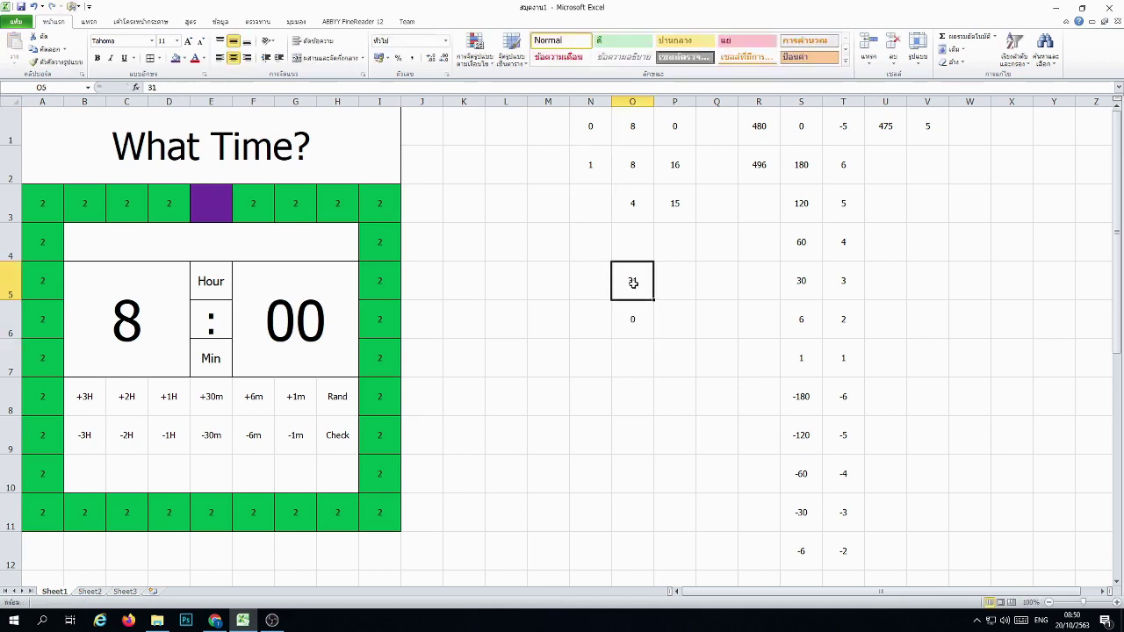
{"action": "key", "text": "Return"}
Step: Paste N2's value into N1, then inspect the Hour cell E5 and border cell F3
{"action": "right_click", "coordinate": [595, 165]}
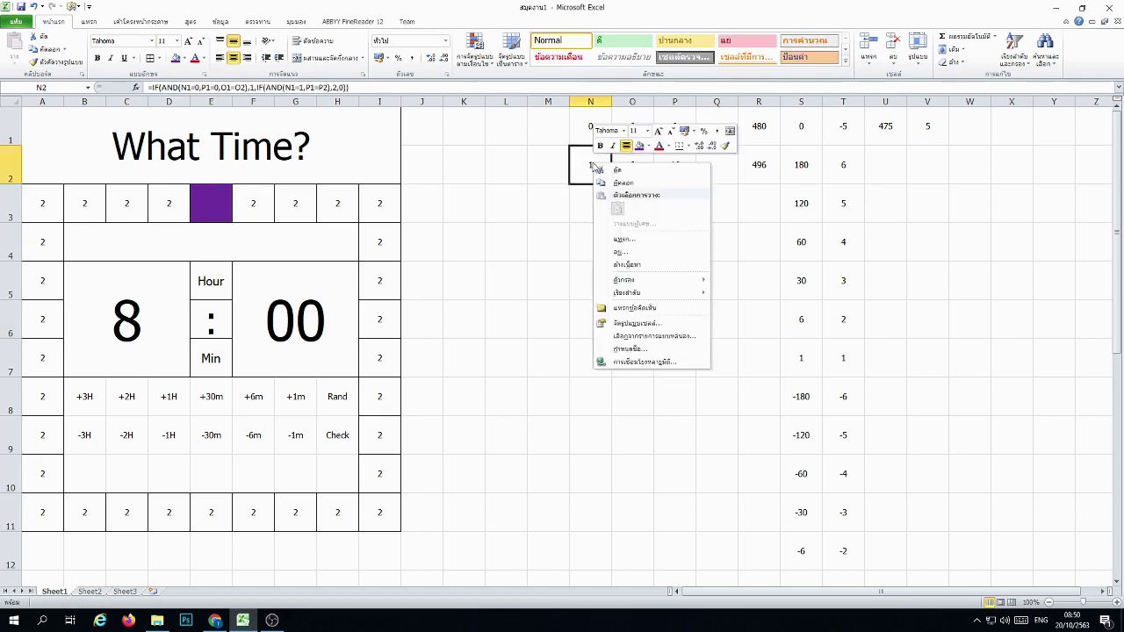
{"action": "left_click", "coordinate": [622, 183]}
{"action": "right_click", "coordinate": [592, 126]}
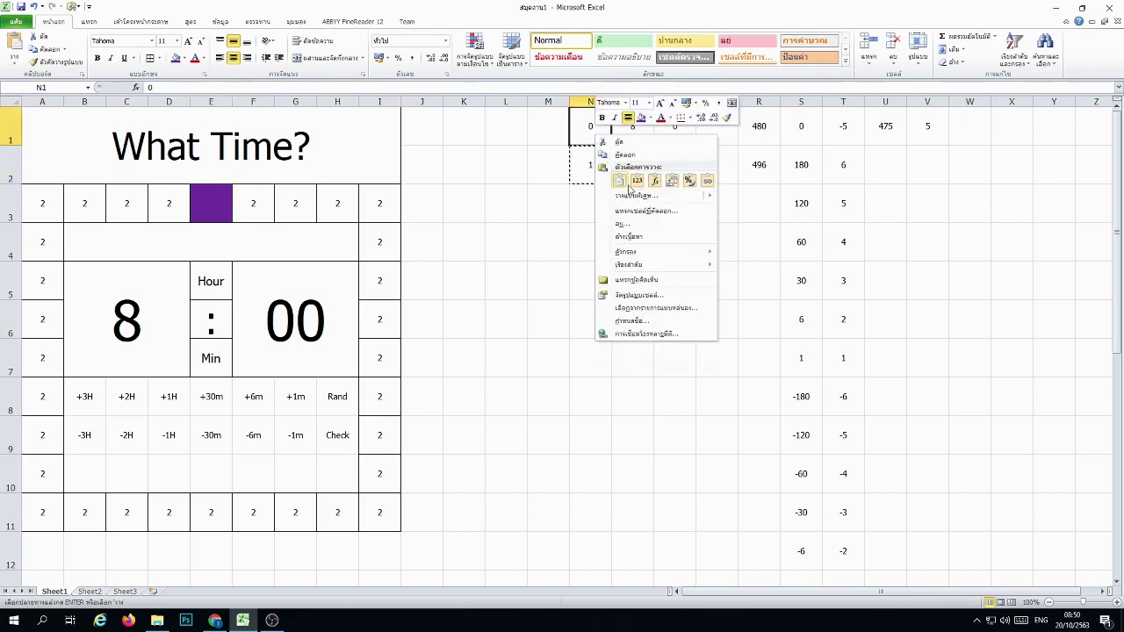
{"action": "left_click", "coordinate": [640, 181]}
{"action": "left_click", "coordinate": [548, 281]}
{"action": "left_click", "coordinate": [219, 279]}
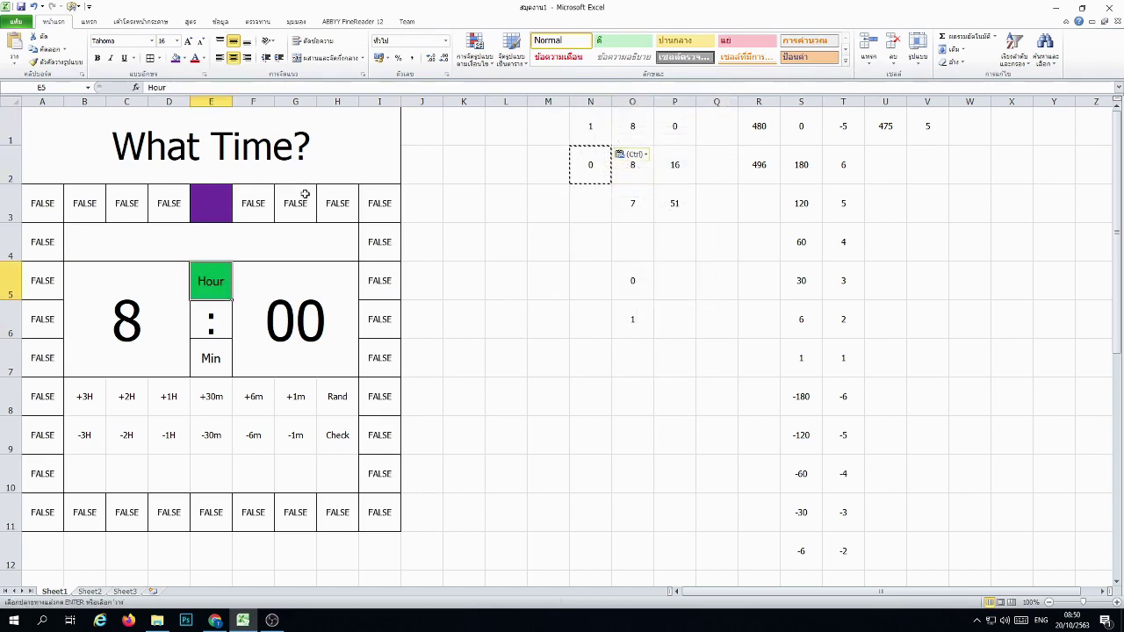
{"action": "left_click", "coordinate": [253, 204]}
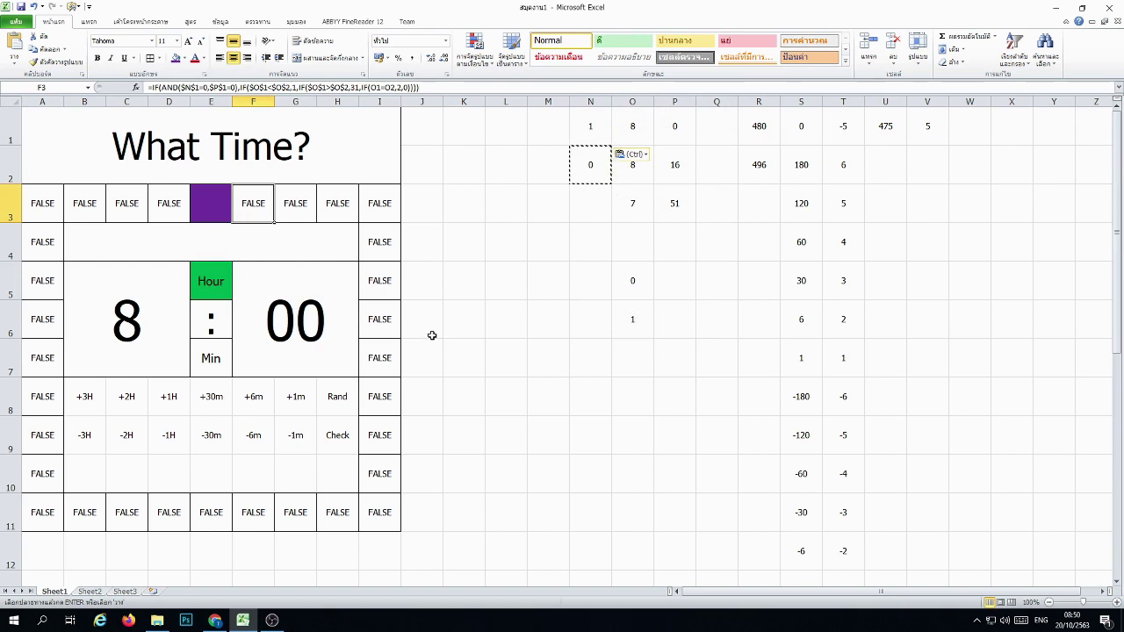
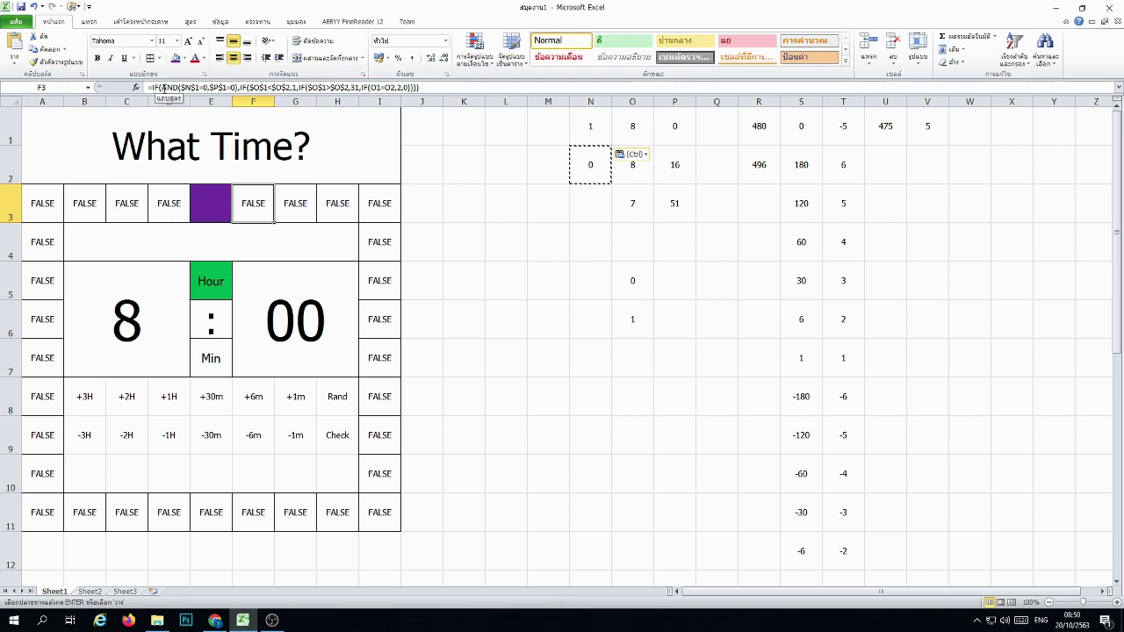
Step: Append a new ,if(N1=1 condition after F3's existing nested IF, dropping the stray 'and' text
{"action": "left_click", "coordinate": [162, 88]}
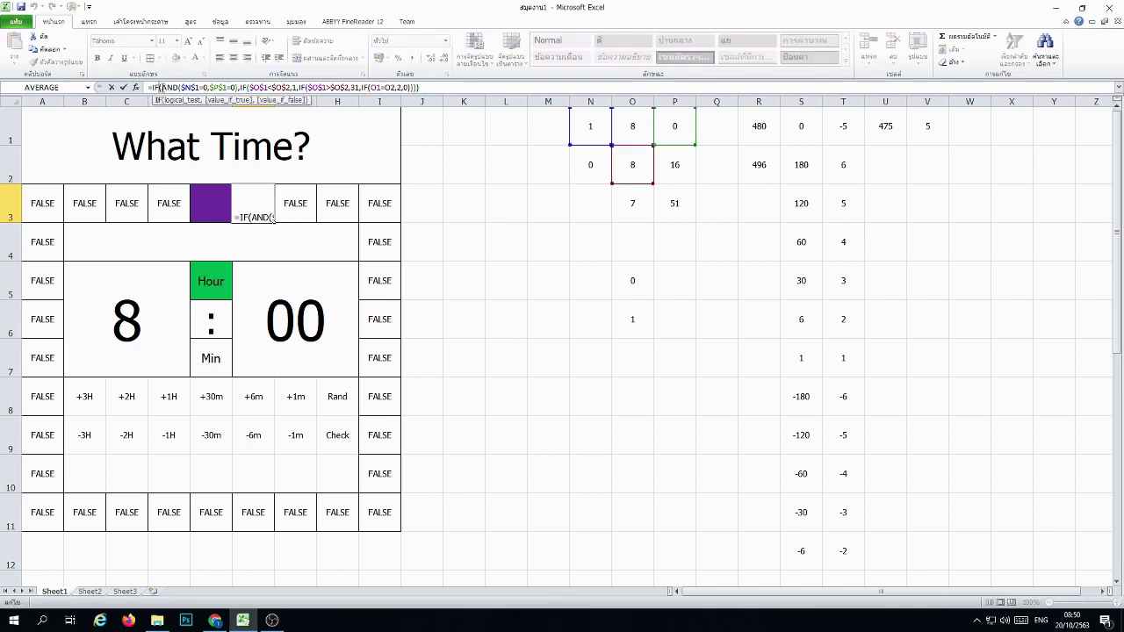
{"action": "mouse_move", "coordinate": [163, 87]}
{"action": "left_mouse_down"}
{"action": "mouse_move", "coordinate": [396, 88]}
{"action": "mouse_move", "coordinate": [179, 87]}
{"action": "left_mouse_up"}
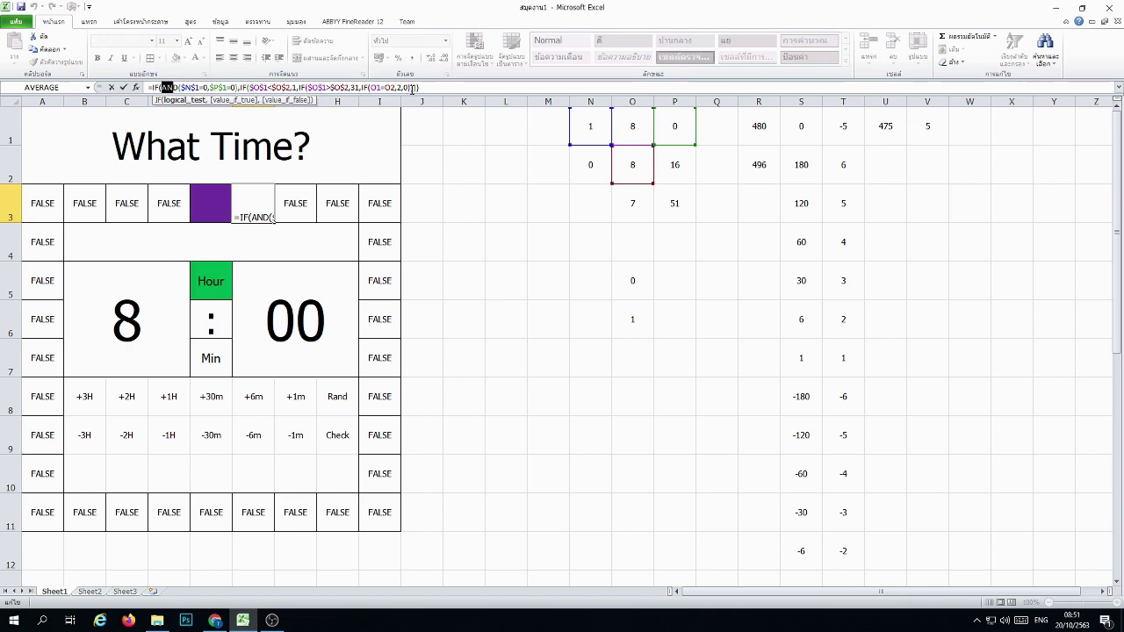
{"action": "type", "text": ")"}
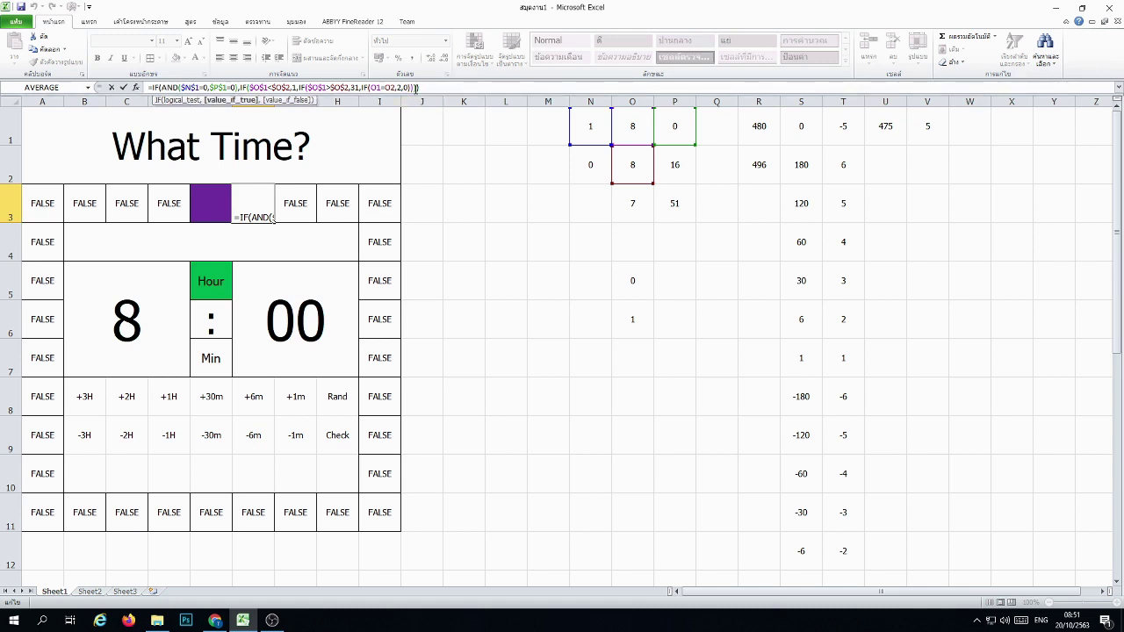
{"action": "type", "text": ","}
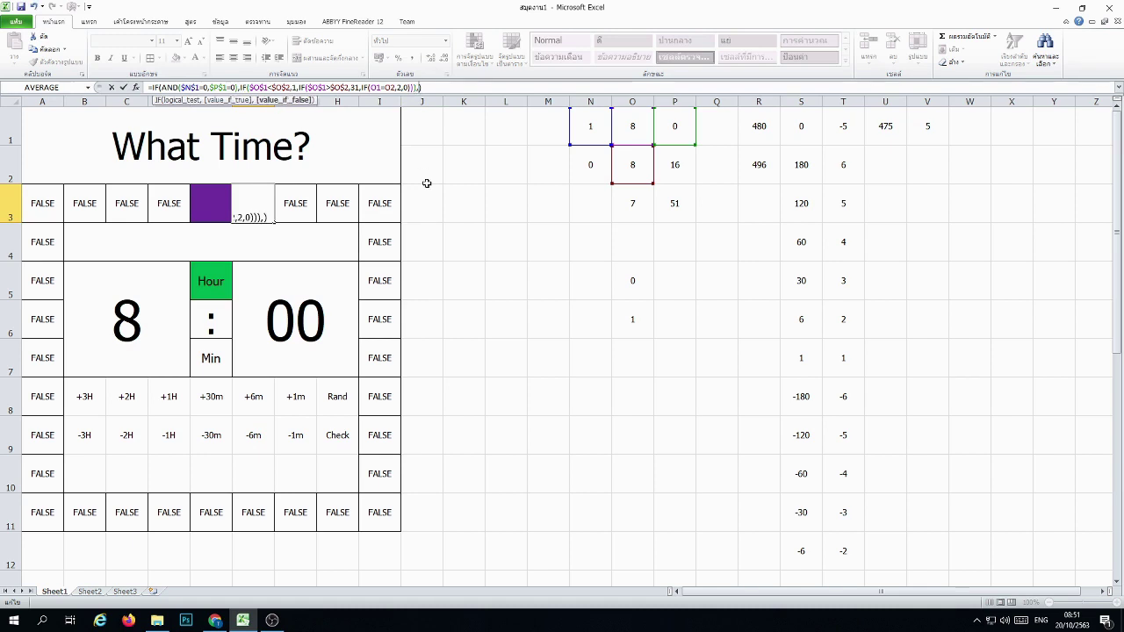
{"action": "type", "text": "and"}
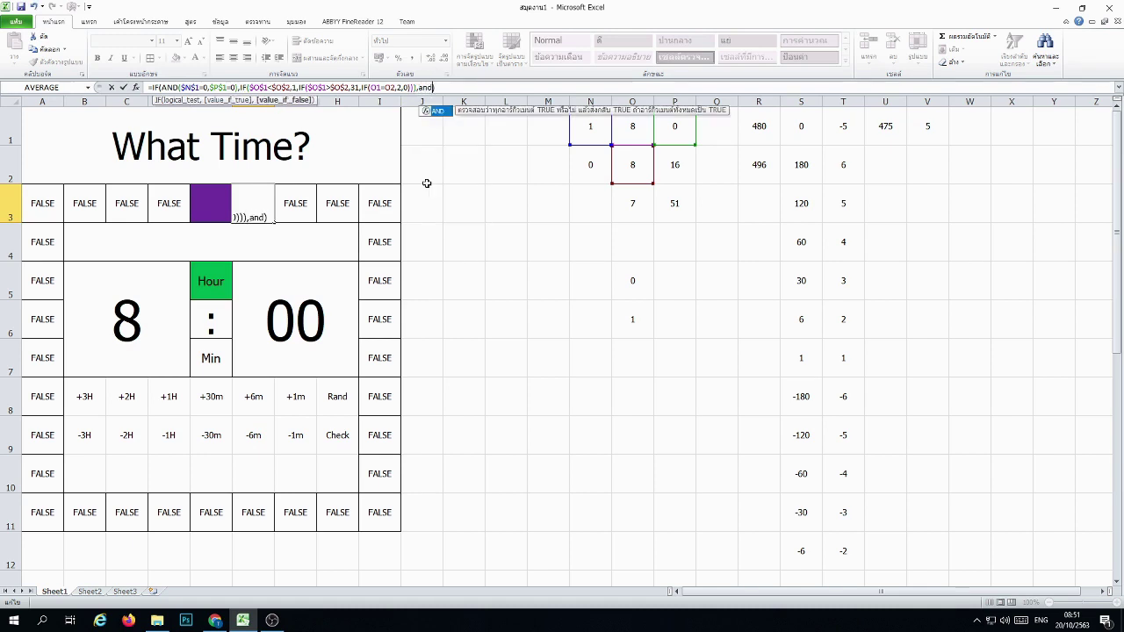
{"action": "key", "text": "BackSpace"}
{"action": "key", "text": "BackSpace"}
{"action": "key", "text": "BackSpace"}
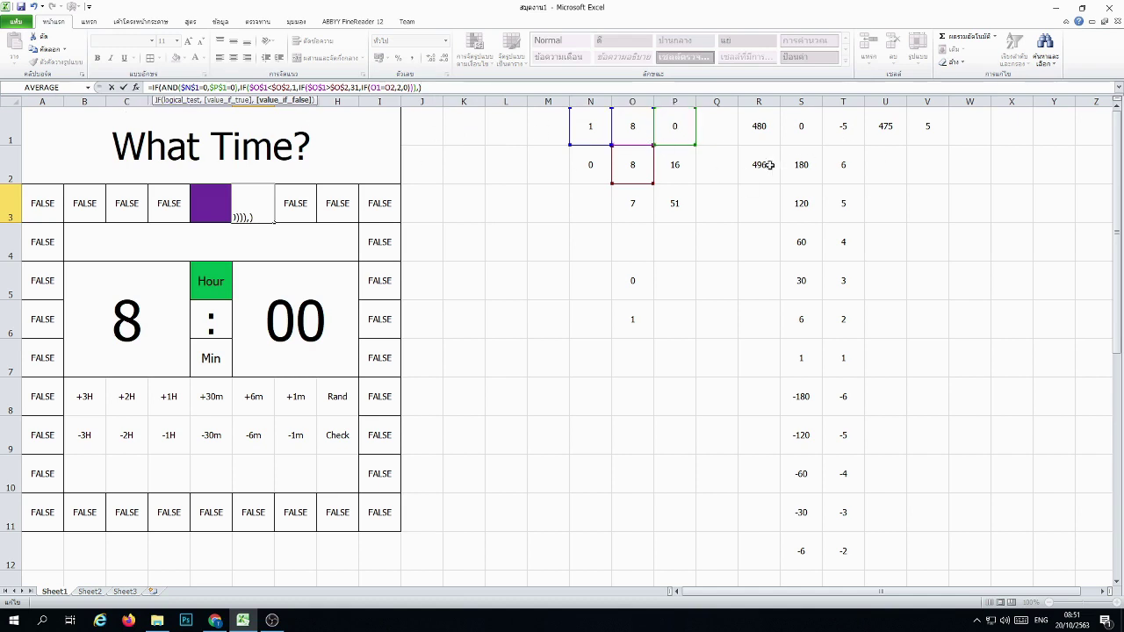
{"action": "type", "text": "if("}
{"action": "key", "text": "Left"}
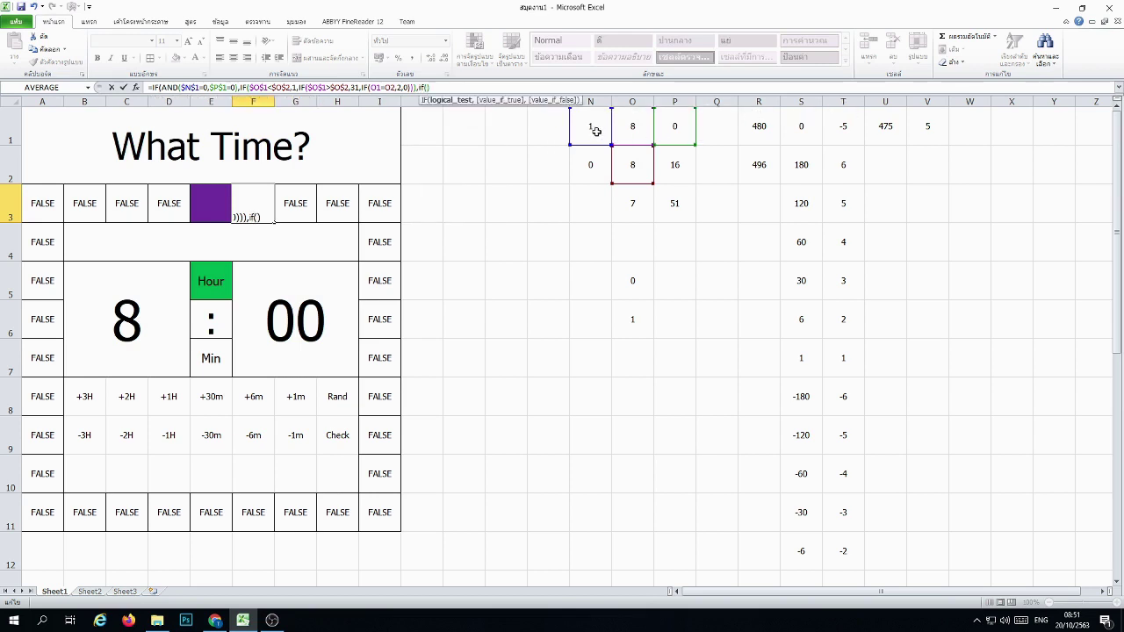
{"action": "left_click", "coordinate": [593, 130]}
{"action": "type", "text": "="}
{"action": "type", "text": "1=1"}
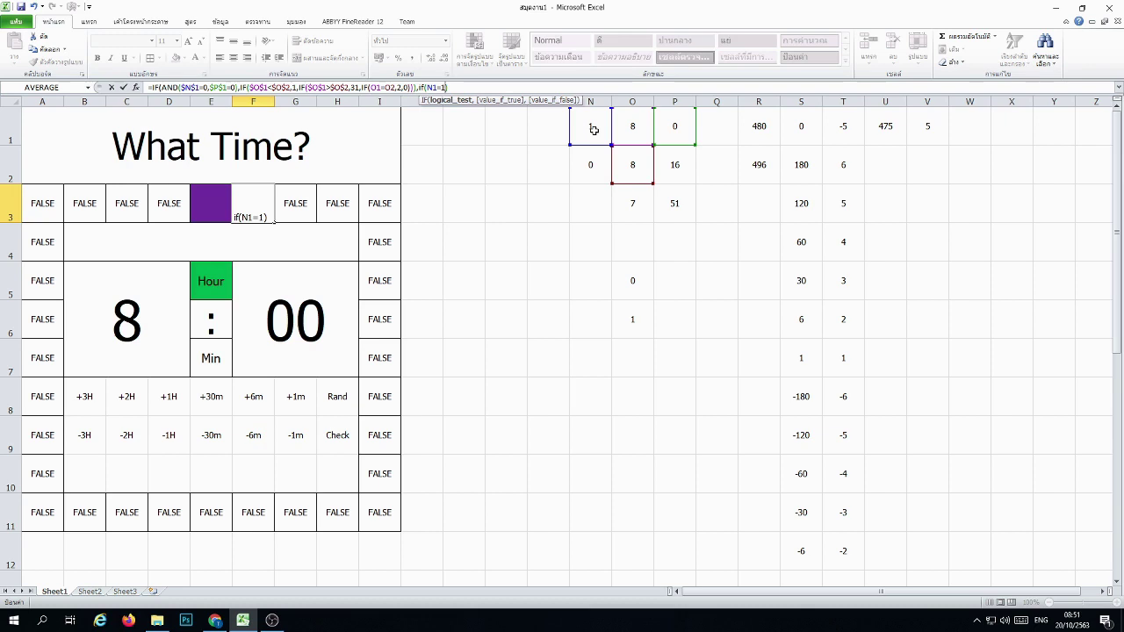
Step: Copy the nested IF comparing O1 and O2 and paste it as the N1=1 result
{"action": "type", "text": ","}
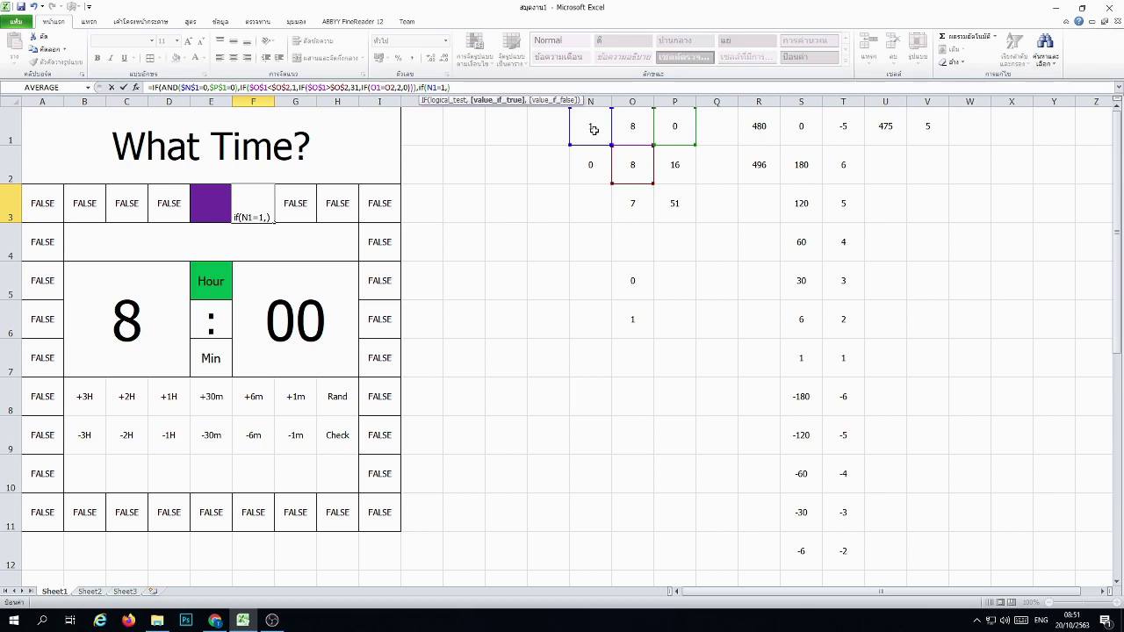
{"action": "left_click_drag", "start_coordinate": [238, 88], "coordinate": [261, 88]}
{"action": "left_click", "coordinate": [239, 87]}
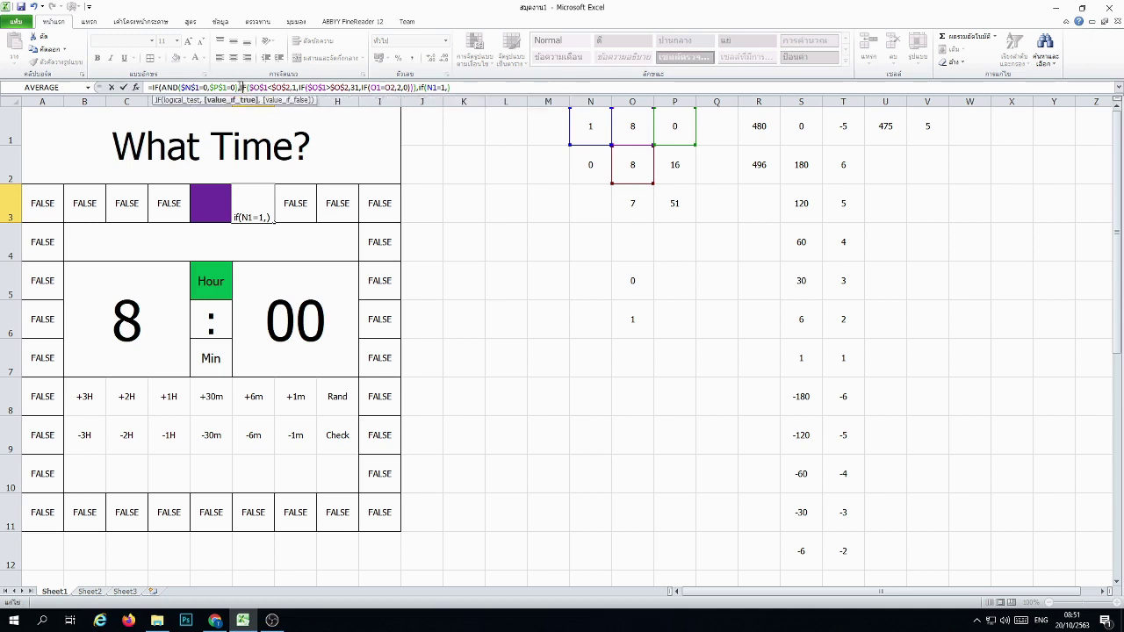
{"action": "left_click", "coordinate": [410, 88], "text": "shift"}
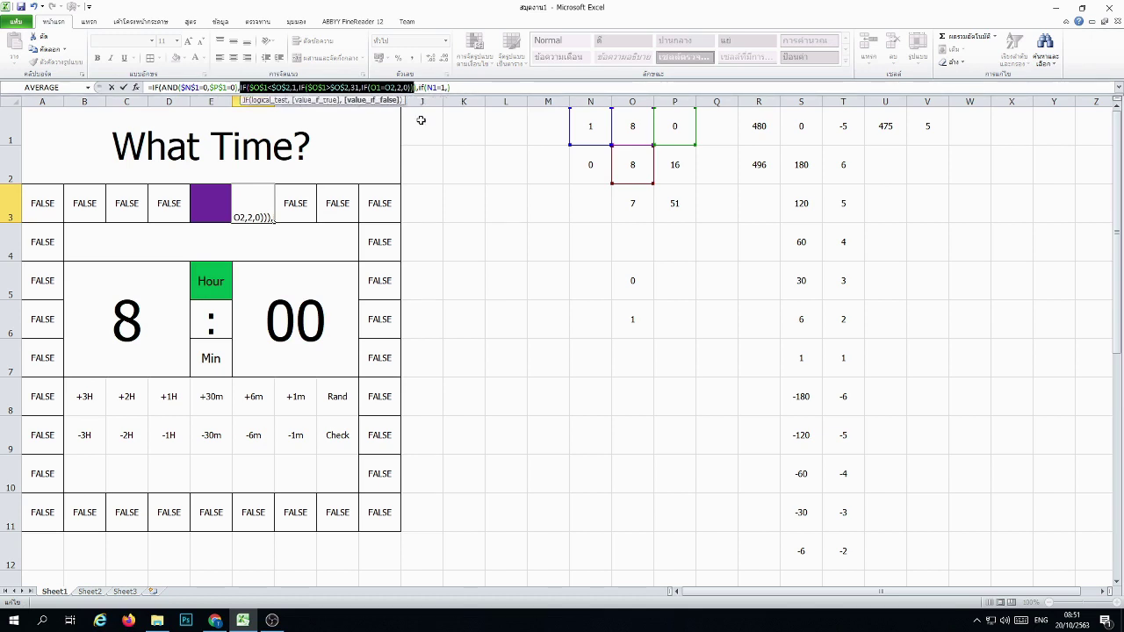
{"action": "left_click", "coordinate": [447, 89]}
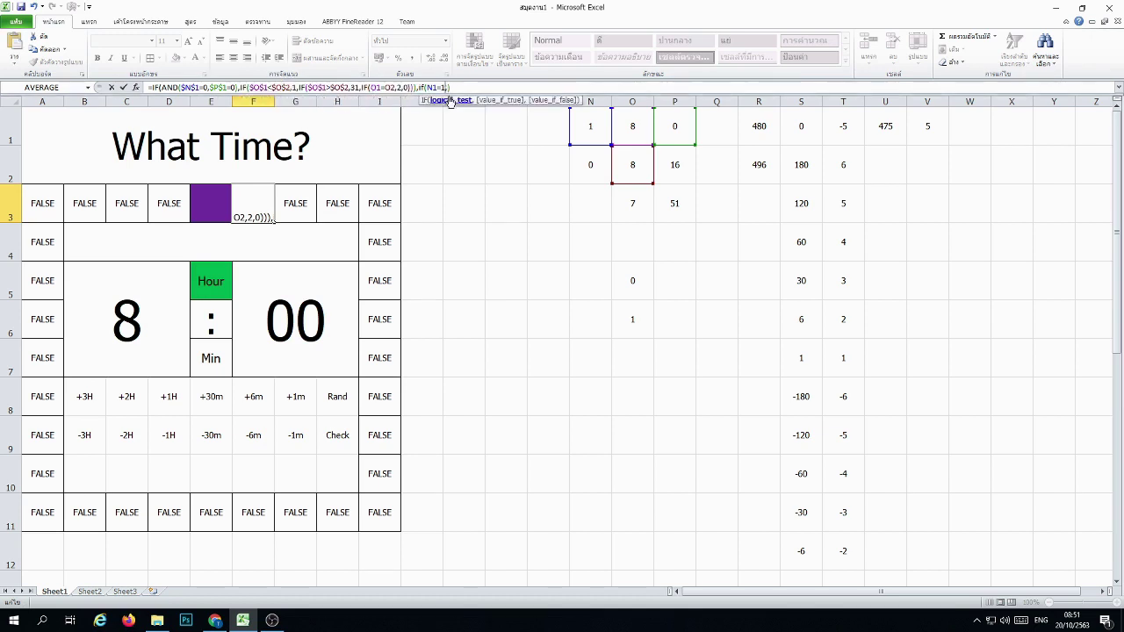
{"action": "type", "text": ","}
{"action": "key", "text": "ctrl+v"}
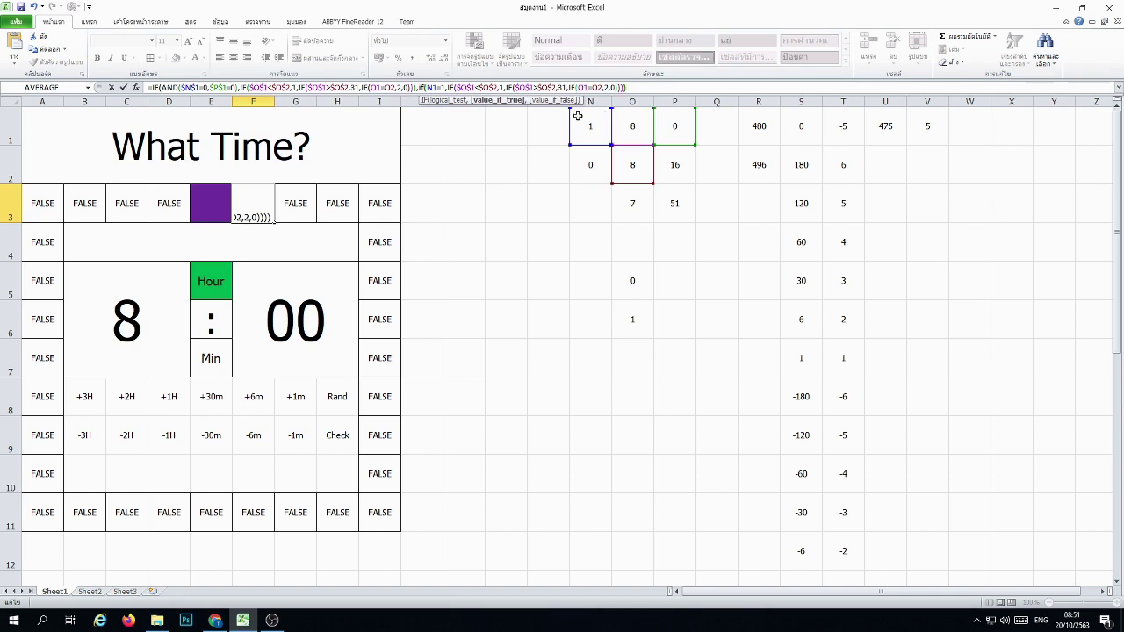
{"action": "left_click", "coordinate": [449, 88]}
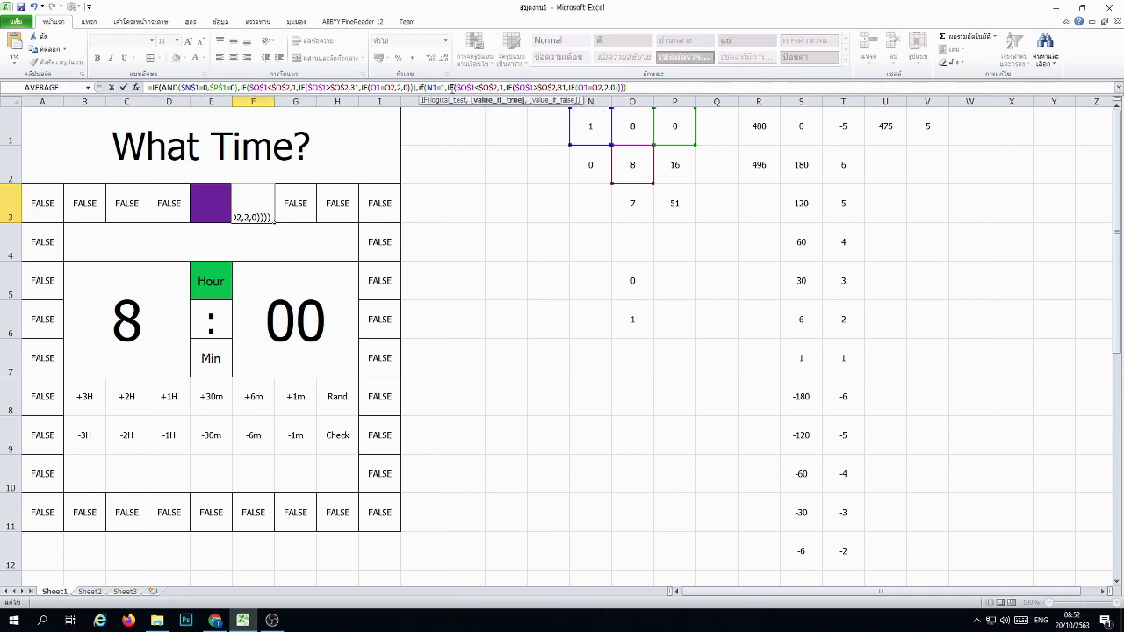
{"action": "left_click", "coordinate": [466, 87]}
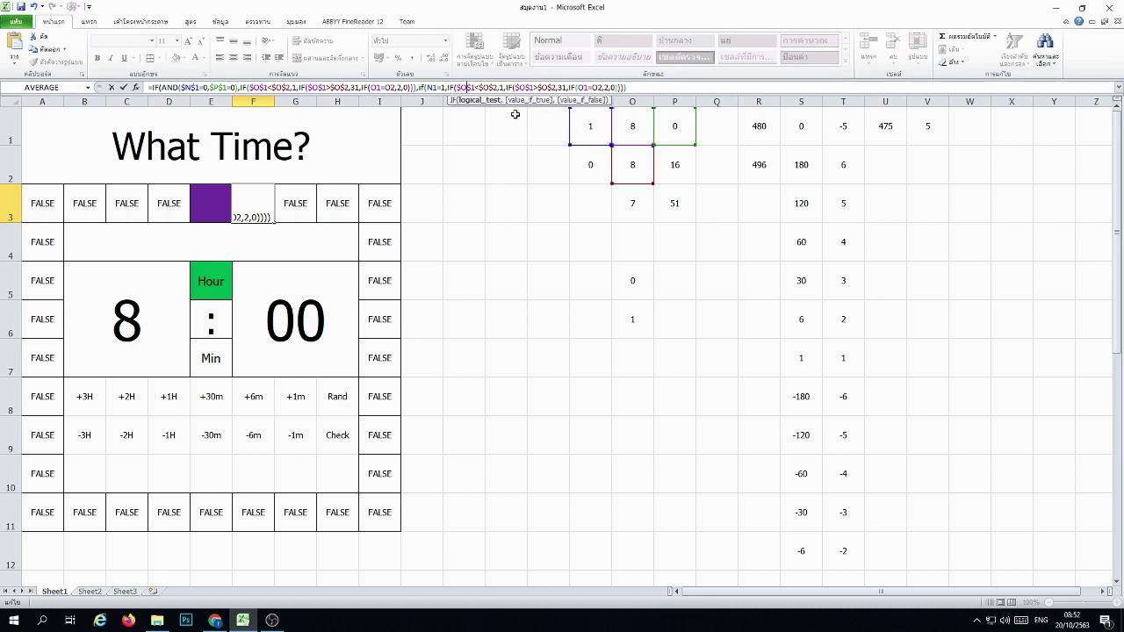
Step: Change the pasted $O$1 and $O$2 references to $P$1 and $P$2
{"action": "key", "text": "Left"}
{"action": "key", "text": "BackSpace"}
{"action": "type", "text": "p"}
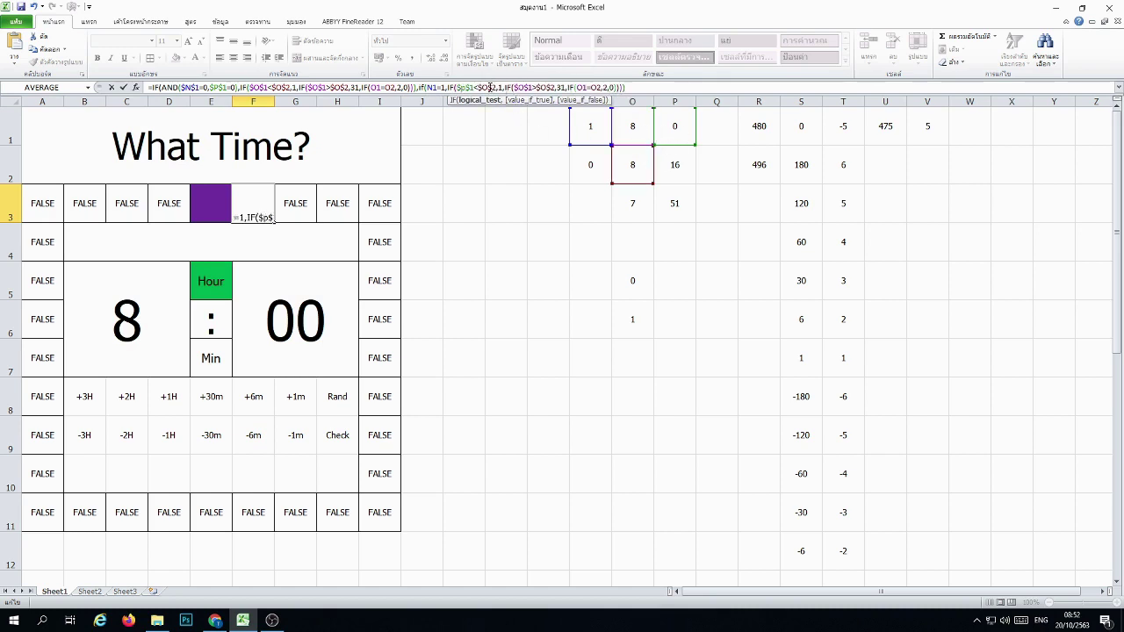
{"action": "left_click", "coordinate": [490, 88]}
{"action": "key", "text": "BackSpace"}
{"action": "type", "text": "p"}
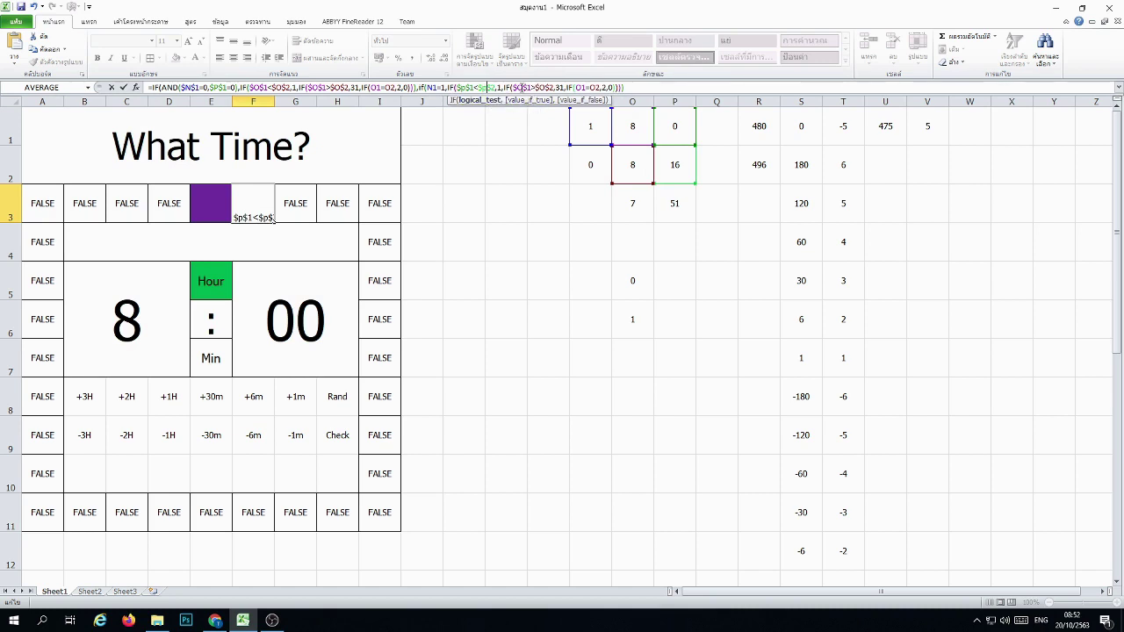
{"action": "left_click", "coordinate": [523, 88]}
{"action": "key", "text": "BackSpace"}
{"action": "type", "text": "p"}
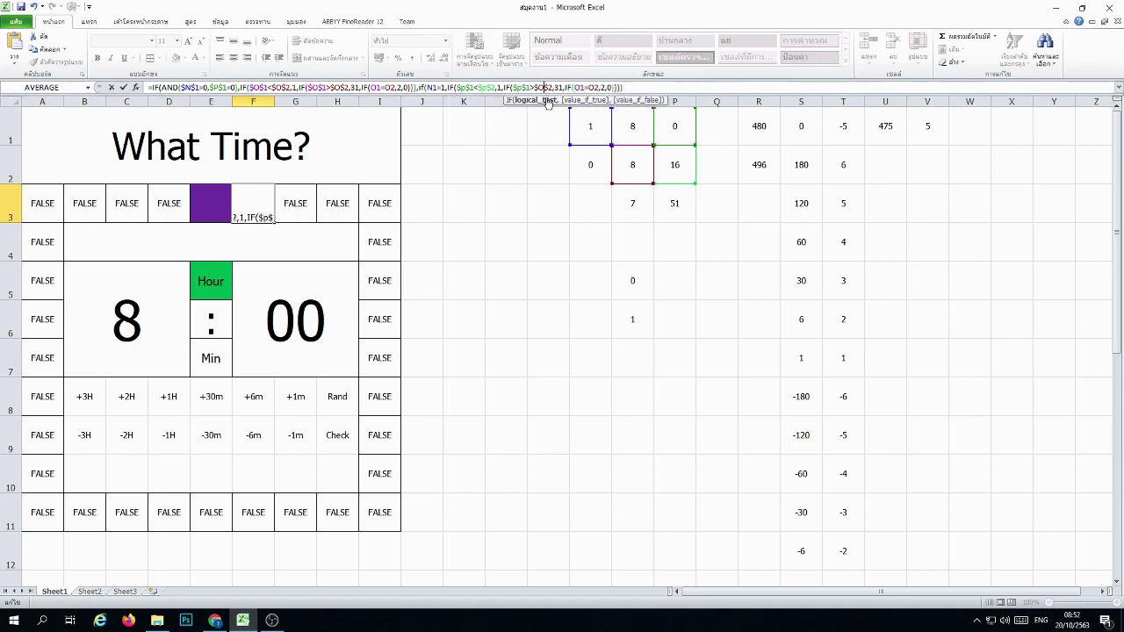
{"action": "key", "text": "BackSpace"}
{"action": "type", "text": "p"}
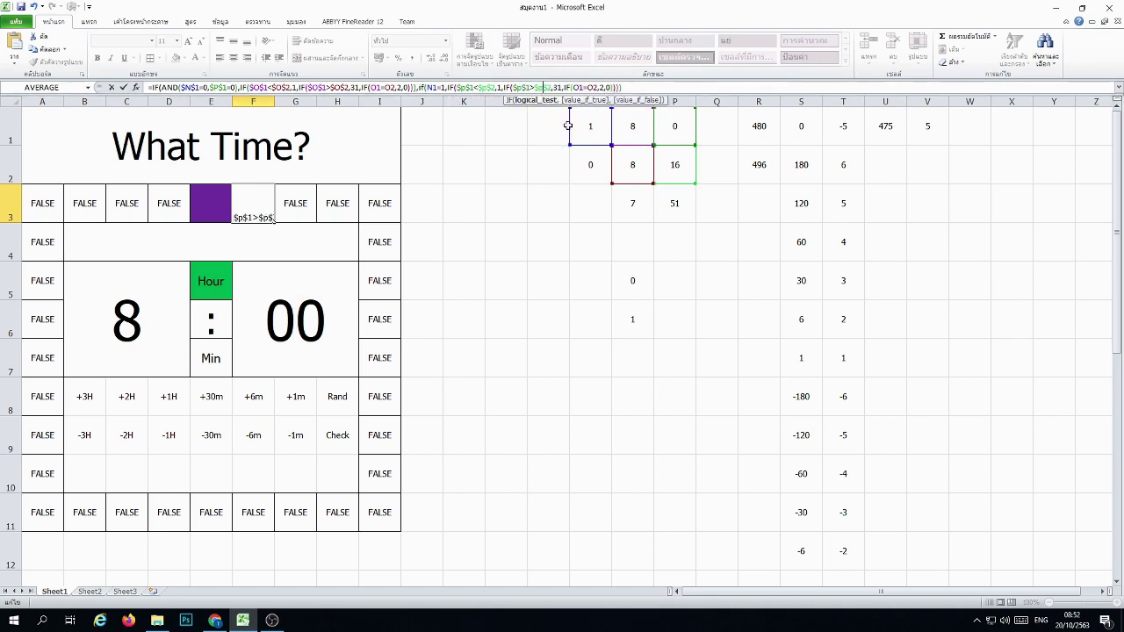
Step: Change the O1=O2 comparison to P1=P2 and commit F3, accepting Excel's correction
{"action": "left_click", "coordinate": [578, 87]}
{"action": "key", "text": "BackSpace"}
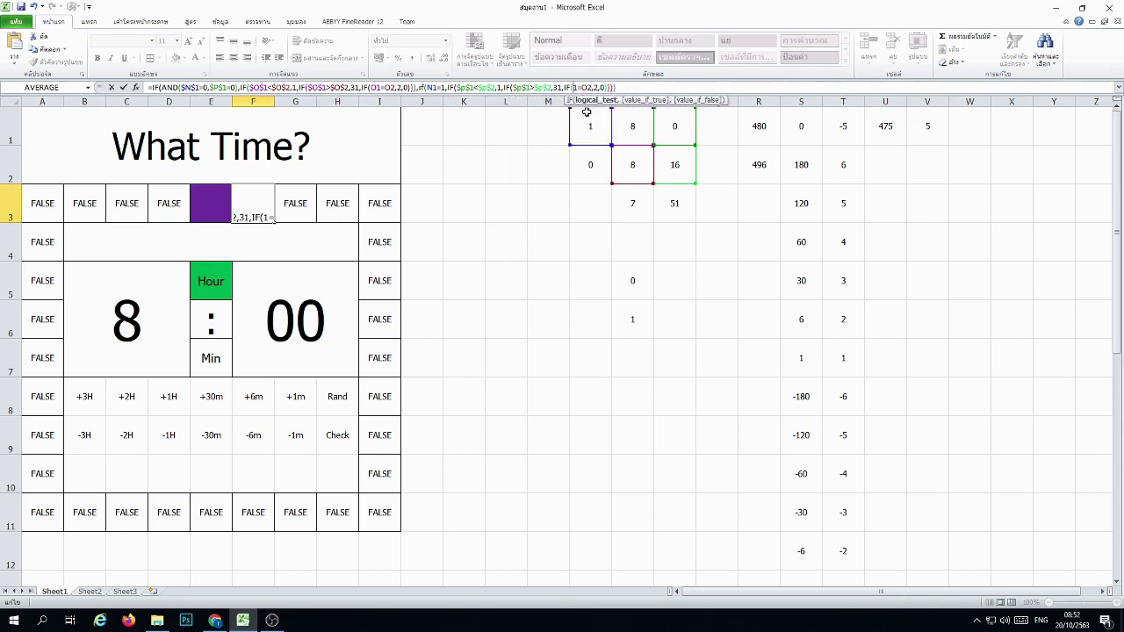
{"action": "type", "text": "p1"}
{"action": "key", "text": "BackSpace"}
{"action": "type", "text": "p"}
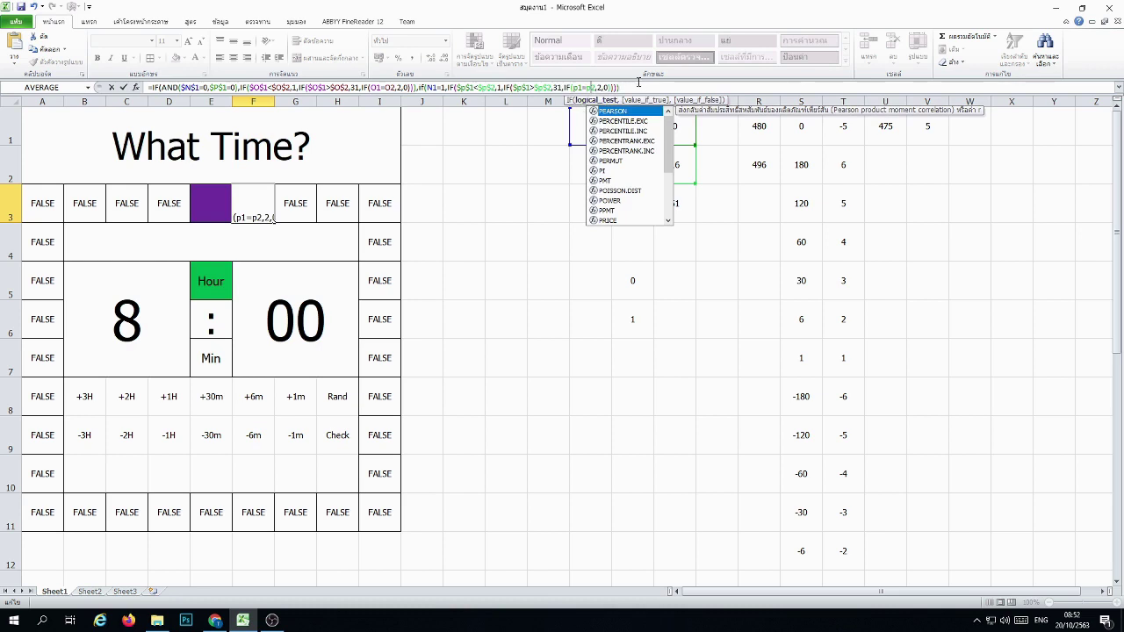
{"action": "type", "text": "2"}
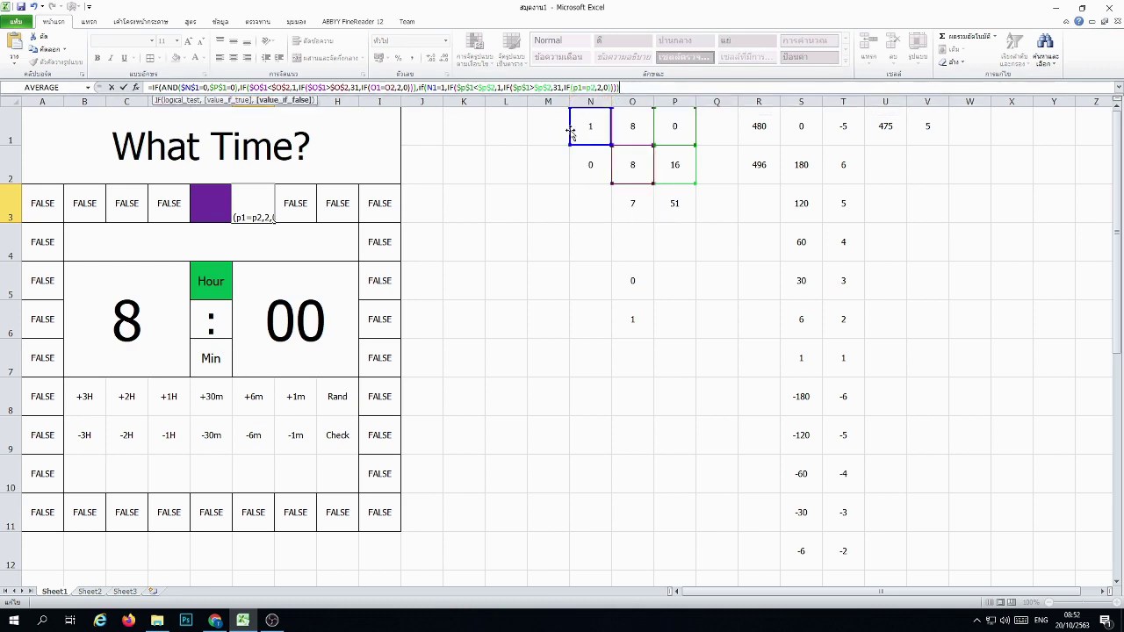
{"action": "key", "text": "Return"}
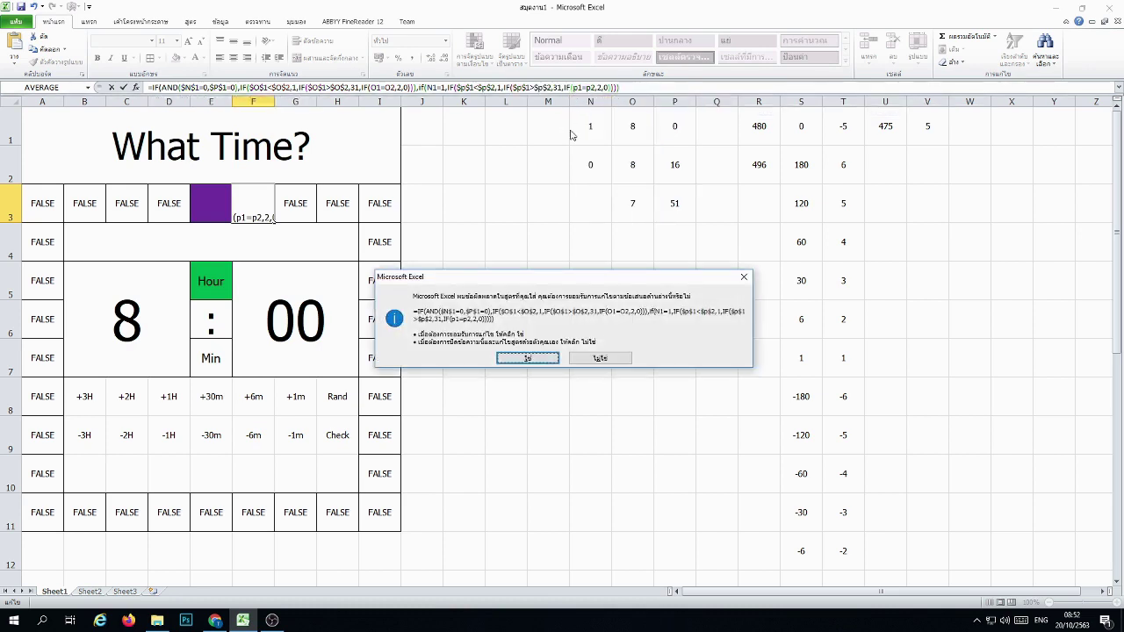
{"action": "key", "text": "Return"}
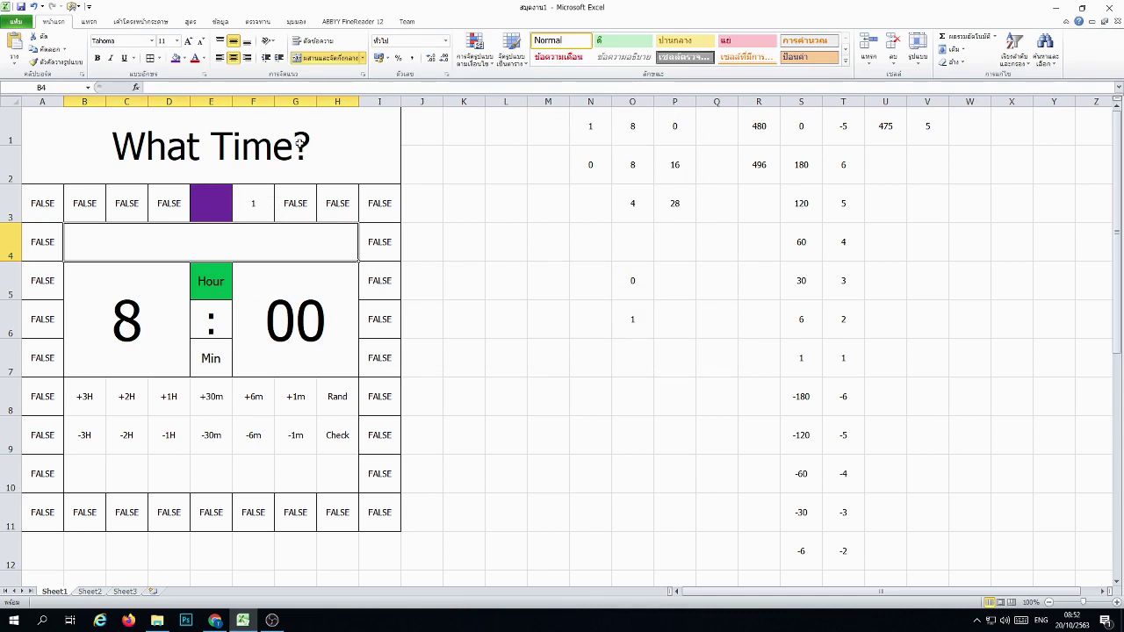
Step: Select F3 and highlight the nested IF comparing O1 and O2 in its formula
{"action": "left_click", "coordinate": [266, 215]}
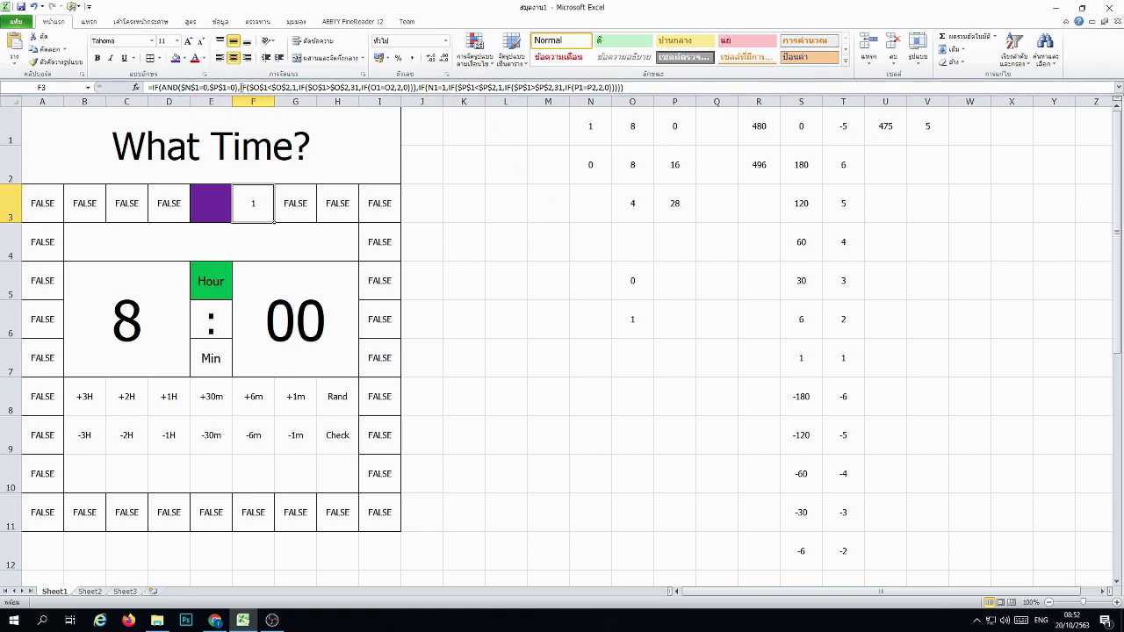
{"action": "left_click_drag", "start_coordinate": [240, 87], "coordinate": [369, 87]}
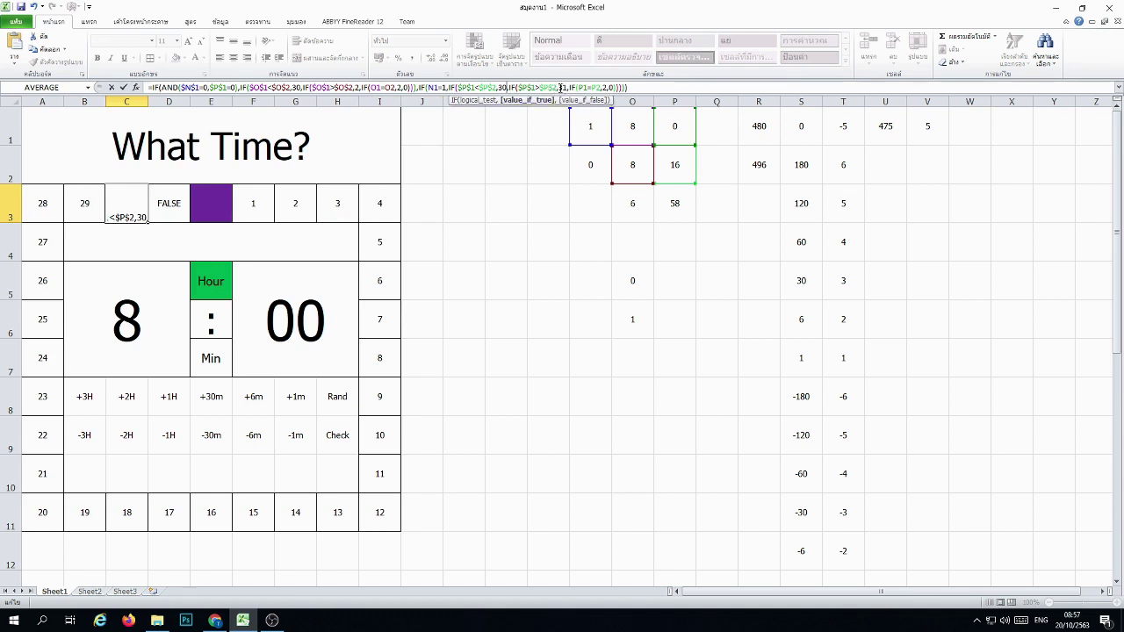
Step: Edit the 31 result in C3's formula, replacing its last digit with 2, and confirm
{"action": "left_click", "coordinate": [566, 87]}
{"action": "key", "text": "BackSpace"}
{"action": "key", "text": "BackSpace"}
{"action": "type", "text": "2"}
{"action": "key", "text": "Tab"}
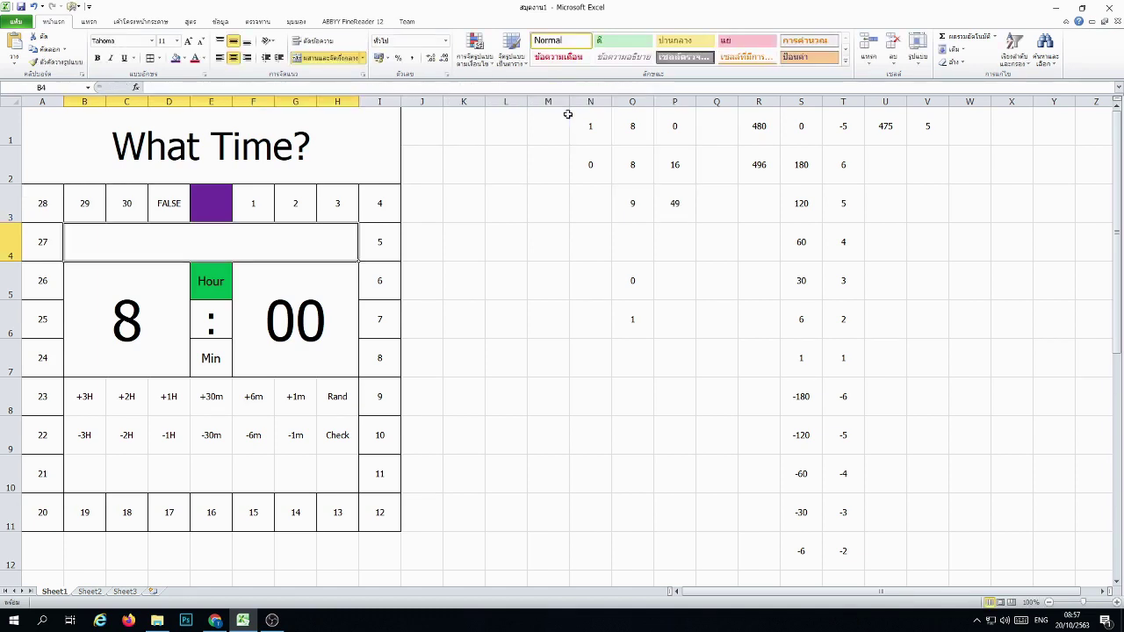
Step: Paste the N1=1 branch into D3's formula with results 31 and 1, and commit
{"action": "key", "text": "F2"}
{"action": "left_click", "coordinate": [417, 87]}
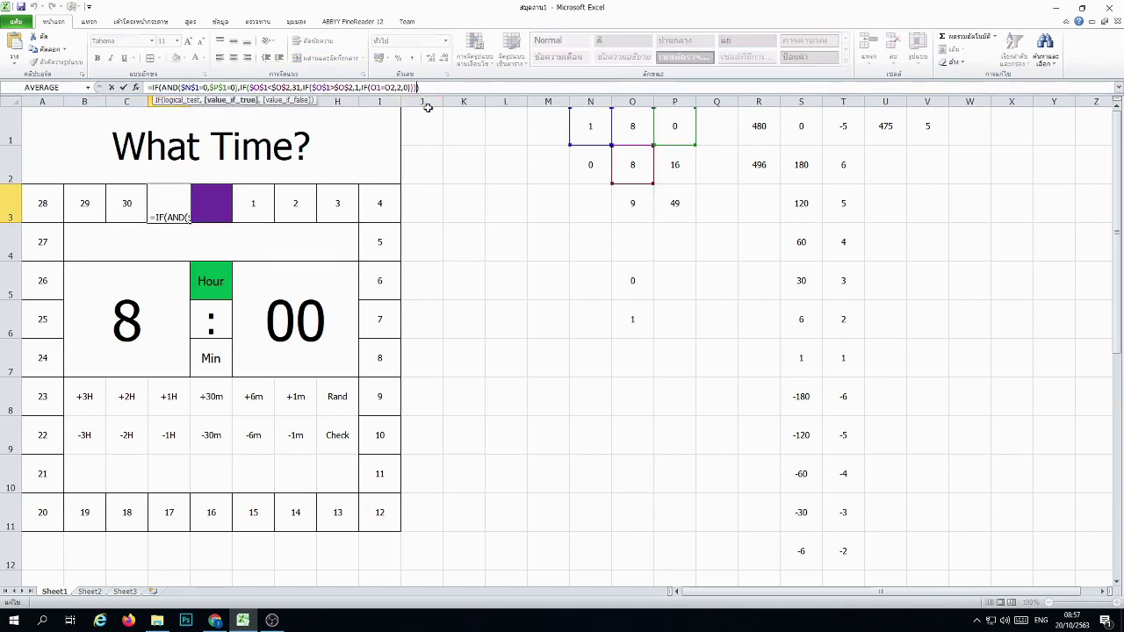
{"action": "type", "text": ",IF(N1=1,IF($P$1<$P$2,1,IF($P$1>$P$2,31,IF(P1=P2,2,0))))"}
{"action": "left_click", "coordinate": [499, 88]}
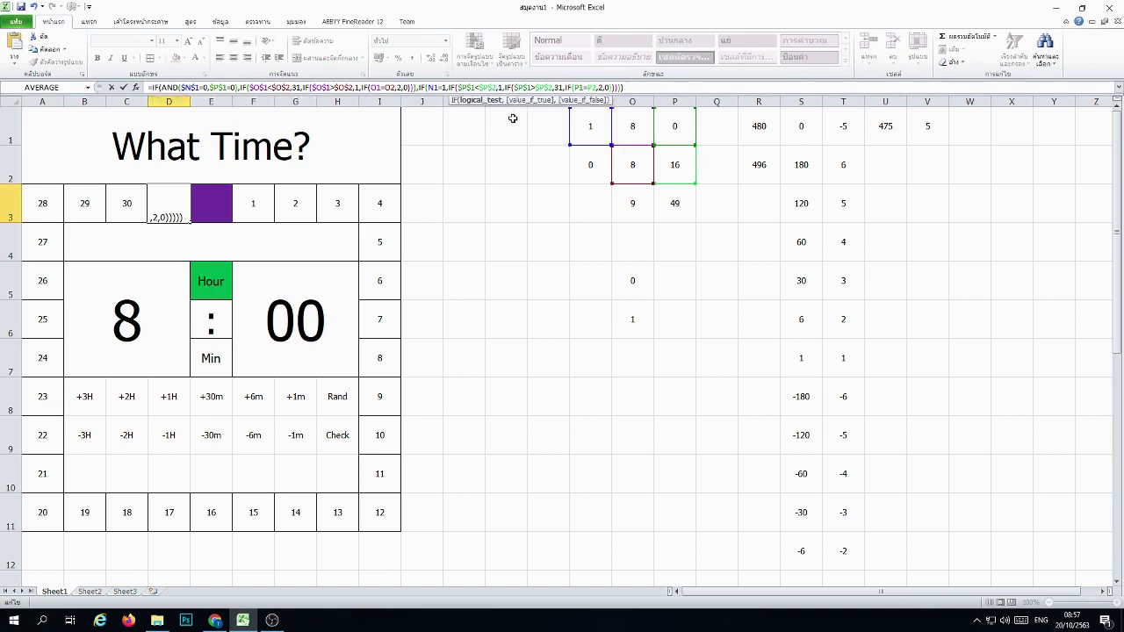
{"action": "type", "text": "3"}
{"action": "key", "text": "Right"}
{"action": "key", "text": "Right"}
{"action": "key", "text": "Right"}
{"action": "key", "text": "Right"}
{"action": "key", "text": "Right"}
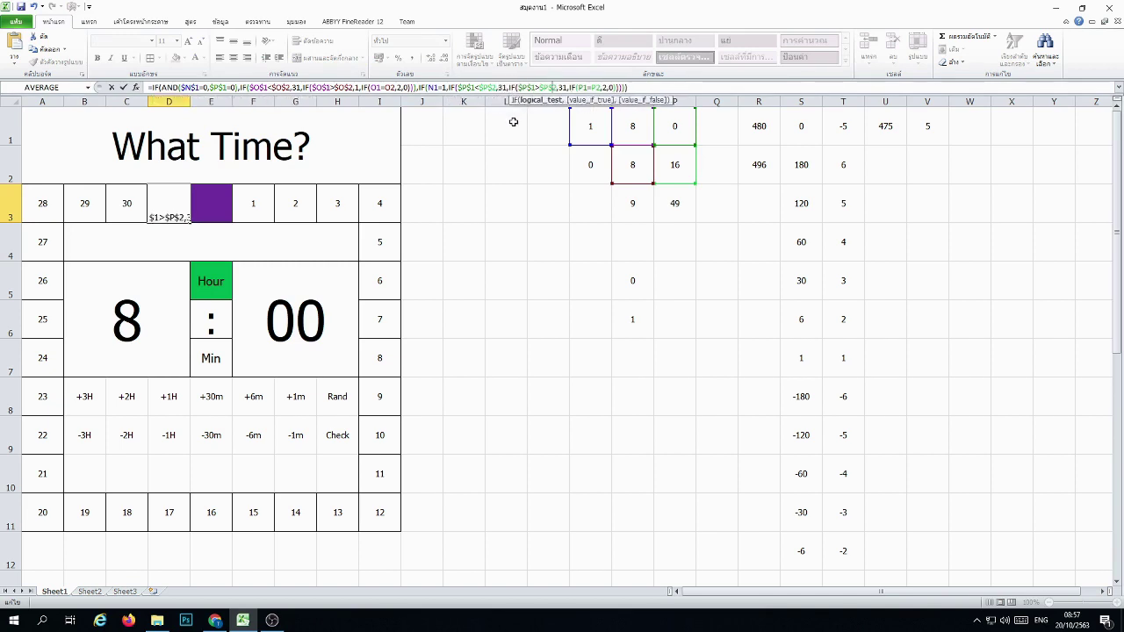
{"action": "key", "text": "Delete"}
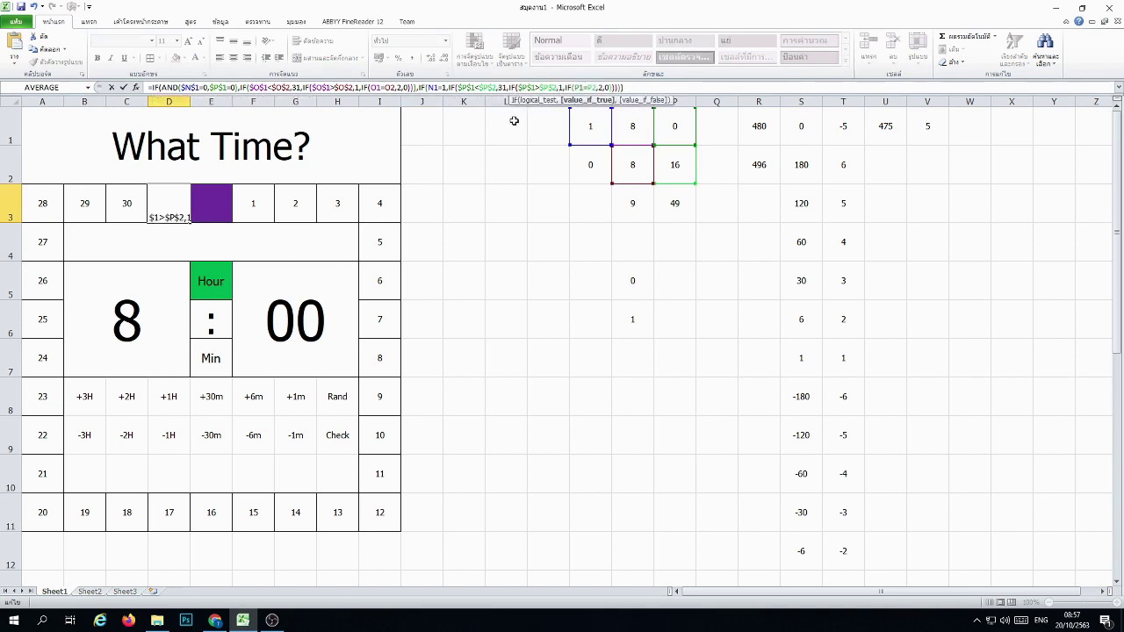
{"action": "key", "text": "Return"}
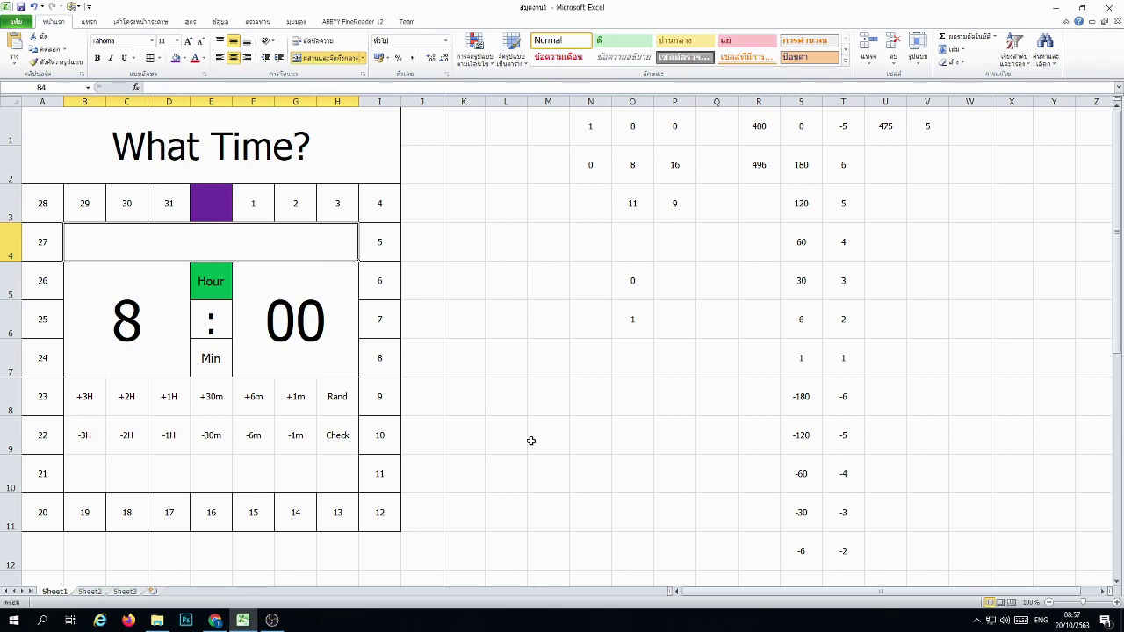
Step: Check O5's step value and select the clock's border cells starting from F3 to I3
{"action": "left_click", "coordinate": [531, 441]}
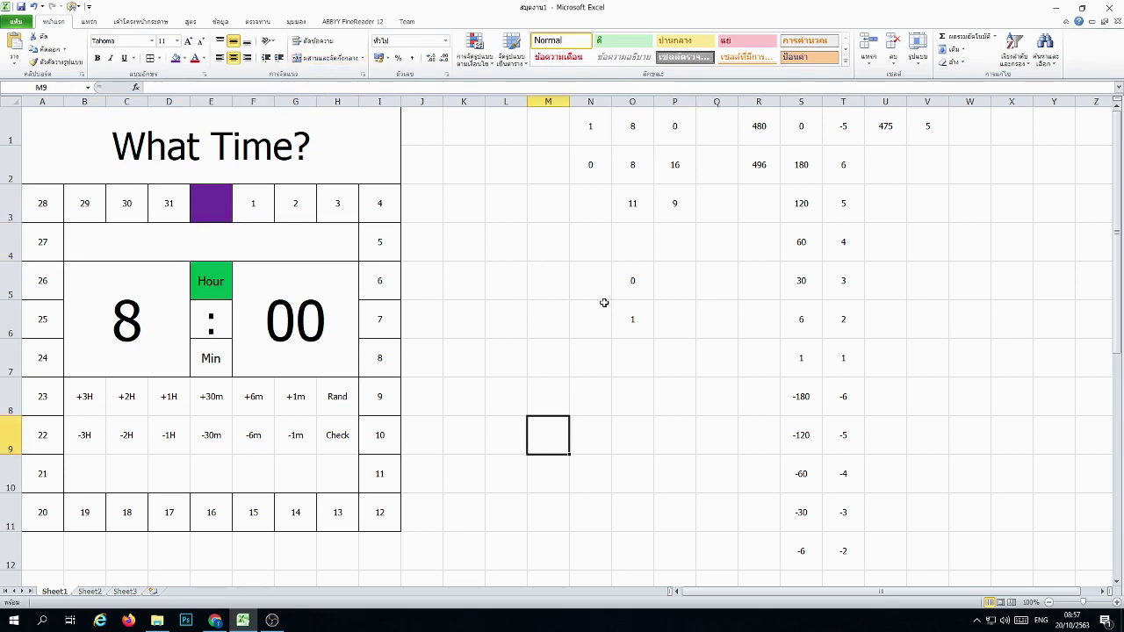
{"action": "left_click", "coordinate": [639, 283]}
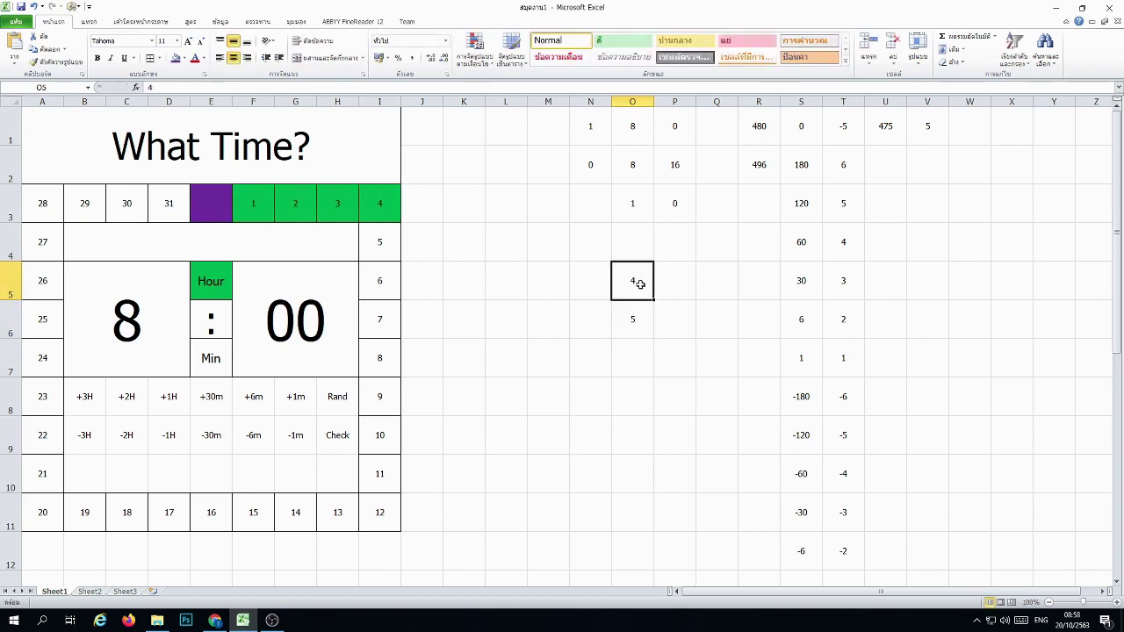
{"action": "mouse_move", "coordinate": [246, 204]}
{"action": "left_mouse_down"}
{"action": "mouse_move", "coordinate": [364, 205]}
{"action": "mouse_move", "coordinate": [382, 475]}
{"action": "mouse_move", "coordinate": [44, 514]}
{"action": "mouse_move", "coordinate": [44, 232]}
{"action": "mouse_move", "coordinate": [167, 210]}
{"action": "left_mouse_up"}
{"action": "left_click", "coordinate": [474, 51]}
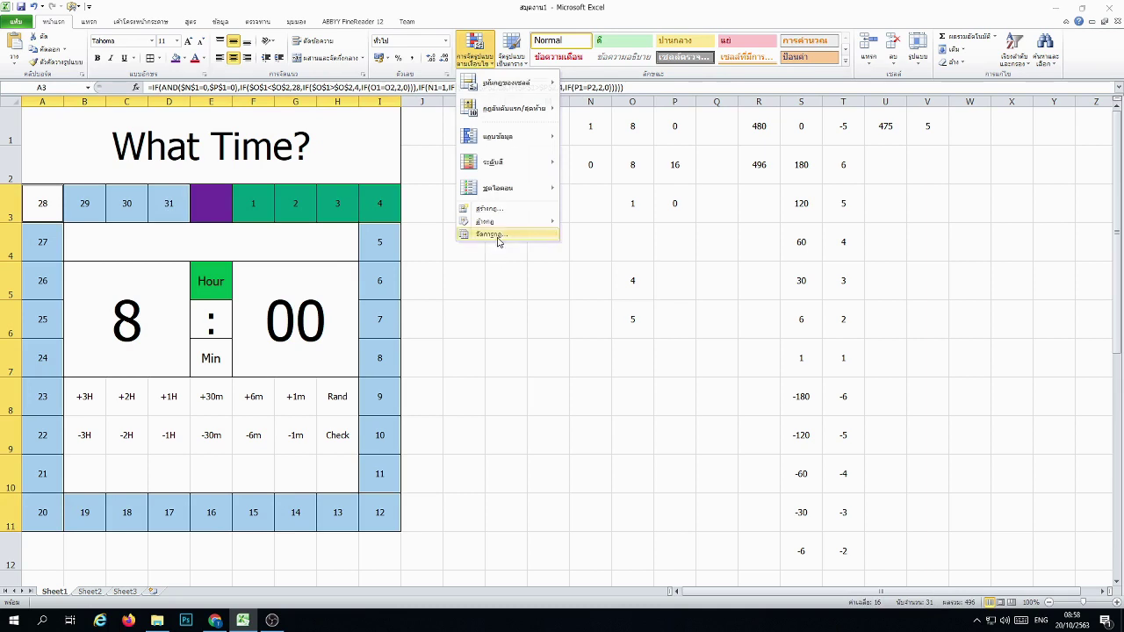
Step: Edit the green highlight rule, appending ,$N$1=0 to its formula
{"action": "left_click", "coordinate": [495, 235]}
{"action": "left_click", "coordinate": [207, 126]}
{"action": "left_click", "coordinate": [201, 100]}
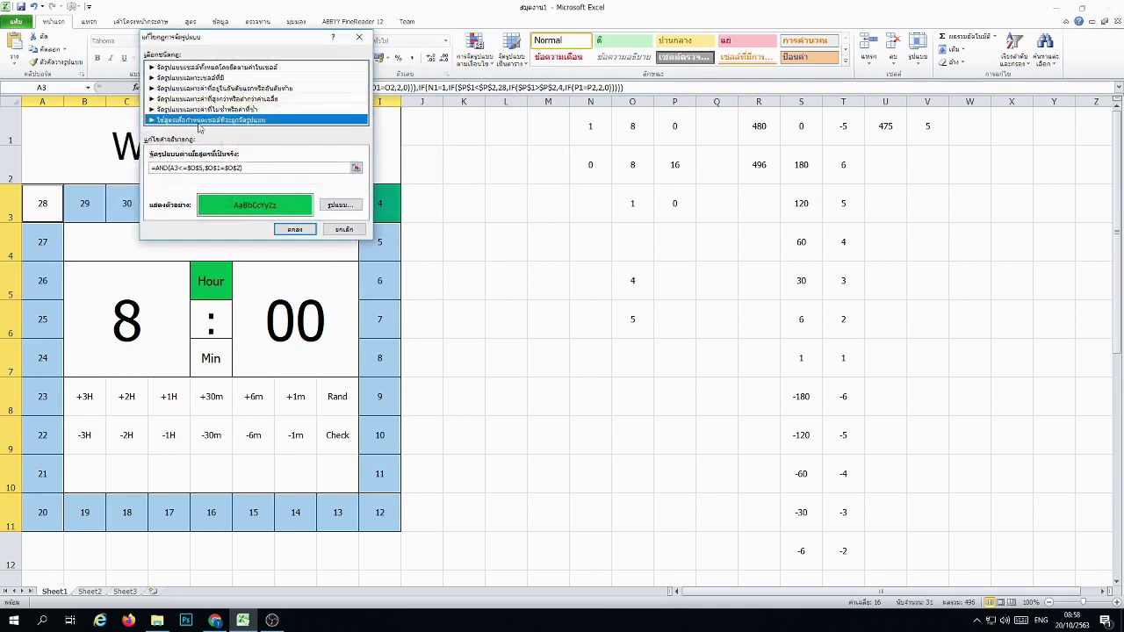
{"action": "left_click", "coordinate": [226, 167]}
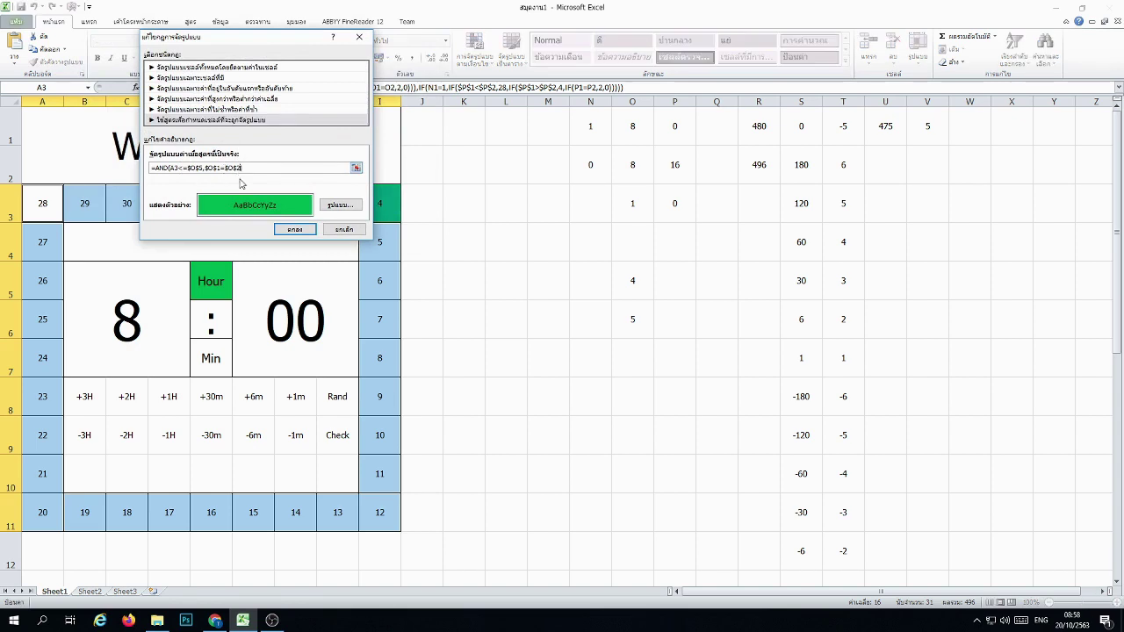
{"action": "left_click", "coordinate": [586, 130]}
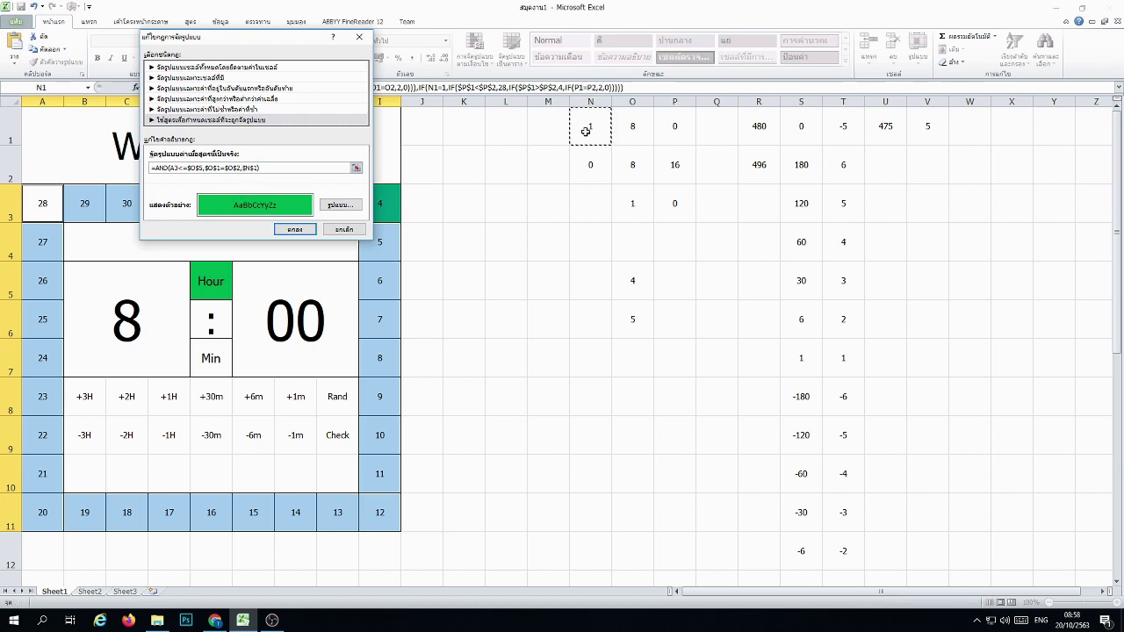
{"action": "type", "text": "=0"}
Step: Save the edited green rule and close the conditional formatting rules list
{"action": "left_click", "coordinate": [298, 232]}
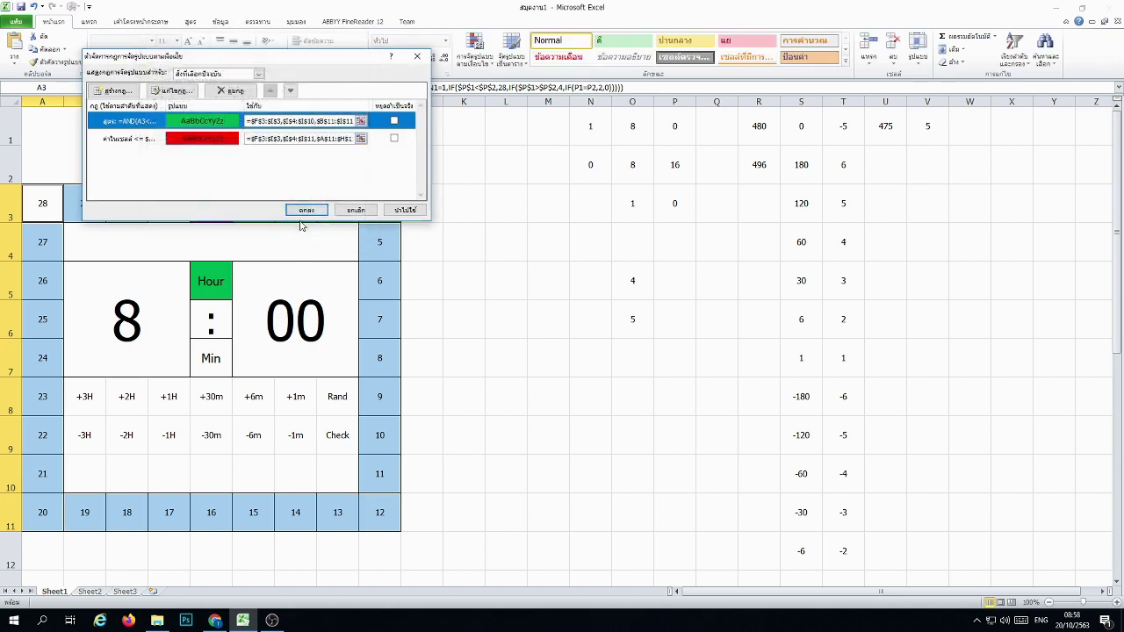
{"action": "left_click", "coordinate": [303, 213]}
{"action": "left_click", "coordinate": [519, 273]}
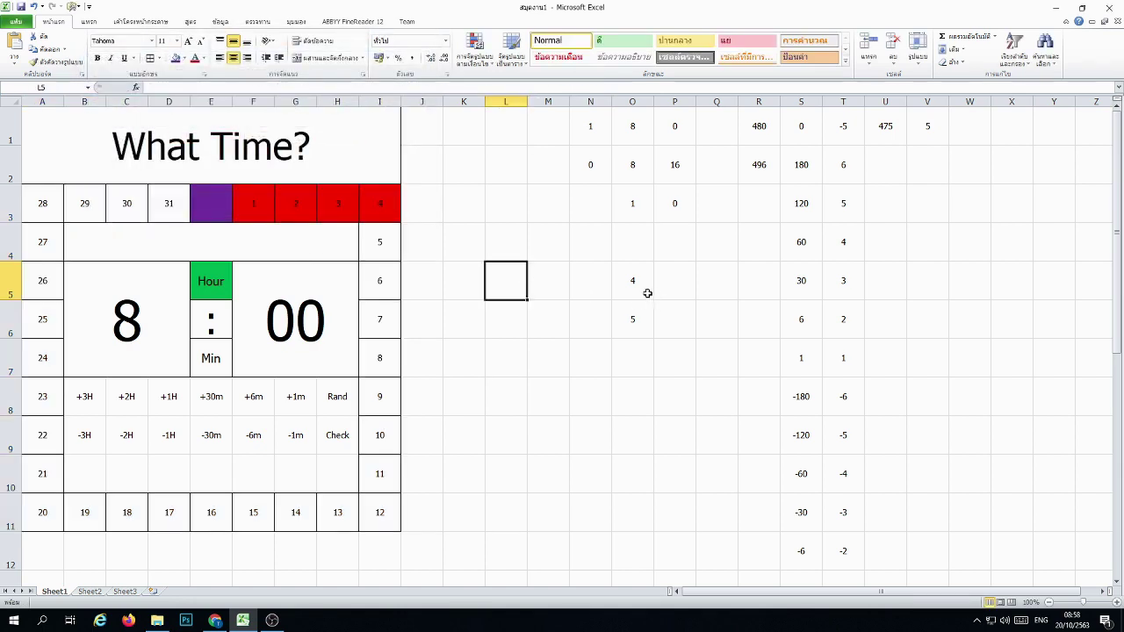
{"action": "left_click", "coordinate": [626, 282]}
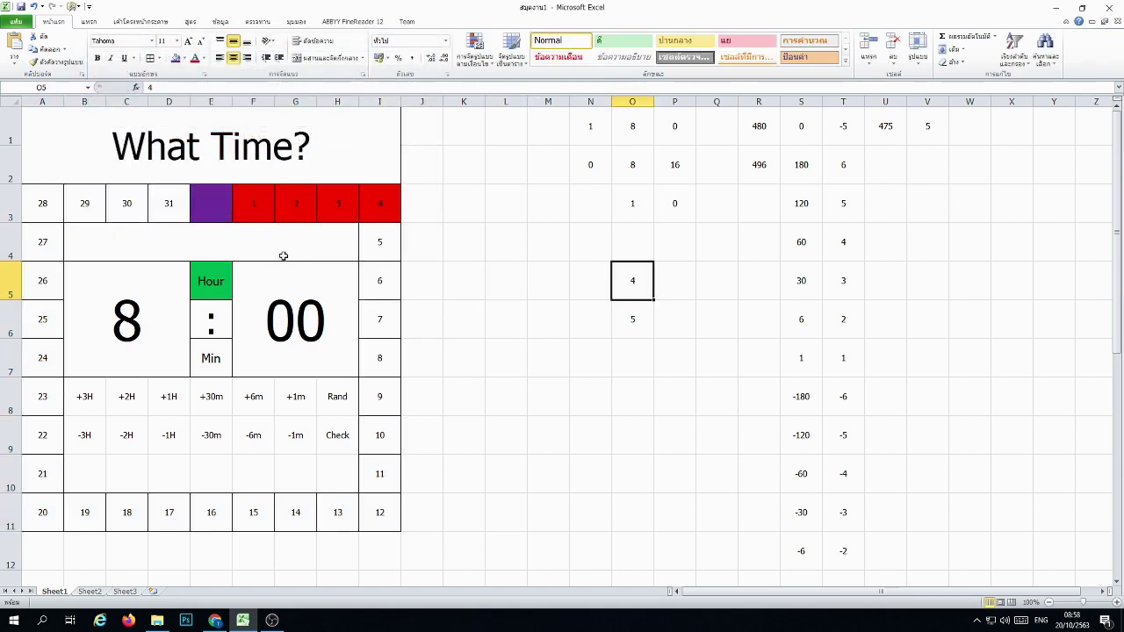
Step: Test the rule by setting N1 to 0, then back to 1
{"action": "left_click", "coordinate": [595, 133]}
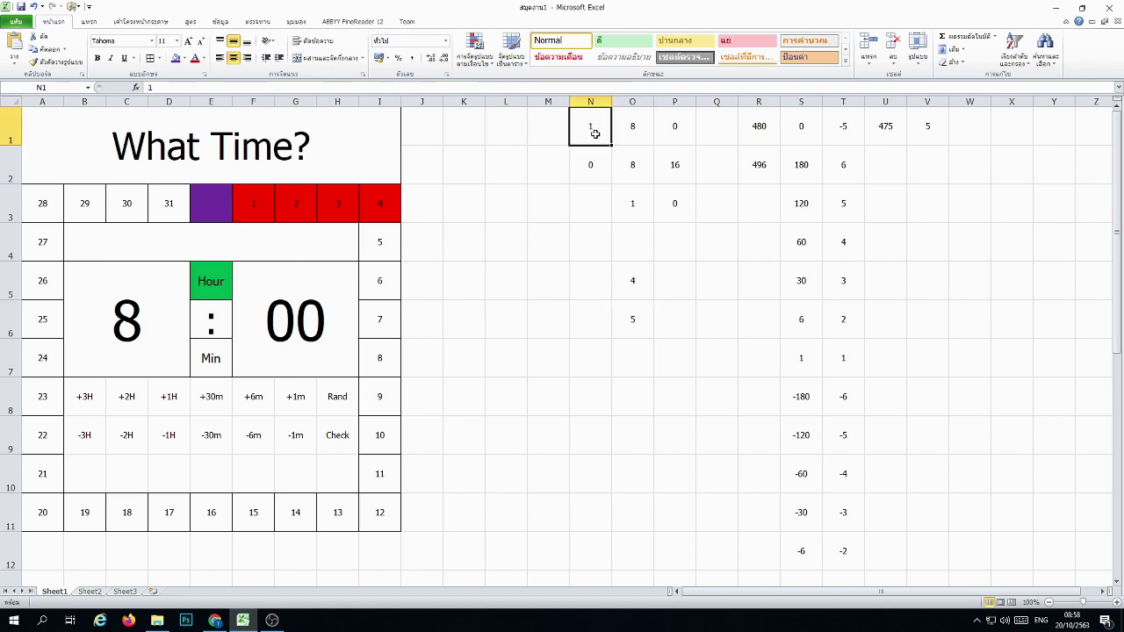
{"action": "type", "text": "0"}
{"action": "key", "text": "Return"}
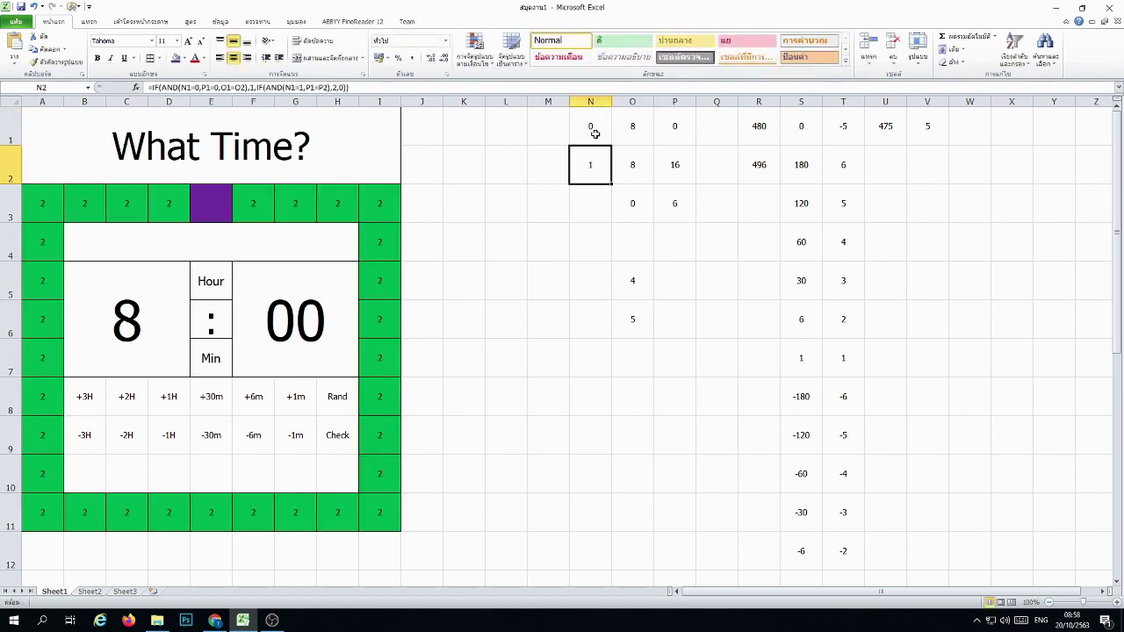
{"action": "left_click", "coordinate": [594, 133]}
{"action": "type", "text": "1"}
{"action": "key", "text": "Return"}
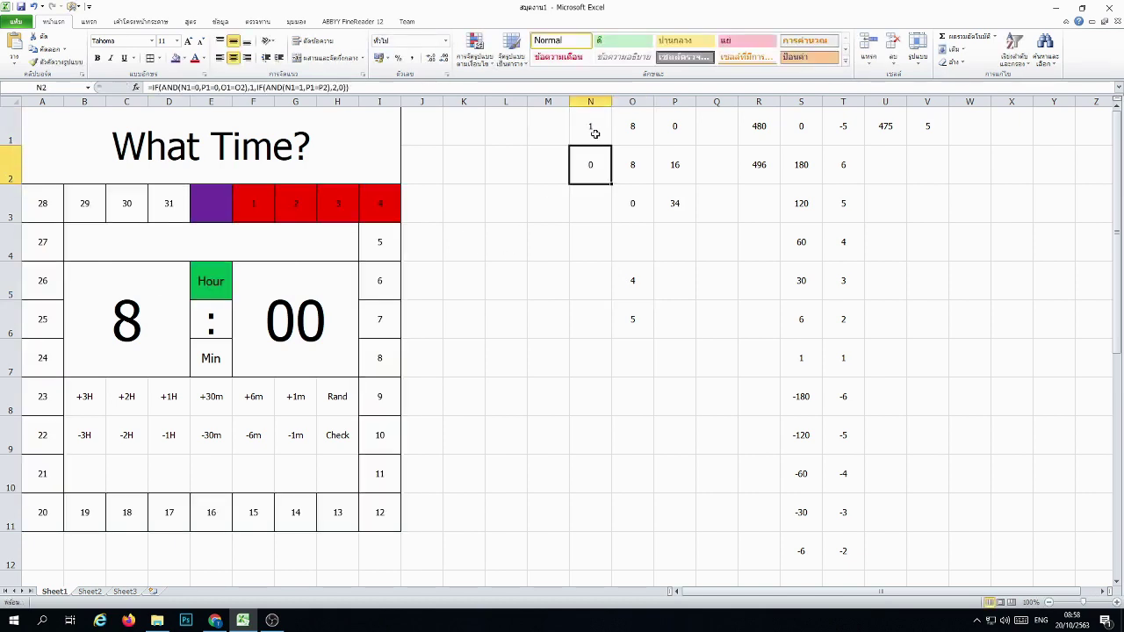
Step: Copy O6 and paste its value into O5 to step the clock forward
{"action": "right_click", "coordinate": [632, 327]}
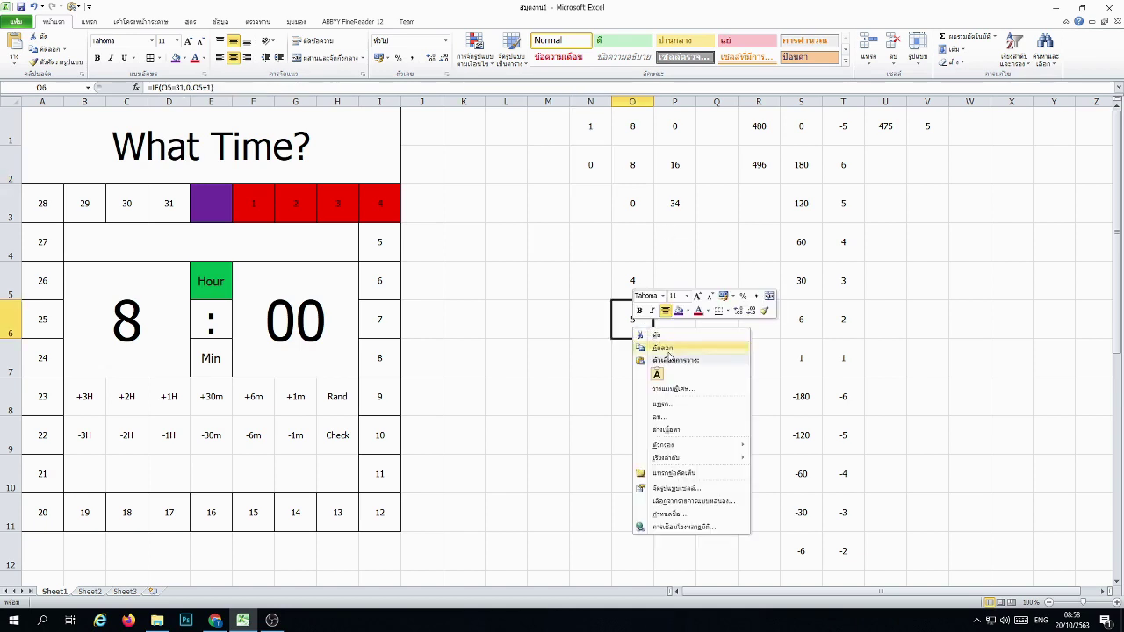
{"action": "left_click", "coordinate": [667, 352]}
{"action": "right_click", "coordinate": [629, 290]}
{"action": "left_click", "coordinate": [673, 330]}
{"action": "right_click", "coordinate": [633, 286]}
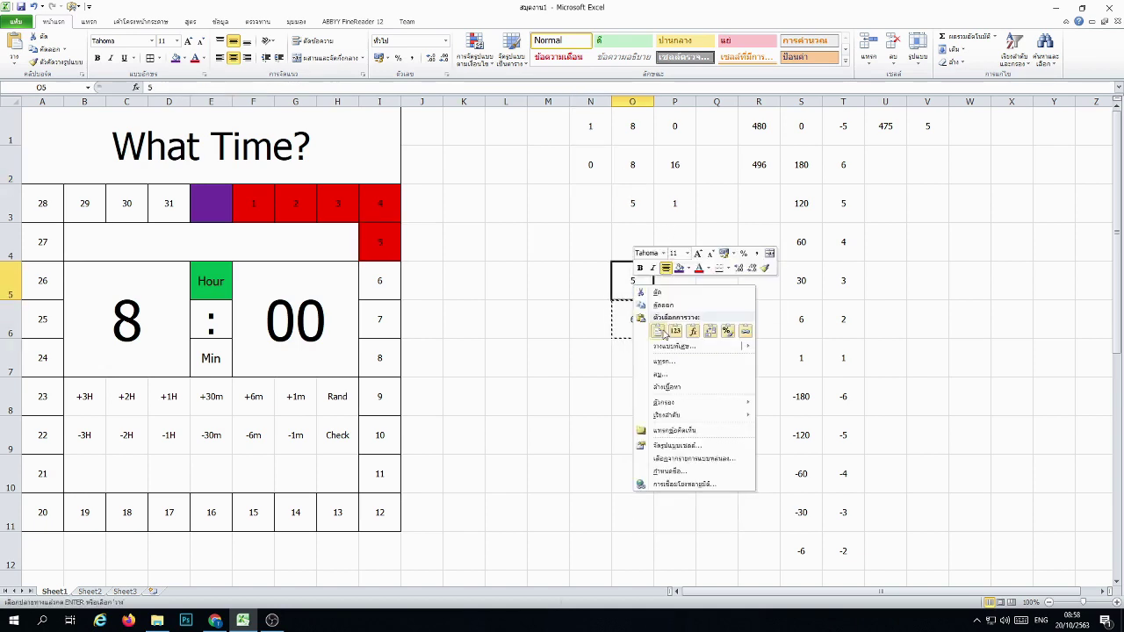
{"action": "right_click", "coordinate": [643, 288]}
{"action": "left_click", "coordinate": [683, 330]}
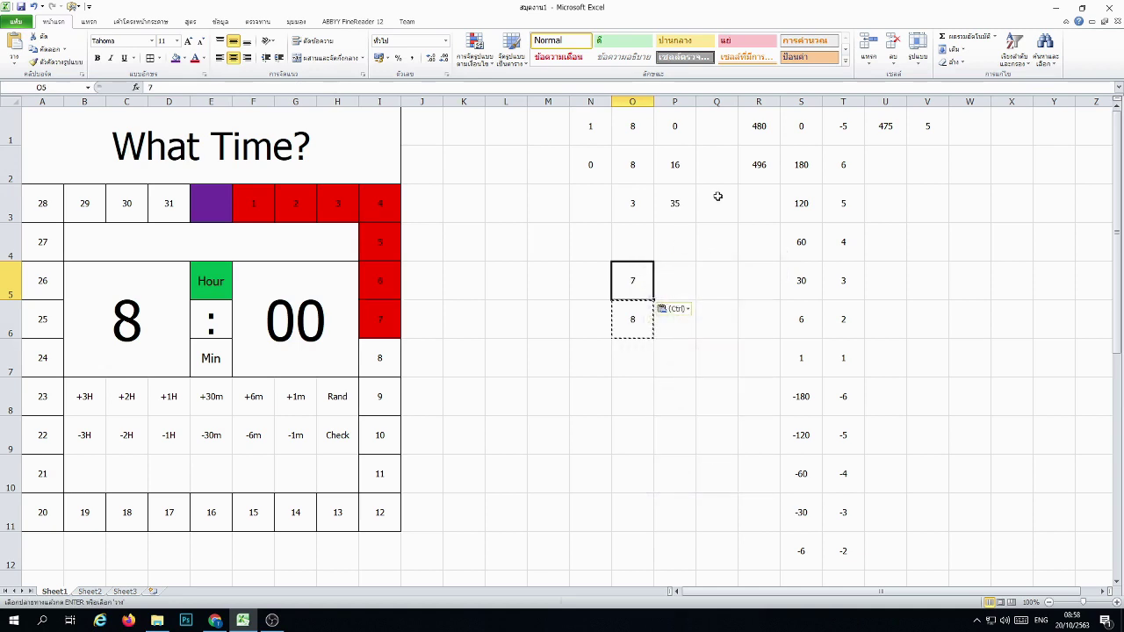
Step: Set R1 to 500 and paste step values into O5 three more times
{"action": "left_click", "coordinate": [767, 134]}
{"action": "type", "text": "500"}
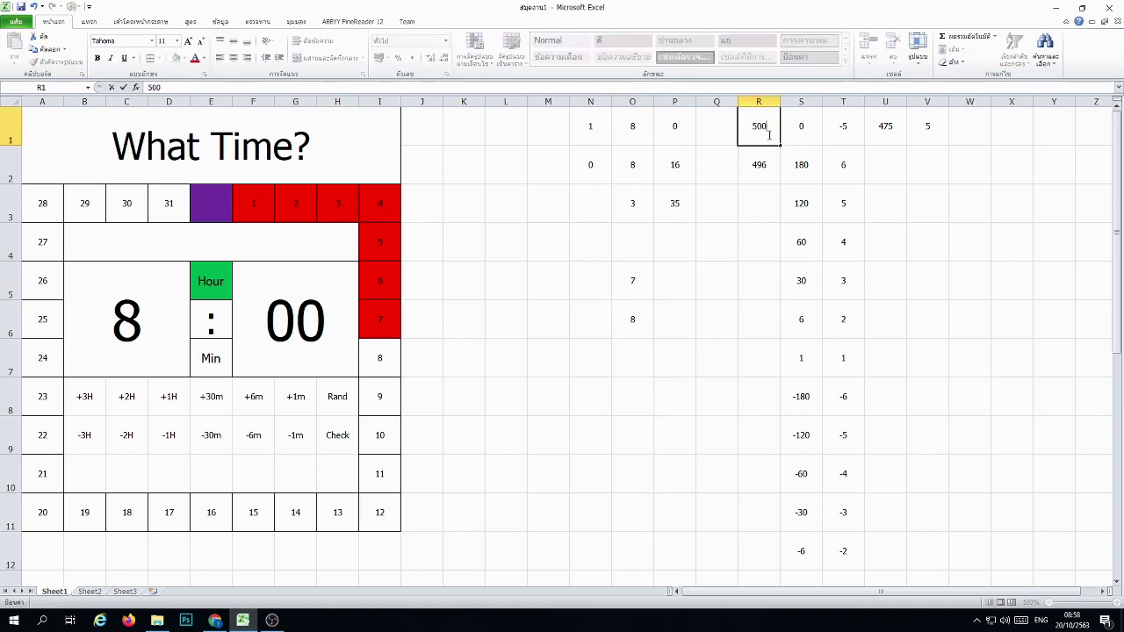
{"action": "key", "text": "Return"}
{"action": "right_click", "coordinate": [633, 307]}
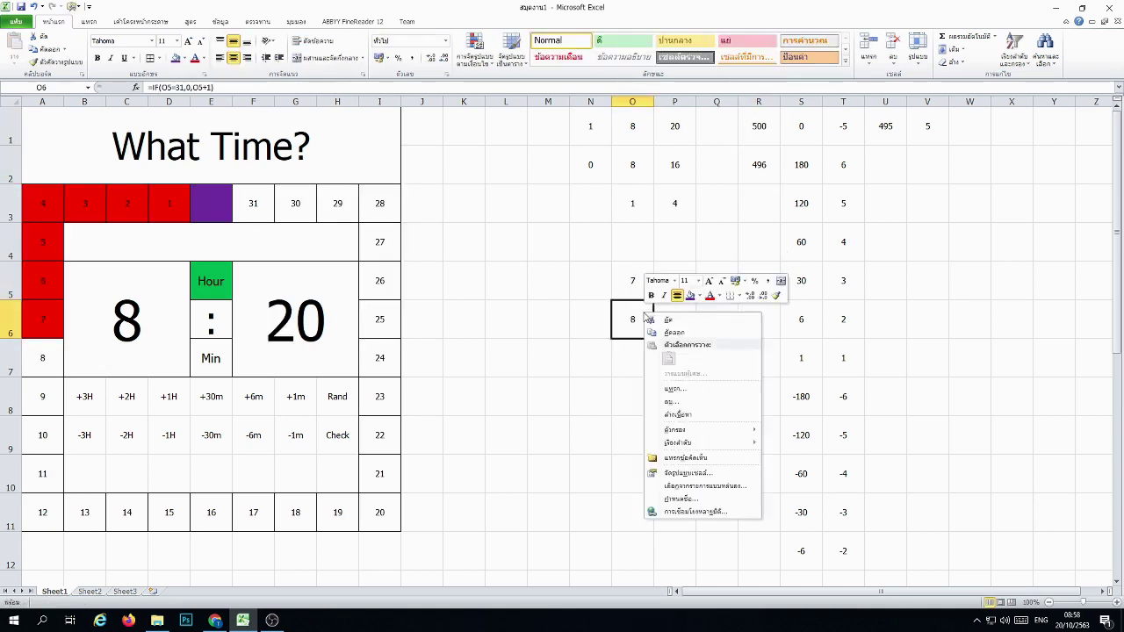
{"action": "left_click", "coordinate": [667, 321]}
{"action": "right_click", "coordinate": [639, 290]}
{"action": "left_click", "coordinate": [679, 330]}
{"action": "right_click", "coordinate": [641, 283]}
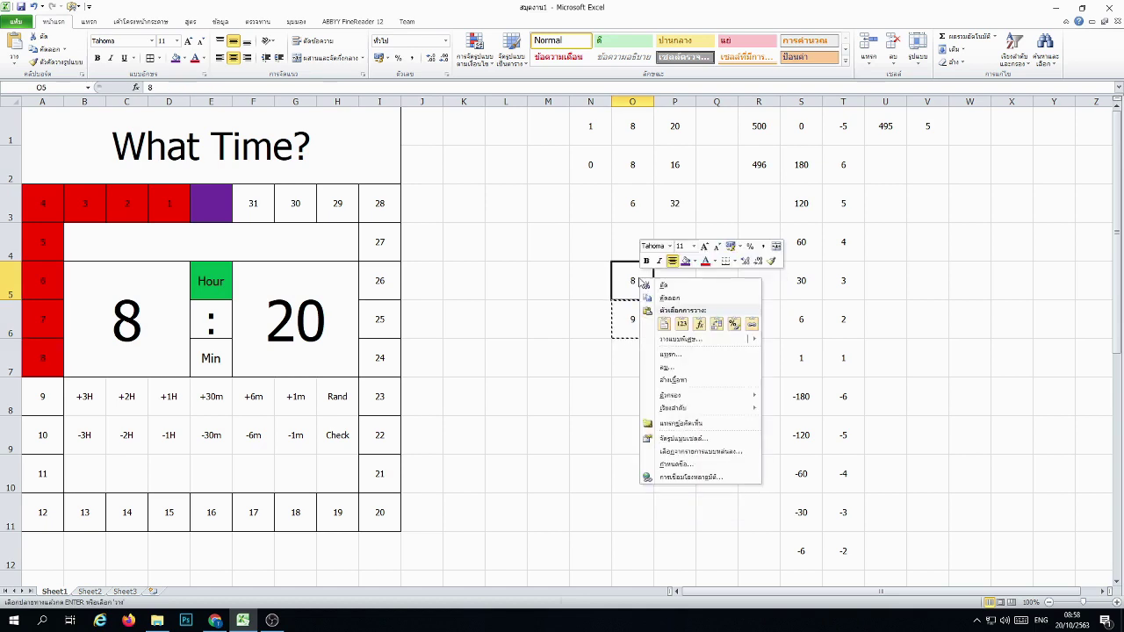
{"action": "left_click", "coordinate": [680, 324]}
{"action": "right_click", "coordinate": [635, 302]}
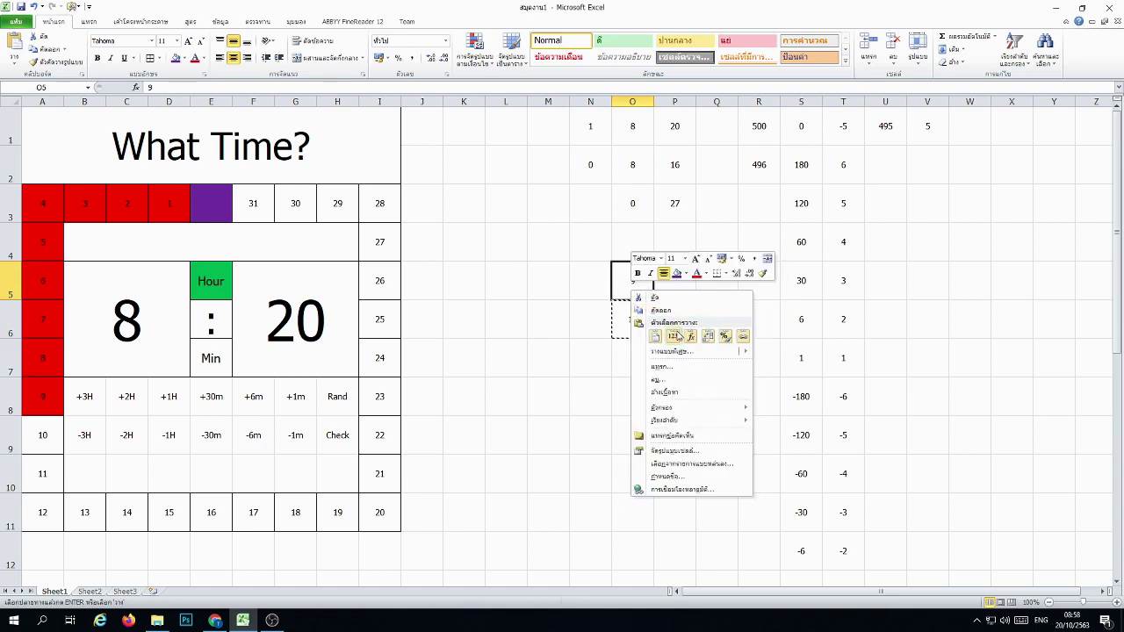
{"action": "left_click", "coordinate": [679, 325]}
{"action": "left_click", "coordinate": [579, 369]}
Step: Reset O5 to 0 and set R1 to 496
{"action": "left_click", "coordinate": [638, 292]}
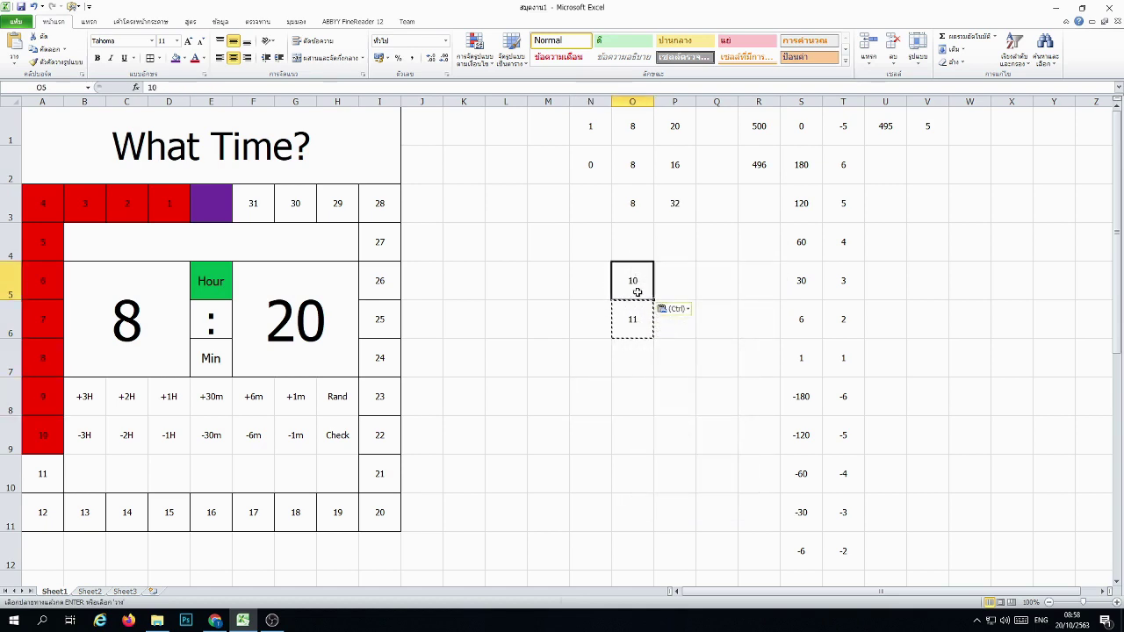
{"action": "type", "text": "0"}
{"action": "key", "text": "Return"}
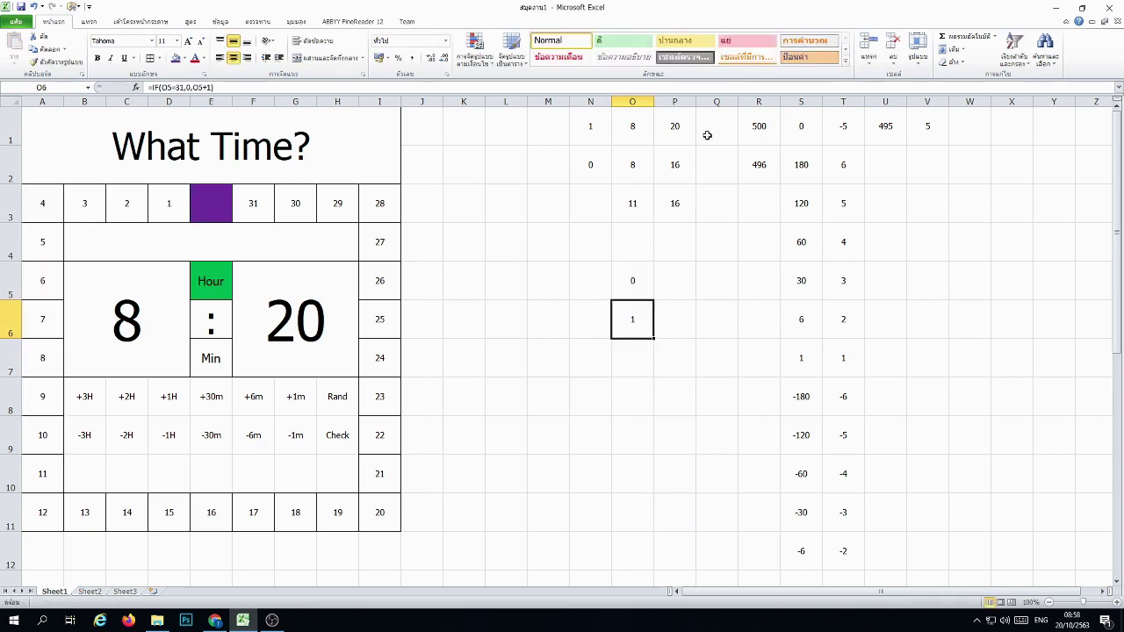
{"action": "left_click", "coordinate": [761, 129]}
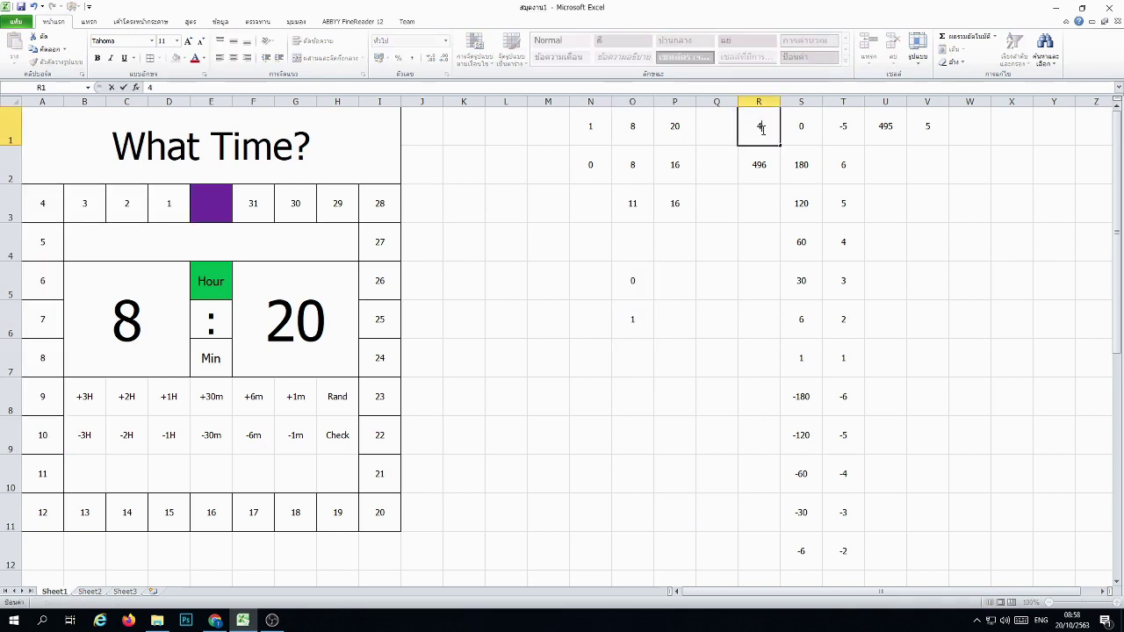
{"action": "type", "text": "496"}
{"action": "key", "text": "Return"}
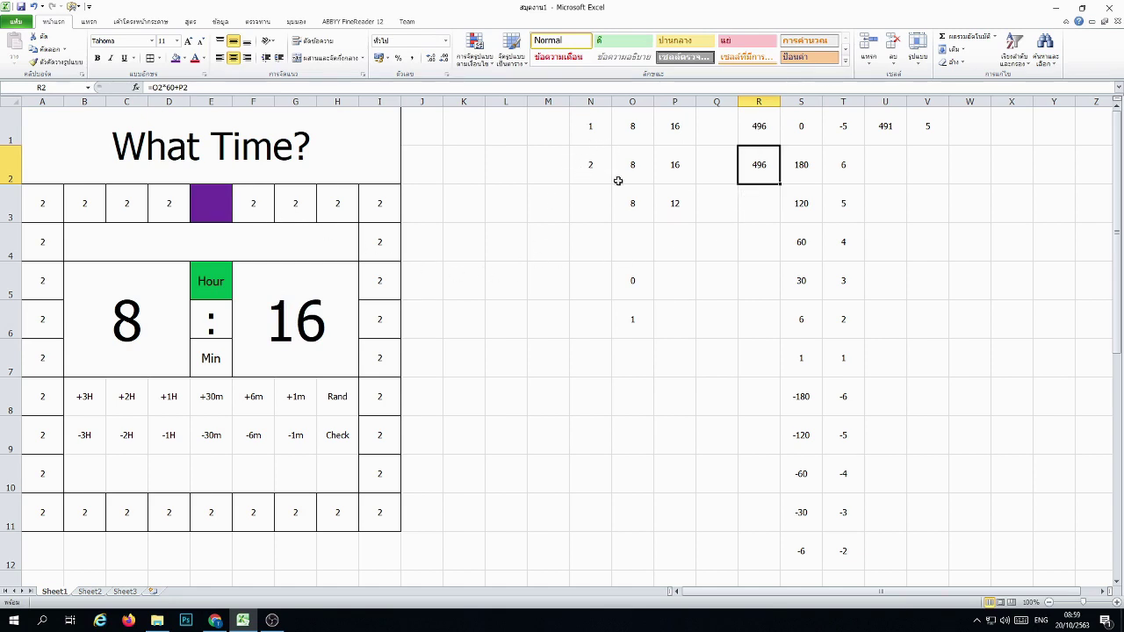
Step: Paste O6's value into O5, bringing the clock to 8:16 with a red border
{"action": "left_click", "coordinate": [629, 321]}
{"action": "right_click", "coordinate": [629, 322]}
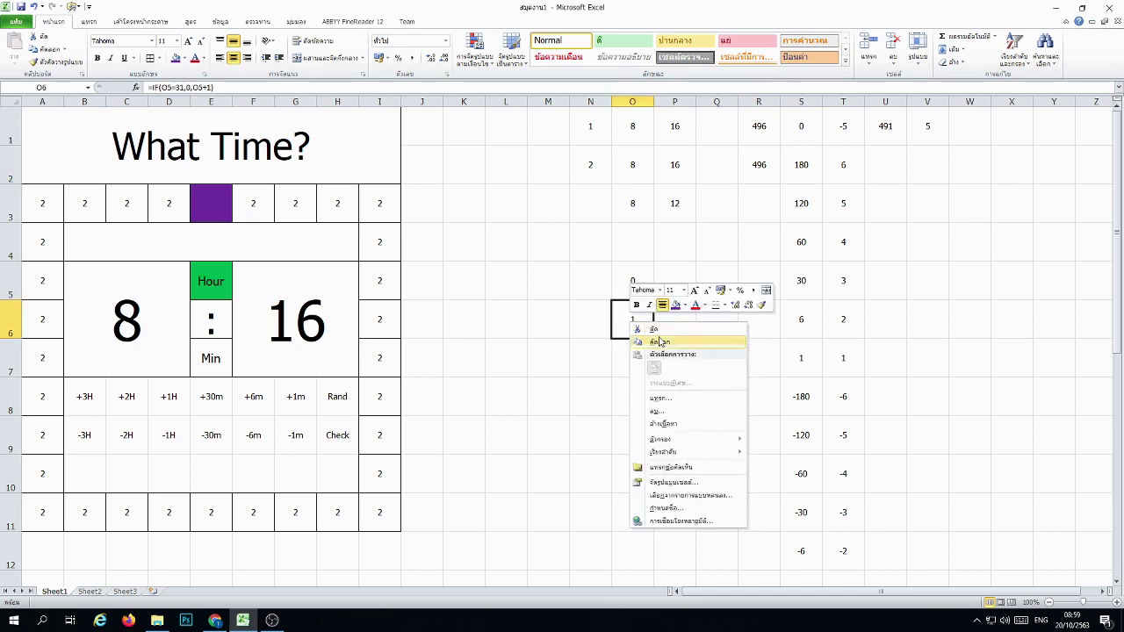
{"action": "left_click", "coordinate": [663, 347]}
{"action": "right_click", "coordinate": [632, 285]}
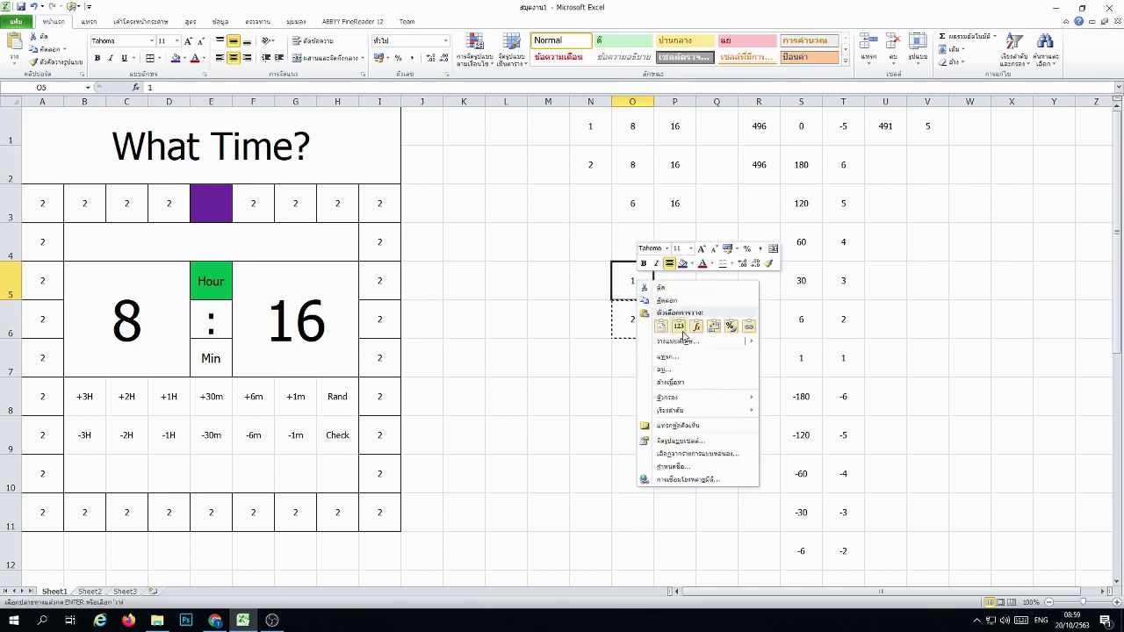
{"action": "left_click", "coordinate": [694, 326]}
{"action": "left_click", "coordinate": [590, 358]}
Step: Select the top, right and left border cells from F3 around to A3 and open Conditional Formatting
{"action": "left_click", "coordinate": [250, 212]}
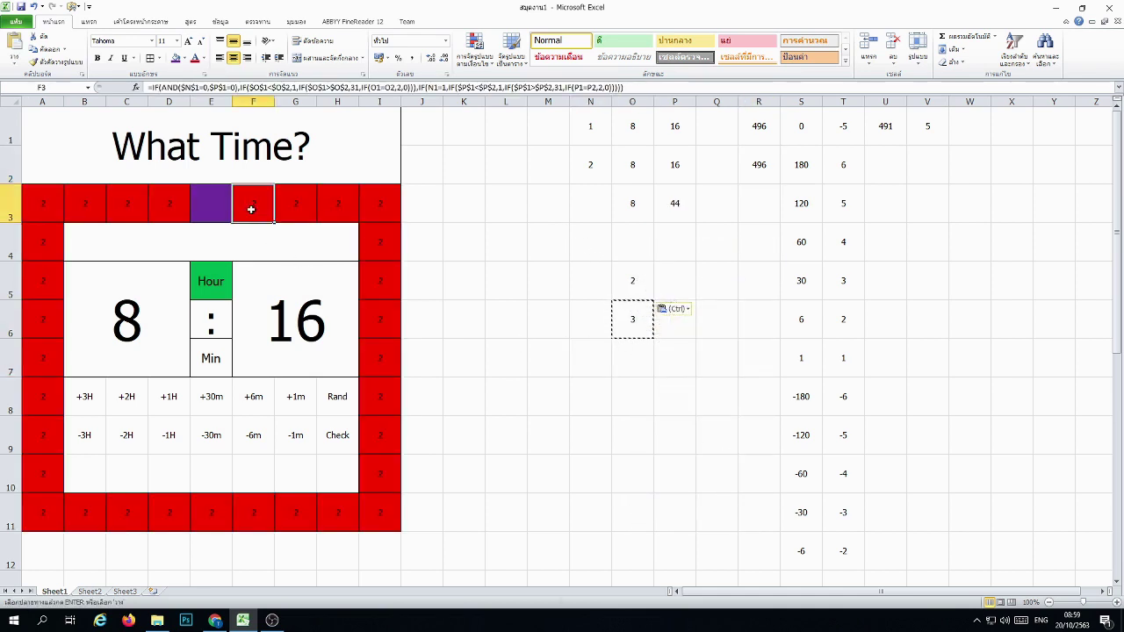
{"action": "left_click", "coordinate": [465, 45]}
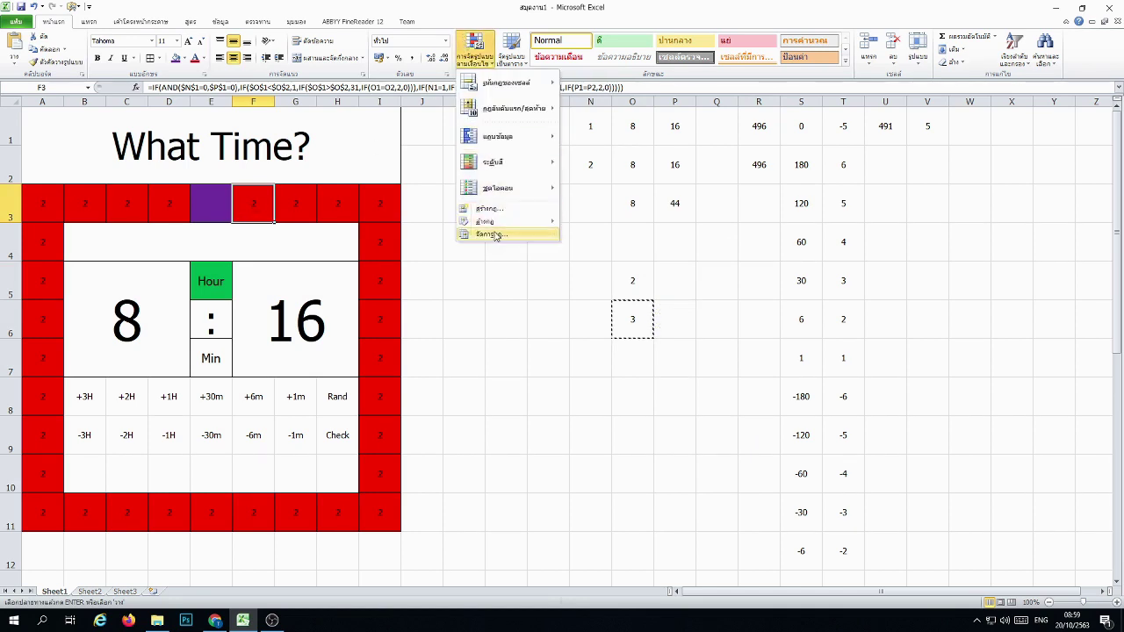
{"action": "left_click", "coordinate": [267, 205]}
{"action": "left_click_drag", "start_coordinate": [267, 205], "coordinate": [384, 476]}
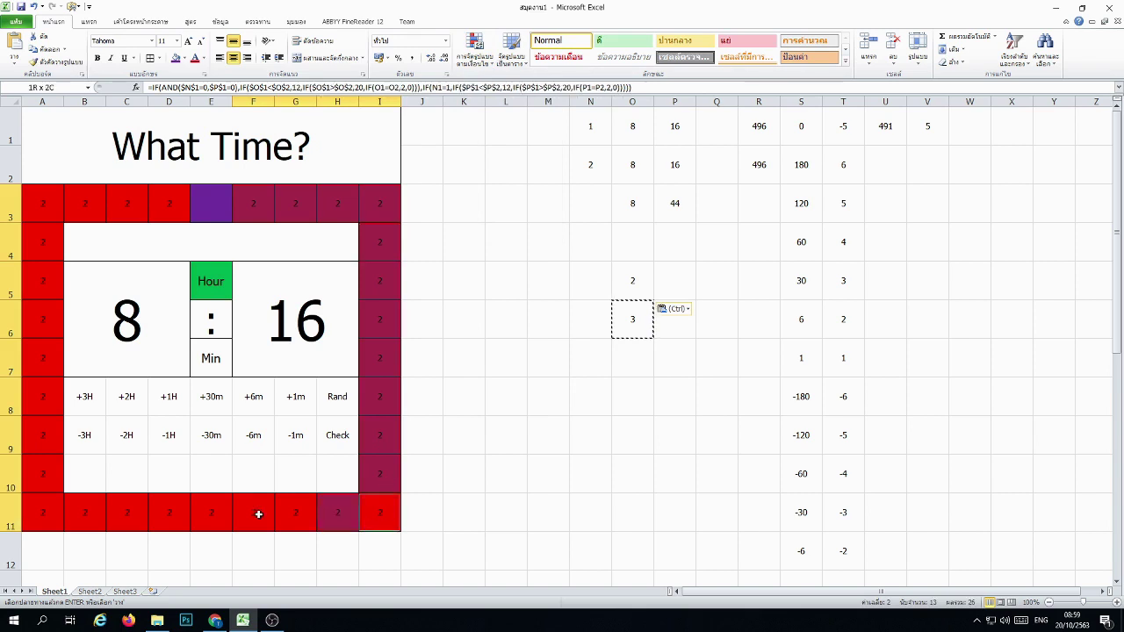
{"action": "left_click_drag", "start_coordinate": [42, 513], "coordinate": [49, 233]}
{"action": "left_click", "coordinate": [46, 211]}
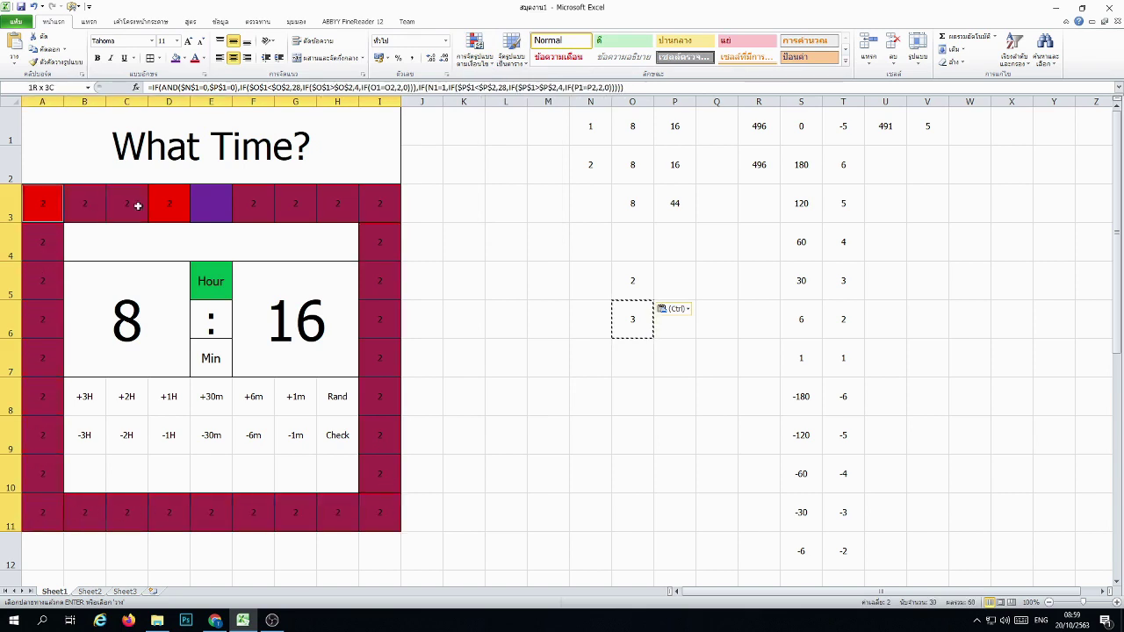
{"action": "left_click", "coordinate": [479, 48]}
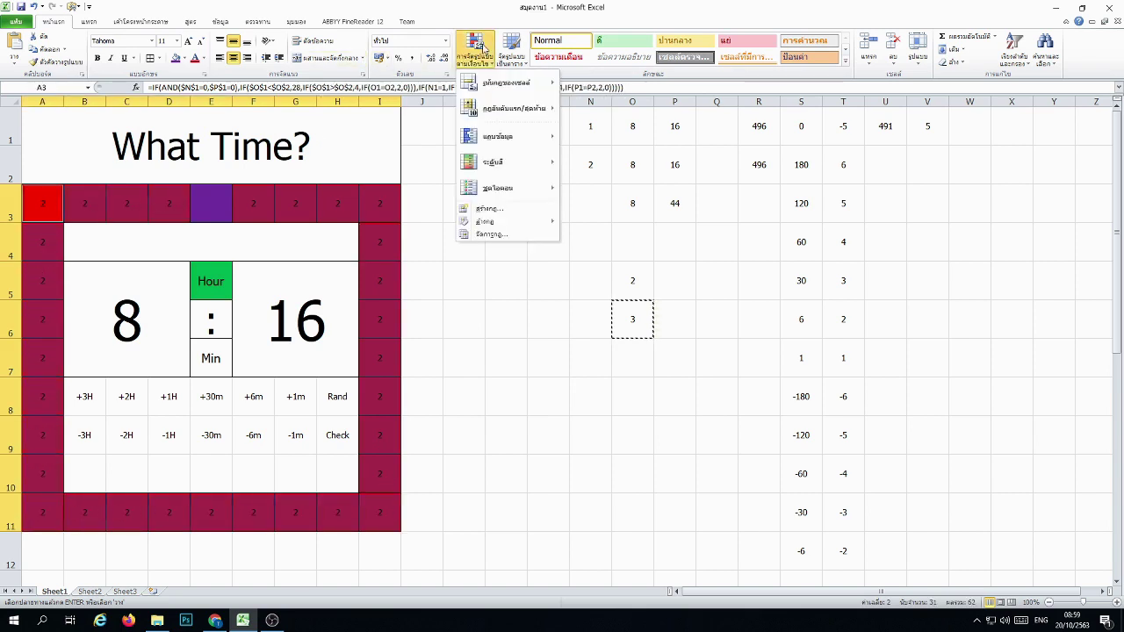
Step: Copy the formula from the existing green highlight rule without changing it
{"action": "left_click", "coordinate": [490, 235]}
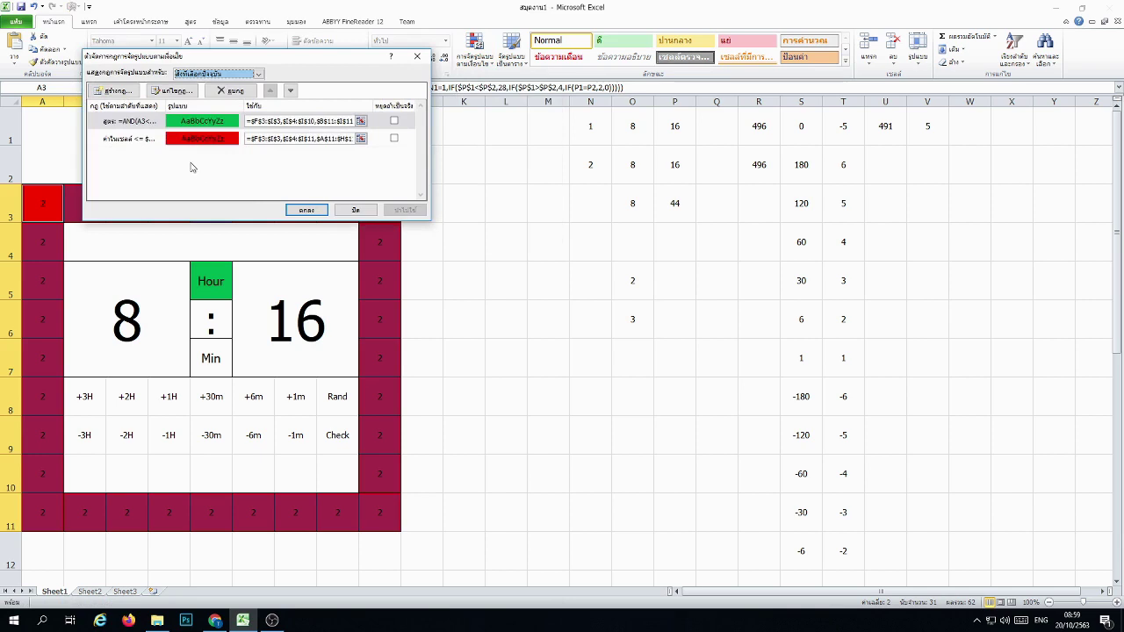
{"action": "left_click", "coordinate": [151, 120]}
{"action": "left_click", "coordinate": [162, 90]}
{"action": "left_click_drag", "start_coordinate": [274, 167], "coordinate": [150, 173]}
{"action": "left_click", "coordinate": [290, 230]}
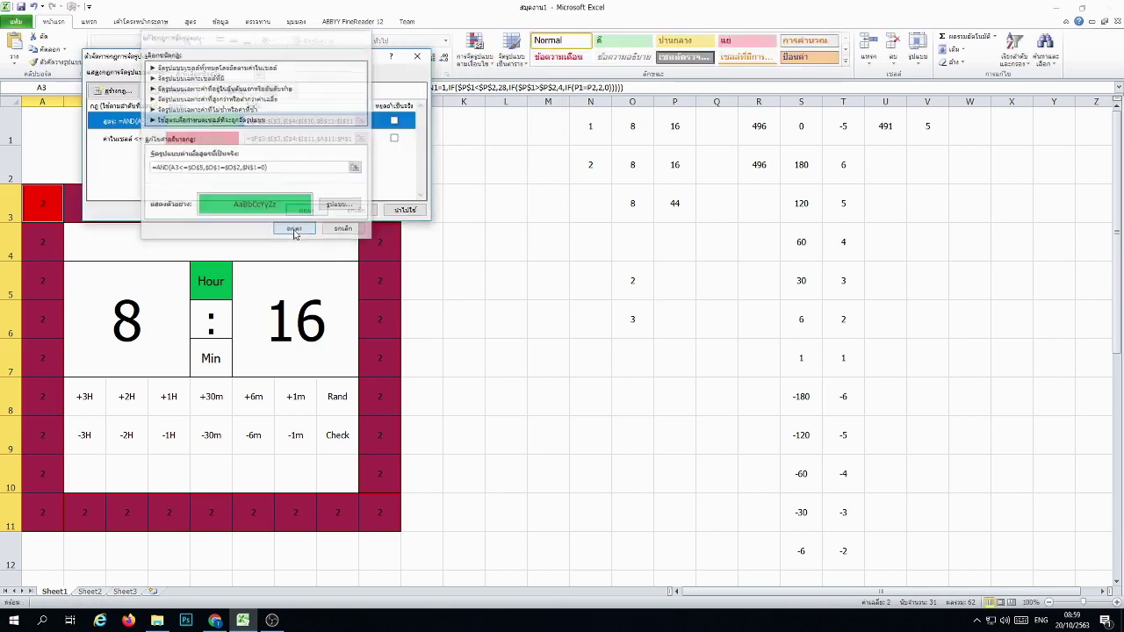
Step: Create a new formula rule from the copied formula, changing the N1 condition to 1
{"action": "left_click", "coordinate": [114, 90]}
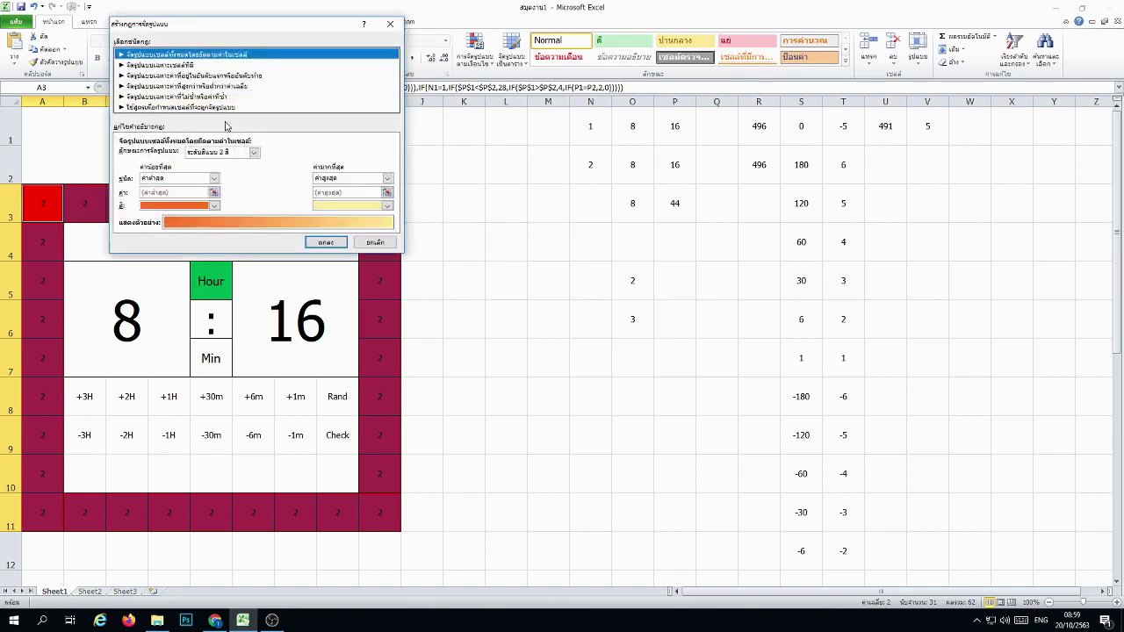
{"action": "left_click", "coordinate": [224, 107]}
{"action": "left_click", "coordinate": [234, 155]}
{"action": "key", "text": "ctrl+v"}
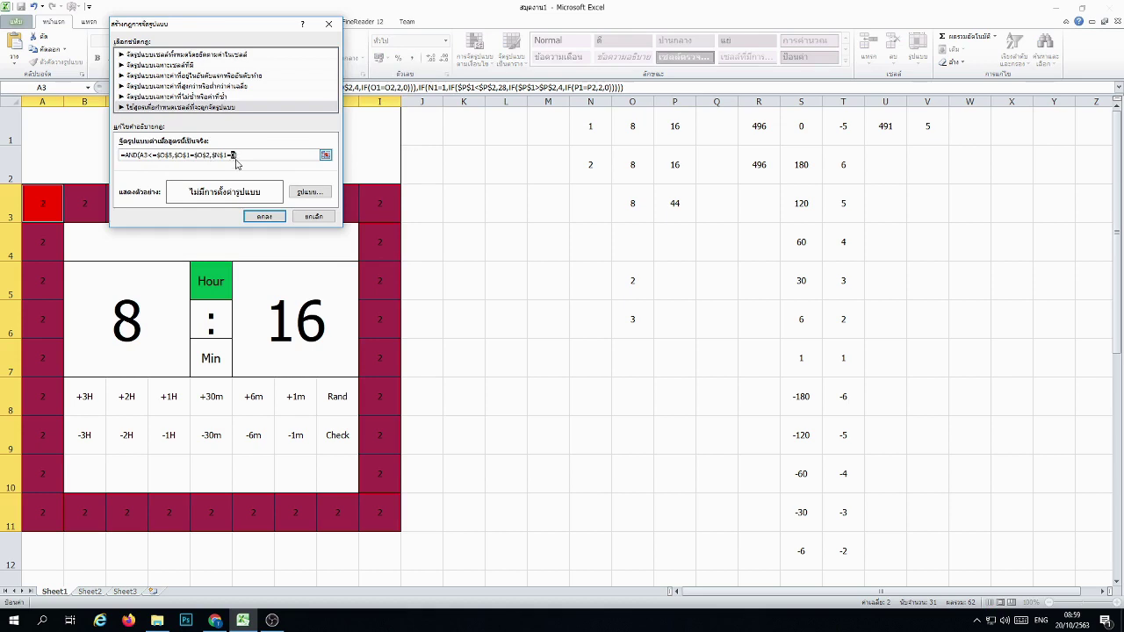
{"action": "type", "text": "1"}
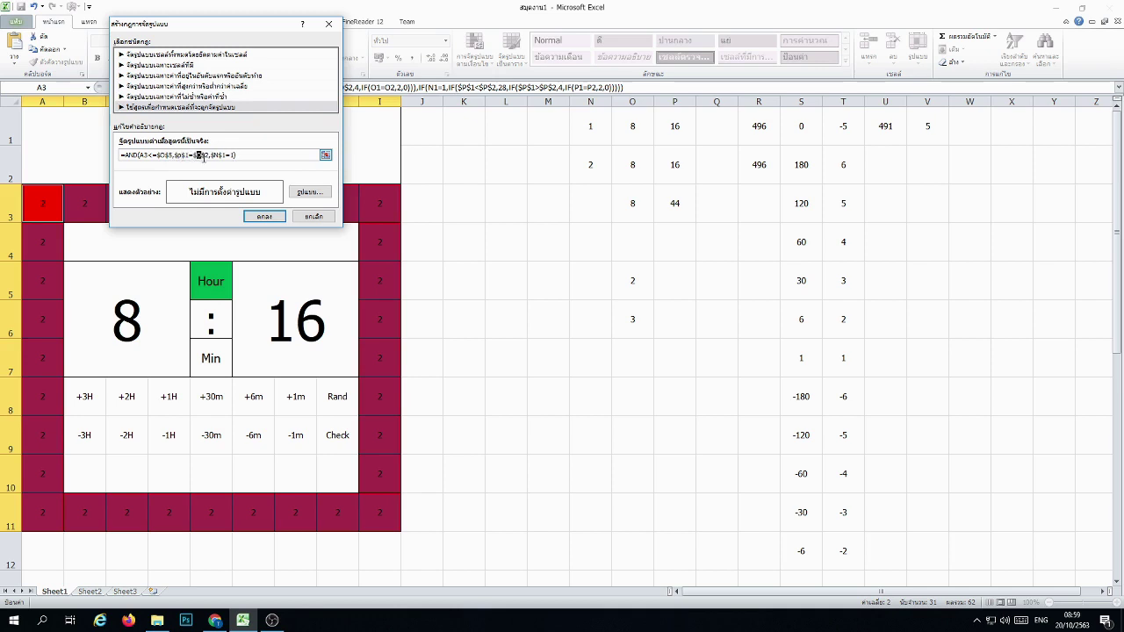
{"action": "type", "text": "F"}
Step: Give the new rule a green fill and apply it, turning the border green
{"action": "left_click", "coordinate": [299, 192]}
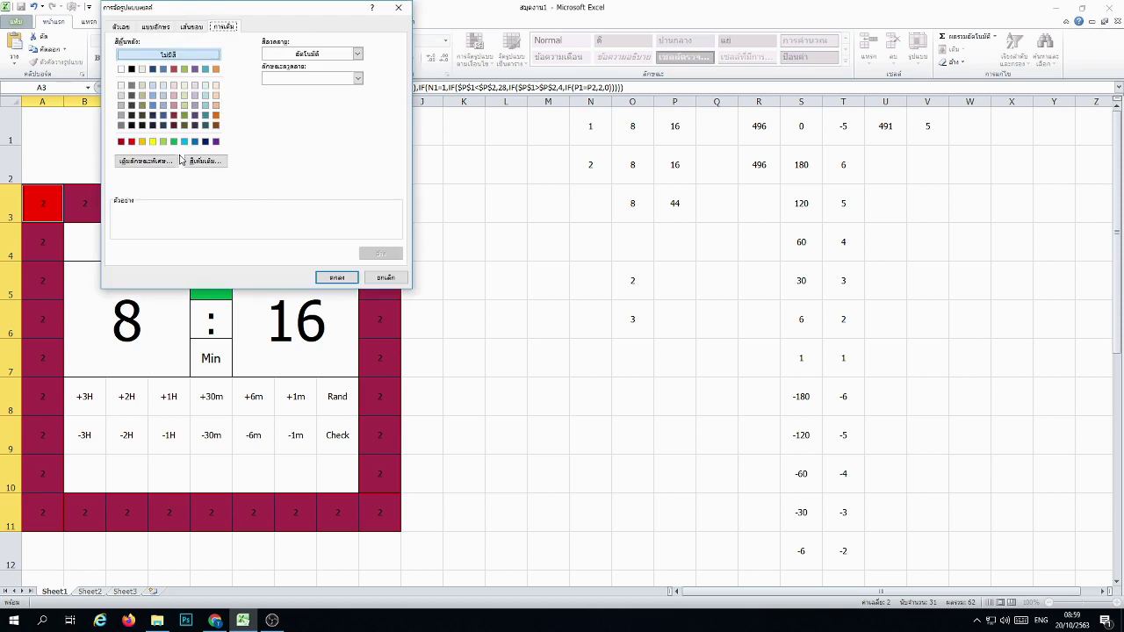
{"action": "left_click", "coordinate": [174, 142]}
{"action": "left_click", "coordinate": [337, 277]}
{"action": "left_click", "coordinate": [270, 219]}
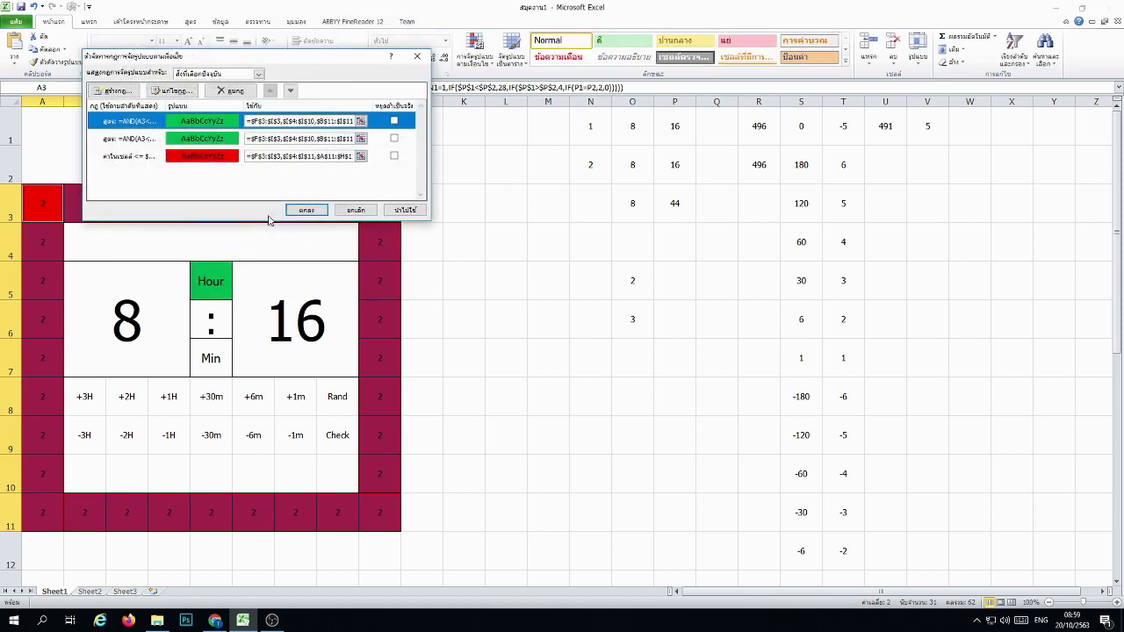
{"action": "left_click", "coordinate": [290, 209]}
{"action": "left_click", "coordinate": [462, 243]}
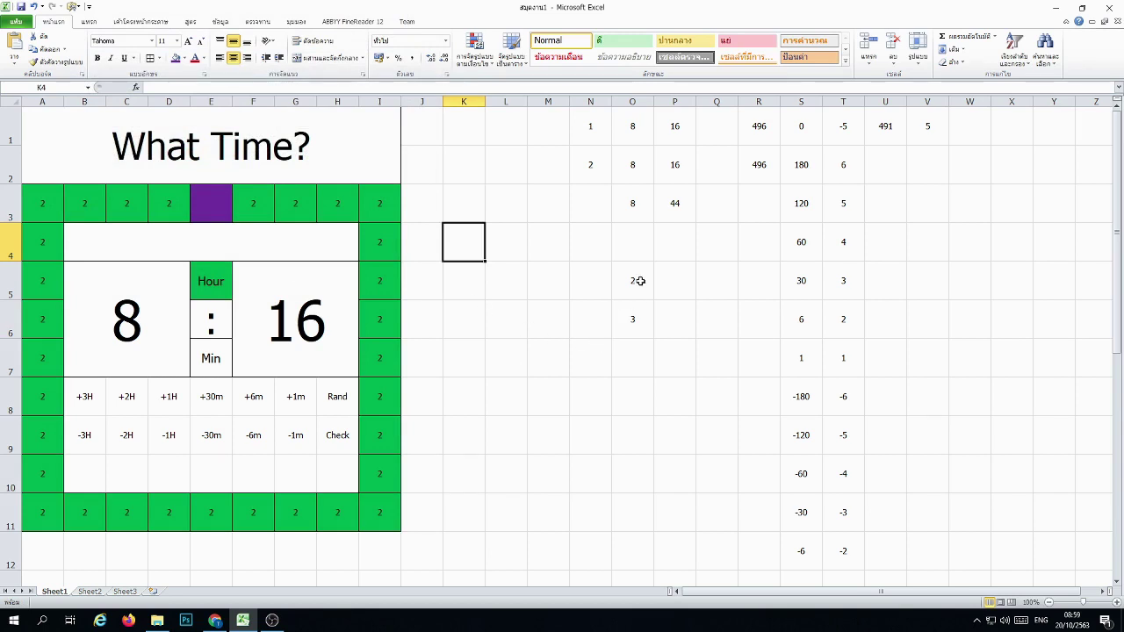
Step: Set N1 to 2, then select the top-left and top-right border cells
{"action": "right_click", "coordinate": [594, 179]}
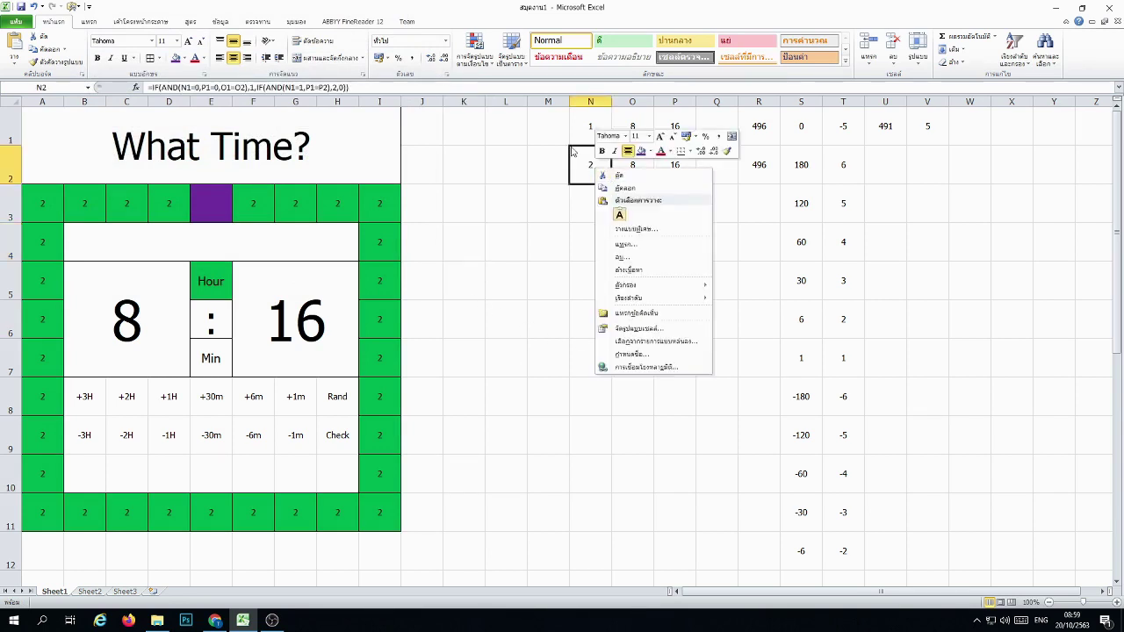
{"action": "left_click", "coordinate": [577, 131]}
{"action": "type", "text": "2"}
{"action": "key", "text": "Return"}
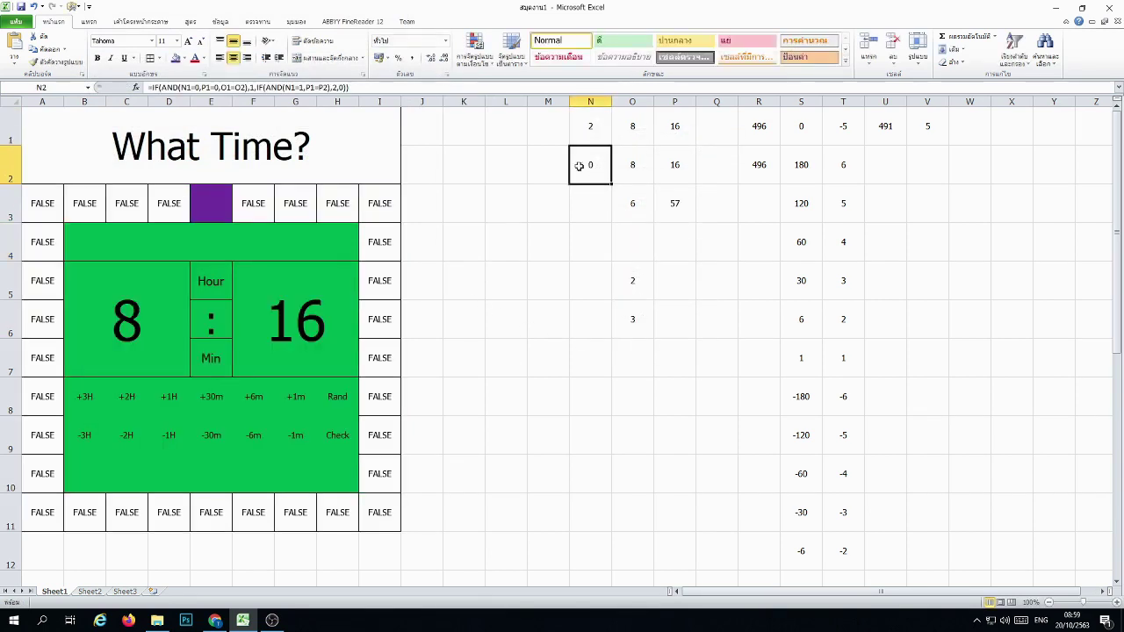
{"action": "left_click", "coordinate": [562, 241]}
{"action": "left_click", "coordinate": [44, 202]}
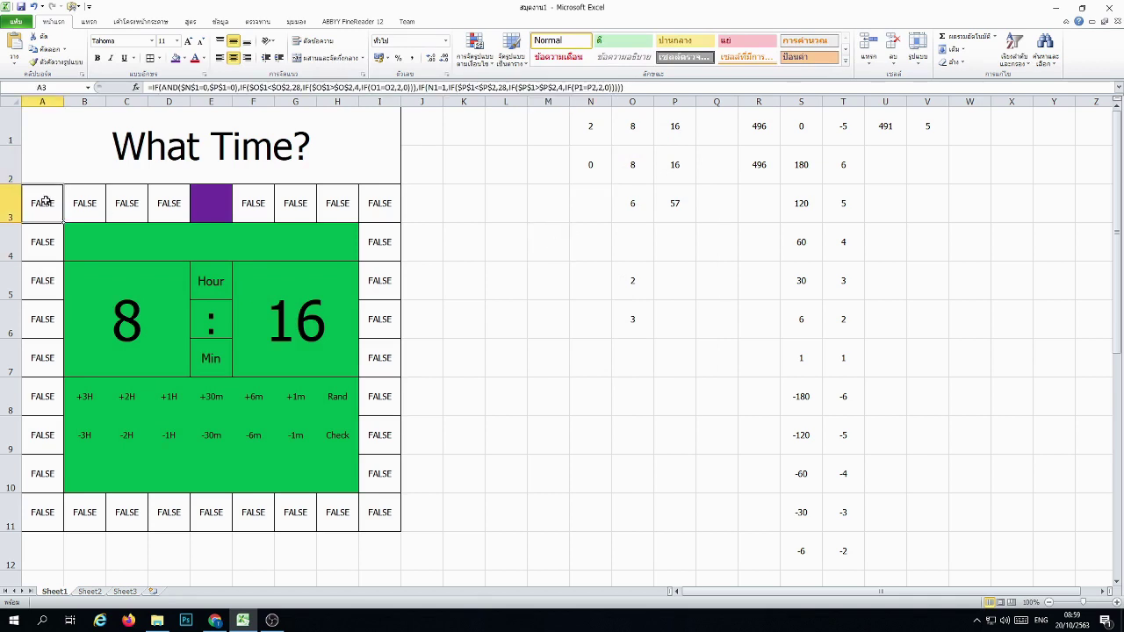
{"action": "mouse_move", "coordinate": [260, 204]}
{"action": "left_mouse_down"}
{"action": "mouse_move", "coordinate": [380, 204]}
{"action": "mouse_move", "coordinate": [379, 474]}
{"action": "mouse_move", "coordinate": [85, 512]}
{"action": "mouse_move", "coordinate": [36, 226]}
{"action": "mouse_move", "coordinate": [168, 203]}
{"action": "left_mouse_up"}
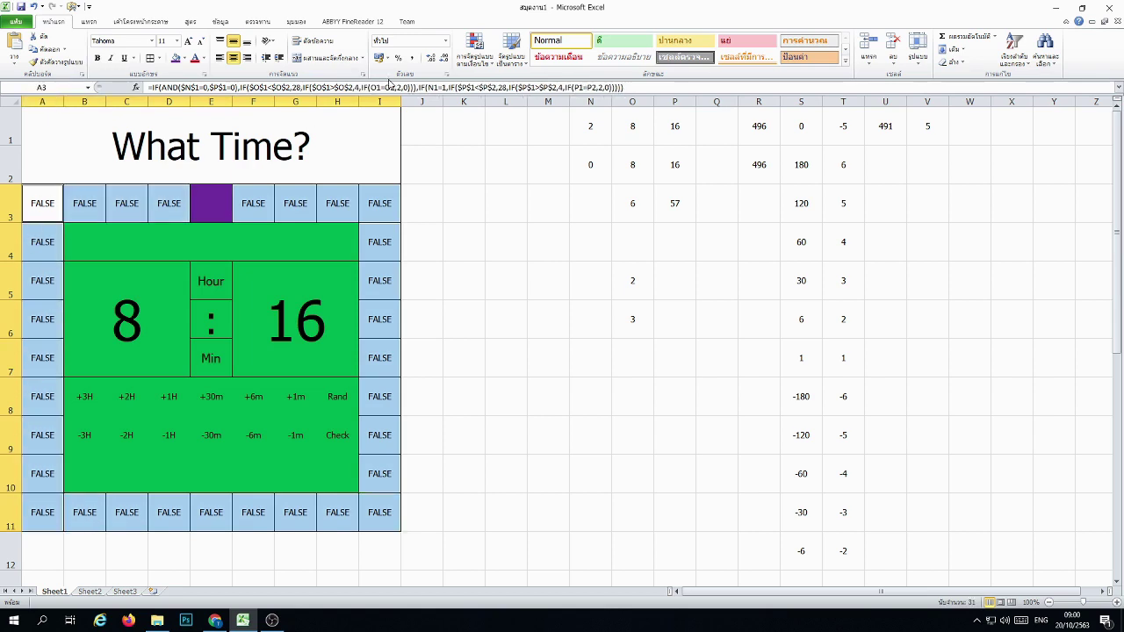
Step: Start a new formula-based conditional formatting rule with the formula =$N$1=2
{"action": "left_click", "coordinate": [474, 51]}
{"action": "left_click", "coordinate": [489, 209]}
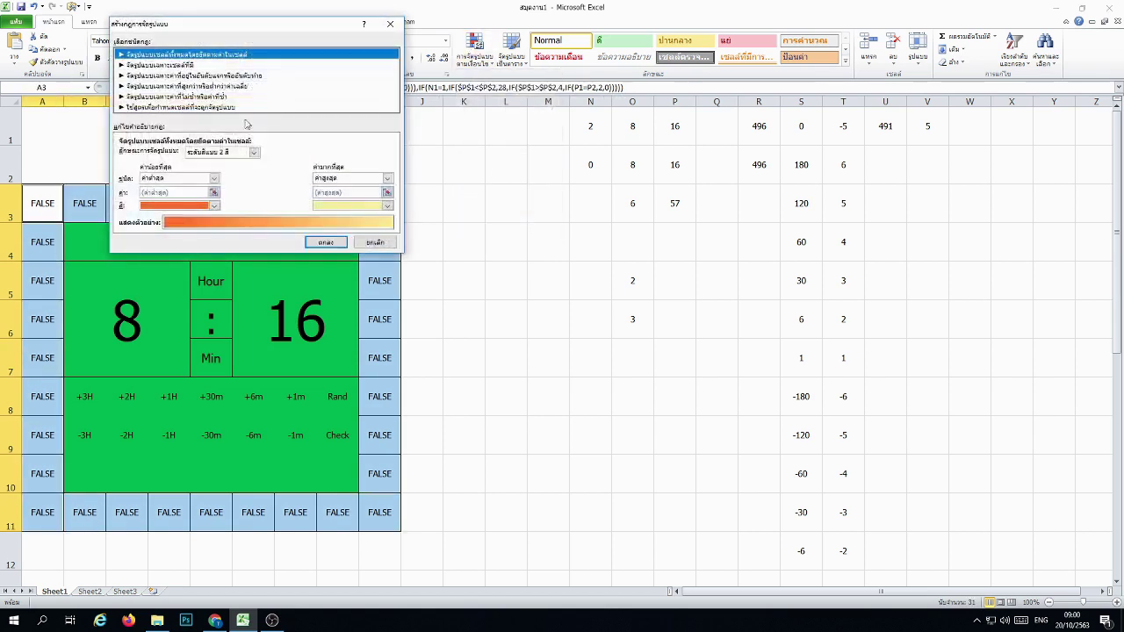
{"action": "left_click", "coordinate": [220, 108]}
{"action": "left_click", "coordinate": [324, 156]}
{"action": "type", "text": "="}
{"action": "left_click", "coordinate": [582, 127]}
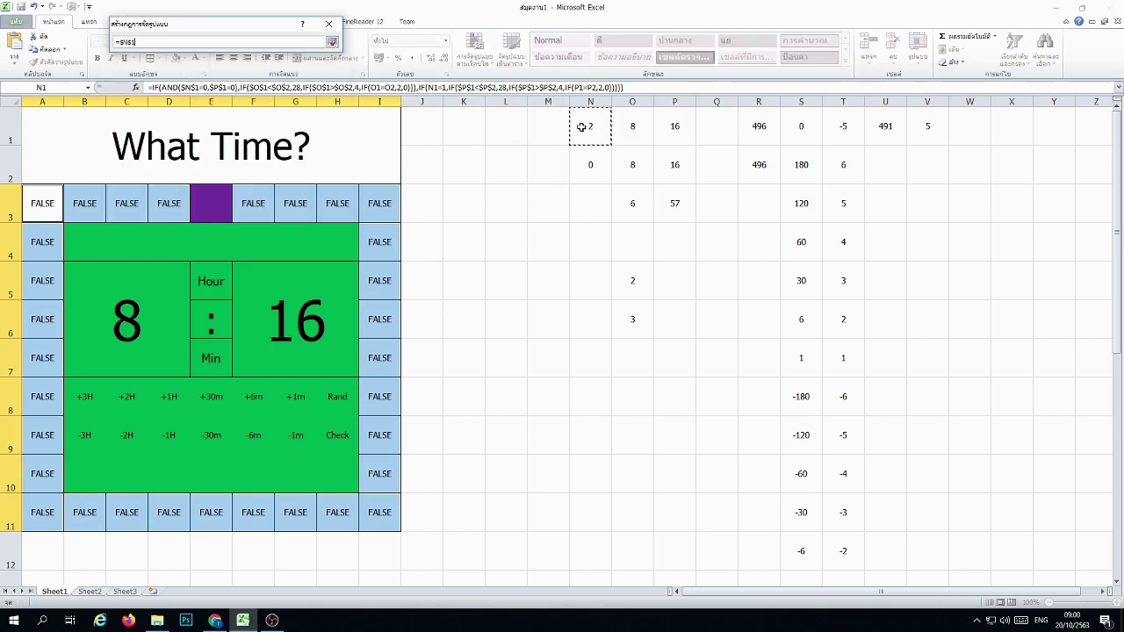
{"action": "type", "text": "="}
{"action": "key", "text": "Return"}
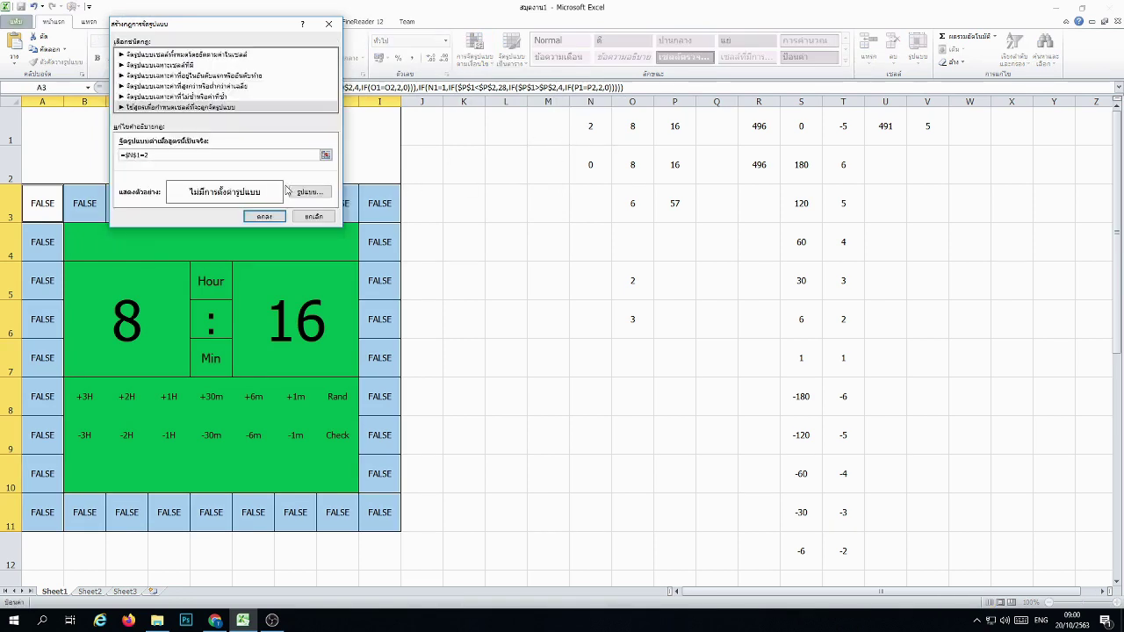
Step: Give the rule a light blue fill and save it
{"action": "left_click", "coordinate": [299, 191]}
{"action": "left_click", "coordinate": [194, 142]}
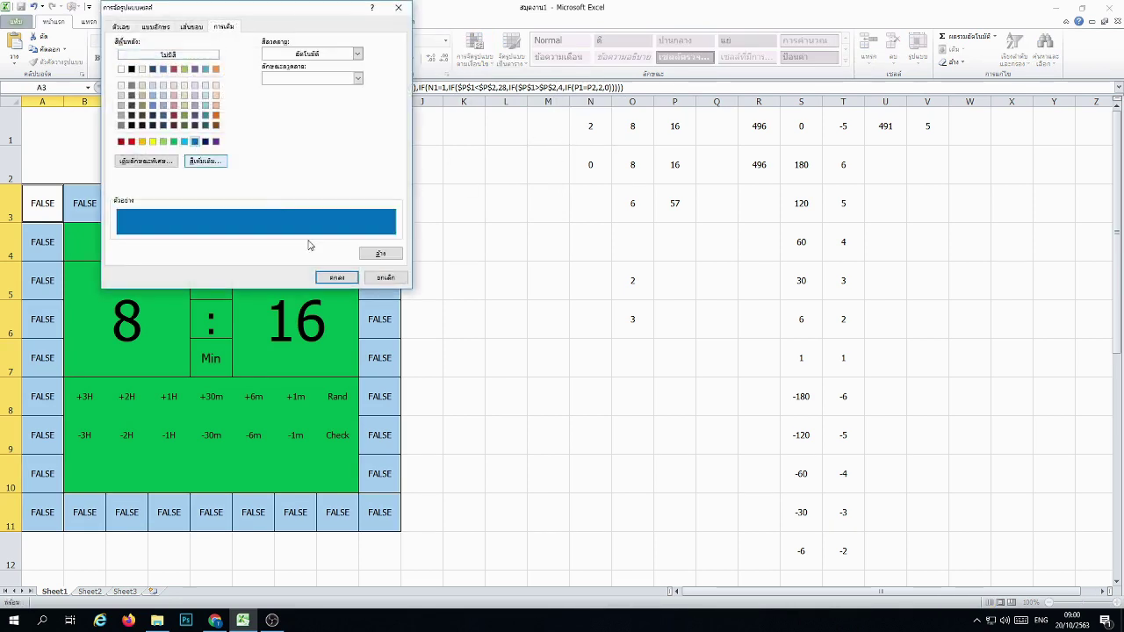
{"action": "left_click", "coordinate": [184, 142]}
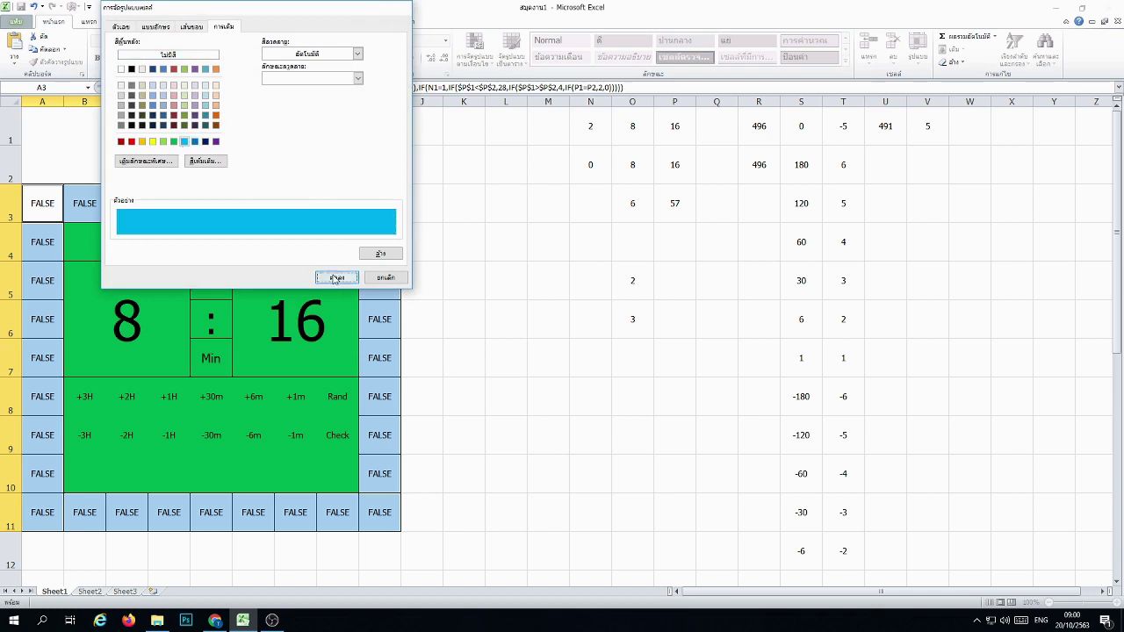
{"action": "left_click", "coordinate": [337, 277]}
{"action": "left_click", "coordinate": [275, 218]}
Step: View the light blue frame from empty cells, then select the top border cells F3:I3
{"action": "left_click", "coordinate": [515, 260]}
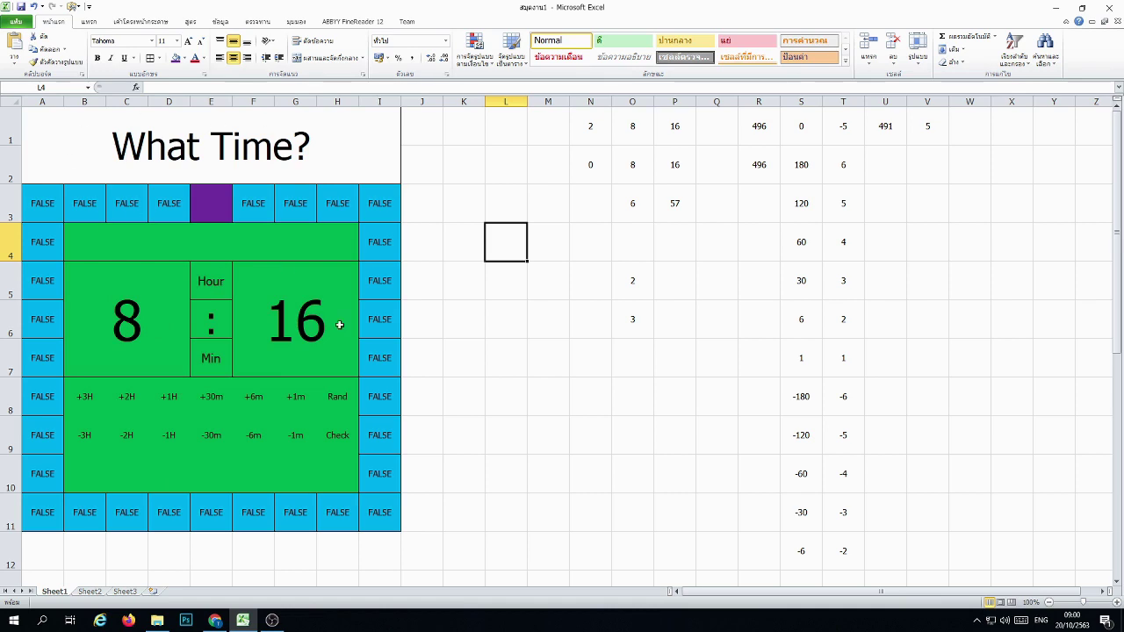
{"action": "left_click", "coordinate": [529, 406]}
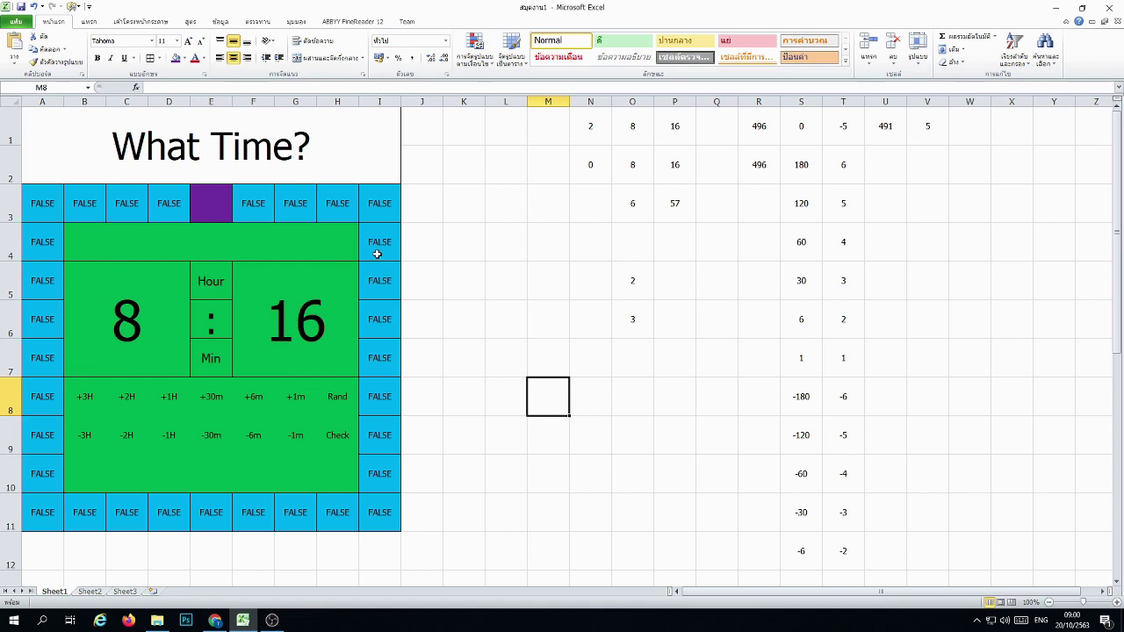
{"action": "left_click", "coordinate": [457, 305]}
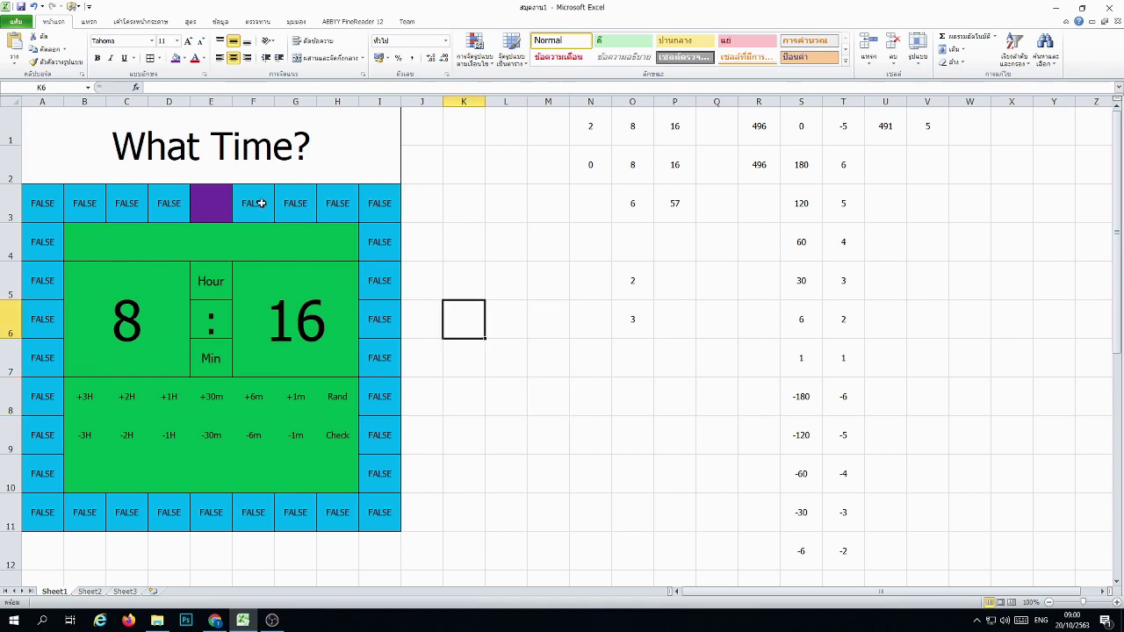
{"action": "left_click_drag", "start_coordinate": [261, 203], "coordinate": [360, 201]}
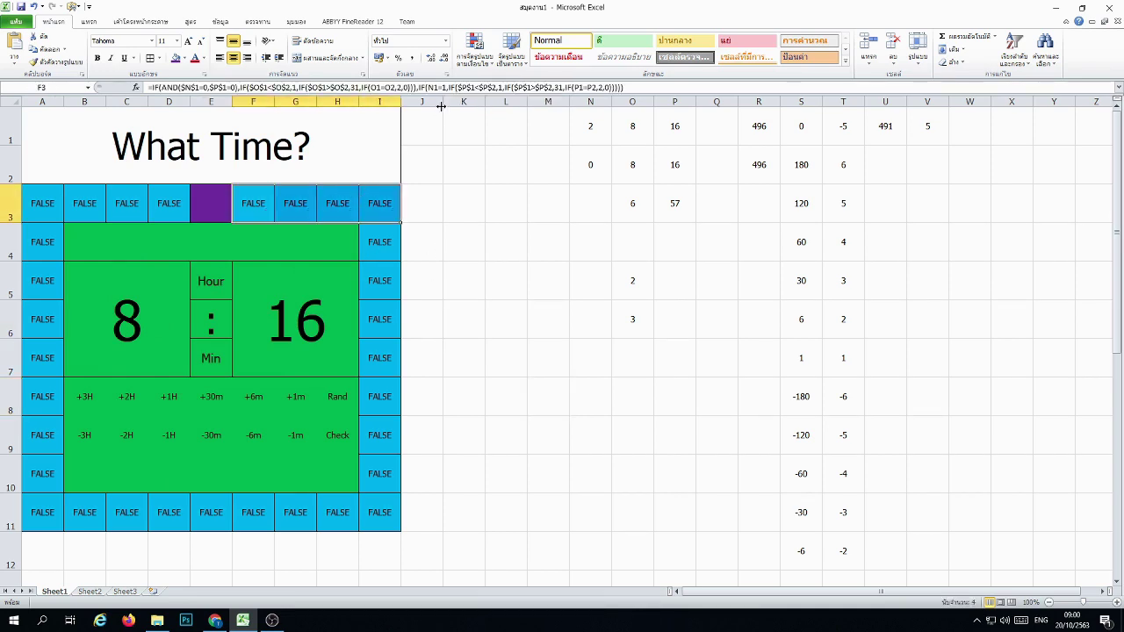
Step: In Manage Rules, set the red rule's font colour to red
{"action": "left_click", "coordinate": [462, 69]}
{"action": "left_click", "coordinate": [492, 235]}
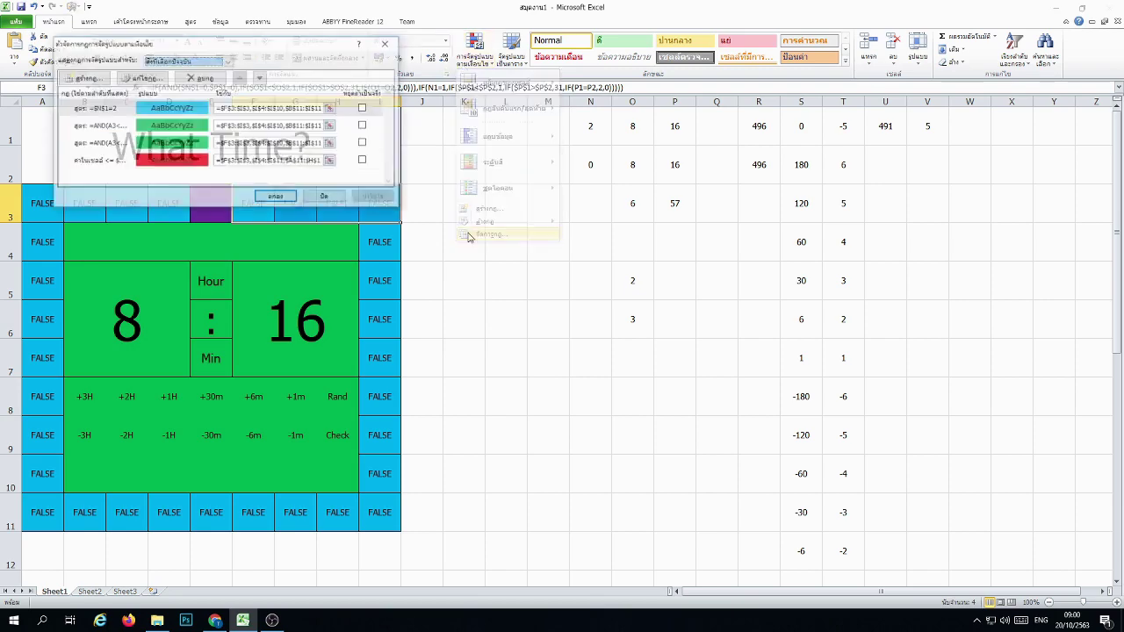
{"action": "left_click", "coordinate": [202, 162]}
{"action": "left_click", "coordinate": [147, 79]}
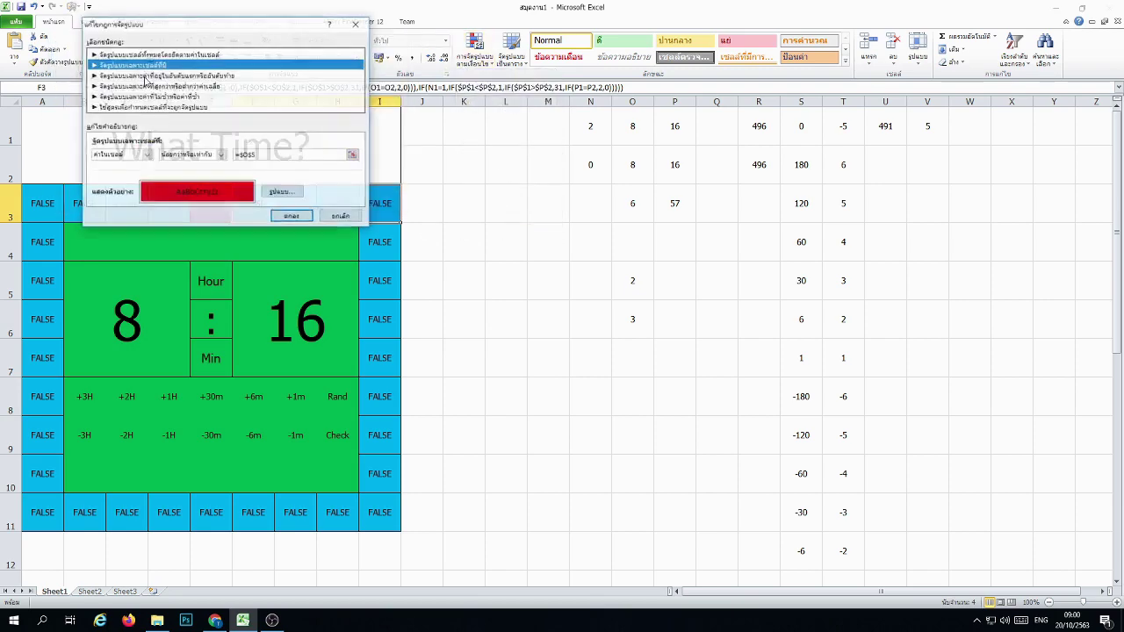
{"action": "left_click", "coordinate": [295, 191]}
{"action": "left_click", "coordinate": [124, 26]}
{"action": "left_click", "coordinate": [298, 123]}
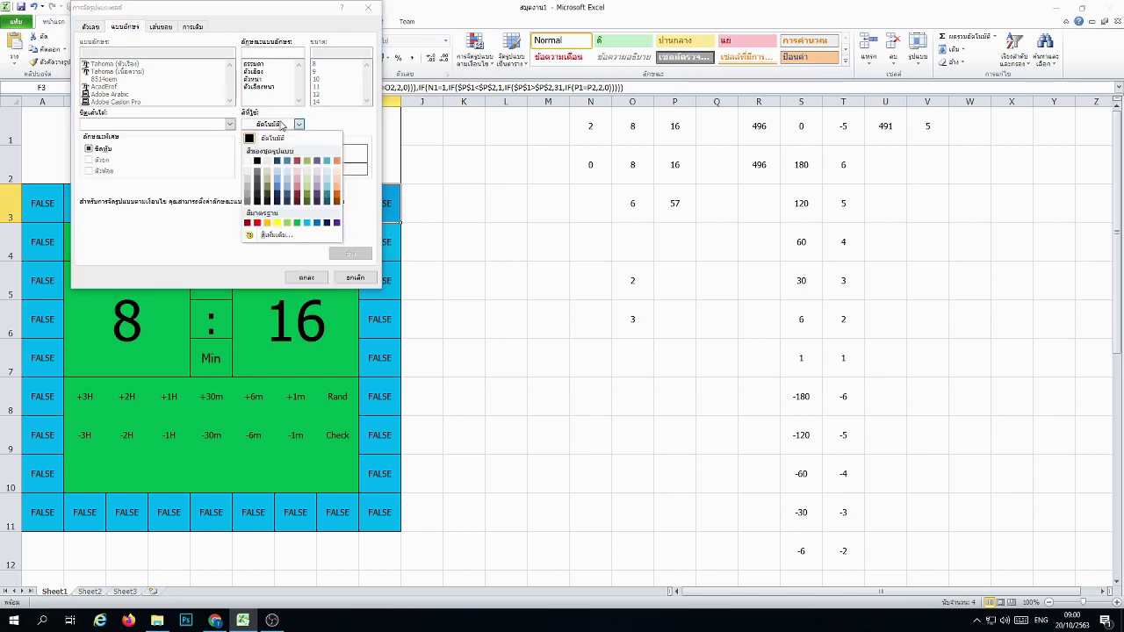
{"action": "left_click", "coordinate": [266, 224]}
{"action": "left_click", "coordinate": [306, 278]}
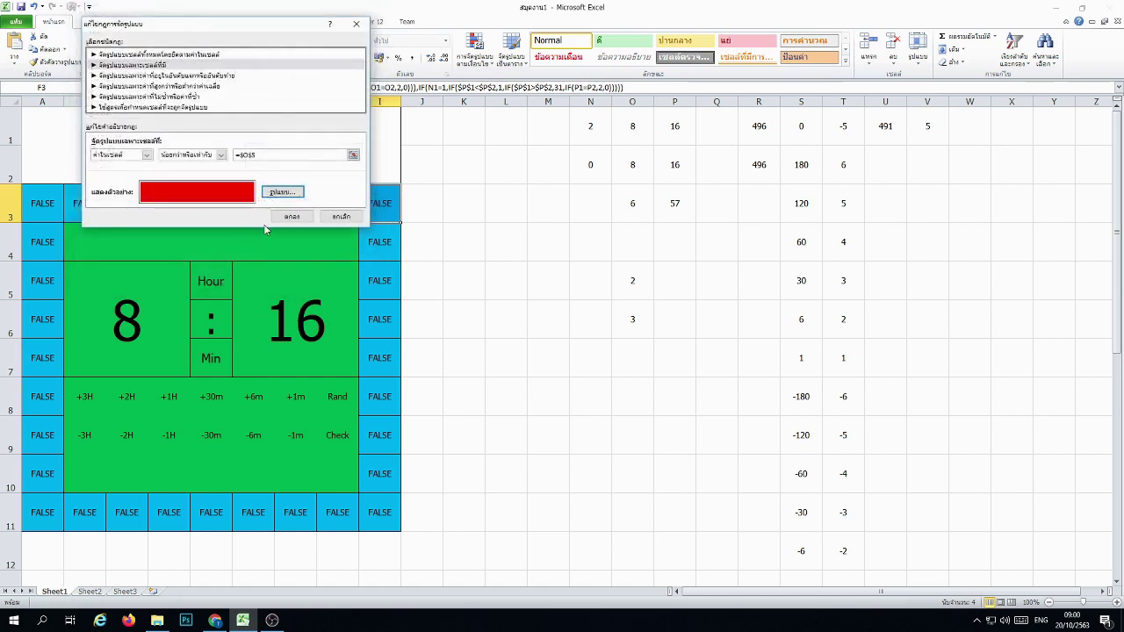
{"action": "left_click", "coordinate": [293, 217]}
Step: Set the third rule's font colour to green
{"action": "left_click", "coordinate": [97, 143]}
{"action": "left_click", "coordinate": [142, 77]}
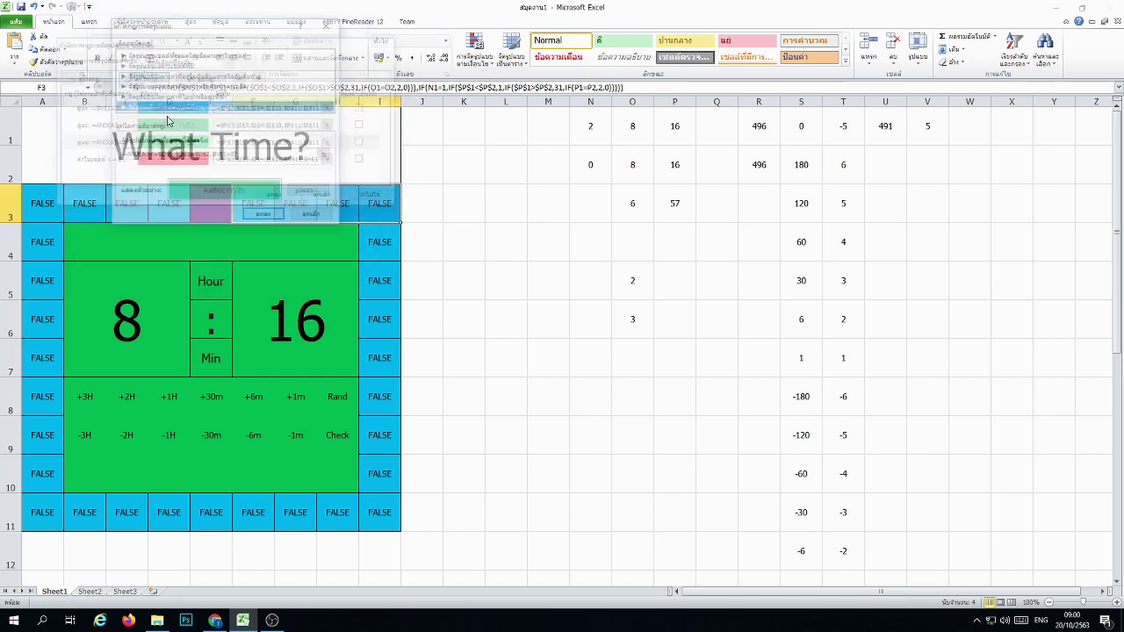
{"action": "left_click", "coordinate": [295, 194]}
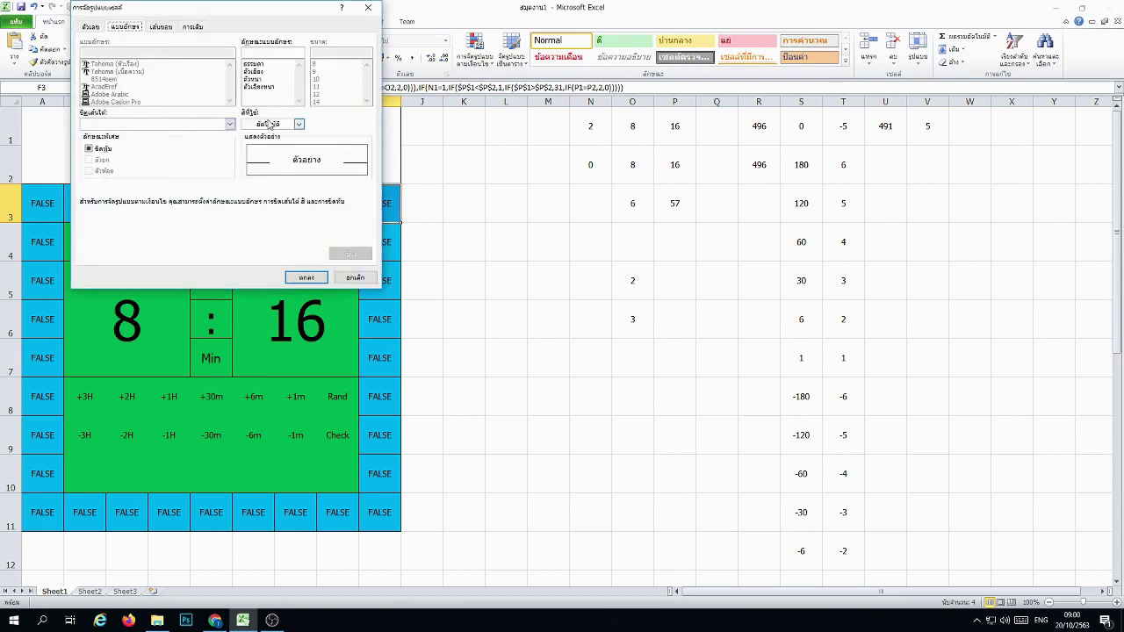
{"action": "left_click", "coordinate": [299, 124]}
{"action": "left_click", "coordinate": [297, 222]}
{"action": "left_click", "coordinate": [306, 278]}
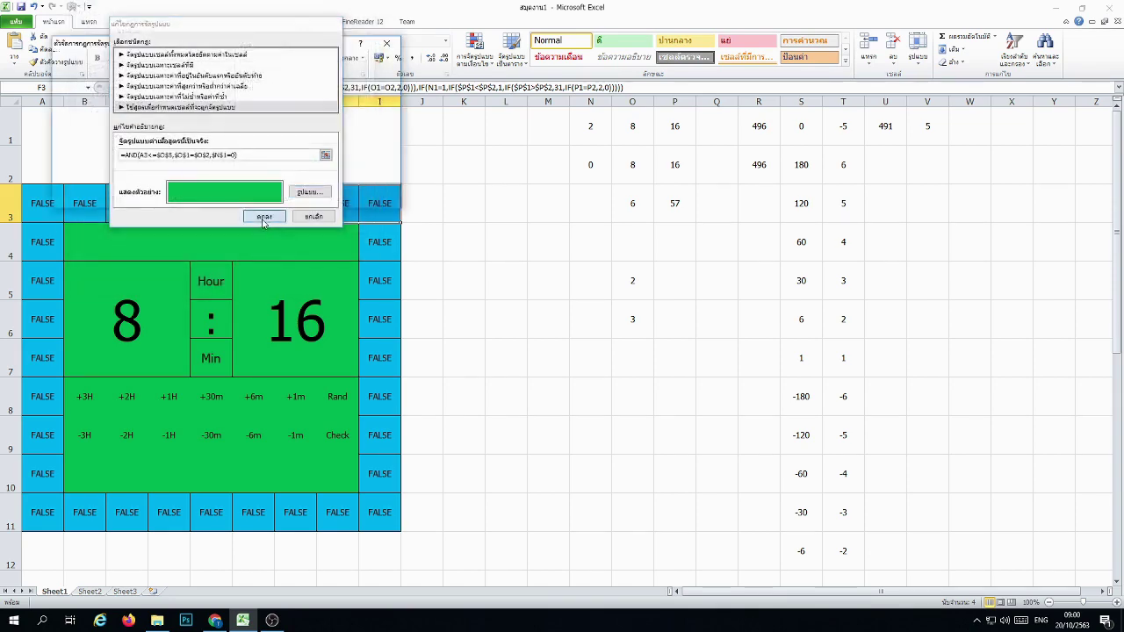
{"action": "left_click", "coordinate": [258, 213]}
Step: Set the second rule's font colour to green to match its fill
{"action": "left_click", "coordinate": [190, 128]}
{"action": "left_click", "coordinate": [142, 77]}
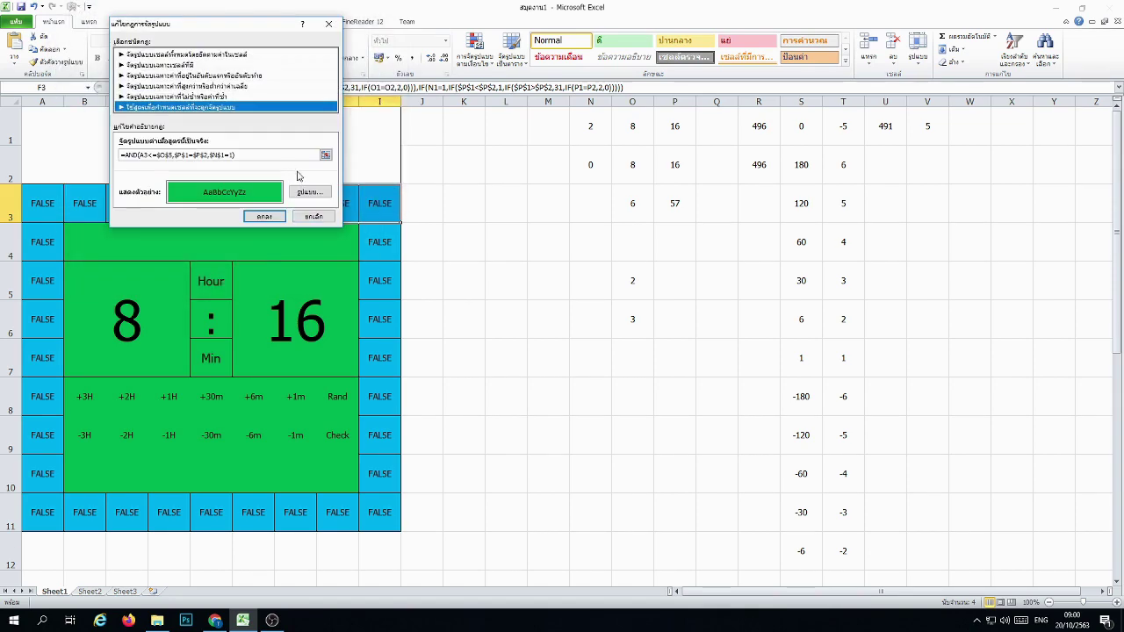
{"action": "left_click", "coordinate": [288, 192]}
{"action": "left_click", "coordinate": [299, 123]}
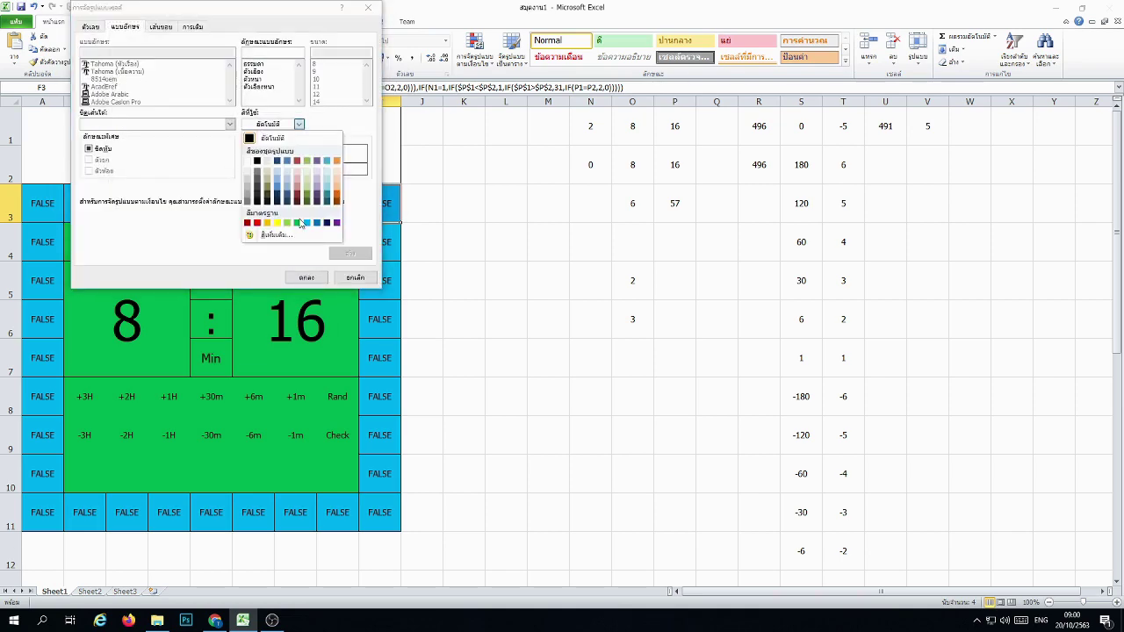
{"action": "left_click", "coordinate": [296, 222]}
{"action": "left_click", "coordinate": [305, 277]}
{"action": "left_click", "coordinate": [268, 216]}
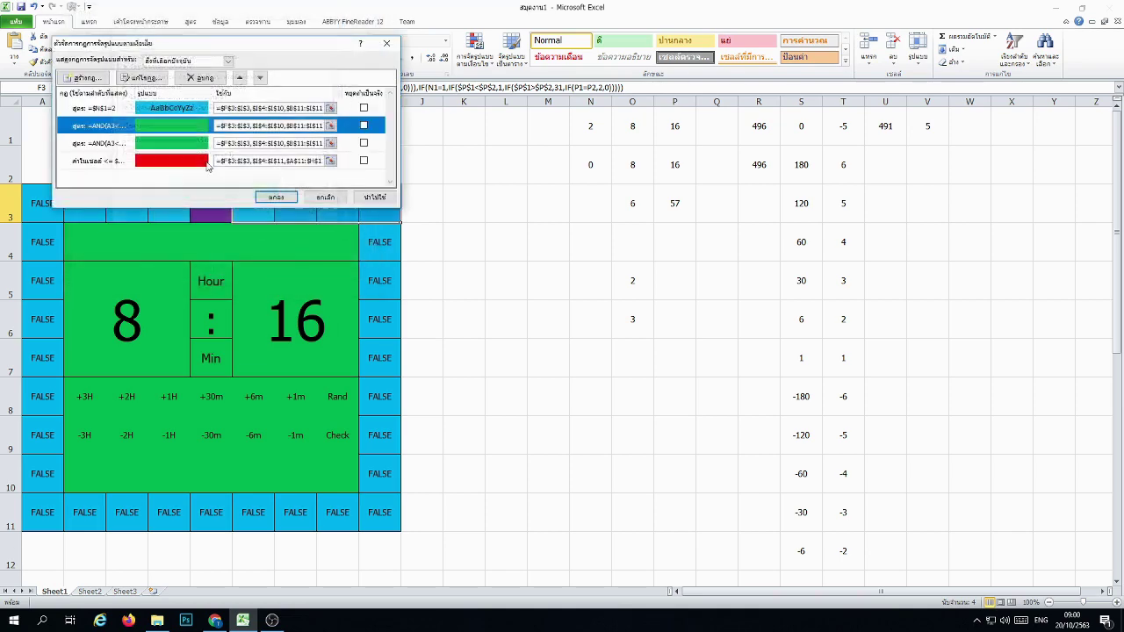
Step: Set the first rule's font colour to blue, then apply all the rules
{"action": "left_click", "coordinate": [159, 109]}
{"action": "left_click", "coordinate": [142, 77]}
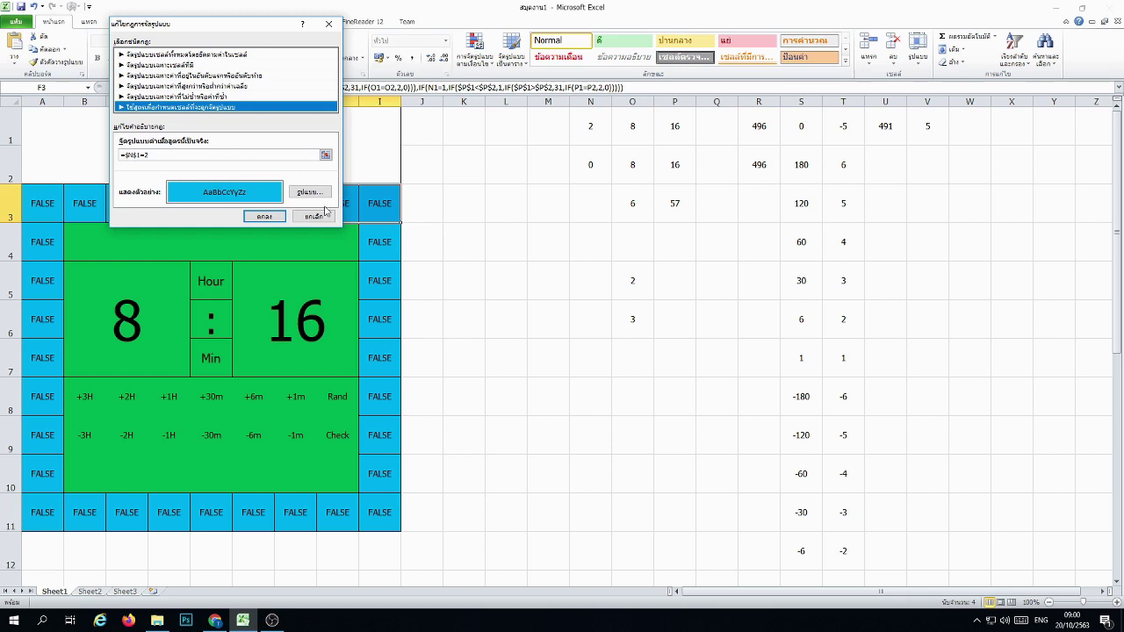
{"action": "left_click", "coordinate": [310, 192]}
{"action": "left_click", "coordinate": [299, 124]}
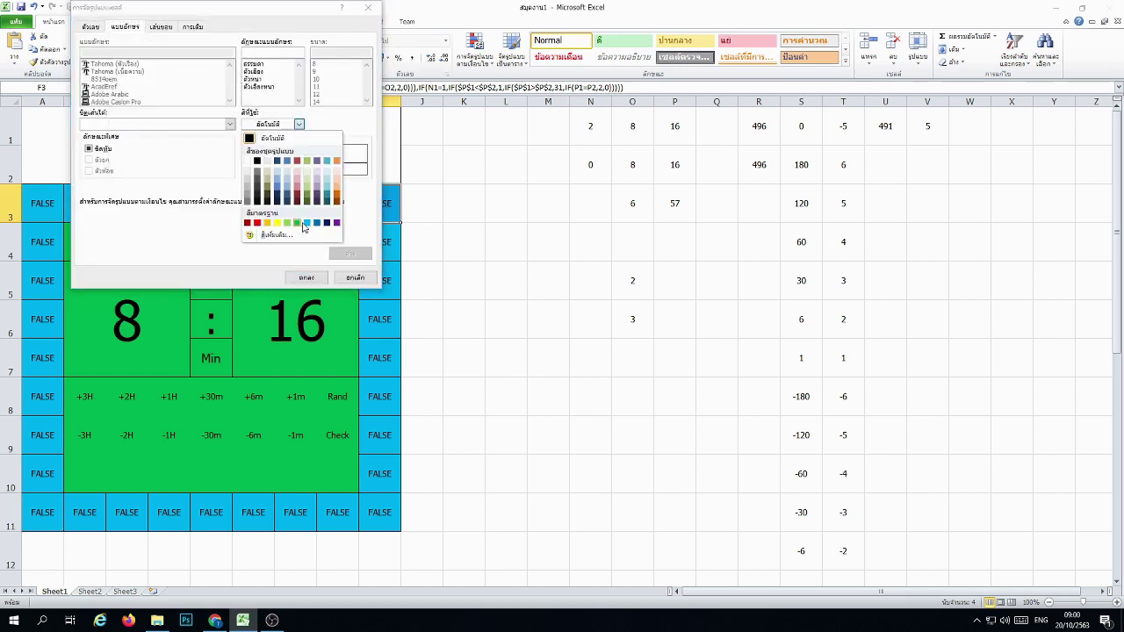
{"action": "left_click", "coordinate": [308, 225]}
{"action": "left_click", "coordinate": [305, 277]}
{"action": "left_click", "coordinate": [268, 216]}
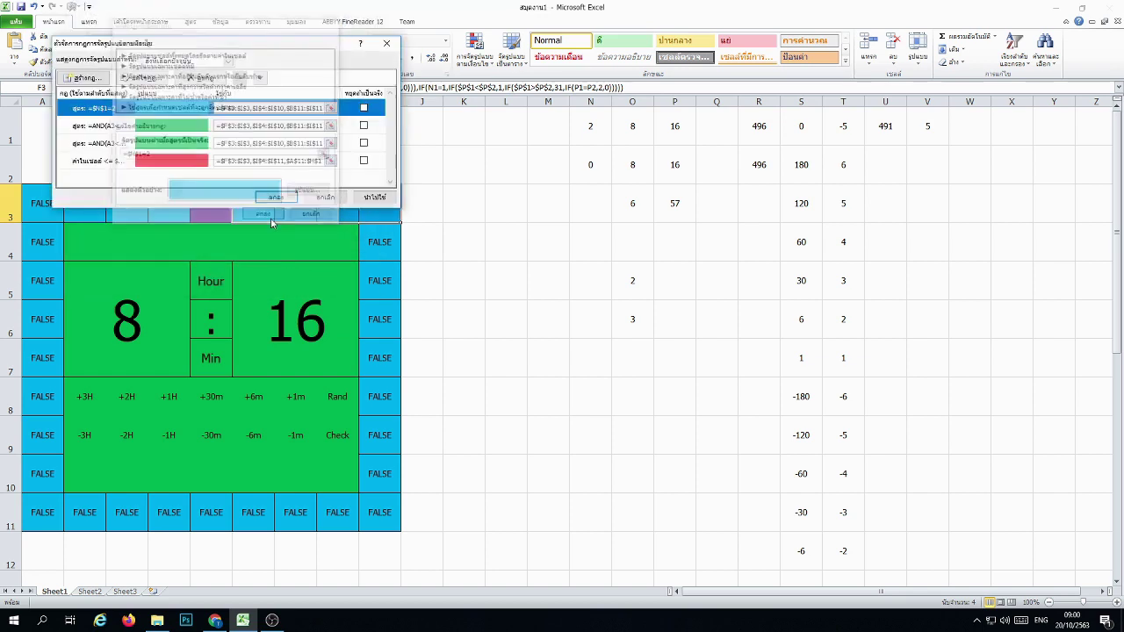
{"action": "left_click", "coordinate": [277, 197]}
{"action": "left_click", "coordinate": [471, 253]}
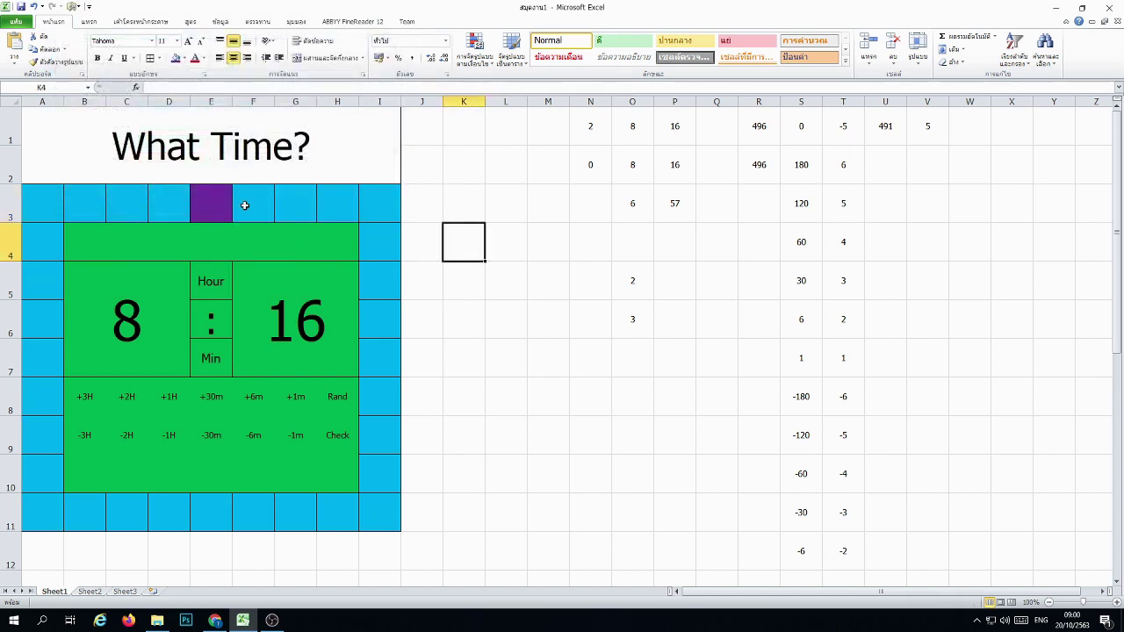
Step: Select the top-right and right border cells, then re-enter the value in O5
{"action": "mouse_move", "coordinate": [245, 204]}
{"action": "left_mouse_down"}
{"action": "mouse_move", "coordinate": [376, 211]}
{"action": "mouse_move", "coordinate": [395, 473]}
{"action": "left_mouse_up"}
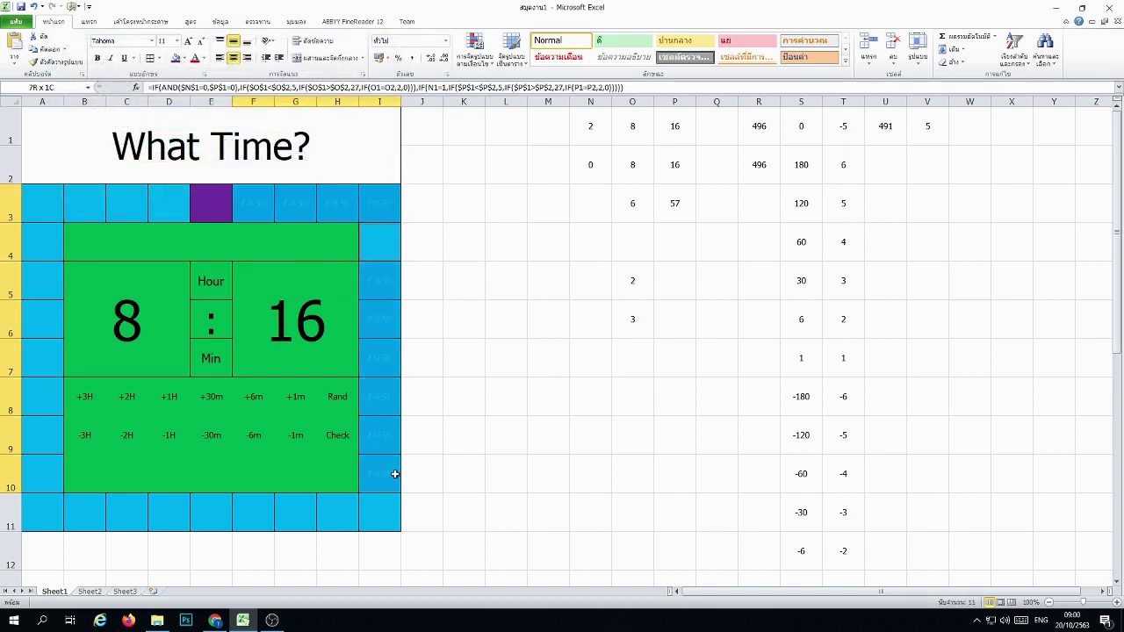
{"action": "left_click", "coordinate": [589, 434]}
{"action": "double_click", "coordinate": [642, 282]}
{"action": "key", "text": "Return"}
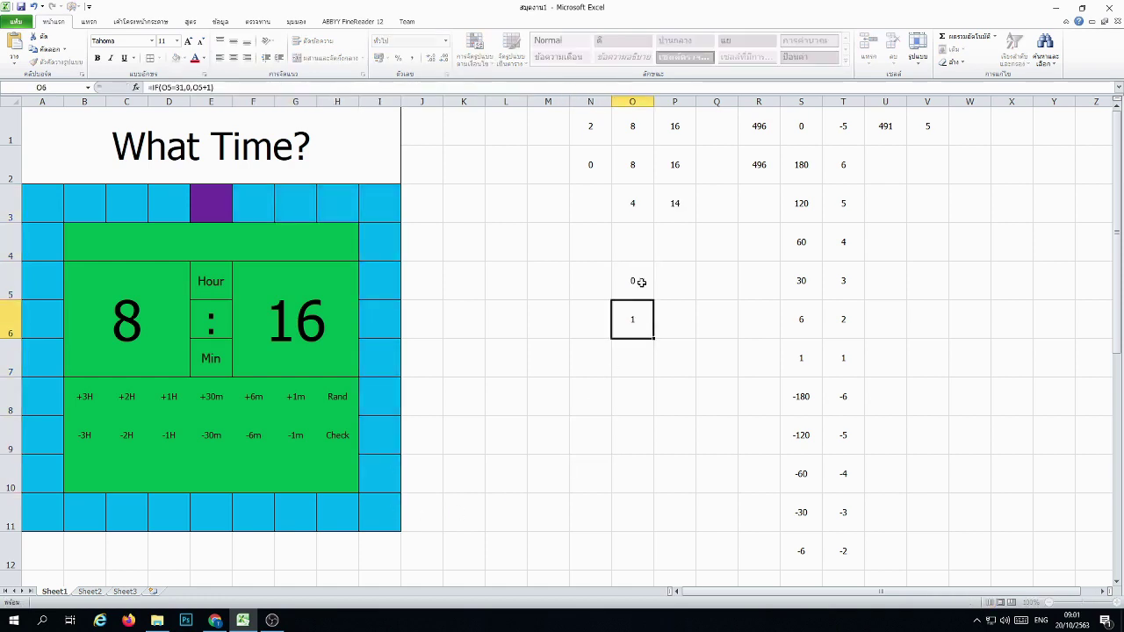
Step: Set N1 to 0, then select F3 and show the Formulas tools
{"action": "left_click", "coordinate": [592, 144]}
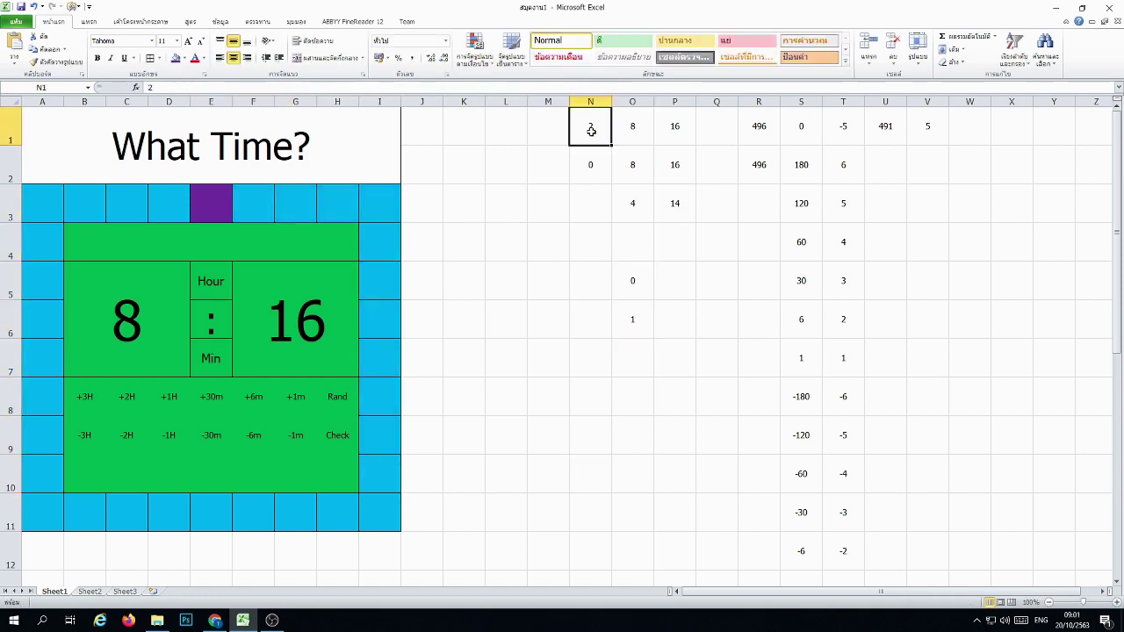
{"action": "type", "text": "0"}
{"action": "key", "text": "Return"}
{"action": "left_click", "coordinate": [530, 265]}
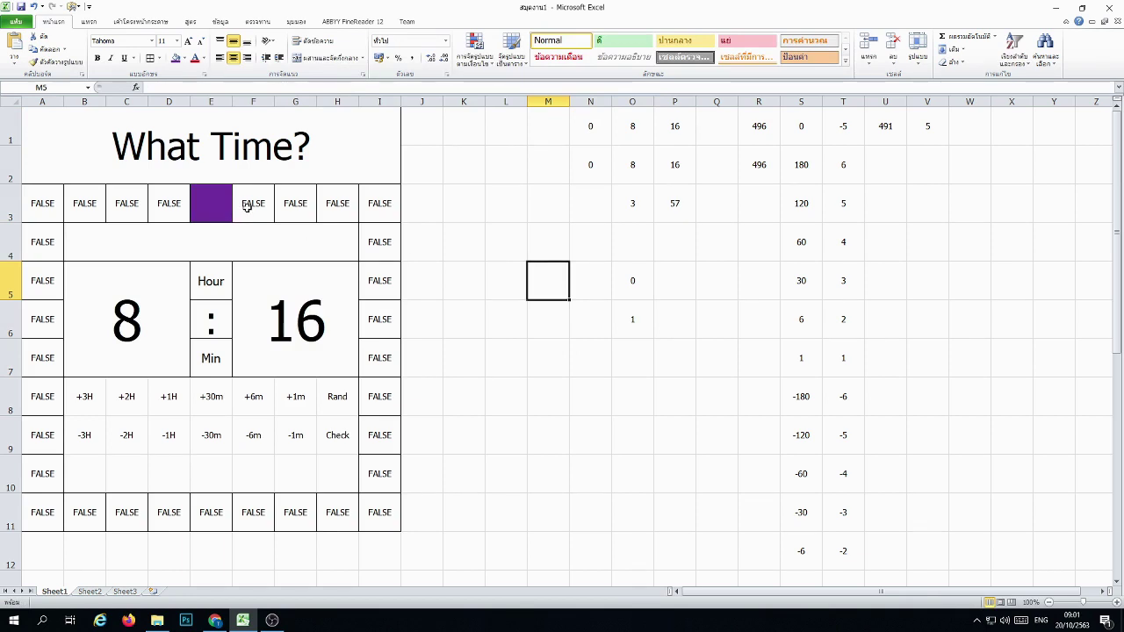
{"action": "left_click", "coordinate": [247, 207]}
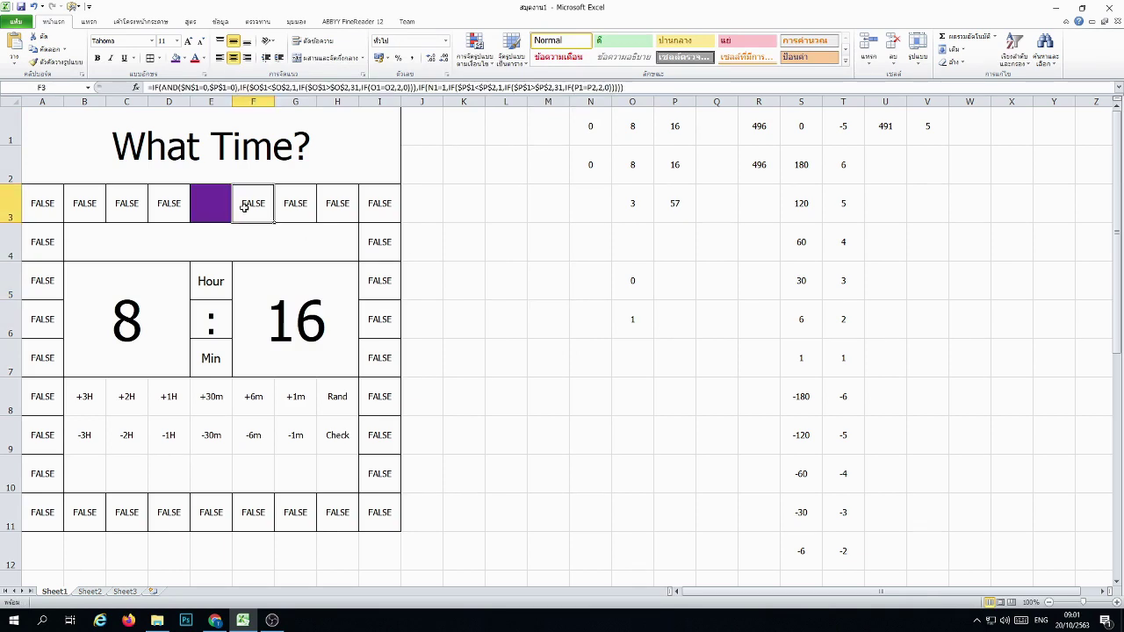
{"action": "left_click", "coordinate": [191, 25]}
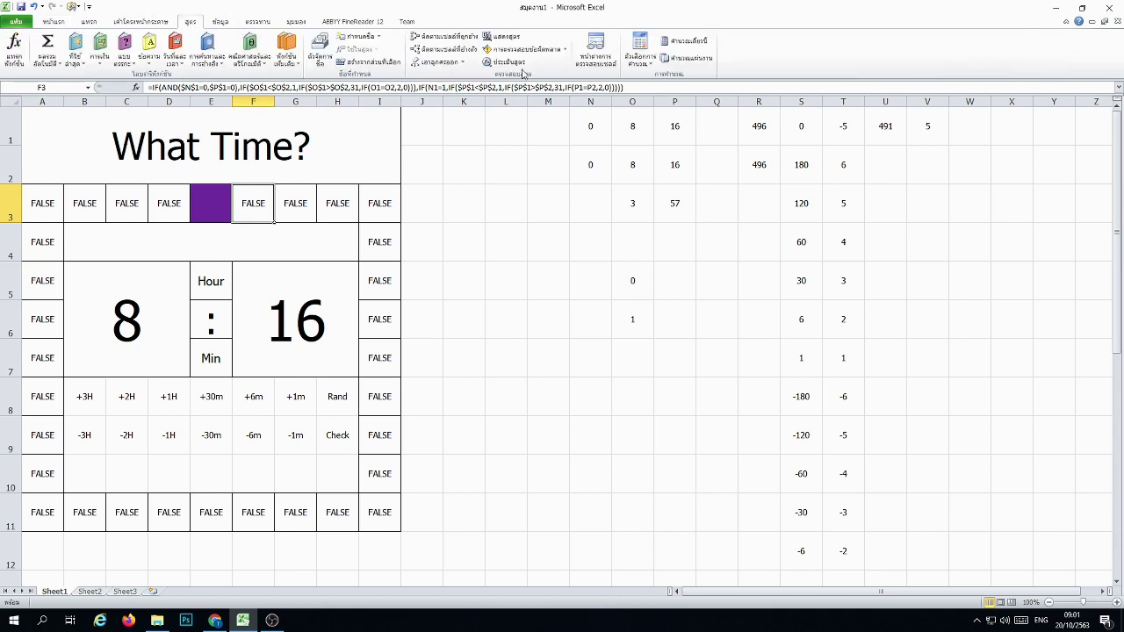
{"action": "left_click", "coordinate": [507, 66]}
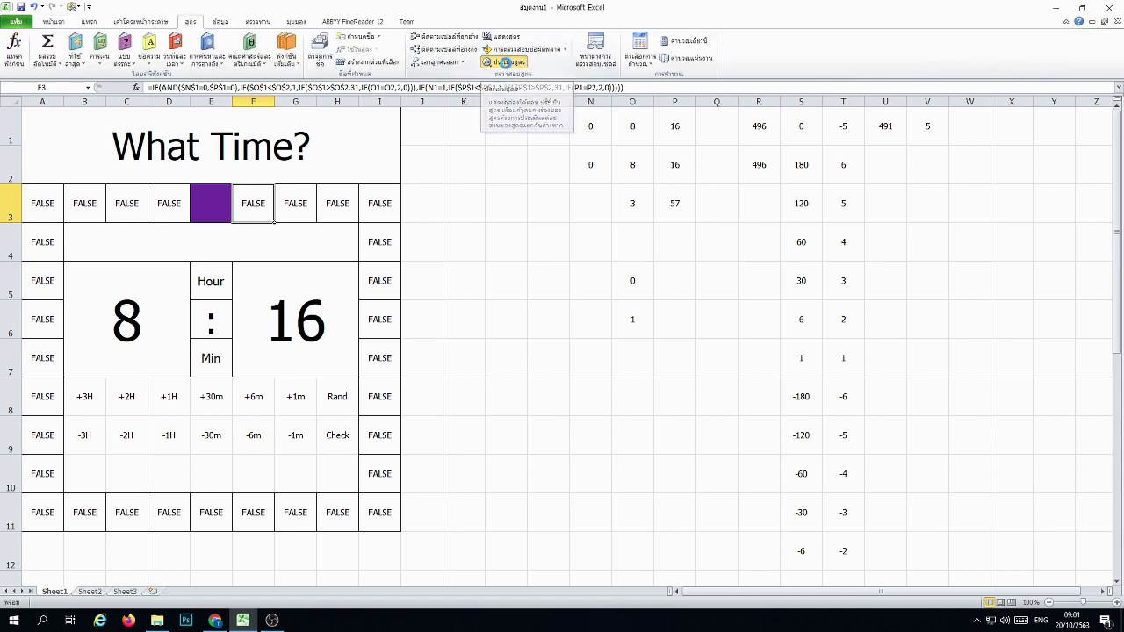
{"action": "left_click_drag", "start_coordinate": [219, 54], "coordinate": [661, 249]}
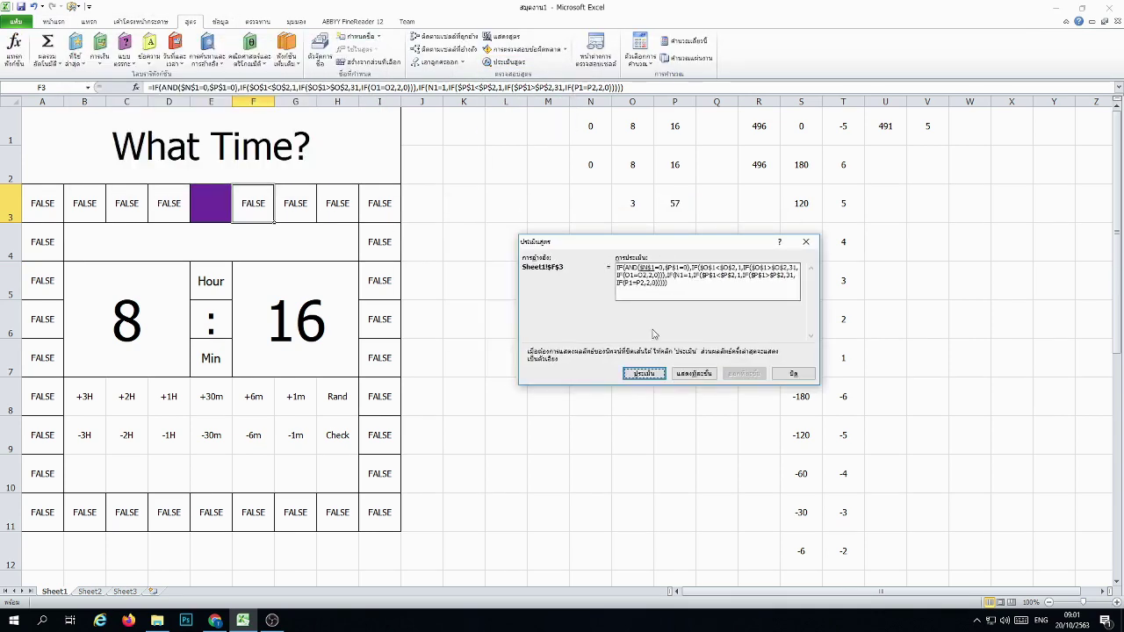
{"action": "left_click", "coordinate": [639, 374]}
{"action": "left_click", "coordinate": [639, 376]}
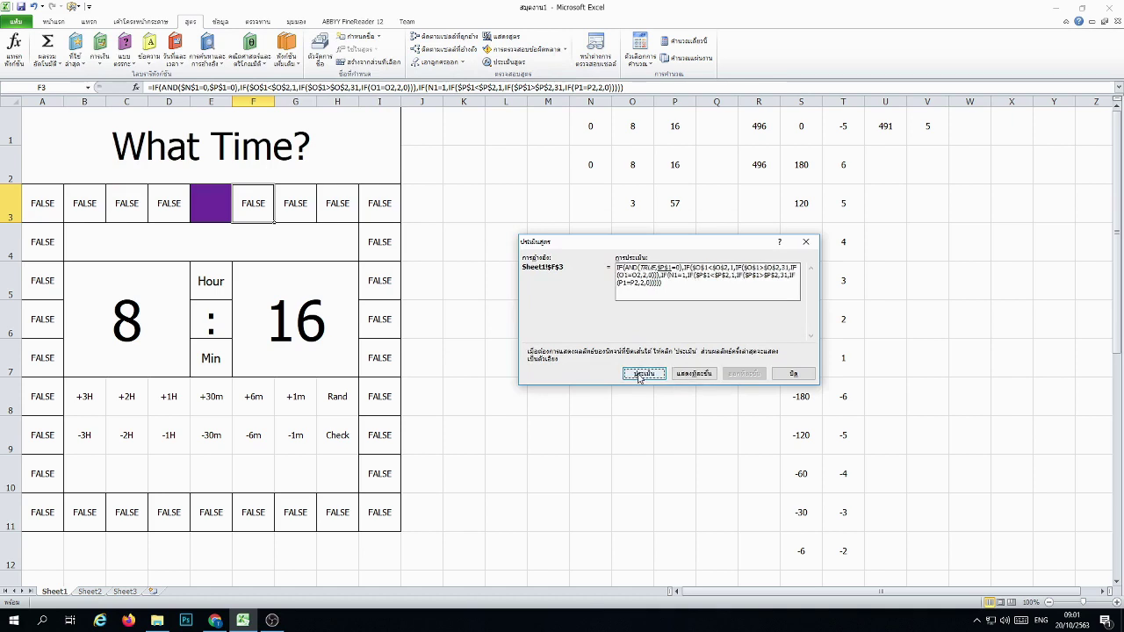
{"action": "left_click", "coordinate": [640, 376]}
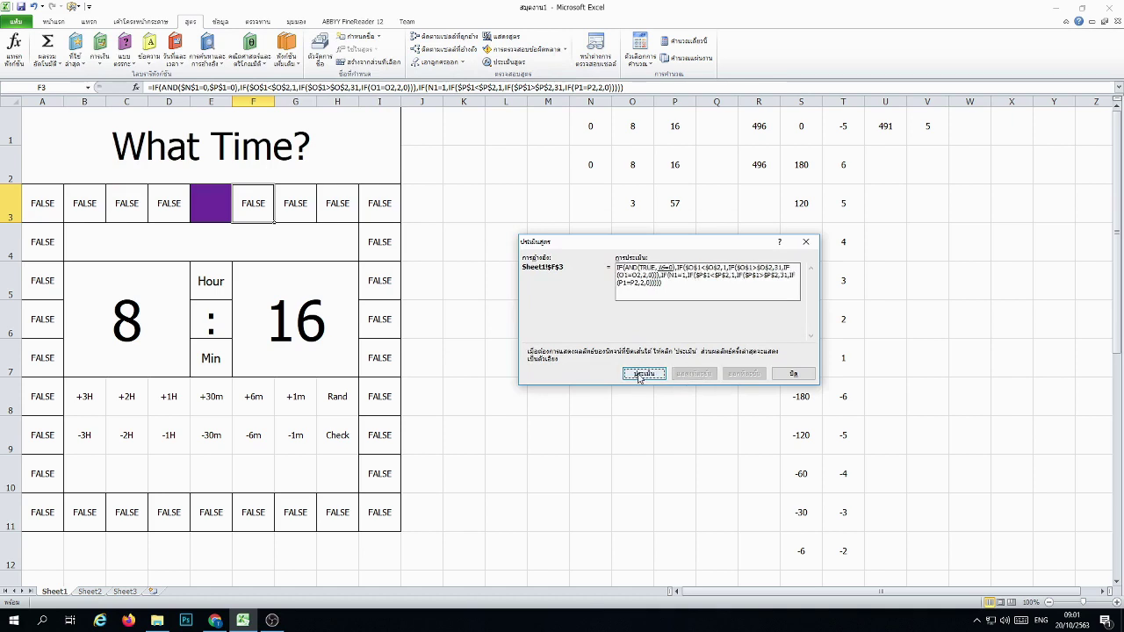
{"action": "left_click", "coordinate": [639, 376]}
{"action": "left_click", "coordinate": [639, 376]}
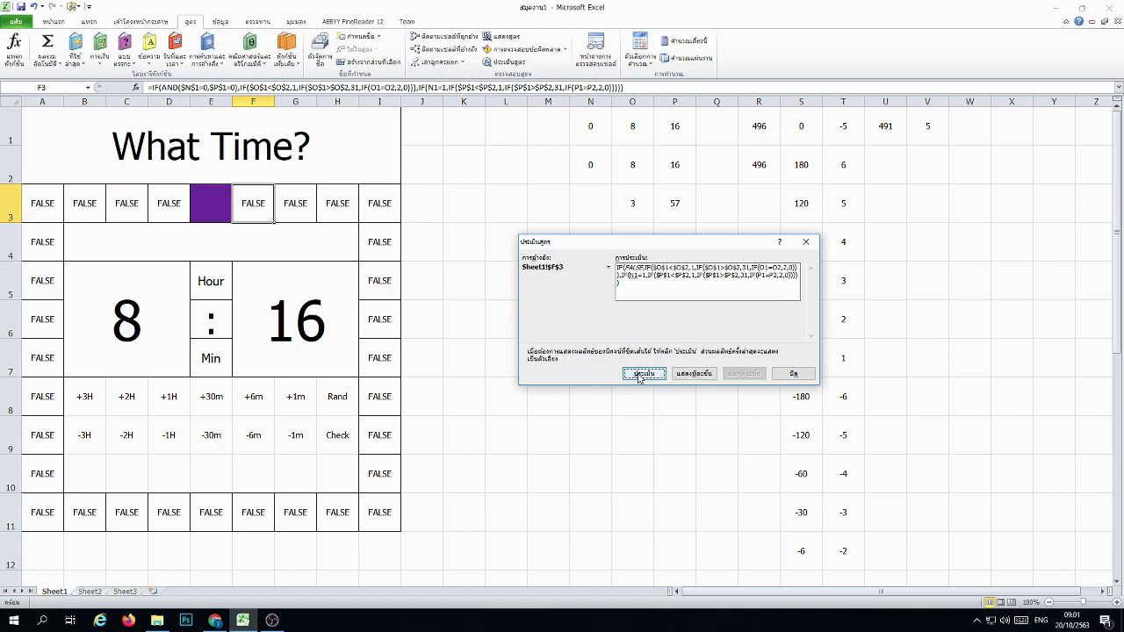
{"action": "left_click", "coordinate": [639, 376]}
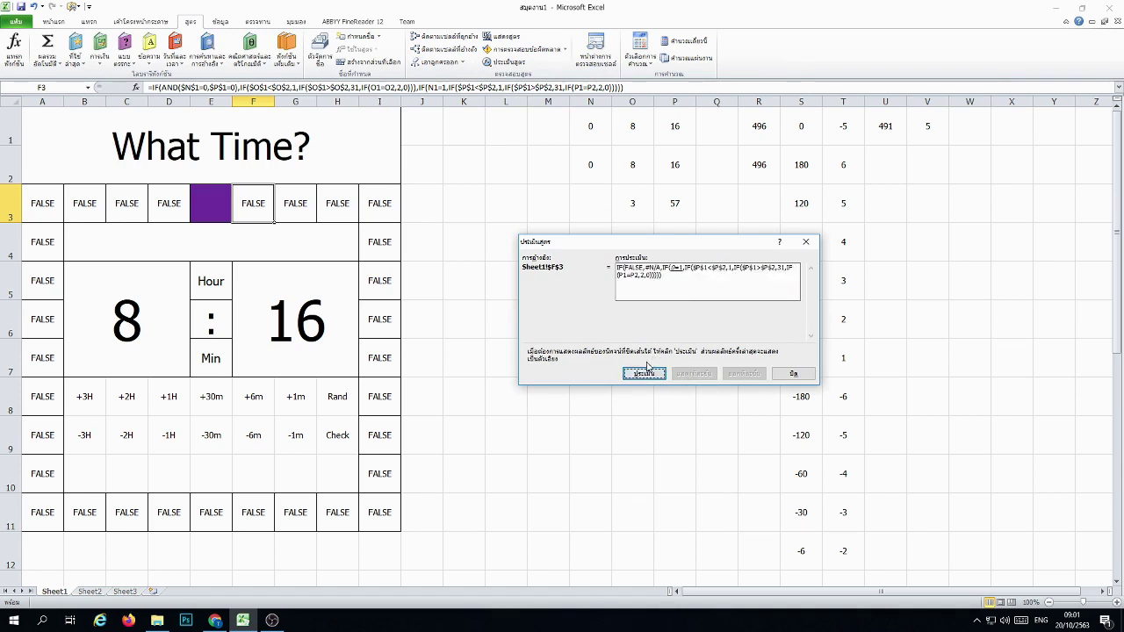
{"action": "left_click", "coordinate": [646, 372]}
{"action": "left_click", "coordinate": [793, 373]}
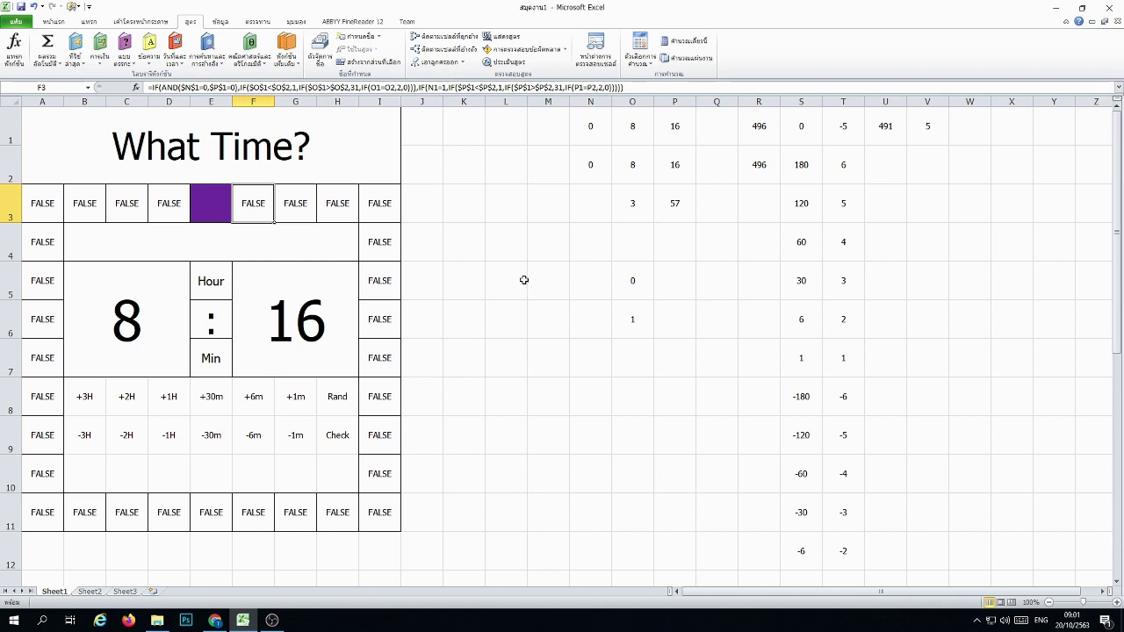
Step: Try test values 5, 2, 20 and 21 in O5 and O6
{"action": "left_click", "coordinate": [632, 282]}
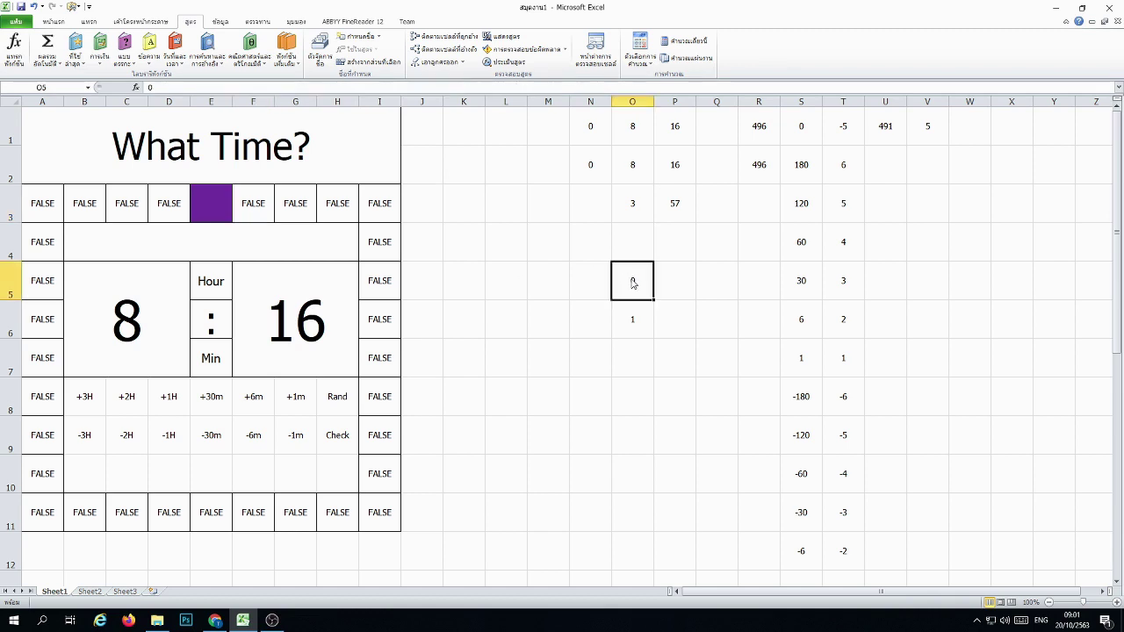
{"action": "type", "text": "5"}
{"action": "key", "text": "Return"}
{"action": "type", "text": "2"}
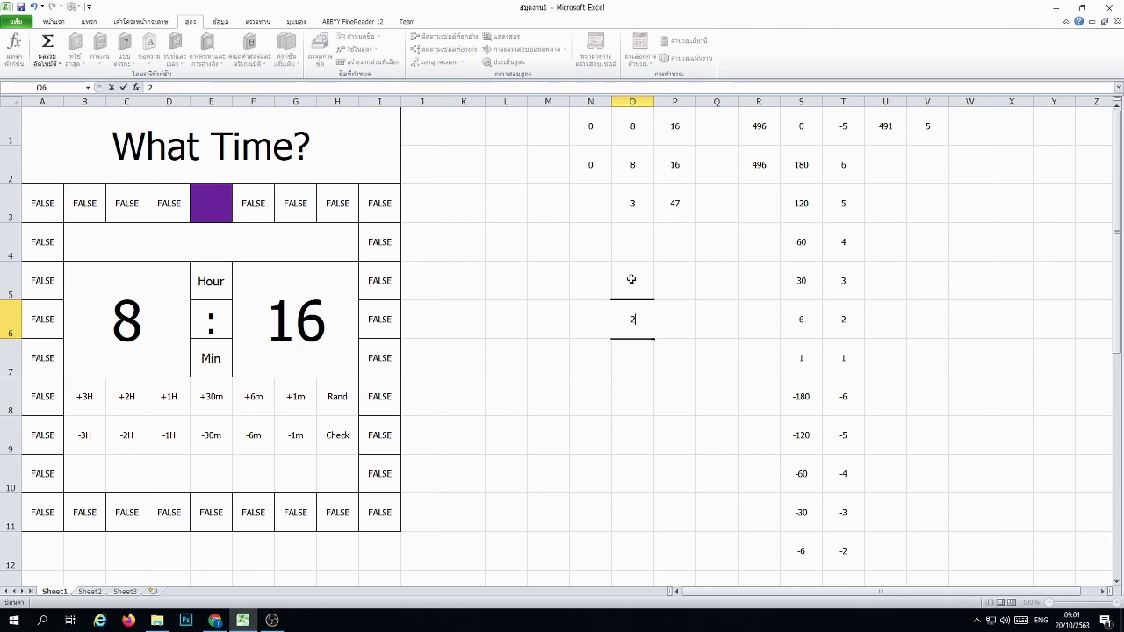
{"action": "key", "text": "Return"}
{"action": "key", "text": "Up"}
Step: Clear the test value from O5 so it returns to 0
{"action": "key", "text": "Up"}
{"action": "type", "text": "1"}
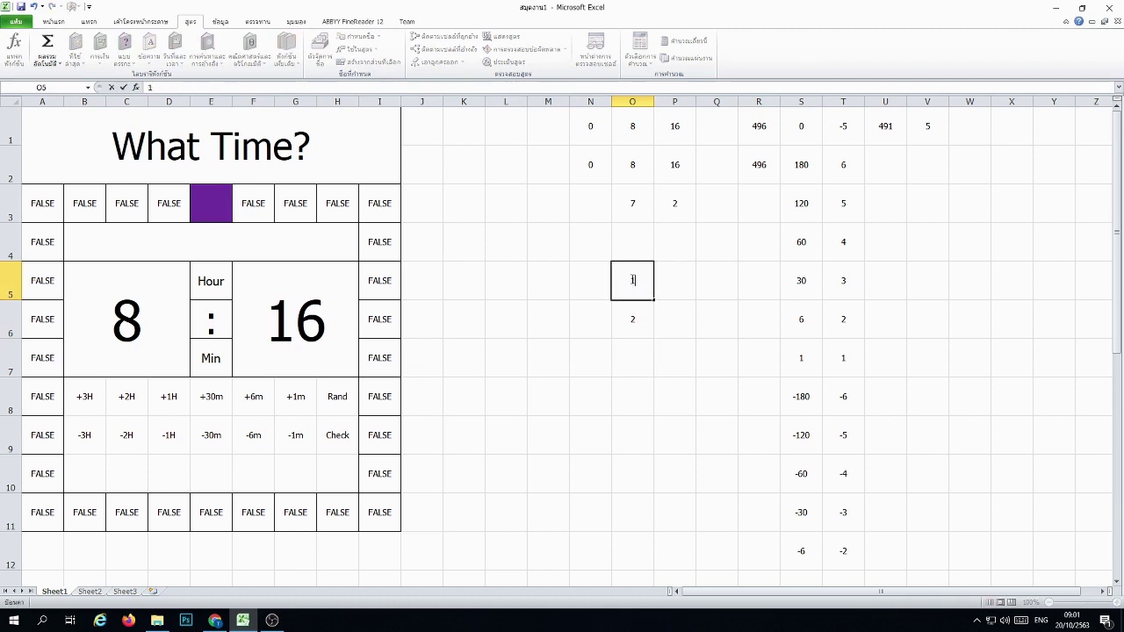
{"action": "key", "text": "BackSpace"}
{"action": "type", "text": "20"}
{"action": "key", "text": "Return"}
{"action": "type", "text": "21"}
{"action": "key", "text": "Return"}
{"action": "key", "text": "Up"}
{"action": "key", "text": "Up"}
{"action": "key", "text": "Return"}
{"action": "key", "text": "Up"}
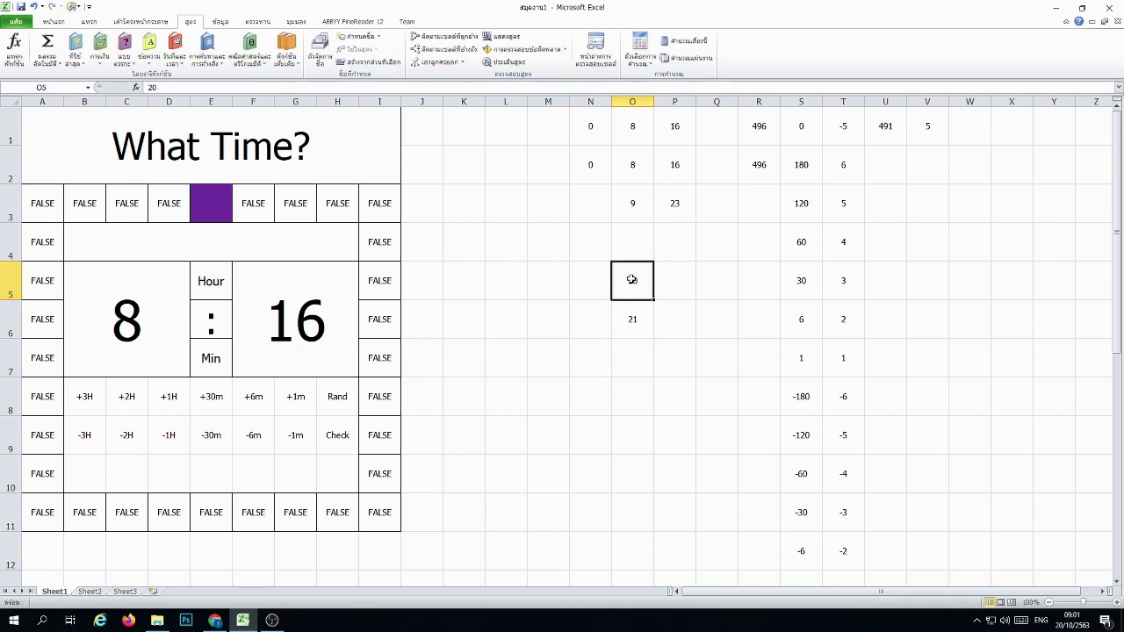
{"action": "key", "text": "BackSpace"}
{"action": "key", "text": "Return"}
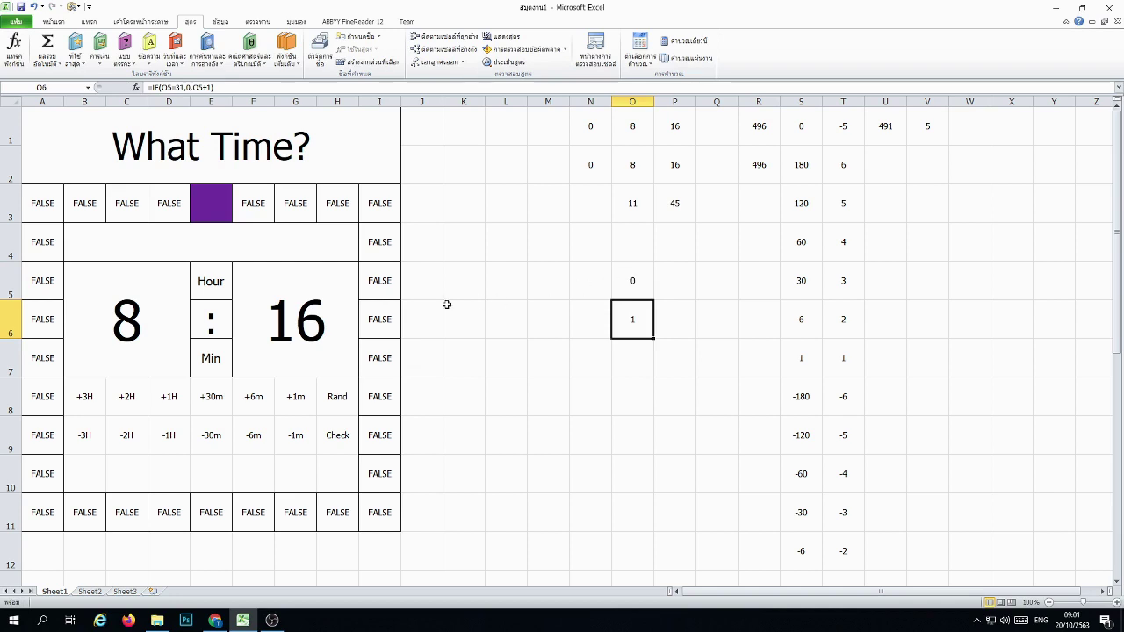
{"action": "left_click", "coordinate": [495, 266]}
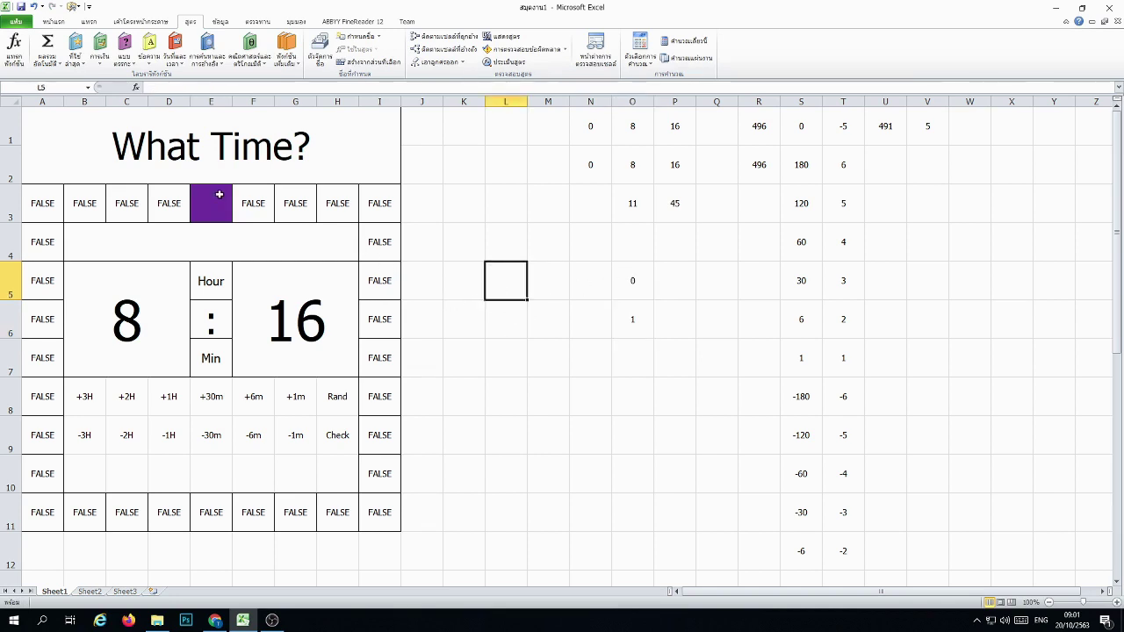
Step: Select all the clock's border cells and give them yellow fill with yellow text
{"action": "left_click_drag", "start_coordinate": [253, 204], "coordinate": [386, 209]}
{"action": "mouse_move", "coordinate": [380, 250]}
{"action": "left_mouse_down", "text": "ctrl"}
{"action": "mouse_move", "coordinate": [379, 474]}
{"action": "mouse_move", "coordinate": [47, 512]}
{"action": "mouse_move", "coordinate": [43, 245]}
{"action": "left_mouse_up", "text": "ctrl"}
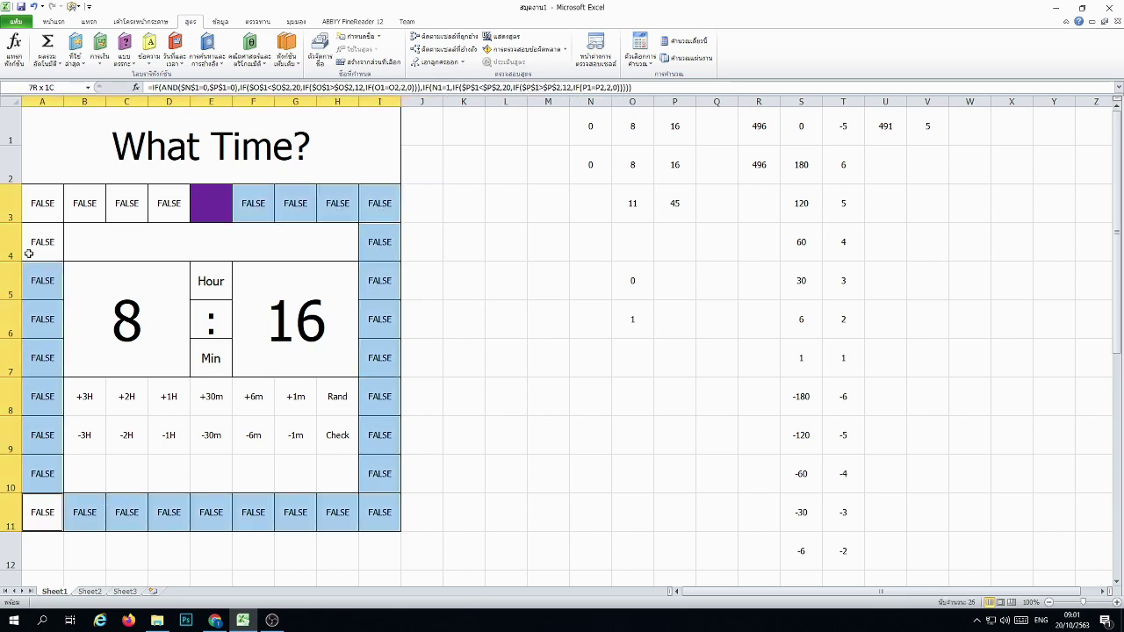
{"action": "left_click_drag", "start_coordinate": [43, 204], "coordinate": [169, 205], "text": "ctrl"}
{"action": "left_click", "coordinate": [54, 22]}
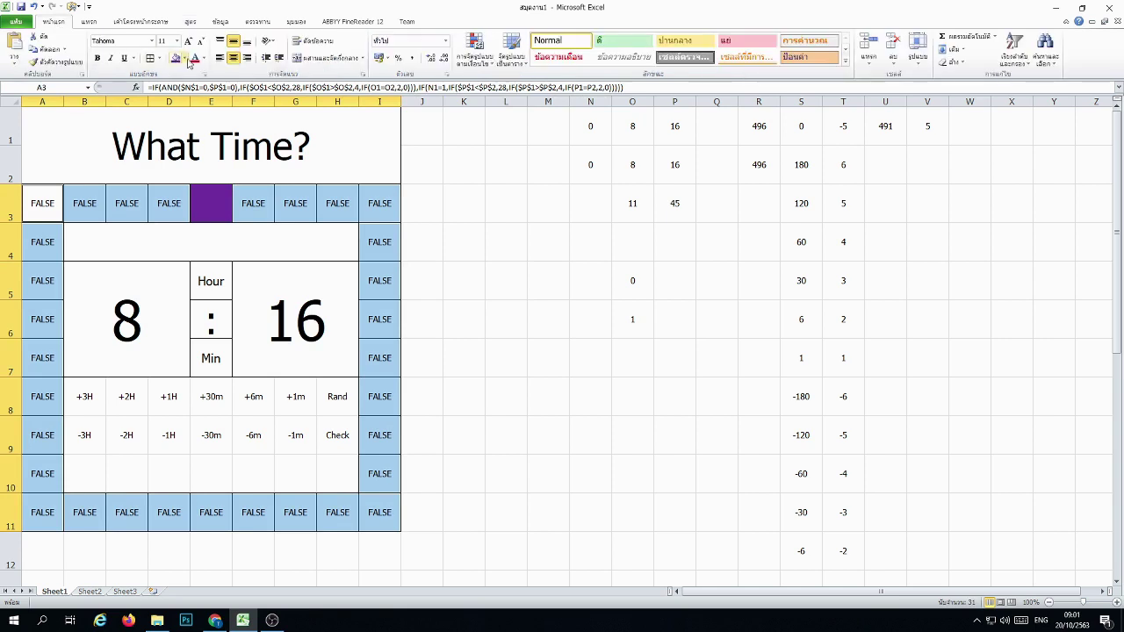
{"action": "left_click", "coordinate": [204, 58]}
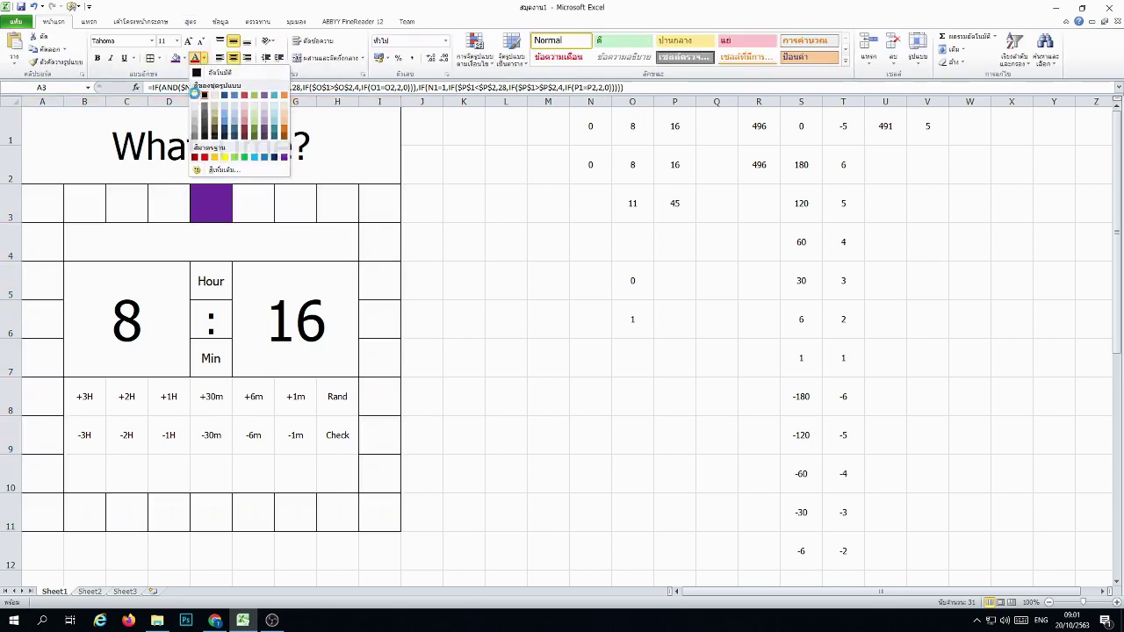
{"action": "left_click", "coordinate": [202, 95]}
{"action": "left_click", "coordinate": [183, 58]}
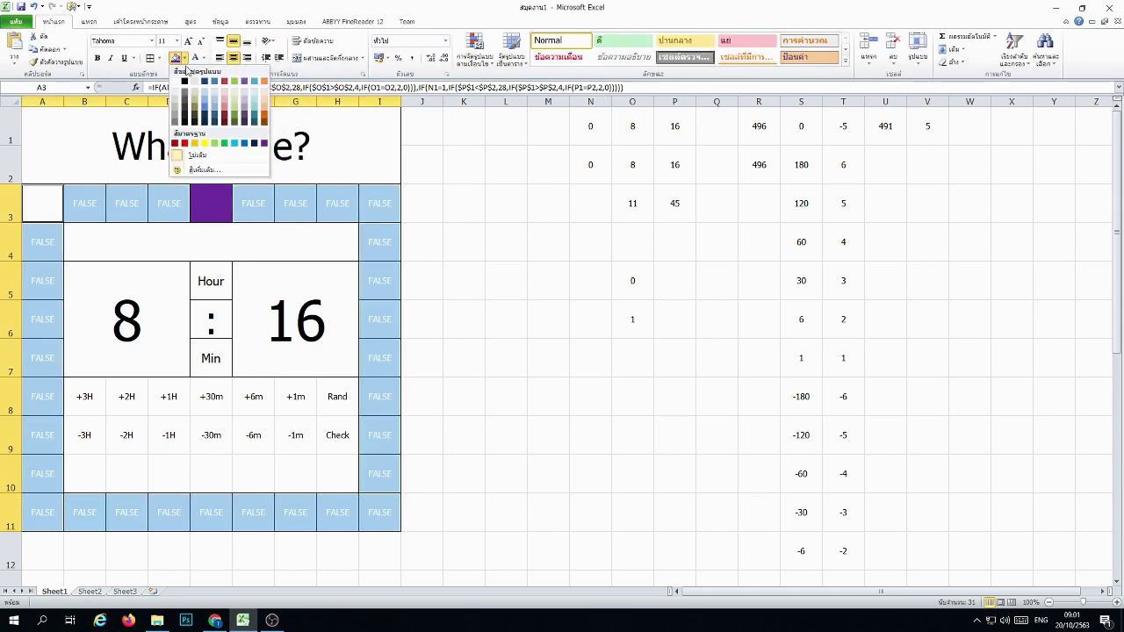
{"action": "left_click", "coordinate": [205, 146]}
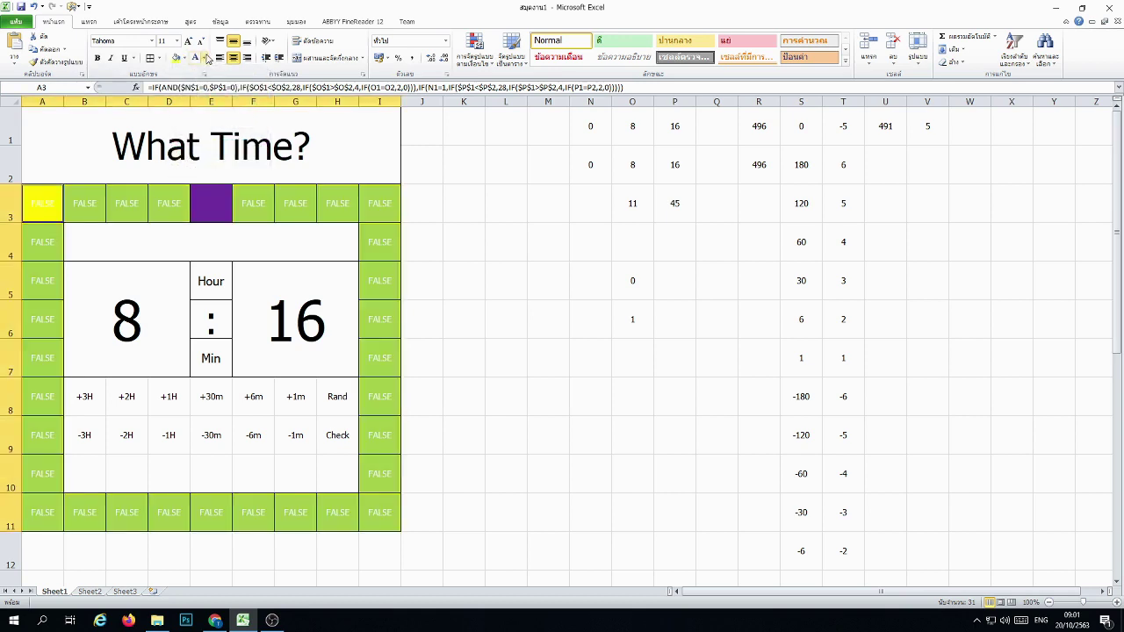
{"action": "left_click", "coordinate": [204, 57]}
{"action": "left_click", "coordinate": [224, 161]}
{"action": "left_click", "coordinate": [449, 215]}
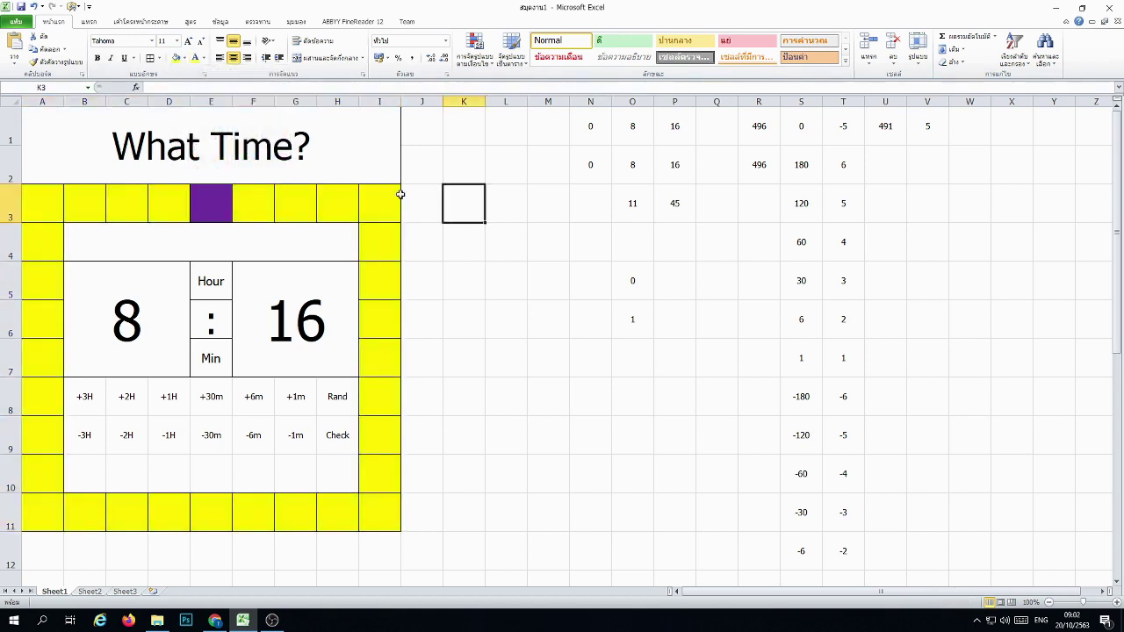
Step: Check the board, selecting the step cells B8:H9 and the +3H cell, then show View commands
{"action": "left_click", "coordinate": [551, 313]}
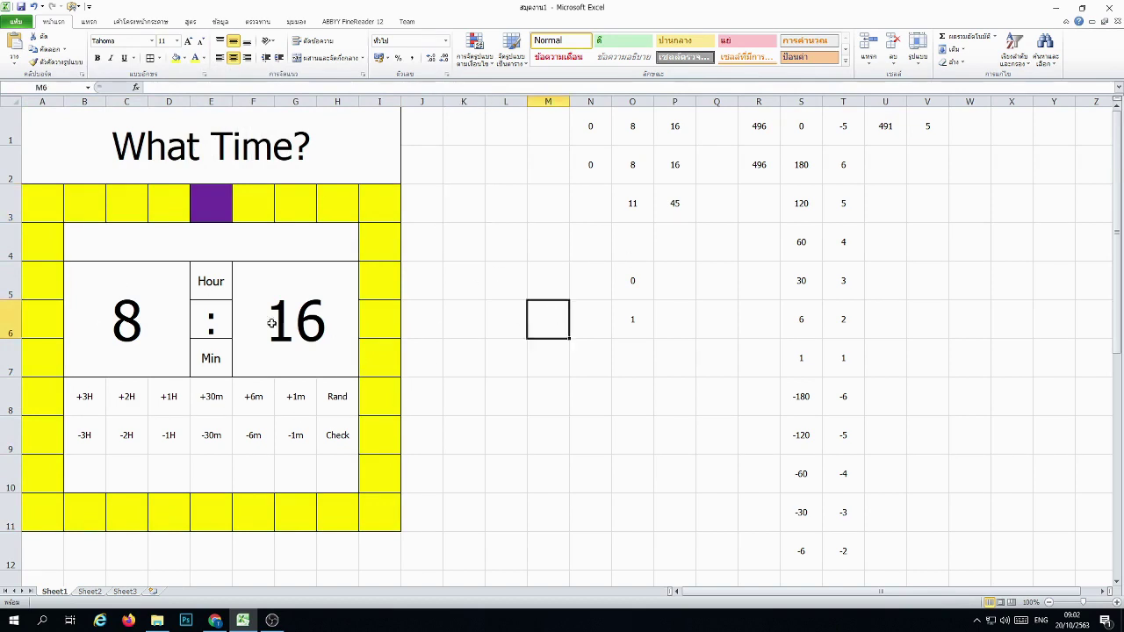
{"action": "left_click", "coordinate": [579, 399]}
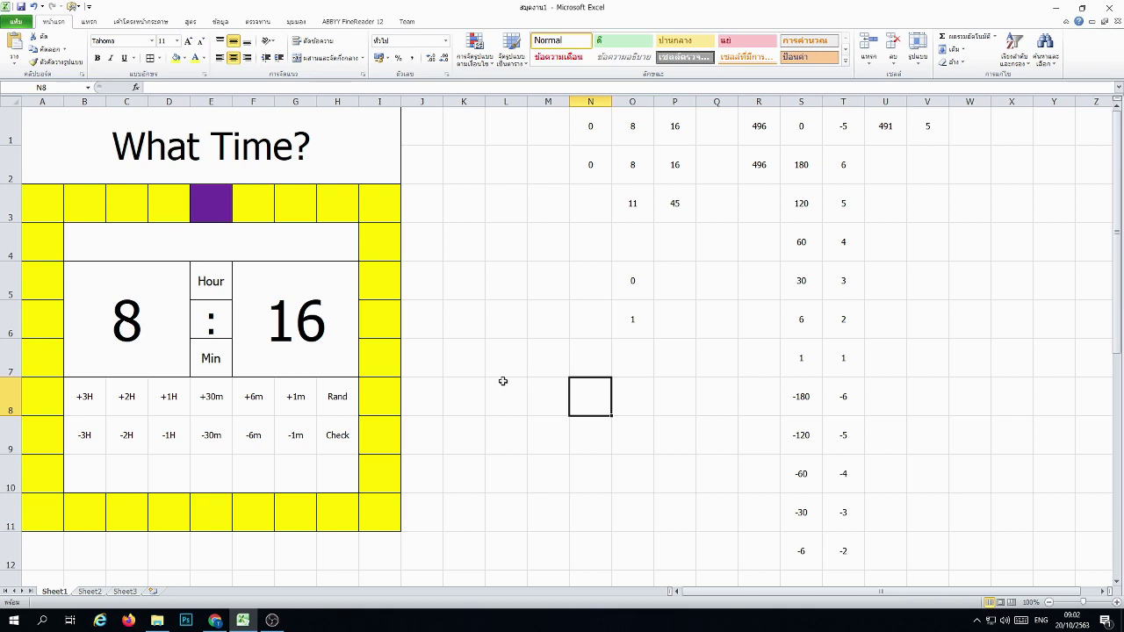
{"action": "left_click_drag", "start_coordinate": [92, 402], "coordinate": [336, 437]}
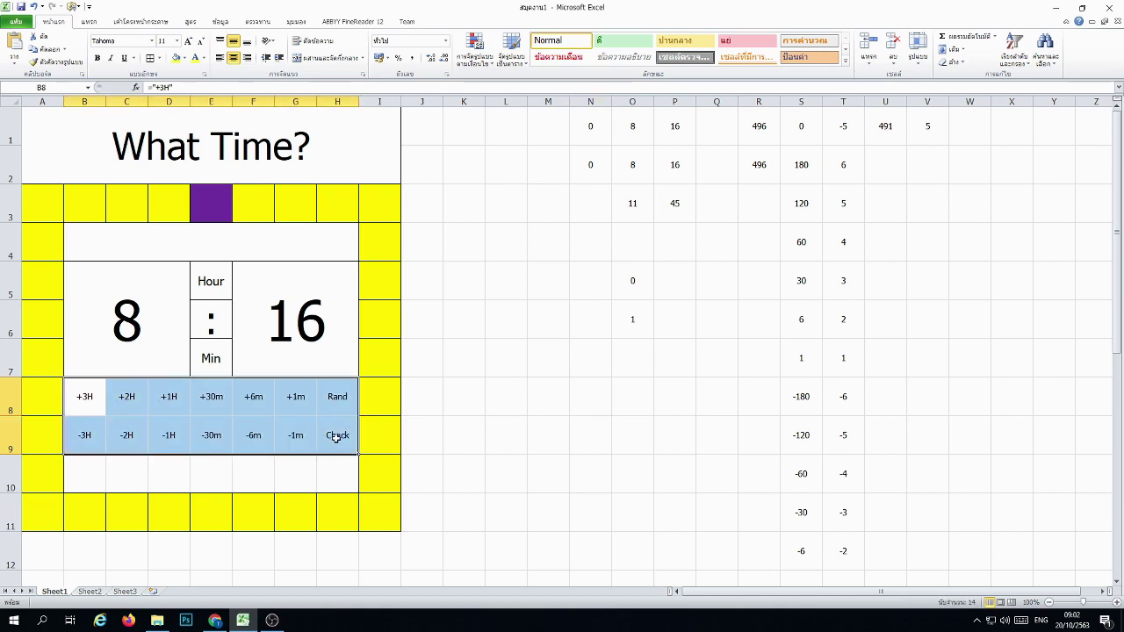
{"action": "left_click", "coordinate": [542, 488]}
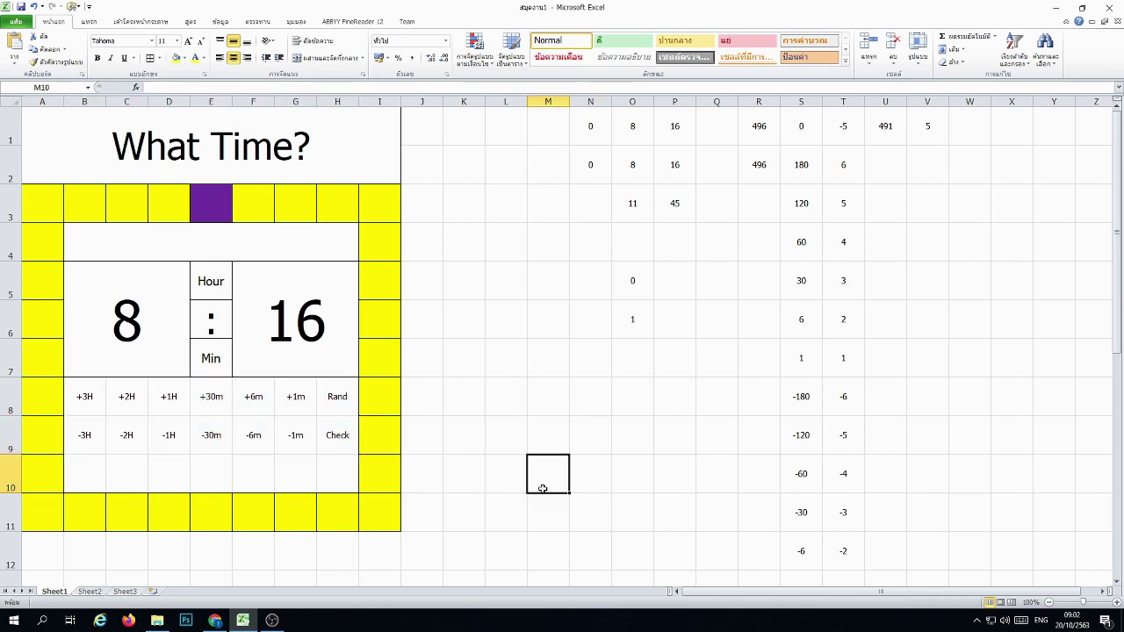
{"action": "left_click", "coordinate": [80, 400]}
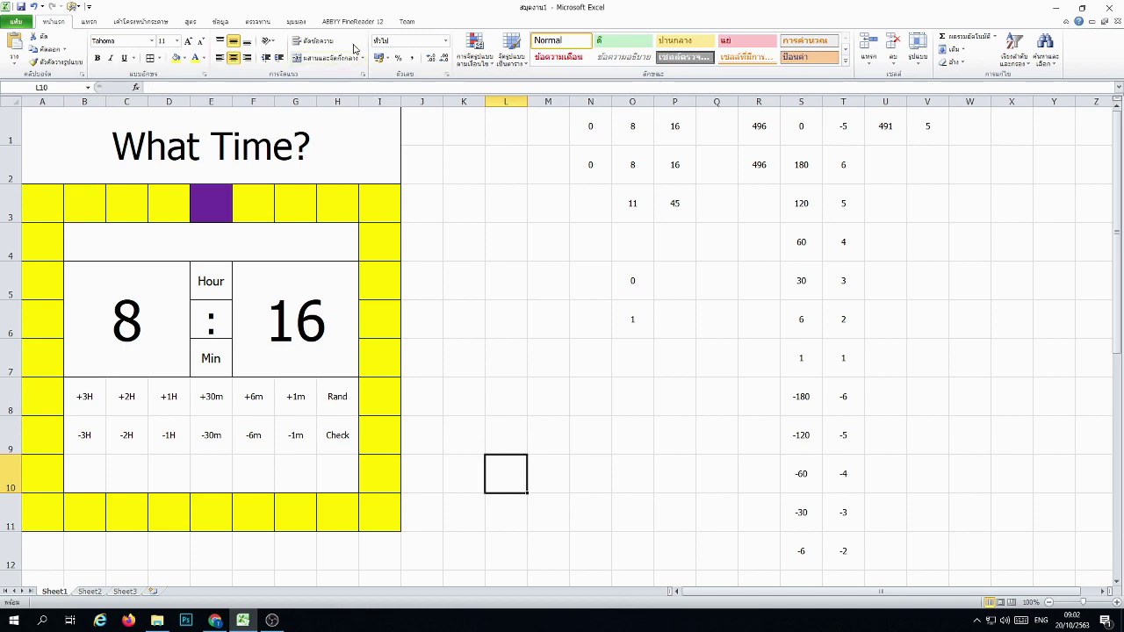
{"action": "left_click", "coordinate": [307, 22]}
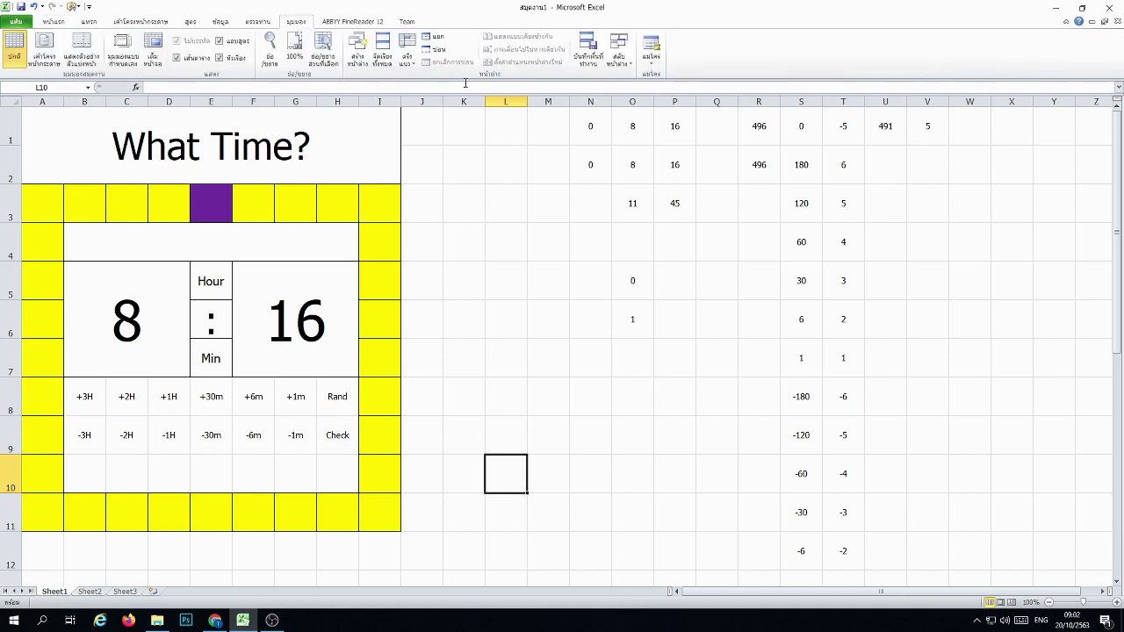
Step: Begin recording a new macro named buttonn01
{"action": "left_click", "coordinate": [651, 48]}
{"action": "left_click", "coordinate": [680, 88]}
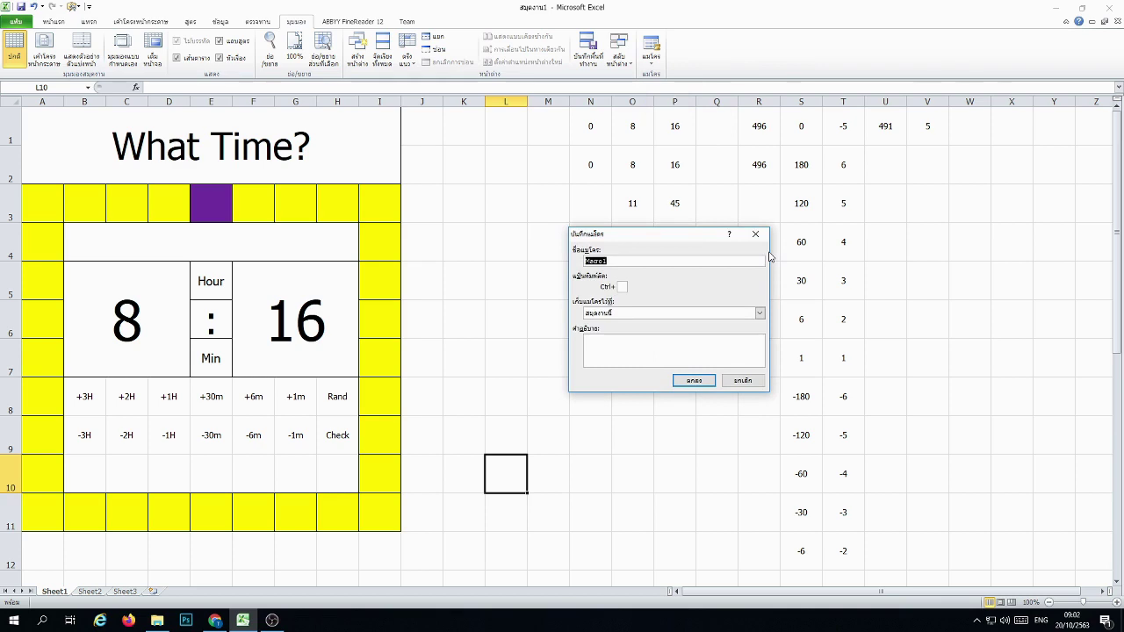
{"action": "type", "text": "อ"}
{"action": "left_click", "coordinate": [693, 381]}
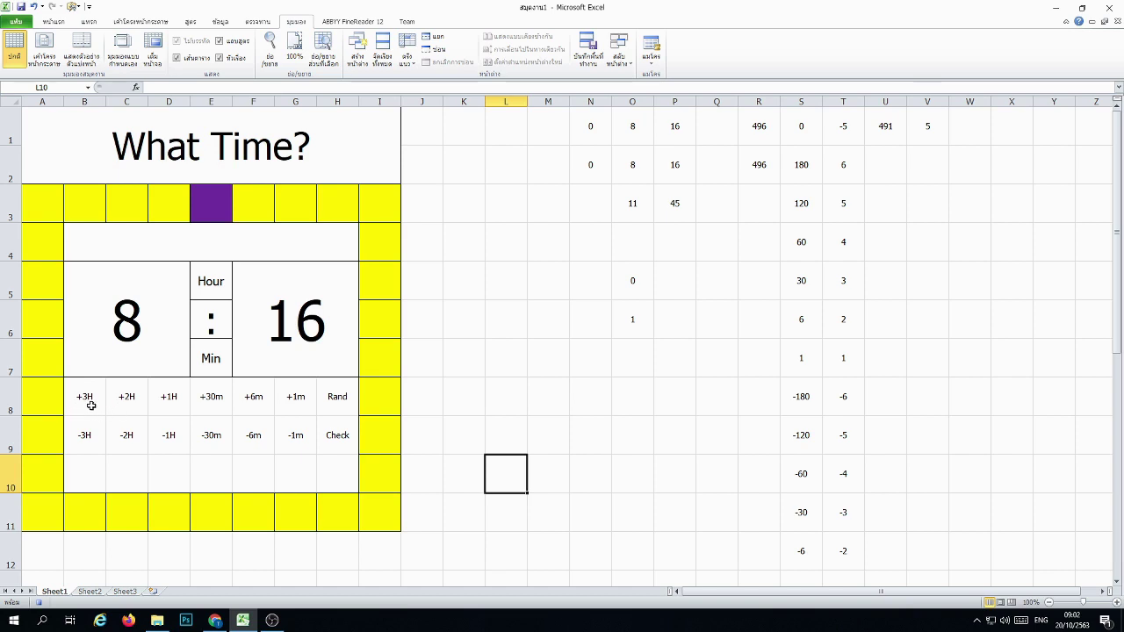
Step: Copy S2:T2 and paste it as values into S1:T1
{"action": "left_click_drag", "start_coordinate": [803, 167], "coordinate": [826, 169]}
{"action": "right_click", "coordinate": [798, 163]}
{"action": "left_click", "coordinate": [826, 185]}
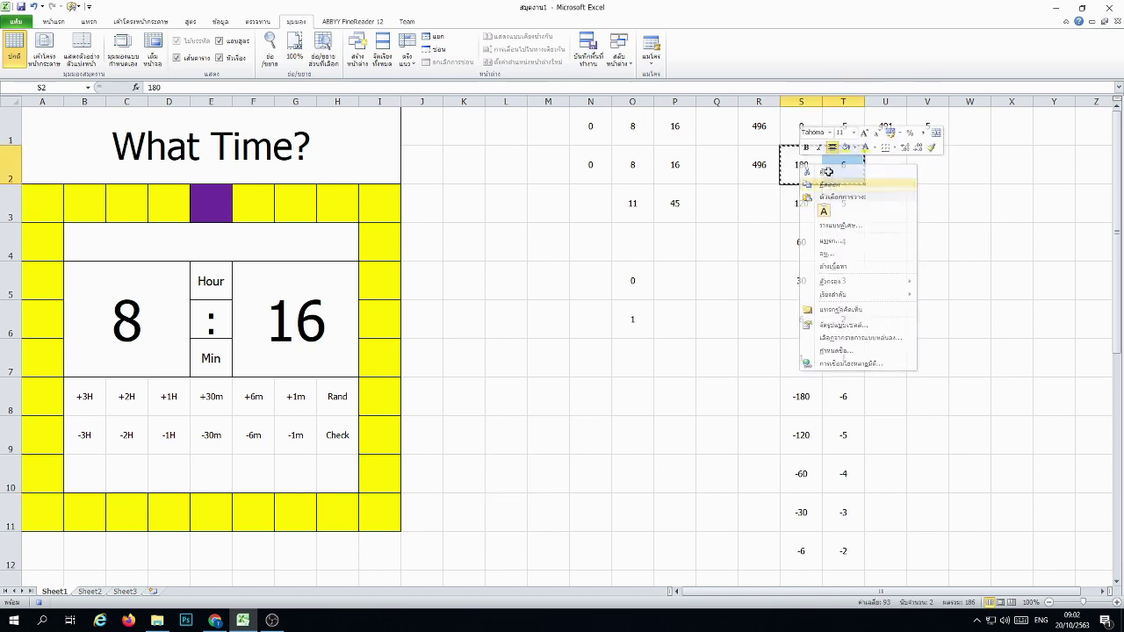
{"action": "left_click_drag", "start_coordinate": [801, 125], "coordinate": [842, 126]}
{"action": "right_click", "coordinate": [800, 127]}
{"action": "left_click", "coordinate": [841, 173]}
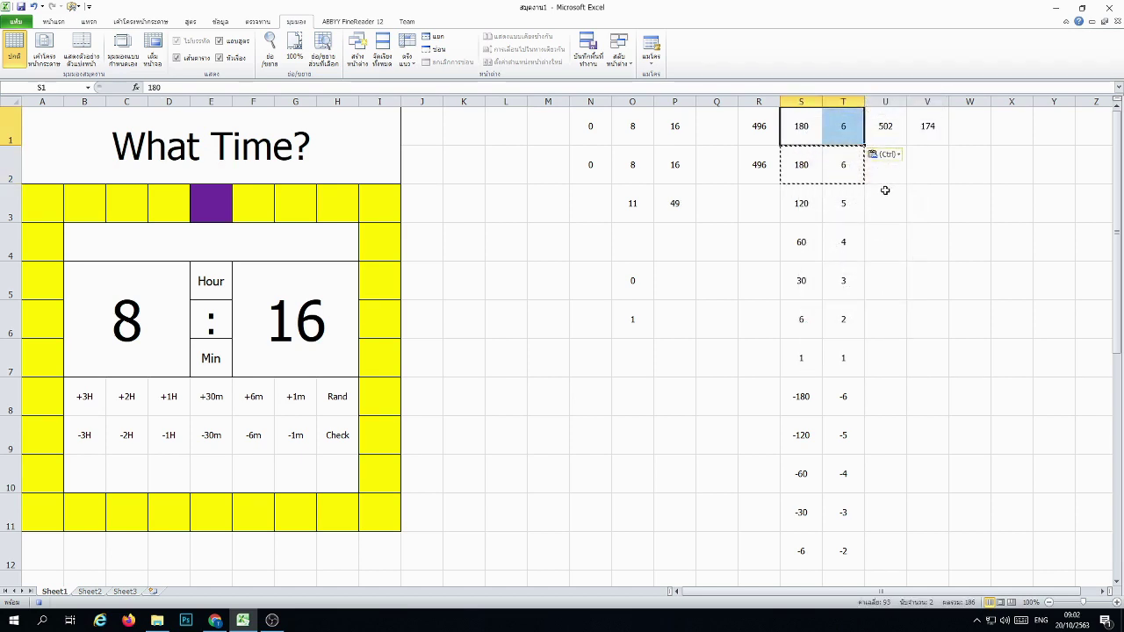
Step: Copy U1:V1 and paste it as values into R1:S1, then list the macros
{"action": "left_click_drag", "start_coordinate": [888, 129], "coordinate": [928, 126]}
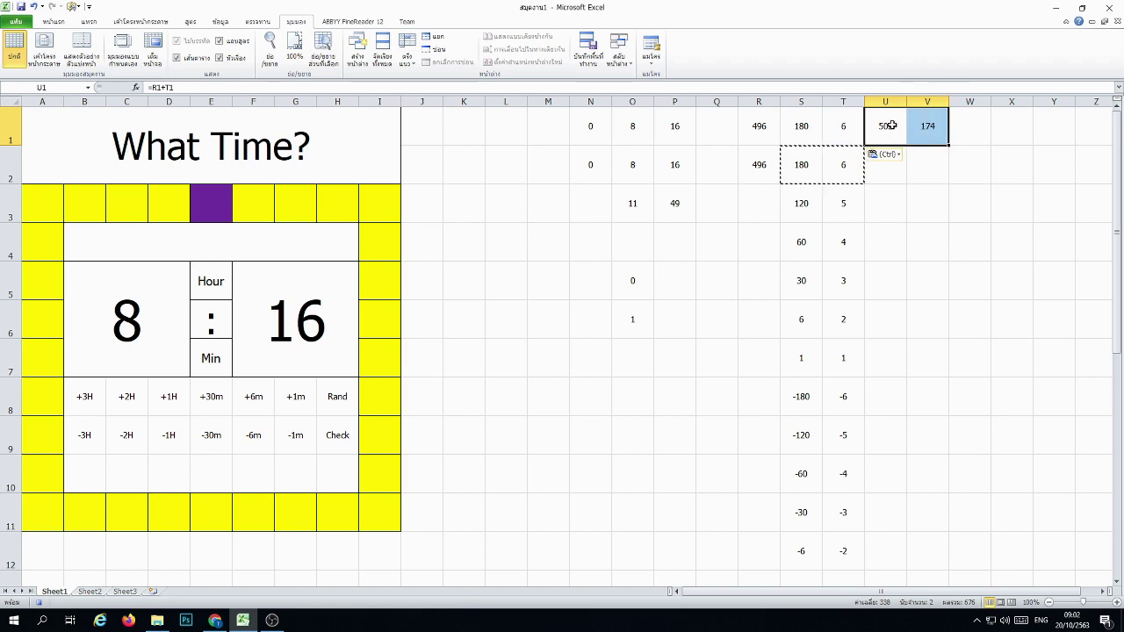
{"action": "right_click", "coordinate": [889, 125]}
{"action": "left_click", "coordinate": [924, 145]}
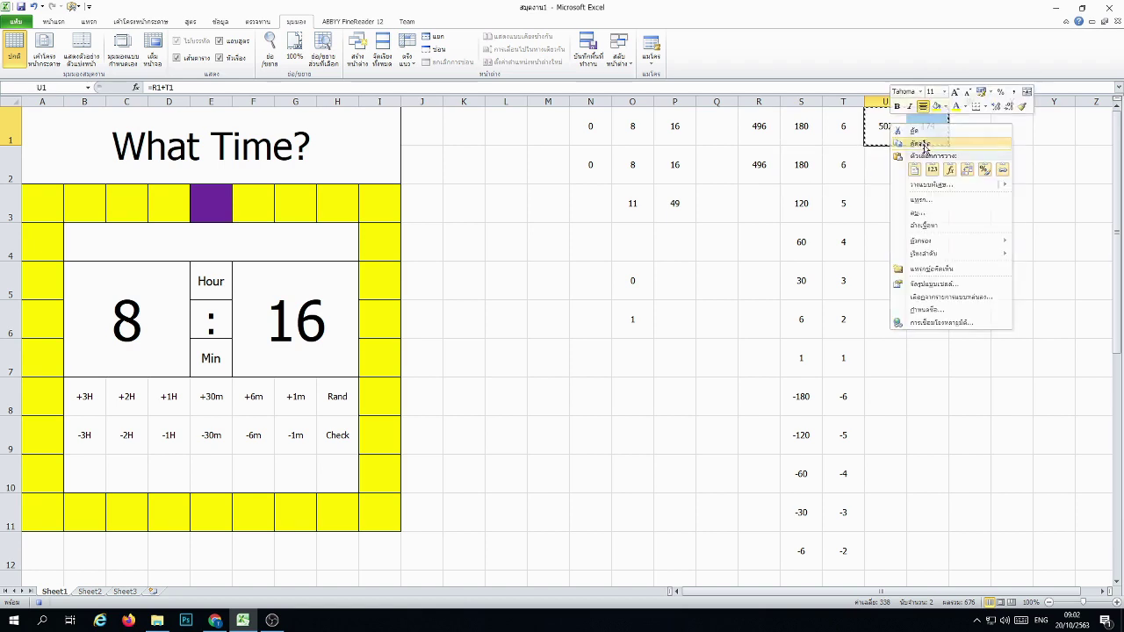
{"action": "left_click_drag", "start_coordinate": [761, 126], "coordinate": [801, 125]}
{"action": "right_click", "coordinate": [765, 124]}
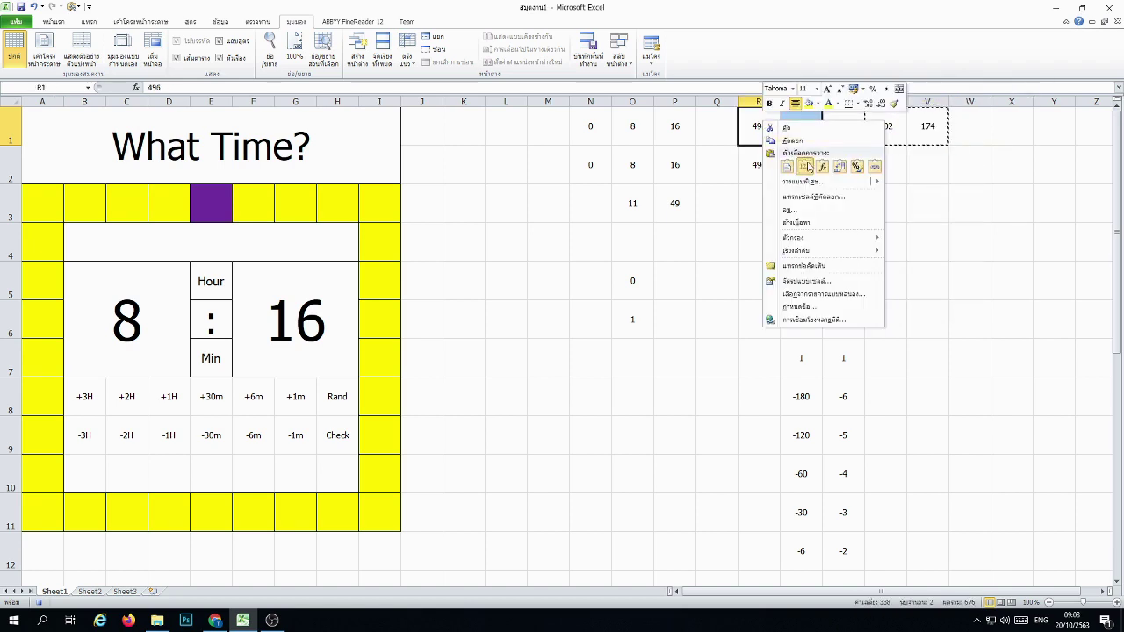
{"action": "left_click", "coordinate": [806, 163]}
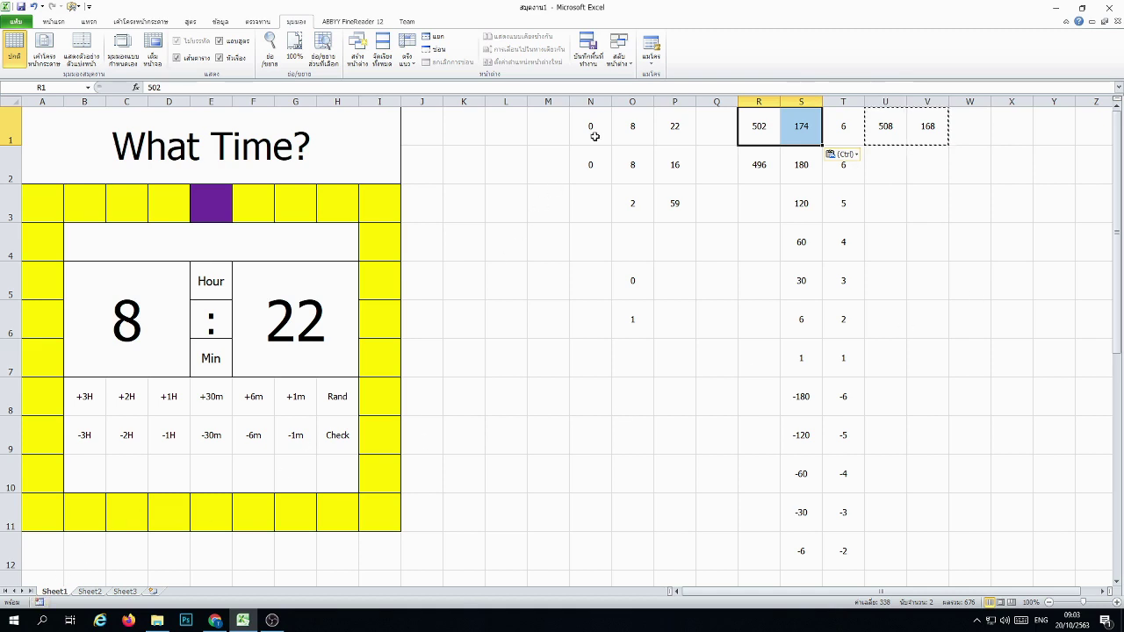
{"action": "left_click", "coordinate": [651, 48]}
{"action": "left_click", "coordinate": [672, 74]}
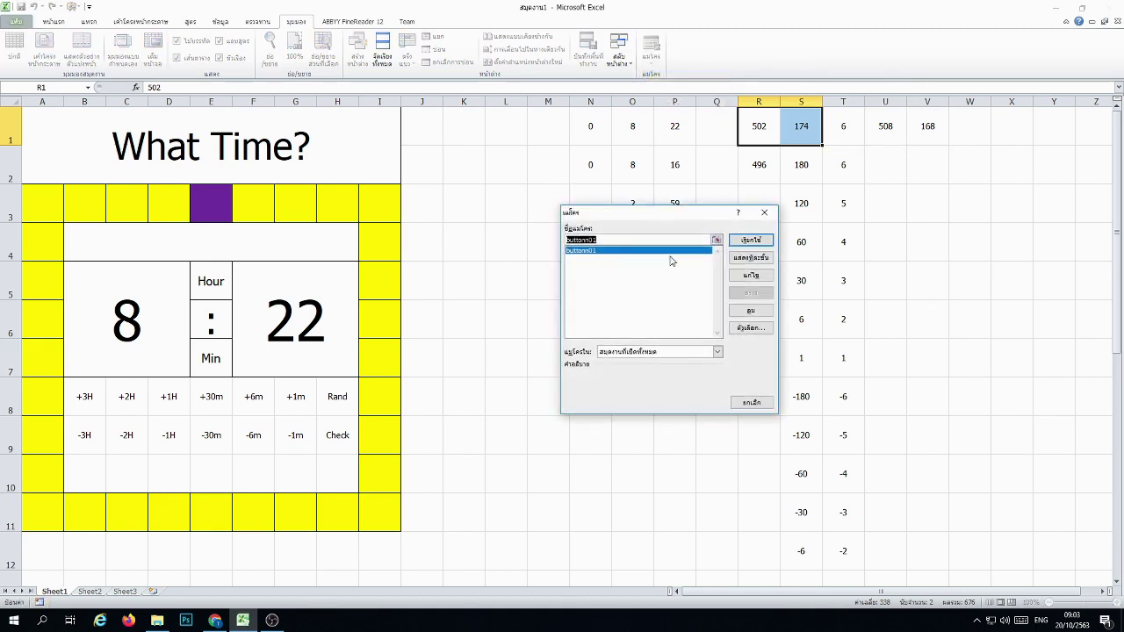
Step: Open the buttonn01 code and select its final Selection.PasteSpecial statement
{"action": "left_click", "coordinate": [747, 276]}
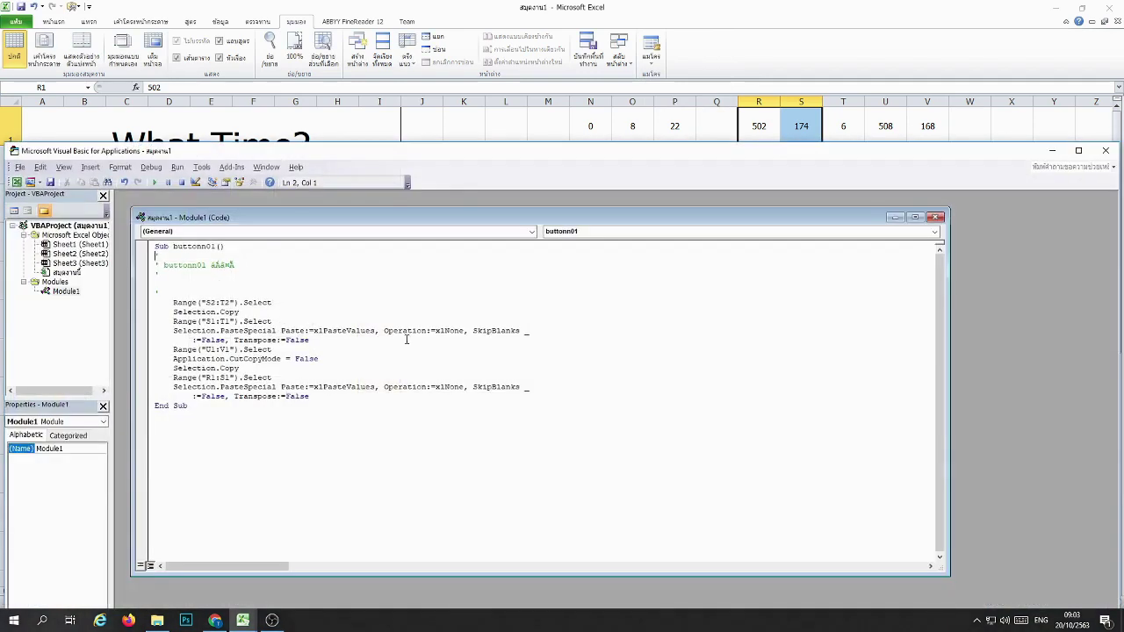
{"action": "left_click", "coordinate": [244, 422]}
{"action": "left_click_drag", "start_coordinate": [173, 387], "coordinate": [323, 396]}
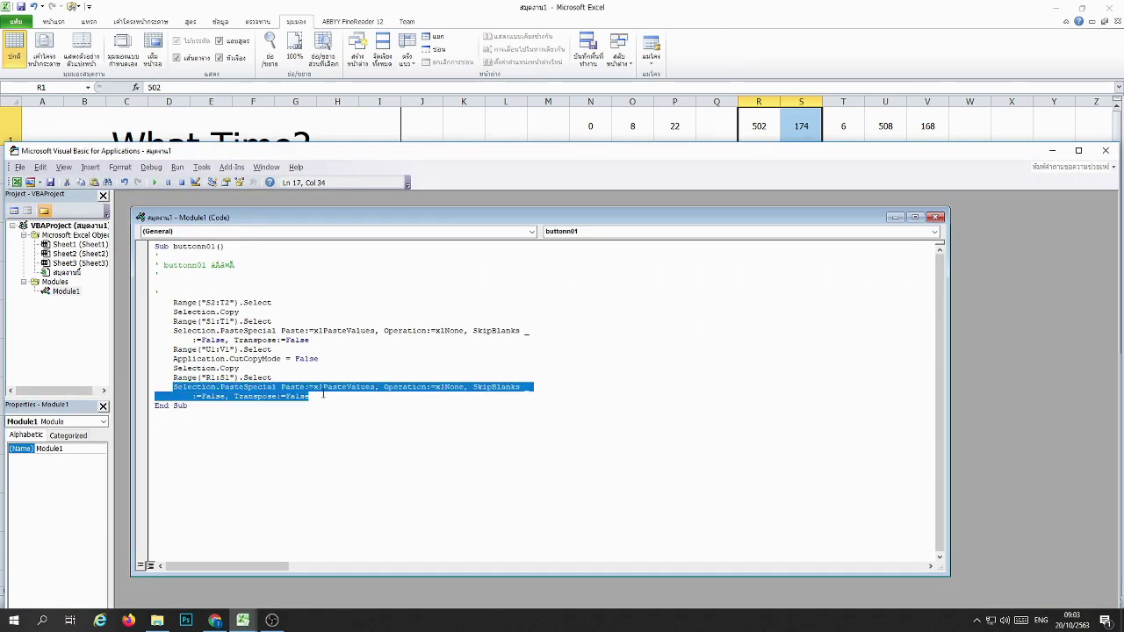
{"action": "left_click", "coordinate": [325, 396]}
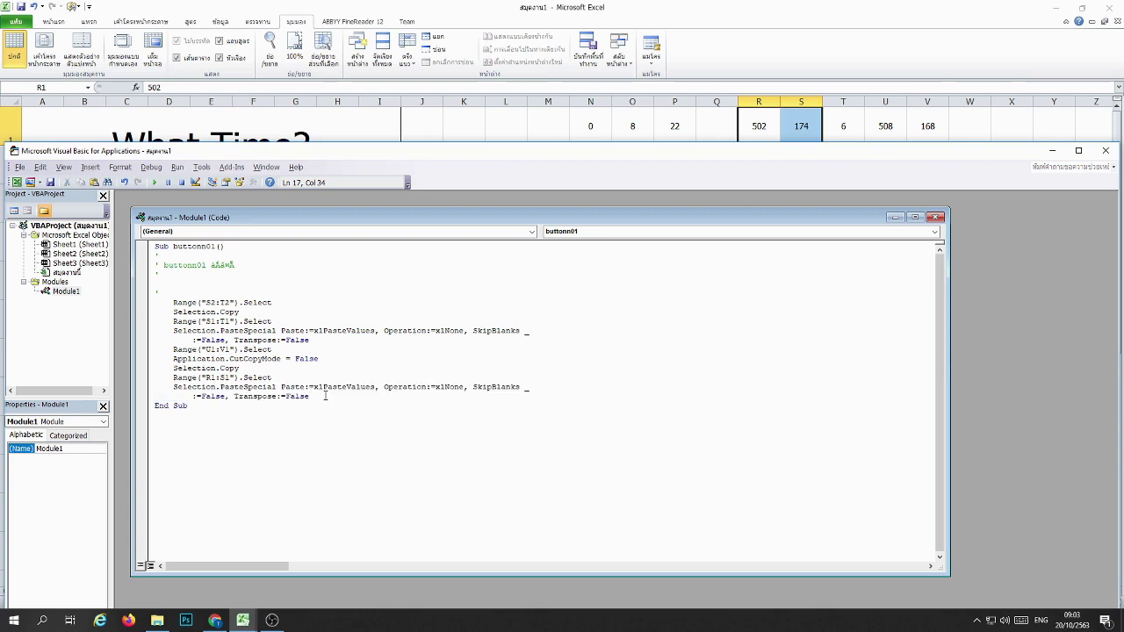
Step: Paste the PasteSpecial statement on new lines until there are five copies
{"action": "key", "text": "Return"}
{"action": "key", "text": "ctrl+v"}
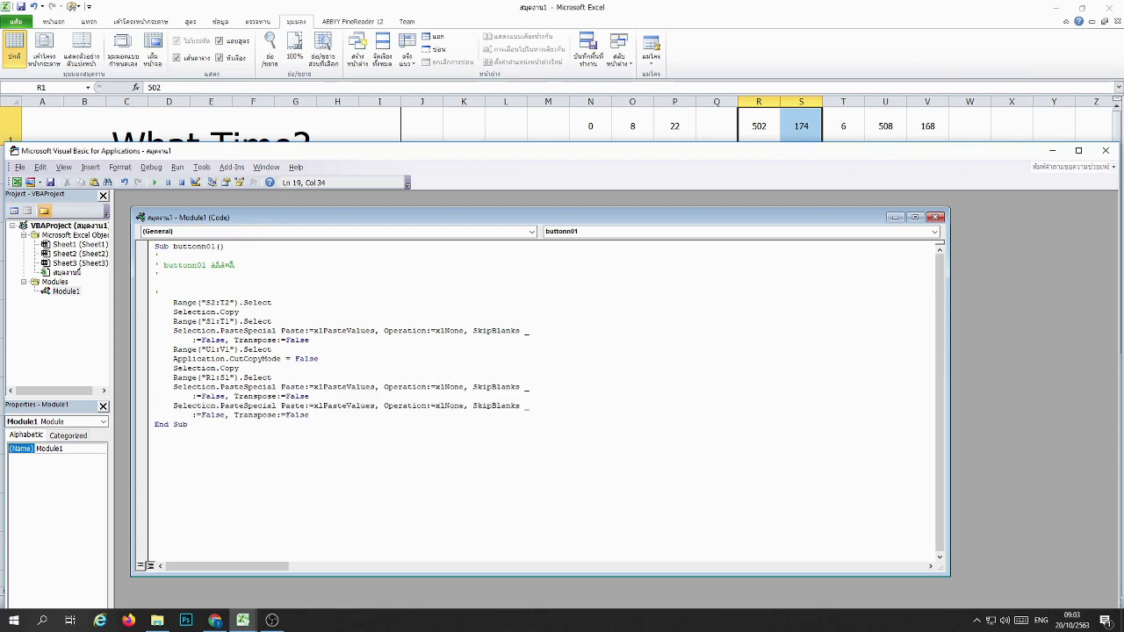
{"action": "key", "text": "Return"}
{"action": "key", "text": "ctrl+v"}
{"action": "key", "text": "Return"}
{"action": "key", "text": "ctrl+v"}
{"action": "key", "text": "Return"}
{"action": "key", "text": "ctrl+v"}
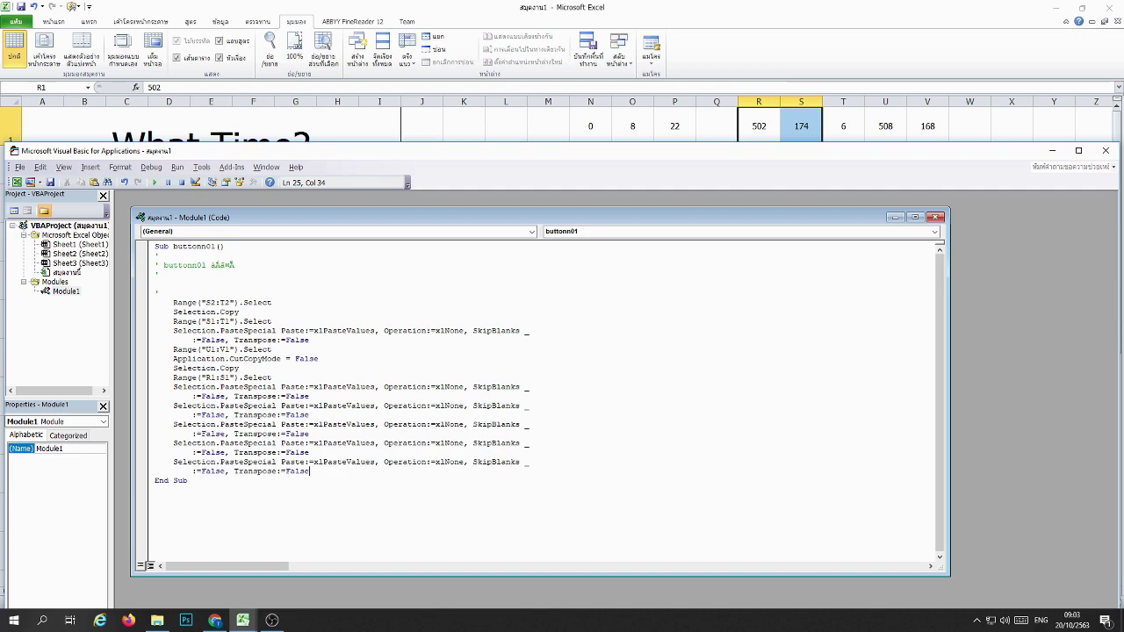
Step: Duplicate the group of five statements twice more, then close the VBA editor
{"action": "left_click", "coordinate": [172, 387], "text": "shift"}
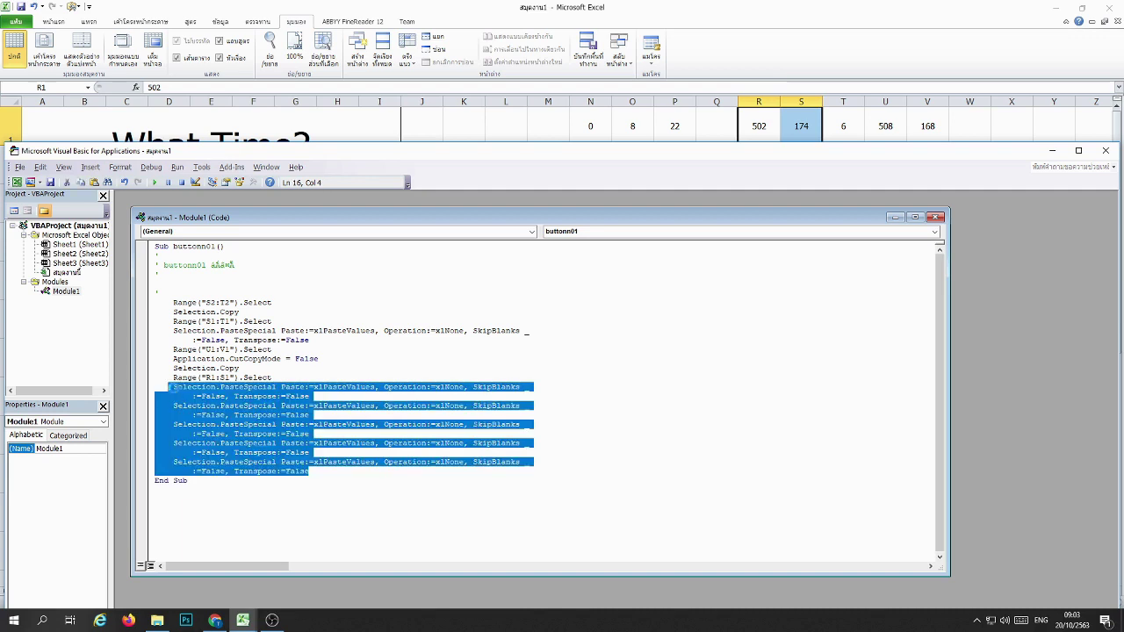
{"action": "key", "text": "shift+Right"}
{"action": "left_click", "coordinate": [329, 472]}
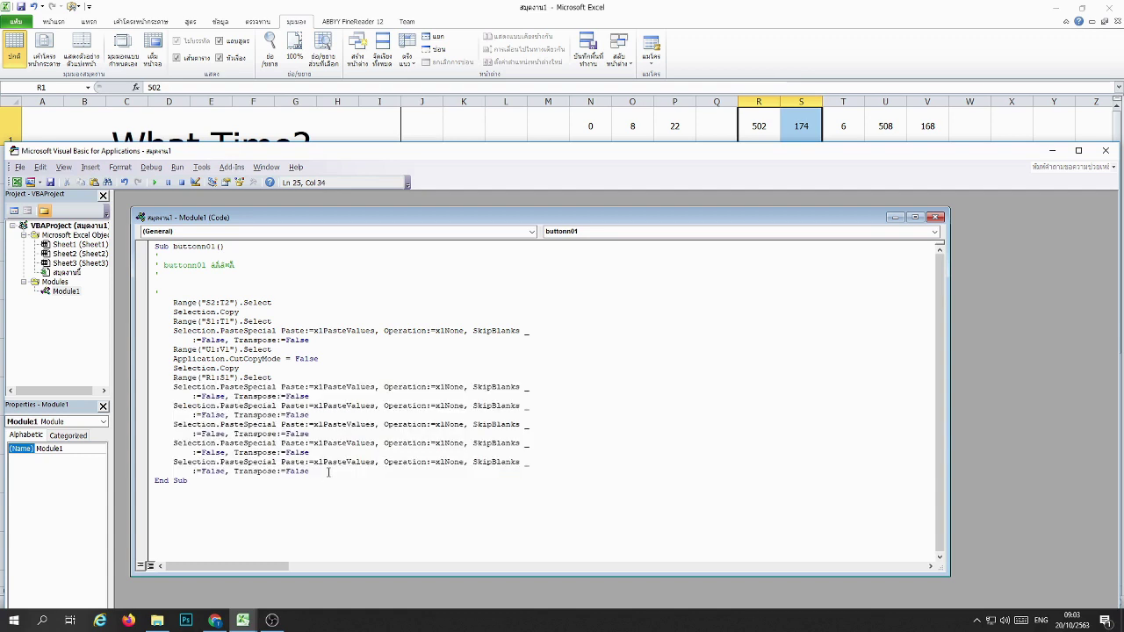
{"action": "key", "text": "ctrl+v"}
{"action": "key", "text": "ctrl+v"}
{"action": "key", "text": "ctrl+v"}
{"action": "key", "text": "ctrl+v"}
{"action": "key", "text": "ctrl+v"}
{"action": "key", "text": "ctrl+v"}
{"action": "key", "text": "ctrl+v"}
{"action": "key", "text": "ctrl+v"}
{"action": "key", "text": "ctrl+v"}
{"action": "key", "text": "ctrl+v"}
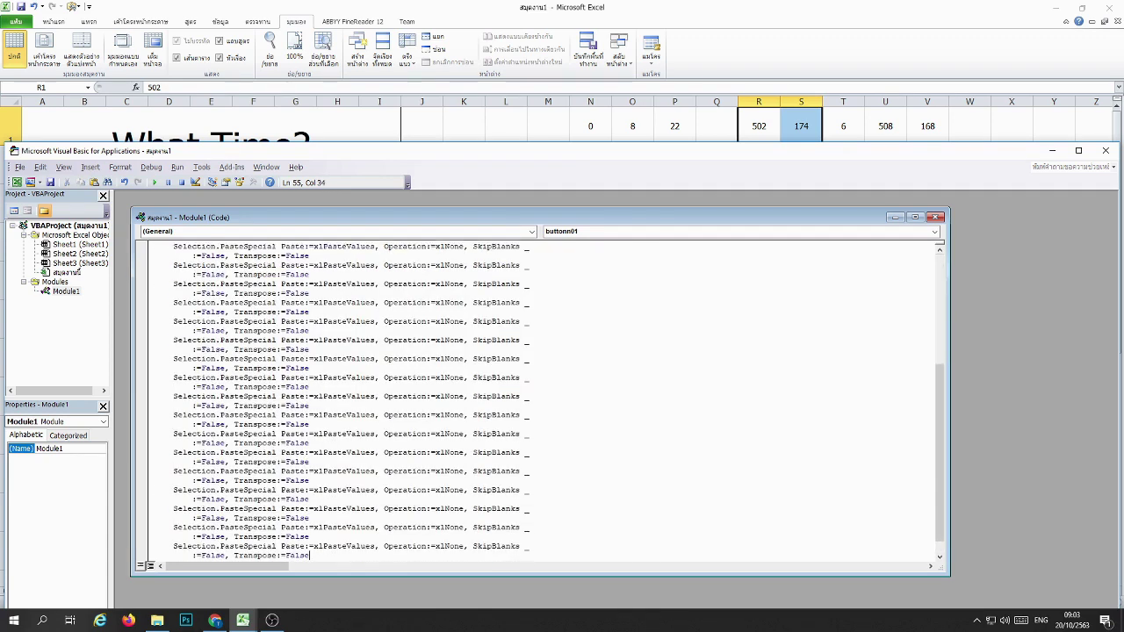
{"action": "key", "text": "ctrl+v"}
{"action": "key", "text": "ctrl+v"}
{"action": "key", "text": "ctrl+v"}
{"action": "key", "text": "ctrl+v"}
{"action": "key", "text": "ctrl+v"}
{"action": "key", "text": "ctrl+v"}
{"action": "key", "text": "ctrl+v"}
{"action": "key", "text": "ctrl+v"}
{"action": "key", "text": "ctrl+v"}
{"action": "left_click", "coordinate": [1106, 150]}
{"action": "left_click", "coordinate": [962, 295]}
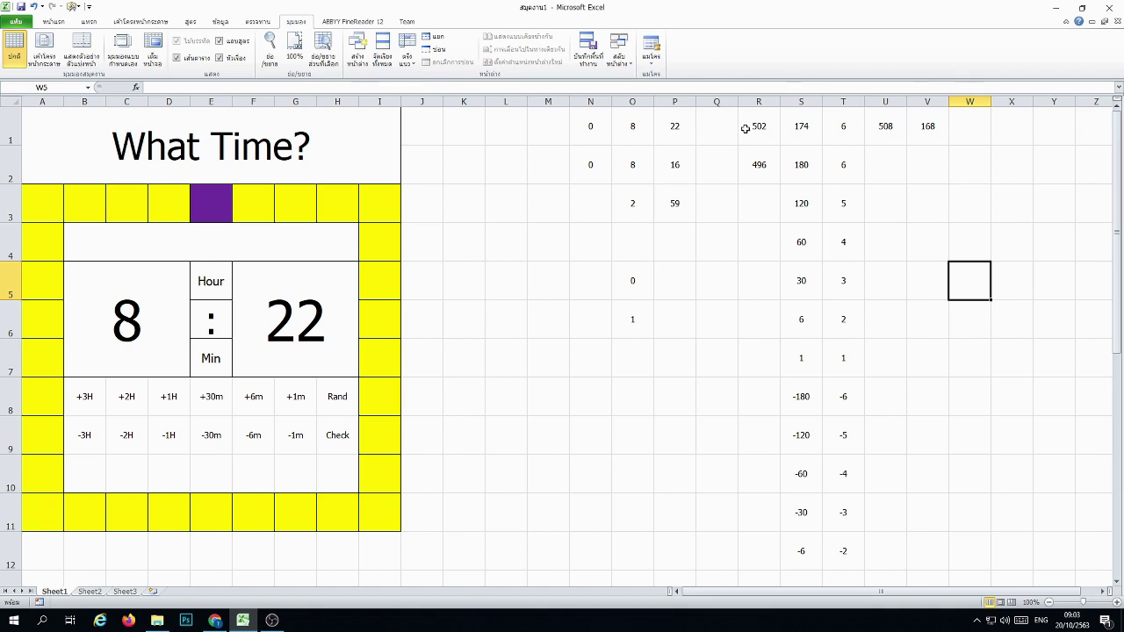
Step: After checking R1, reset S1 and T1 to 0
{"action": "left_click", "coordinate": [768, 128]}
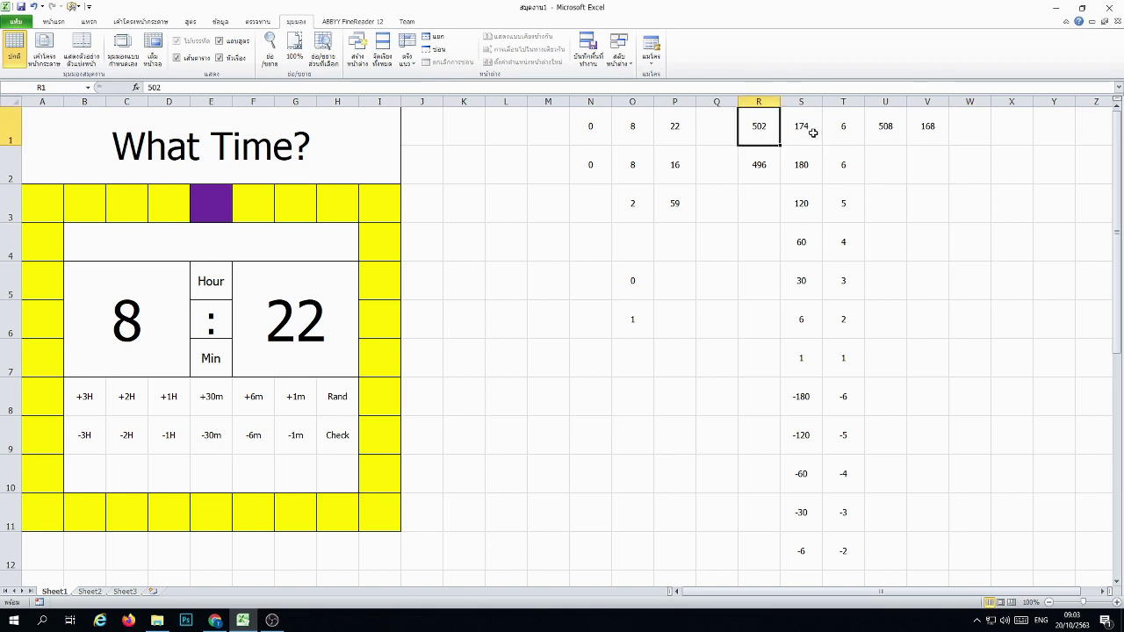
{"action": "left_click_drag", "start_coordinate": [813, 132], "coordinate": [865, 131]}
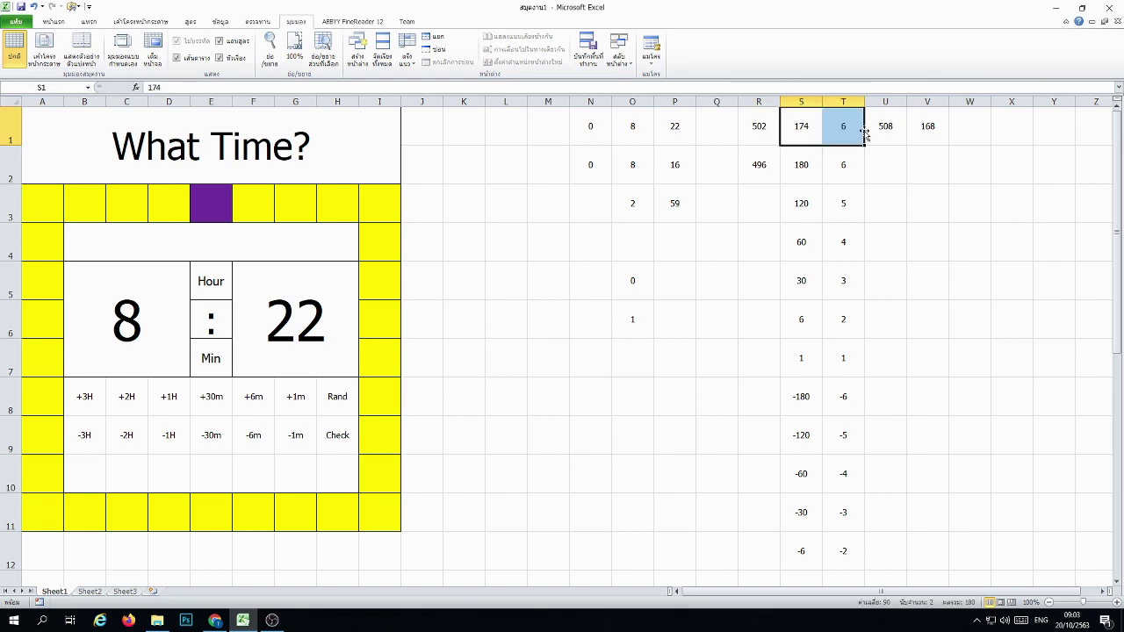
{"action": "type", "text": "0"}
{"action": "key", "text": "Return"}
{"action": "type", "text": "0"}
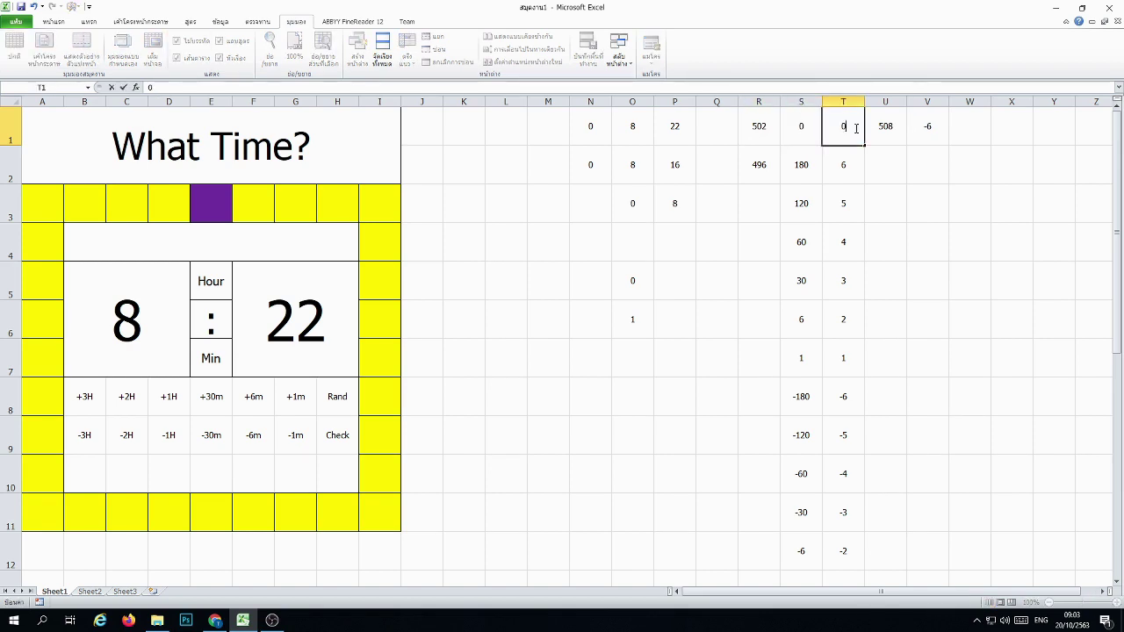
{"action": "key", "text": "Return"}
{"action": "left_click", "coordinate": [908, 245]}
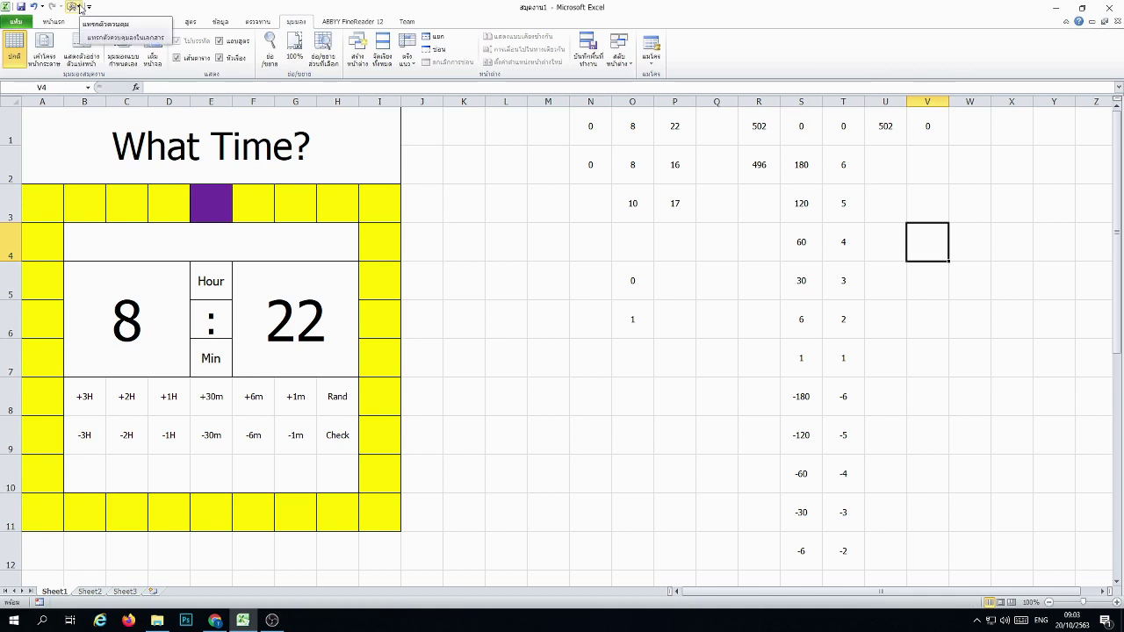
{"action": "left_click", "coordinate": [88, 6]}
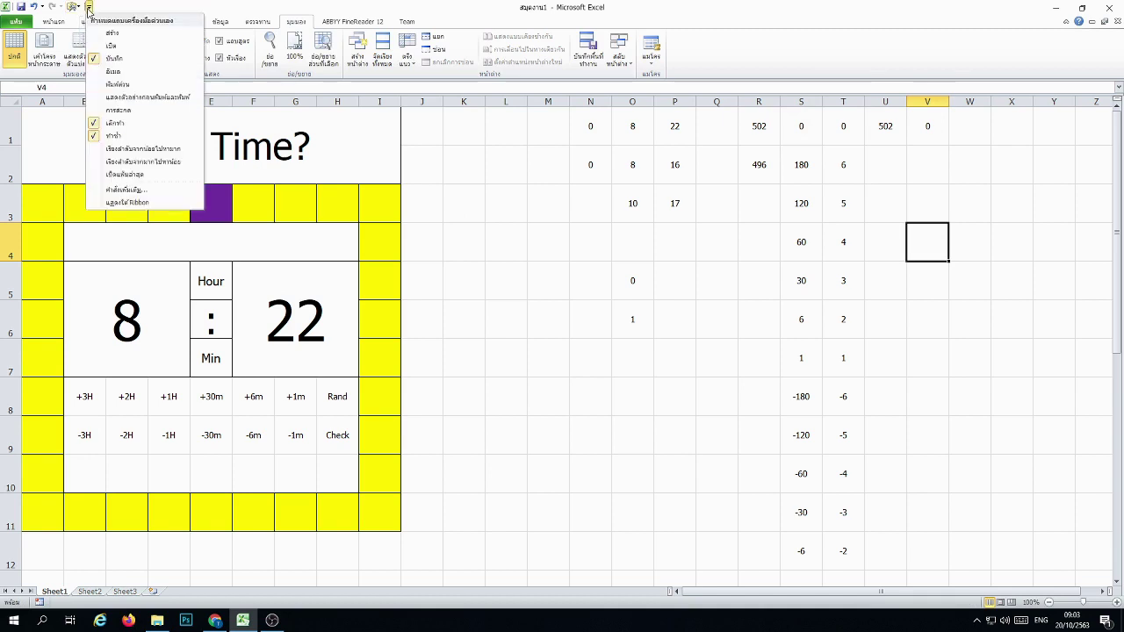
{"action": "left_click", "coordinate": [138, 189]}
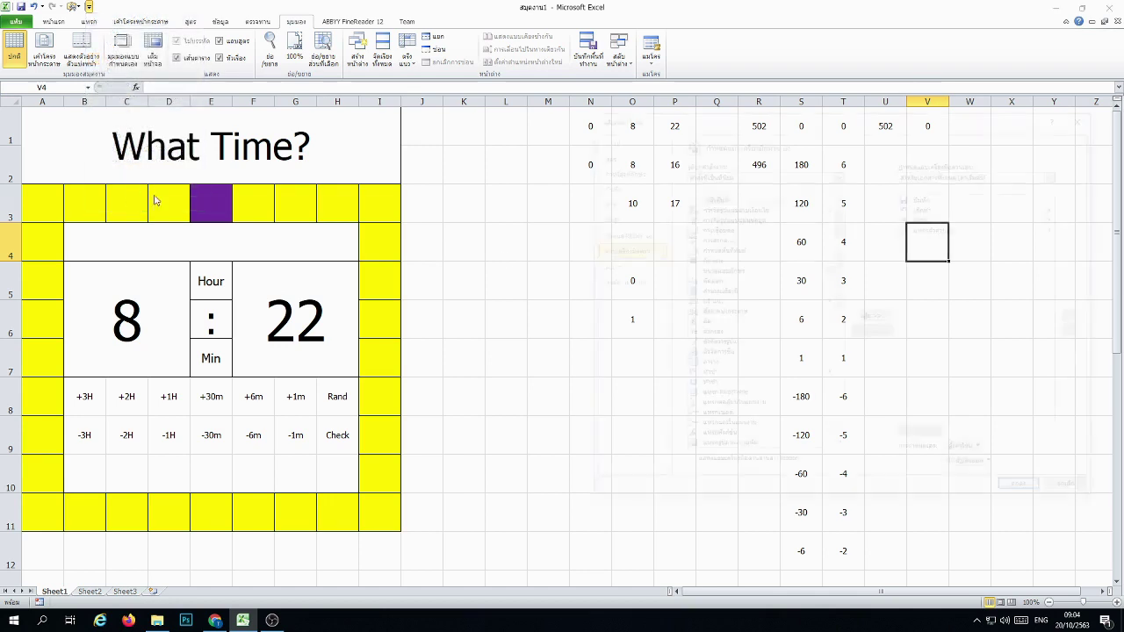
{"action": "left_click", "coordinate": [725, 173]}
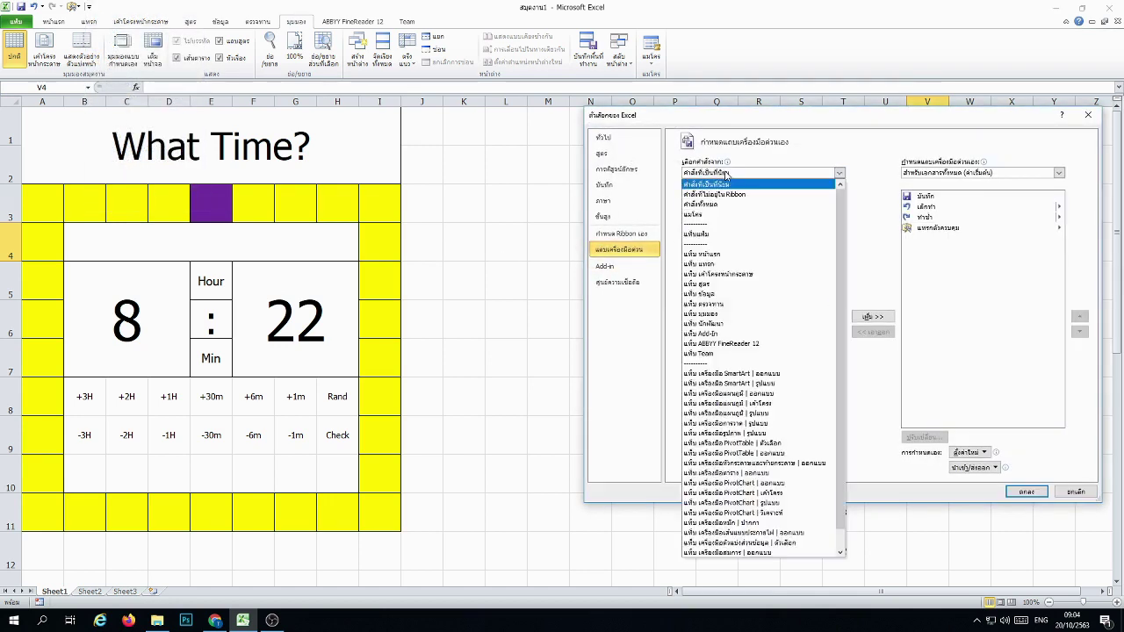
{"action": "left_click", "coordinate": [718, 206]}
{"action": "scroll", "coordinate": [799, 334], "scroll_direction": "down", "scroll_amount": 5}
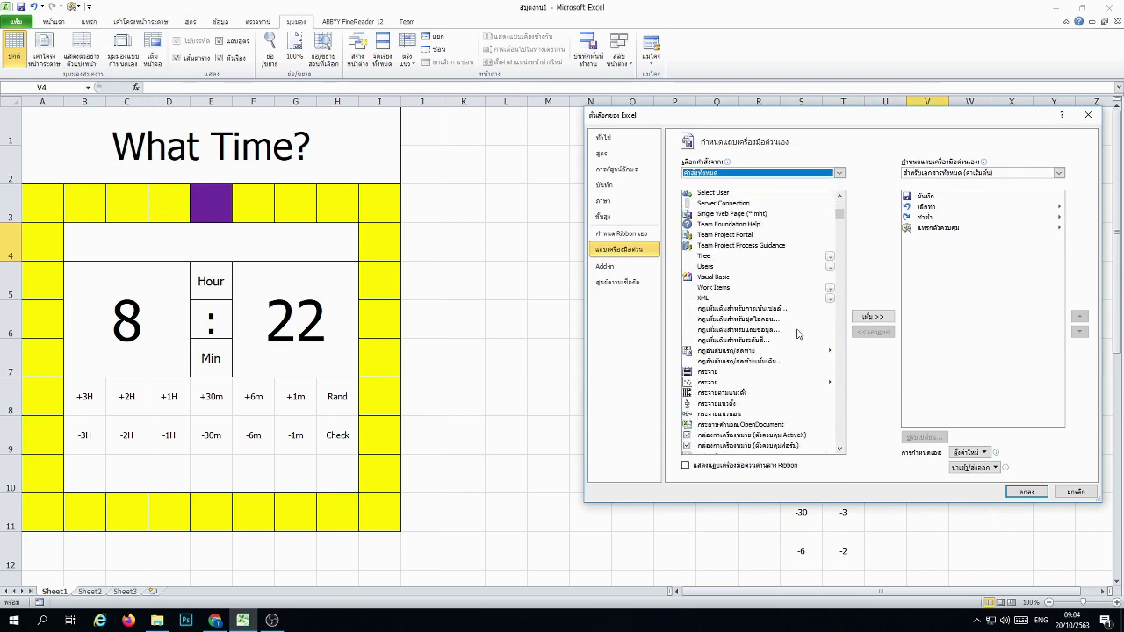
{"action": "scroll", "coordinate": [798, 334], "scroll_direction": "down", "scroll_amount": 5}
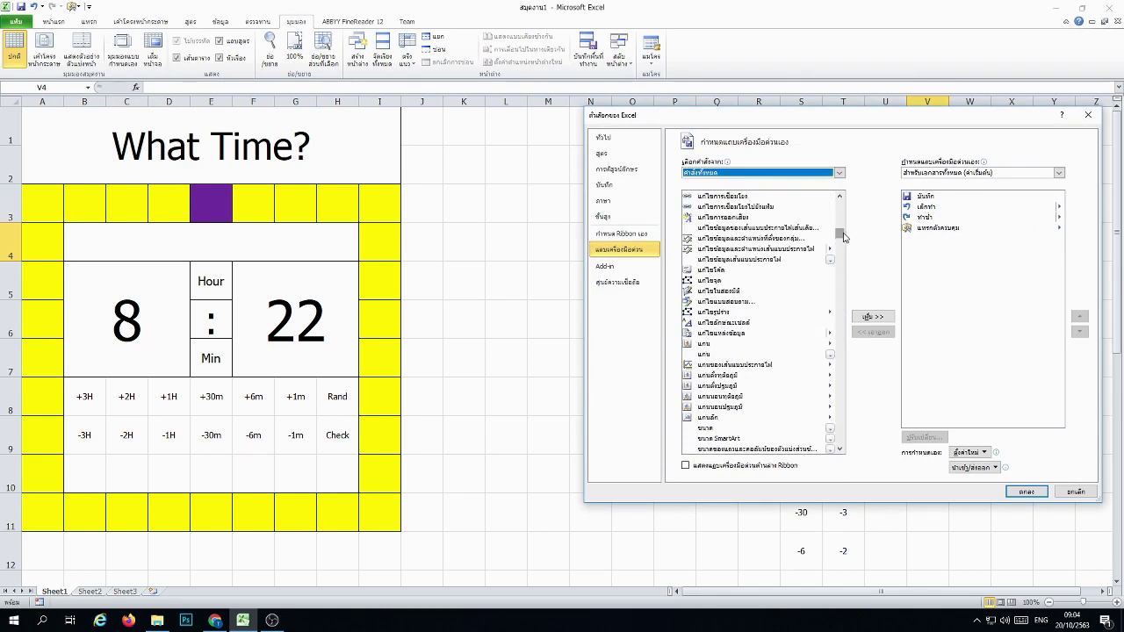
{"action": "left_click_drag", "start_coordinate": [840, 231], "coordinate": [840, 325]}
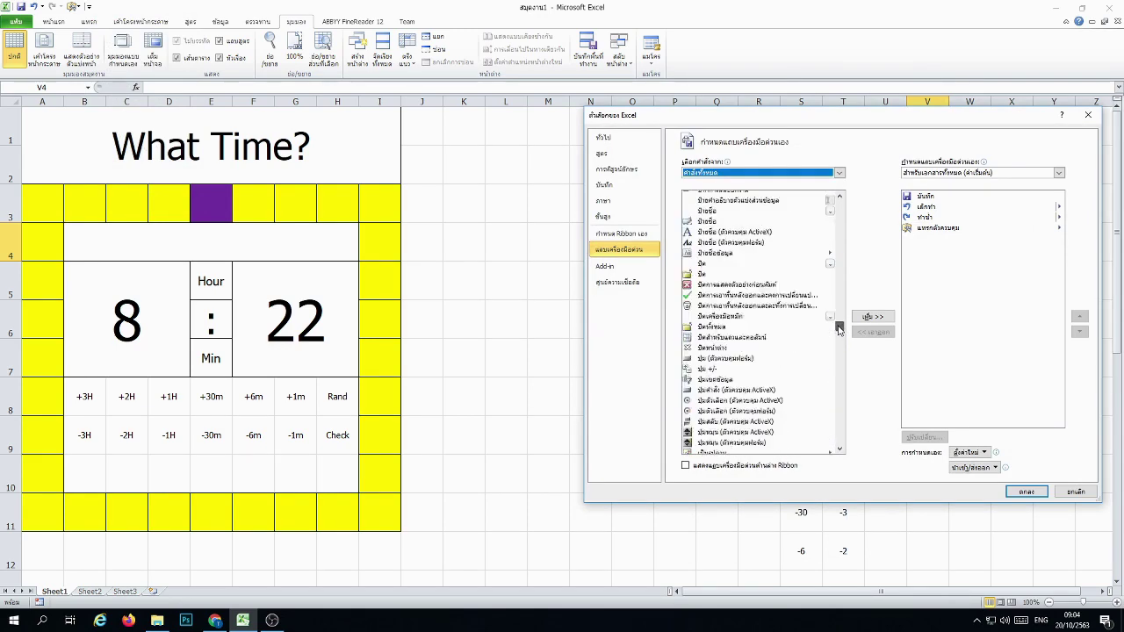
{"action": "scroll", "coordinate": [756, 362], "scroll_direction": "up", "scroll_amount": 3}
{"action": "scroll", "coordinate": [757, 364], "scroll_direction": "up", "scroll_amount": 3}
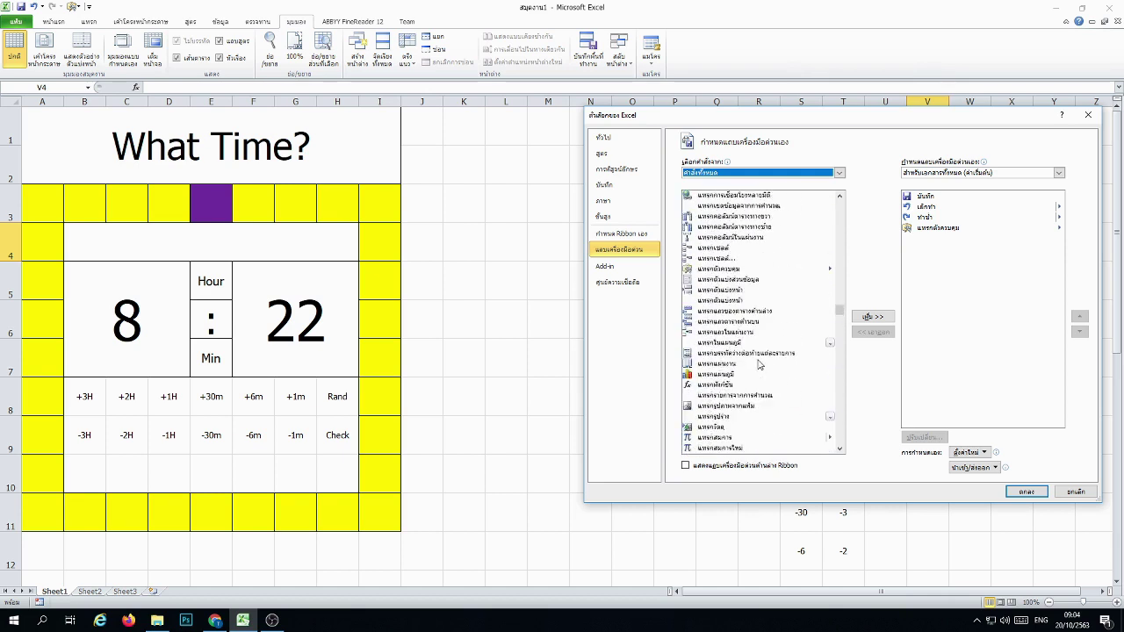
{"action": "scroll", "coordinate": [759, 365], "scroll_direction": "up", "scroll_amount": 3}
{"action": "scroll", "coordinate": [760, 364], "scroll_direction": "down", "scroll_amount": 3}
{"action": "scroll", "coordinate": [759, 364], "scroll_direction": "down", "scroll_amount": 1}
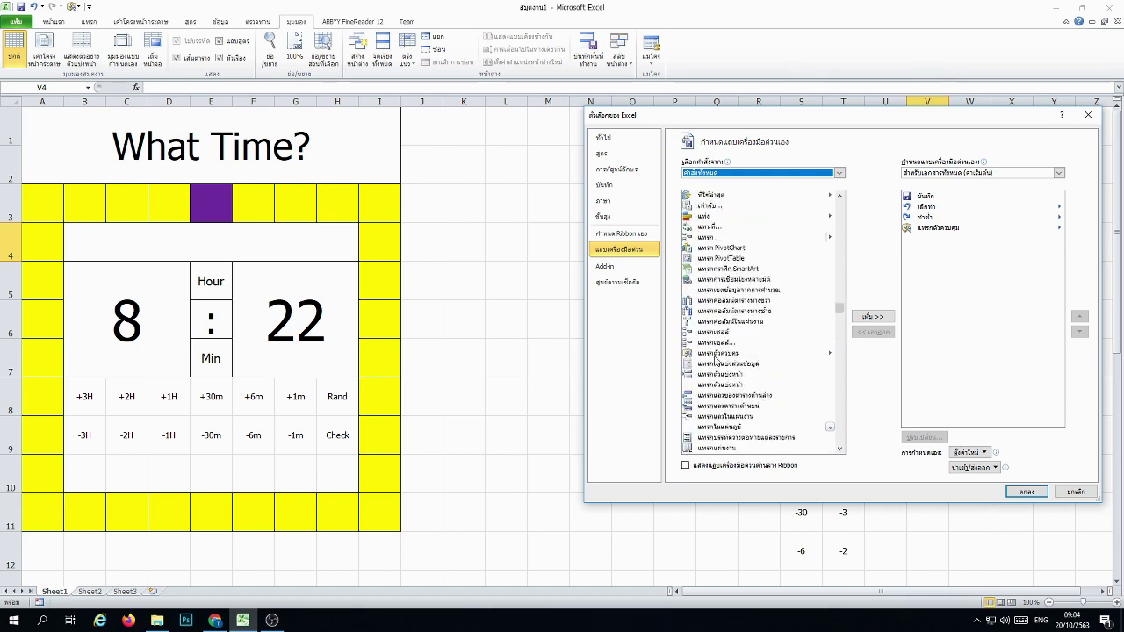
{"action": "left_click", "coordinate": [717, 353]}
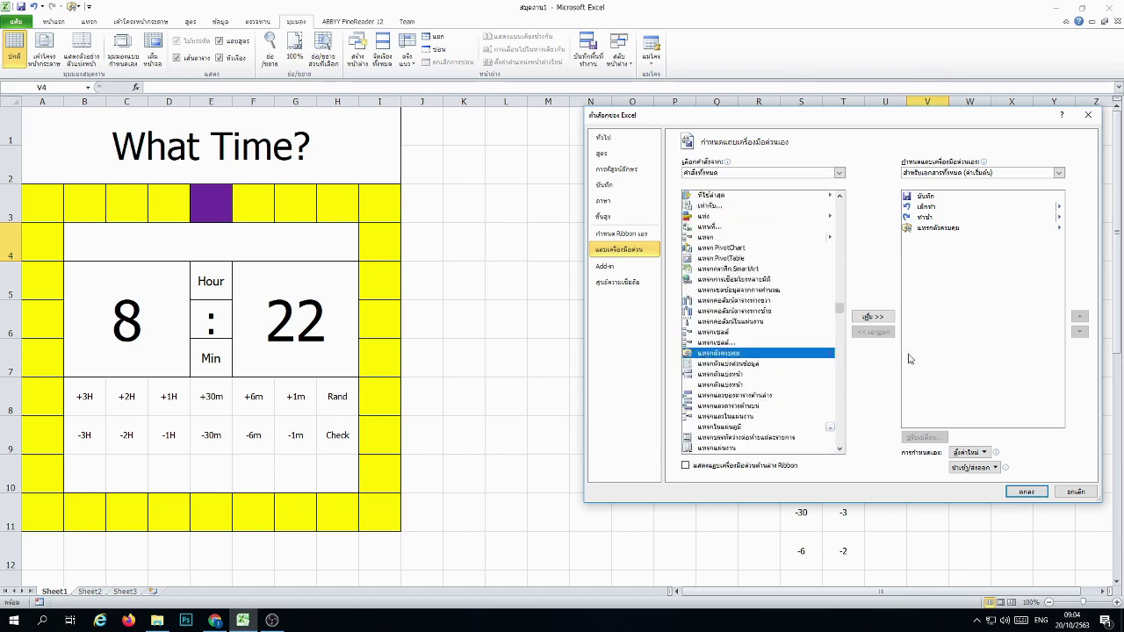
{"action": "left_click", "coordinate": [873, 316]}
{"action": "left_click", "coordinate": [576, 339]}
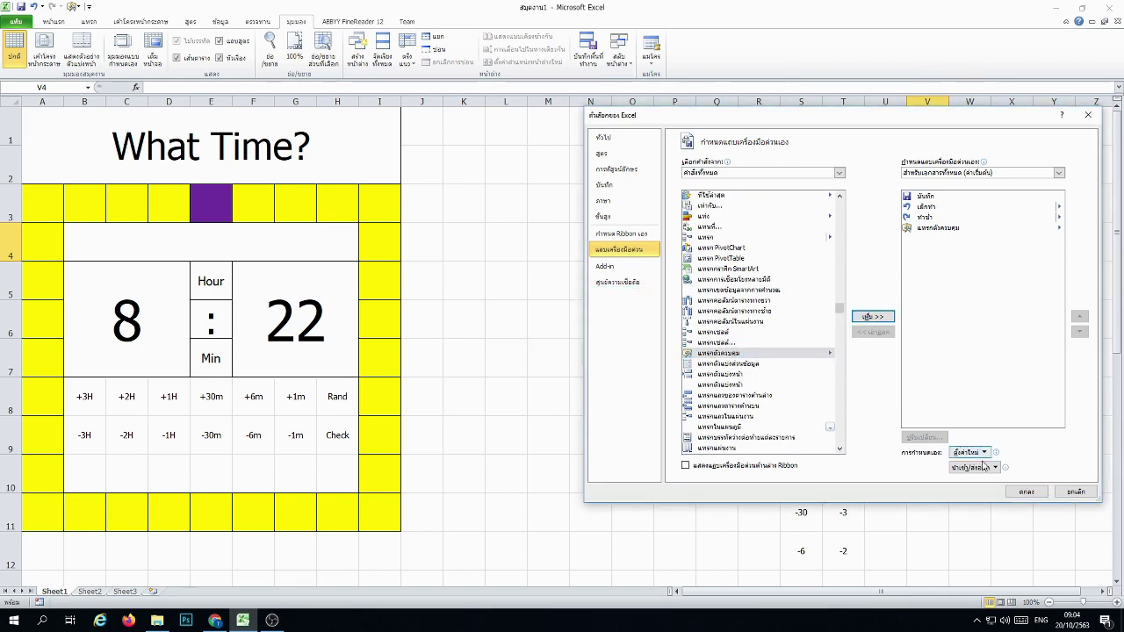
{"action": "left_click", "coordinate": [1062, 498]}
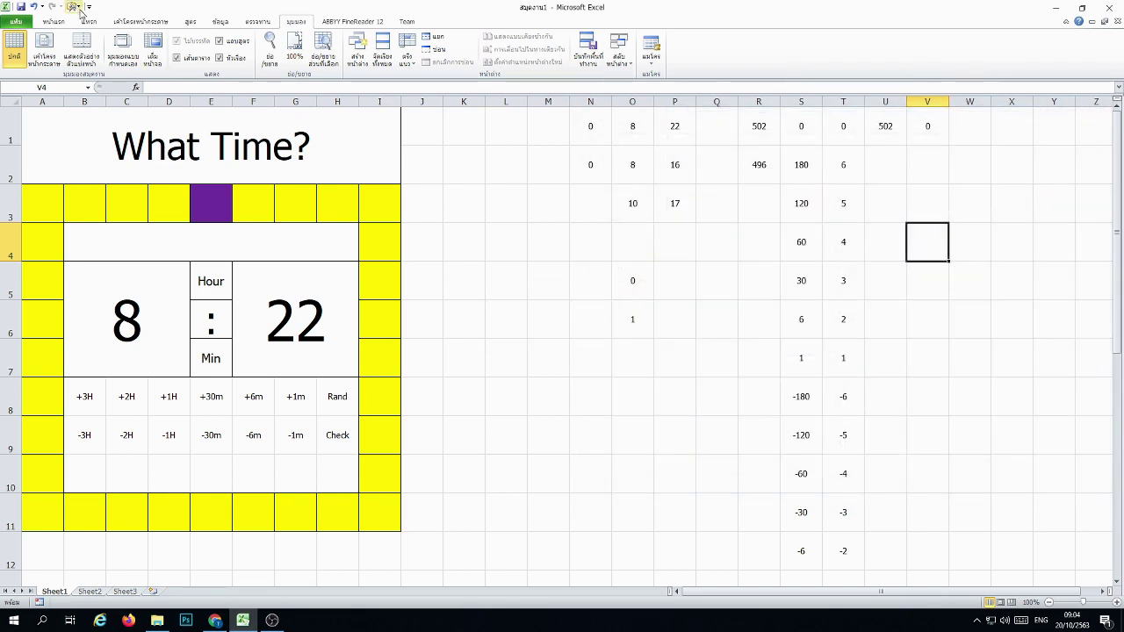
{"action": "left_click", "coordinate": [78, 9]}
Step: Draw a form button over the +3H cell and assign it the buttonn01 macro
{"action": "left_click", "coordinate": [72, 30]}
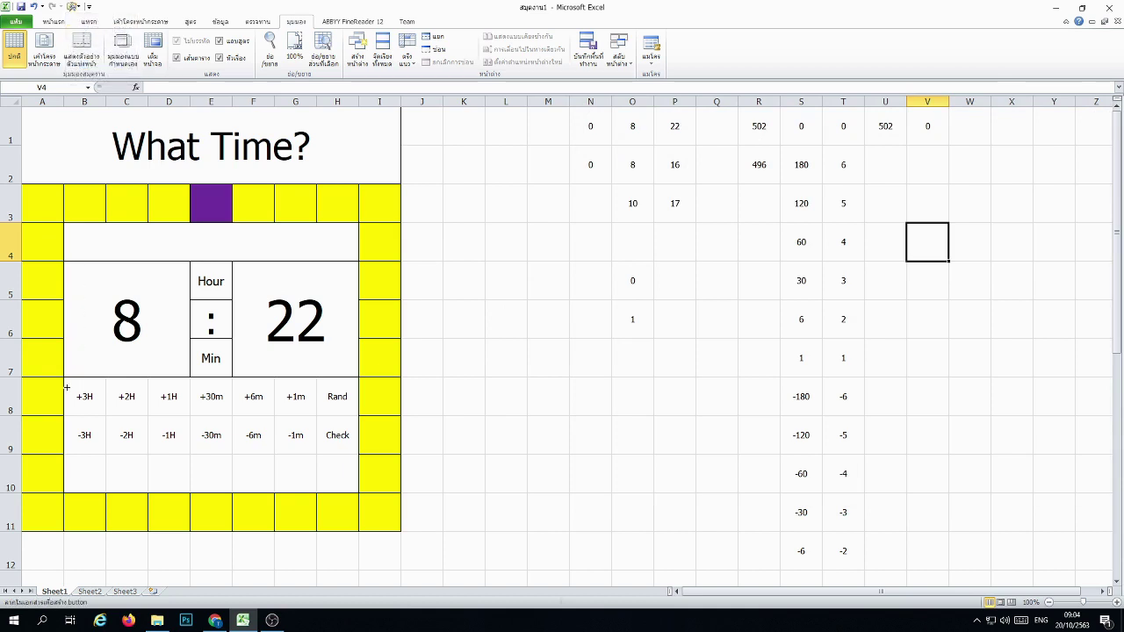
{"action": "left_click_drag", "start_coordinate": [78, 394], "coordinate": [104, 415]}
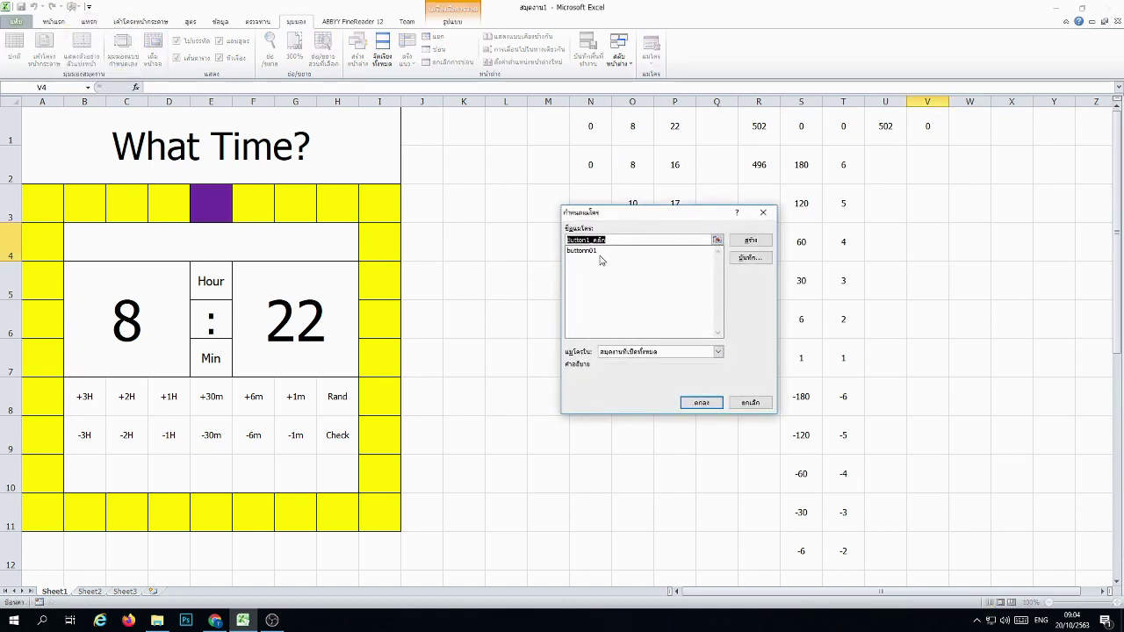
{"action": "left_click", "coordinate": [603, 252]}
{"action": "left_click", "coordinate": [691, 403]}
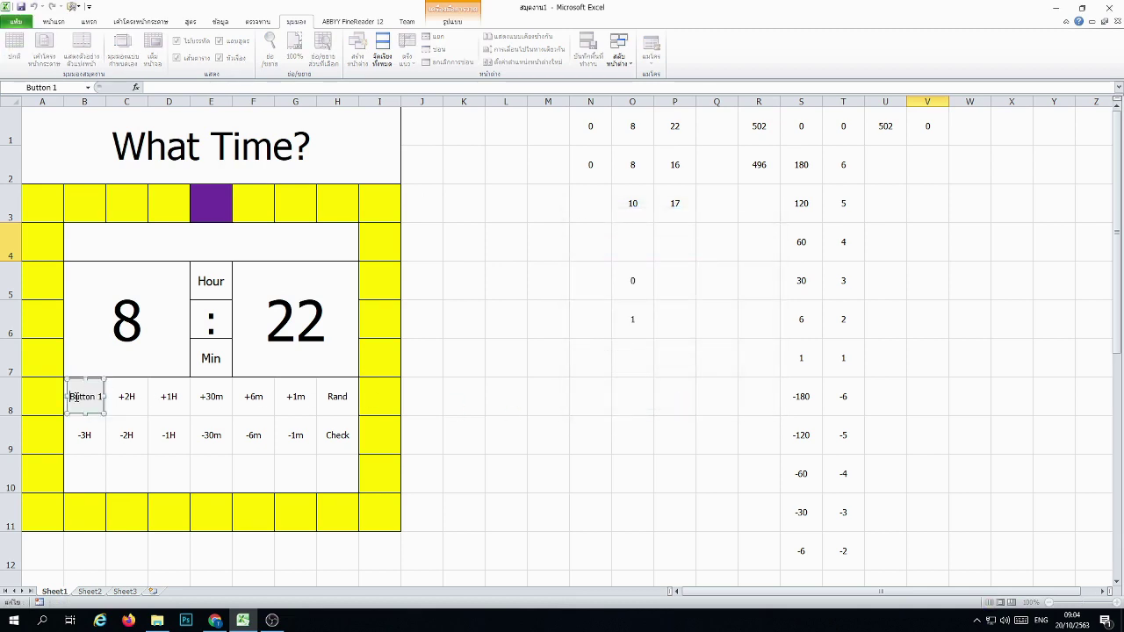
Step: Replace the default caption with '+3 Hours' split over two lines
{"action": "key", "text": "ctrl+a"}
{"action": "key", "text": "BackSpace"}
{"action": "type", "text": "+3"}
{"action": "key", "text": "Return"}
{"action": "type", "text": "Hour"}
{"action": "type", "text": "s"}
{"action": "key", "text": "Escape"}
{"action": "key", "text": "Escape"}
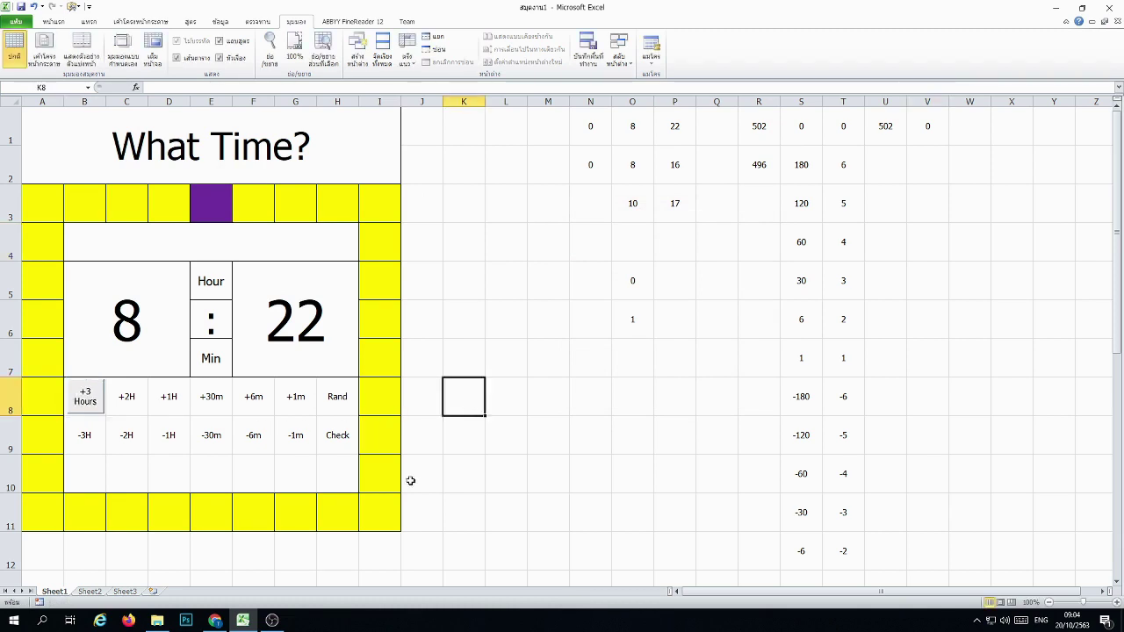
Step: Test +3 Hours, moving the clock from 8:22 to 11:22, then edit U1's =R1+T1
{"action": "left_click", "coordinate": [84, 397]}
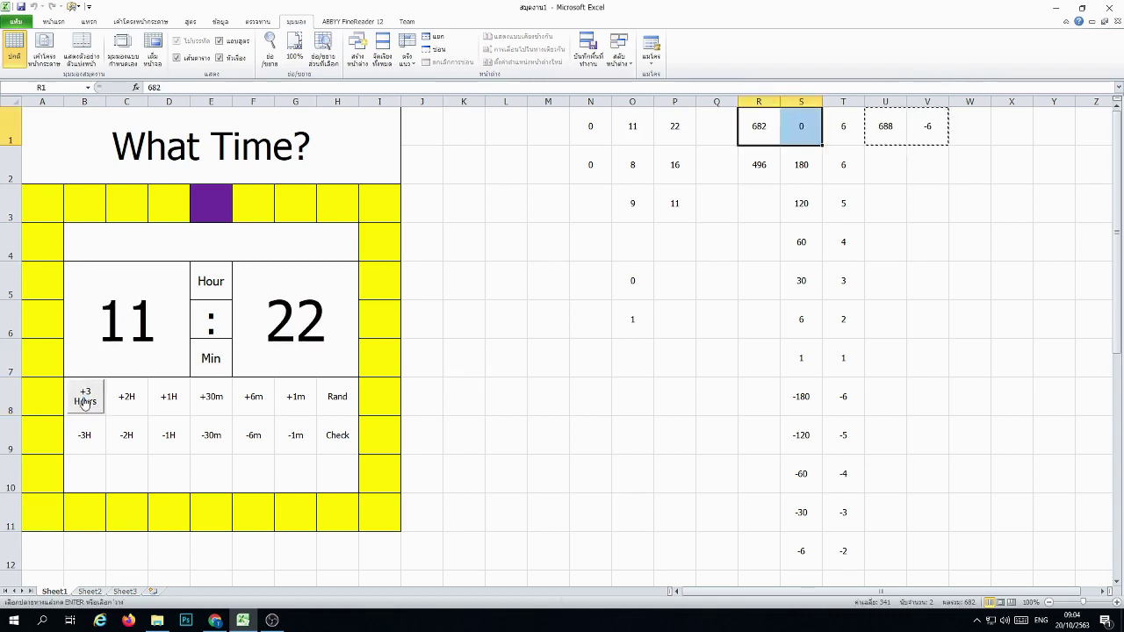
{"action": "left_click", "coordinate": [606, 360]}
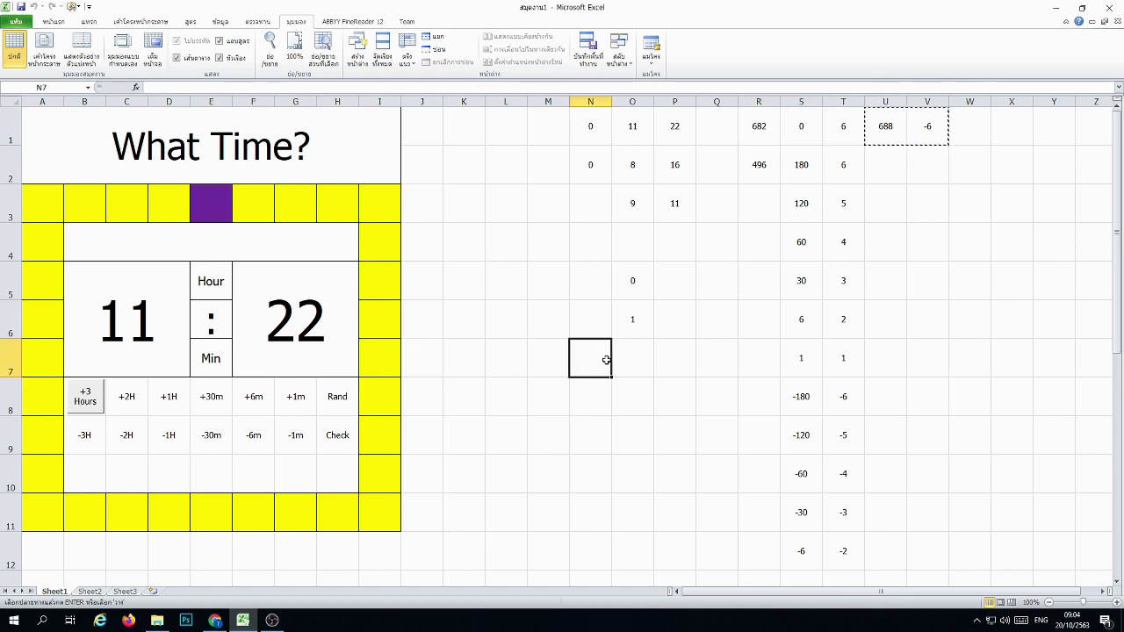
{"action": "left_click", "coordinate": [971, 209]}
{"action": "left_click", "coordinate": [882, 130]}
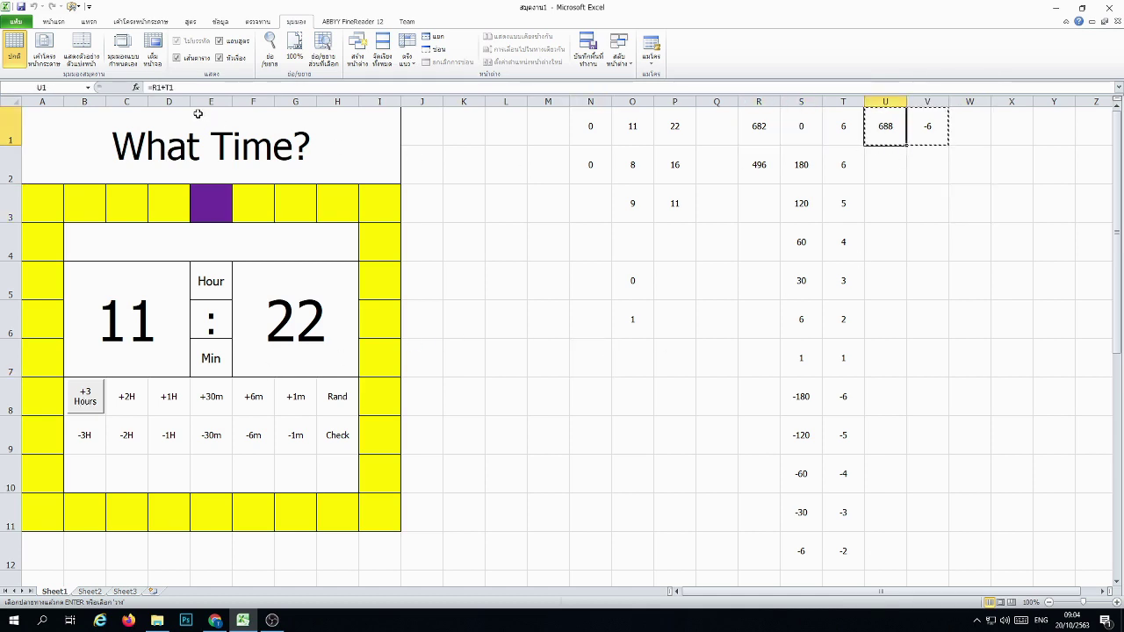
{"action": "left_click", "coordinate": [151, 88]}
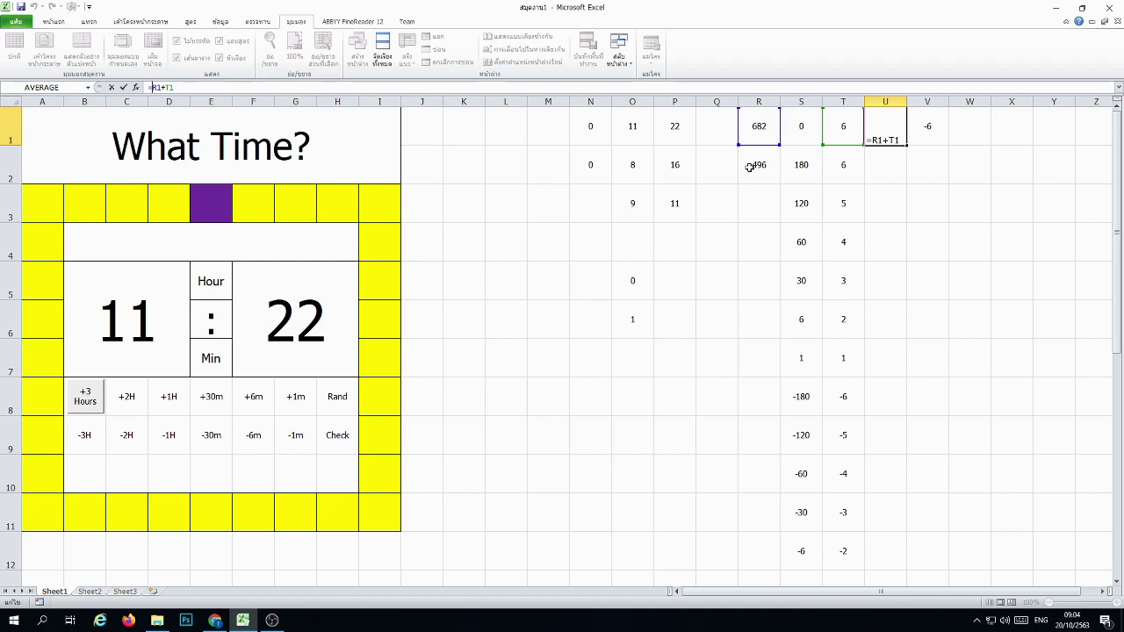
Step: Enter =IF(R1+T1<0,R1+T1+720,IF(R1+T1>720,R1+T1-720,R1+T1)) in U1
{"action": "type", "text": "if("}
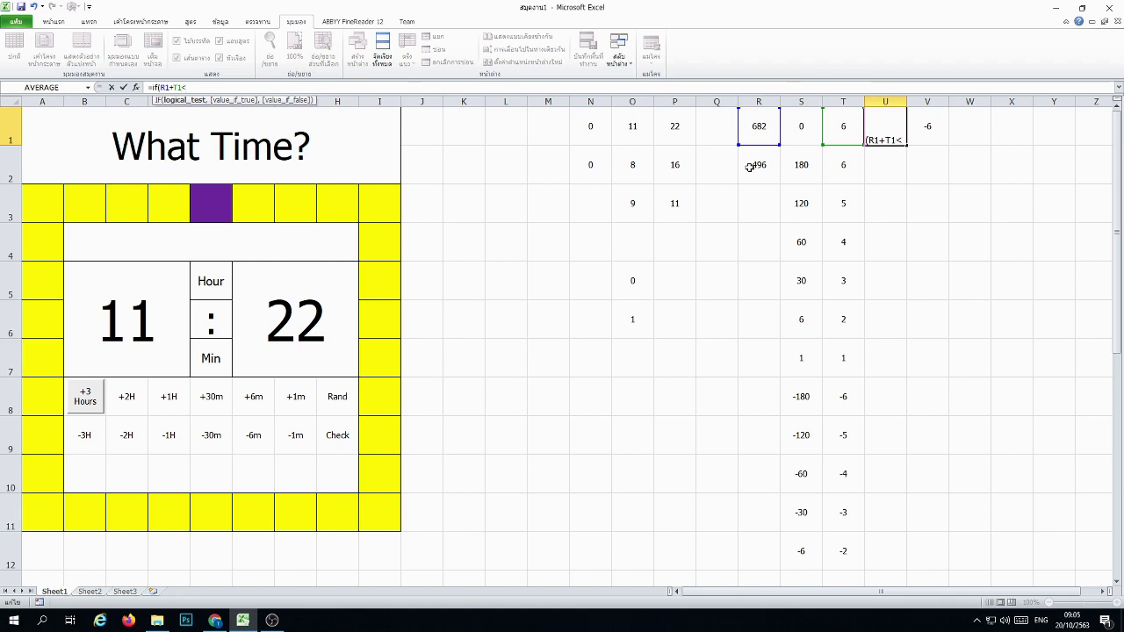
{"action": "type", "text": "0"}
{"action": "type", "text": ","}
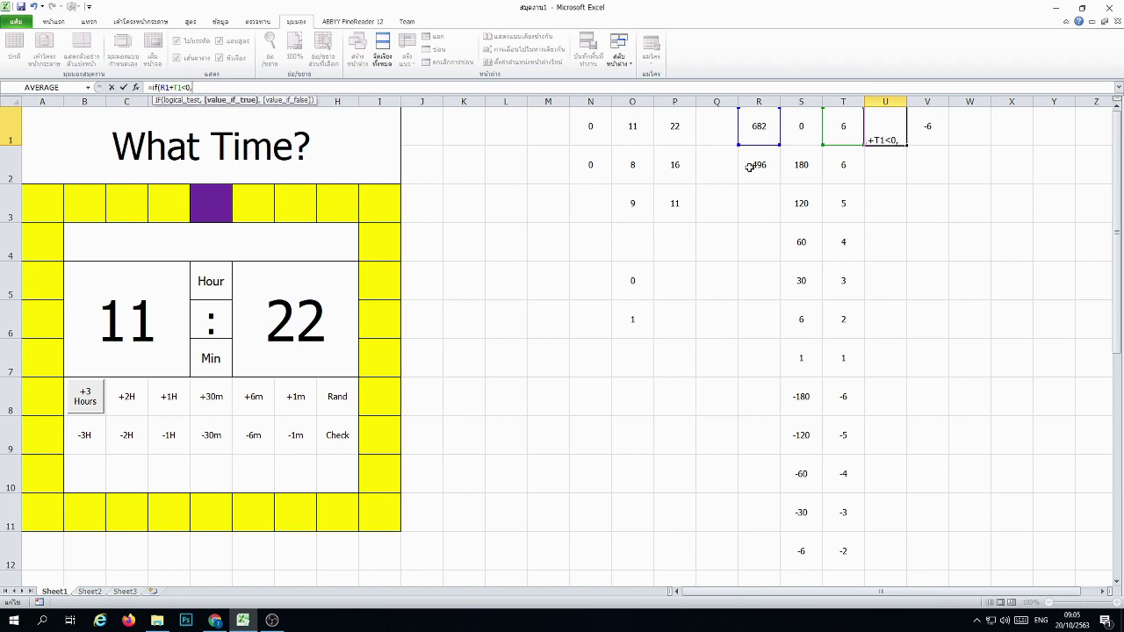
{"action": "type", "text": "R1+T"}
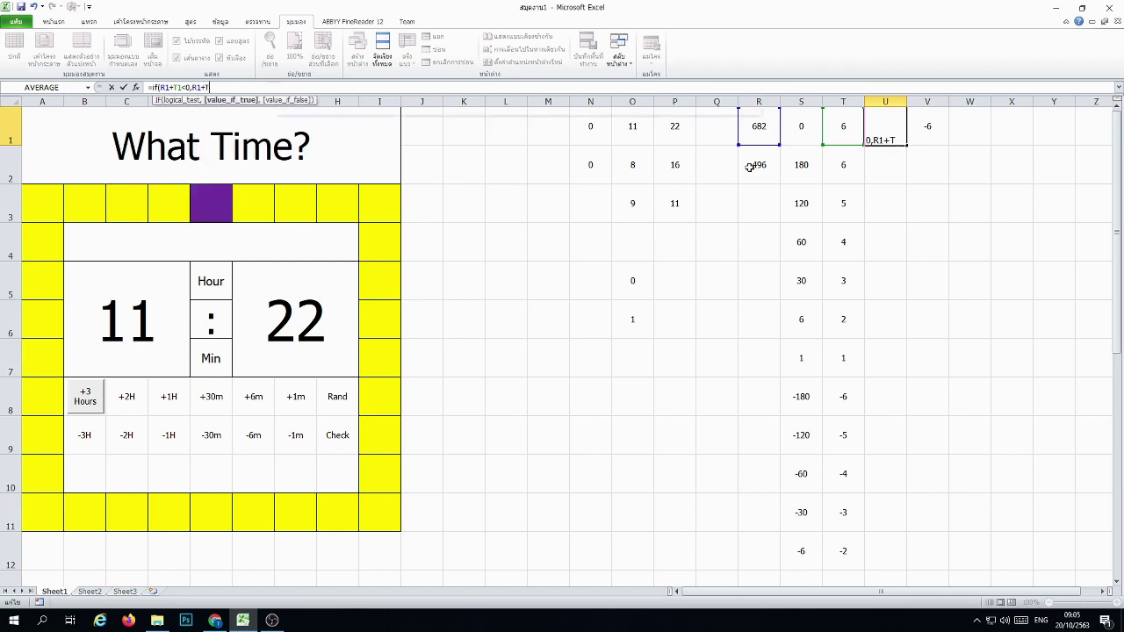
{"action": "type", "text": "1+720"}
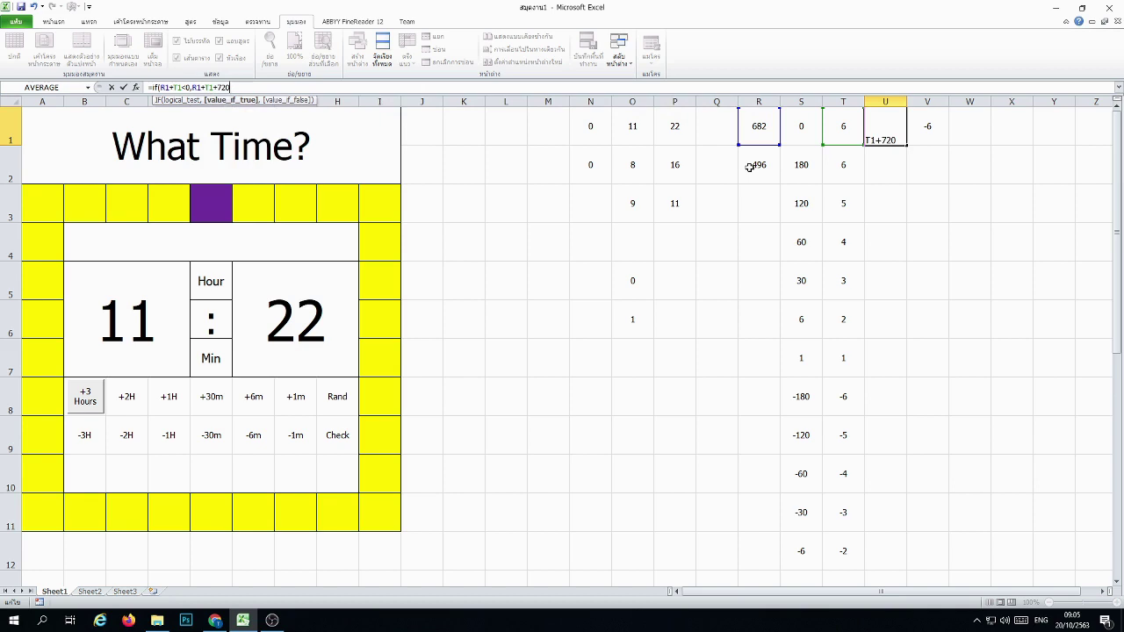
{"action": "type", "text": ",if"}
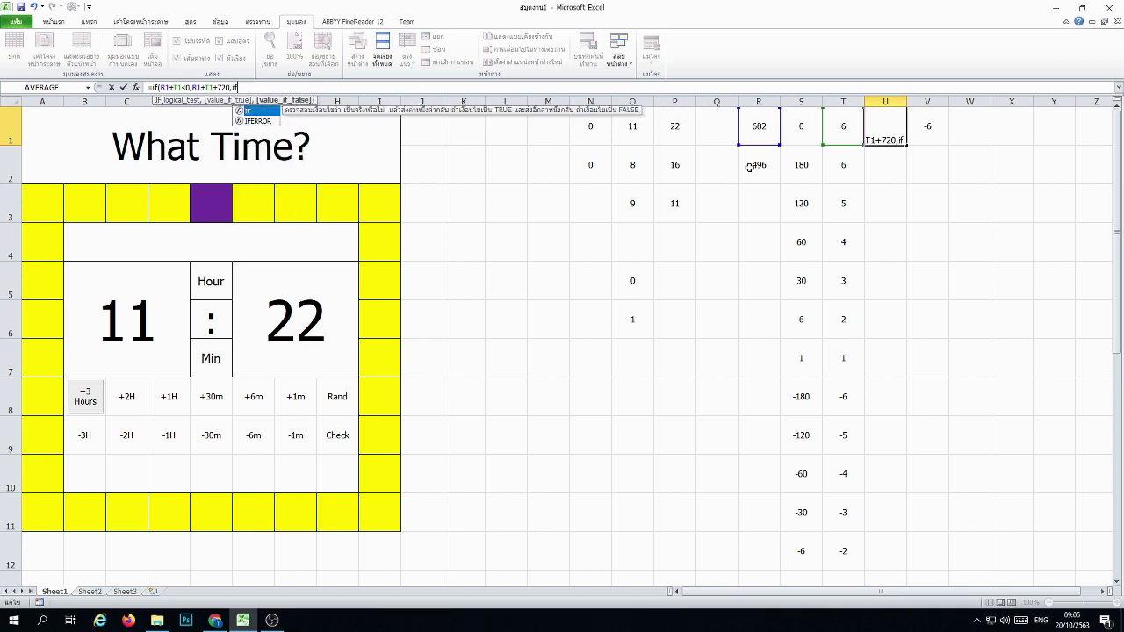
{"action": "type", "text": "(r1"}
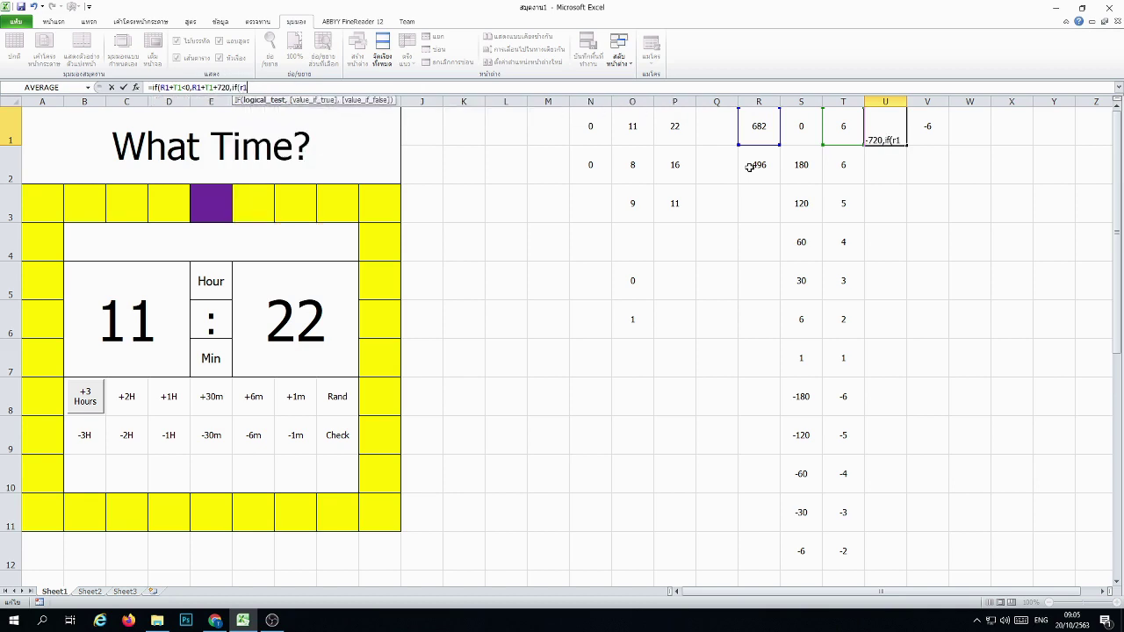
{"action": "type", "text": "+t1"}
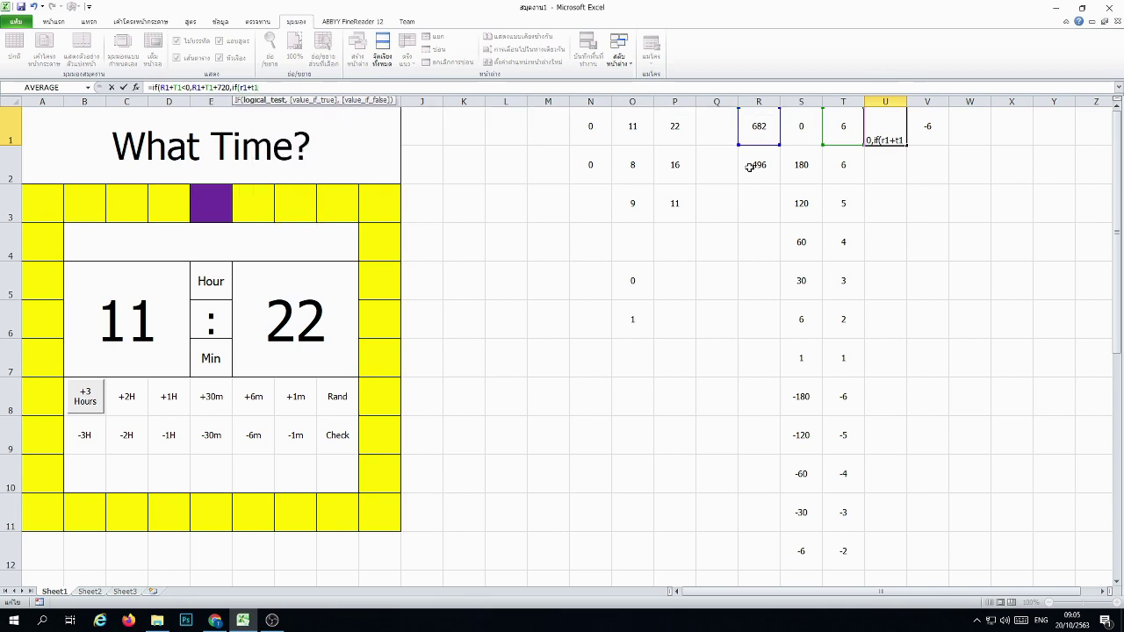
{"action": "type", "text": ">720"}
{"action": "type", "text": ","}
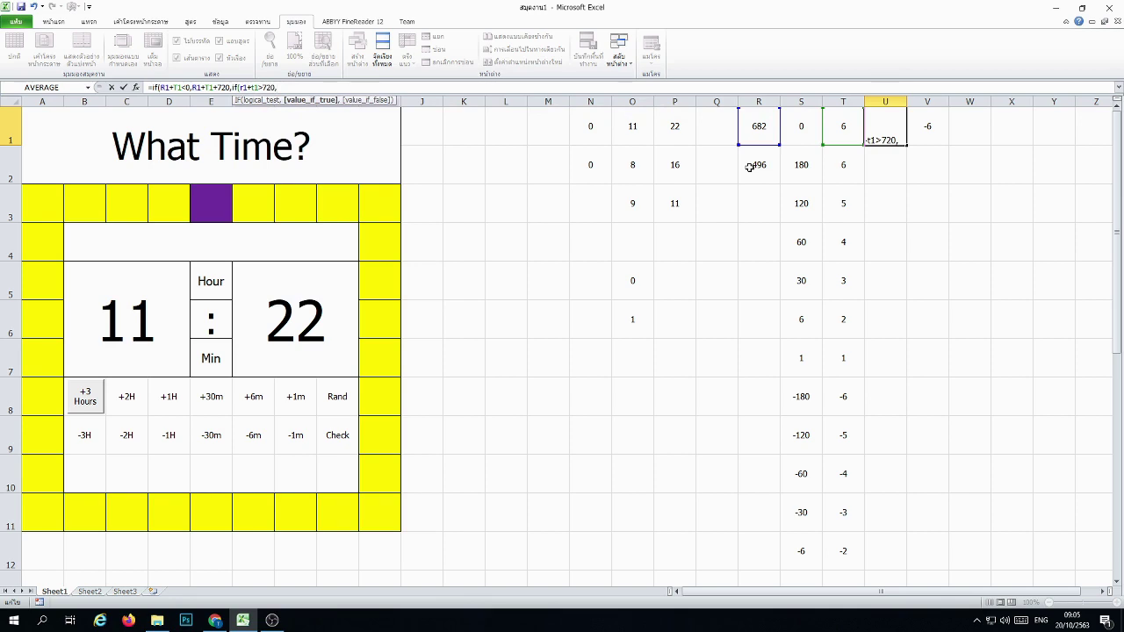
{"action": "type", "text": "r1+t1-"}
{"action": "type", "text": "720,"}
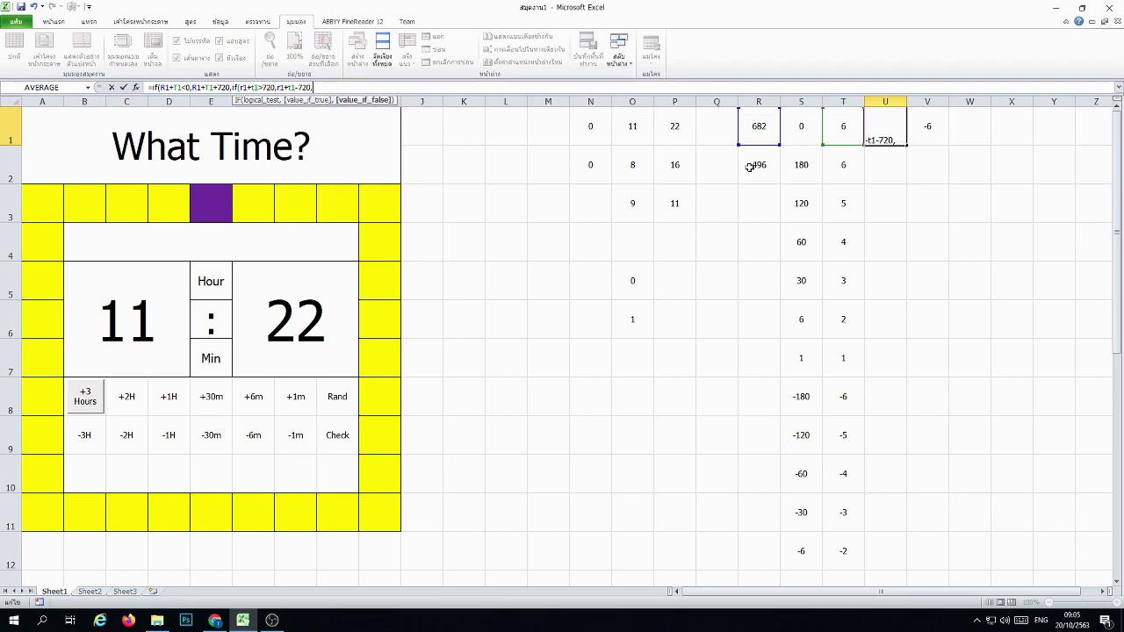
{"action": "type", "text": "r1+t"}
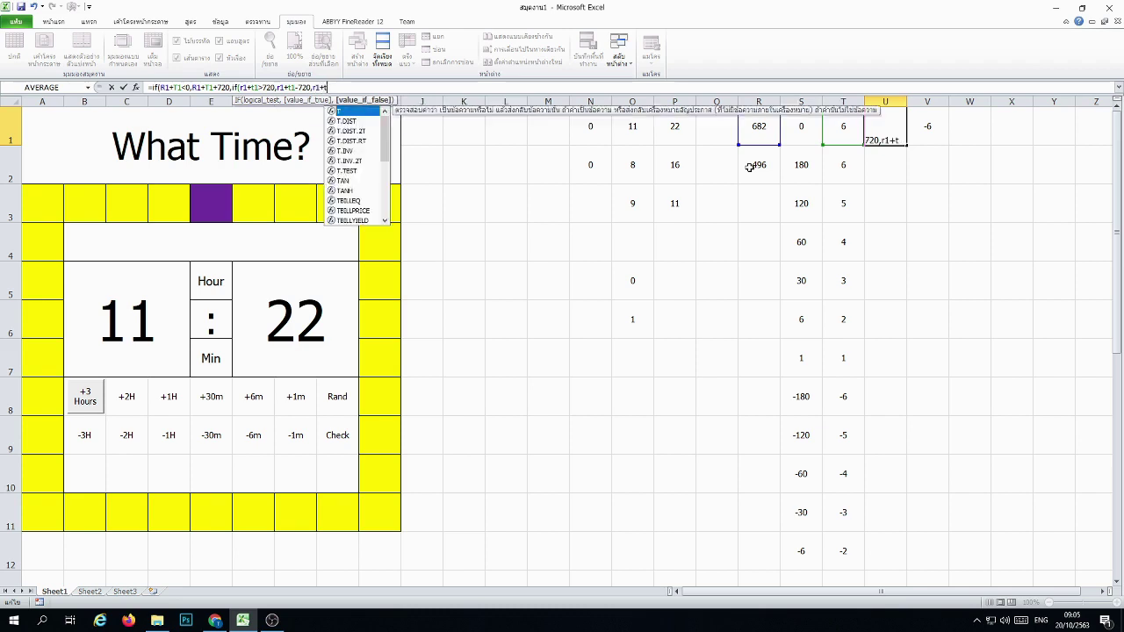
{"action": "type", "text": "1)"}
{"action": "key", "text": "Return"}
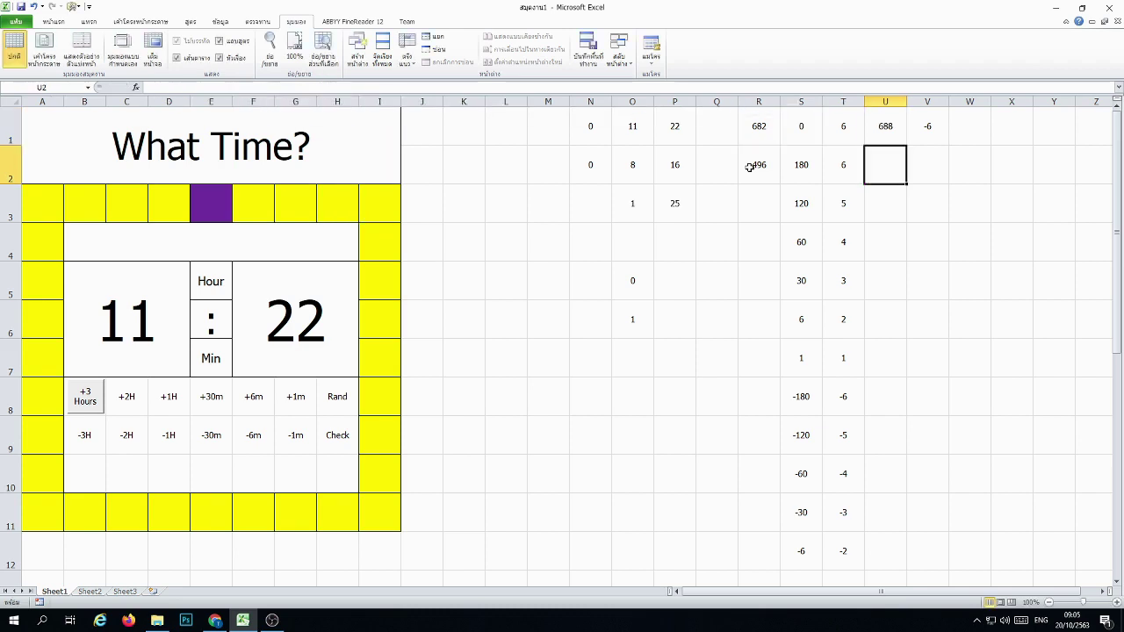
Step: Press +3 Hours three more times, bringing the clock round to 8:22
{"action": "left_click", "coordinate": [538, 349]}
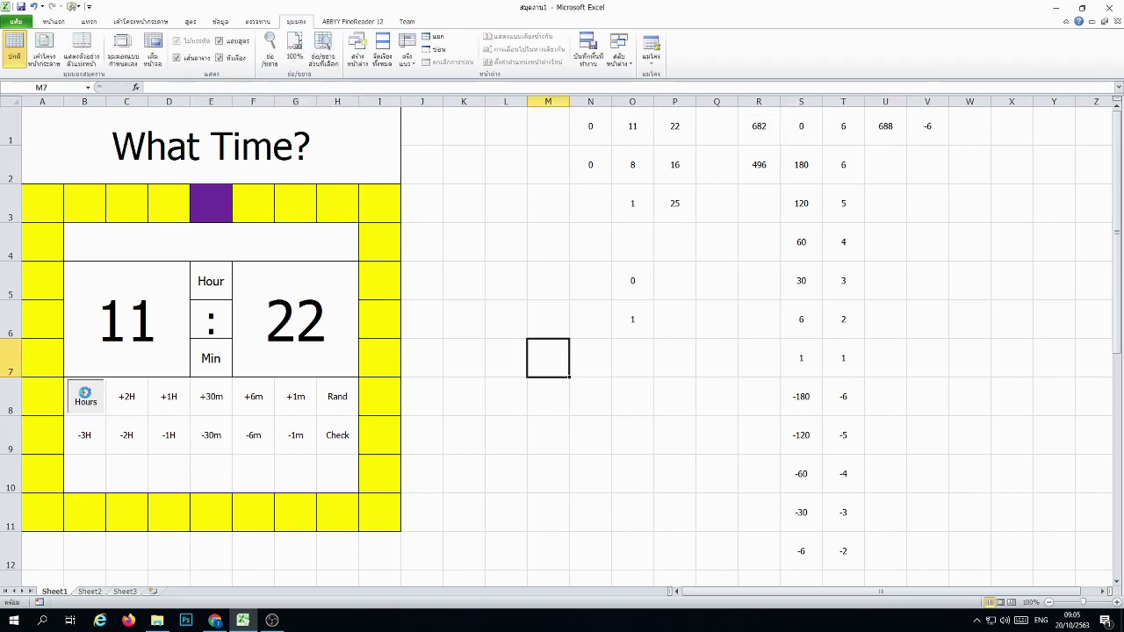
{"action": "left_click", "coordinate": [85, 396]}
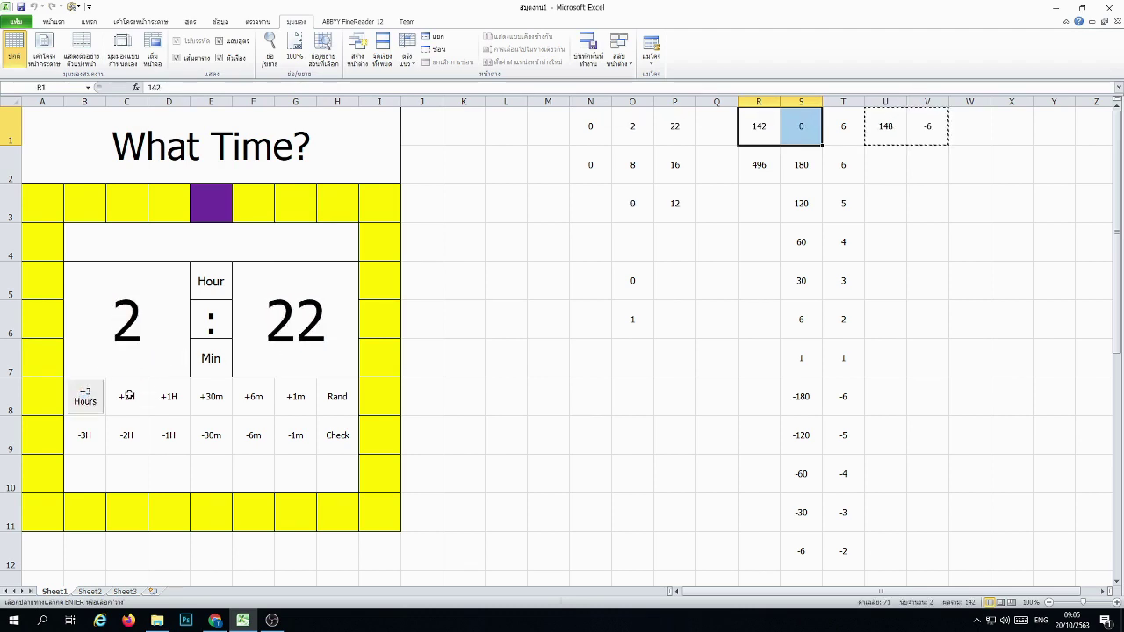
{"action": "left_click", "coordinate": [86, 402]}
{"action": "left_click", "coordinate": [85, 400]}
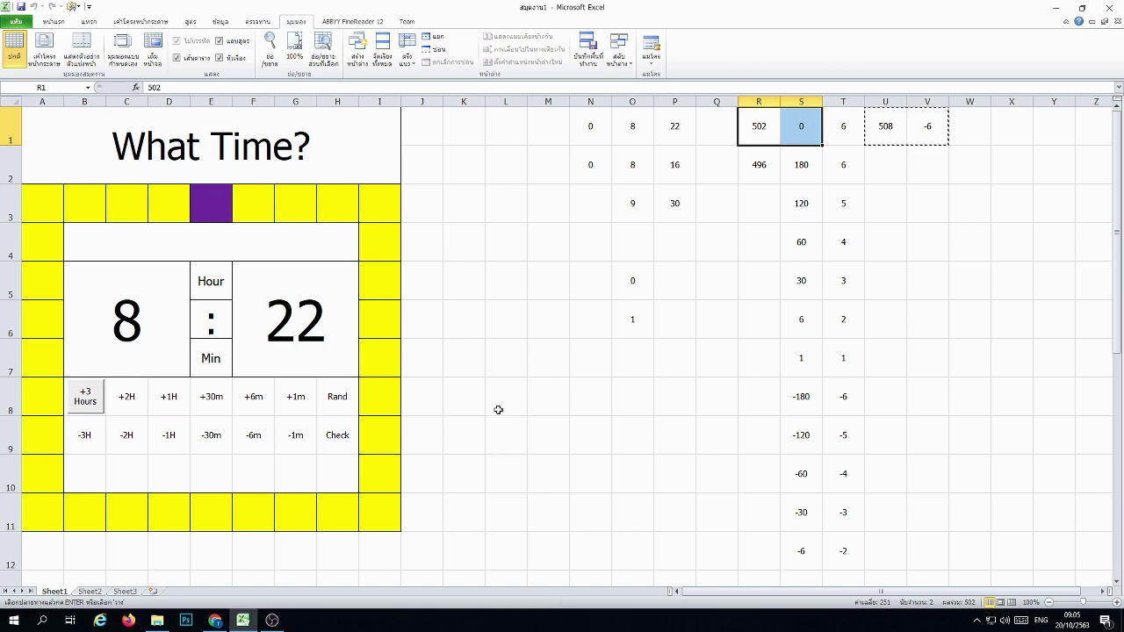
Step: Copy the +3 Hours button into B9 as '-3 Hours', then bring up the macro list
{"action": "right_click", "coordinate": [95, 402]}
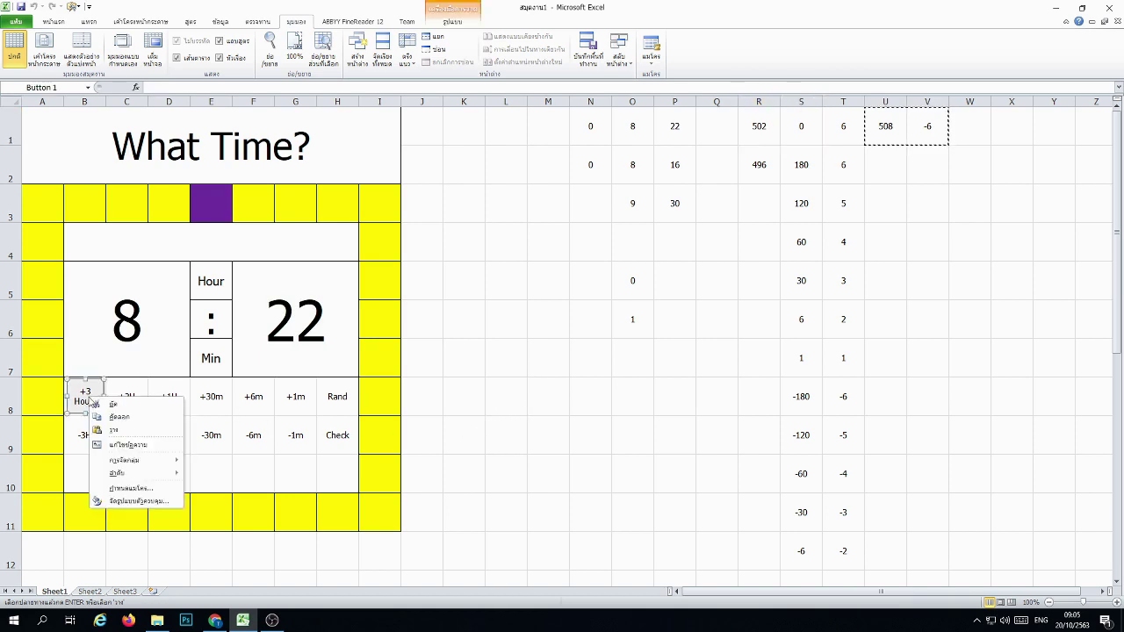
{"action": "key", "text": "Escape"}
{"action": "left_click_drag", "start_coordinate": [81, 433], "coordinate": [82, 432]}
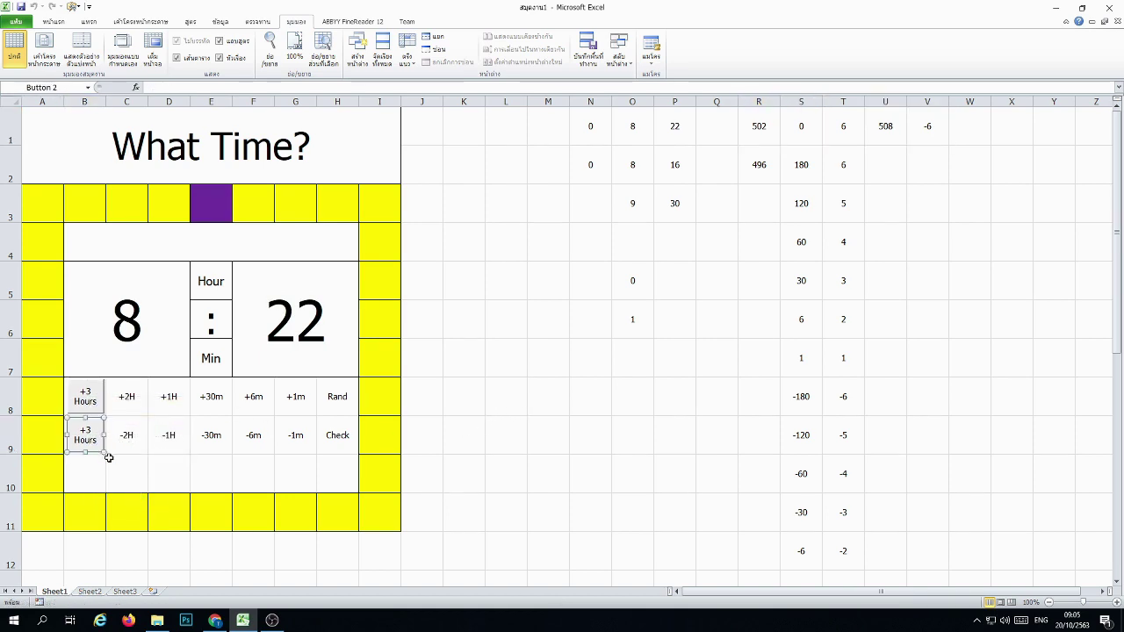
{"action": "left_click", "coordinate": [83, 427]}
{"action": "key", "text": "BackSpace"}
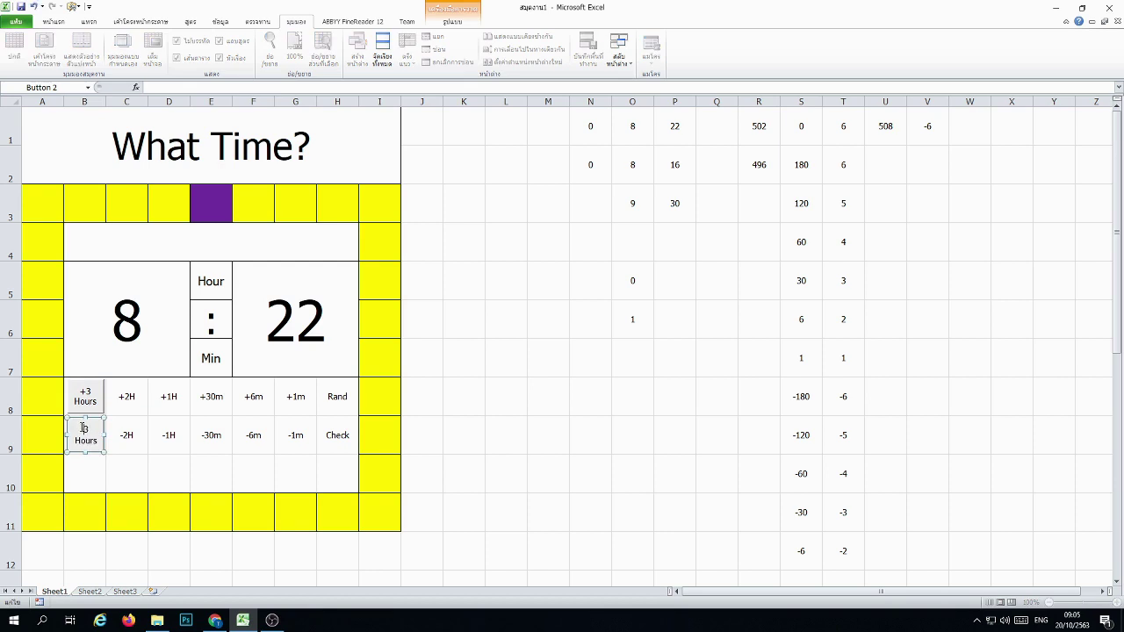
{"action": "type", "text": "-"}
{"action": "left_click", "coordinate": [592, 375]}
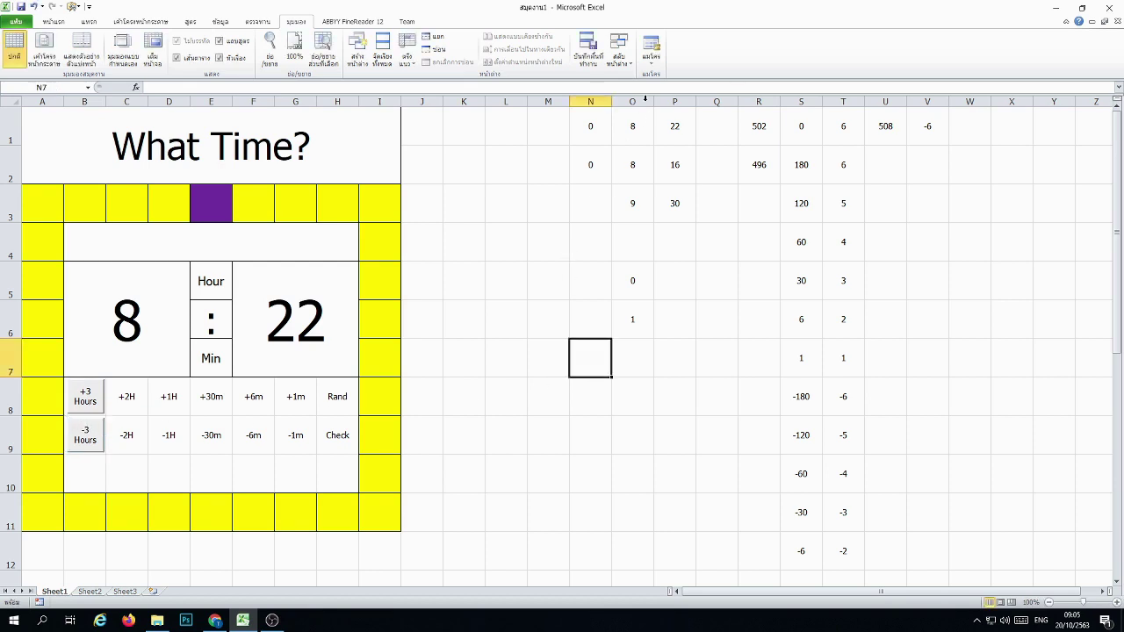
{"action": "left_click", "coordinate": [651, 48]}
{"action": "left_click", "coordinate": [672, 77]}
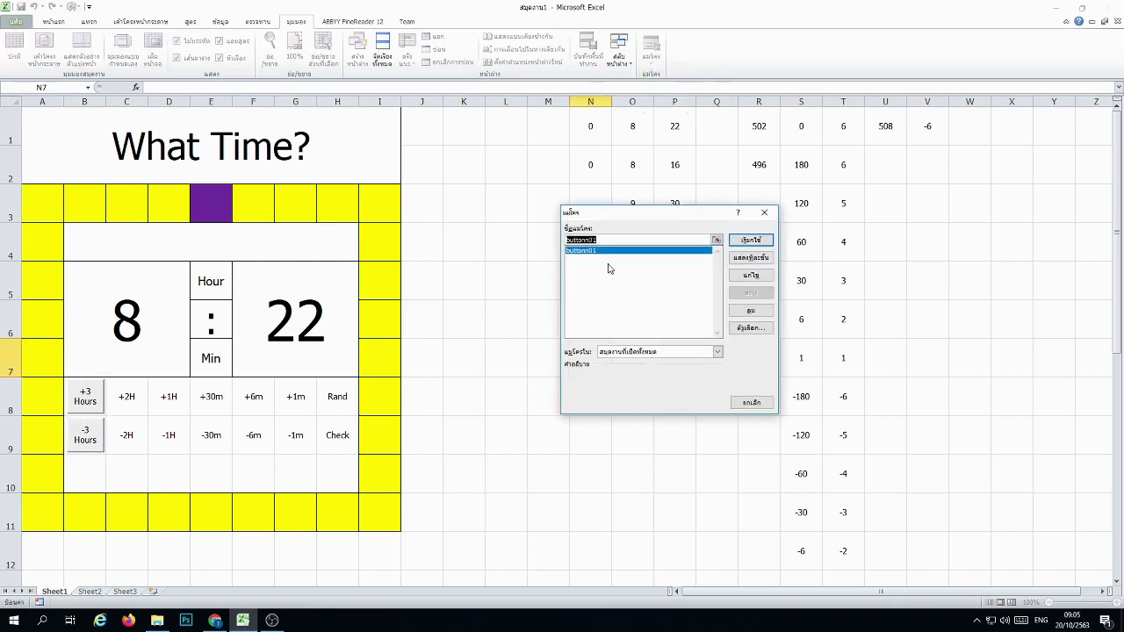
Step: Open buttonn01's code and paste a duplicate of the whole macro below it
{"action": "left_click", "coordinate": [750, 275]}
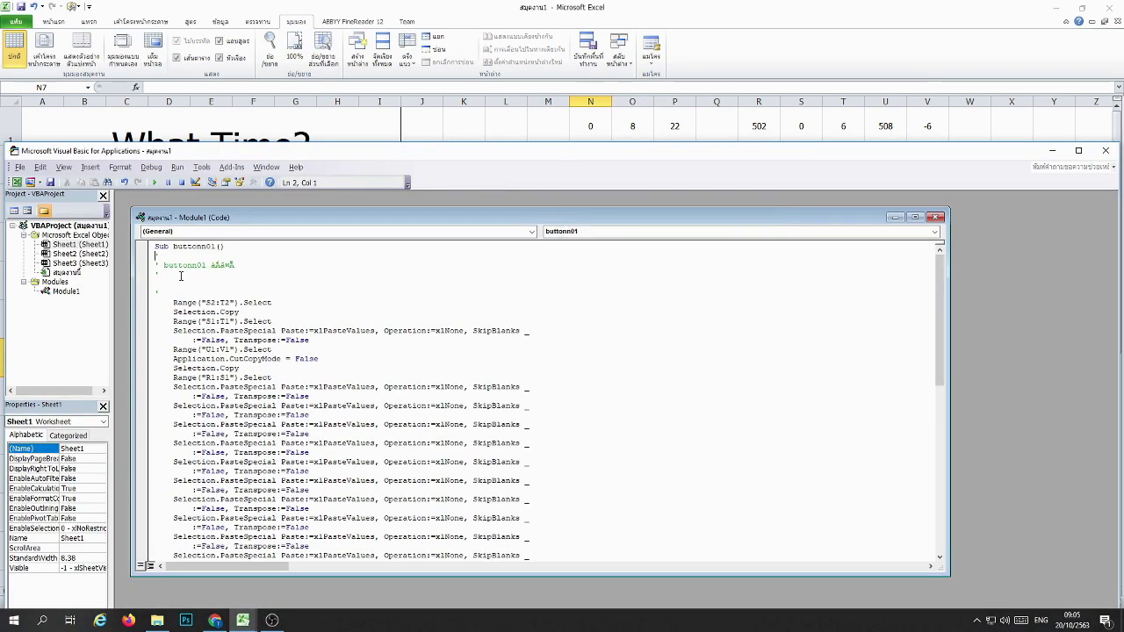
{"action": "left_click", "coordinate": [157, 246]}
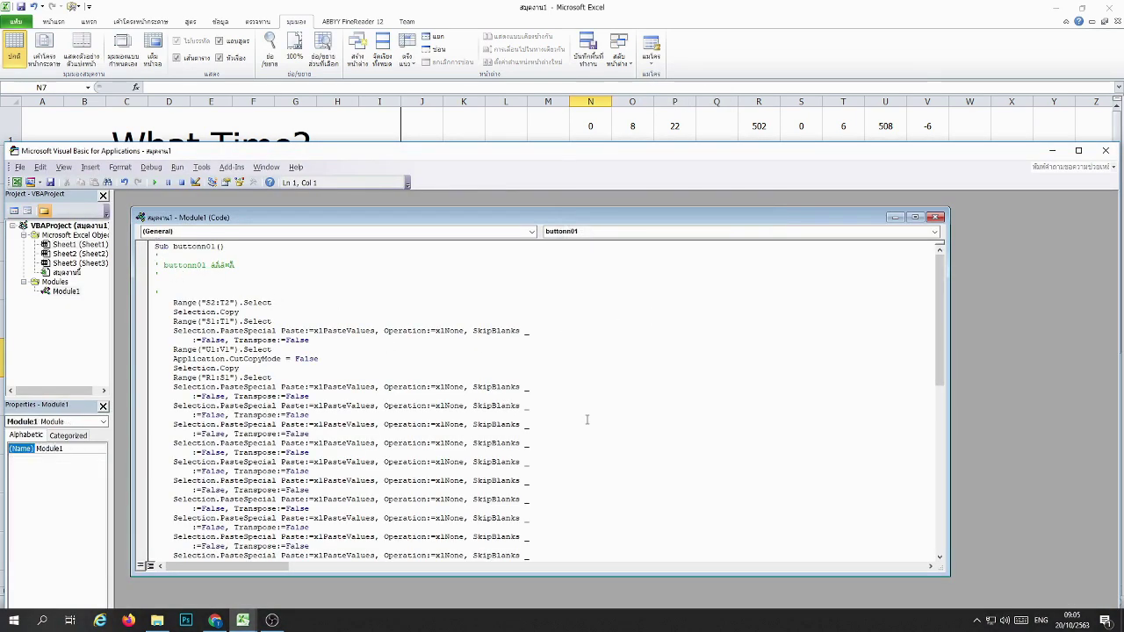
{"action": "scroll", "coordinate": [588, 420], "scroll_direction": "down", "scroll_amount": 15}
{"action": "left_click", "coordinate": [212, 544], "text": "shift"}
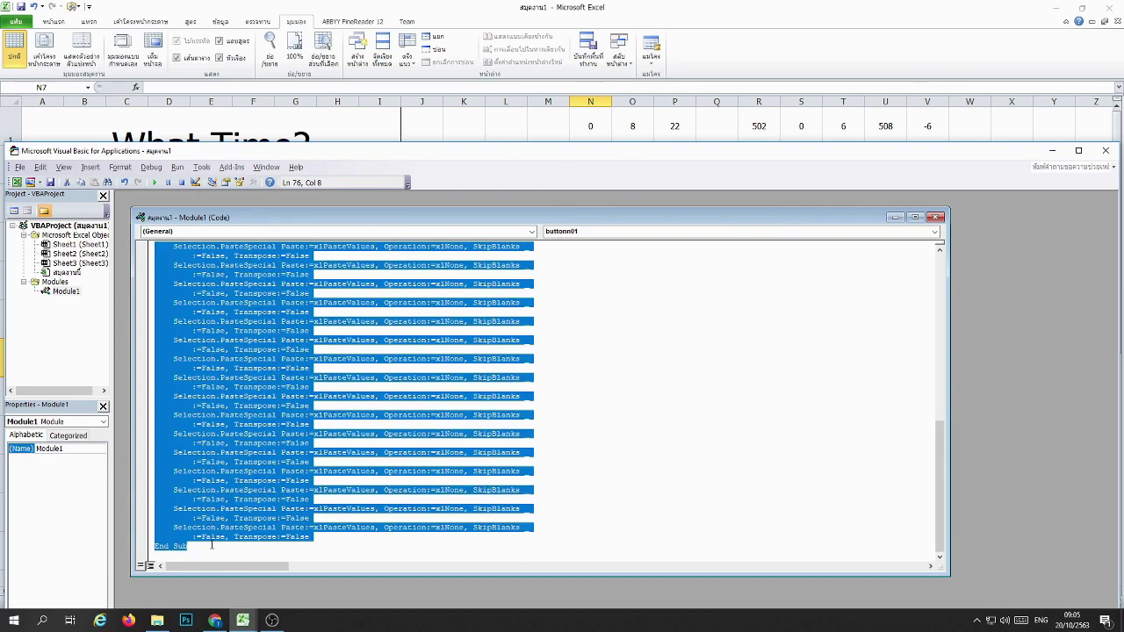
{"action": "key", "text": "ctrl+c"}
{"action": "left_click", "coordinate": [212, 544]}
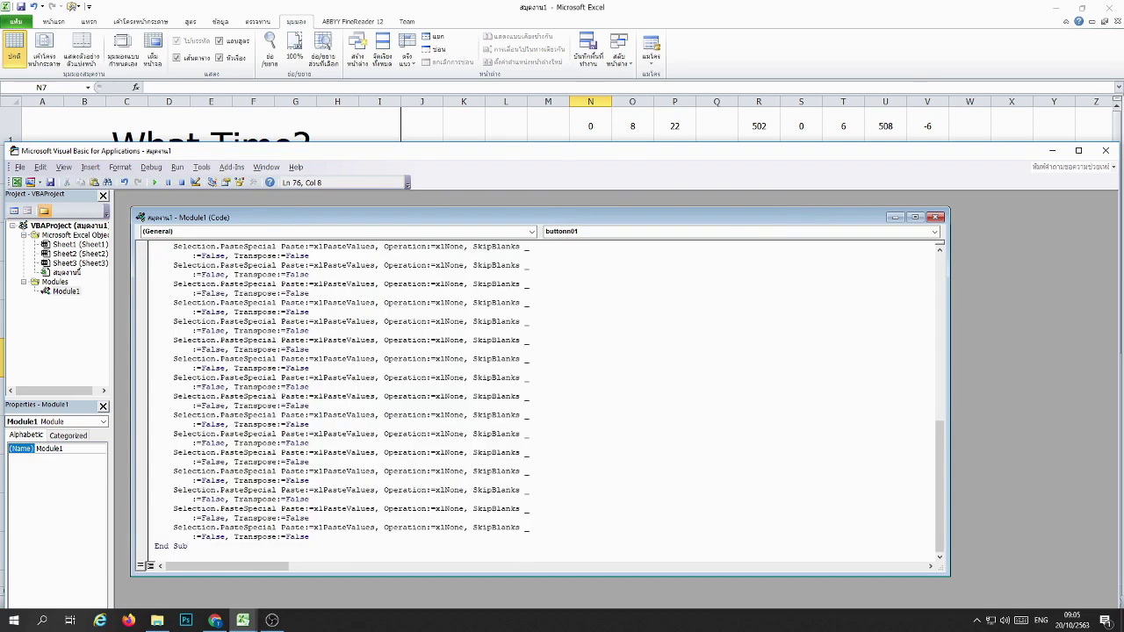
{"action": "key", "text": "ctrl+v"}
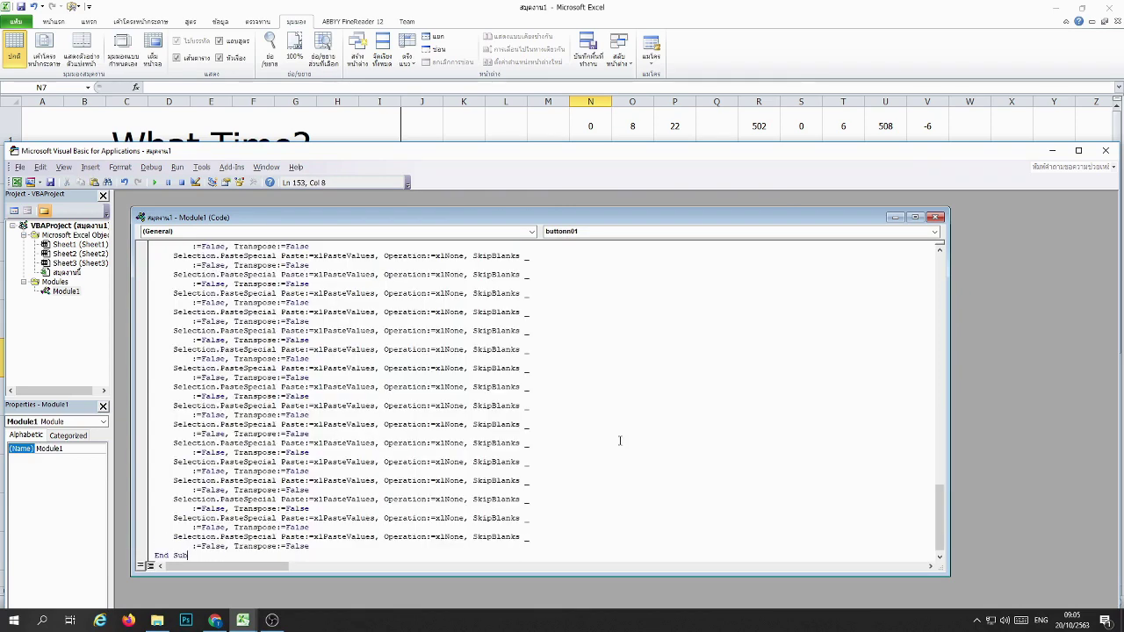
Step: Maximize the editor, remove the blank line between macros and rename the copy buttonn11
{"action": "left_click", "coordinate": [1079, 150]}
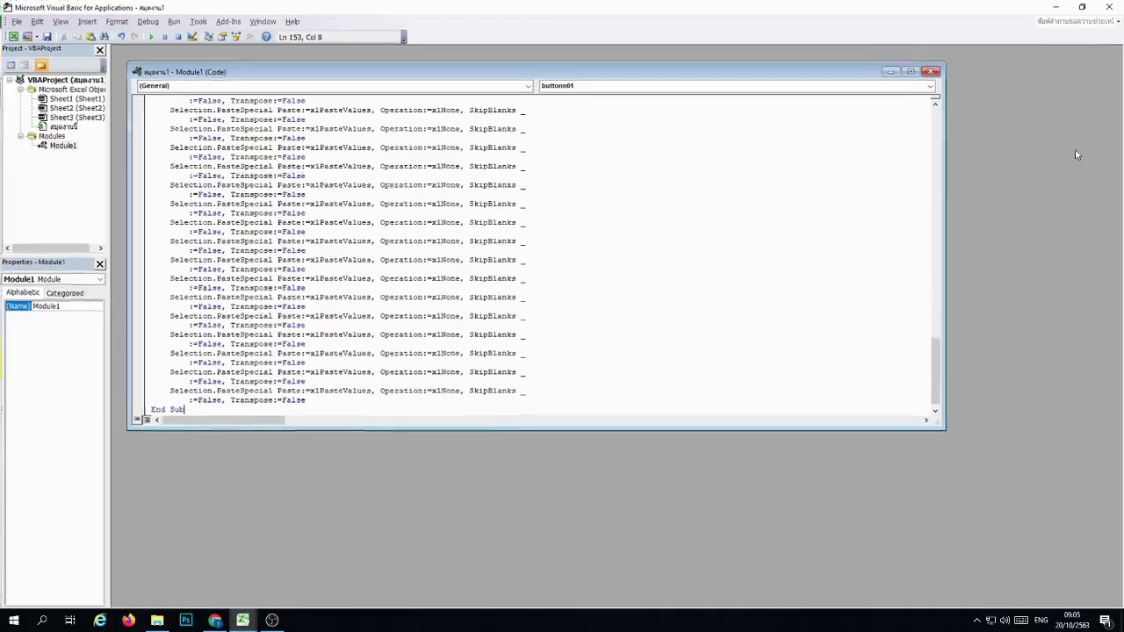
{"action": "left_click", "coordinate": [910, 71]}
{"action": "scroll", "coordinate": [457, 264], "scroll_direction": "up", "scroll_amount": 7}
{"action": "scroll", "coordinate": [255, 299], "scroll_direction": "up", "scroll_amount": 3}
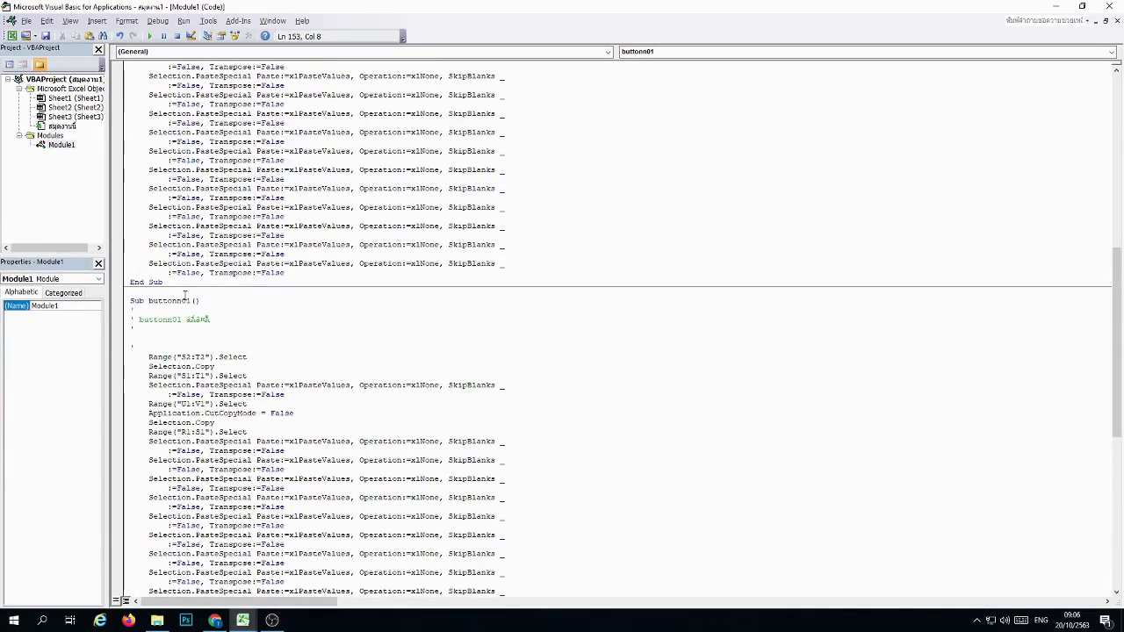
{"action": "left_click", "coordinate": [184, 294]}
{"action": "key", "text": "Delete"}
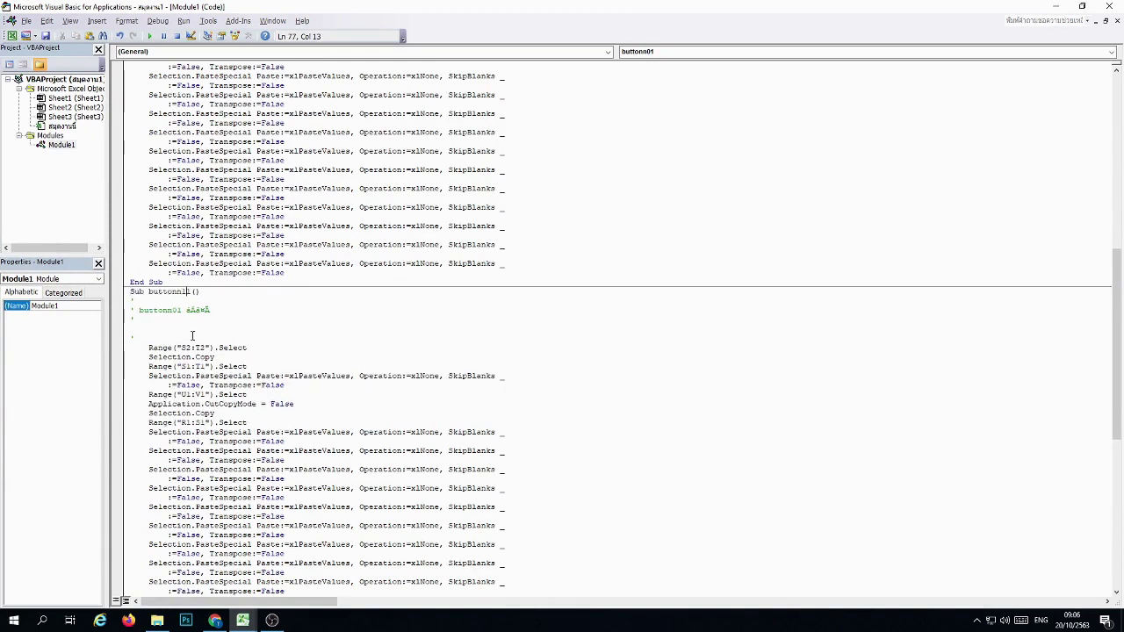
{"action": "type", "text": "1"}
{"action": "key", "text": "BackSpace"}
{"action": "type", "text": "1"}
Step: Point buttonn11 at Range("S8:T8") (-180, -6) instead of S2:T2, then return to Excel
{"action": "left_click", "coordinate": [1054, 6]}
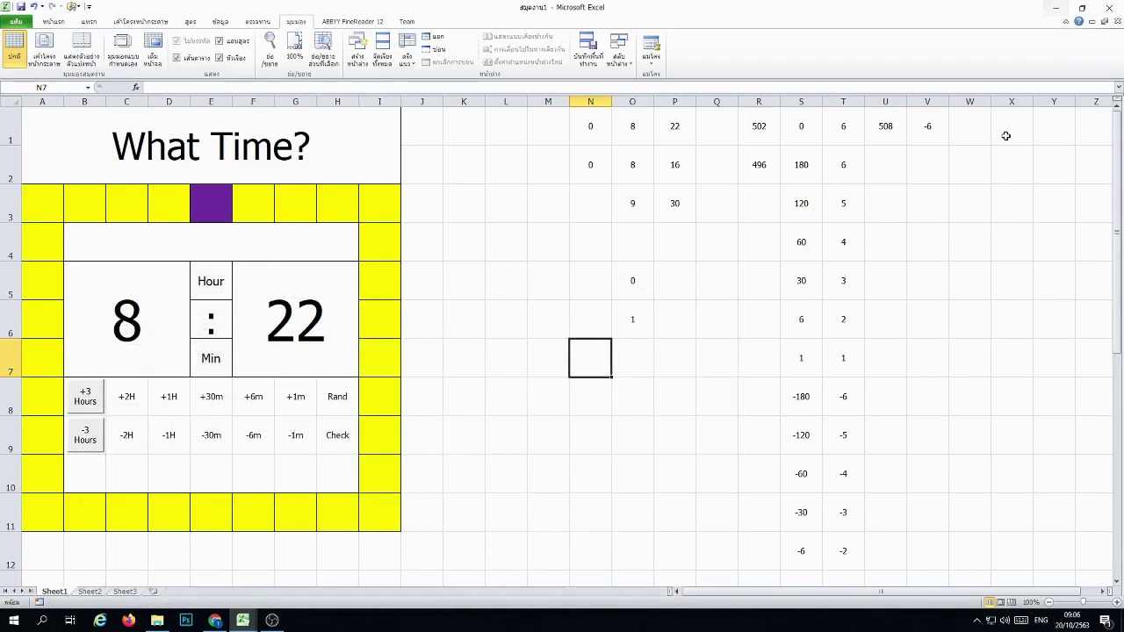
{"action": "left_click_drag", "start_coordinate": [804, 164], "coordinate": [838, 165]}
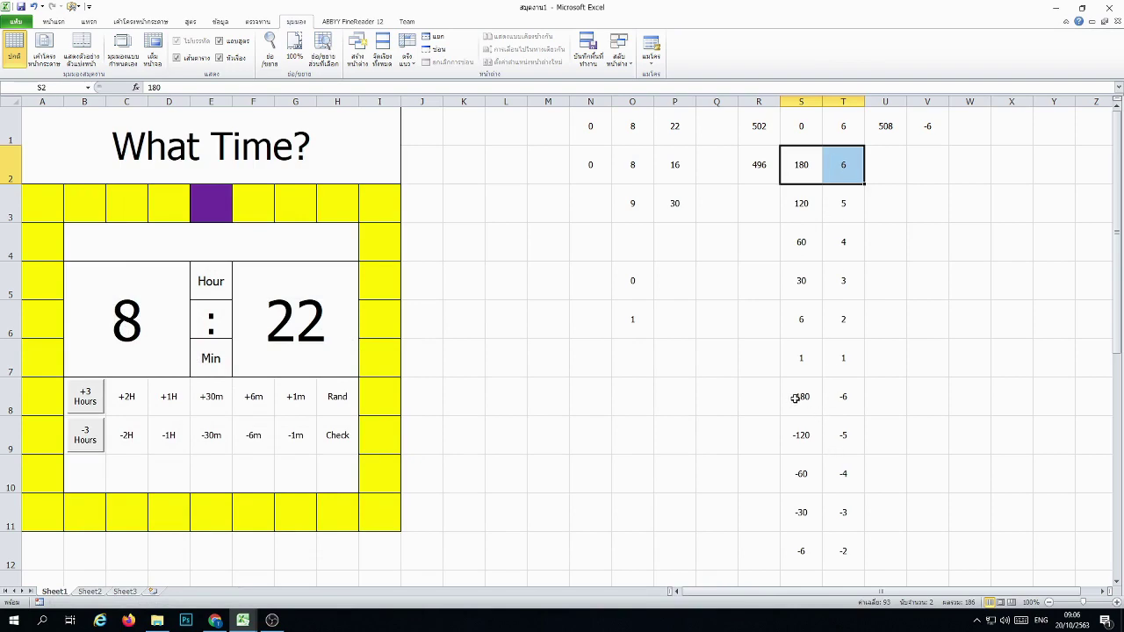
{"action": "left_click_drag", "start_coordinate": [794, 398], "coordinate": [843, 397]}
{"action": "left_click", "coordinate": [243, 620]}
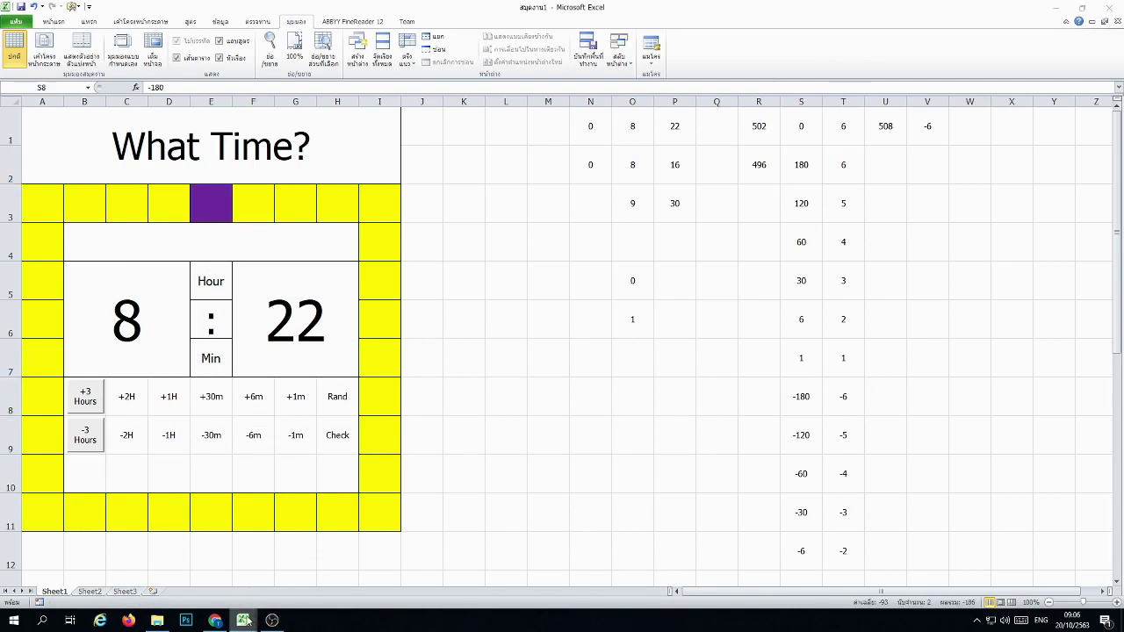
{"action": "left_click", "coordinate": [293, 590]}
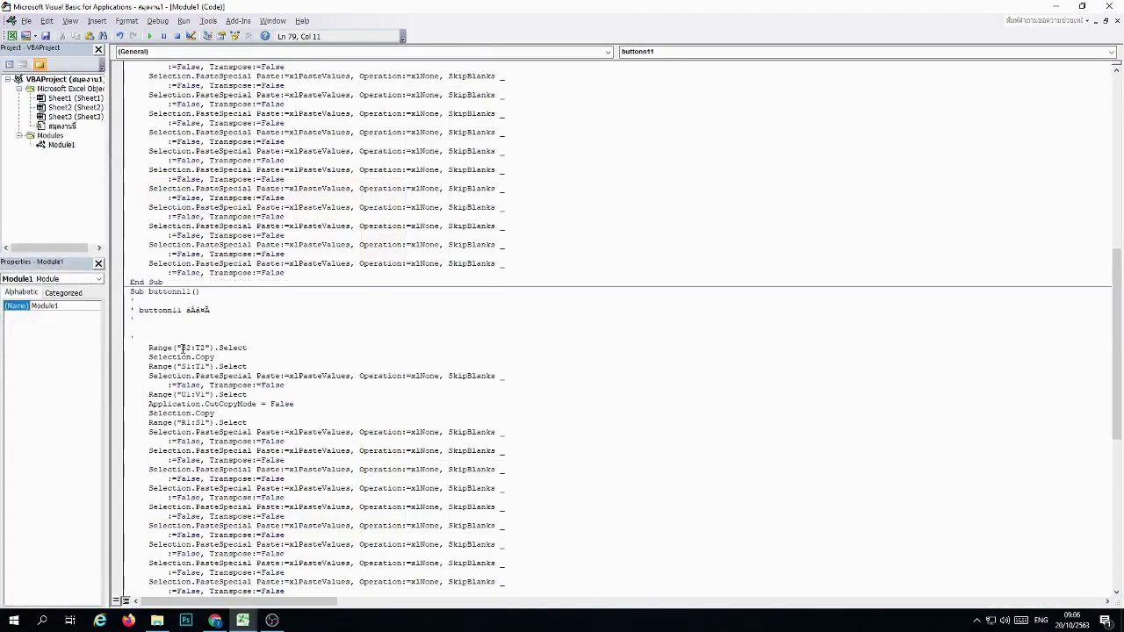
{"action": "left_click_drag", "start_coordinate": [184, 347], "coordinate": [206, 349]}
{"action": "type", "text": "8:T8"}
{"action": "left_click", "coordinate": [1109, 7]}
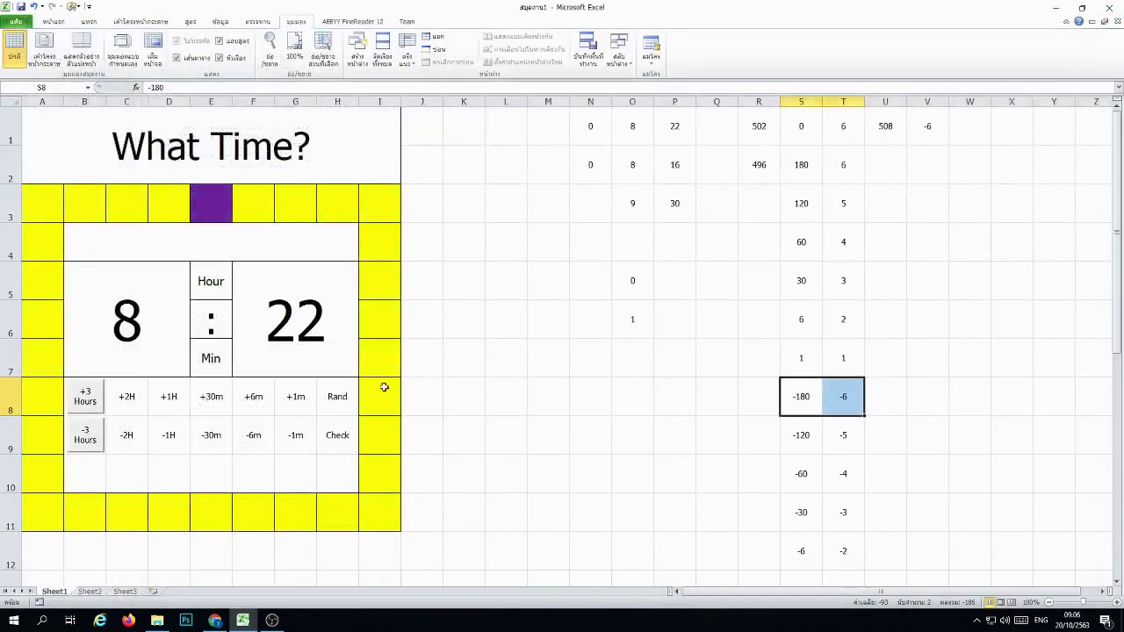
Step: Assign buttonn11 to the -3 Hours button and press it twice, turning the clock to 2:22
{"action": "right_click", "coordinate": [93, 444]}
{"action": "left_click", "coordinate": [128, 525]}
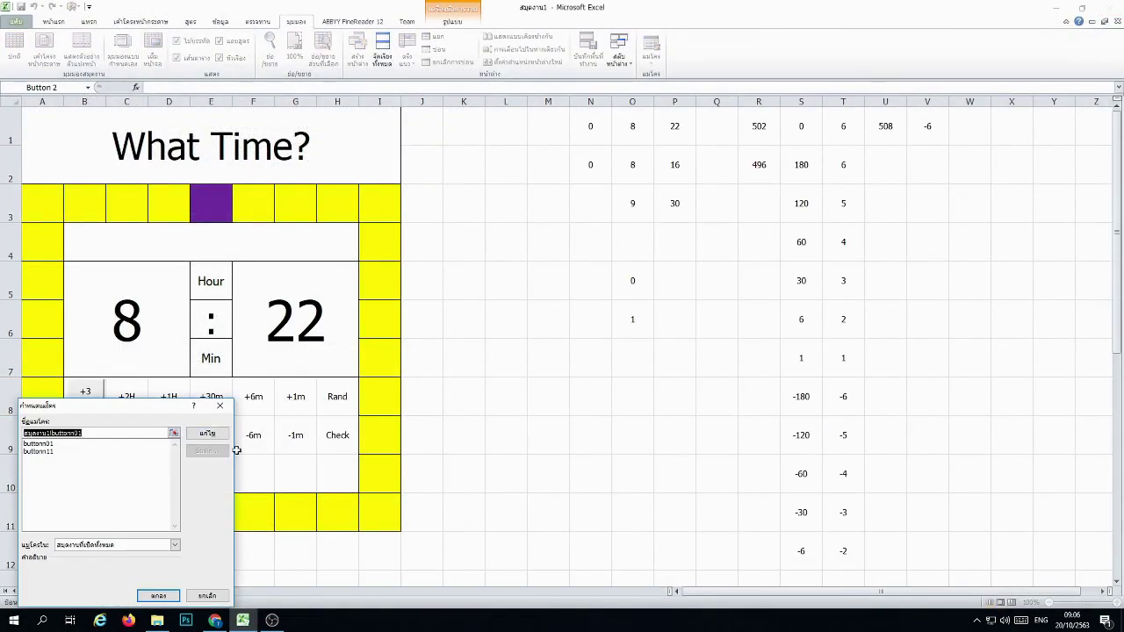
{"action": "left_click", "coordinate": [53, 451]}
{"action": "left_click", "coordinate": [158, 596]}
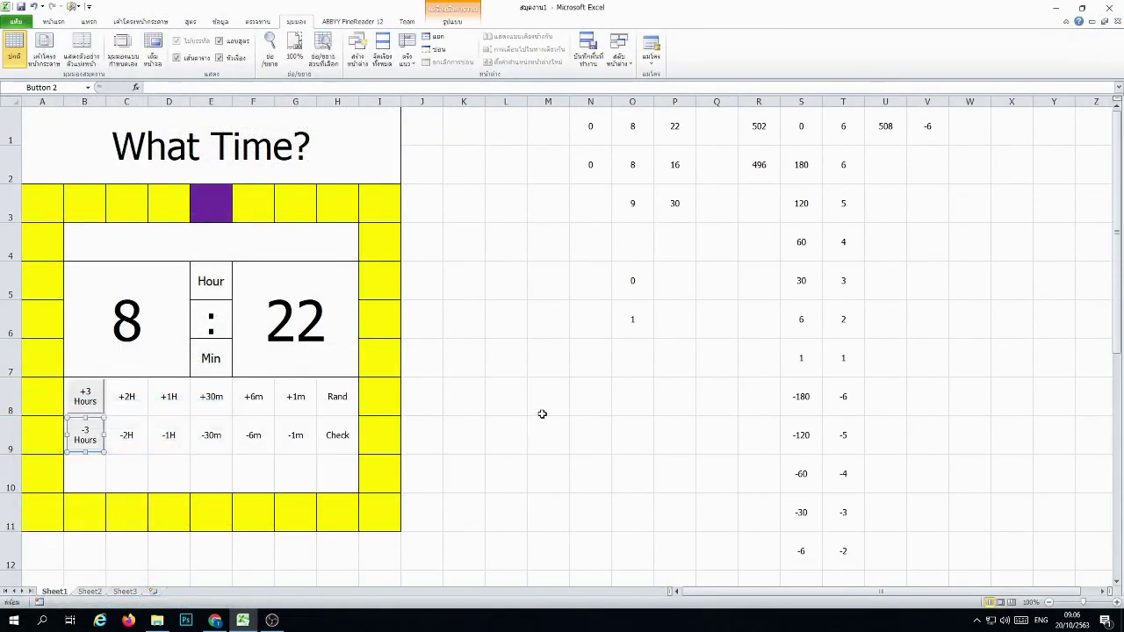
{"action": "left_click", "coordinate": [543, 412]}
{"action": "left_click", "coordinate": [83, 446]}
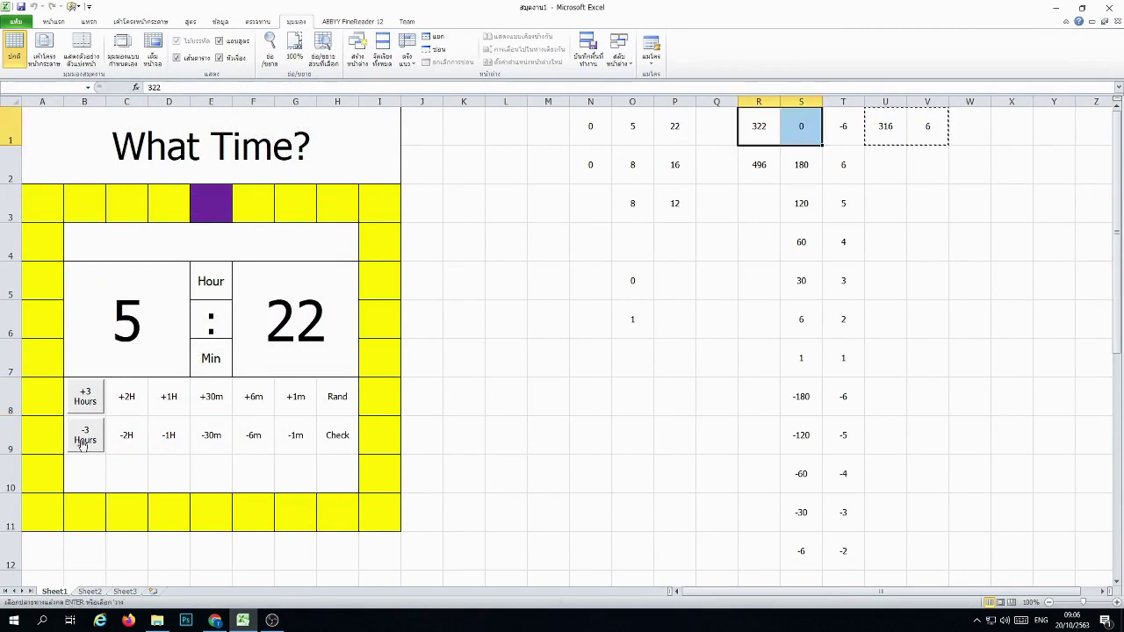
{"action": "left_click", "coordinate": [82, 446]}
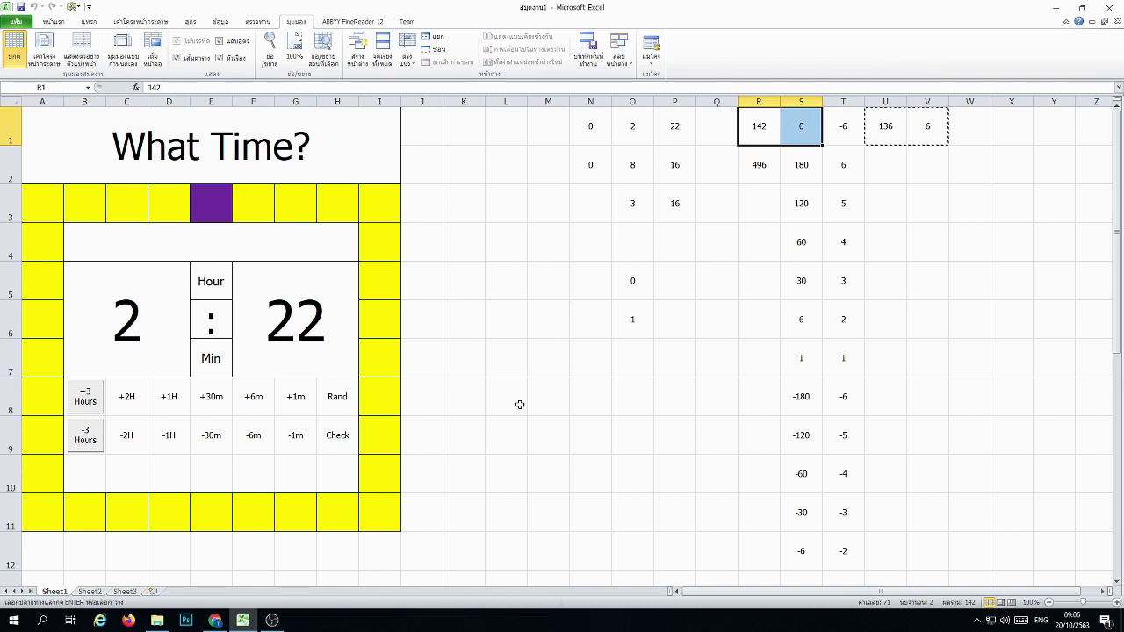
Step: Paste copies of the +3/-3 Hours button pair across columns C to G
{"action": "right_click", "coordinate": [90, 392]}
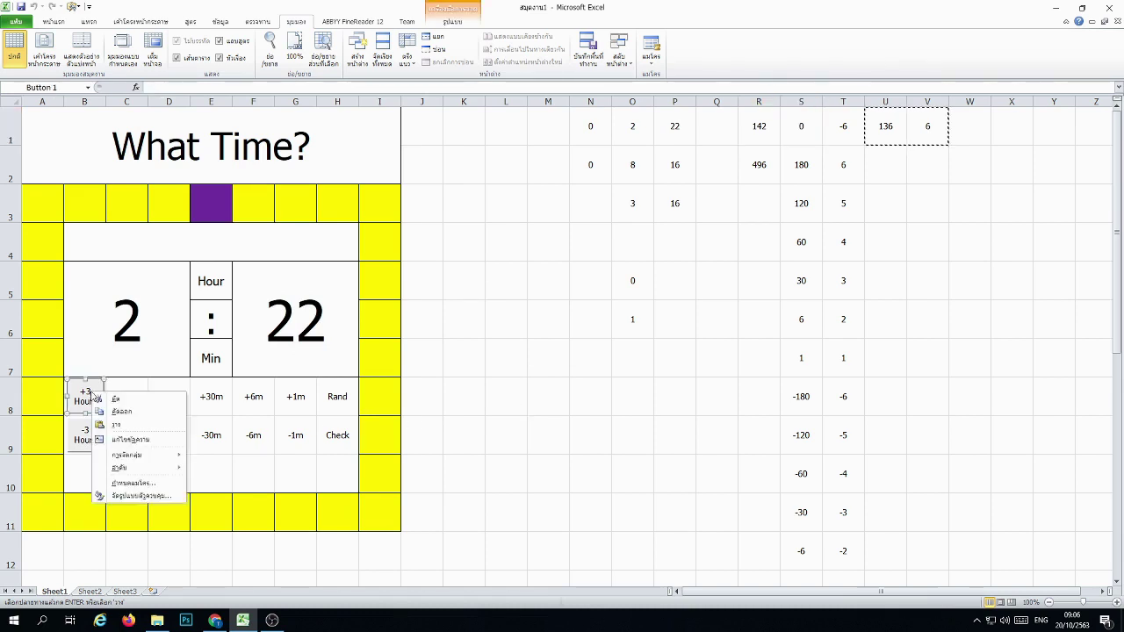
{"action": "key", "text": "Escape"}
{"action": "key", "text": "Escape"}
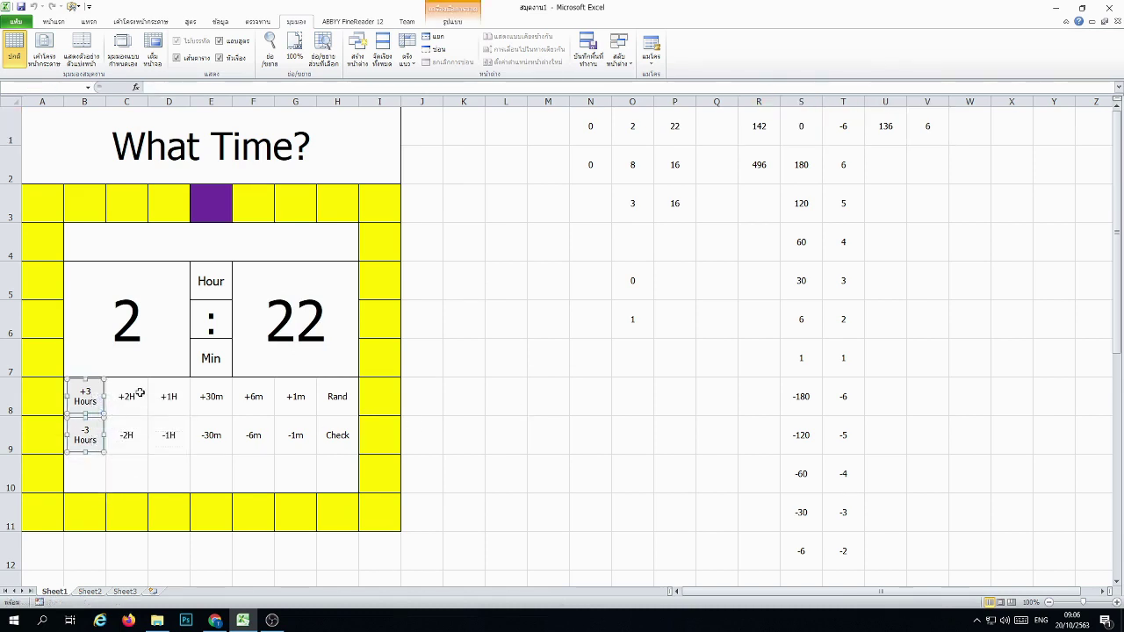
{"action": "left_click", "coordinate": [138, 392]}
{"action": "key", "text": "ctrl+v"}
{"action": "key", "text": "ctrl+v"}
{"action": "key", "text": "ctrl+v"}
{"action": "key", "text": "ctrl+v"}
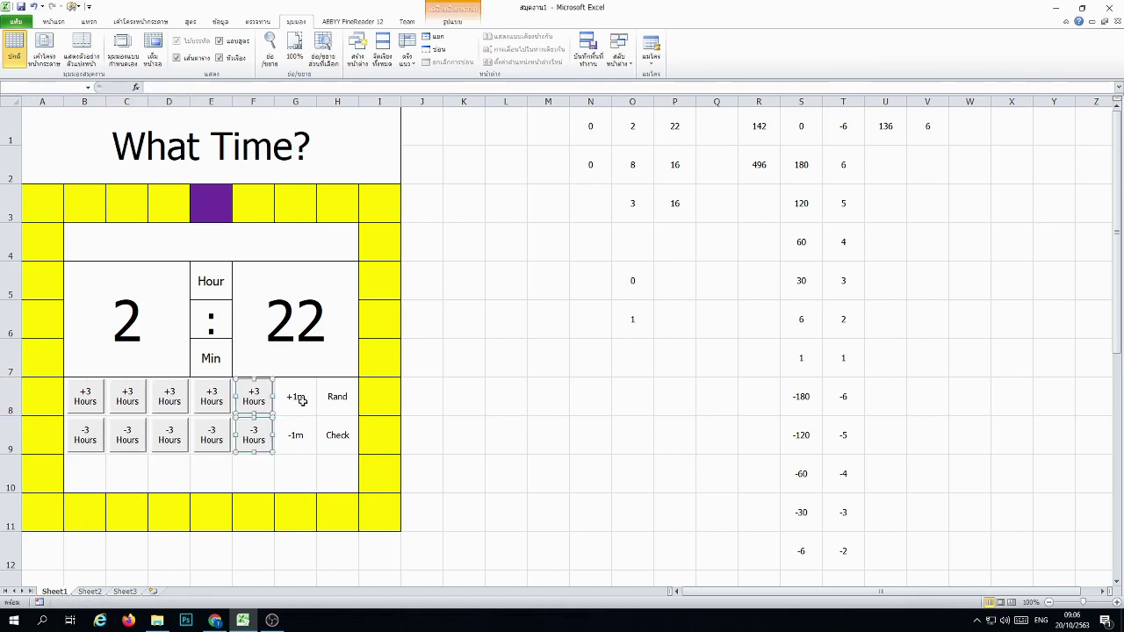
{"action": "key", "text": "ctrl+v"}
Step: Relabel the C8 and D8 copies to +2 Hours and +1 Hours
{"action": "right_click", "coordinate": [126, 397]}
{"action": "left_click", "coordinate": [153, 436]}
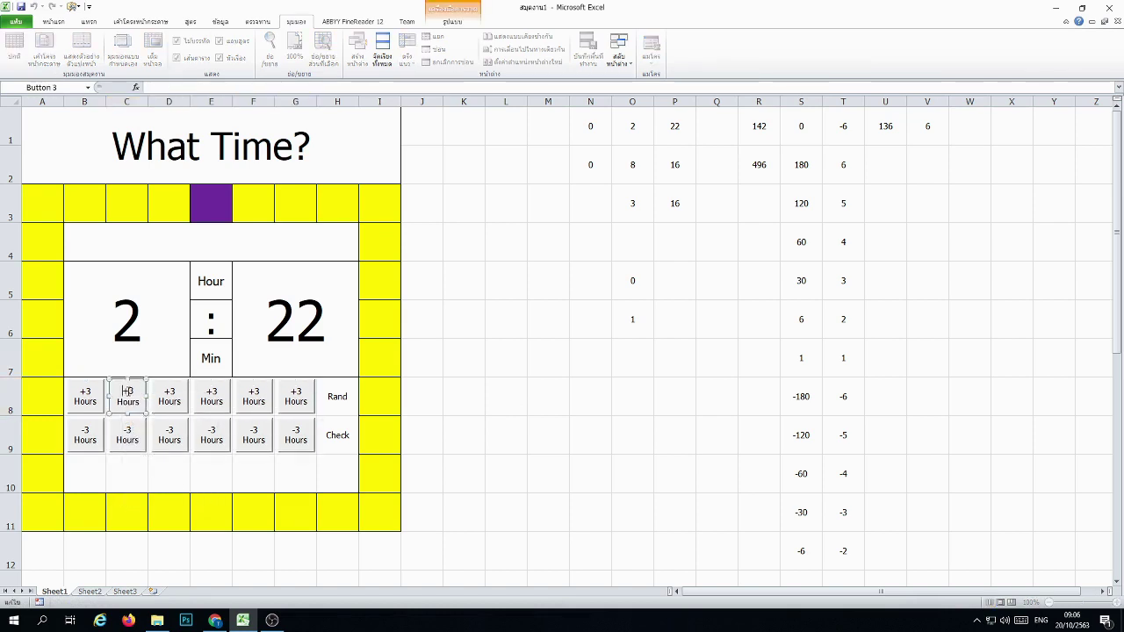
{"action": "key", "text": "BackSpace"}
{"action": "type", "text": "2"}
{"action": "right_click", "coordinate": [170, 393]}
{"action": "left_click", "coordinate": [210, 441]}
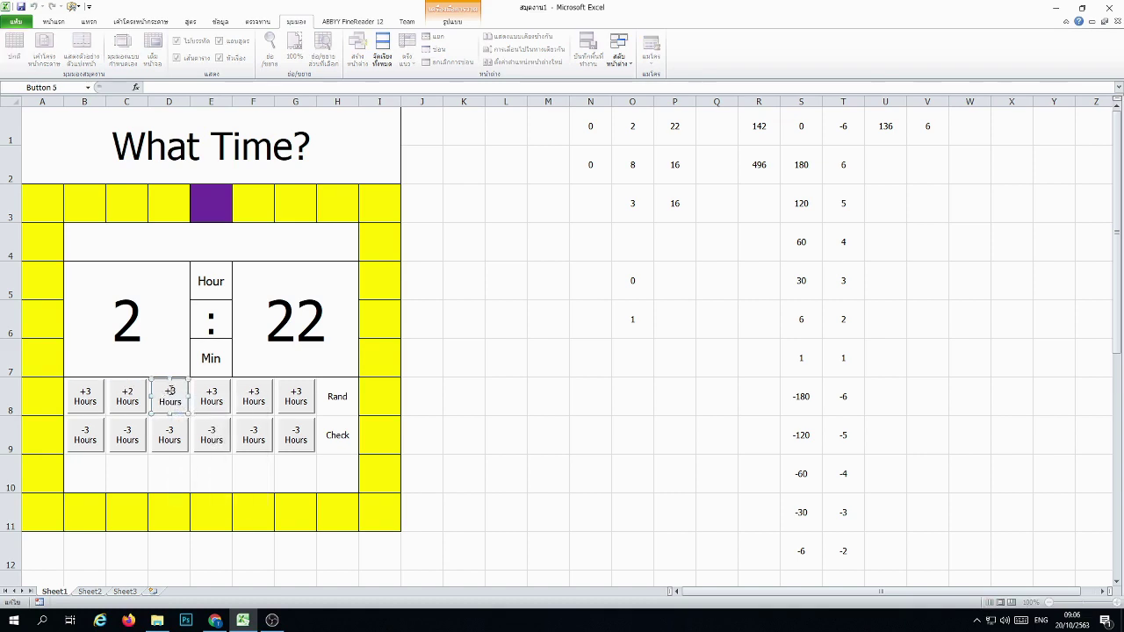
{"action": "key", "text": "BackSpace"}
{"action": "type", "text": "1"}
Step: Relabel the E8 copy to +30 Mins
{"action": "right_click", "coordinate": [205, 396]}
{"action": "left_click", "coordinate": [212, 392]}
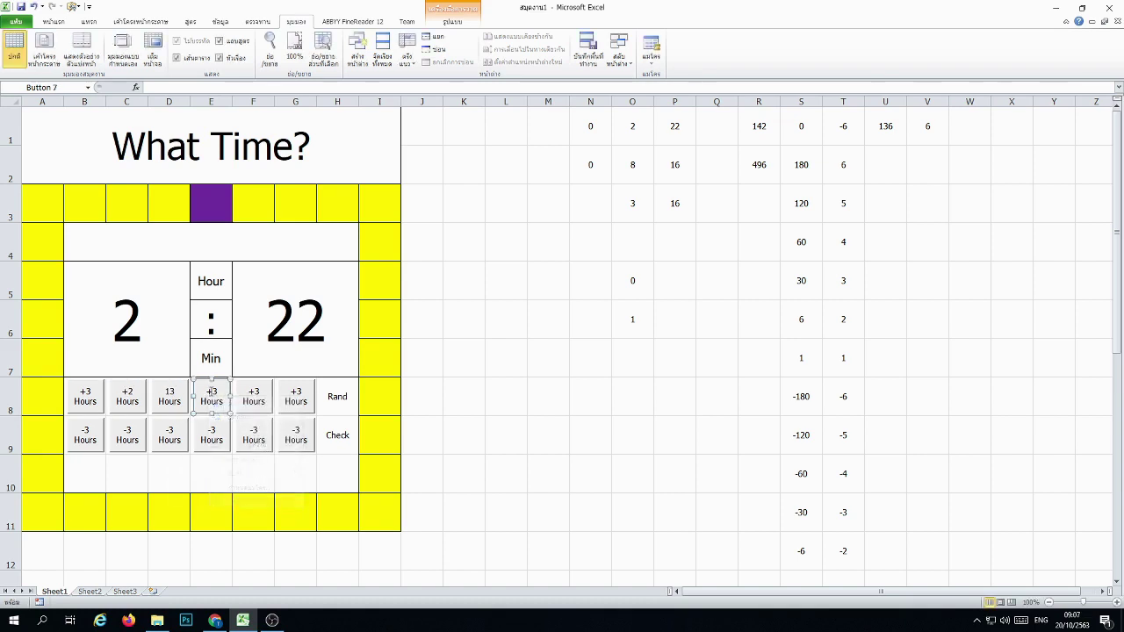
{"action": "left_click", "coordinate": [212, 393]}
{"action": "type", "text": "0"}
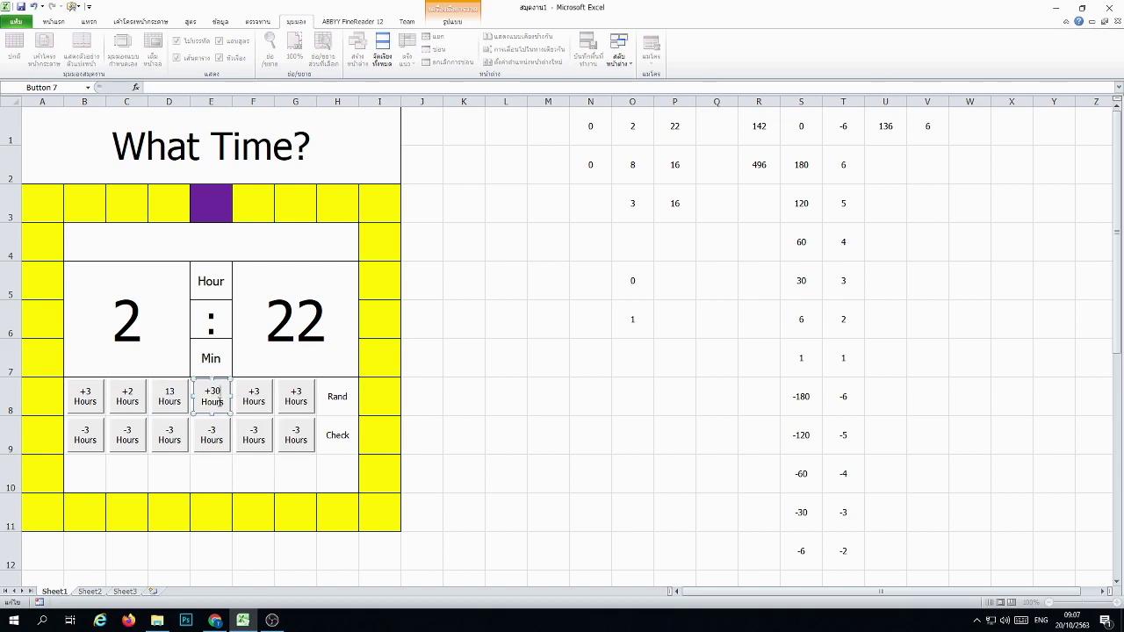
{"action": "key", "text": "Delete"}
{"action": "key", "text": "Delete"}
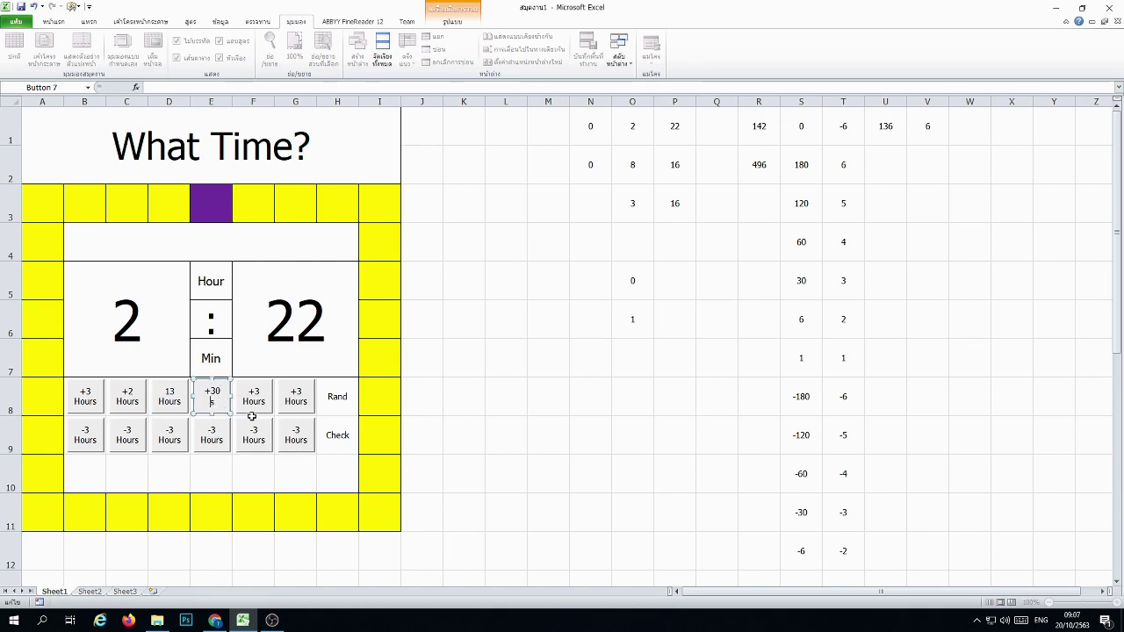
{"action": "type", "text": "Mins"}
Step: Relabel the F8 and G8 copies to +6 Mins and +1 Min
{"action": "right_click", "coordinate": [255, 397]}
{"action": "left_click", "coordinate": [292, 439]}
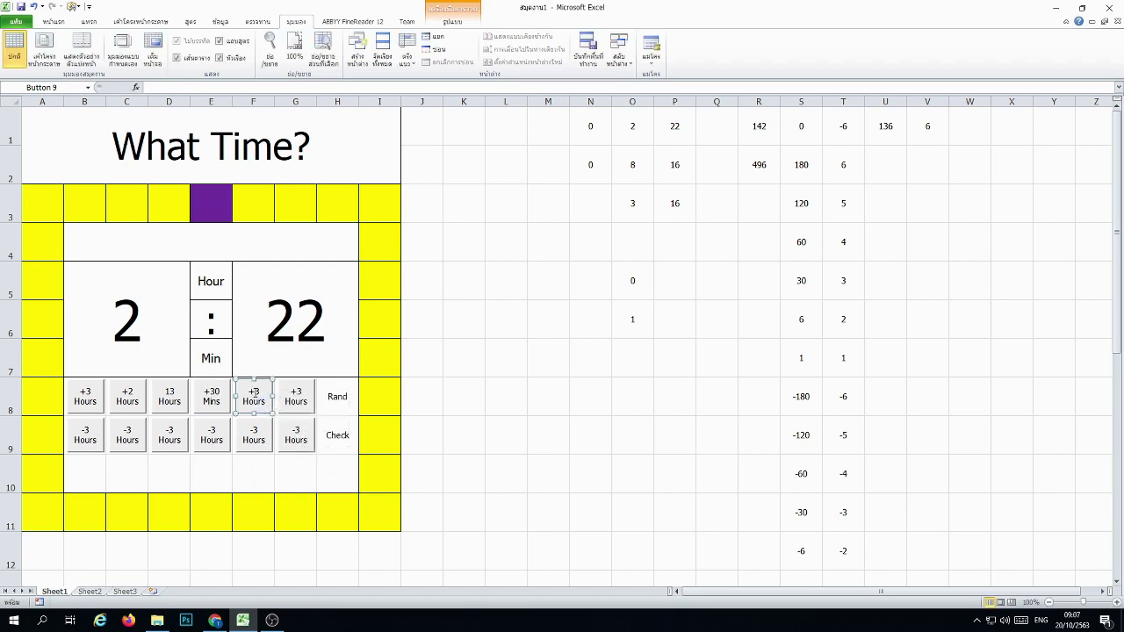
{"action": "key", "text": "BackSpace"}
{"action": "type", "text": "6"}
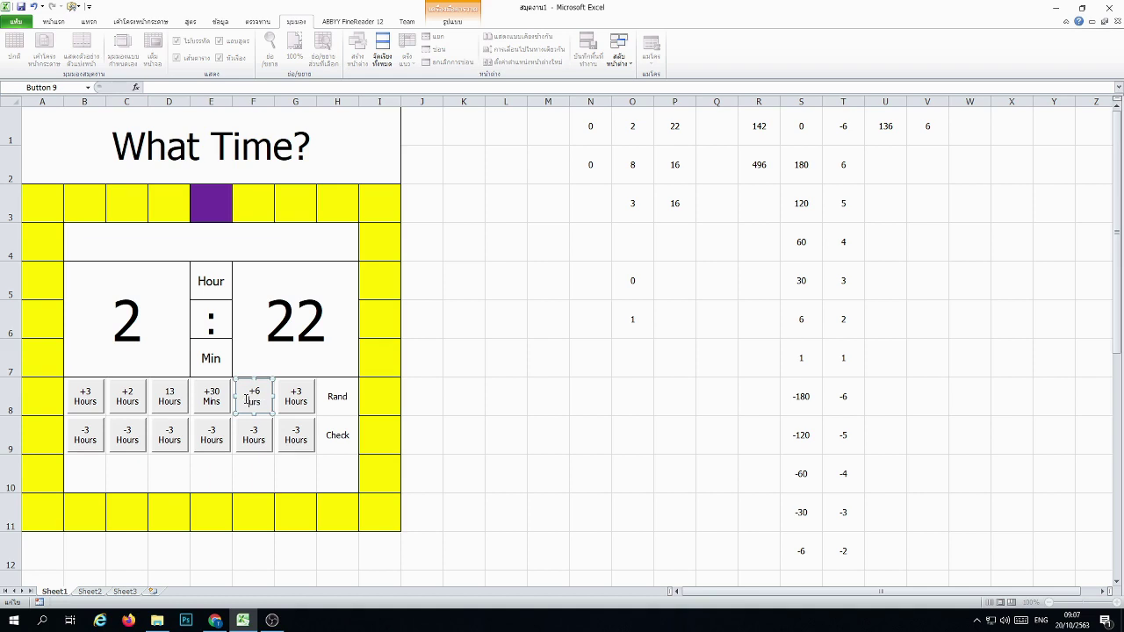
{"action": "type", "text": "ins"}
{"action": "type", "text": "ns"}
{"action": "right_click", "coordinate": [296, 397]}
{"action": "left_click", "coordinate": [332, 439]}
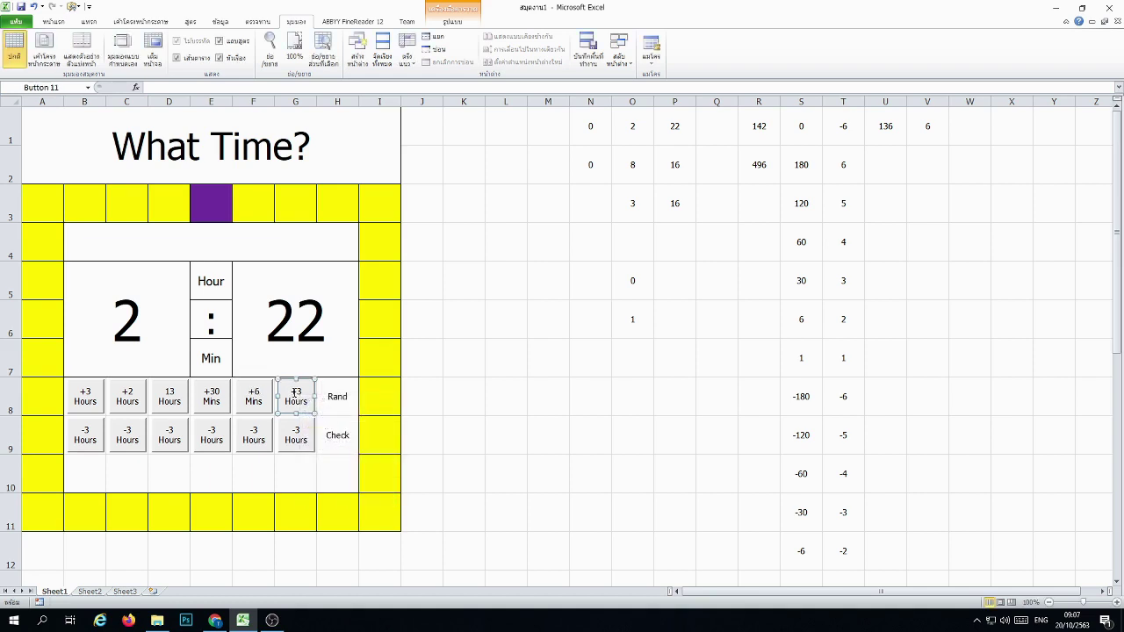
{"action": "key", "text": "BackSpace"}
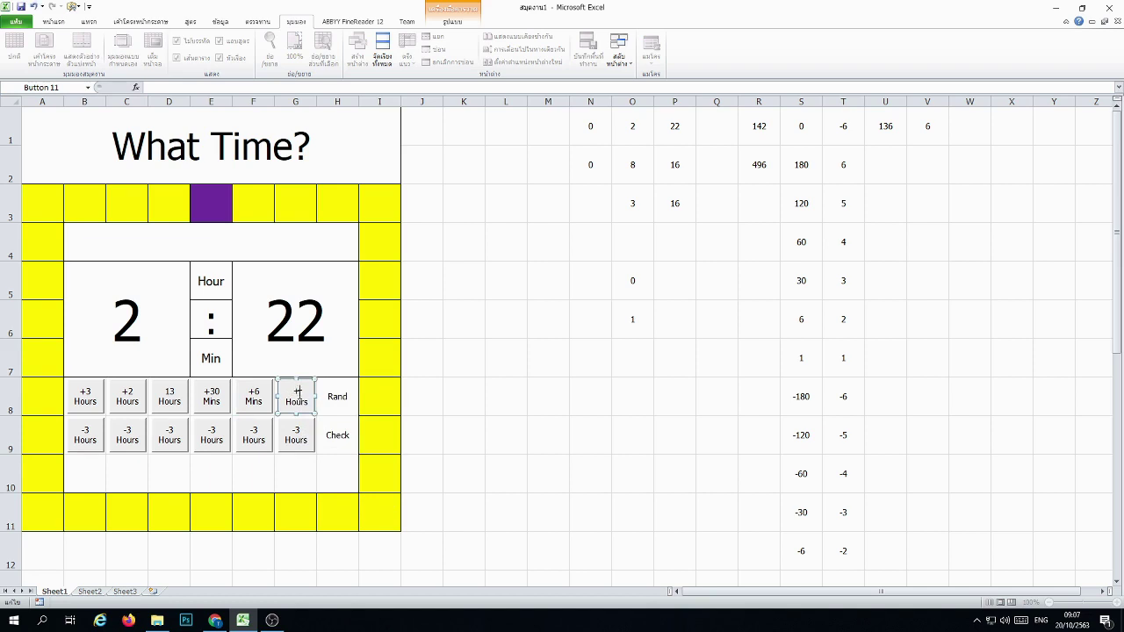
{"action": "type", "text": "1 Mi"}
{"action": "type", "text": "n"}
{"action": "left_click", "coordinate": [457, 384]}
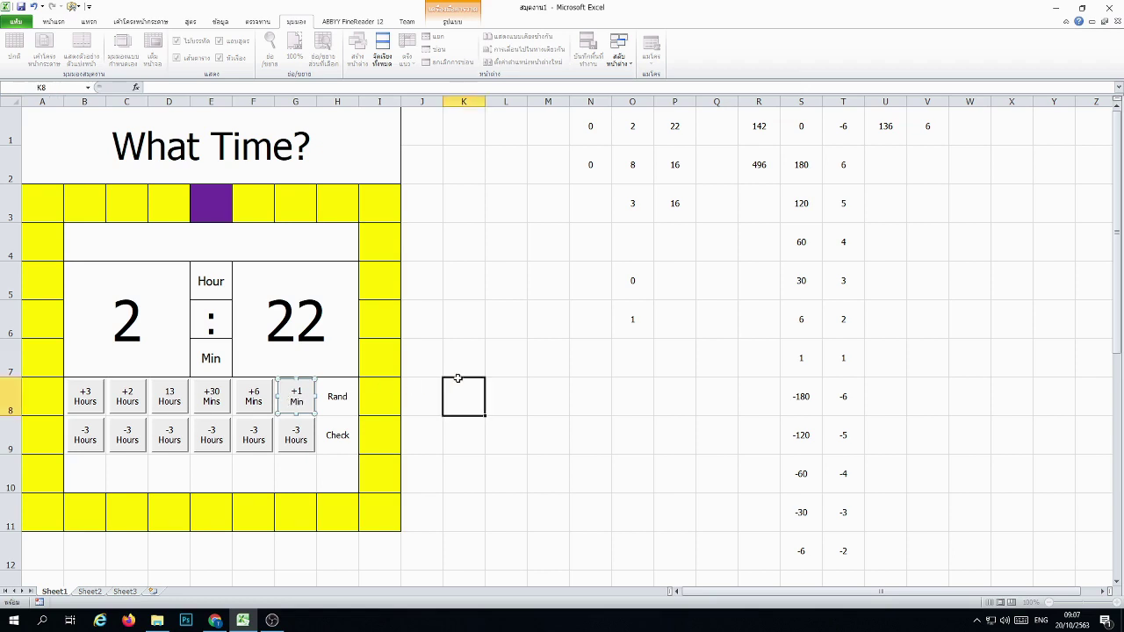
Step: Delete the five extra -3 Hours copies from row 9
{"action": "right_click", "coordinate": [118, 430]}
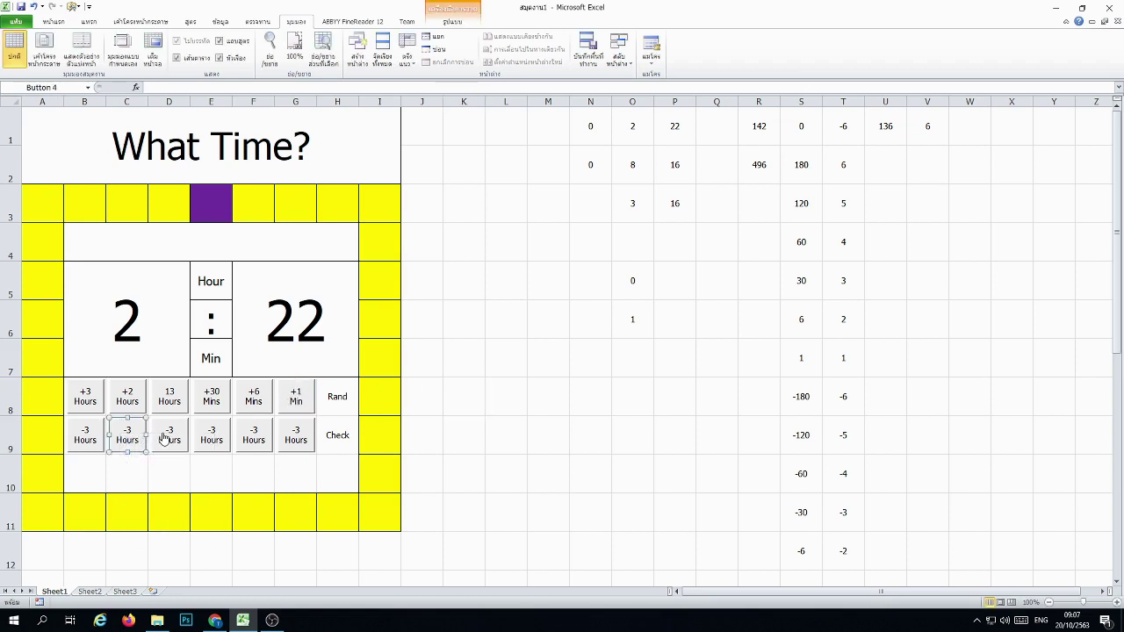
{"action": "left_click", "coordinate": [163, 437], "text": "ctrl"}
{"action": "left_click", "coordinate": [216, 434], "text": "ctrl"}
{"action": "left_click", "coordinate": [251, 430], "text": "ctrl"}
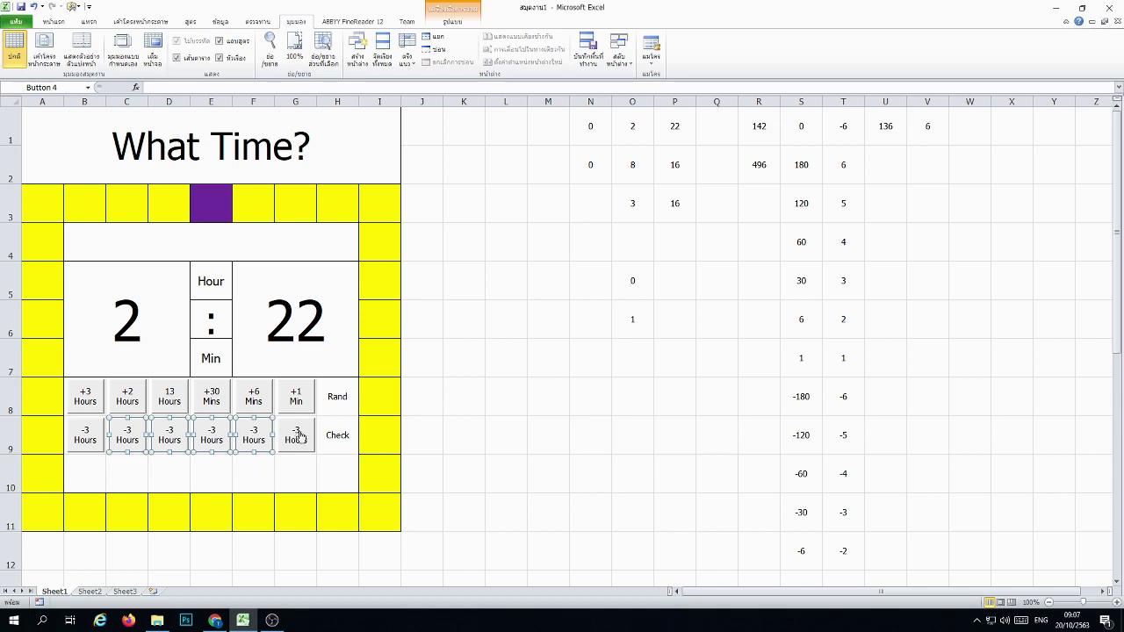
{"action": "left_click", "coordinate": [298, 432], "text": "ctrl"}
{"action": "key", "text": "Escape"}
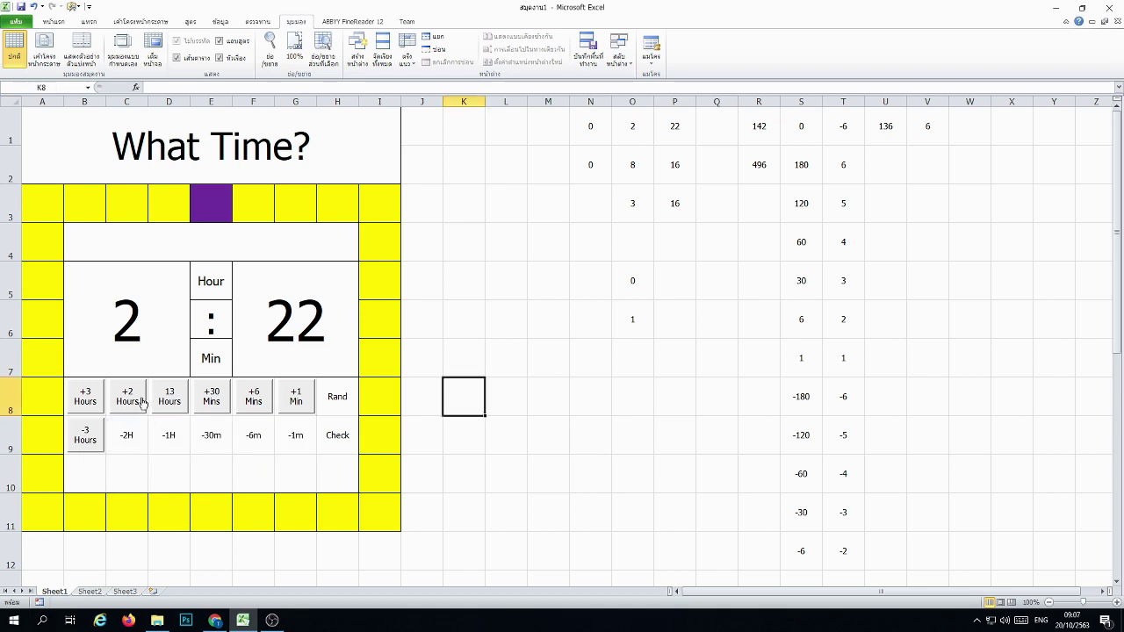
Step: Copy the five top-row buttons from +2 Hours to +1 Min into row 9 from C9
{"action": "right_click", "coordinate": [140, 398]}
{"action": "left_click", "coordinate": [175, 395], "text": "ctrl"}
{"action": "left_click", "coordinate": [211, 398], "text": "ctrl"}
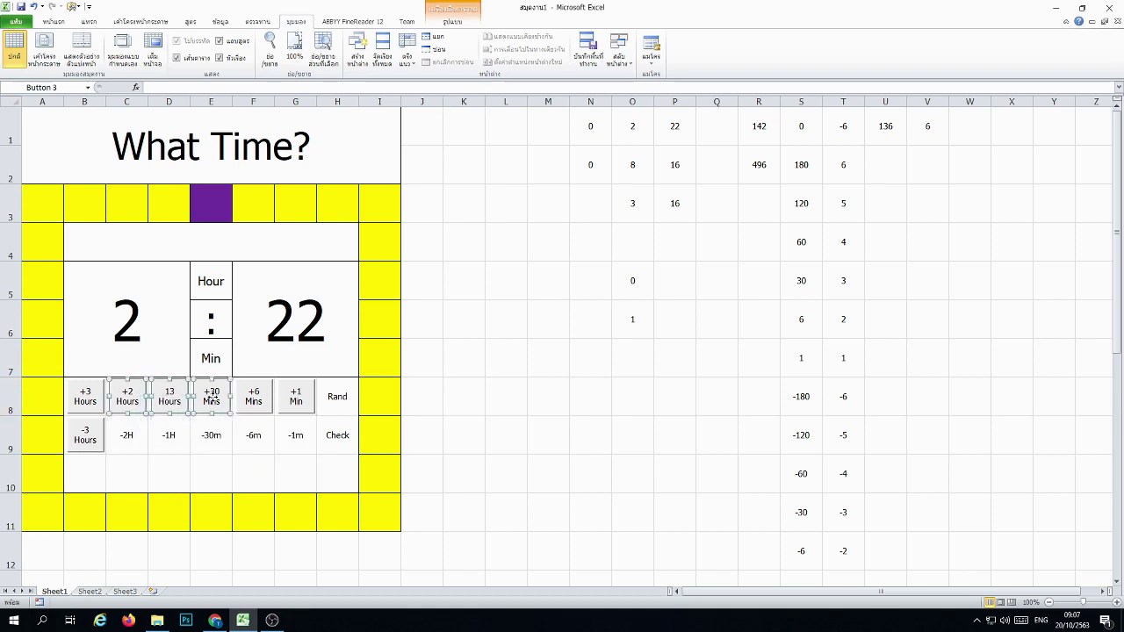
{"action": "left_click", "coordinate": [253, 398], "text": "ctrl"}
{"action": "left_click", "coordinate": [296, 398], "text": "ctrl"}
{"action": "key", "text": "ctrl+c"}
{"action": "left_click", "coordinate": [128, 434]}
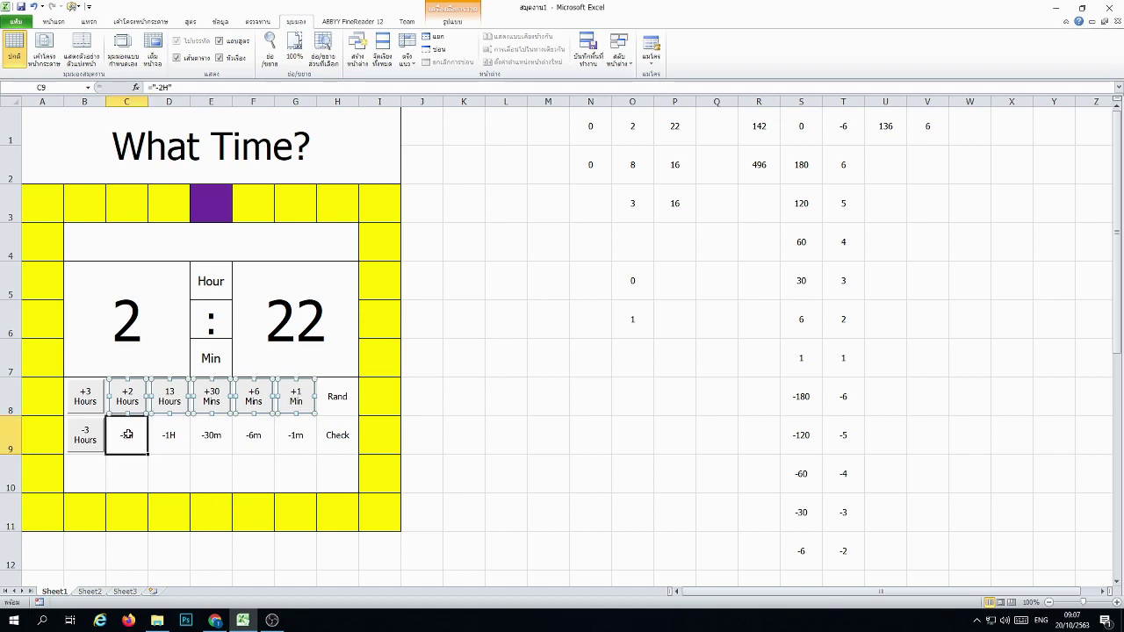
{"action": "key", "text": "ctrl+v"}
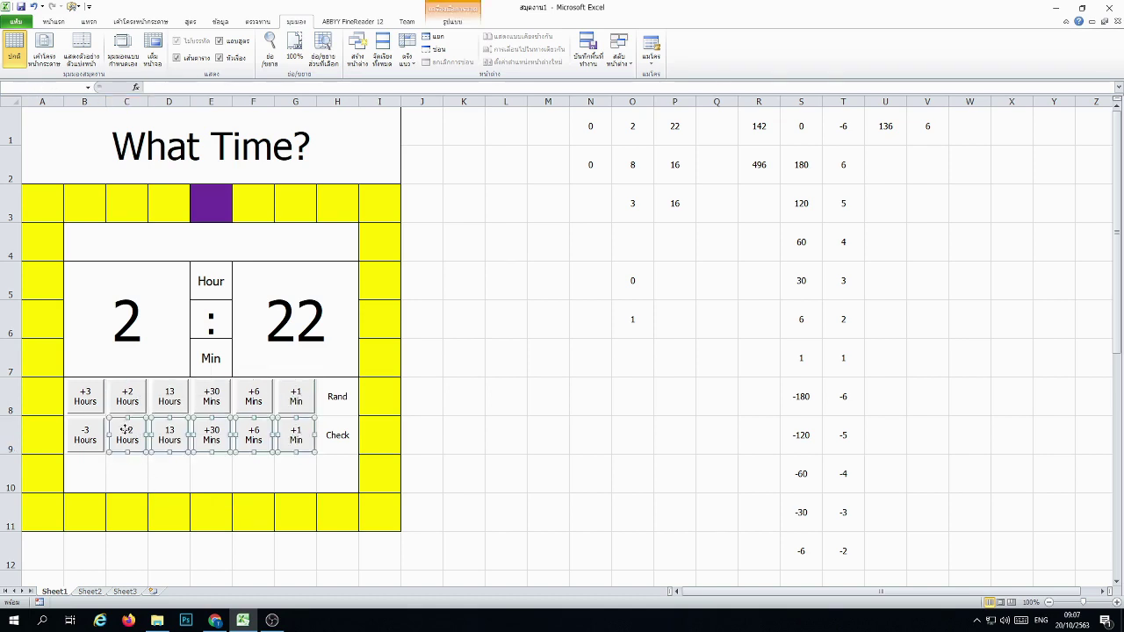
Step: Edit the labels of the pasted +2 Hours and 13 Hours copies and fix the top-row 13 Hours button
{"action": "right_click", "coordinate": [127, 430]}
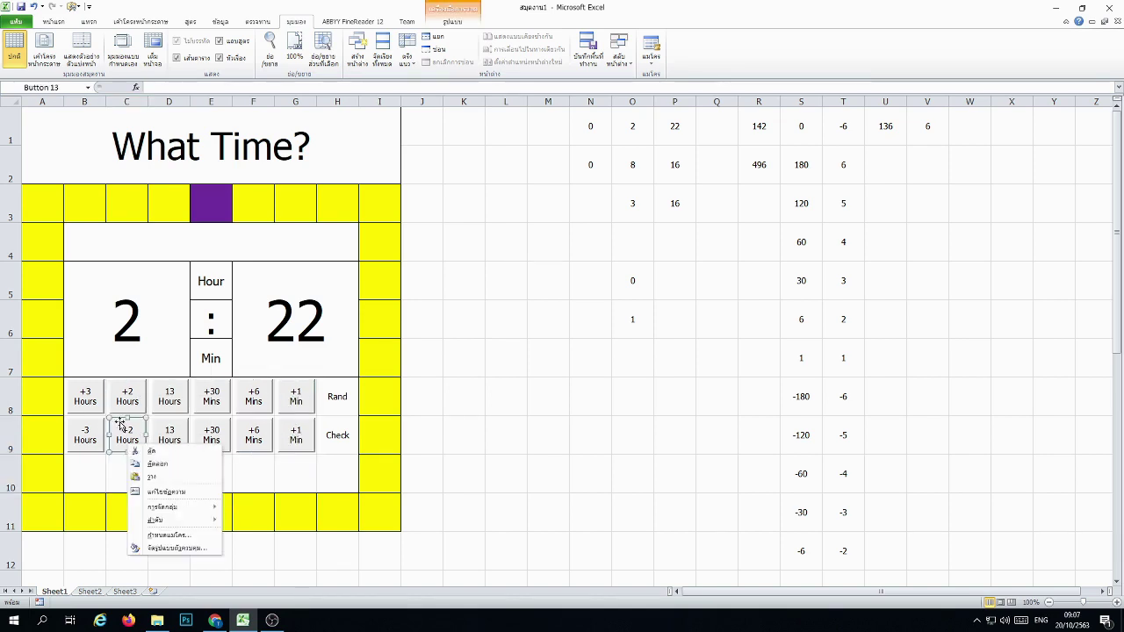
{"action": "key", "text": "Escape"}
{"action": "left_click", "coordinate": [126, 430]}
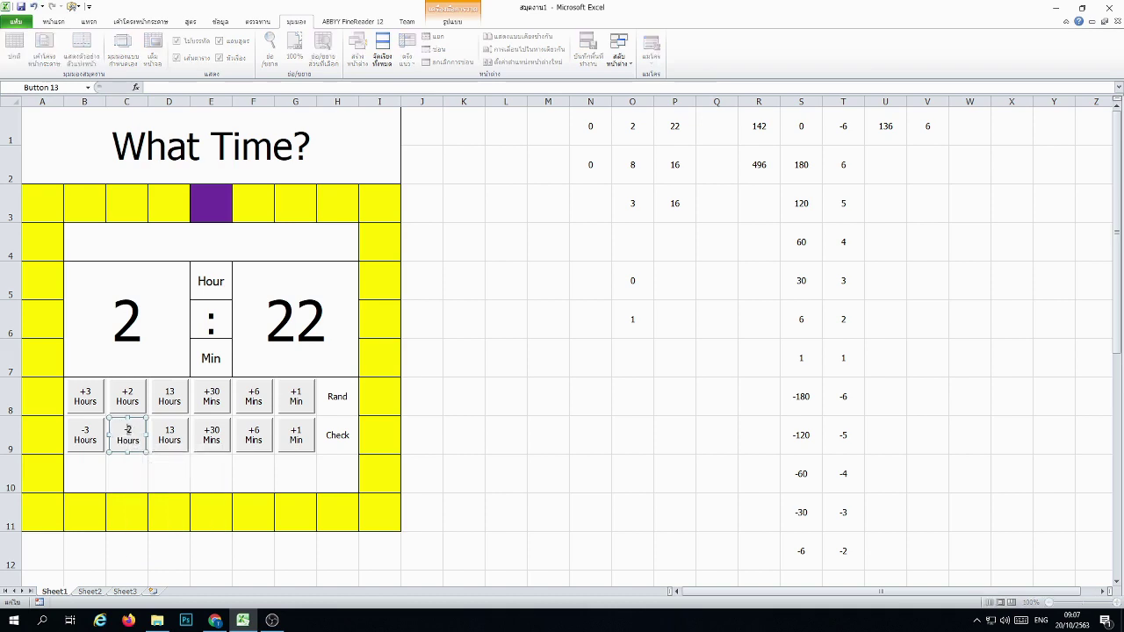
{"action": "type", "text": "-2"}
{"action": "right_click", "coordinate": [163, 431]}
{"action": "key", "text": "Escape"}
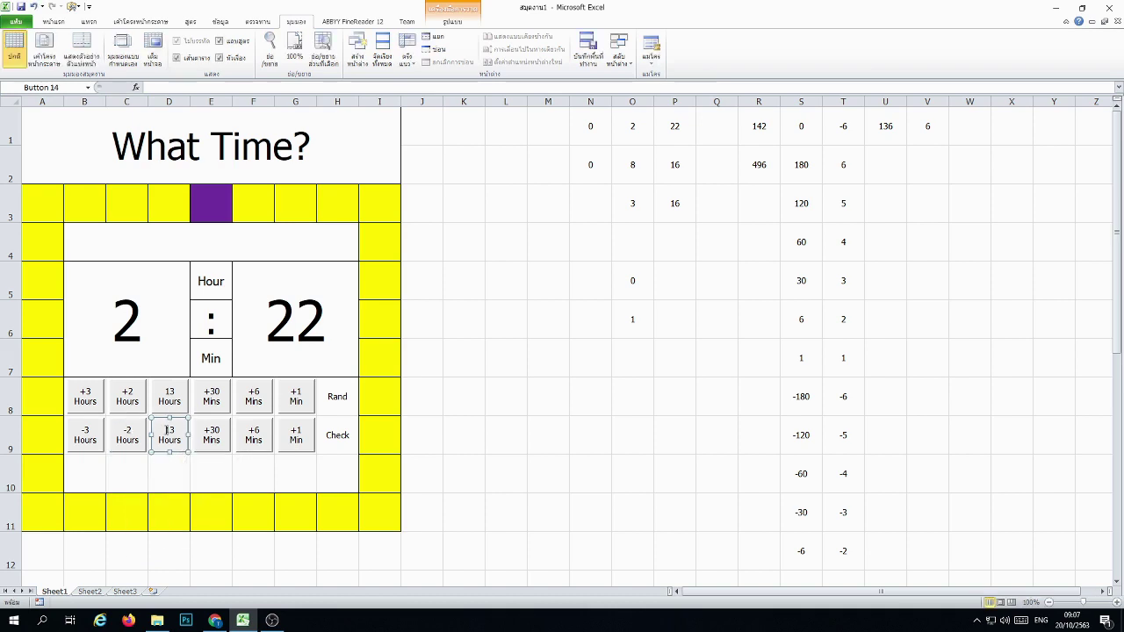
{"action": "left_click", "coordinate": [167, 430]}
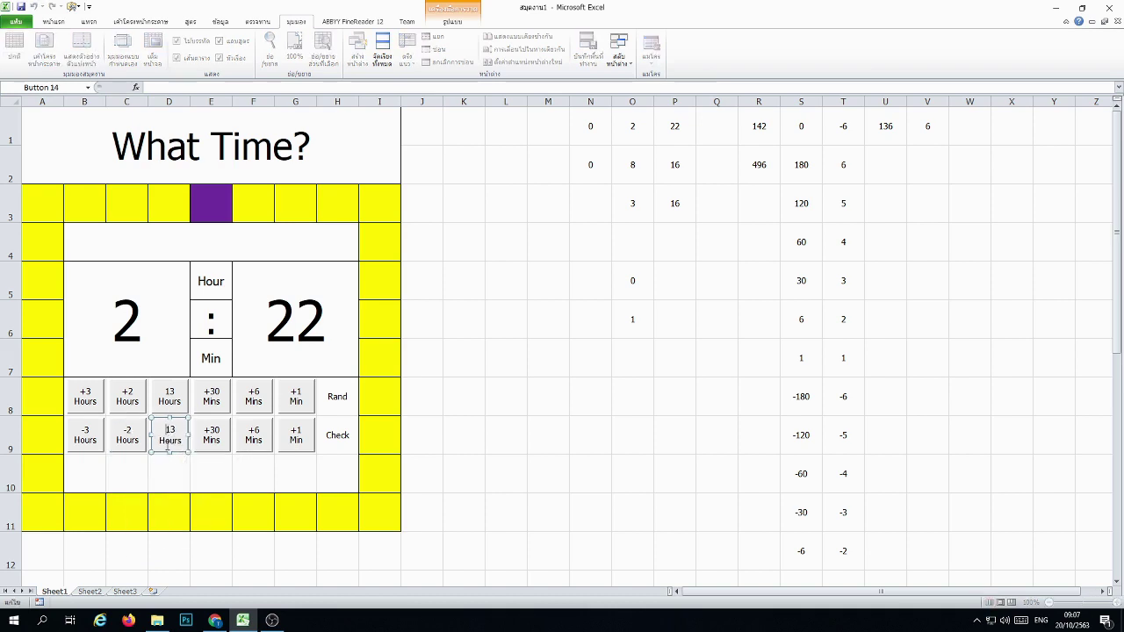
{"action": "type", "text": "-1"}
{"action": "right_click", "coordinate": [168, 395]}
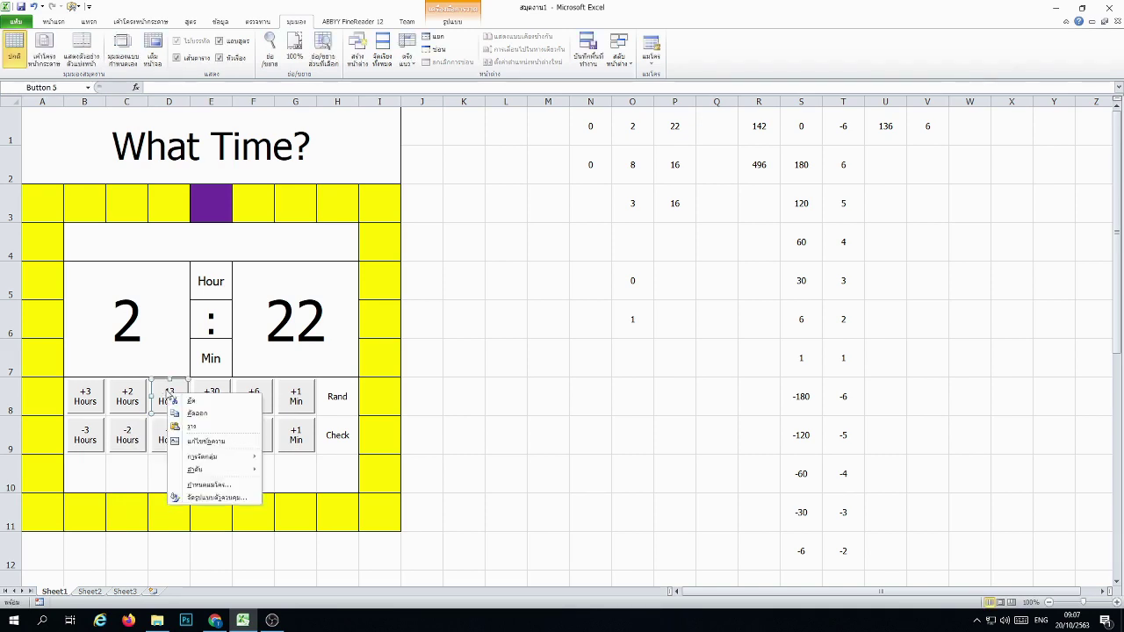
{"action": "key", "text": "x"}
{"action": "type", "text": "+1"}
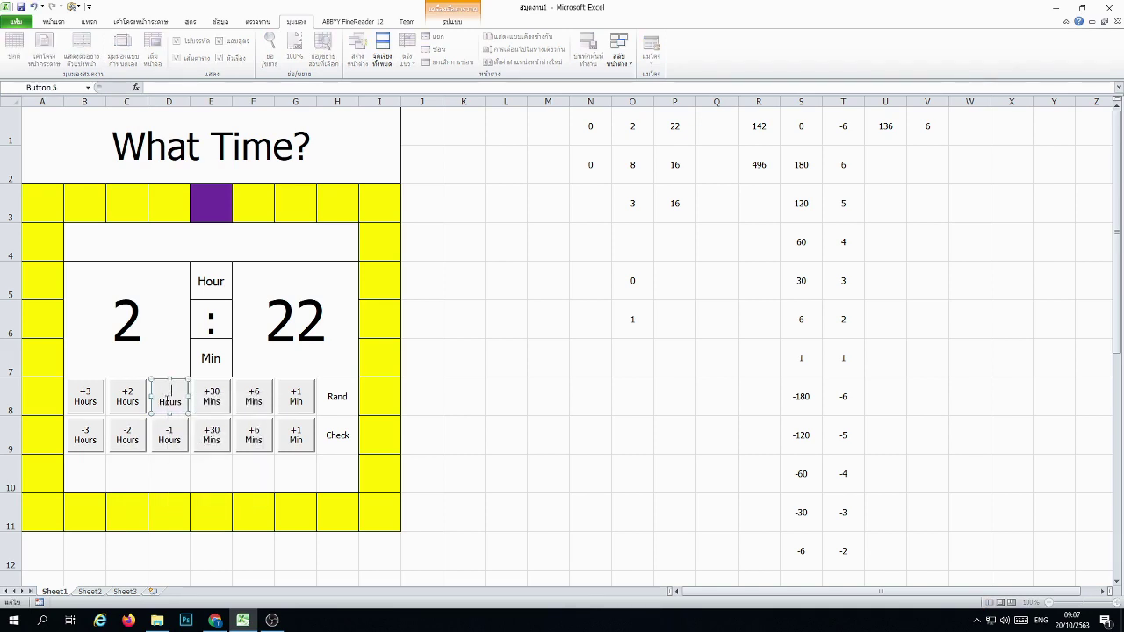
Step: Change the row-9 +30 Mins, +6 Mins and +1 Min copies to minus labels
{"action": "right_click", "coordinate": [212, 439]}
{"action": "key", "text": "x"}
{"action": "key", "text": "BackSpace"}
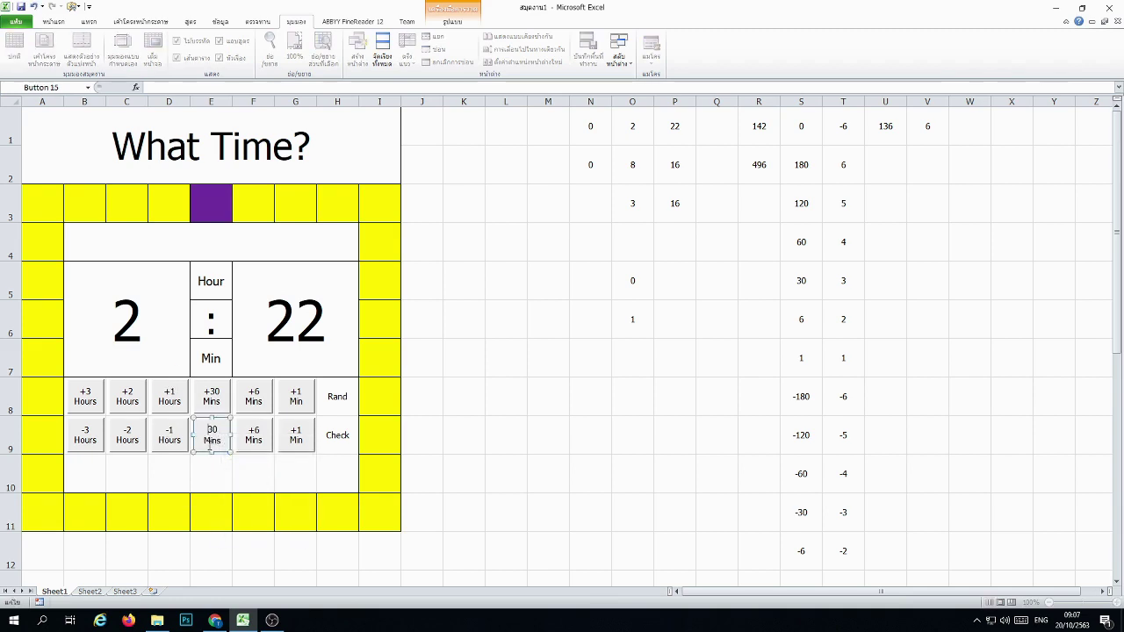
{"action": "type", "text": "-"}
{"action": "right_click", "coordinate": [250, 430]}
{"action": "key", "text": "x"}
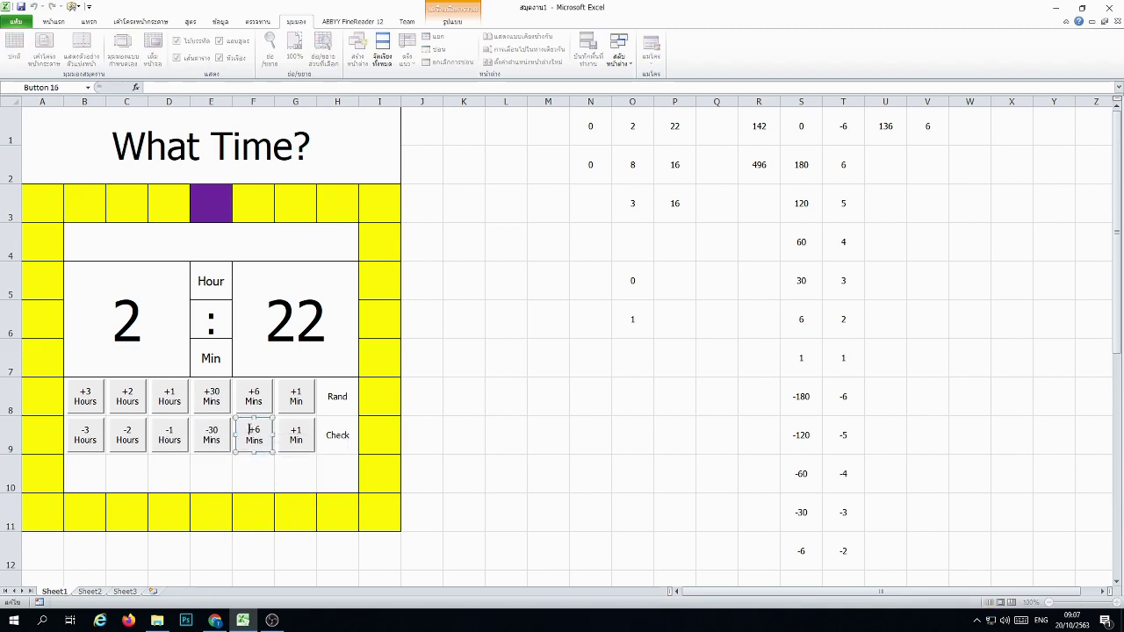
{"action": "key", "text": "BackSpace"}
{"action": "right_click", "coordinate": [297, 429]}
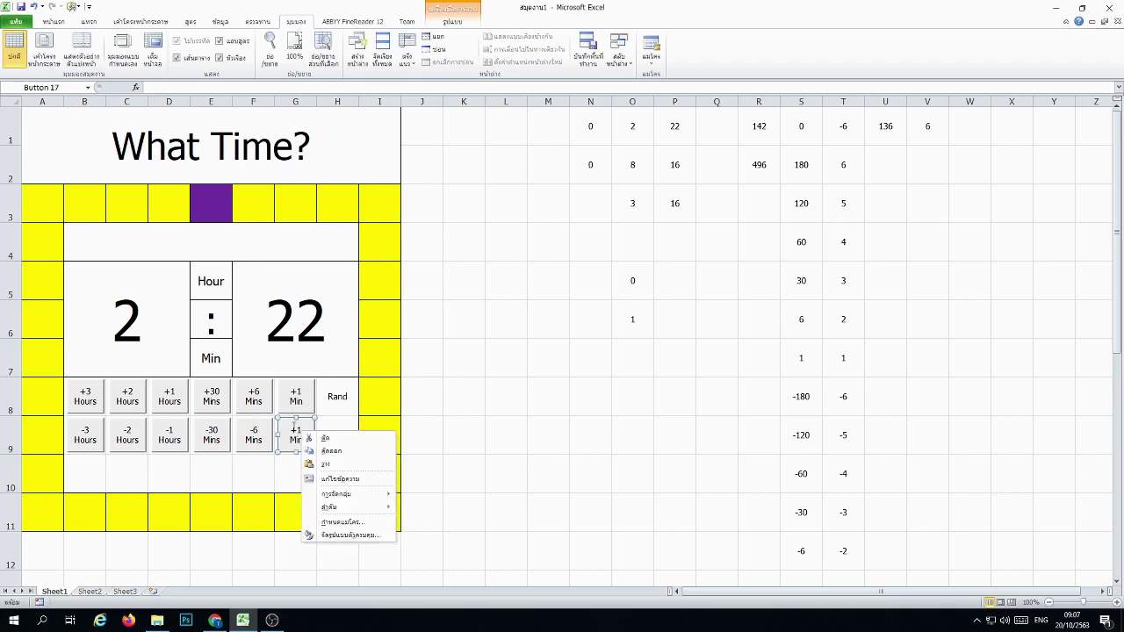
{"action": "key", "text": "x"}
{"action": "key", "text": "BackSpace"}
Step: Finish the button labels and open the button11 macro's code from the macro list
{"action": "left_click", "coordinate": [507, 402]}
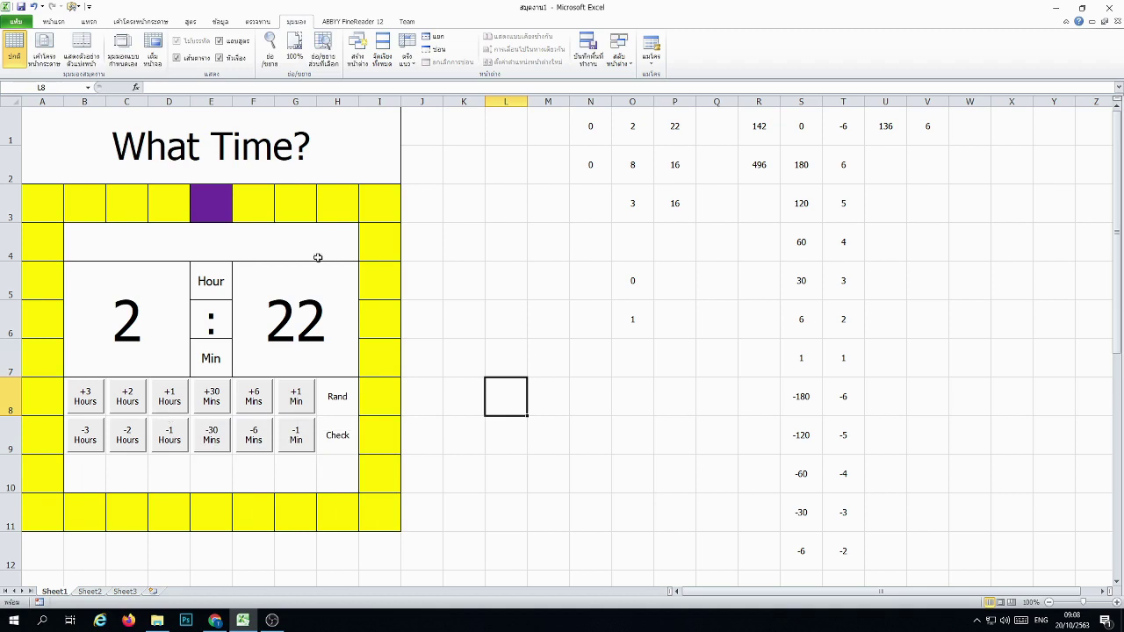
{"action": "left_click", "coordinate": [657, 72]}
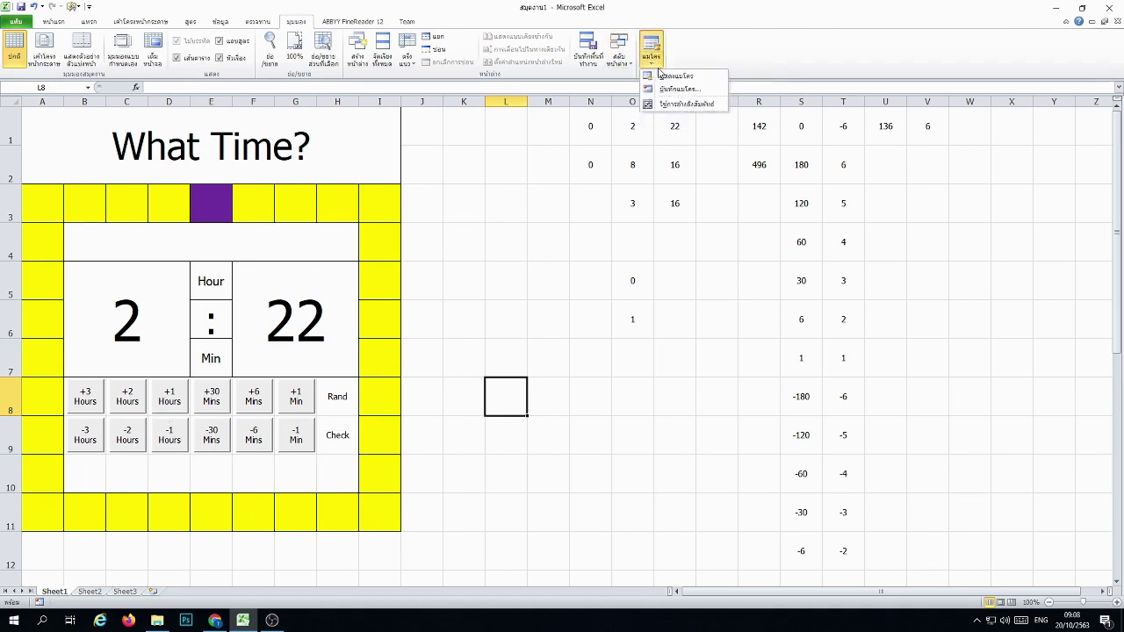
{"action": "left_click", "coordinate": [672, 75]}
{"action": "left_click", "coordinate": [607, 259]}
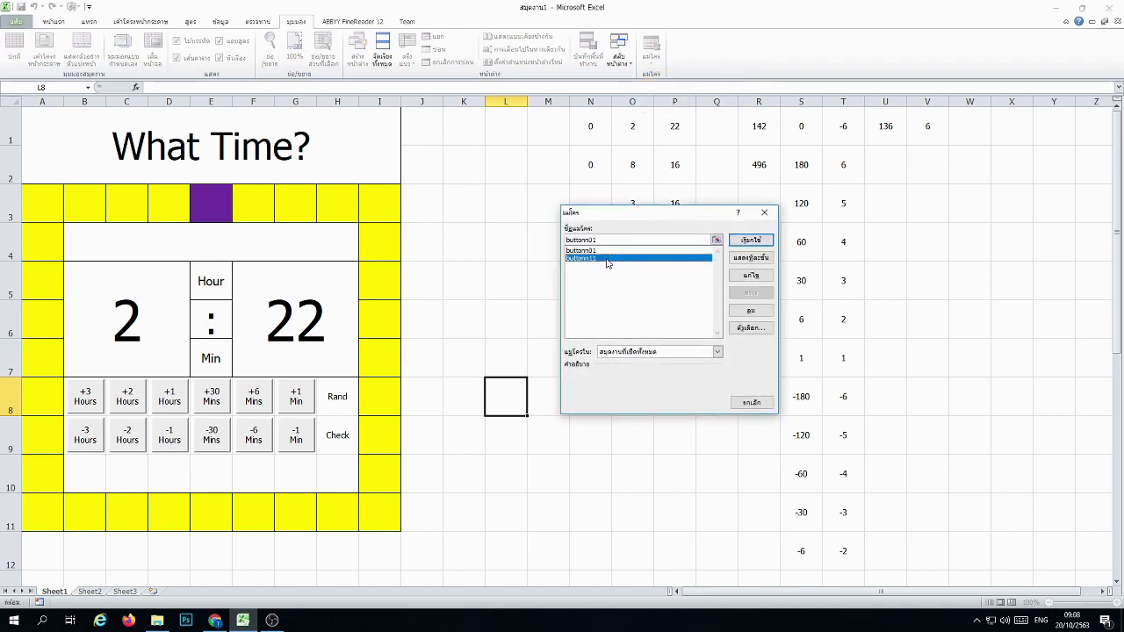
{"action": "left_click", "coordinate": [738, 278]}
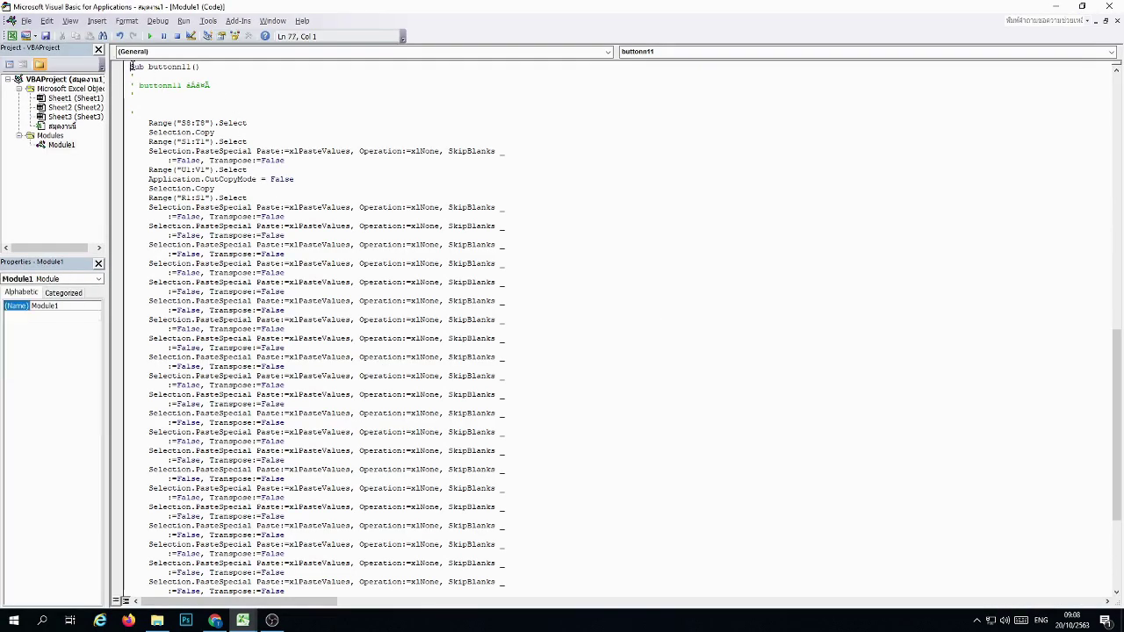
Step: Copy the button11 macro and paste five copies of it below
{"action": "scroll", "coordinate": [623, 338], "scroll_direction": "down", "scroll_amount": 8}
{"action": "left_click", "coordinate": [227, 580], "text": "shift"}
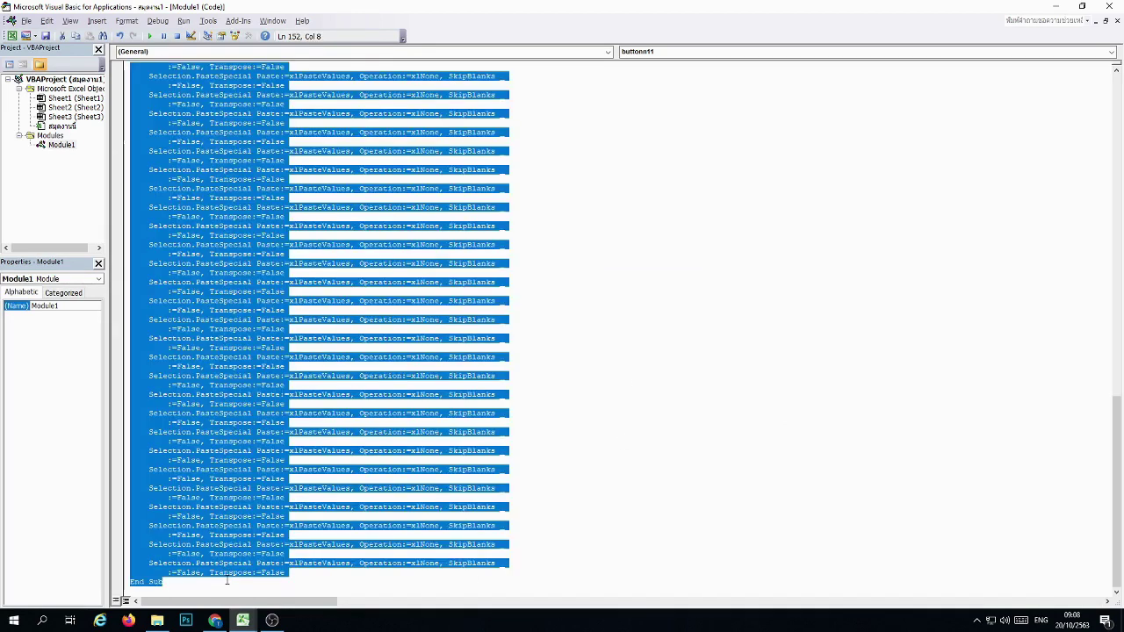
{"action": "key", "text": "ctrl+c"}
{"action": "left_click", "coordinate": [226, 581]}
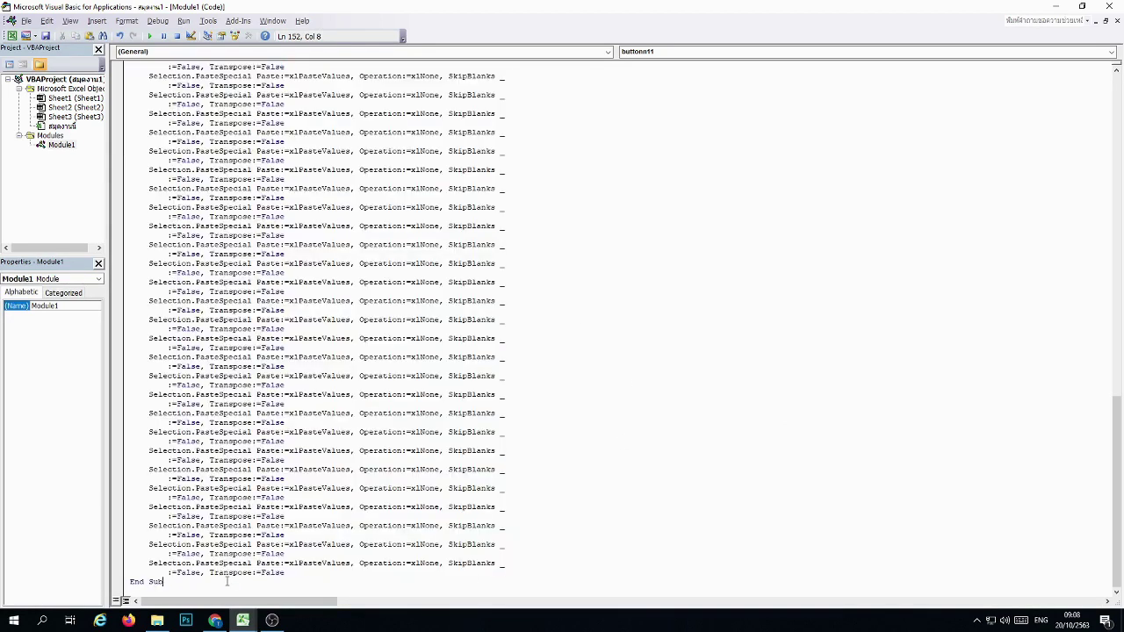
{"action": "key", "text": "ctrl+v"}
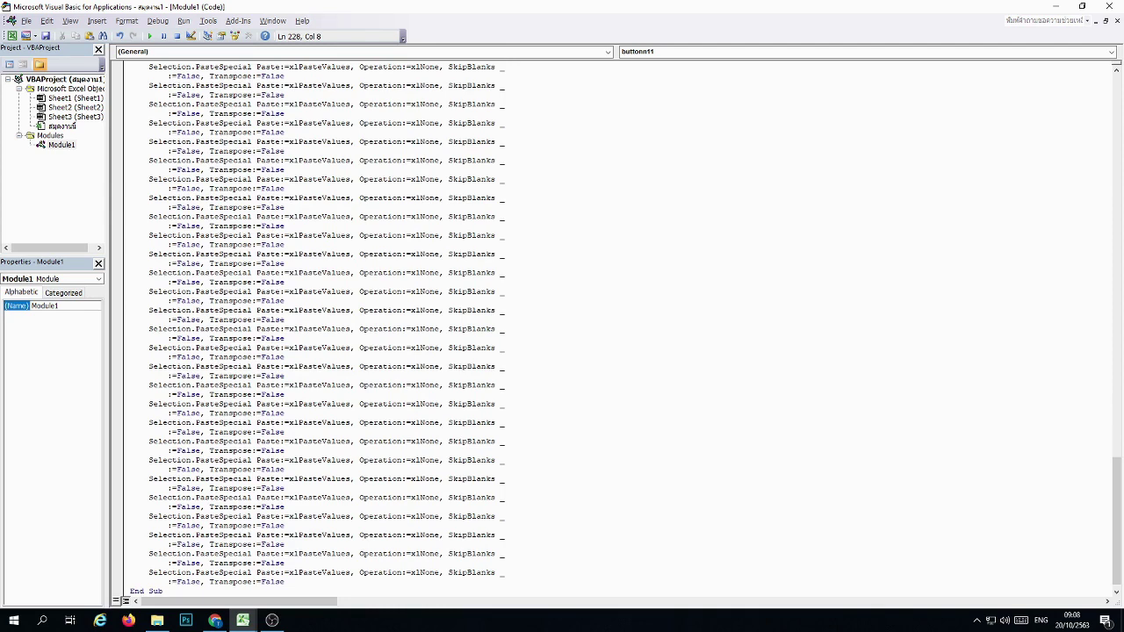
{"action": "key", "text": "Return"}
{"action": "key", "text": "ctrl+v"}
{"action": "key", "text": "Return"}
{"action": "key", "text": "ctrl+v"}
{"action": "key", "text": "Return"}
{"action": "key", "text": "ctrl+v"}
{"action": "key", "text": "Return"}
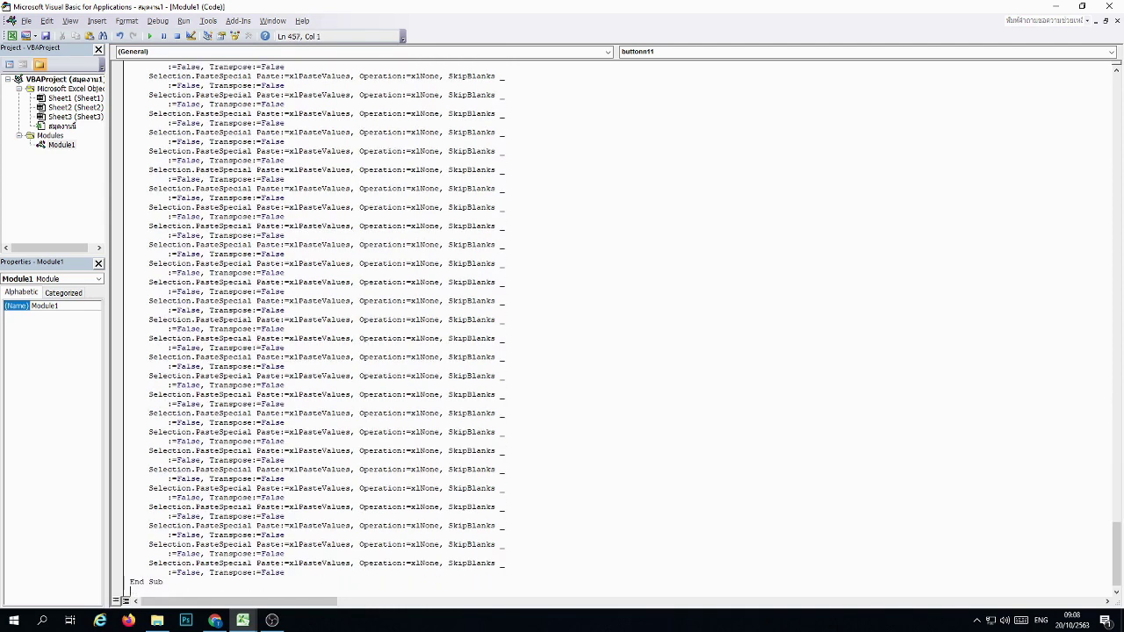
{"action": "key", "text": "ctrl+v"}
{"action": "scroll", "coordinate": [315, 542], "scroll_direction": "down", "scroll_amount": 15}
{"action": "scroll", "coordinate": [317, 534], "scroll_direction": "up", "scroll_amount": 12}
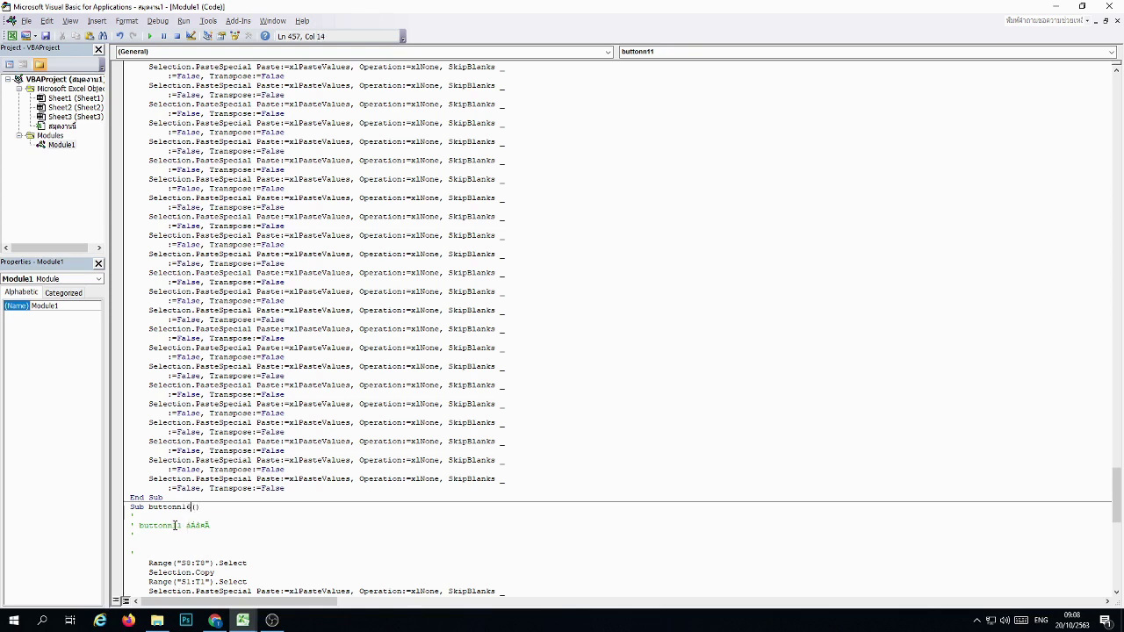
Step: Change the pasted copy's comment to buttonn16 and return to the Excel sheet
{"action": "type", "text": "6"}
{"action": "scroll", "coordinate": [720, 438], "scroll_direction": "down", "scroll_amount": 13}
{"action": "left_click", "coordinate": [1055, 7]}
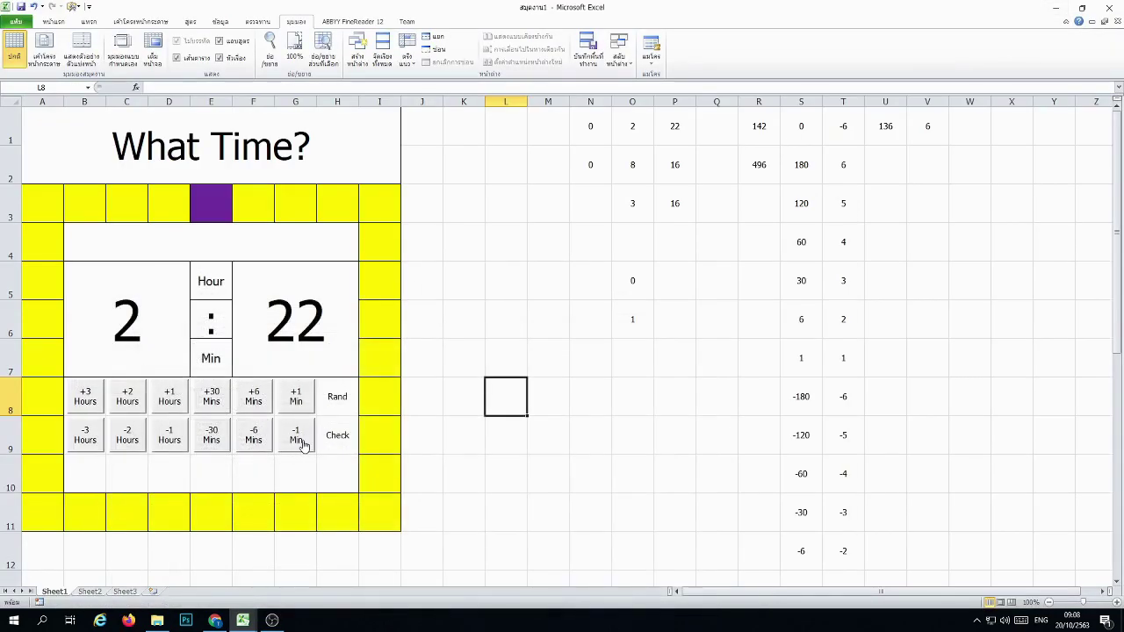
Step: Change buttonn16's copy range from S8:T8 to S13:T13 and check the sheet
{"action": "left_click", "coordinate": [1117, 582]}
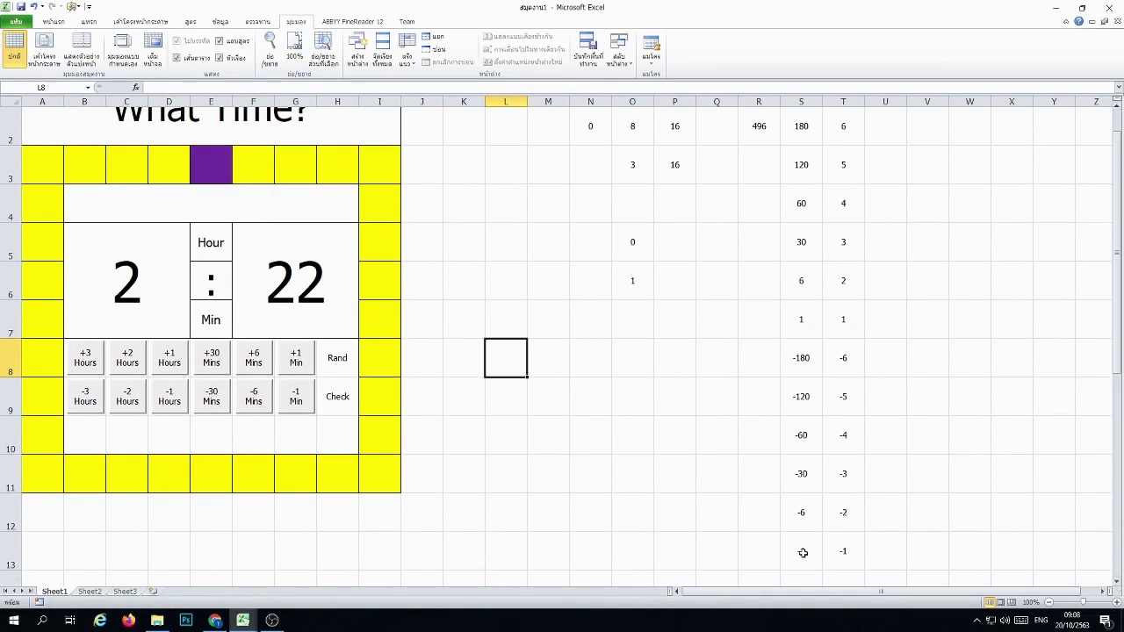
{"action": "mouse_move", "coordinate": [244, 621]}
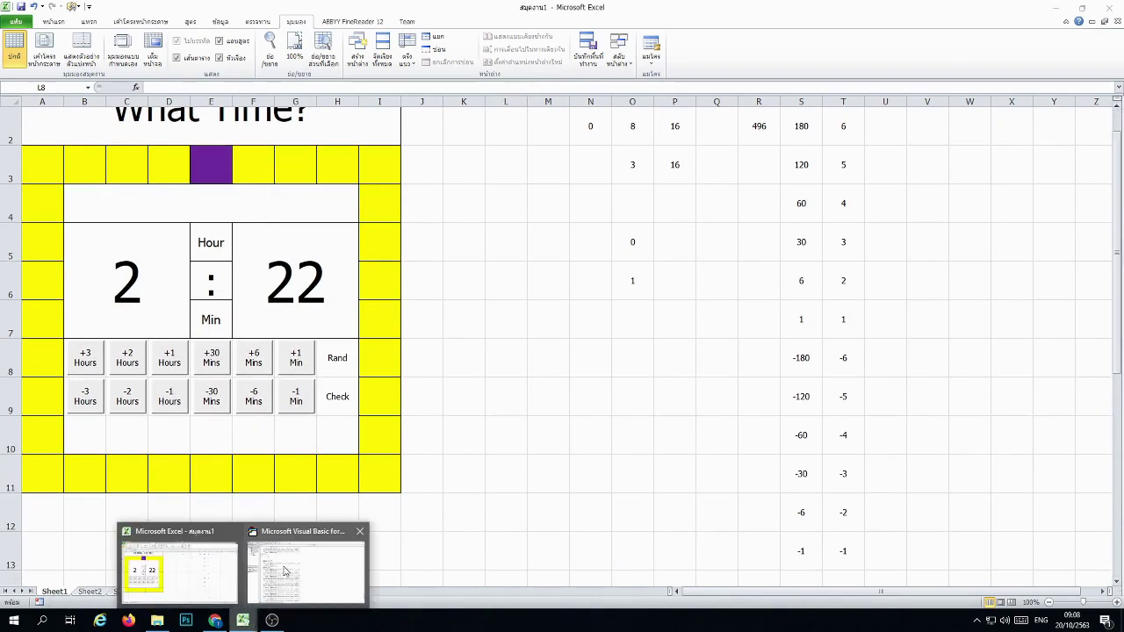
{"action": "left_click", "coordinate": [301, 566]}
{"action": "left_click", "coordinate": [185, 198]}
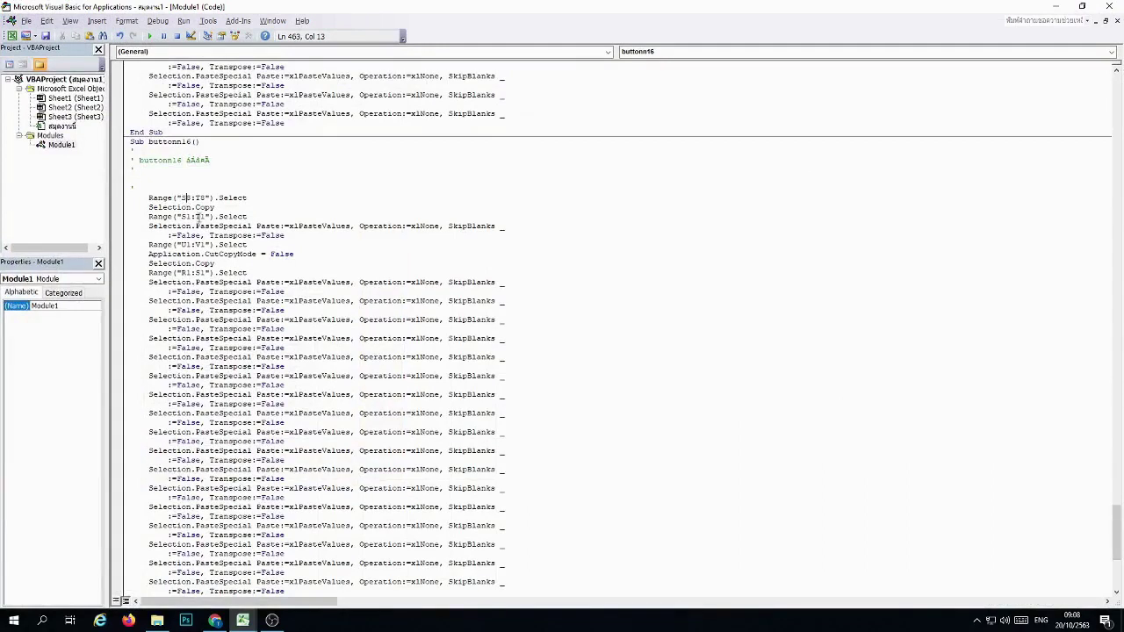
{"action": "type", "text": "13"}
{"action": "key", "text": "Delete"}
{"action": "type", "text": "13"}
{"action": "key", "text": "Delete"}
{"action": "left_click", "coordinate": [1055, 6]}
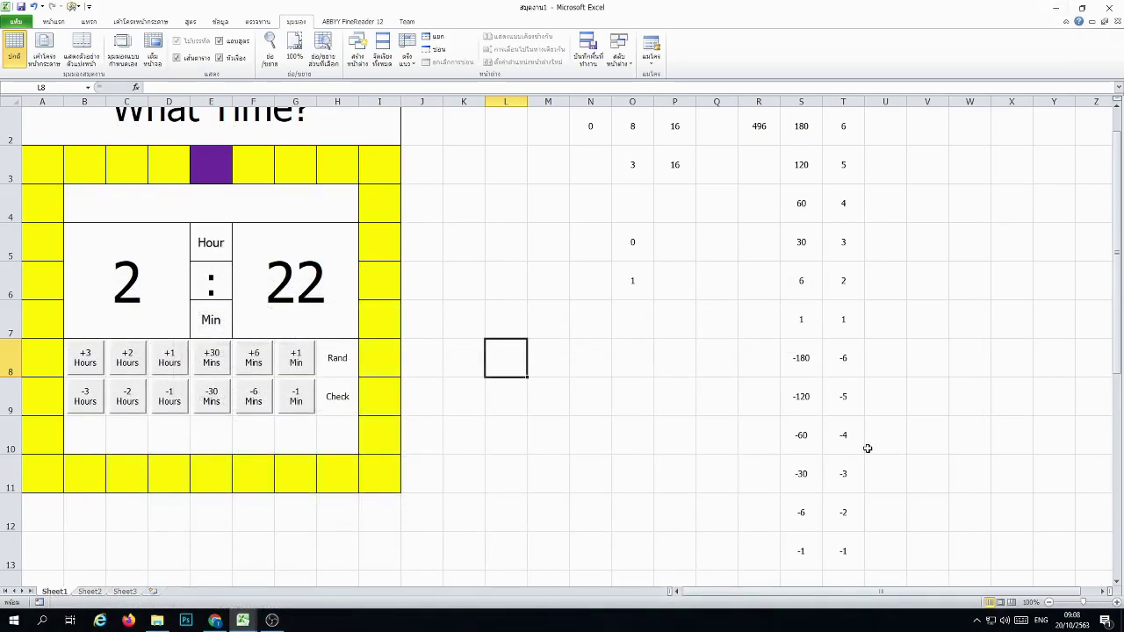
Step: Delete buttonn16's redundant PasteSpecial lines, leaving a single paste step
{"action": "left_click", "coordinate": [301, 572]}
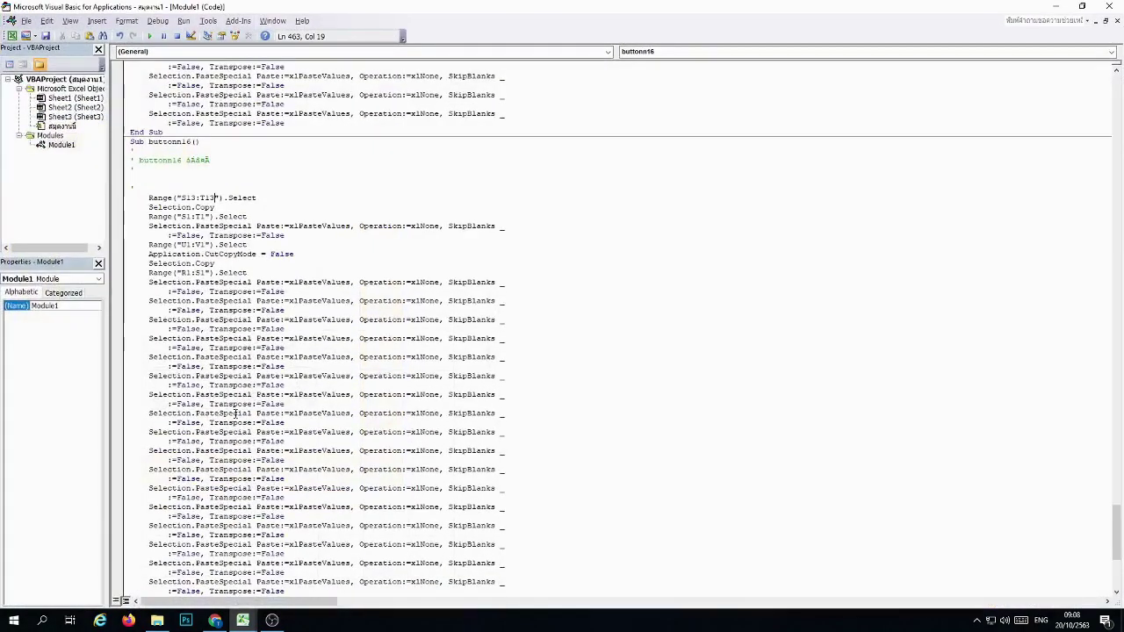
{"action": "left_click", "coordinate": [148, 305]}
{"action": "scroll", "coordinate": [404, 435], "scroll_direction": "down", "scroll_amount": 7}
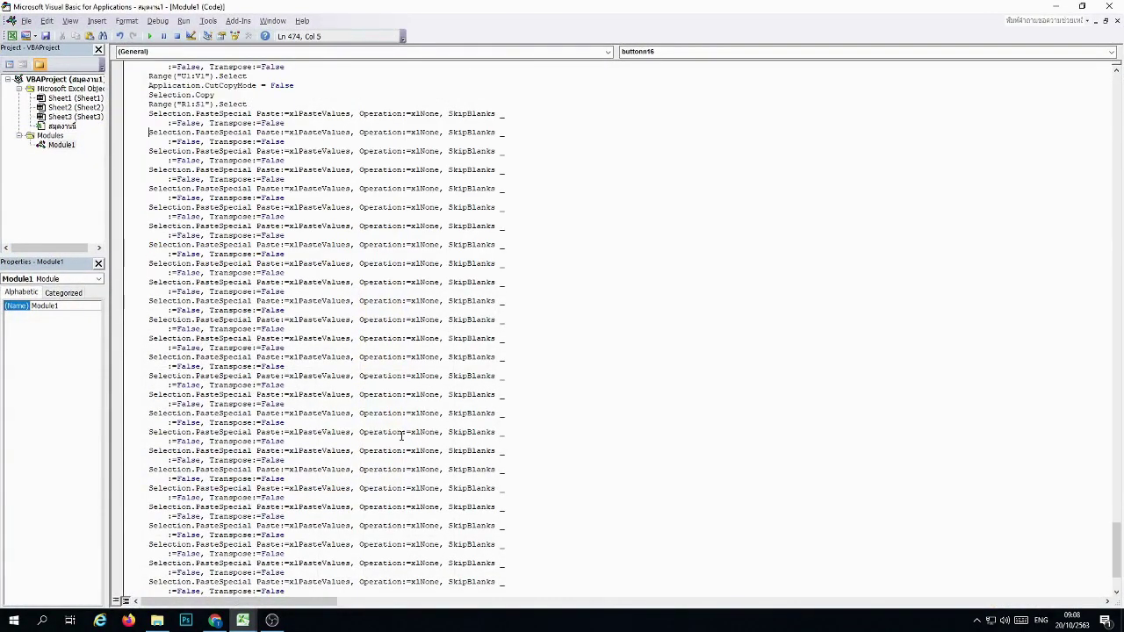
{"action": "left_click", "coordinate": [379, 574], "text": "shift"}
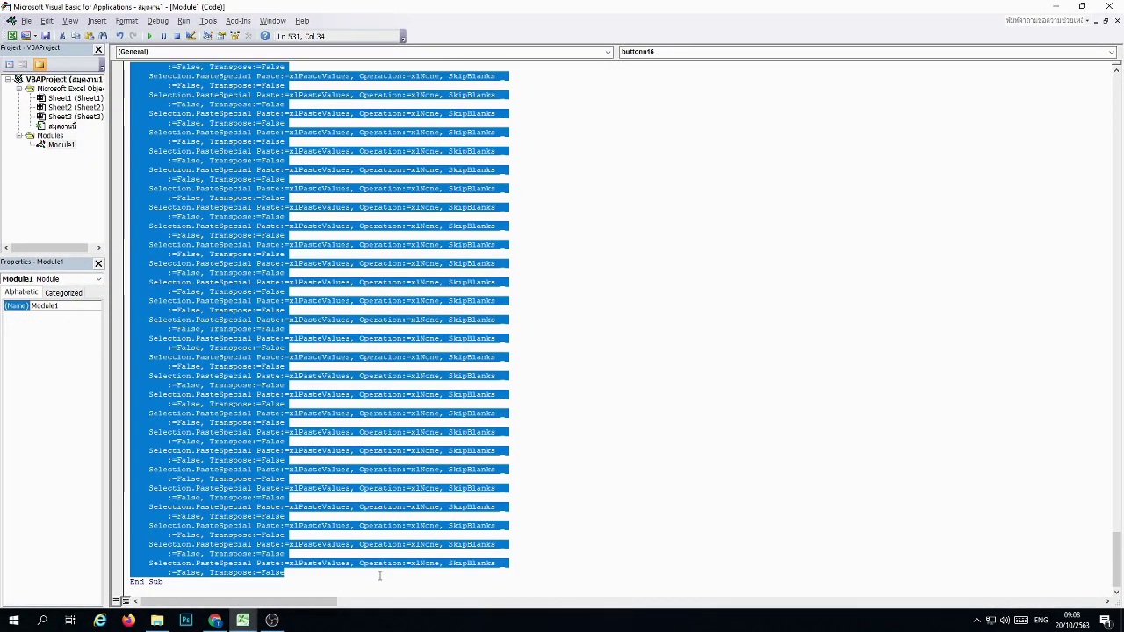
{"action": "key", "text": "Delete"}
{"action": "key", "text": "BackSpace"}
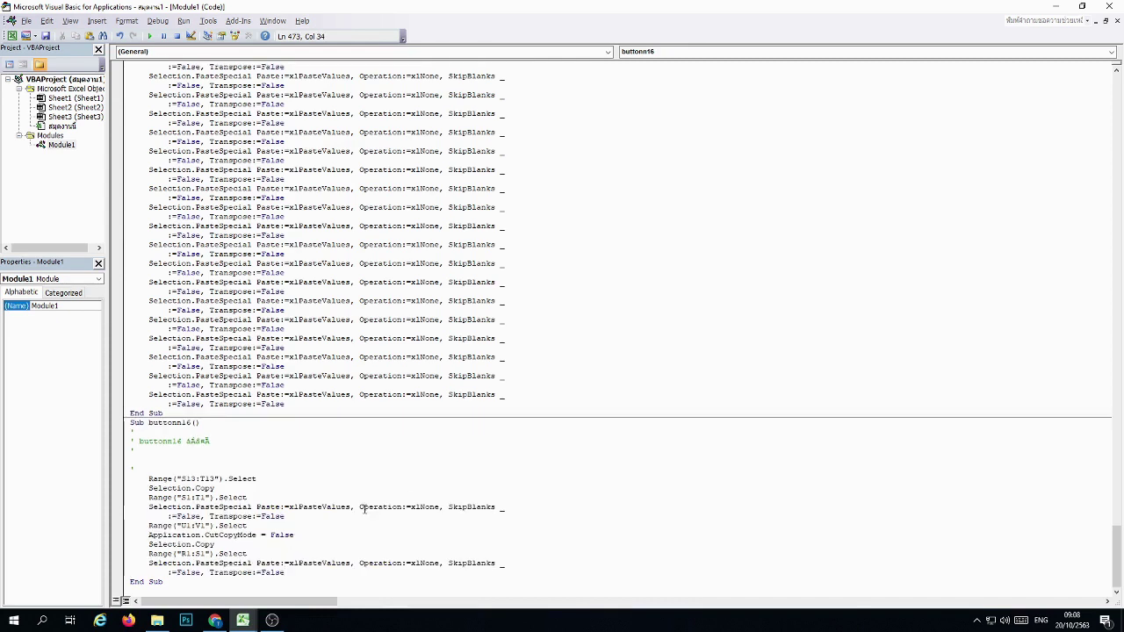
{"action": "scroll", "coordinate": [196, 420], "scroll_direction": "up", "scroll_amount": 10}
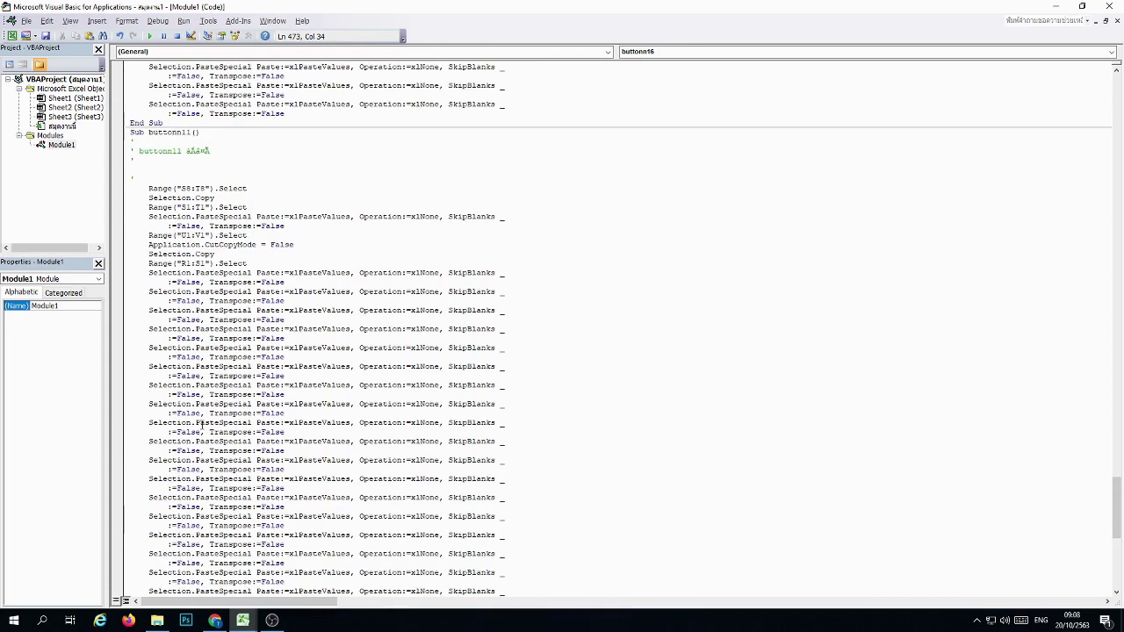
{"action": "scroll", "coordinate": [189, 281], "scroll_direction": "up", "scroll_amount": 3}
Step: Rename the next macro copy to buttonn06 and return to the Excel sheet
{"action": "left_click", "coordinate": [183, 216]}
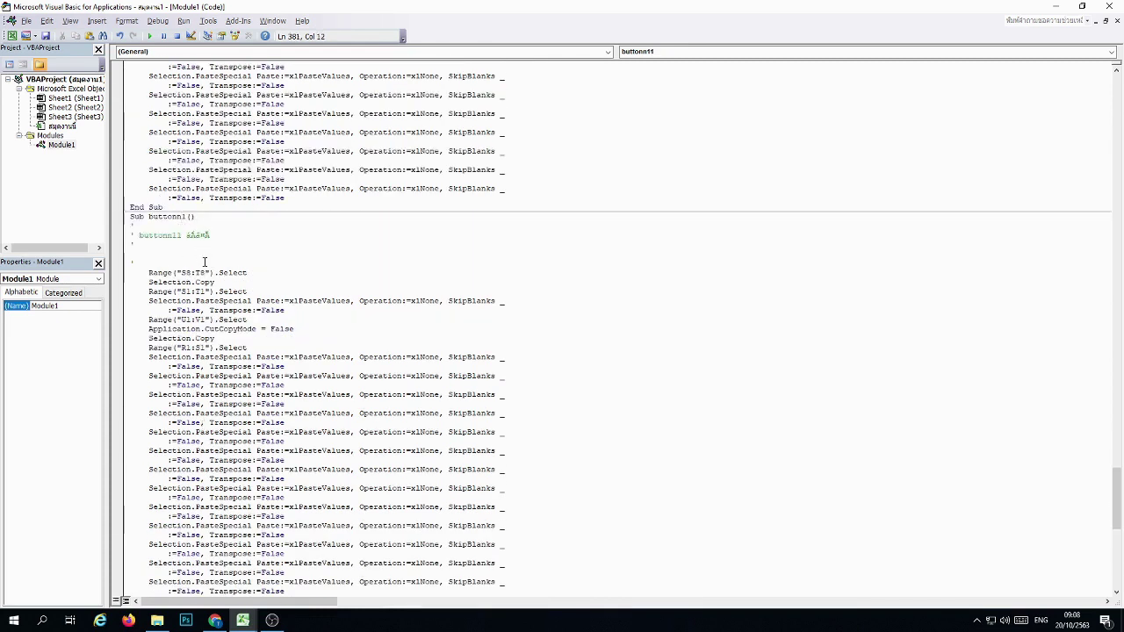
{"action": "key", "text": "Delete"}
{"action": "type", "text": "0"}
{"action": "key", "text": "Delete"}
{"action": "key", "text": "Delete"}
{"action": "type", "text": "06"}
{"action": "left_click", "coordinate": [1056, 7]}
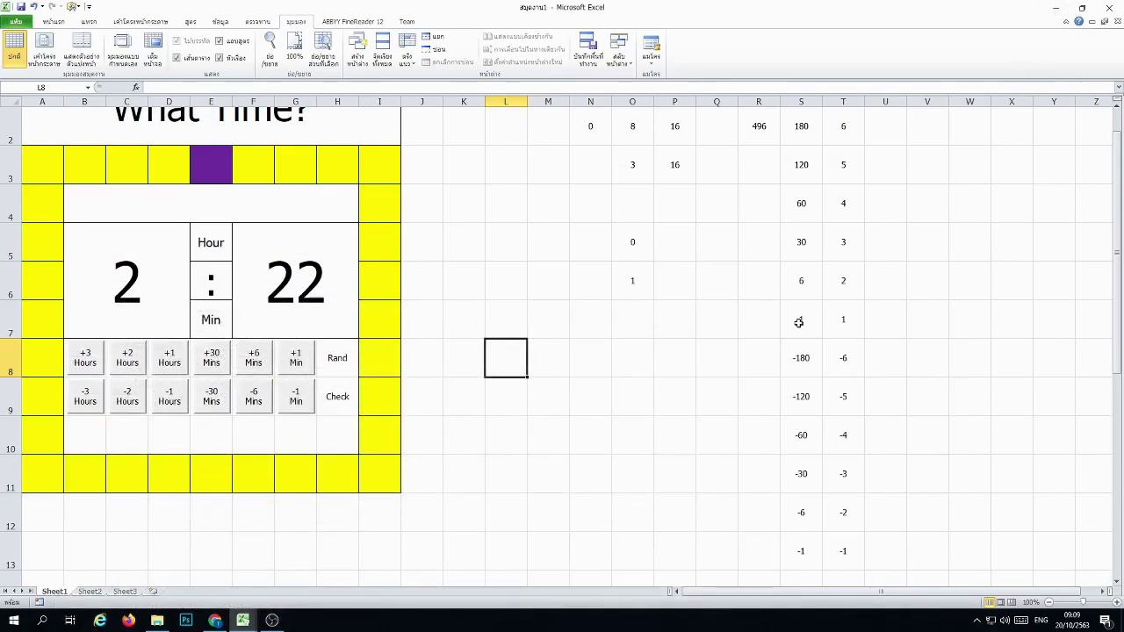
Step: Change buttonn06's copy range to S7:T7
{"action": "mouse_move", "coordinate": [242, 620]}
{"action": "left_click", "coordinate": [308, 566]}
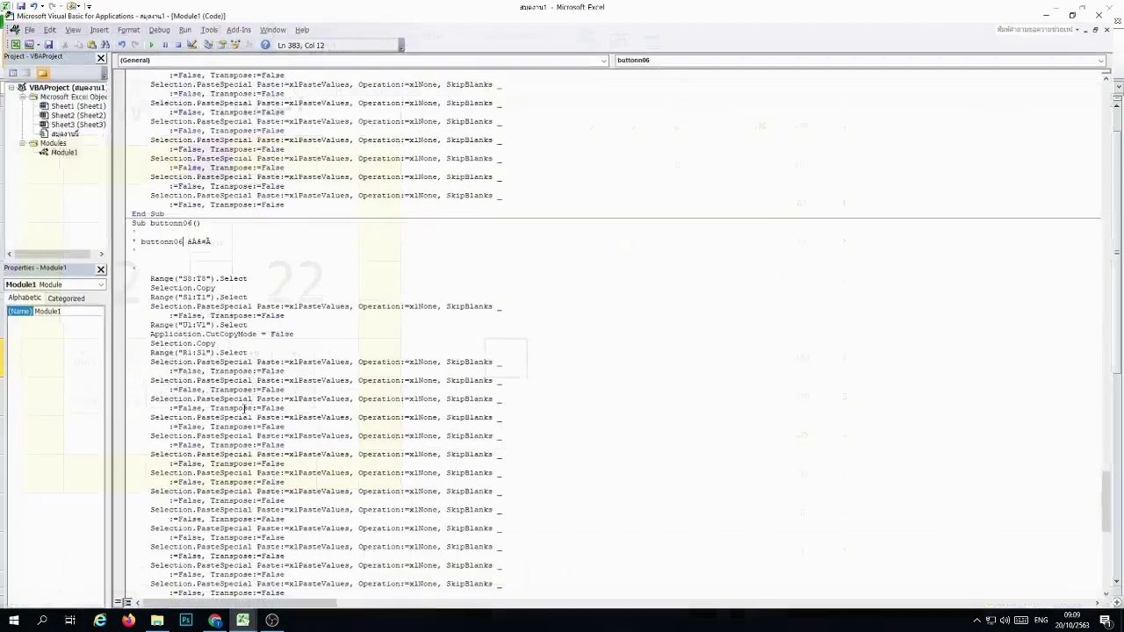
{"action": "left_click", "coordinate": [187, 274]}
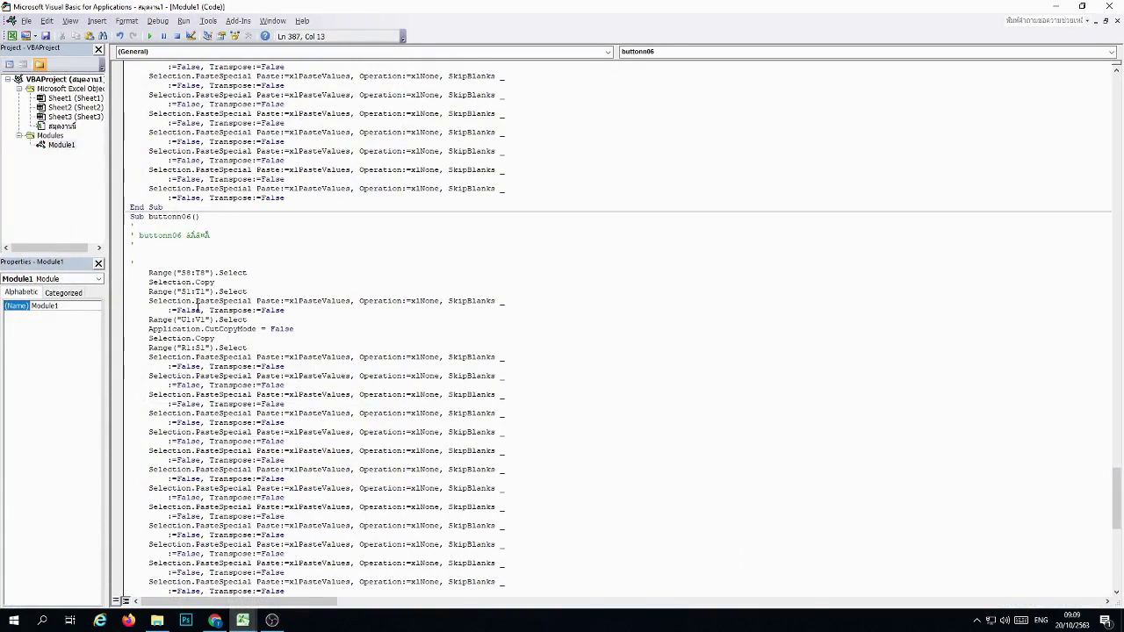
{"action": "key", "text": "Delete"}
{"action": "type", "text": "7"}
Step: Delete buttonn06's redundant PasteSpecial lines, leaving a single paste step
{"action": "left_click", "coordinate": [149, 357]}
{"action": "scroll", "coordinate": [413, 464], "scroll_direction": "down", "scroll_amount": 7}
{"action": "scroll", "coordinate": [412, 463], "scroll_direction": "down", "scroll_amount": 5}
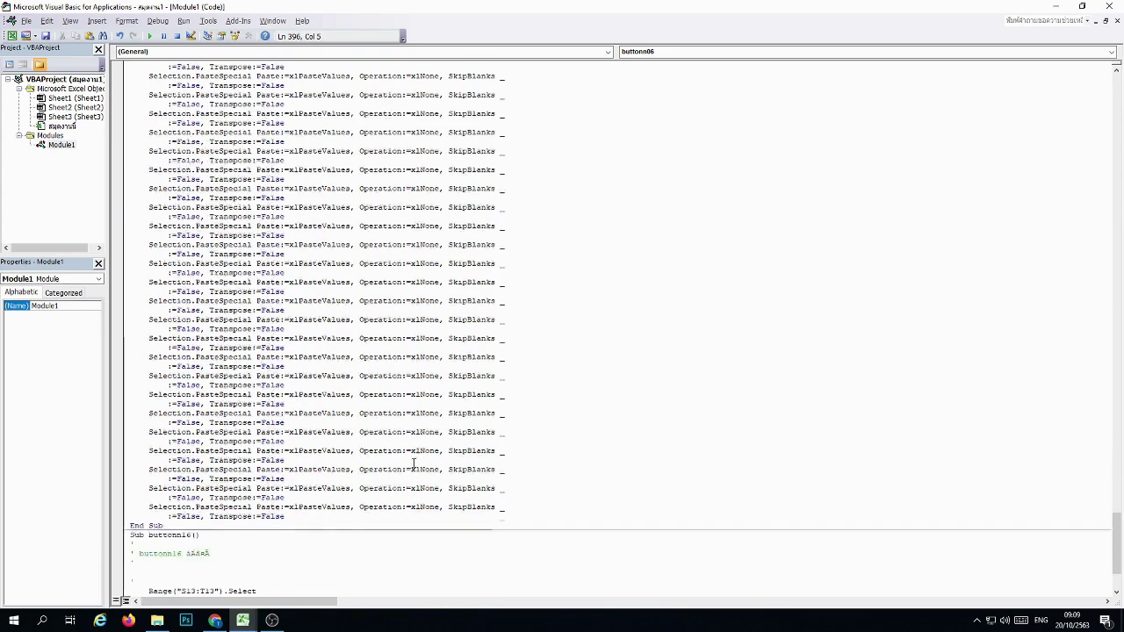
{"action": "scroll", "coordinate": [413, 464], "scroll_direction": "up", "scroll_amount": 4}
{"action": "scroll", "coordinate": [149, 151], "scroll_direction": "down", "scroll_amount": 4}
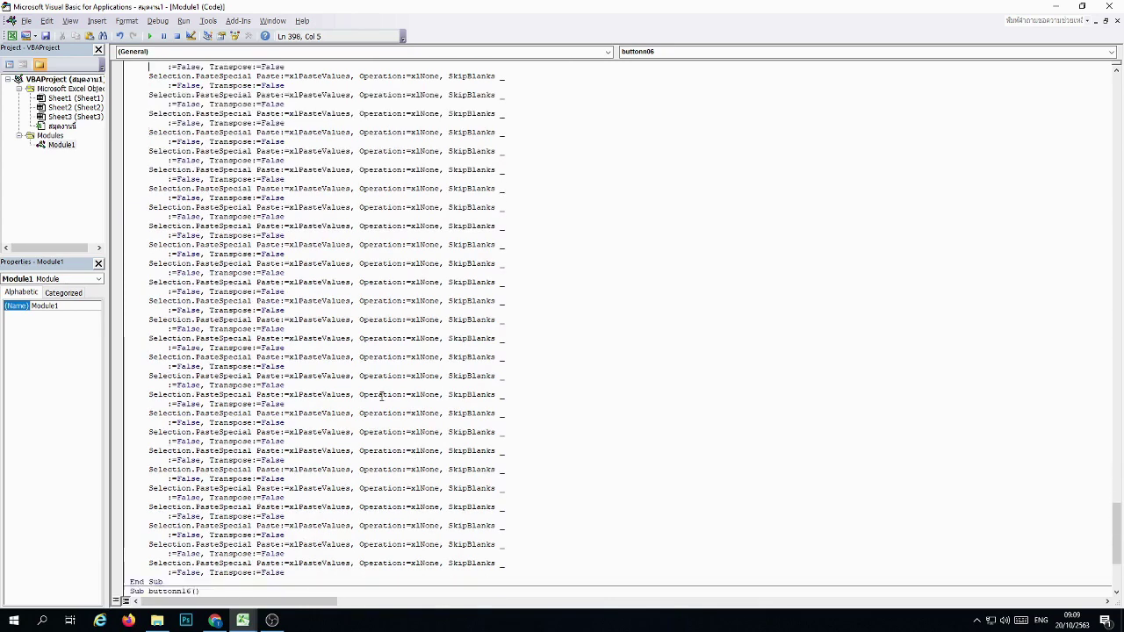
{"action": "scroll", "coordinate": [149, 151], "scroll_direction": "down", "scroll_amount": 2}
{"action": "left_click", "coordinate": [291, 516], "text": "shift"}
{"action": "key", "text": "Delete"}
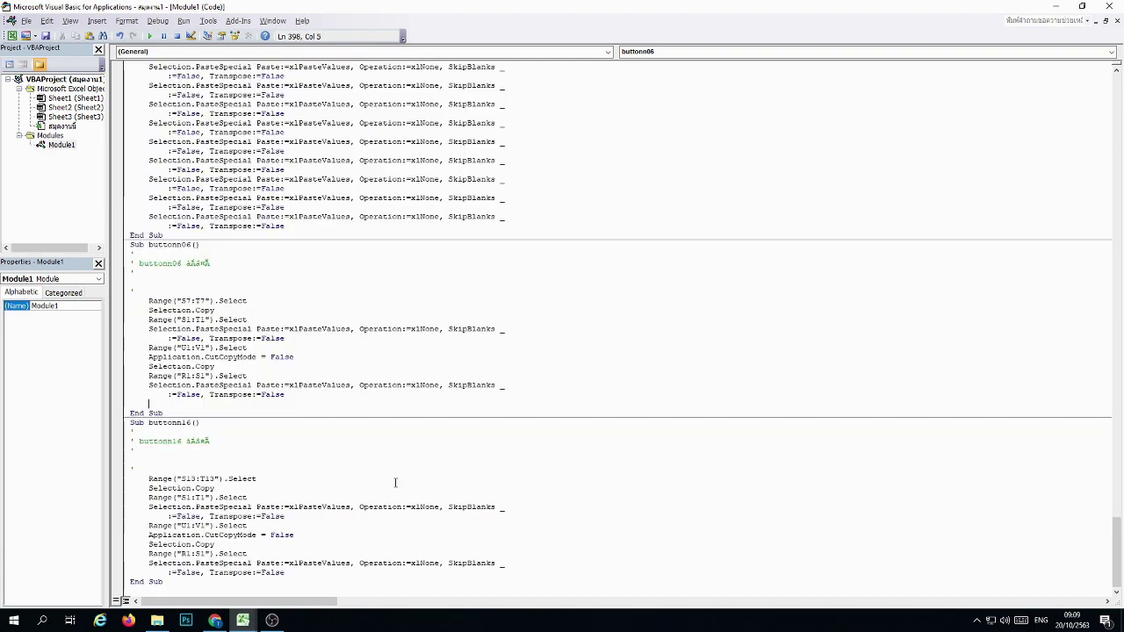
{"action": "key", "text": "BackSpace"}
{"action": "scroll", "coordinate": [171, 332], "scroll_direction": "up", "scroll_amount": 4}
{"action": "scroll", "coordinate": [172, 332], "scroll_direction": "up", "scroll_amount": 9}
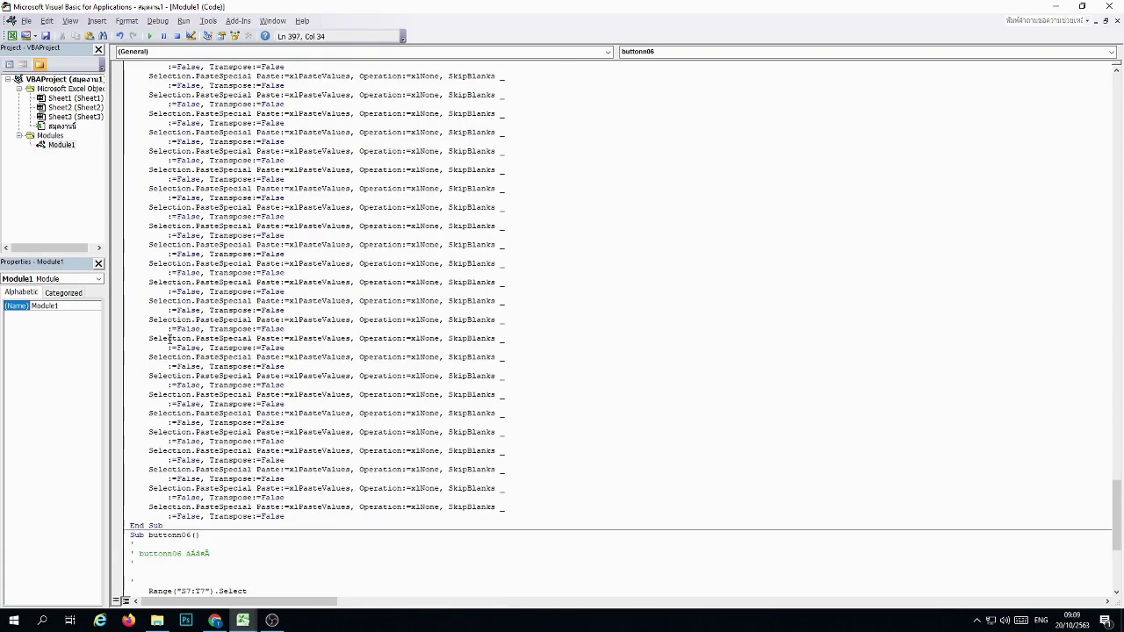
{"action": "scroll", "coordinate": [178, 309], "scroll_direction": "up", "scroll_amount": 2}
Step: Rename the next macro copy to buttonn15 and set its range to S12:T12
{"action": "left_click", "coordinate": [188, 104]}
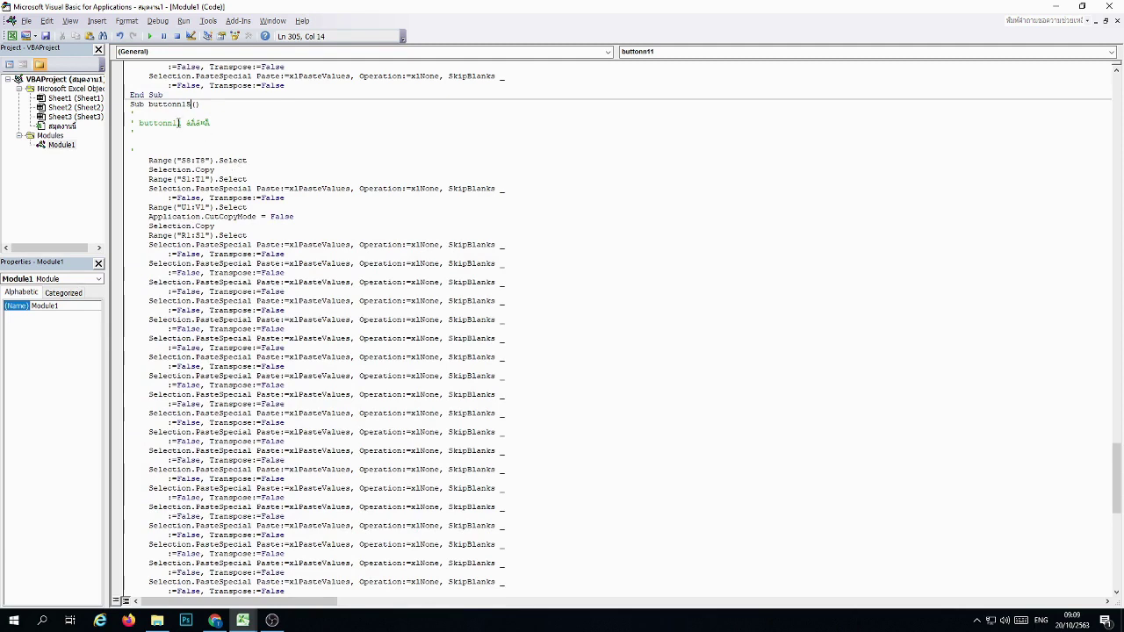
{"action": "type", "text": "5"}
{"action": "left_click", "coordinate": [189, 161]}
{"action": "key", "text": "BackSpace"}
{"action": "type", "text": "12"}
{"action": "key", "text": "Delete"}
{"action": "type", "text": "12"}
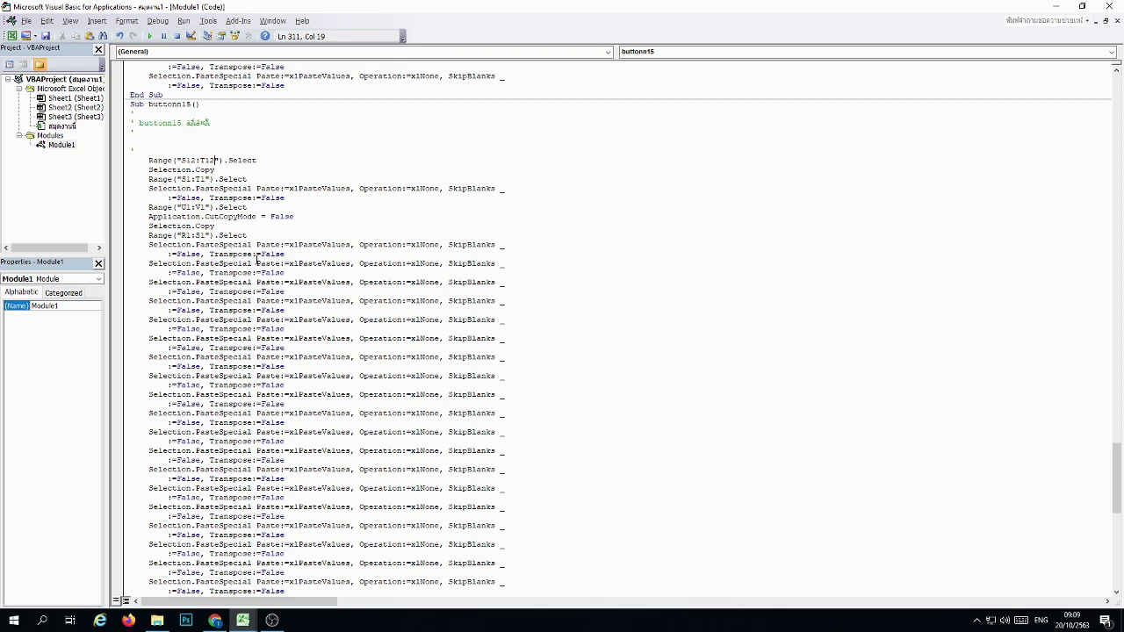
Step: Delete the surplus PasteSpecial lines at the end of buttonn15
{"action": "left_click", "coordinate": [147, 301]}
{"action": "scroll", "coordinate": [264, 395], "scroll_direction": "down", "scroll_amount": 7}
{"action": "scroll", "coordinate": [264, 395], "scroll_direction": "down", "scroll_amount": 4}
{"action": "left_click", "coordinate": [374, 489], "text": "shift"}
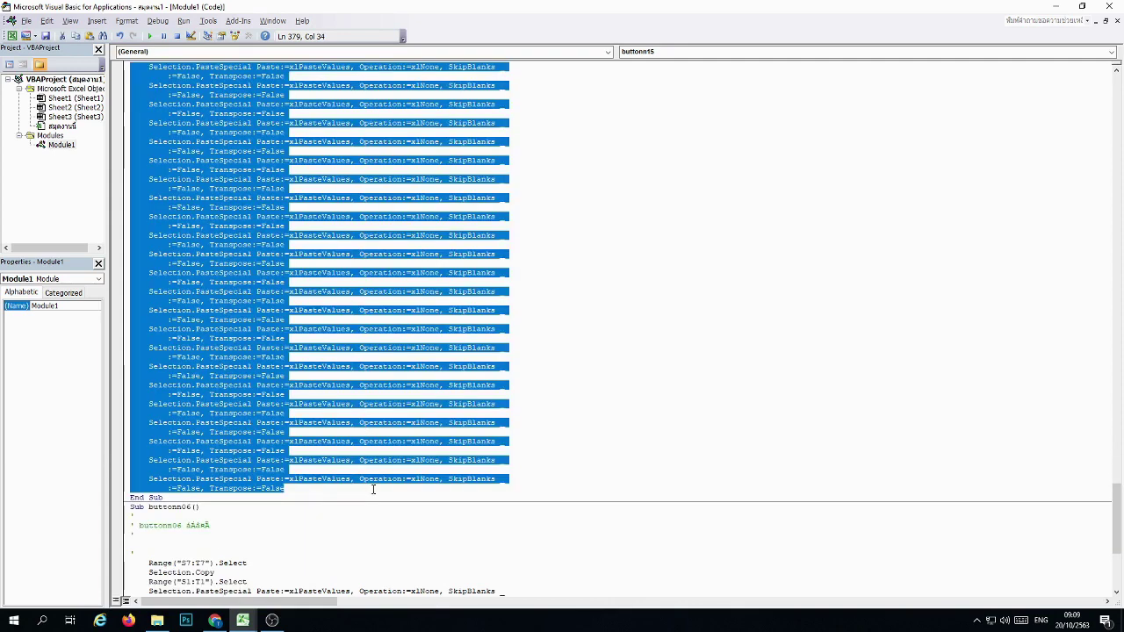
{"action": "key", "text": "Delete"}
Step: Paste the copied macro and change it to buttonn05, copying S6:T6
{"action": "key", "text": "ctrl+v"}
{"action": "key", "text": "ctrl+v"}
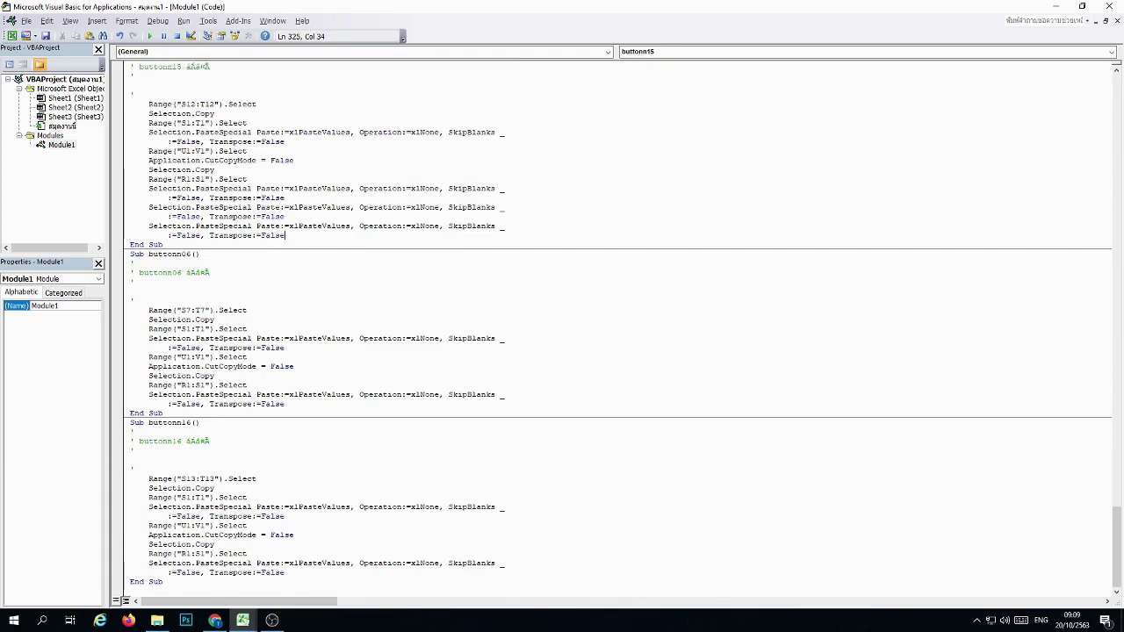
{"action": "key", "text": "ctrl+v"}
{"action": "key", "text": "ctrl+v"}
{"action": "key", "text": "ctrl+v"}
{"action": "key", "text": "ctrl+v"}
{"action": "key", "text": "ctrl+v"}
{"action": "key", "text": "ctrl+v"}
{"action": "key", "text": "ctrl+v"}
{"action": "key", "text": "ctrl+v"}
{"action": "key", "text": "ctrl+v"}
{"action": "scroll", "coordinate": [290, 451], "scroll_direction": "up", "scroll_amount": 6}
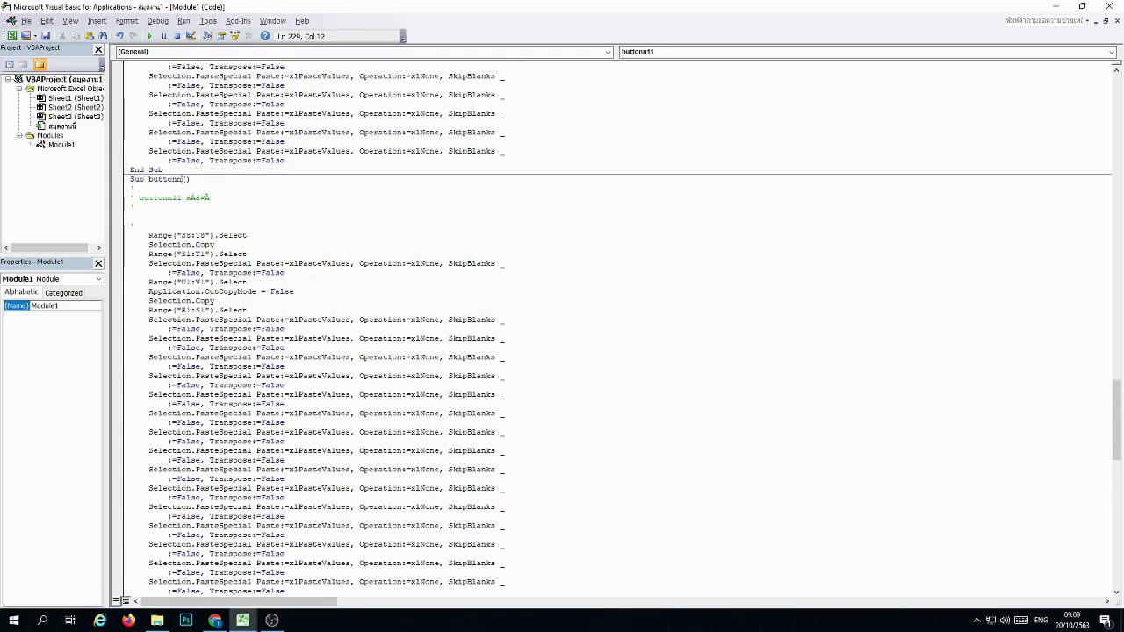
{"action": "left_click", "coordinate": [181, 197]}
{"action": "key", "text": "BackSpace"}
{"action": "key", "text": "BackSpace"}
{"action": "type", "text": "05"}
{"action": "key", "text": "Down"}
{"action": "key", "text": "Down"}
{"action": "key", "text": "Down"}
{"action": "key", "text": "Delete"}
{"action": "type", "text": "6"}
{"action": "key", "text": "Right"}
{"action": "key", "text": "Right"}
{"action": "key", "text": "shift+Right"}
{"action": "type", "text": "6"}
Step: Delete the surplus paste lines and the leftover empty line from buttonn05
{"action": "left_click", "coordinate": [150, 376]}
{"action": "scroll", "coordinate": [264, 404], "scroll_direction": "down", "scroll_amount": 8}
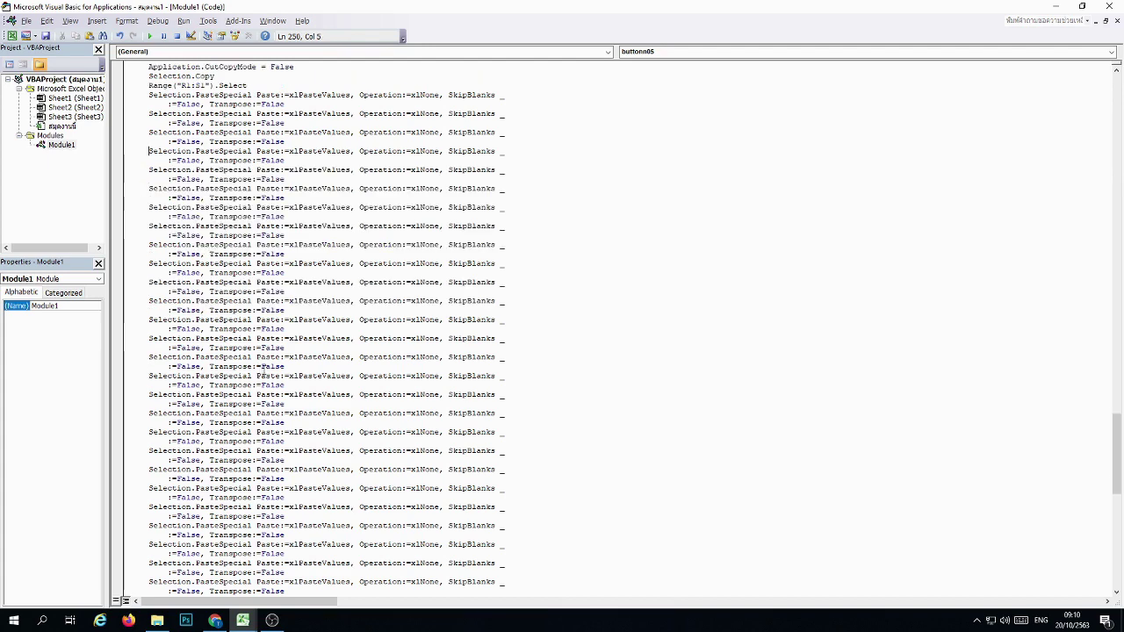
{"action": "scroll", "coordinate": [302, 427], "scroll_direction": "down", "scroll_amount": 10}
{"action": "left_click", "coordinate": [311, 394], "text": "shift"}
{"action": "key", "text": "Delete"}
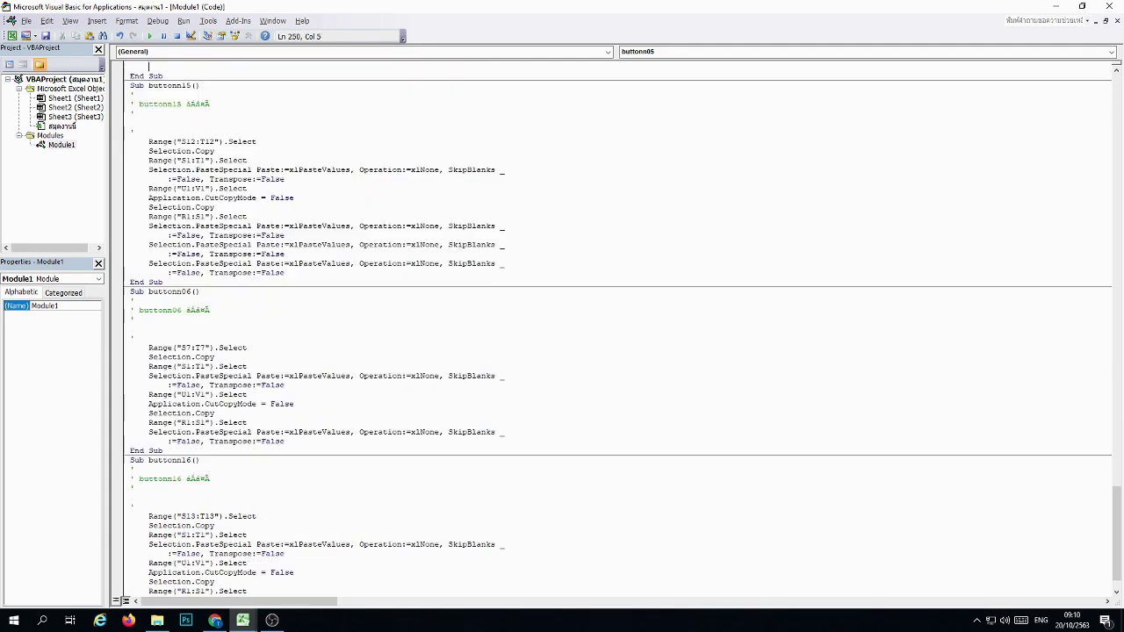
{"action": "key", "text": "BackSpace"}
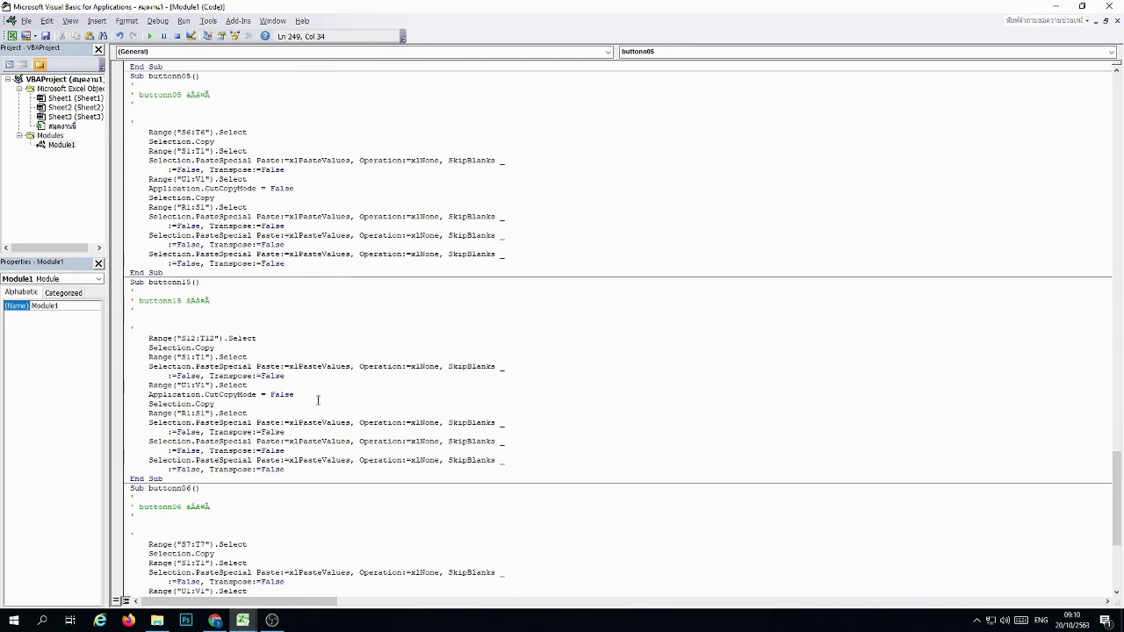
Step: Rename the buttonn11 Sub and its comment to buttonn14
{"action": "scroll", "coordinate": [263, 286], "scroll_direction": "down", "scroll_amount": 5}
{"action": "scroll", "coordinate": [246, 280], "scroll_direction": "down", "scroll_amount": 5}
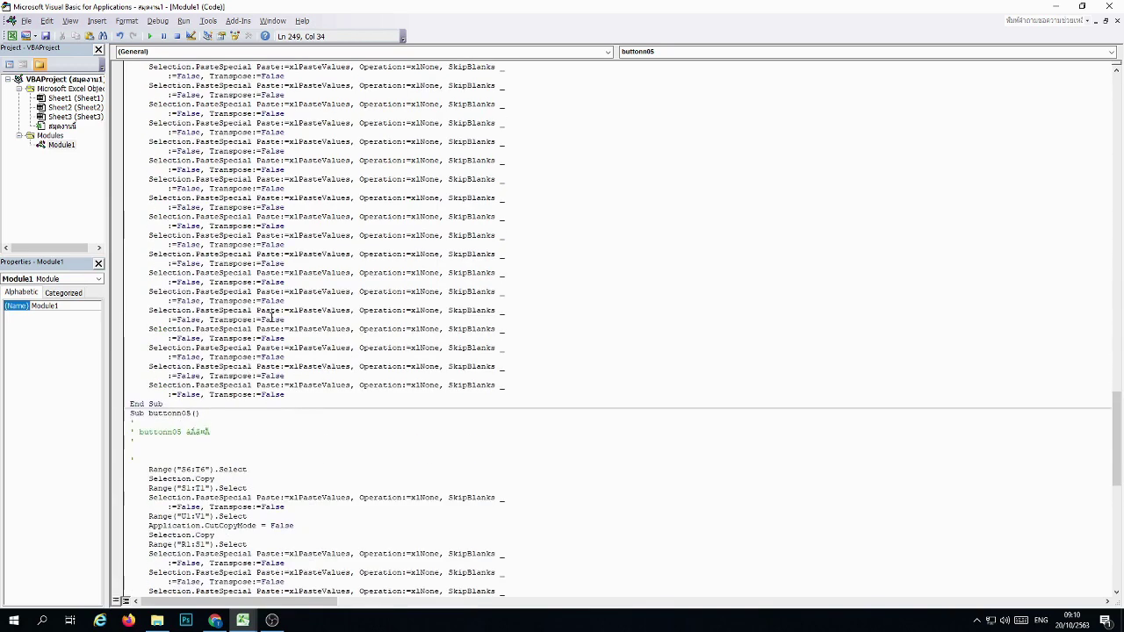
{"action": "scroll", "coordinate": [228, 272], "scroll_direction": "down", "scroll_amount": 5}
{"action": "scroll", "coordinate": [222, 271], "scroll_direction": "up", "scroll_amount": 4}
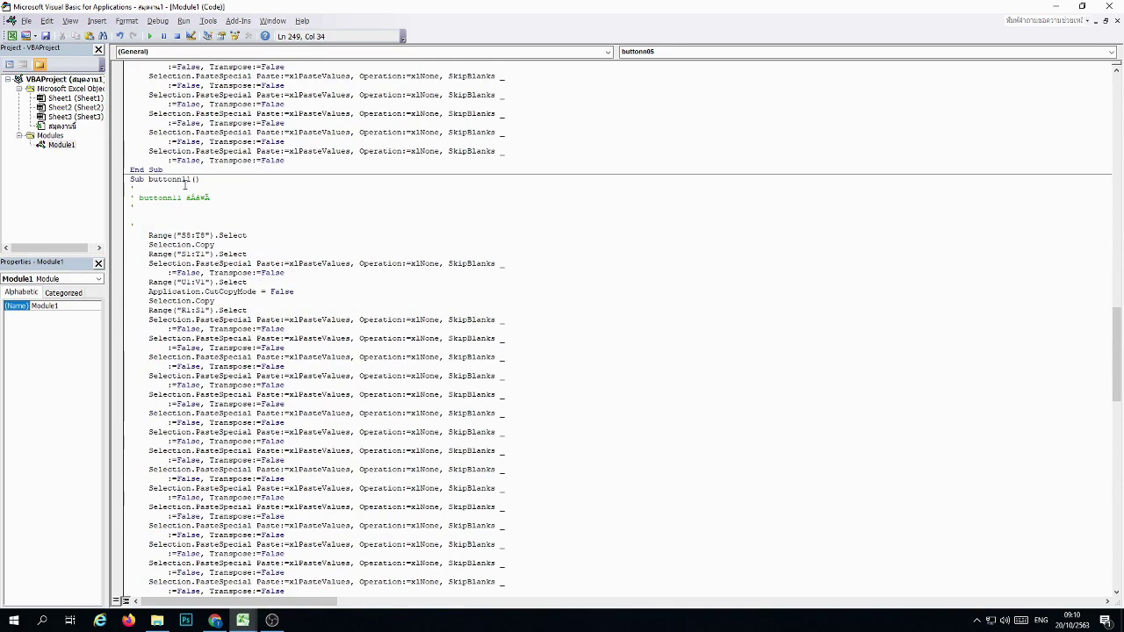
{"action": "left_click", "coordinate": [188, 179]}
{"action": "key", "text": "Delete"}
{"action": "type", "text": "4"}
{"action": "key", "text": "Delete"}
{"action": "type", "text": "4"}
Step: Delete buttonn14's trailing paste lines, then undo to restore them
{"action": "scroll", "coordinate": [162, 340], "scroll_direction": "down", "scroll_amount": 1}
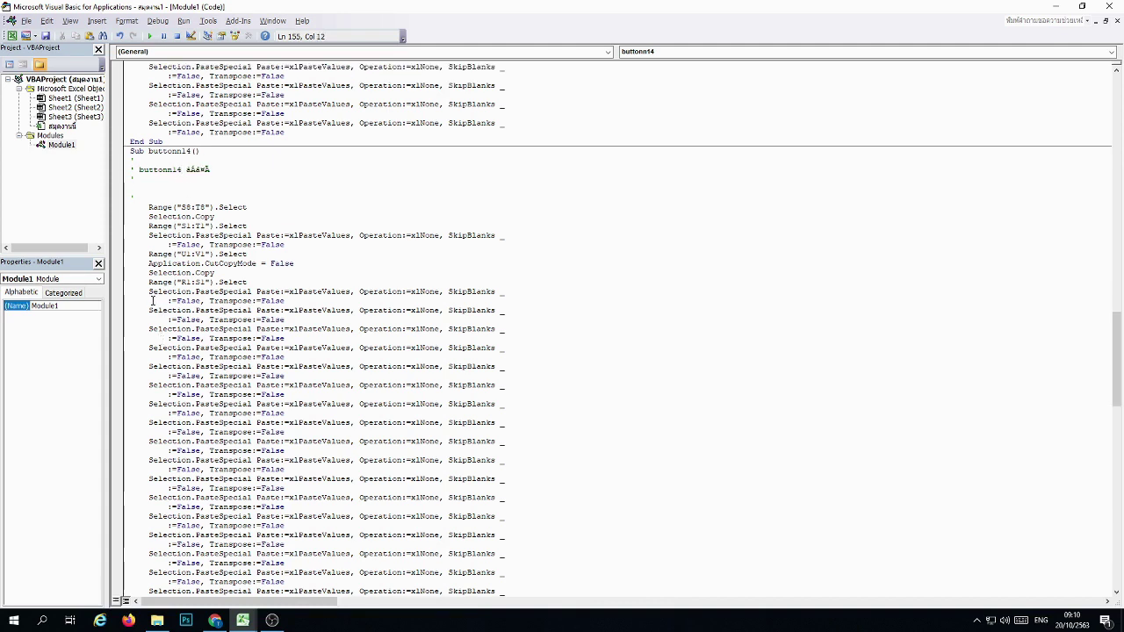
{"action": "left_click", "coordinate": [149, 311]}
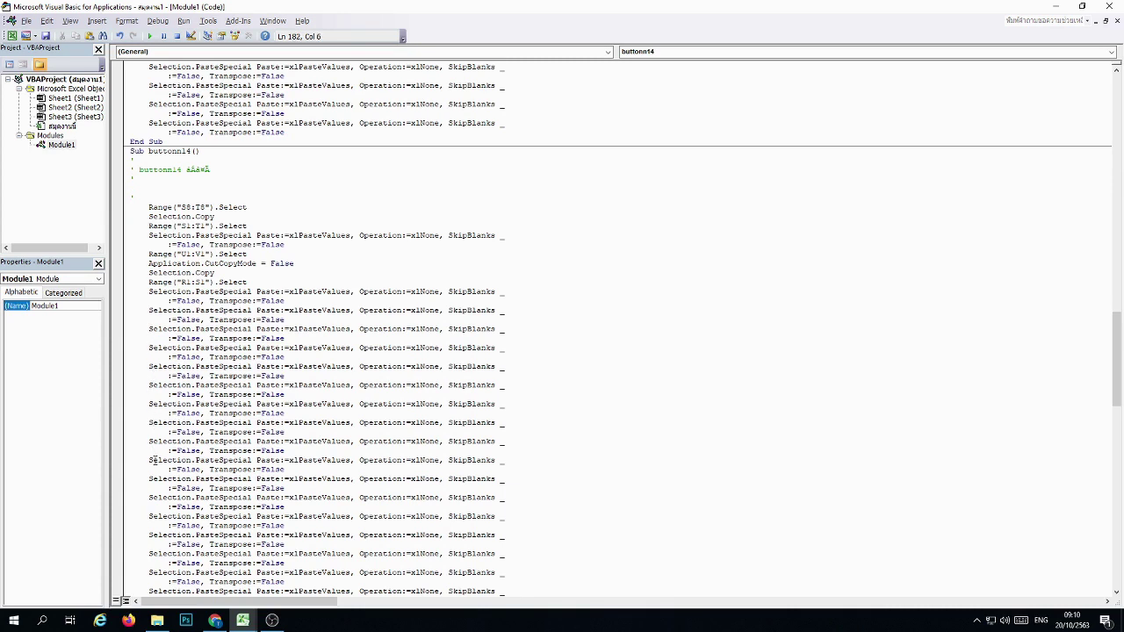
{"action": "scroll", "coordinate": [160, 455], "scroll_direction": "down", "scroll_amount": 8}
{"action": "scroll", "coordinate": [331, 477], "scroll_direction": "down", "scroll_amount": 5}
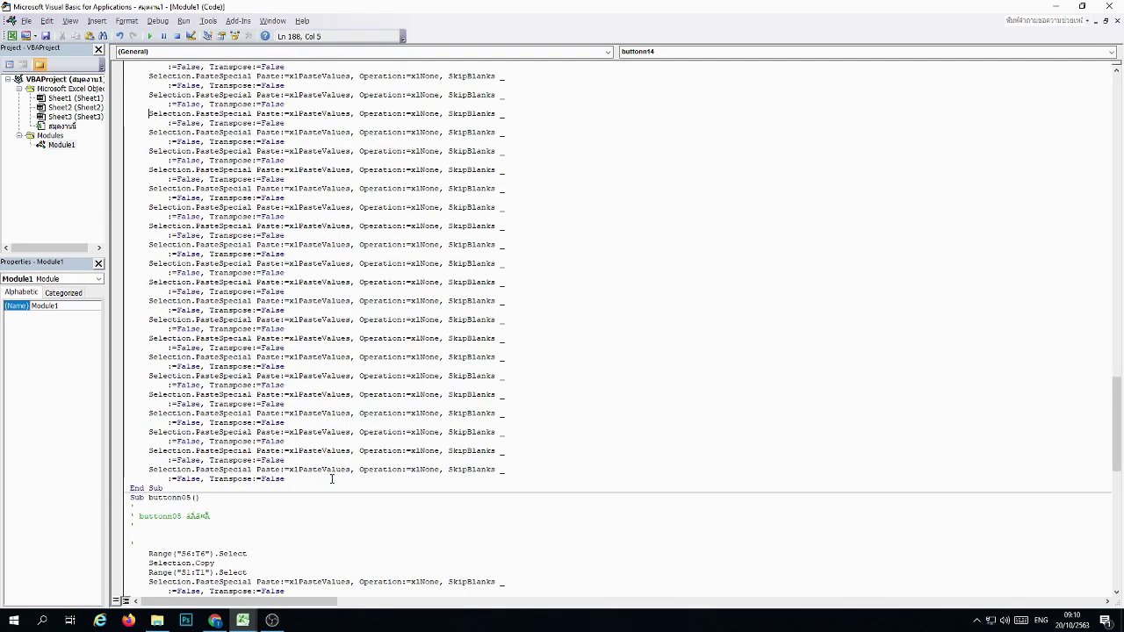
{"action": "left_click", "coordinate": [331, 479], "text": "shift"}
{"action": "key", "text": "Delete"}
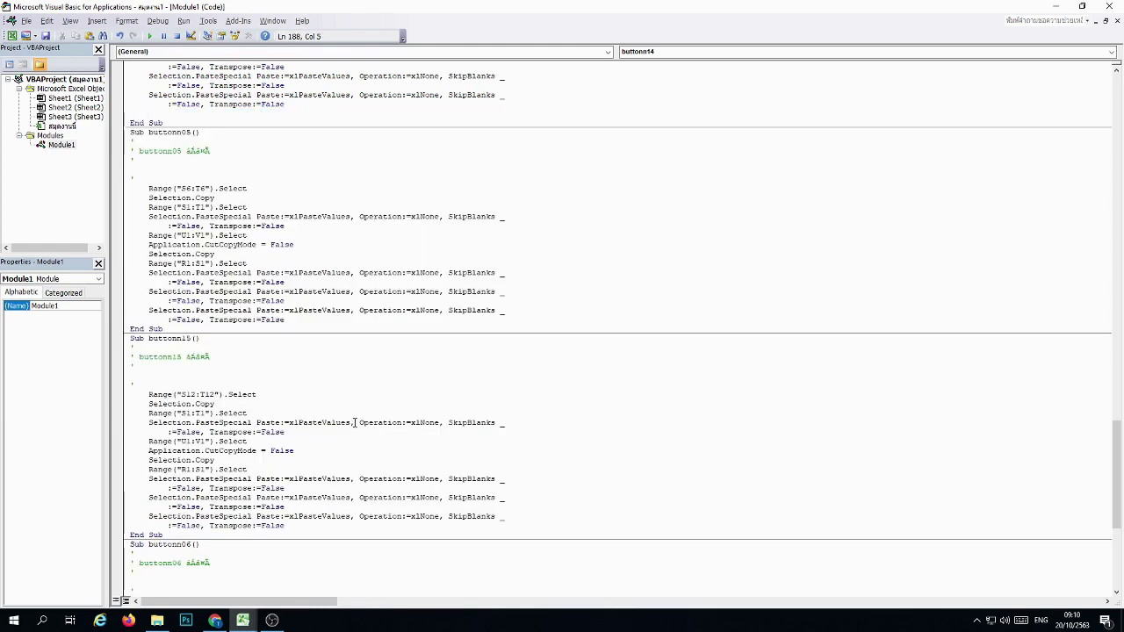
{"action": "key", "text": "ctrl+z"}
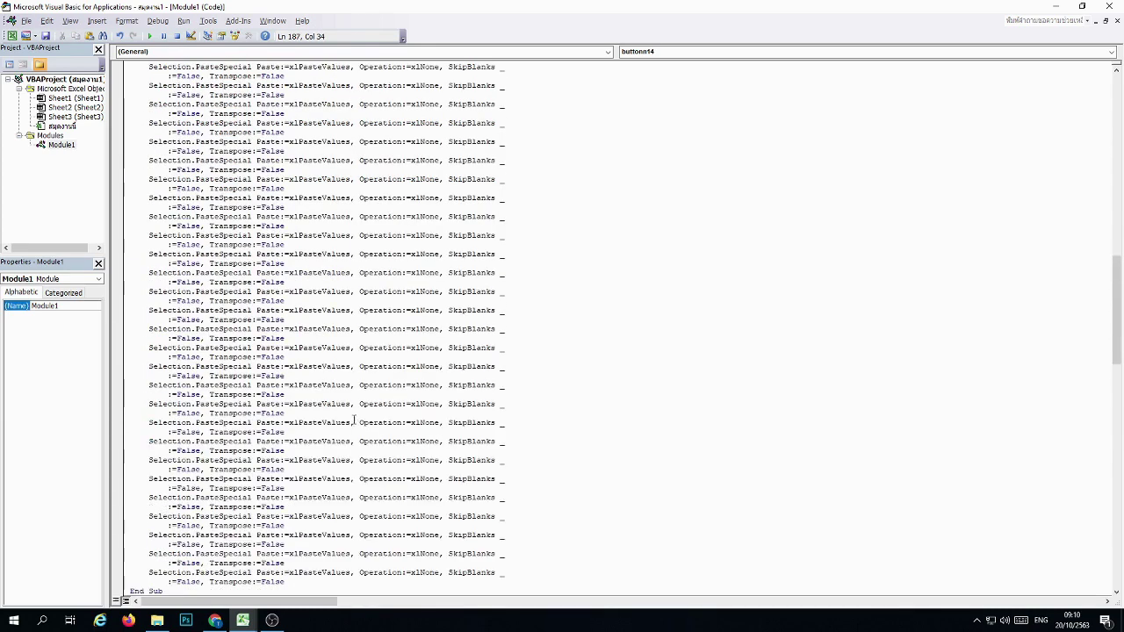
{"action": "scroll", "coordinate": [354, 423], "scroll_direction": "down", "scroll_amount": 20}
{"action": "scroll", "coordinate": [232, 230], "scroll_direction": "up", "scroll_amount": 5}
{"action": "scroll", "coordinate": [219, 256], "scroll_direction": "down", "scroll_amount": 6}
{"action": "scroll", "coordinate": [233, 342], "scroll_direction": "up", "scroll_amount": 11}
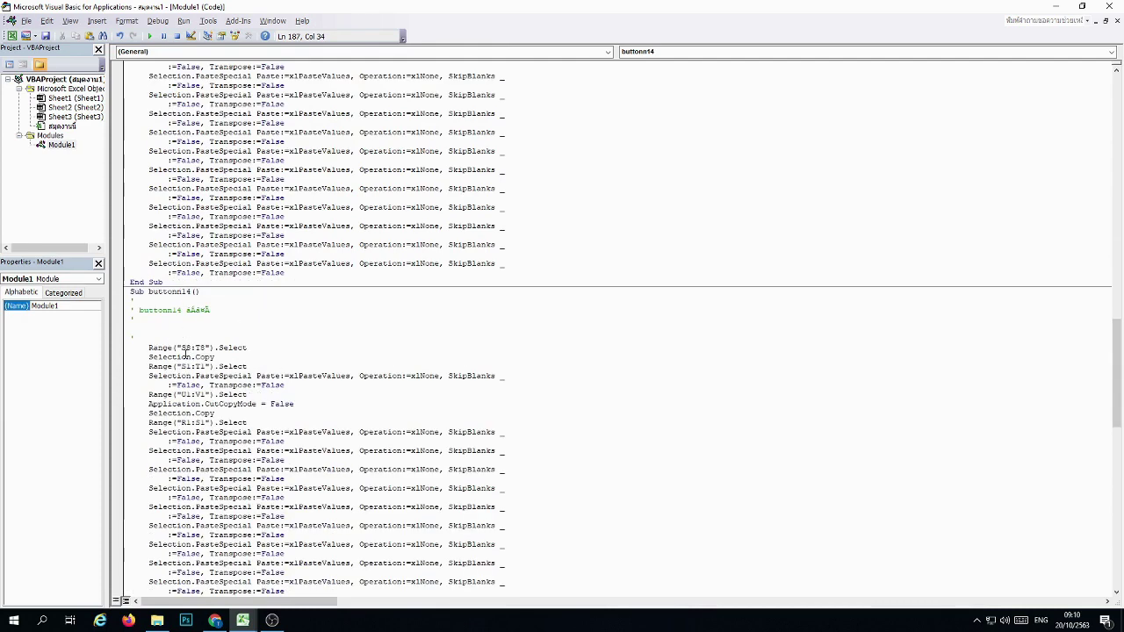
Step: Check the clock sheet, then change buttonn14's Range to S11:T11
{"action": "left_click", "coordinate": [1055, 6]}
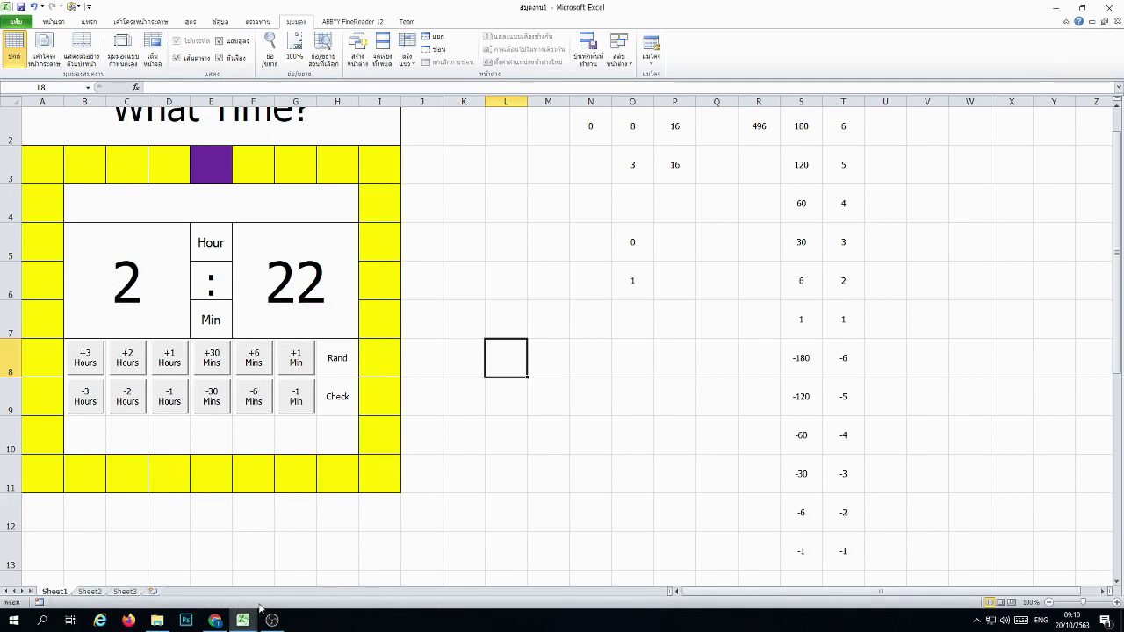
{"action": "mouse_move", "coordinate": [243, 618]}
{"action": "left_click", "coordinate": [276, 582]}
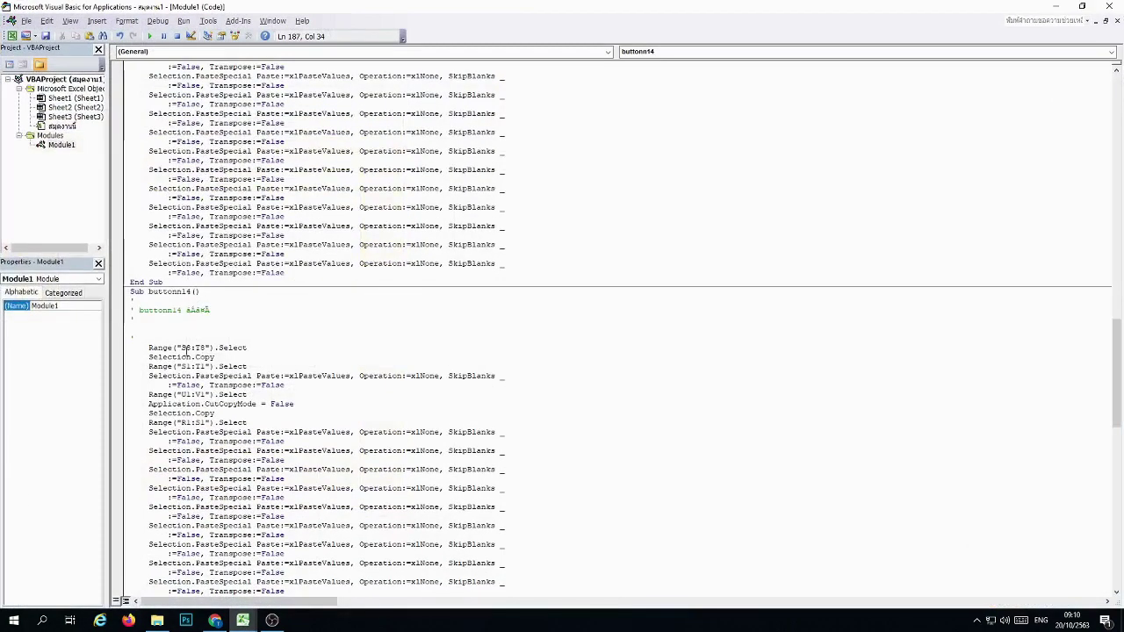
{"action": "key", "text": "Delete"}
{"action": "type", "text": "11"}
{"action": "key", "text": "BackSpace"}
{"action": "type", "text": "11"}
{"action": "scroll", "coordinate": [365, 391], "scroll_direction": "up", "scroll_amount": 8}
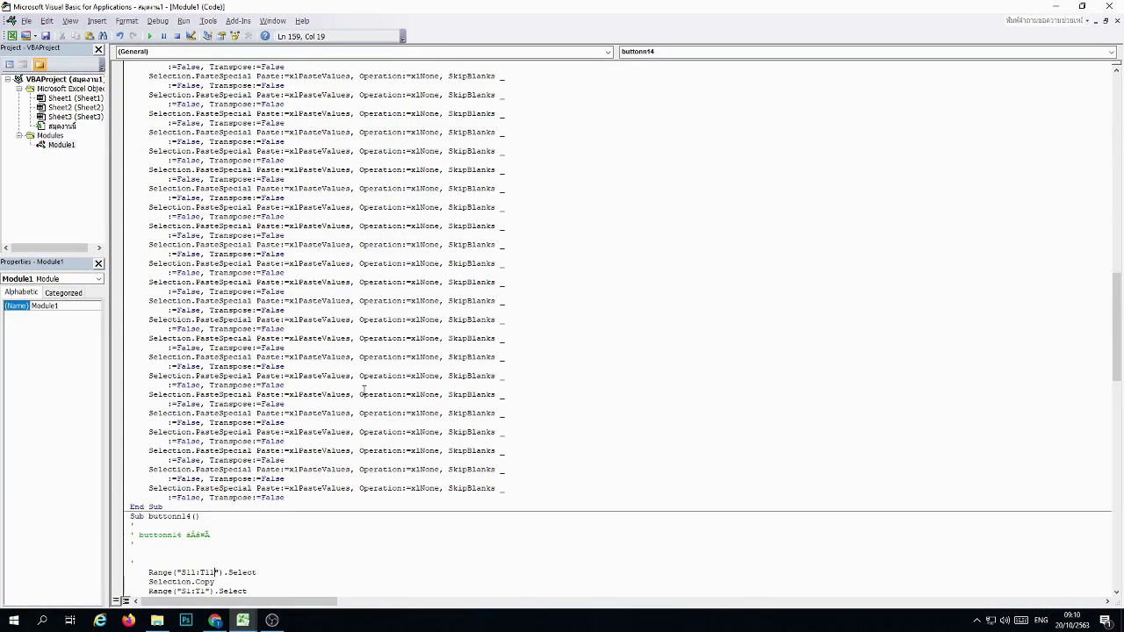
{"action": "scroll", "coordinate": [364, 391], "scroll_direction": "down", "scroll_amount": 12}
Step: Rename another copied macro's Sub and comment to buttonn04
{"action": "left_click", "coordinate": [189, 170]}
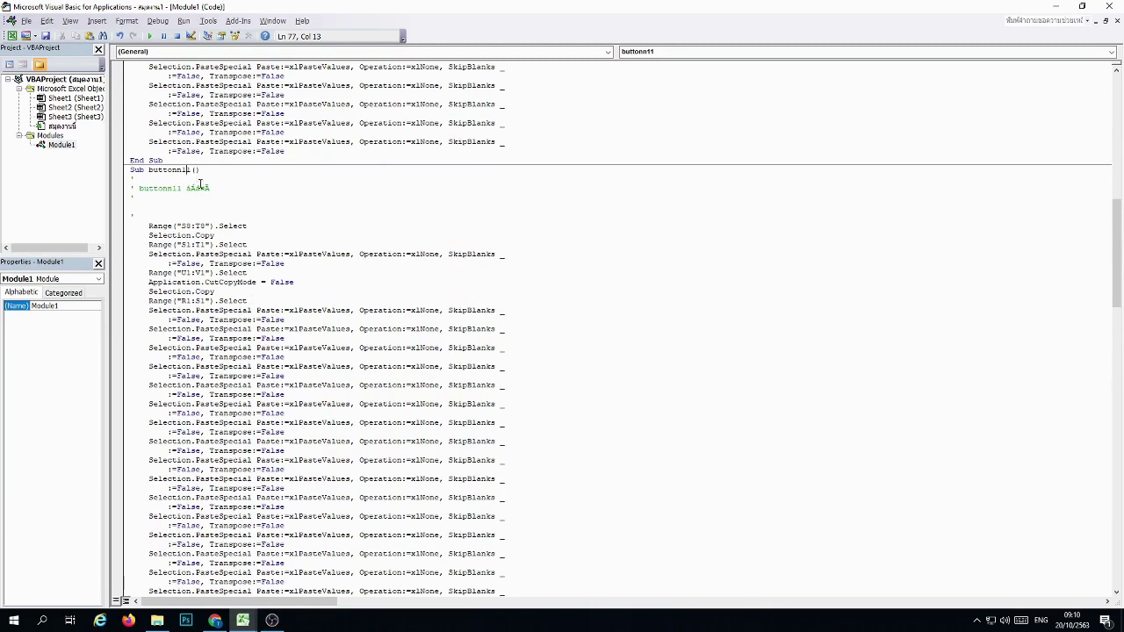
{"action": "scroll", "coordinate": [527, 263], "scroll_direction": "down", "scroll_amount": 10}
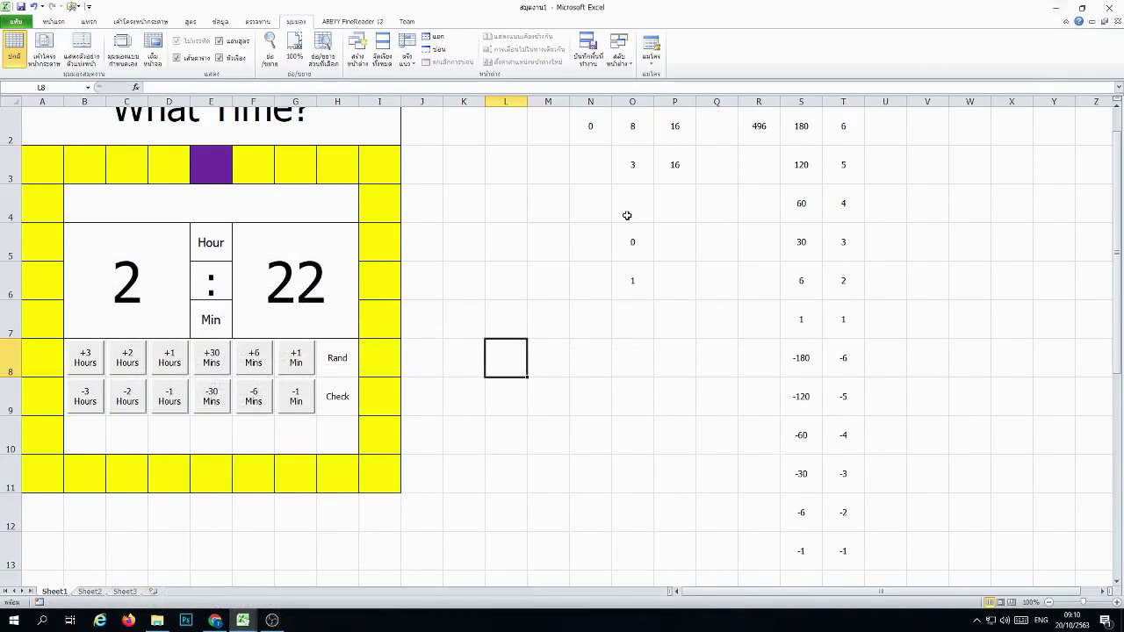
{"action": "left_click", "coordinate": [1055, 6]}
{"action": "mouse_move", "coordinate": [244, 620]}
{"action": "left_click", "coordinate": [312, 562]}
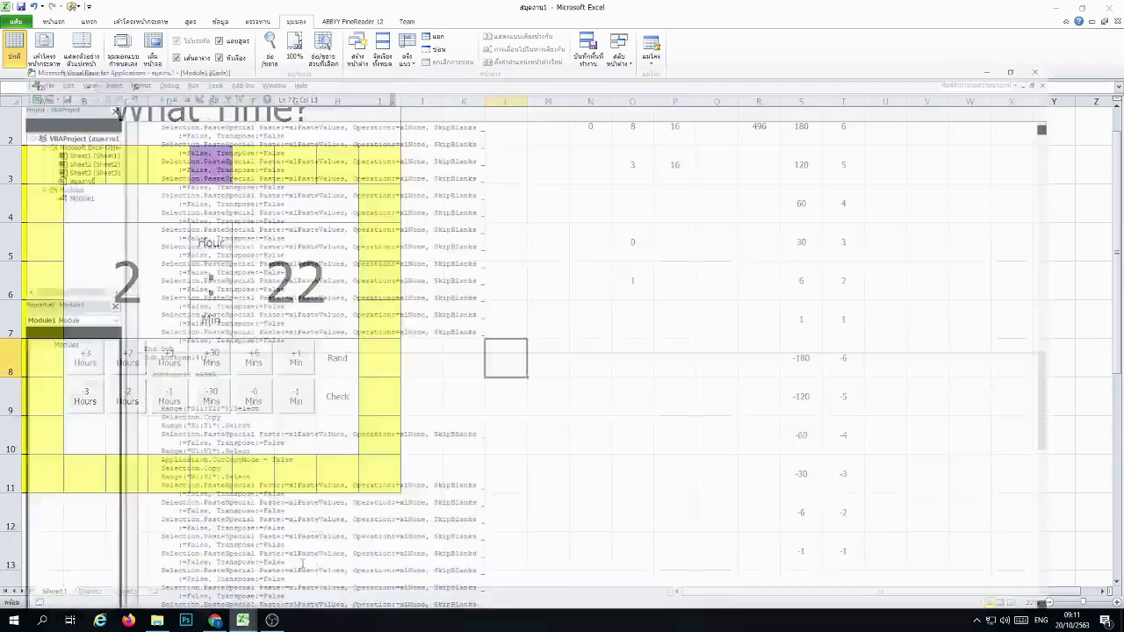
{"action": "scroll", "coordinate": [215, 418], "scroll_direction": "up", "scroll_amount": 10}
{"action": "scroll", "coordinate": [192, 180], "scroll_direction": "up", "scroll_amount": 7}
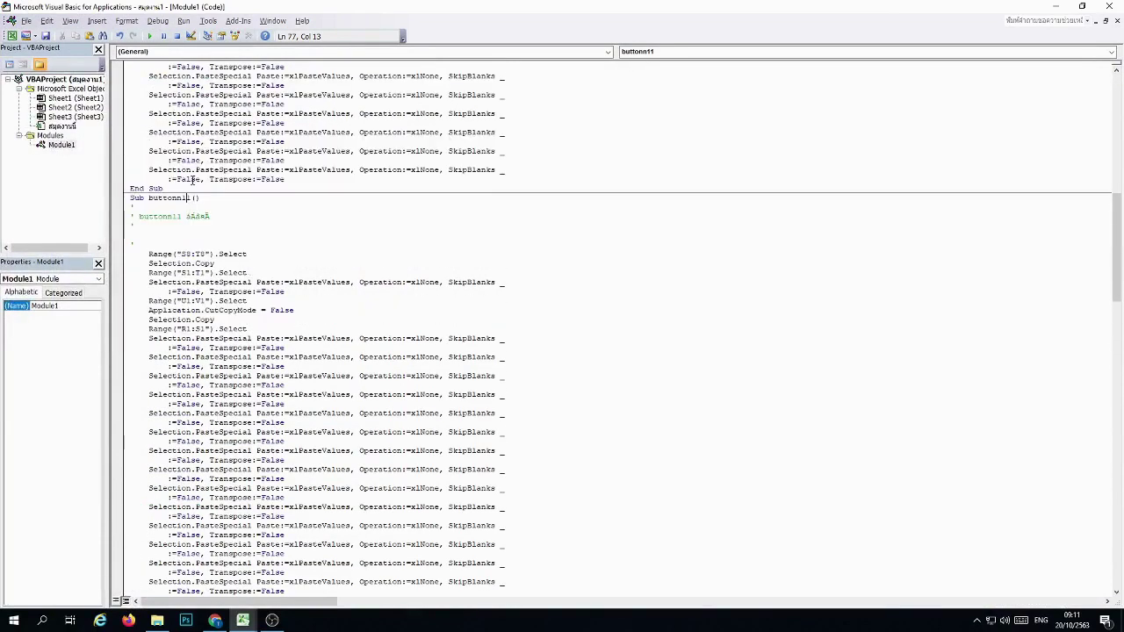
{"action": "type", "text": "04"}
{"action": "key", "text": "BackSpace"}
{"action": "type", "text": "04"}
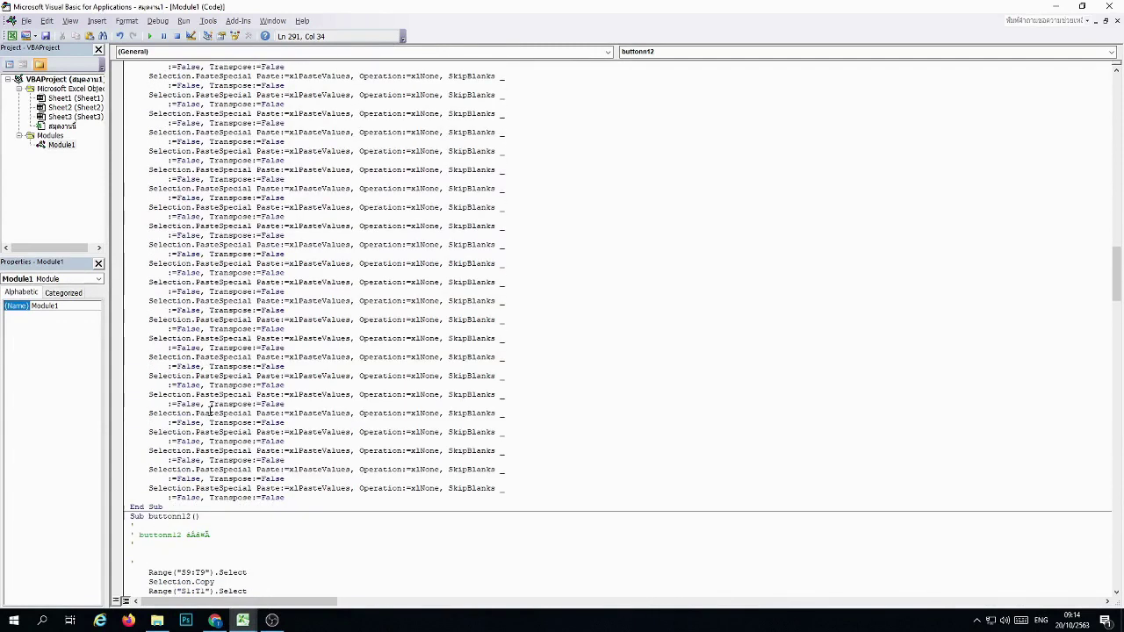
Step: Delete the last three PasteSpecial lines at the end of the macro
{"action": "left_click_drag", "start_coordinate": [290, 498], "coordinate": [139, 394]}
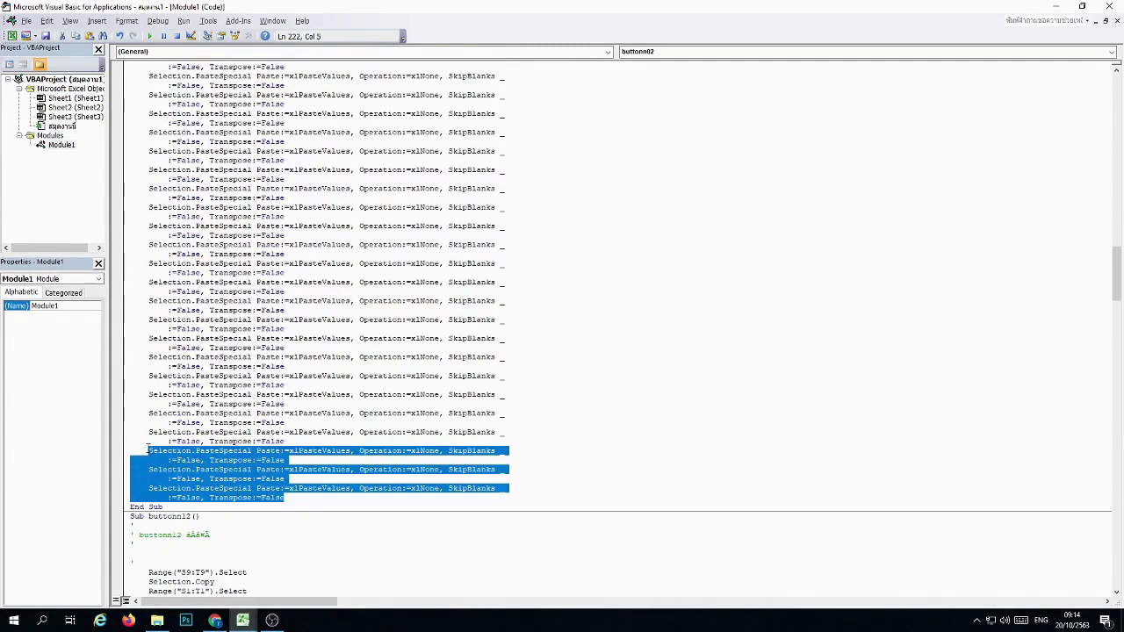
{"action": "key", "text": "BackSpace"}
{"action": "key", "text": "BackSpace"}
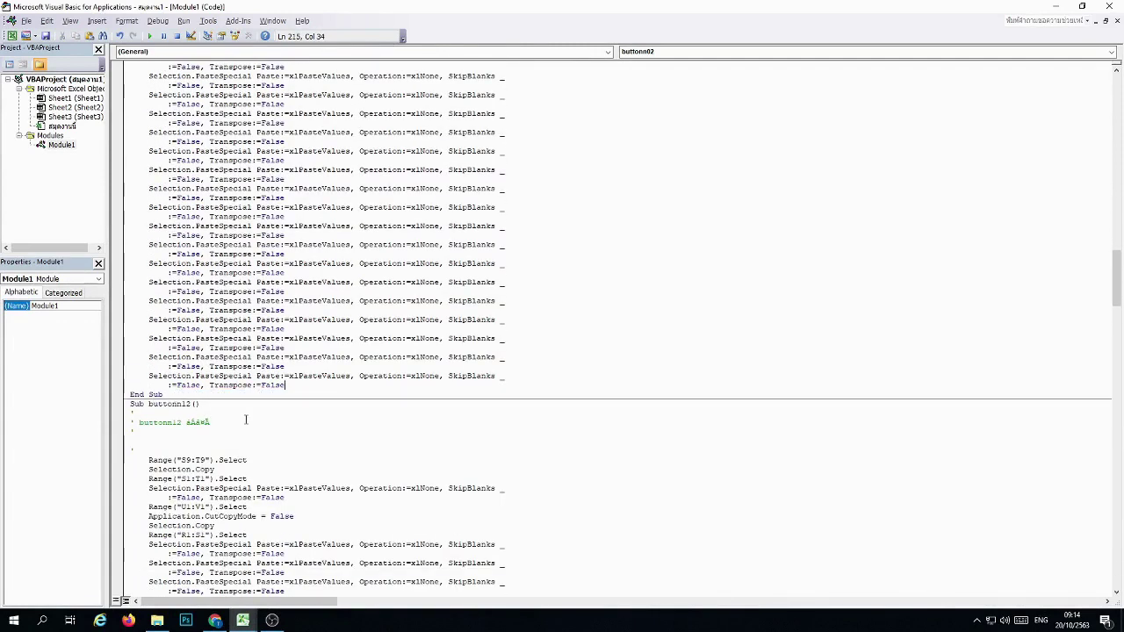
{"action": "scroll", "coordinate": [367, 435], "scroll_direction": "down", "scroll_amount": 14}
{"action": "scroll", "coordinate": [369, 431], "scroll_direction": "up", "scroll_amount": 7}
{"action": "scroll", "coordinate": [369, 426], "scroll_direction": "up", "scroll_amount": 6}
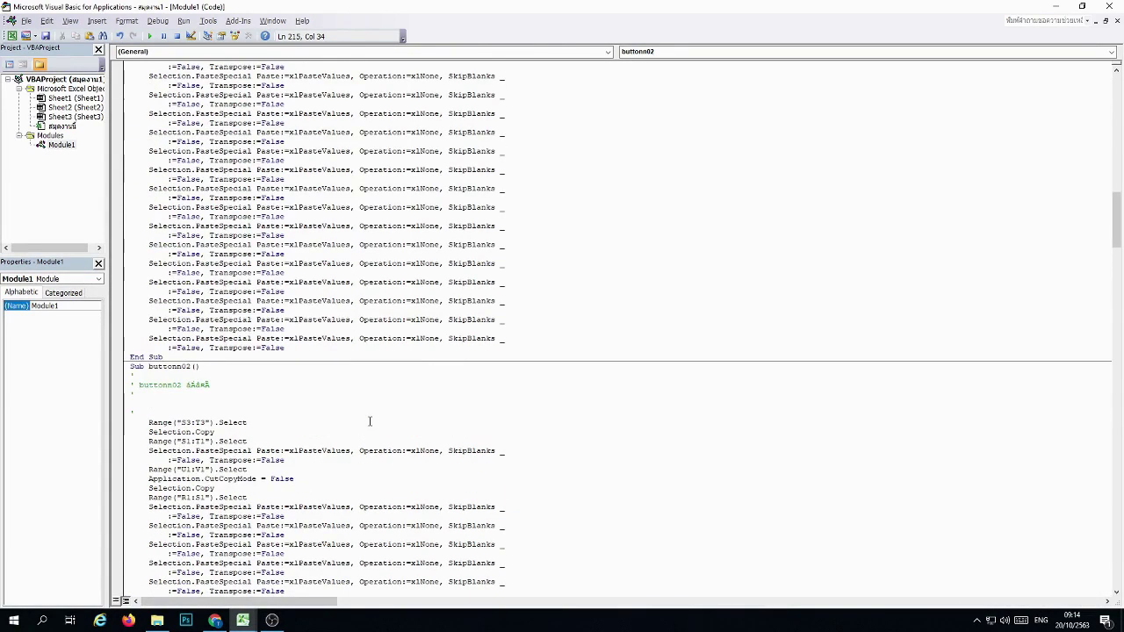
{"action": "scroll", "coordinate": [369, 421], "scroll_direction": "up", "scroll_amount": 7}
{"action": "scroll", "coordinate": [370, 422], "scroll_direction": "down", "scroll_amount": 11}
{"action": "scroll", "coordinate": [370, 422], "scroll_direction": "up", "scroll_amount": 1}
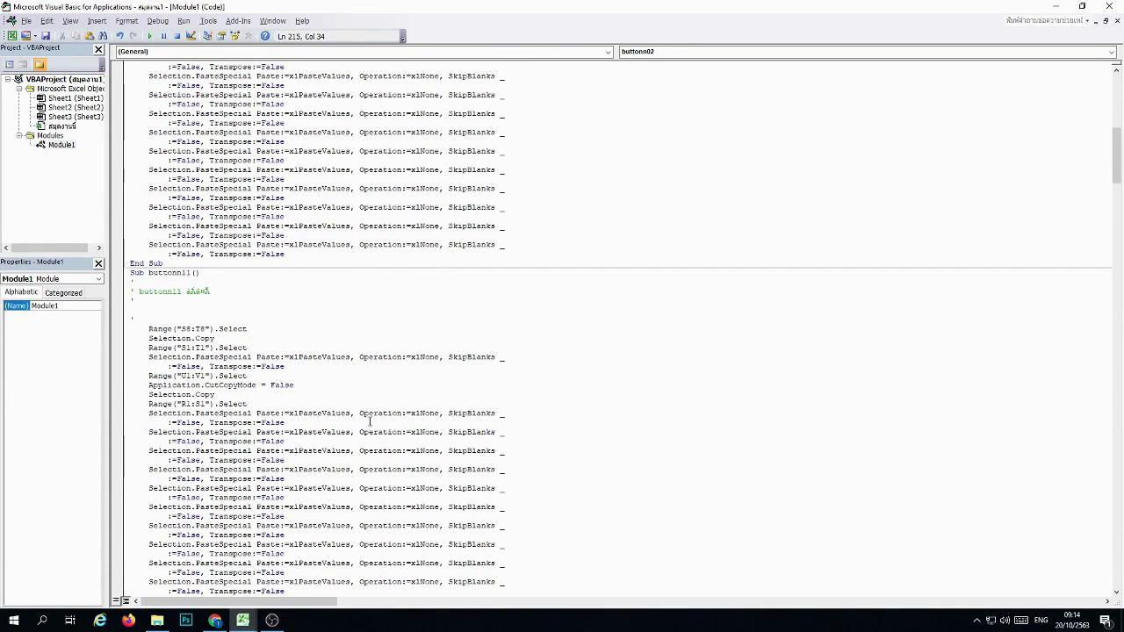
{"action": "scroll", "coordinate": [370, 422], "scroll_direction": "down", "scroll_amount": 9}
{"action": "scroll", "coordinate": [369, 422], "scroll_direction": "up", "scroll_amount": 2}
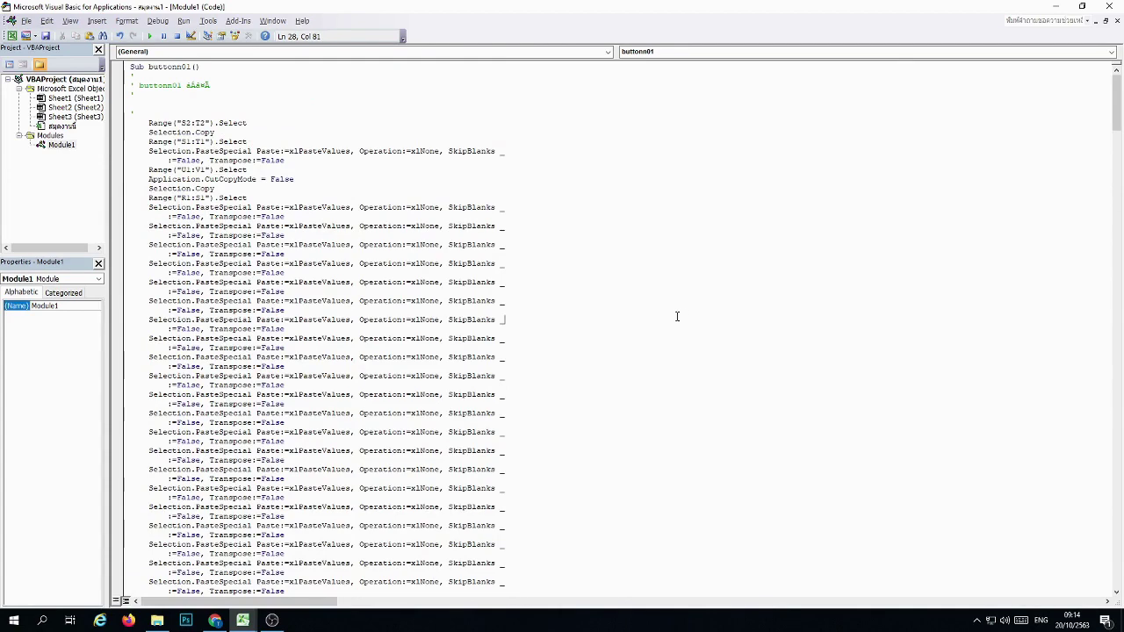
Step: Assign buttonn02–buttonn06 to the +2 Hours, +1 Hours, +30 Mins, +6 Mins and +1 Min buttons
{"action": "left_click", "coordinate": [1110, 6]}
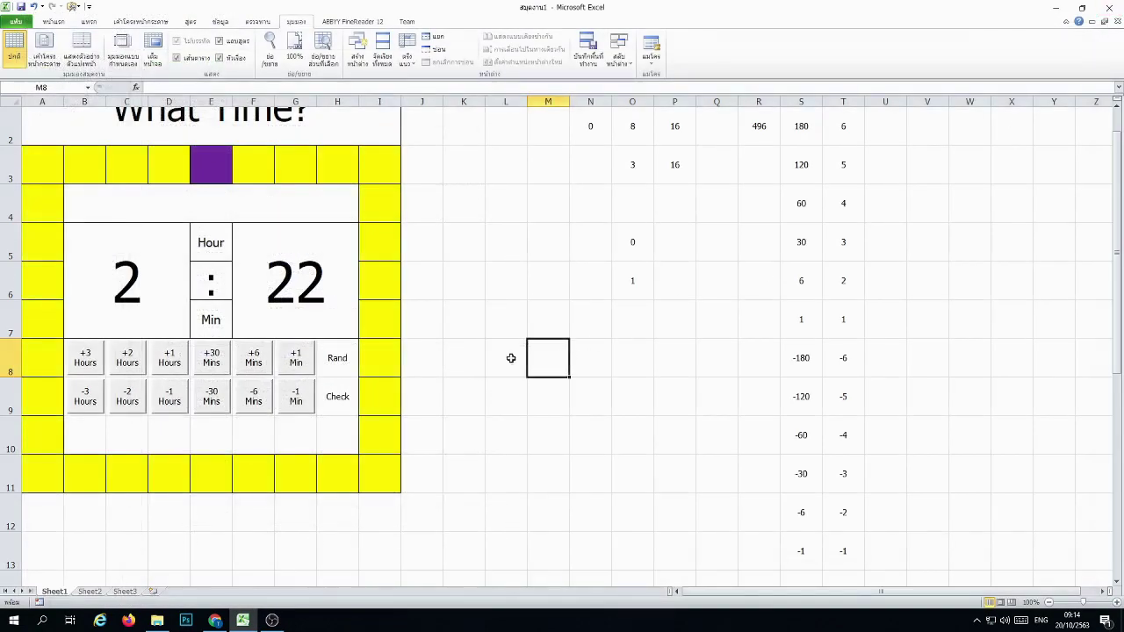
{"action": "right_click", "coordinate": [129, 364]}
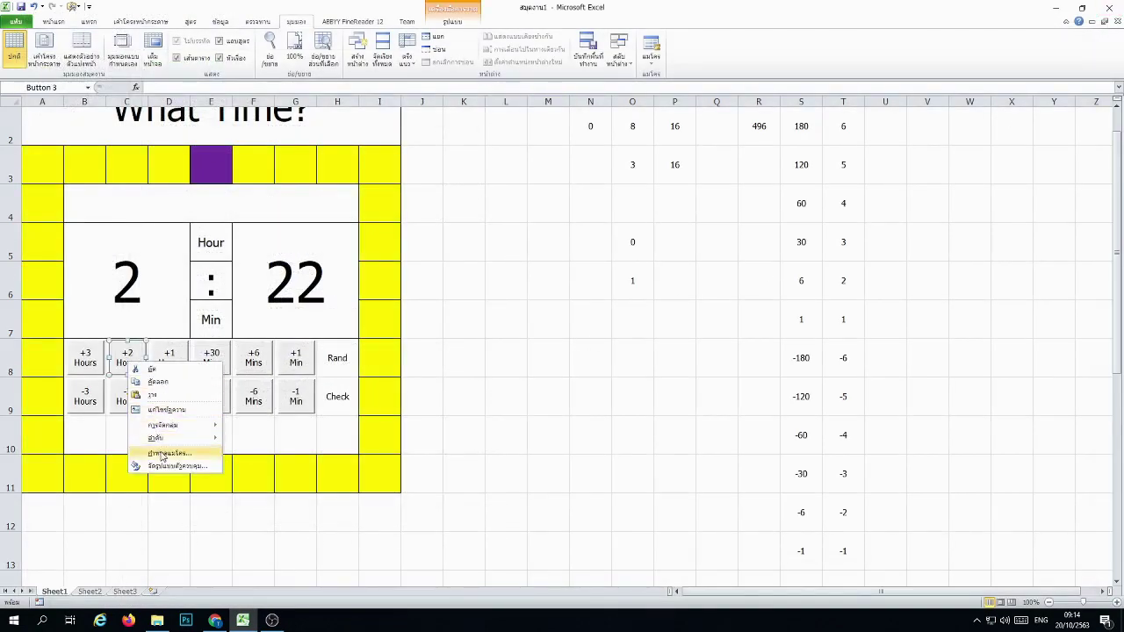
{"action": "left_click", "coordinate": [163, 453]}
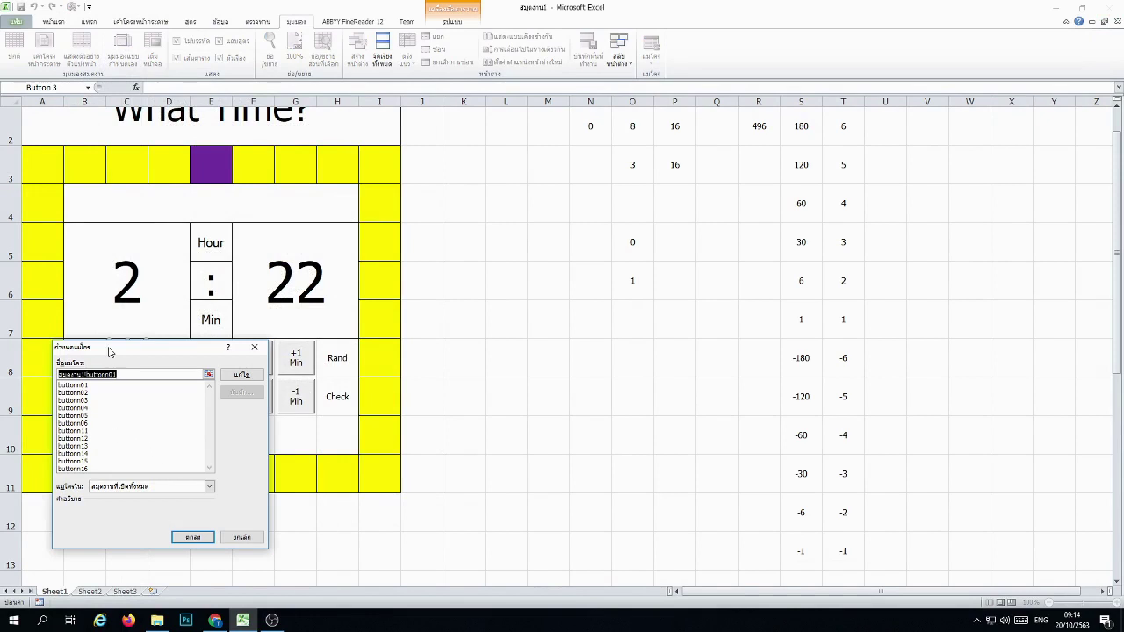
{"action": "left_click_drag", "start_coordinate": [110, 348], "coordinate": [429, 316]}
{"action": "left_click", "coordinate": [400, 362]}
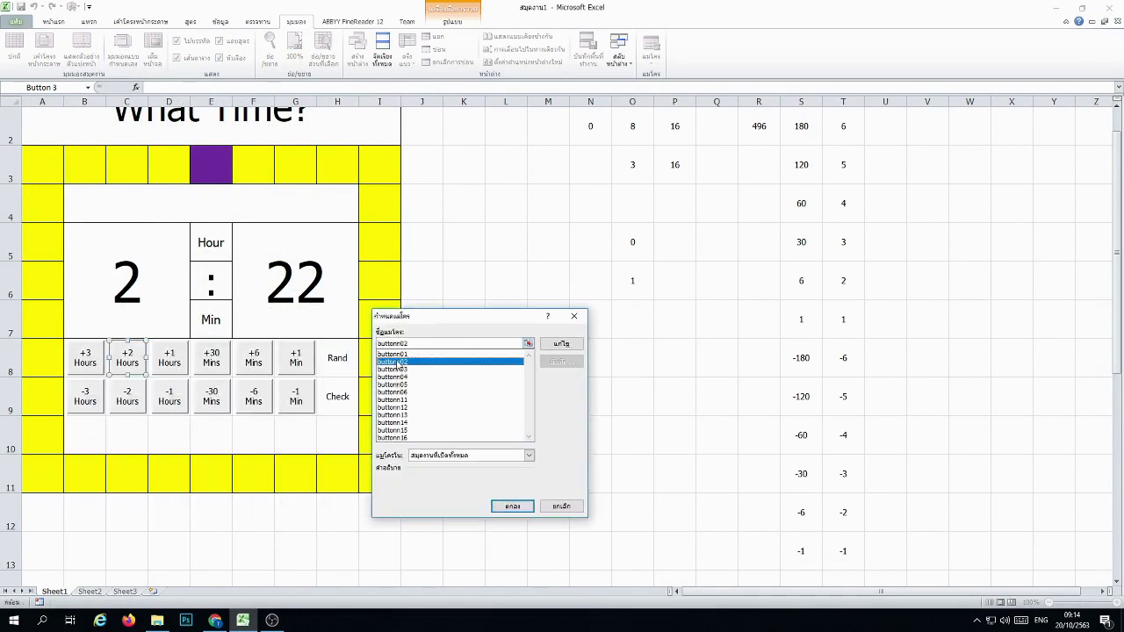
{"action": "double_click", "coordinate": [400, 362]}
{"action": "right_click", "coordinate": [158, 360]}
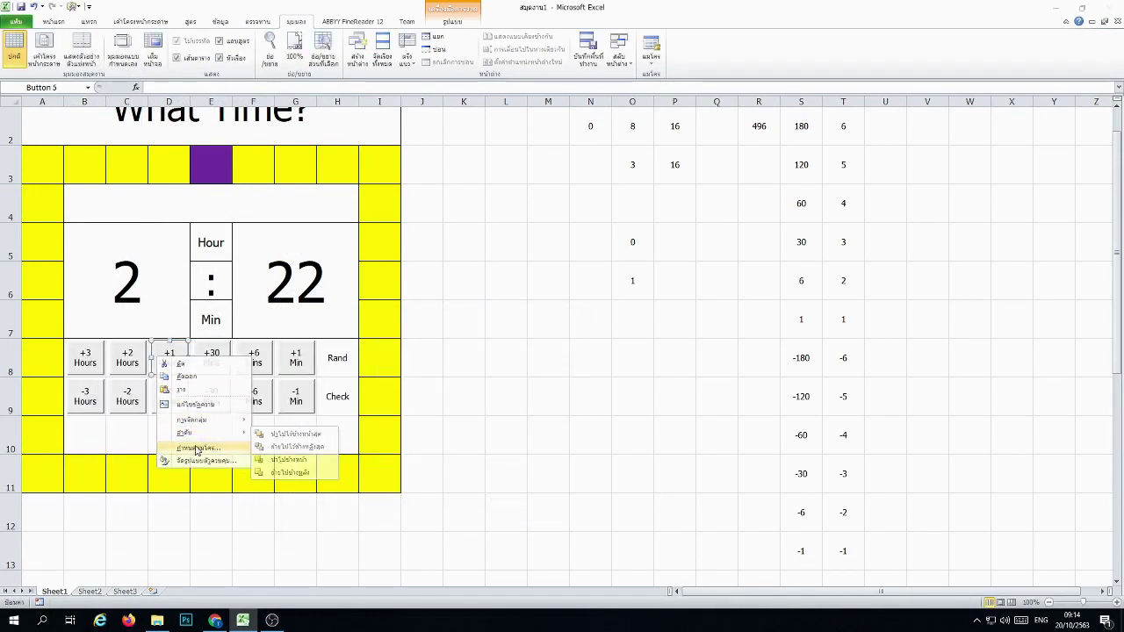
{"action": "left_click", "coordinate": [196, 450]}
{"action": "double_click", "coordinate": [193, 395]}
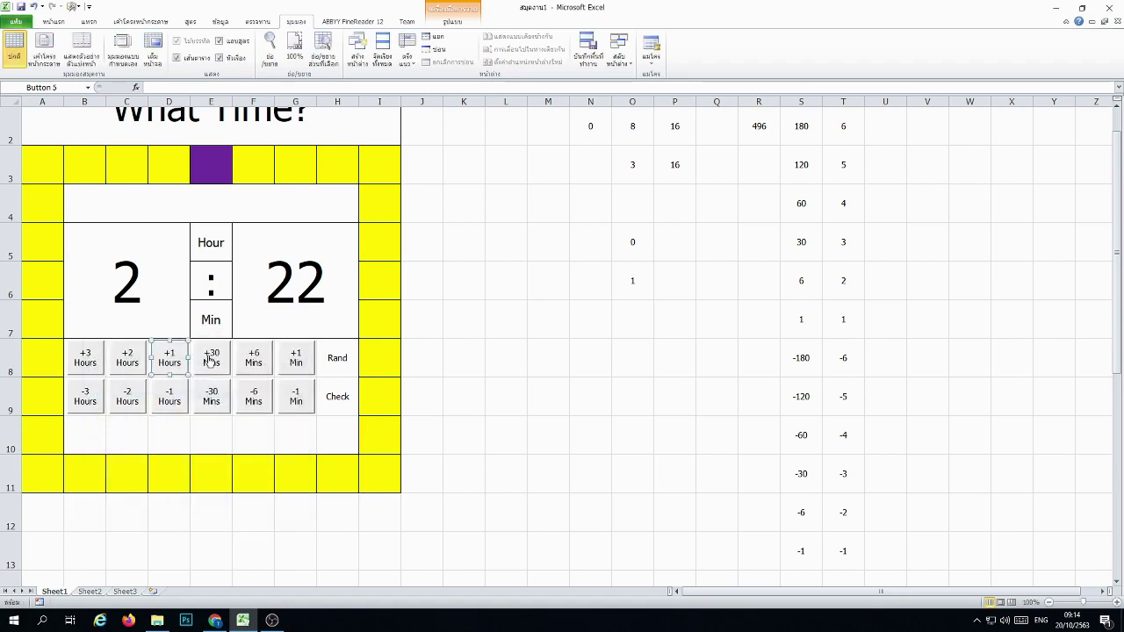
{"action": "right_click", "coordinate": [210, 360]}
{"action": "left_click", "coordinate": [244, 446]}
{"action": "left_click", "coordinate": [176, 403]}
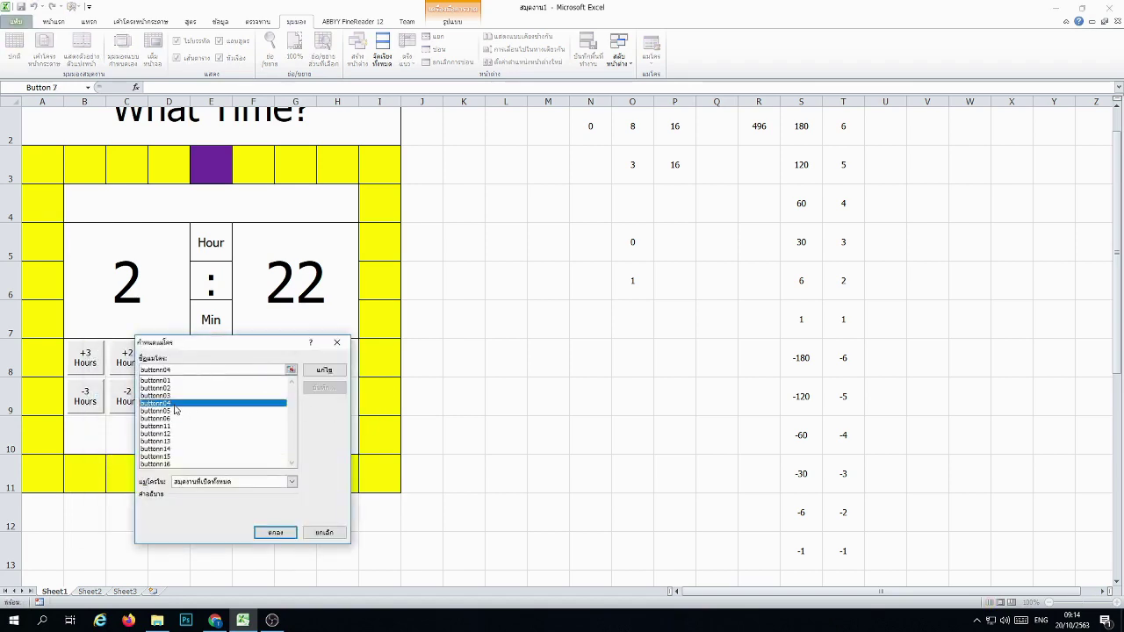
{"action": "double_click", "coordinate": [175, 403]}
{"action": "right_click", "coordinate": [255, 360]}
{"action": "left_click", "coordinate": [287, 447]}
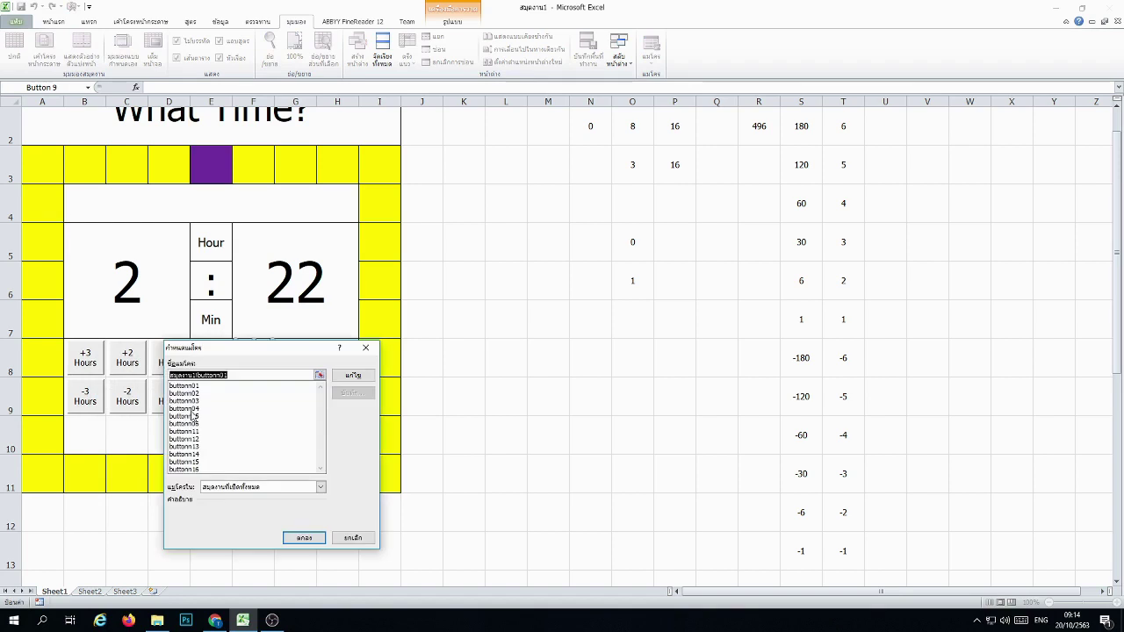
{"action": "left_click", "coordinate": [193, 416]}
{"action": "double_click", "coordinate": [193, 416]}
{"action": "right_click", "coordinate": [294, 364]}
{"action": "left_click", "coordinate": [284, 447]}
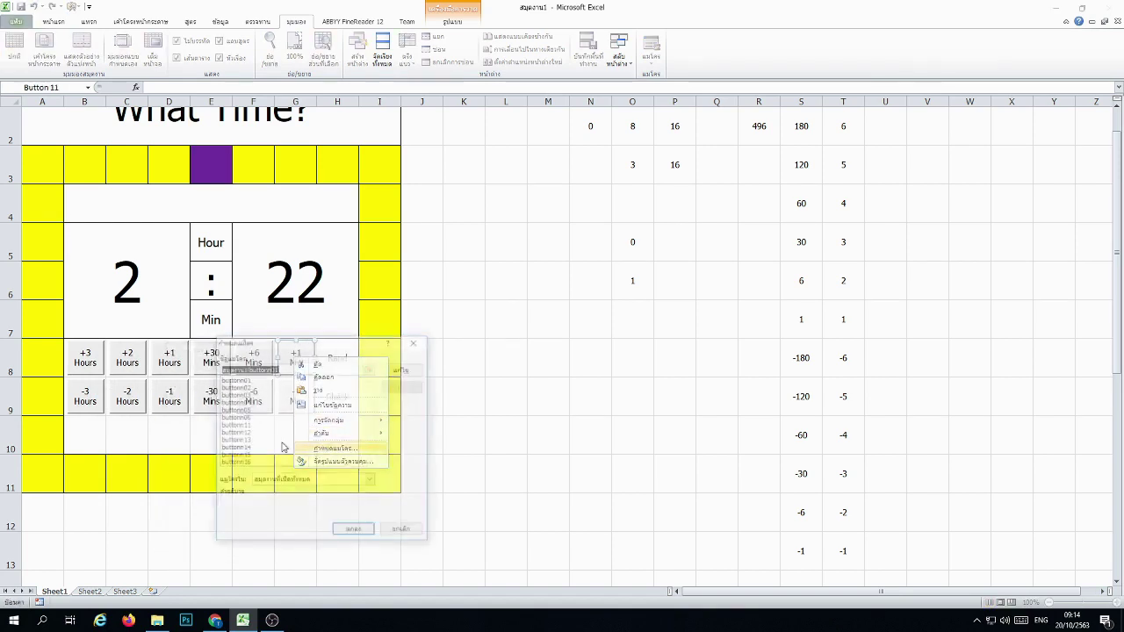
{"action": "left_click", "coordinate": [246, 418]}
{"action": "double_click", "coordinate": [246, 418]}
Step: Assign matching macros to the -3 Hours, -2 Hours, -1 Hours, -30 Mins, -6 Mins and -1 Min buttons
{"action": "right_click", "coordinate": [86, 393]}
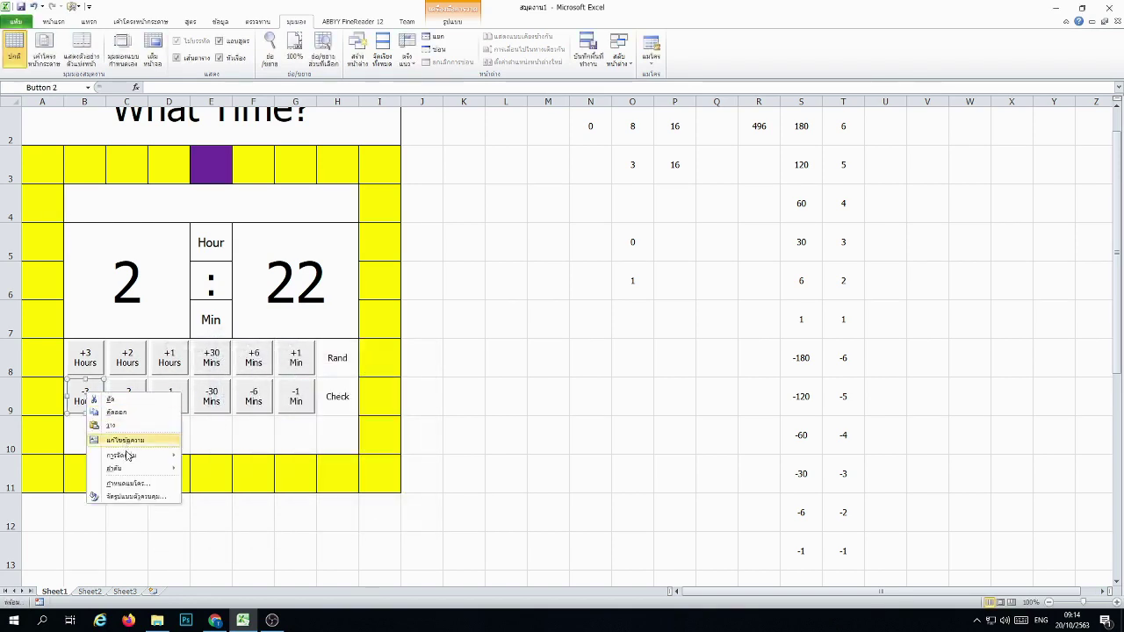
{"action": "left_click", "coordinate": [132, 483]}
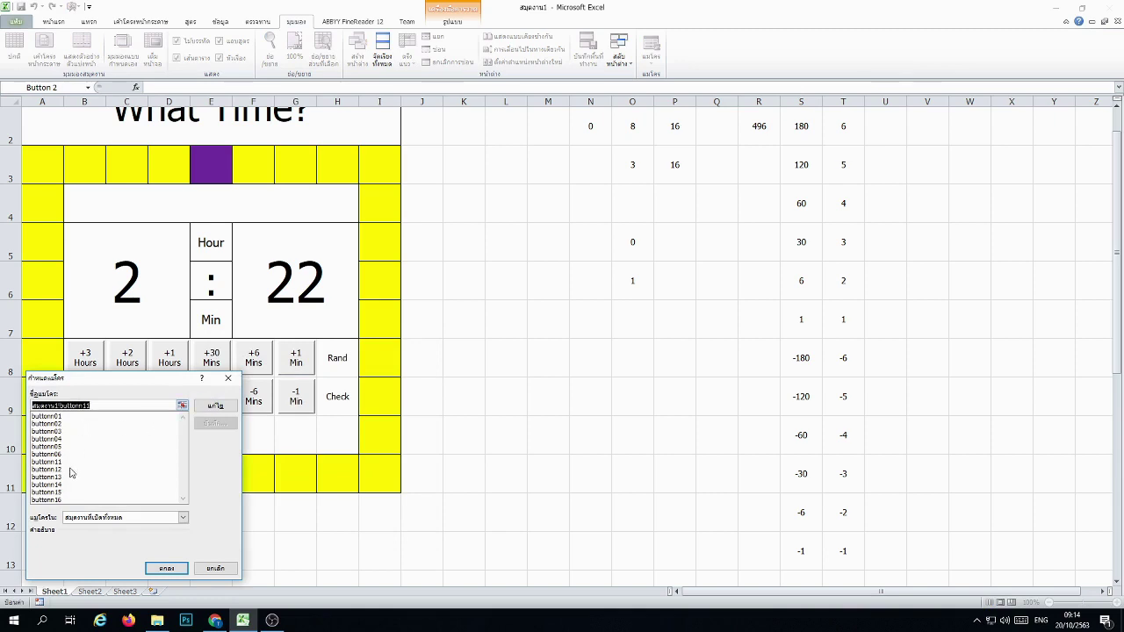
{"action": "double_click", "coordinate": [70, 469]}
{"action": "right_click", "coordinate": [129, 397]}
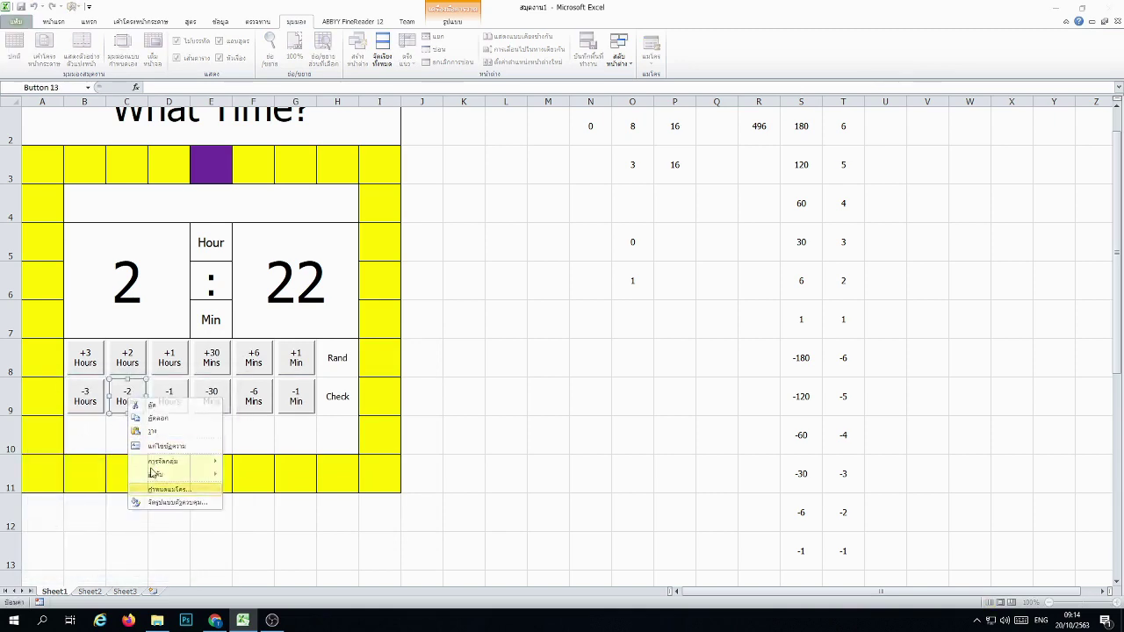
{"action": "left_click", "coordinate": [154, 489]}
{"action": "double_click", "coordinate": [70, 471]}
{"action": "right_click", "coordinate": [179, 404]}
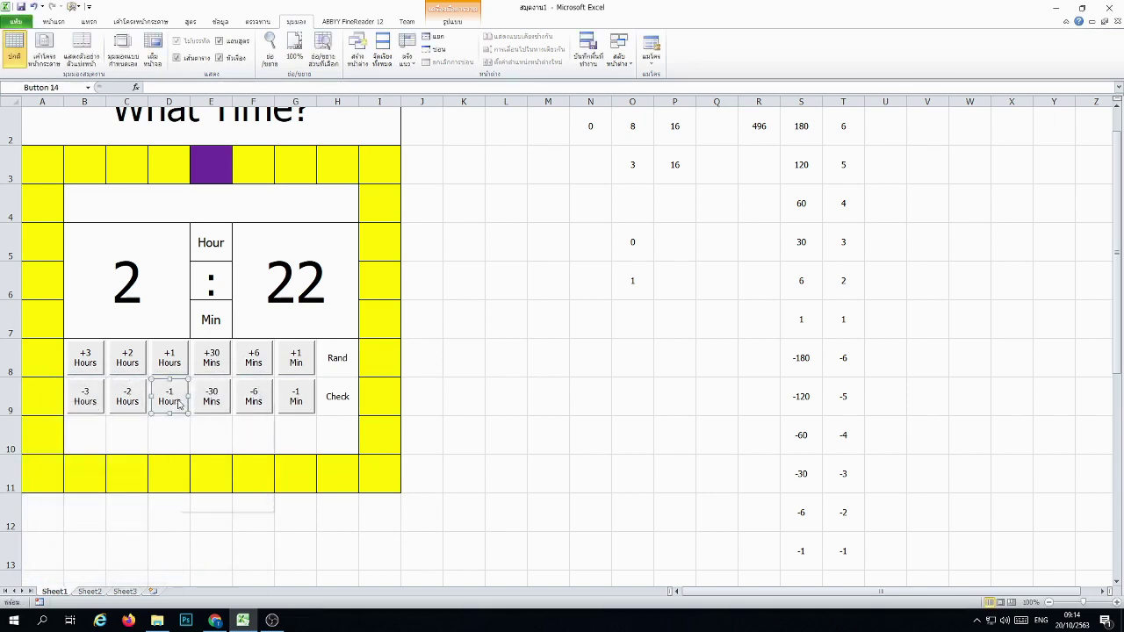
{"action": "left_click", "coordinate": [201, 489]}
{"action": "double_click", "coordinate": [126, 483]}
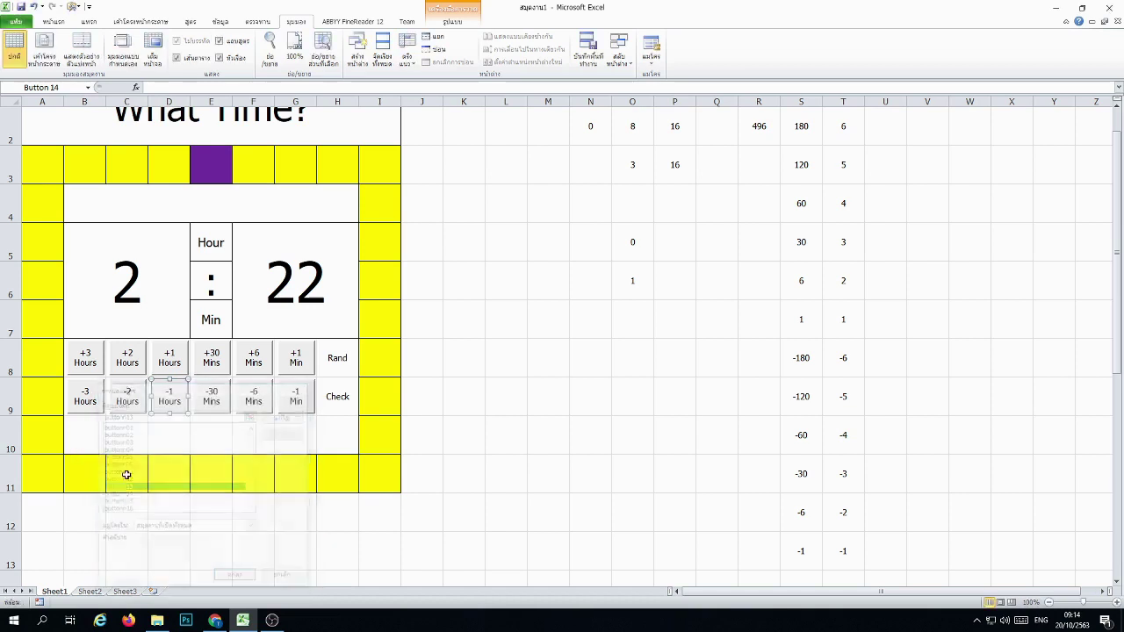
{"action": "right_click", "coordinate": [211, 397]}
{"action": "left_click", "coordinate": [251, 497]}
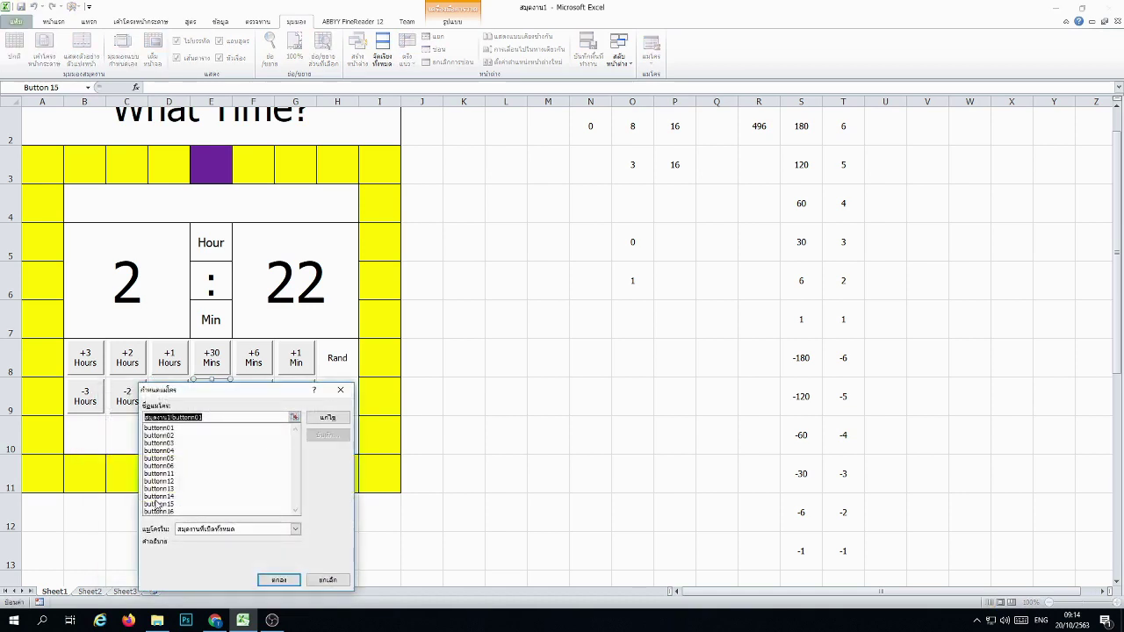
{"action": "double_click", "coordinate": [158, 505]}
{"action": "right_click", "coordinate": [251, 409]}
{"action": "left_click", "coordinate": [257, 497]}
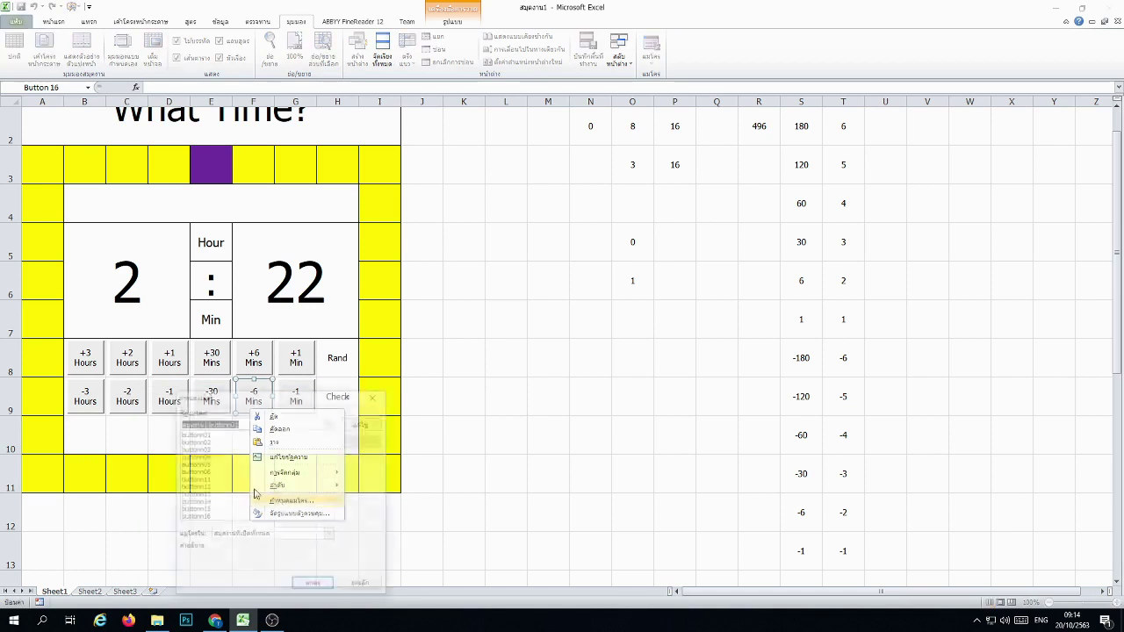
{"action": "double_click", "coordinate": [201, 516]}
{"action": "right_click", "coordinate": [302, 410]}
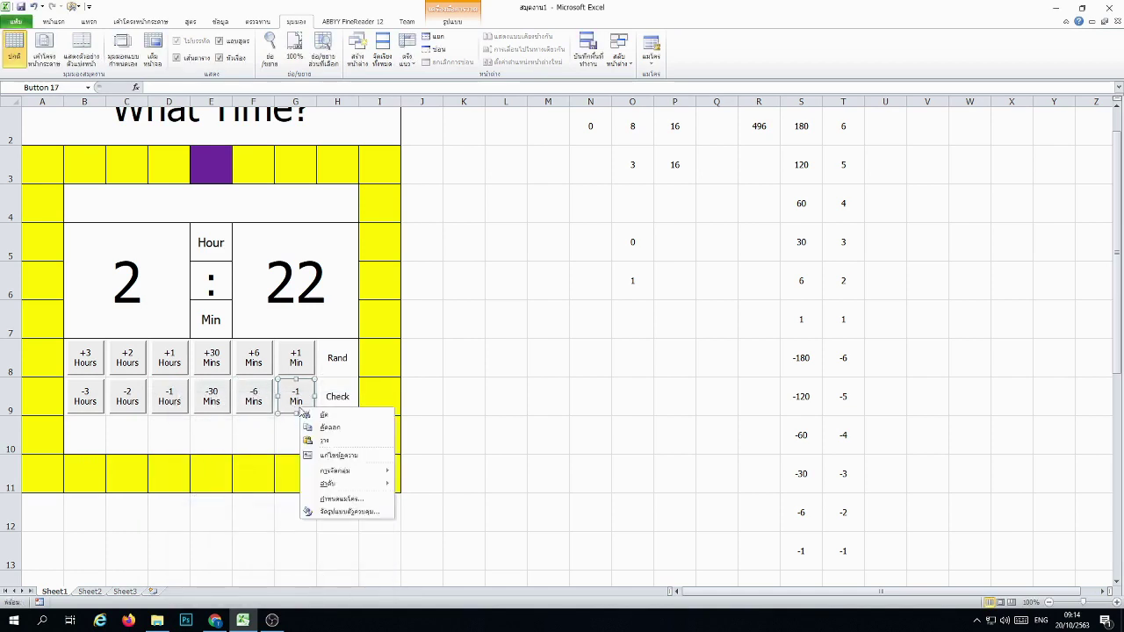
{"action": "left_click", "coordinate": [334, 498]}
{"action": "double_click", "coordinate": [256, 514]}
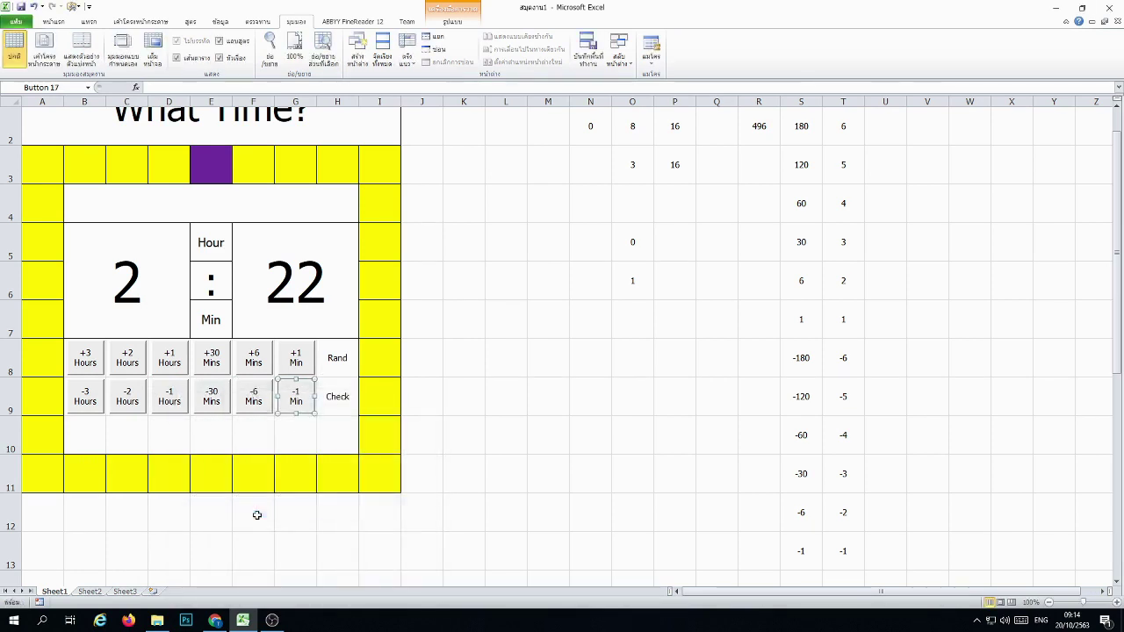
Step: Test the minute buttons, advancing the clock's minutes from 22 to 24
{"action": "left_click", "coordinate": [528, 449]}
{"action": "left_click", "coordinate": [295, 357]}
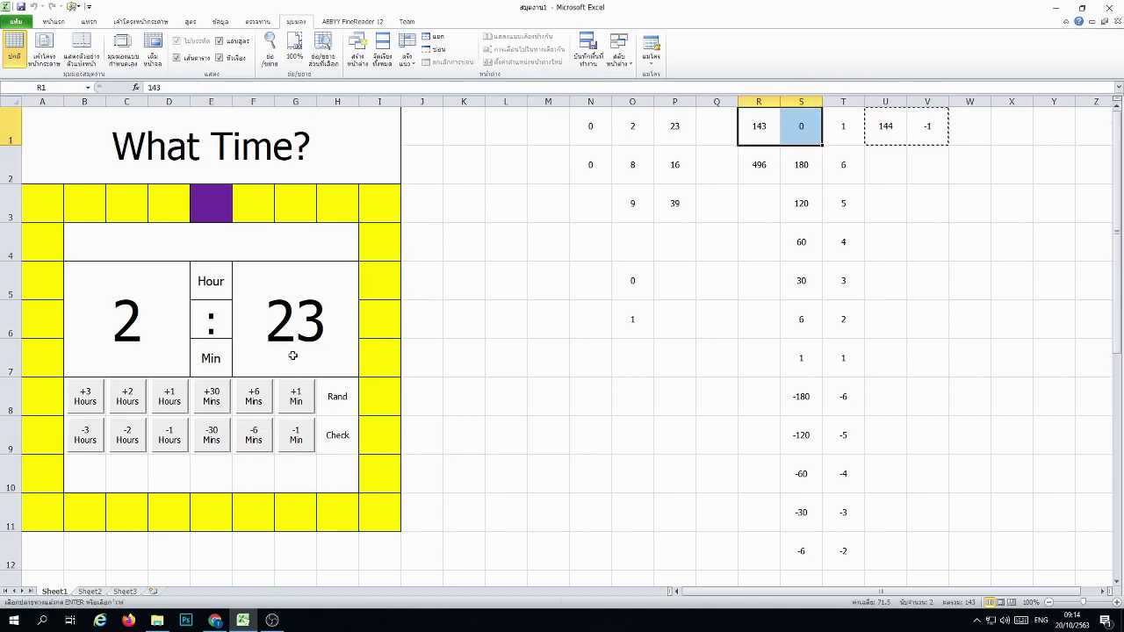
{"action": "left_click", "coordinate": [297, 397]}
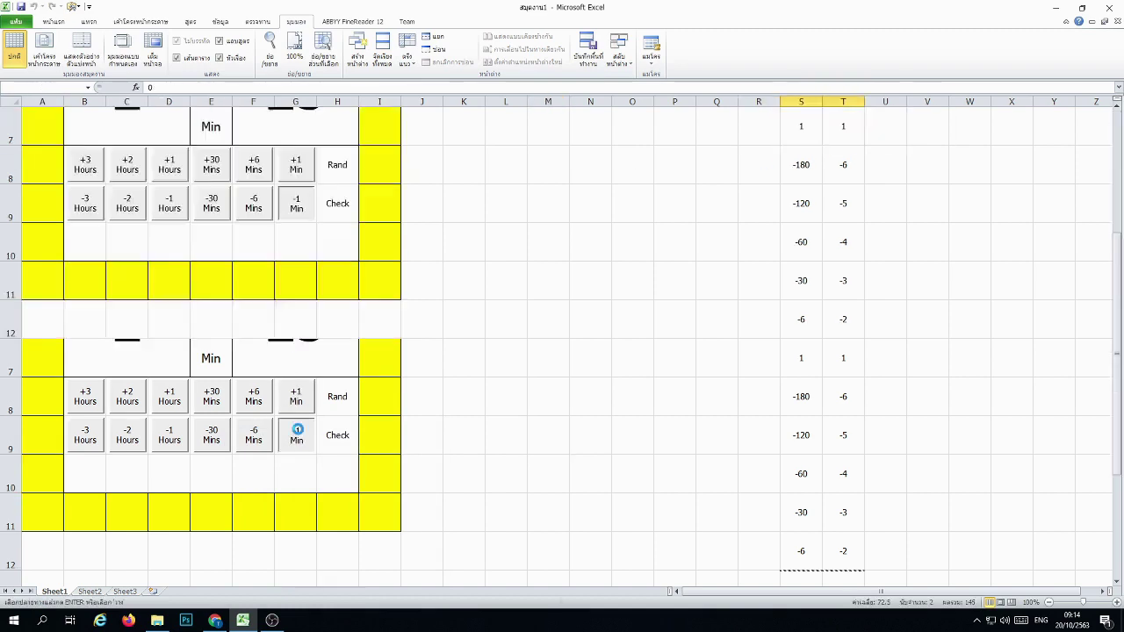
Step: Test the -1 Min, +6 Mins and -6 Mins buttons, returning the minutes to 22
{"action": "left_click", "coordinate": [297, 436]}
{"action": "left_click", "coordinate": [297, 436]}
{"action": "left_click", "coordinate": [518, 426]}
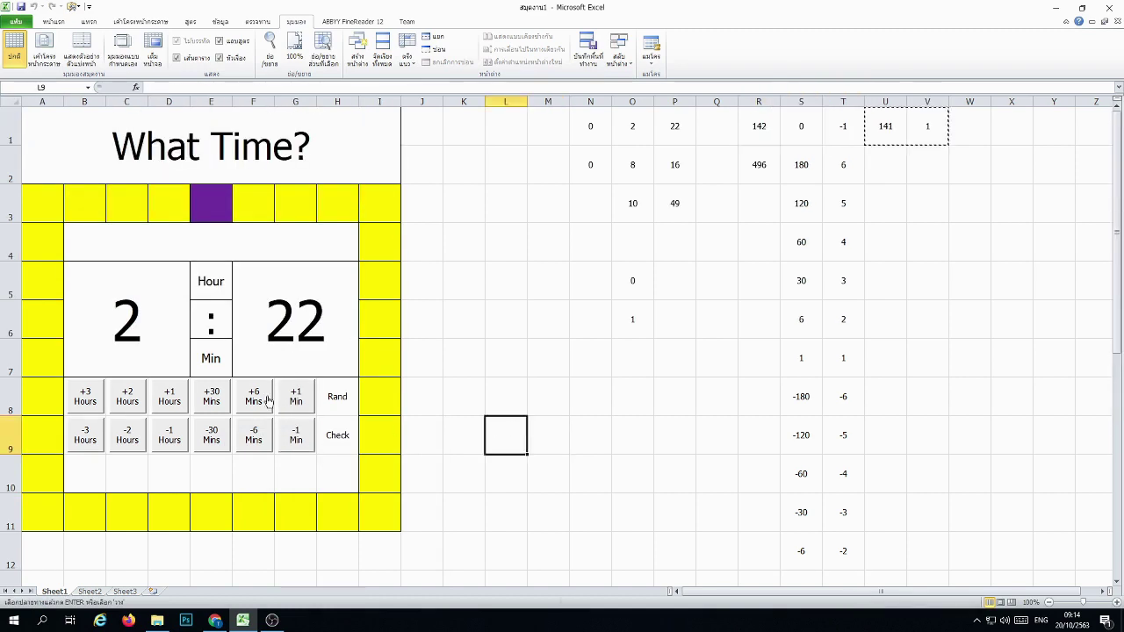
{"action": "left_click", "coordinate": [253, 397]}
{"action": "left_click", "coordinate": [253, 400]}
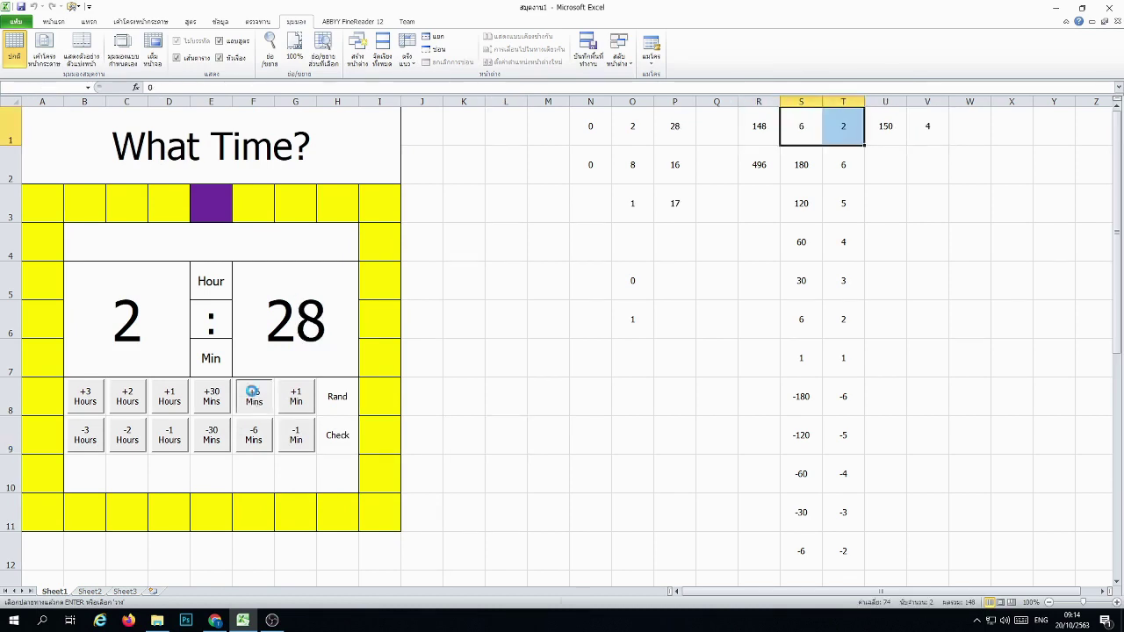
{"action": "left_click", "coordinate": [253, 400]}
{"action": "left_click", "coordinate": [253, 435]}
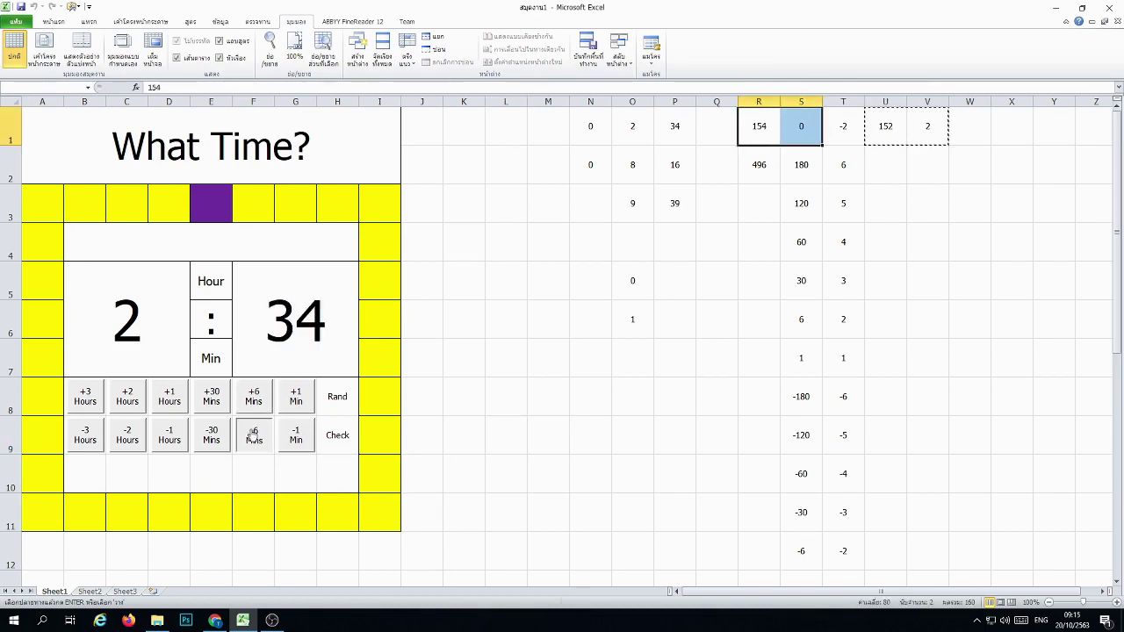
{"action": "left_click", "coordinate": [252, 433]}
{"action": "left_click", "coordinate": [252, 433]}
{"action": "left_click", "coordinate": [464, 434]}
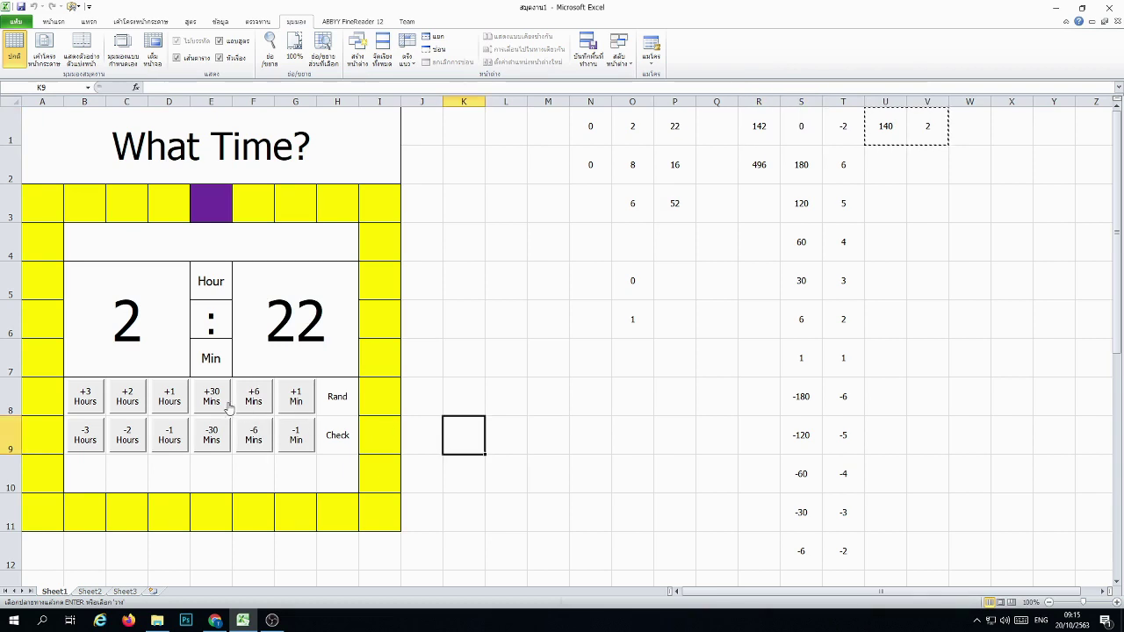
Step: Test the +30 Mins and -30 Mins buttons on the clock
{"action": "left_click", "coordinate": [213, 399]}
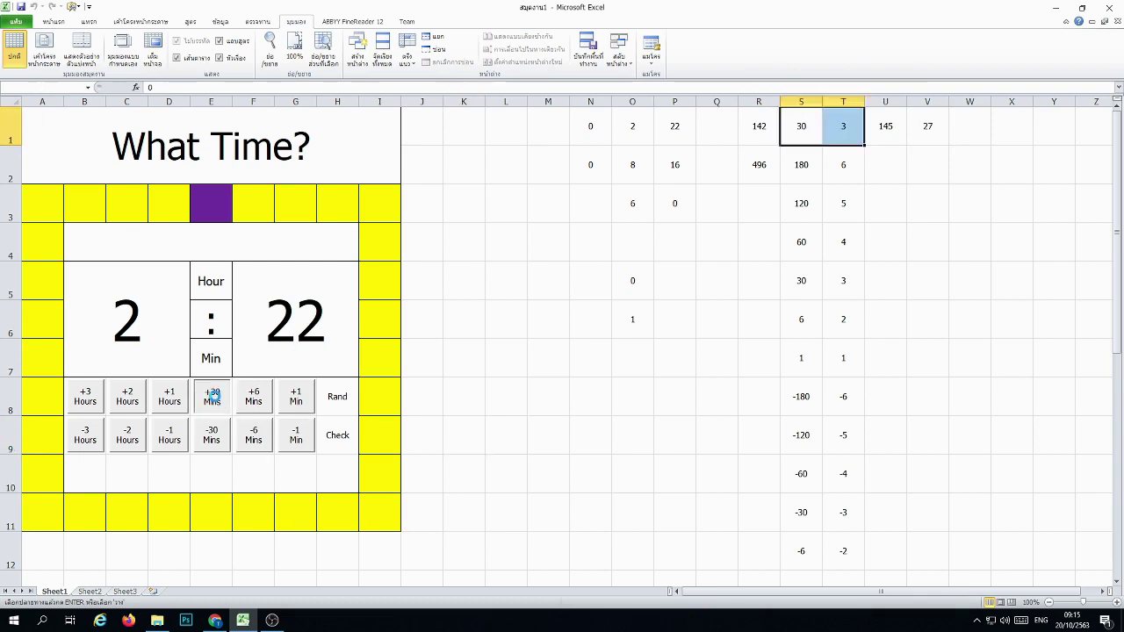
{"action": "left_click", "coordinate": [213, 399]}
{"action": "left_click", "coordinate": [213, 399]}
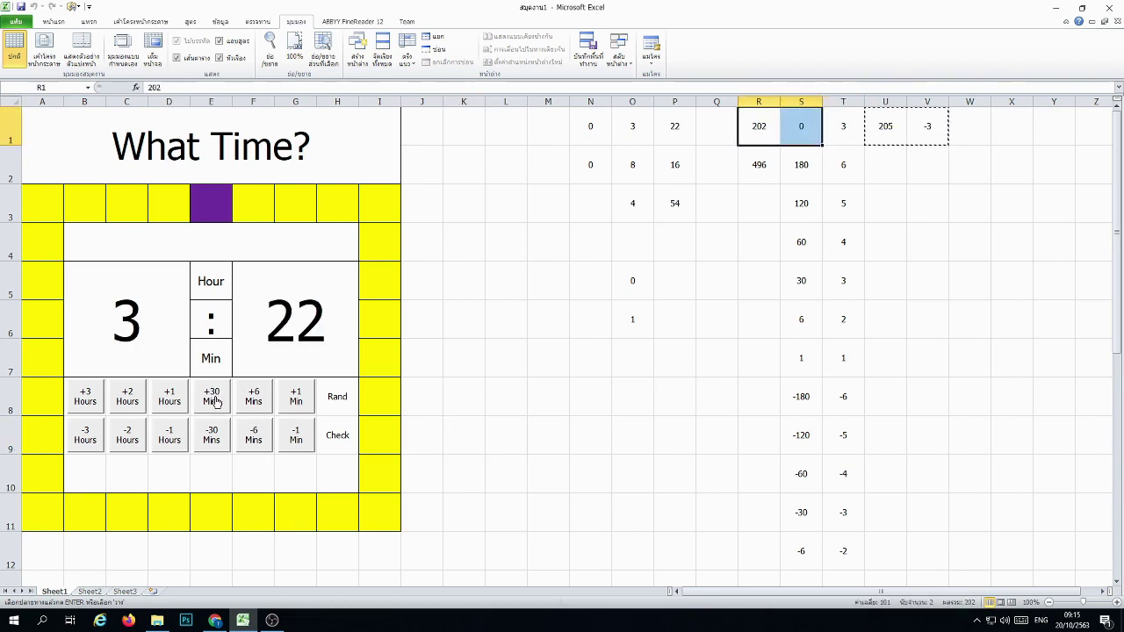
{"action": "left_click", "coordinate": [211, 433]}
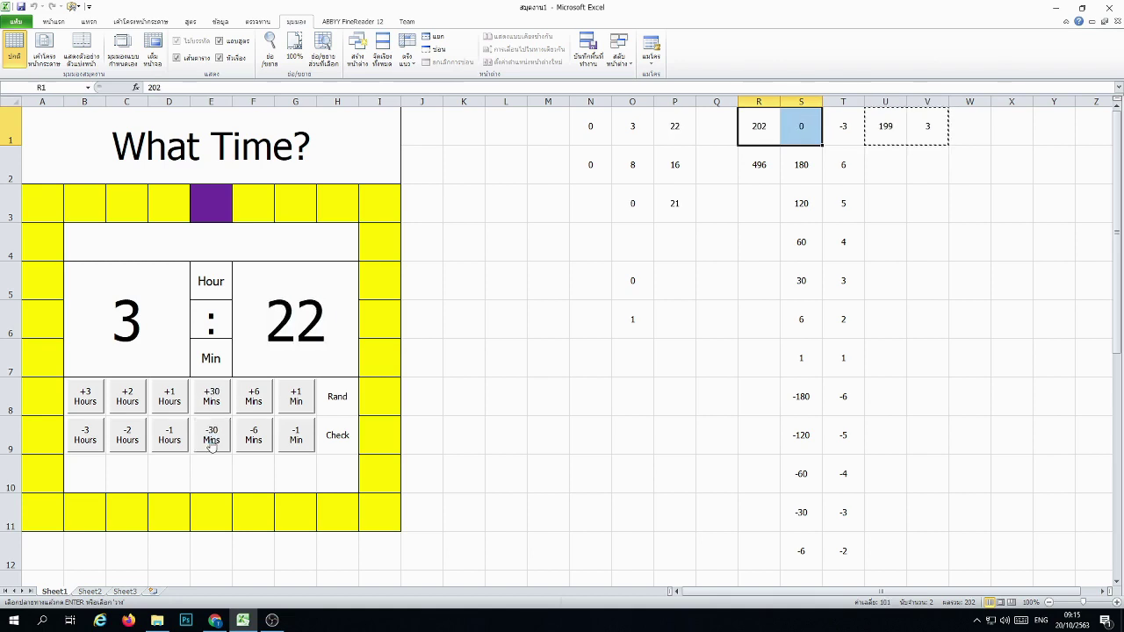
Step: Test the +/-1, +/-2 and +/-3 Hours buttons, each returning the clock to 4:22
{"action": "left_click", "coordinate": [176, 408]}
{"action": "left_click", "coordinate": [175, 431]}
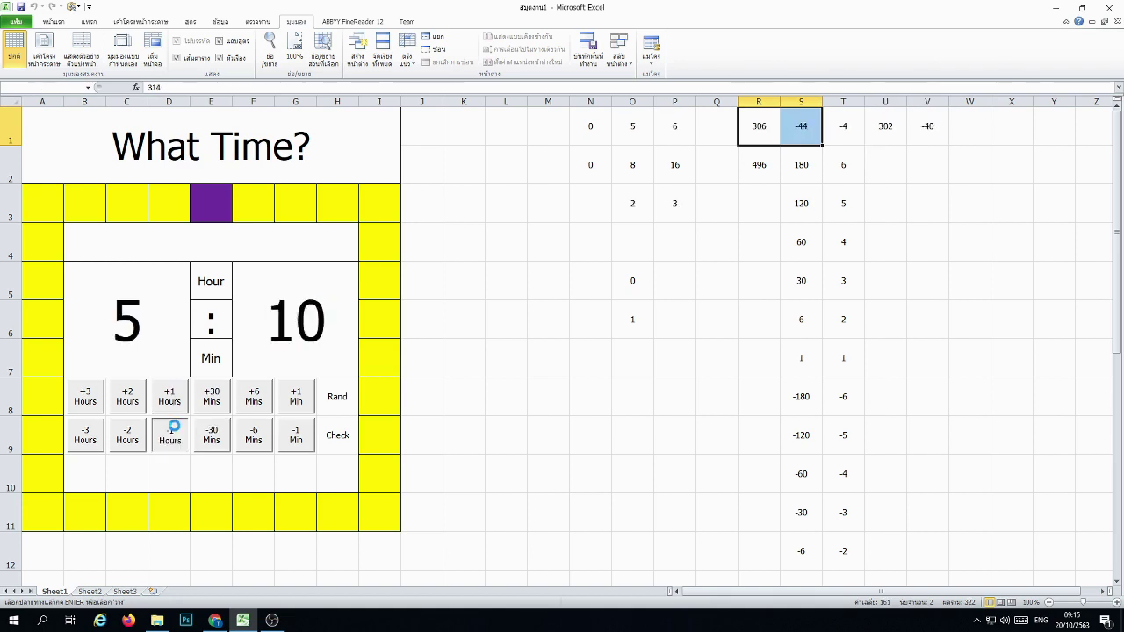
{"action": "left_click", "coordinate": [128, 397]}
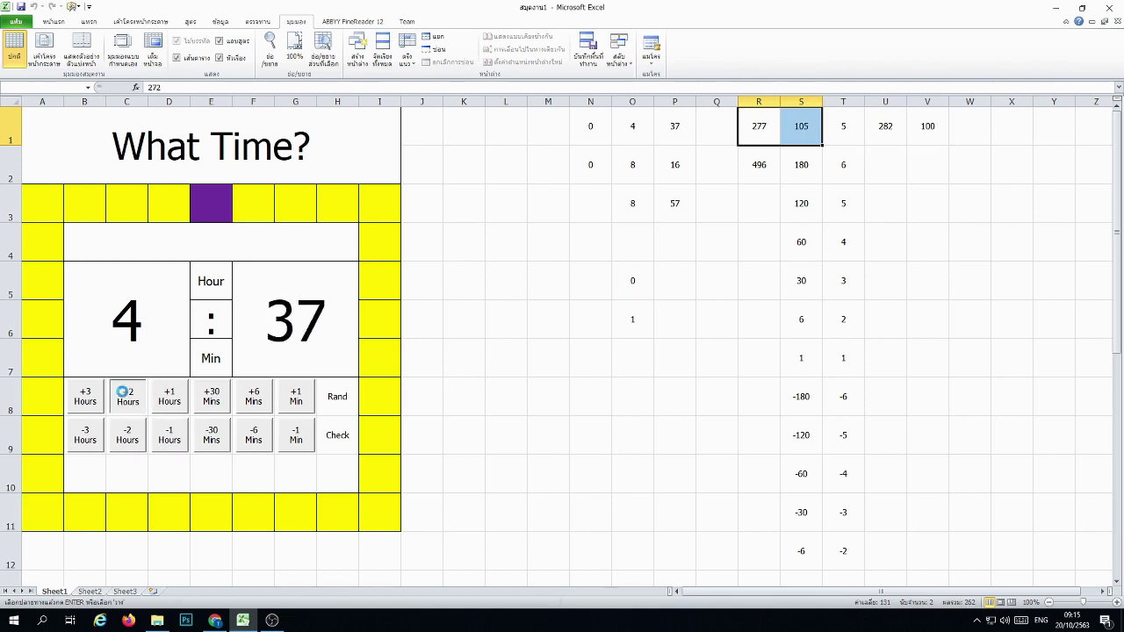
{"action": "left_click", "coordinate": [126, 428]}
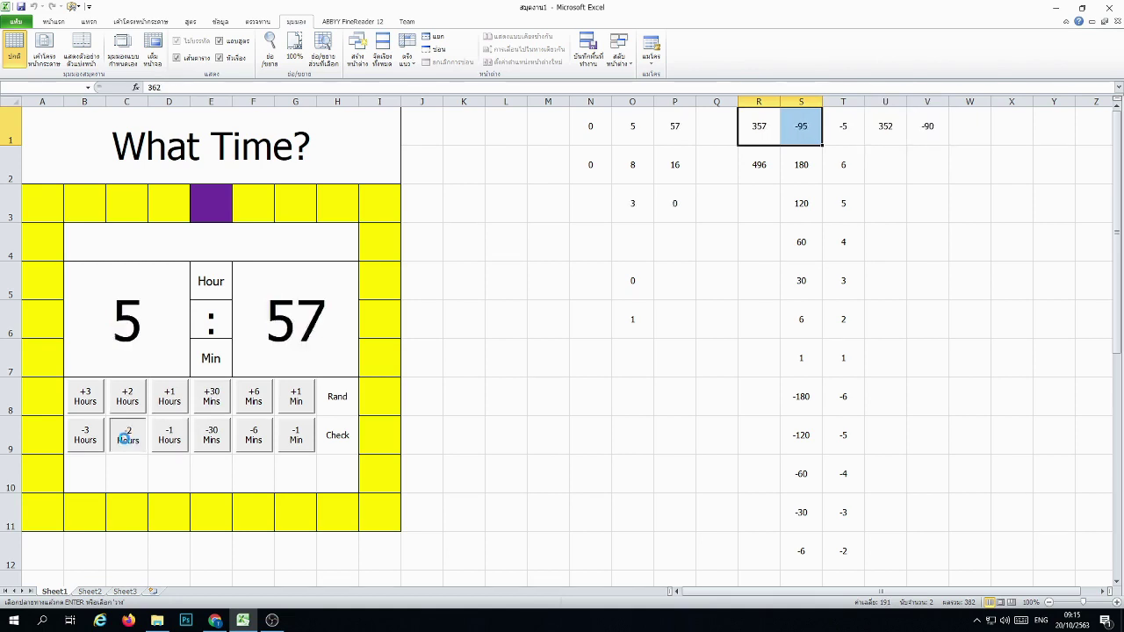
{"action": "left_click", "coordinate": [87, 409]}
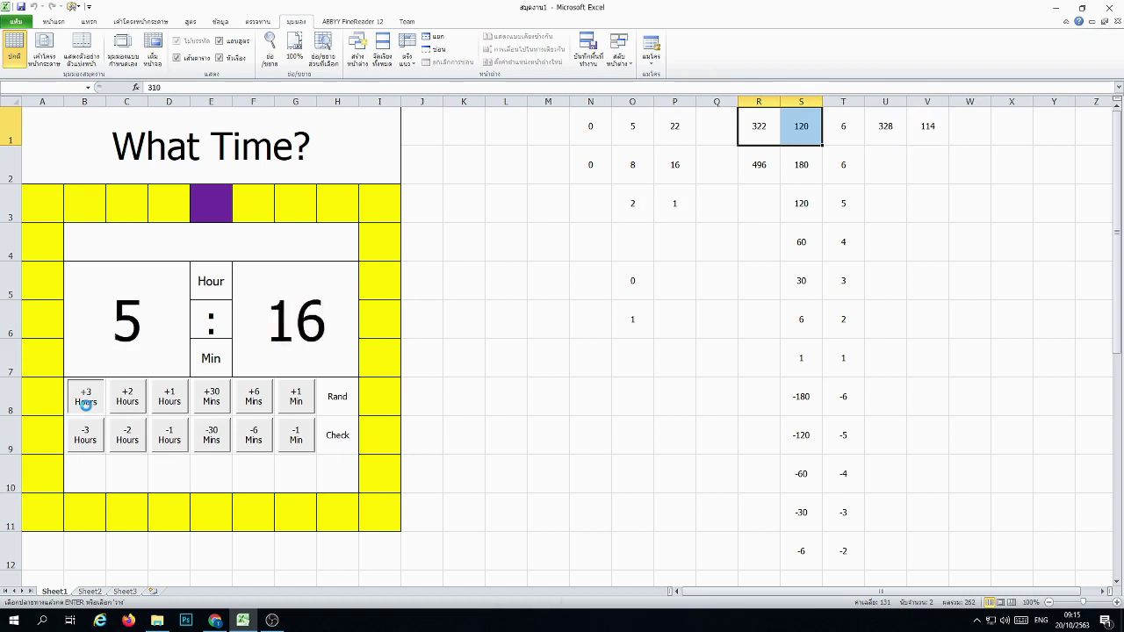
{"action": "left_click", "coordinate": [87, 434]}
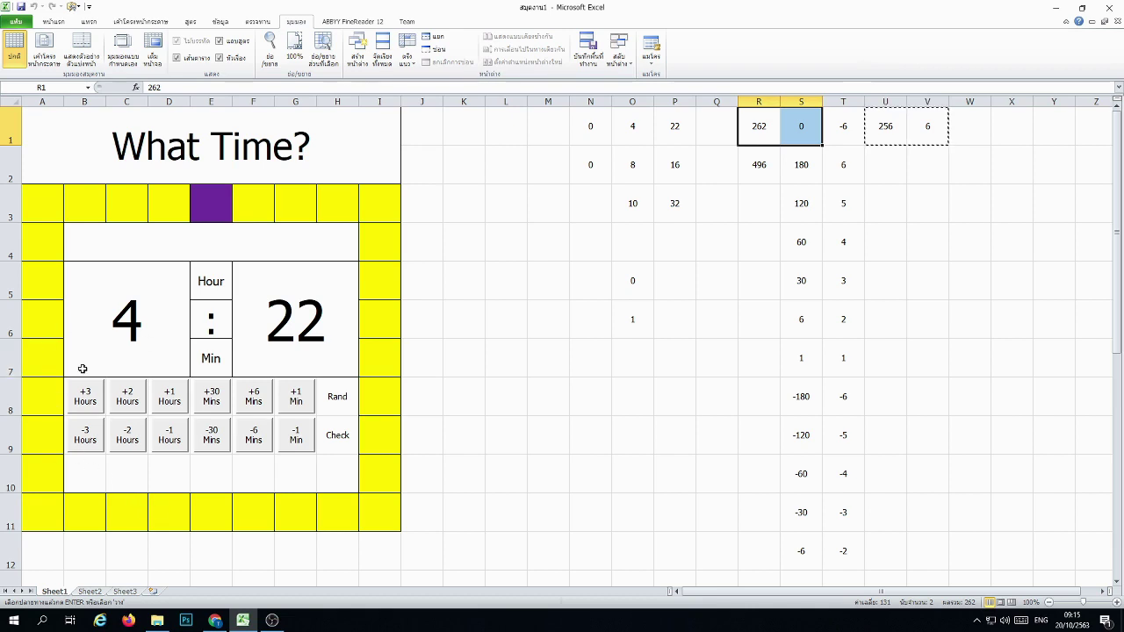
Step: Raise the minutes to 34 with +1 Min and add three hours, reaching 7:34
{"action": "left_click", "coordinate": [299, 396]}
{"action": "left_click", "coordinate": [298, 396]}
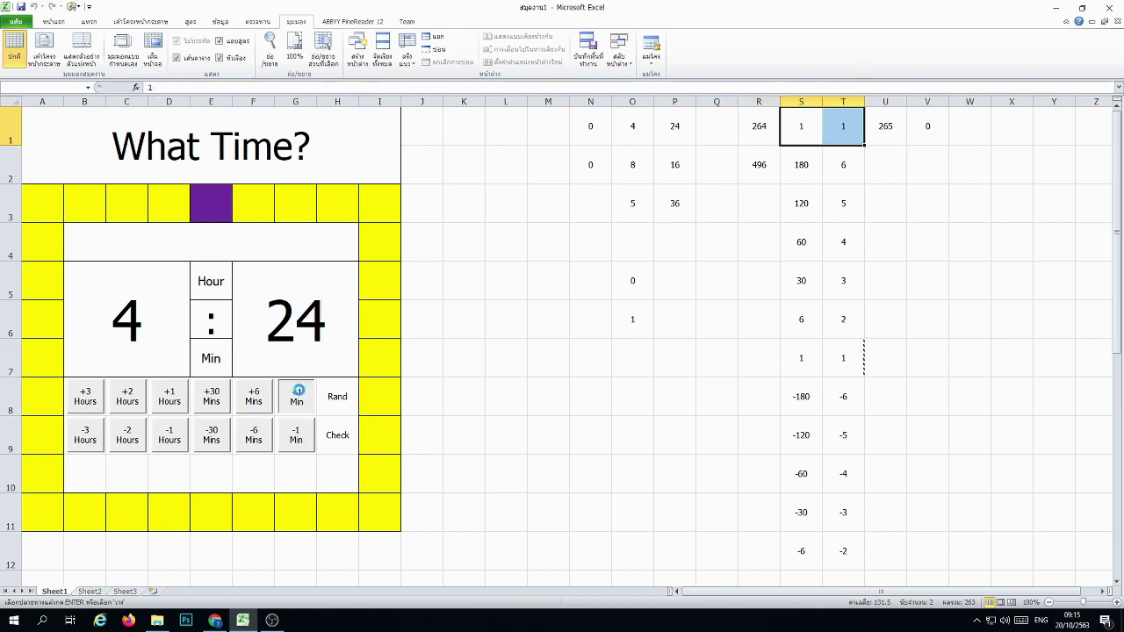
{"action": "triple_click", "coordinate": [299, 396]}
{"action": "triple_click", "coordinate": [298, 396]}
{"action": "triple_click", "coordinate": [298, 396]}
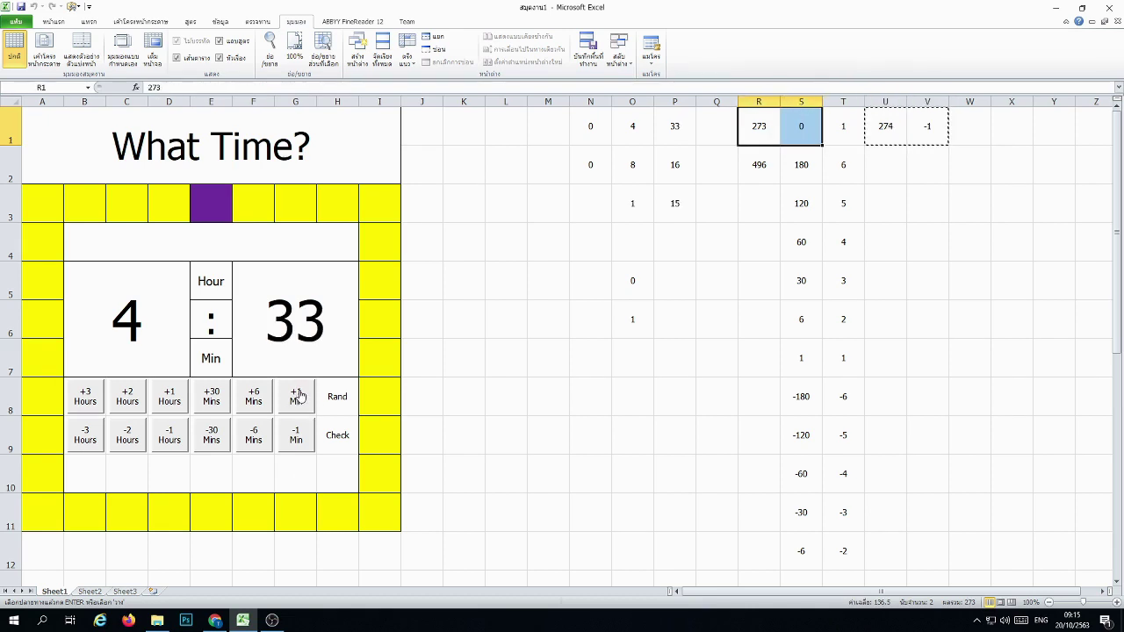
{"action": "left_click", "coordinate": [299, 396]}
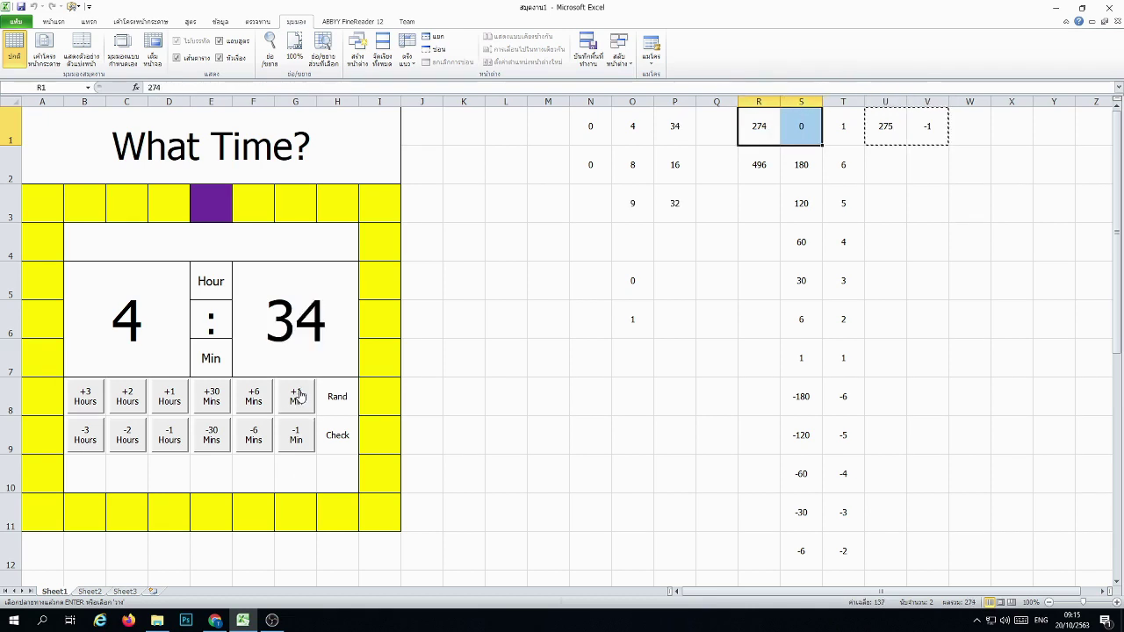
{"action": "left_click", "coordinate": [95, 400]}
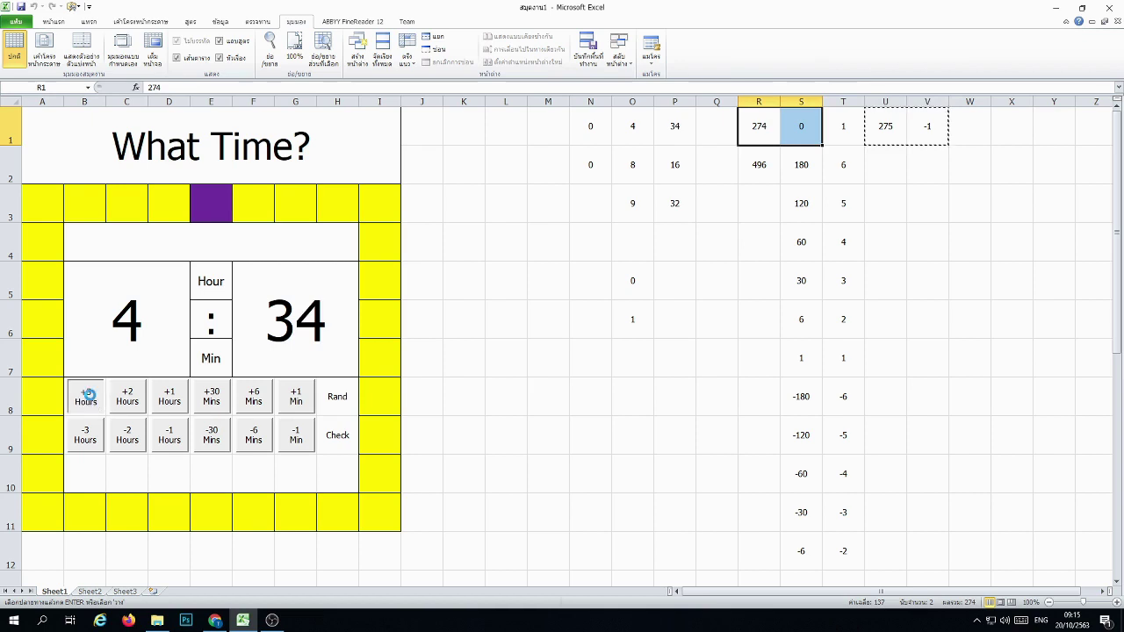
{"action": "left_click", "coordinate": [572, 384]}
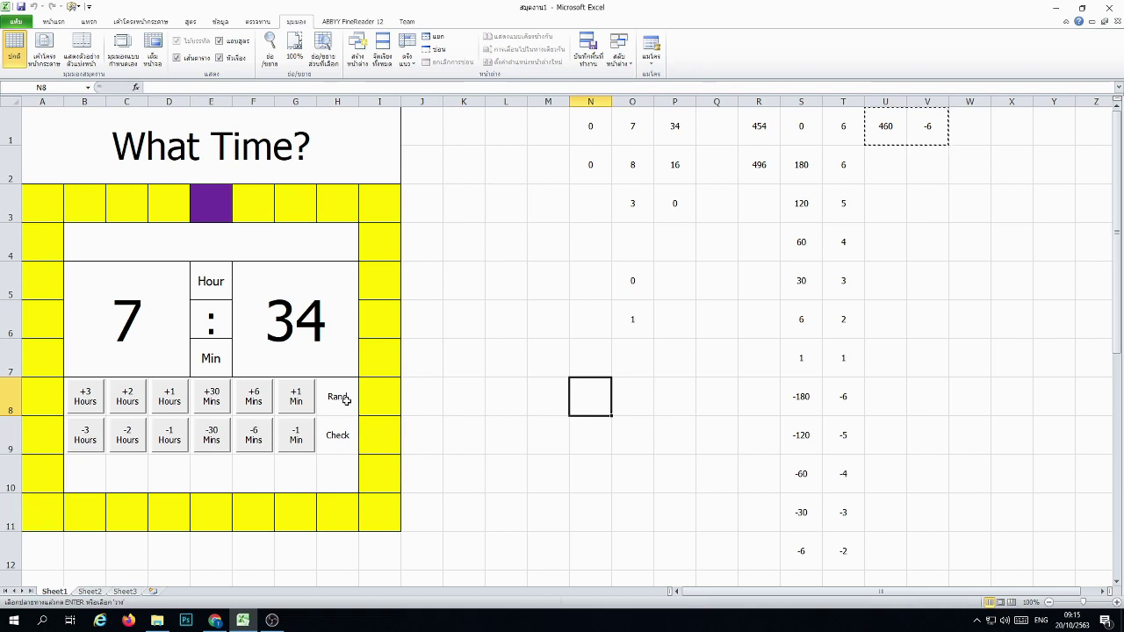
{"action": "left_click", "coordinate": [346, 400]}
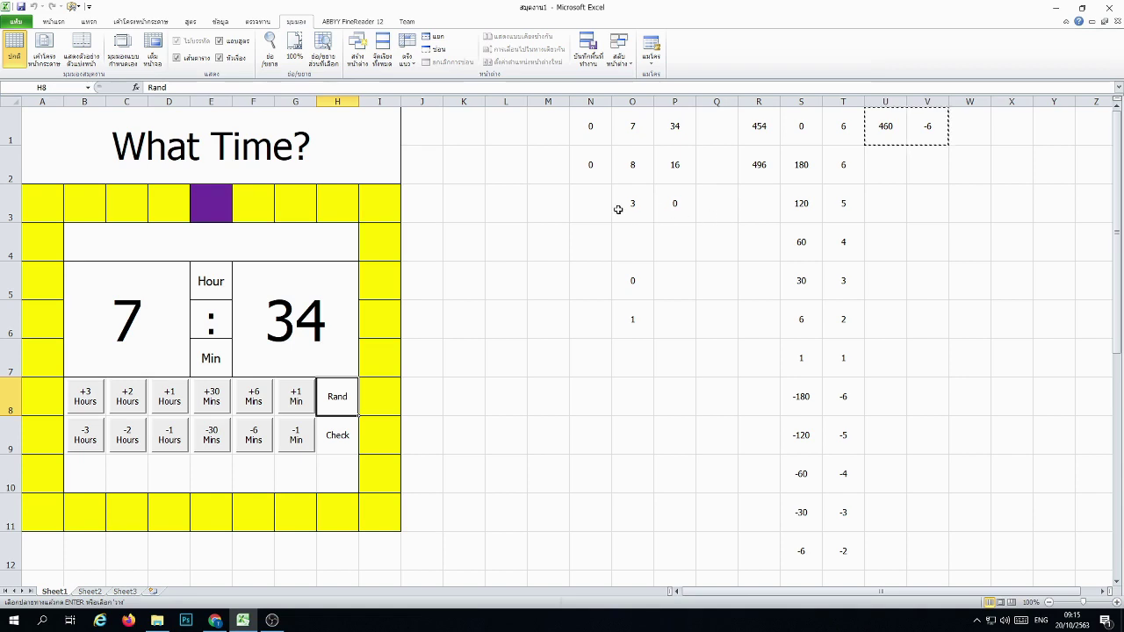
{"action": "left_click", "coordinate": [745, 171]}
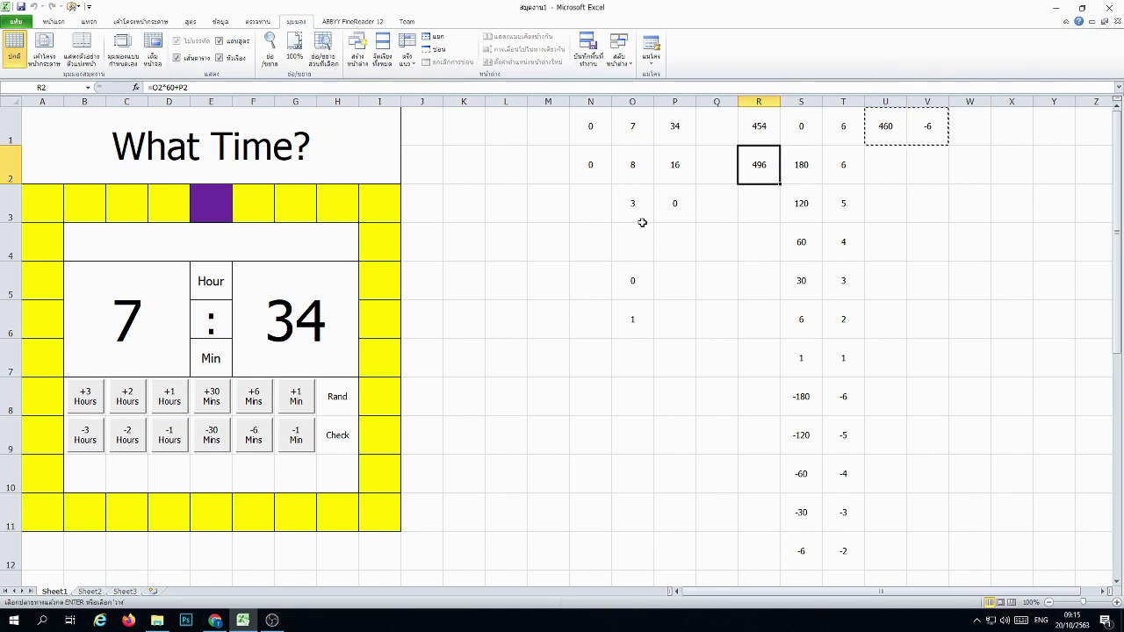
{"action": "left_click", "coordinate": [682, 256]}
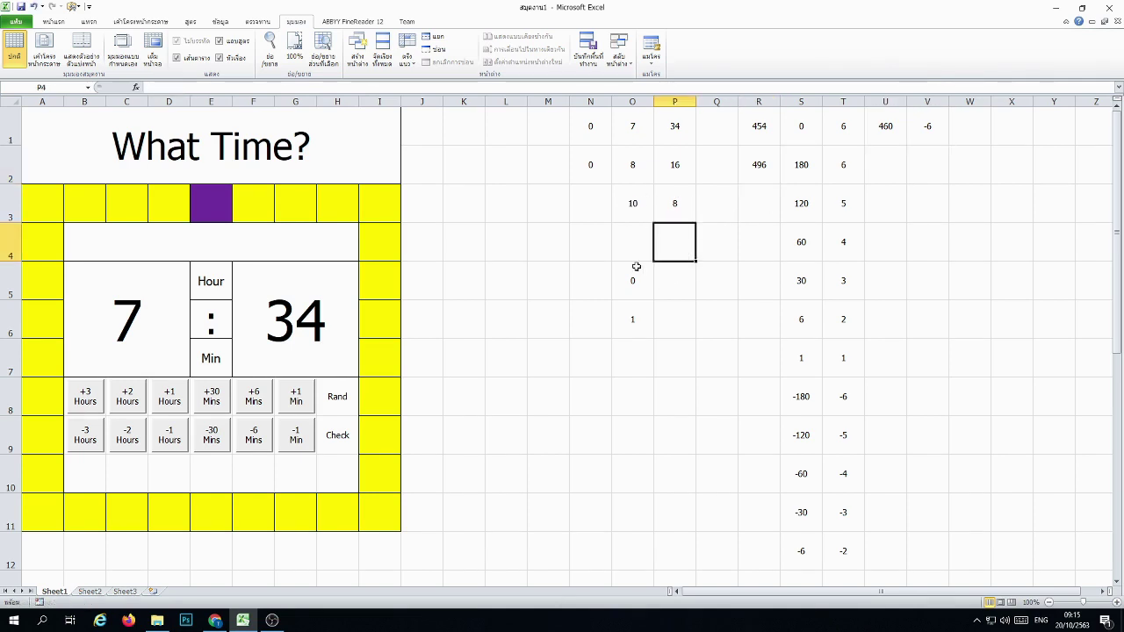
{"action": "left_click", "coordinate": [501, 379]}
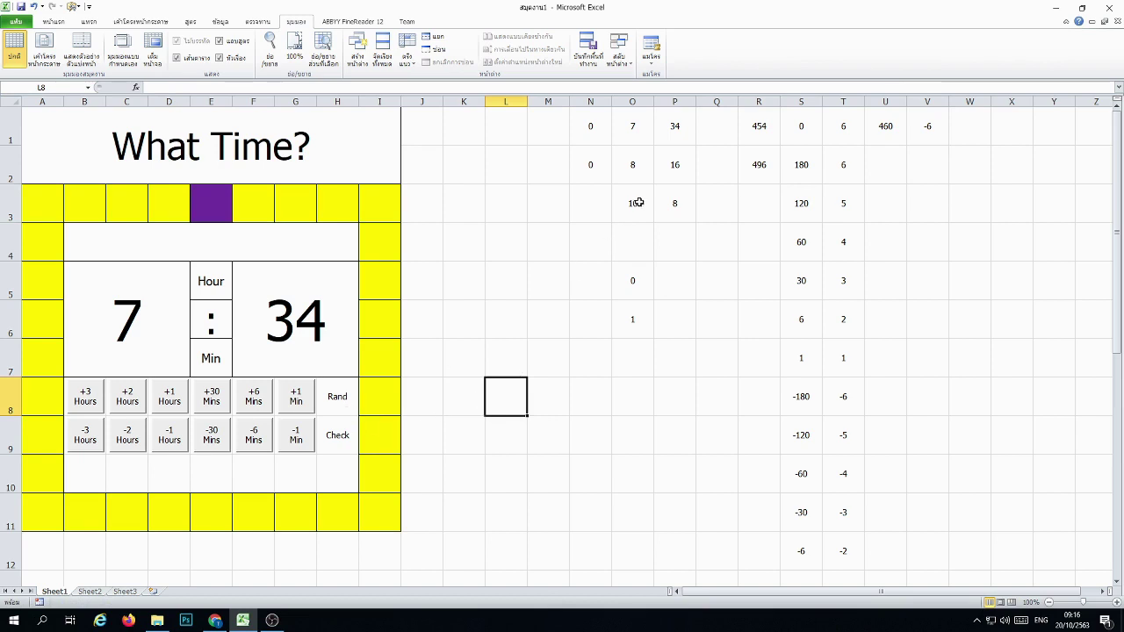
Step: Start recording a macro named random, then enter 0 in N1 and O5
{"action": "left_click", "coordinate": [39, 603]}
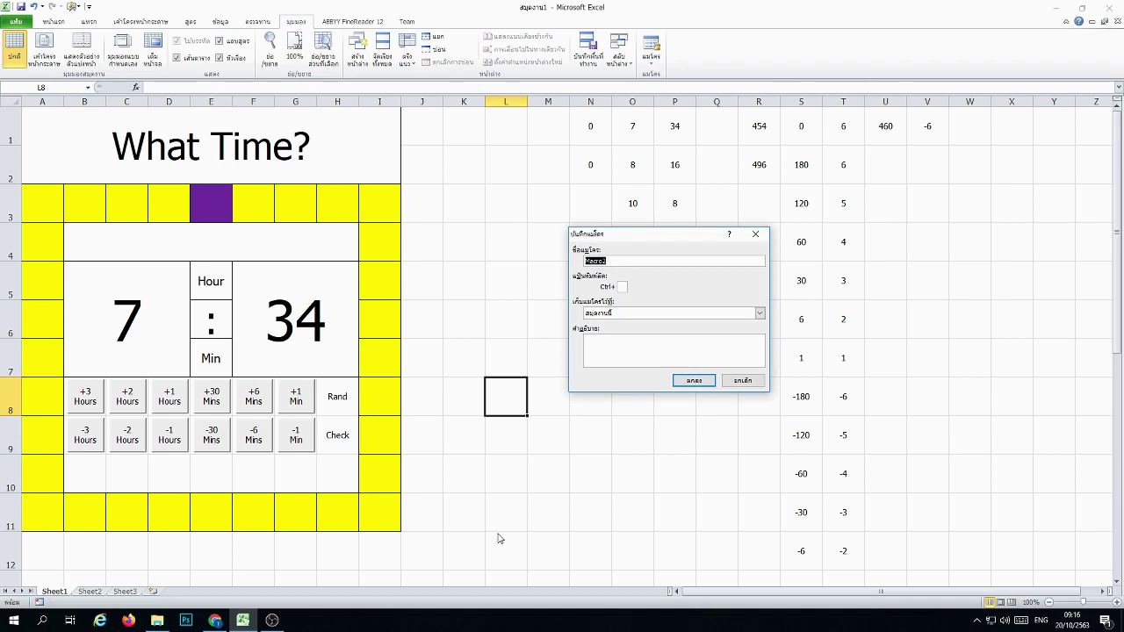
{"action": "type", "text": "random"}
{"action": "key", "text": "Return"}
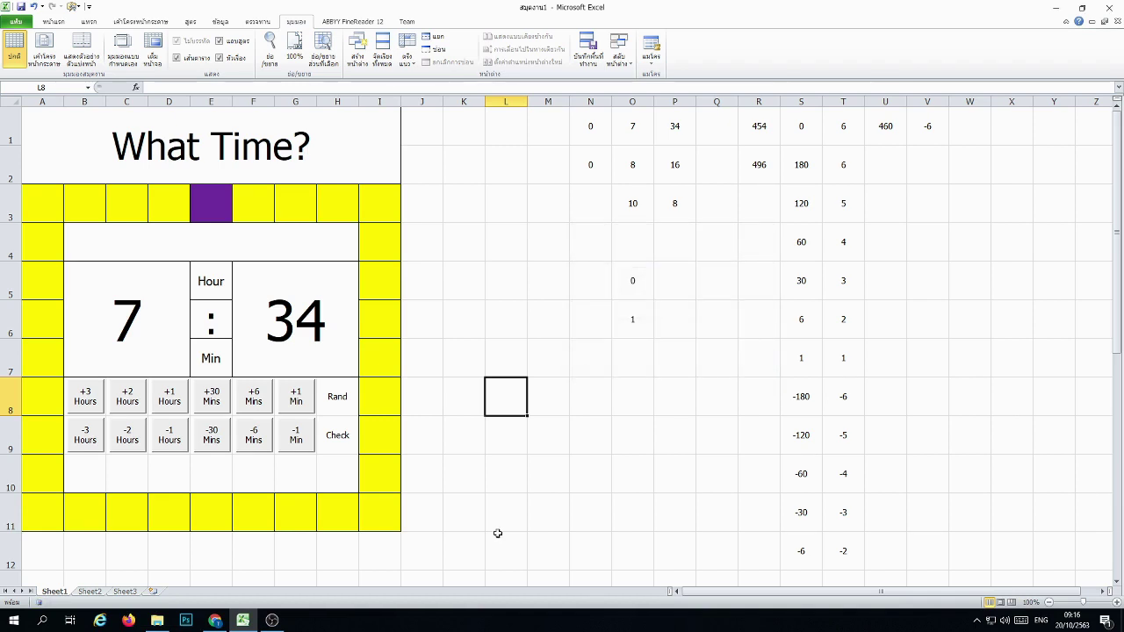
{"action": "left_click", "coordinate": [596, 126]}
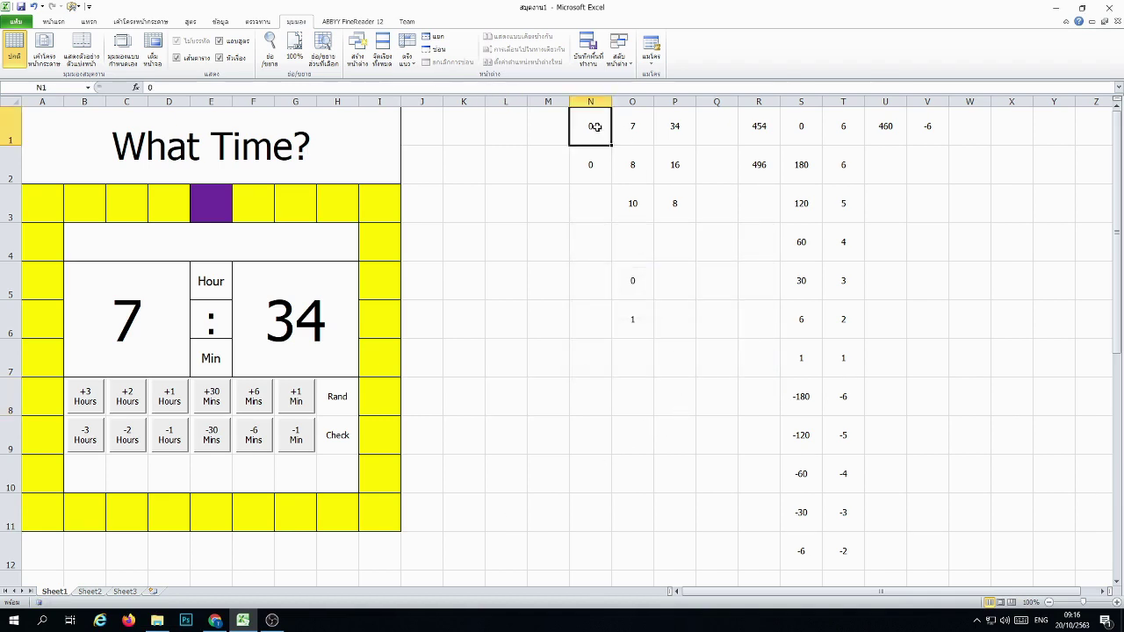
{"action": "type", "text": "0"}
{"action": "key", "text": "Return"}
{"action": "left_click", "coordinate": [635, 281]}
{"action": "type", "text": "0"}
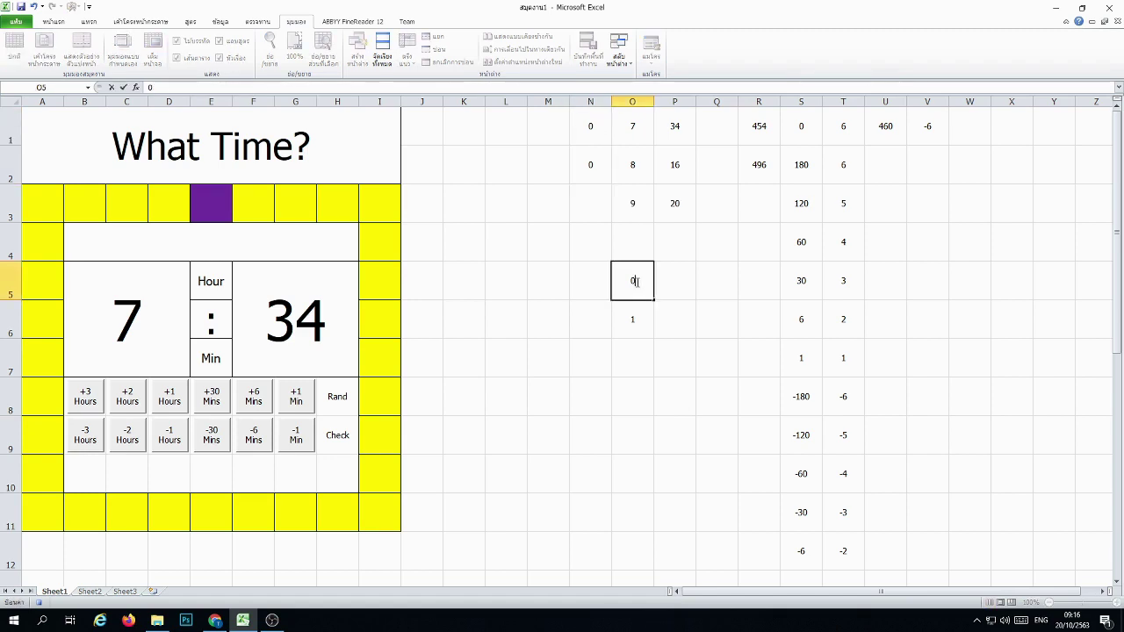
{"action": "key", "text": "Return"}
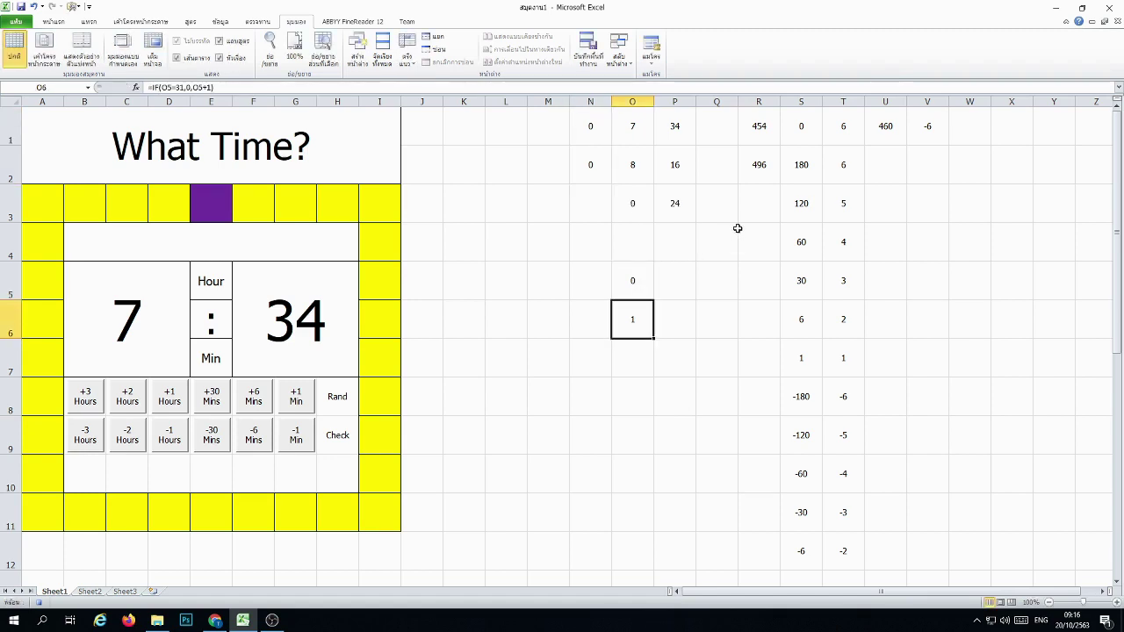
Step: Copy the random values in O3:P3 and paste them as values into O2:P2
{"action": "mouse_move", "coordinate": [642, 199]}
{"action": "left_mouse_down"}
{"action": "mouse_move", "coordinate": [654, 199]}
{"action": "mouse_move", "coordinate": [659, 165]}
{"action": "left_mouse_up"}
{"action": "right_click", "coordinate": [654, 199]}
{"action": "left_click", "coordinate": [681, 221]}
{"action": "right_click", "coordinate": [645, 164]}
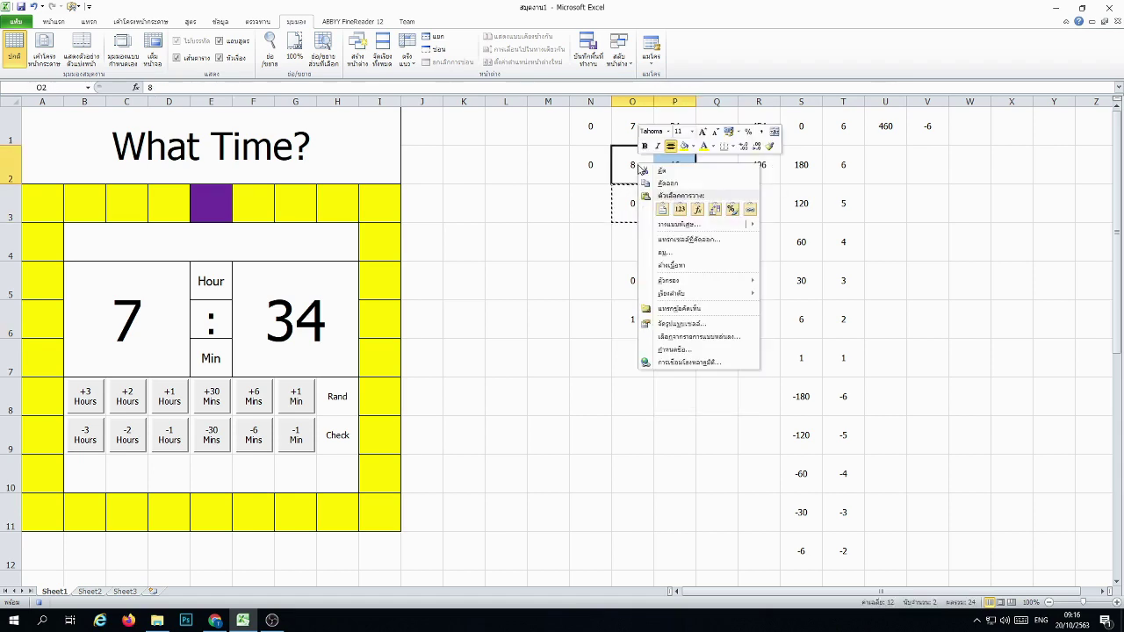
{"action": "left_click", "coordinate": [675, 203]}
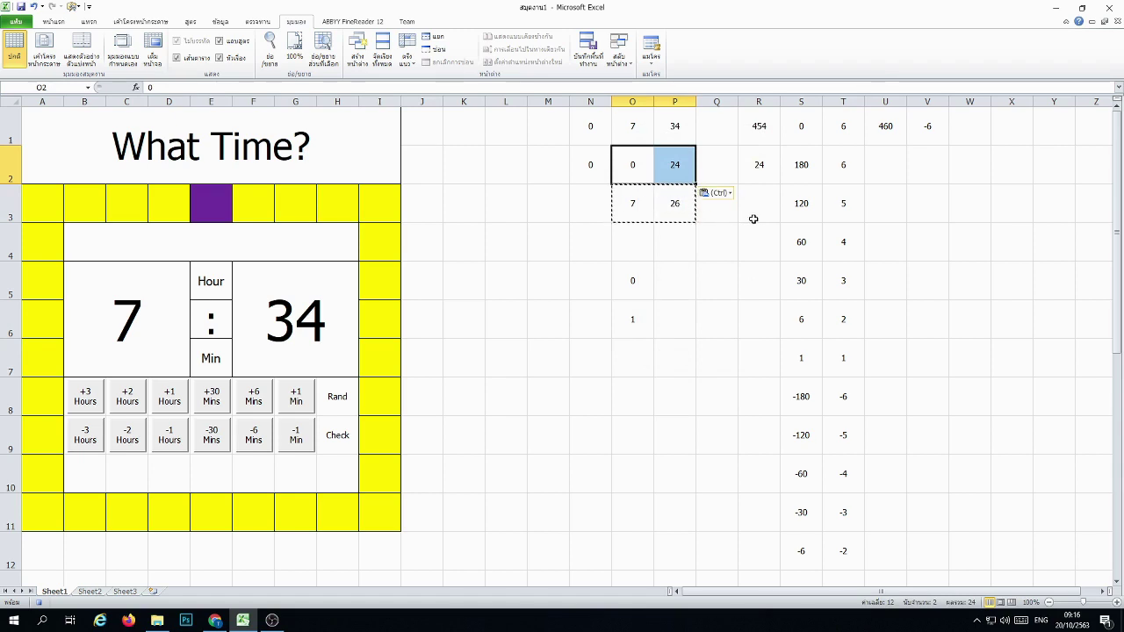
Step: Copy empty R3 into R1 so the clock resets to 0:00
{"action": "left_click", "coordinate": [764, 216]}
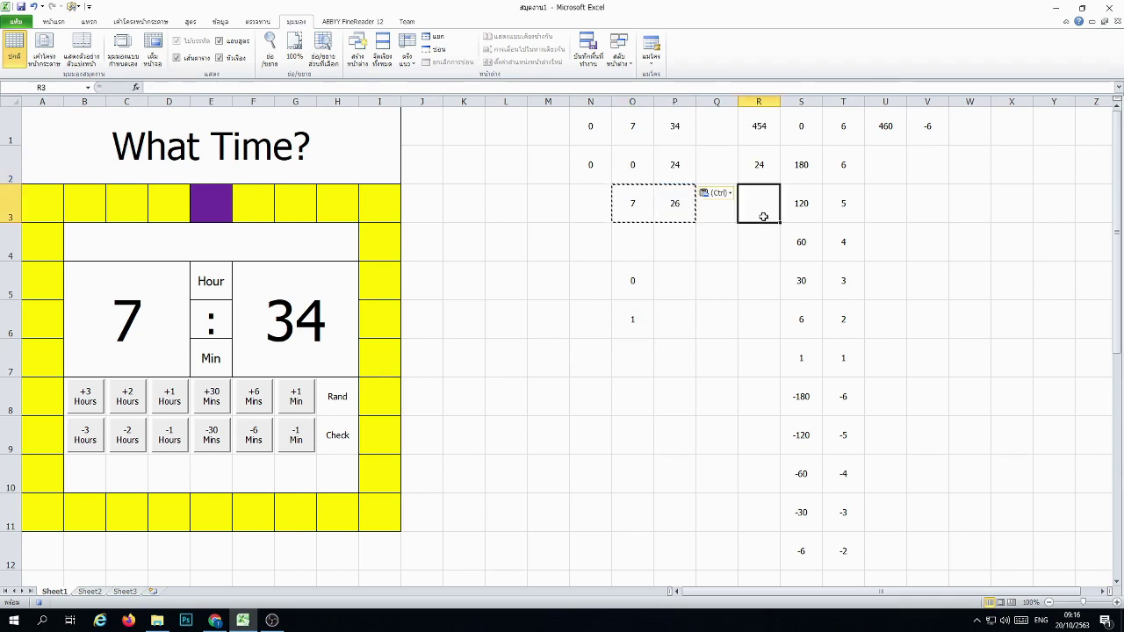
{"action": "right_click", "coordinate": [763, 216]}
{"action": "left_click", "coordinate": [791, 230]}
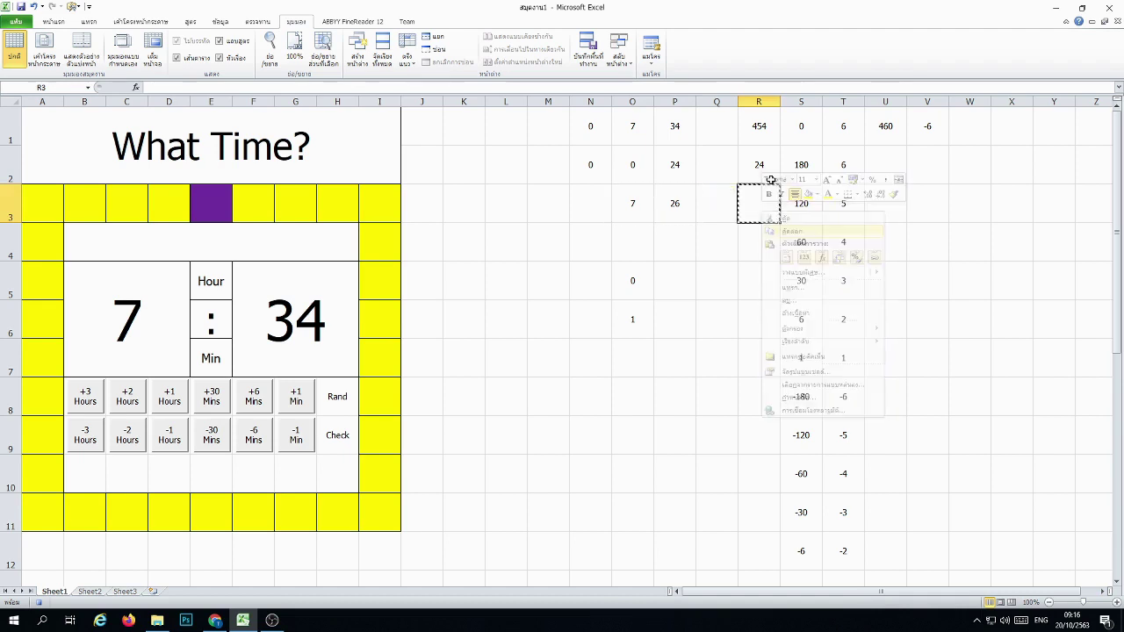
{"action": "right_click", "coordinate": [761, 133]}
{"action": "left_click", "coordinate": [794, 181]}
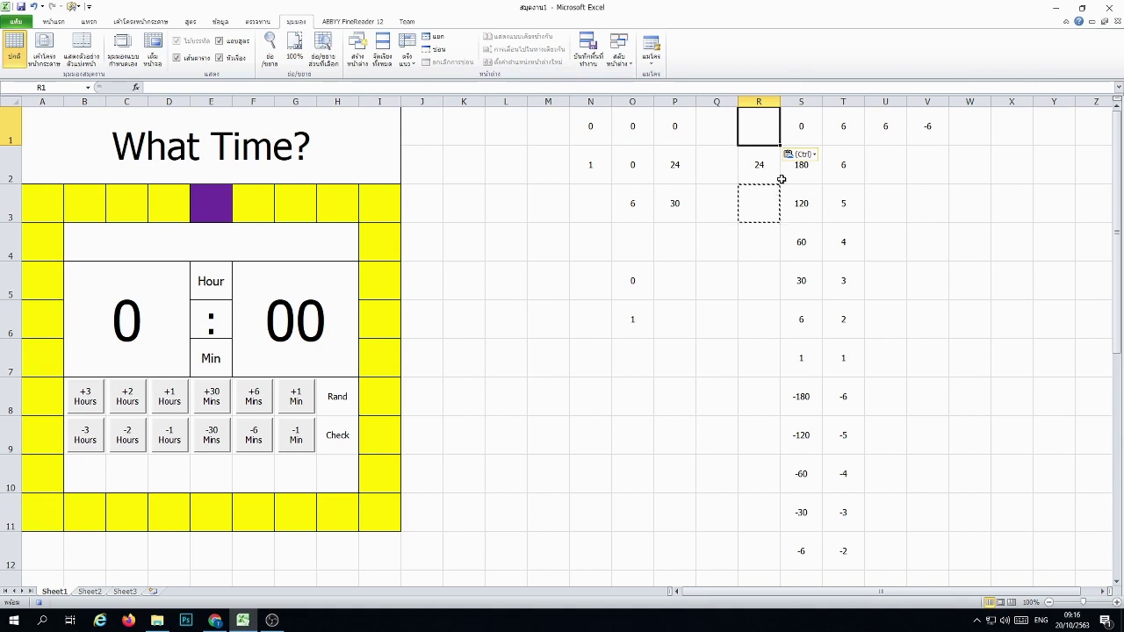
{"action": "left_click", "coordinate": [699, 137]}
{"action": "key", "text": "Delete"}
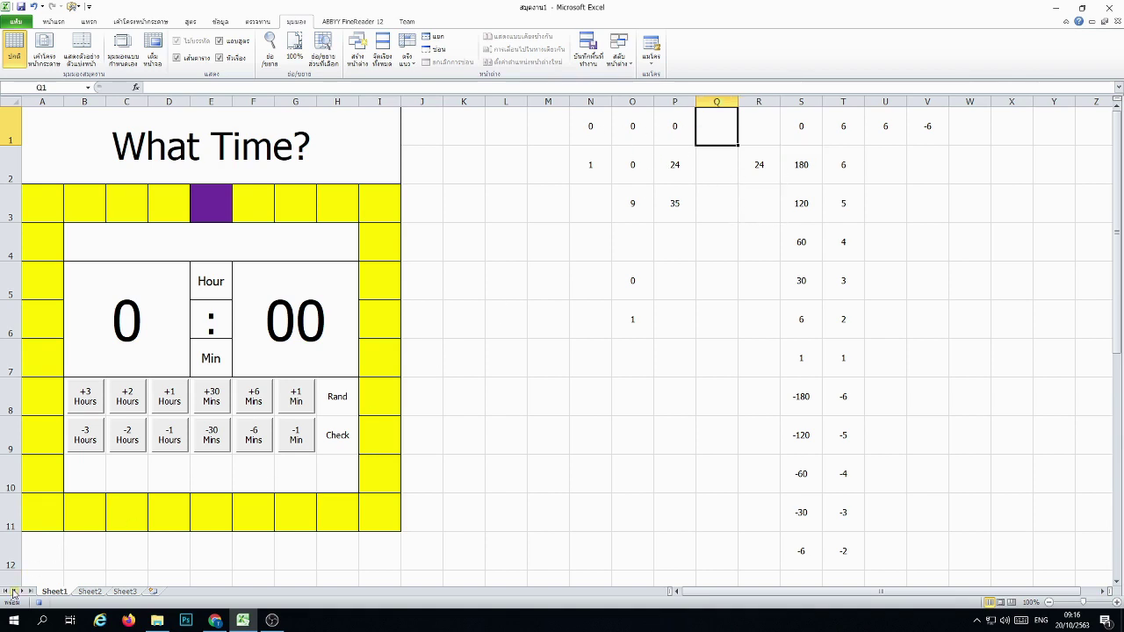
Step: Enter =RANDBETWEEN(0,719) in R3 and recalculate with F9
{"action": "left_click", "coordinate": [757, 210]}
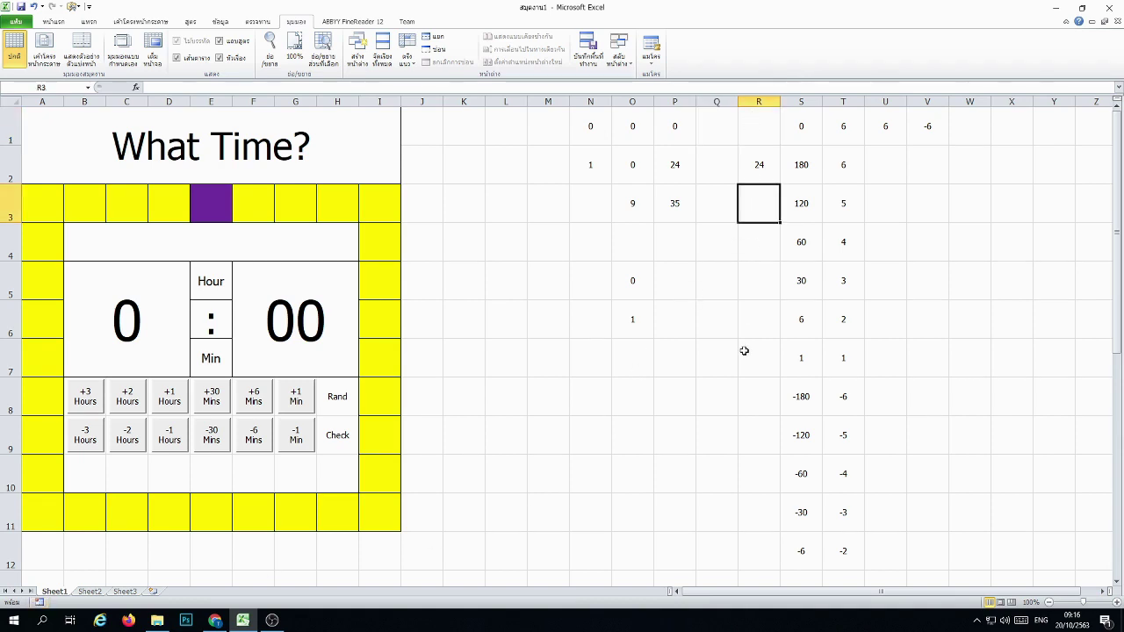
{"action": "type", "text": "=randbetwe"}
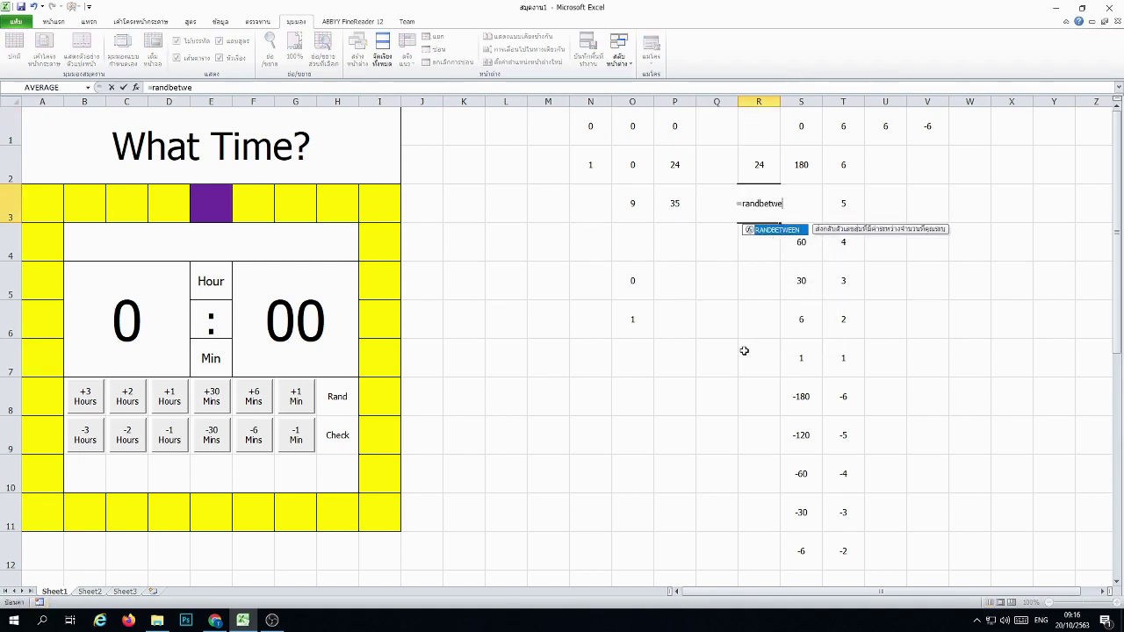
{"action": "type", "text": "en("}
{"action": "type", "text": "0"}
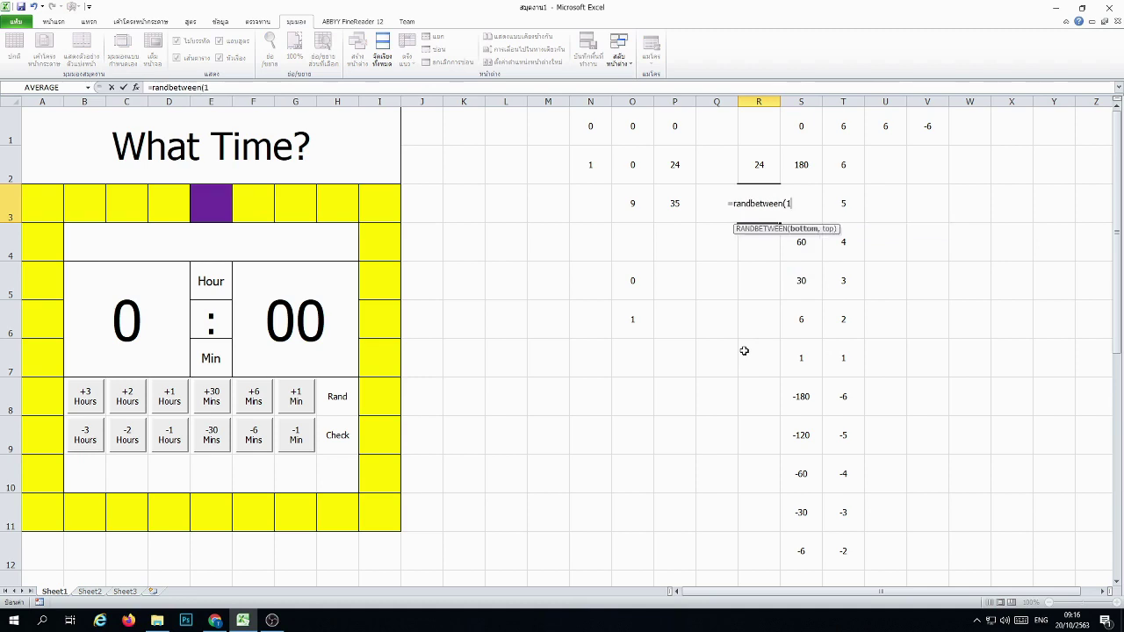
{"action": "type", "text": ","}
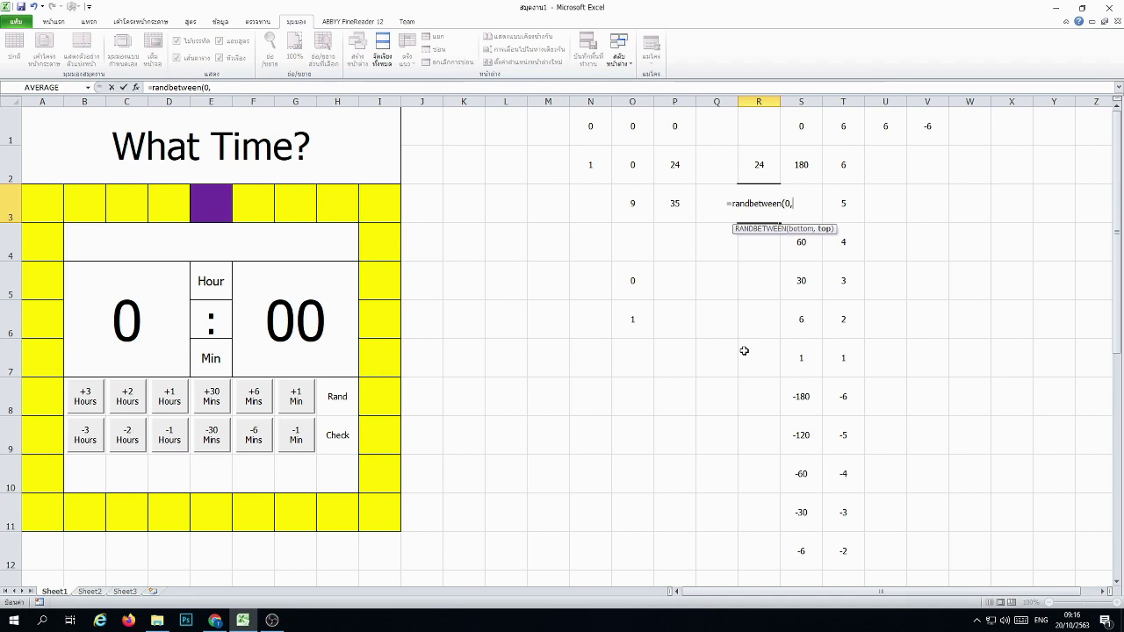
{"action": "type", "text": "719"}
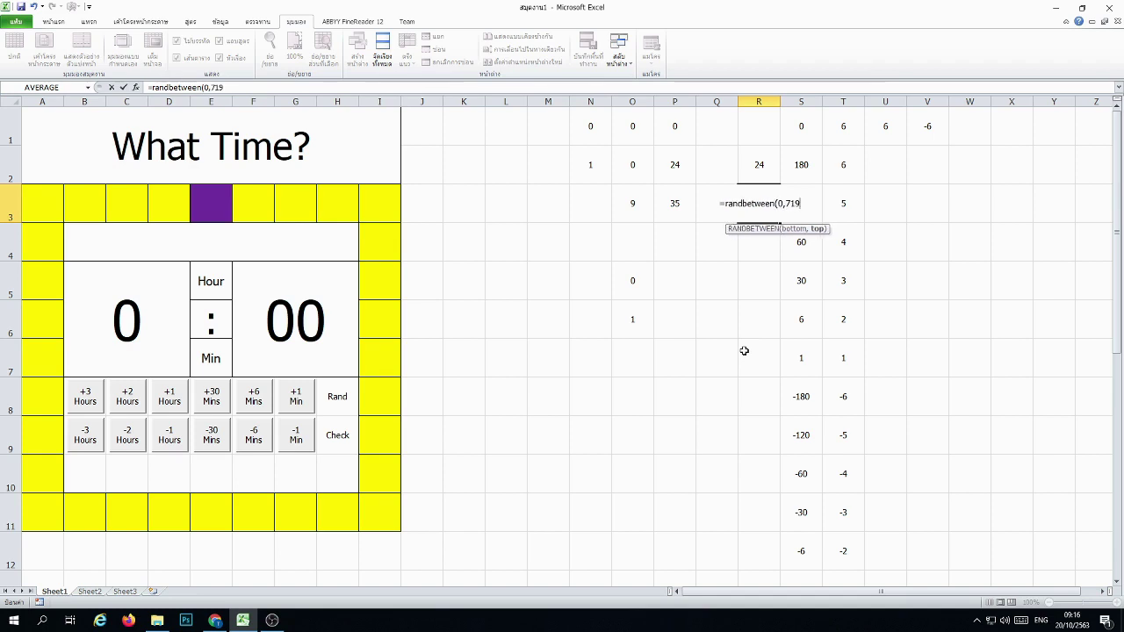
{"action": "key", "text": "Return"}
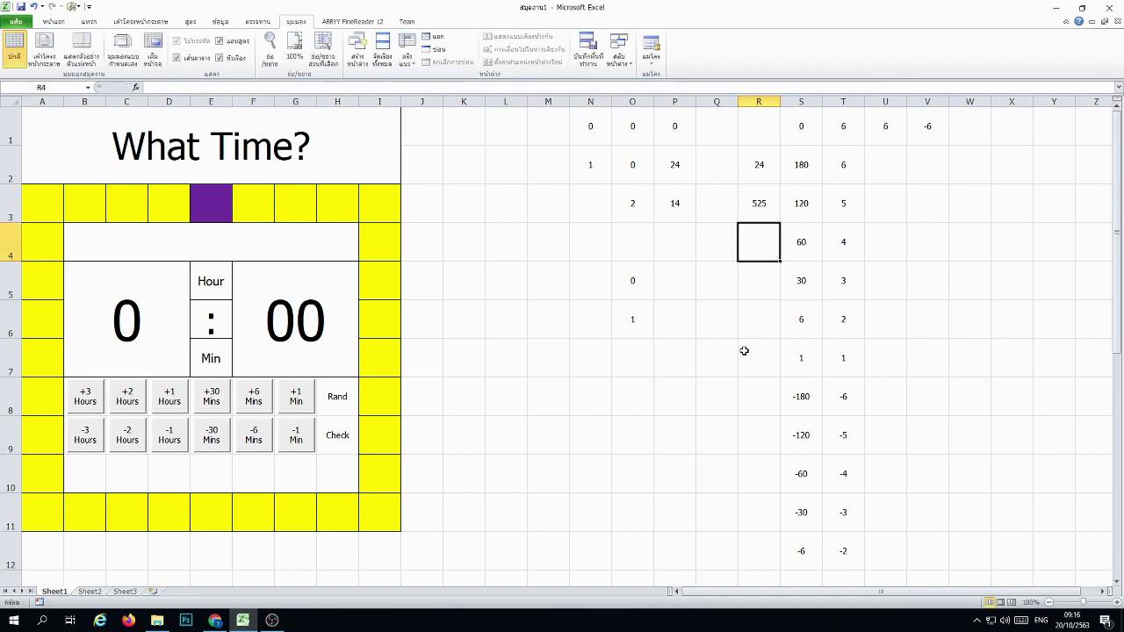
{"action": "key", "text": "F9"}
Step: Duplicate the +1 Min button at H8 and relabel the copy RAND
{"action": "right_click", "coordinate": [297, 395]}
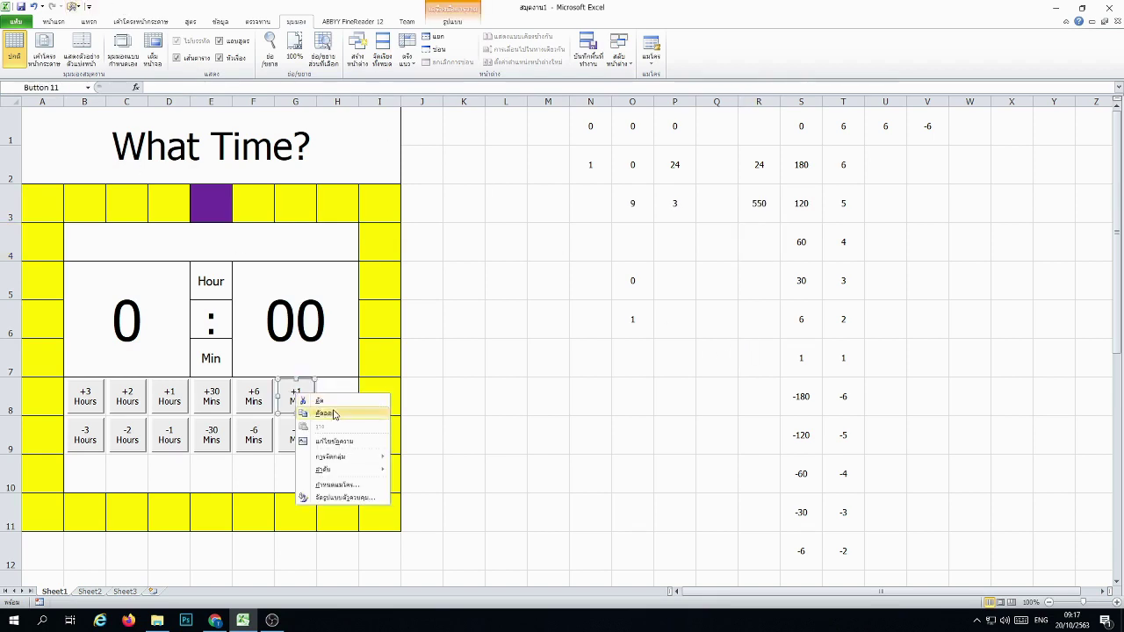
{"action": "left_click", "coordinate": [334, 414]}
{"action": "left_click", "coordinate": [334, 396]}
{"action": "key", "text": "ctrl+v"}
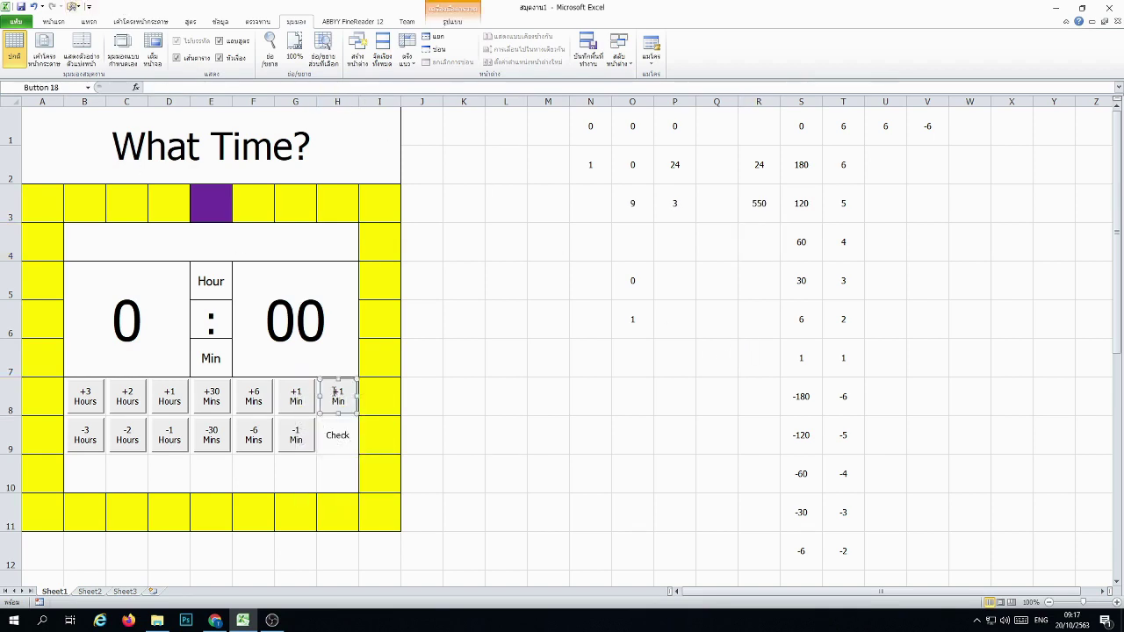
{"action": "left_click", "coordinate": [335, 392]}
{"action": "key", "text": "BackSpace"}
{"action": "key", "text": "BackSpace"}
{"action": "key", "text": "BackSpace"}
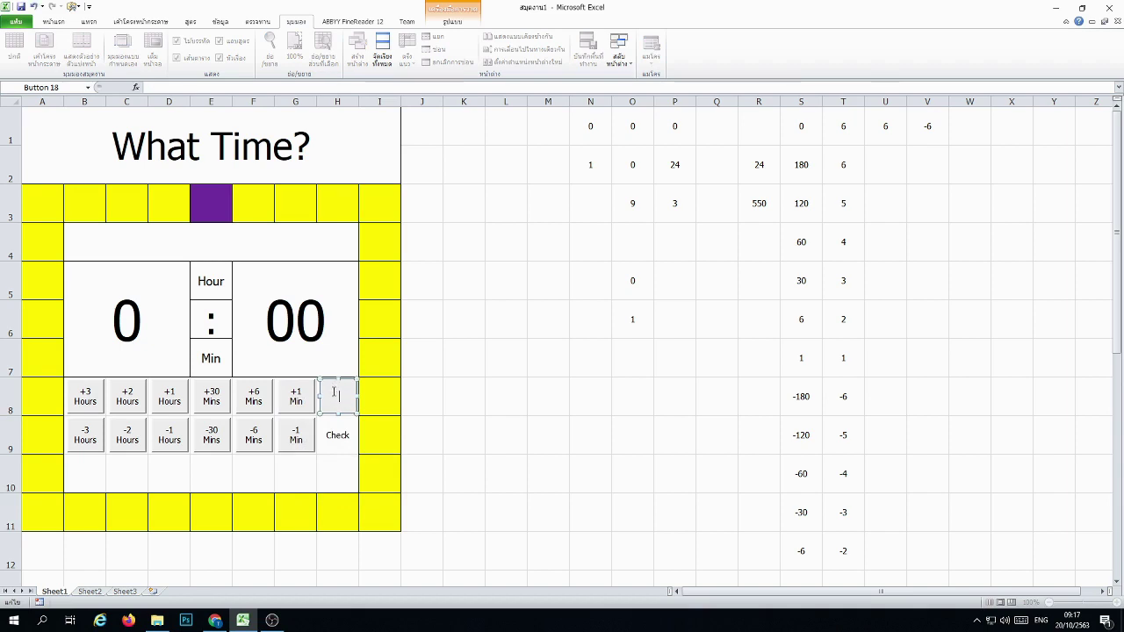
{"action": "type", "text": "RAND"}
{"action": "left_click", "coordinate": [463, 406]}
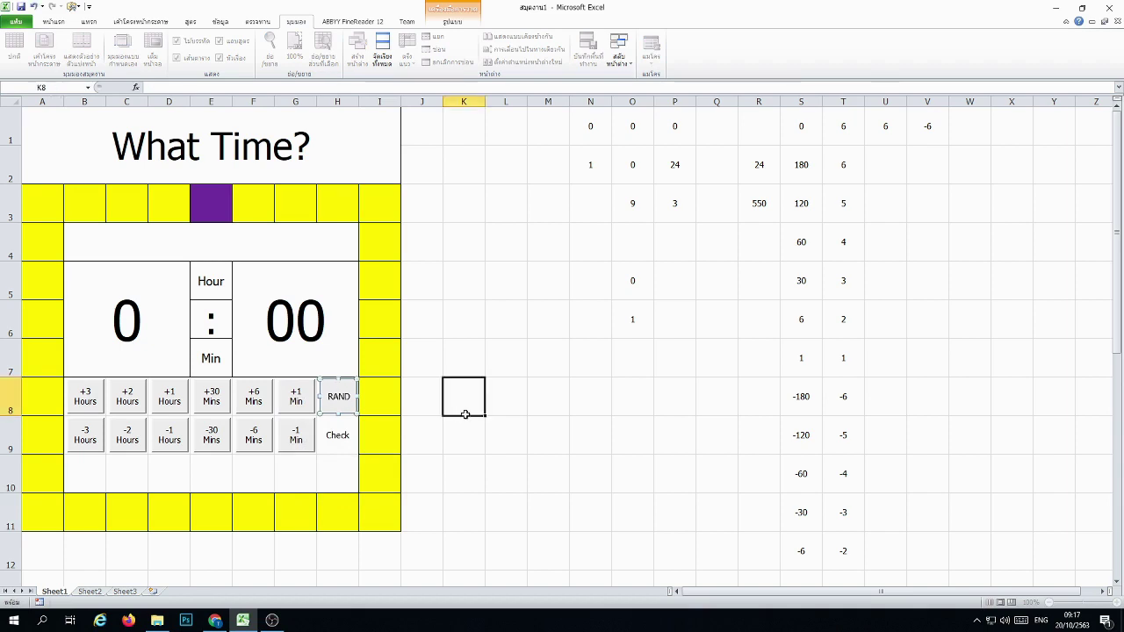
{"action": "left_click", "coordinate": [350, 410]}
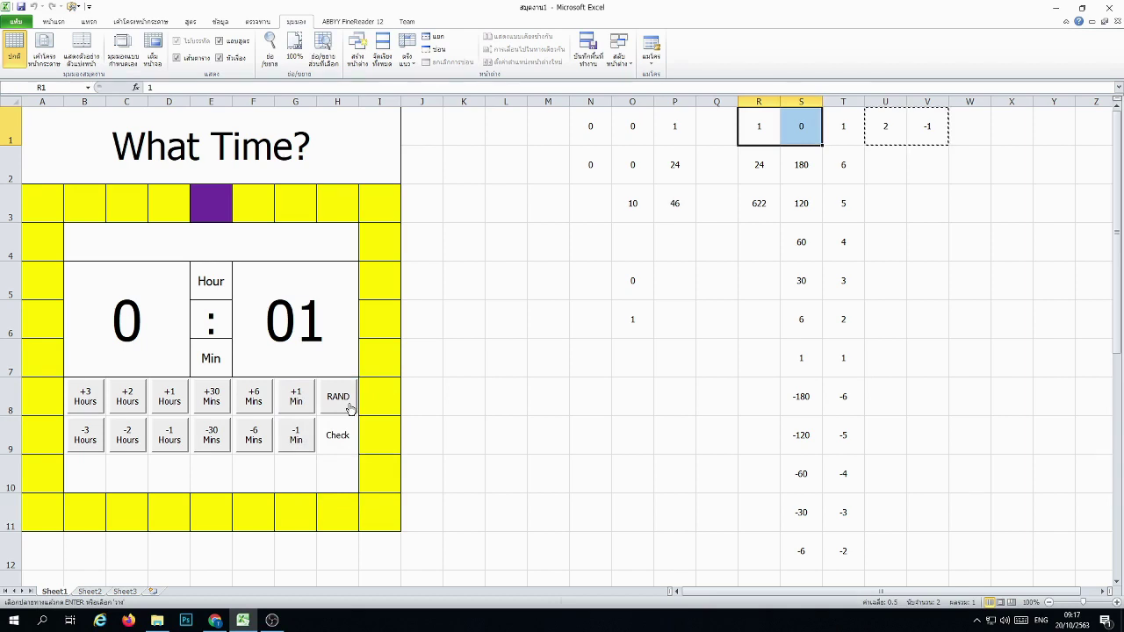
Step: Assign the random macro to the RAND button and run it, giving 10:37
{"action": "right_click", "coordinate": [350, 409]}
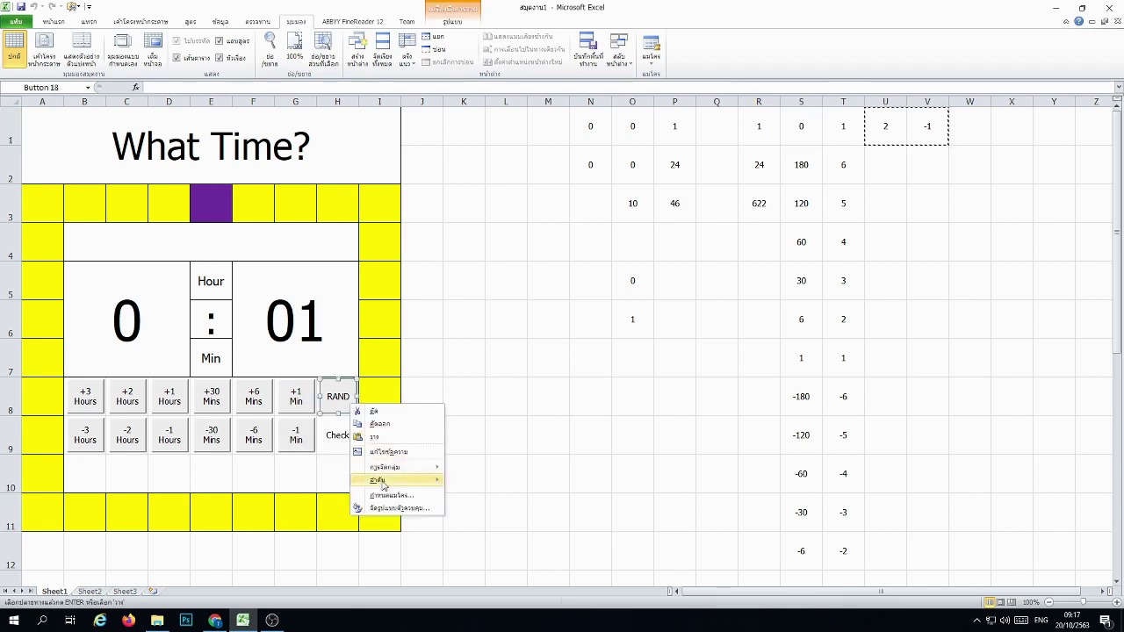
{"action": "left_click", "coordinate": [387, 483]}
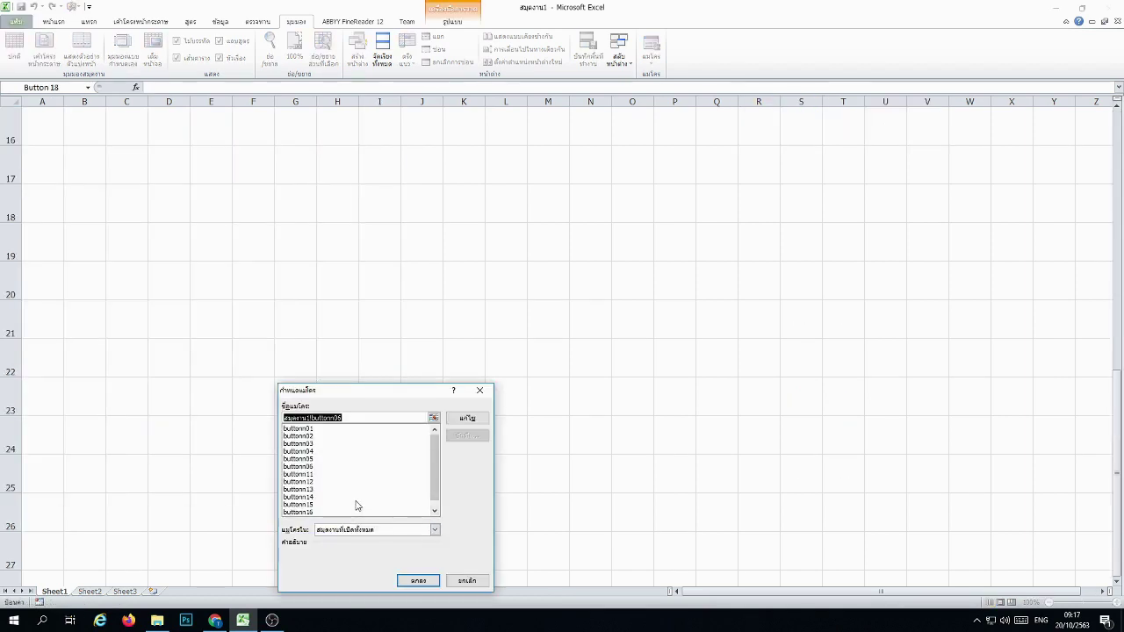
{"action": "scroll", "coordinate": [436, 471], "scroll_direction": "down", "scroll_amount": 3}
{"action": "left_click", "coordinate": [298, 509]}
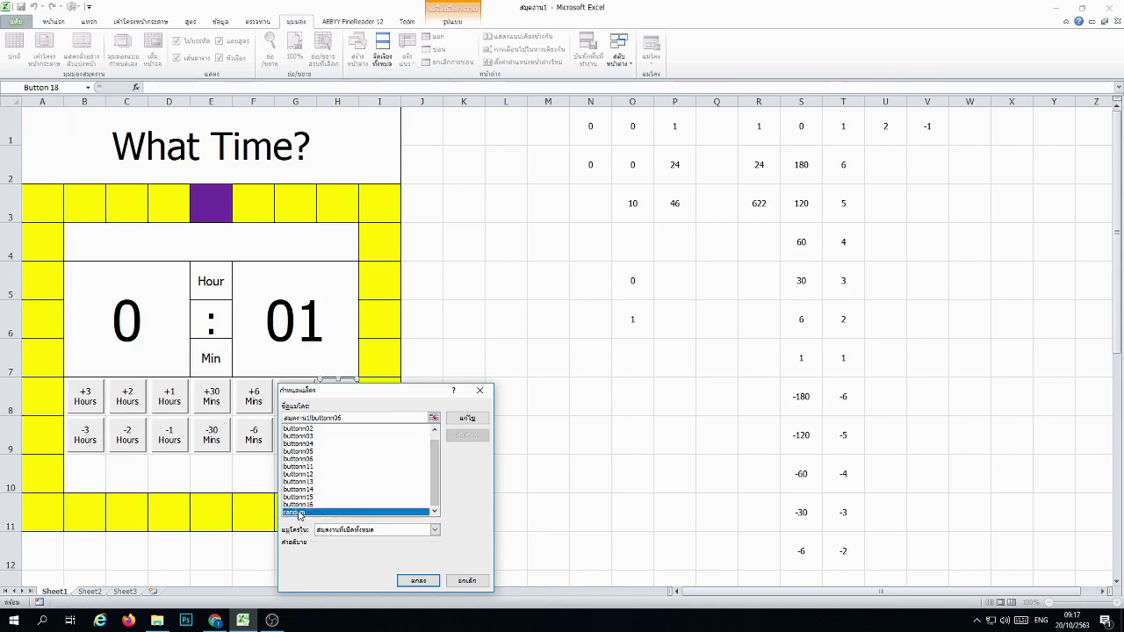
{"action": "left_click", "coordinate": [419, 581]}
{"action": "left_click", "coordinate": [349, 401]}
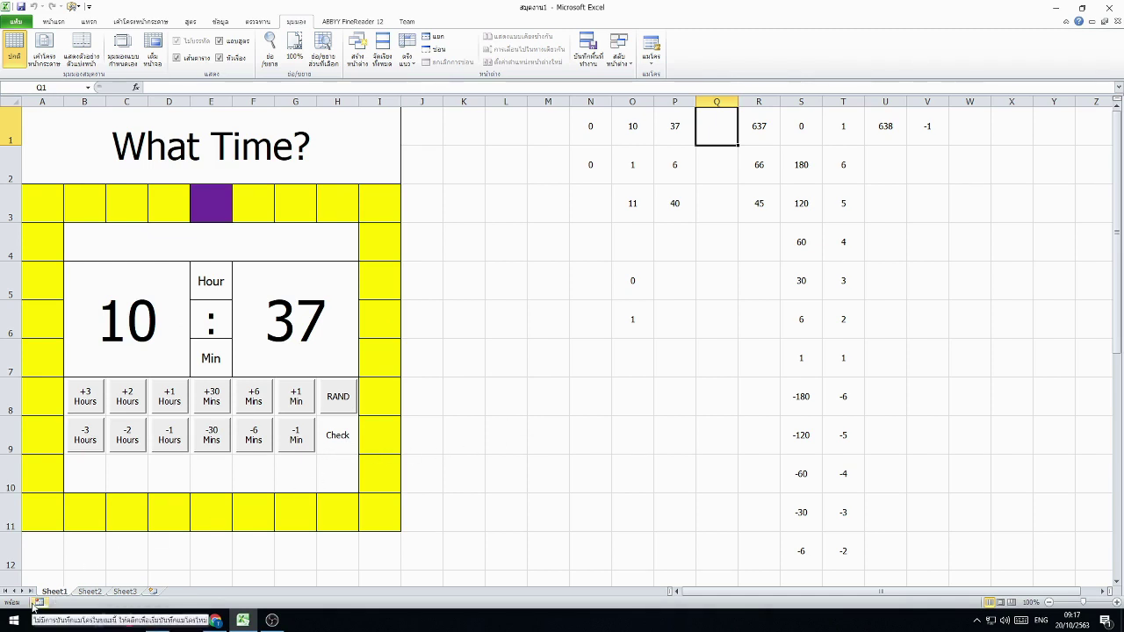
Step: Begin recording a new macro named checkrand
{"action": "left_click", "coordinate": [35, 603]}
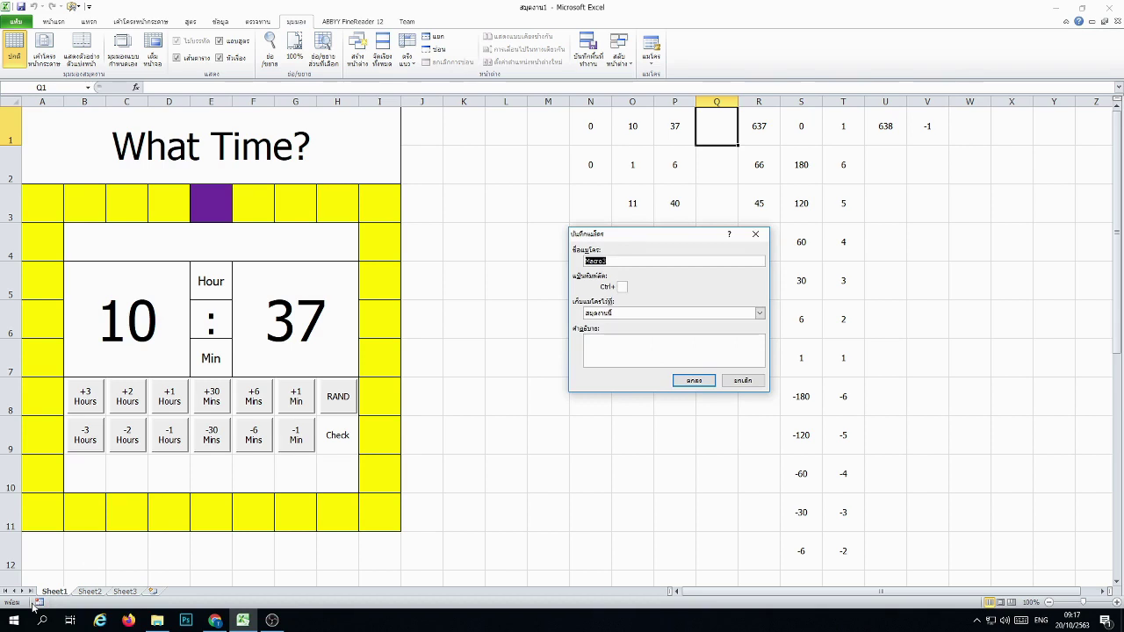
{"action": "type", "text": "checkans"}
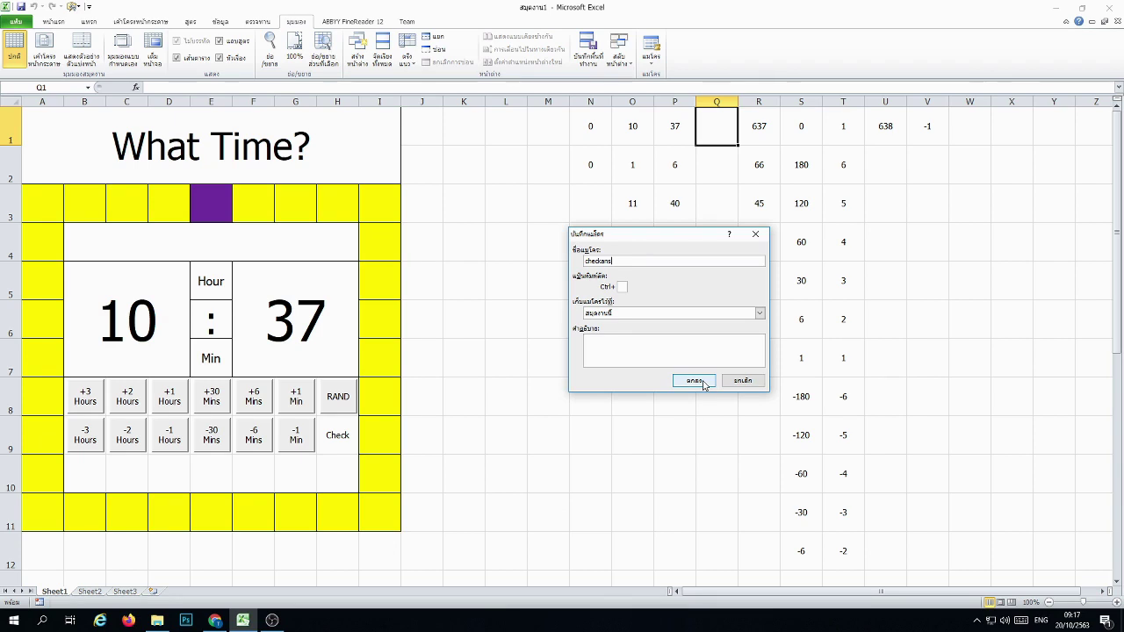
{"action": "left_click", "coordinate": [694, 381]}
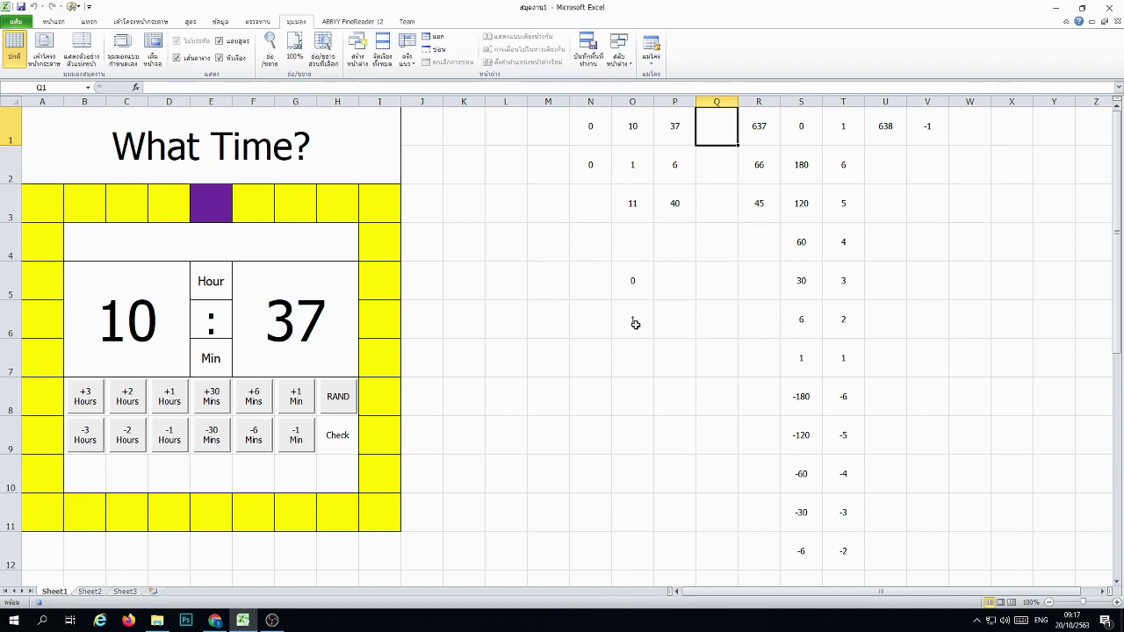
Step: Copy O5:O6 and repeatedly paste it back as values, stepping O5 through 31 and wrapping to 0
{"action": "left_click_drag", "start_coordinate": [632, 281], "coordinate": [633, 320]}
{"action": "right_click", "coordinate": [627, 288]}
{"action": "left_click", "coordinate": [655, 309]}
{"action": "right_click", "coordinate": [627, 288]}
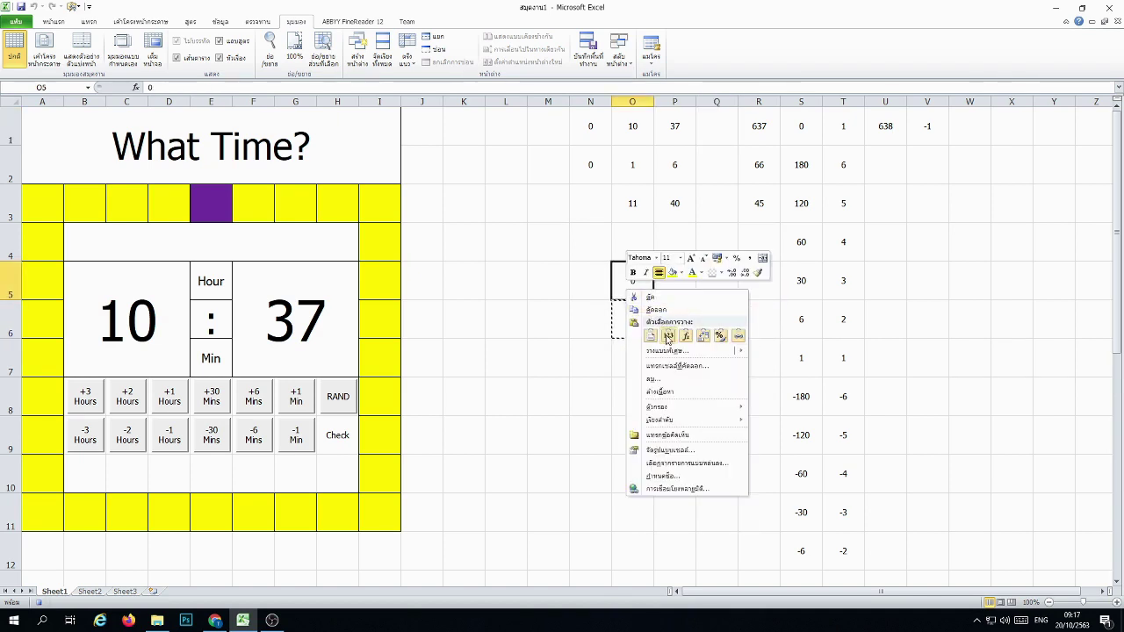
{"action": "left_click", "coordinate": [667, 339]}
{"action": "right_click", "coordinate": [639, 286]}
{"action": "left_click", "coordinate": [681, 336]}
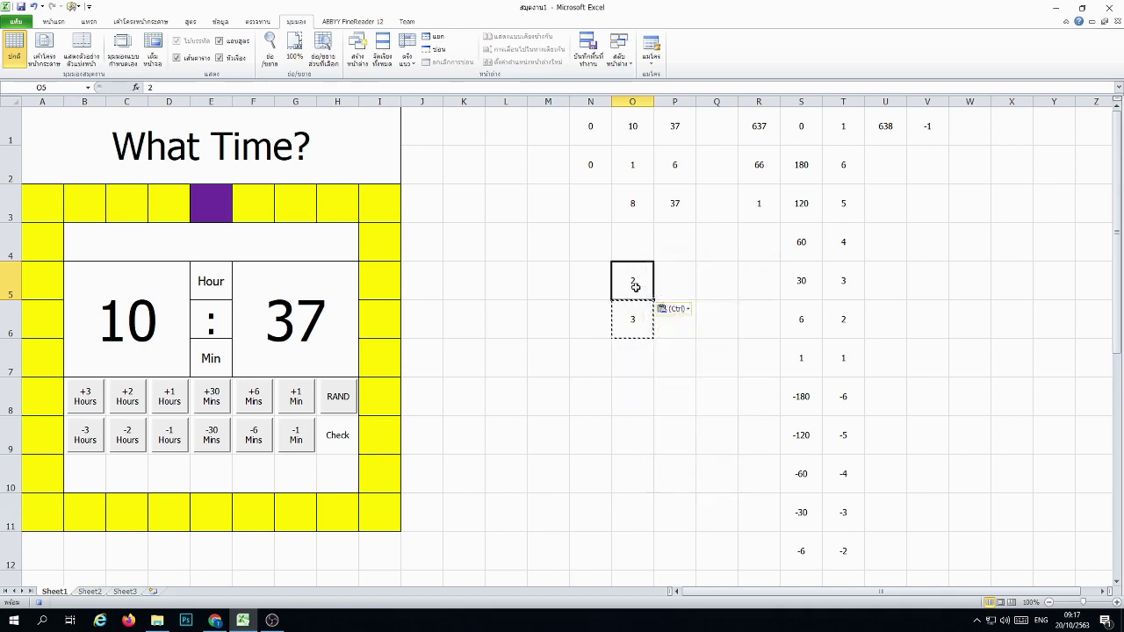
{"action": "right_click", "coordinate": [636, 286]}
{"action": "left_click", "coordinate": [679, 327]}
{"action": "right_click", "coordinate": [640, 287]}
{"action": "left_click", "coordinate": [680, 327]}
{"action": "right_click", "coordinate": [632, 283]}
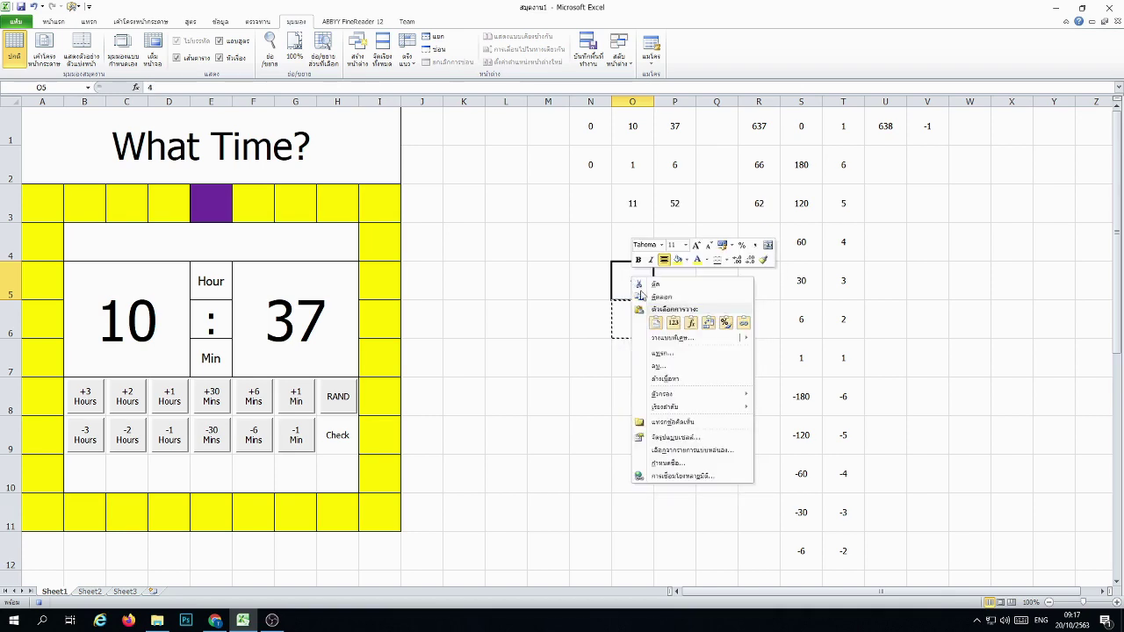
{"action": "left_click", "coordinate": [672, 323]}
{"action": "right_click", "coordinate": [633, 283]}
{"action": "left_click", "coordinate": [673, 324]}
{"action": "right_click", "coordinate": [638, 283]}
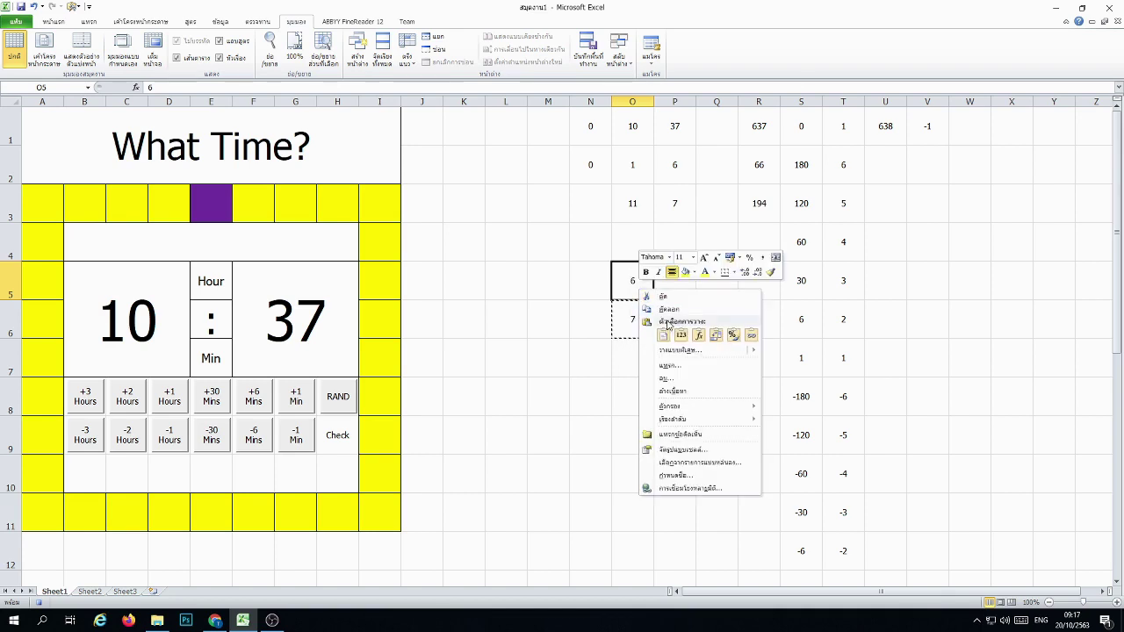
{"action": "left_click", "coordinate": [680, 330]}
{"action": "right_click", "coordinate": [629, 290]}
{"action": "left_click", "coordinate": [673, 336]}
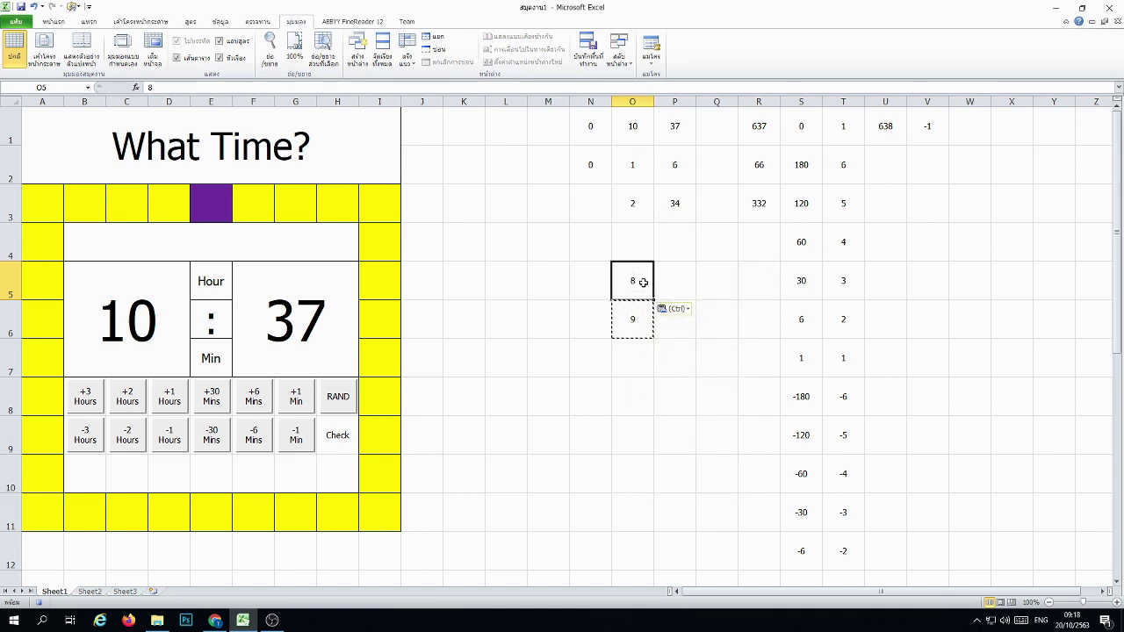
{"action": "right_click", "coordinate": [644, 283]}
{"action": "left_click", "coordinate": [680, 333]}
{"action": "right_click", "coordinate": [641, 280]}
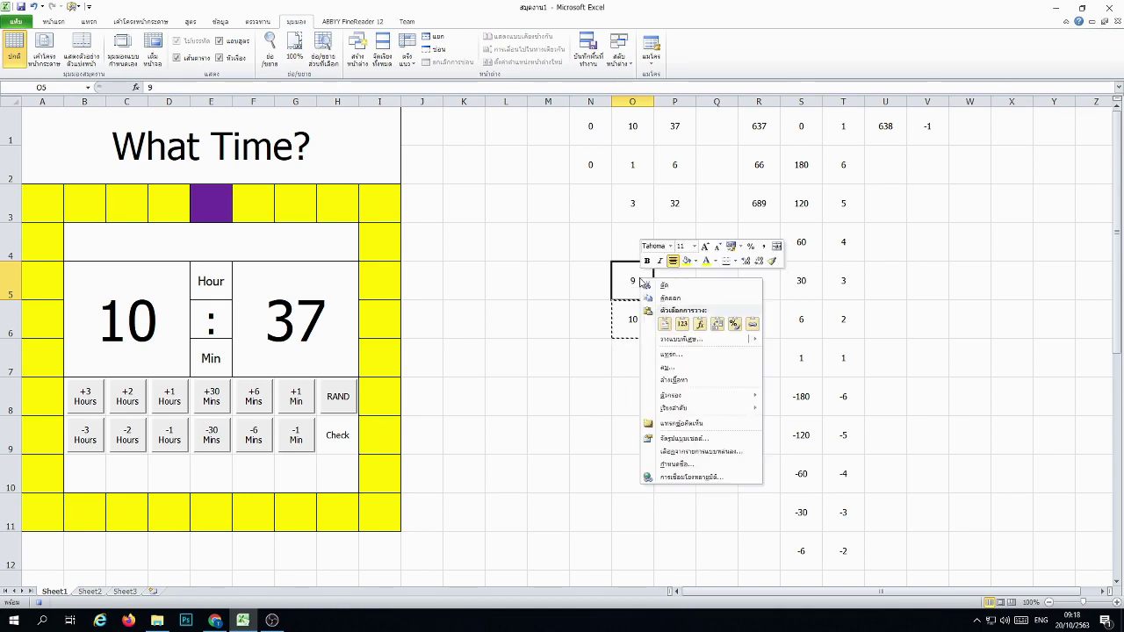
{"action": "left_click", "coordinate": [681, 327]}
{"action": "right_click", "coordinate": [644, 282]}
{"action": "left_click", "coordinate": [682, 325]}
{"action": "right_click", "coordinate": [642, 284]}
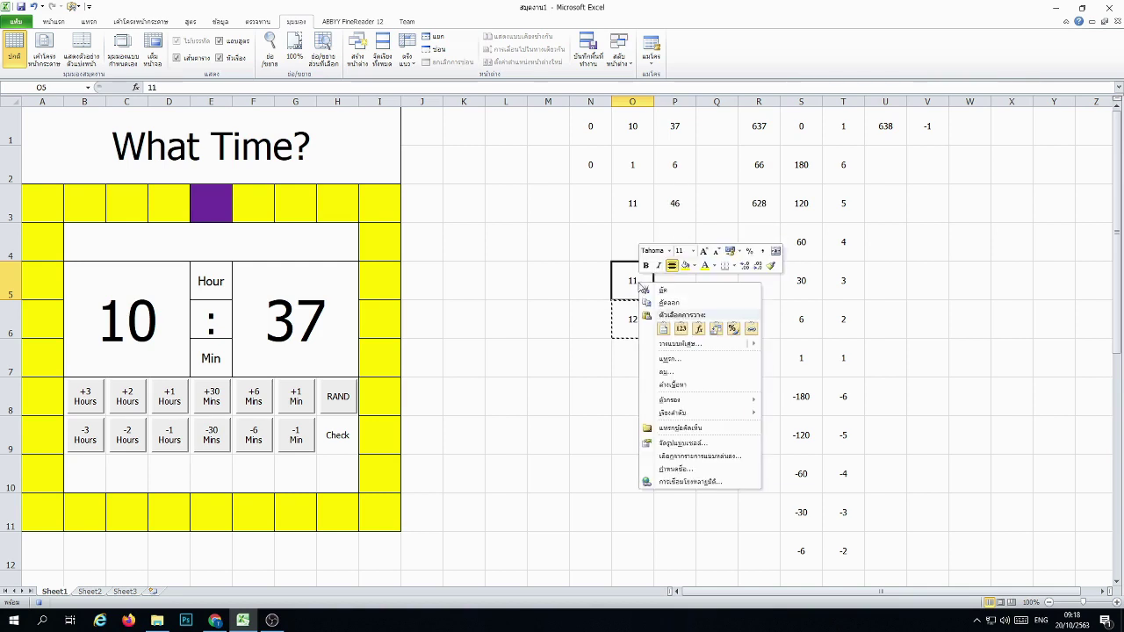
{"action": "left_click", "coordinate": [680, 328]}
{"action": "right_click", "coordinate": [621, 279]}
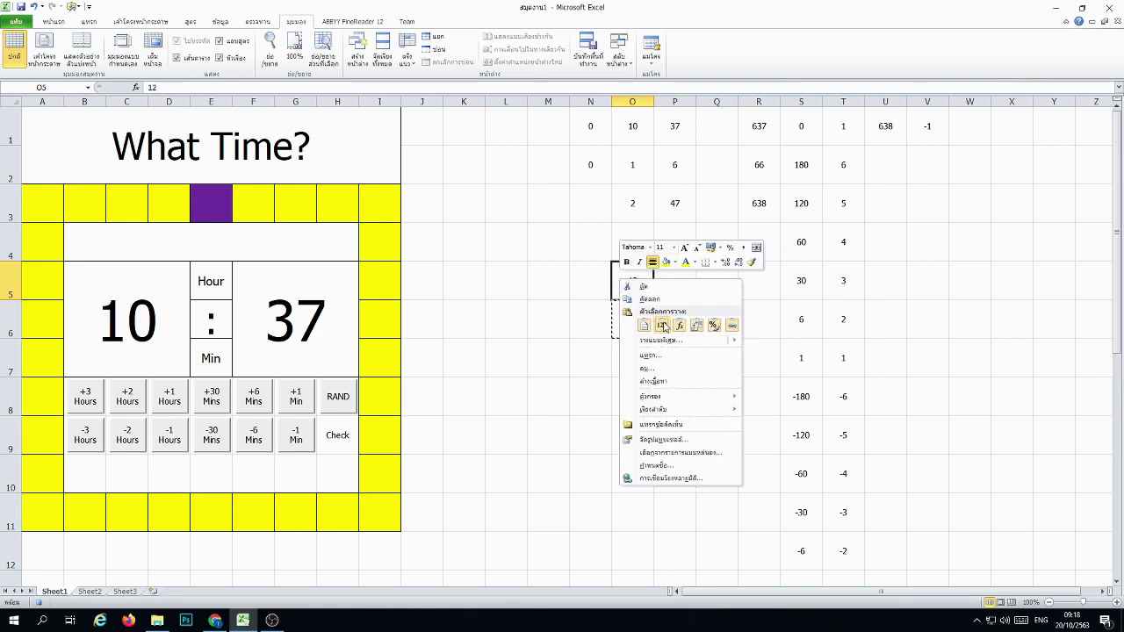
{"action": "left_click", "coordinate": [664, 327]}
{"action": "right_click", "coordinate": [645, 272]}
{"action": "left_click", "coordinate": [673, 324]}
{"action": "right_click", "coordinate": [631, 285]}
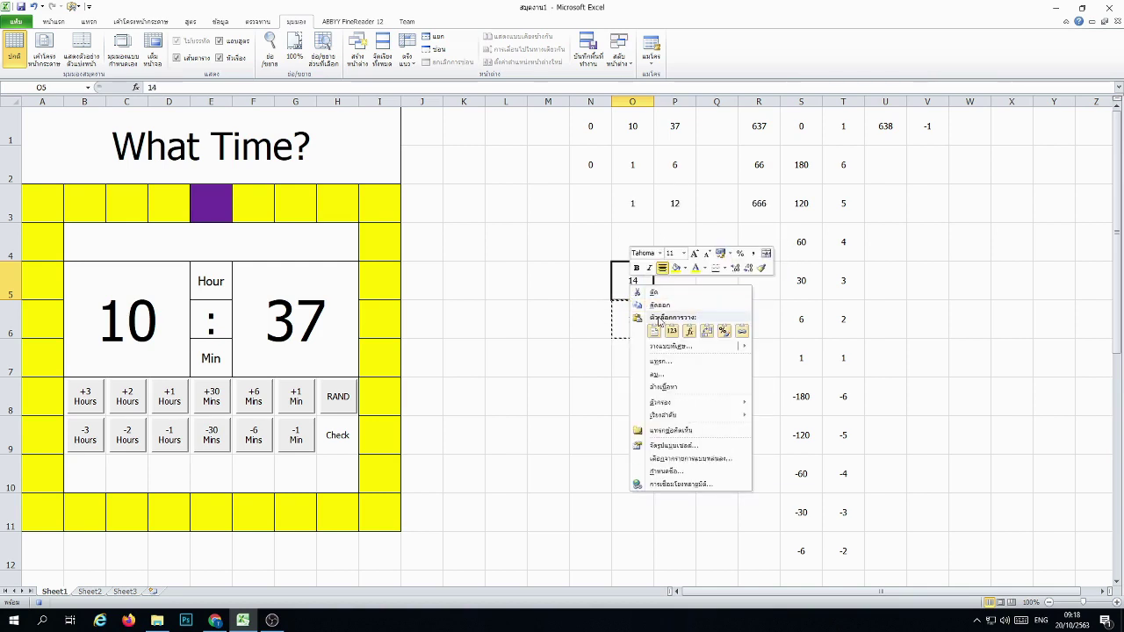
{"action": "left_click", "coordinate": [658, 325]}
{"action": "right_click", "coordinate": [641, 281]}
{"action": "left_click", "coordinate": [686, 326]}
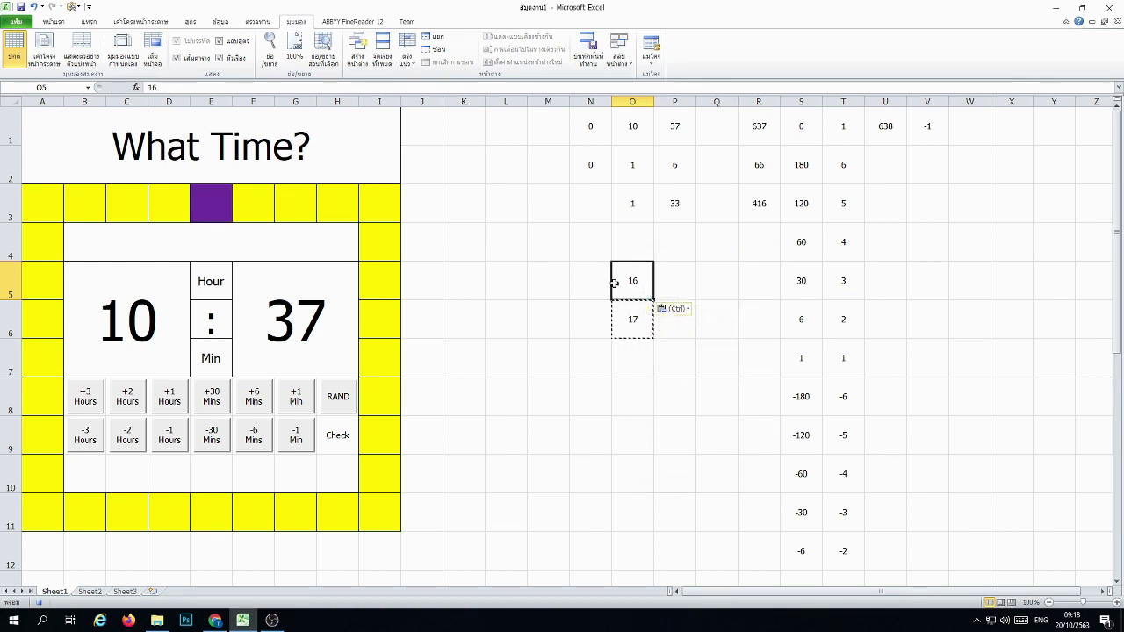
{"action": "right_click", "coordinate": [621, 283]}
{"action": "left_click", "coordinate": [664, 325]}
{"action": "right_click", "coordinate": [644, 279]}
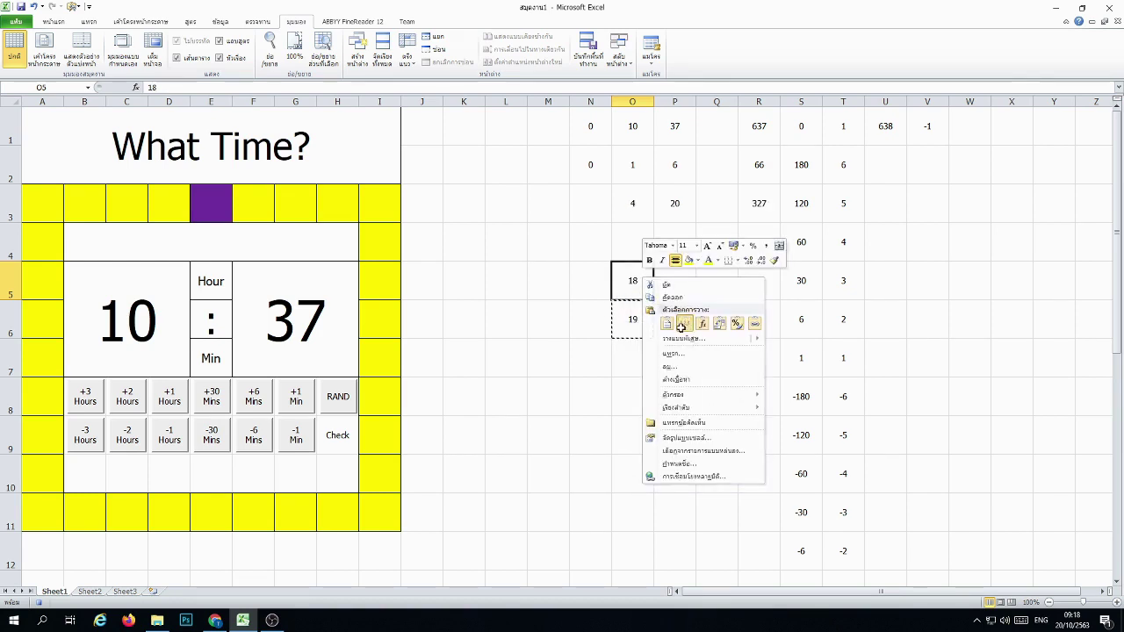
{"action": "right_click", "coordinate": [636, 290]}
{"action": "left_click", "coordinate": [681, 339]}
{"action": "right_click", "coordinate": [634, 288]}
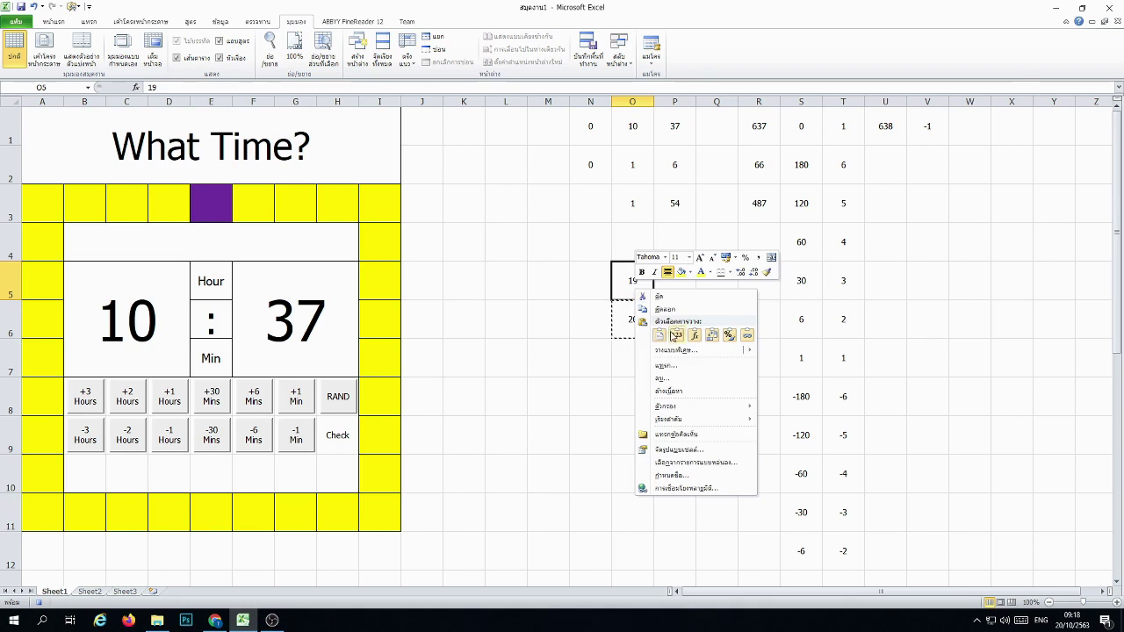
{"action": "left_click", "coordinate": [675, 335]}
{"action": "right_click", "coordinate": [633, 286]}
{"action": "left_click", "coordinate": [674, 332]}
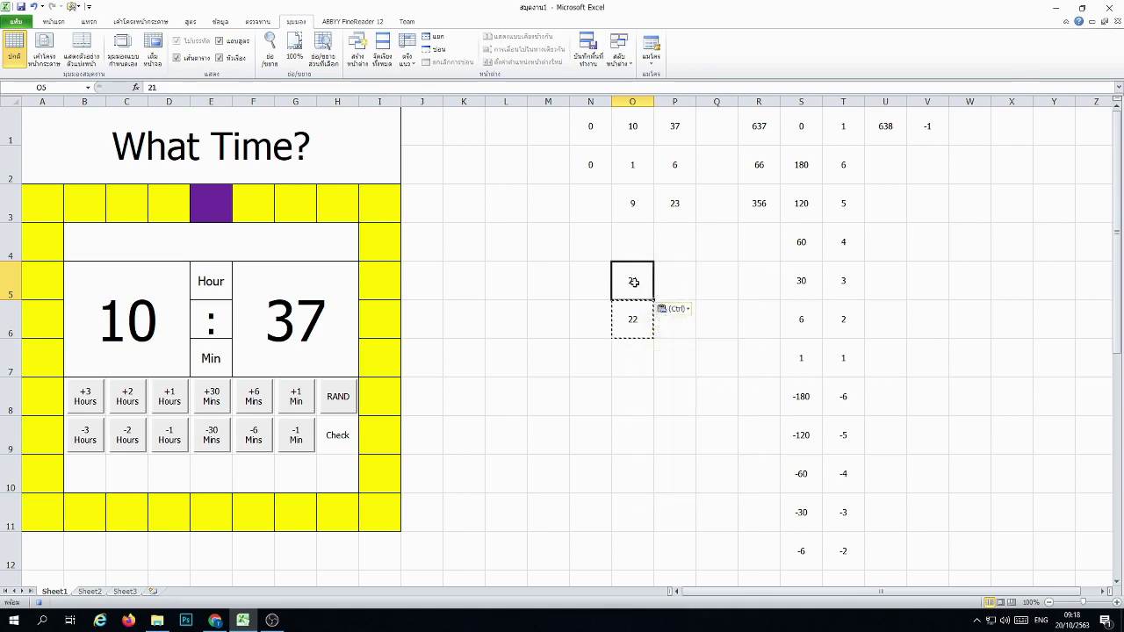
{"action": "right_click", "coordinate": [641, 284]}
{"action": "left_click", "coordinate": [668, 329]}
{"action": "right_click", "coordinate": [636, 283]}
{"action": "left_click", "coordinate": [677, 327]}
{"action": "right_click", "coordinate": [641, 287]}
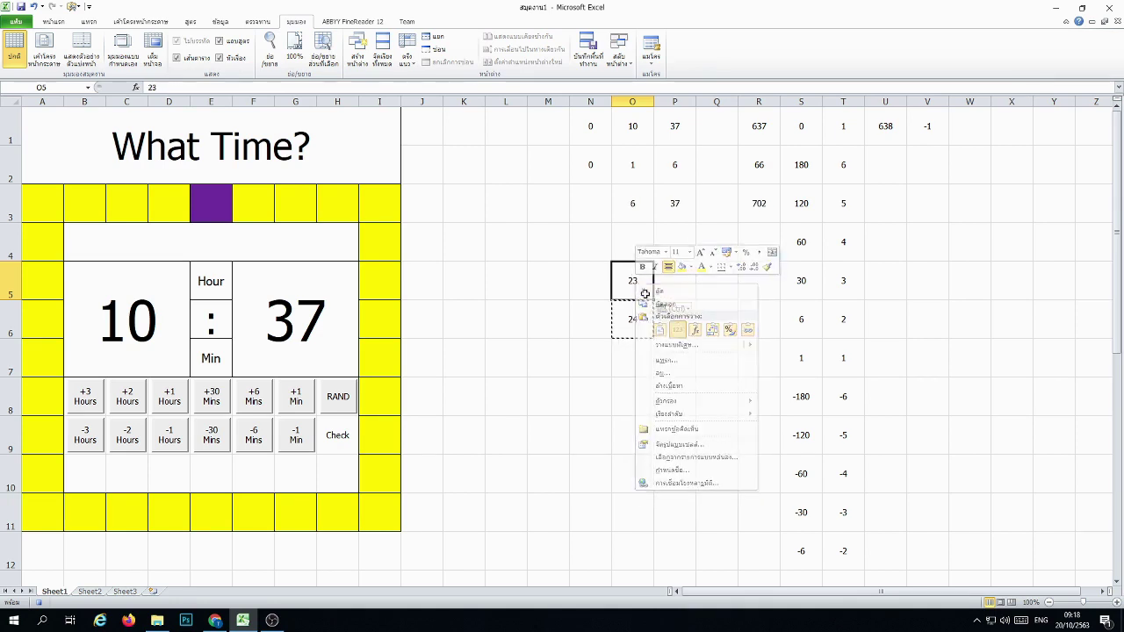
{"action": "left_click", "coordinate": [681, 332]}
{"action": "right_click", "coordinate": [642, 287]}
{"action": "left_click", "coordinate": [677, 332]}
{"action": "right_click", "coordinate": [638, 283]}
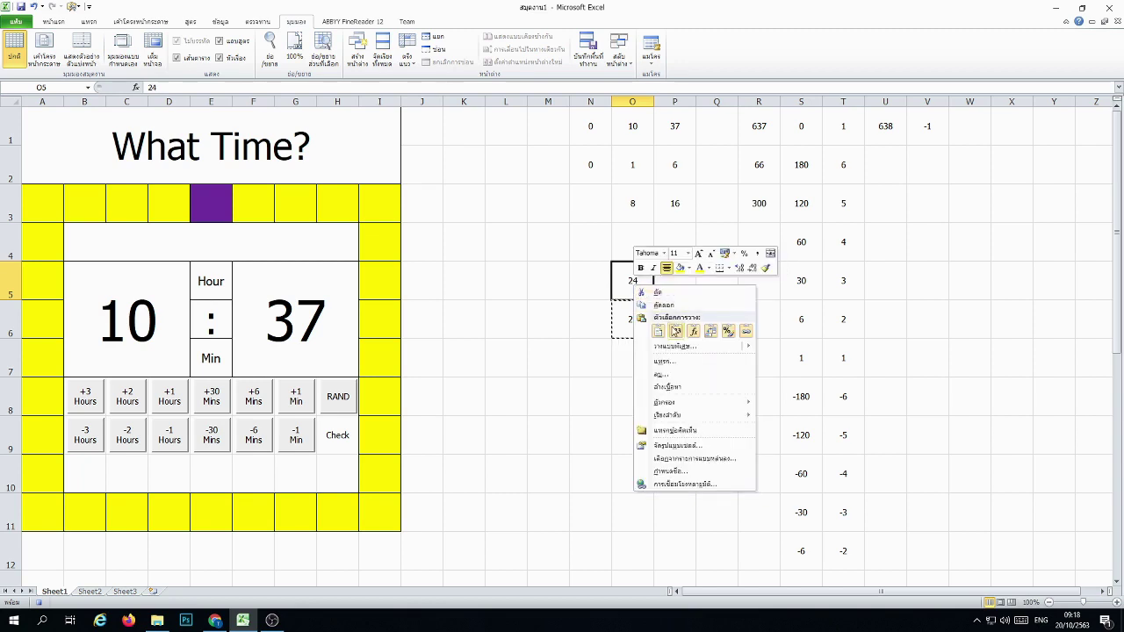
{"action": "left_click", "coordinate": [678, 328]}
{"action": "right_click", "coordinate": [640, 281]}
{"action": "left_click", "coordinate": [681, 327]}
{"action": "right_click", "coordinate": [638, 283]}
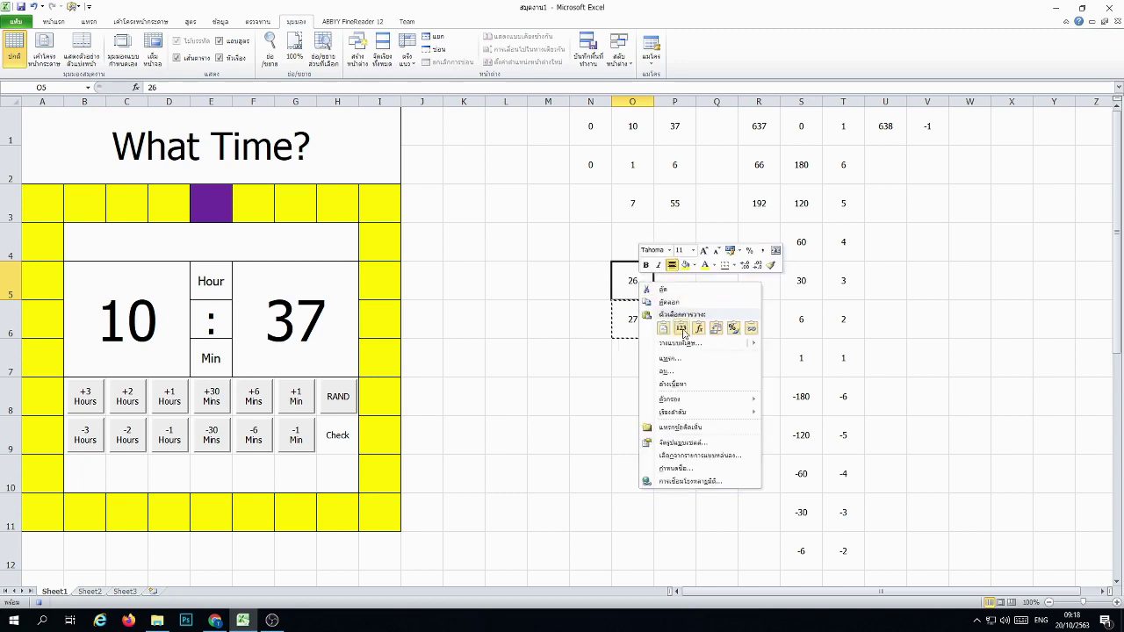
{"action": "left_click", "coordinate": [681, 328]}
{"action": "right_click", "coordinate": [639, 288]}
{"action": "left_click", "coordinate": [678, 331]}
{"action": "right_click", "coordinate": [653, 295]}
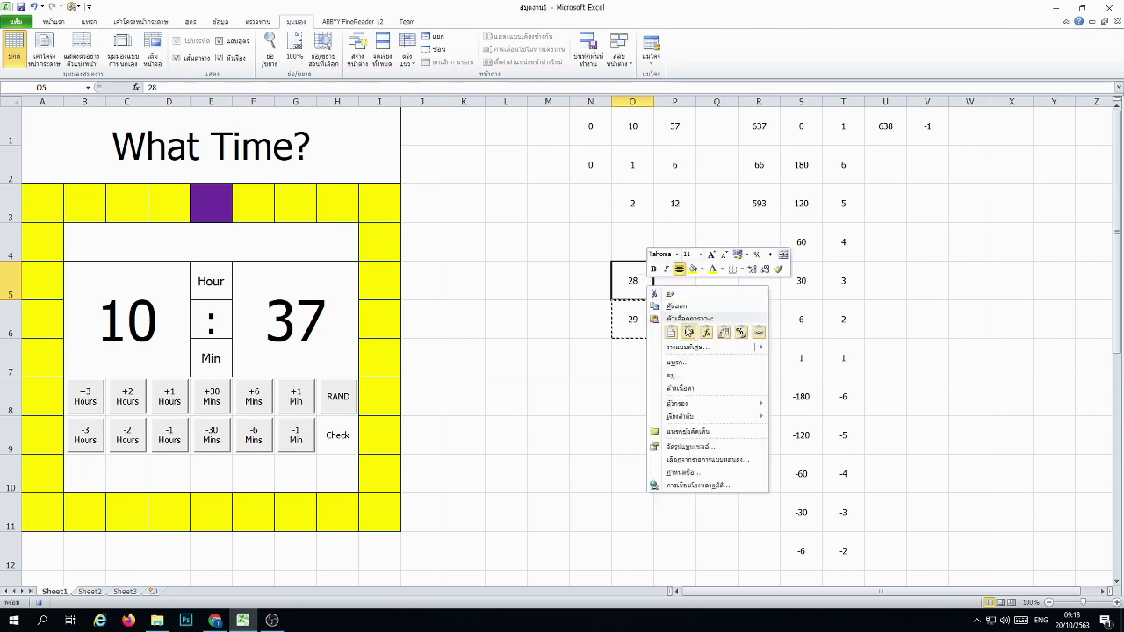
{"action": "left_click", "coordinate": [689, 332]}
{"action": "right_click", "coordinate": [634, 283]}
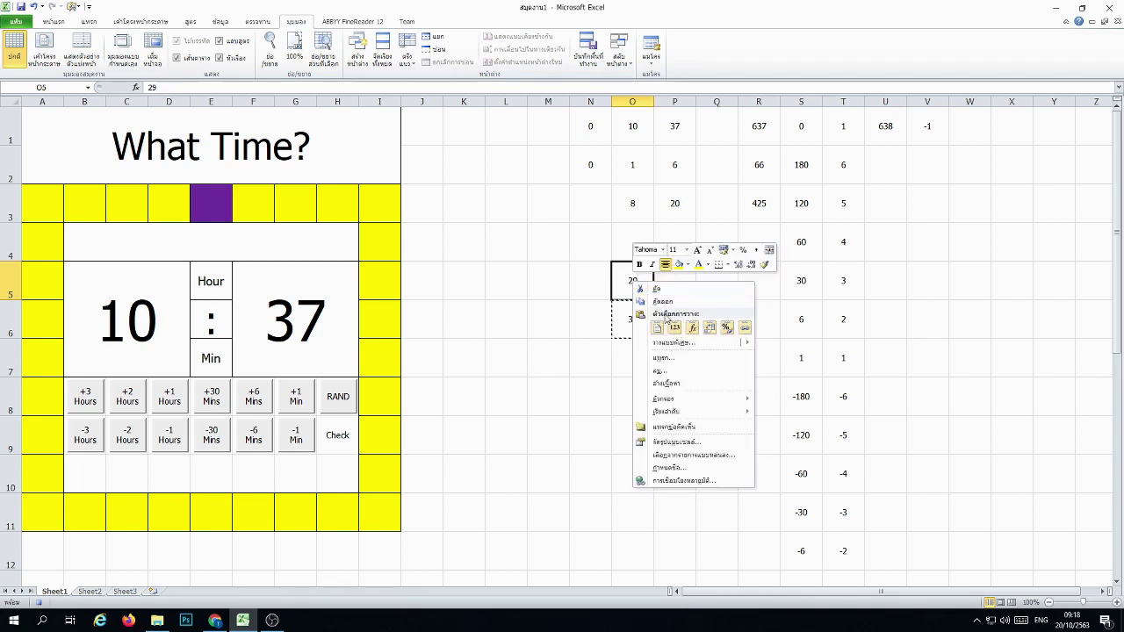
{"action": "left_click", "coordinate": [675, 327]}
{"action": "right_click", "coordinate": [638, 280]}
{"action": "left_click", "coordinate": [677, 329]}
{"action": "right_click", "coordinate": [640, 292]}
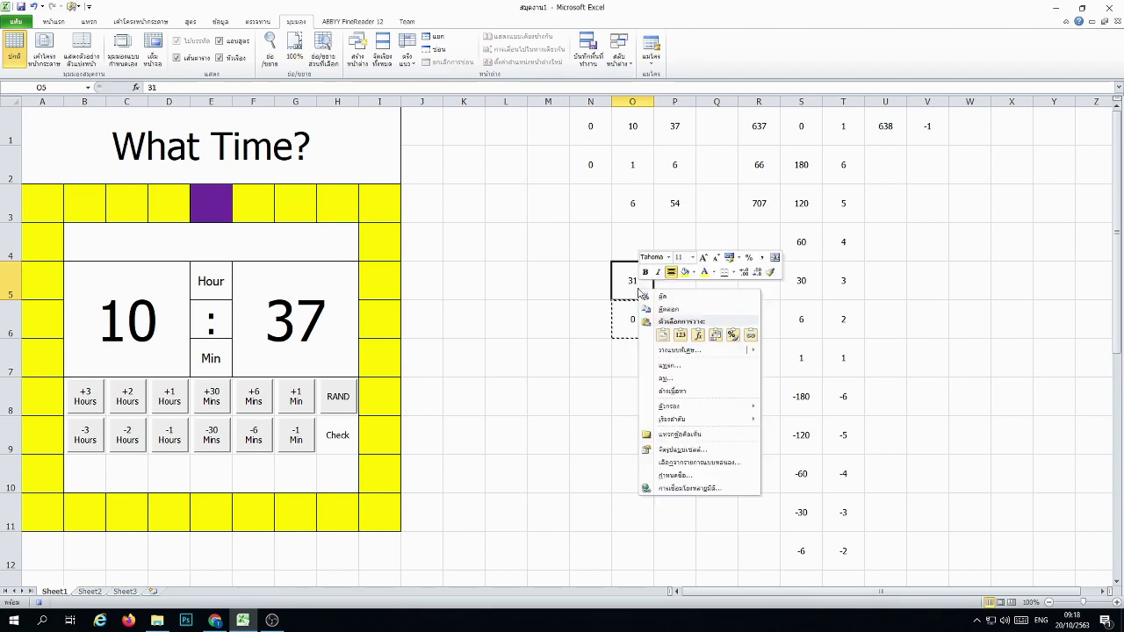
{"action": "left_click", "coordinate": [680, 333]}
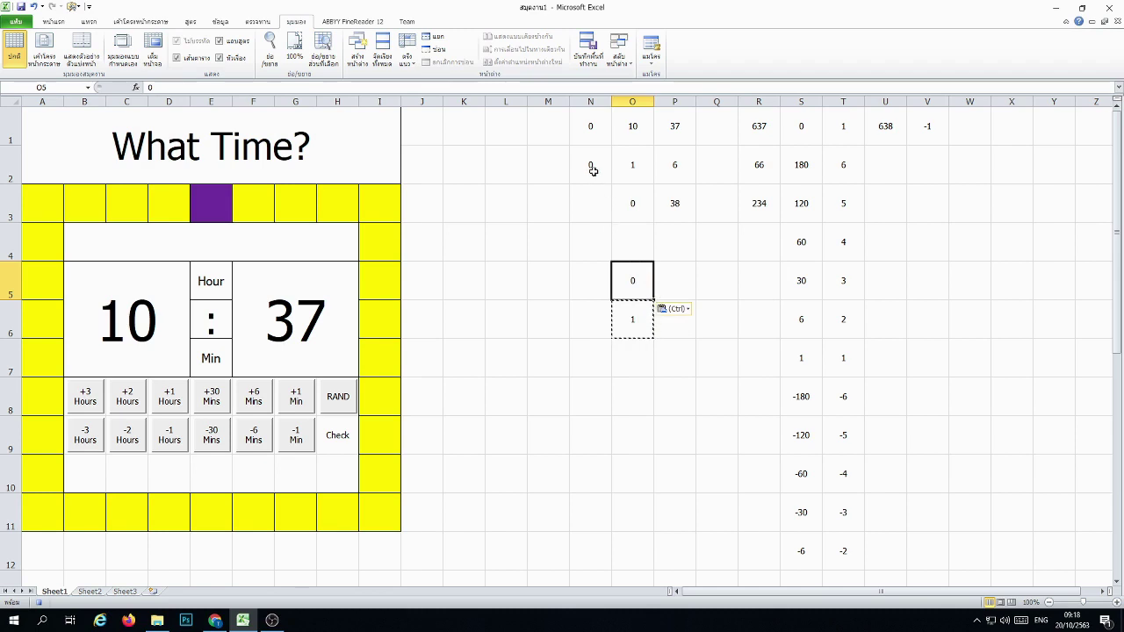
Step: Copy the 0 from N2 into N1 as a value and clear the pending copy
{"action": "left_click", "coordinate": [592, 168]}
{"action": "key", "text": "ctrl+c"}
{"action": "right_click", "coordinate": [592, 167]}
{"action": "right_click", "coordinate": [593, 121]}
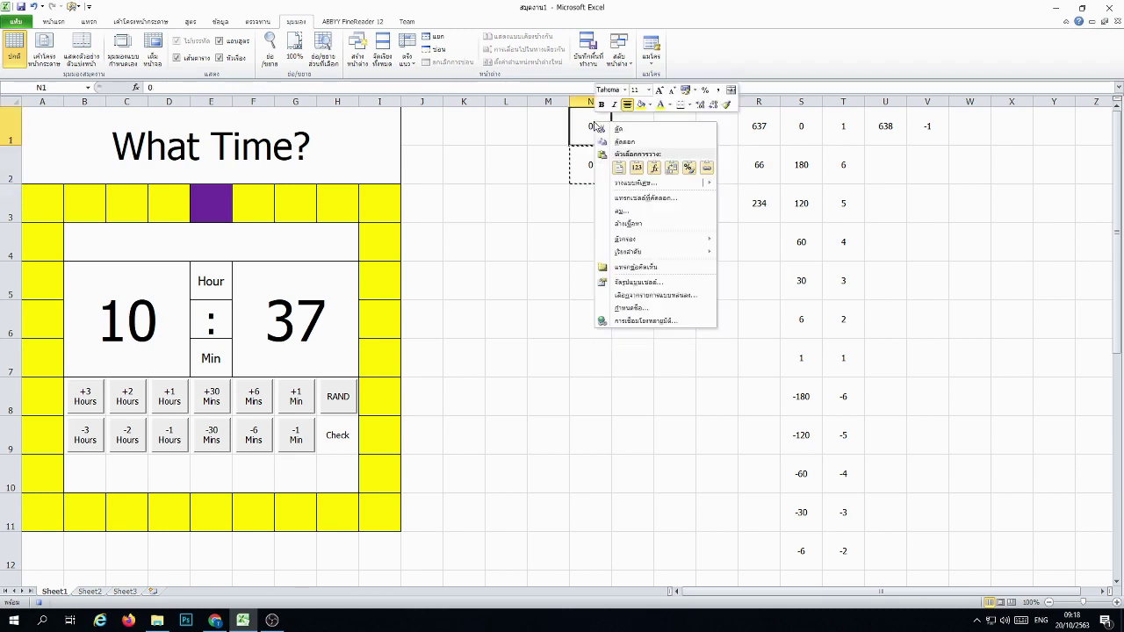
{"action": "left_click", "coordinate": [636, 166]}
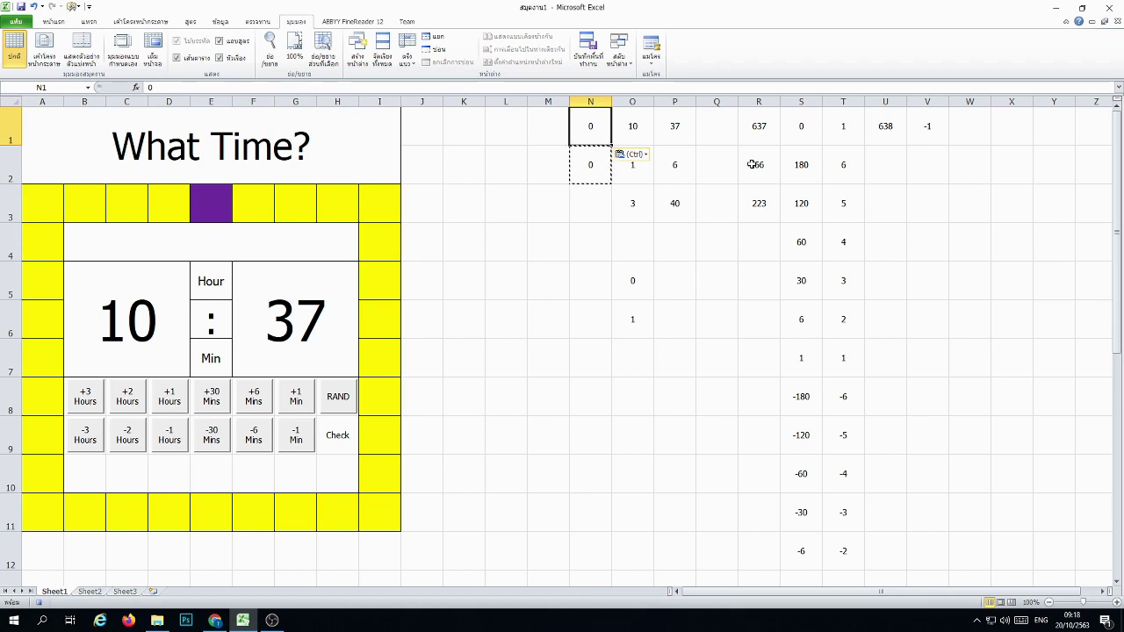
{"action": "left_click", "coordinate": [718, 132]}
{"action": "key", "text": "F9"}
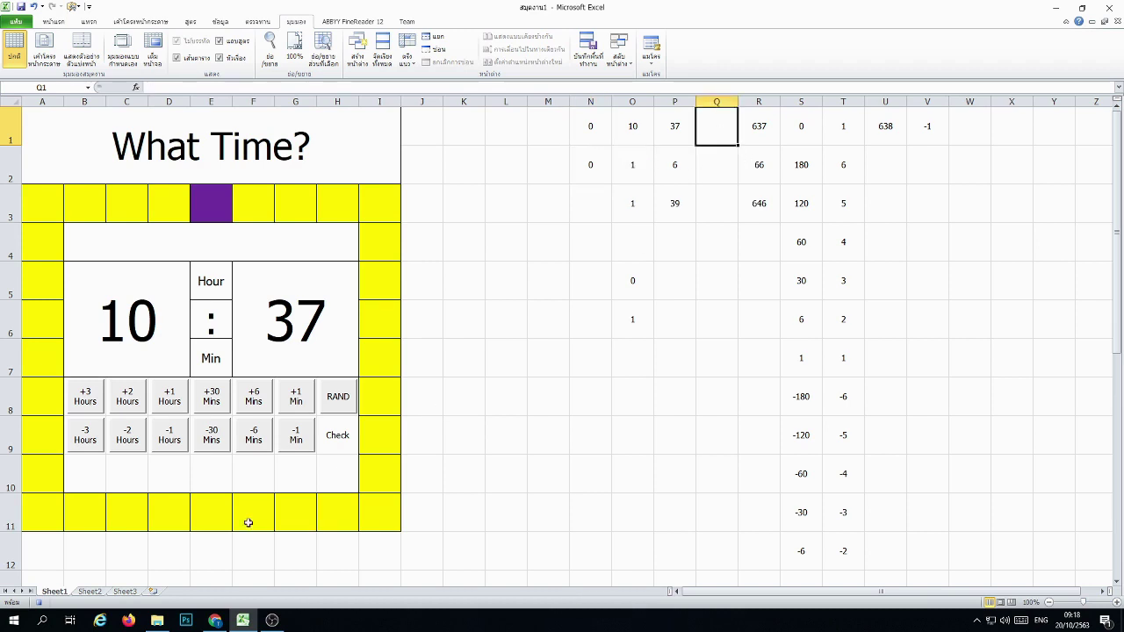
Step: Duplicate the RAND button into H9 below it and relabel the copy CHECK
{"action": "left_click", "coordinate": [500, 446]}
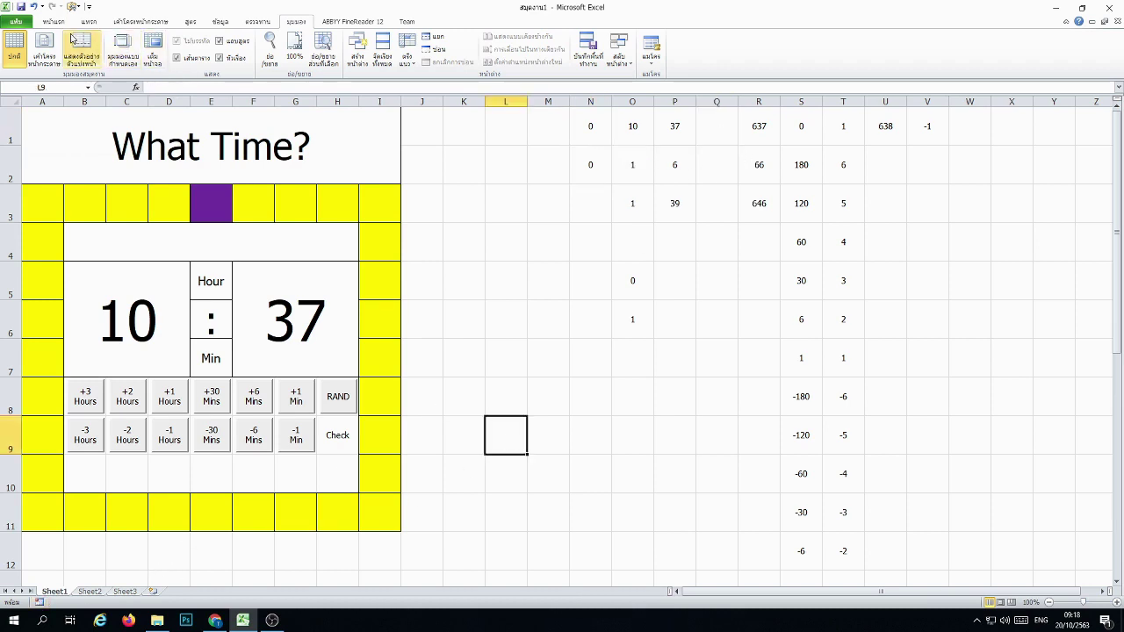
{"action": "right_click", "coordinate": [332, 394]}
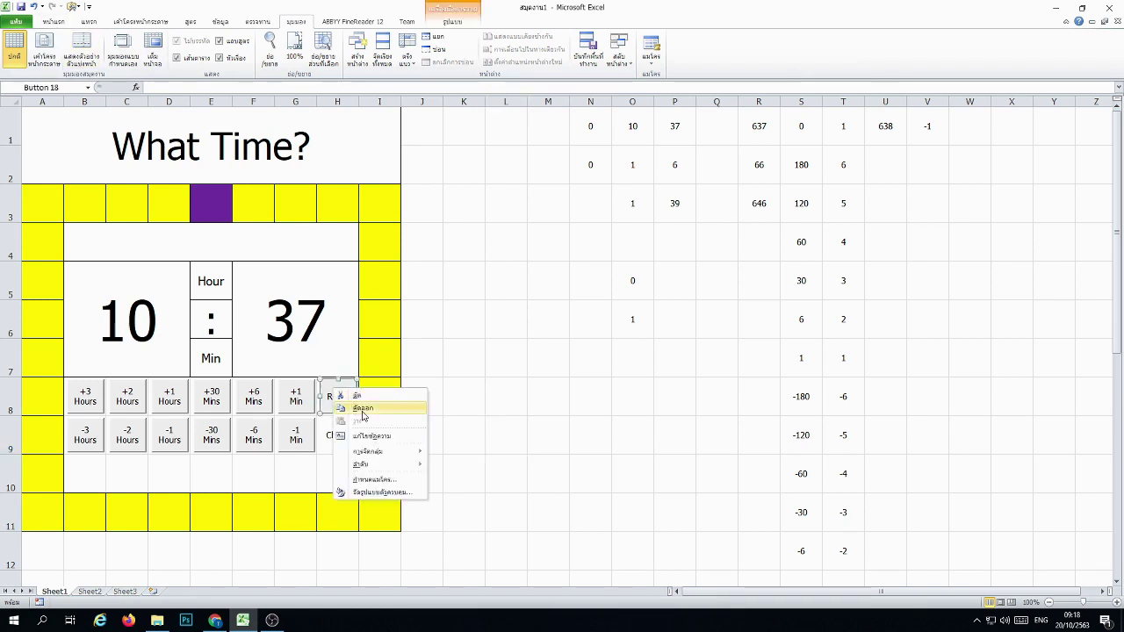
{"action": "left_click", "coordinate": [360, 408]}
{"action": "left_click", "coordinate": [339, 431]}
{"action": "key", "text": "ctrl+v"}
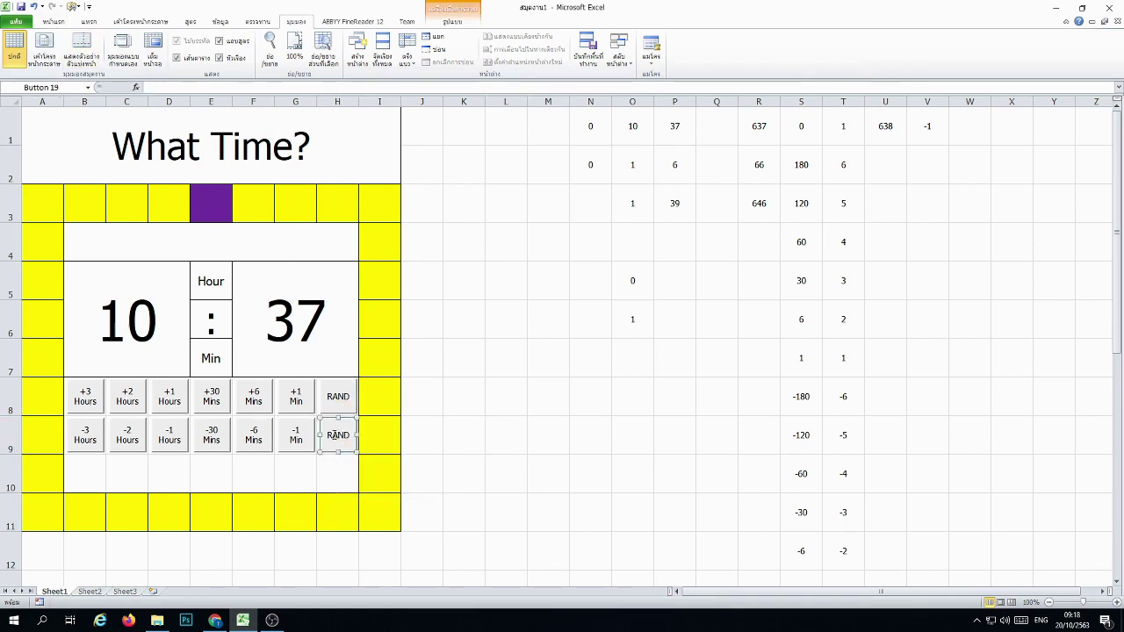
{"action": "left_click", "coordinate": [331, 435]}
{"action": "key", "text": "BackSpace"}
{"action": "key", "text": "BackSpace"}
{"action": "key", "text": "BackSpace"}
{"action": "key", "text": "BackSpace"}
{"action": "type", "text": "CHECK"}
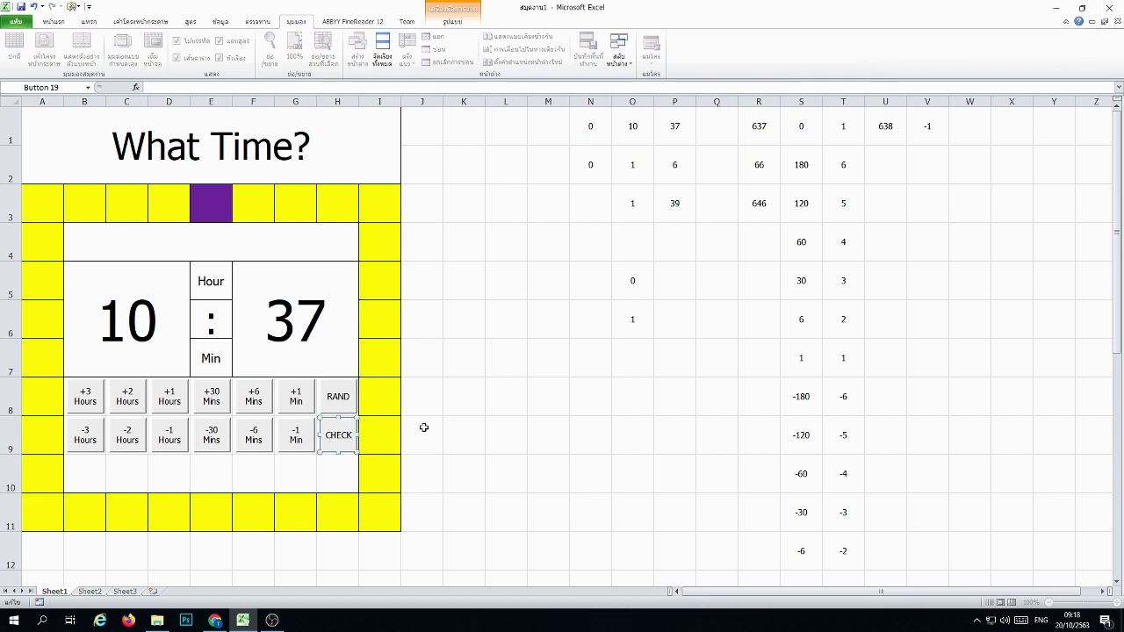
{"action": "left_click", "coordinate": [448, 431]}
Step: Assign the checkans macro to the CHECK button and deselect it
{"action": "right_click", "coordinate": [351, 441]}
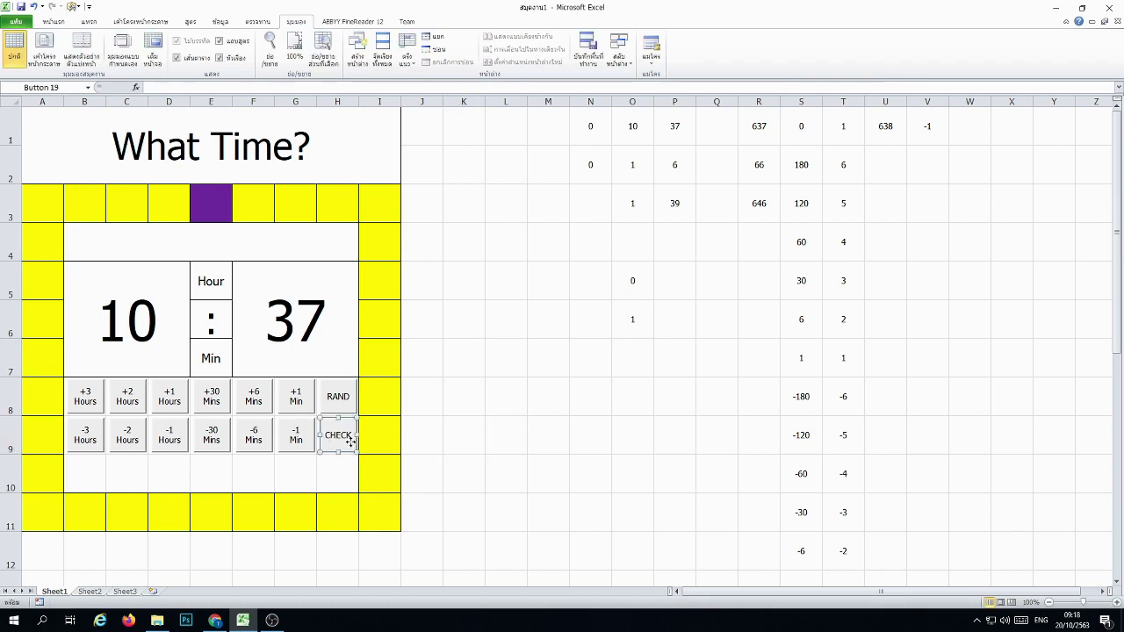
{"action": "left_click", "coordinate": [383, 536]}
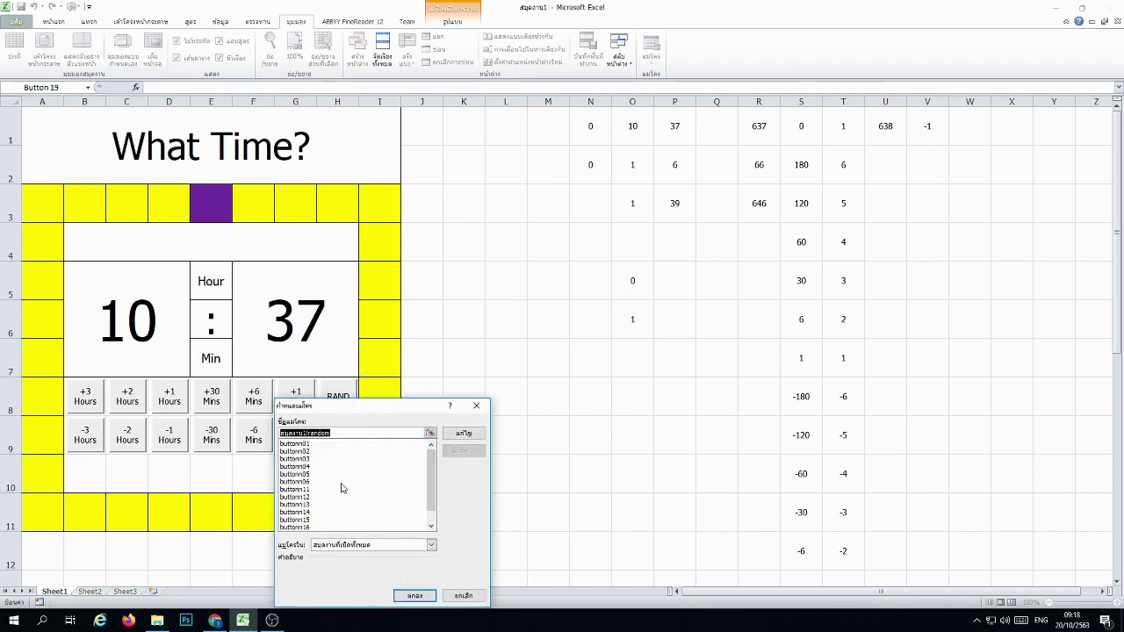
{"action": "left_click_drag", "start_coordinate": [431, 478], "coordinate": [431, 492]}
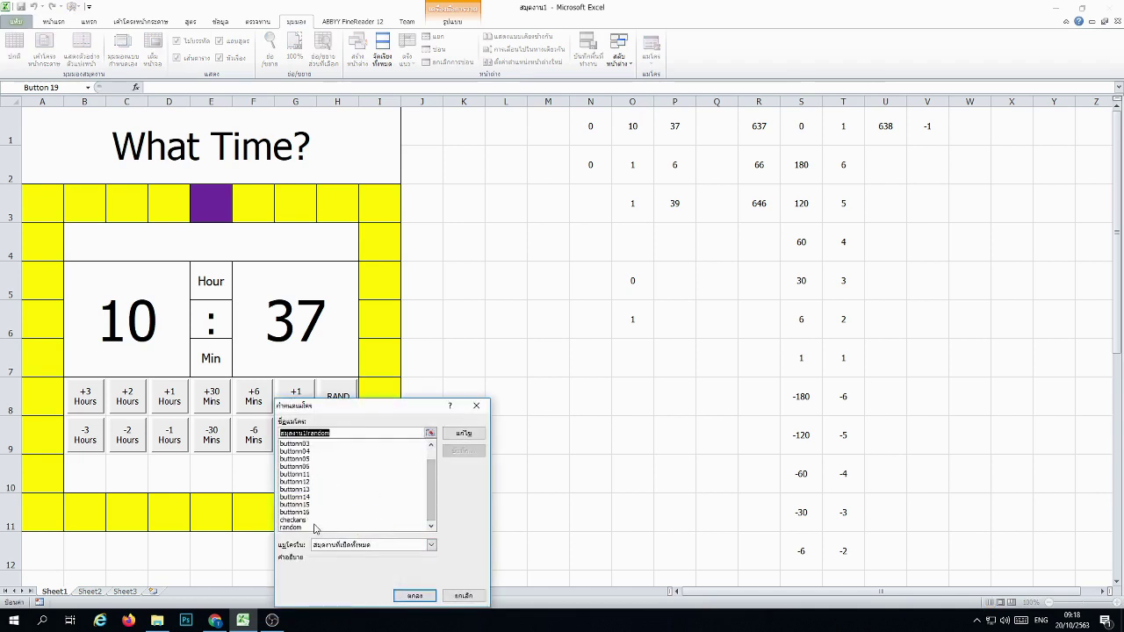
{"action": "left_click", "coordinate": [318, 527]}
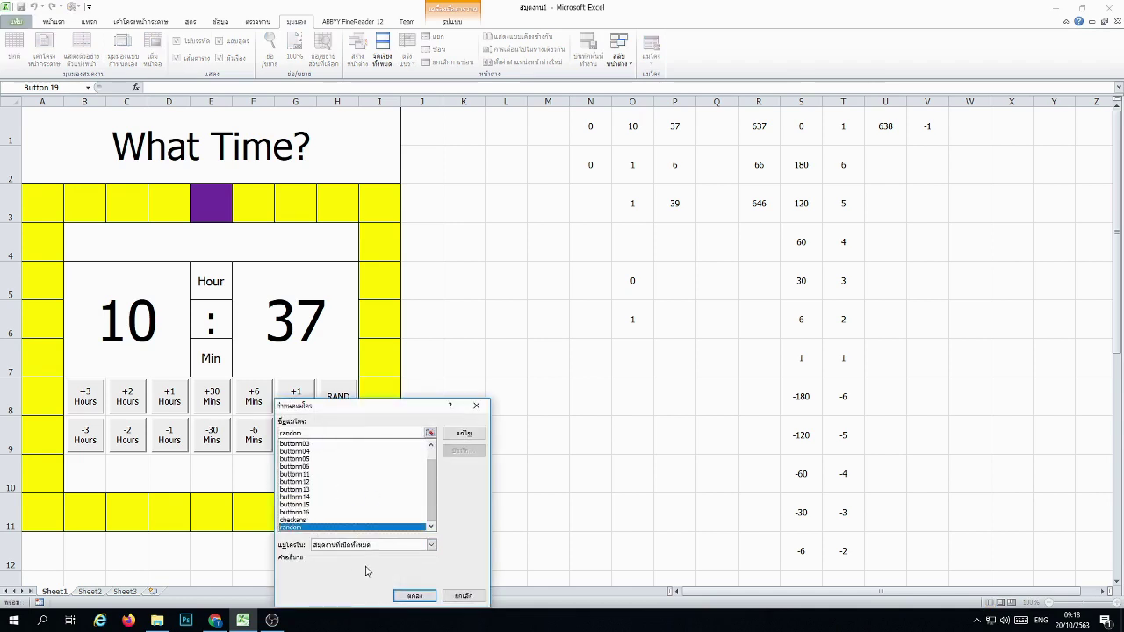
{"action": "left_click", "coordinate": [408, 595]}
{"action": "left_click", "coordinate": [490, 459]}
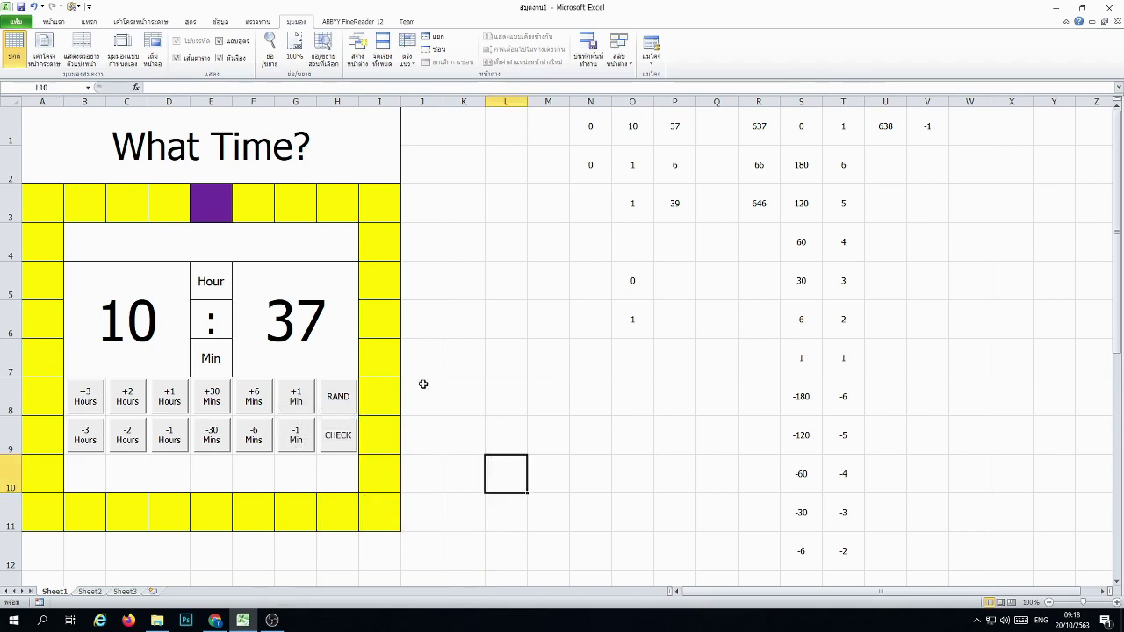
Step: Run CHECK, take 6 and then 30 minutes off the clock, and check again
{"action": "left_click", "coordinate": [335, 447]}
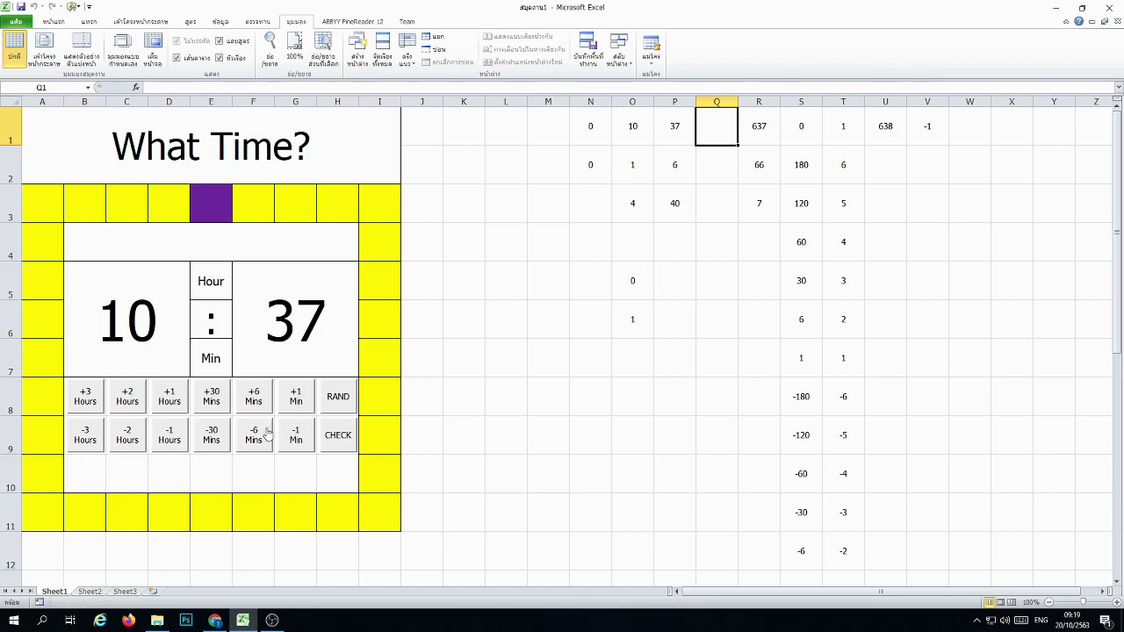
{"action": "left_click", "coordinate": [293, 439]}
{"action": "left_click", "coordinate": [239, 436]}
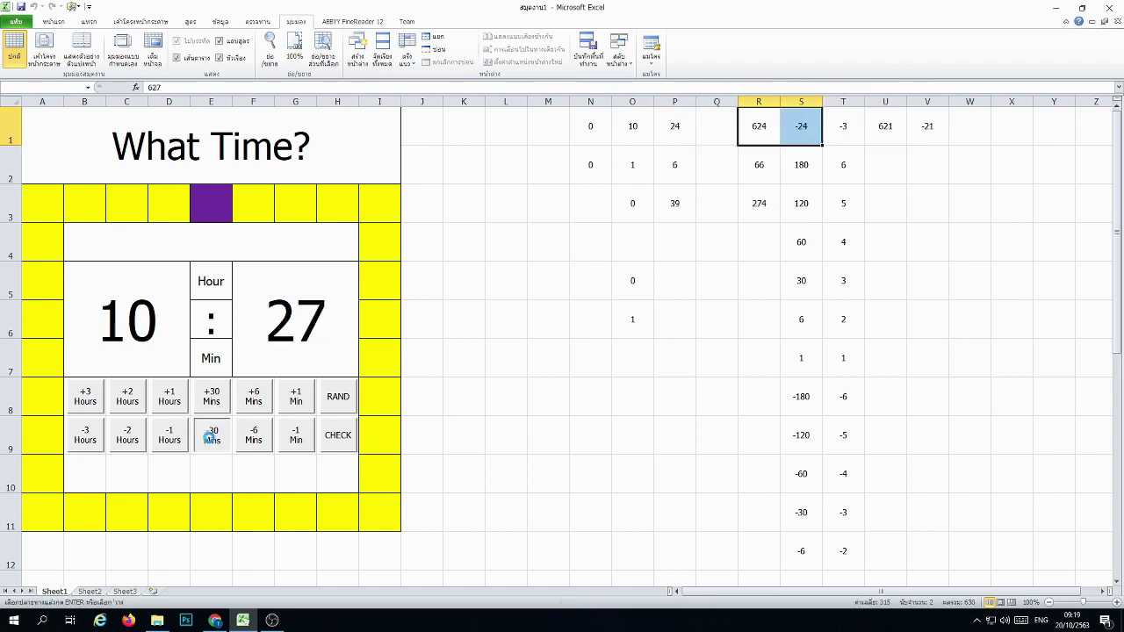
{"action": "left_click", "coordinate": [211, 436]}
{"action": "left_click", "coordinate": [334, 439]}
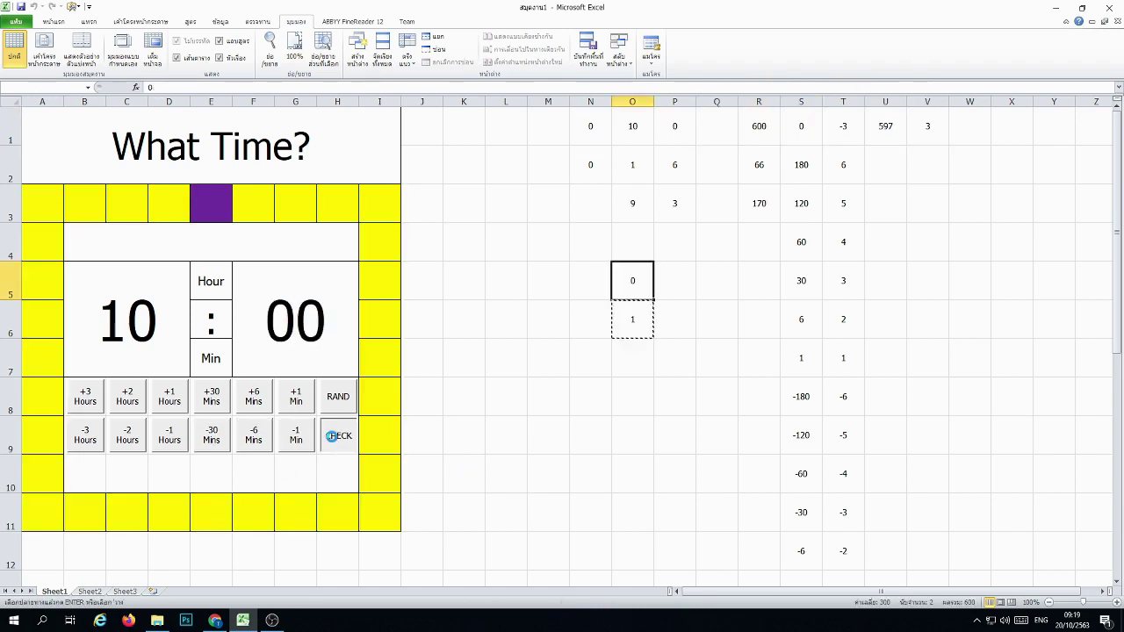
{"action": "left_click", "coordinate": [330, 443]}
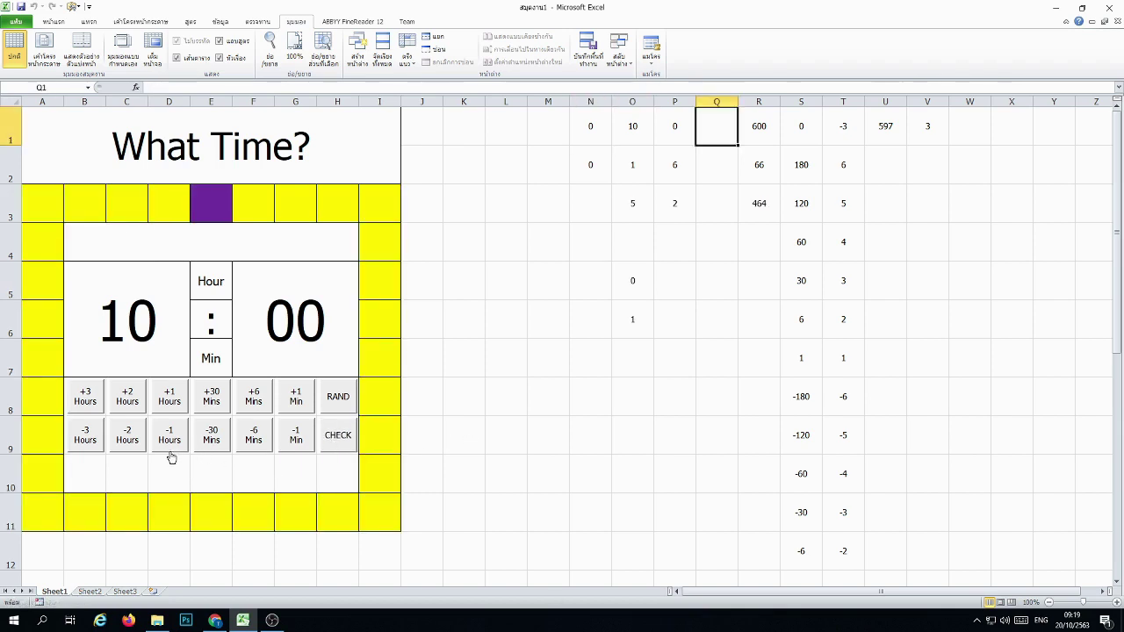
Step: Subtract 3, 3, 2 and 1 hours, running CHECK at 7:00, 2:00 and 1:00
{"action": "left_click", "coordinate": [86, 439]}
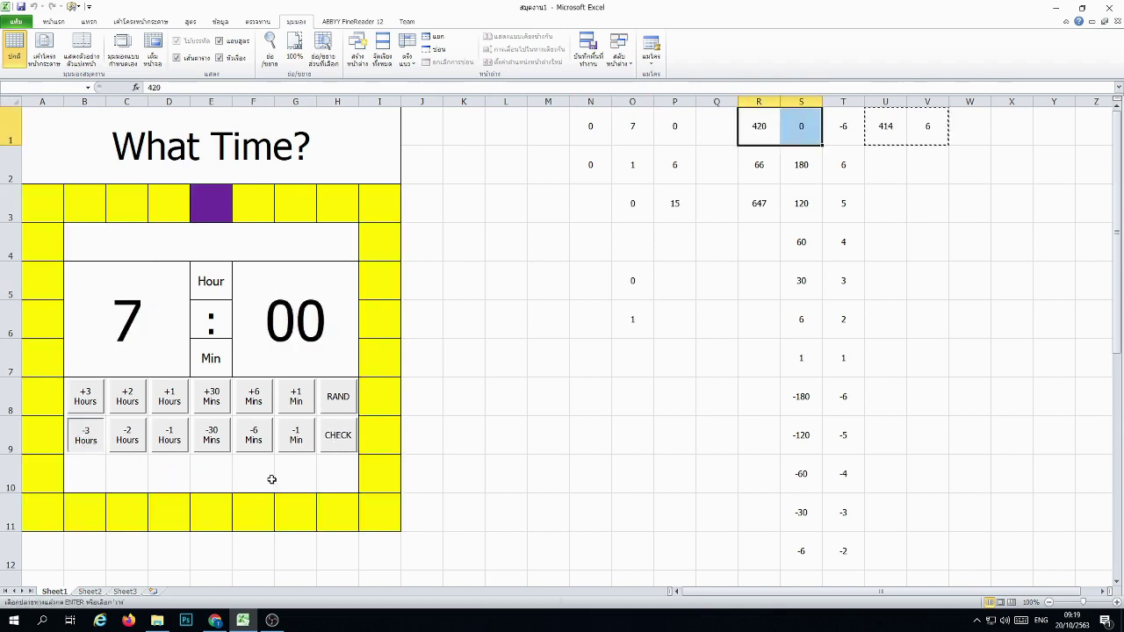
{"action": "left_click", "coordinate": [341, 449]}
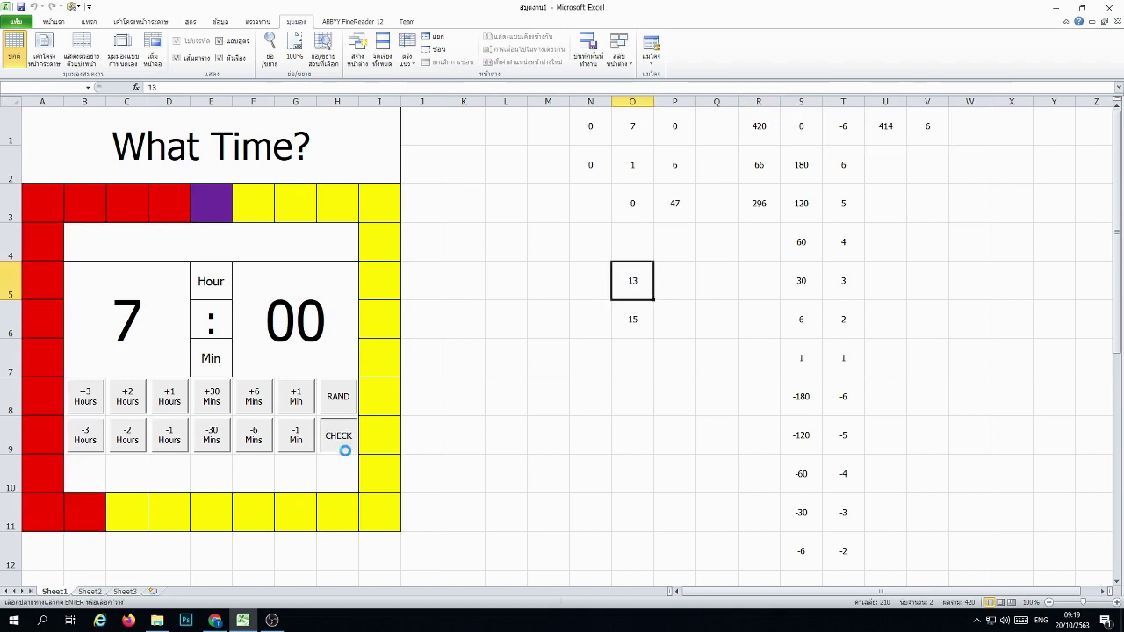
{"action": "left_click", "coordinate": [88, 448]}
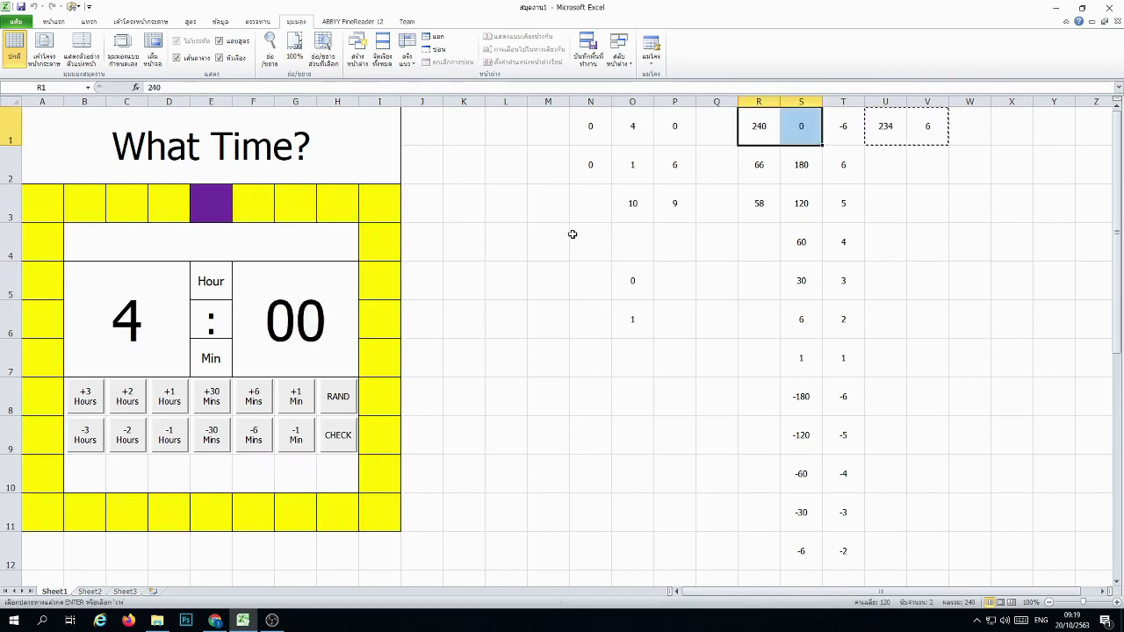
{"action": "left_click", "coordinate": [127, 435]}
{"action": "left_click", "coordinate": [343, 442]}
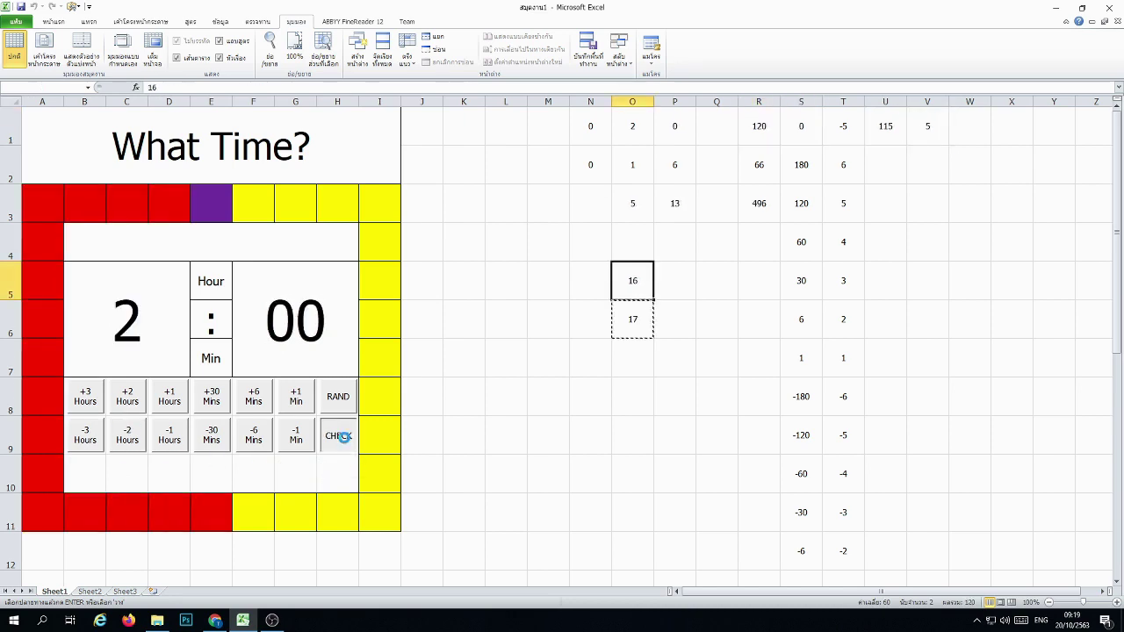
{"action": "left_click", "coordinate": [167, 448]}
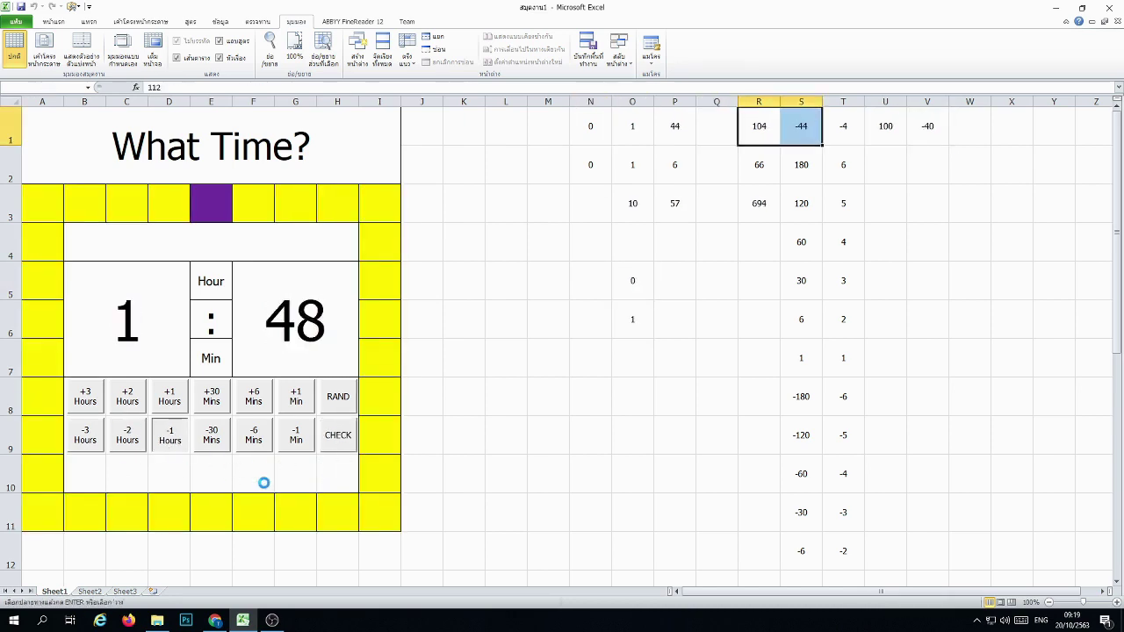
{"action": "left_click", "coordinate": [347, 442]}
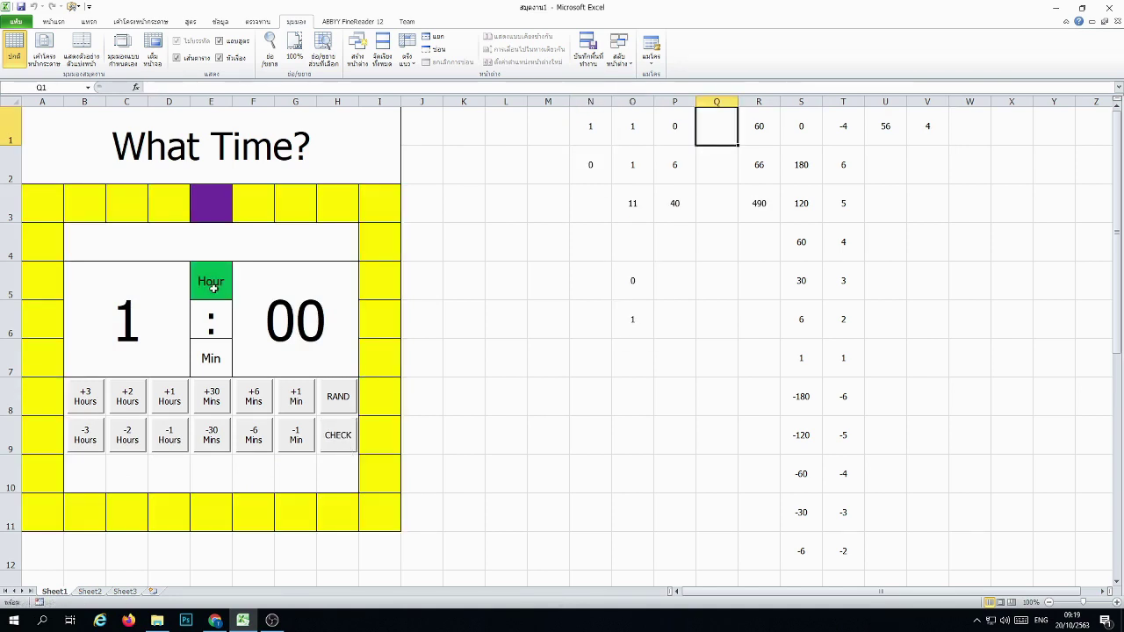
Step: Replace the final 0 in N2's formula with if(N1=1,1,if(N1=2,2,0))
{"action": "left_click", "coordinate": [596, 167]}
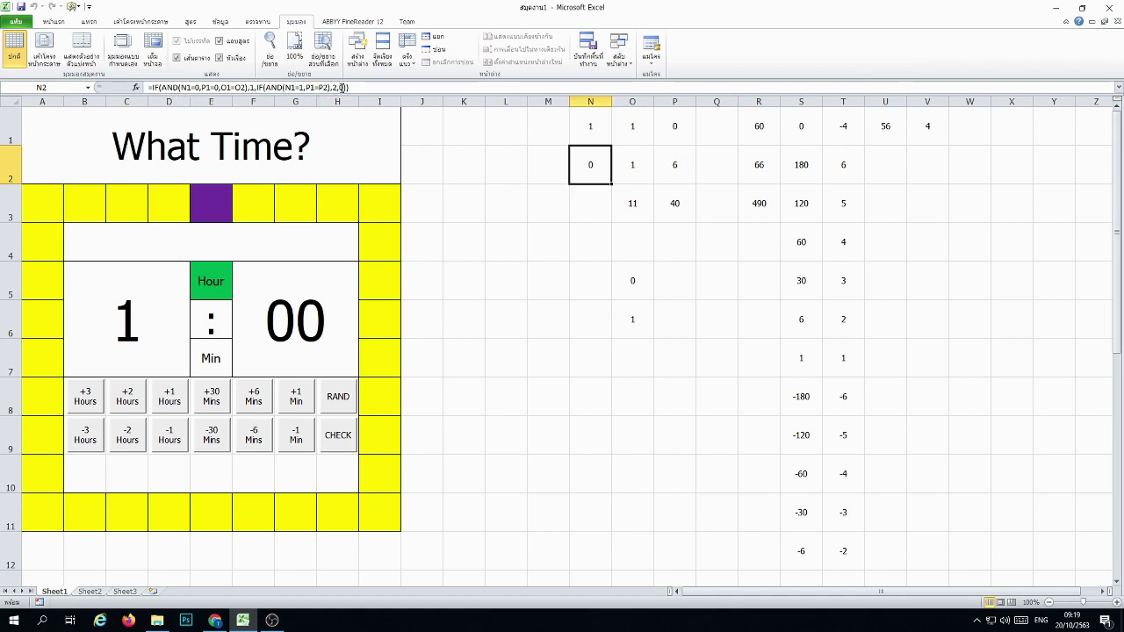
{"action": "double_click", "coordinate": [342, 88]}
{"action": "type", "text": "if("}
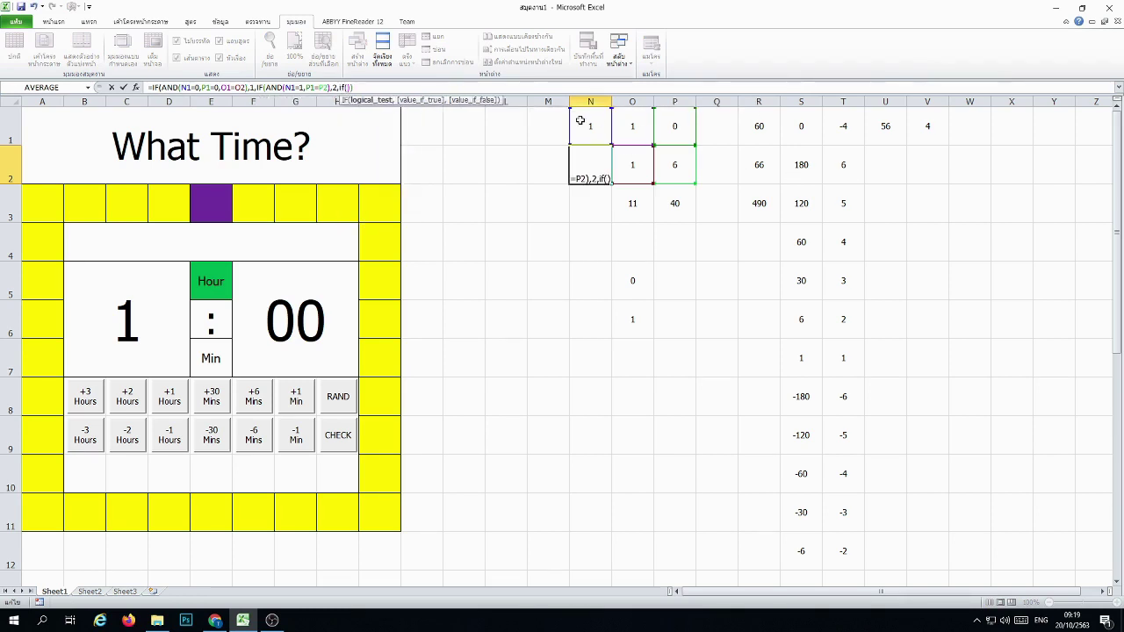
{"action": "type", "text": "N1=1"}
{"action": "type", "text": ",1"}
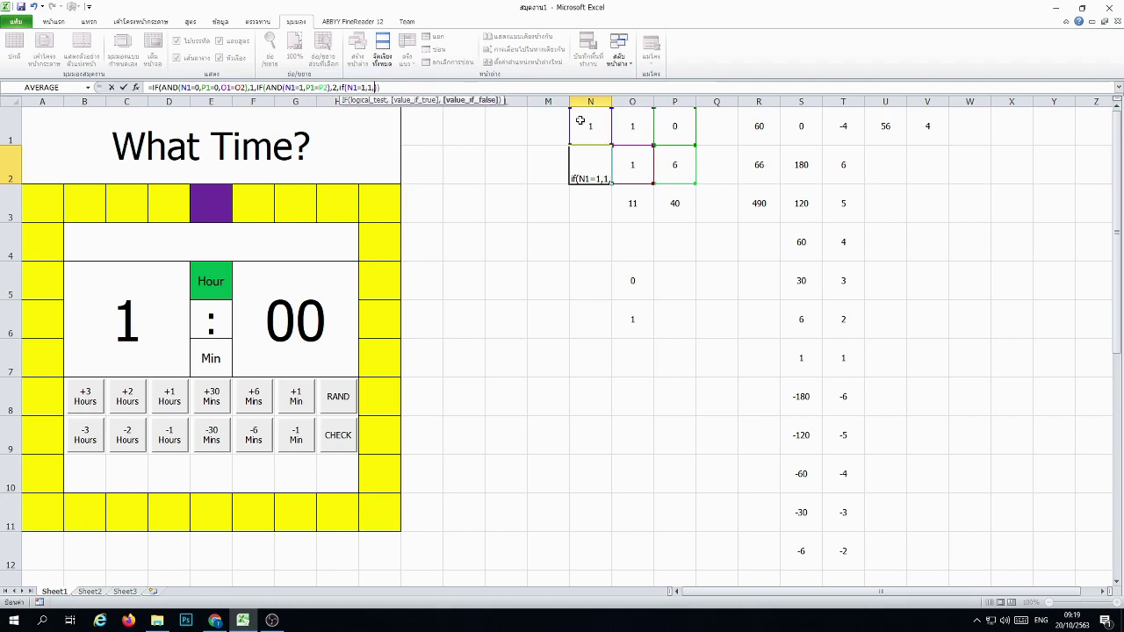
{"action": "type", "text": ",if(N1)"}
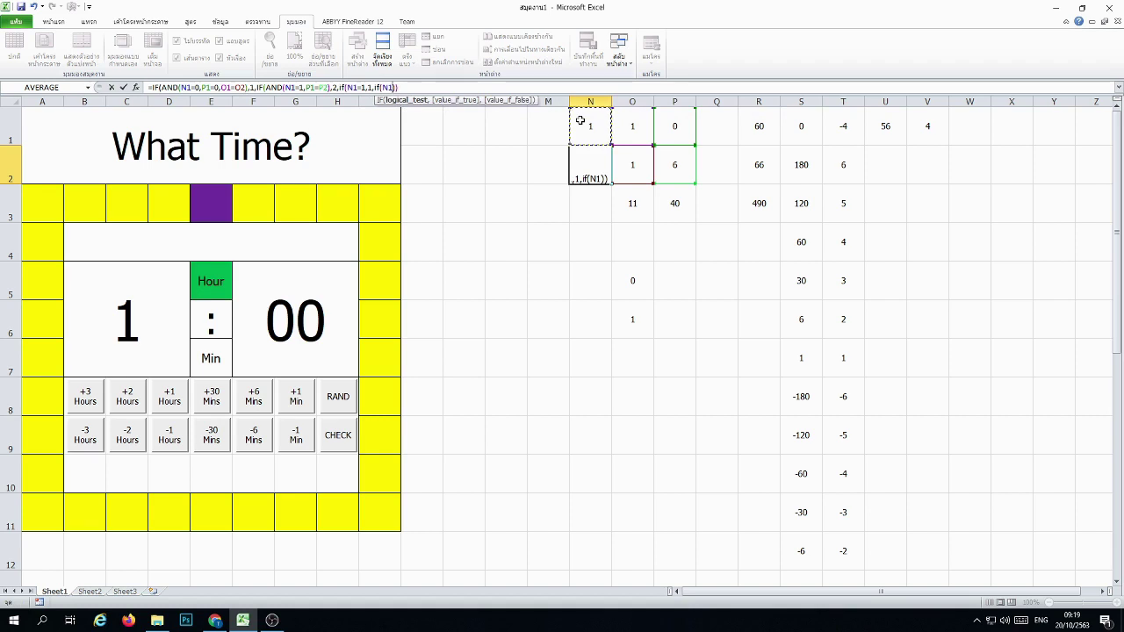
{"action": "type", "text": "=2,2"}
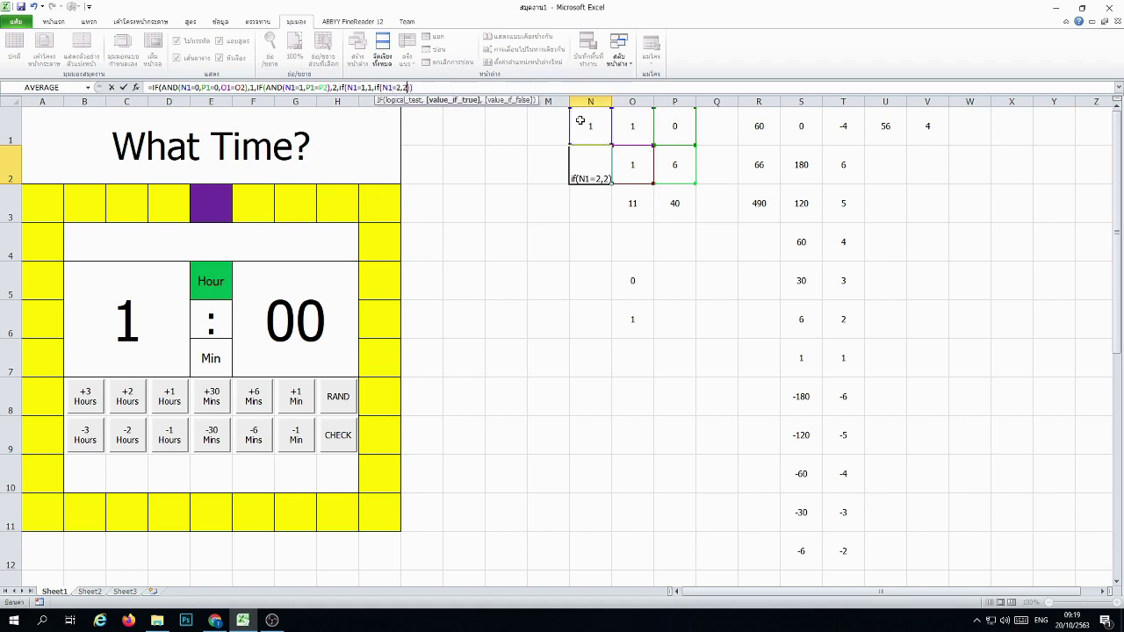
{"action": "type", "text": ",0"}
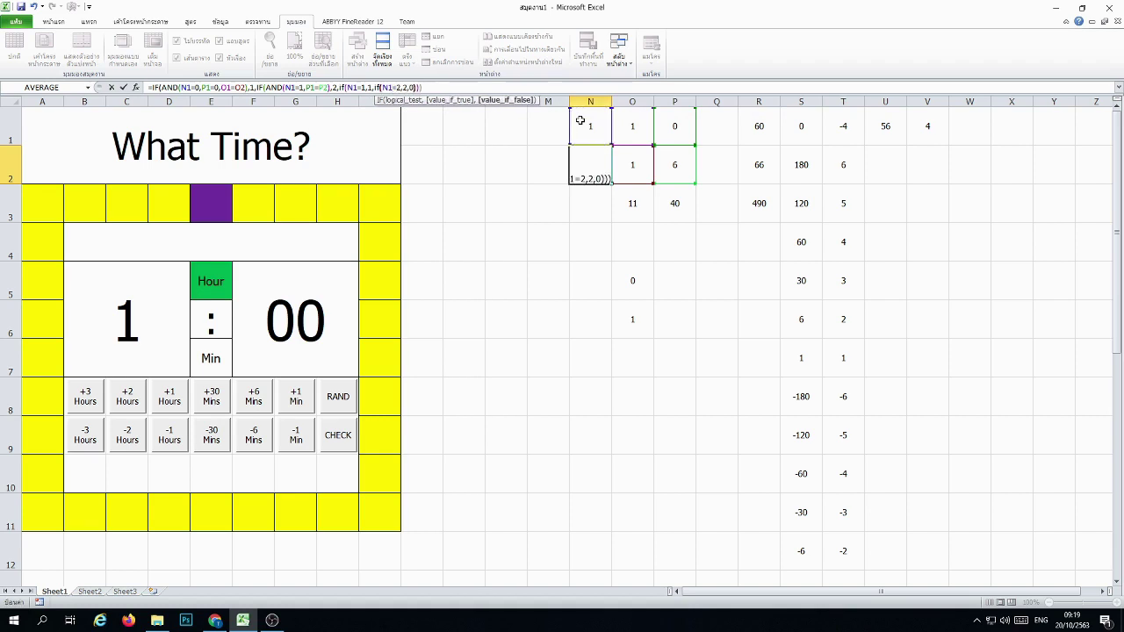
{"action": "type", "text": ")"}
{"action": "key", "text": "Return"}
Step: Run CHECK at 1:00, add 6 minutes to reach 1:06, and check again
{"action": "left_click", "coordinate": [566, 314]}
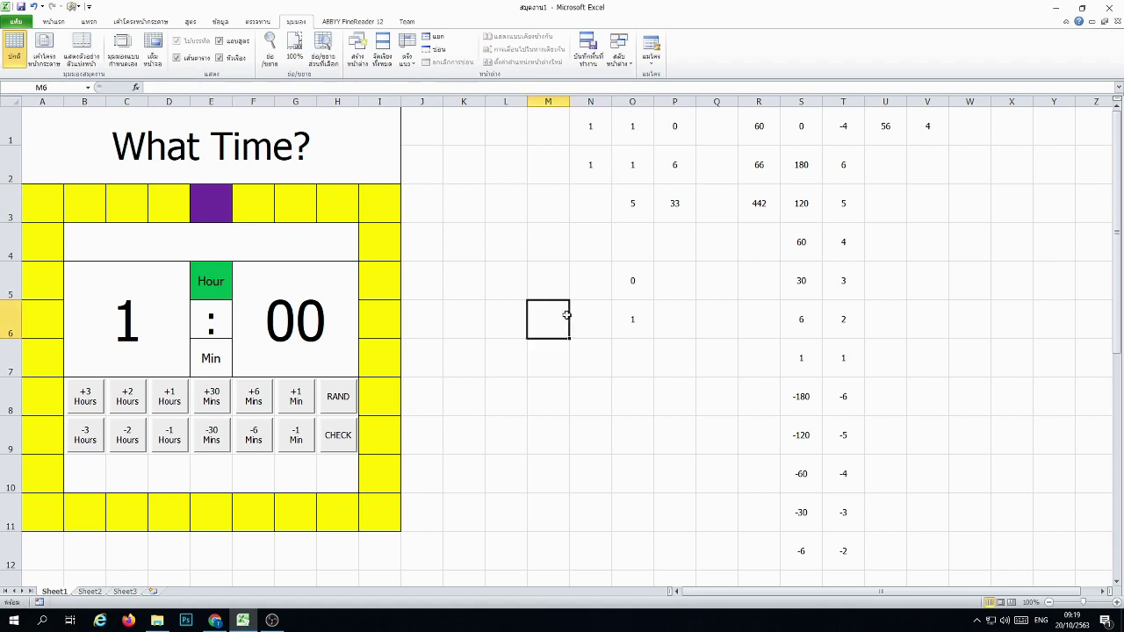
{"action": "left_click", "coordinate": [334, 446]}
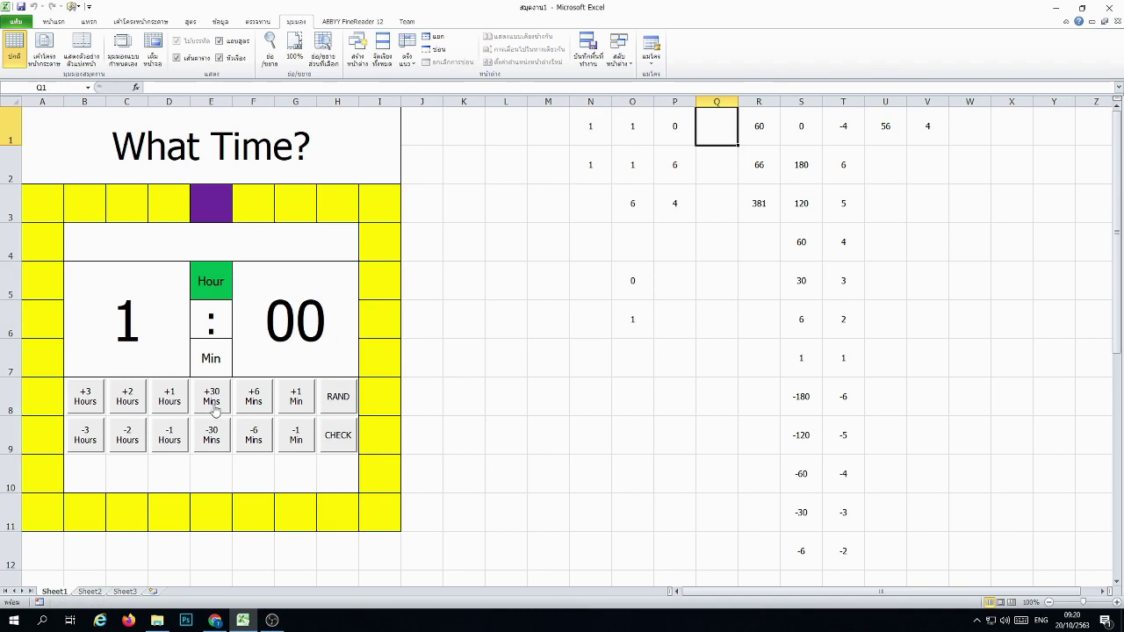
{"action": "left_click", "coordinate": [268, 405]}
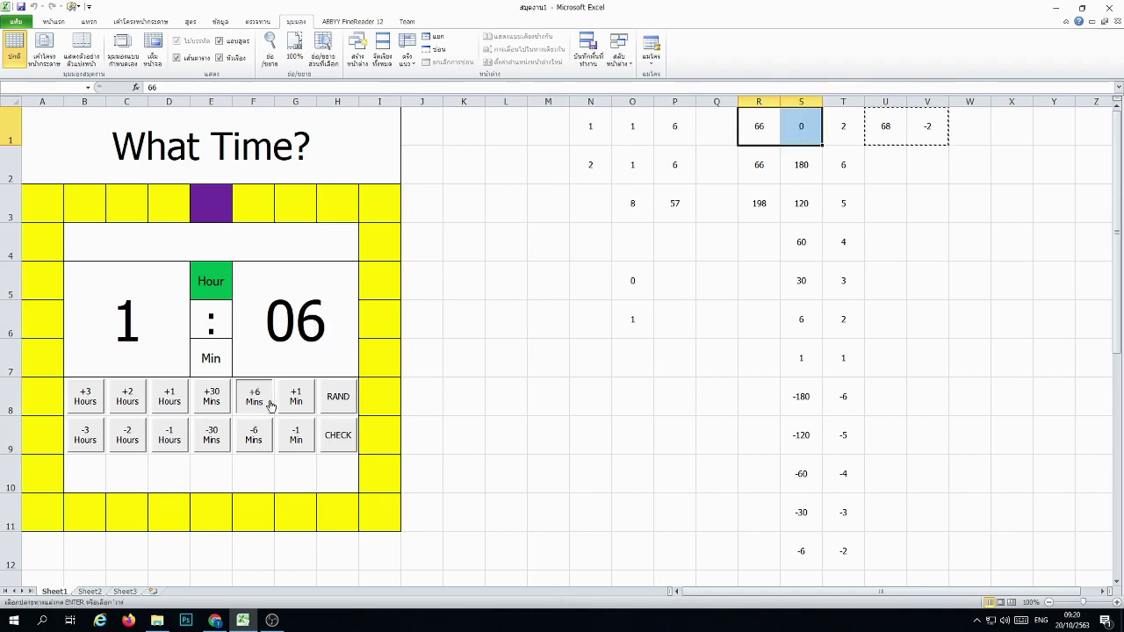
{"action": "left_click", "coordinate": [337, 434]}
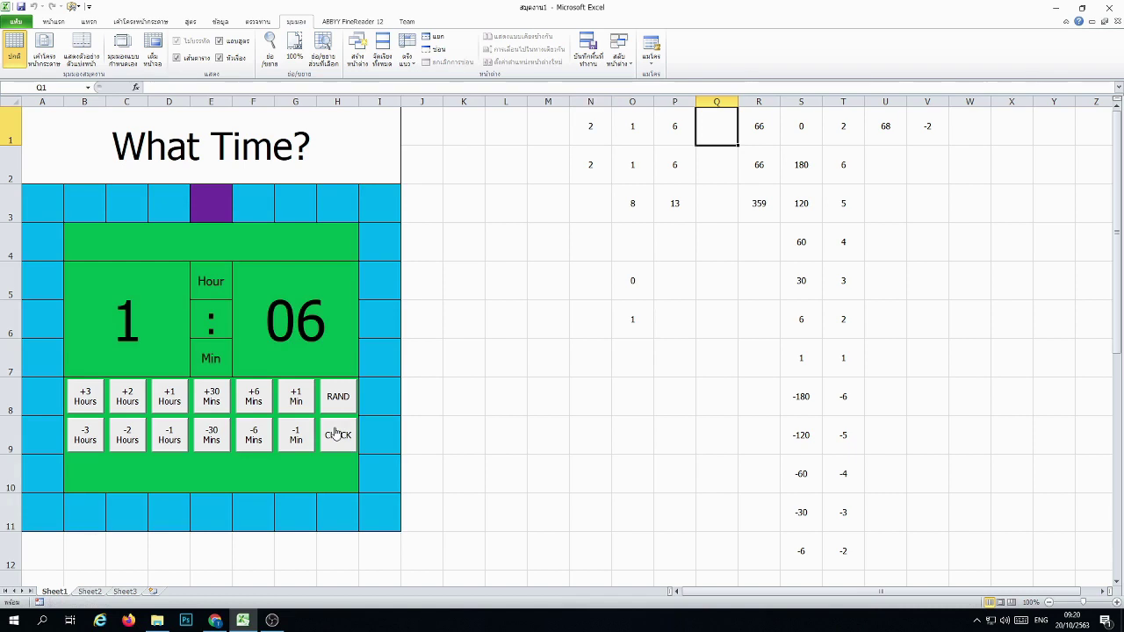
{"action": "left_click", "coordinate": [564, 401]}
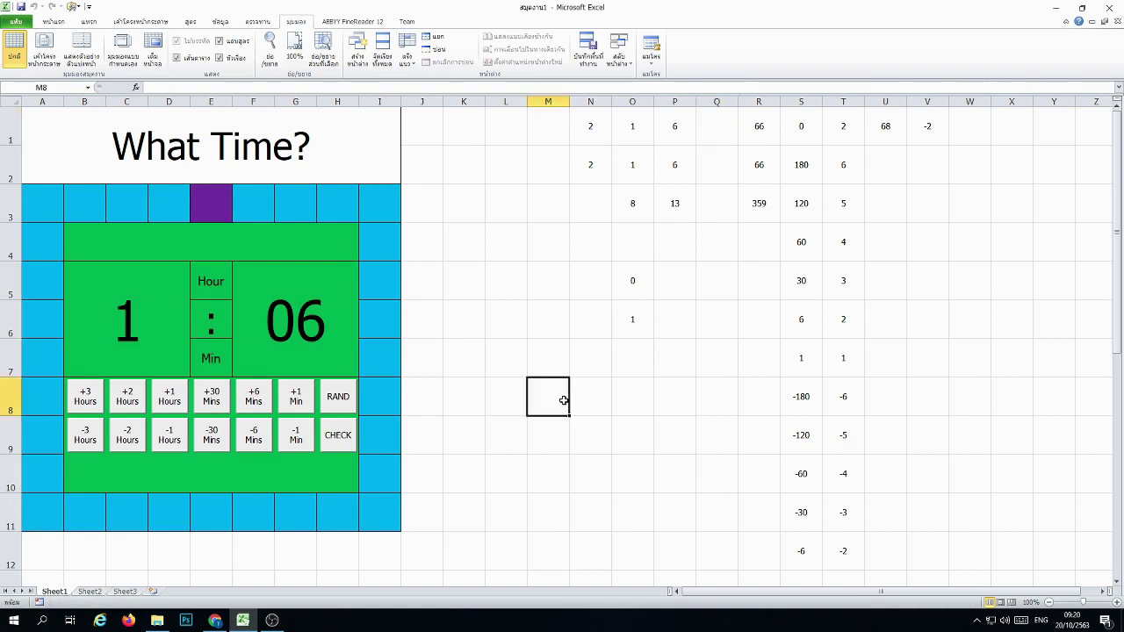
Step: Fill the What Time? title cell orange and roll a new random time
{"action": "left_click", "coordinate": [222, 145]}
{"action": "left_click", "coordinate": [62, 23]}
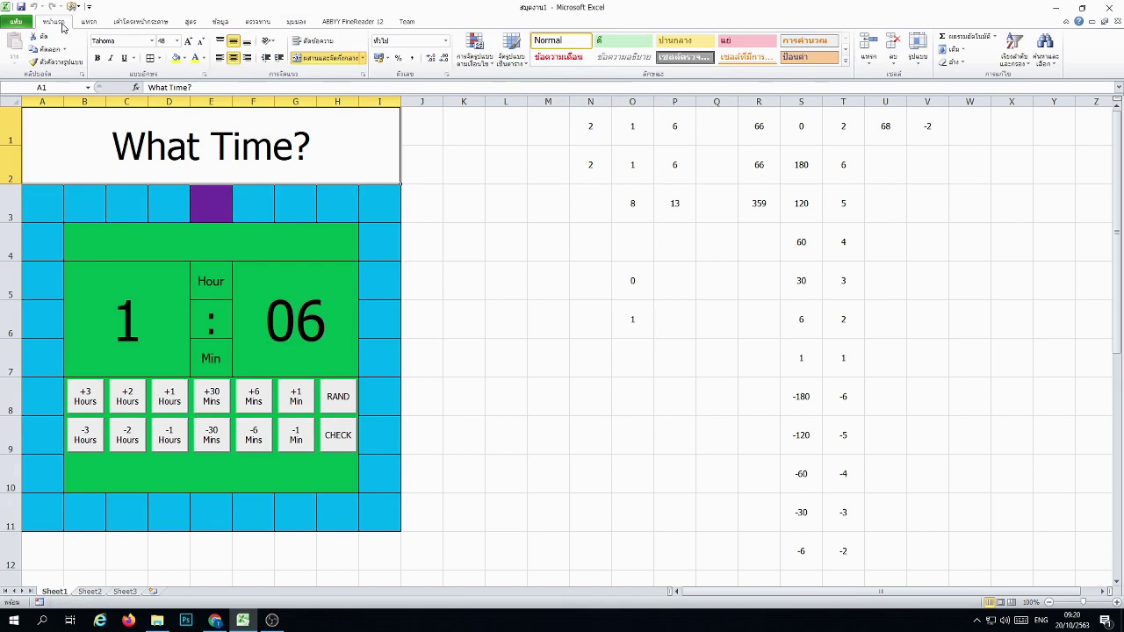
{"action": "left_click", "coordinate": [184, 58]}
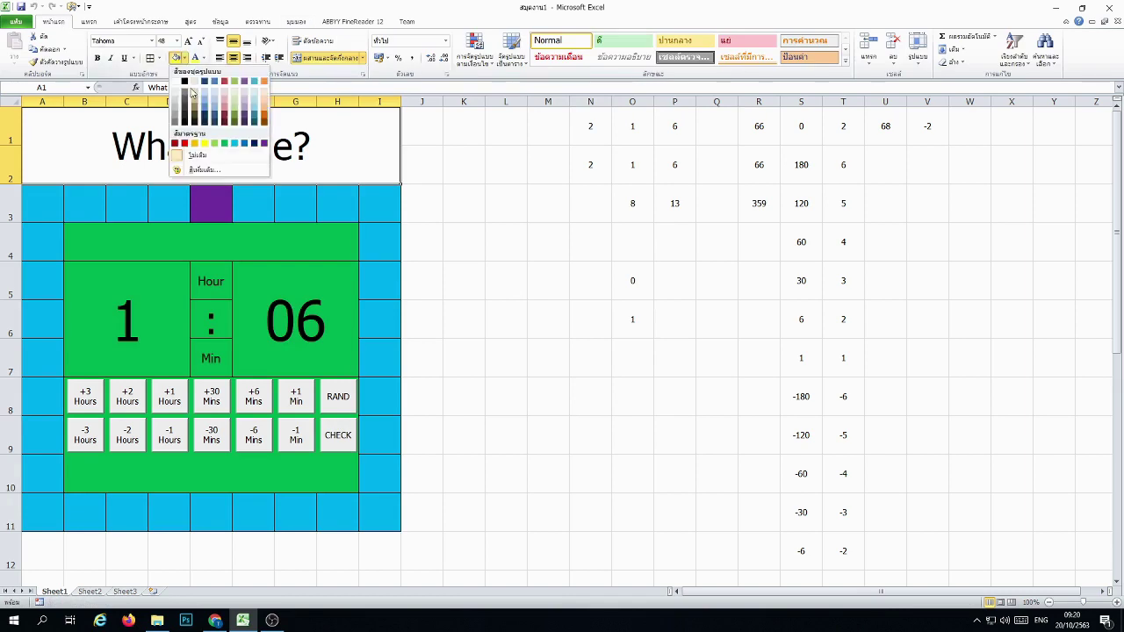
{"action": "left_click", "coordinate": [264, 117]}
{"action": "left_click", "coordinate": [338, 399]}
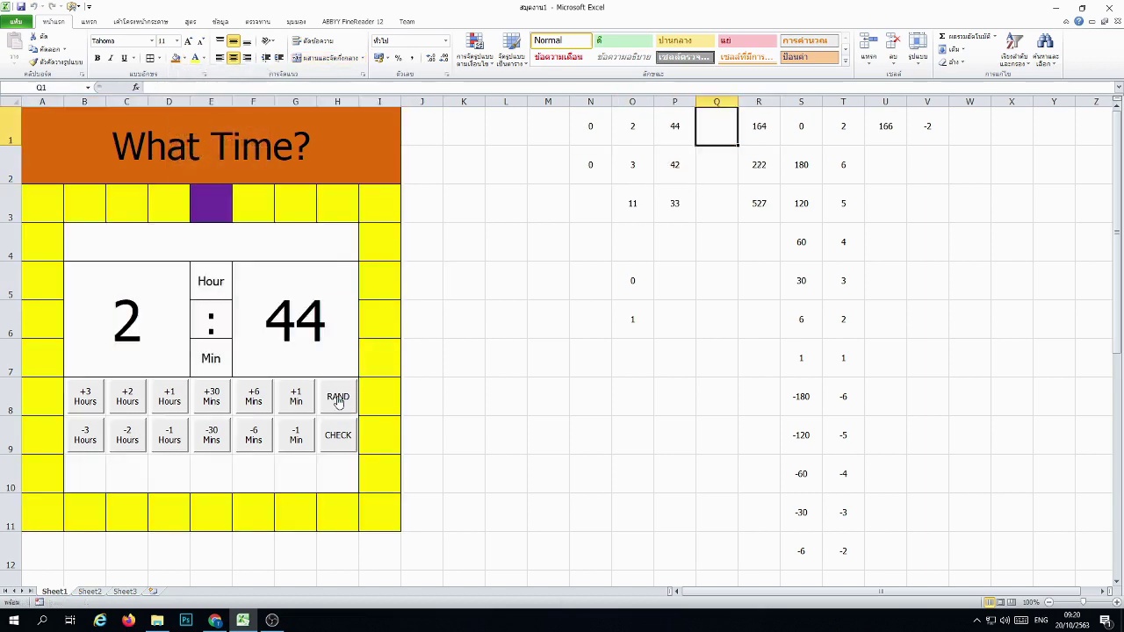
Step: Fill the clock panel from B4 downward with light orange
{"action": "left_click", "coordinate": [184, 250]}
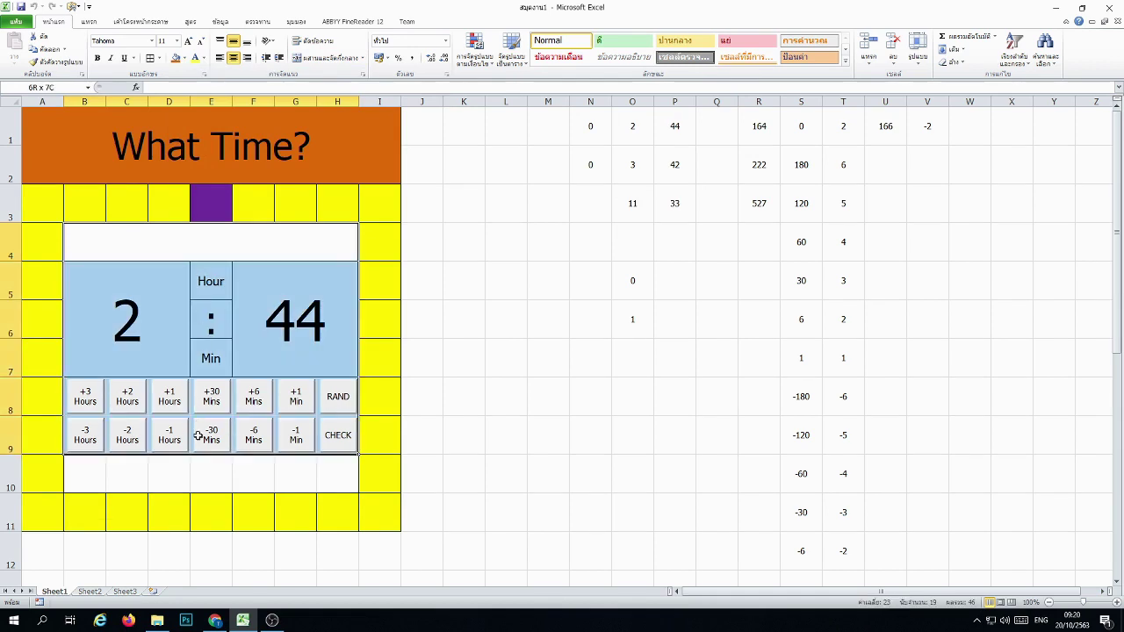
{"action": "left_click_drag", "start_coordinate": [200, 263], "coordinate": [198, 472]}
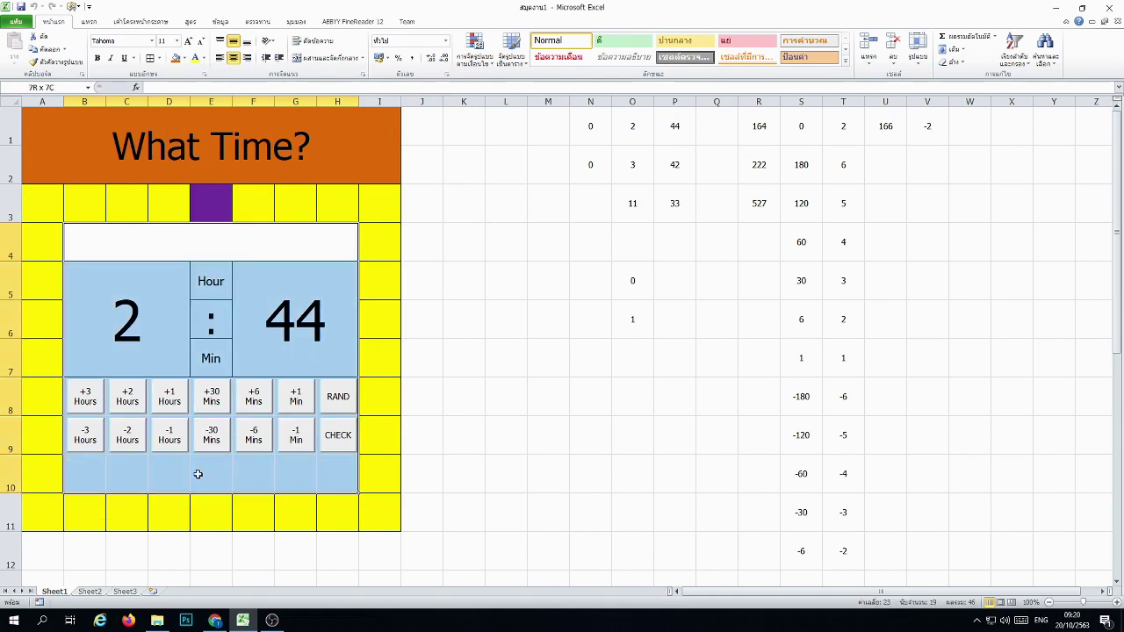
{"action": "left_click", "coordinate": [184, 59]}
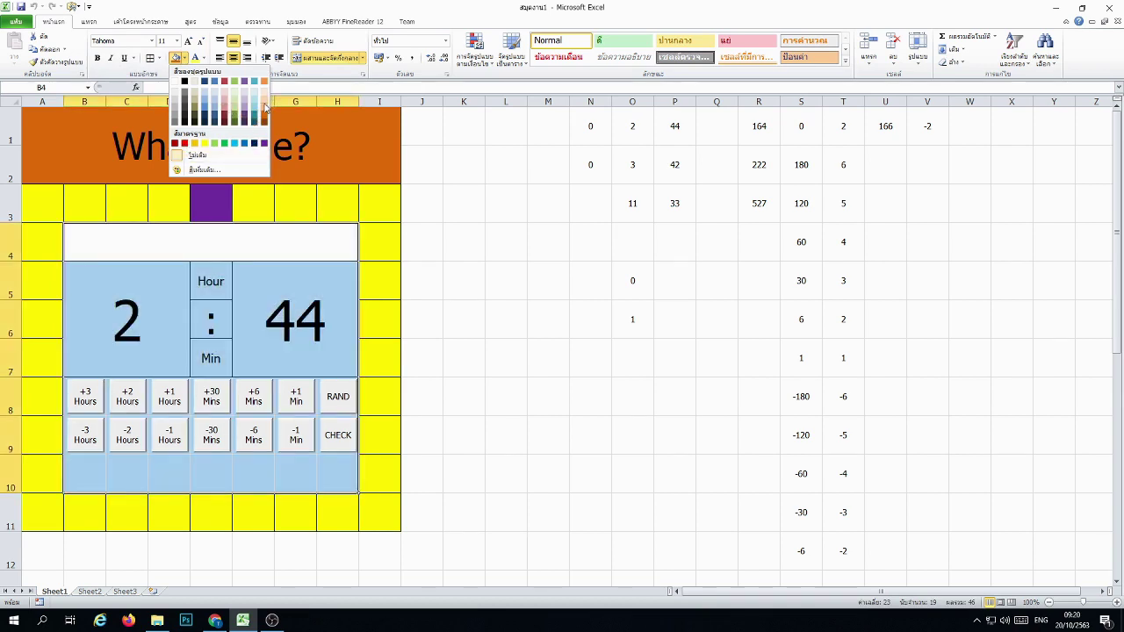
{"action": "left_click", "coordinate": [265, 111]}
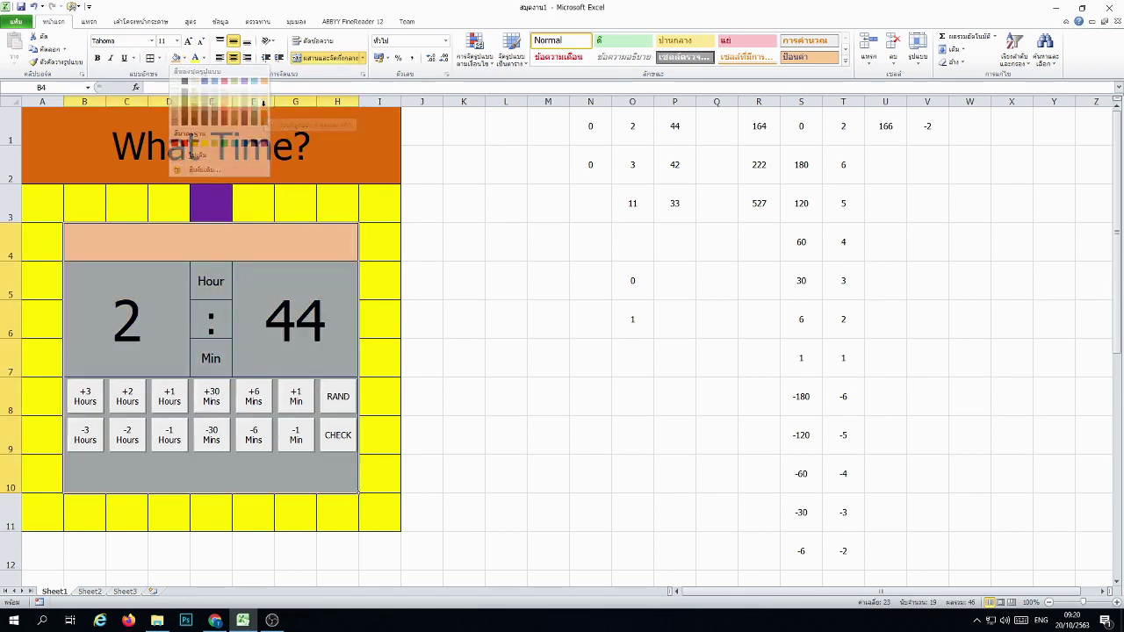
{"action": "left_click", "coordinate": [505, 281]}
Step: Fill B4 and the lower panel cells B8:H10 black
{"action": "left_click_drag", "start_coordinate": [321, 489], "coordinate": [100, 404]}
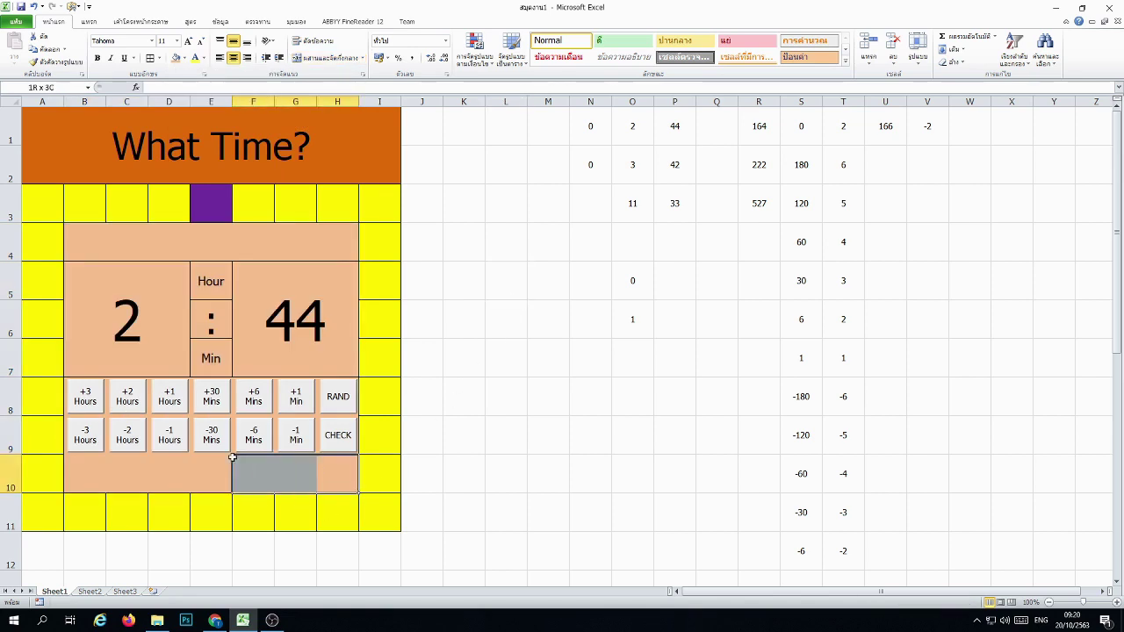
{"action": "left_click", "coordinate": [152, 247], "text": "ctrl"}
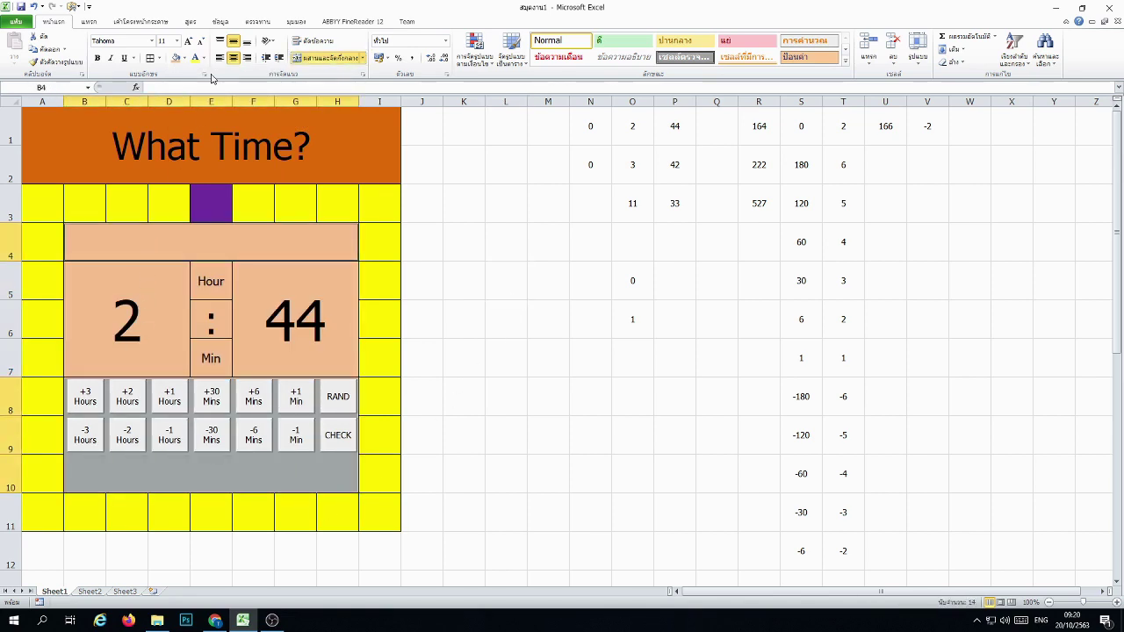
{"action": "left_click", "coordinate": [183, 58]}
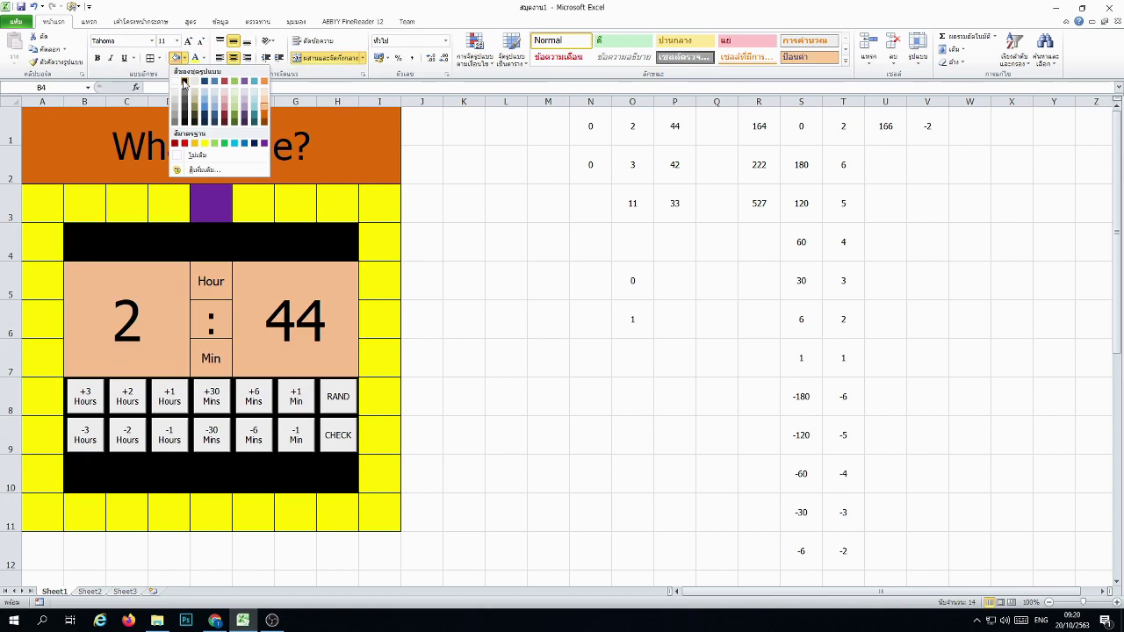
{"action": "left_click", "coordinate": [204, 115]}
{"action": "left_click", "coordinate": [473, 340]}
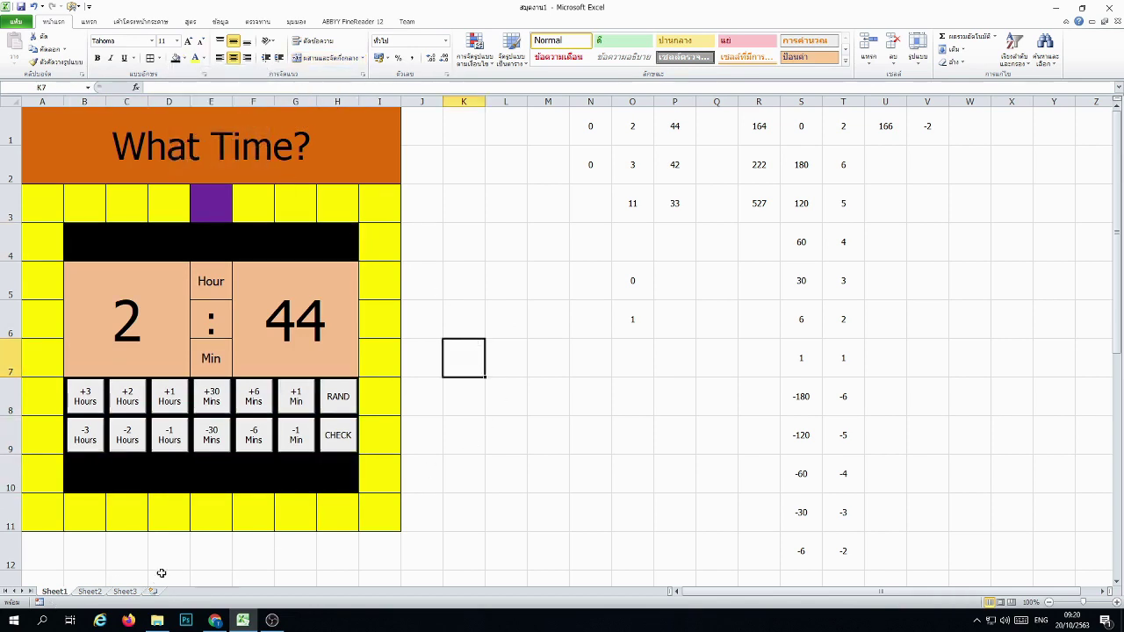
Step: Hide every column from J through XFD
{"action": "left_click", "coordinate": [424, 102]}
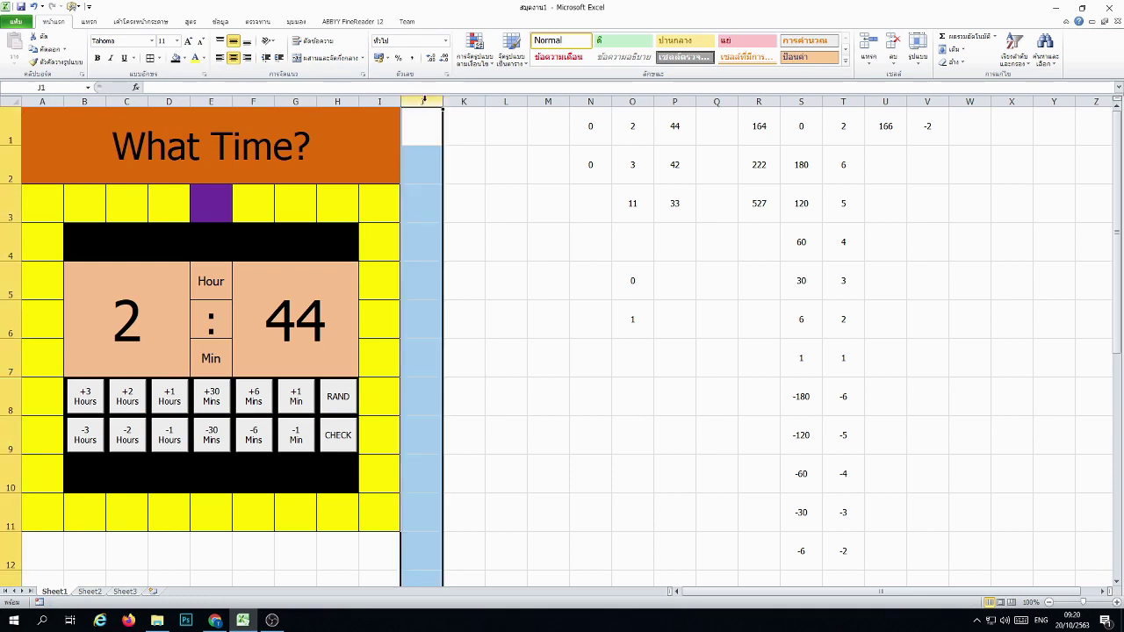
{"action": "left_click_drag", "start_coordinate": [423, 102], "coordinate": [790, 102]}
{"action": "key", "text": "ctrl+shift+Right"}
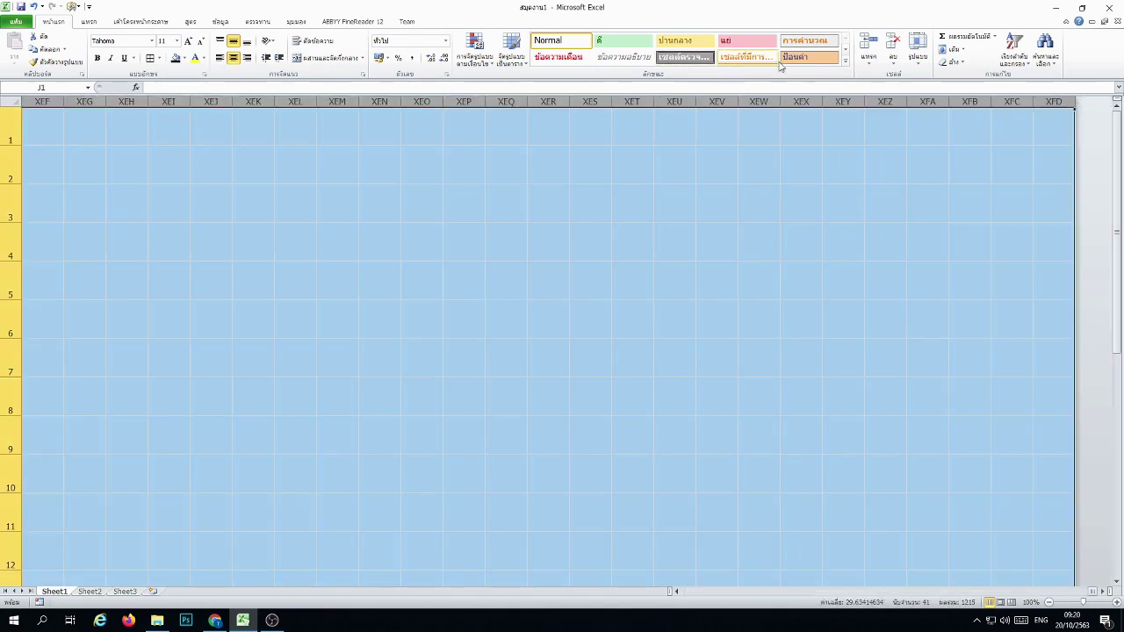
{"action": "left_click", "coordinate": [917, 48]}
{"action": "mouse_move", "coordinate": [957, 167]}
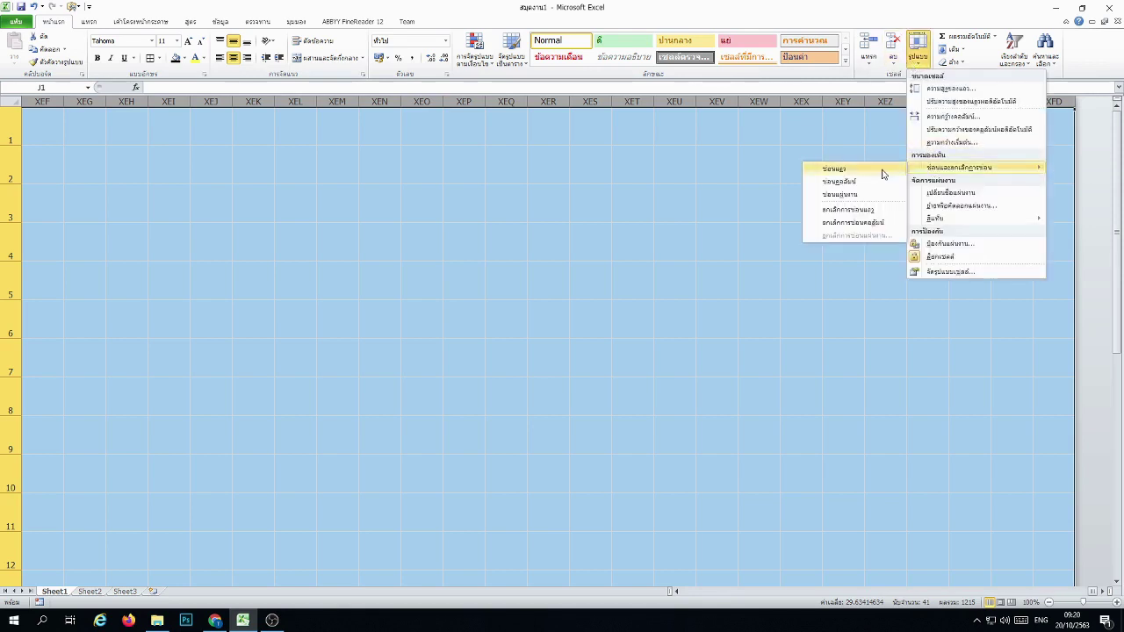
{"action": "left_click", "coordinate": [878, 181]}
Step: Hide every row from 12 to the bottom of the sheet
{"action": "left_click", "coordinate": [12, 551]}
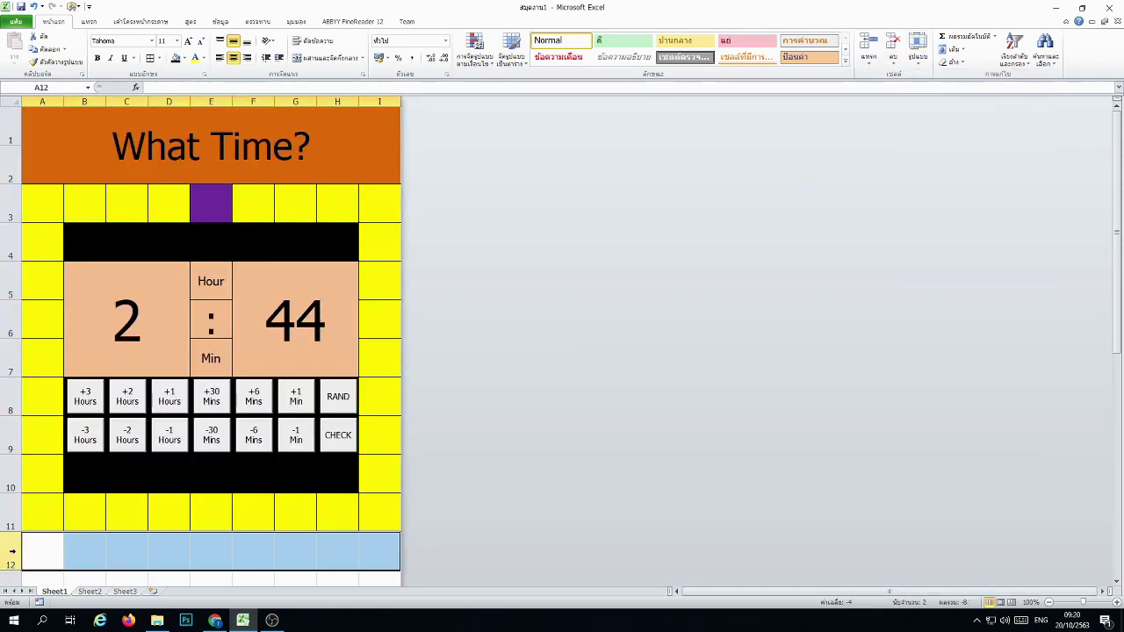
{"action": "key", "text": "ctrl+shift+Down"}
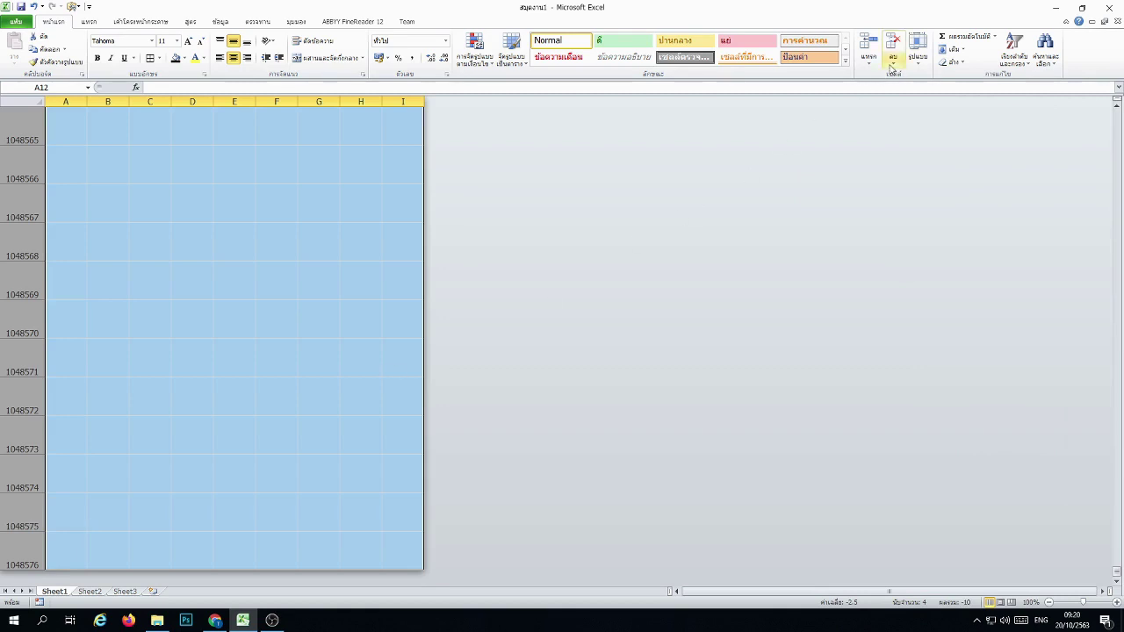
{"action": "left_click", "coordinate": [918, 48]}
{"action": "mouse_move", "coordinate": [931, 167]}
{"action": "left_click", "coordinate": [870, 167]}
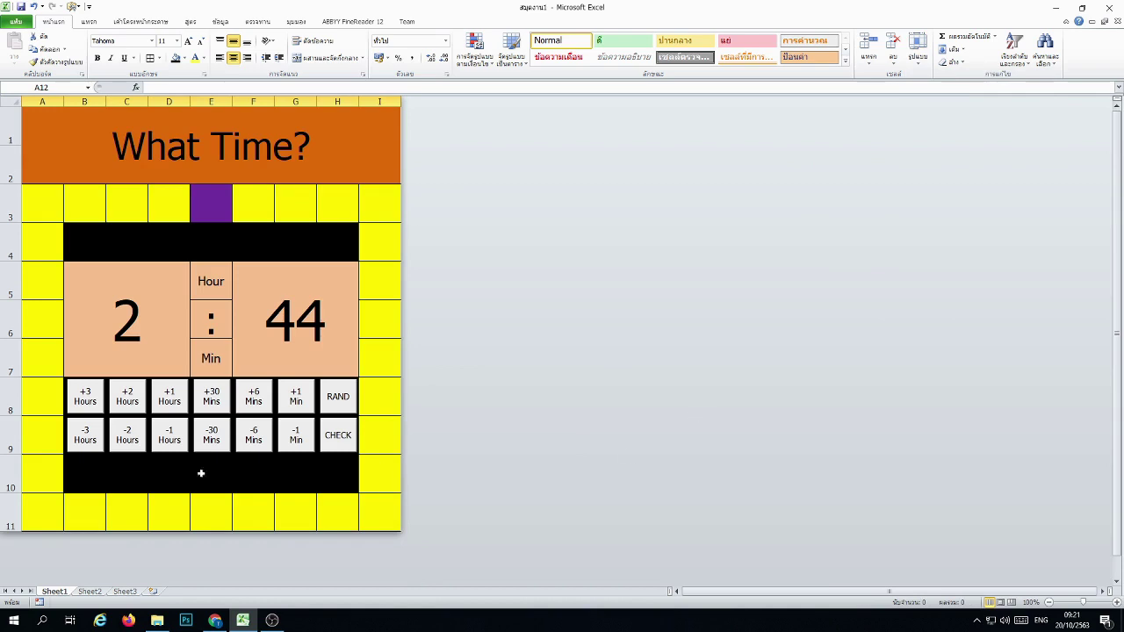
Step: Randomise the clock time, nudge the minutes up and down, and CHECK the first guess
{"action": "left_click", "coordinate": [226, 483]}
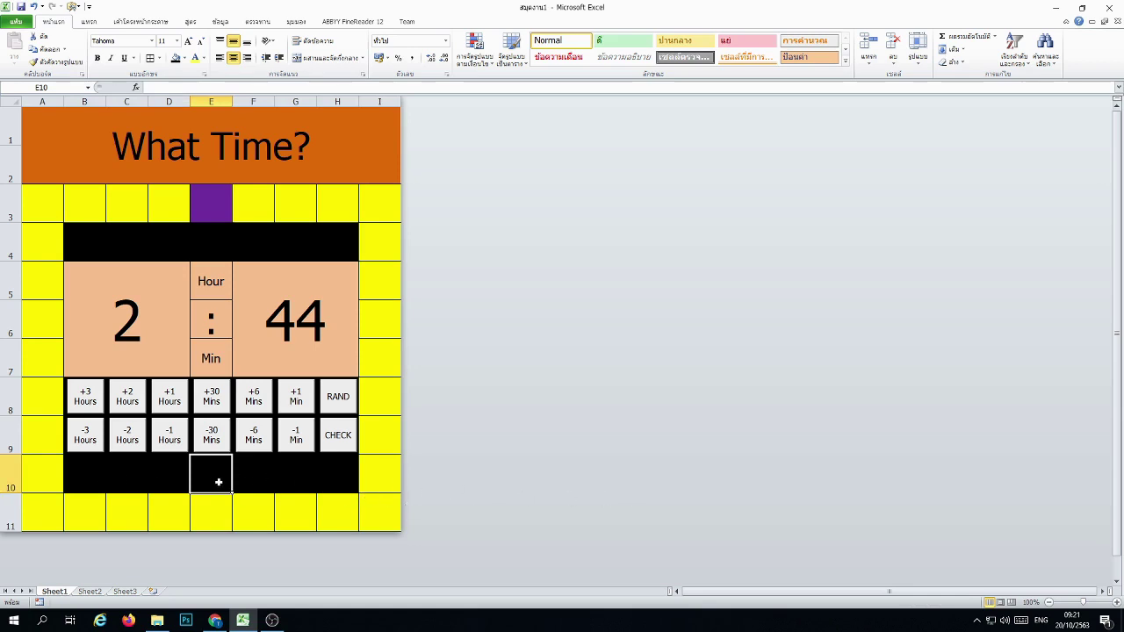
{"action": "left_click", "coordinate": [338, 396]}
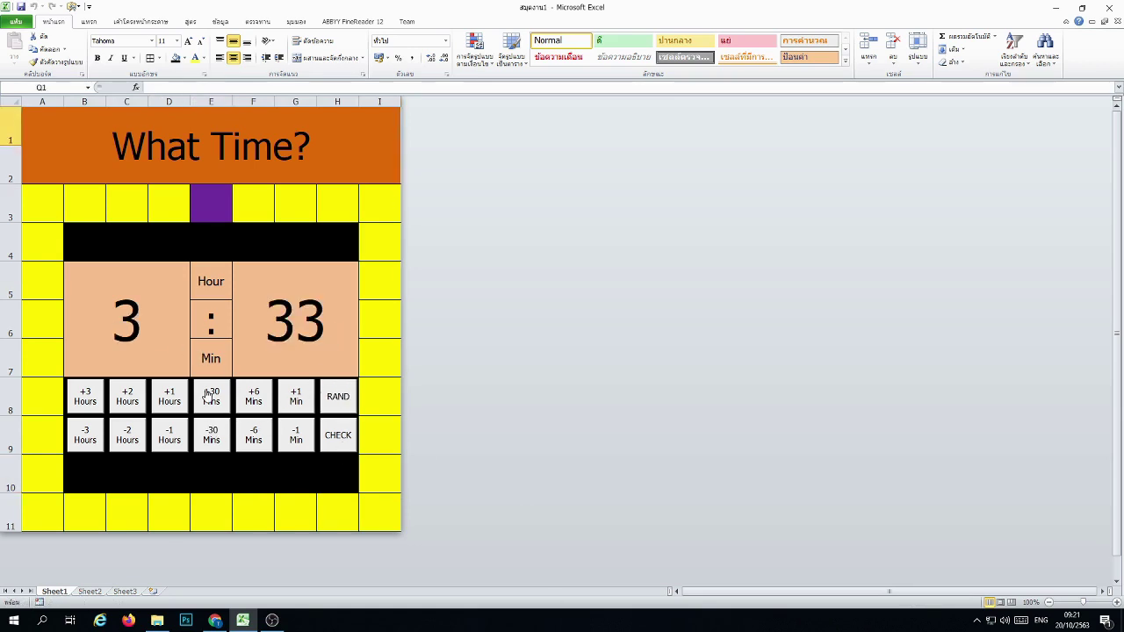
{"action": "left_click", "coordinate": [281, 432]}
{"action": "left_click", "coordinate": [296, 435]}
{"action": "left_click", "coordinate": [296, 435]}
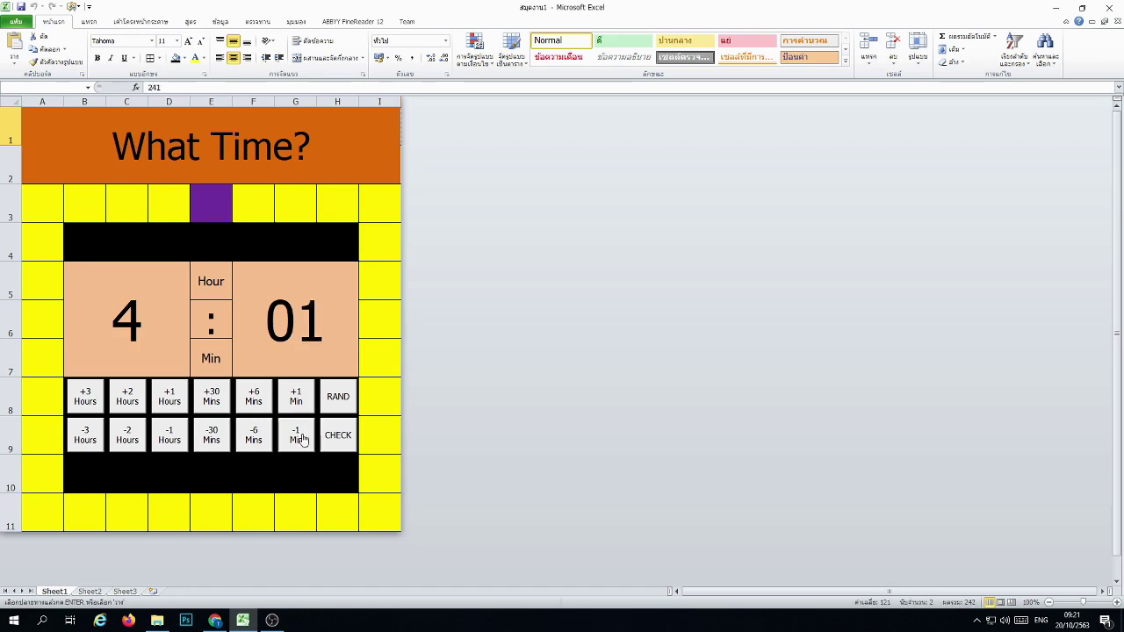
{"action": "left_click", "coordinate": [296, 435]}
{"action": "left_click", "coordinate": [325, 443]}
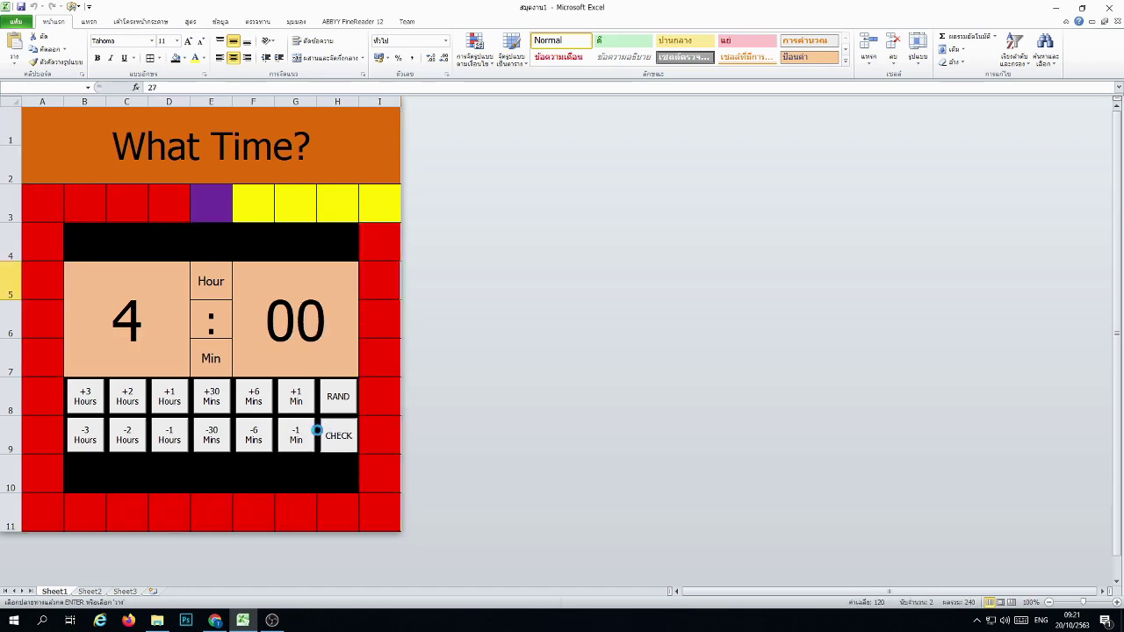
Step: Lower the hours to 2:00, then 1:00, then add 30 minutes for 1:30, checking each
{"action": "left_click", "coordinate": [127, 441]}
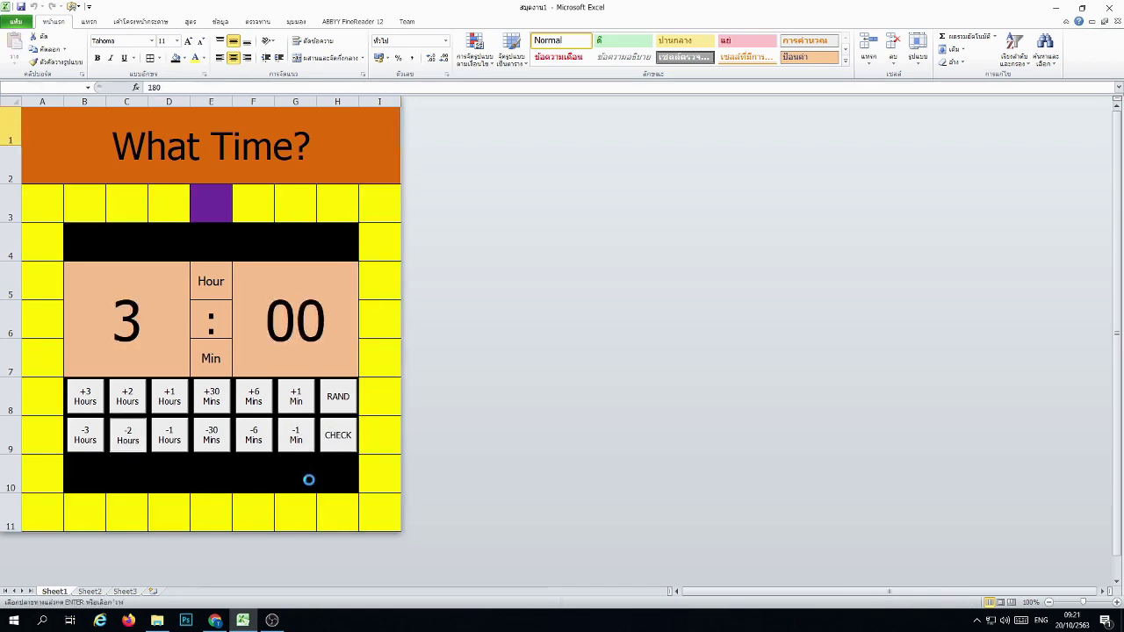
{"action": "left_click", "coordinate": [337, 438]}
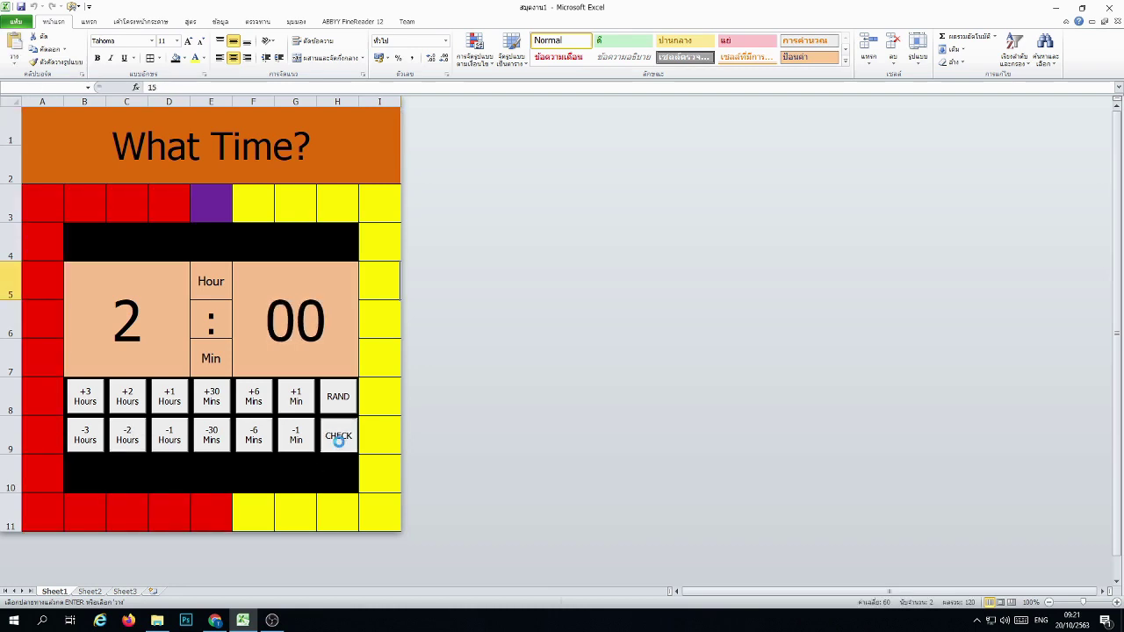
{"action": "left_click", "coordinate": [168, 437]}
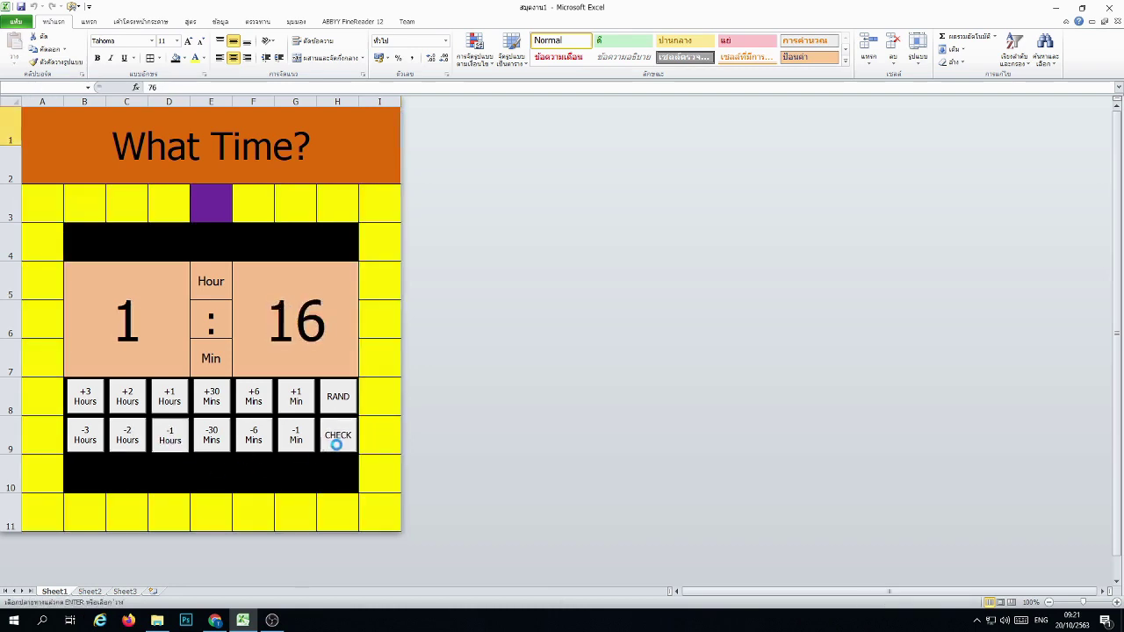
{"action": "left_click", "coordinate": [339, 443]}
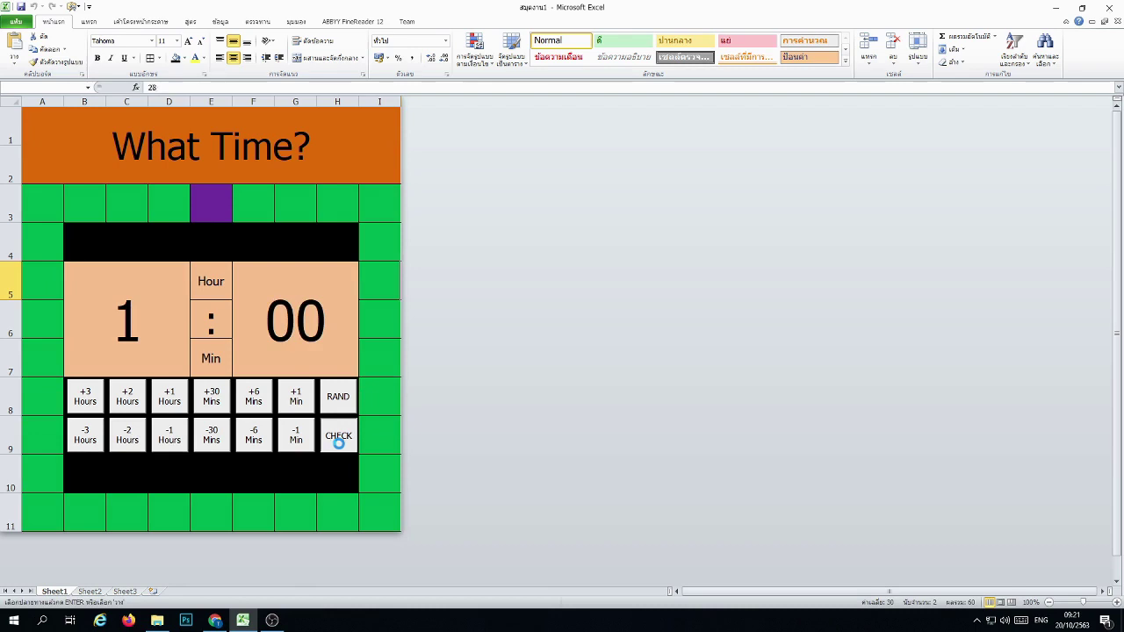
{"action": "left_click", "coordinate": [225, 395]}
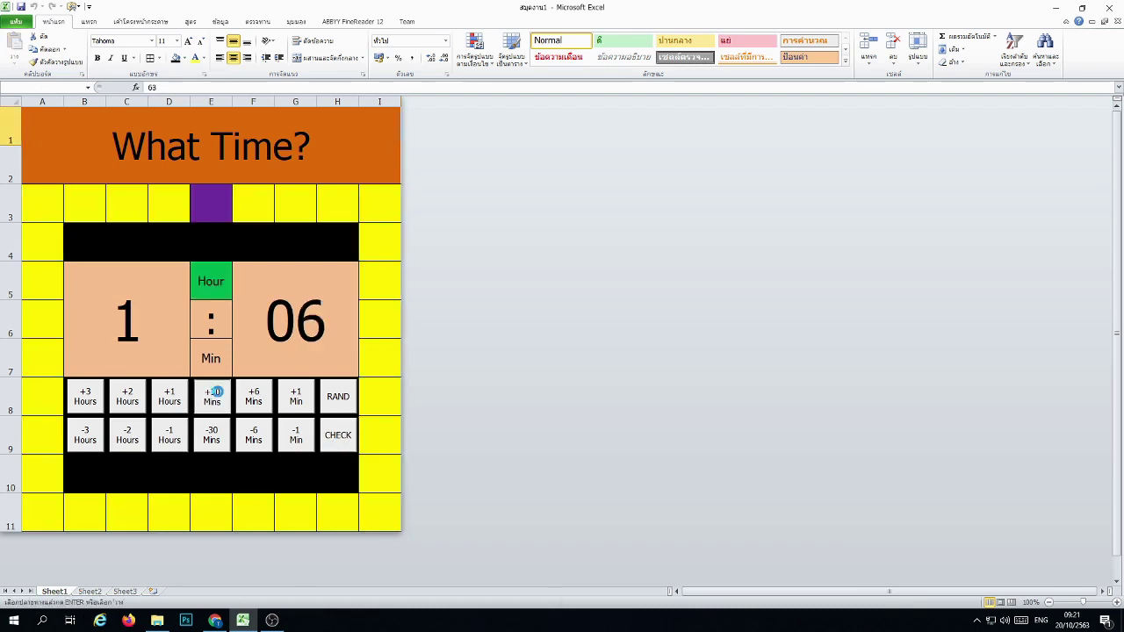
{"action": "left_click", "coordinate": [337, 444]}
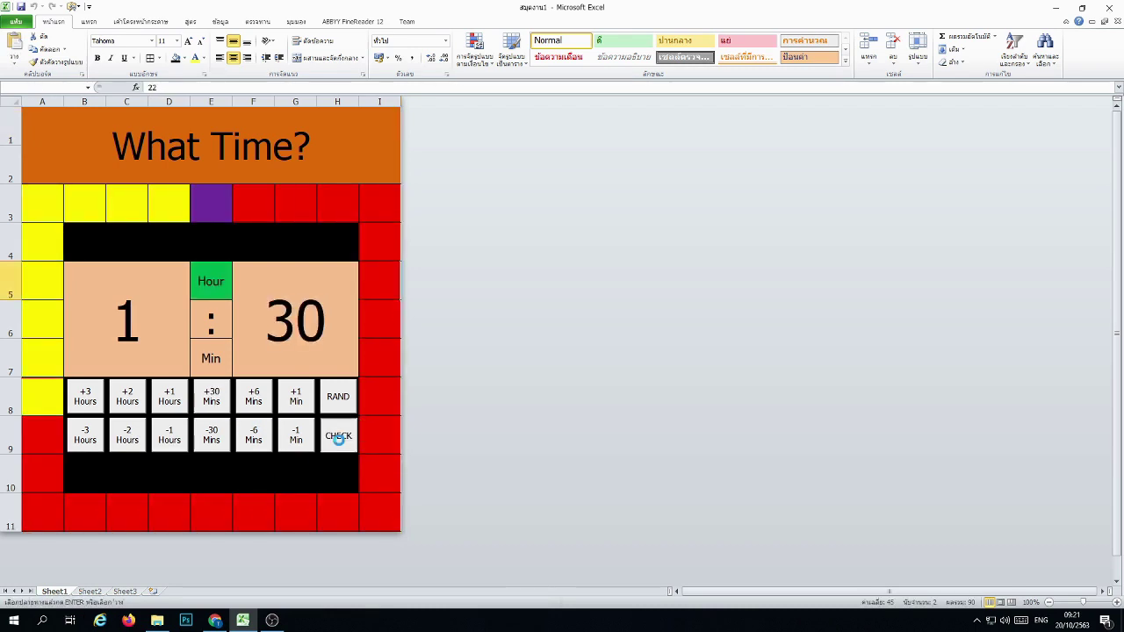
Step: Adjust minutes in 6-minute steps through 1:42, 1:54 and 1:48, checking each time
{"action": "left_click", "coordinate": [248, 397]}
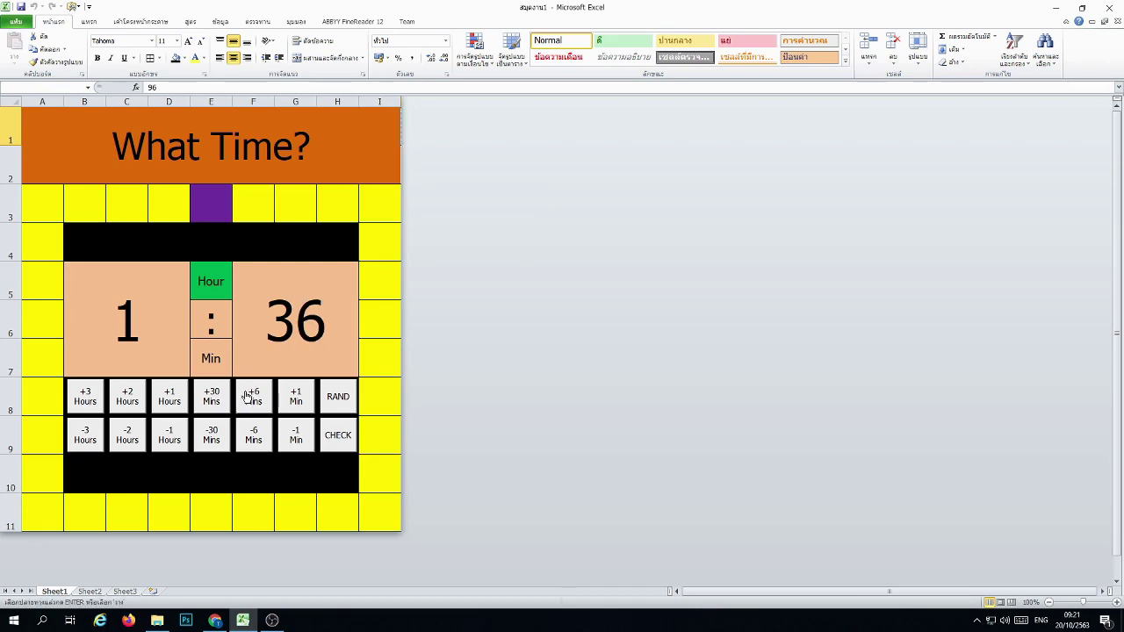
{"action": "left_click", "coordinate": [248, 397]}
{"action": "left_click", "coordinate": [338, 436]}
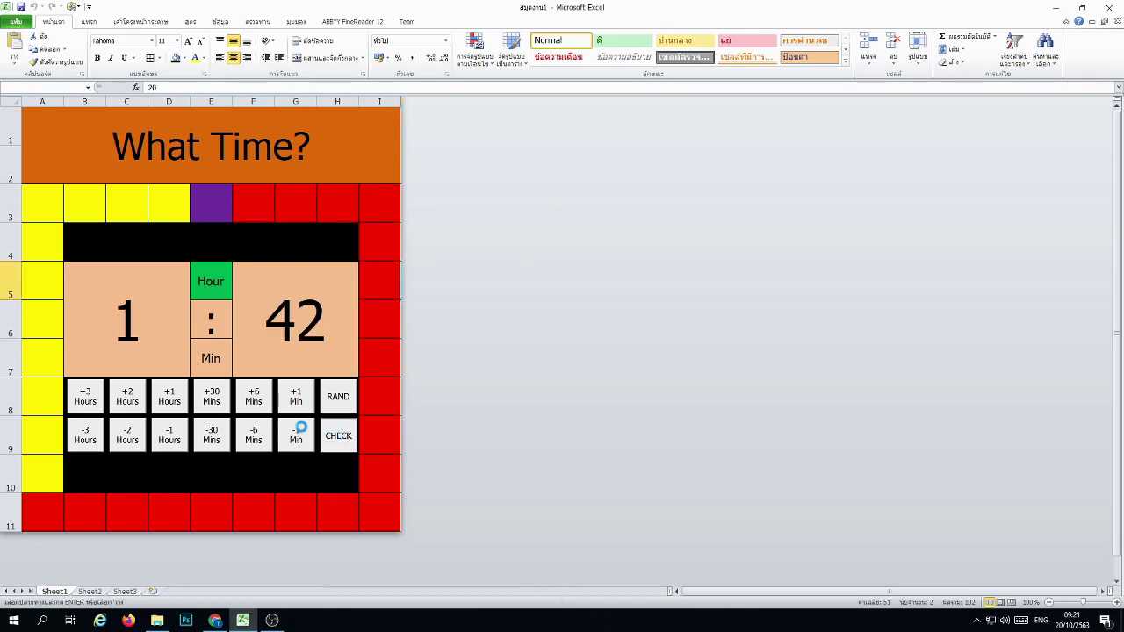
{"action": "left_click", "coordinate": [256, 399]}
{"action": "left_click", "coordinate": [256, 400]}
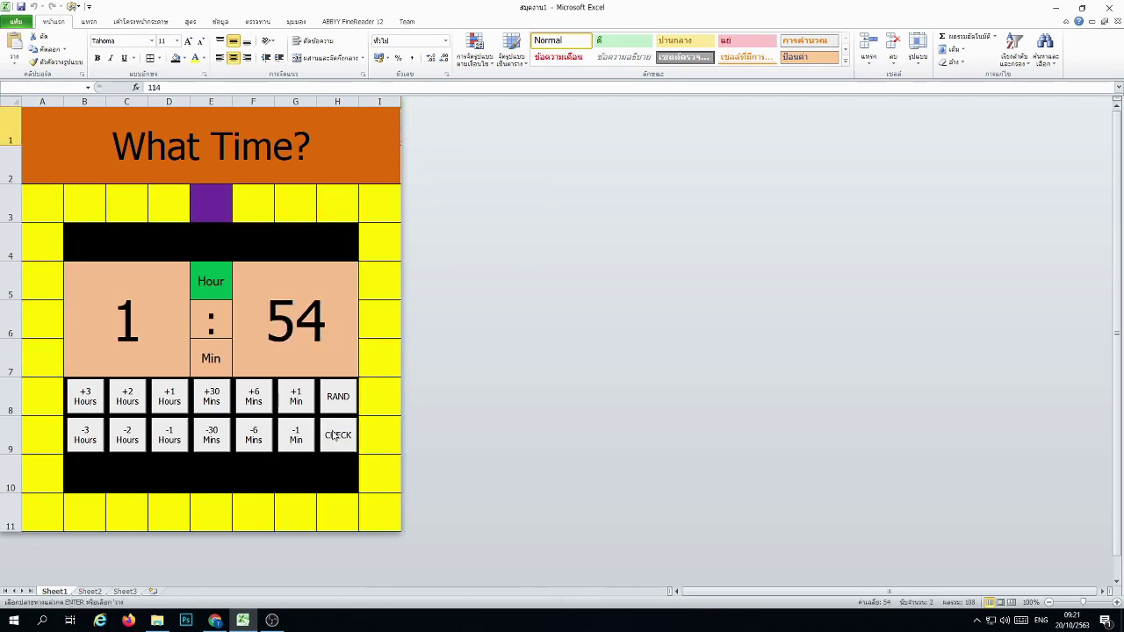
{"action": "left_click", "coordinate": [338, 435]}
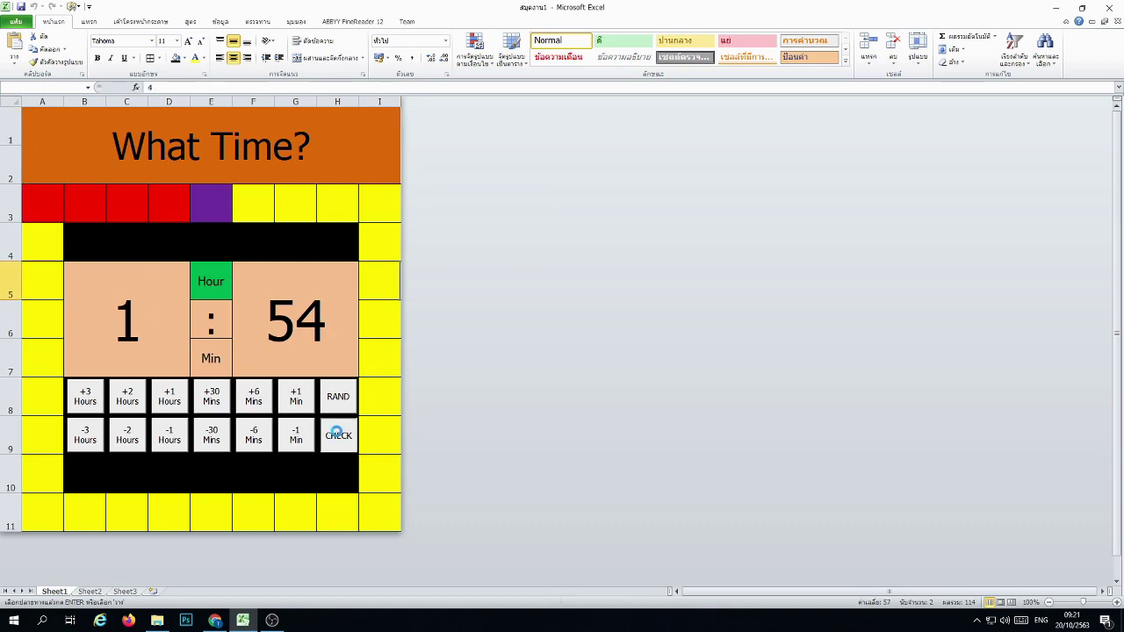
{"action": "left_click", "coordinate": [256, 438]}
{"action": "left_click", "coordinate": [340, 437]}
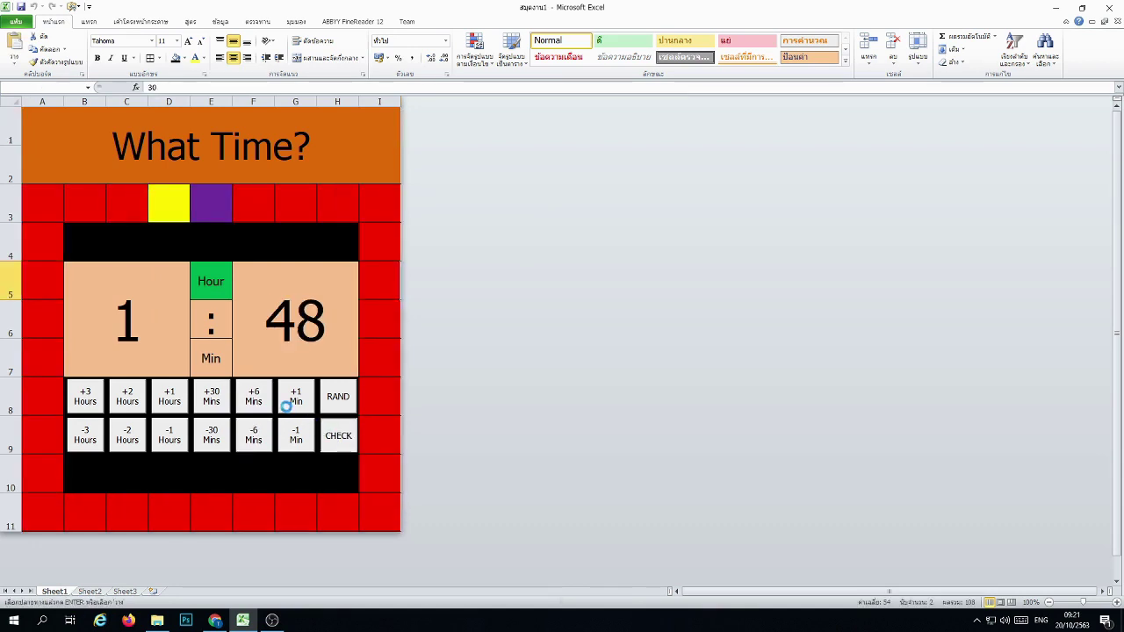
Step: Fine-tune single minutes through 1:50 and 1:52 to 1:51, where CHECK accepts the answer
{"action": "left_click", "coordinate": [296, 396]}
{"action": "left_click", "coordinate": [296, 396]}
{"action": "left_click", "coordinate": [338, 437]}
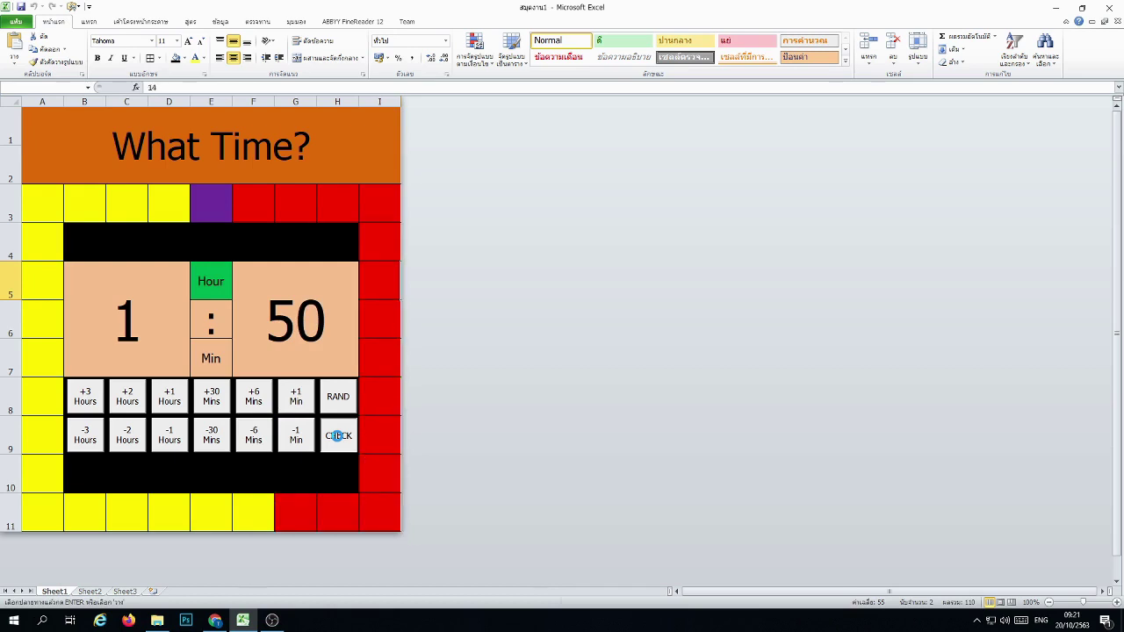
{"action": "left_click", "coordinate": [296, 396]}
{"action": "left_click", "coordinate": [296, 397]}
{"action": "left_click", "coordinate": [338, 436]}
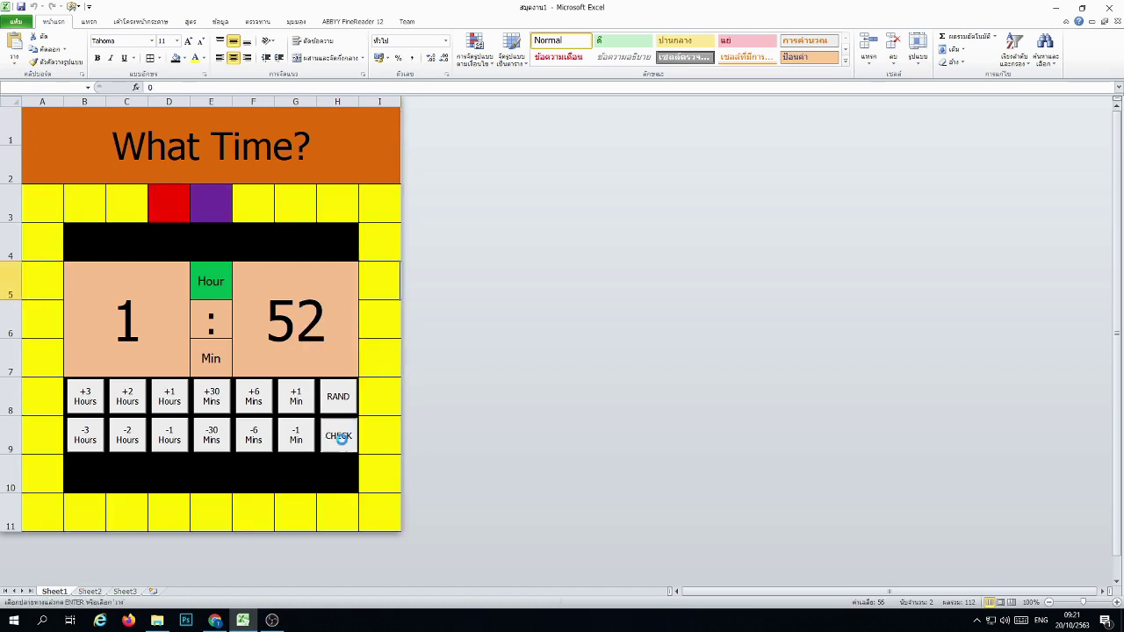
{"action": "left_click", "coordinate": [300, 442]}
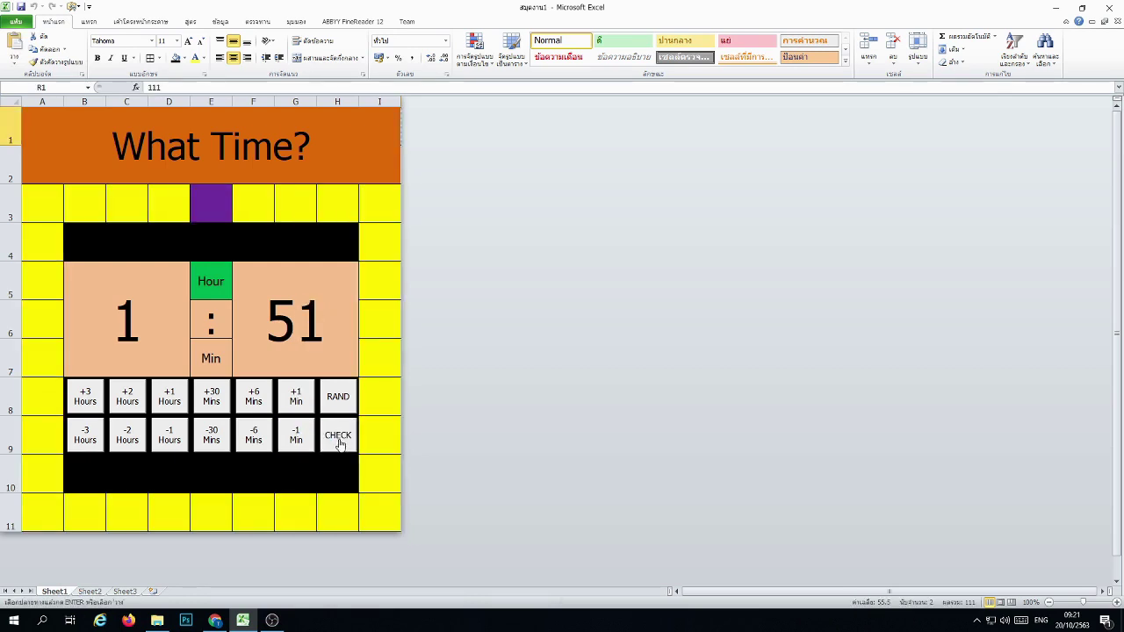
{"action": "left_click", "coordinate": [338, 436]}
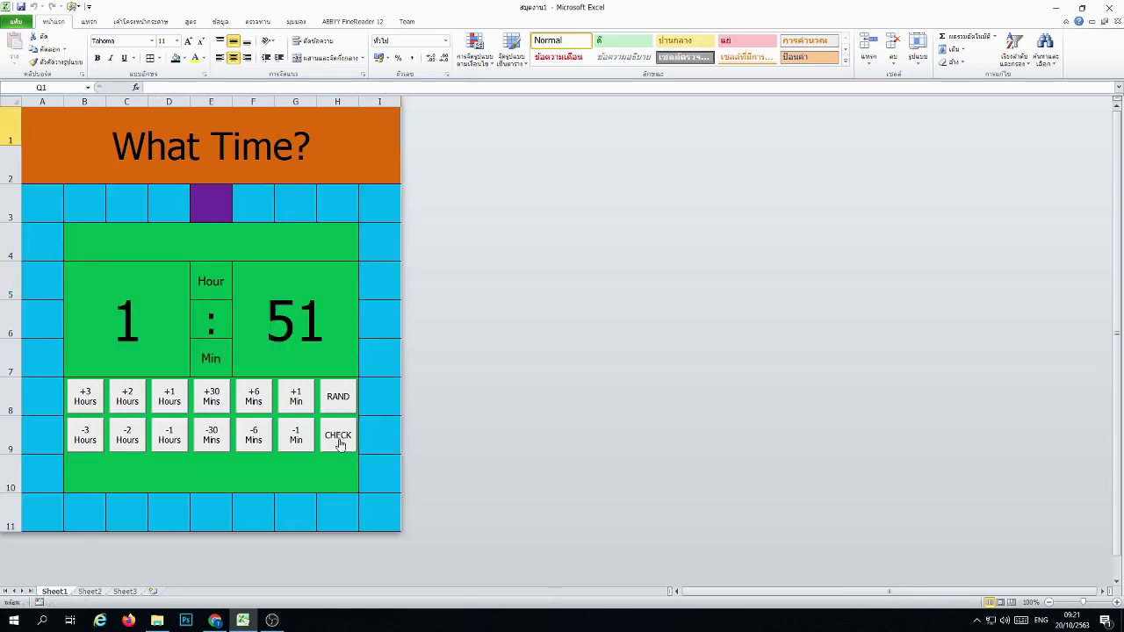